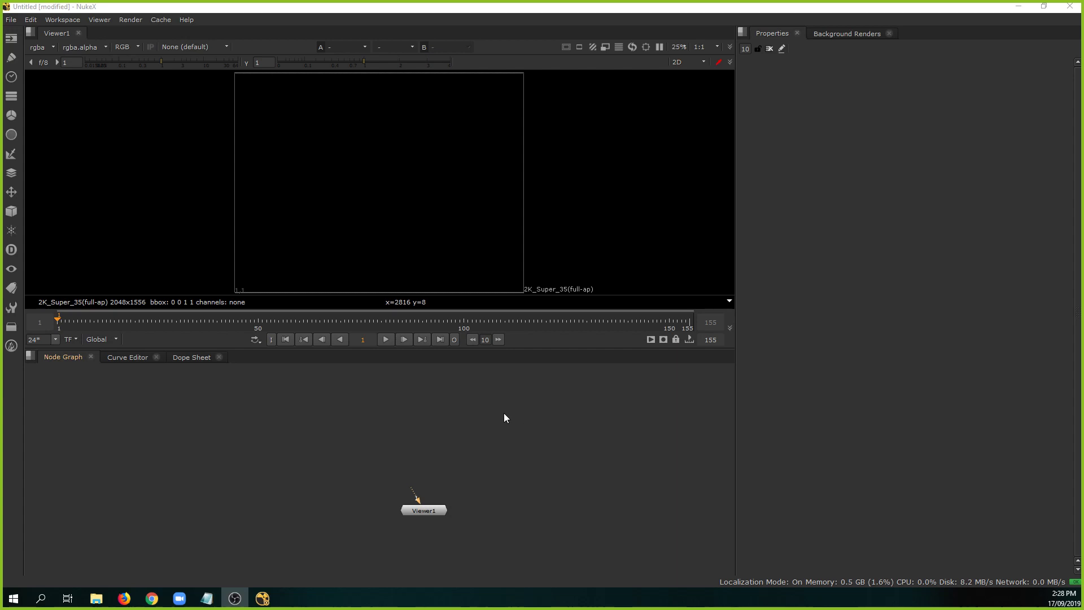
# Open the project settings and set the end of the frame range to 500.
pyautogui.moveTo(490, 425); pyautogui.dragTo(484, 426, button='middle')
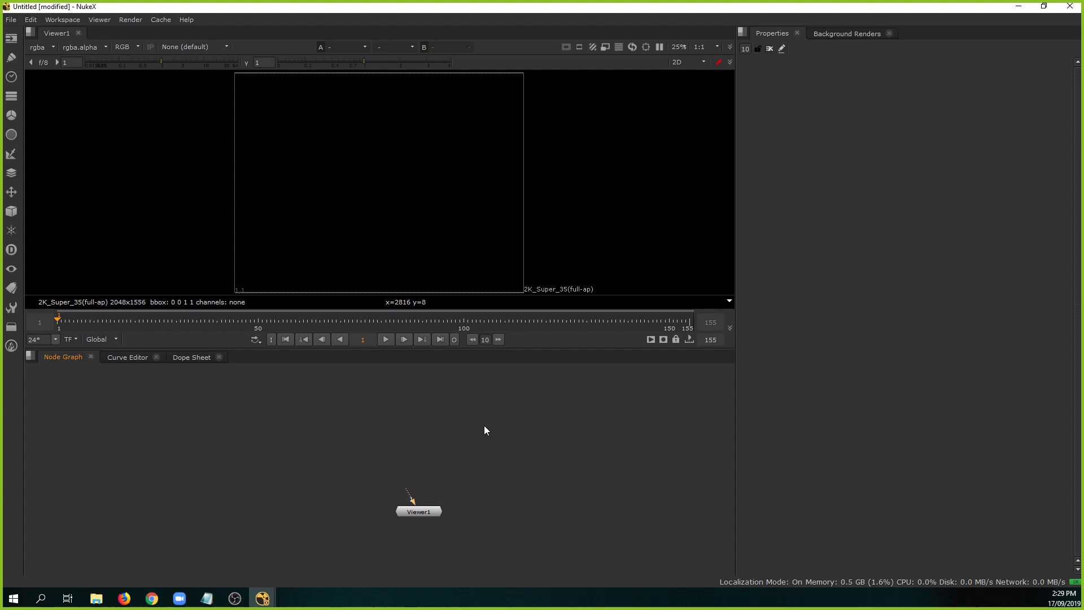
pyautogui.press('s')
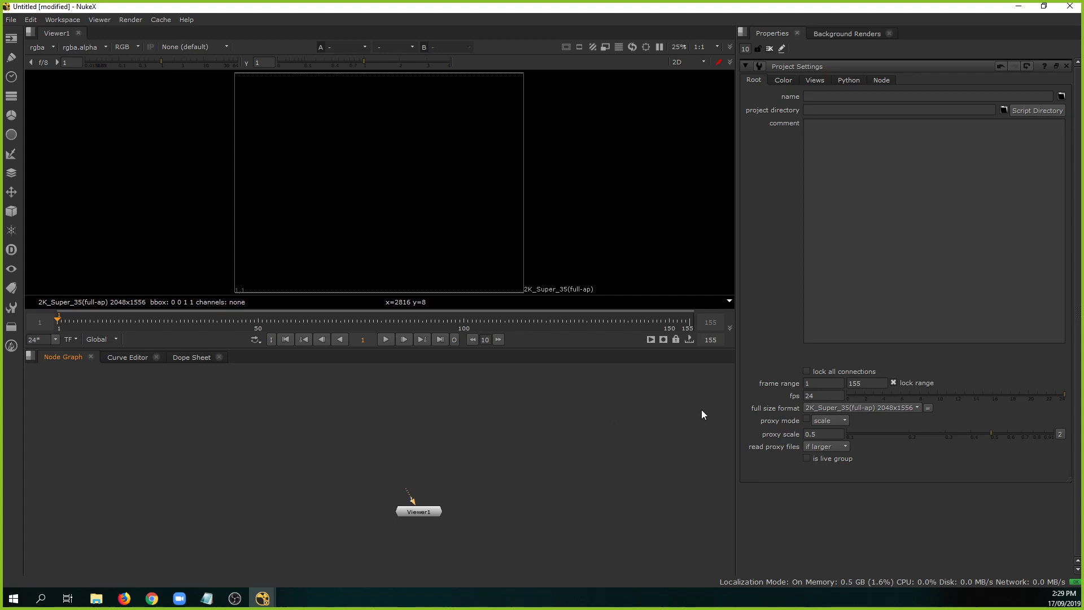
pyautogui.moveTo(879, 382); pyautogui.dragTo(662, 400)
pyautogui.write('500')
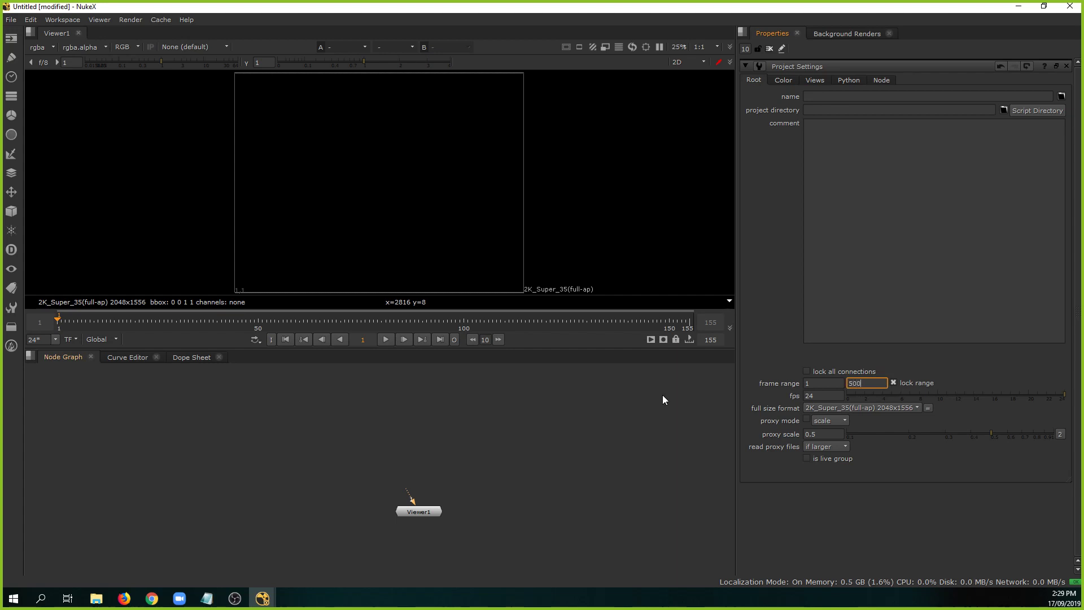
pyautogui.press('Return')
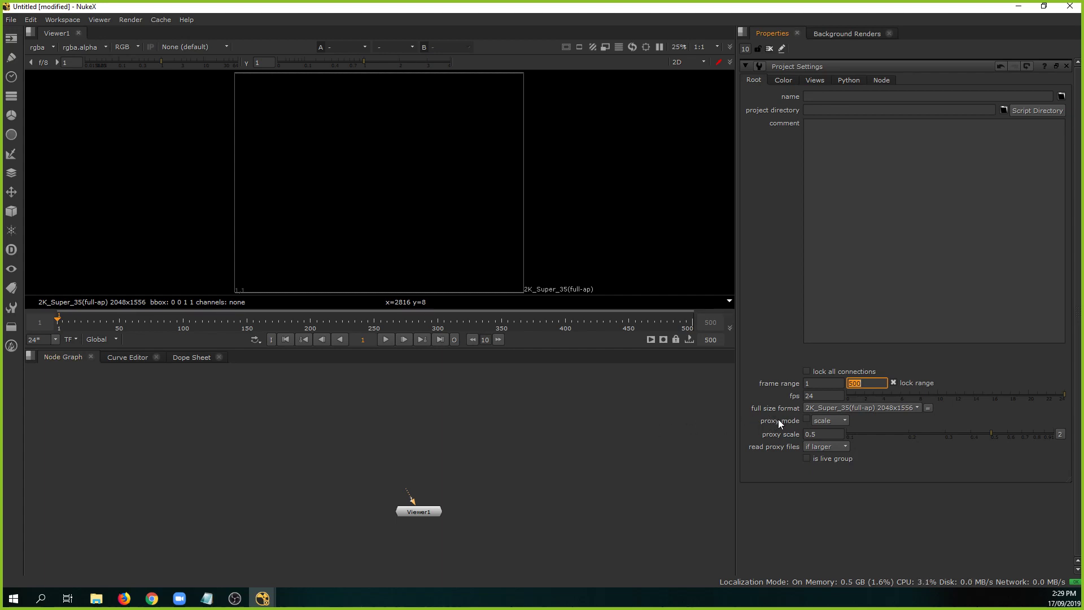
# Set the project's full size format to HD_1080 1920x1080.
pyautogui.click(819, 411)
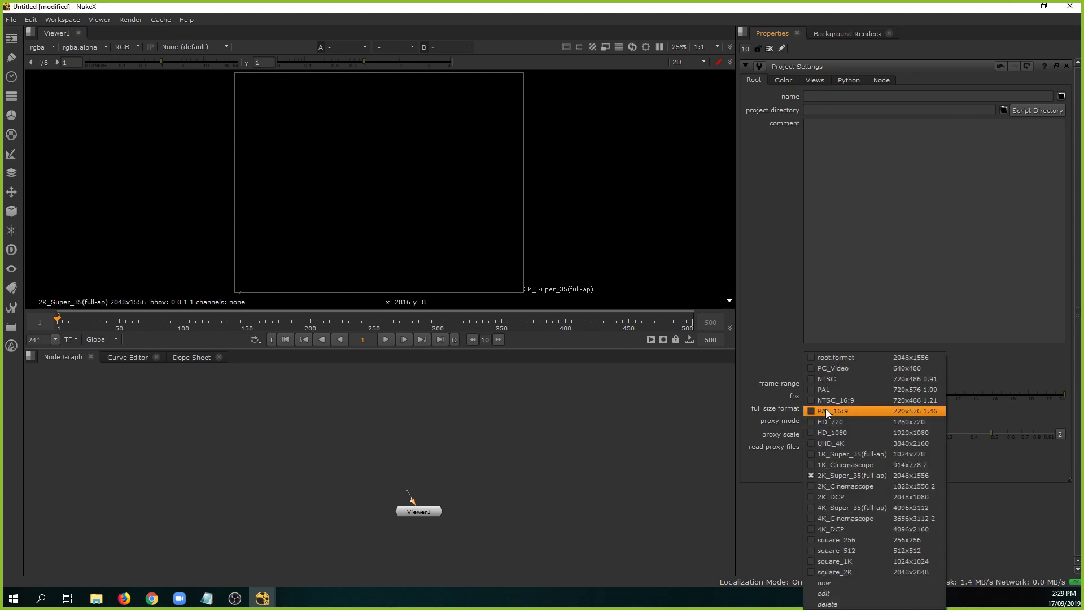
pyautogui.click(845, 432)
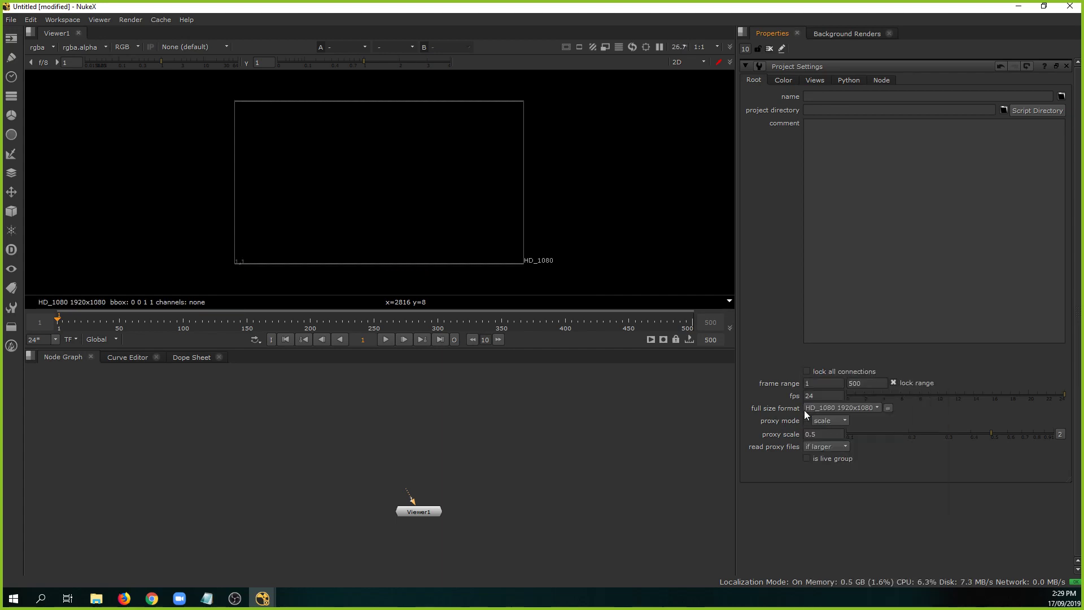
pyautogui.click(860, 407)
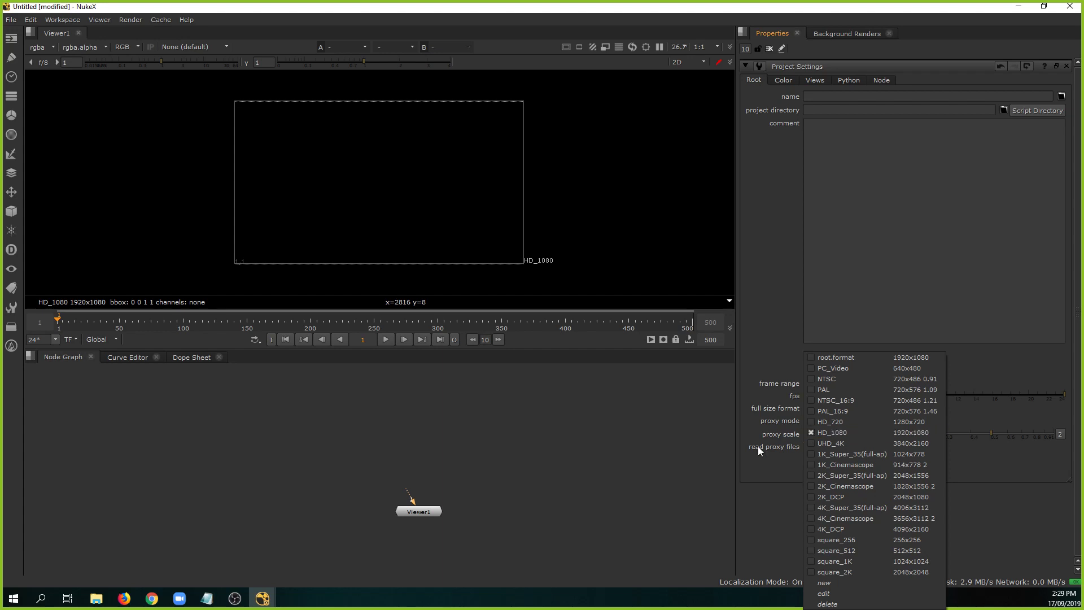
pyautogui.click(626, 482)
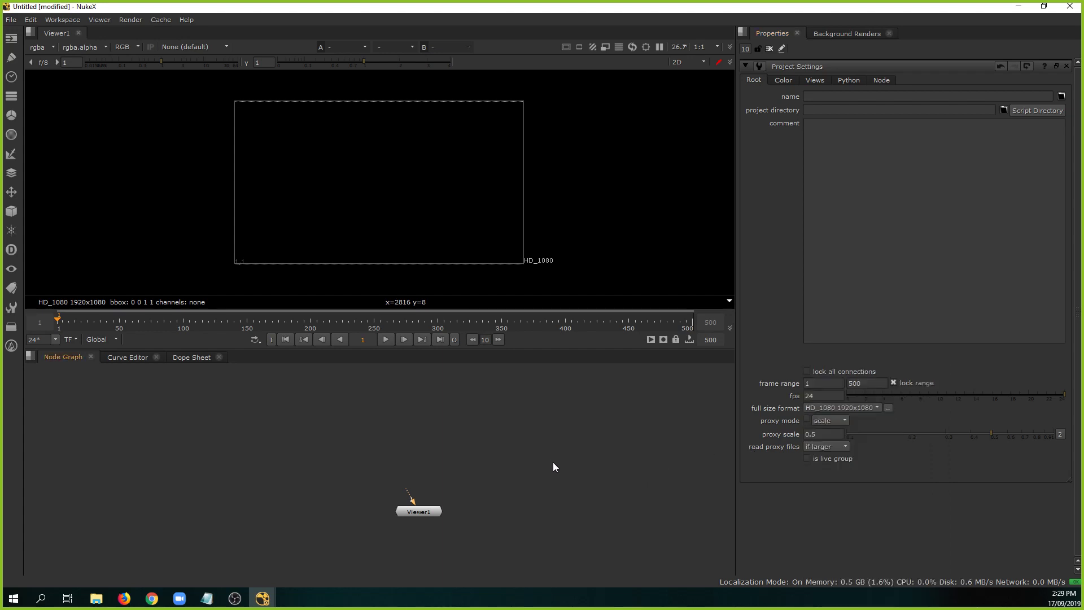
# Examine the OCIO config options in the project's color settings, keeping nuke-default, and return to the root settings.
pyautogui.click(784, 82)
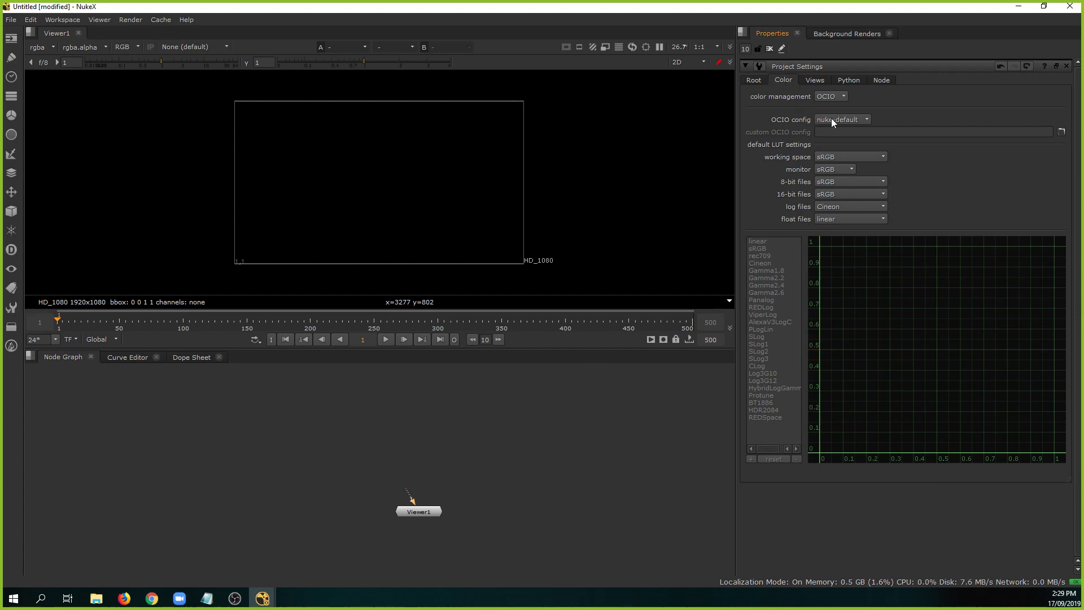
pyautogui.click(850, 121)
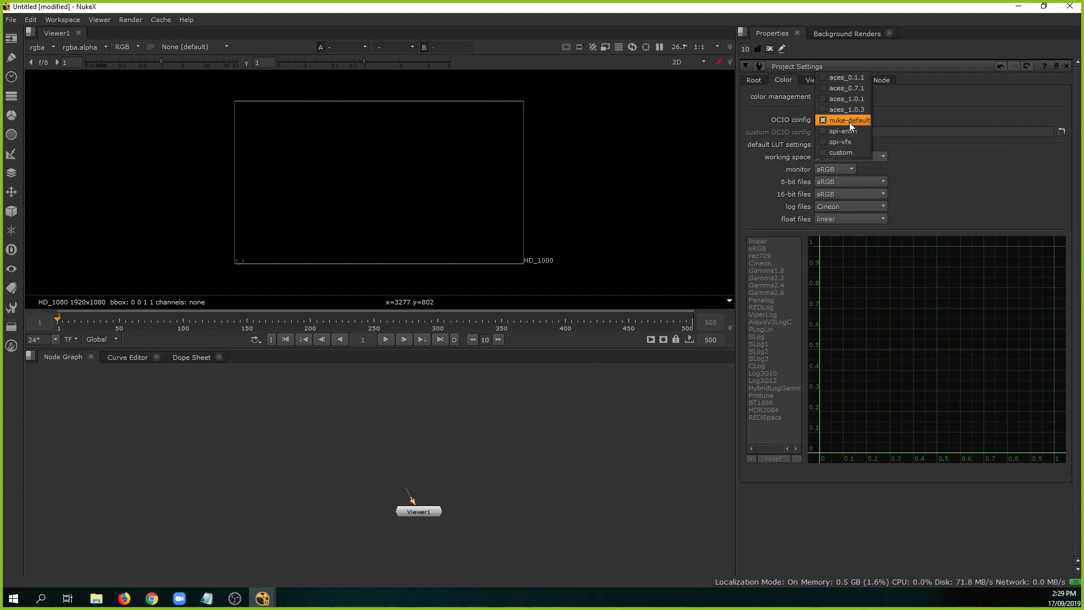
pyautogui.click(907, 113)
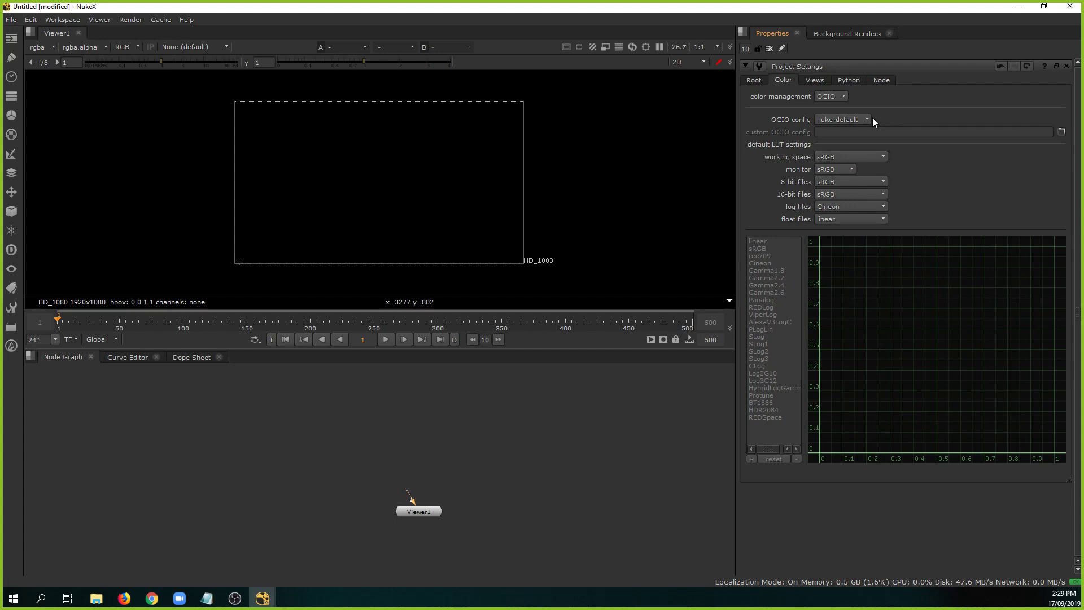
pyautogui.click(864, 119)
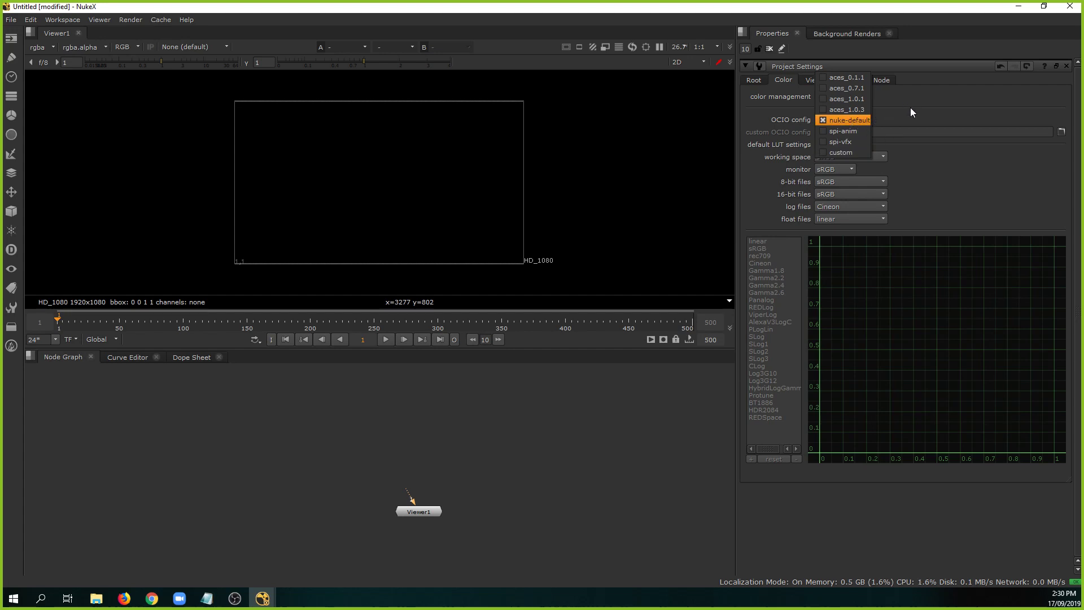
pyautogui.click(841, 120)
pyautogui.click(843, 122)
pyautogui.click(875, 155)
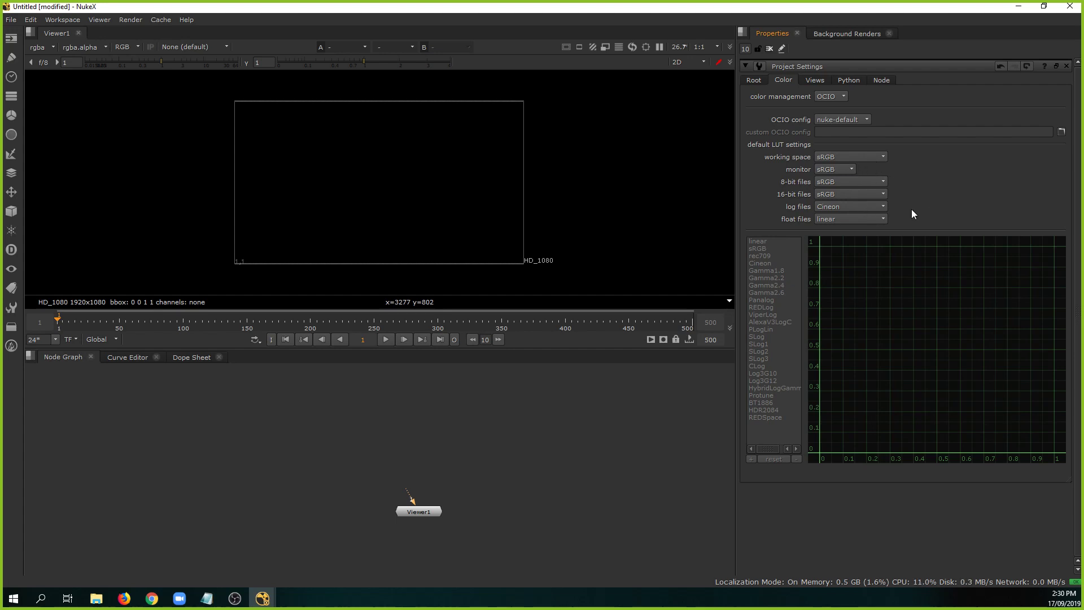
pyautogui.click(755, 81)
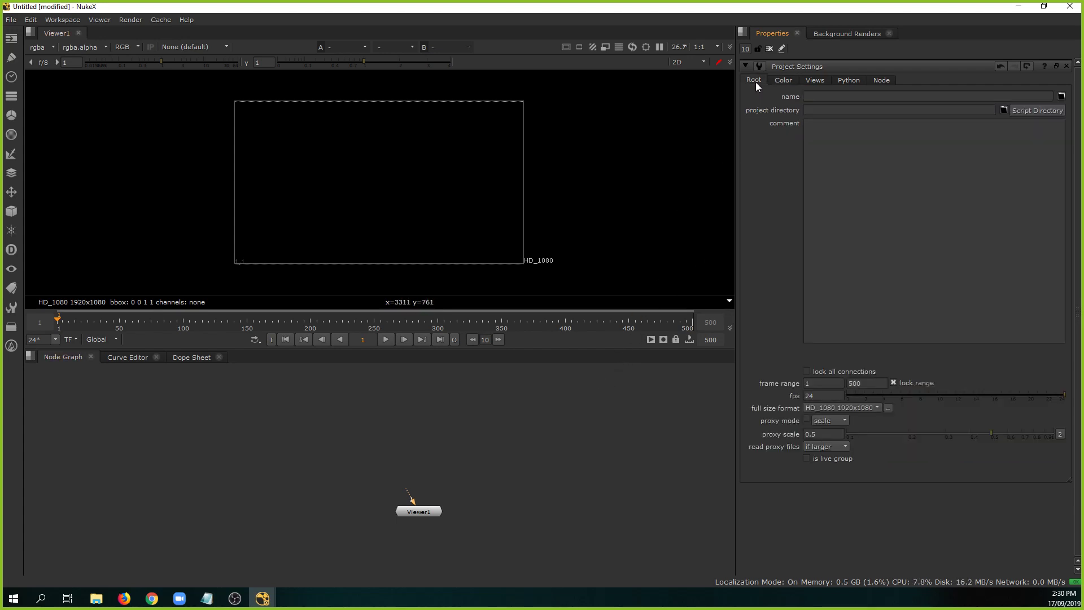
# Close the project settings and widen the viewer and node graph area.
pyautogui.moveTo(587, 409); pyautogui.dragTo(578, 401, button='middle')
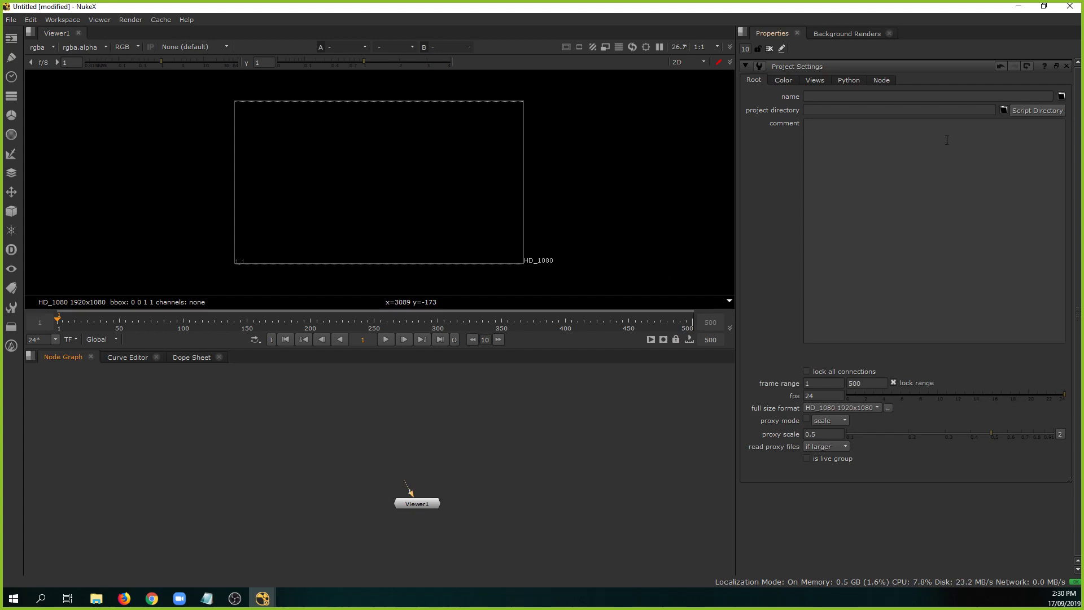
pyautogui.click(1067, 66)
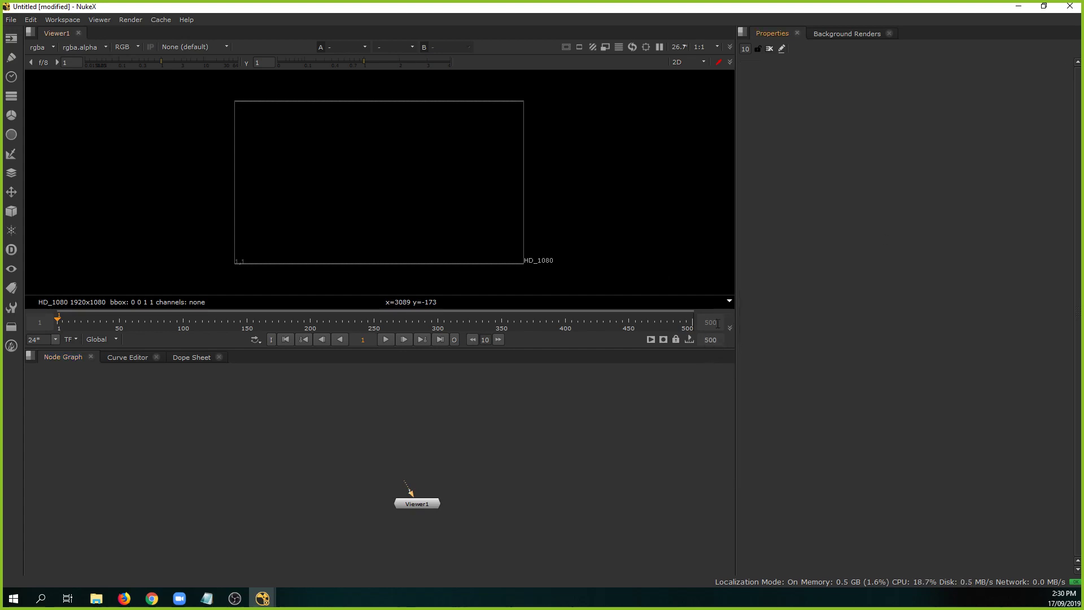
pyautogui.moveTo(736, 253); pyautogui.dragTo(789, 251)
pyautogui.moveTo(505, 425); pyautogui.dragTo(485, 430, button='middle')
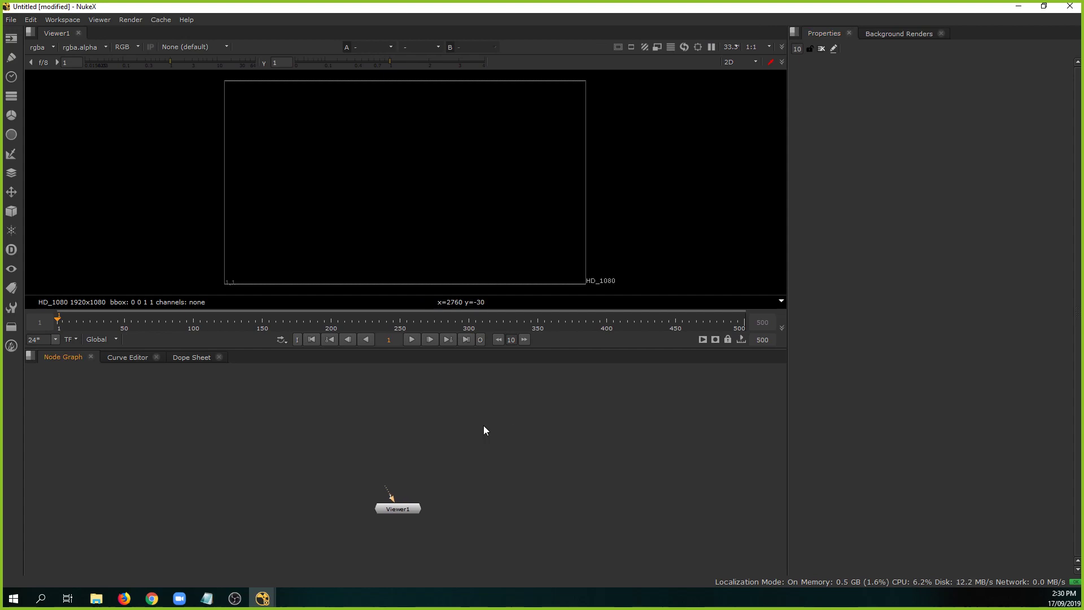
pyautogui.press('f')
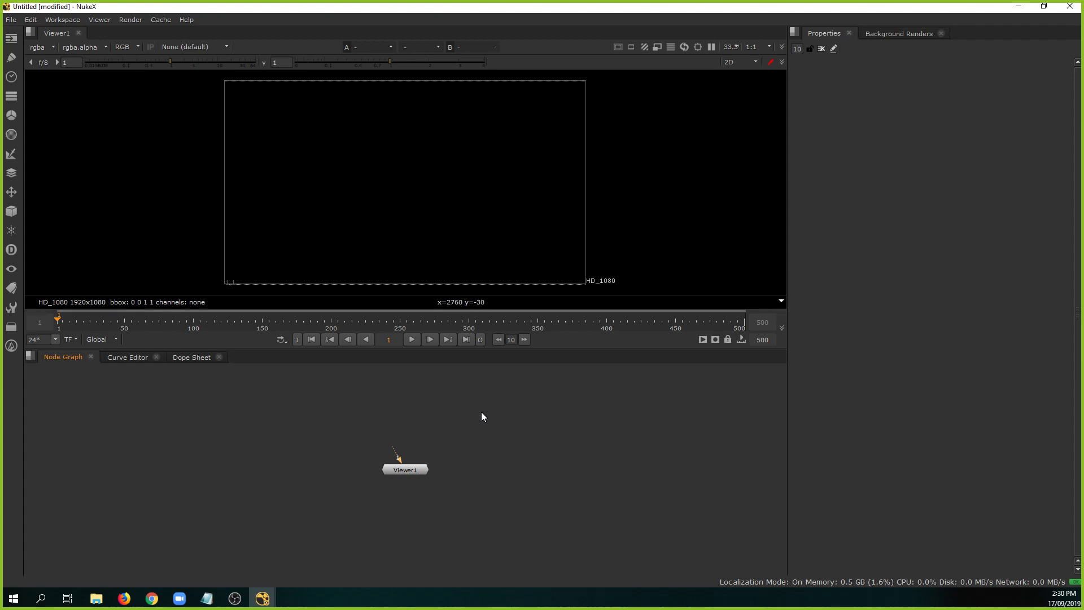
pyautogui.press('s')
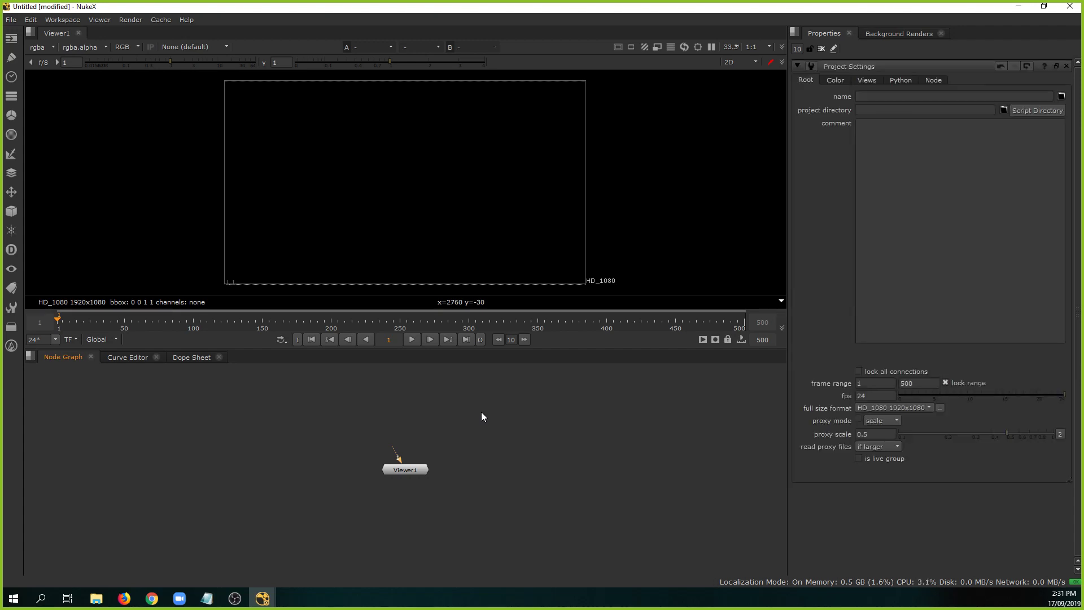
pyautogui.click(1067, 67)
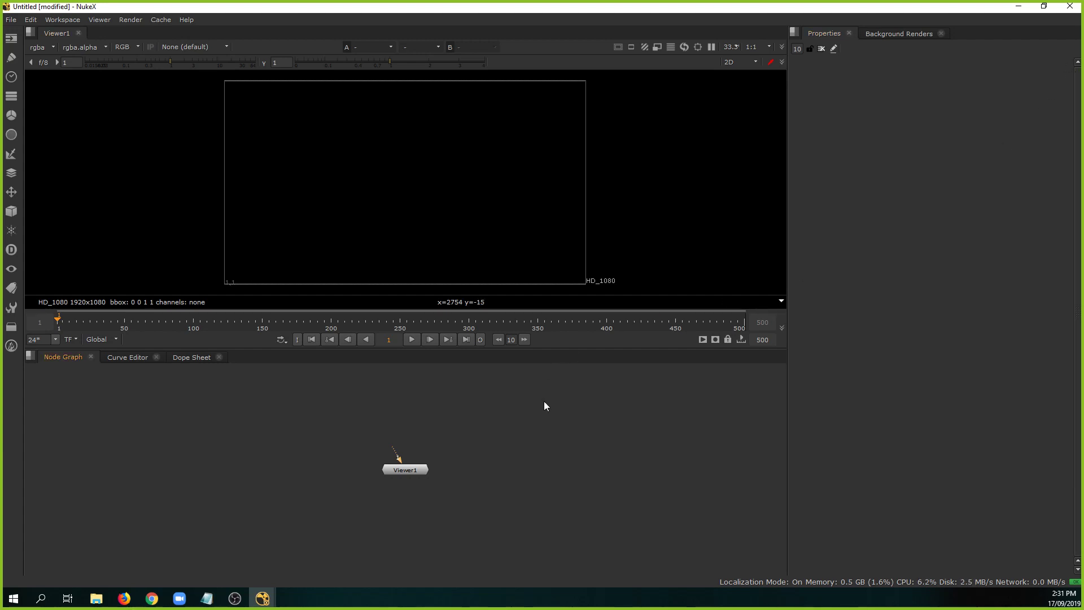
# Start a Read node and check the Nuke Project folder in File Explorer, moving its window off the file browser.
pyautogui.moveTo(545, 402); pyautogui.dragTo(546, 429, button='middle')
pyautogui.press('r')
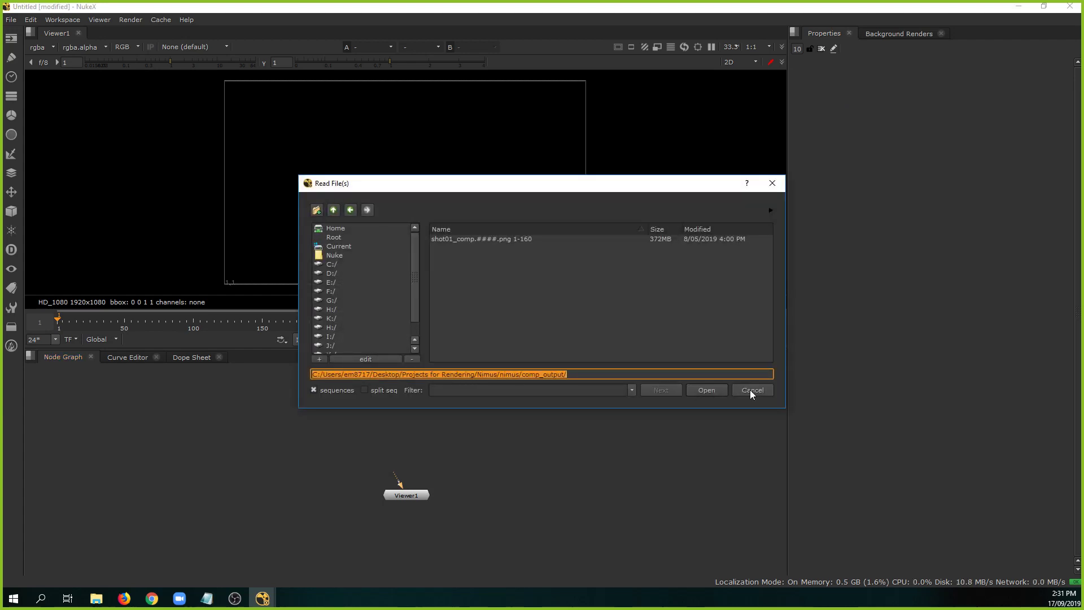
pyautogui.click(96, 598)
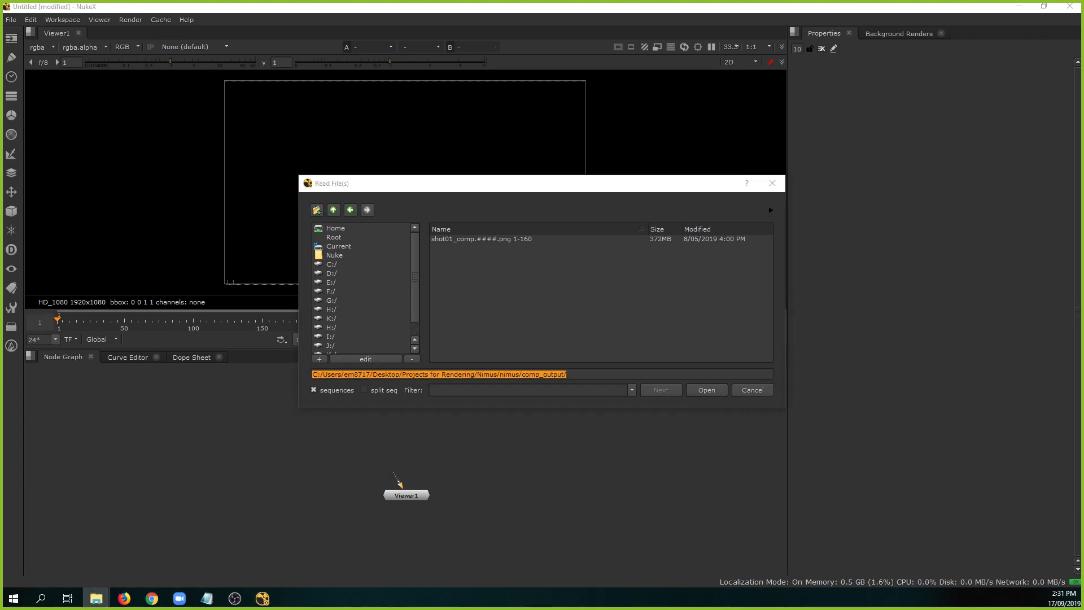
pyautogui.hotkey('alt', 'Tab')
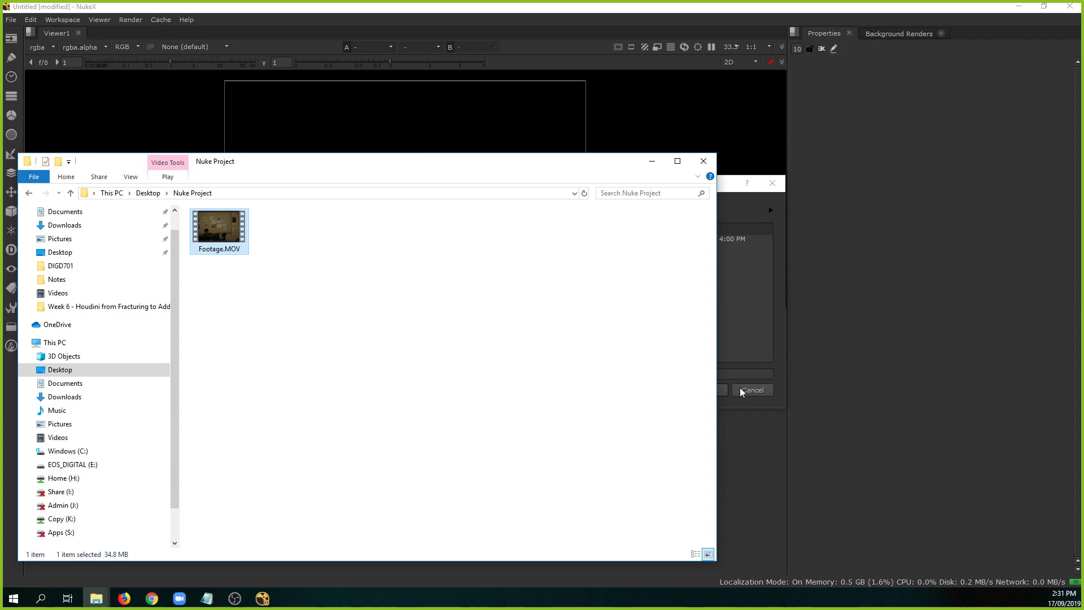
pyautogui.moveTo(598, 166); pyautogui.dragTo(86, 169)
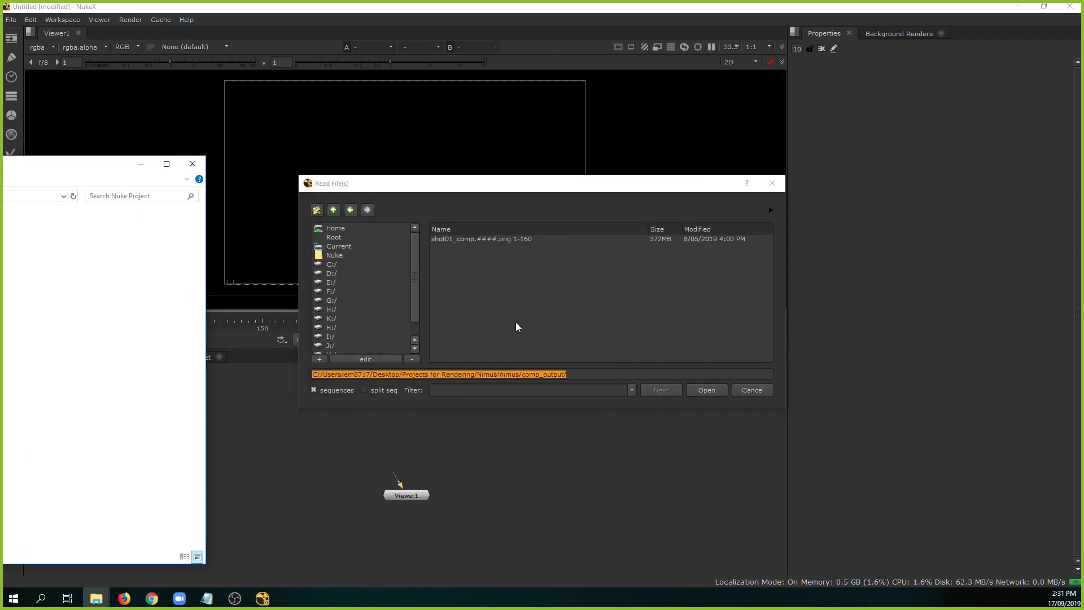
# Browse from the C:/ drive through Users and the user's own folder to Desktop for the Read node's file.
pyautogui.click(476, 240)
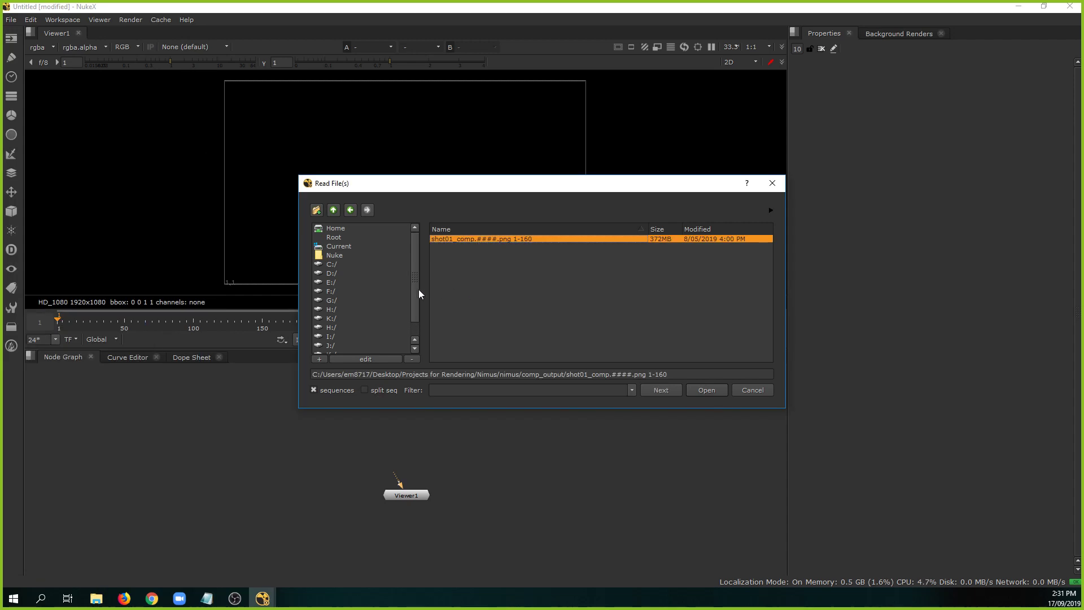
pyautogui.click(356, 265)
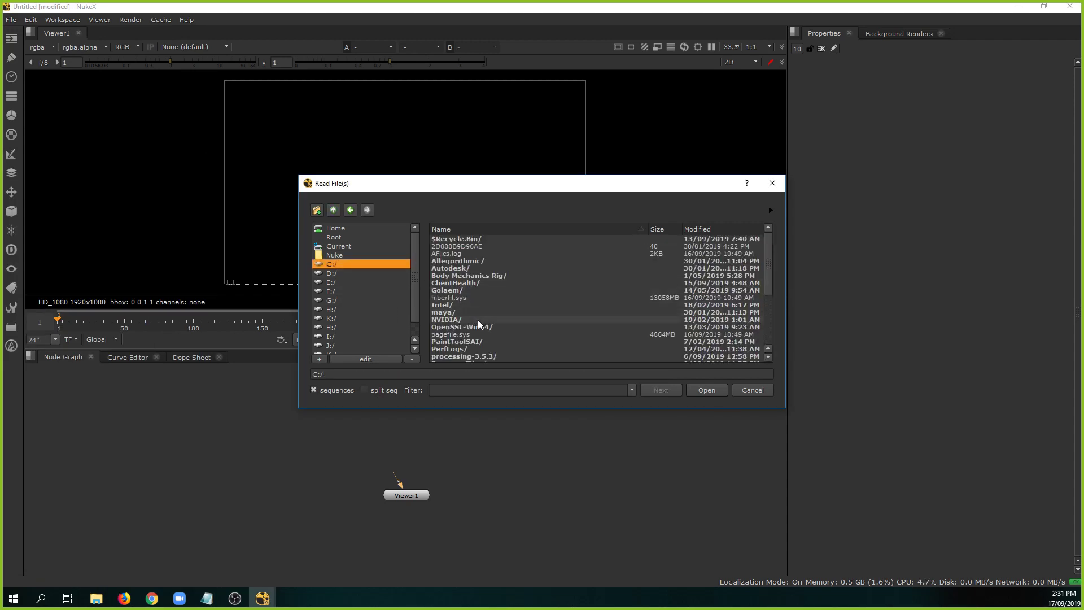
pyautogui.scroll(-4, 479, 320)
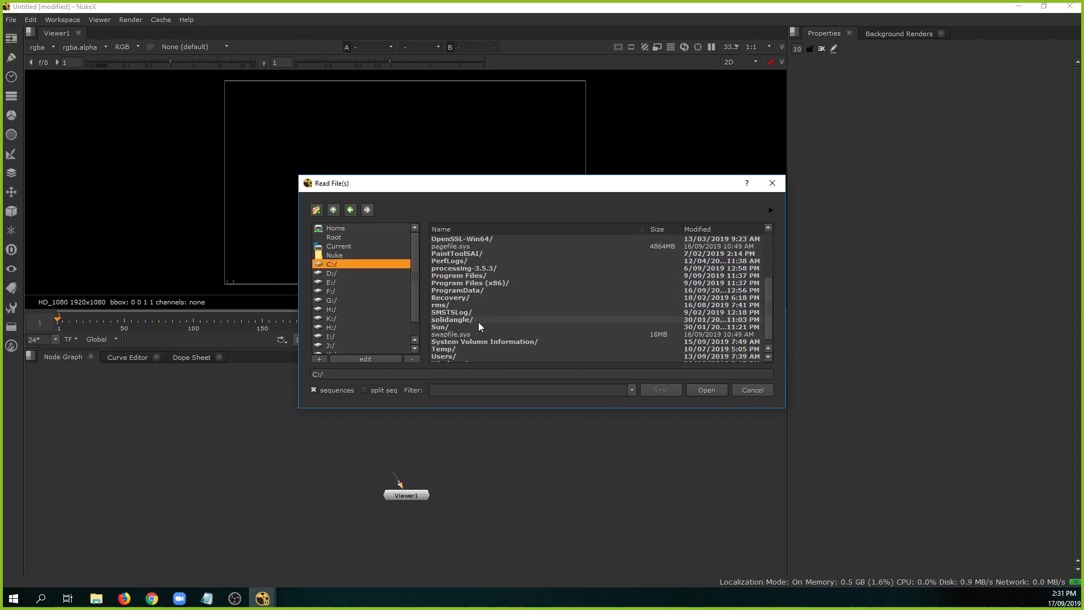
pyautogui.doubleClick(467, 349)
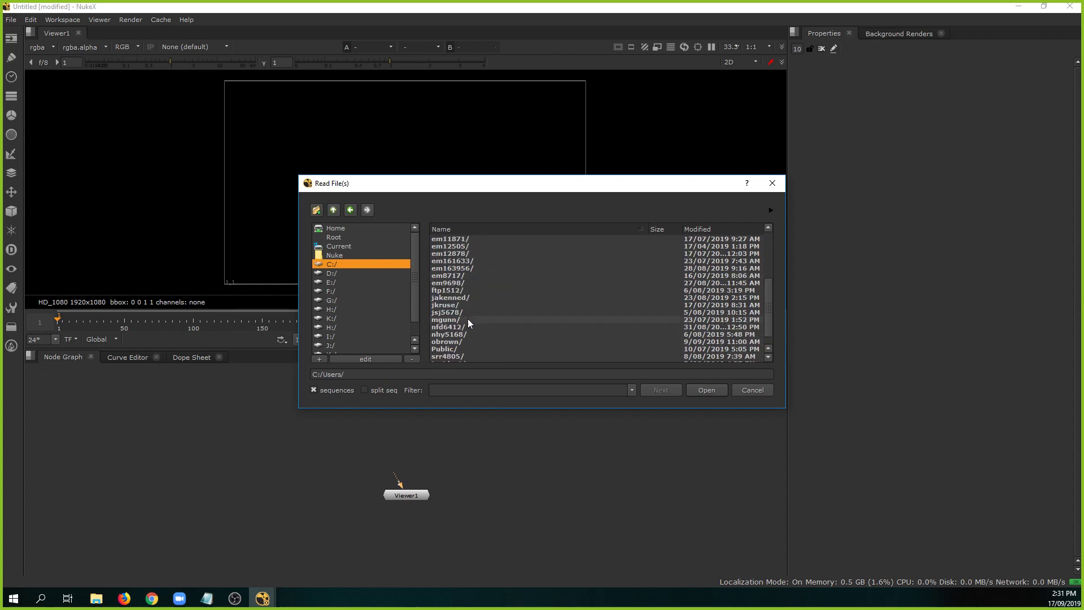
pyautogui.doubleClick(470, 277)
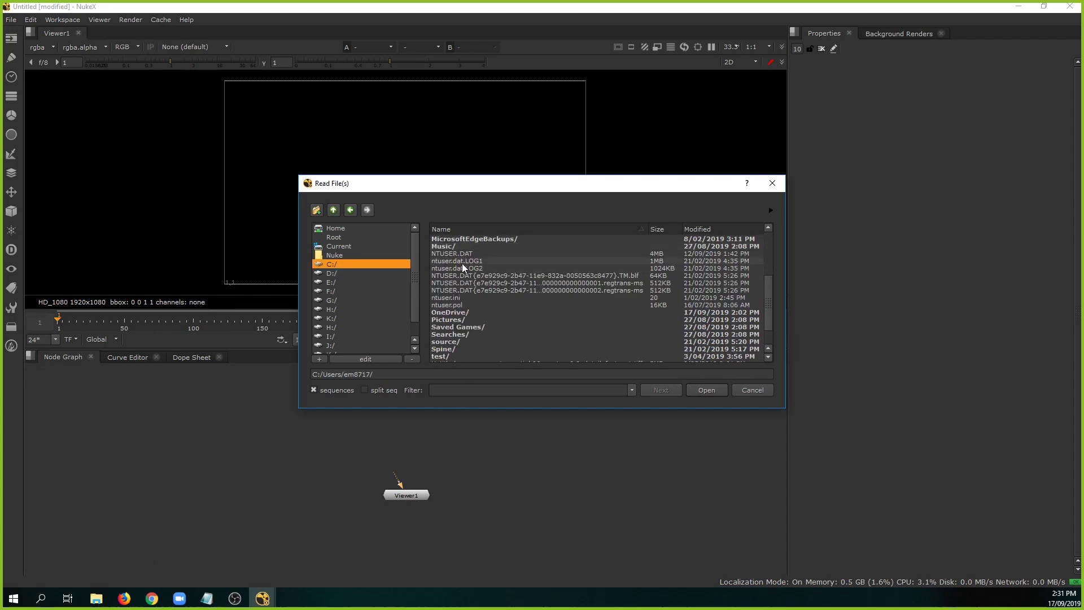
pyautogui.scroll(-2, 472, 323)
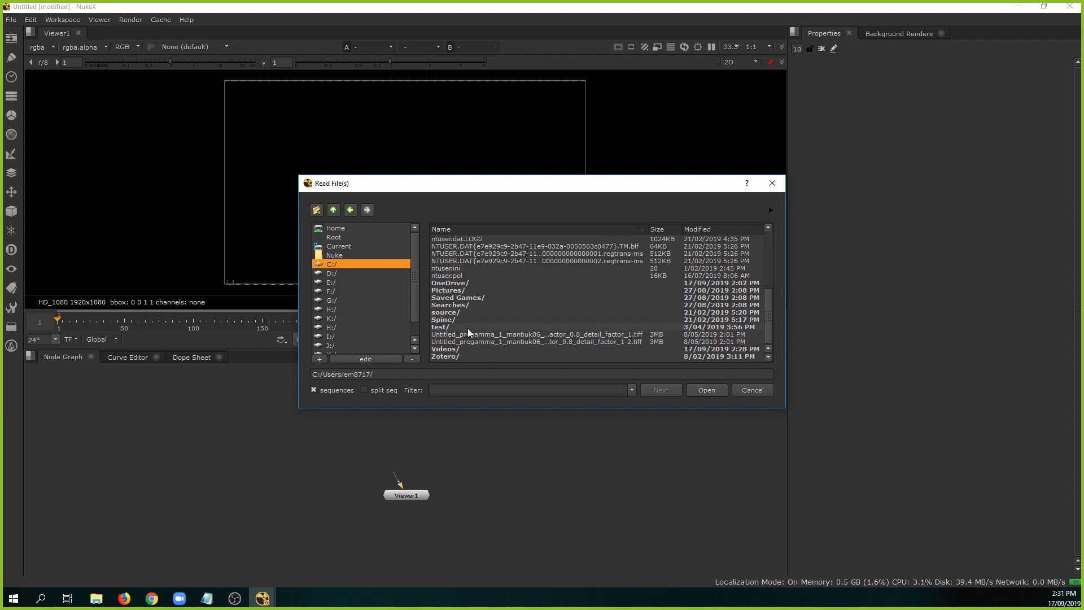
pyautogui.scroll(6, 468, 322)
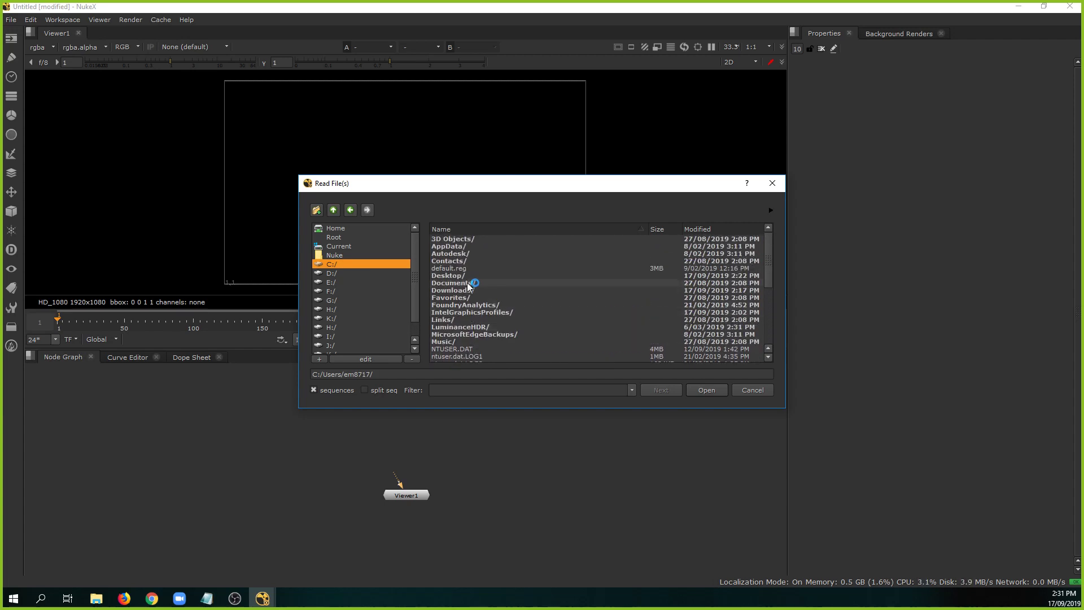
pyautogui.doubleClick(497, 276)
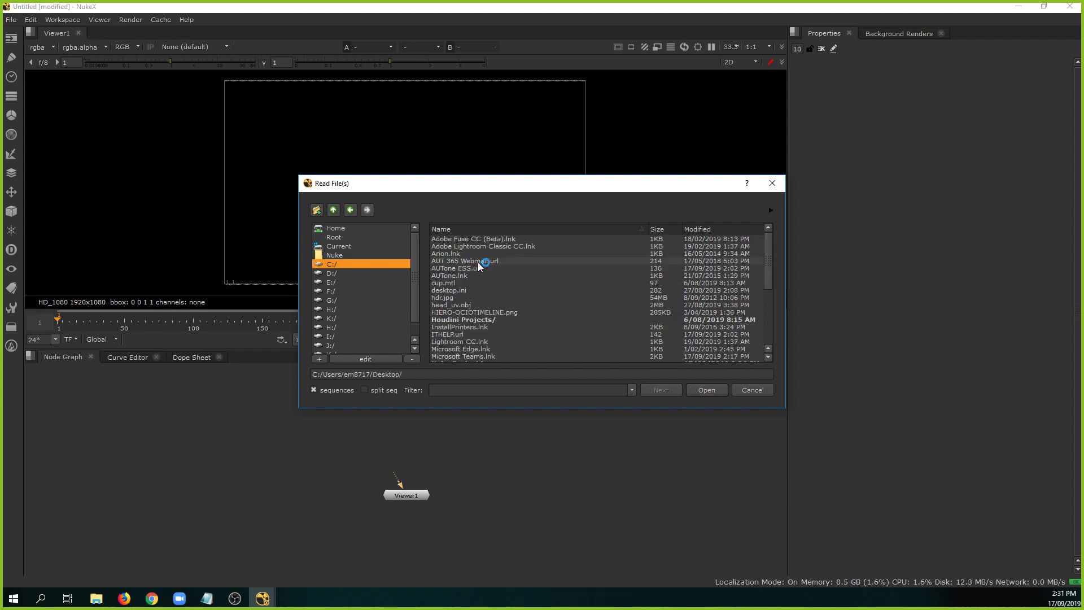
# Load Footage.MOV from the Nuke Project folder and place its Read node directly above the Viewer node.
pyautogui.scroll(-5, 496, 307)
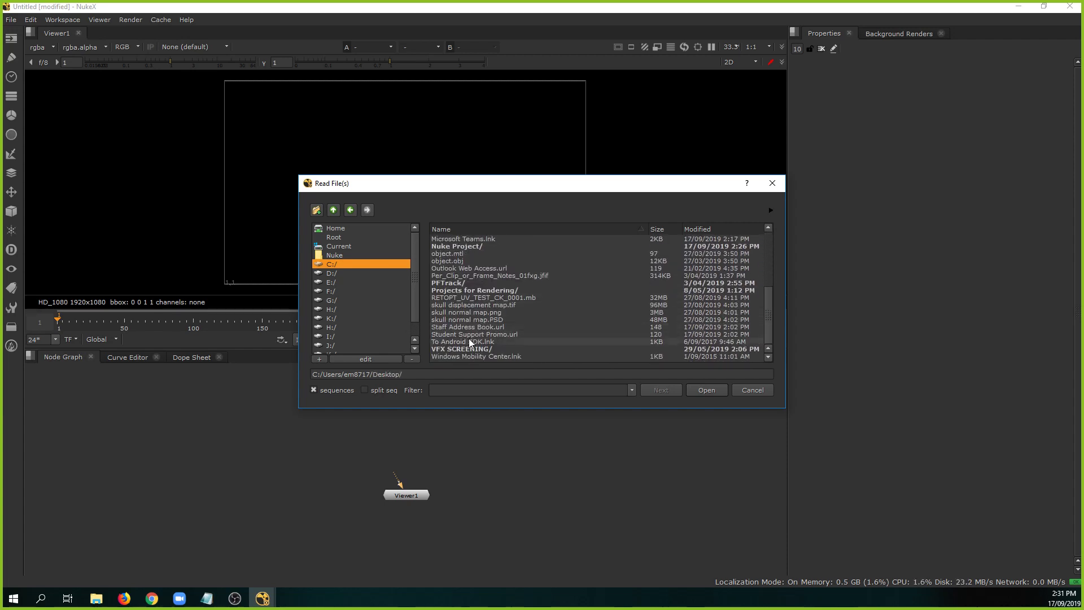
pyautogui.doubleClick(473, 247)
pyautogui.click(468, 242)
pyautogui.doubleClick(466, 241)
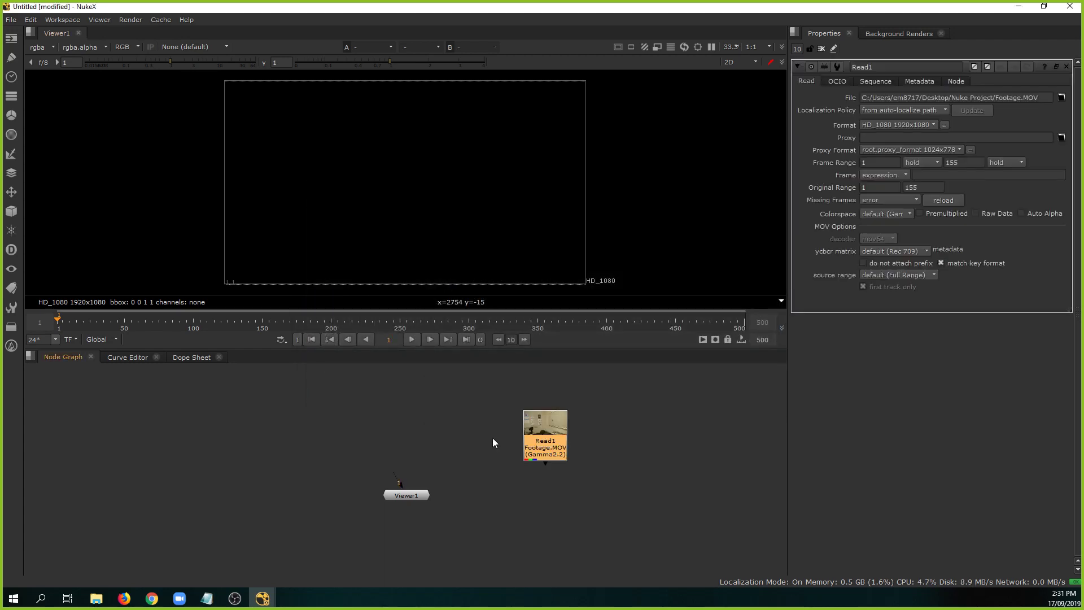
pyautogui.moveTo(522, 425); pyautogui.dragTo(432, 418)
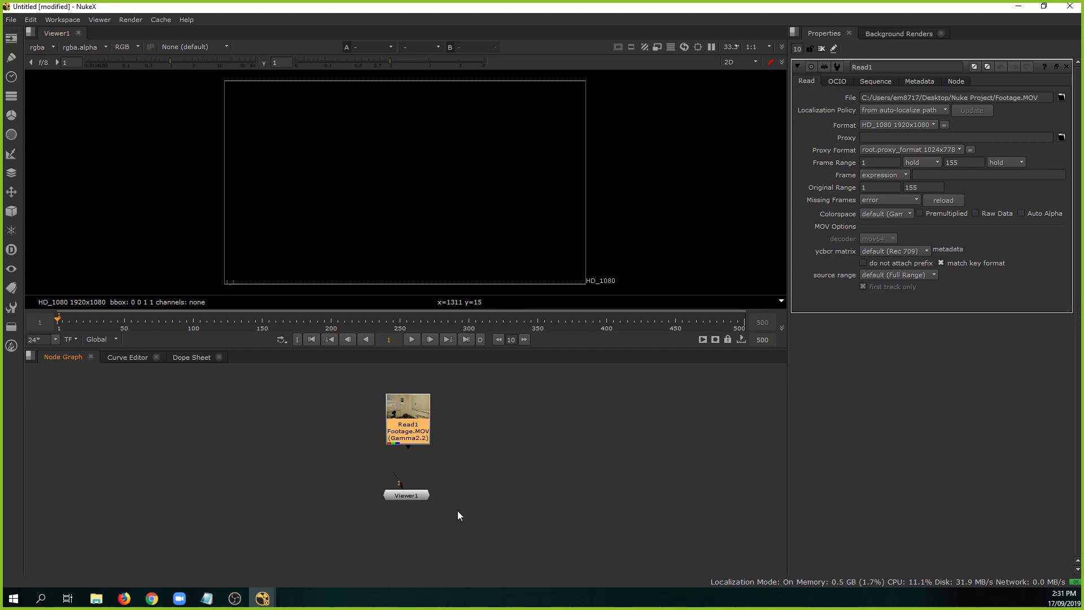
# Move the Viewer node lower, connect it to the Footage.MOV Read node, and shift the Read node to the left.
pyautogui.click(408, 495)
pyautogui.moveTo(408, 493); pyautogui.dragTo(419, 548)
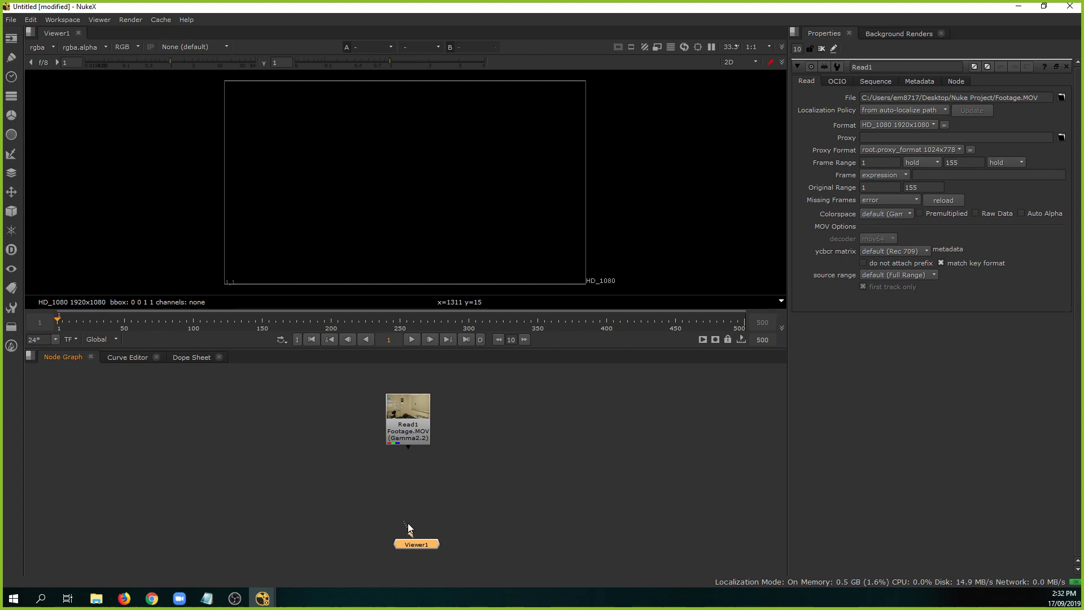
pyautogui.moveTo(408, 523); pyautogui.dragTo(338, 423)
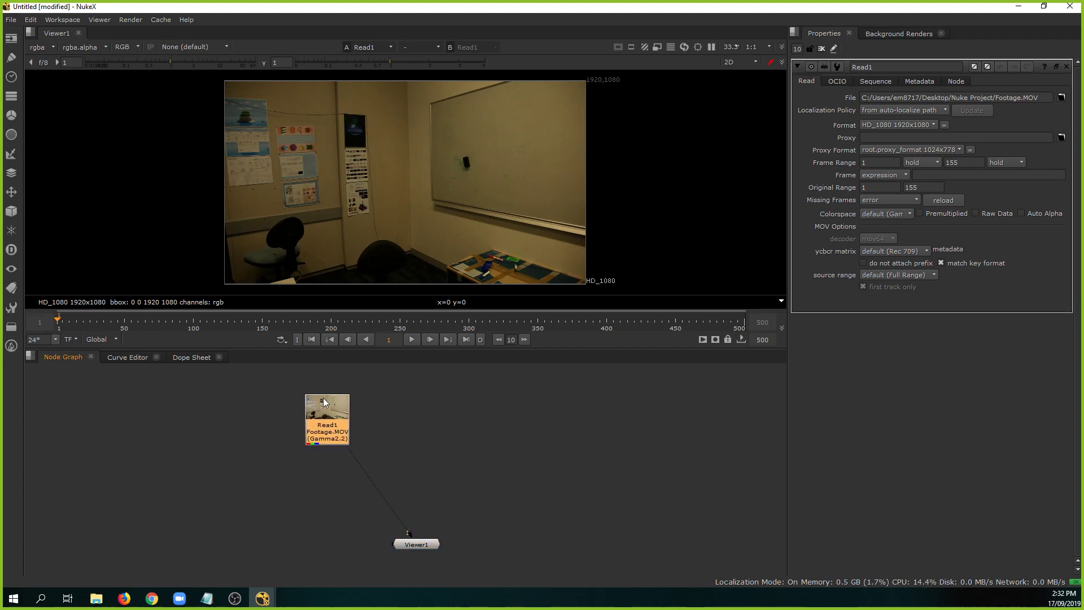
# Scrub the footage to frame 177, then check the frame range in the project settings and reopen the Read node's properties.
pyautogui.moveTo(80, 322); pyautogui.dragTo(239, 322)
pyautogui.moveTo(249, 322); pyautogui.dragTo(361, 324)
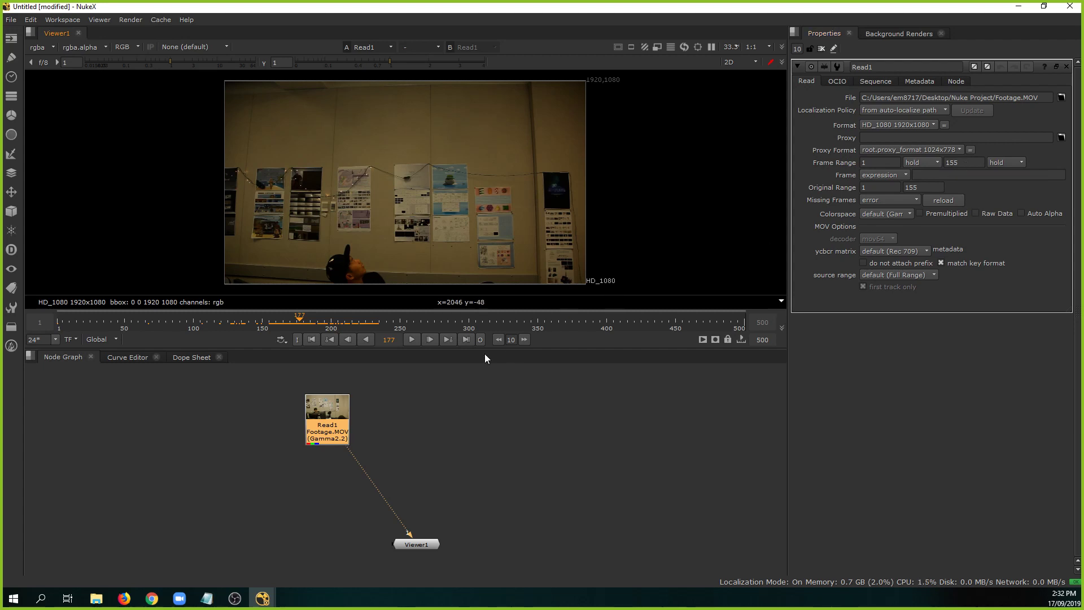
pyautogui.click(468, 401)
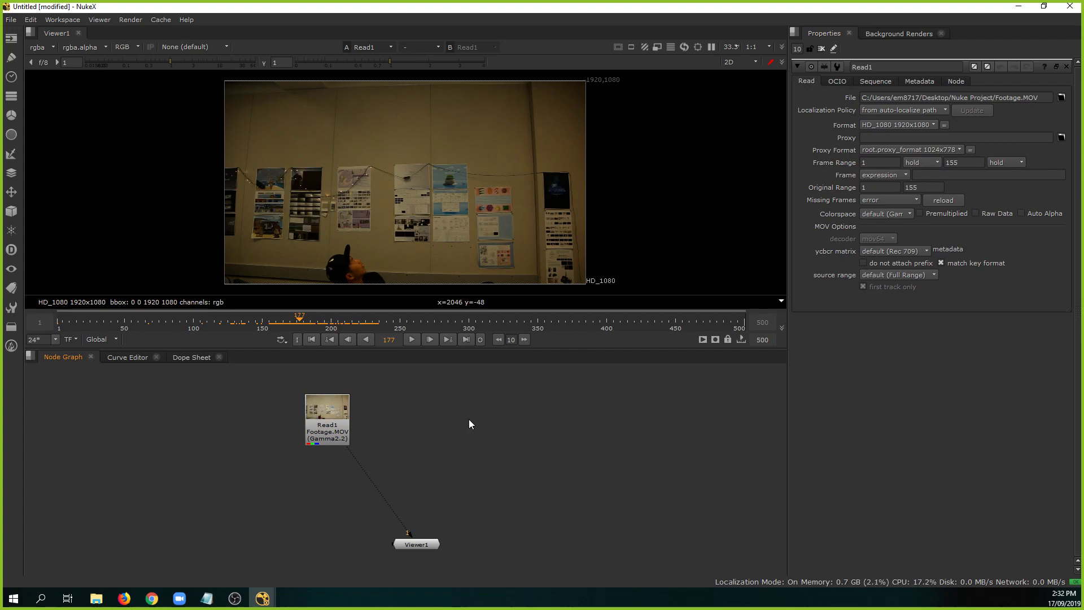
pyautogui.press('s')
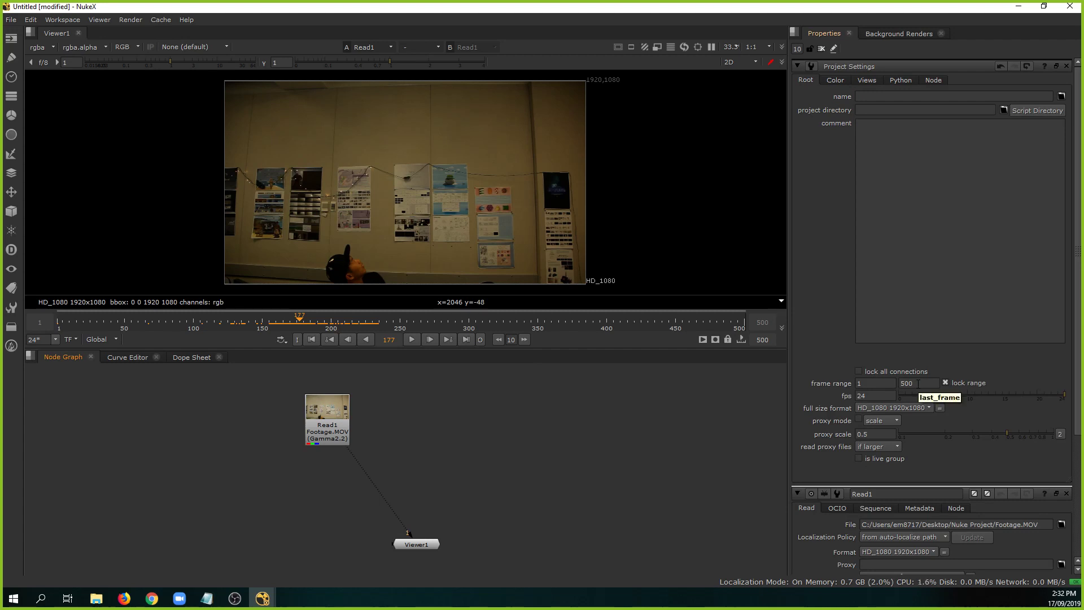
pyautogui.moveTo(918, 383); pyautogui.dragTo(717, 392)
pyautogui.doubleClick(333, 421)
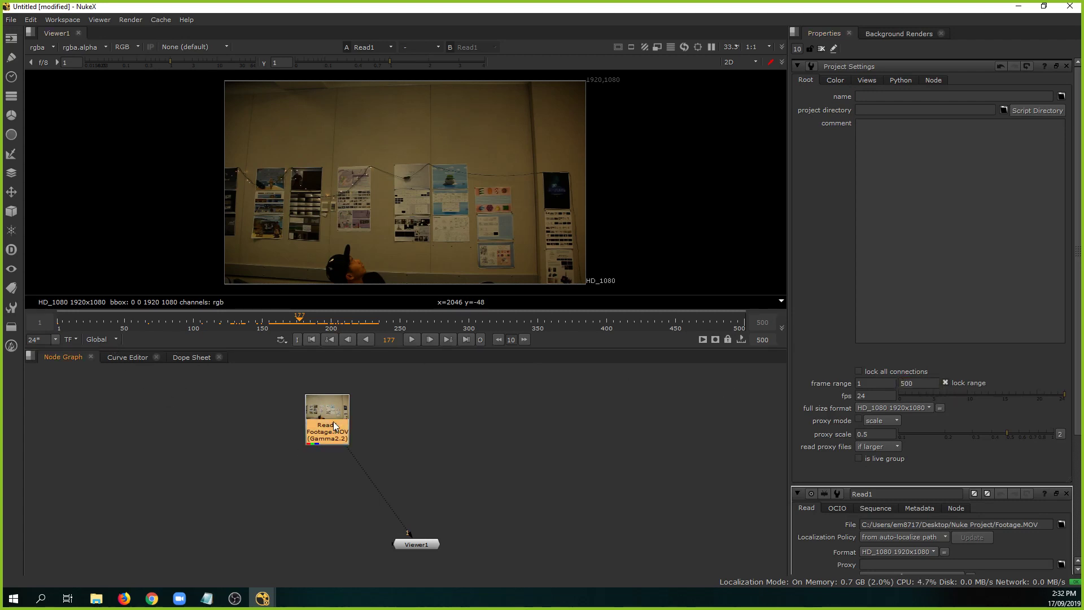
# Switch the timeline's frame range from Global to Input and scrub through the clip to frame 140.
pyautogui.click(103, 339)
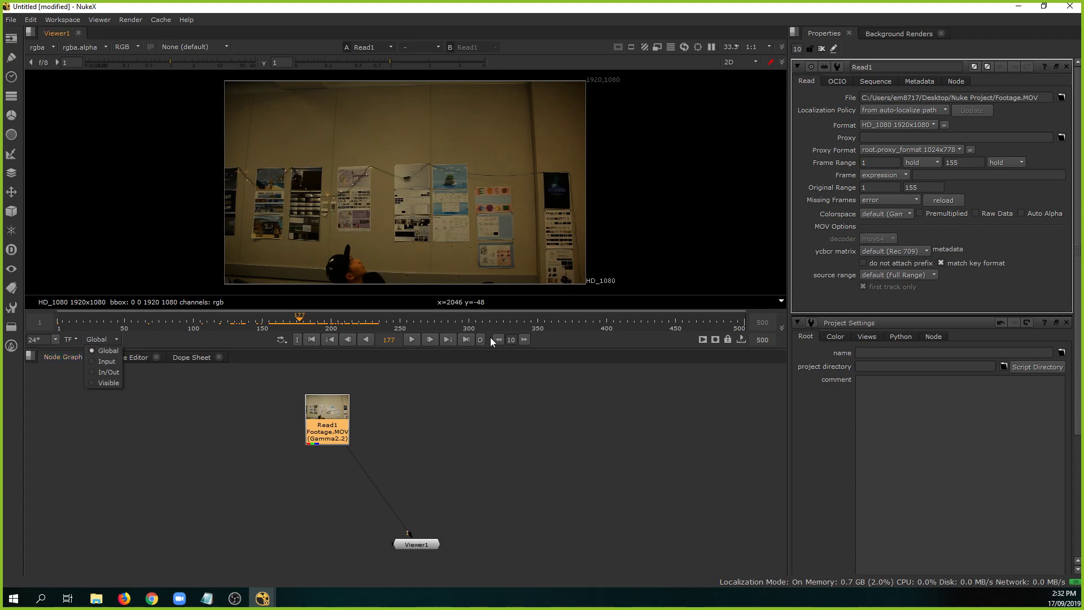
pyautogui.click(108, 361)
pyautogui.moveTo(68, 322); pyautogui.dragTo(189, 323)
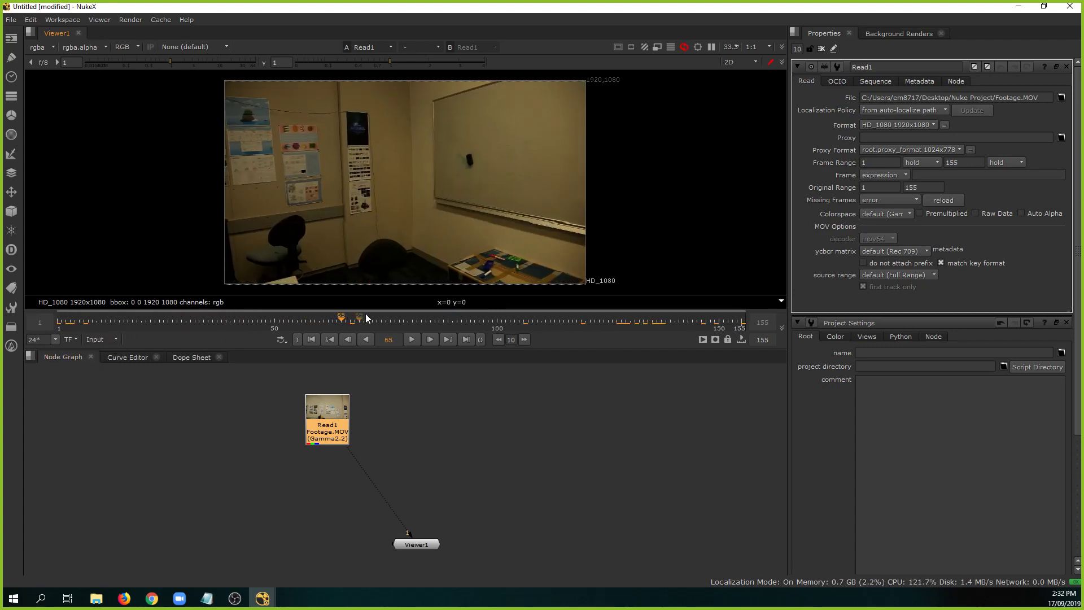
pyautogui.click(676, 315)
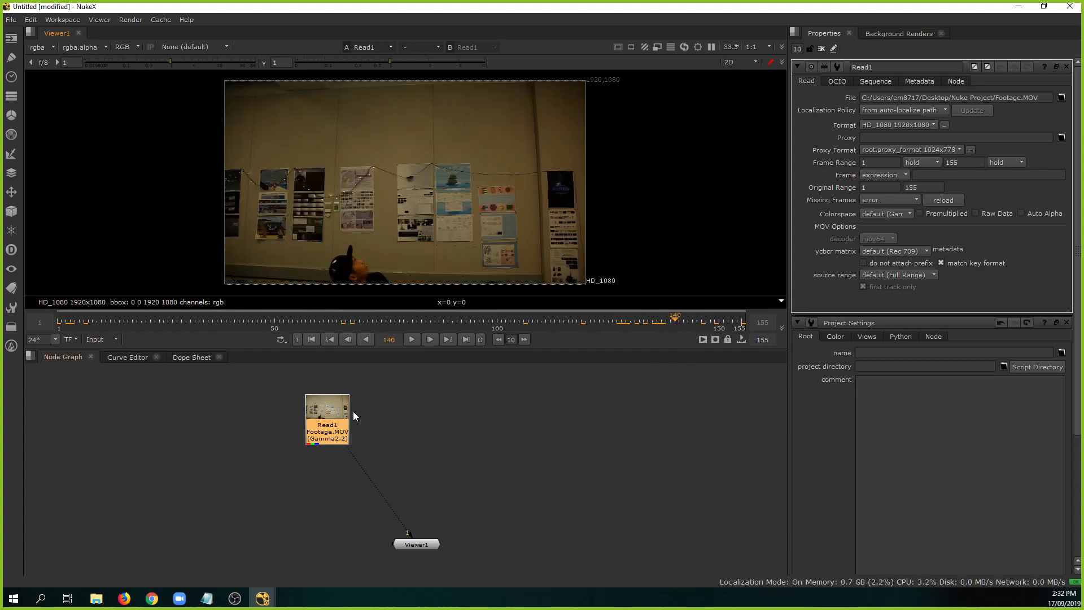
# Align the Read node directly above the Viewer and insert a Grade node between them, spaced slightly below the Read node.
pyautogui.moveTo(336, 418); pyautogui.dragTo(448, 418)
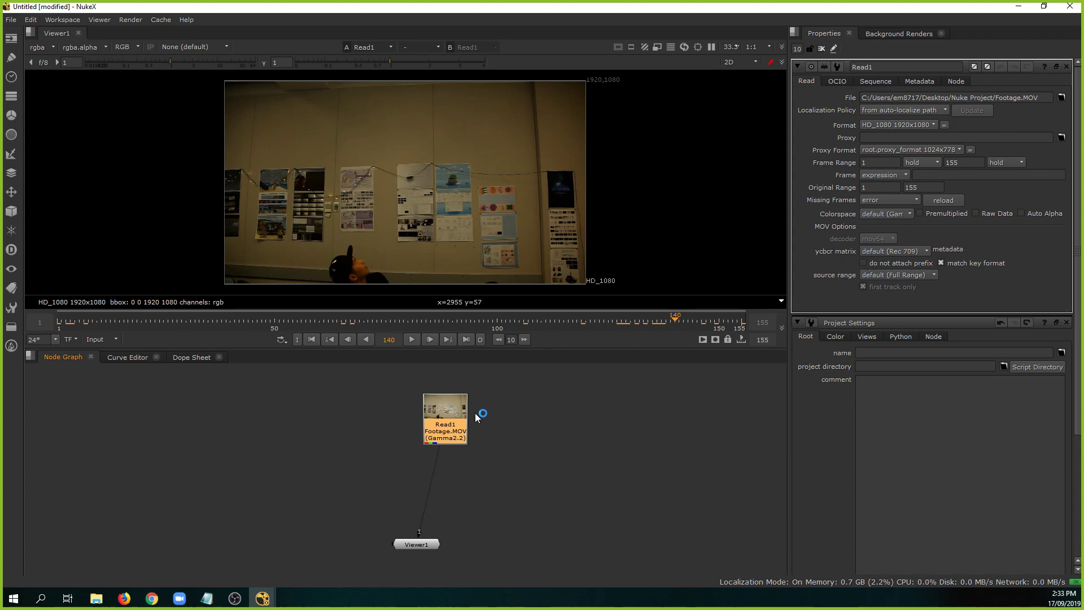
pyautogui.moveTo(459, 419); pyautogui.dragTo(428, 416)
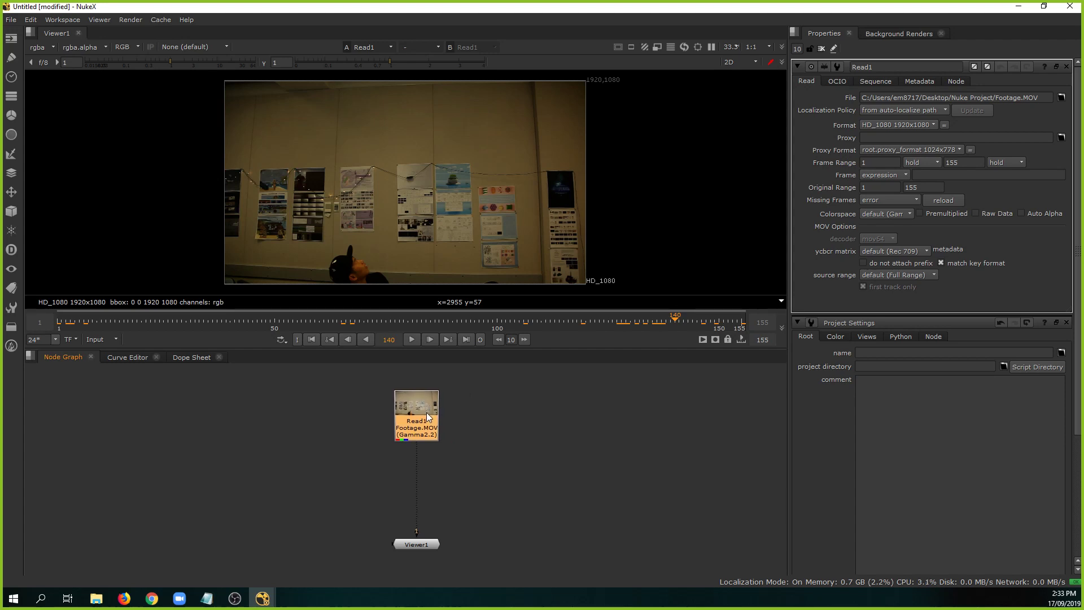
pyautogui.press('g')
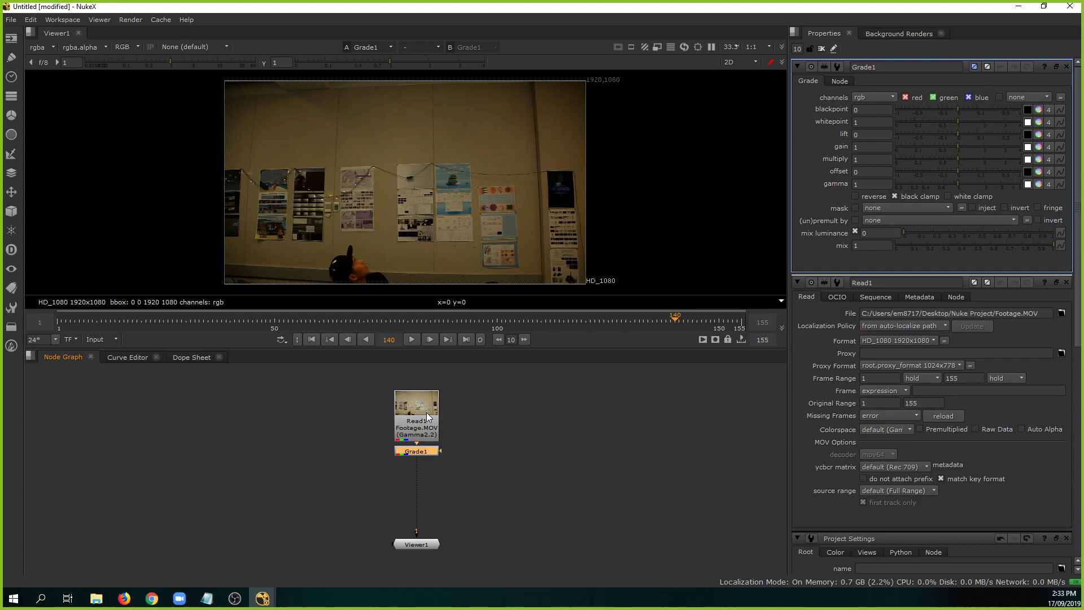
pyautogui.moveTo(435, 452); pyautogui.dragTo(433, 467)
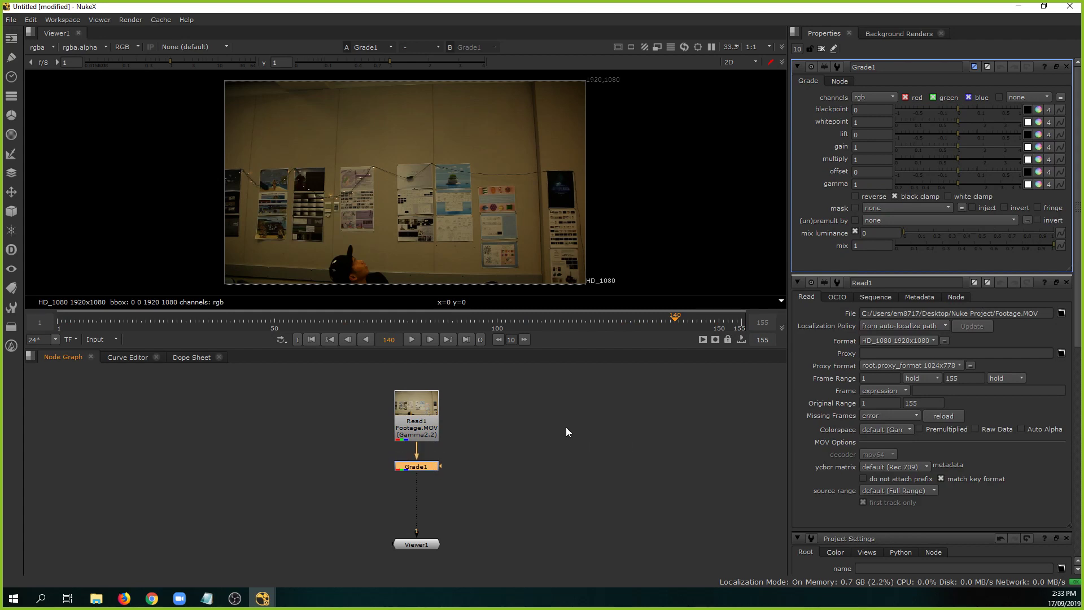
pyautogui.press('Tab')
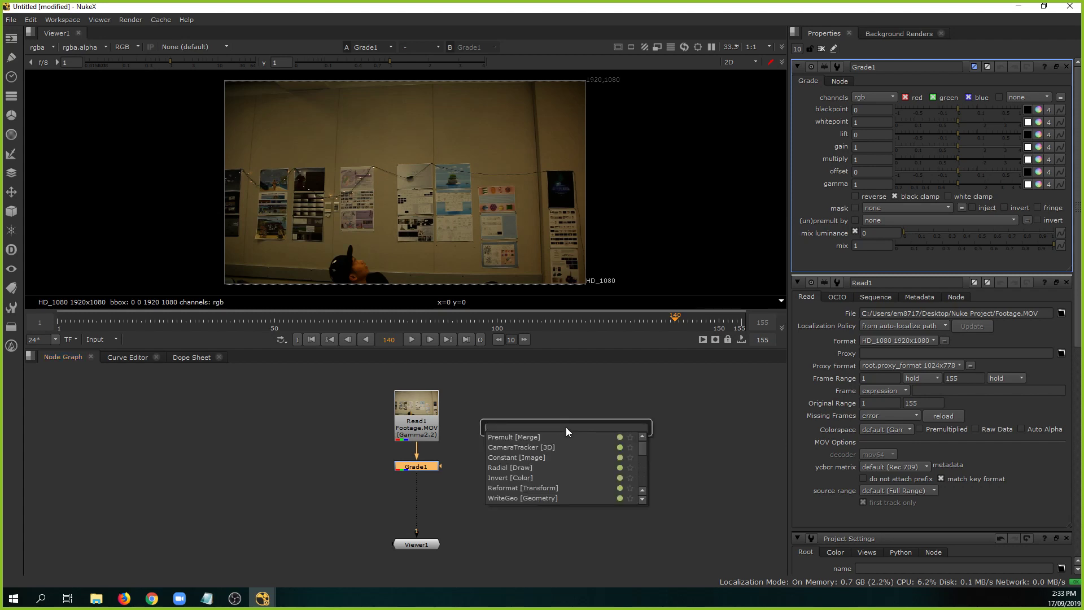
pyautogui.write('gra')
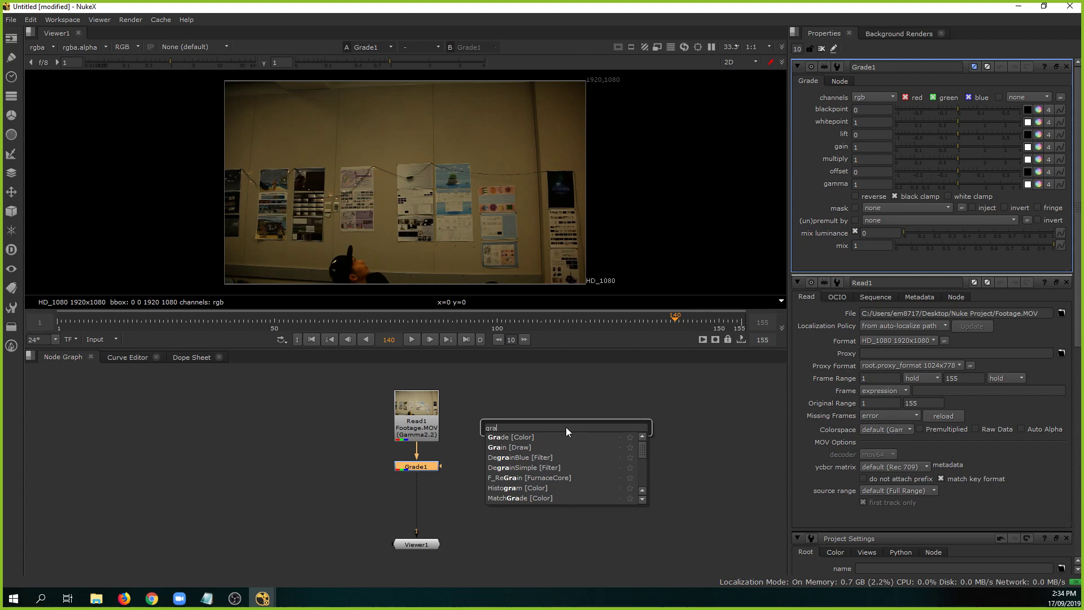
pyautogui.click(525, 397)
# Raise the Grade node's gamma to 1.4 and tint it towards blue, with red about 1.20 and green about 1.22.
pyautogui.click(428, 464)
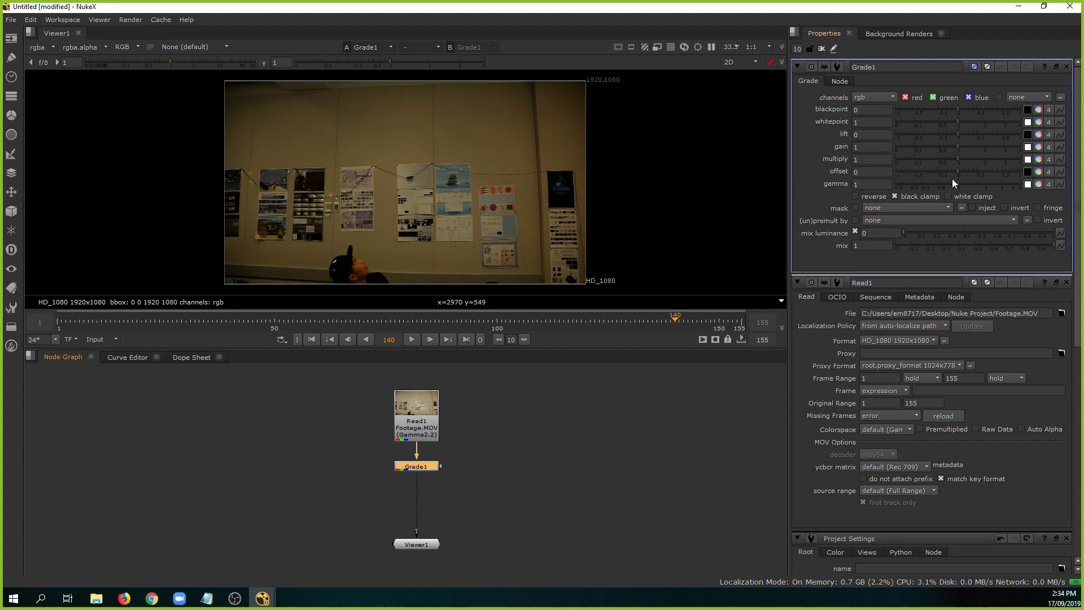
pyautogui.moveTo(965, 183); pyautogui.dragTo(972, 185)
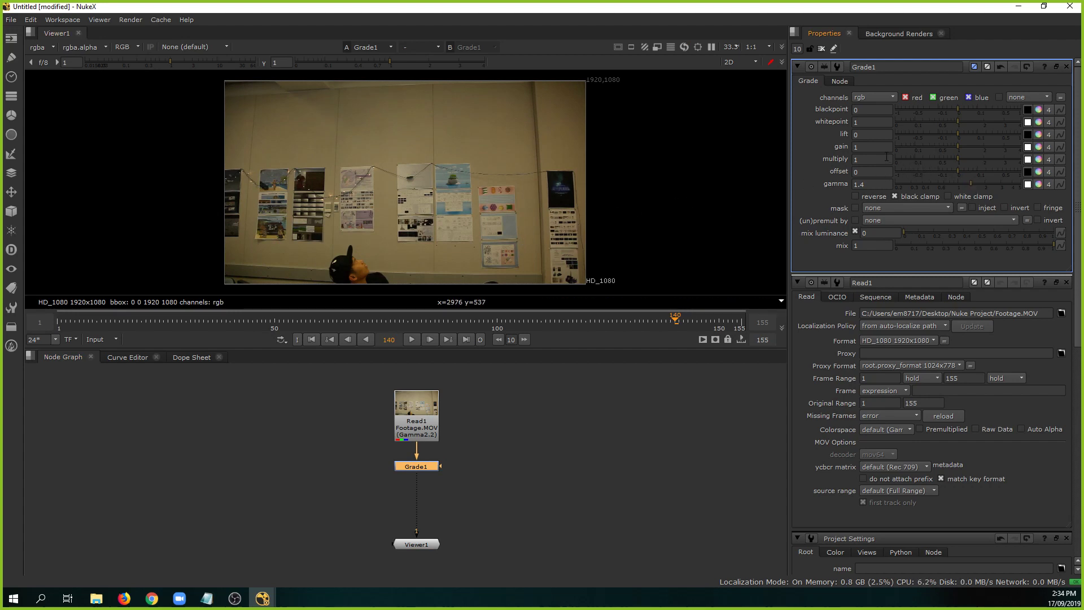
pyautogui.click(1039, 185)
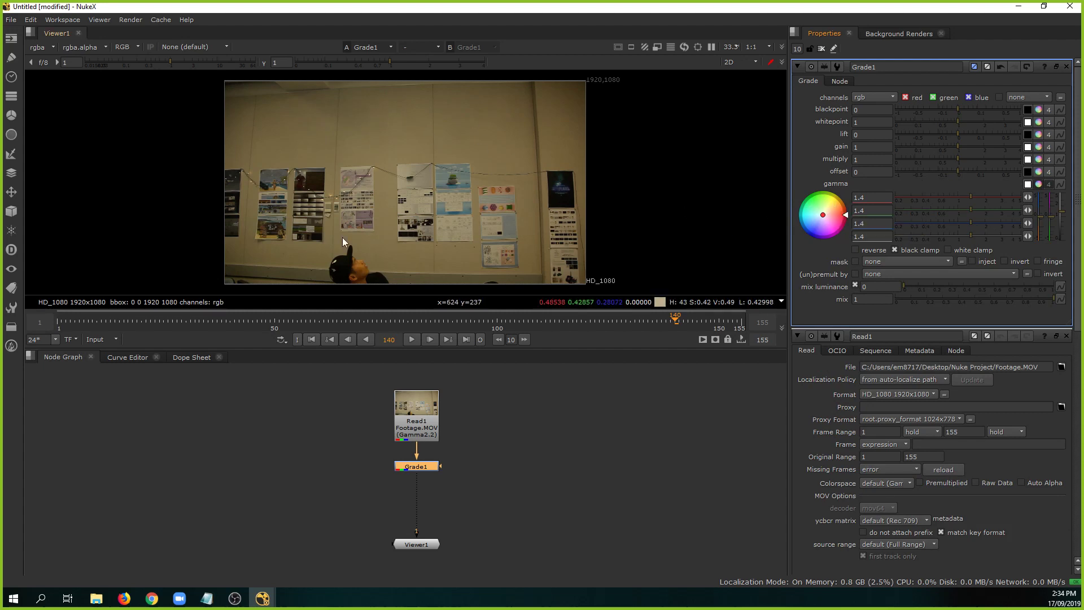
pyautogui.moveTo(822, 221); pyautogui.dragTo(807, 237)
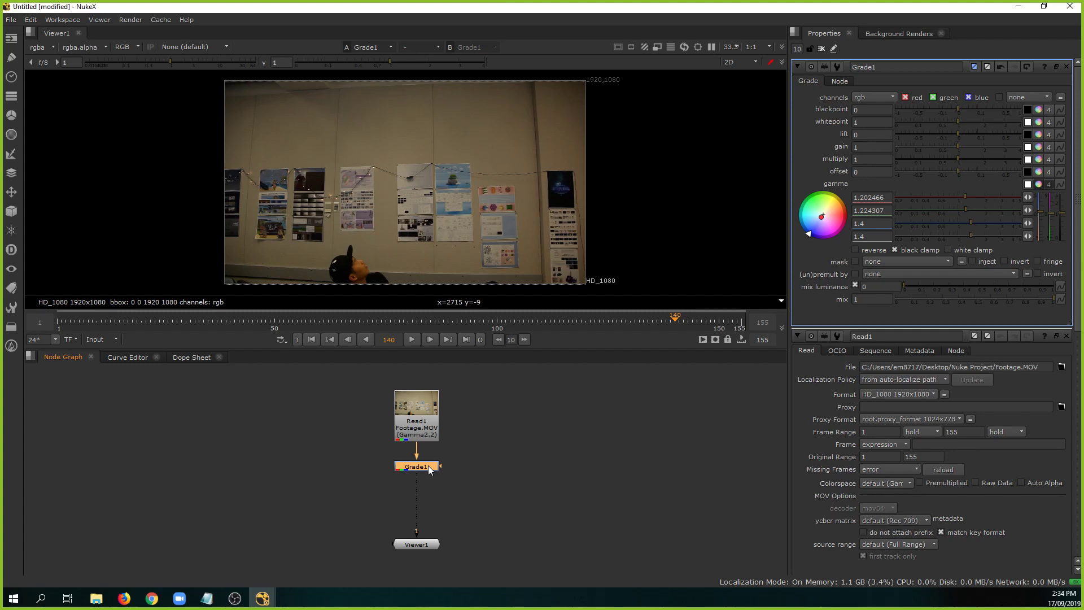
# Toggle the Grade node off and on repeatedly to compare the footage with and without the gamma adjustment.
pyautogui.press('d')
pyautogui.press('d')
pyautogui.press('d')
pyautogui.press('d')
pyautogui.press('d')
pyautogui.press('d')
pyautogui.press('d')
pyautogui.press('d')
pyautogui.press('d')
pyautogui.press('d')
pyautogui.press('d')
pyautogui.press('d')
# Shift the Read and Grade nodes to the left of the Viewer, leaving room for a second branch.
pyautogui.moveTo(488, 438); pyautogui.dragTo(336, 430, button='middle')
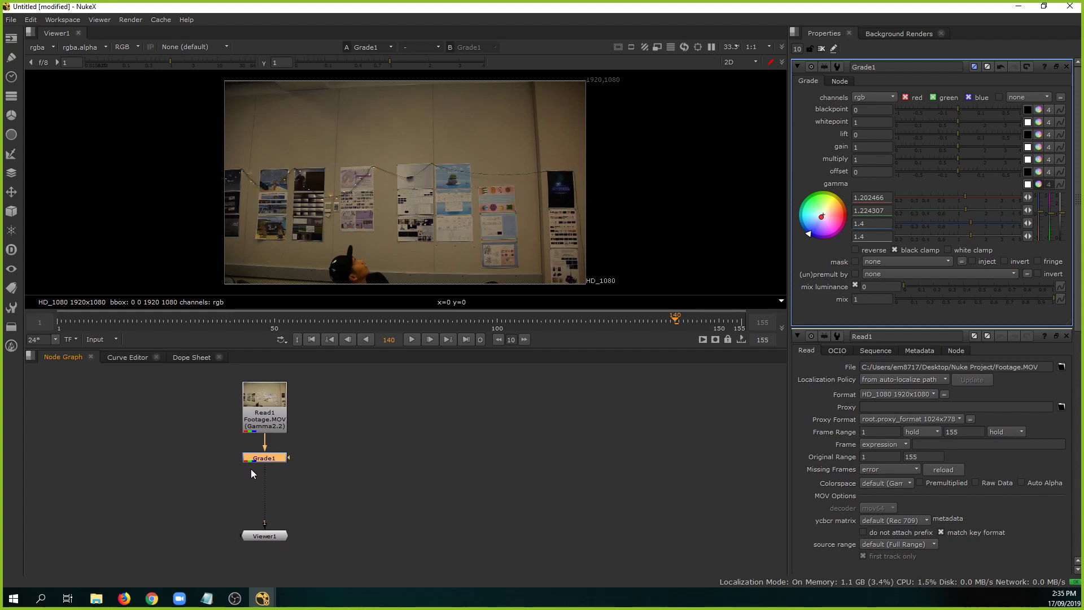
pyautogui.moveTo(252, 459); pyautogui.dragTo(215, 457)
pyautogui.moveTo(266, 405); pyautogui.dragTo(223, 404)
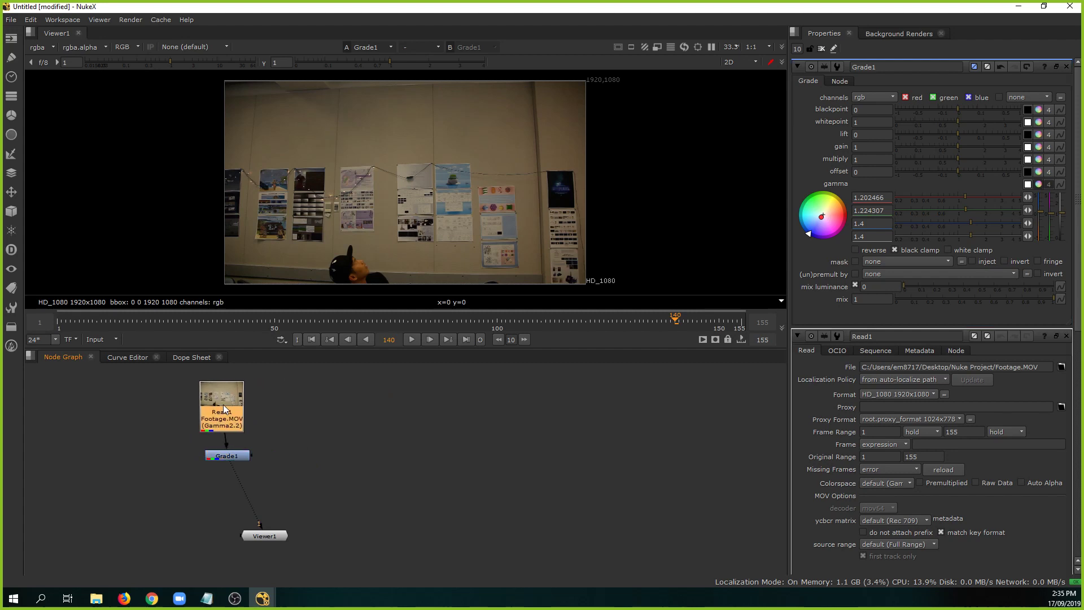
pyautogui.moveTo(233, 457); pyautogui.dragTo(210, 461)
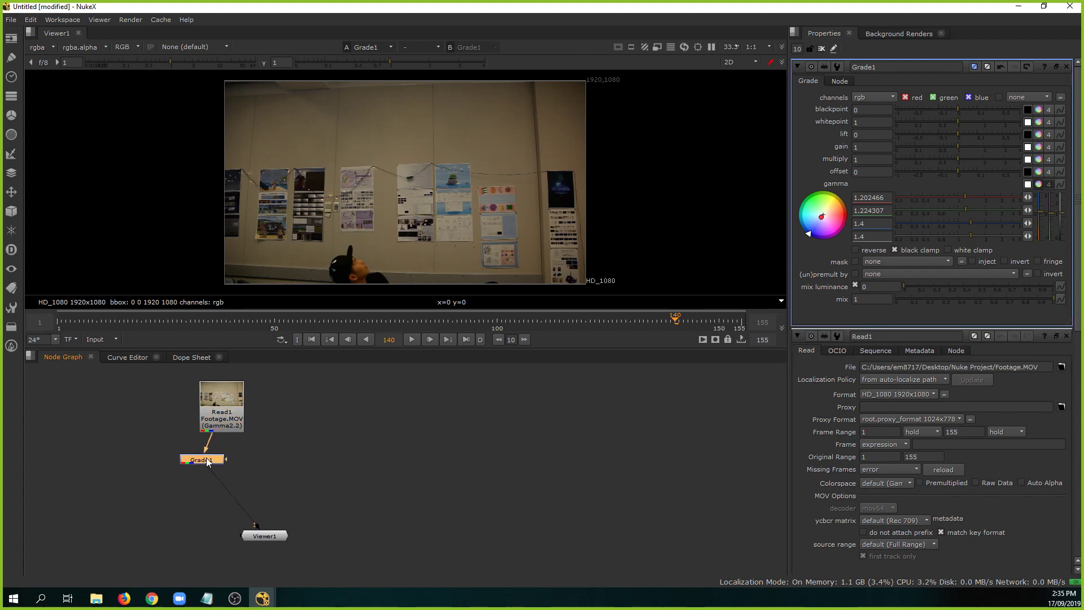
# Add an unattached ColorCorrect node beside the Grade node and connect its input to the Footage.MOV Read node.
pyautogui.click(297, 450)
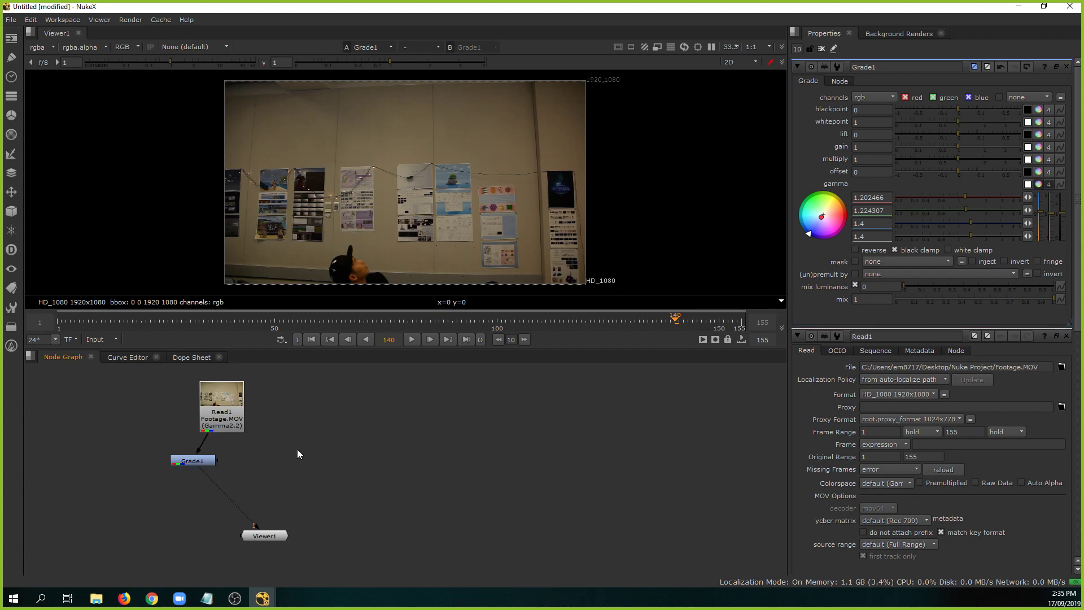
pyautogui.press('Tab')
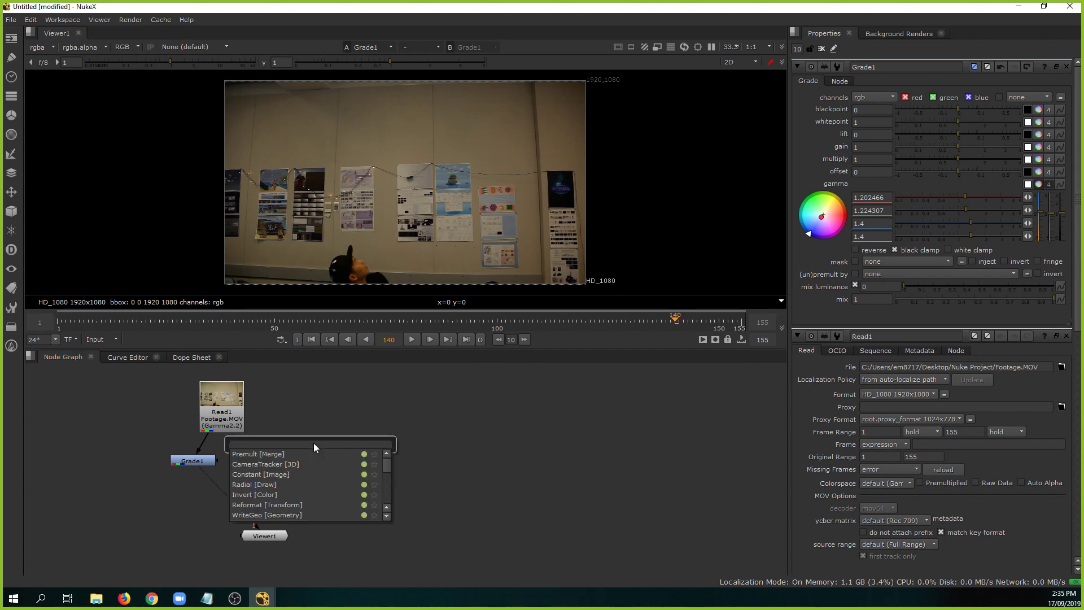
pyautogui.write('color')
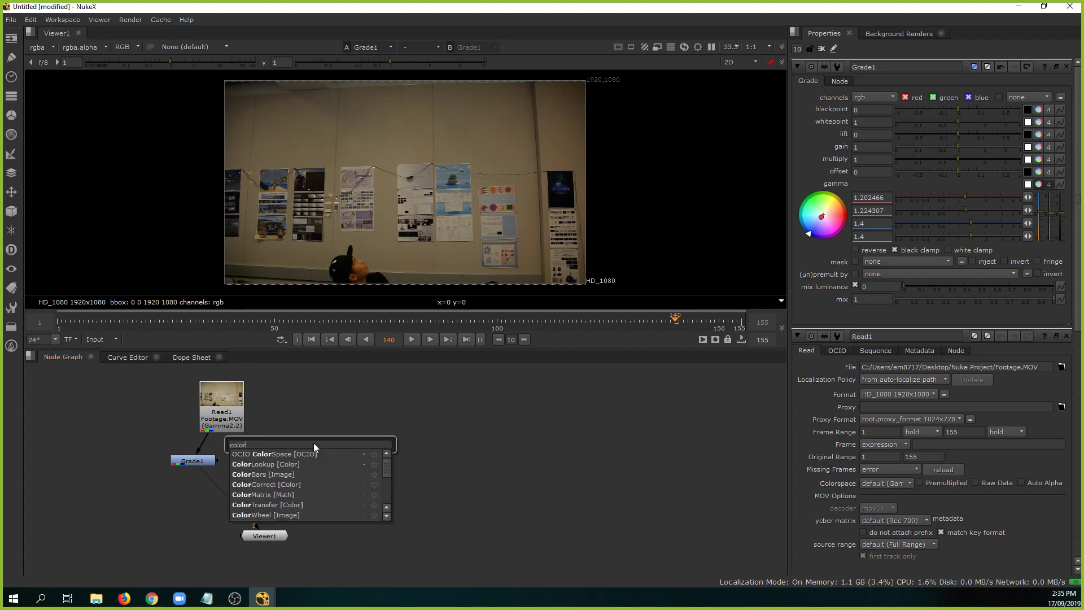
pyautogui.press('Down')
pyautogui.press('Down')
pyautogui.press('Down')
pyautogui.press('Down')
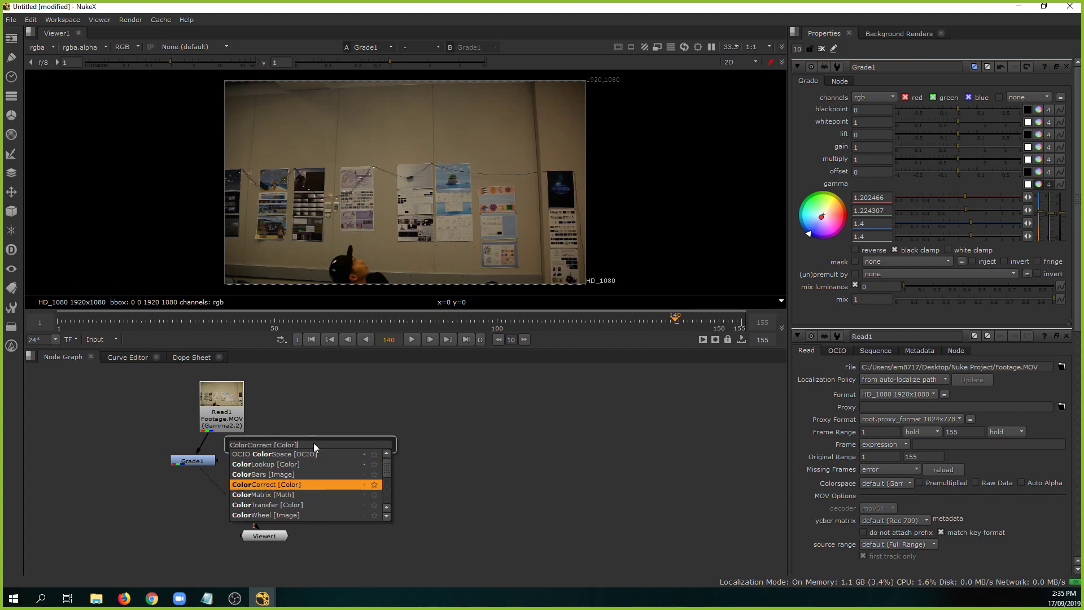
pyautogui.press('Return')
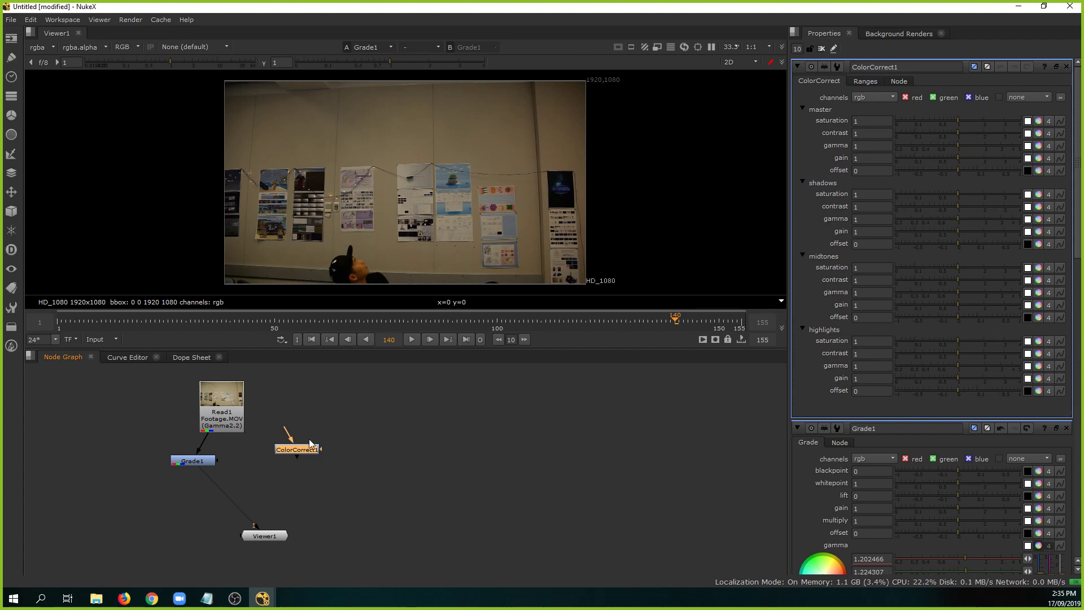
pyautogui.moveTo(290, 436); pyautogui.dragTo(226, 411)
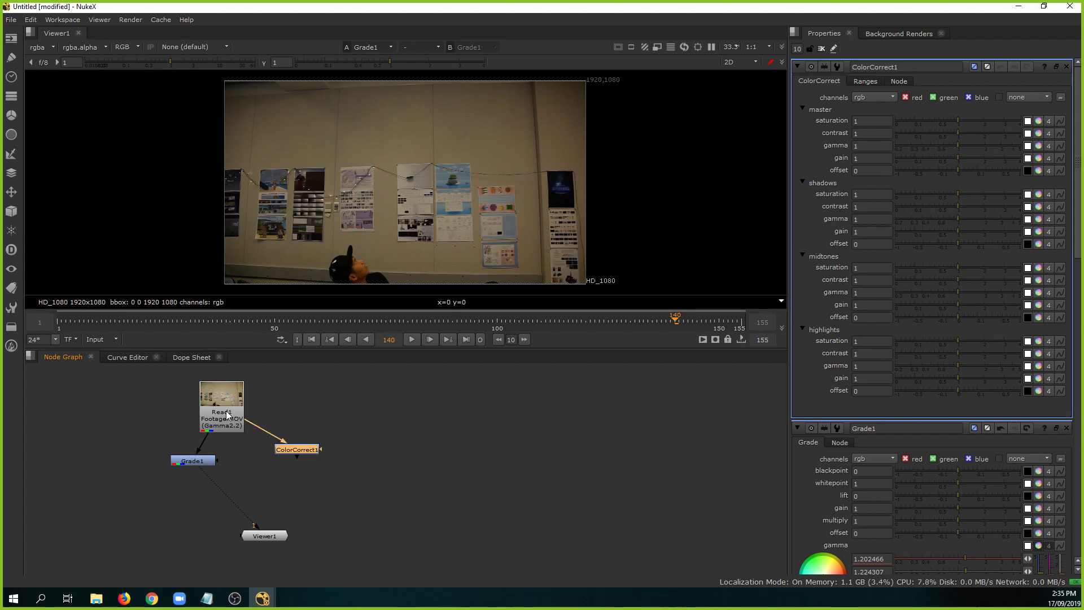
# Spread out the Viewer, Read and ColorCorrect nodes so both branches sit clearly between the Read node and the Viewer.
pyautogui.moveTo(265, 539); pyautogui.dragTo(243, 551)
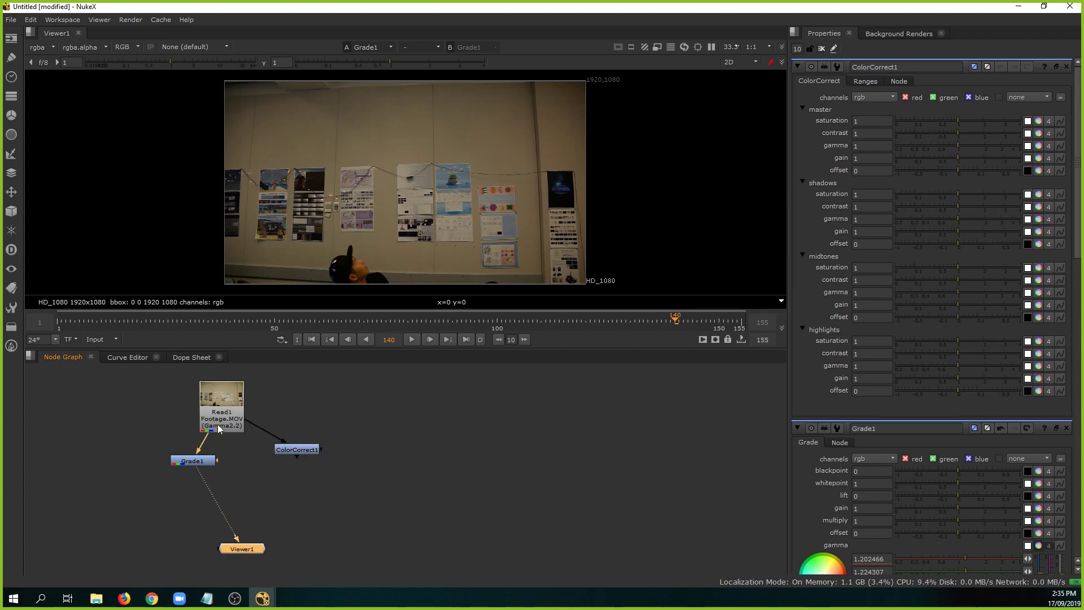
pyautogui.moveTo(221, 425); pyautogui.dragTo(224, 418)
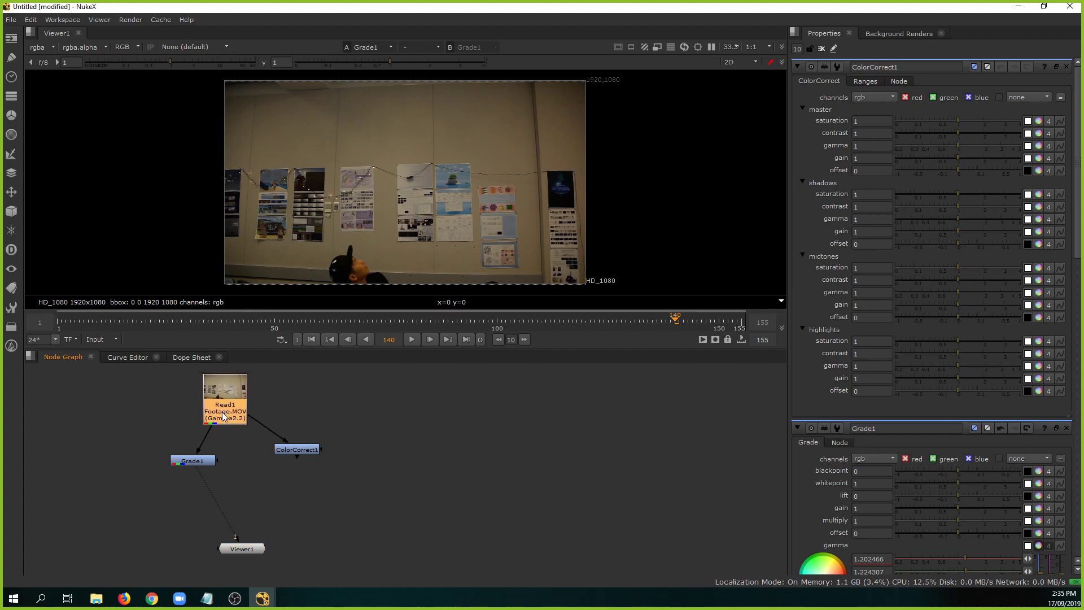
pyautogui.moveTo(310, 425); pyautogui.dragTo(313, 437, button='middle')
pyautogui.moveTo(309, 459); pyautogui.dragTo(321, 469)
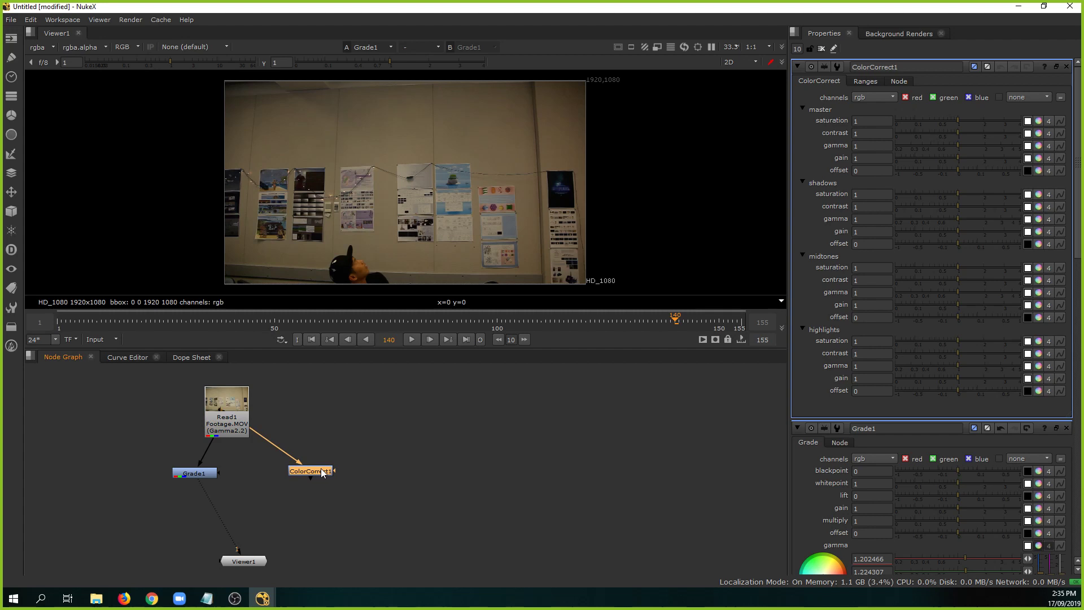
# Connect the ColorCorrect node to Viewer input 2, compare it with the Grade on input 1, and leave ColorCorrect viewed and selected.
pyautogui.press('2')
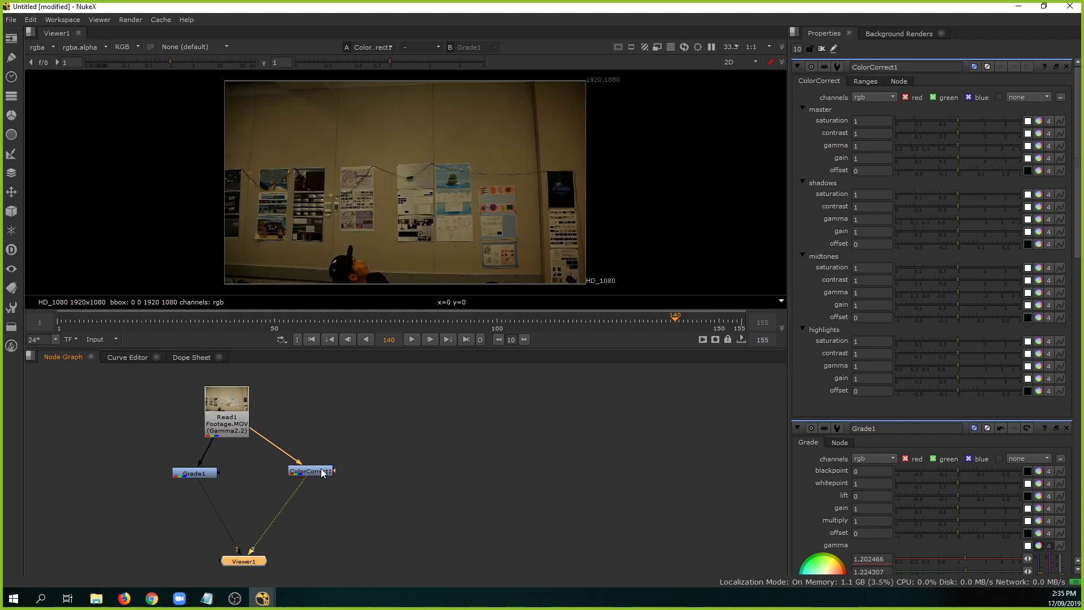
pyautogui.press('1')
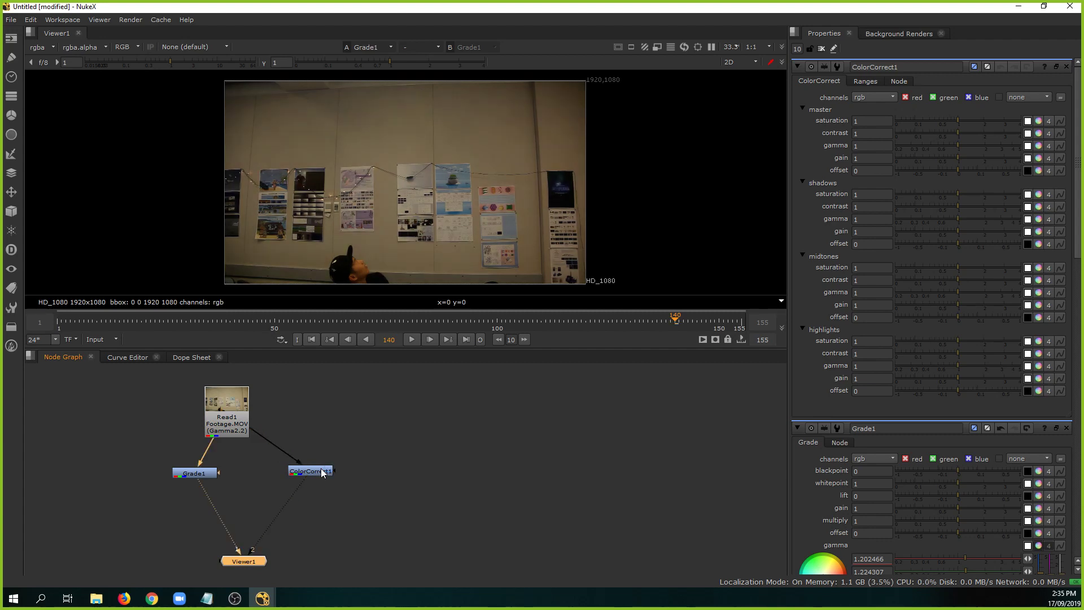
pyautogui.press('2')
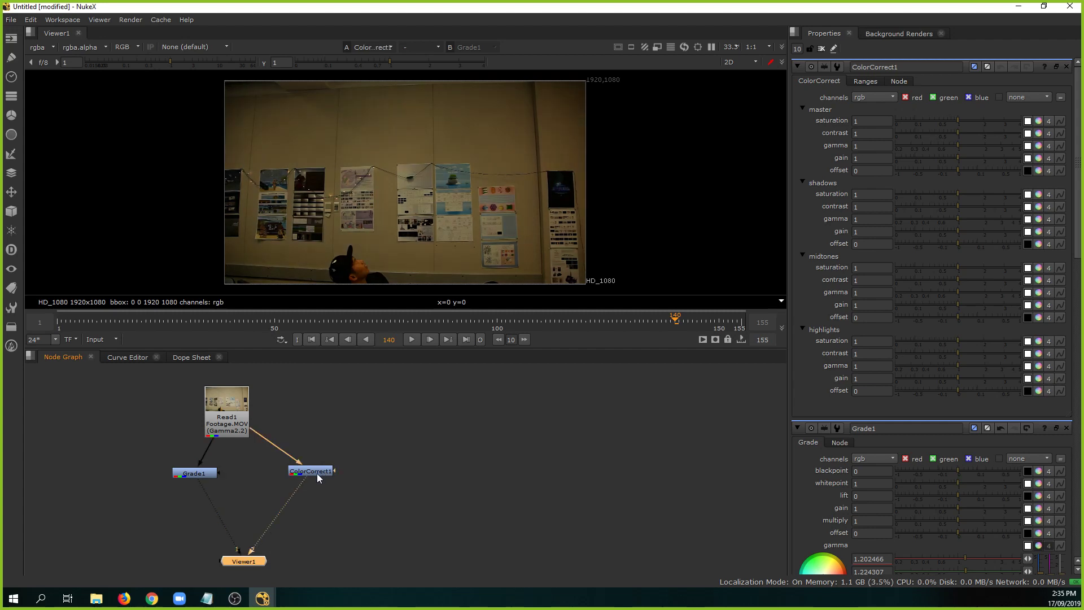
pyautogui.click(317, 473)
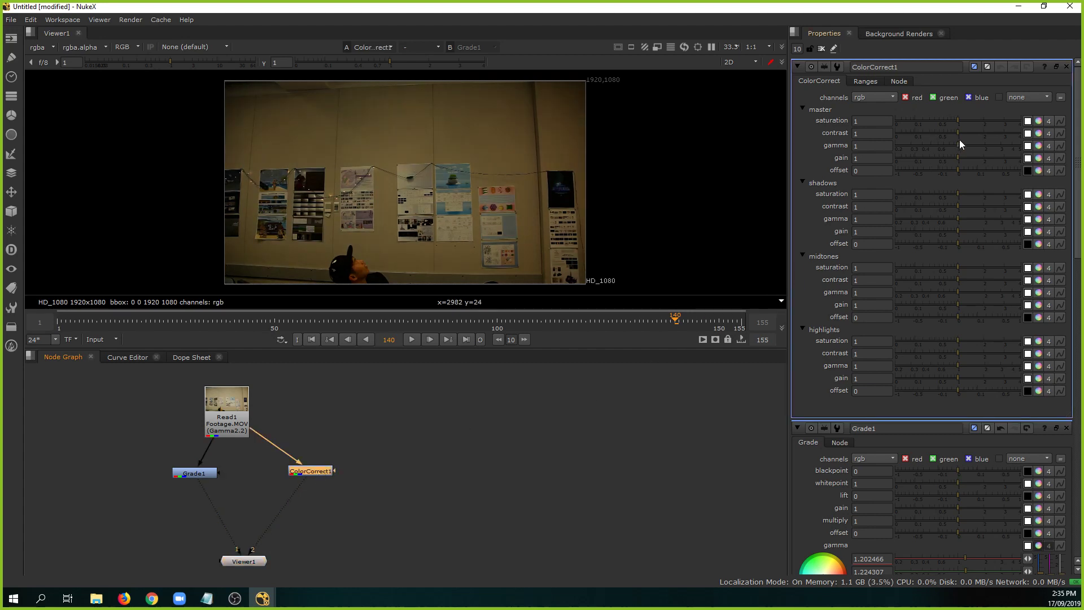
# Set the ColorCorrect node's master contrast to 3.5, gamma to 2.65 and gain to 0.88.
pyautogui.moveTo(958, 133); pyautogui.dragTo(955, 158)
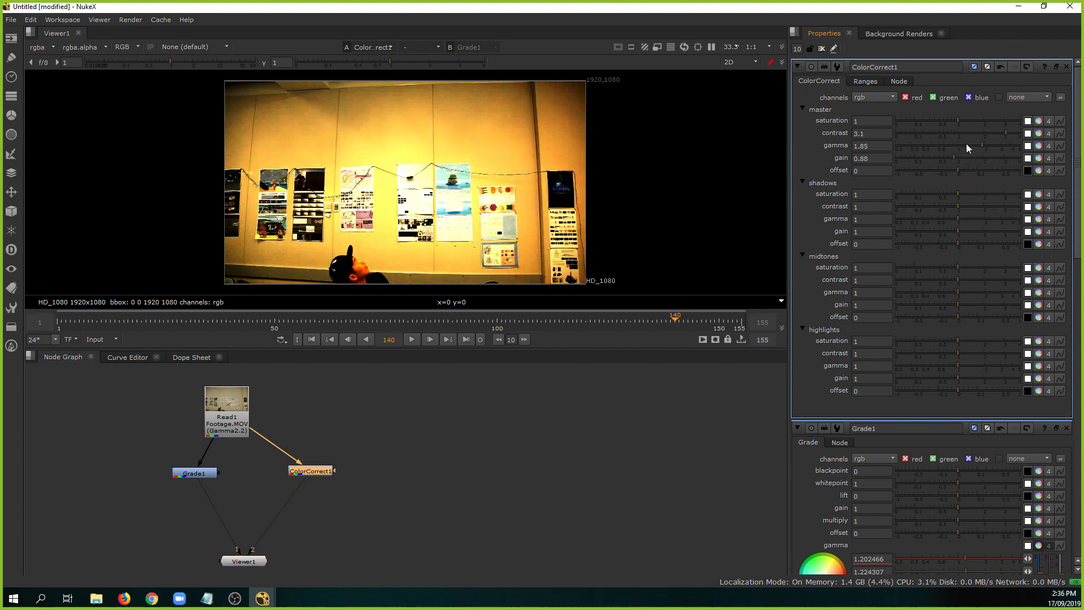
pyautogui.moveTo(985, 144); pyautogui.dragTo(995, 148)
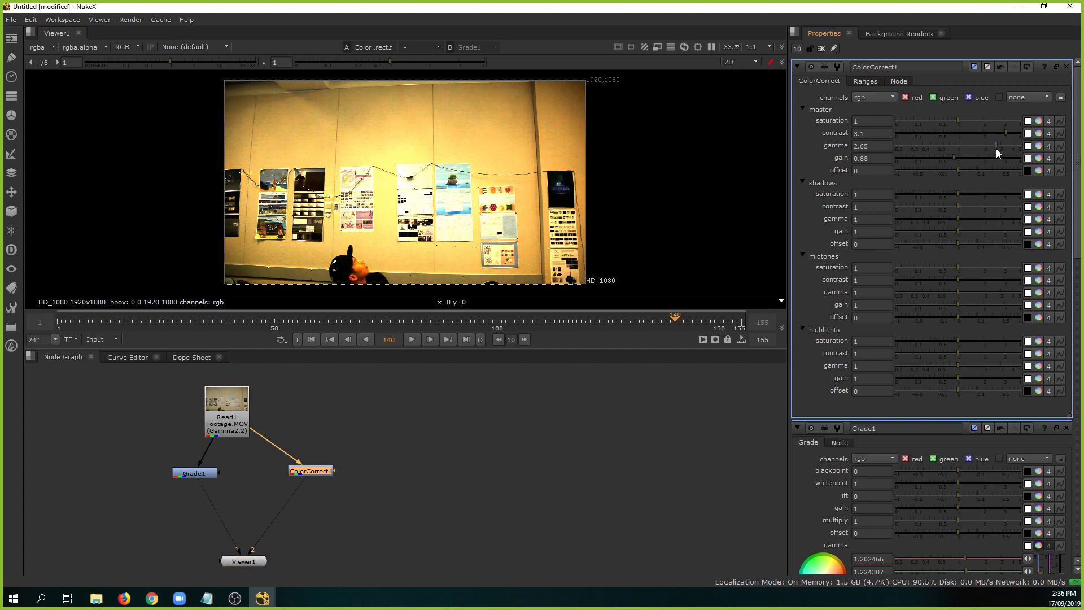
pyautogui.click(1012, 132)
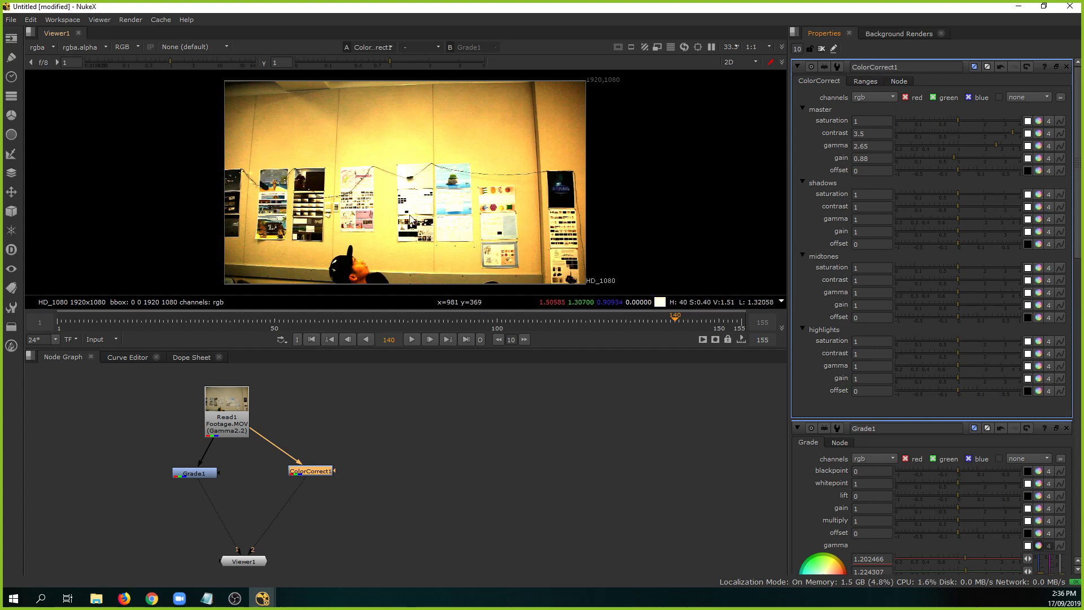
# Compare the poster details up close with the ColorCorrect node disabled and enabled.
pyautogui.scroll(5, 412, 217)
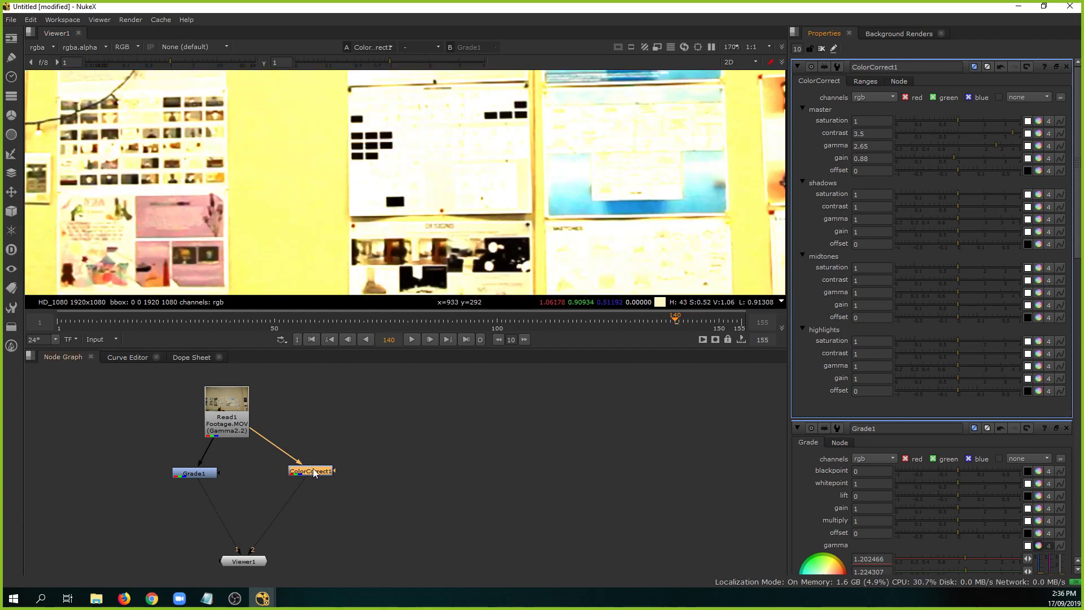
pyautogui.press('d')
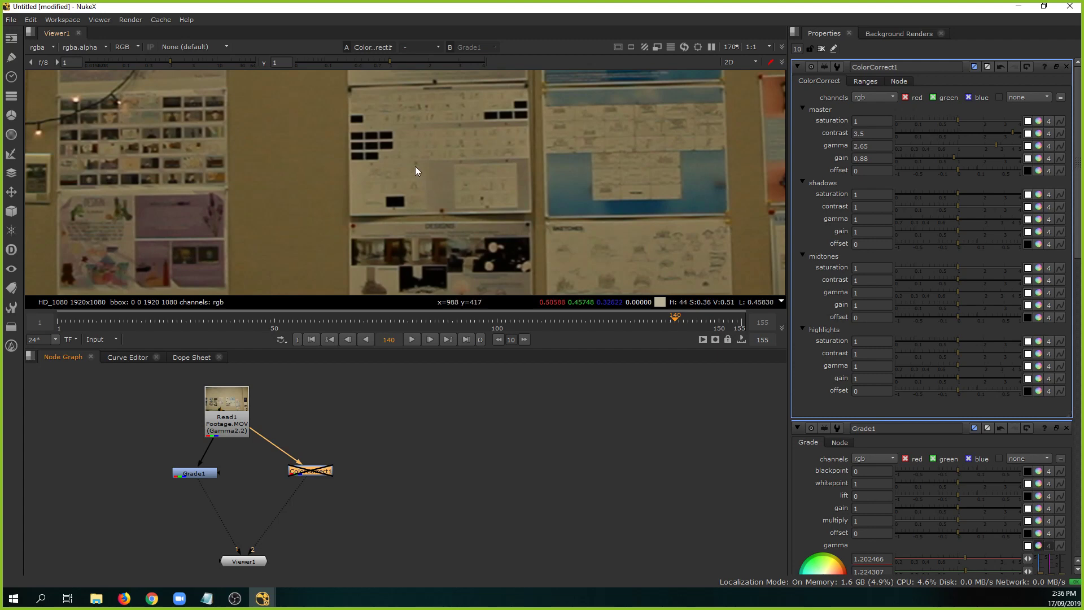
pyautogui.press('d')
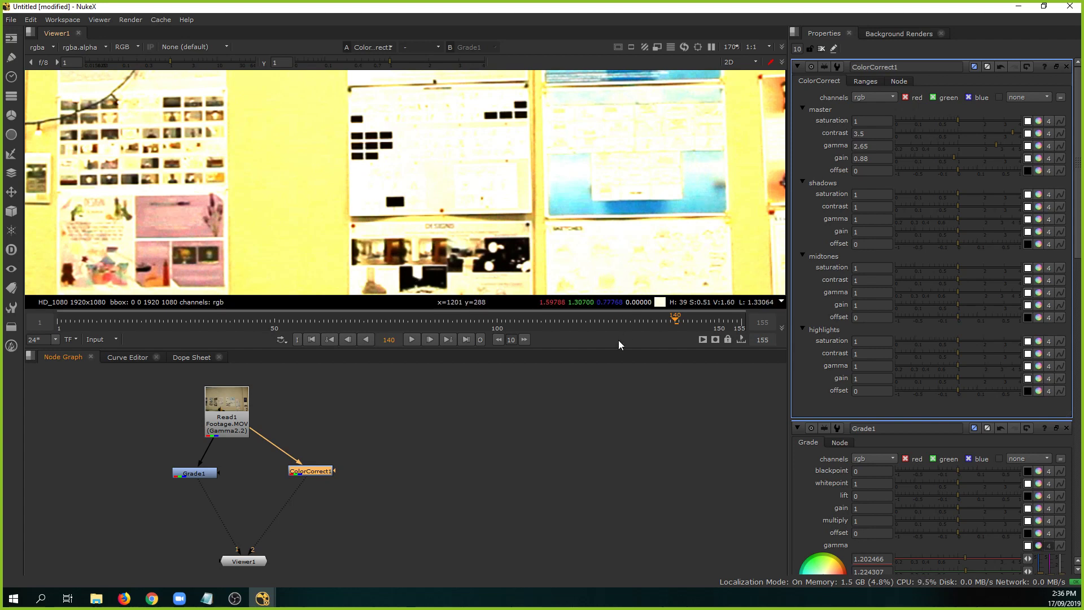
# Try a Sharpen node with size 7.4 directly after ColorCorrect, and delete it again.
pyautogui.press('Tab')
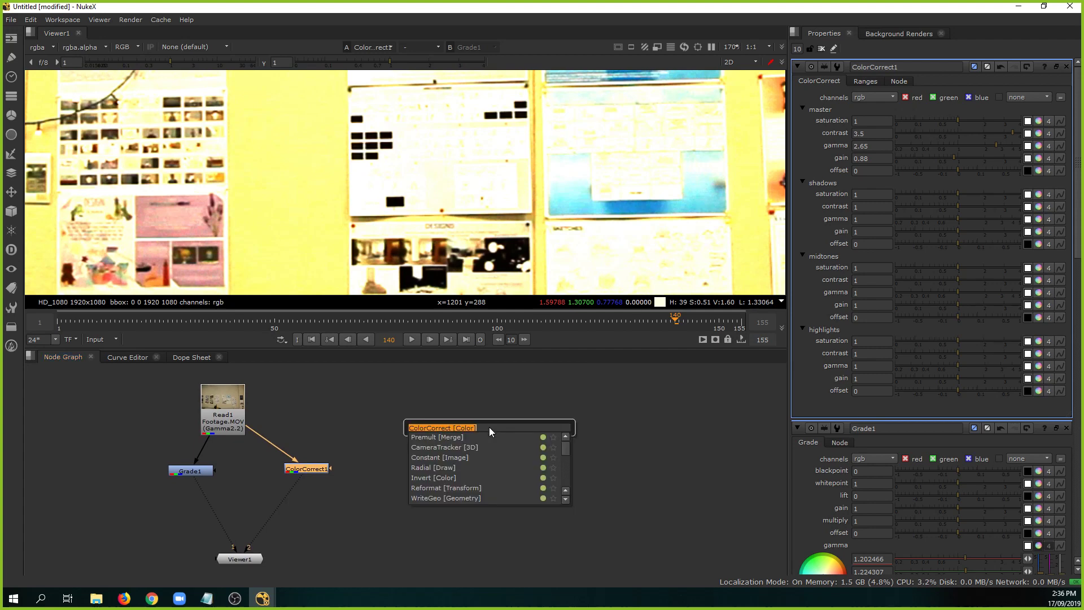
pyautogui.write('sha')
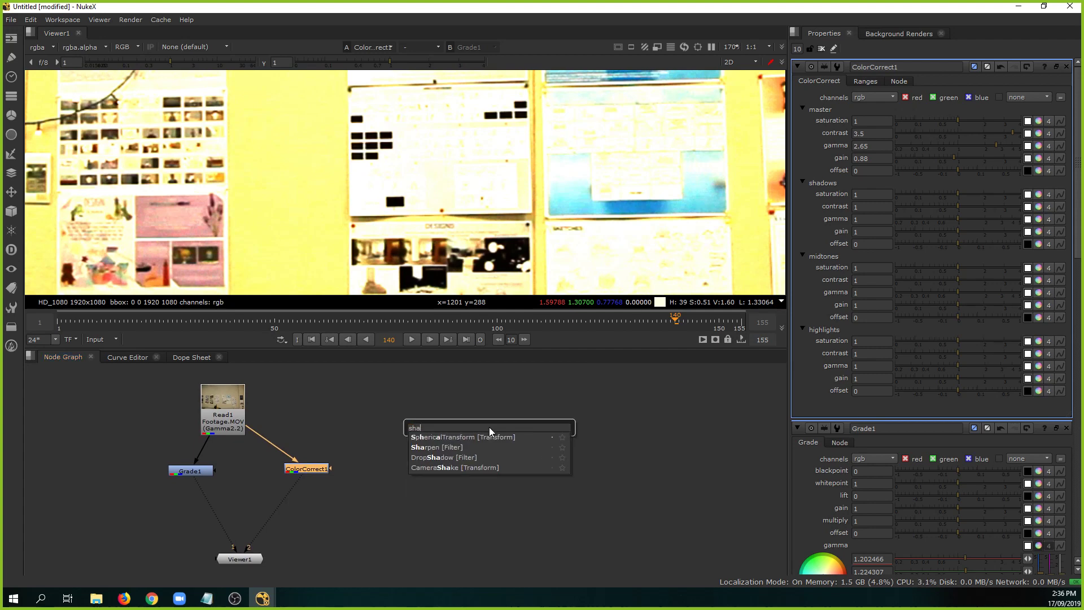
pyautogui.click(451, 447)
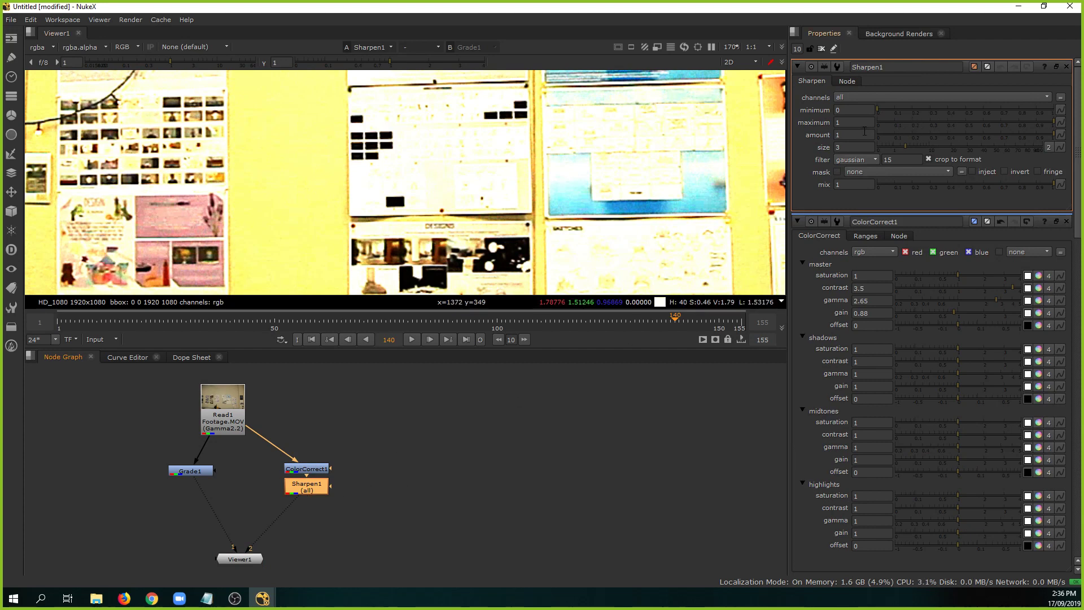
pyautogui.moveTo(905, 146); pyautogui.dragTo(923, 145)
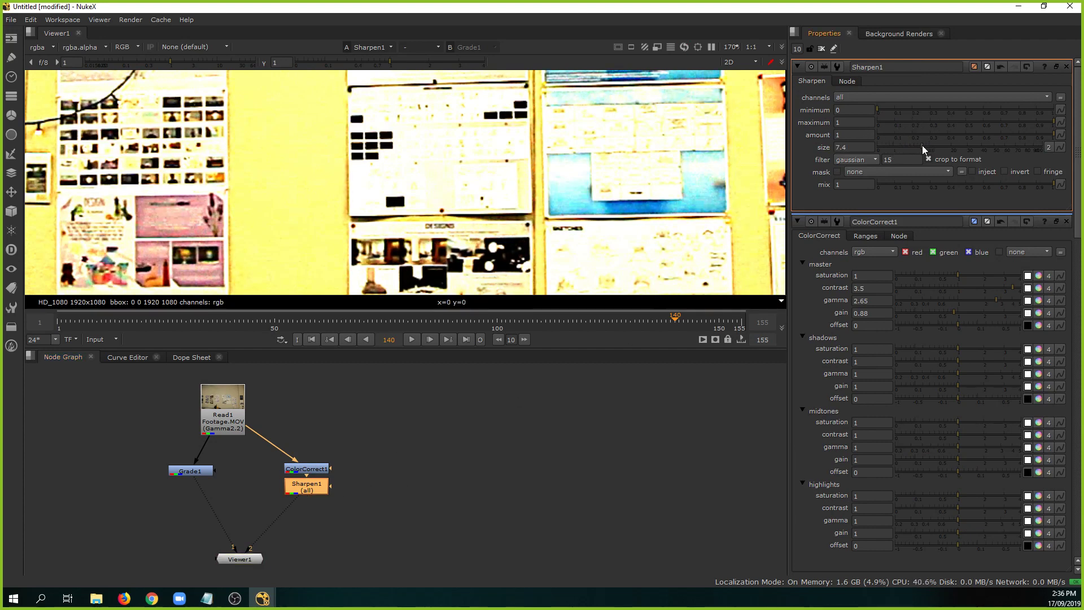
pyautogui.moveTo(367, 467); pyautogui.dragTo(407, 440, button='middle')
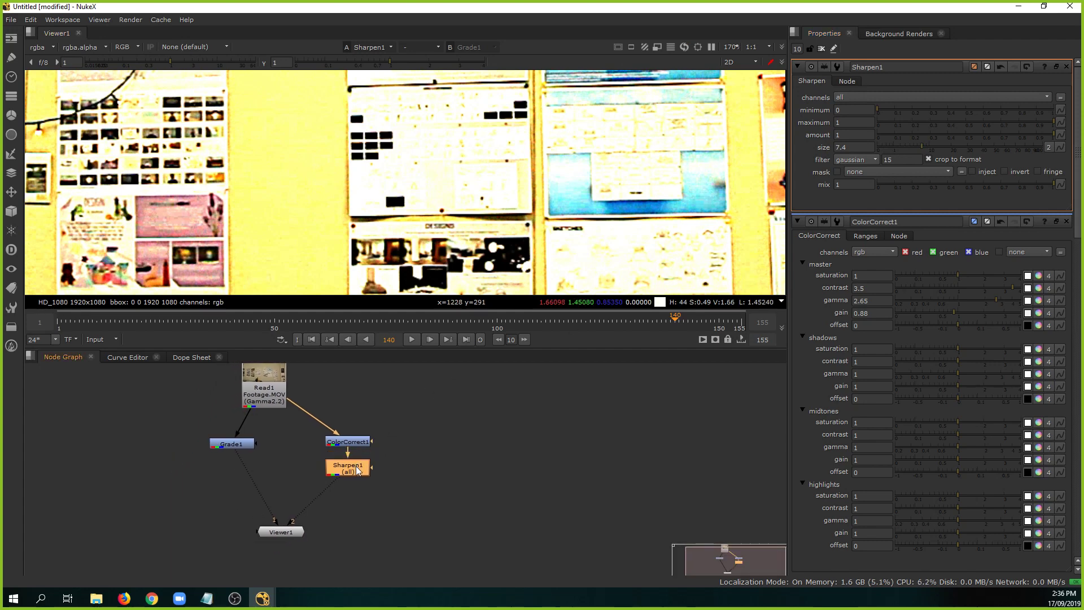
pyautogui.moveTo(357, 471); pyautogui.dragTo(358, 477)
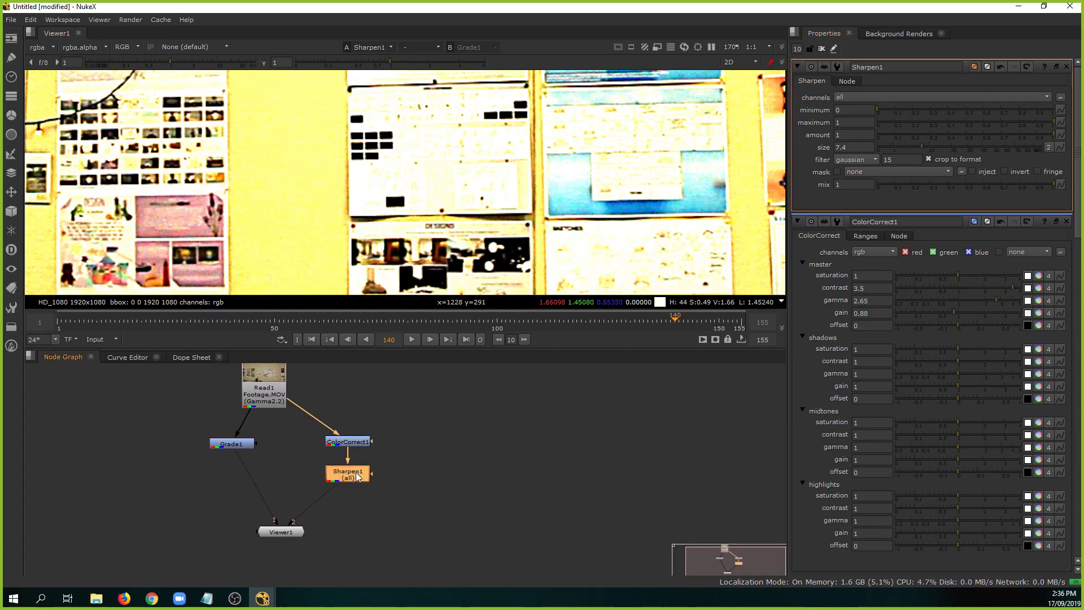
pyautogui.press('Delete')
# Insert a Sharpen node between ColorCorrect and the Viewer and set its size to 11.
pyautogui.press('Tab')
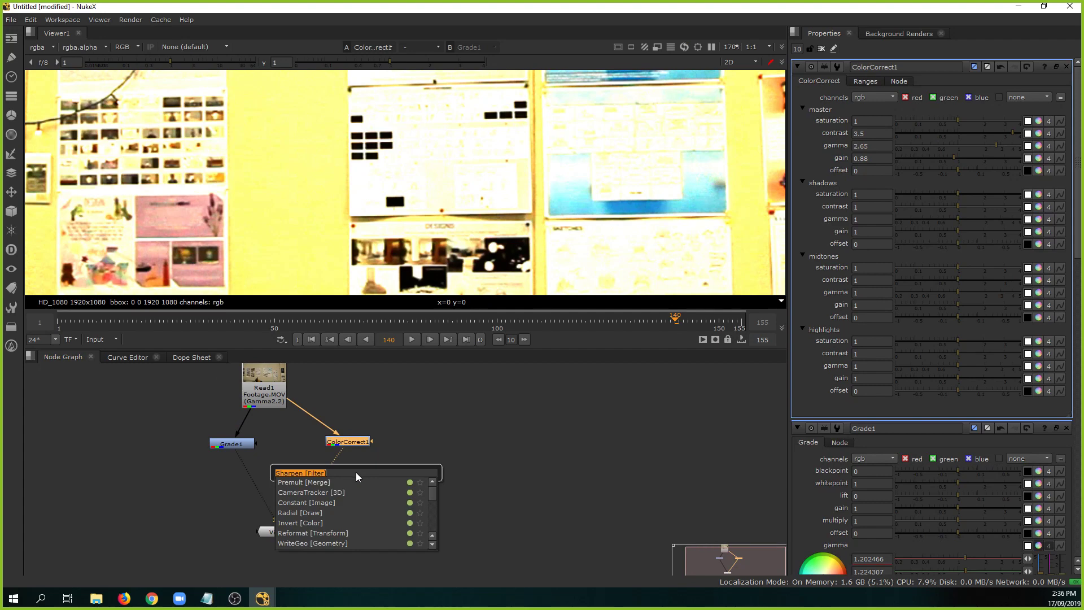
pyautogui.write('shar')
pyautogui.press('Return')
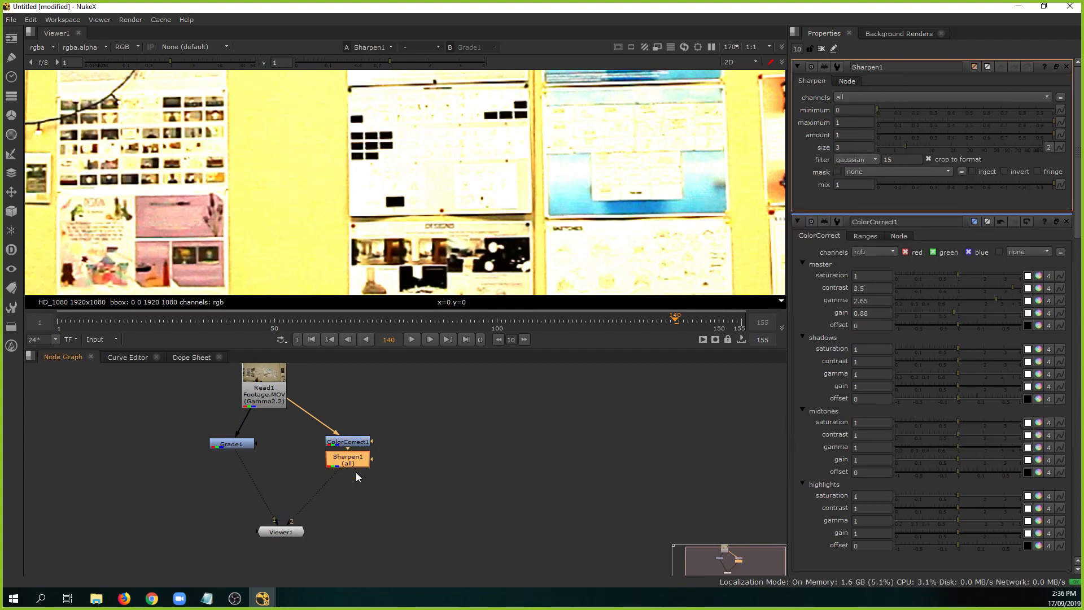
pyautogui.click(933, 146)
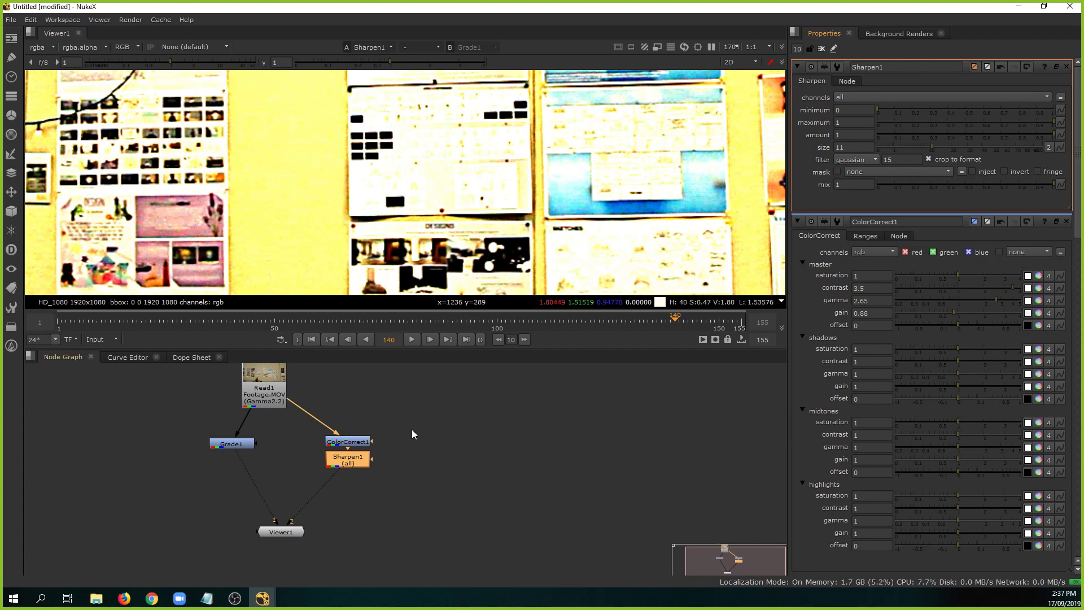
# Select the ColorCorrect and Sharpen nodes together and toggle them off and on to compare the poster details with the original.
pyautogui.moveTo(413, 430); pyautogui.dragTo(324, 481)
pyautogui.press('d')
pyautogui.press('d')
pyautogui.press('d')
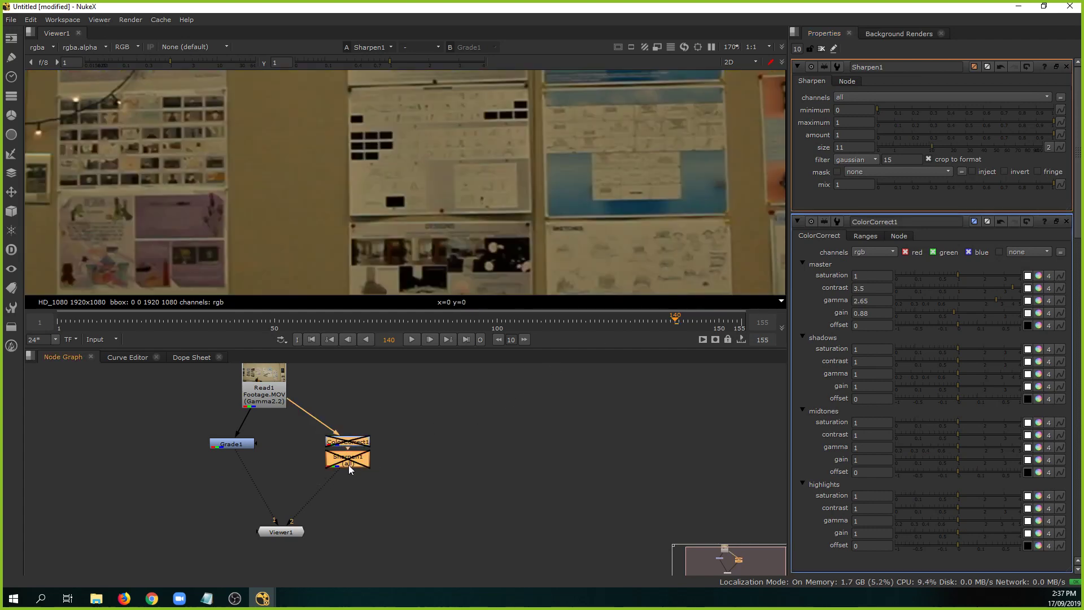
pyautogui.press('d')
pyautogui.press('d')
pyautogui.press('d')
pyautogui.press('d')
pyautogui.press('d')
# Review the colour-corrected, sharpened footage at several frames between the start and middle of the clip, viewing the whole image.
pyautogui.scroll(-2, 394, 183)
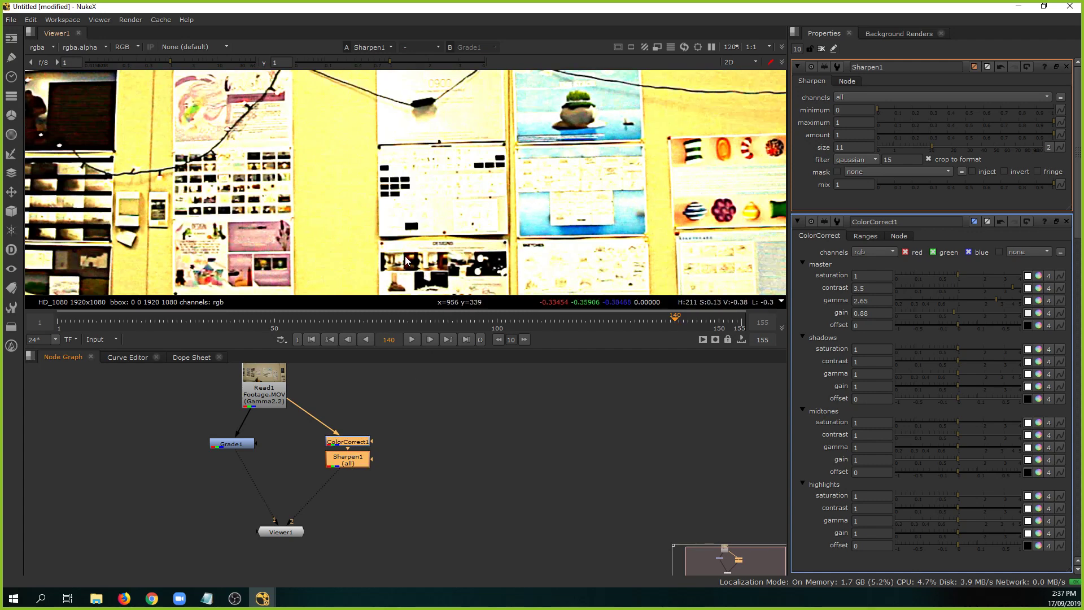
pyautogui.scroll(-7, 405, 257)
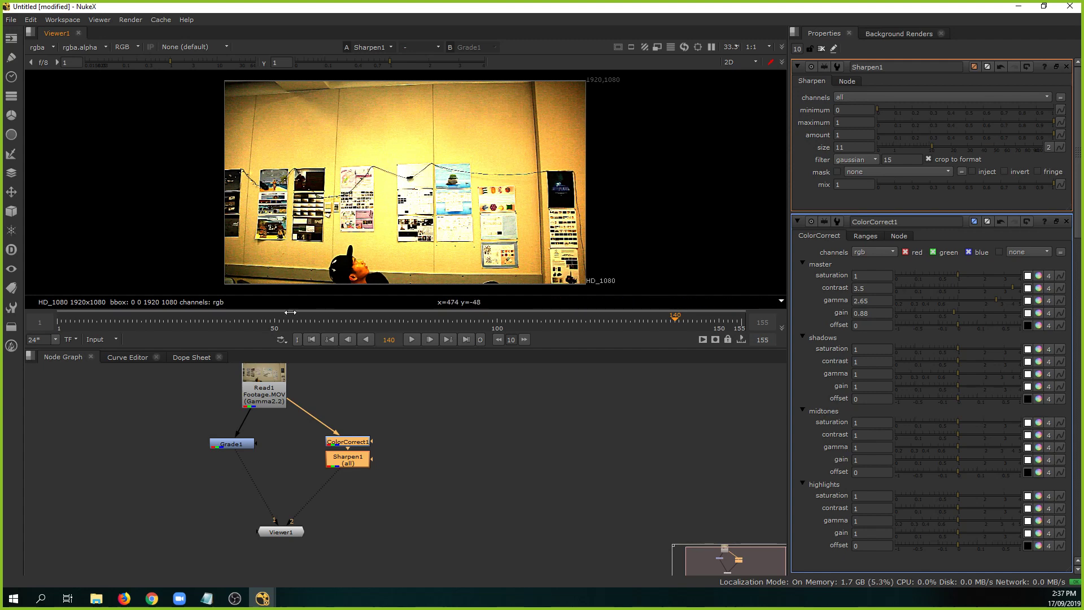
pyautogui.moveTo(236, 324); pyautogui.dragTo(194, 323)
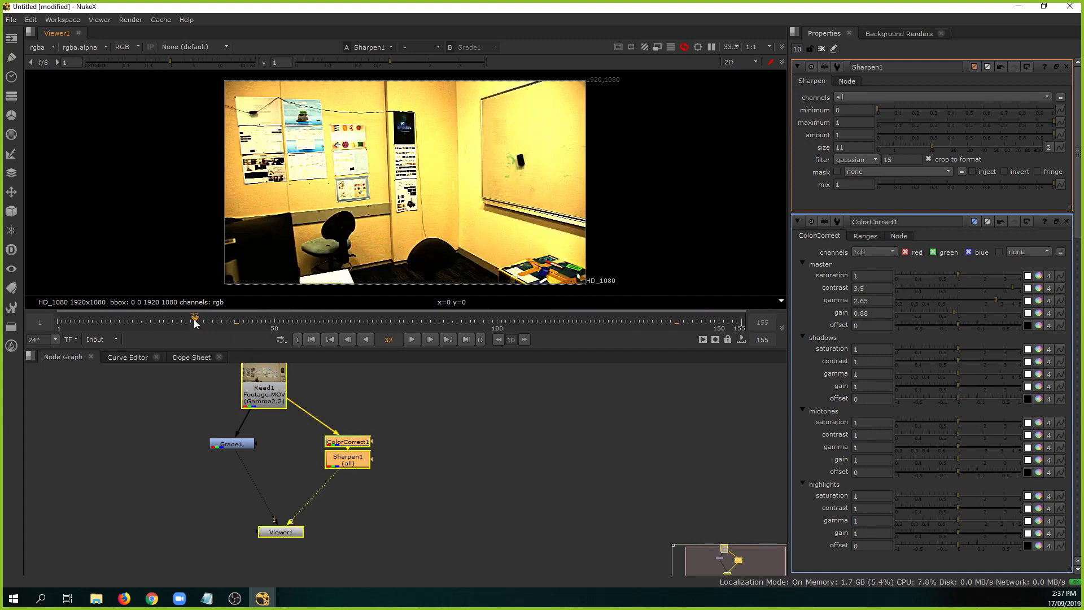
pyautogui.click(77, 321)
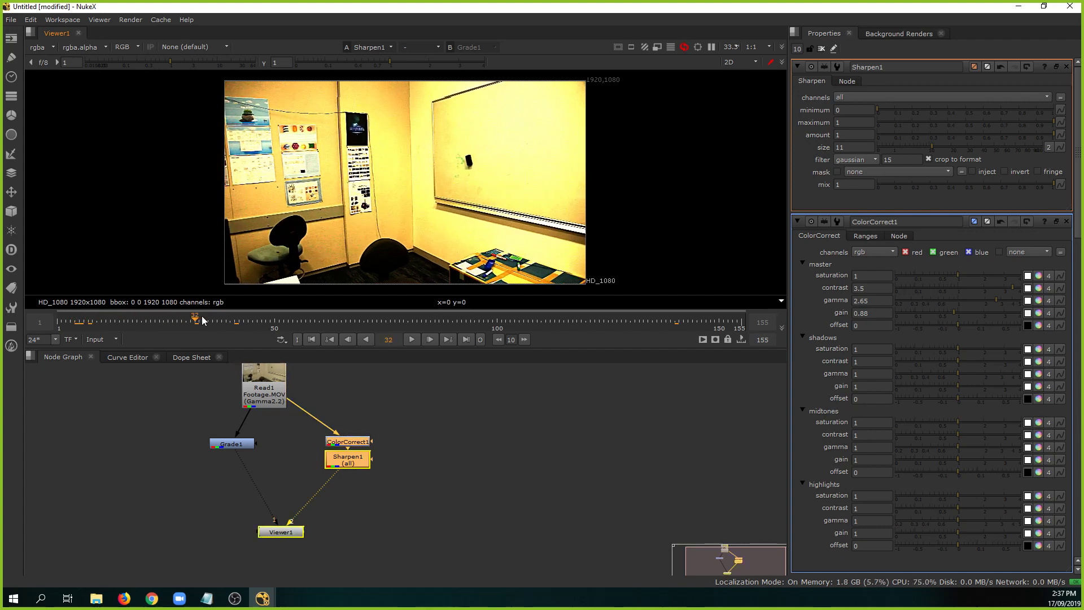
pyautogui.click(235, 321)
pyautogui.click(363, 321)
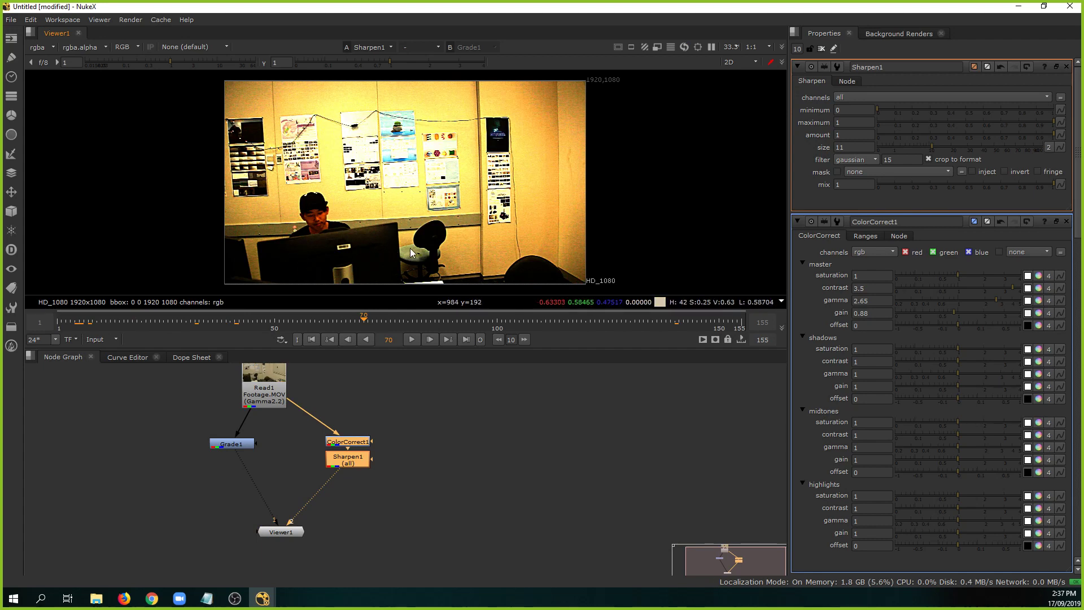
pyautogui.click(440, 321)
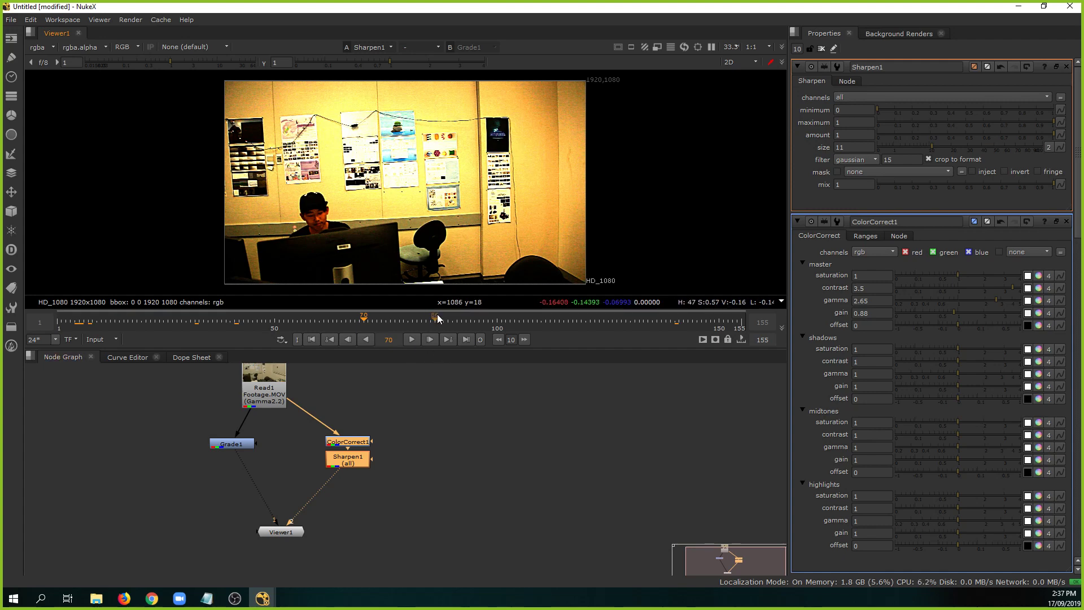
pyautogui.moveTo(439, 321); pyautogui.dragTo(135, 323)
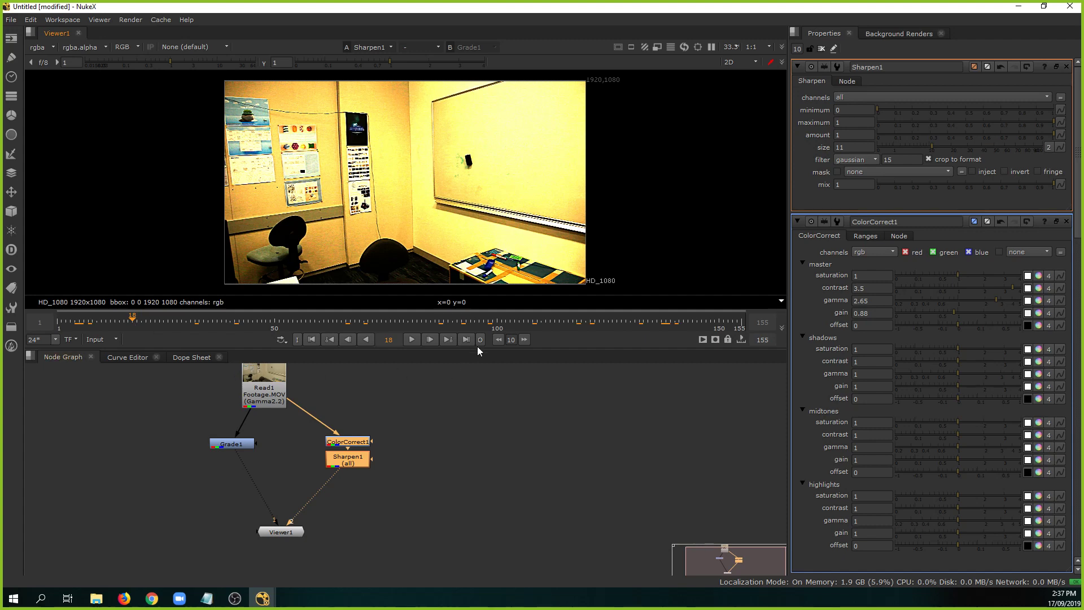
# Insert a CameraTracker node between Sharpen and the Viewer and place it to the right of the Sharpen node.
pyautogui.moveTo(428, 439); pyautogui.dragTo(419, 426, button='middle')
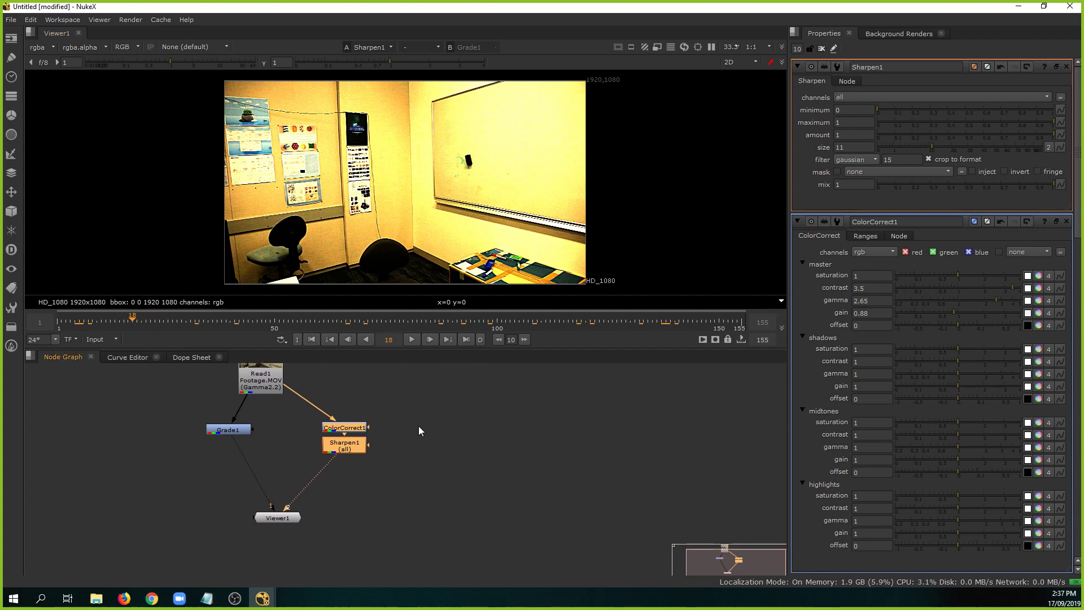
pyautogui.press('Tab')
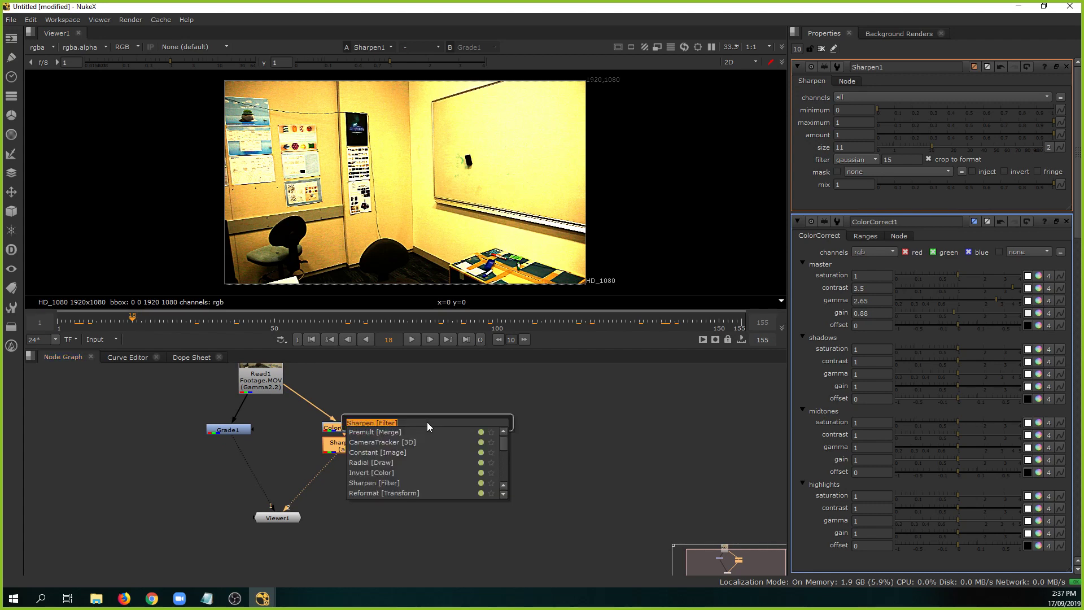
pyautogui.write('came')
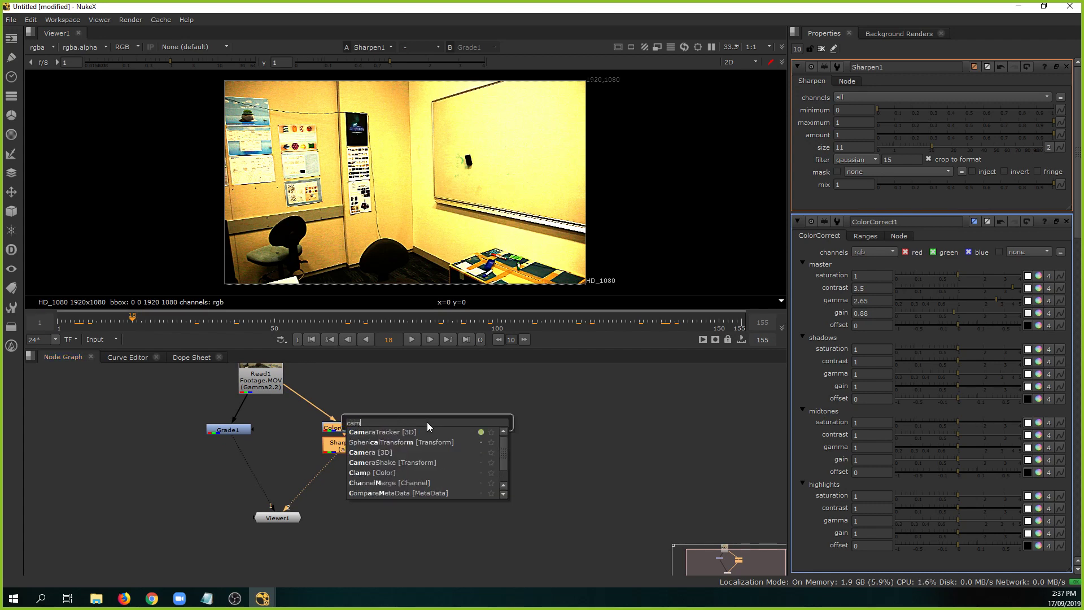
pyautogui.press('Return')
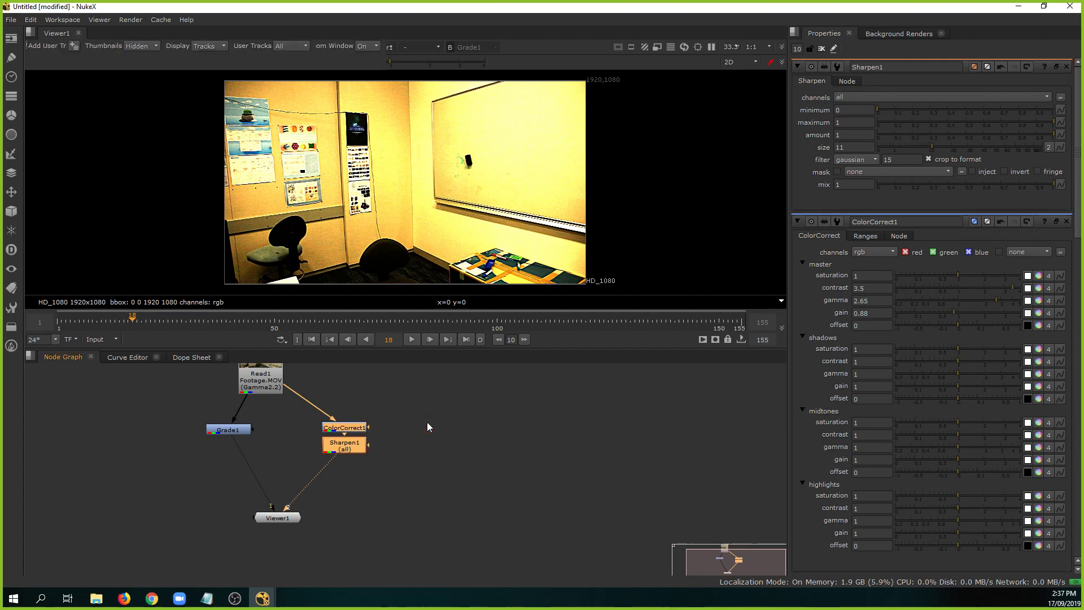
pyautogui.moveTo(401, 442); pyautogui.dragTo(393, 502)
pyautogui.moveTo(357, 438); pyautogui.dragTo(344, 476)
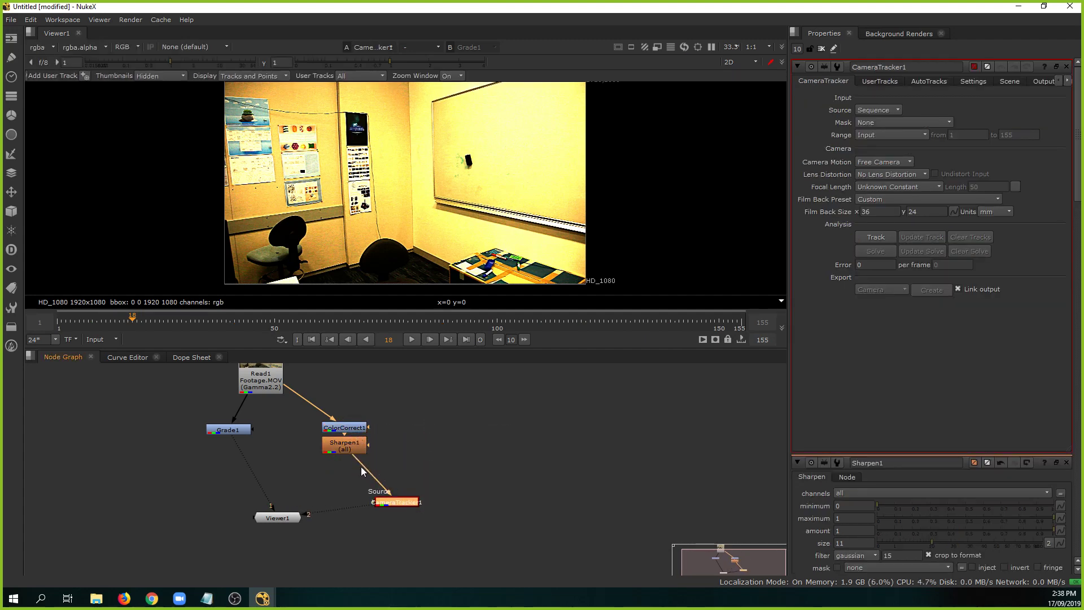
pyautogui.moveTo(400, 503); pyautogui.dragTo(489, 443)
pyautogui.press('f')
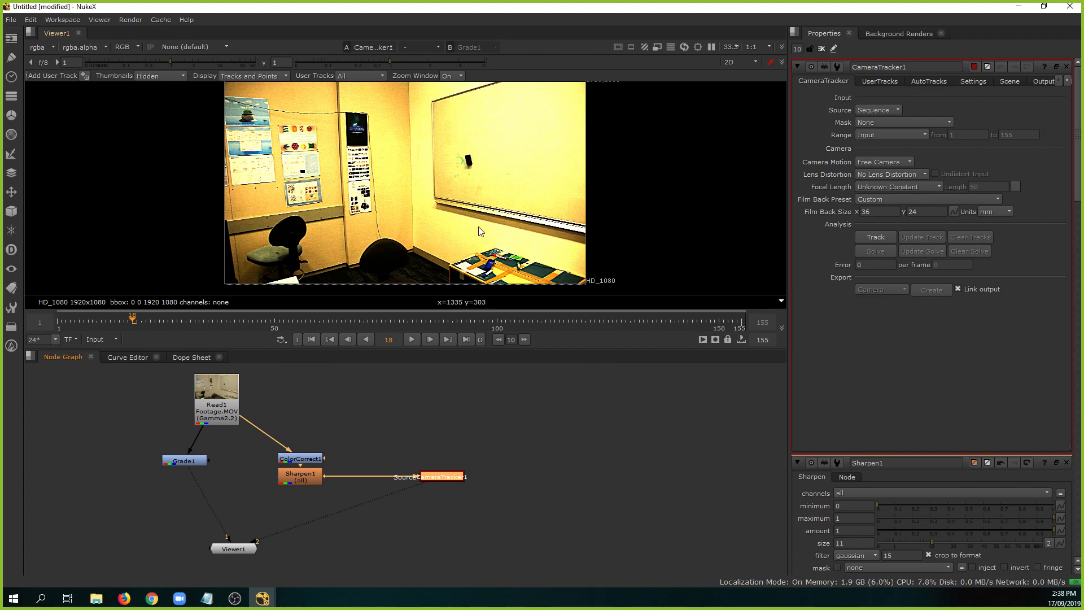
# Step through the footage from frame 32 to frame 90 with the CameraTracker output viewed.
pyautogui.click(196, 320)
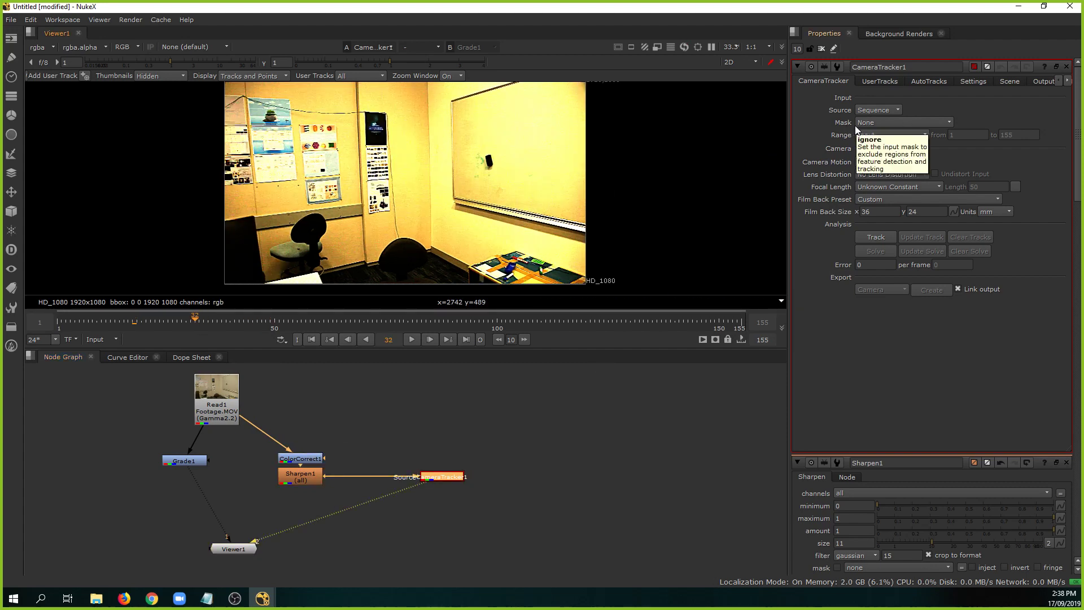
pyautogui.click(332, 318)
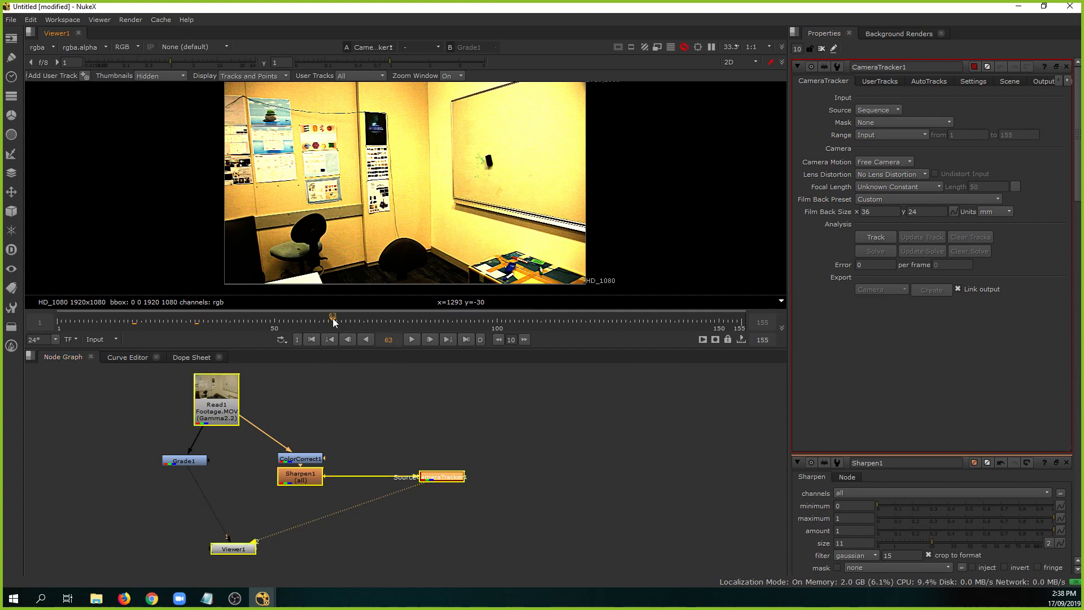
pyautogui.moveTo(332, 322); pyautogui.dragTo(452, 320)
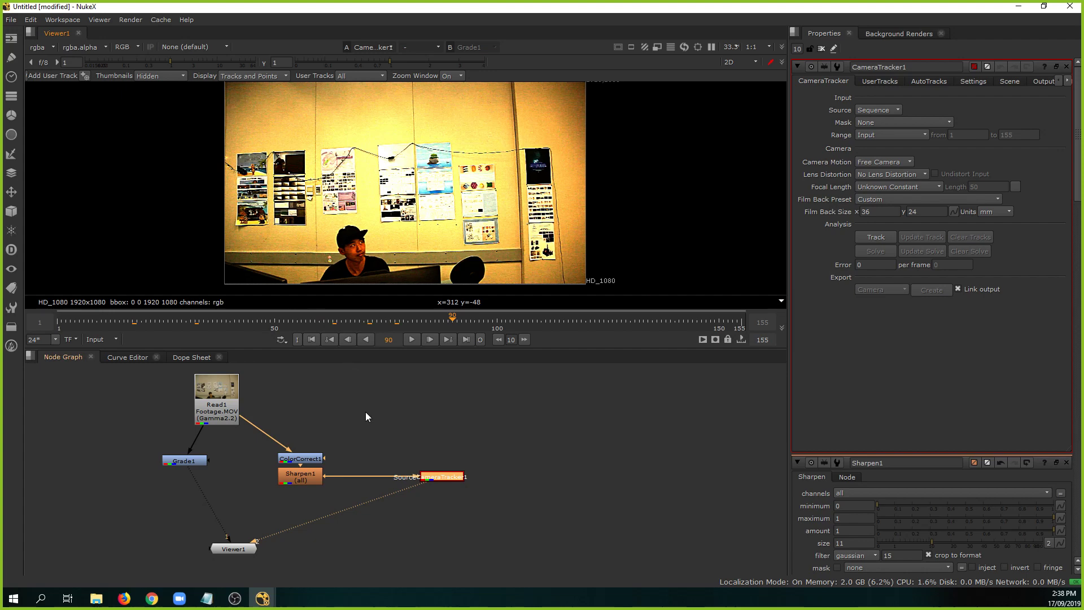
# Move the Viewer node further down to leave more room below the CameraTracker branch.
pyautogui.moveTo(366, 412); pyautogui.dragTo(376, 389, button='middle')
pyautogui.moveTo(249, 531); pyautogui.dragTo(238, 575)
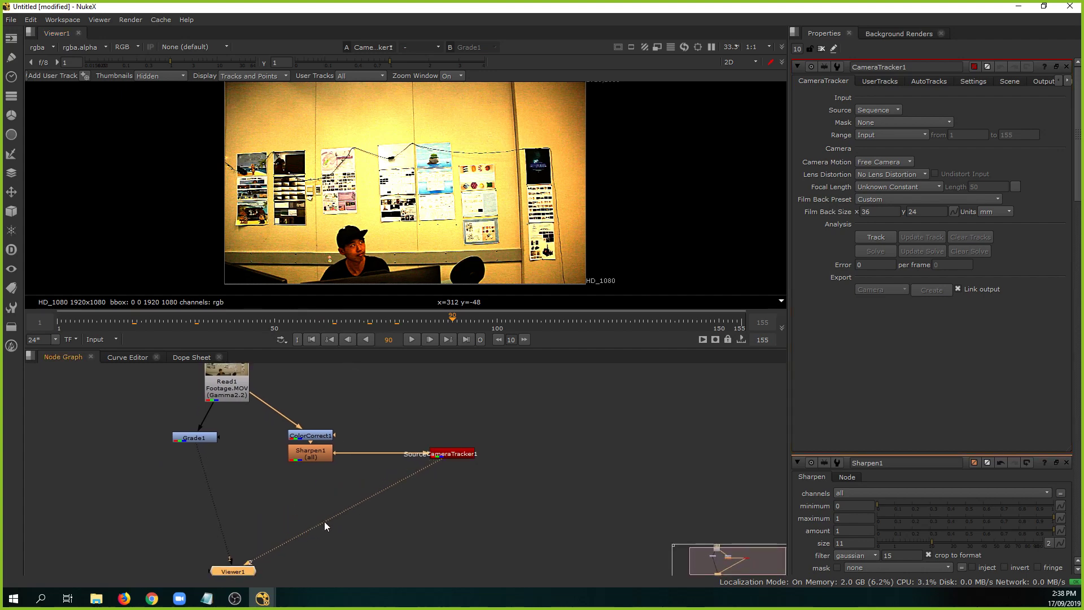
pyautogui.moveTo(325, 526); pyautogui.dragTo(312, 540, button='middle')
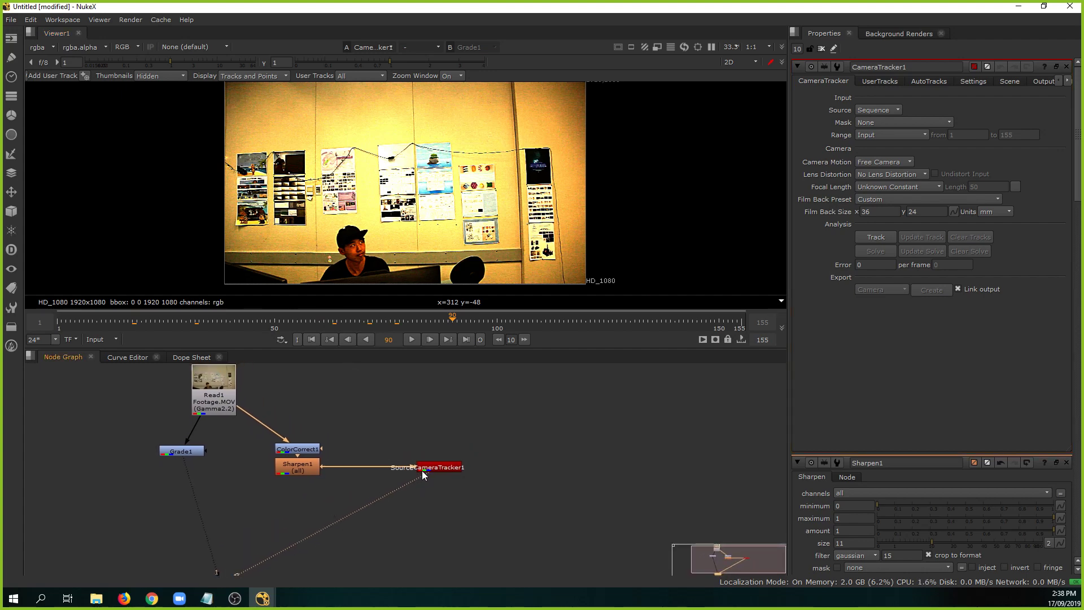
# Add an unconnected Roto node in the empty area above and to the right of the CameraTracker node.
pyautogui.click(486, 445)
pyautogui.press('Tab')
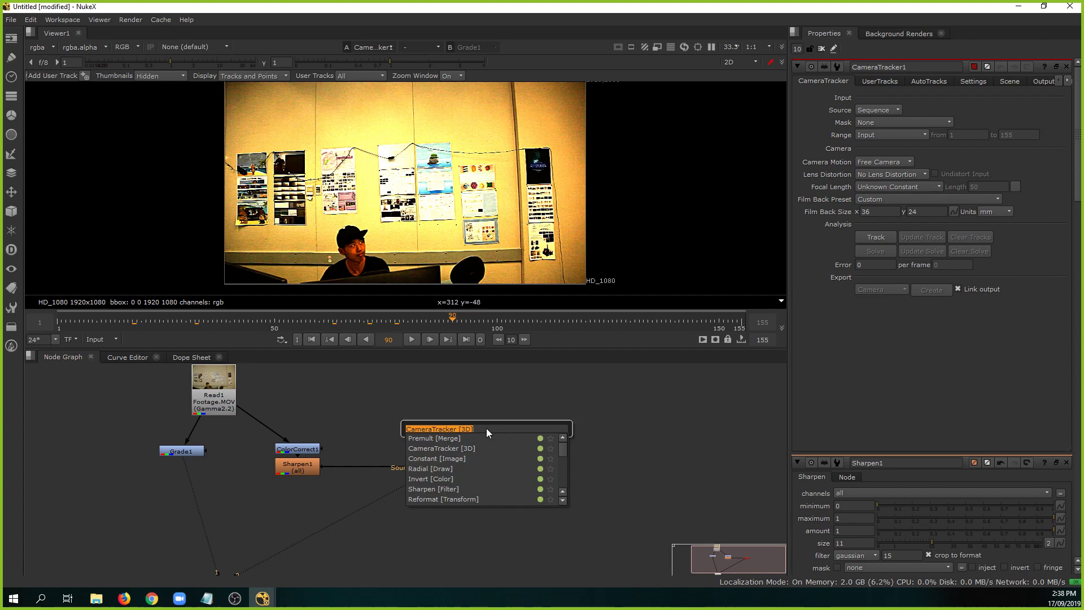
pyautogui.write('ro')
pyautogui.press('Escape')
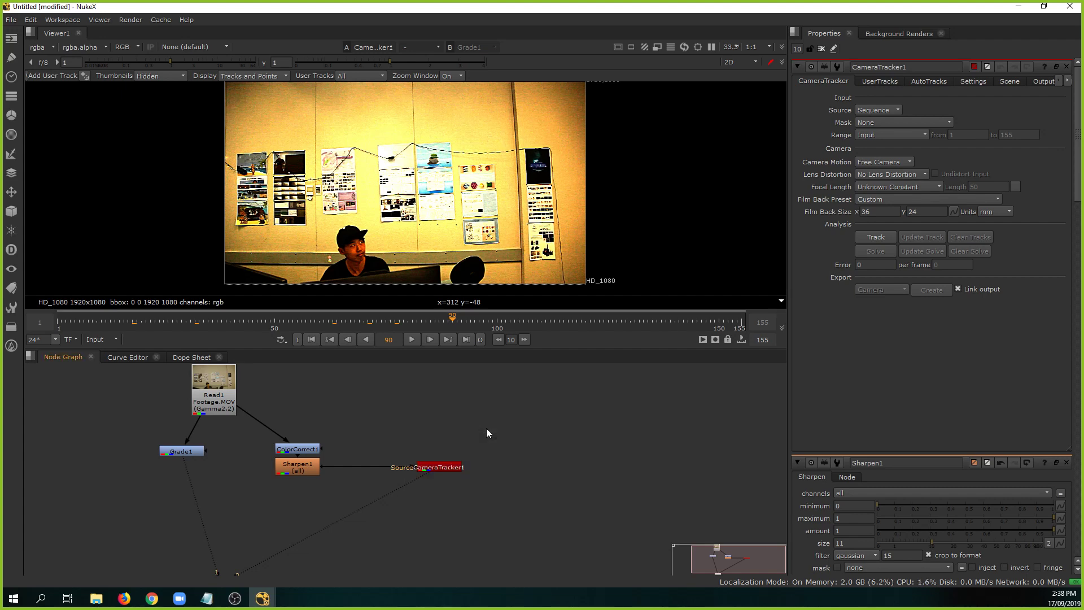
pyautogui.press('o')
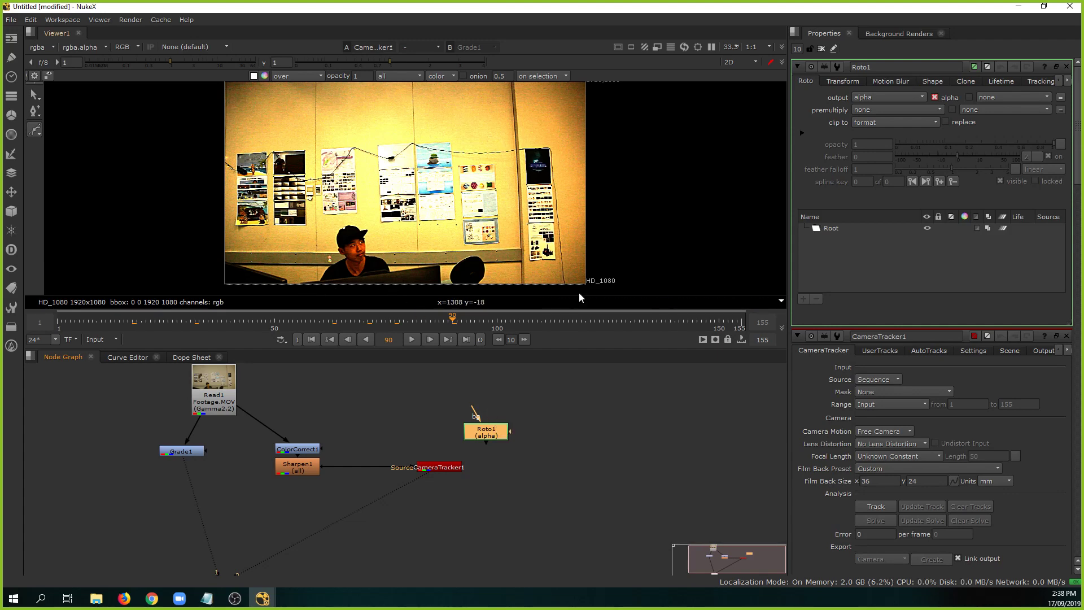
# At frame 90, draw a closed Bezier roto shape loosely around the seated man's head and shoulders.
pyautogui.click(736, 325)
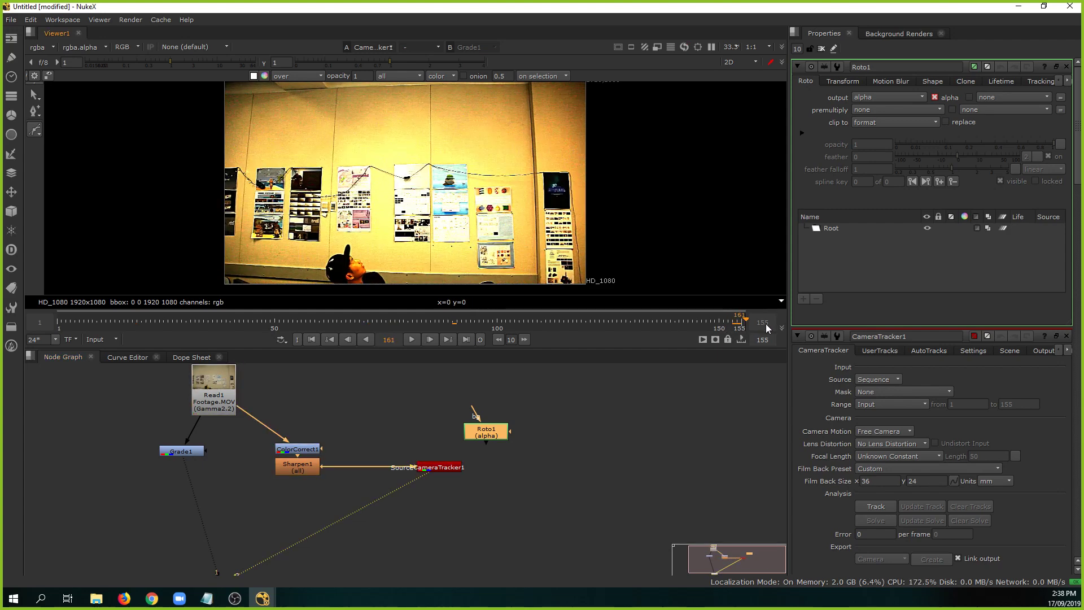
pyautogui.moveTo(766, 324); pyautogui.dragTo(452, 351)
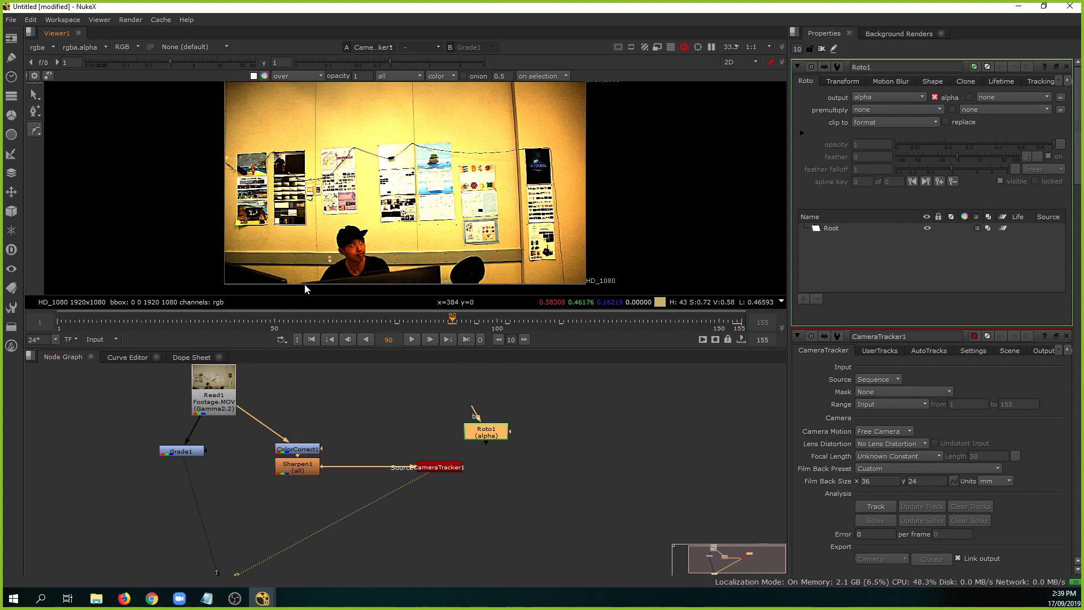
pyautogui.click(339, 258)
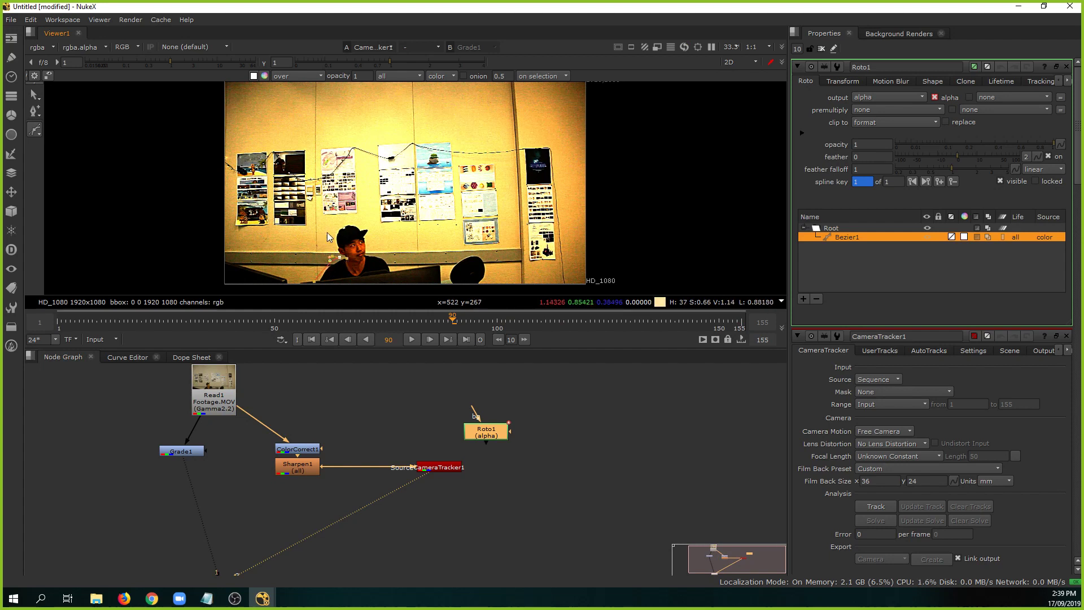
pyautogui.moveTo(332, 231); pyautogui.dragTo(372, 244)
pyautogui.click(399, 273)
pyautogui.click(354, 282)
pyautogui.click(312, 282)
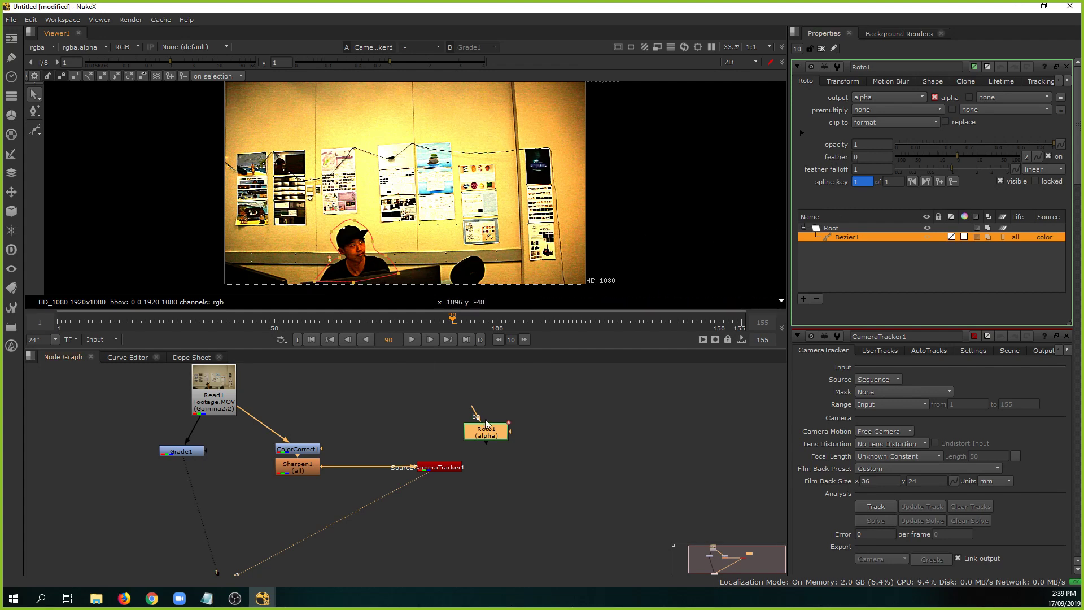
# Move the Roto node further right of the CameraTracker node, then close and reopen its properties.
pyautogui.moveTo(486, 424); pyautogui.dragTo(584, 441)
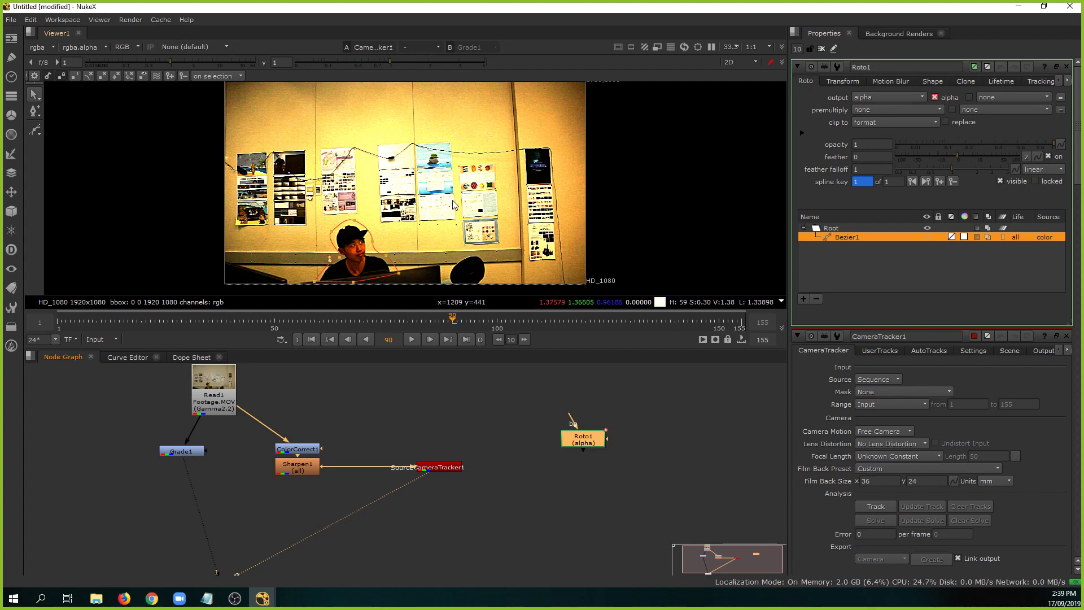
pyautogui.click(1067, 67)
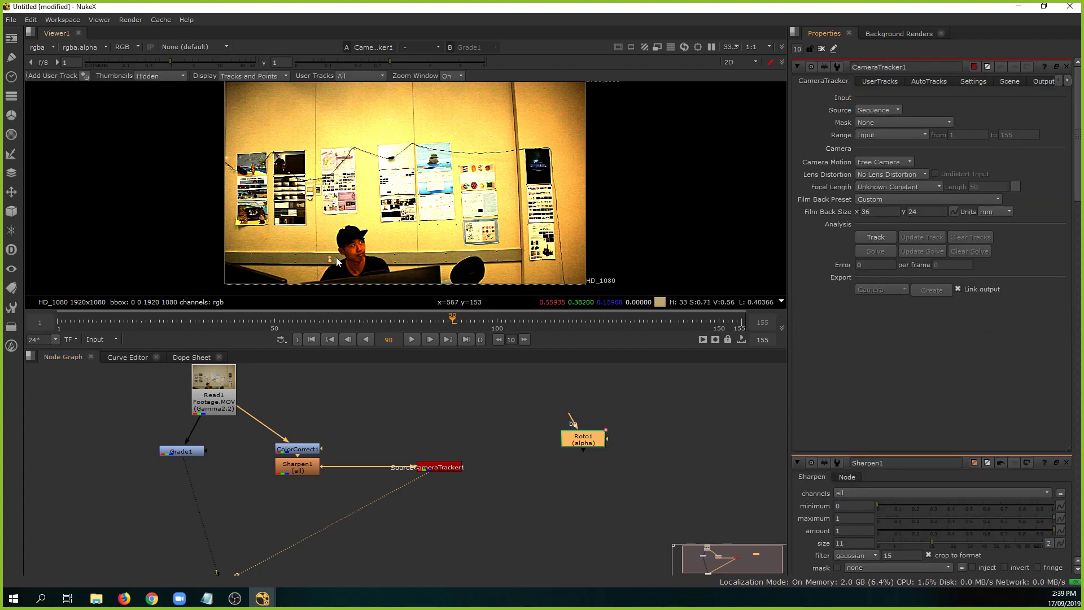
pyautogui.doubleClick(586, 437)
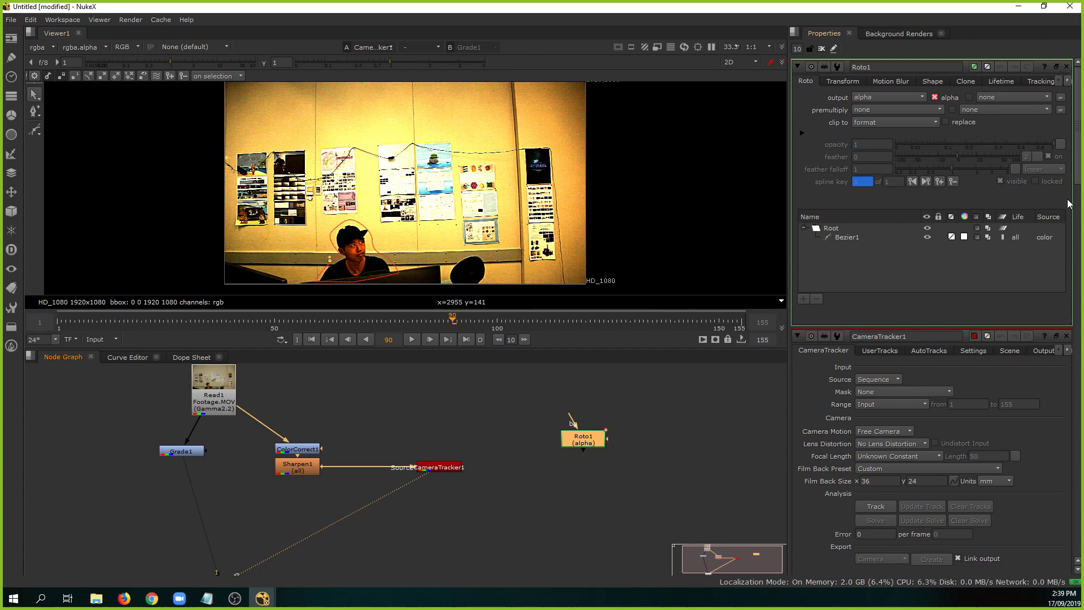
# Close all open node property panels and reopen only the Roto node's properties.
pyautogui.scroll(-15, 1049, 138)
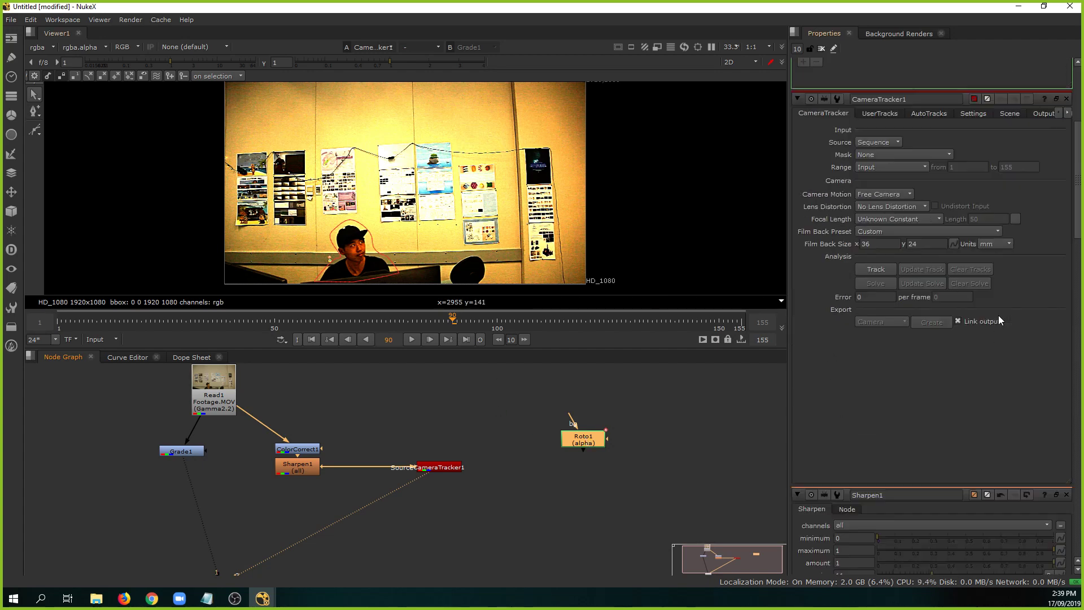
pyautogui.scroll(-15, 967, 362)
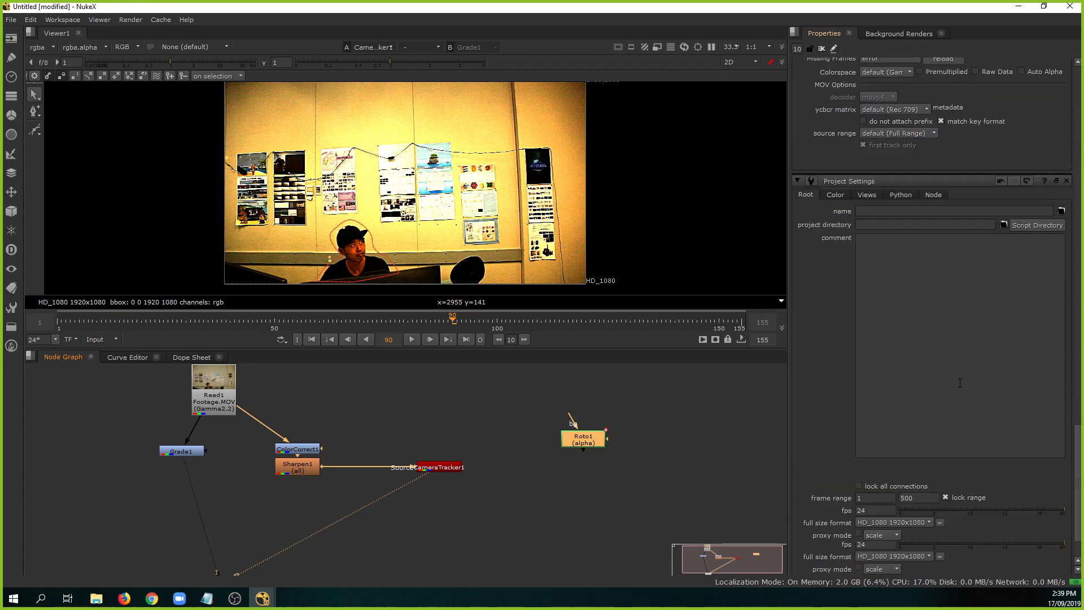
pyautogui.scroll(20, 961, 383)
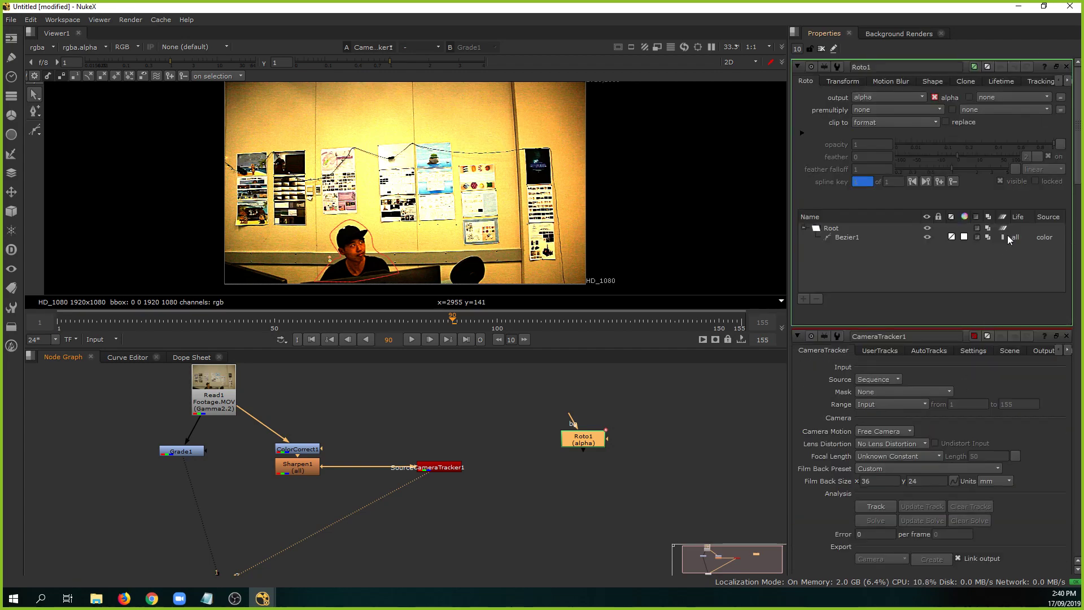
pyautogui.click(1067, 68)
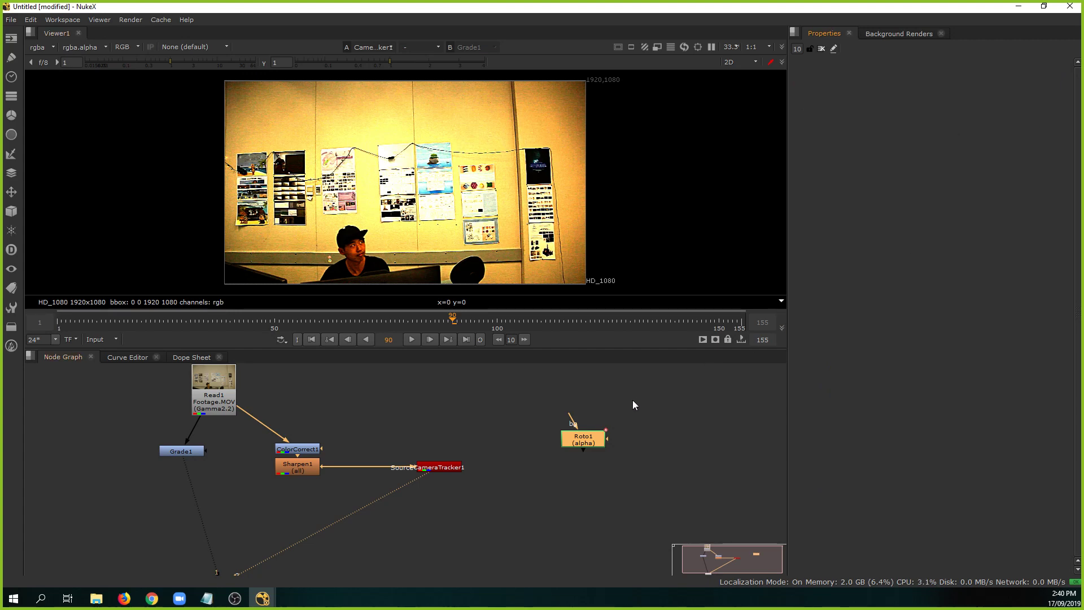
pyautogui.doubleClick(587, 440)
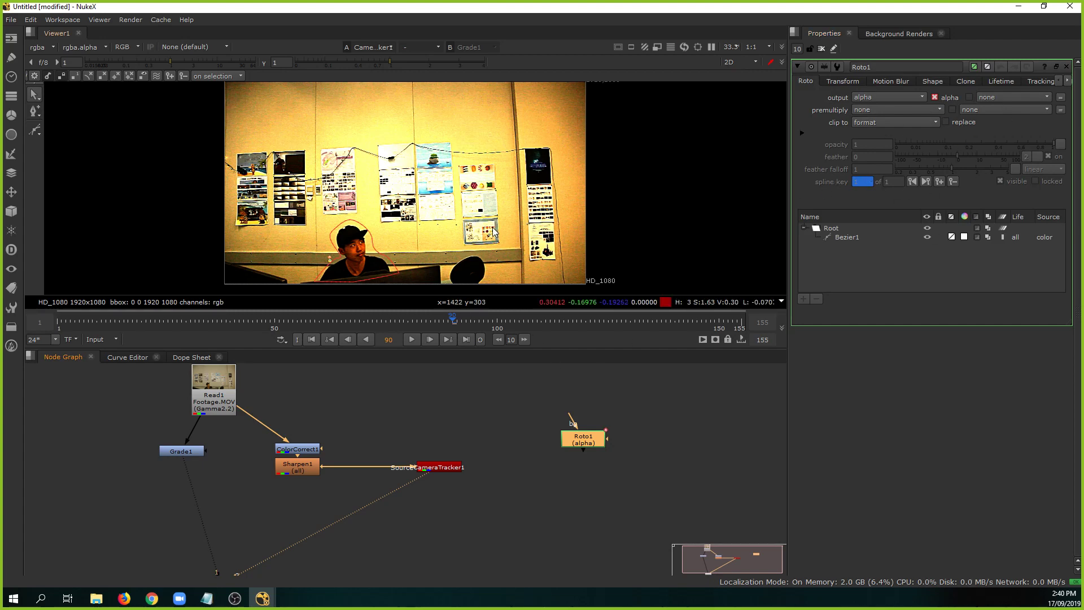
# Select the Bezier roto shape and enlarge the Viewer to fill the window, framing the whole image.
pyautogui.click(388, 262)
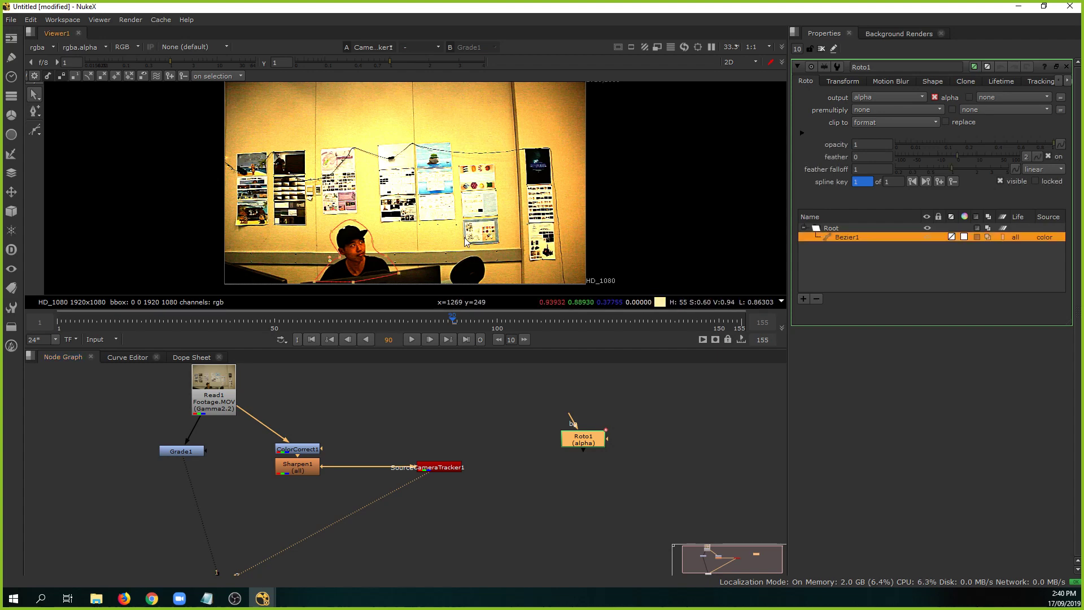
pyautogui.press('space')
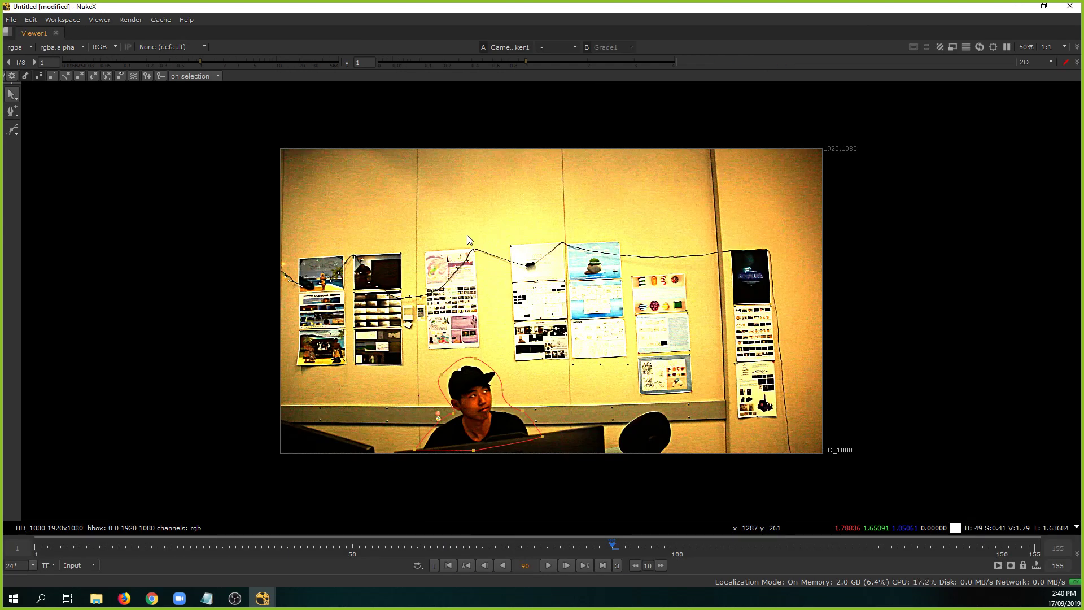
pyautogui.press('space')
pyautogui.press('space')
pyautogui.moveTo(571, 279); pyautogui.dragTo(546, 274, button='middle')
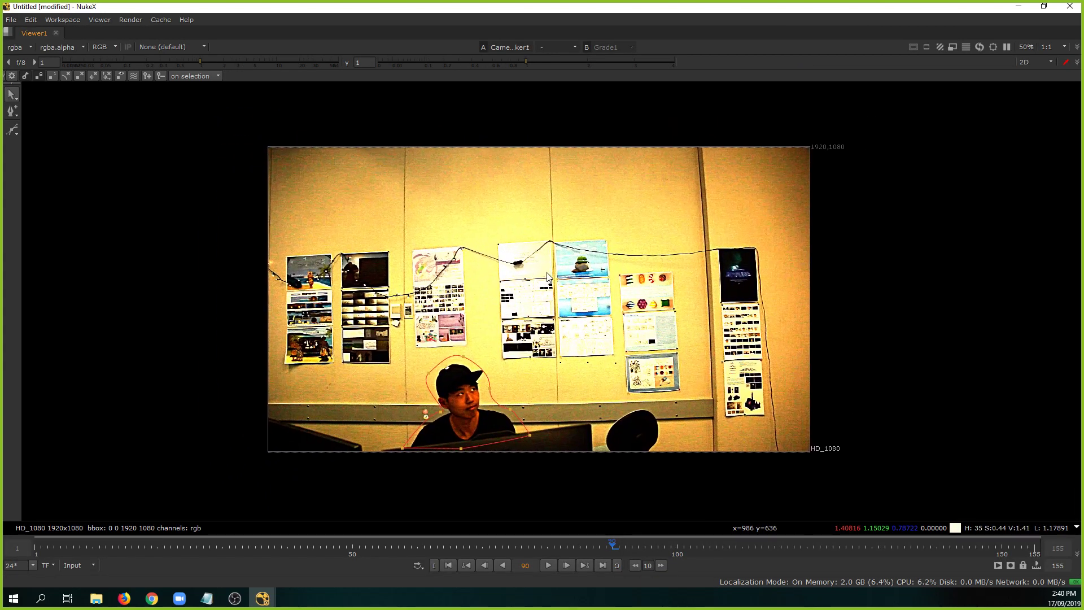
pyautogui.press('space')
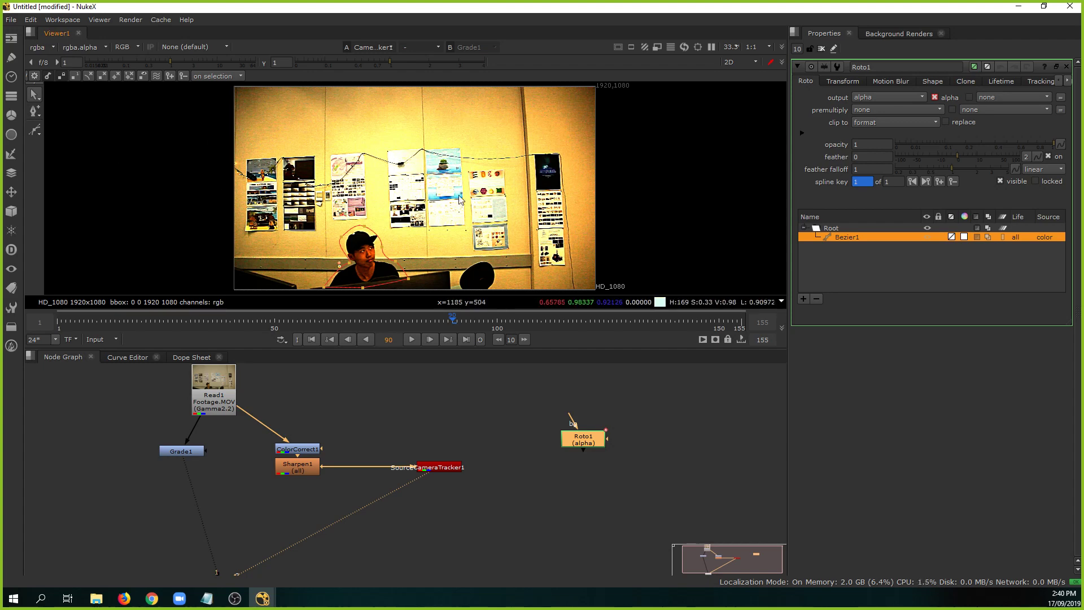
pyautogui.press('space')
pyautogui.scroll(2, 557, 276)
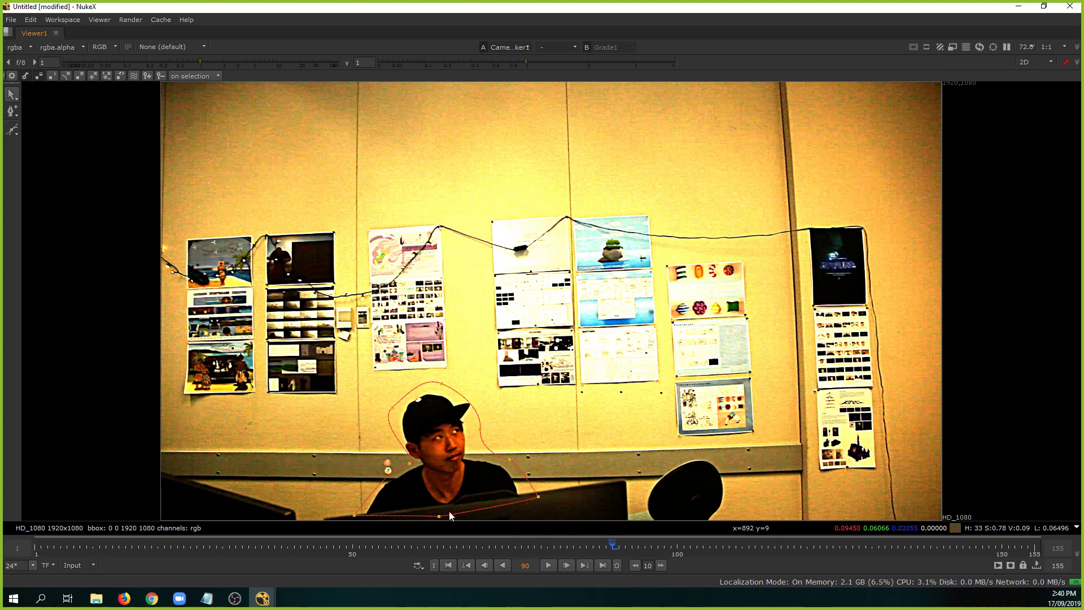
pyautogui.scroll(-1, 477, 408)
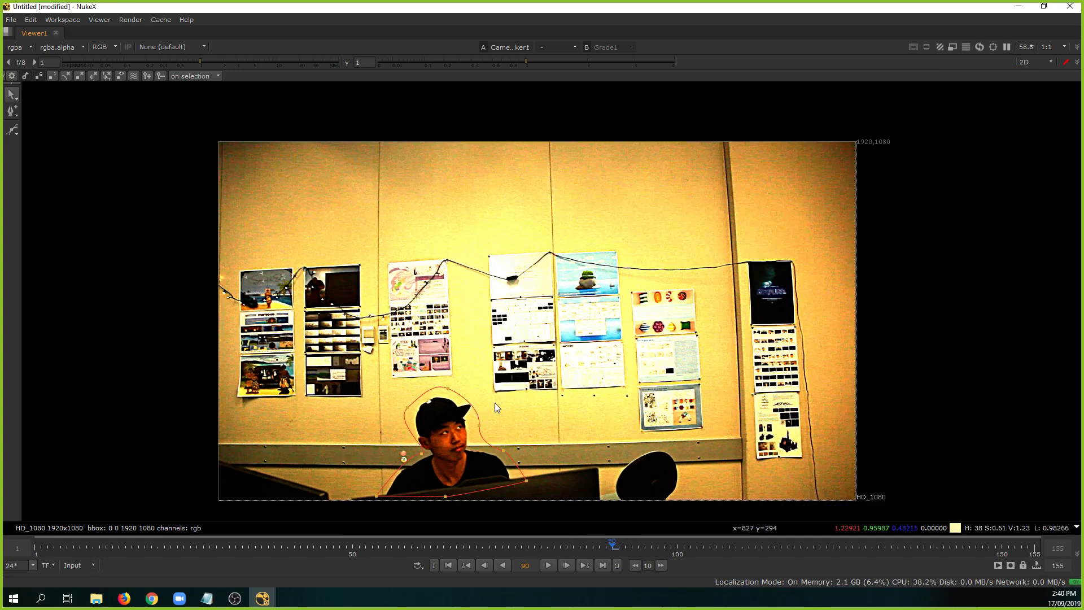
pyautogui.moveTo(495, 402); pyautogui.dragTo(448, 350, button='middle')
# Go to frame 78 and move the whole roto shape to follow the man, keying its position there.
pyautogui.click(532, 543)
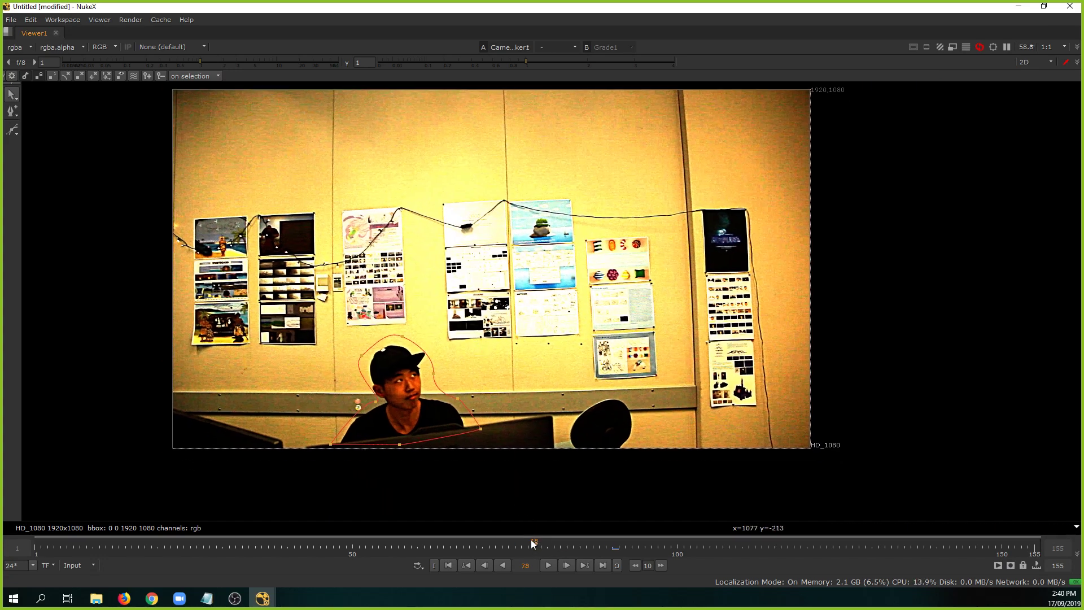
pyautogui.click(395, 387)
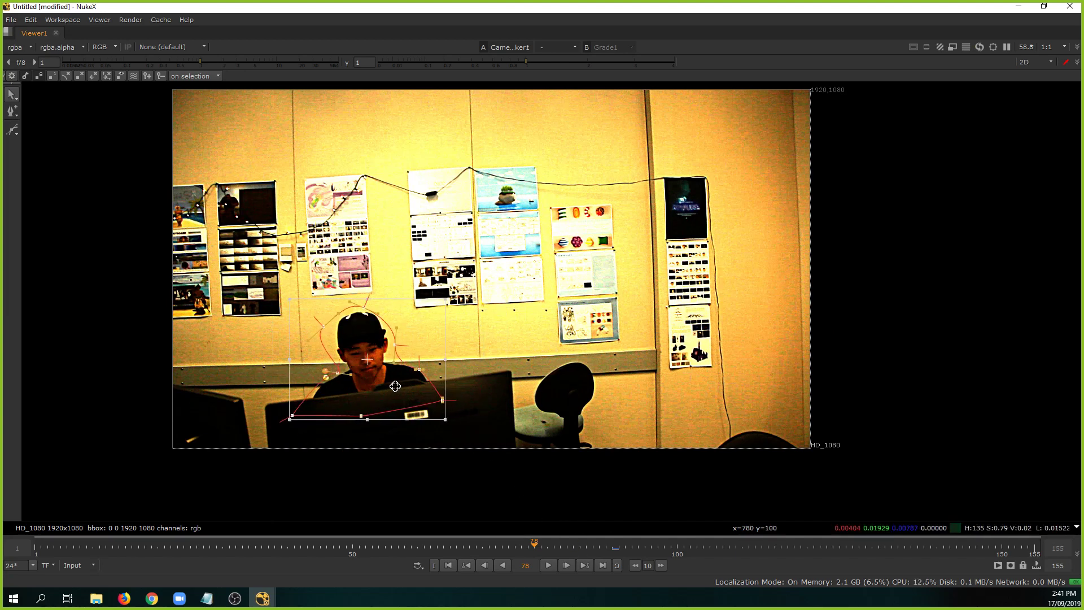
pyautogui.moveTo(395, 386); pyautogui.dragTo(307, 353)
# At frame 64, key the roto shape around the man and raise its lower points closer to his shoulders.
pyautogui.click(444, 548)
pyautogui.click(382, 362)
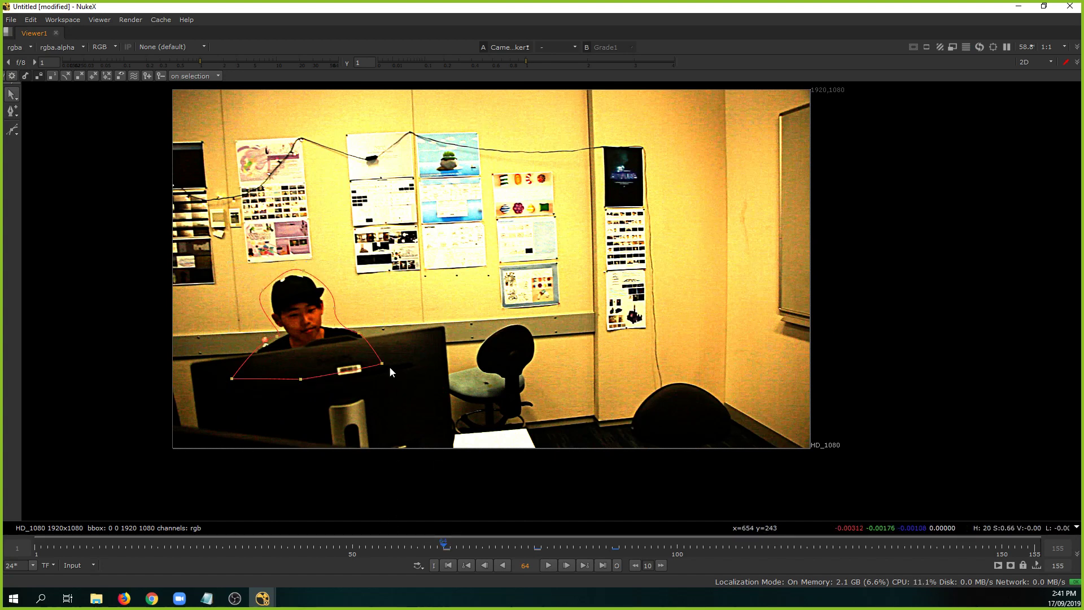
pyautogui.moveTo(382, 362); pyautogui.dragTo(379, 349)
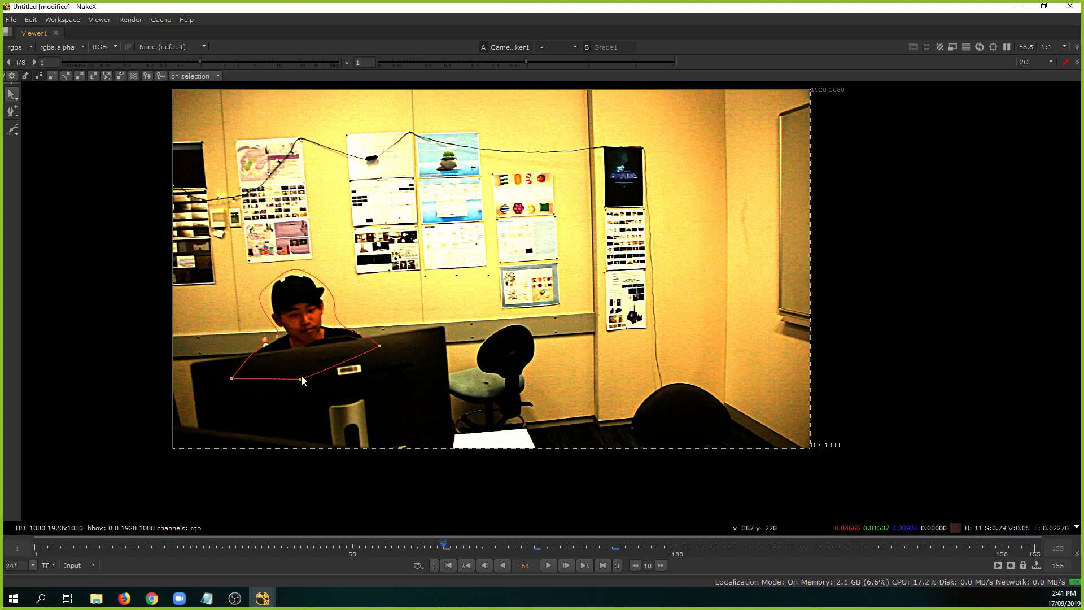
pyautogui.moveTo(300, 378); pyautogui.dragTo(300, 365)
pyautogui.moveTo(234, 379); pyautogui.dragTo(235, 374)
# Key the roto shape at frames 48, 41 and 34, shifting it left past the image edge as the man leaves frame.
pyautogui.click(341, 544)
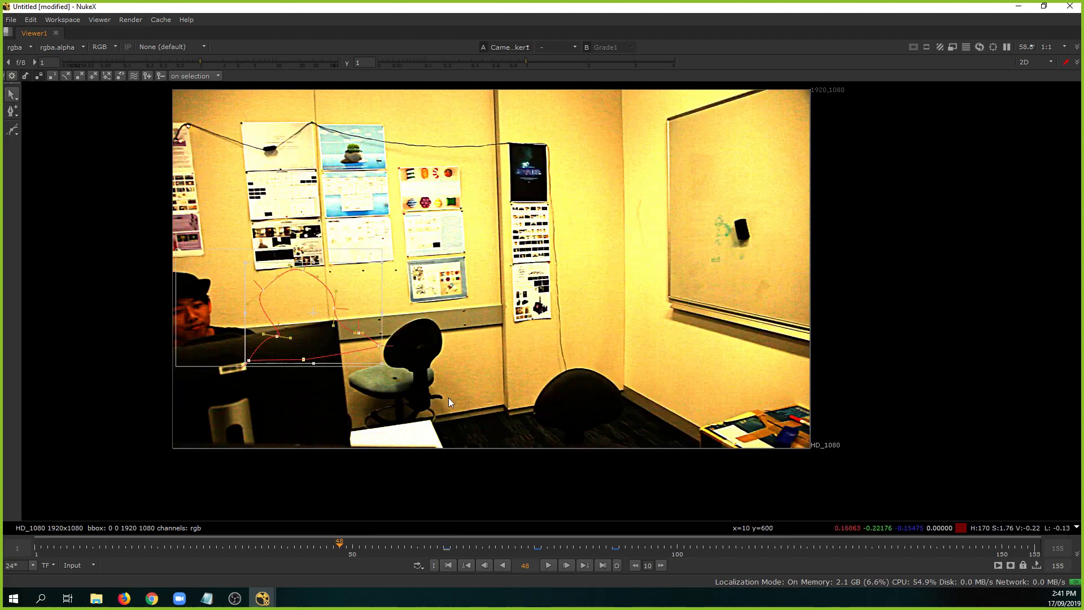
pyautogui.moveTo(291, 311); pyautogui.dragTo(179, 305)
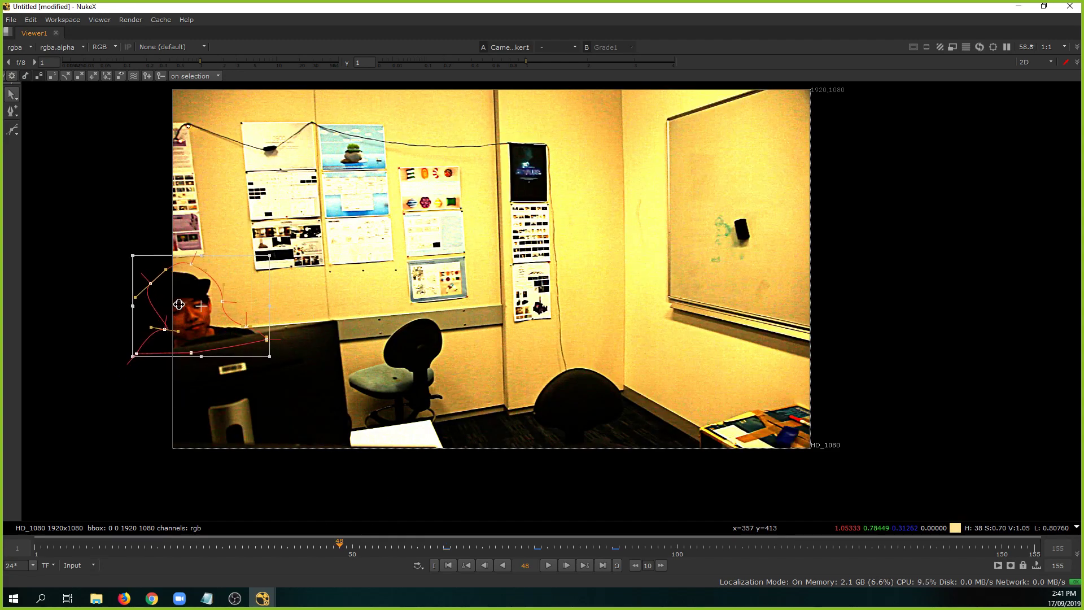
pyautogui.click(243, 544)
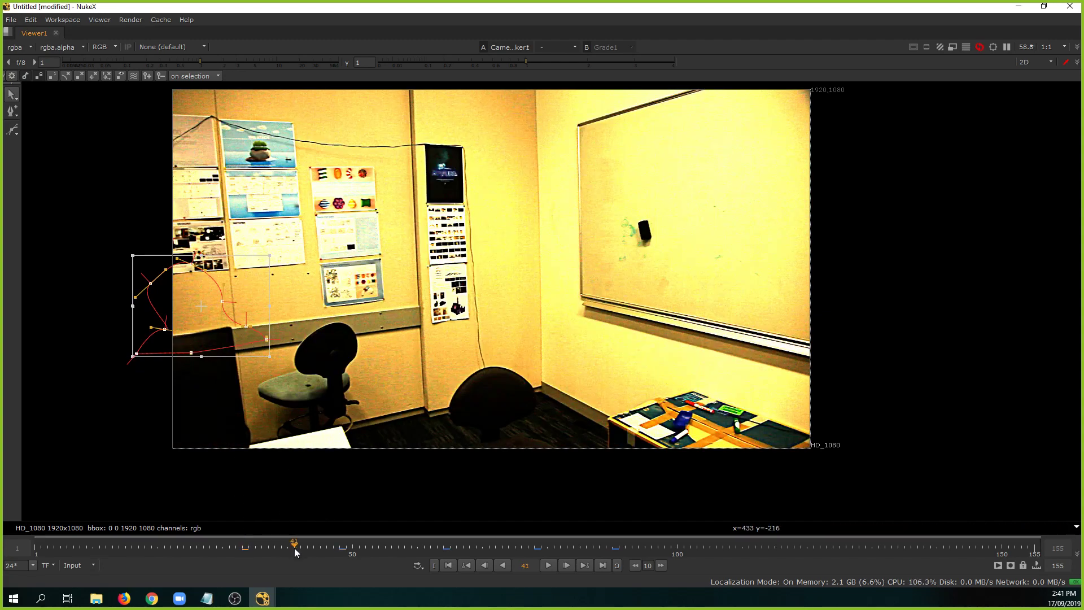
pyautogui.moveTo(210, 326); pyautogui.dragTo(150, 327)
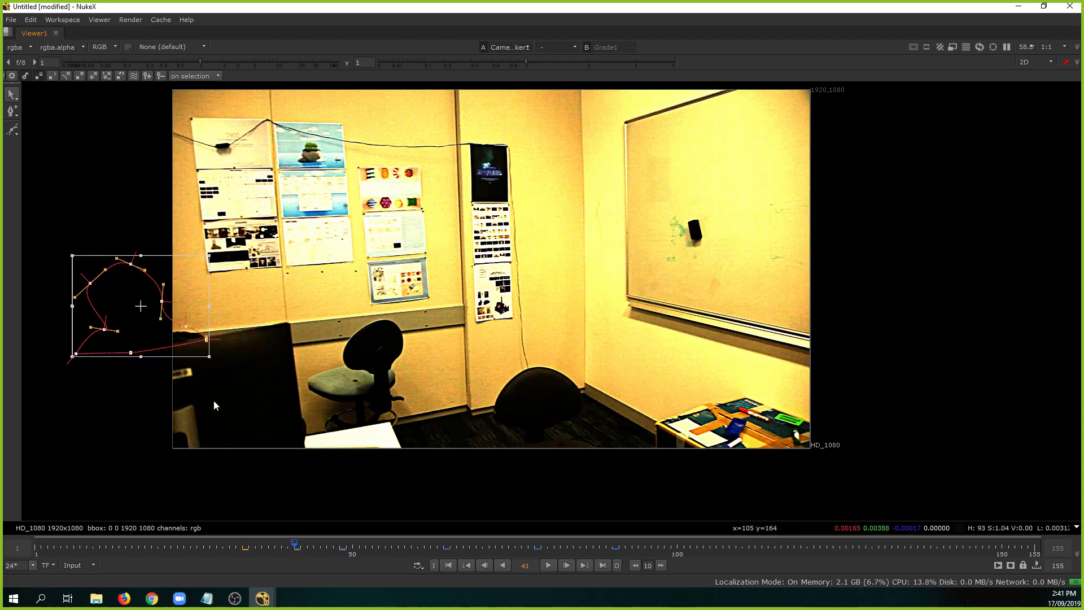
pyautogui.click(249, 546)
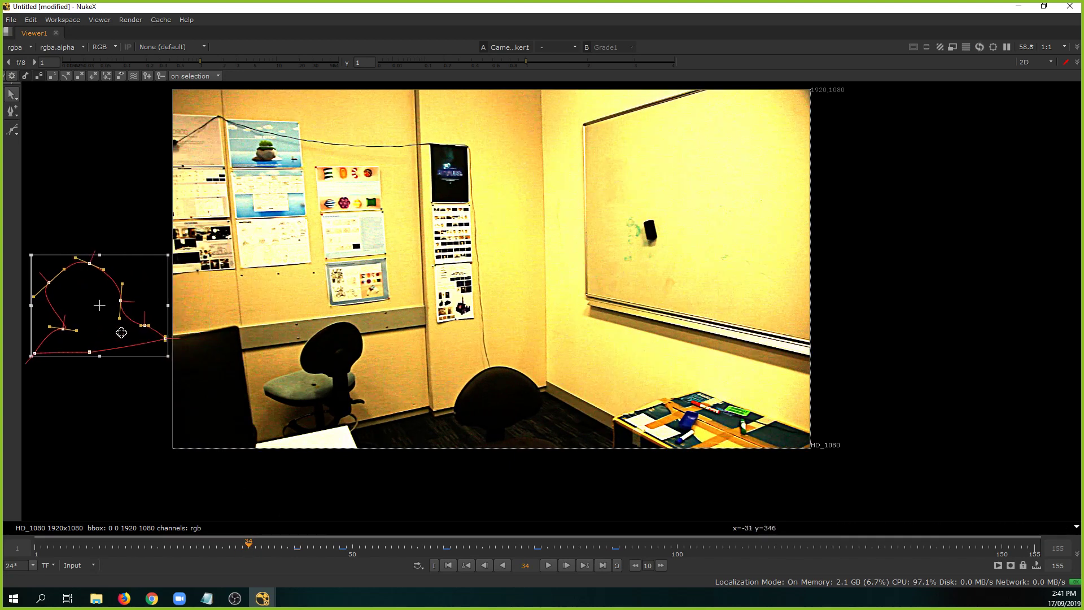
pyautogui.click(271, 547)
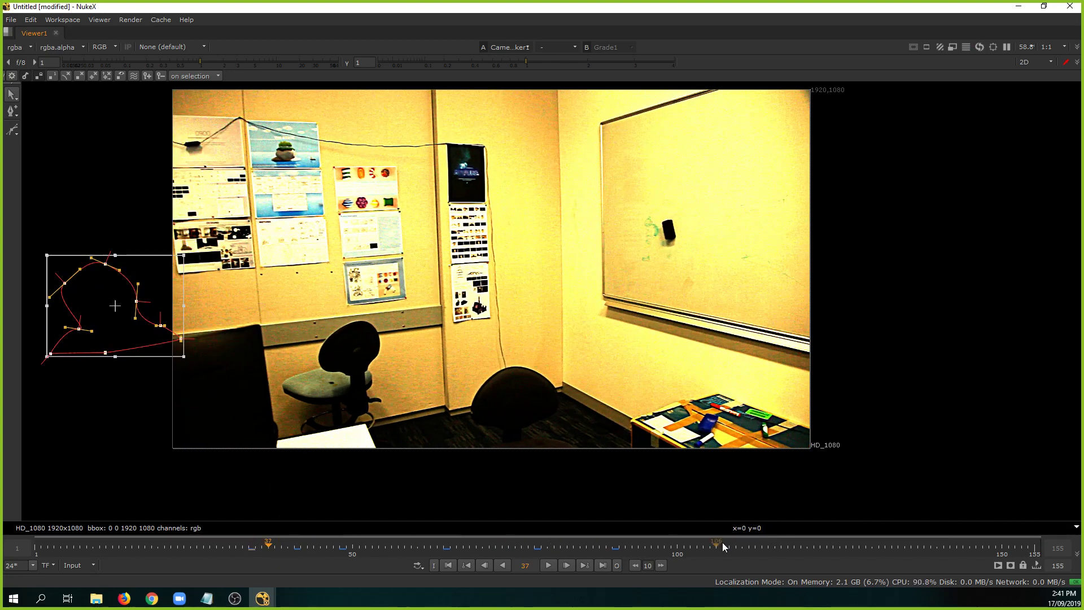
# At frame 109, move the roto shape down over the man's head and shoulders and adjust its outline above the cap.
pyautogui.click(737, 547)
pyautogui.moveTo(421, 475); pyautogui.dragTo(357, 441)
pyautogui.click(382, 446)
pyautogui.moveTo(408, 381); pyautogui.dragTo(410, 370)
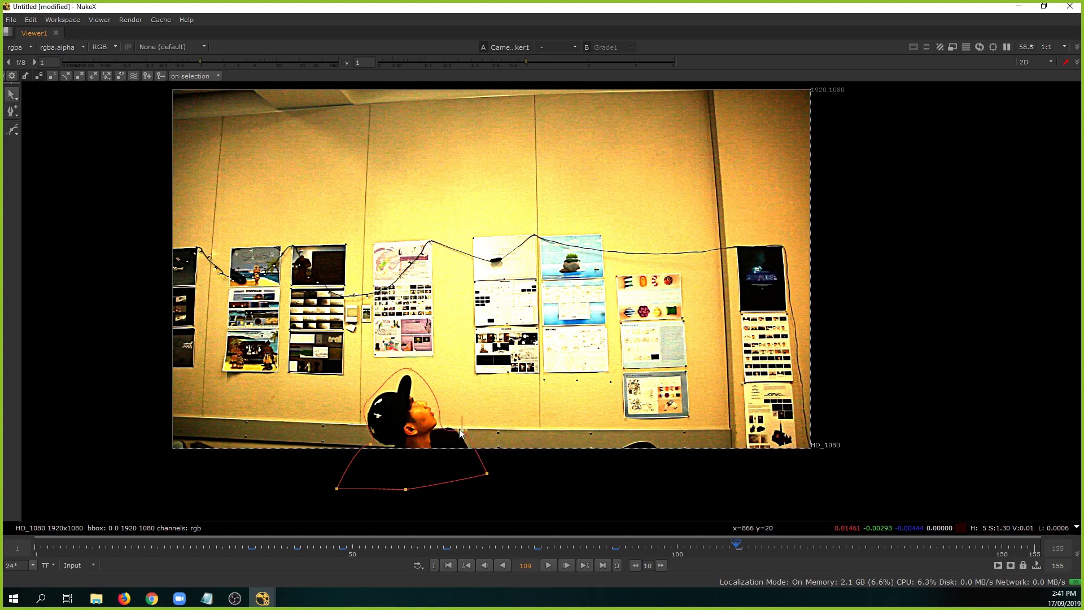
# At frame 122, shift the roto shape slightly down and left to match the man's lowered head.
pyautogui.click(821, 544)
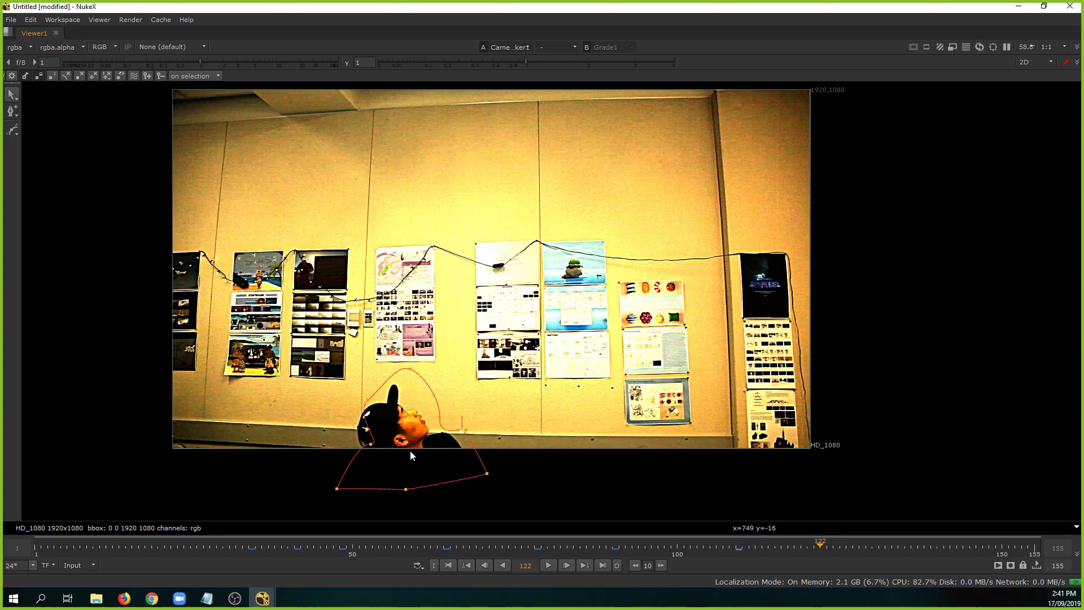
pyautogui.click(418, 459)
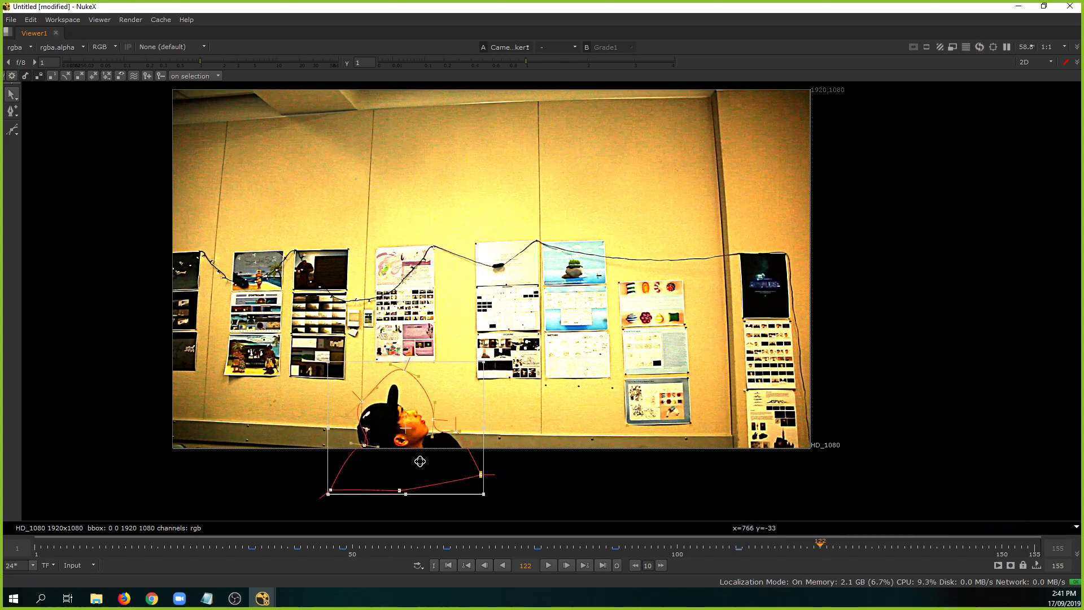
pyautogui.moveTo(420, 461); pyautogui.dragTo(413, 465)
pyautogui.click(515, 463)
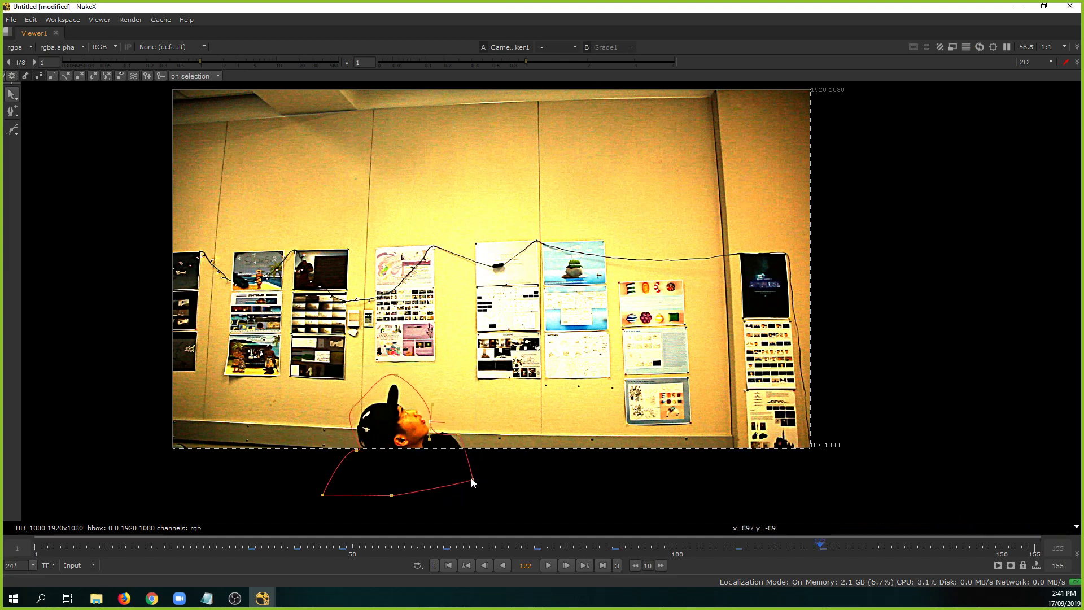
# Pull the roto shape's lower corner outward past the shoulder at frame 122, and adjust the shoulder point at frame 135.
pyautogui.moveTo(473, 480); pyautogui.dragTo(511, 479)
pyautogui.click(905, 547)
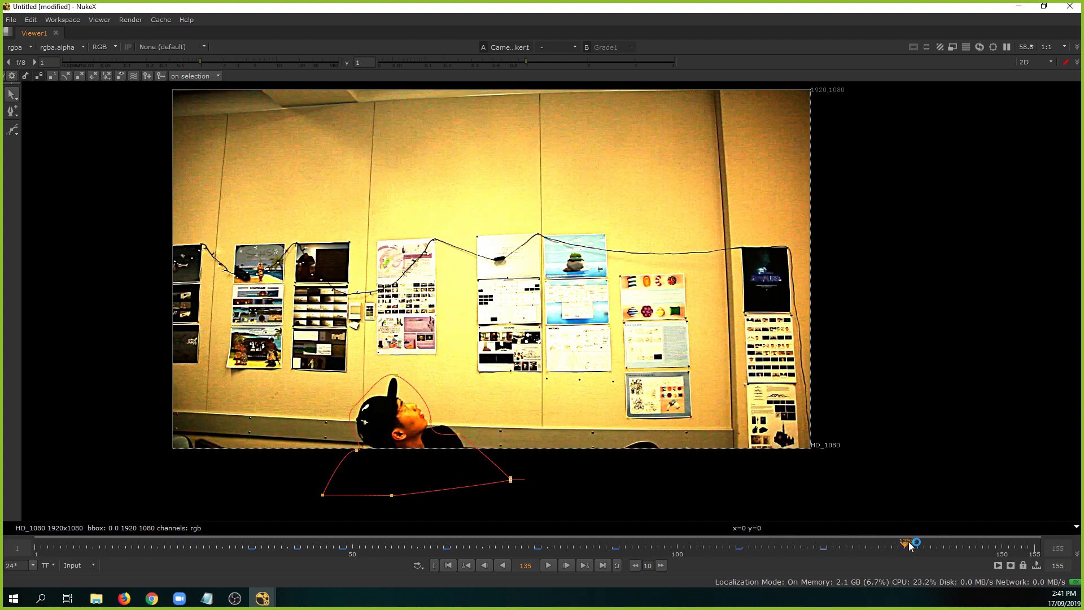
pyautogui.moveTo(320, 331); pyautogui.dragTo(577, 531)
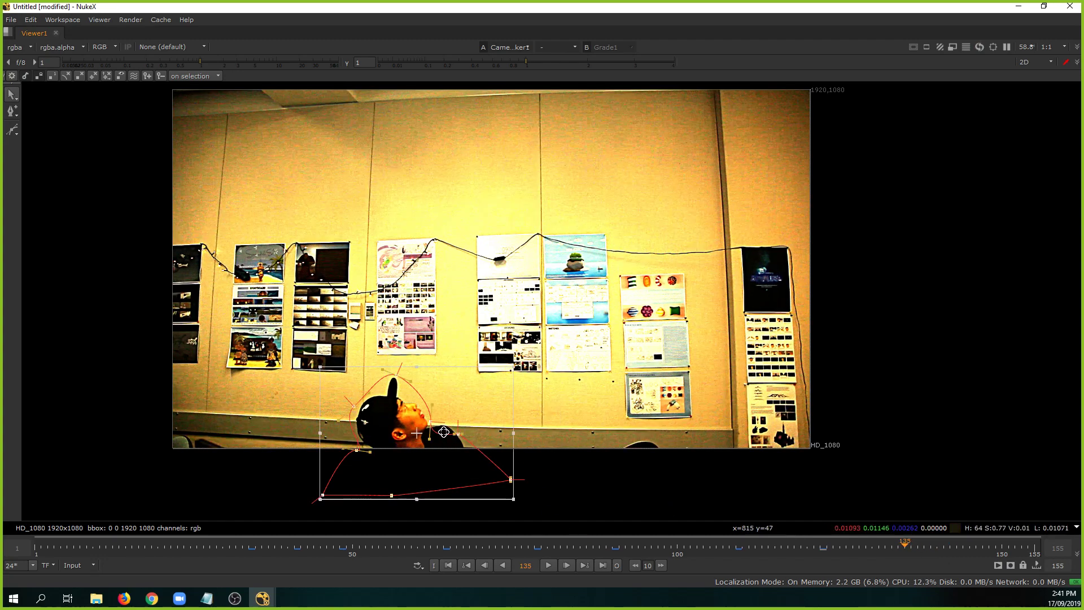
pyautogui.click(588, 477)
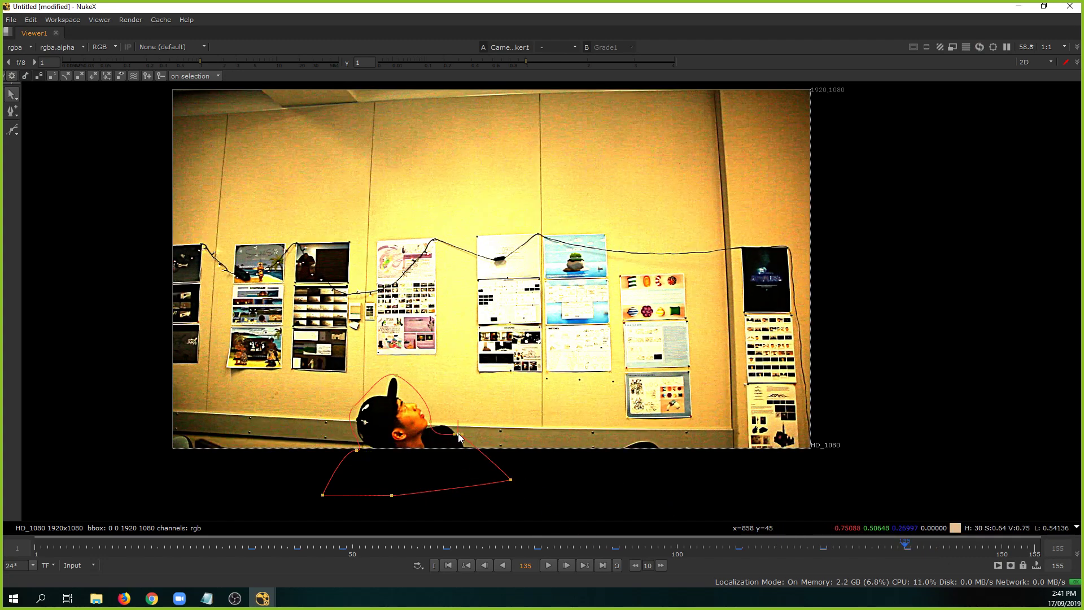
pyautogui.moveTo(458, 434); pyautogui.dragTo(445, 422)
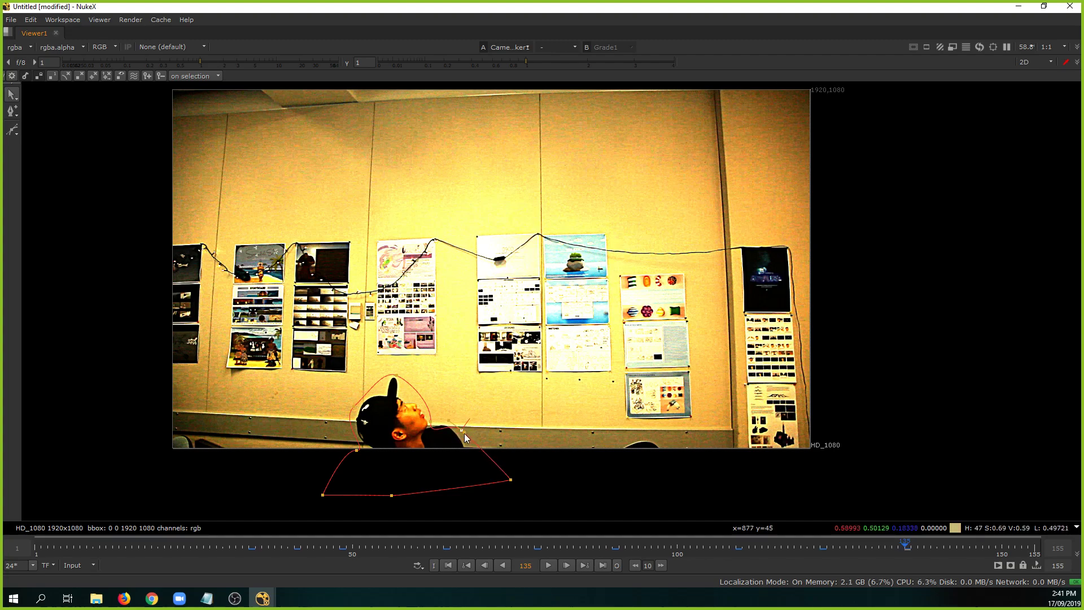
# At frame 135, reshape the roto curve between the man's chin and shoulder so it follows the shoulder closely.
pyautogui.scroll(8, 468, 435)
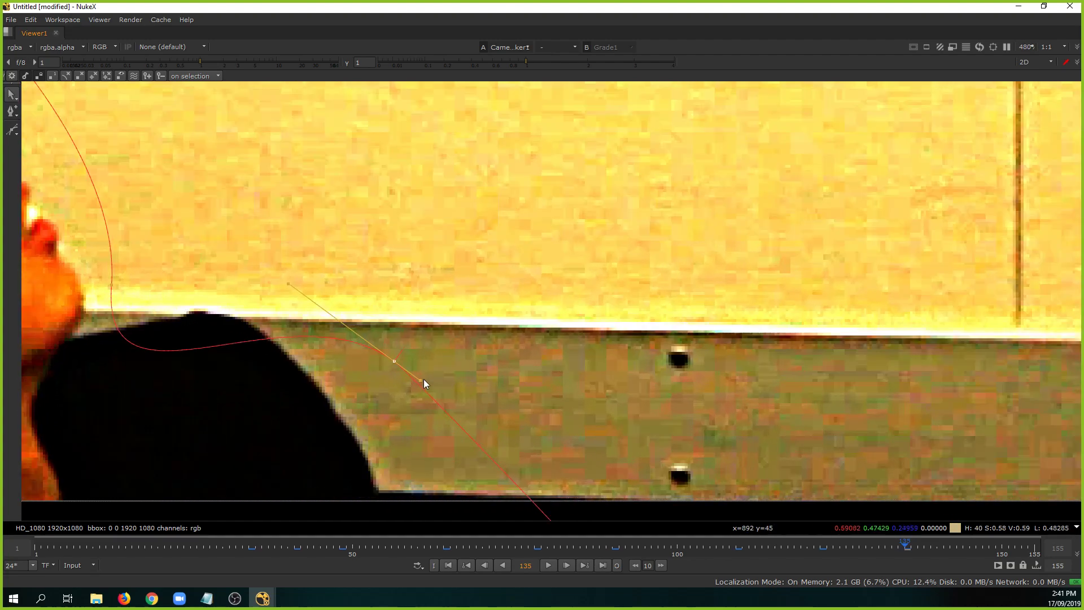
pyautogui.moveTo(426, 381); pyautogui.dragTo(485, 418)
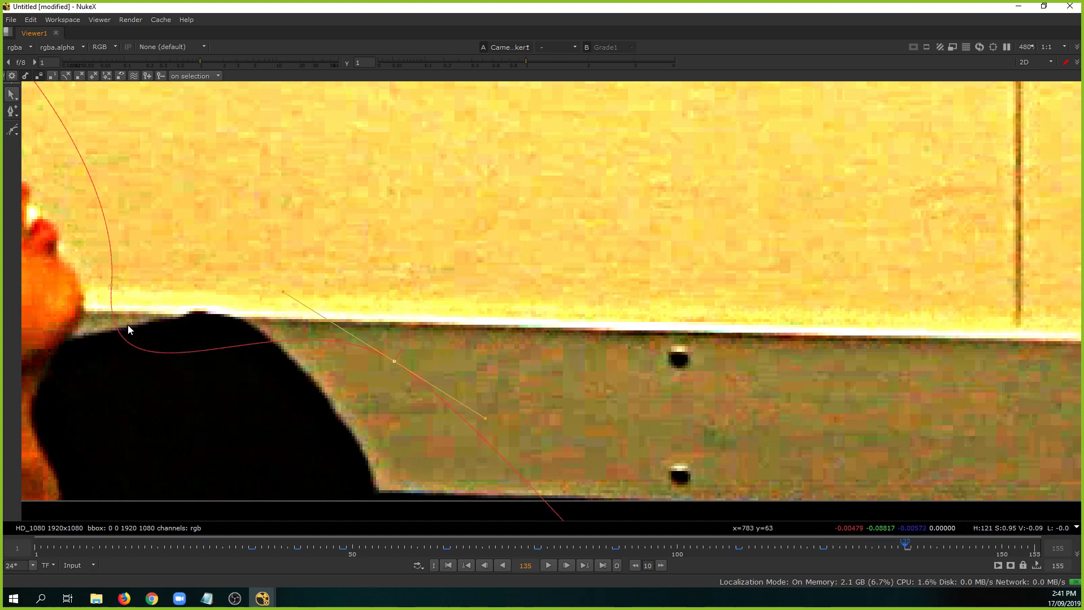
pyautogui.moveTo(113, 283); pyautogui.dragTo(113, 333)
pyautogui.scroll(-5, 323, 354)
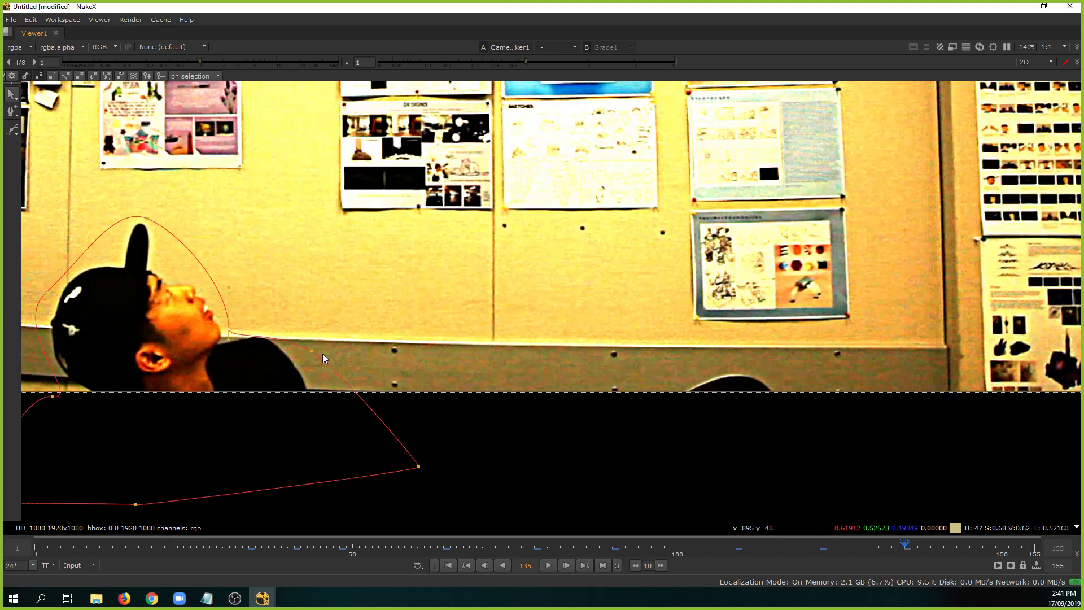
pyautogui.moveTo(317, 353); pyautogui.dragTo(291, 350)
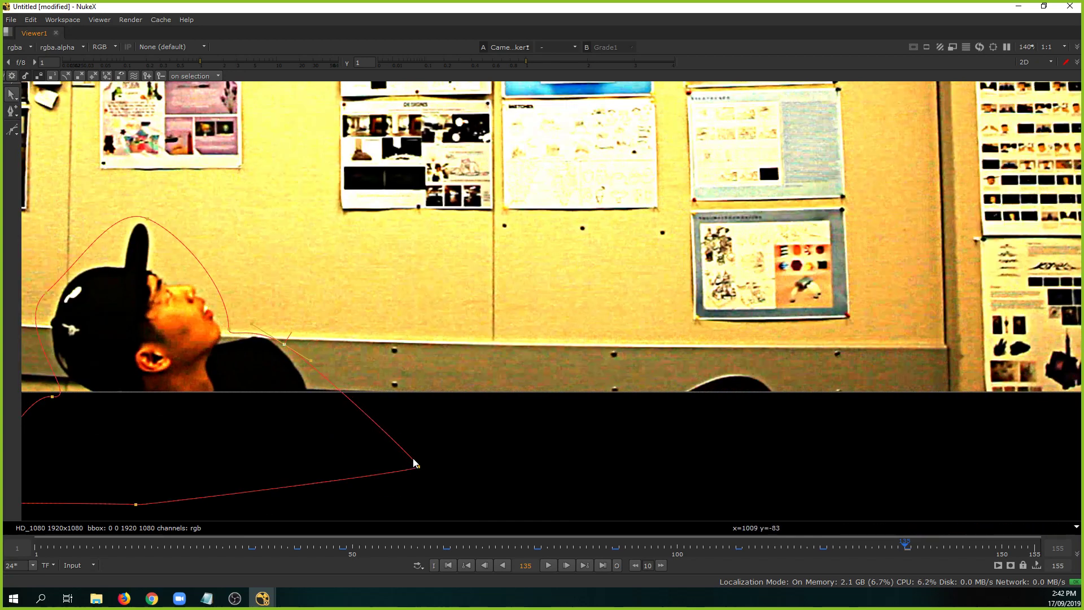
# Move the whole roto shape slightly down and right at frame 147, and left at frame 158, to follow the man.
pyautogui.click(983, 547)
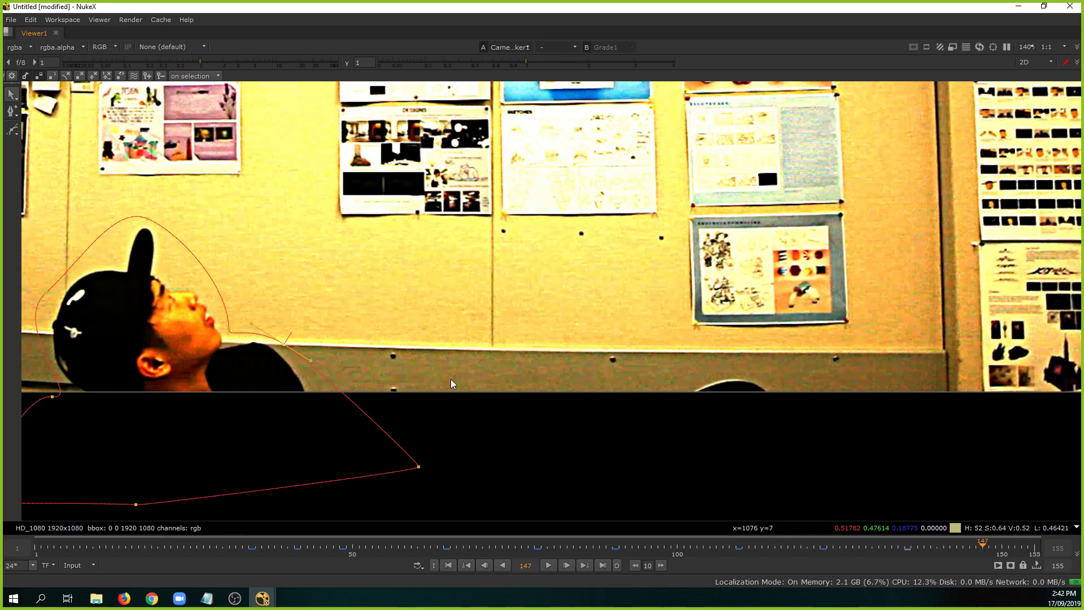
pyautogui.scroll(-3, 451, 379)
pyautogui.moveTo(530, 249); pyautogui.dragTo(22, 521)
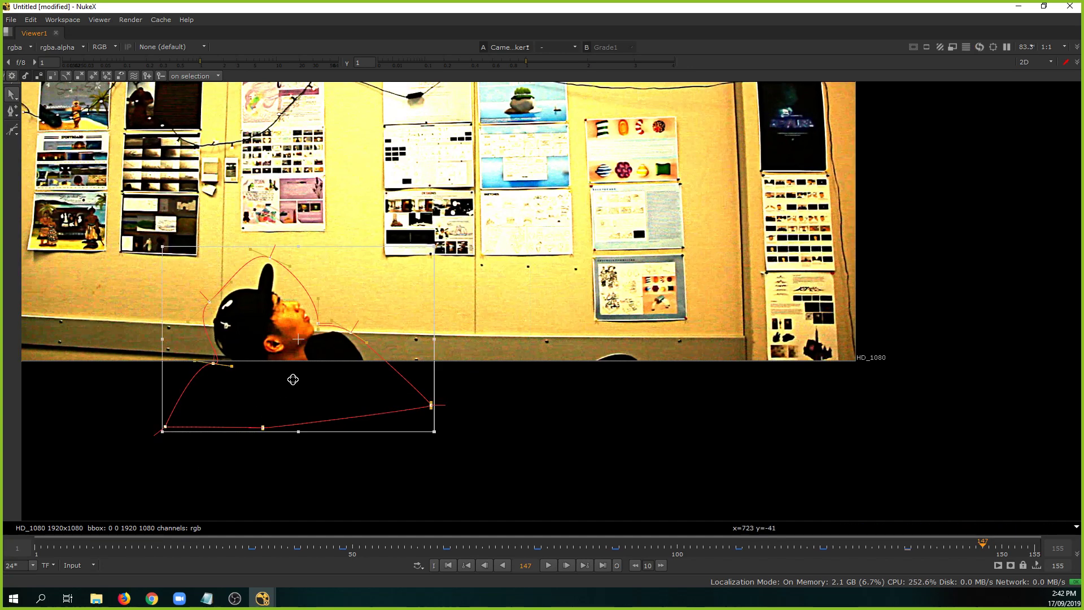
pyautogui.moveTo(290, 372); pyautogui.dragTo(295, 378)
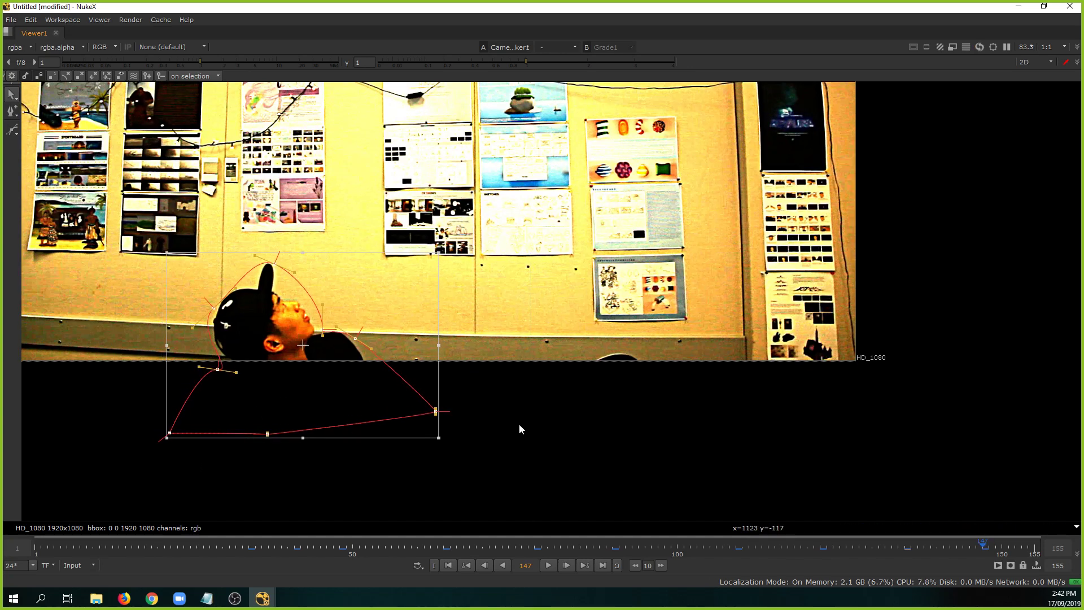
pyautogui.click(1038, 547)
pyautogui.moveTo(367, 372)
pyautogui.mouseDown()
pyautogui.moveTo(333, 370)
pyautogui.moveTo(348, 369)
pyautogui.mouseUp()
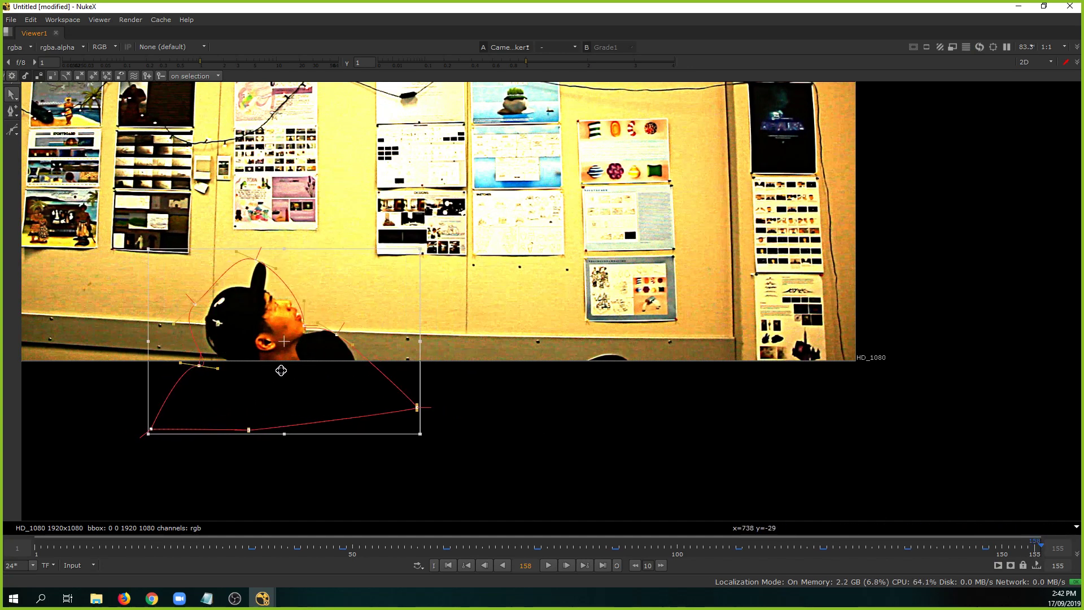
# Check the mask along the timeline and key the roto shape around the man at in-between frames 58, 71, 97 and 118.
pyautogui.click(271, 555)
pyautogui.scroll(-3, 290, 315)
pyautogui.scroll(2, 282, 297)
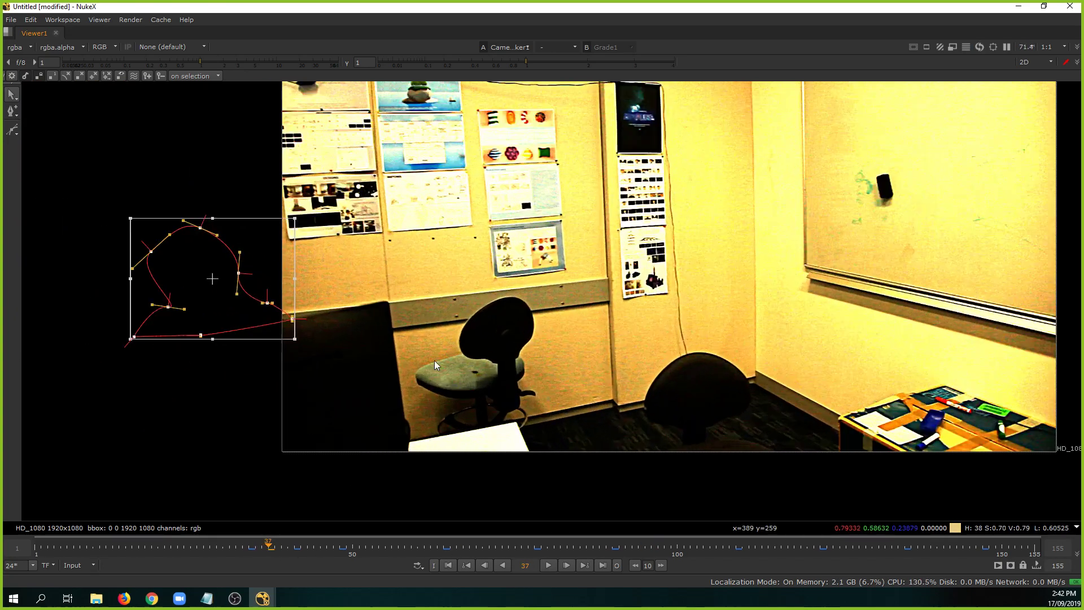
pyautogui.click(326, 547)
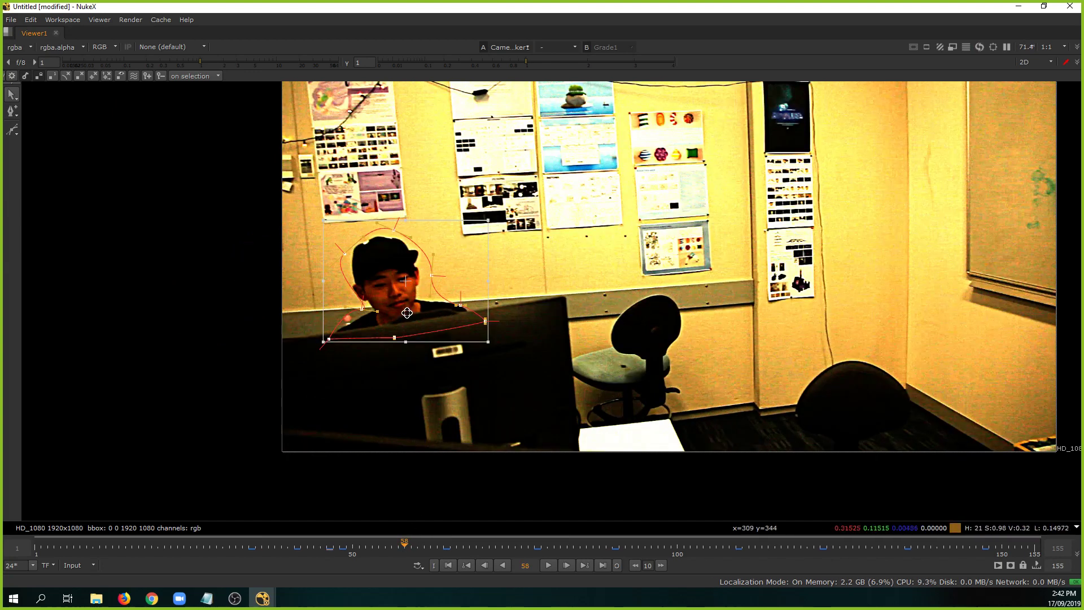
pyautogui.click(490, 546)
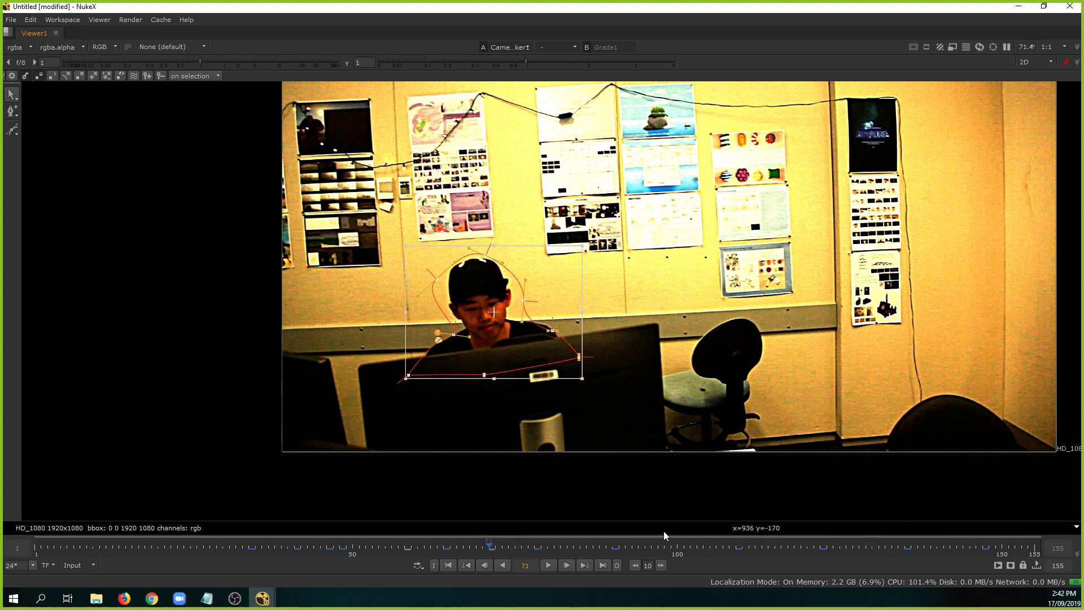
pyautogui.click(660, 547)
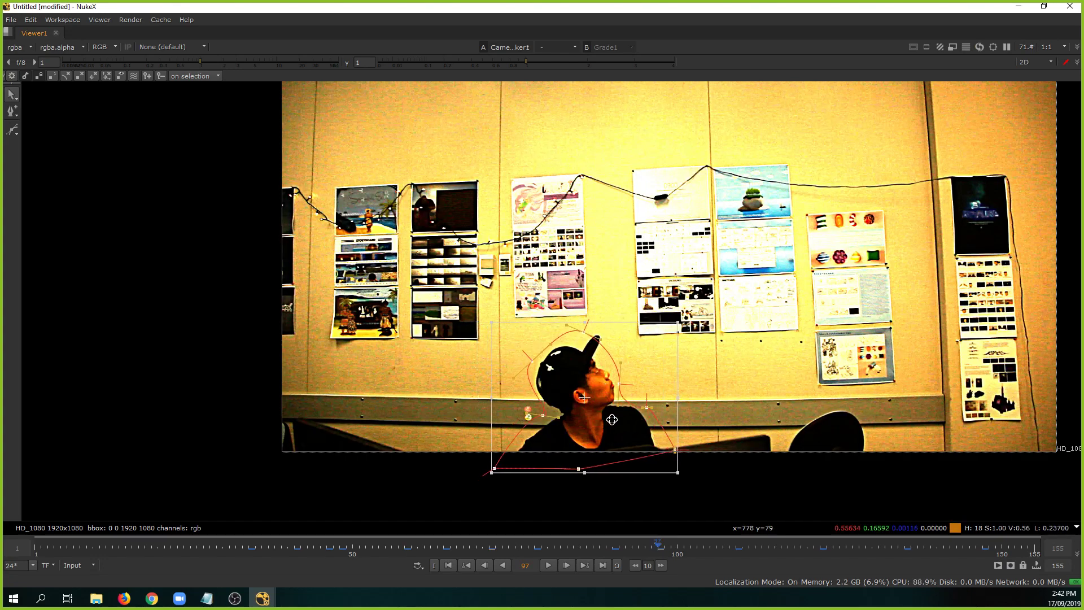
pyautogui.click(795, 546)
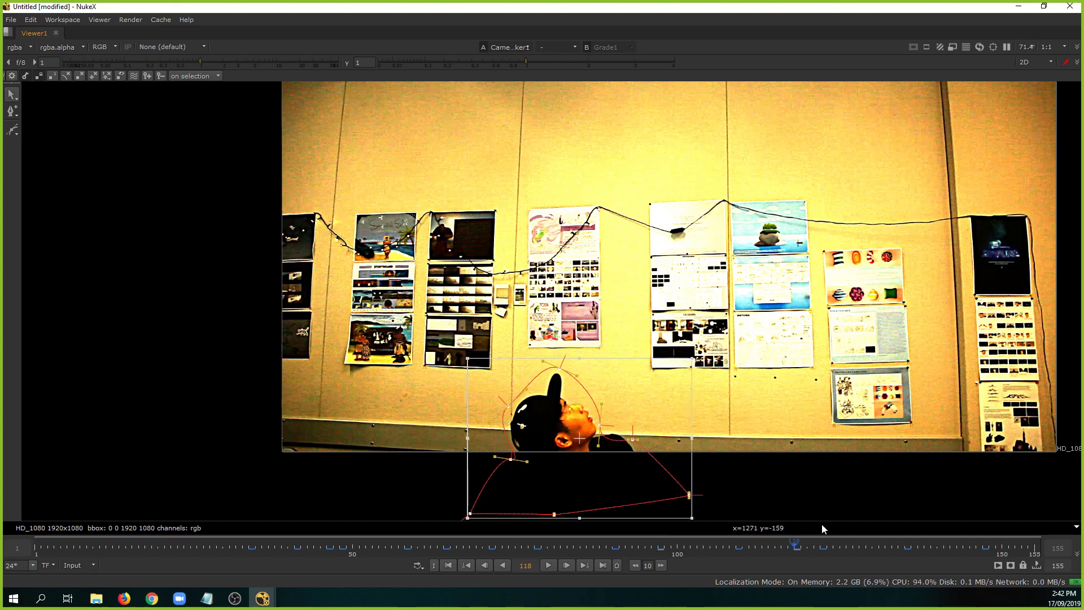
pyautogui.click(873, 547)
pyautogui.click(963, 547)
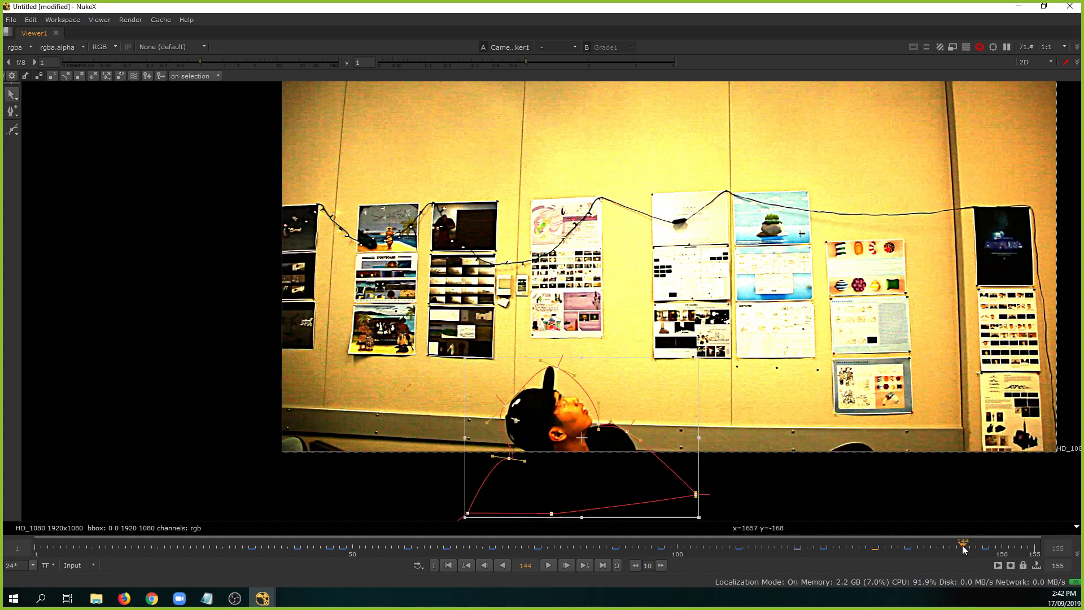
# Deselect the roto shape's points and restore the full workspace layout with the node graph and properties.
pyautogui.moveTo(784, 323); pyautogui.dragTo(686, 352, button='middle')
pyautogui.scroll(-1, 687, 356)
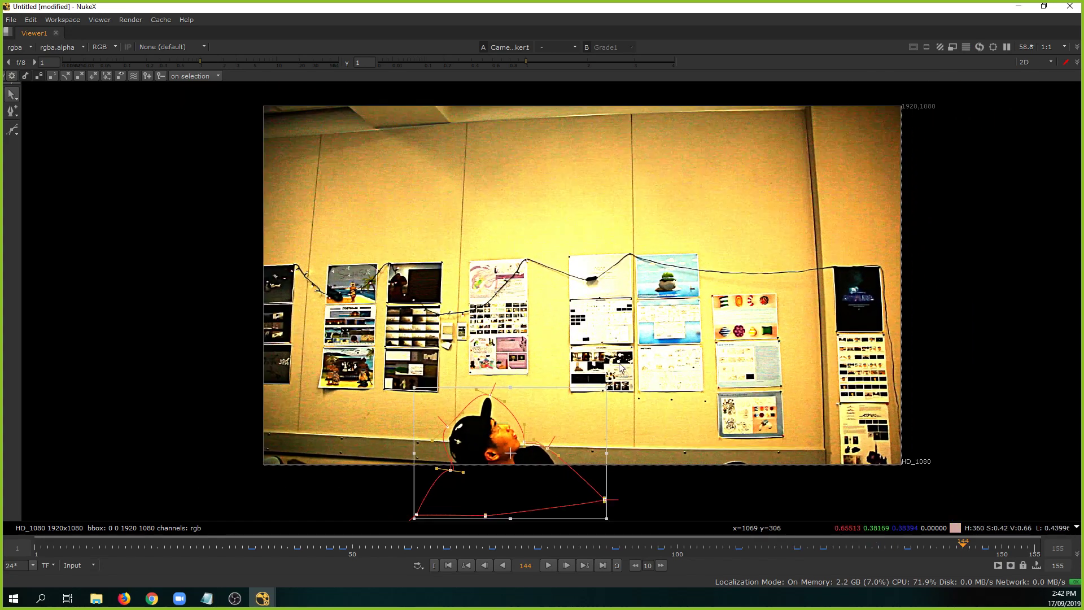
pyautogui.click(972, 307)
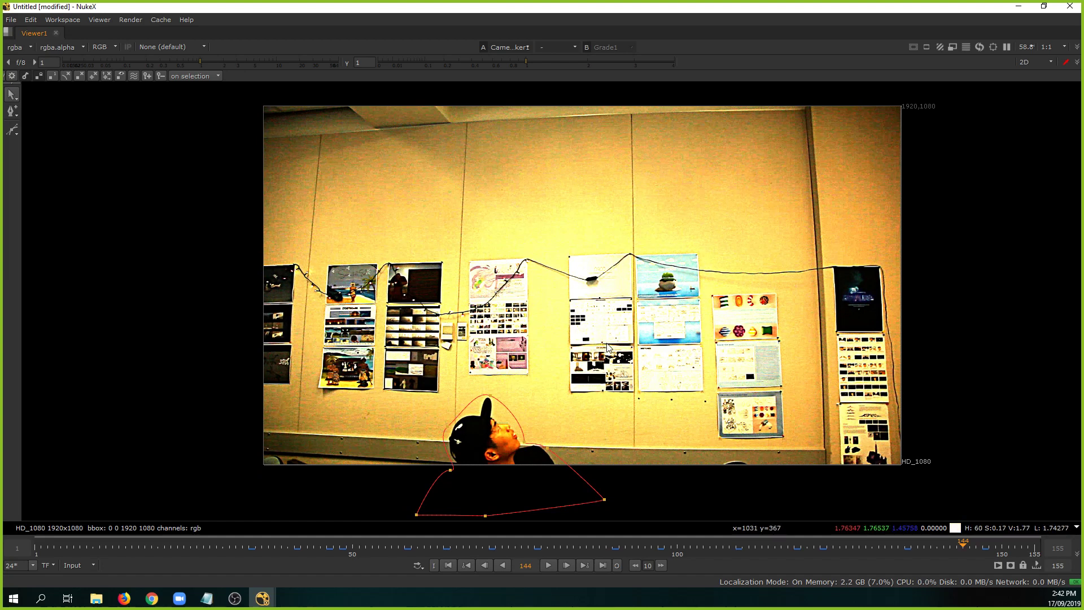
pyautogui.moveTo(638, 266); pyautogui.dragTo(626, 267, button='middle')
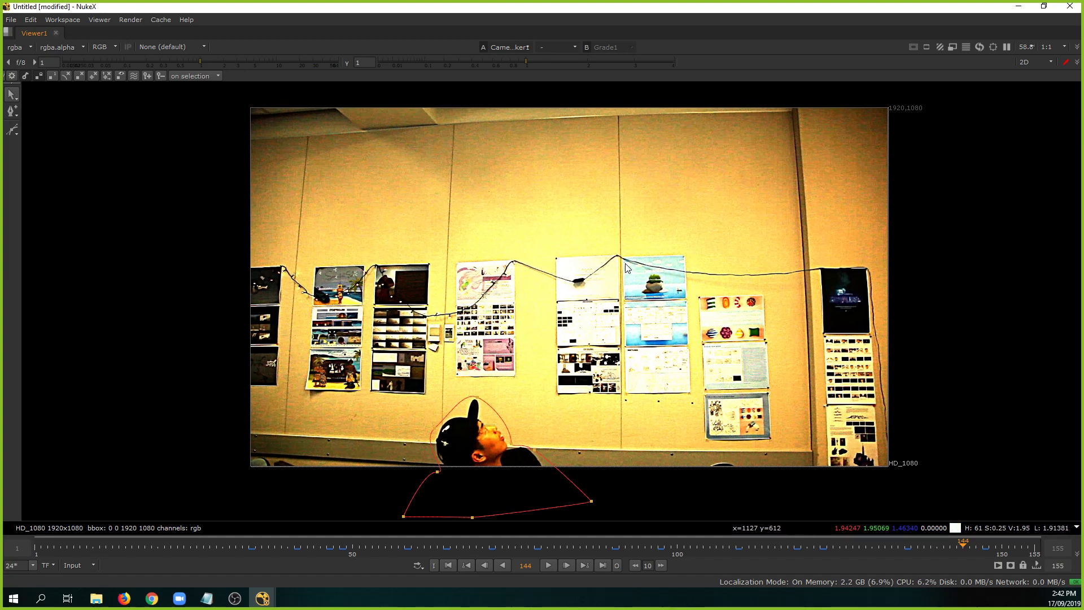
pyautogui.scroll(2, 644, 225)
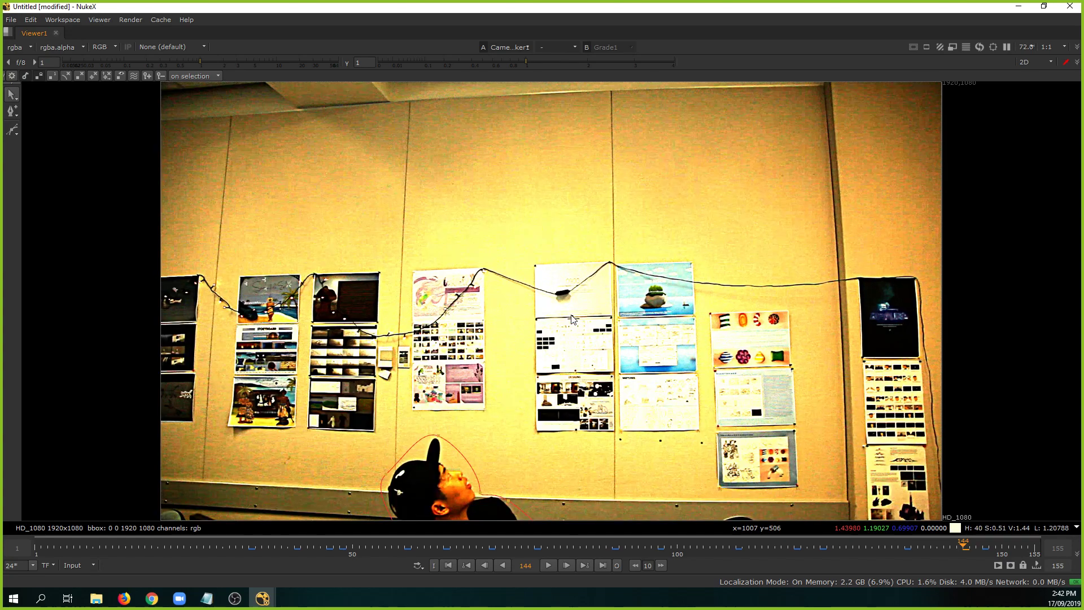
pyautogui.press('space')
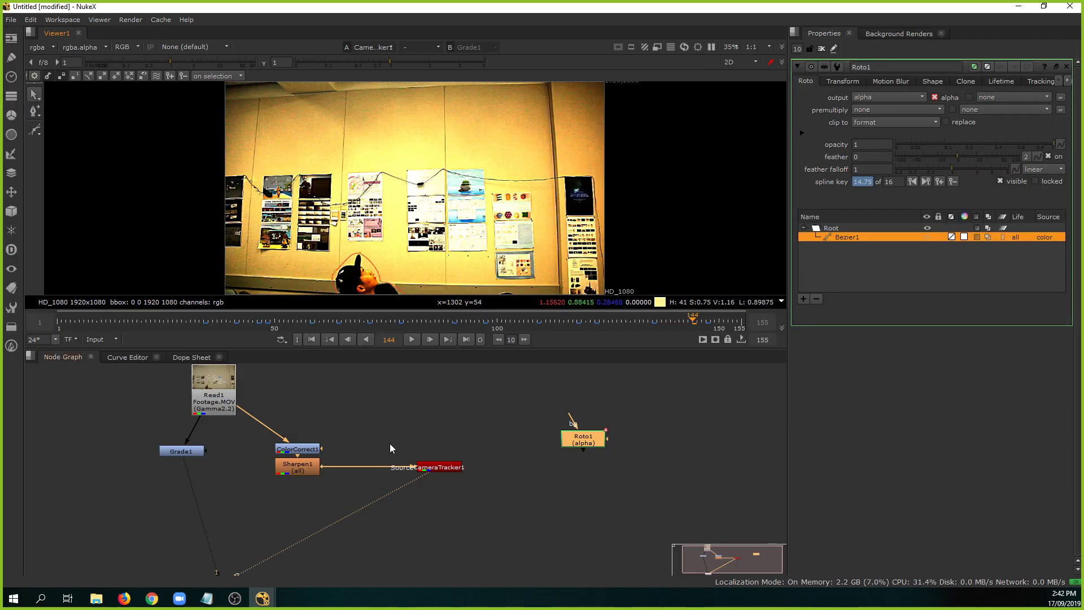
# Move the CameraTracker1 node down in the node graph, clear of the Sharpen1 node.
pyautogui.moveTo(390, 443); pyautogui.dragTo(440, 417, button='middle')
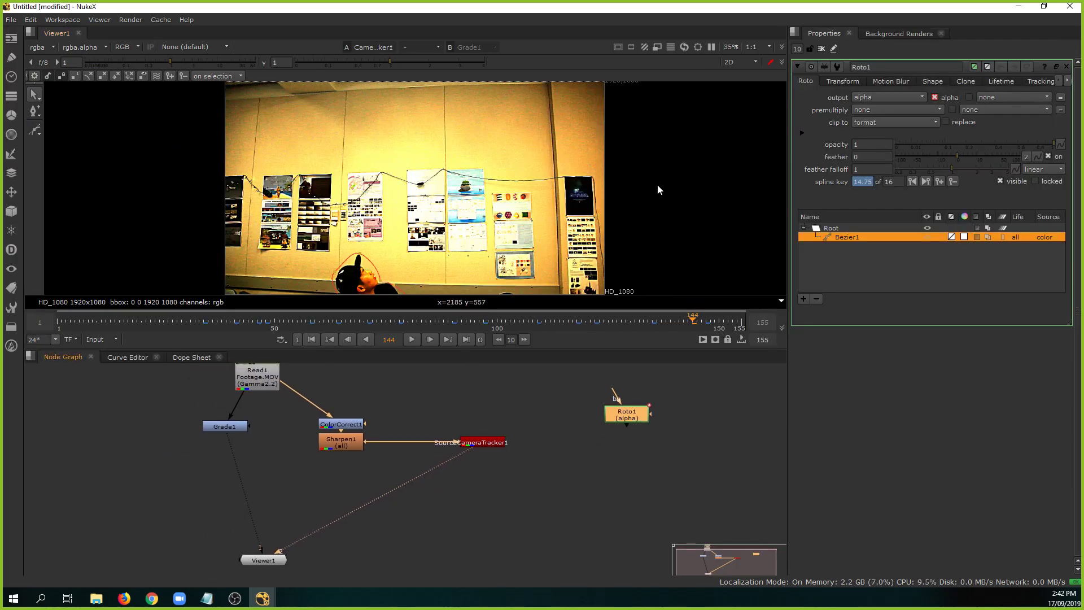
pyautogui.moveTo(551, 379); pyautogui.dragTo(556, 413, button='middle')
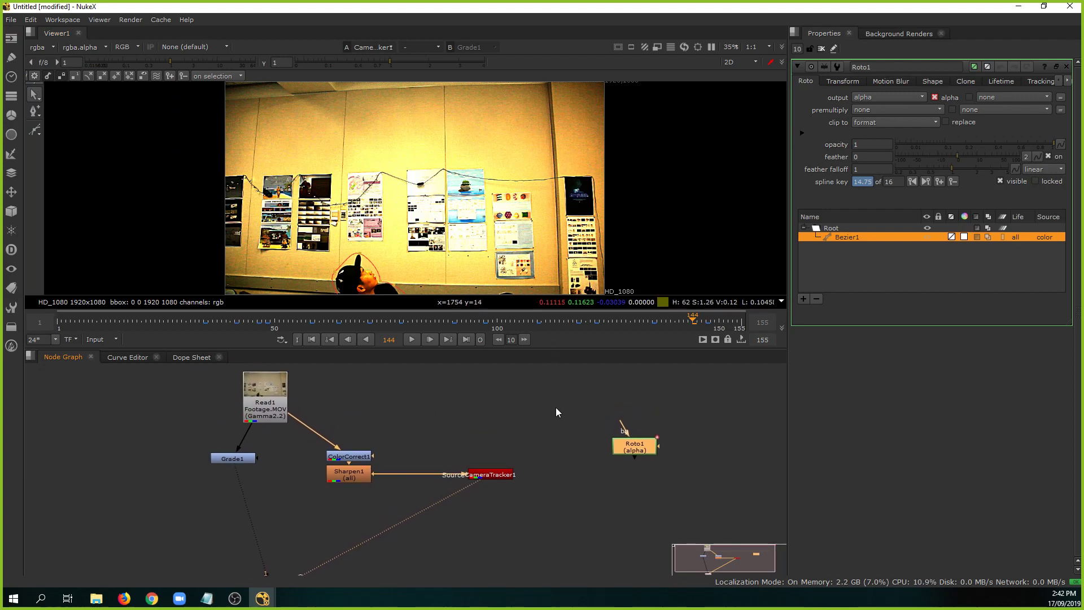
pyautogui.moveTo(494, 475); pyautogui.dragTo(430, 545)
pyautogui.scroll(6, 535, 495)
pyautogui.moveTo(380, 490); pyautogui.dragTo(558, 427, button='middle')
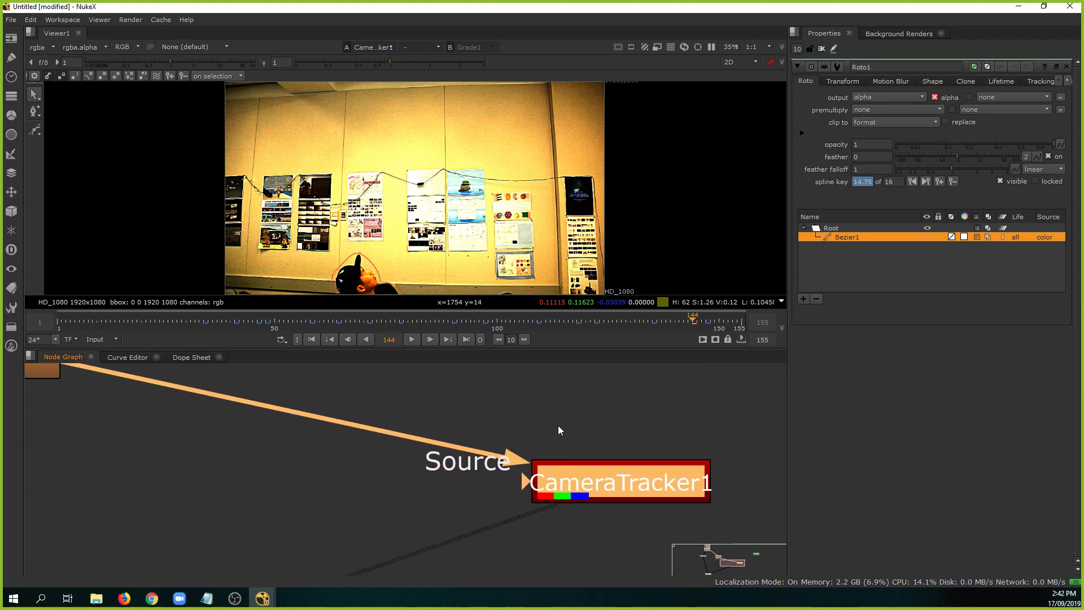
# Connect Roto1 to the Mask input of CameraTracker1 and place Roto1 directly above the tracker node.
pyautogui.moveTo(524, 484); pyautogui.dragTo(427, 493)
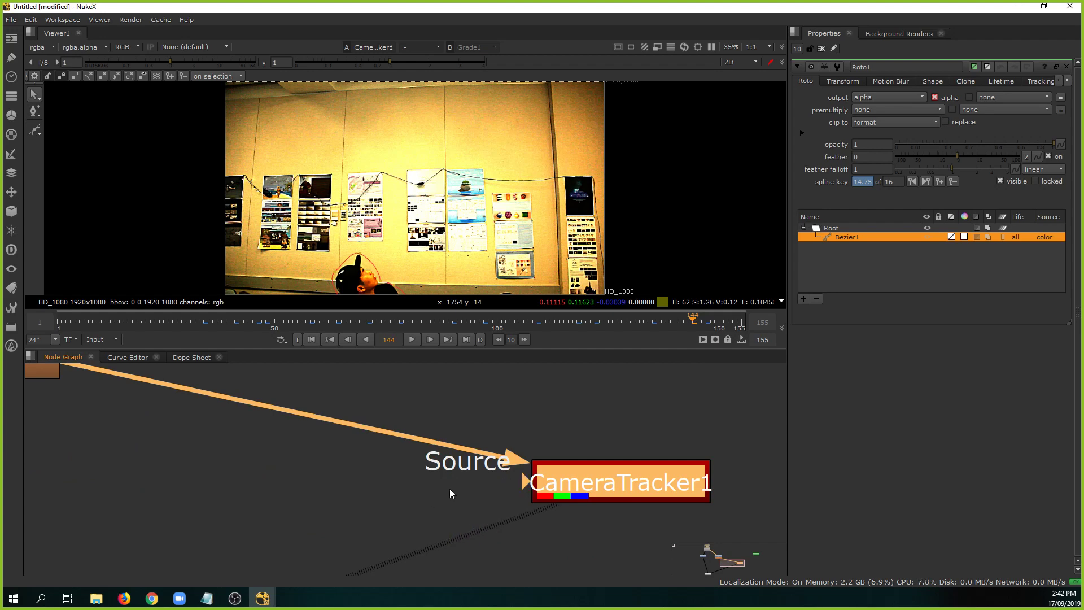
pyautogui.moveTo(522, 489); pyautogui.dragTo(689, 419)
pyautogui.moveTo(636, 421); pyautogui.dragTo(425, 431, button='middle')
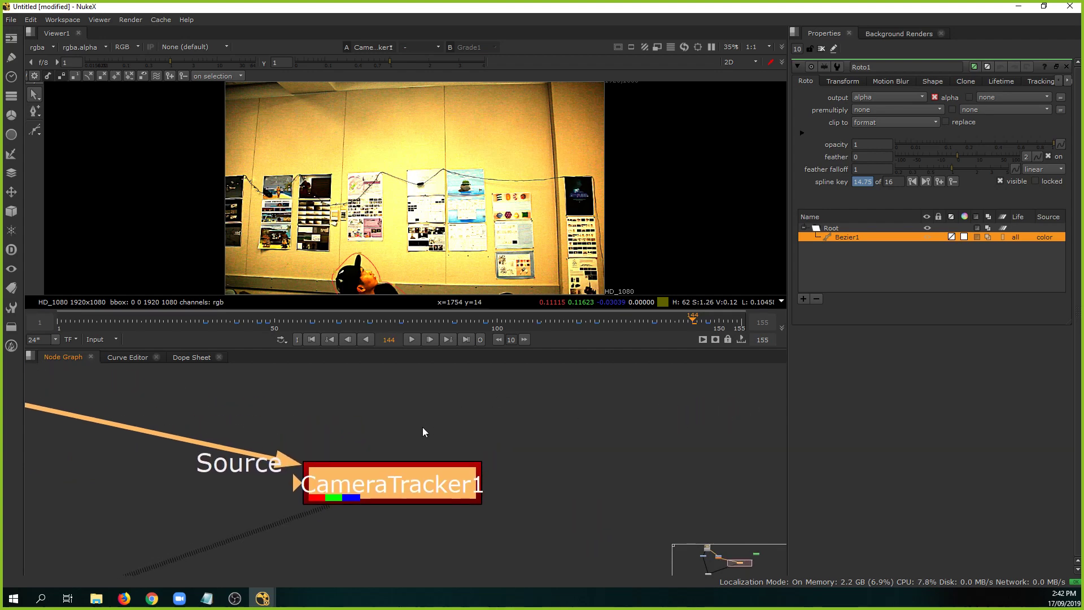
pyautogui.scroll(-4, 531, 426)
pyautogui.moveTo(569, 416); pyautogui.dragTo(486, 455, button='middle')
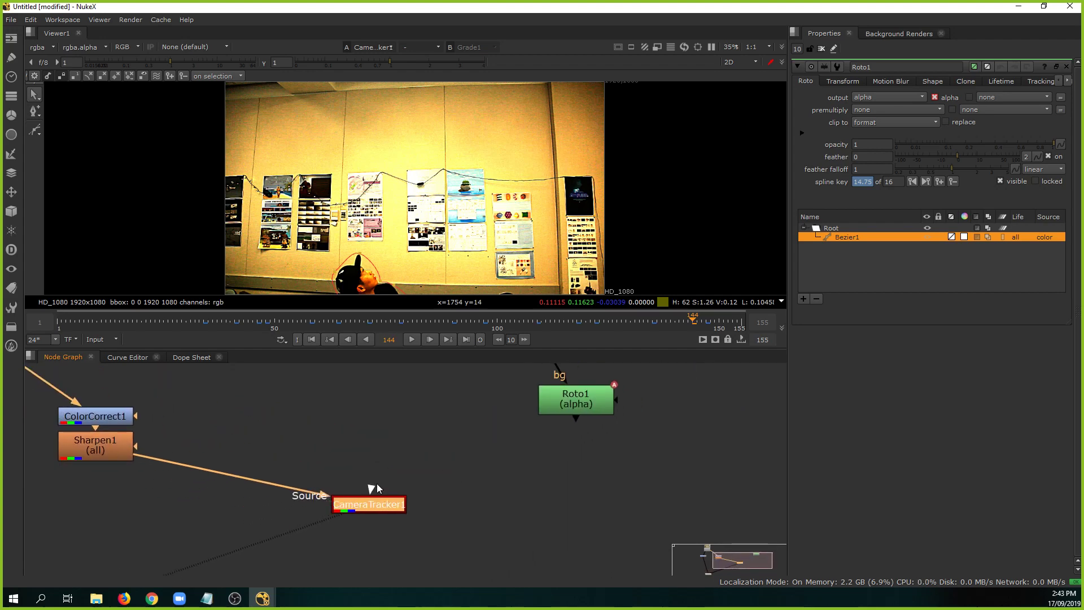
pyautogui.moveTo(377, 485); pyautogui.dragTo(367, 421)
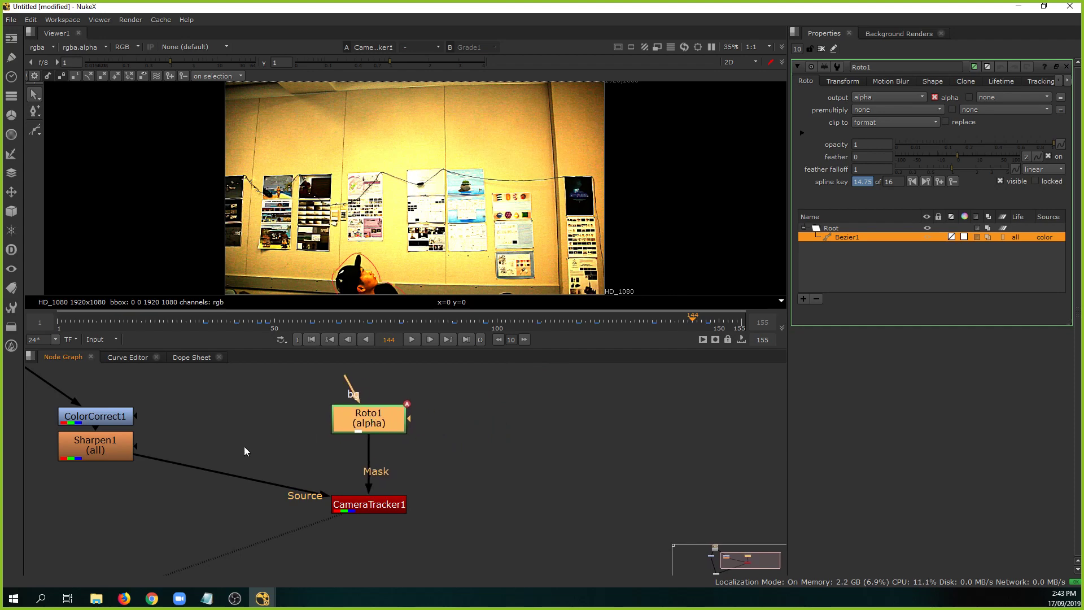
# Select the ColorCorrect1 and Sharpen1 nodes together and toggle them disabled and enabled again.
pyautogui.moveTo(346, 483); pyautogui.dragTo(371, 482, button='middle')
pyautogui.click(390, 503)
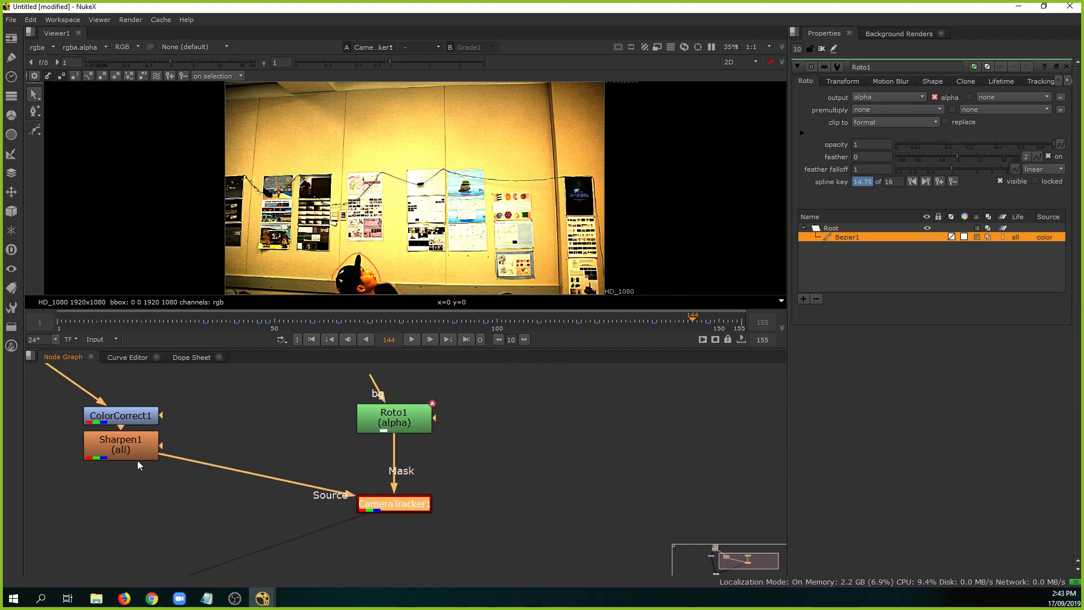
pyautogui.moveTo(205, 465); pyautogui.dragTo(222, 472, button='middle')
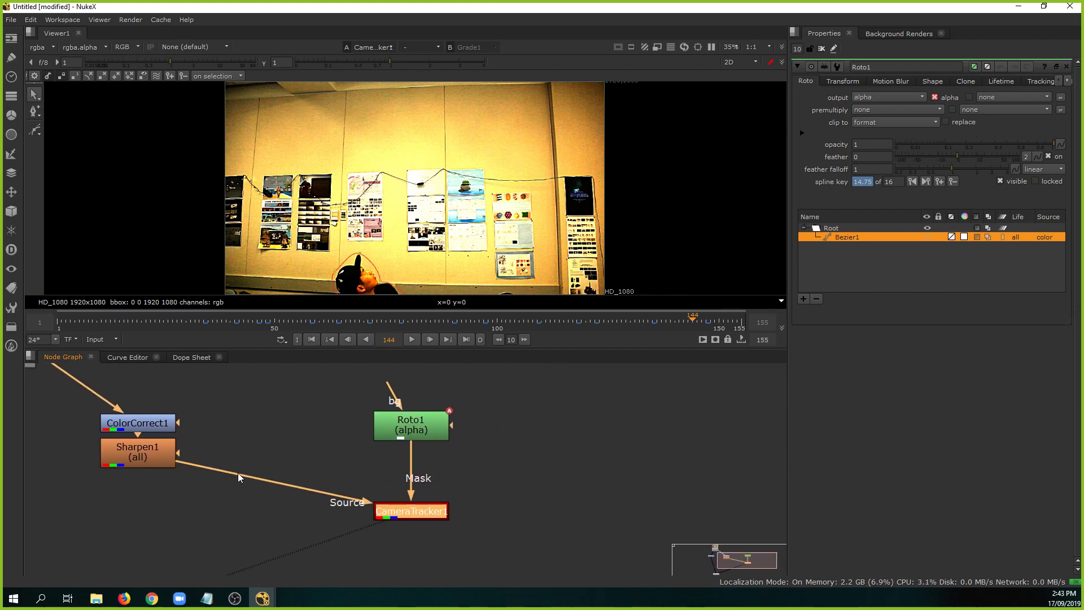
pyautogui.moveTo(240, 387); pyautogui.dragTo(388, 438, button='middle')
pyautogui.moveTo(386, 444); pyautogui.dragTo(231, 532)
pyautogui.press('d')
pyautogui.press('d')
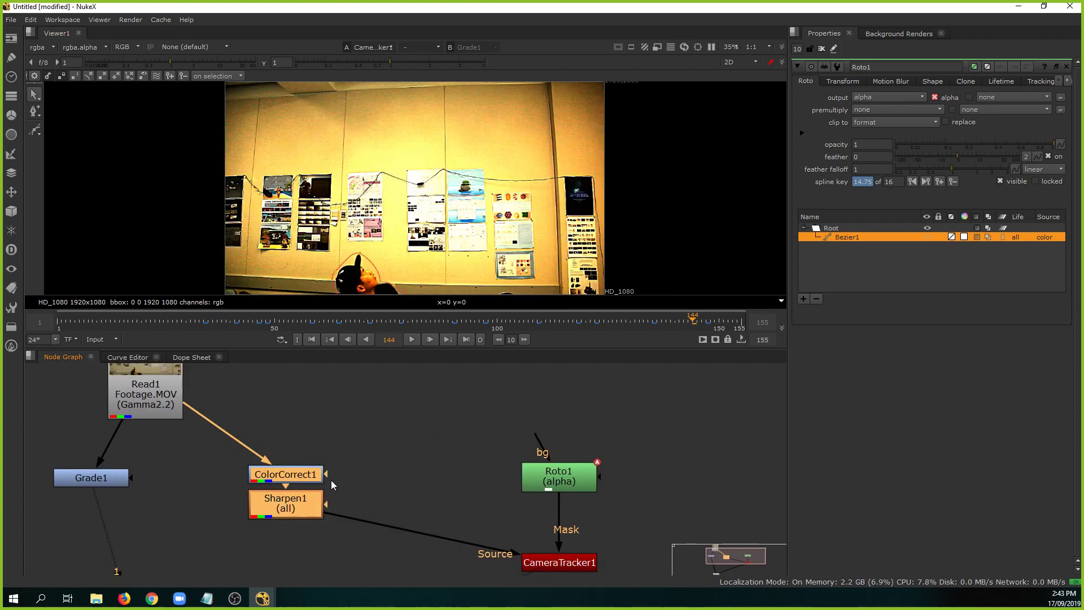
pyautogui.press('d')
pyautogui.press('d')
# Set the mask option of CameraTracker1 to Mask Alpha.
pyautogui.moveTo(398, 472); pyautogui.dragTo(354, 434, button='middle')
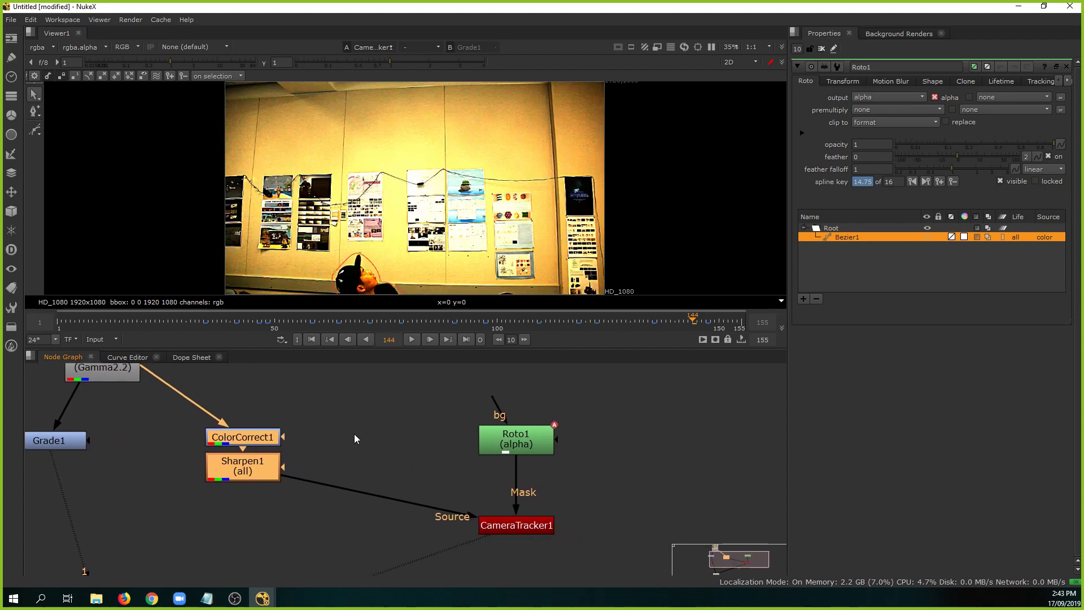
pyautogui.doubleClick(504, 527)
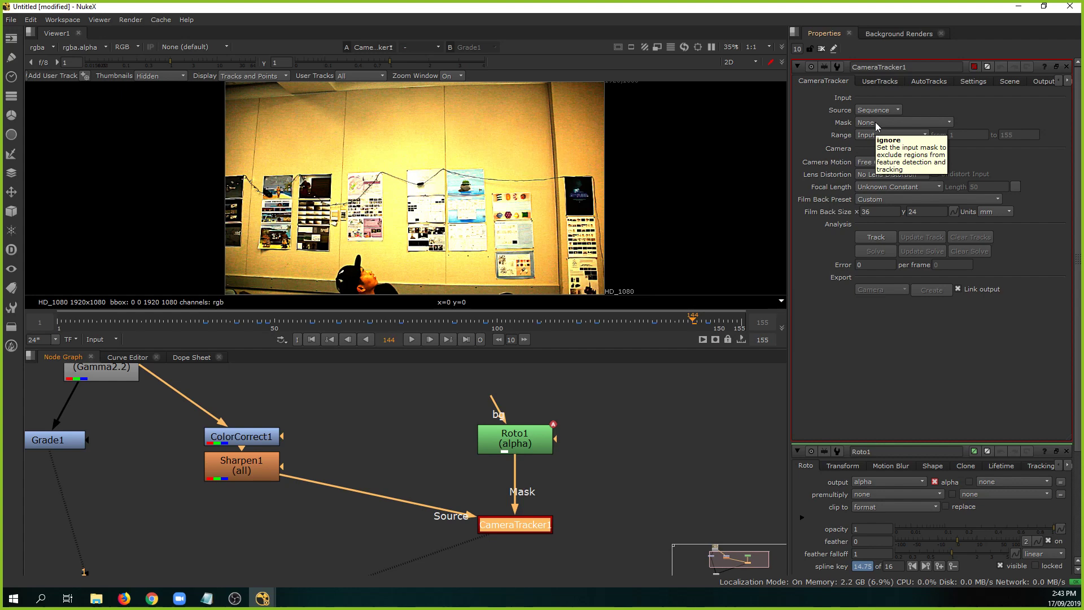
pyautogui.click(875, 122)
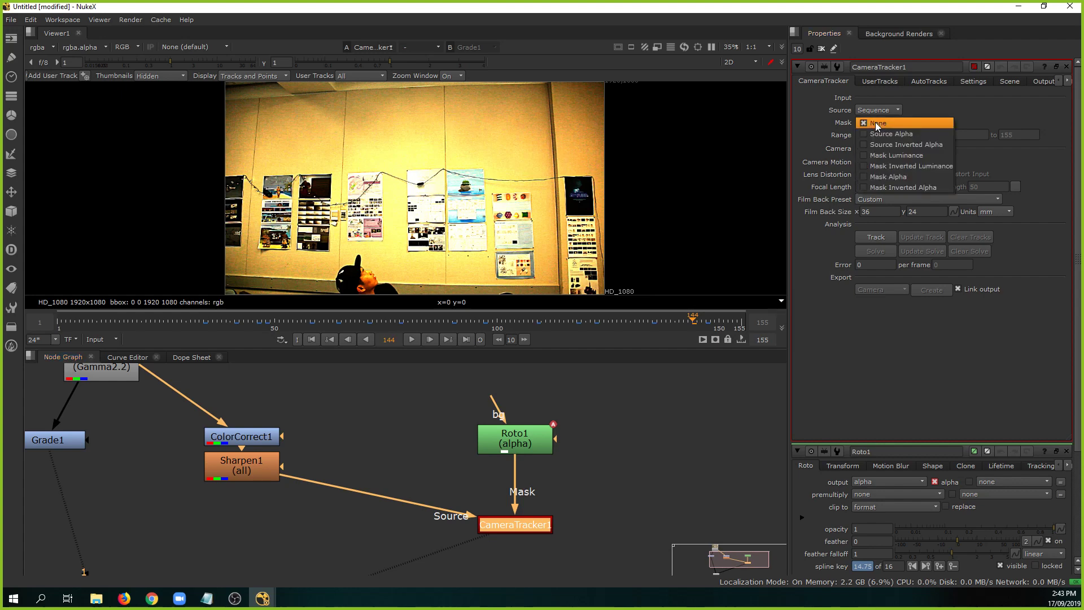
pyautogui.click(883, 181)
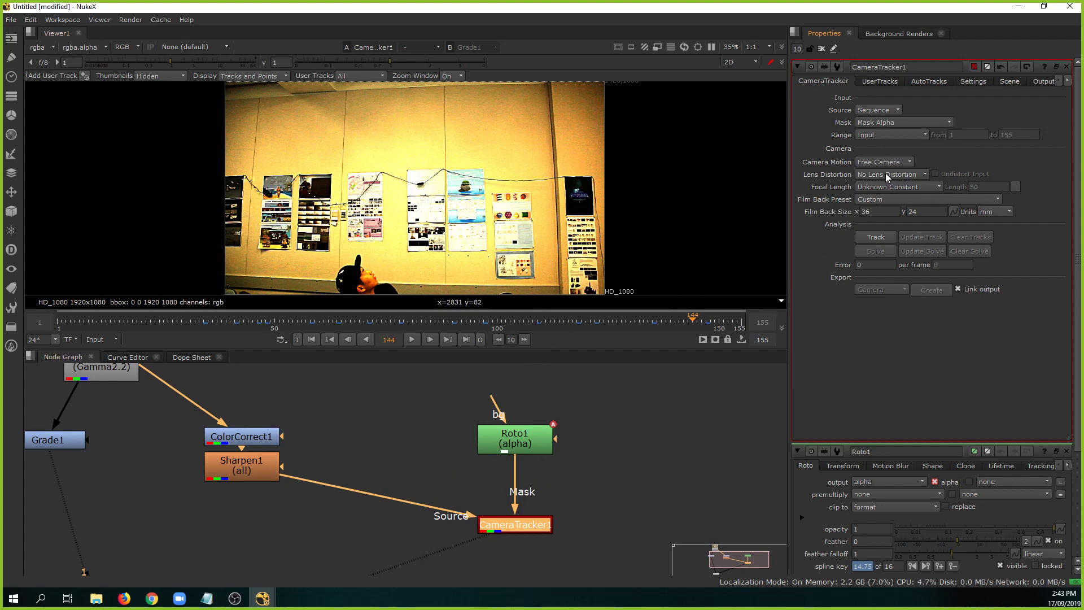
# Try tracking the sequence in CameraTracker1, then cancel the run.
pyautogui.click(884, 239)
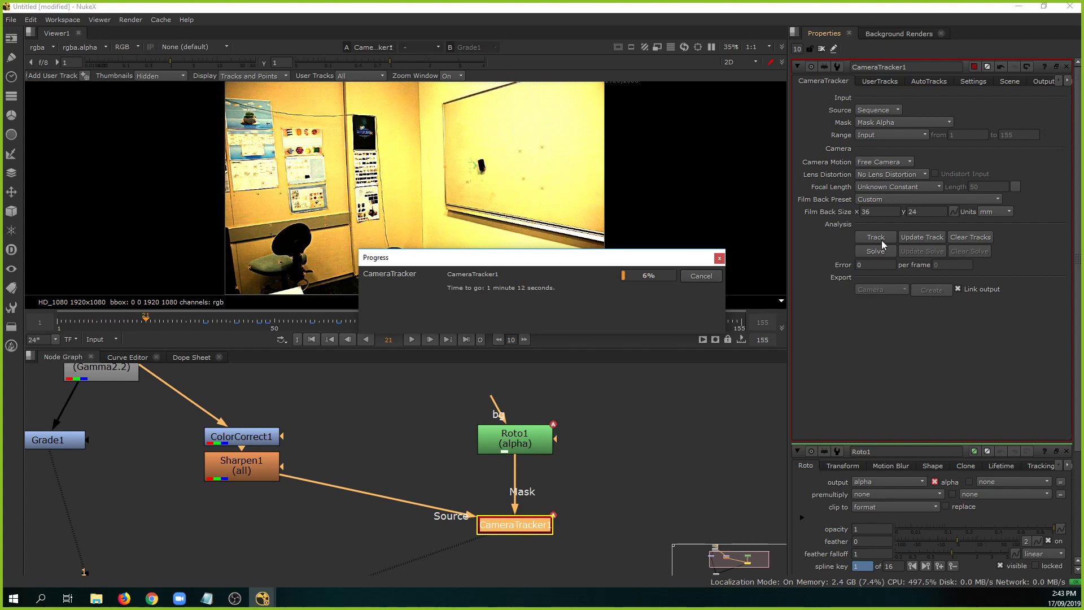
pyautogui.click(700, 276)
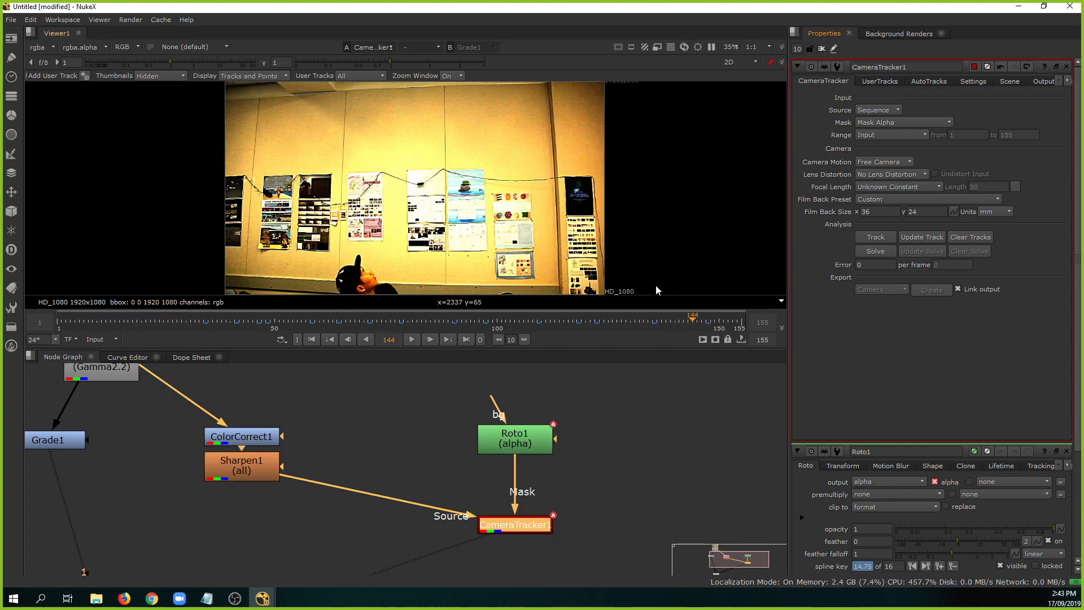
# Review the Roto1 properties and the mask options available in CameraTracker1, keeping the current choice.
pyautogui.doubleClick(500, 447)
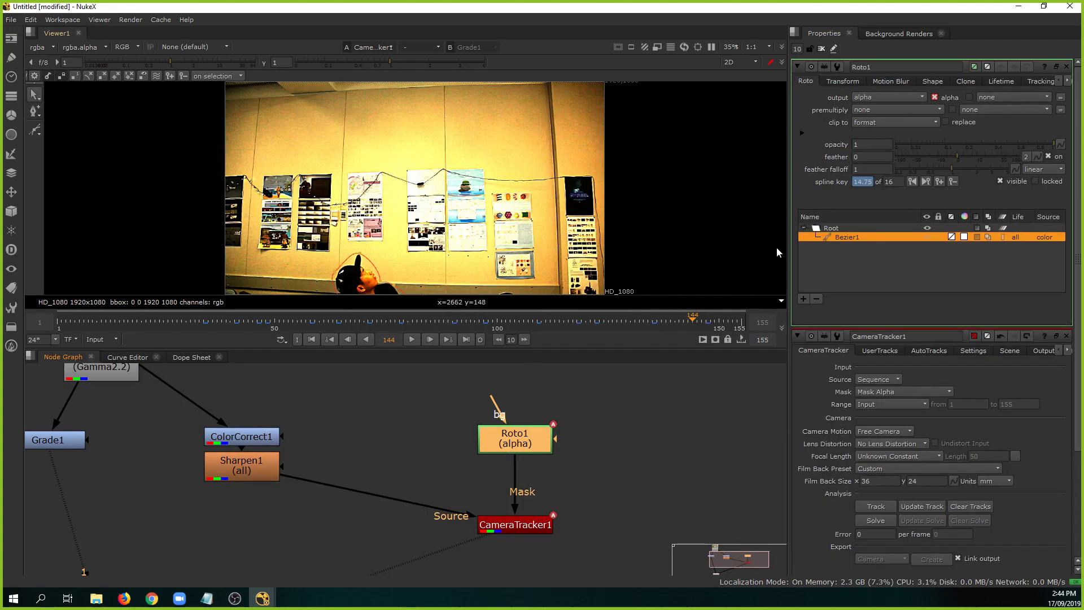
pyautogui.doubleClick(522, 530)
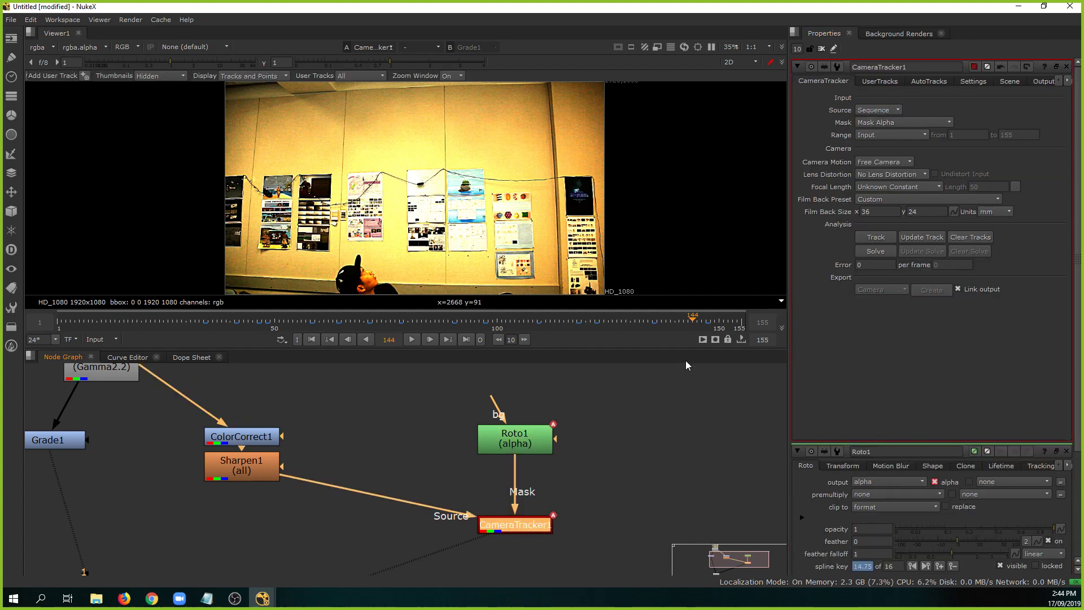
pyautogui.click(894, 123)
pyautogui.click(893, 123)
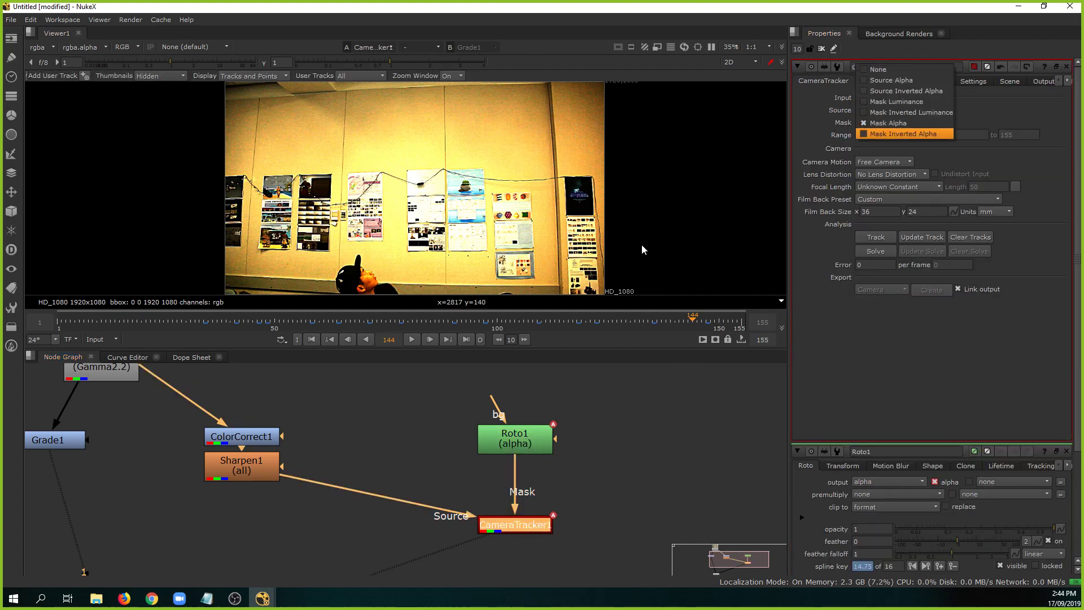
pyautogui.click(516, 442)
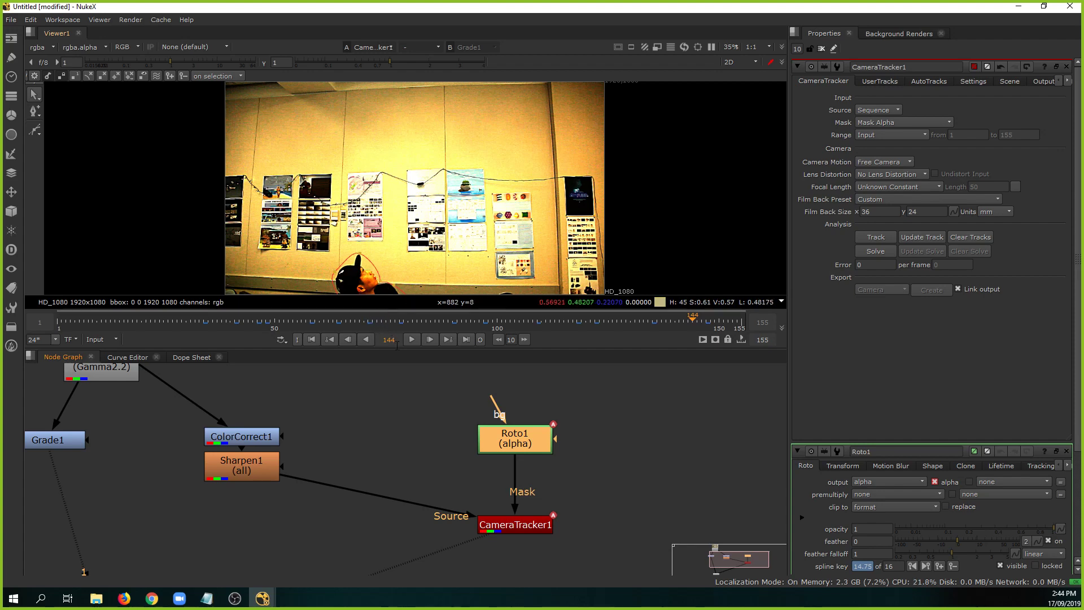
pyautogui.click(884, 123)
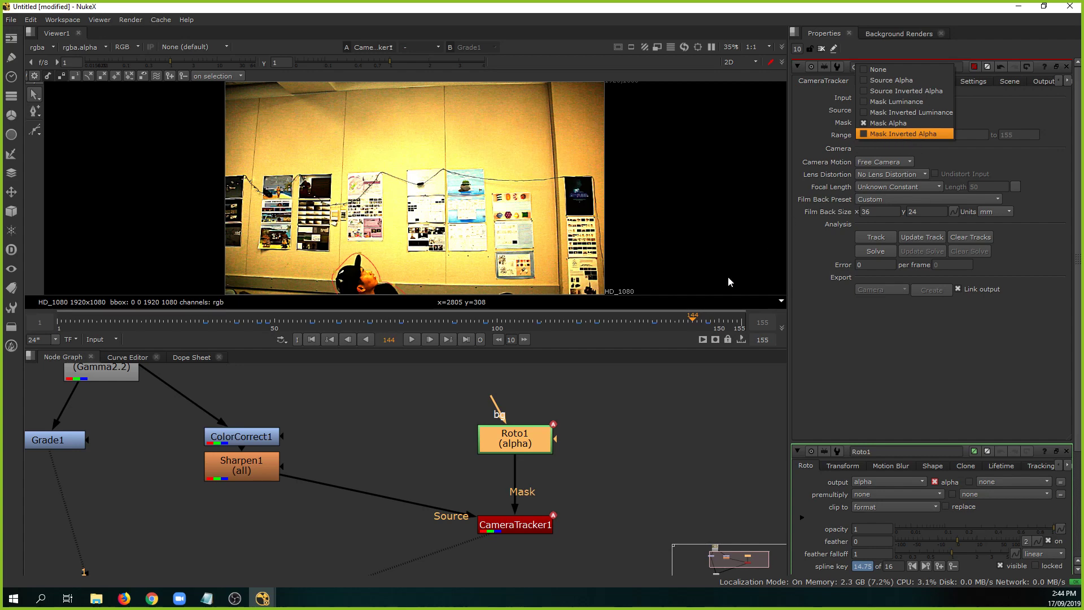
pyautogui.click(574, 416)
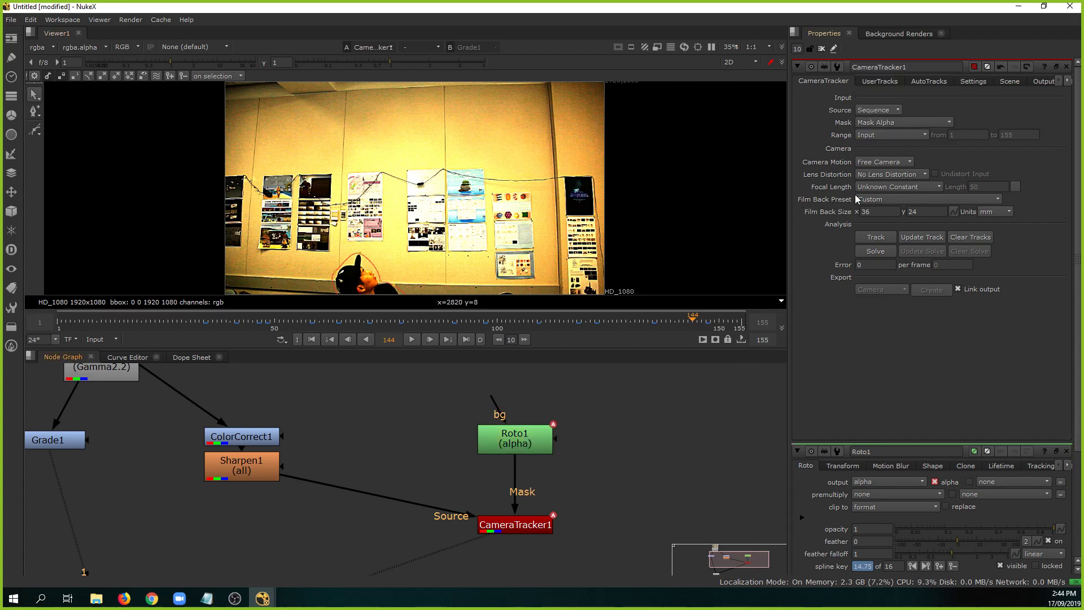
# Set the camera's focal length in CameraTracker1 to Known with a length of 24.
pyautogui.click(891, 189)
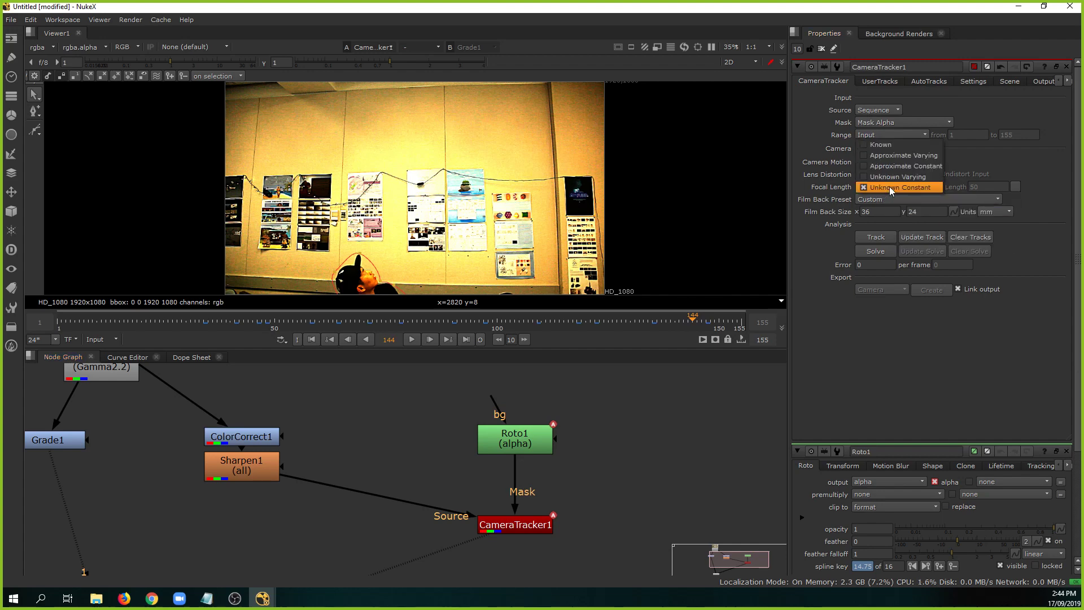
pyautogui.click(894, 140)
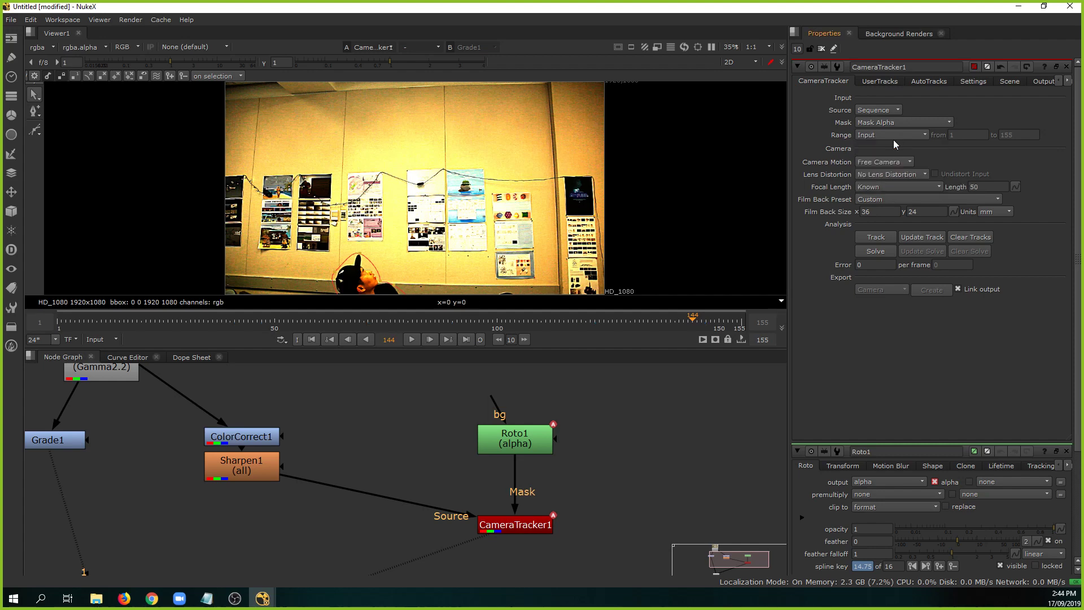
pyautogui.doubleClick(986, 187)
pyautogui.write('24')
pyautogui.click(931, 187)
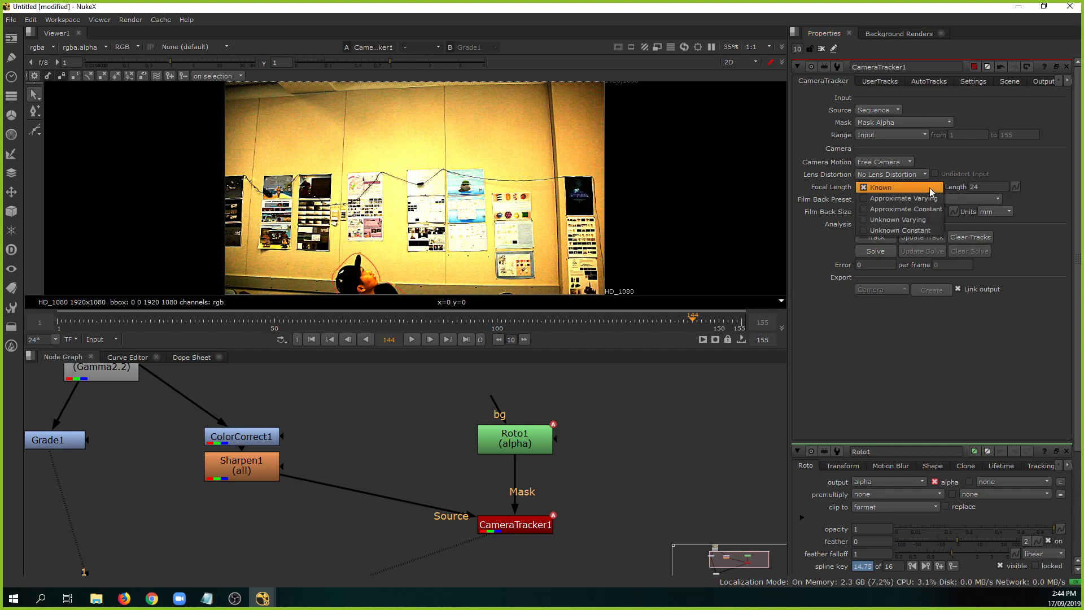
pyautogui.click(1038, 248)
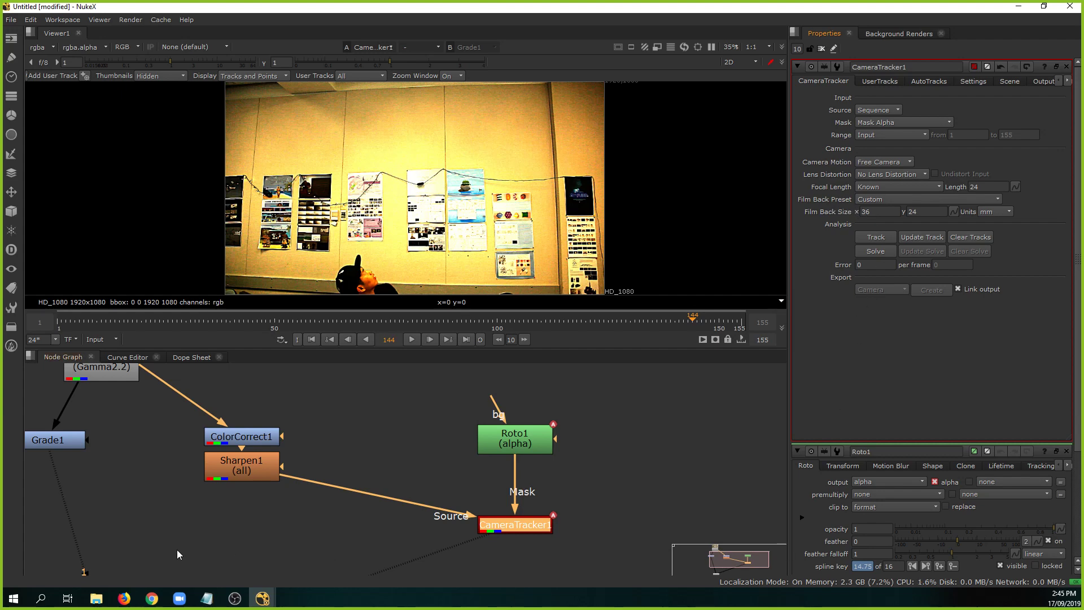
# Switch to Chrome and search Google for "5d mark ii sensor size".
pyautogui.click(151, 598)
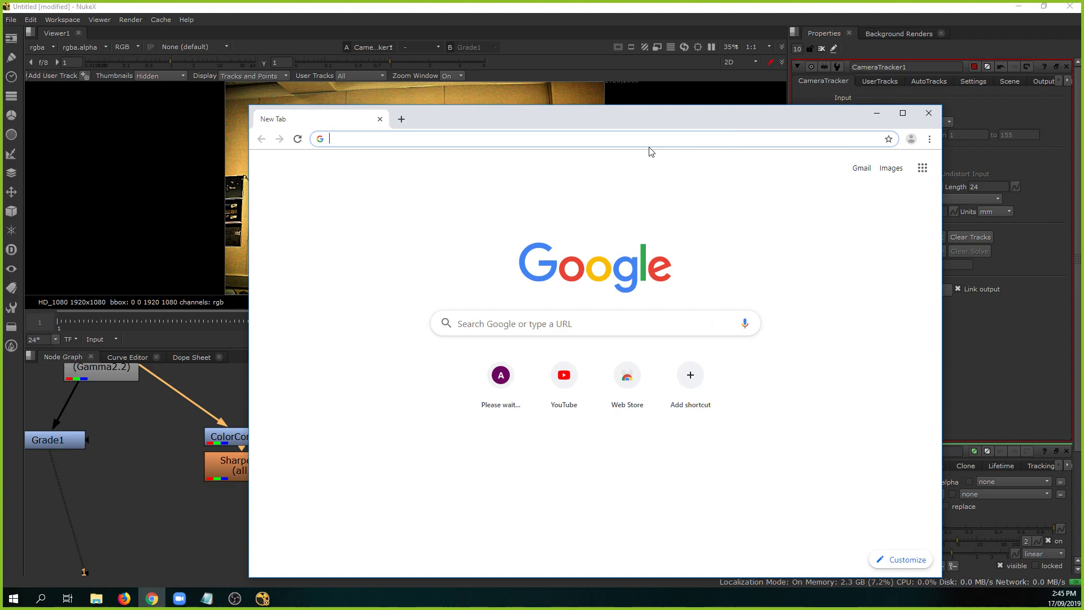
pyautogui.write('5d mark')
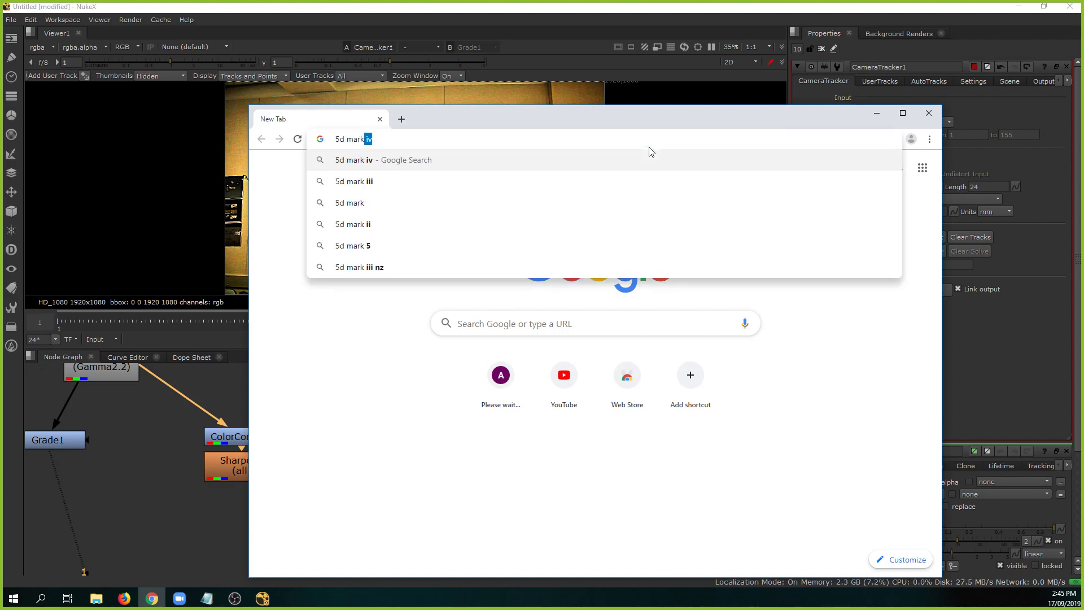
pyautogui.press('Down')
pyautogui.press('Down')
pyautogui.press('Down')
pyautogui.write('sensor s')
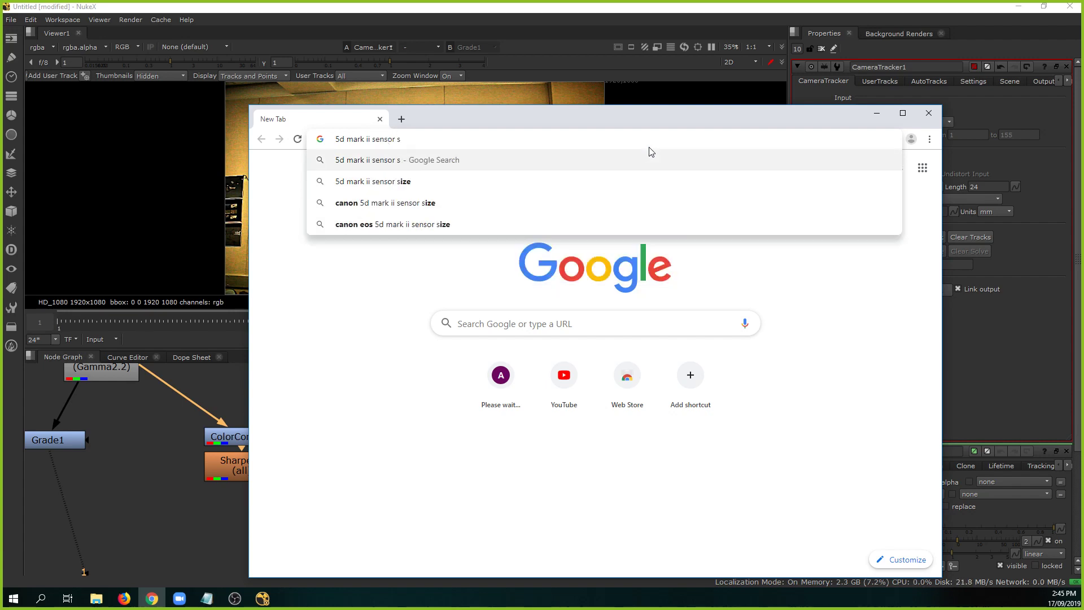
pyautogui.press('Down')
pyautogui.press('Return')
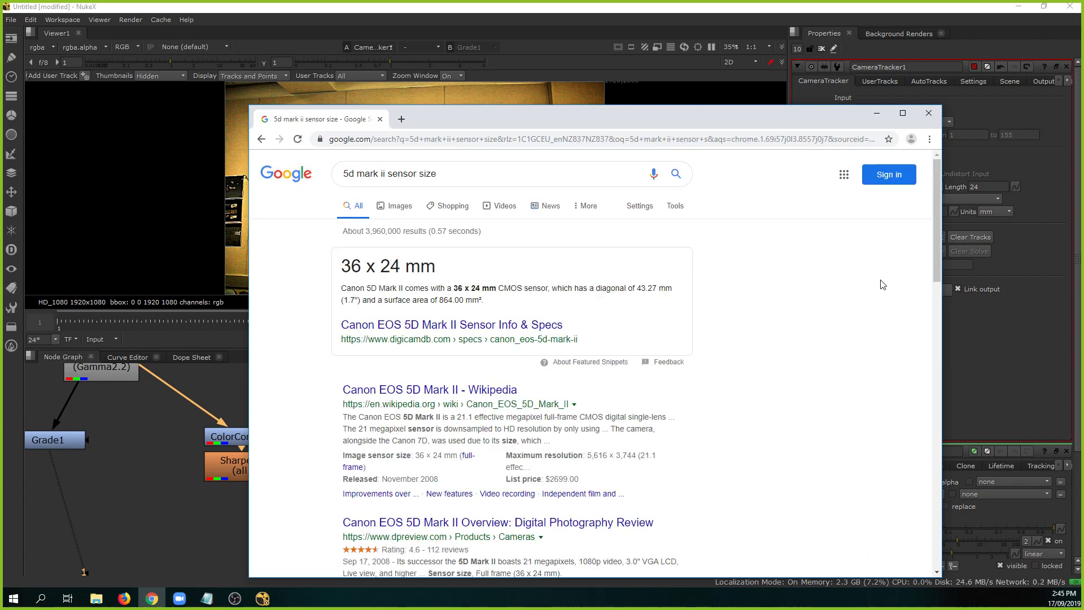
# Return to Nuke and look through the film back presets of CameraTracker1, including the Canon and Black Magic cameras, keeping Custom.
pyautogui.click(989, 337)
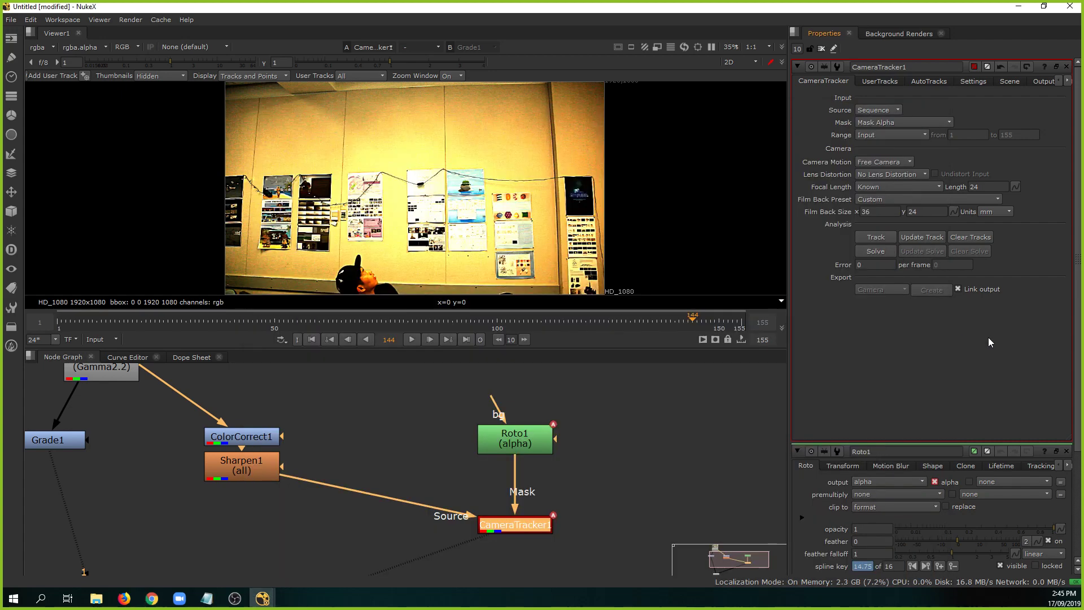
pyautogui.click(920, 201)
pyautogui.moveTo(885, 253)
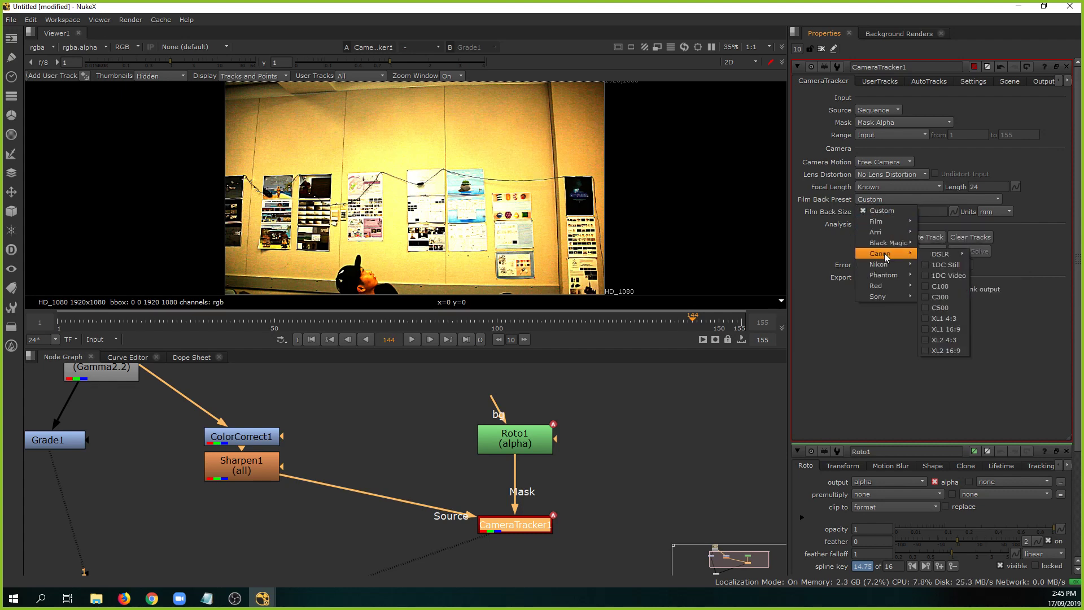
pyautogui.moveTo(893, 231)
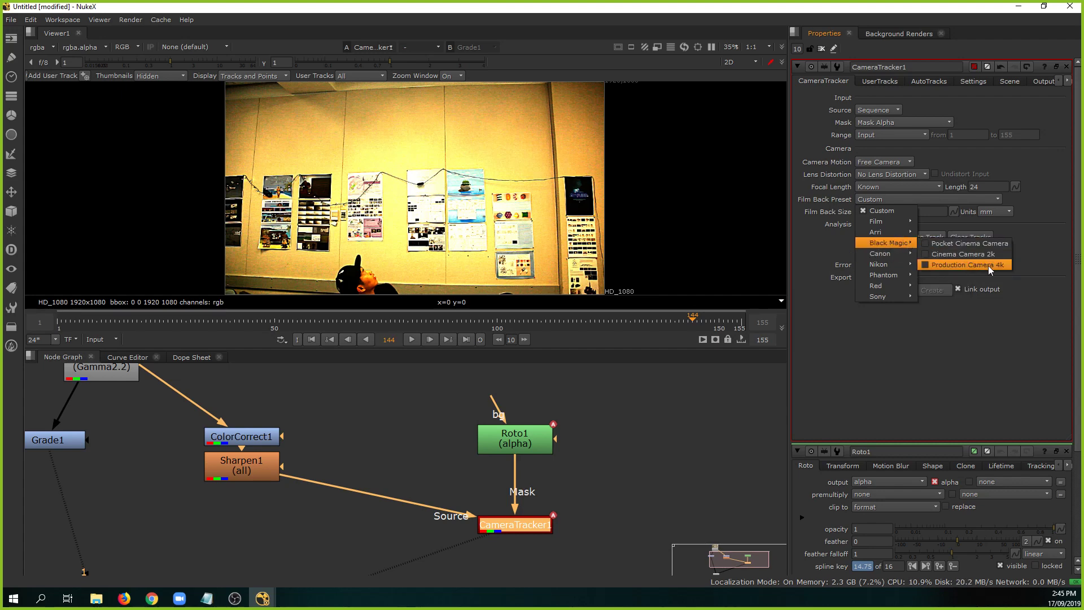
pyautogui.moveTo(881, 255)
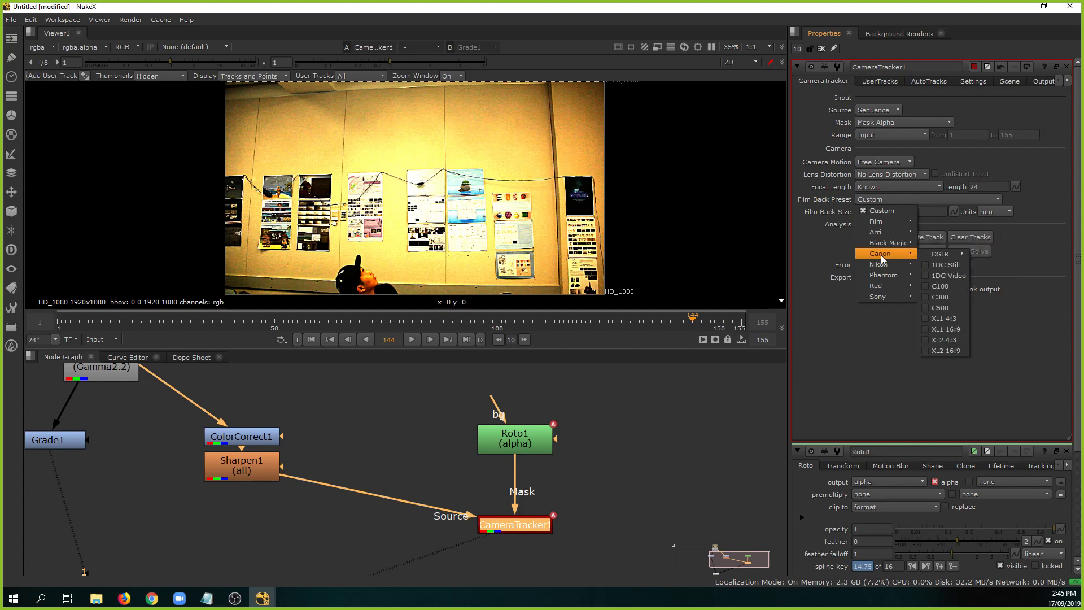
pyautogui.click(872, 328)
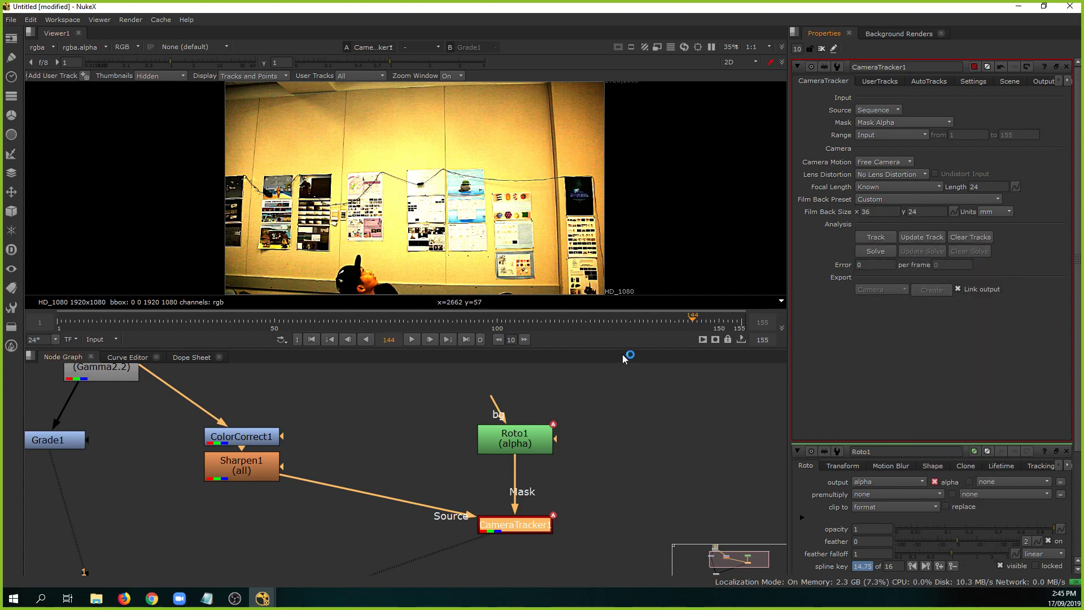
# Track the sequence in CameraTracker1, looking over its auto tracks, user tracks and tracking settings while it processes.
pyautogui.click(874, 239)
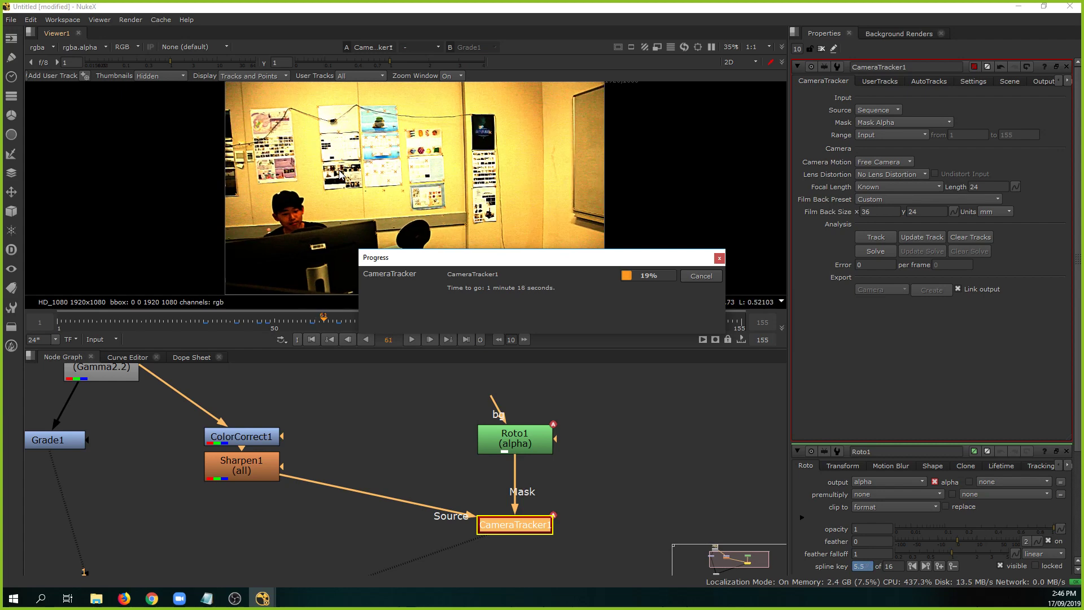
pyautogui.click(929, 81)
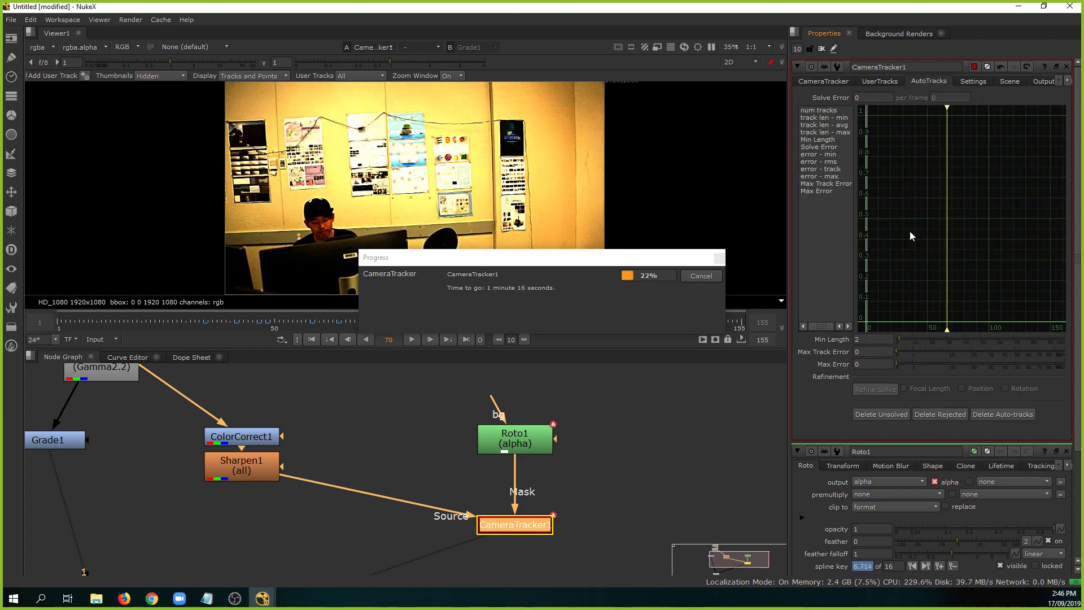
pyautogui.click(877, 83)
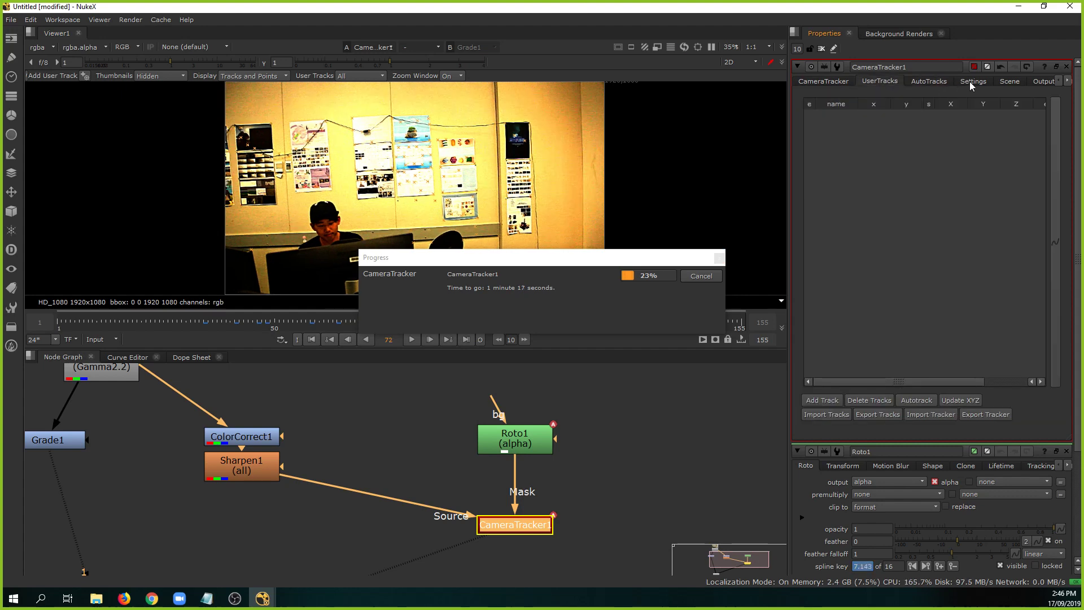
pyautogui.click(970, 81)
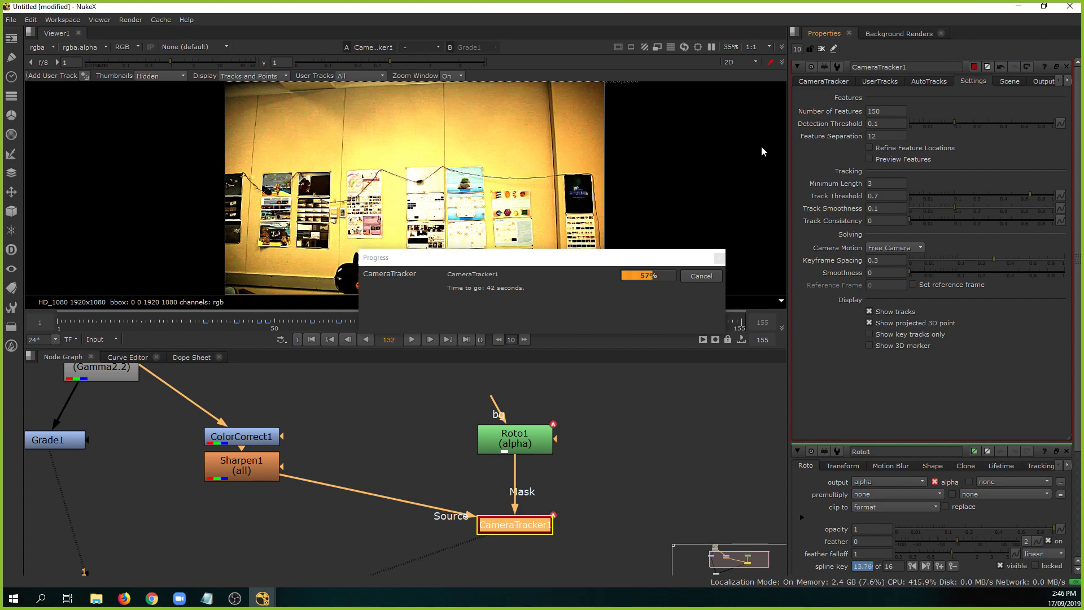
pyautogui.moveTo(607, 259); pyautogui.dragTo(723, 173)
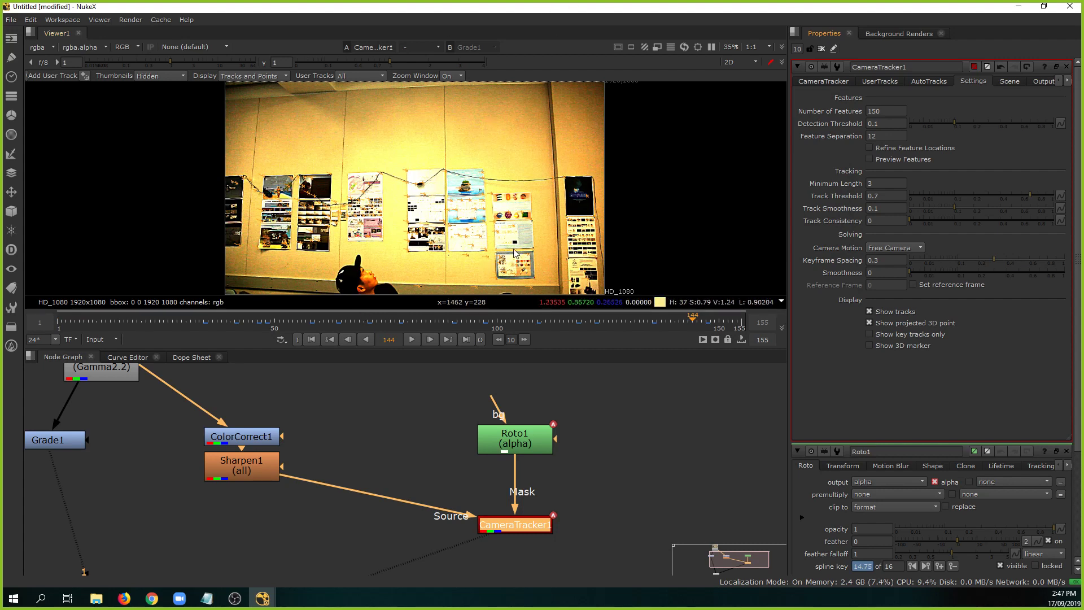
pyautogui.click(827, 81)
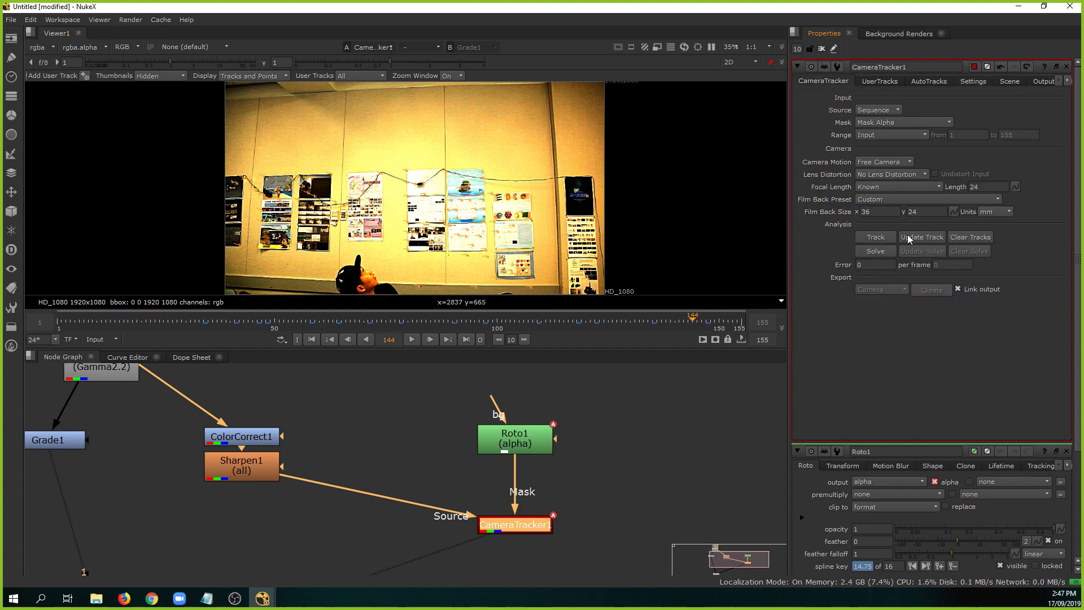
# Scrub through the sequence and inspect the auto tracks up close on the wall, chair and posters.
pyautogui.moveTo(159, 326); pyautogui.dragTo(701, 320)
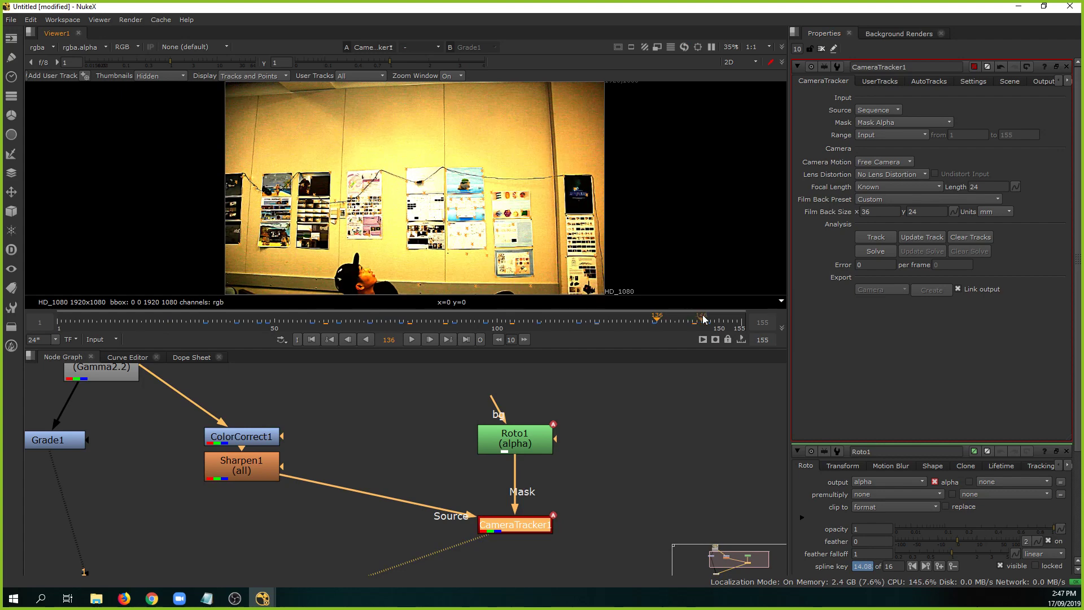
pyautogui.click(145, 321)
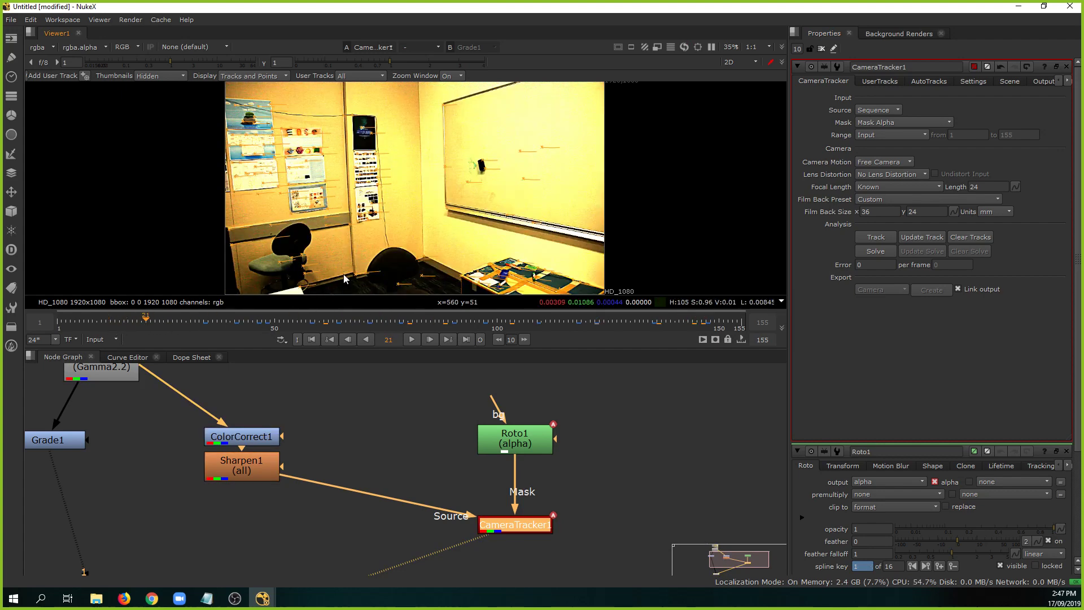
pyautogui.scroll(3, 284, 231)
pyautogui.scroll(8, 292, 232)
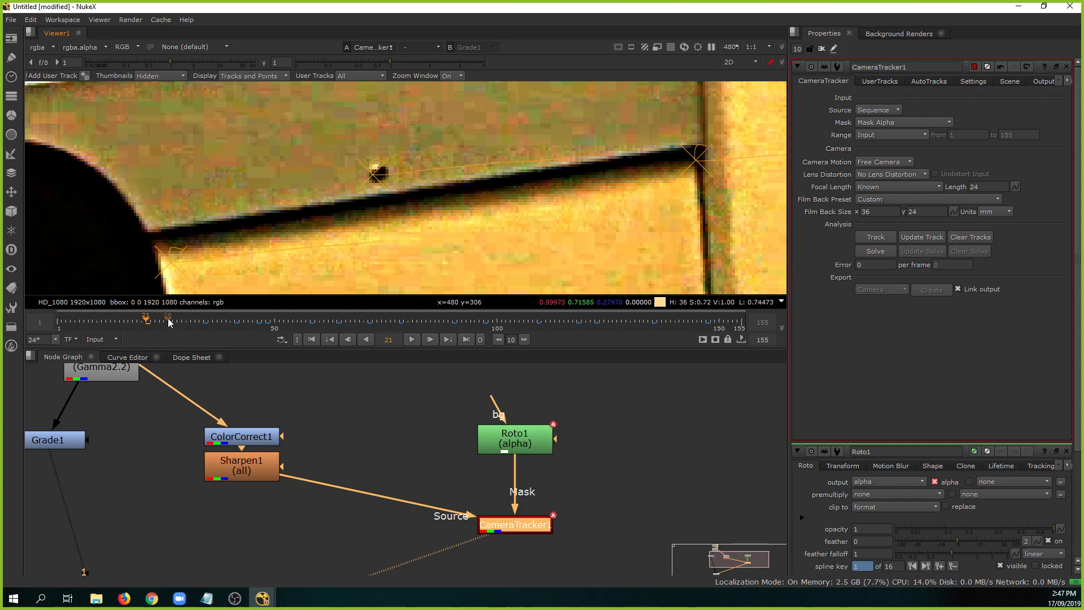
pyautogui.moveTo(168, 321); pyautogui.dragTo(239, 322)
pyautogui.scroll(-3, 351, 237)
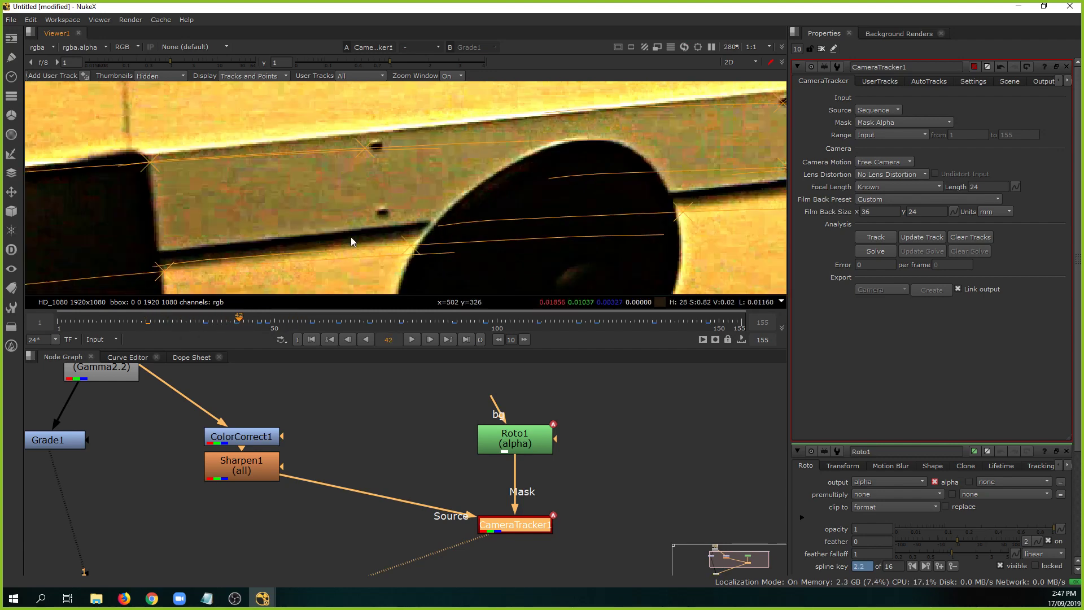
pyautogui.scroll(-2, 351, 242)
pyautogui.scroll(-1, 425, 266)
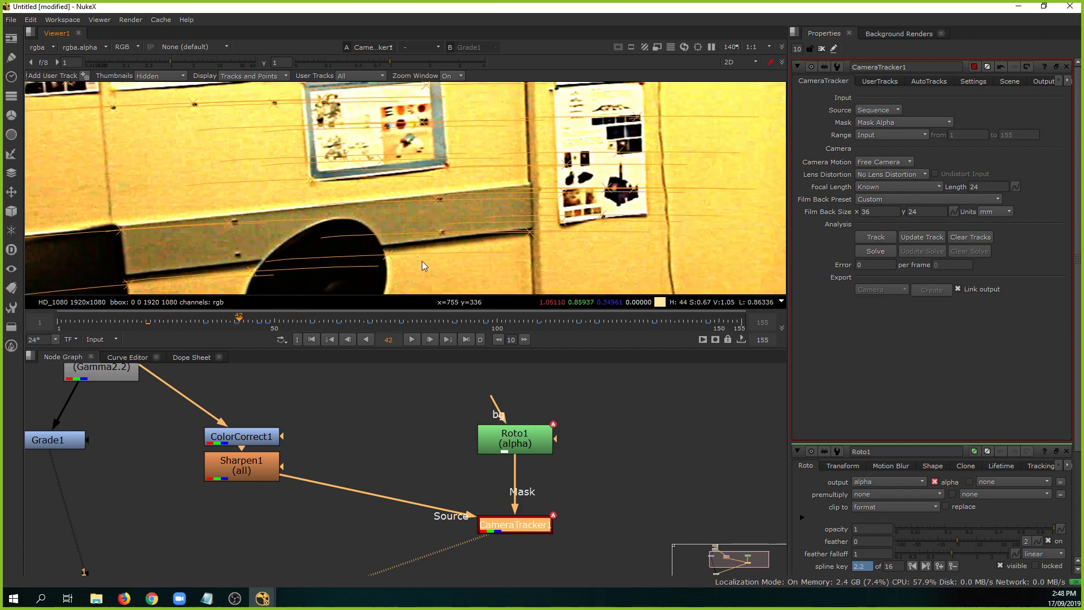
pyautogui.moveTo(221, 323); pyautogui.dragTo(435, 317)
pyautogui.scroll(-5, 493, 238)
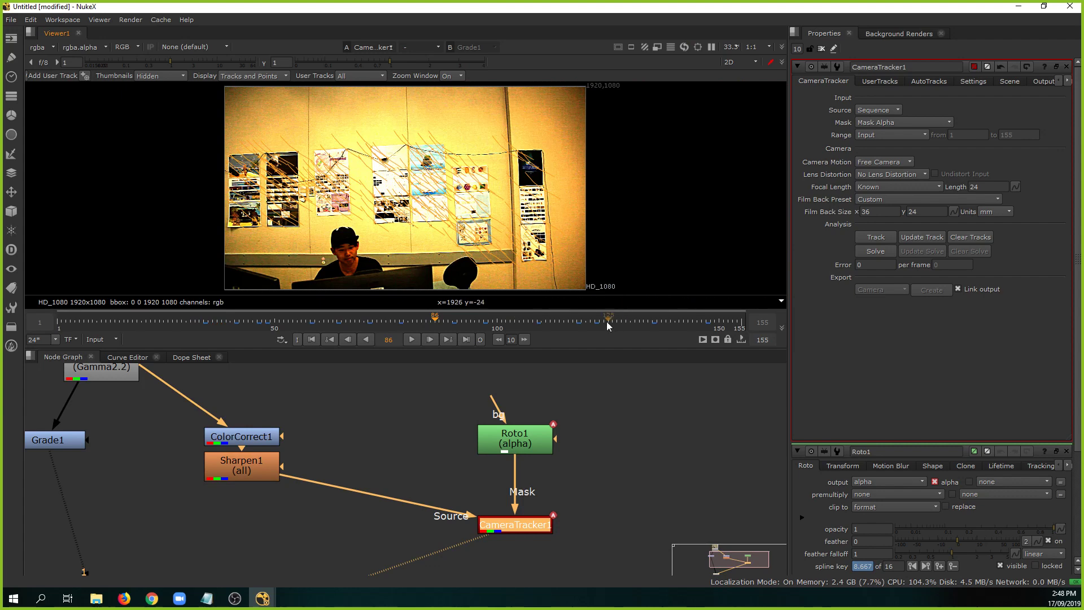
# Solve the camera in CameraTracker1 and scrub back to frame 56 to check the solved tracks.
pyautogui.click(876, 251)
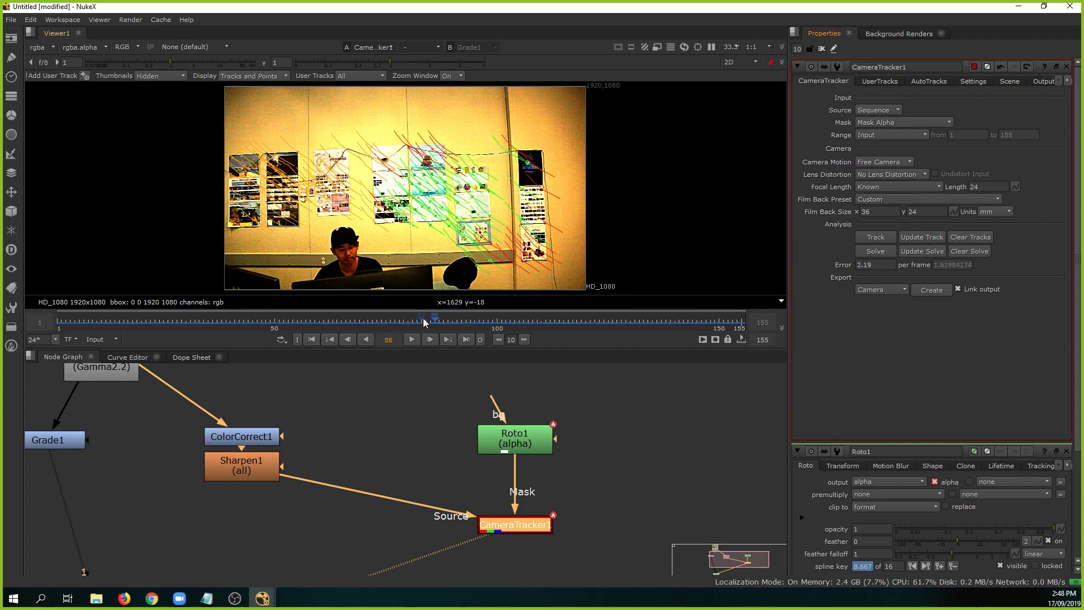
pyautogui.moveTo(425, 321); pyautogui.dragTo(303, 320)
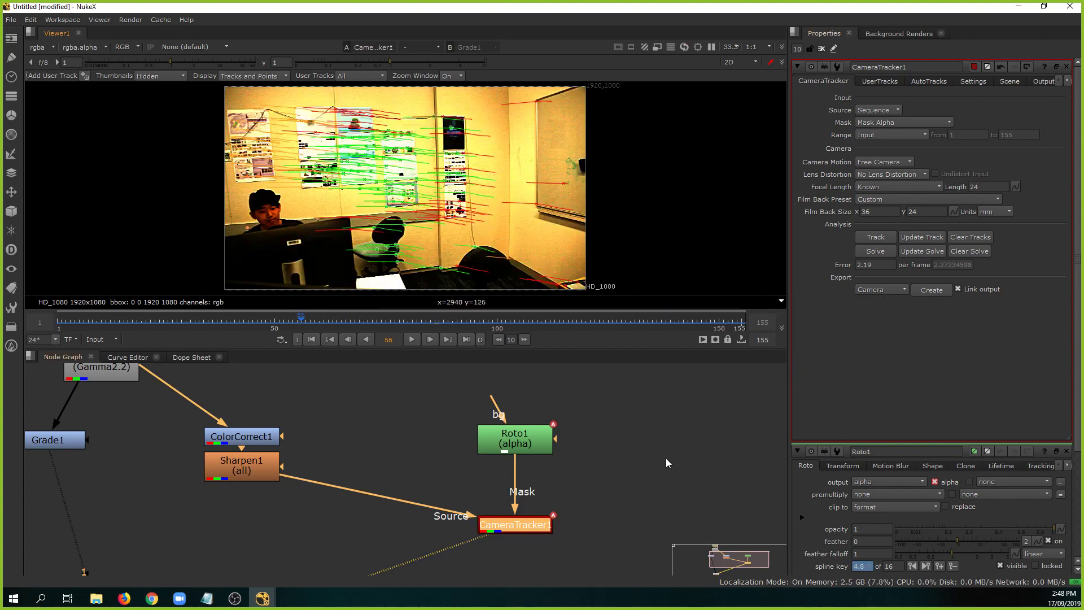
pyautogui.moveTo(667, 459); pyautogui.dragTo(660, 451, button='middle')
# Start saving the script and set the save location to the Nuke Project folder on the Desktop.
pyautogui.press('ctrl')
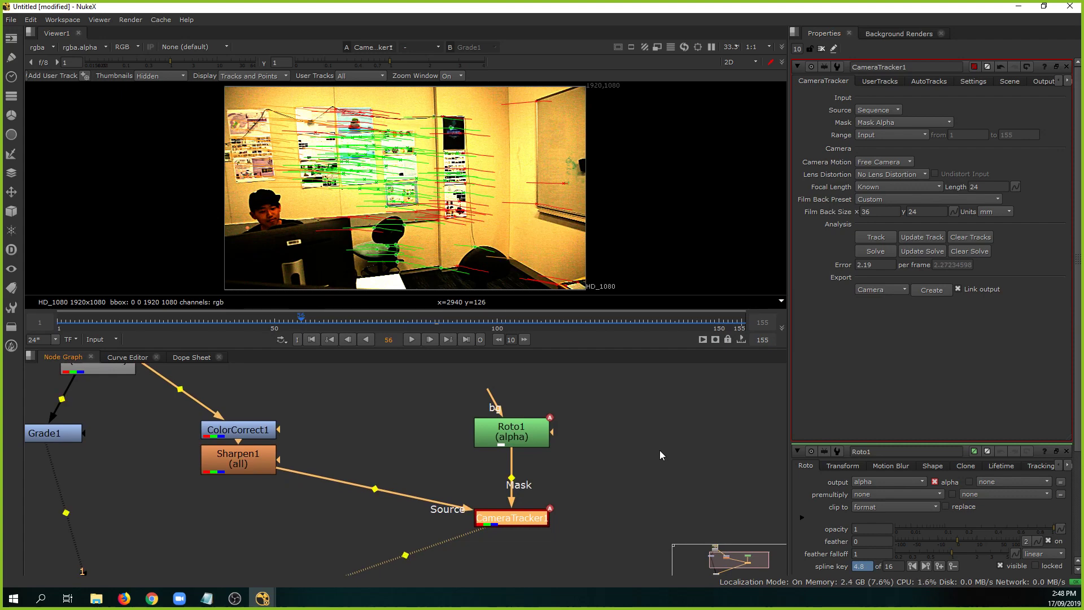
pyautogui.hotkey('ctrl', 's')
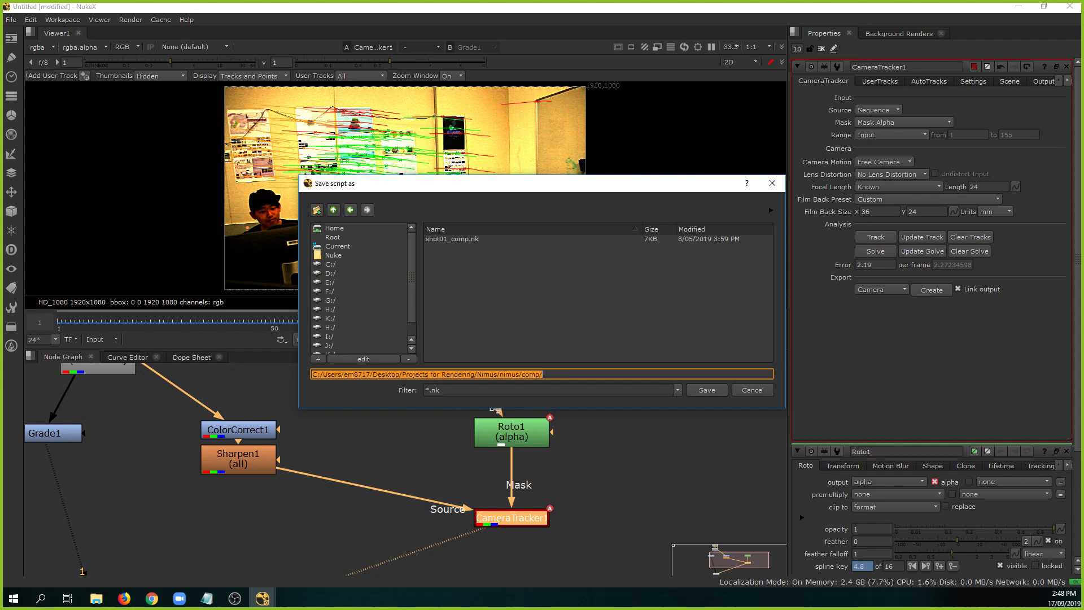
pyautogui.hotkey('alt', 'Tab')
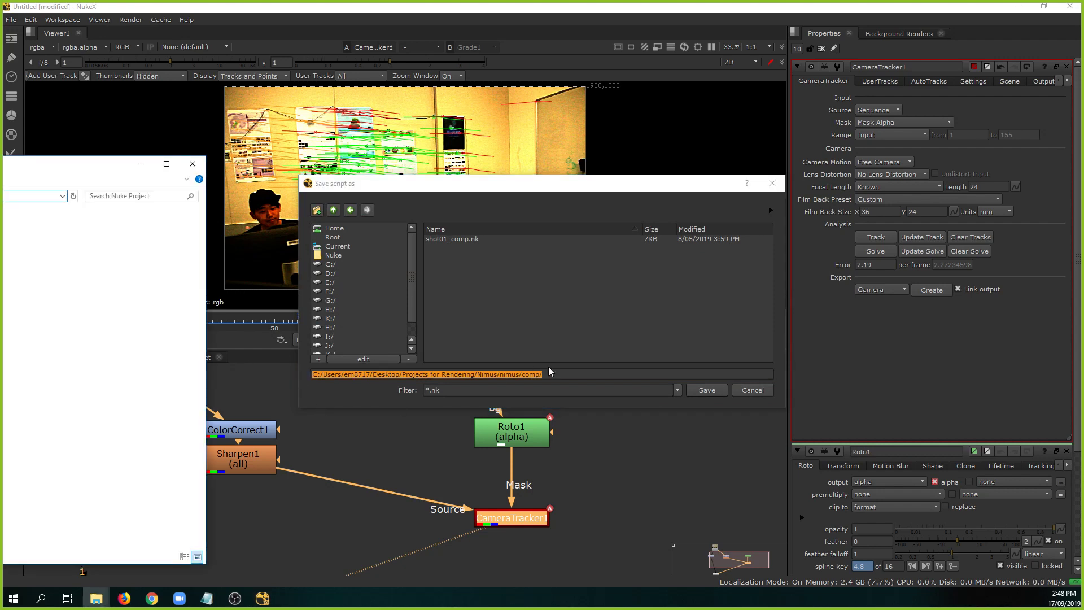
pyautogui.hotkey('alt', 'Tab')
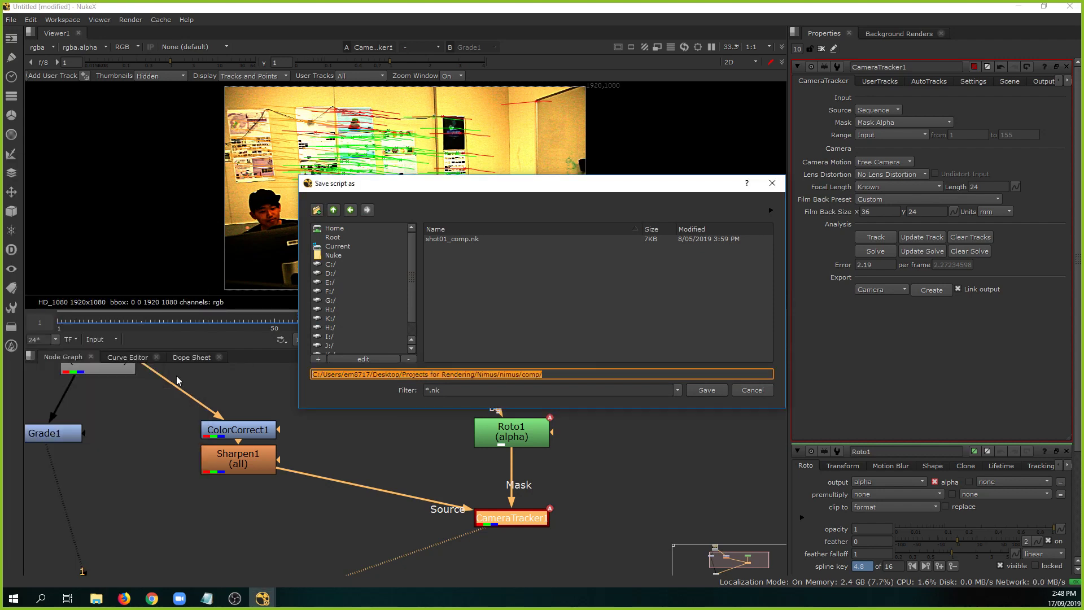
pyautogui.write('C:\\Users\\em8717\\Desktop\\Nuke Project')
pyautogui.doubleClick(470, 240)
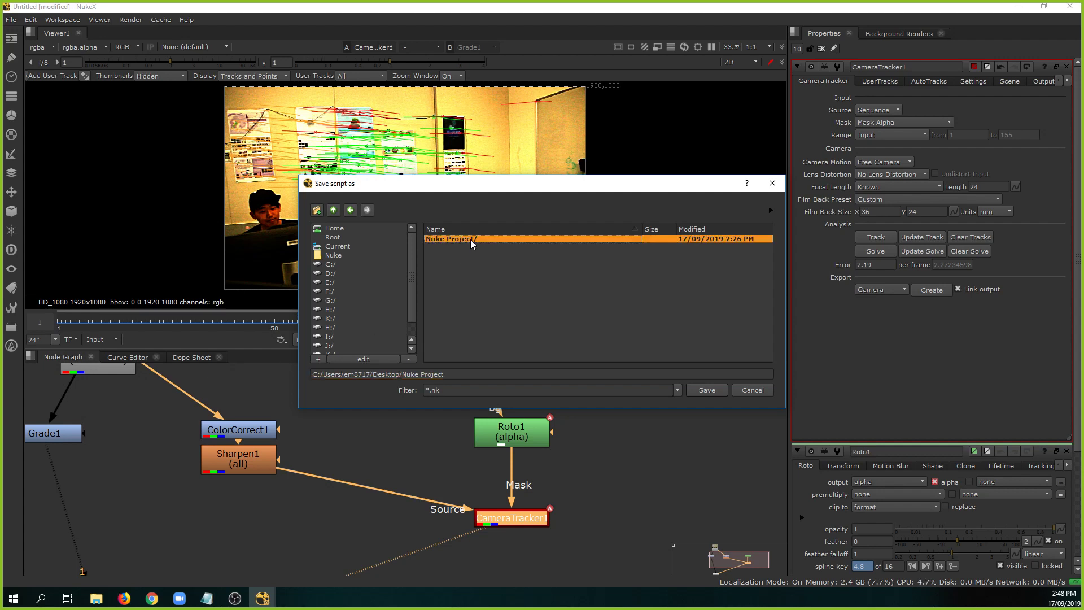
pyautogui.click(499, 373)
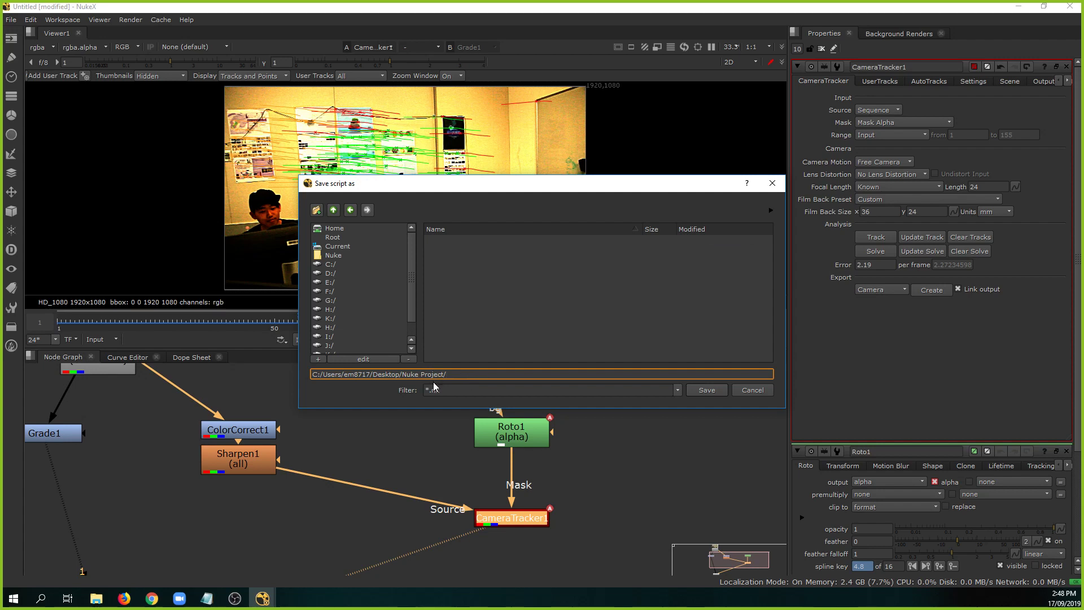
# Try to save the script using sample_nuke_project_v1.nk as the file filter.
pyautogui.moveTo(428, 389); pyautogui.dragTo(418, 393)
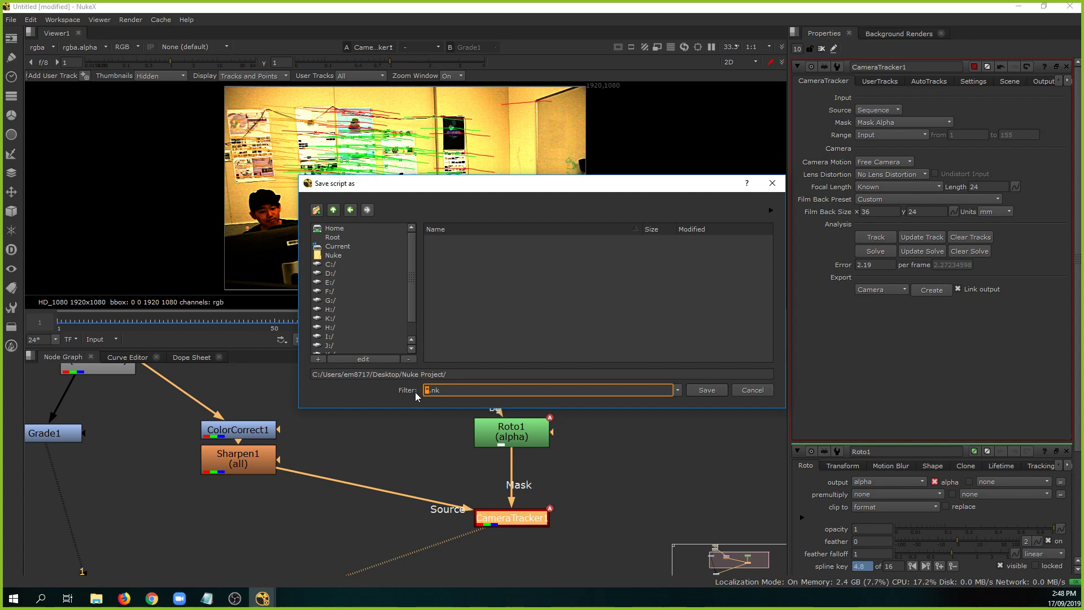
pyautogui.write('sample')
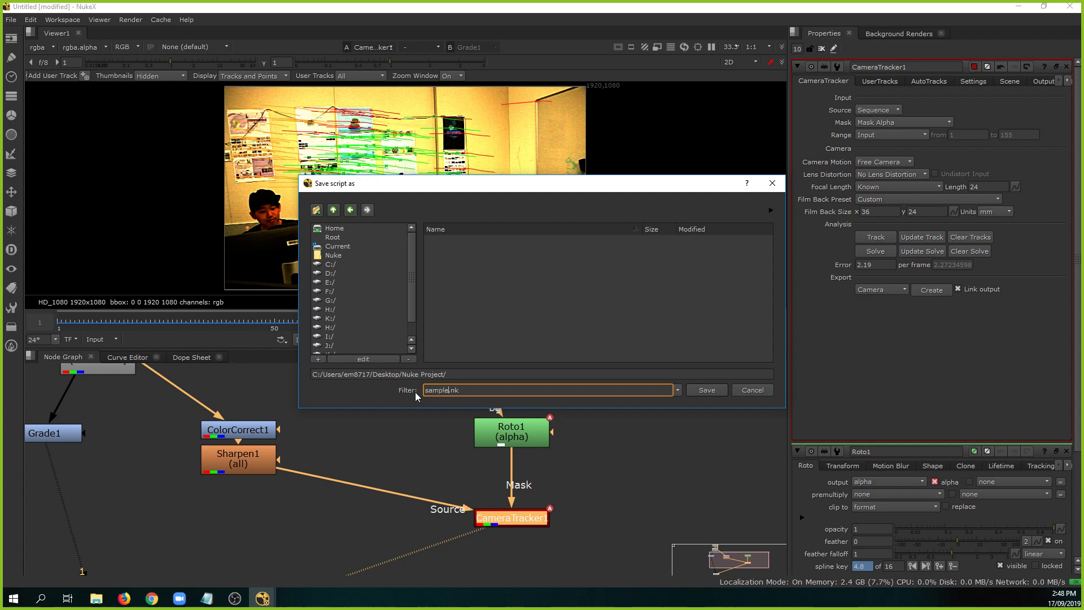
pyautogui.write('_nuke_project_v1')
pyautogui.press('Return')
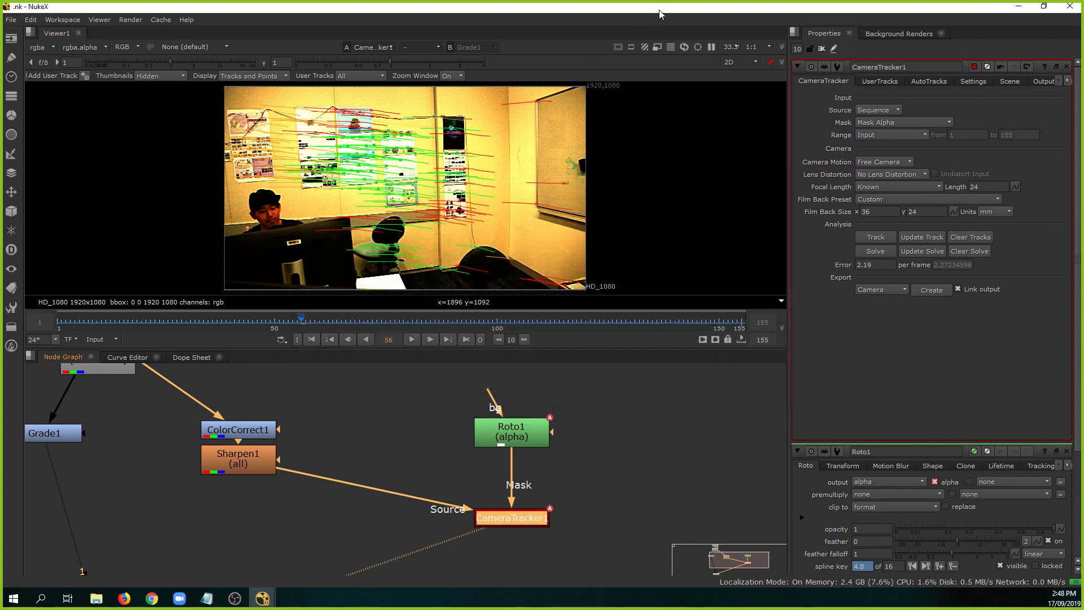
# Try to save a new comp version of the unnamed .nk script.
pyautogui.click(11, 20)
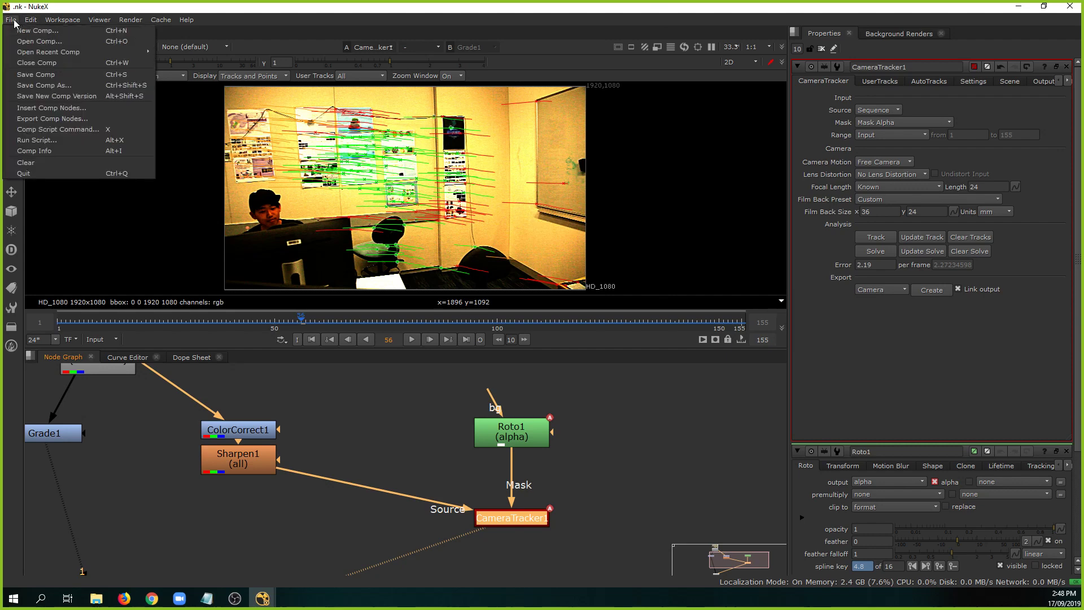
pyautogui.click(50, 96)
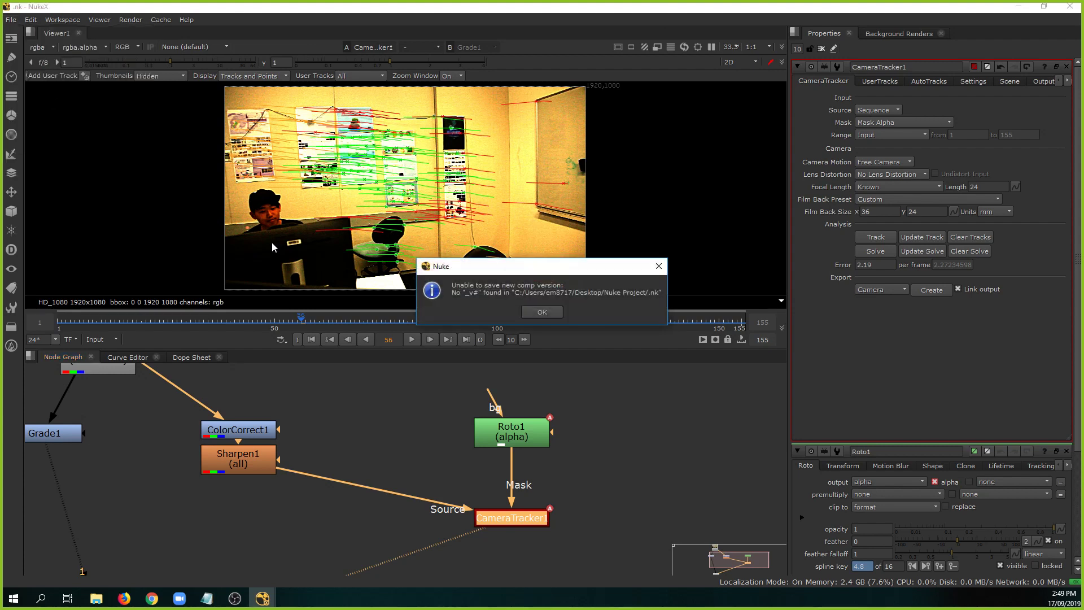
pyautogui.click(547, 312)
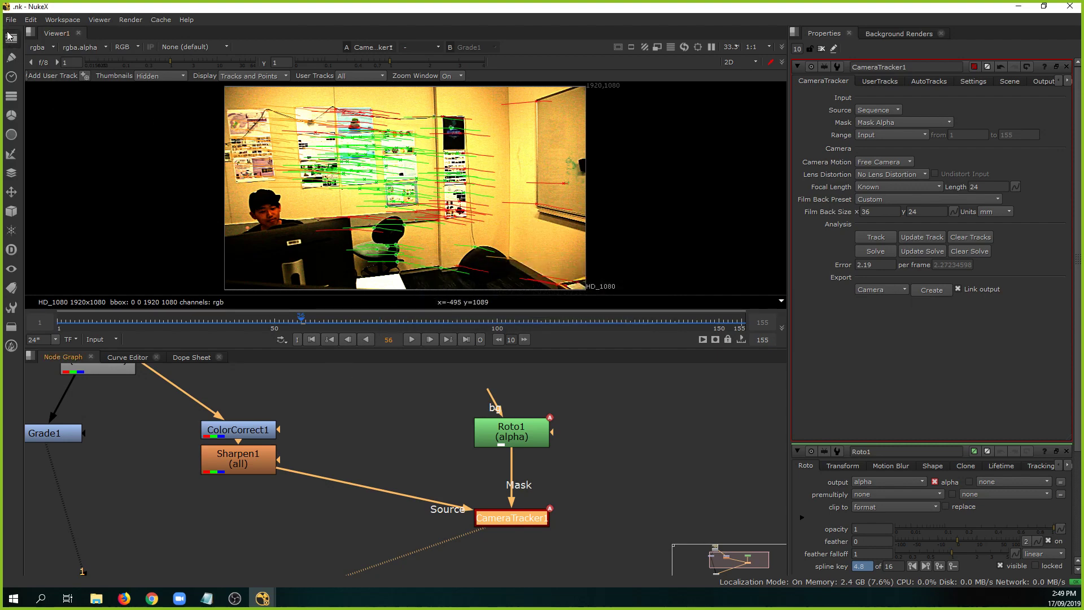
# Save the script as sample_project in the Nuke Project folder.
pyautogui.press('ctrl')
pyautogui.hotkey('ctrl', 's')
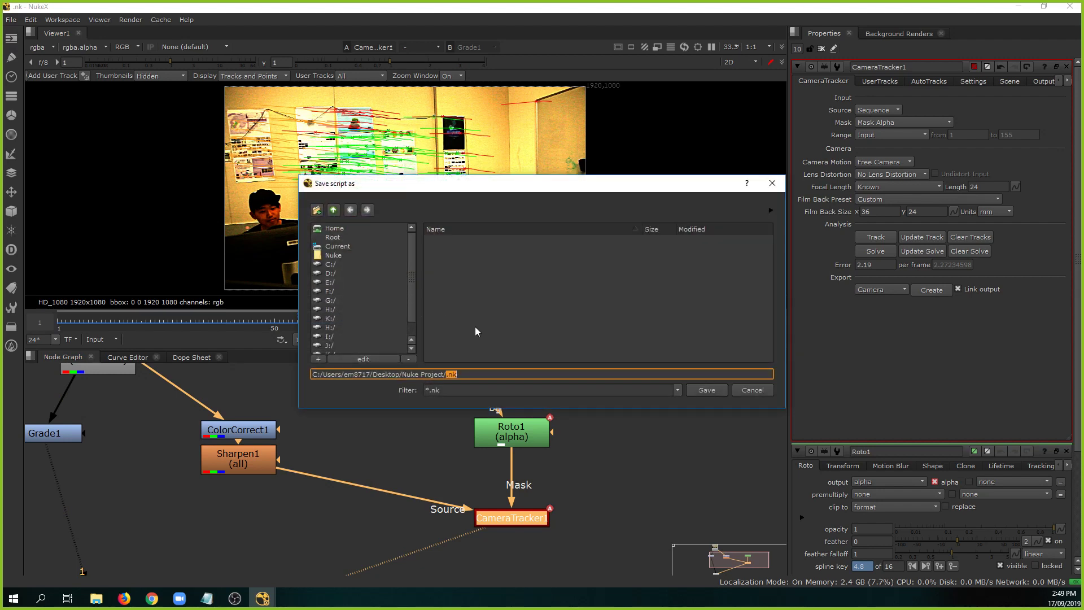
pyautogui.write('sample_project')
pyautogui.press('Return')
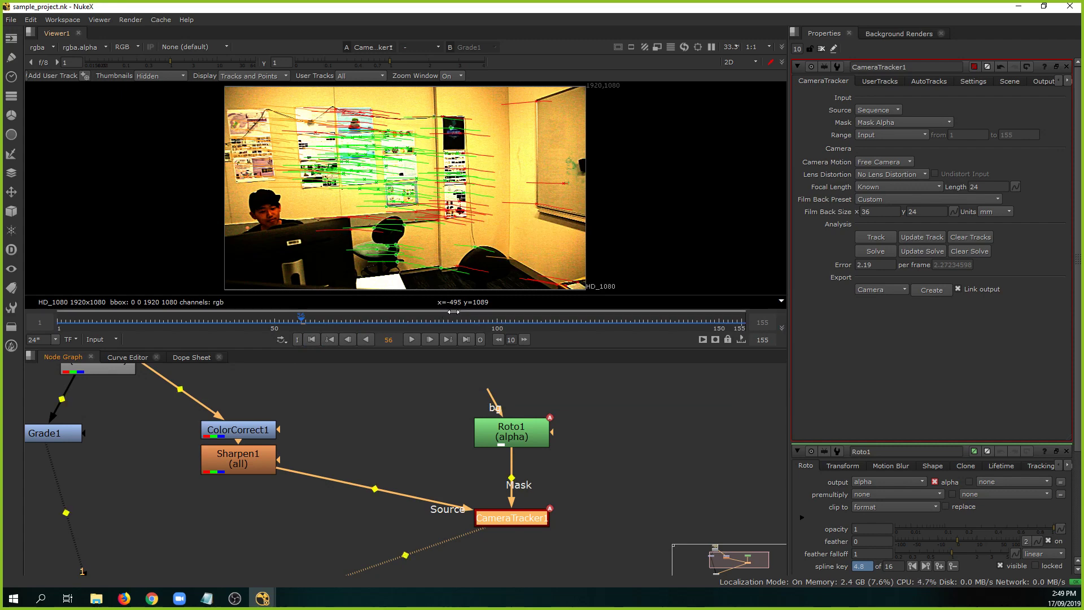
# Try to save a new comp version of sample_project.nk.
pyautogui.hotkey('ctrl', 'shift', 's')
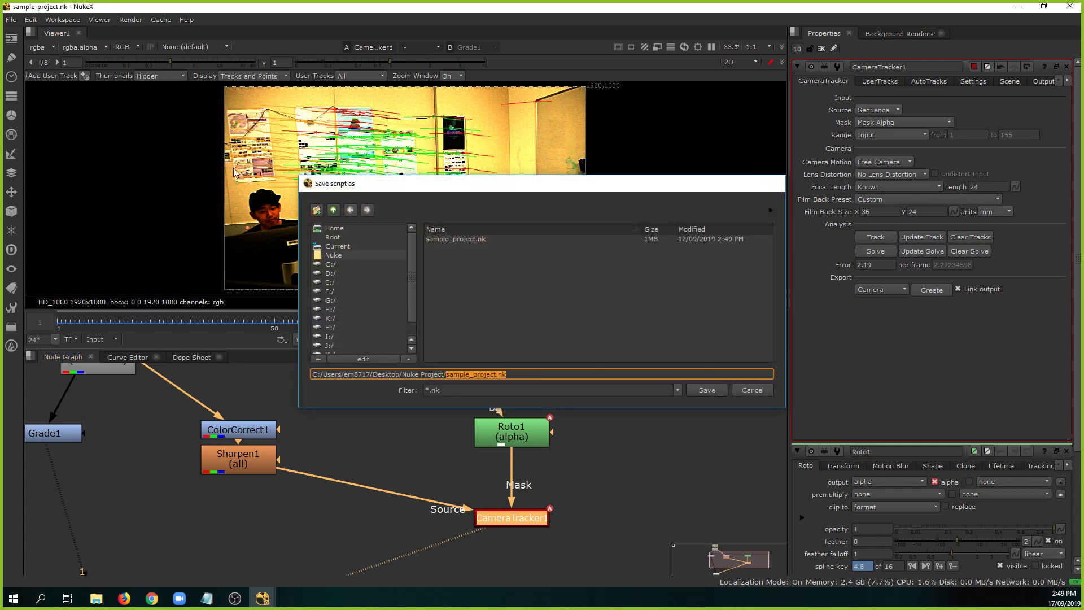
pyautogui.press('Escape')
pyautogui.click(12, 21)
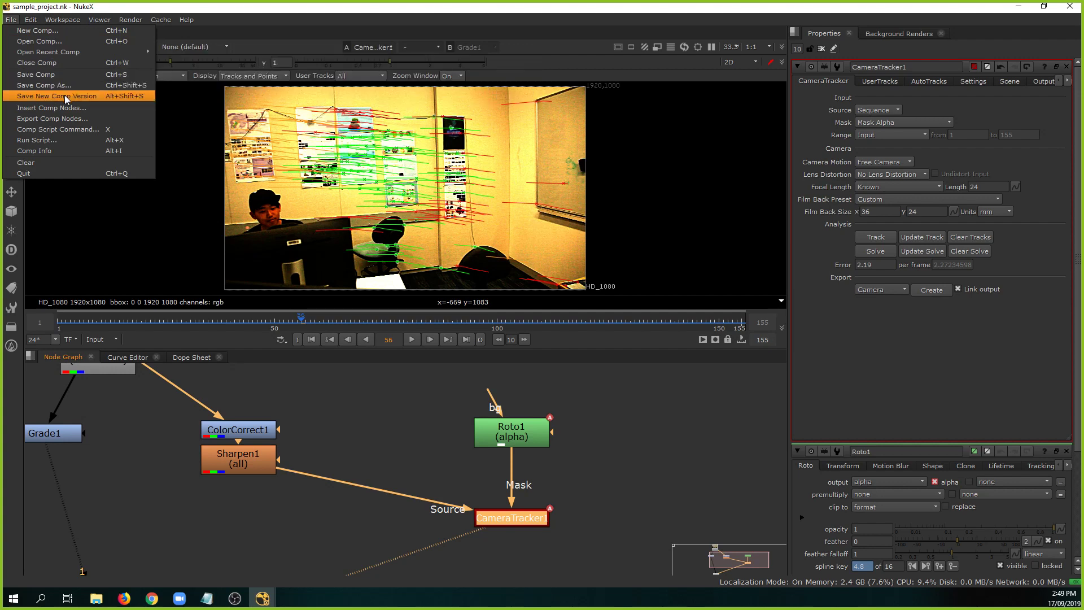
pyautogui.click(370, 435)
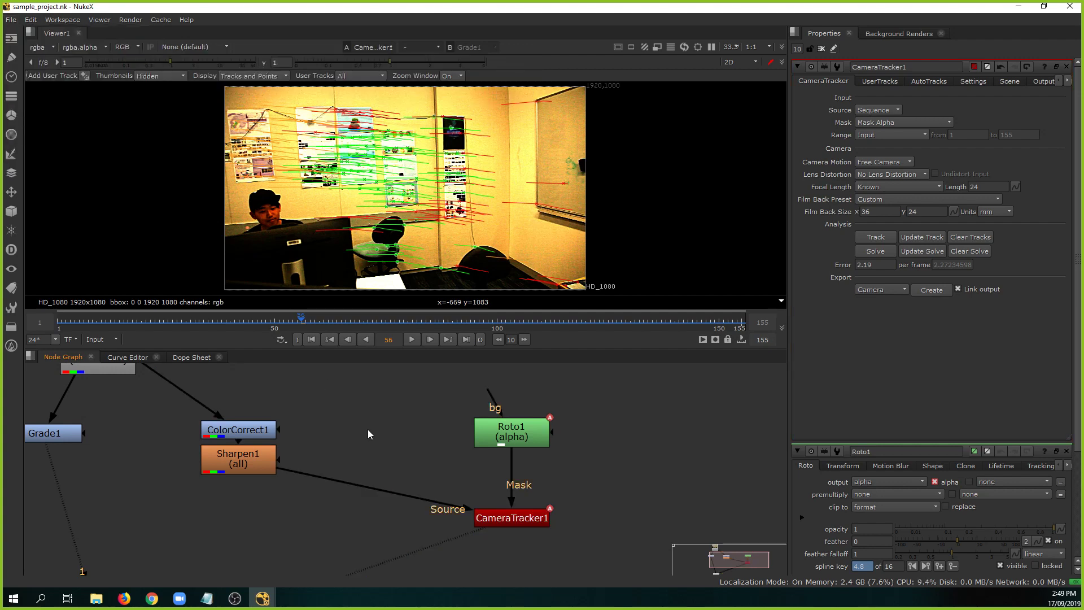
pyautogui.hotkey('alt', 'shift', 's')
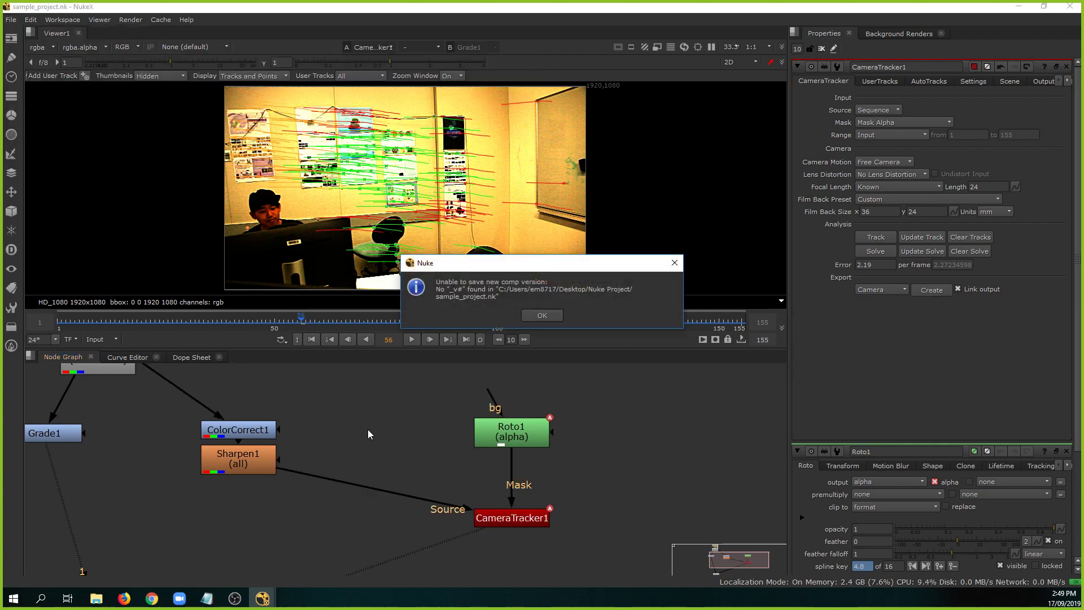
pyautogui.click(542, 315)
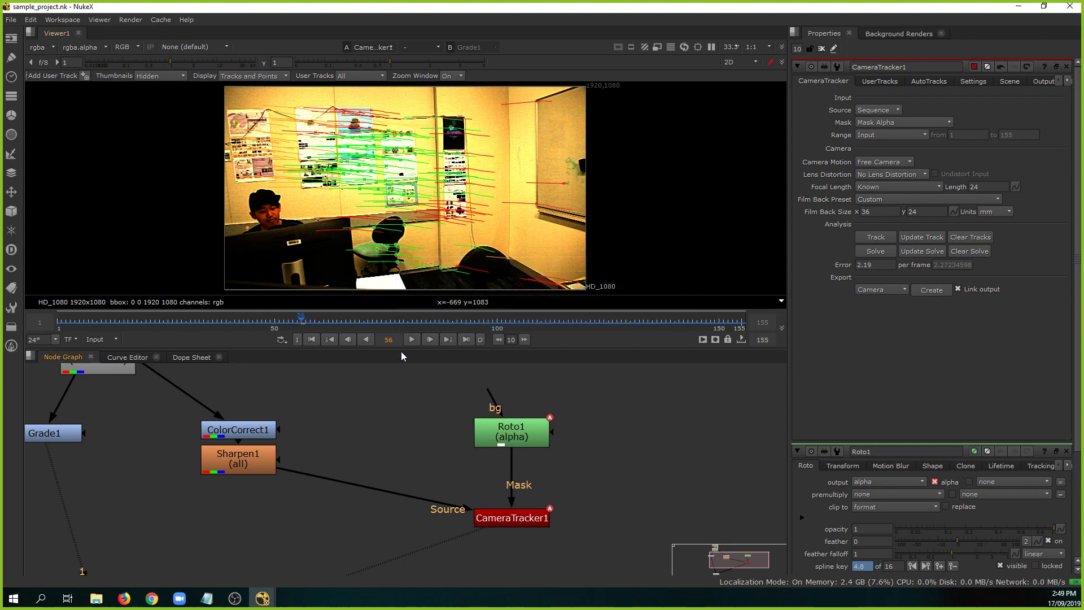
# Save the script under the versioned name sample_project_v1.nk in the same folder.
pyautogui.hotkey('ctrl', 'shift', 's')
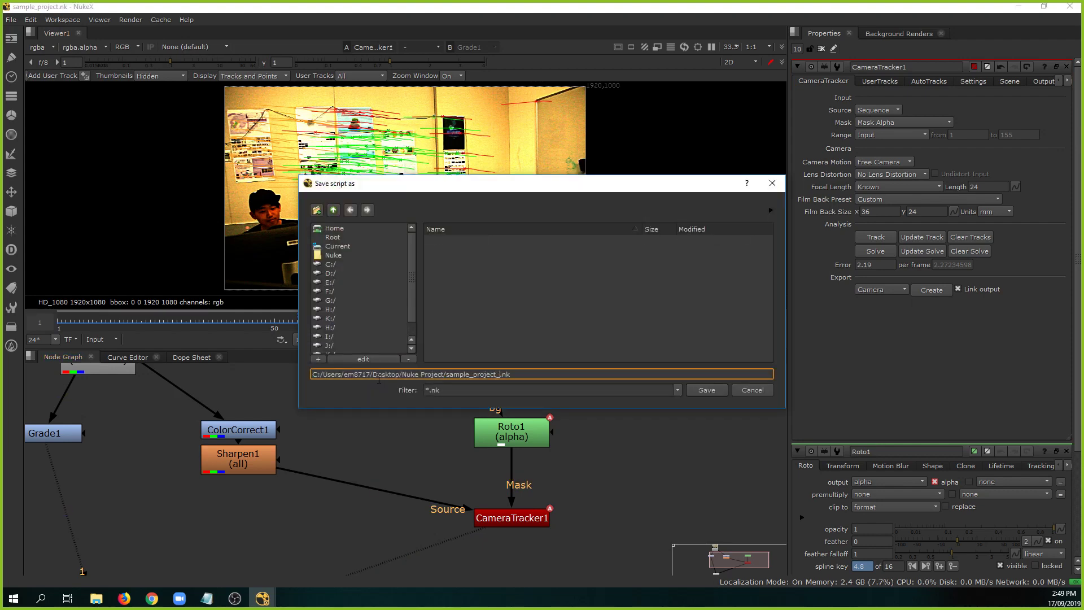
pyautogui.write('_v1')
pyautogui.press('Return')
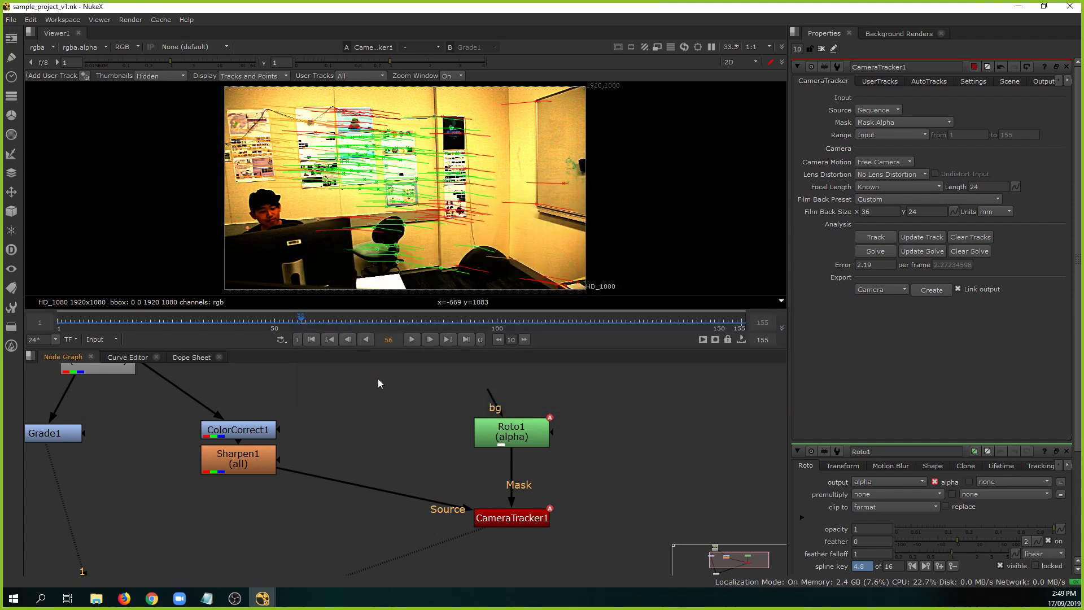
# Save two successive new comp versions of the script, up to v3.
pyautogui.hotkey('alt', 'shift', 's')
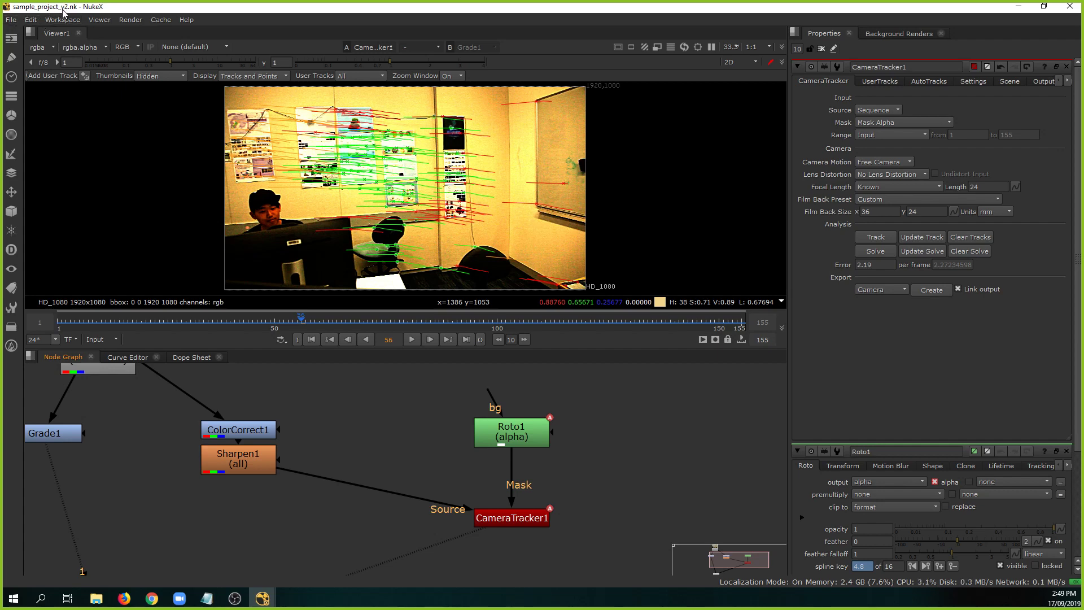
pyautogui.hotkey('alt', 'shift', 's')
pyautogui.press('ctrl')
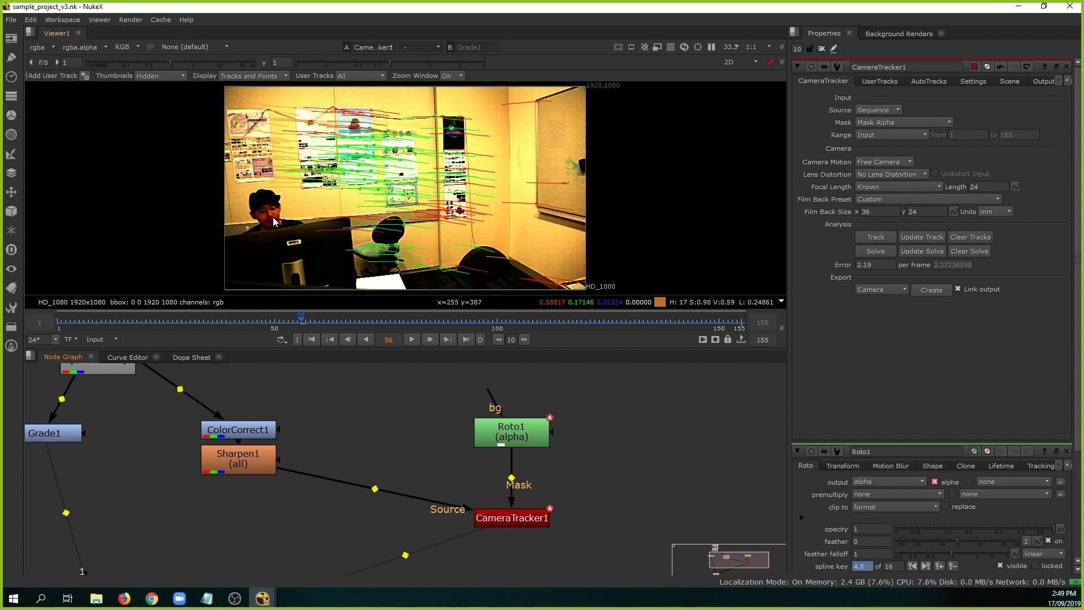
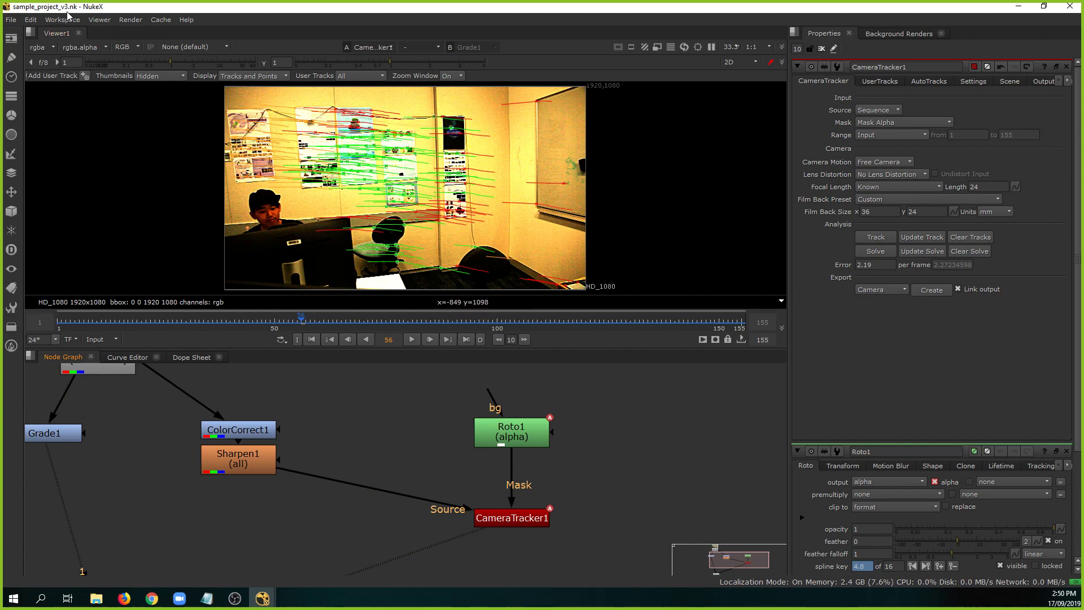
# Enlarge the Viewer pane by lowering its boundary with the Node Graph.
pyautogui.click(12, 21)
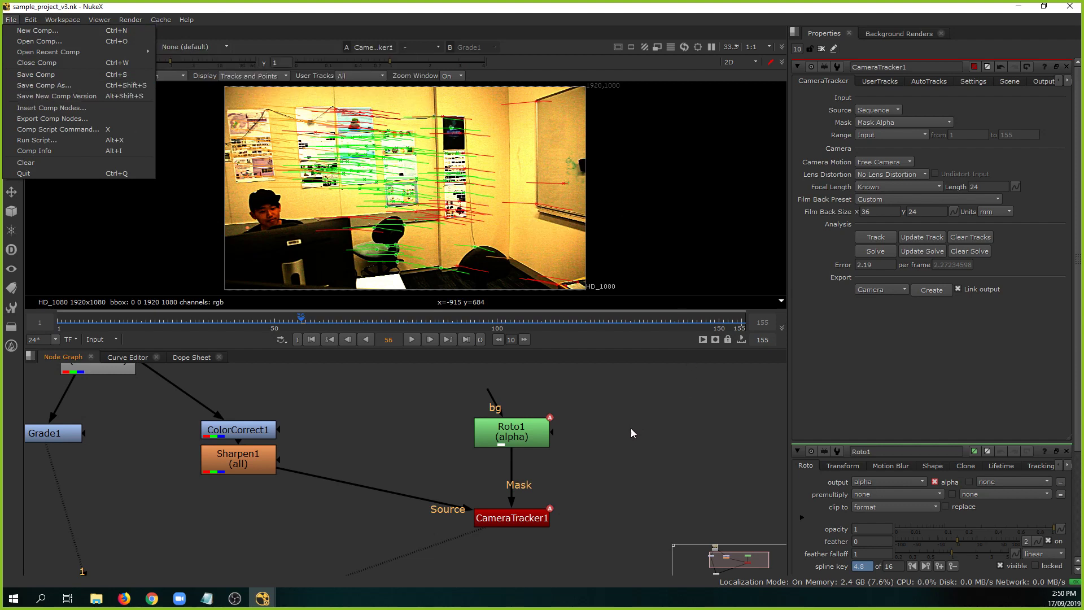
pyautogui.moveTo(632, 433); pyautogui.dragTo(611, 398, button='middle')
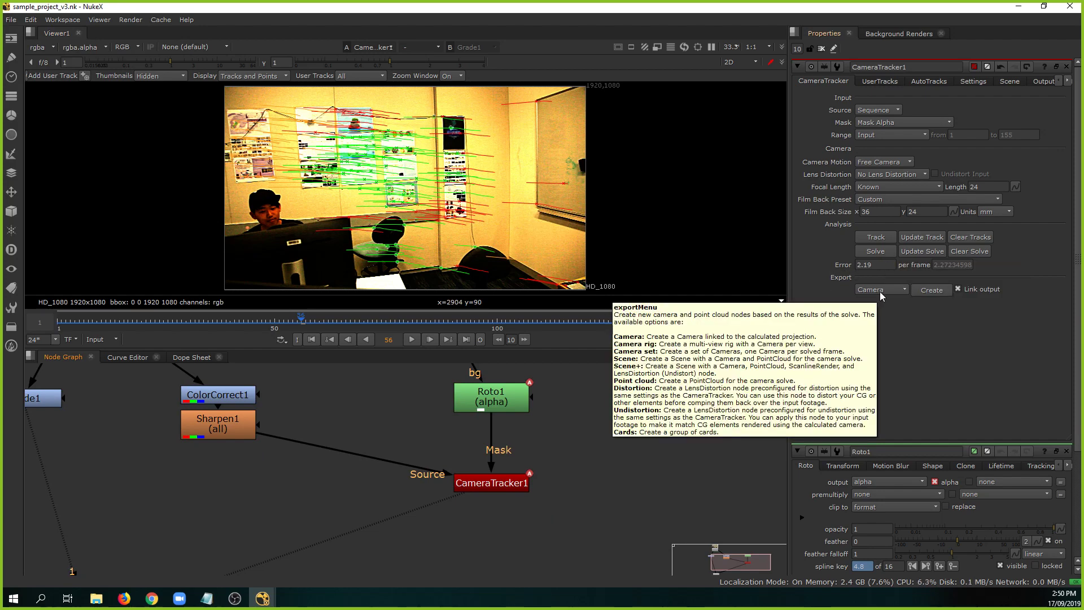
pyautogui.moveTo(454, 349); pyautogui.dragTo(453, 373)
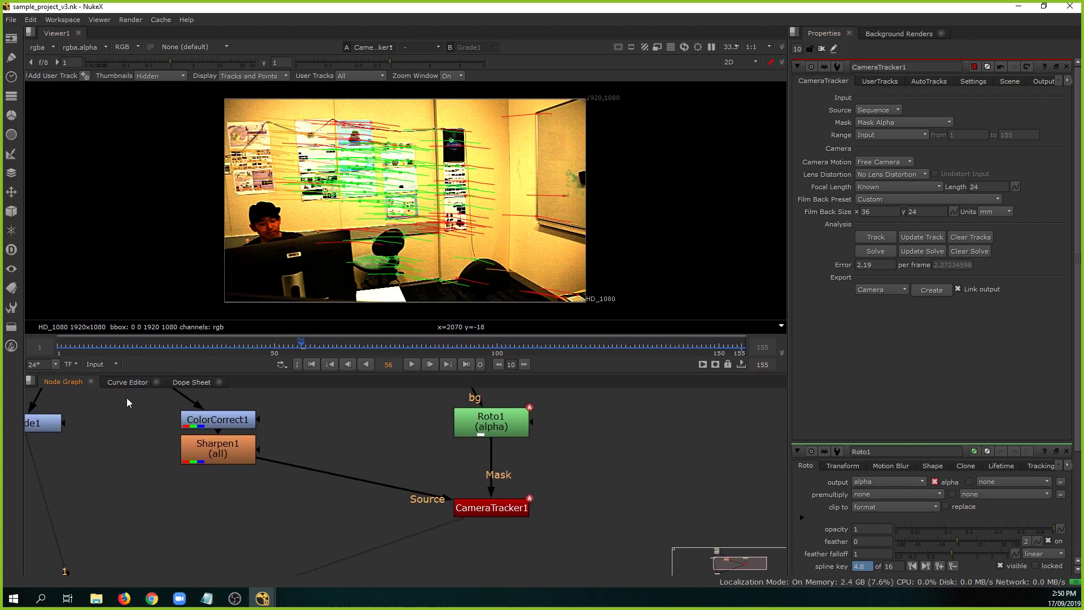
# Examine the keyframes of CameraTracker1 and Roto1 in the Dope Sheet, then include the Read1 clip by opening its properties.
pyautogui.click(193, 382)
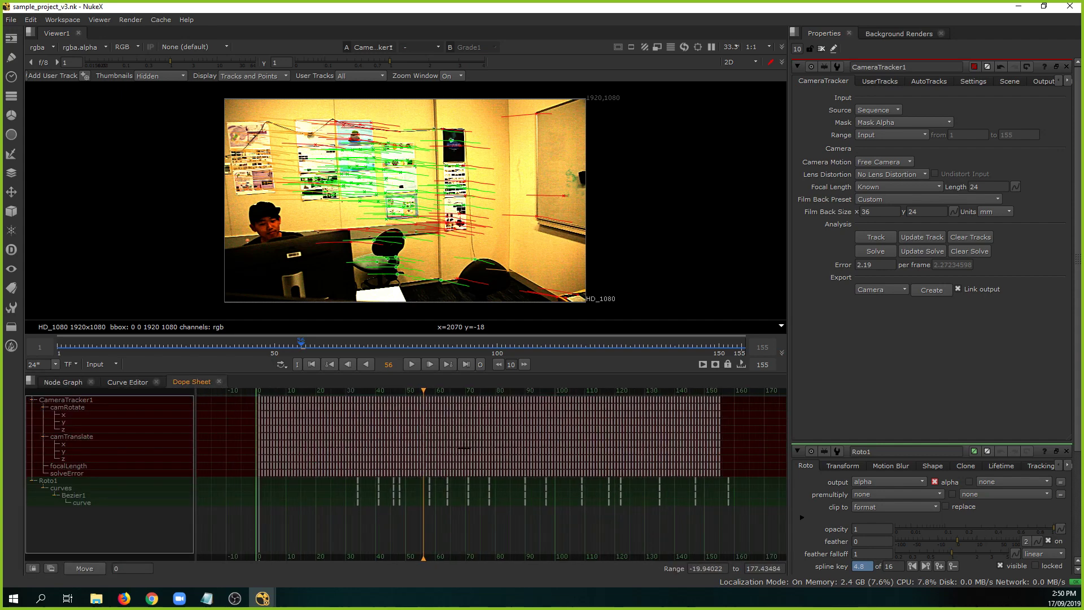
pyautogui.scroll(-3, 464, 448)
pyautogui.scroll(3, 467, 445)
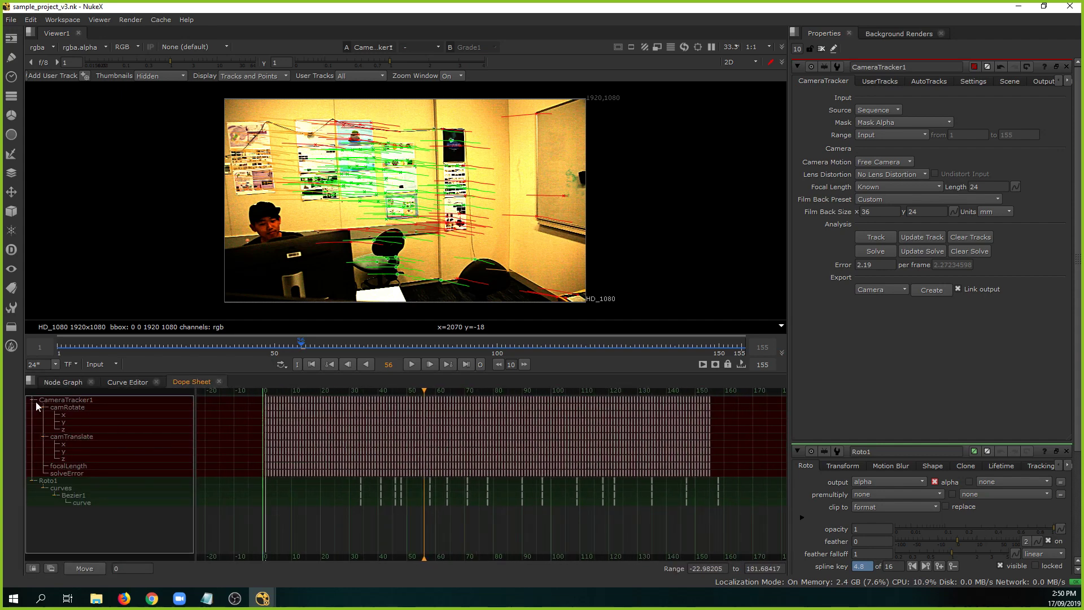
pyautogui.click(57, 382)
pyautogui.moveTo(126, 420); pyautogui.dragTo(186, 524, button='middle')
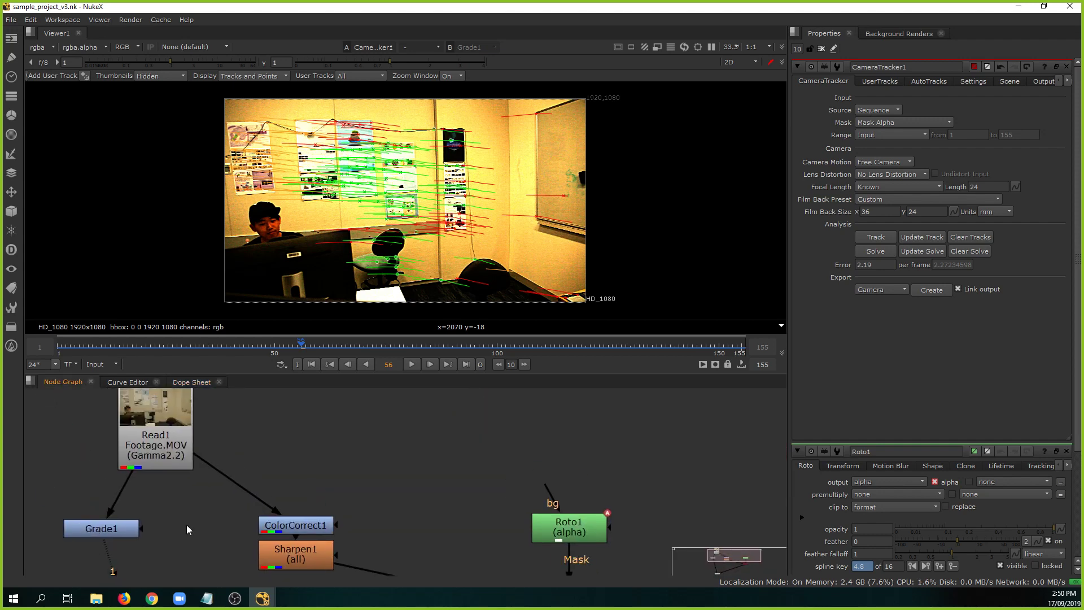
pyautogui.doubleClick(172, 454)
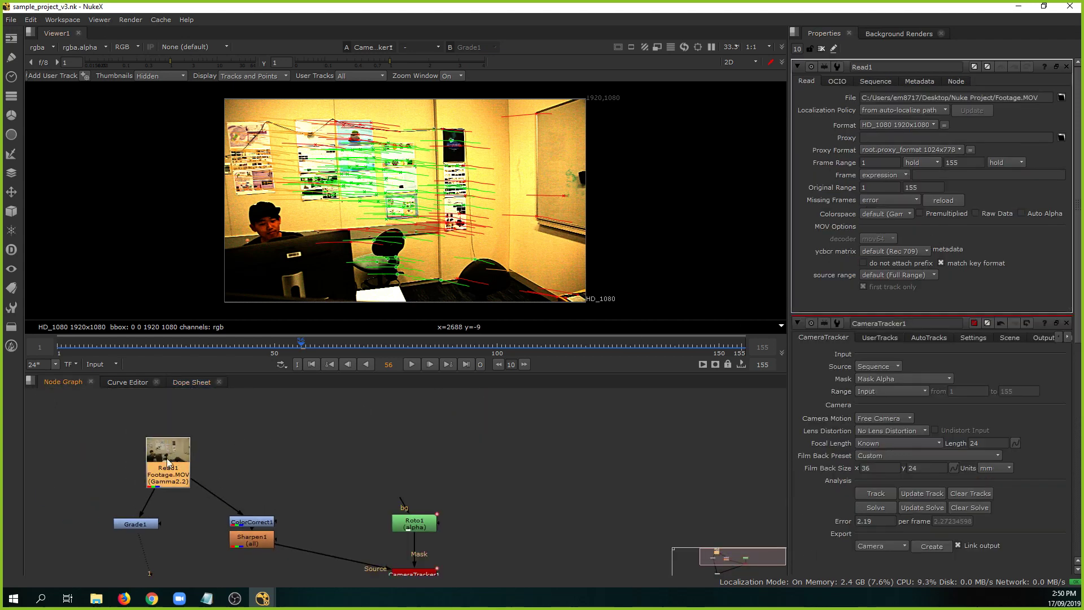
pyautogui.click(193, 381)
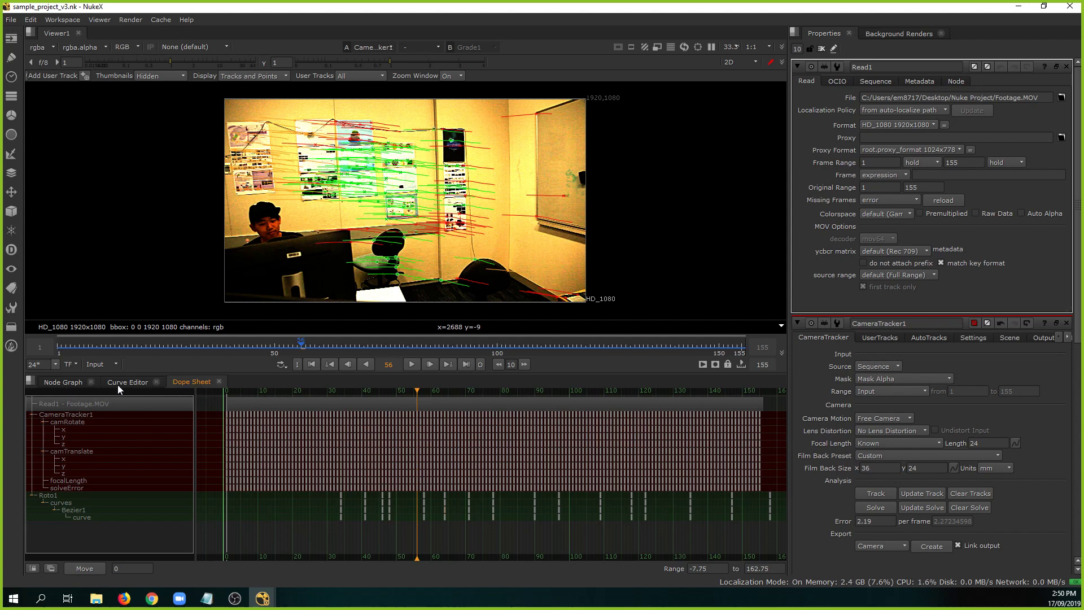
# Open the Roto1 node's properties and close all the other open node properties.
pyautogui.click(64, 386)
pyautogui.moveTo(424, 509); pyautogui.dragTo(353, 441, button='middle')
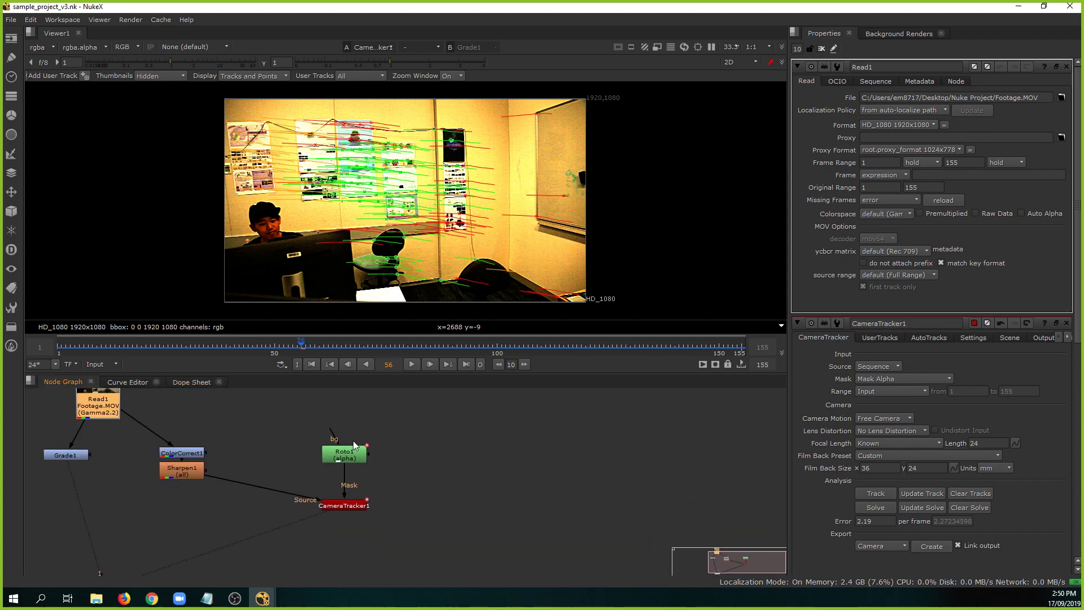
pyautogui.doubleClick(350, 457)
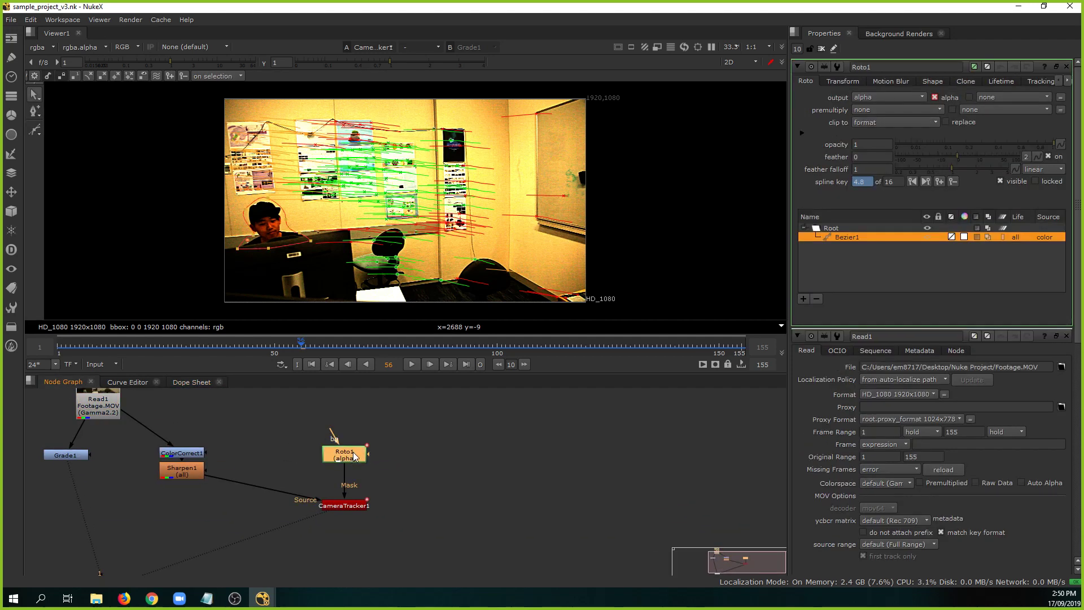
pyautogui.keyDown('ctrl'); pyautogui.click(1066, 67); pyautogui.keyUp('ctrl')
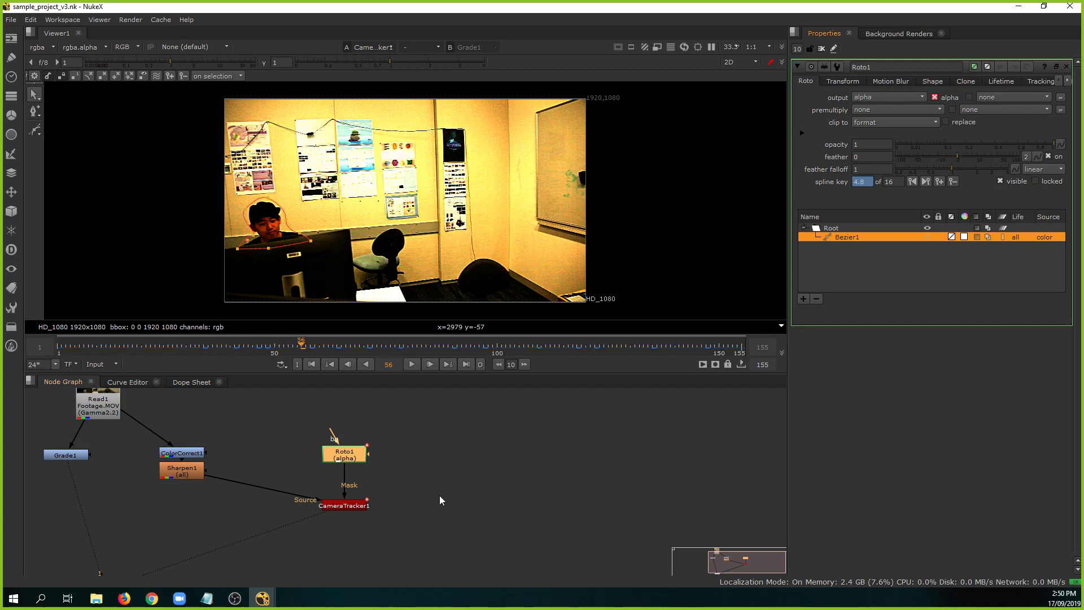
# Inspect the Curve Editor and Dope Sheet for the animation of Roto1's Bezier1 shape.
pyautogui.moveTo(455, 460); pyautogui.dragTo(496, 489, button='middle')
pyautogui.click(120, 381)
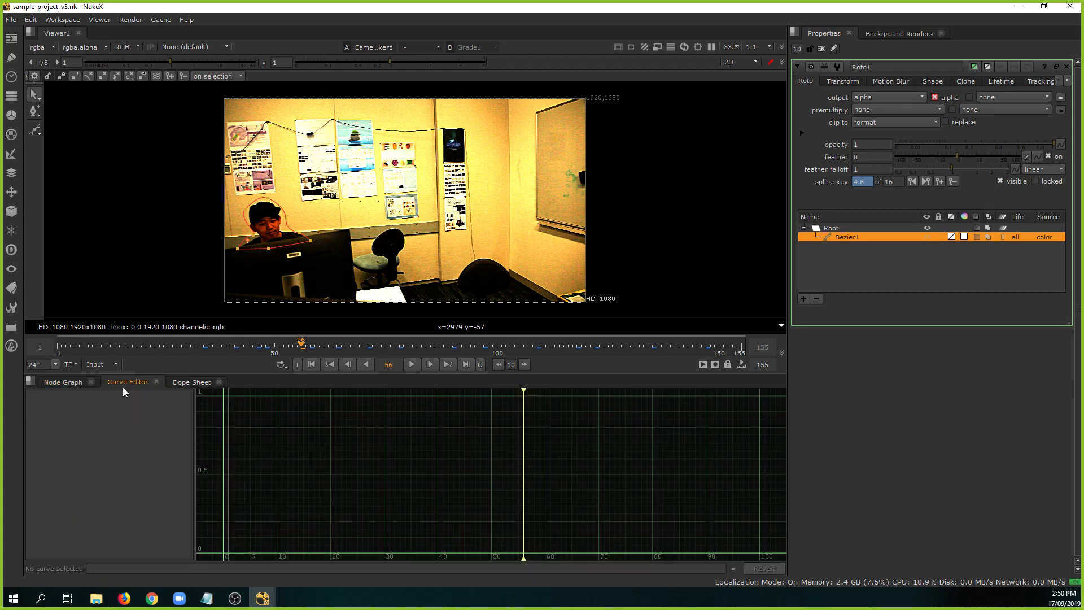
pyautogui.scroll(-2, 393, 470)
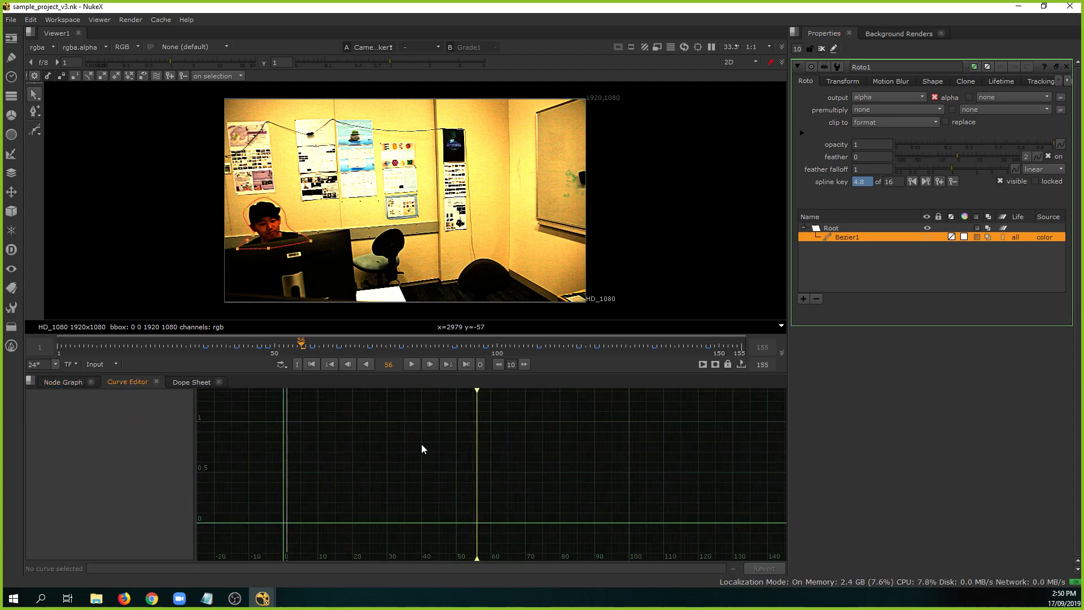
pyautogui.click(849, 226)
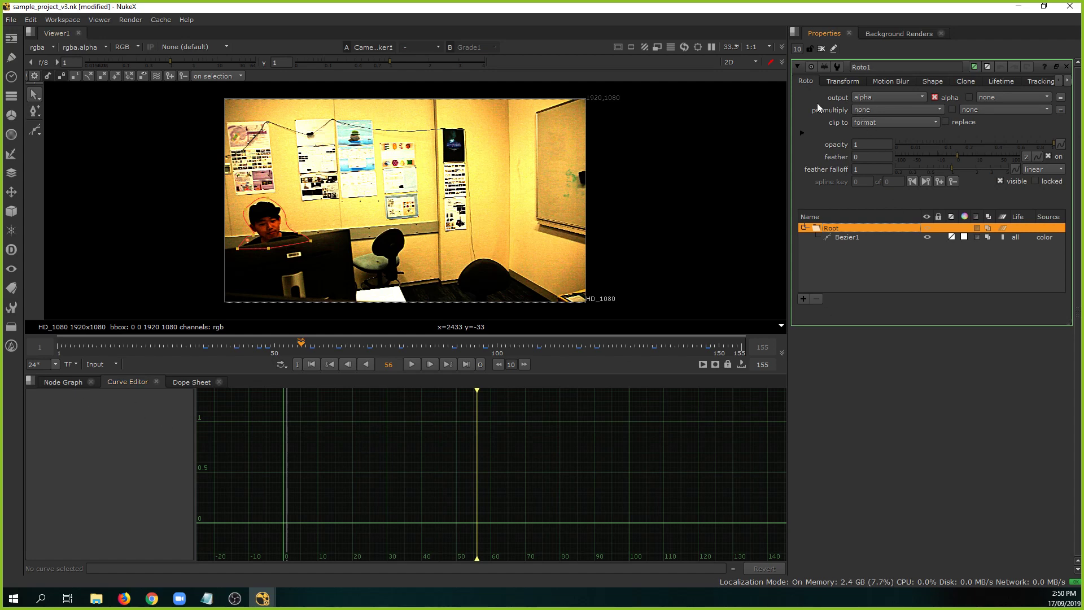
pyautogui.click(846, 238)
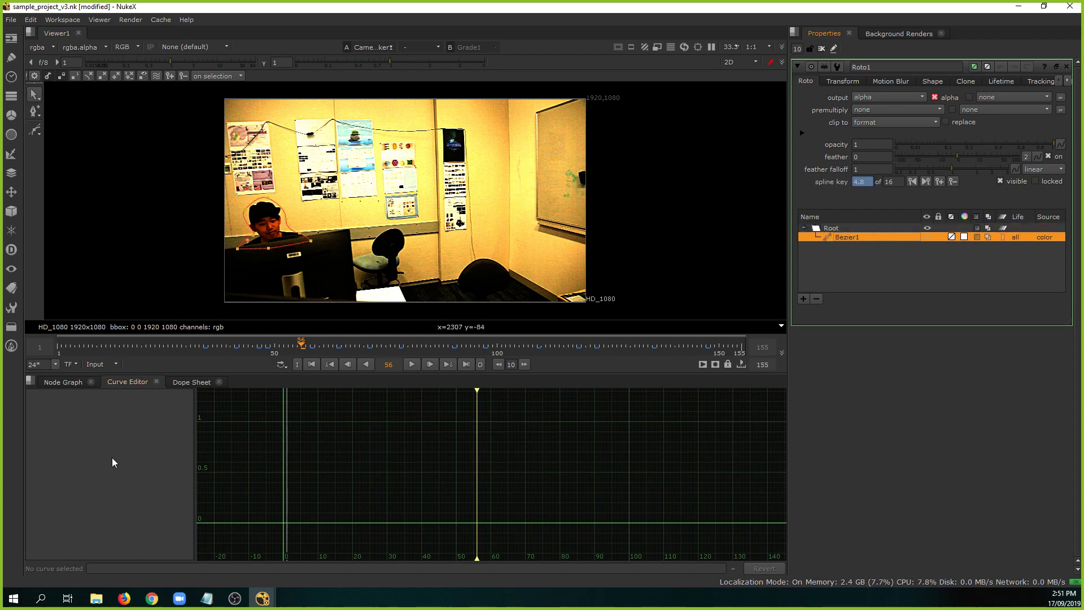
pyautogui.click(188, 382)
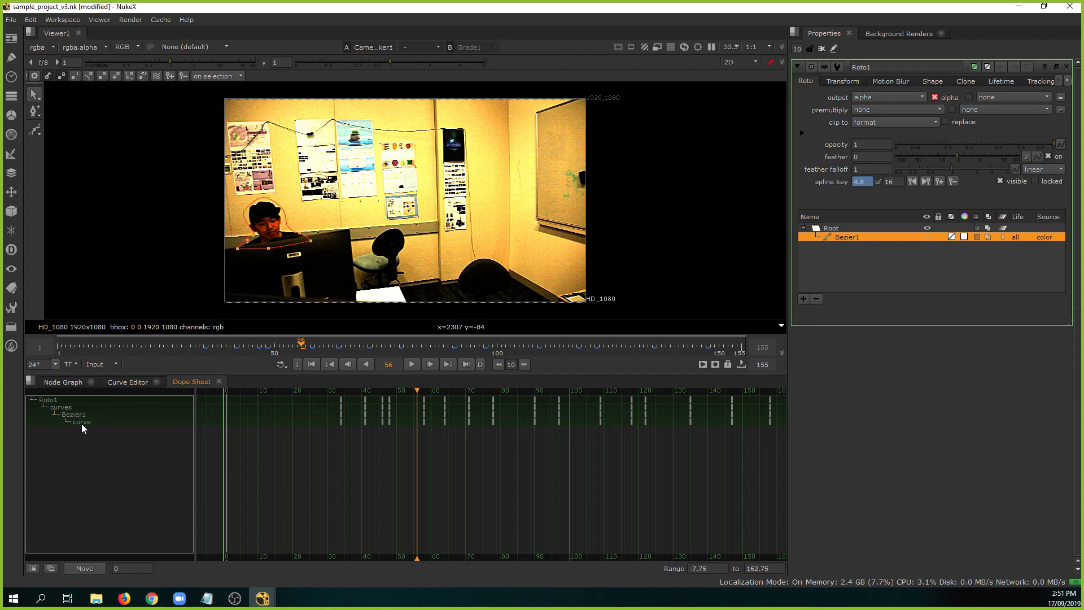
pyautogui.click(82, 423)
pyautogui.click(113, 382)
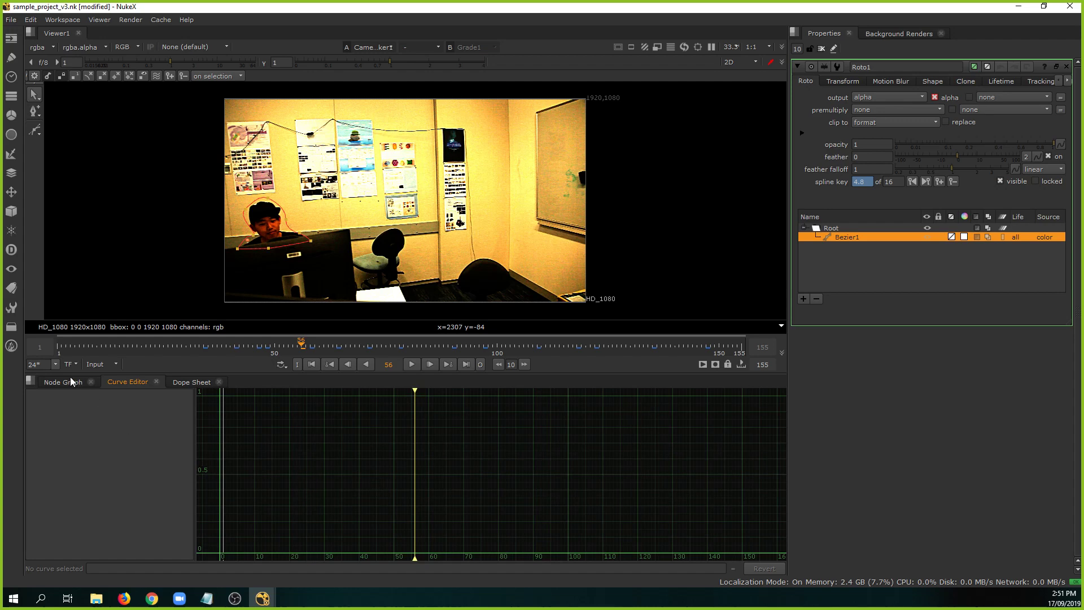
# Scrub from frame 35 to frame 57 to review the Bezier1 mask animation, and select the spline key value.
pyautogui.click(207, 344)
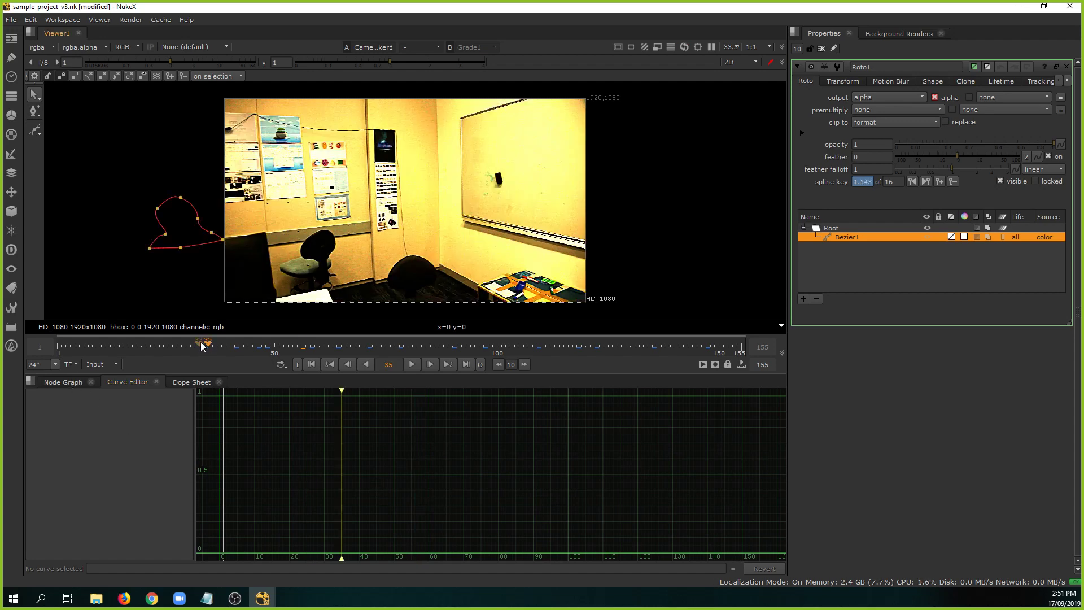
pyautogui.moveTo(203, 347); pyautogui.dragTo(306, 345)
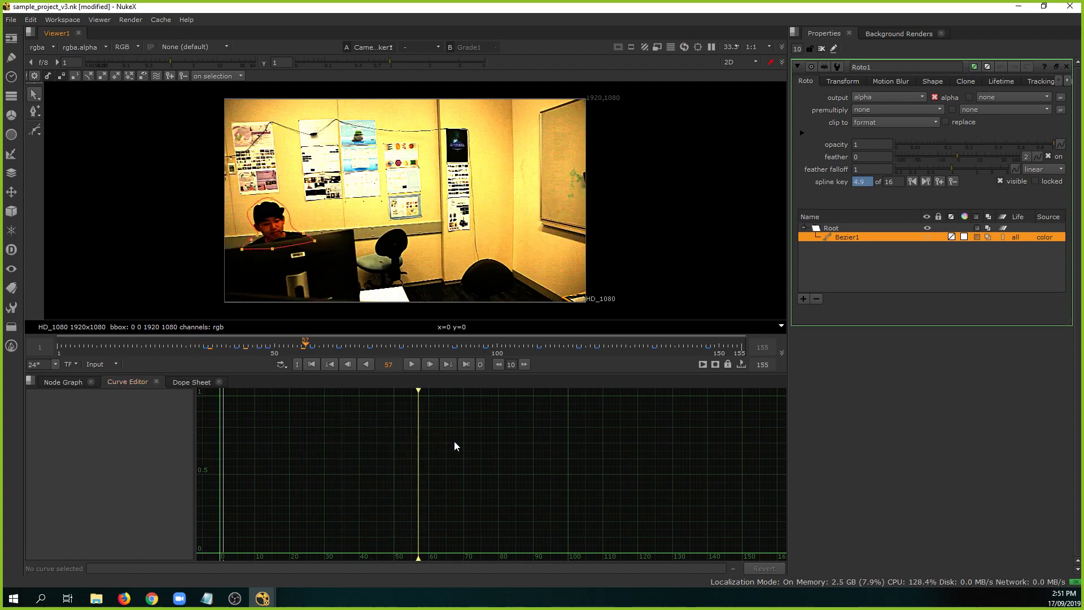
pyautogui.scroll(-1, 552, 443)
pyautogui.scroll(1, 619, 407)
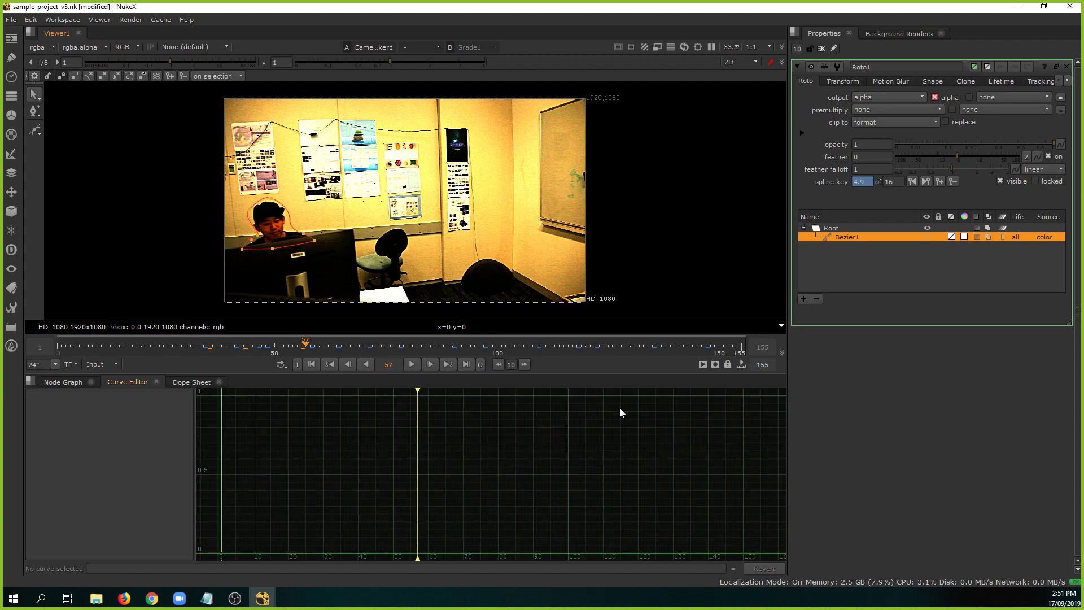
pyautogui.rightClick(866, 182)
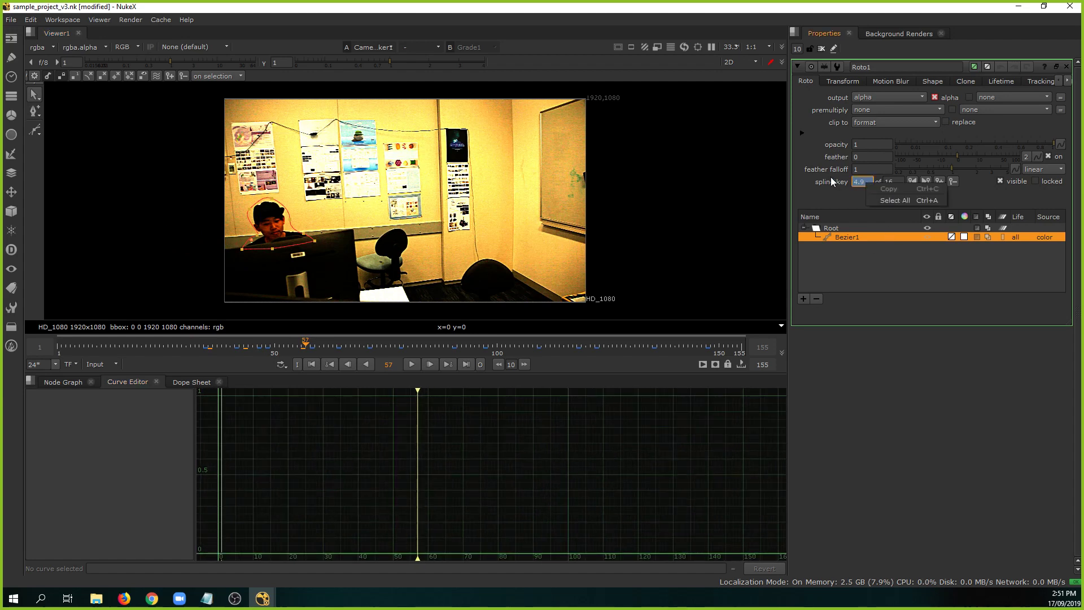
pyautogui.click(893, 200)
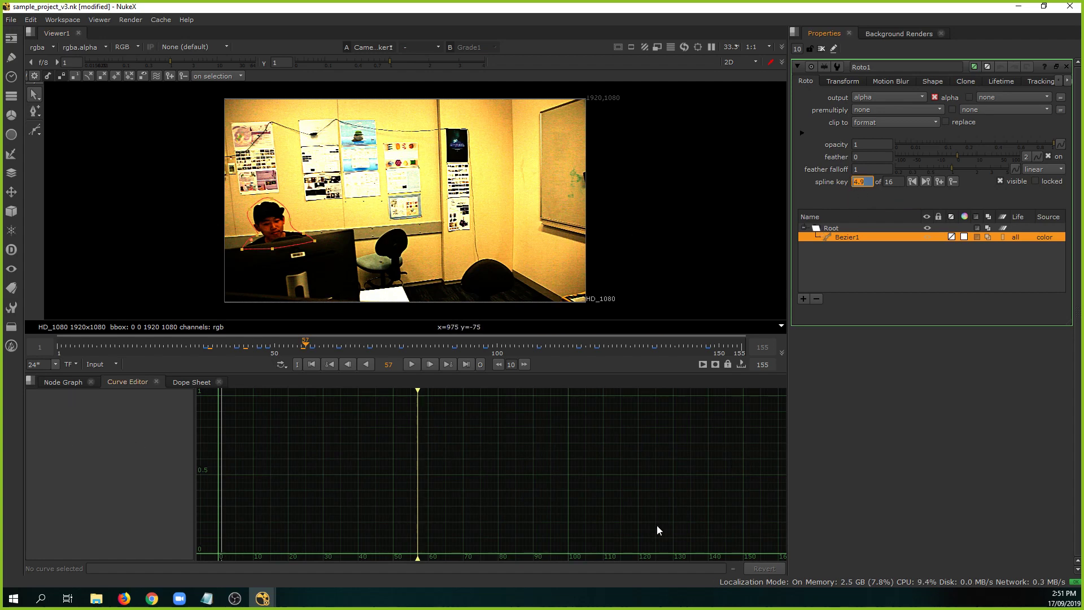
pyautogui.click(48, 382)
pyautogui.hscroll(3, 441, 509)
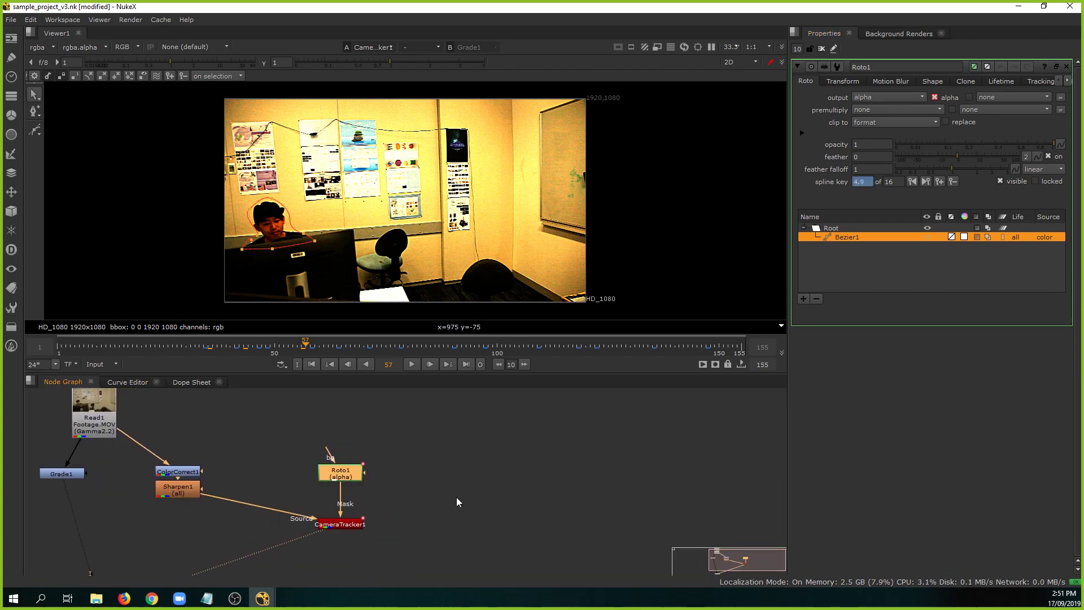
pyautogui.click(427, 496)
pyautogui.press('Tab')
pyautogui.write('trans')
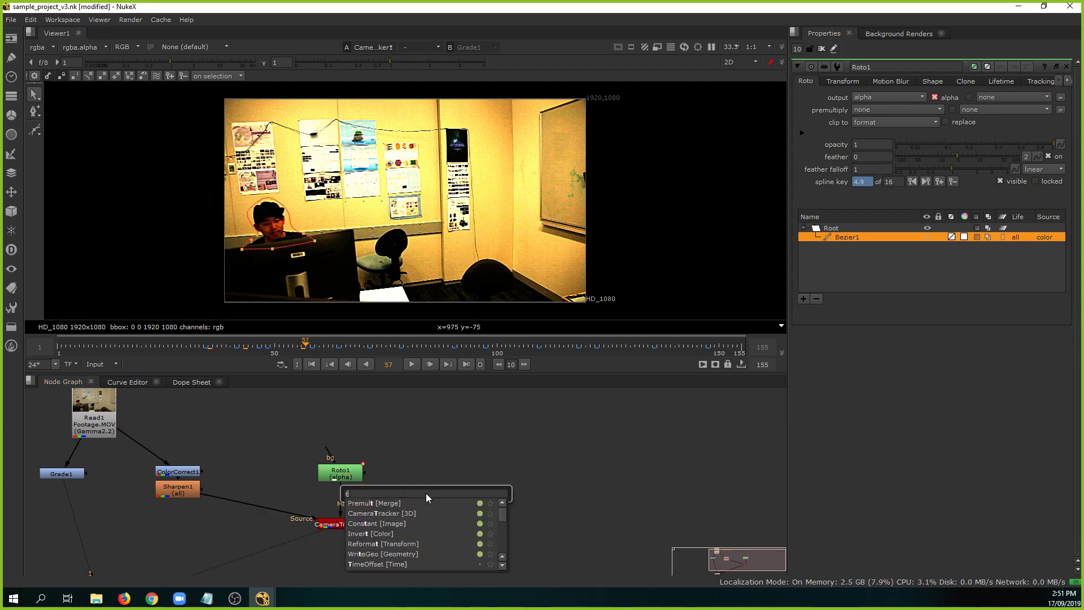
pyautogui.press('Down')
pyautogui.press('Down')
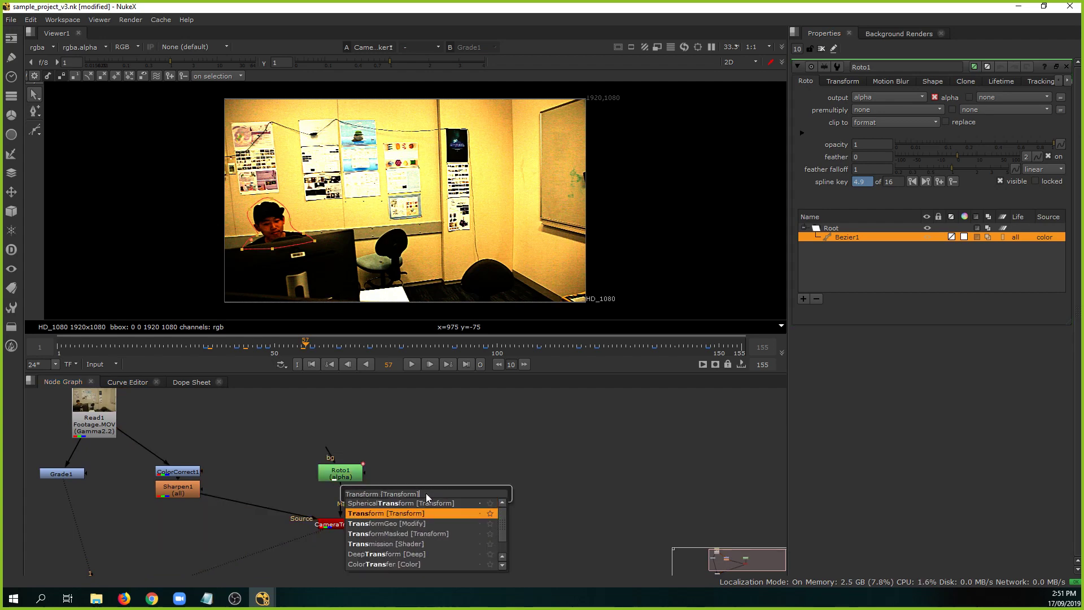
pyautogui.click(114, 380)
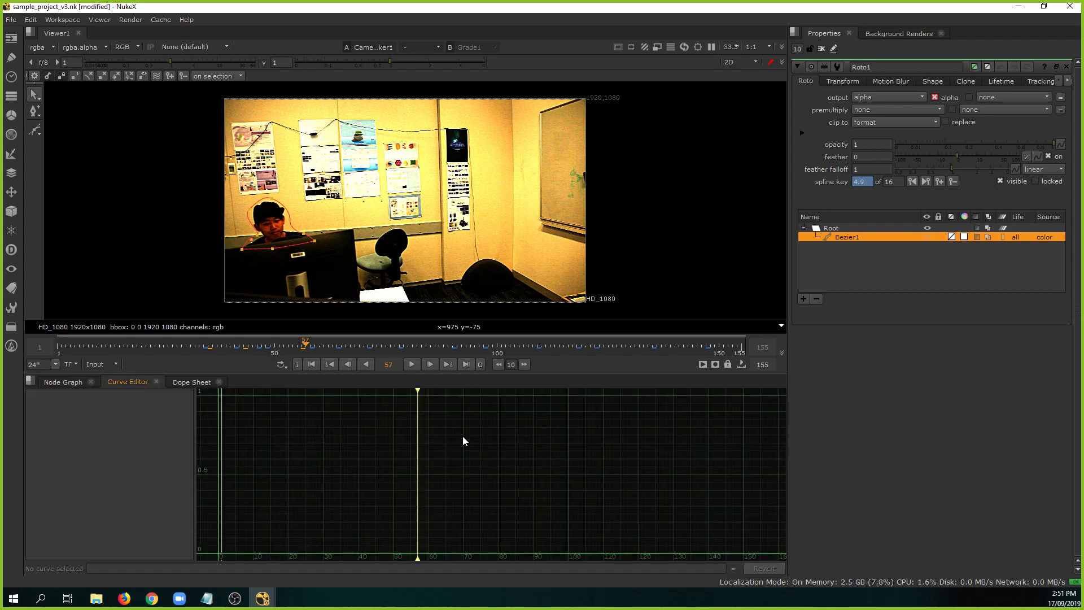
pyautogui.click(61, 382)
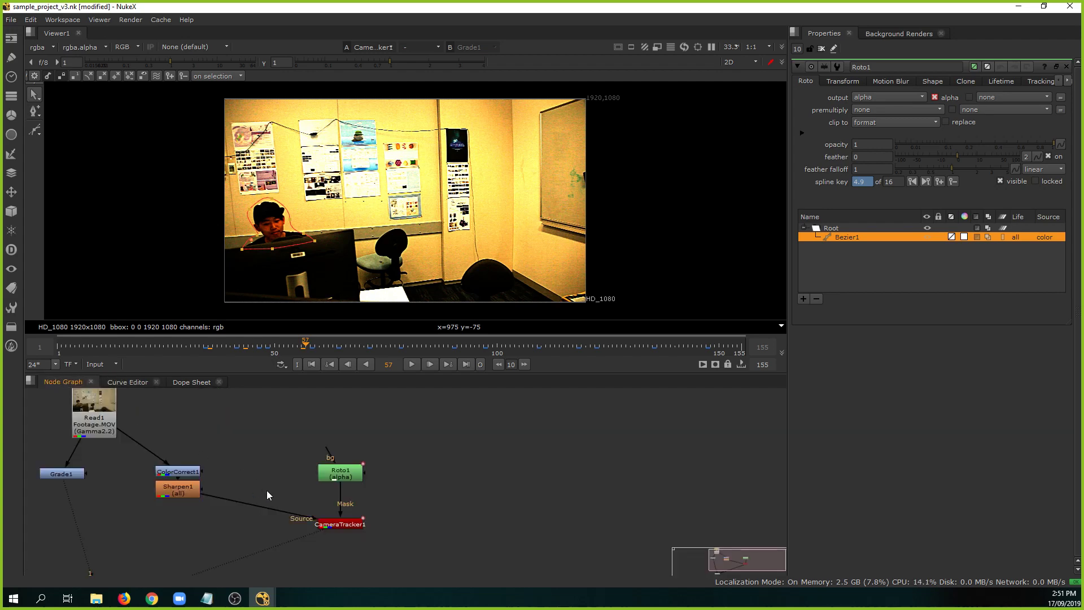
# Open the CameraTracker1 node's properties and close those of Roto1.
pyautogui.click(340, 524)
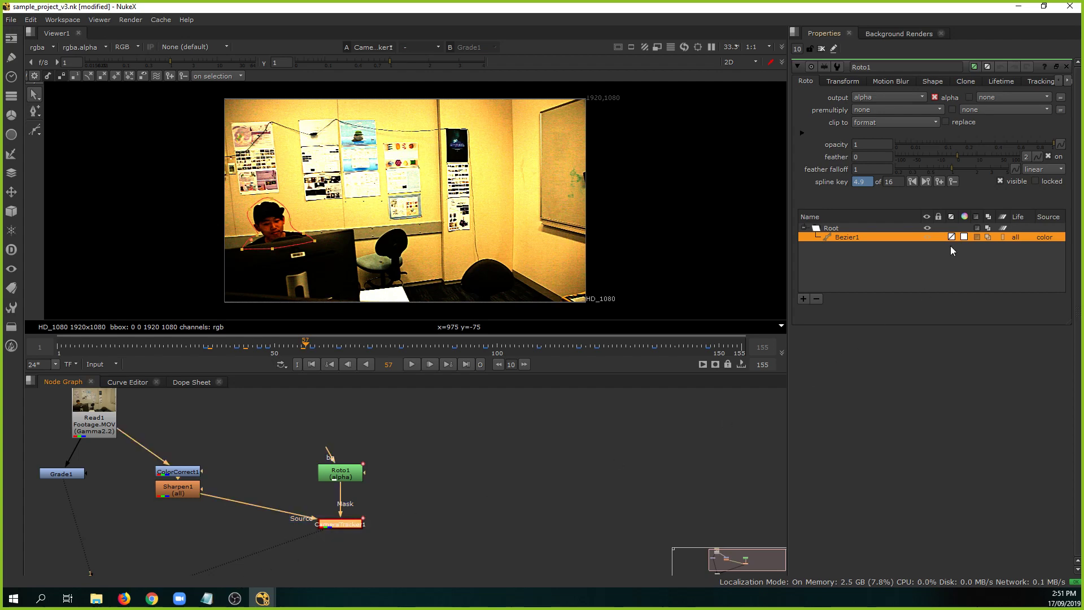
pyautogui.doubleClick(340, 524)
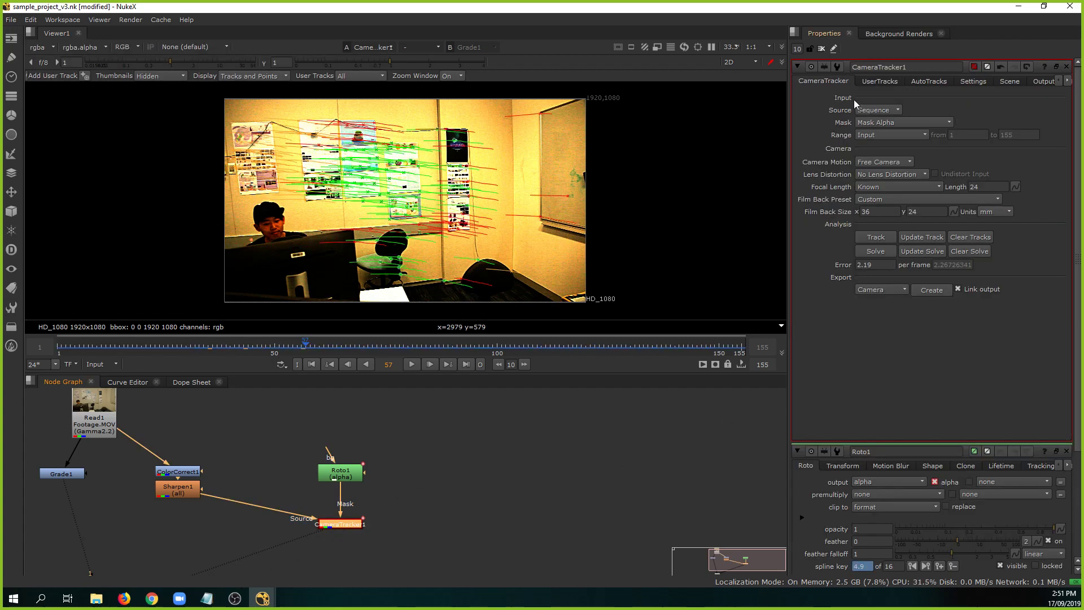
pyautogui.click(1066, 451)
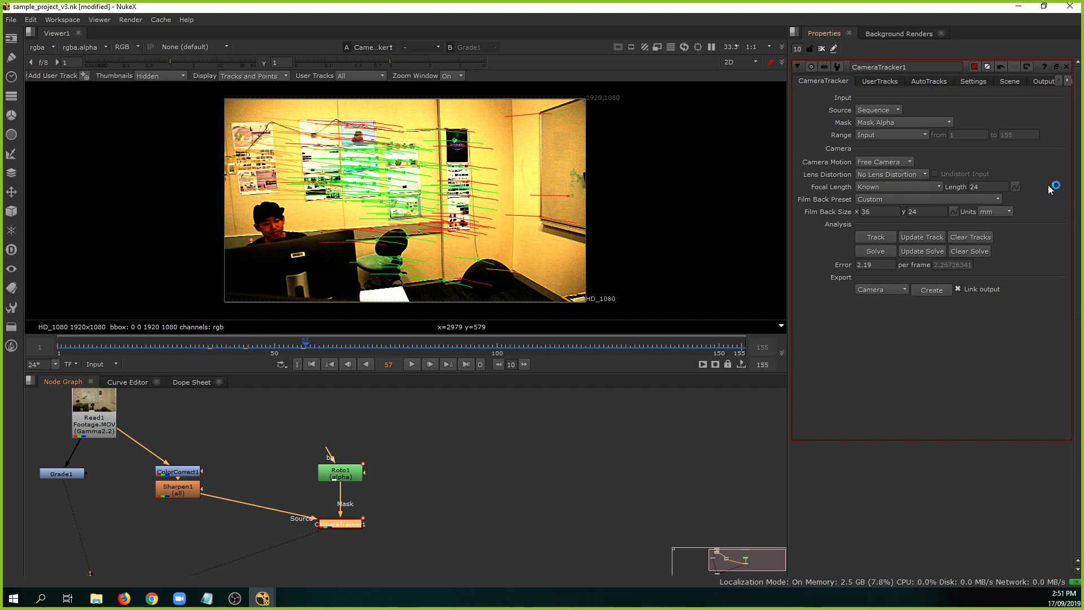
# Export the solved CameraTracker1 result as a linked Scene+ node setup.
pyautogui.click(904, 288)
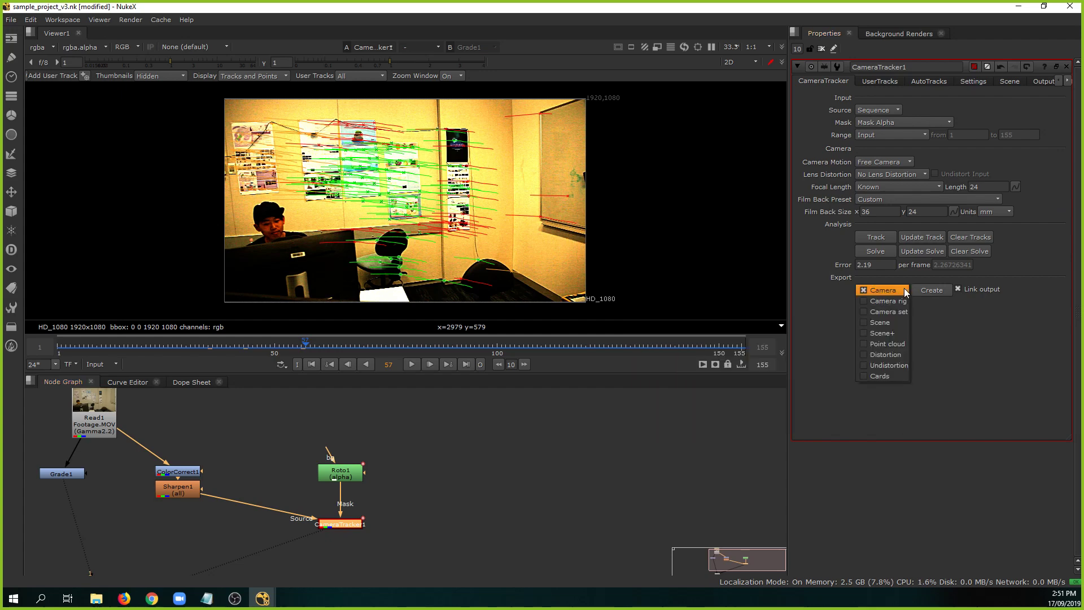
pyautogui.click(893, 335)
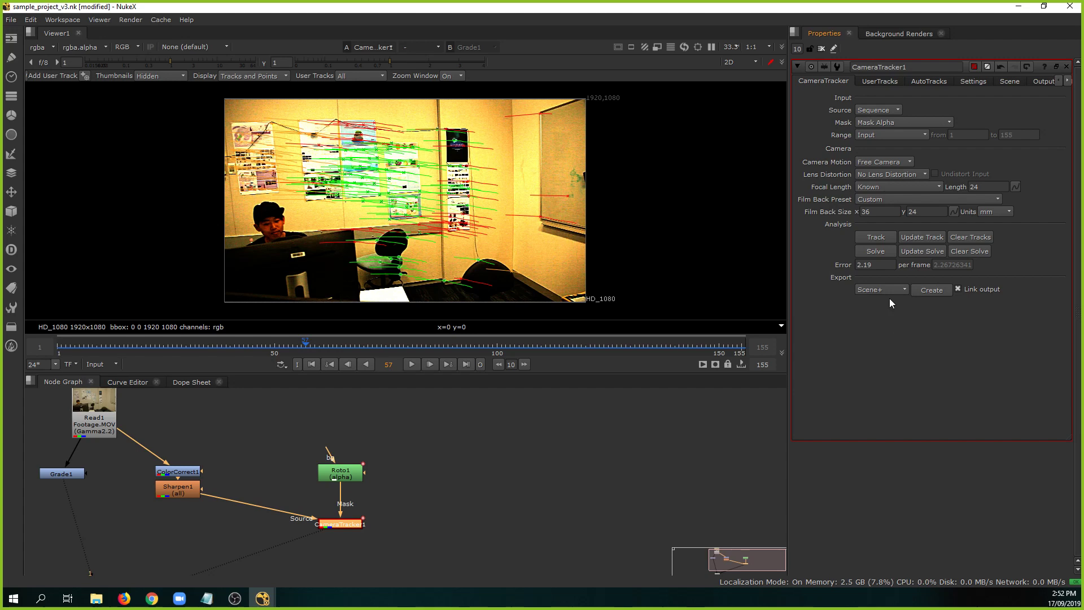
pyautogui.click(932, 290)
pyautogui.moveTo(400, 517); pyautogui.dragTo(419, 431, button='middle')
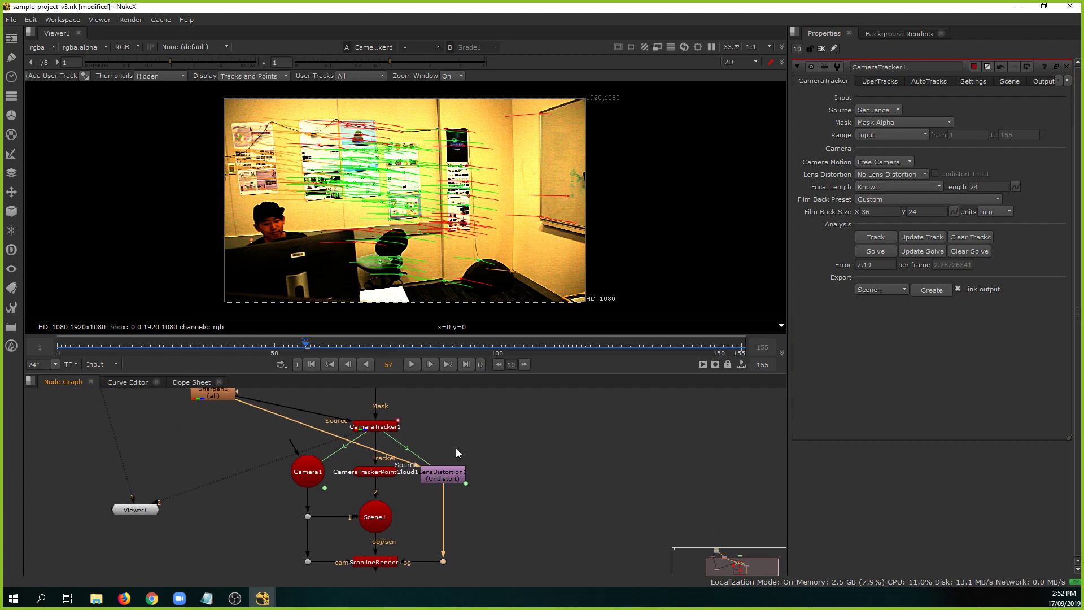
# Nudge the exported LensDistortion1 node slightly upward and open its properties.
pyautogui.click(450, 476)
pyautogui.moveTo(450, 476)
pyautogui.mouseDown()
pyautogui.moveTo(466, 456)
pyautogui.moveTo(444, 468)
pyautogui.mouseUp()
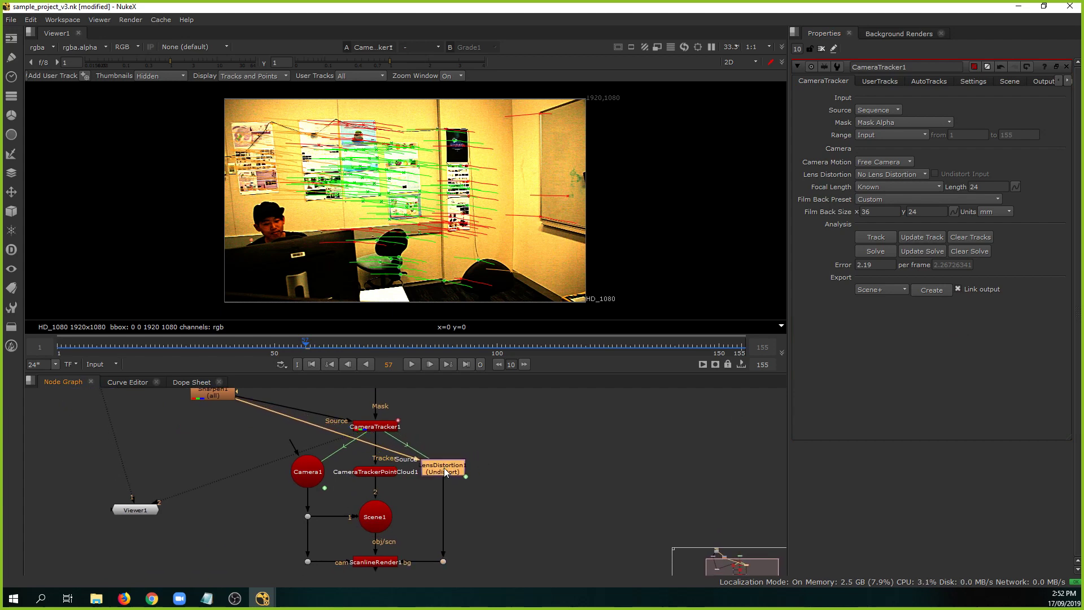
pyautogui.doubleClick(446, 472)
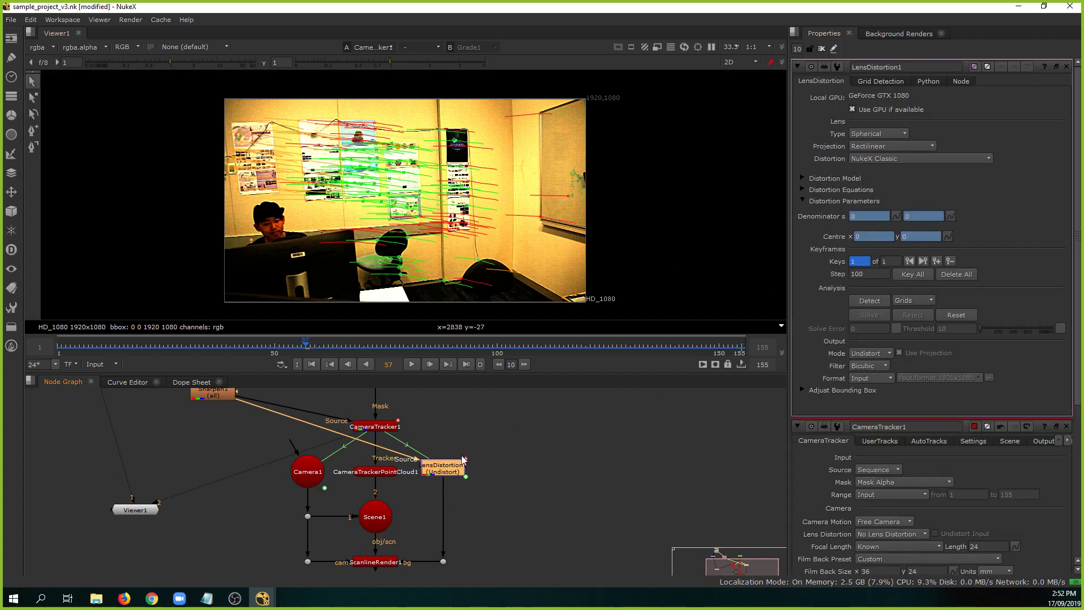
pyautogui.moveTo(588, 418); pyautogui.dragTo(579, 434, button='middle')
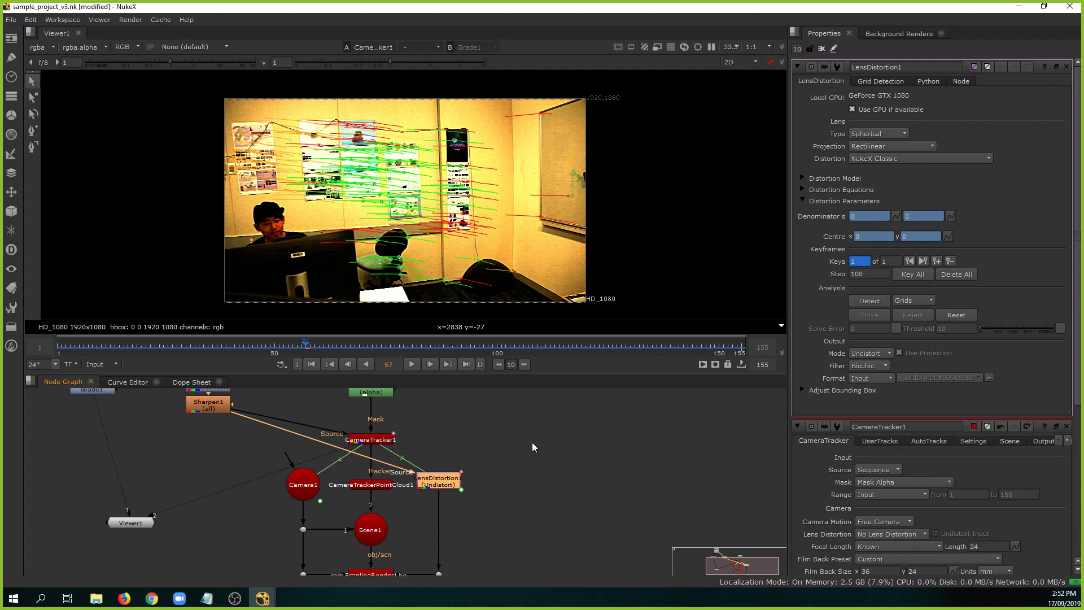
# Open the properties of the CameraTrackerPointCloud1 node.
pyautogui.moveTo(408, 490); pyautogui.dragTo(400, 467, button='middle')
pyautogui.click(391, 459)
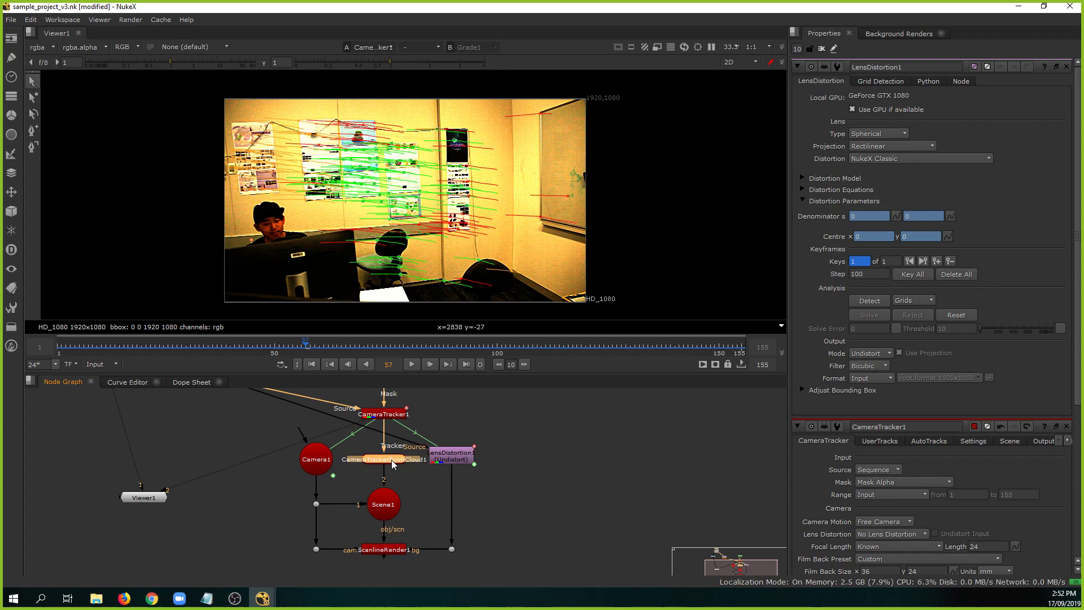
pyautogui.doubleClick(387, 459)
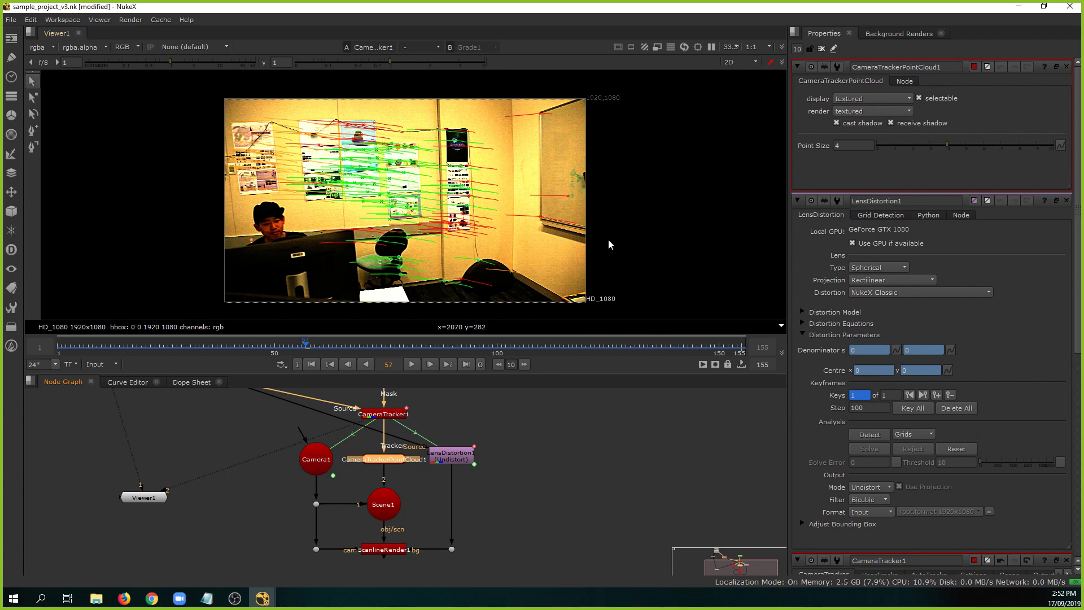
# Switch the viewer to 3D and examine the solved CameraTrackerPointCloud1 points up close.
pyautogui.press('Tab')
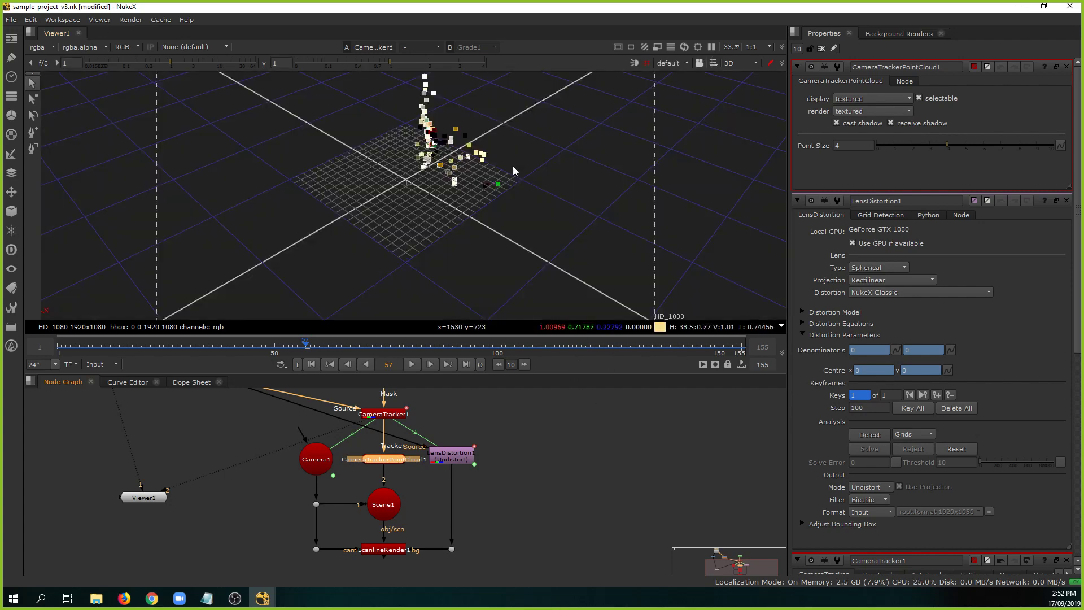
pyautogui.scroll(3, 513, 170)
pyautogui.scroll(3, 512, 166)
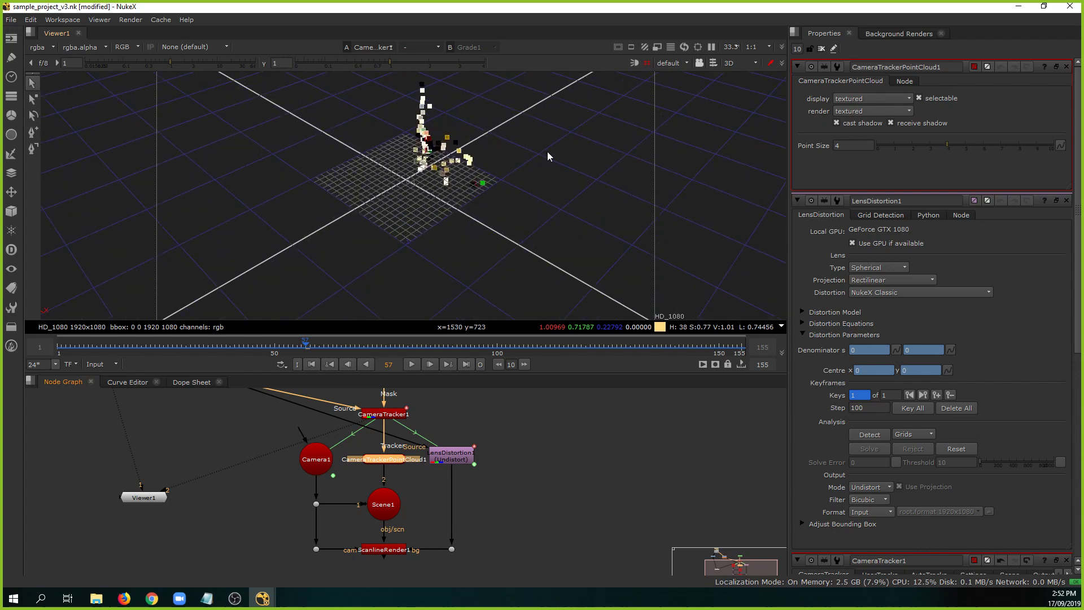
pyautogui.scroll(4, 544, 135)
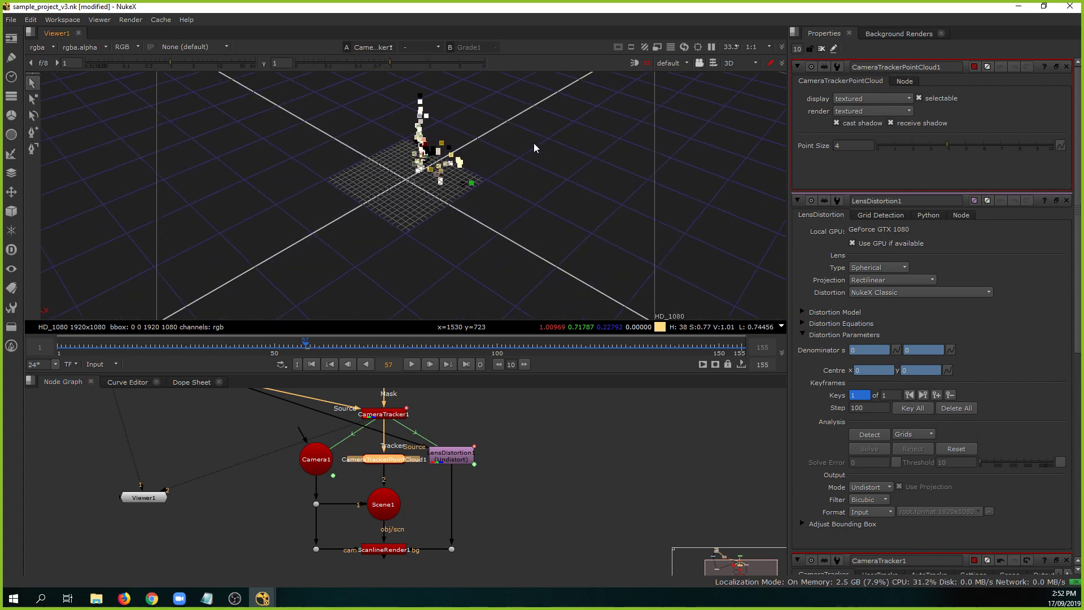
pyautogui.moveTo(529, 126); pyautogui.dragTo(478, 177, button='middle')
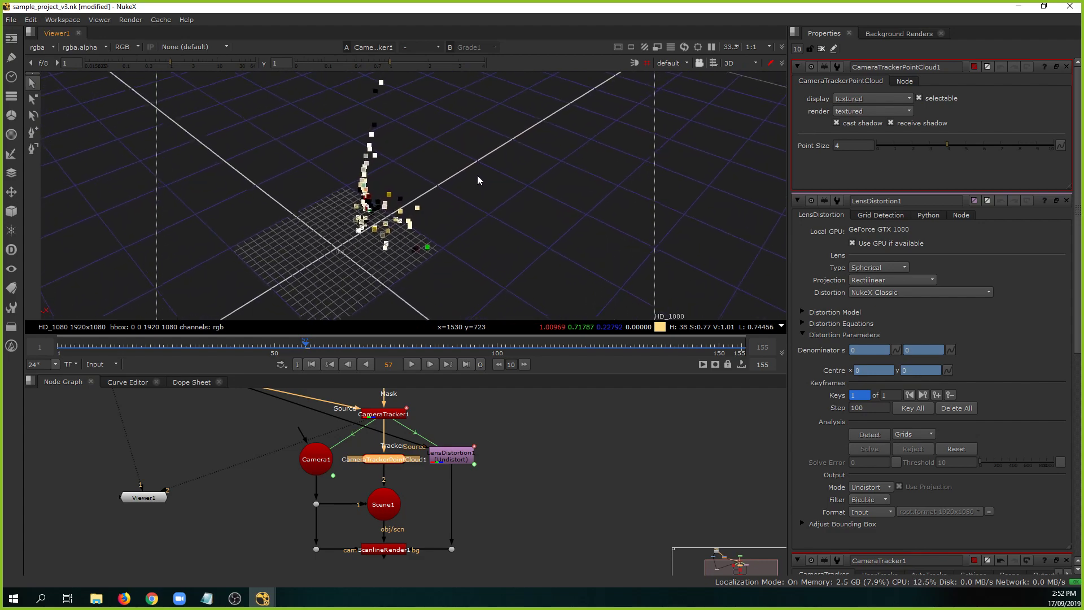
pyautogui.scroll(3, 544, 175)
pyautogui.keyDown('ctrl'); pyautogui.moveTo(544, 175); pyautogui.dragTo(438, 233); pyautogui.keyUp('ctrl')
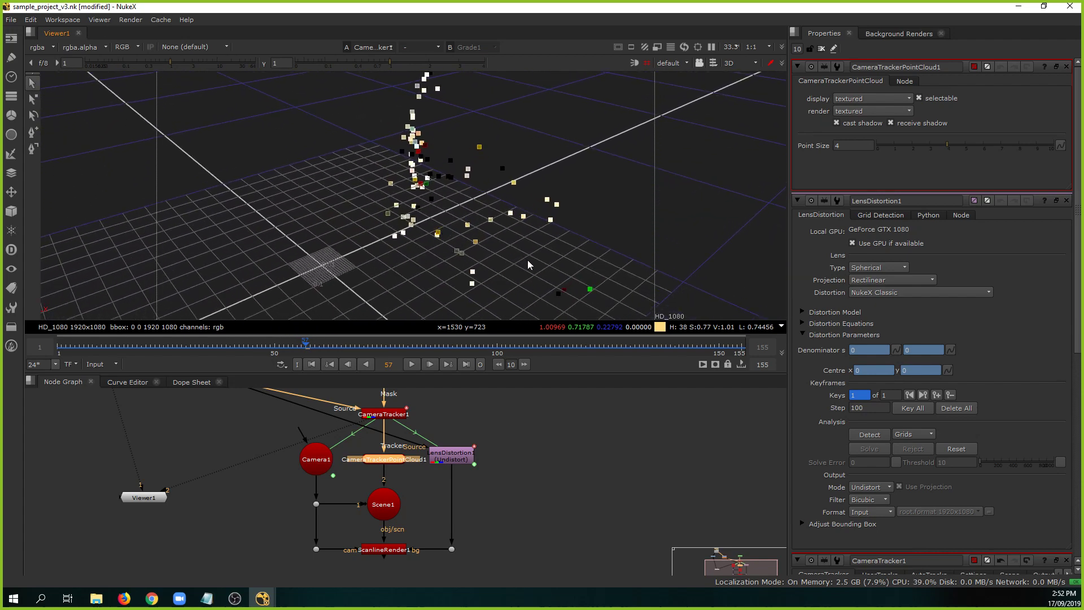
pyautogui.moveTo(525, 262); pyautogui.dragTo(493, 257)
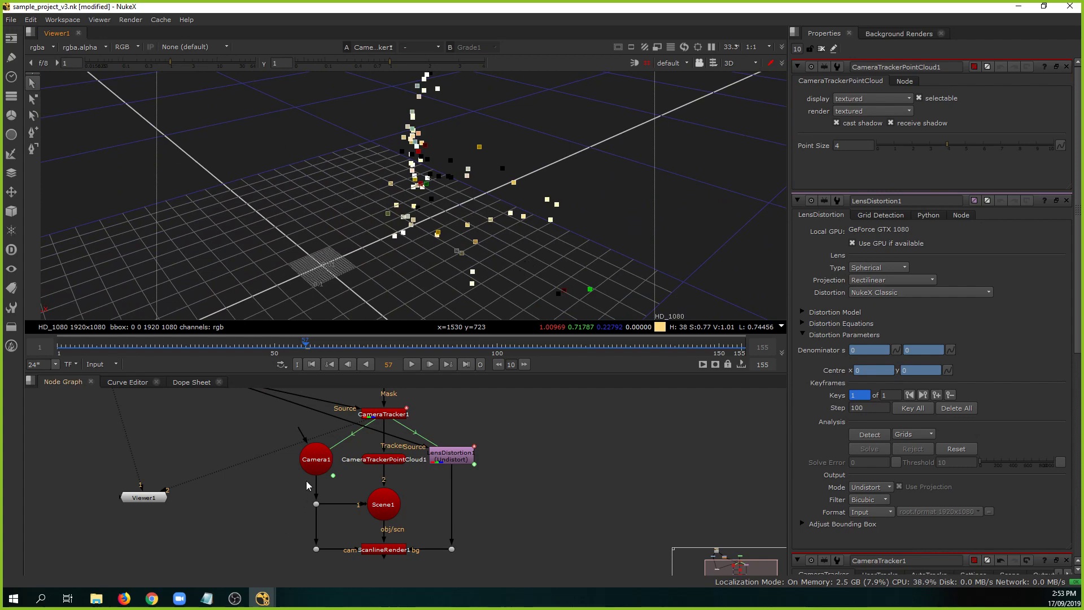
# Open the Camera1 node's properties, select Scene1 and inspect the camera together with the point cloud in 3D.
pyautogui.doubleClick(312, 462)
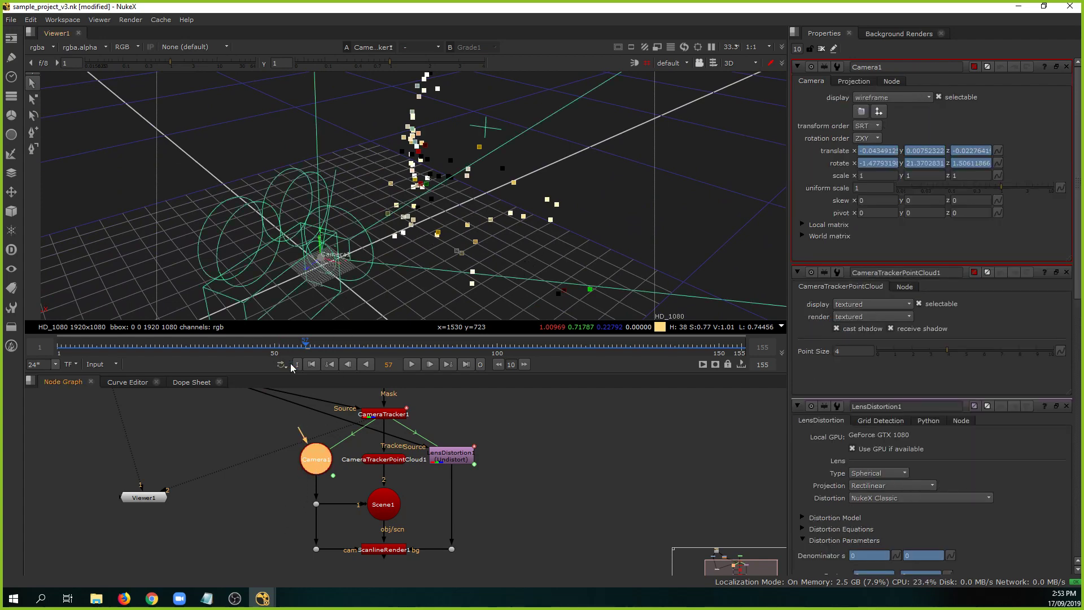
pyautogui.click(390, 508)
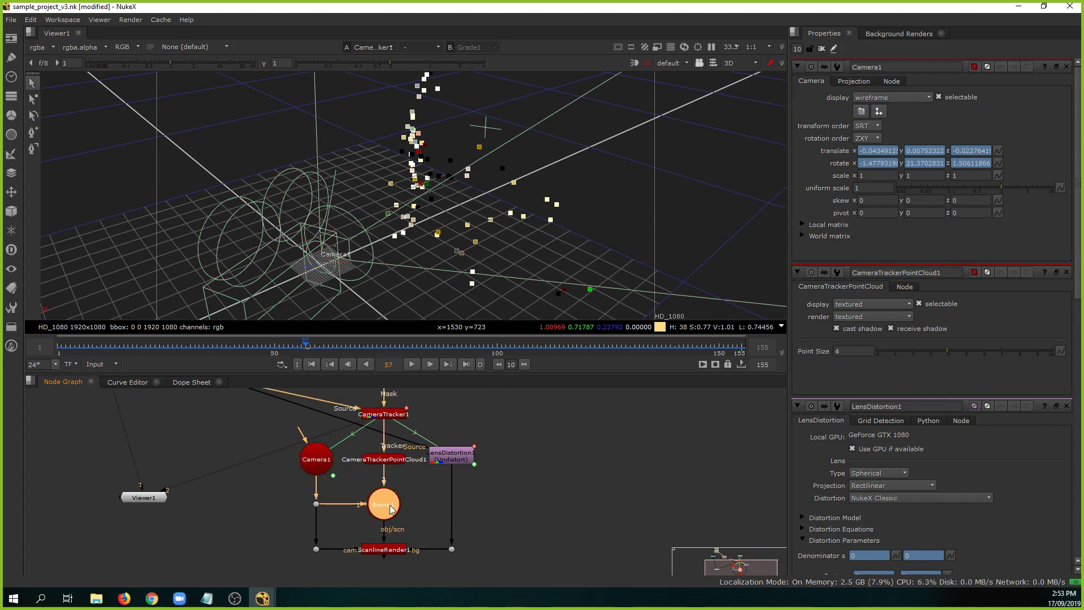
pyautogui.moveTo(390, 508)
pyautogui.mouseDown()
pyautogui.moveTo(441, 507)
pyautogui.moveTo(390, 508)
pyautogui.mouseUp()
pyautogui.keyDown('ctrl'); pyautogui.moveTo(489, 191); pyautogui.dragTo(411, 242); pyautogui.keyUp('ctrl')
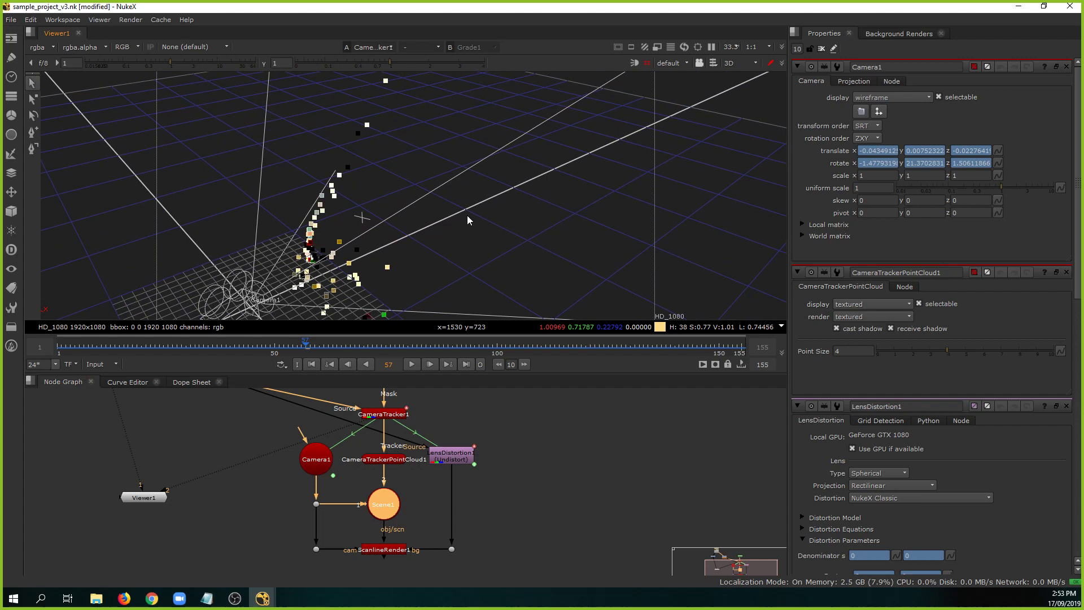
# Review the exported Camera1, CameraTrackerPointCloud1, Scene1 and ScanlineRender1 nodes and how they are connected.
pyautogui.click(382, 570)
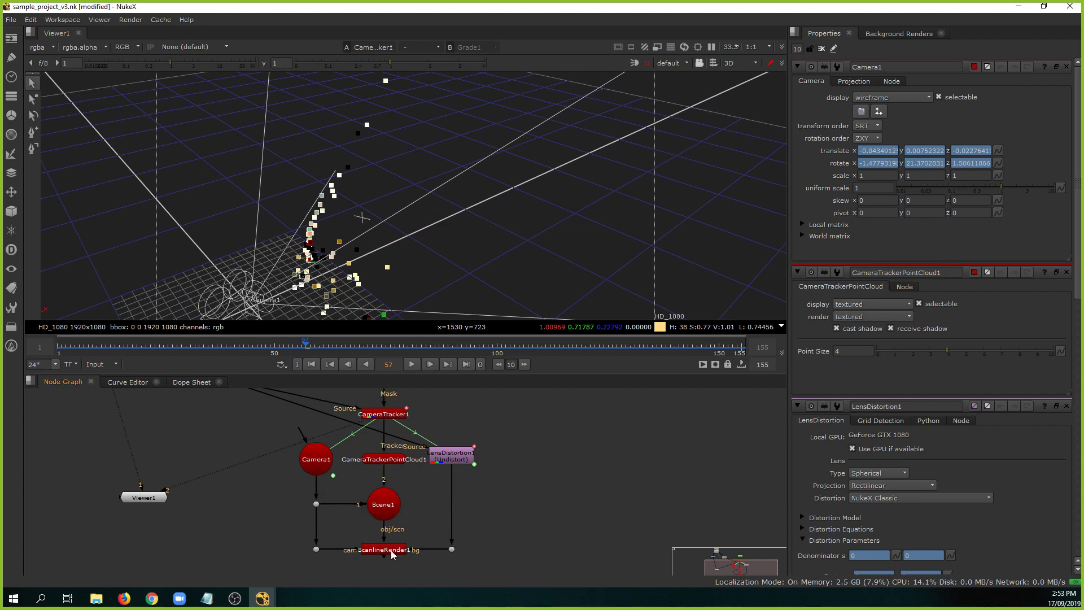
pyautogui.click(391, 550)
pyautogui.moveTo(525, 435); pyautogui.dragTo(324, 516)
pyautogui.moveTo(386, 439); pyautogui.dragTo(386, 483)
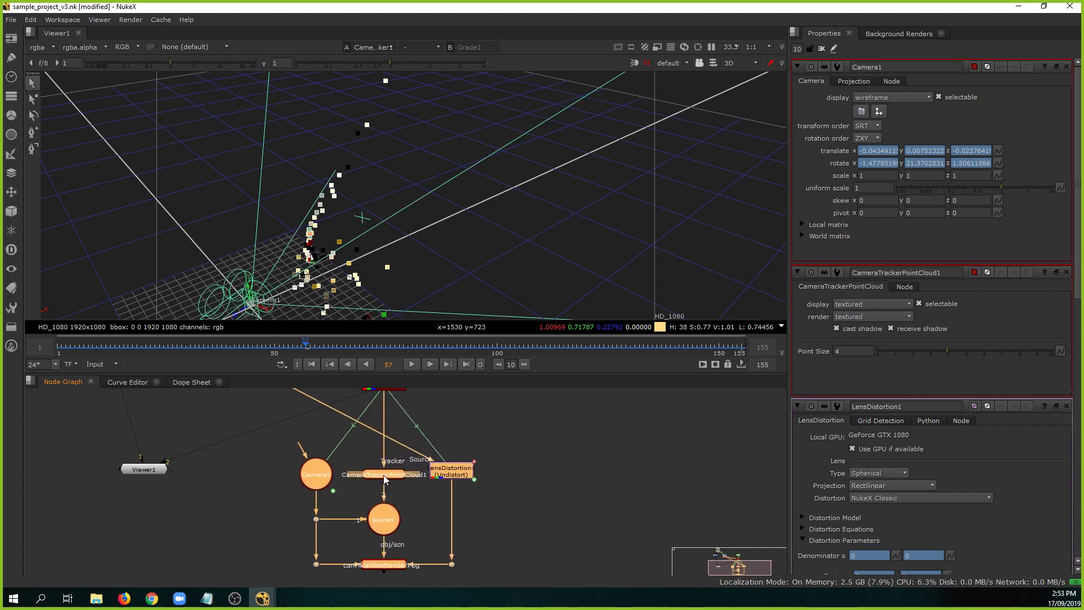
pyautogui.click(267, 479)
pyautogui.click(314, 480)
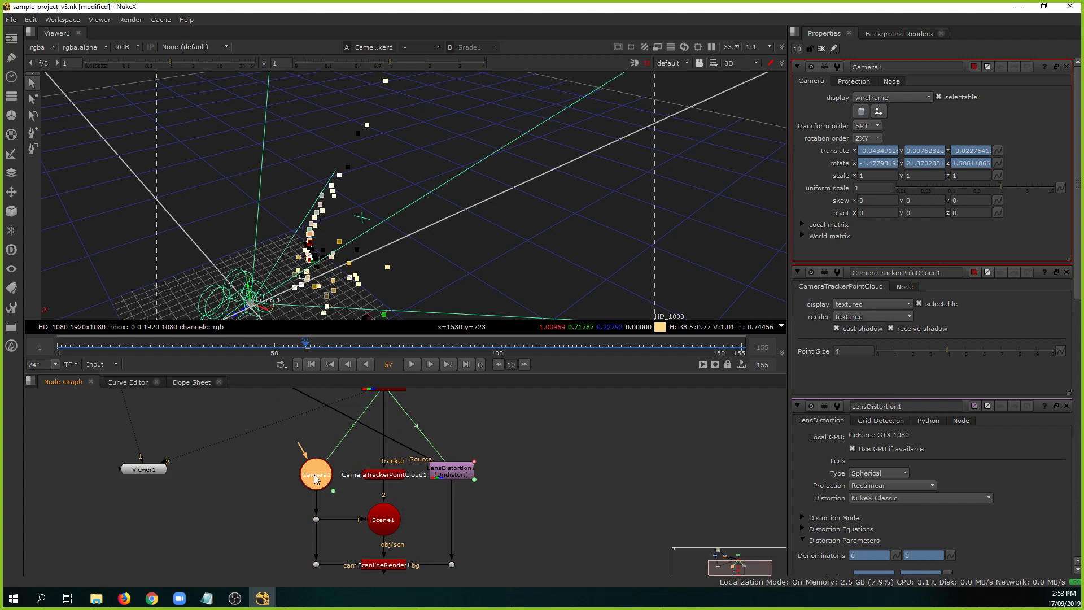
pyautogui.click(389, 476)
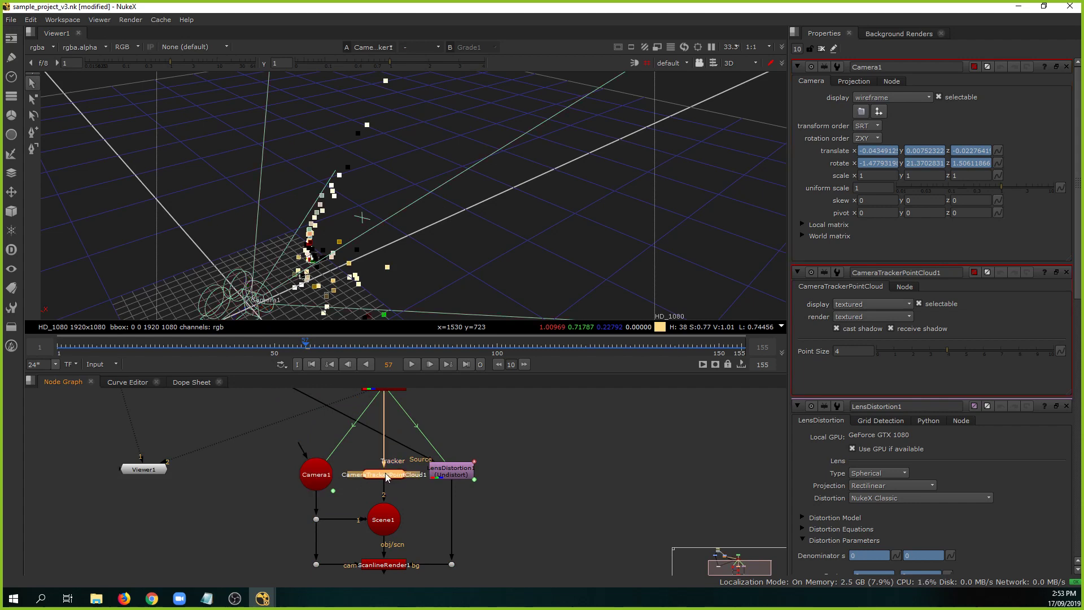
pyautogui.click(389, 523)
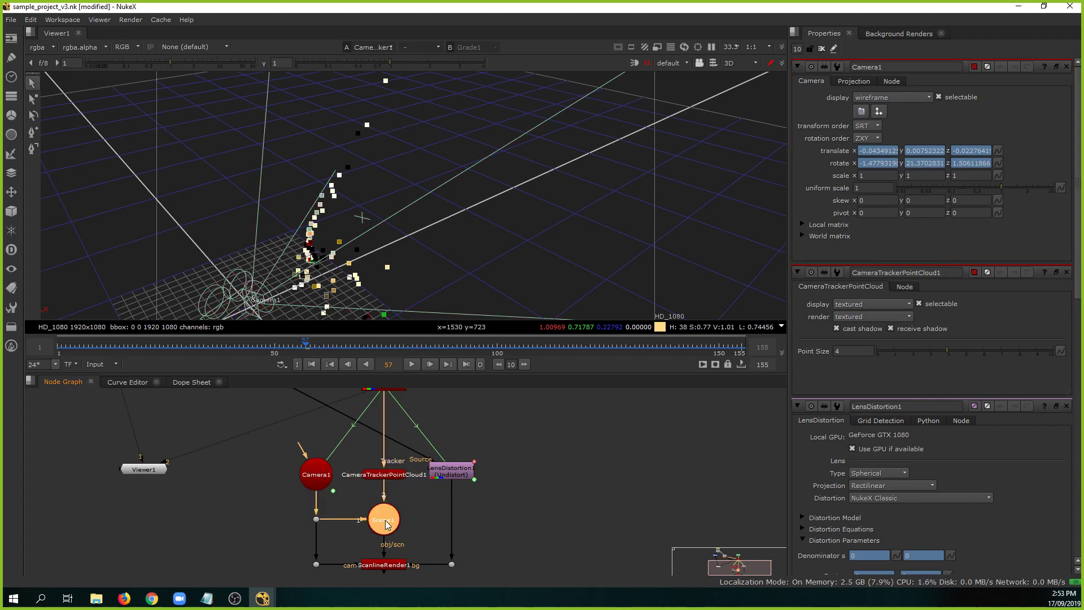
pyautogui.click(393, 566)
# Move Viewer1 down to the level of ScanlineRender1 or lower and view the ScanlineRender1 output in 2D.
pyautogui.moveTo(513, 537); pyautogui.dragTo(536, 485, button='middle')
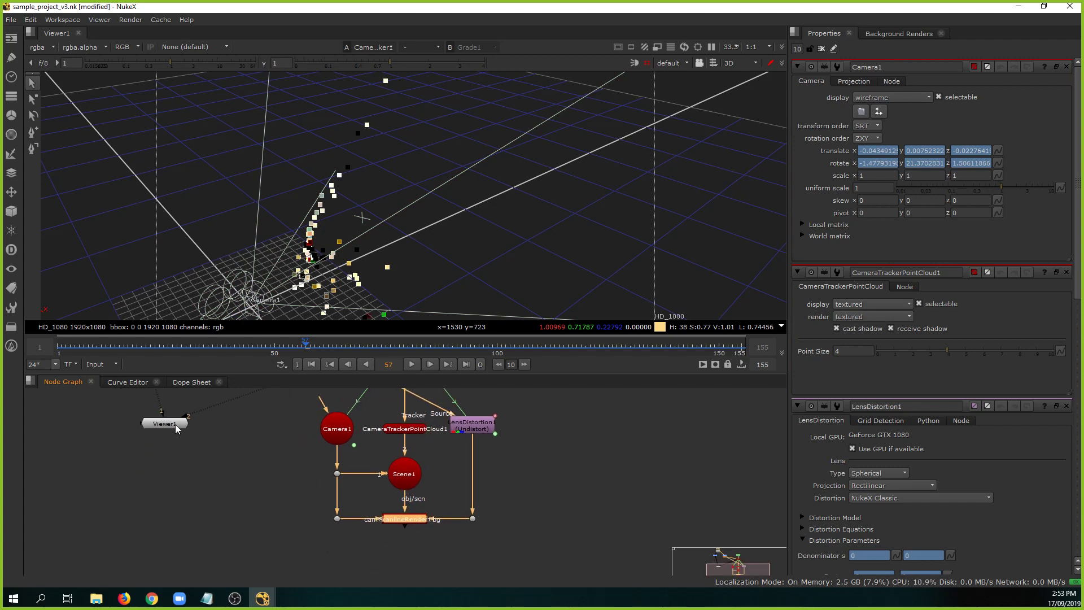
pyautogui.moveTo(177, 429); pyautogui.dragTo(129, 524)
pyautogui.click(415, 522)
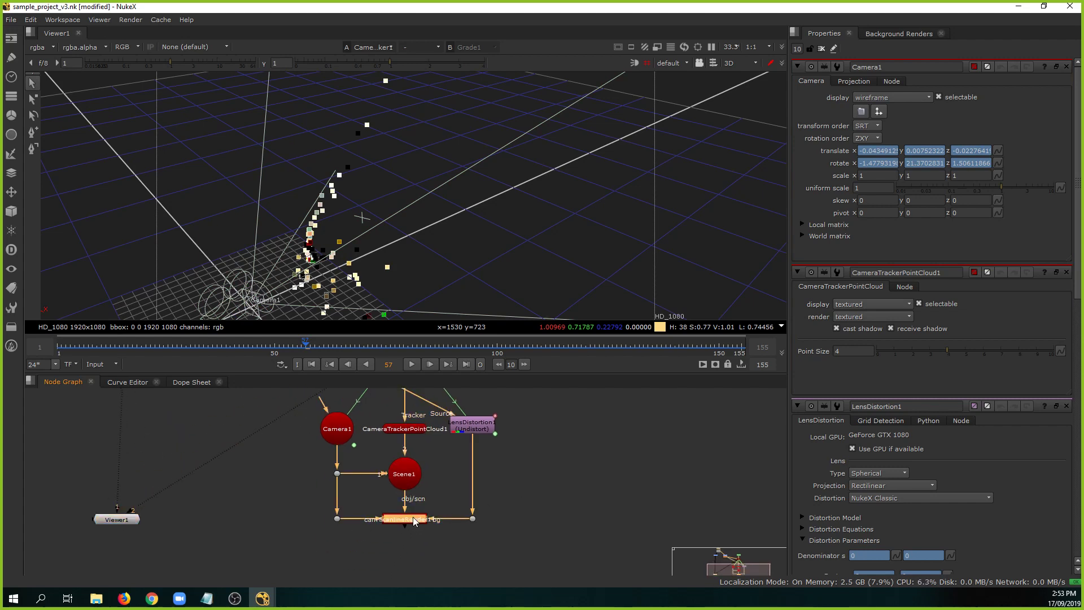
pyautogui.press('2')
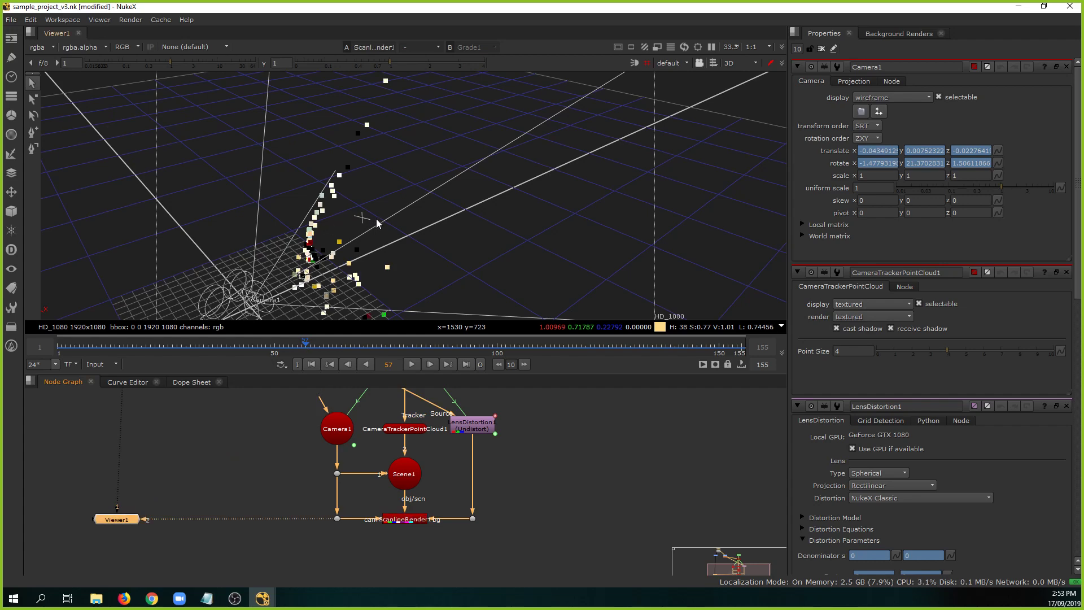
pyautogui.press('Tab')
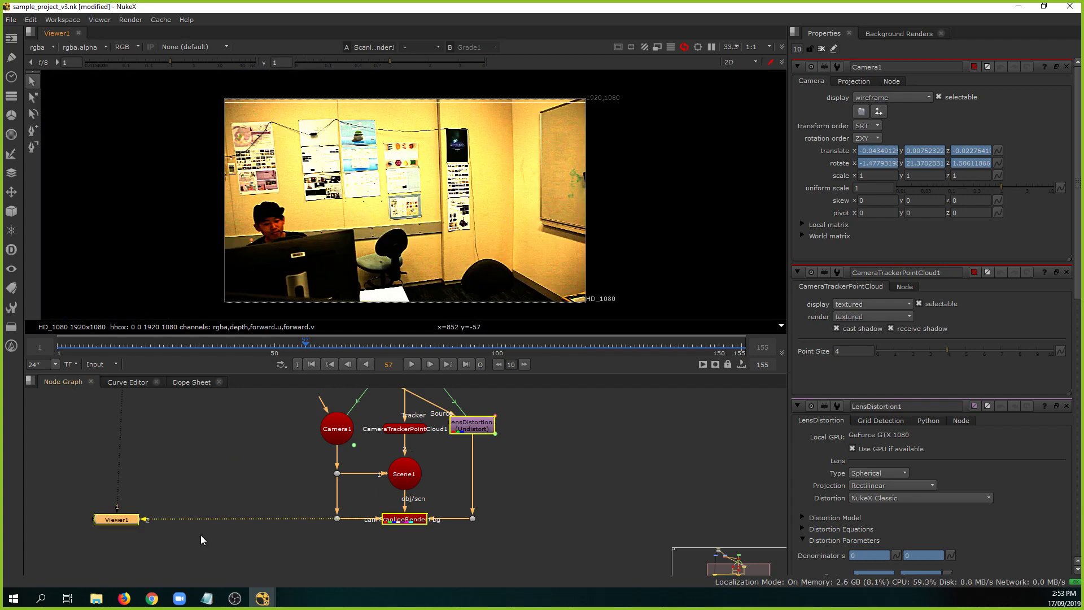
pyautogui.moveTo(119, 518); pyautogui.dragTo(136, 568)
# Disable the LensDistortion1 node.
pyautogui.scroll(-1, 215, 472)
pyautogui.moveTo(220, 449); pyautogui.dragTo(236, 529, button='middle')
pyautogui.moveTo(243, 440); pyautogui.dragTo(270, 476, button='middle')
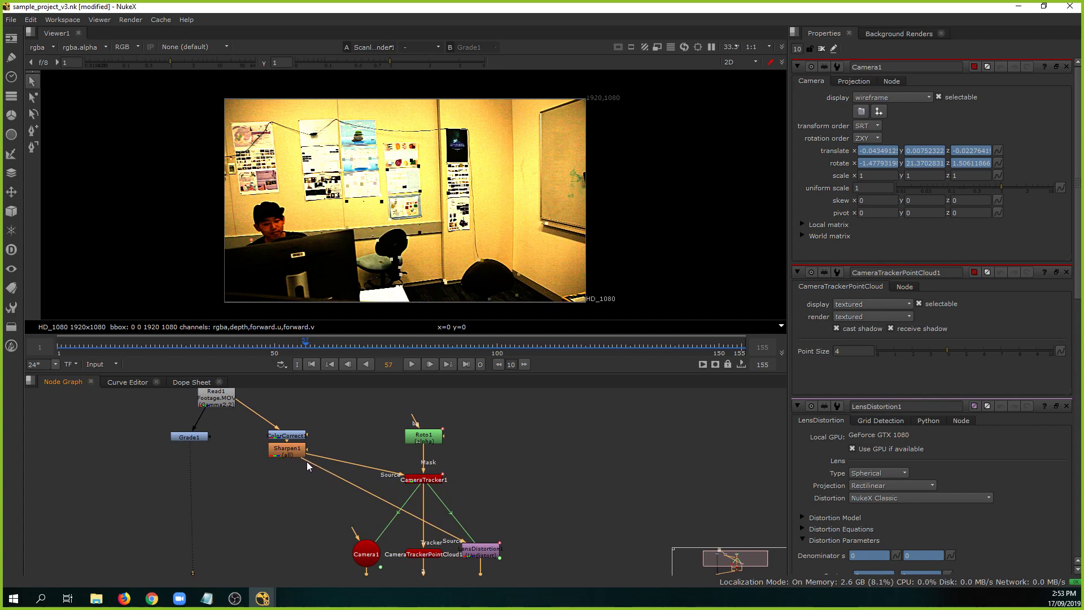
pyautogui.click(490, 555)
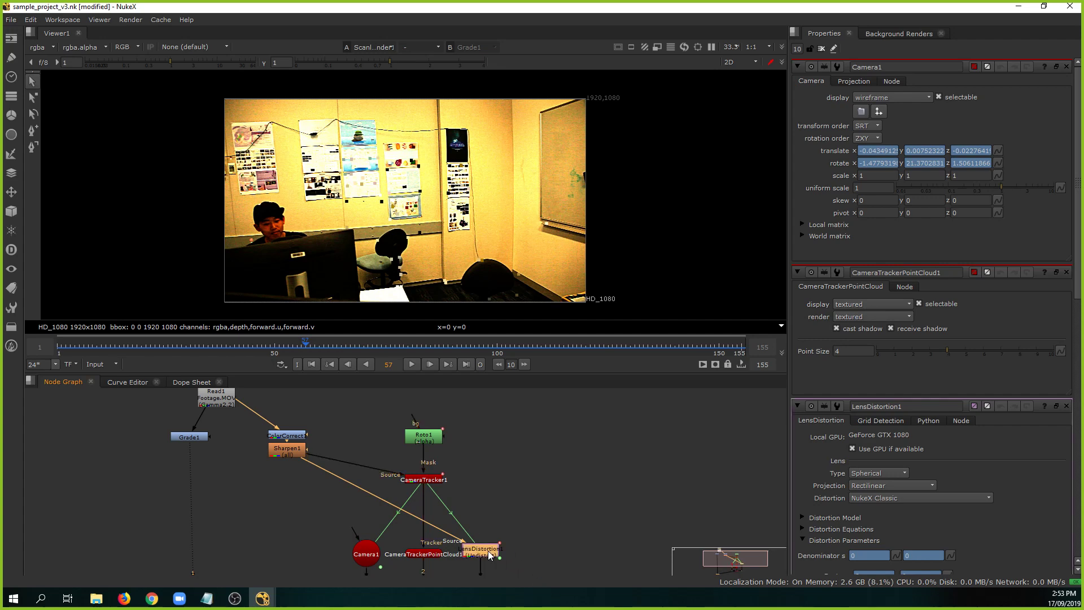
pyautogui.press('d')
# Try to detach LensDistortion1's Source input and reconnect CameraTracker1's Source input from Sharpen1 to Grade1.
pyautogui.moveTo(312, 458); pyautogui.dragTo(455, 493)
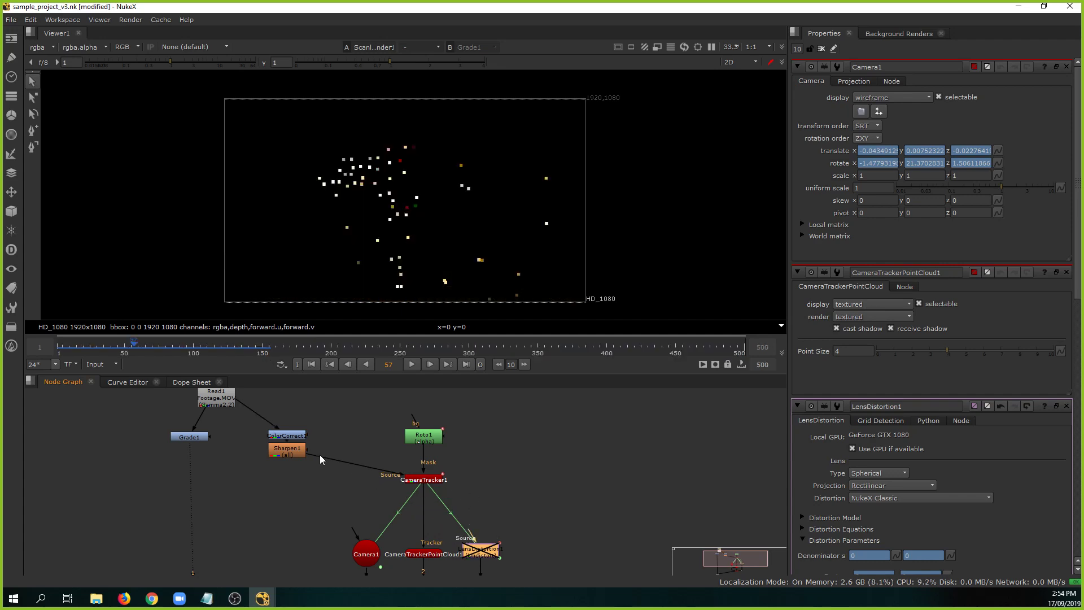
pyautogui.moveTo(312, 456); pyautogui.dragTo(198, 439)
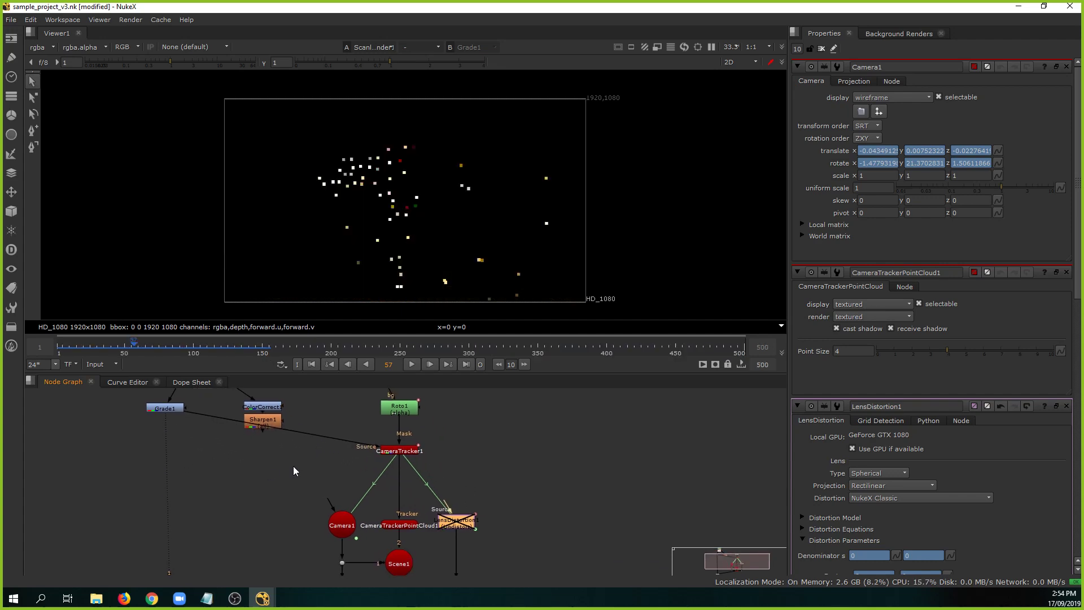
pyautogui.moveTo(165, 411); pyautogui.dragTo(167, 430)
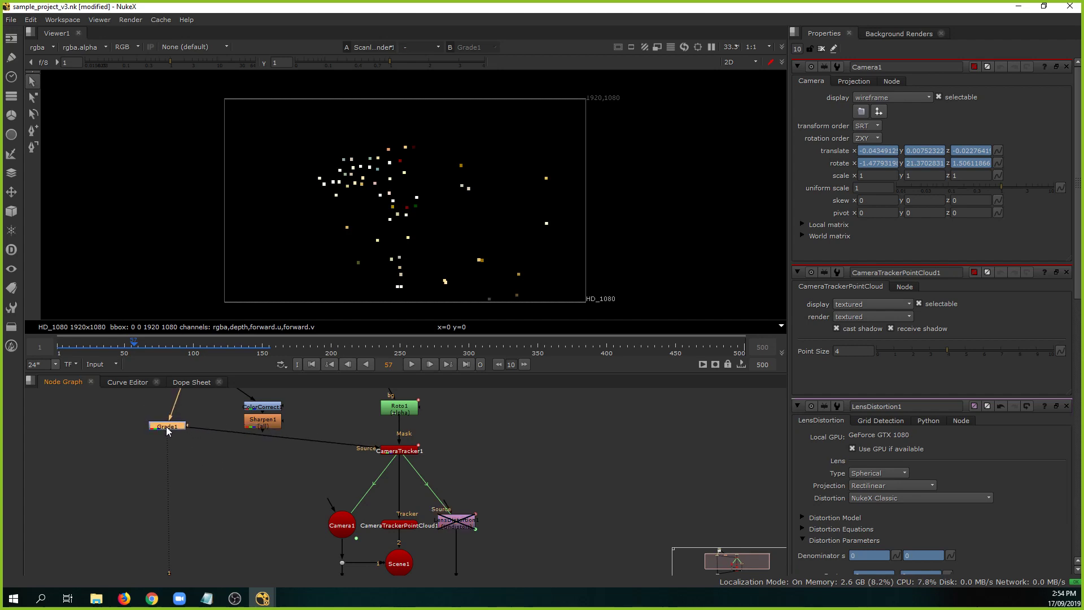
pyautogui.moveTo(383, 457); pyautogui.dragTo(284, 479, button='middle')
pyautogui.moveTo(206, 465); pyautogui.dragTo(274, 462)
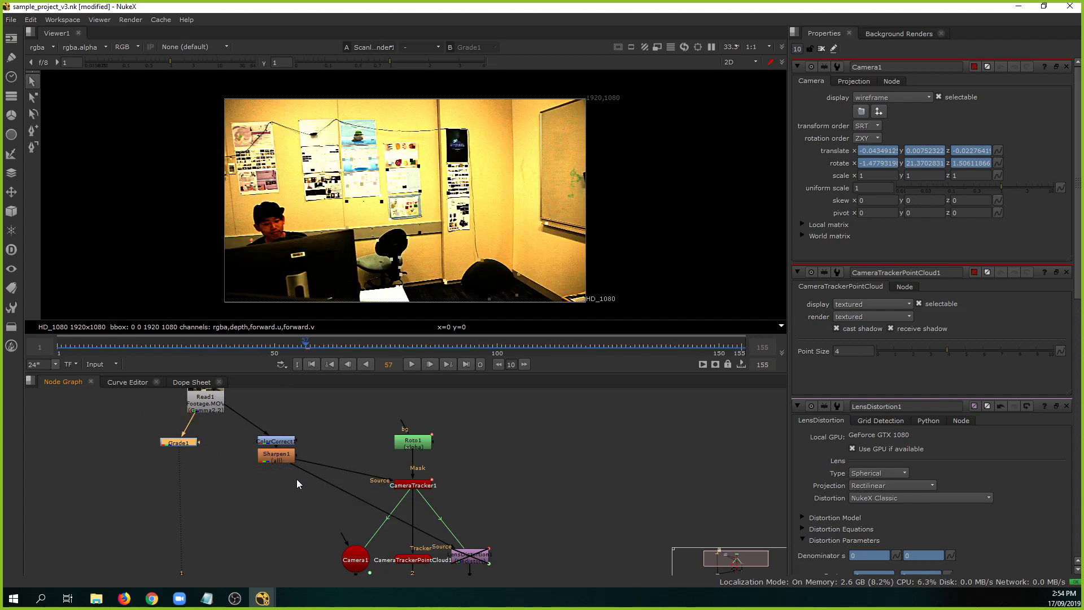
# Reconnect LensDistortion1's Source input from Sharpen1 to Grade1 and move ScanlineRender1 slightly down.
pyautogui.moveTo(297, 479); pyautogui.dragTo(271, 465, button='middle')
pyautogui.moveTo(278, 454); pyautogui.dragTo(158, 428)
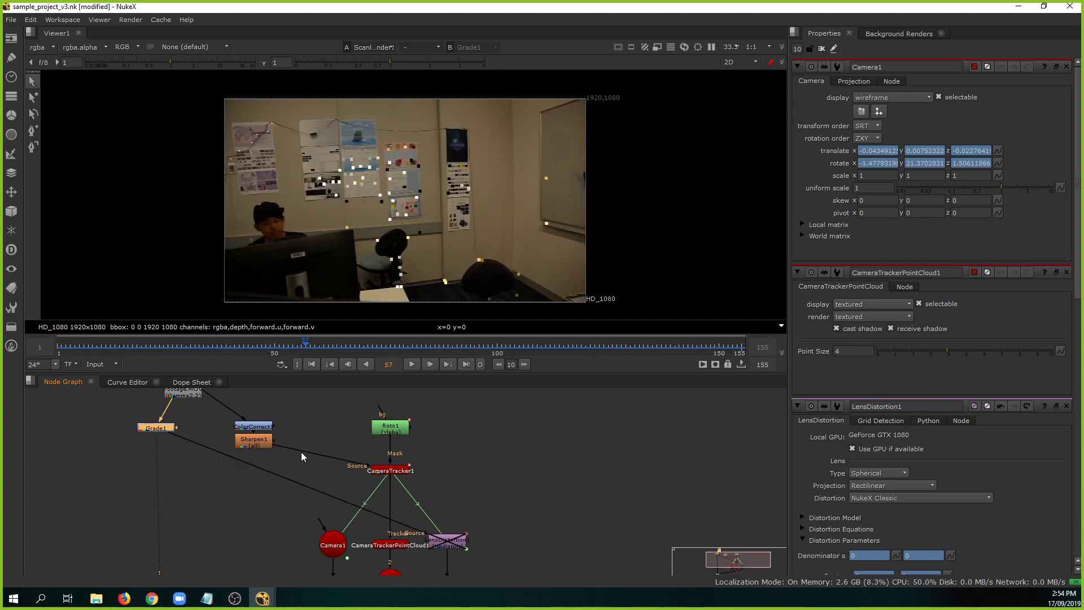
pyautogui.moveTo(302, 452); pyautogui.dragTo(290, 377, button='middle')
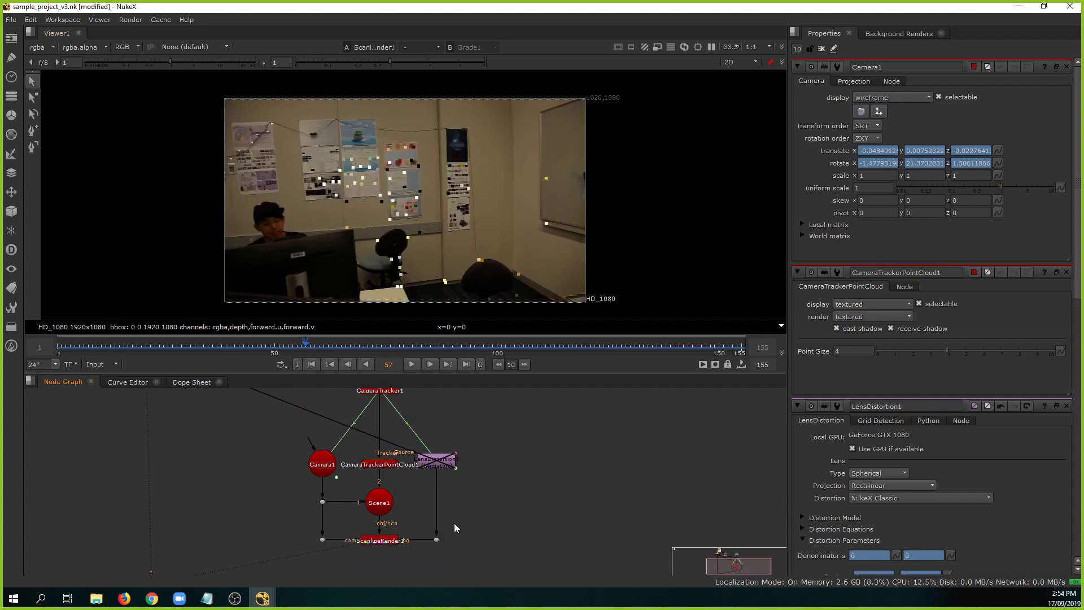
pyautogui.moveTo(391, 546); pyautogui.dragTo(382, 559)
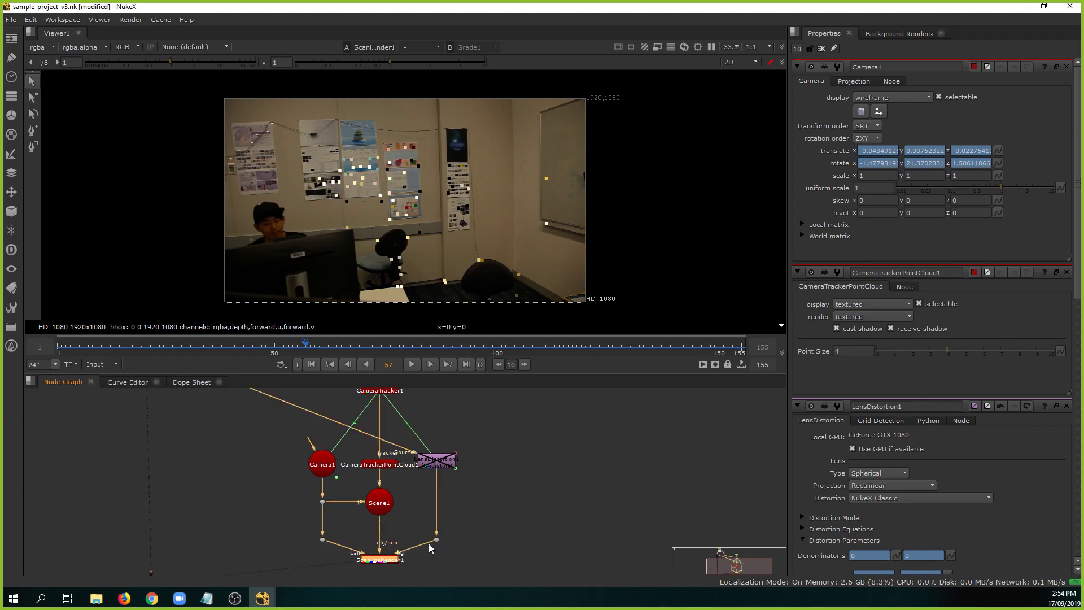
# Reconnect CameraTracker1's Source input from Sharpen1 to Grade1 and move the ColorCorrect1 and Sharpen1 nodes aside.
pyautogui.scroll(2, 452, 510)
pyautogui.scroll(-3, 442, 517)
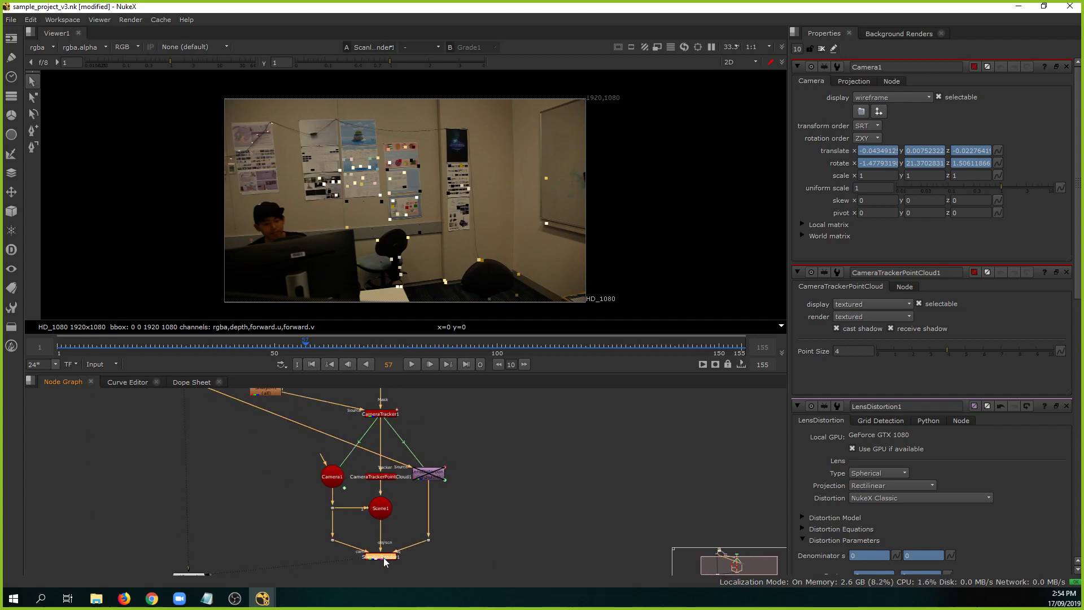
pyautogui.scroll(-2, 445, 506)
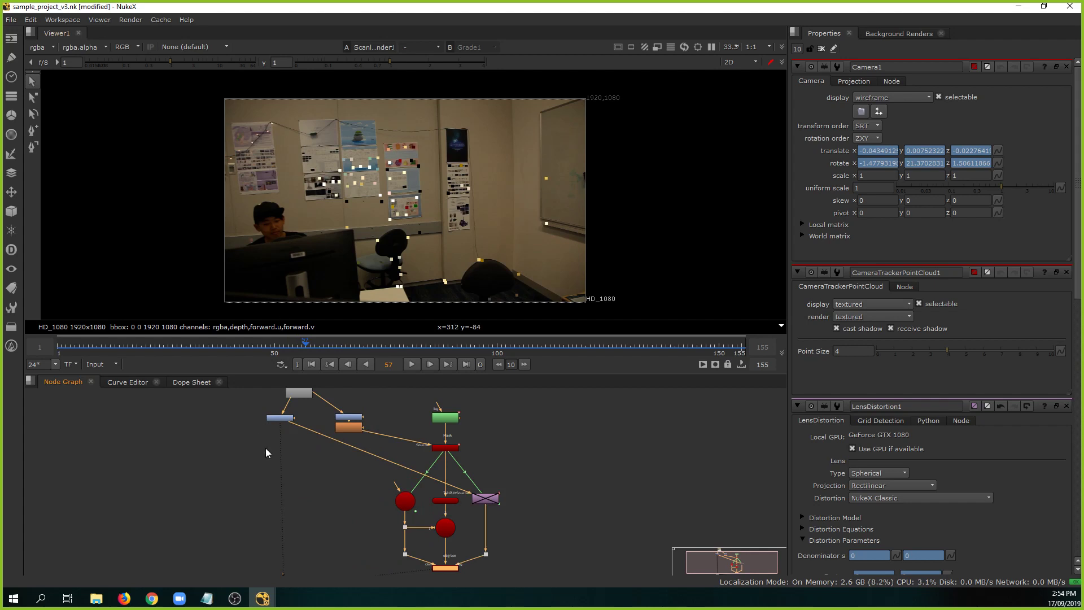
pyautogui.moveTo(283, 417); pyautogui.dragTo(275, 473, button='middle')
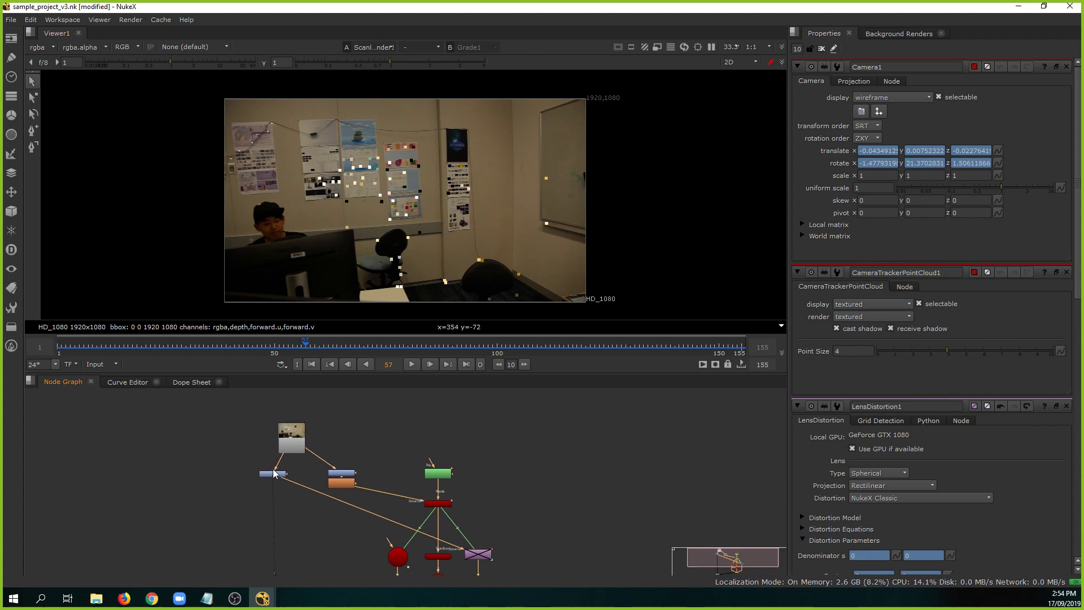
pyautogui.scroll(3, 301, 459)
pyautogui.moveTo(409, 455); pyautogui.dragTo(360, 404, button='middle')
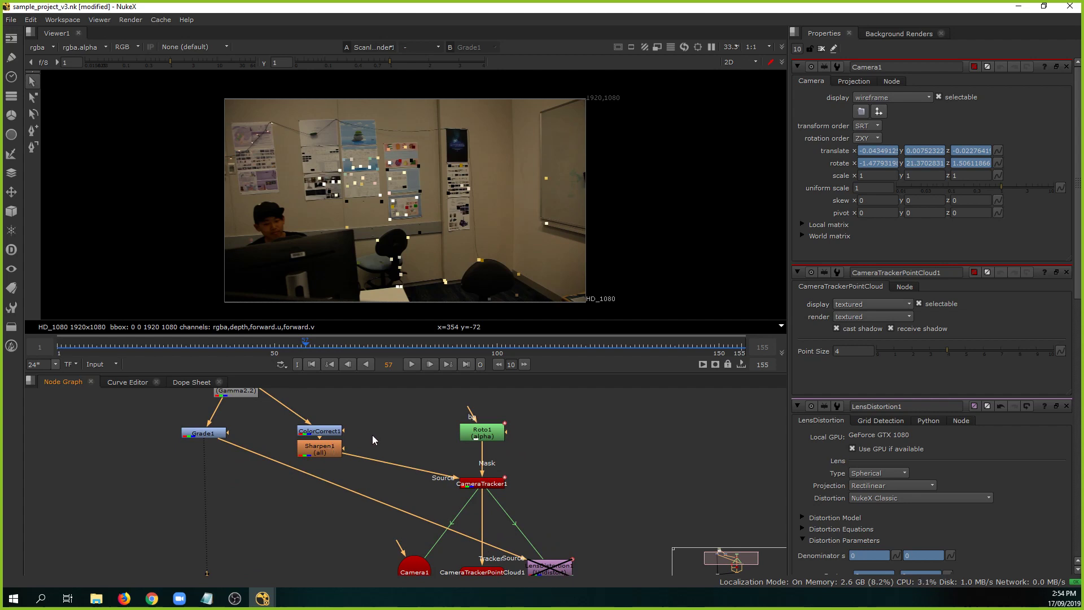
pyautogui.scroll(-1, 373, 430)
pyautogui.moveTo(374, 422); pyautogui.dragTo(358, 408, button='middle')
pyautogui.moveTo(344, 422); pyautogui.dragTo(220, 408)
pyautogui.moveTo(317, 419); pyautogui.dragTo(321, 446, button='middle')
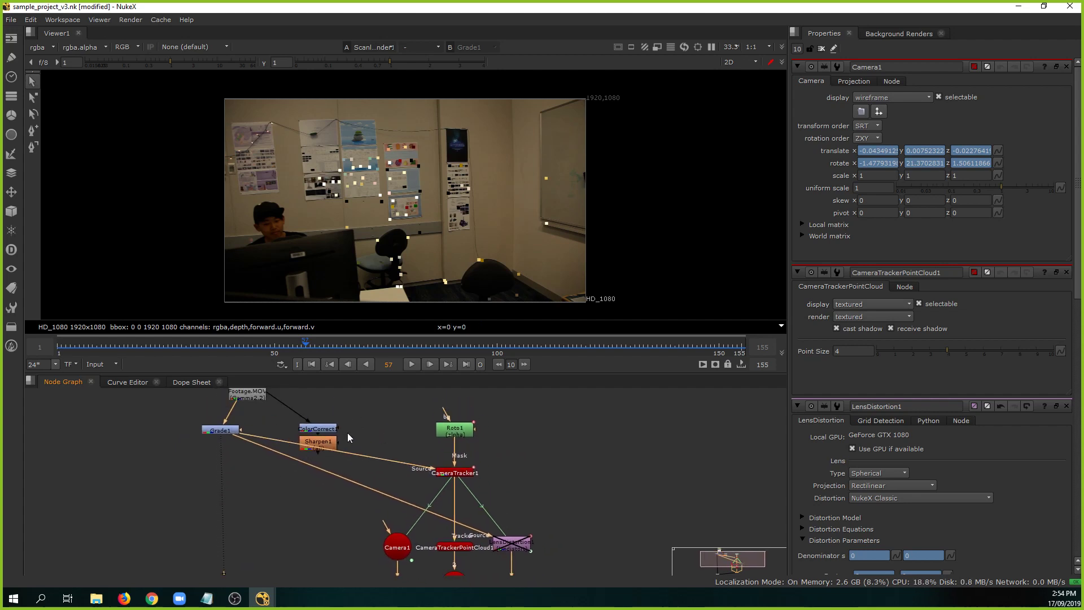
pyautogui.moveTo(358, 408)
pyautogui.mouseDown()
pyautogui.moveTo(300, 454)
pyautogui.moveTo(358, 426)
pyautogui.moveTo(343, 418)
pyautogui.moveTo(359, 411)
pyautogui.mouseUp()
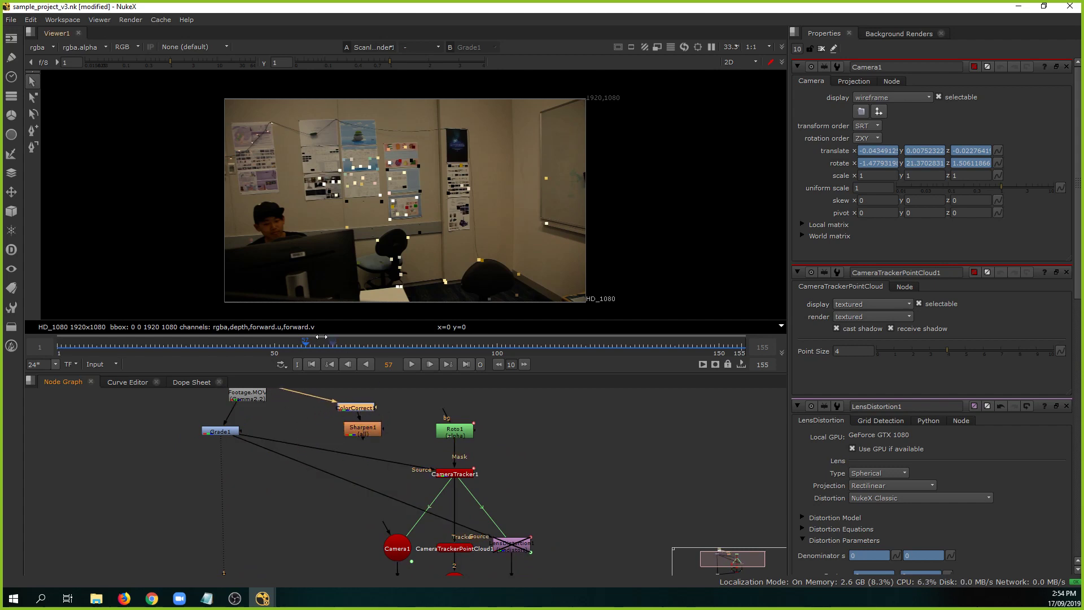
# Check the tracked points against the footage at frame 106 in 2D and the camera motion around frame 37 in 3D.
pyautogui.moveTo(305, 343); pyautogui.dragTo(523, 342)
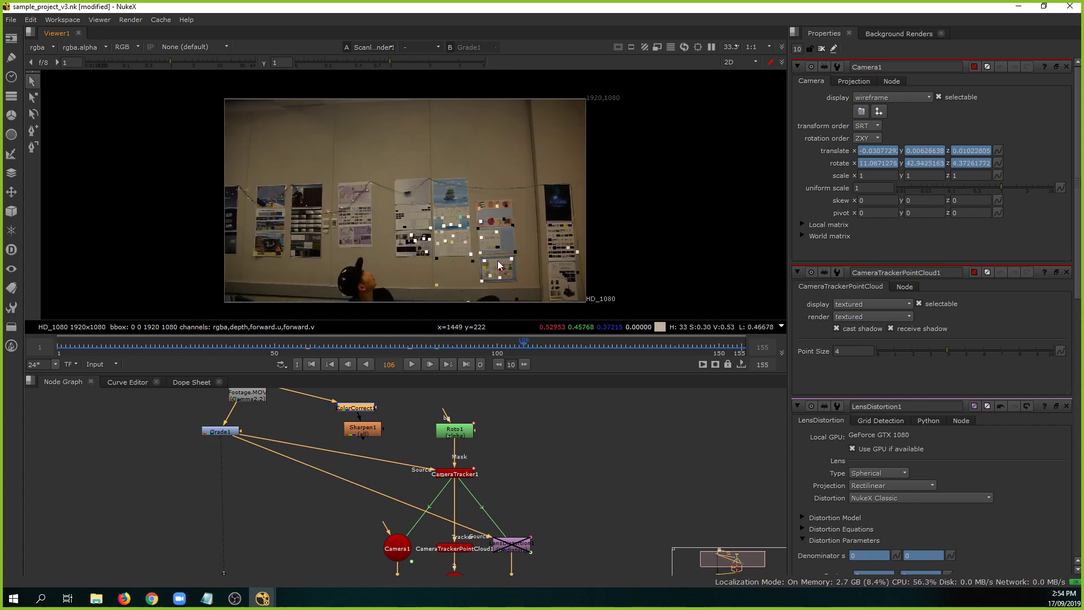
pyautogui.press('Tab')
pyautogui.moveTo(183, 345); pyautogui.dragTo(219, 362)
pyautogui.moveTo(640, 492); pyautogui.dragTo(587, 391, button='middle')
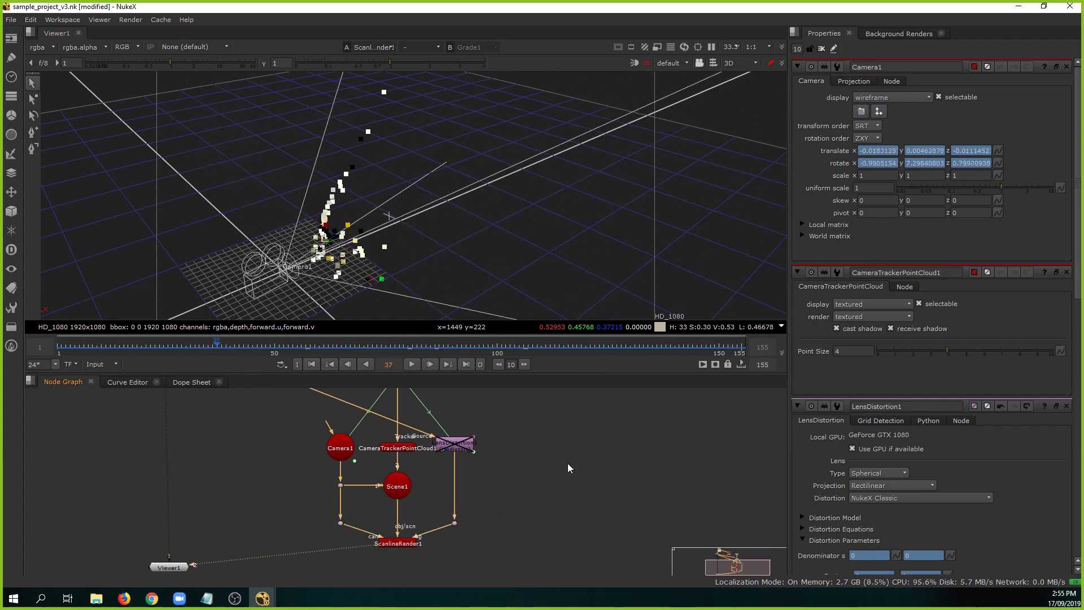
# Add a WriteGeo node in the empty graph area beside LensDistortion1.
pyautogui.scroll(-1, 534, 497)
pyautogui.moveTo(533, 499); pyautogui.dragTo(507, 487, button='middle')
pyautogui.scroll(2, 502, 484)
pyautogui.scroll(-2, 496, 485)
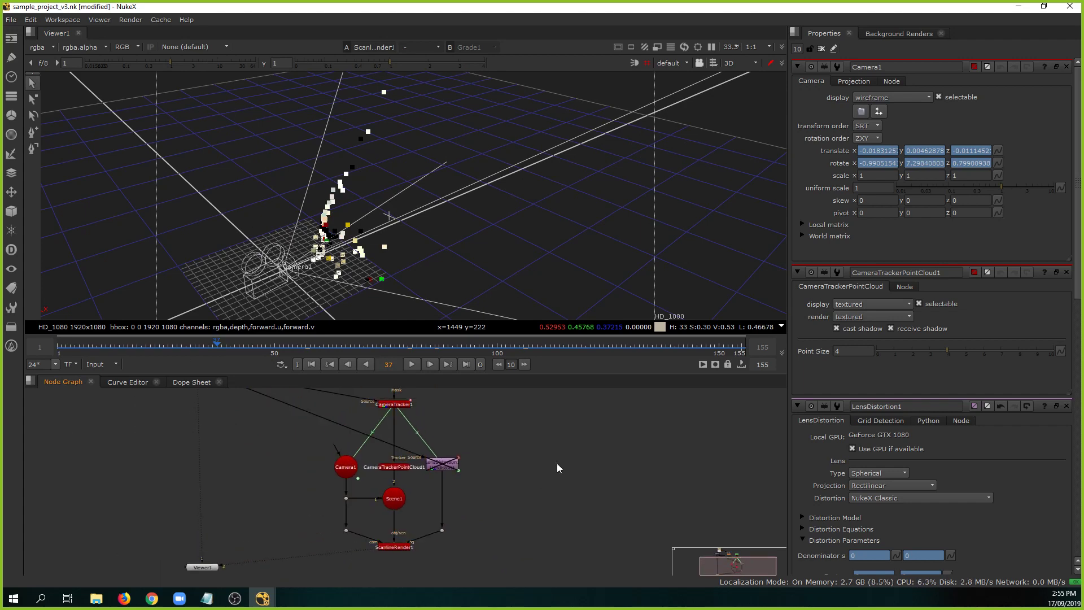
pyautogui.press('Tab')
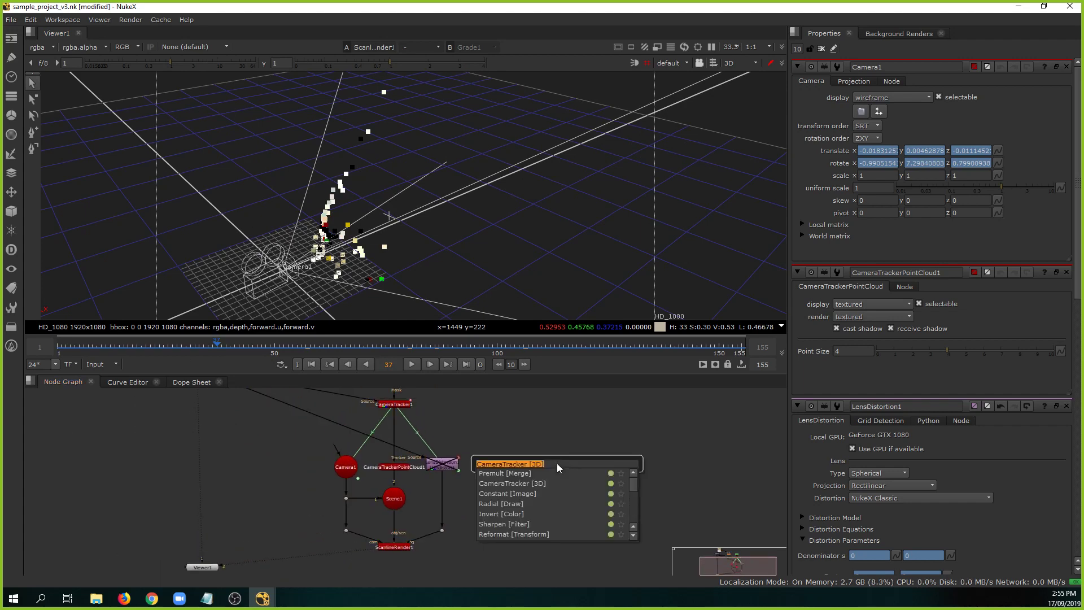
pyautogui.write('write')
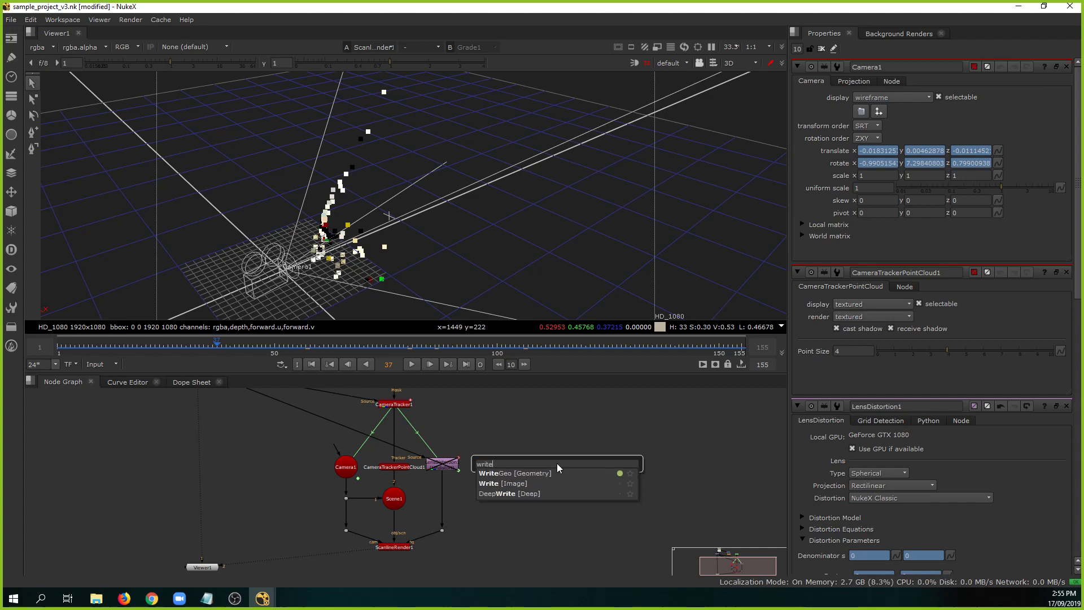
pyautogui.press('Down')
pyautogui.press('Return')
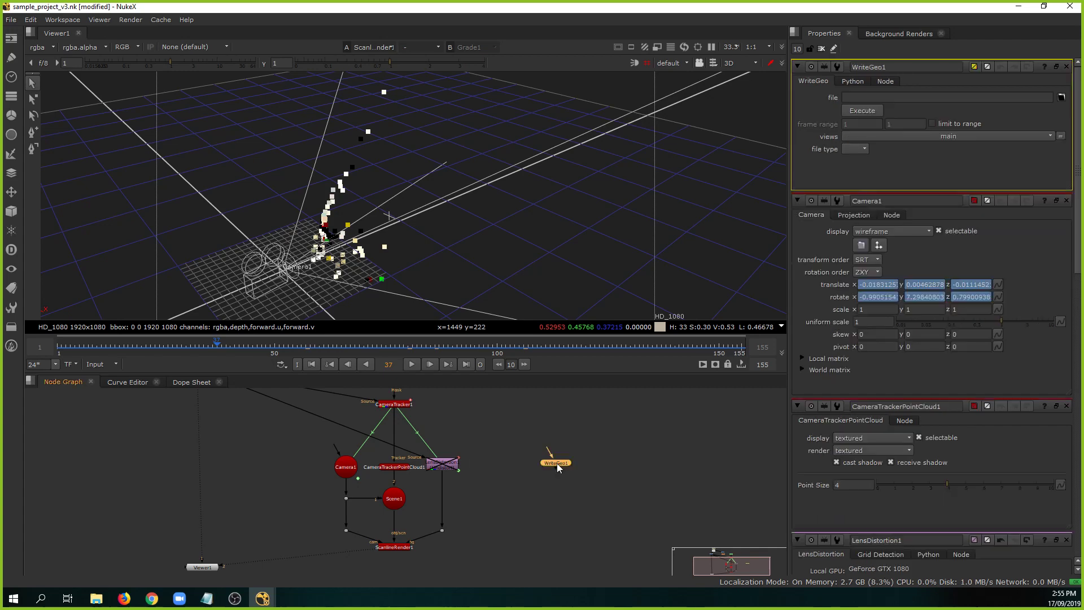
pyautogui.scroll(5, 575, 451)
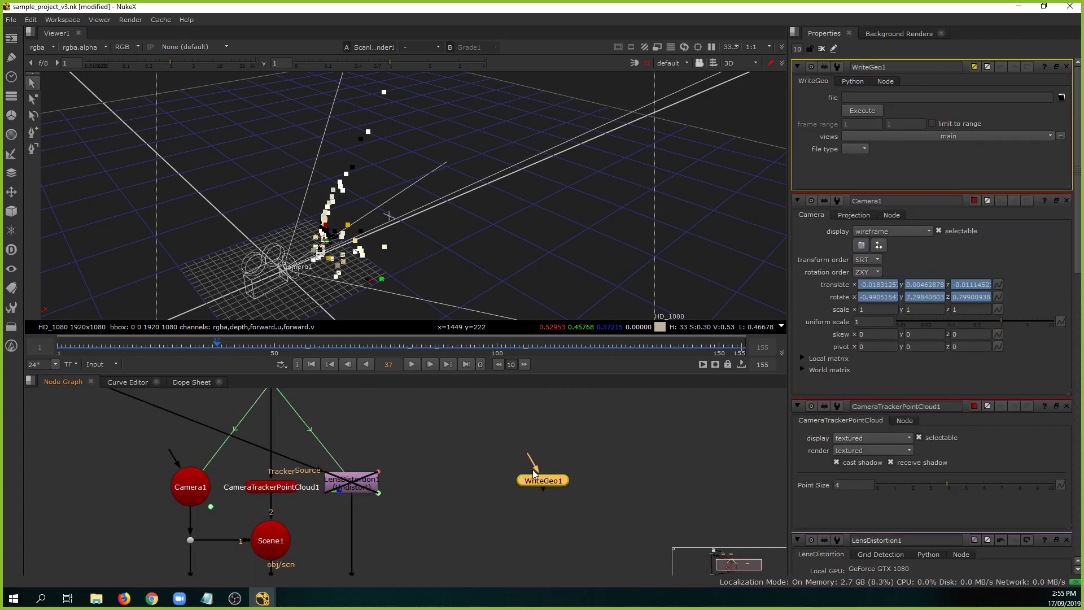
pyautogui.click(466, 492)
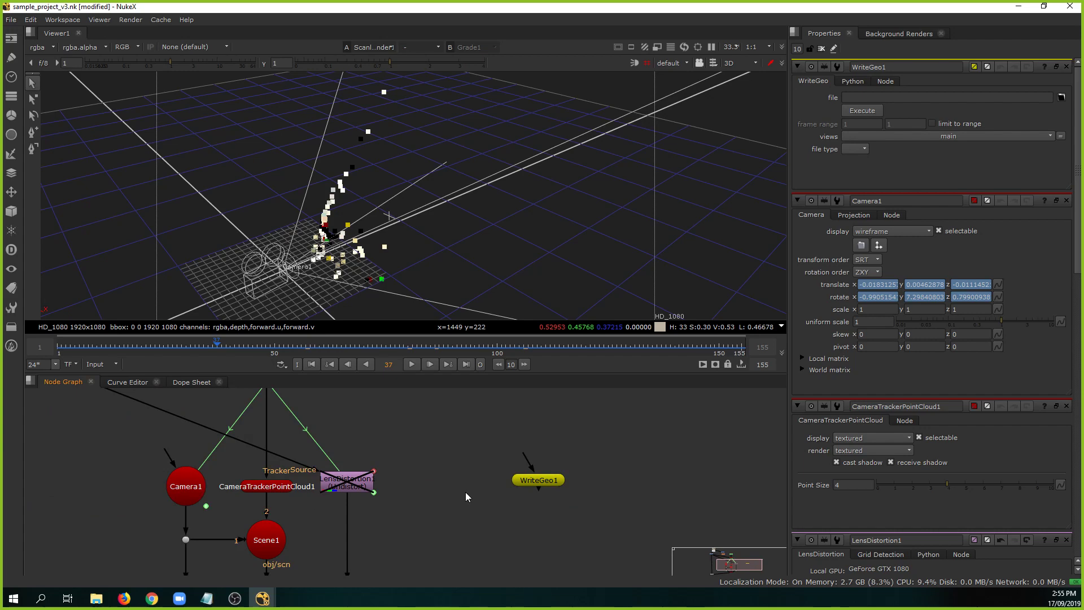
pyautogui.press('w')
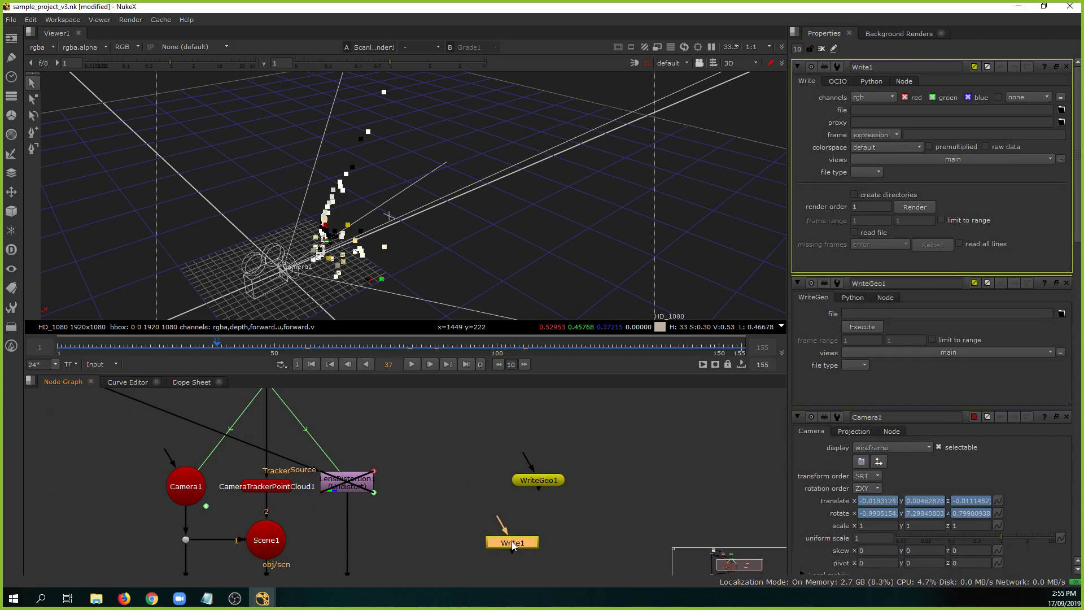
pyautogui.press('Delete')
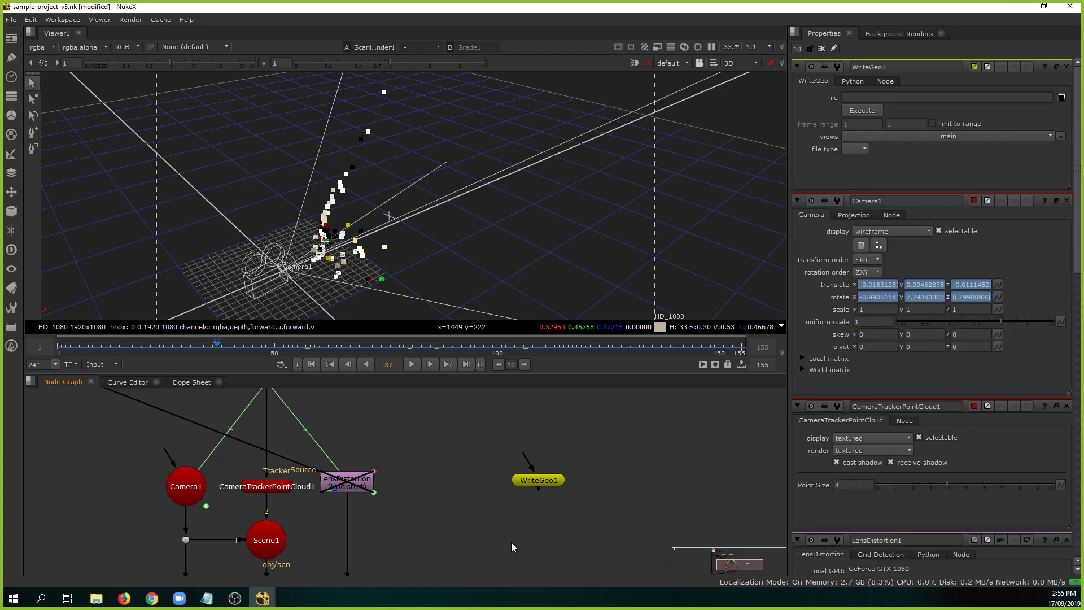
# Connect WriteGeo1's input to Scene1 and place the node level with Scene1.
pyautogui.click(545, 485)
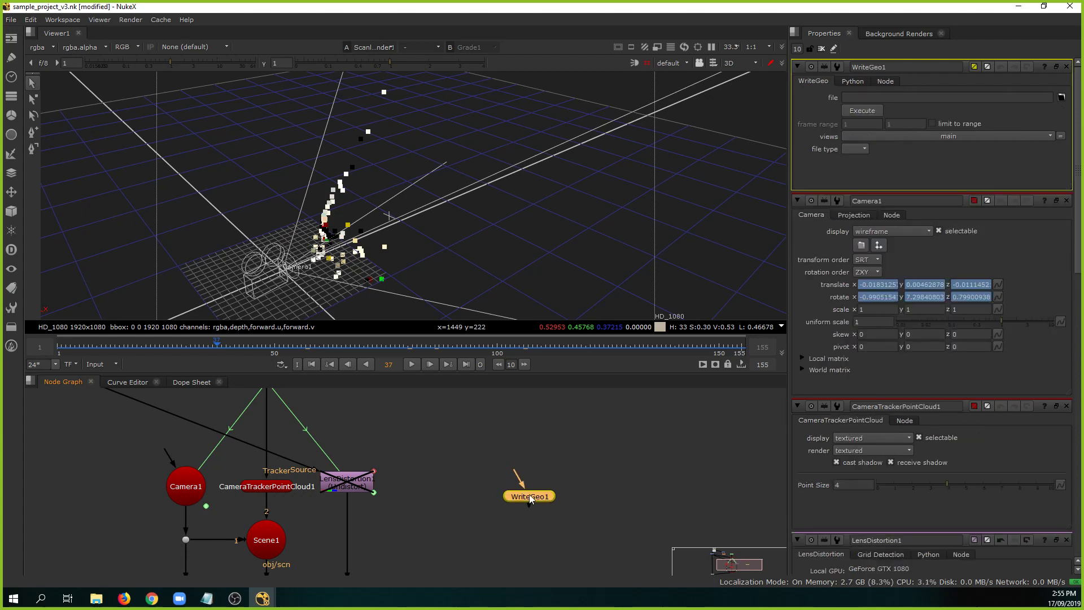
pyautogui.moveTo(529, 495); pyautogui.dragTo(516, 460, button='middle')
pyautogui.moveTo(502, 442); pyautogui.dragTo(430, 483)
pyautogui.moveTo(530, 466)
pyautogui.mouseDown(button='middle')
pyautogui.moveTo(514, 469)
pyautogui.moveTo(528, 459)
pyautogui.mouseUp(button='middle')
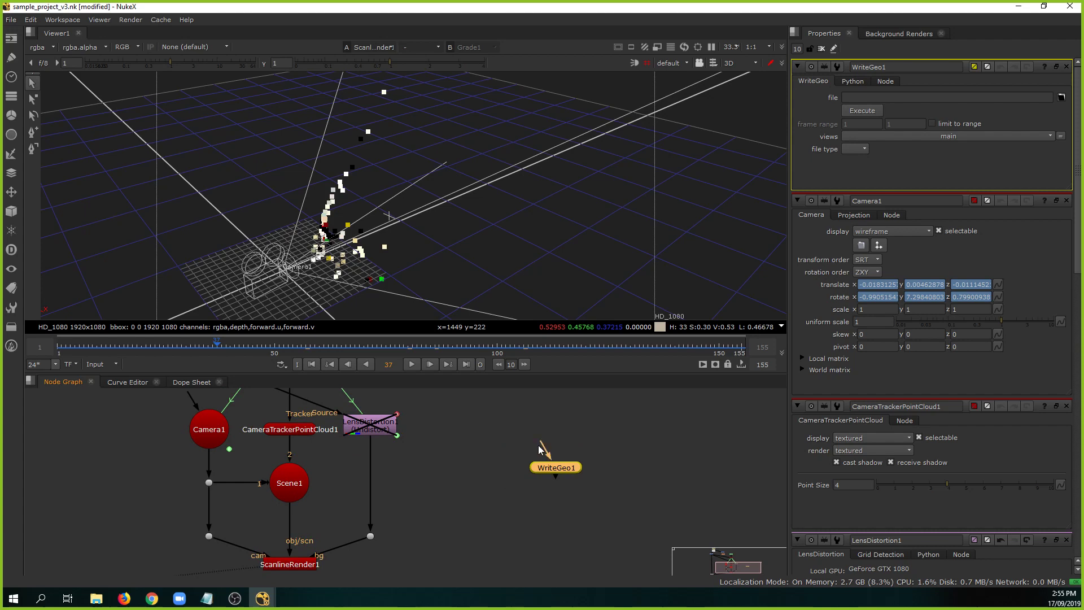
pyautogui.moveTo(540, 449); pyautogui.dragTo(291, 483)
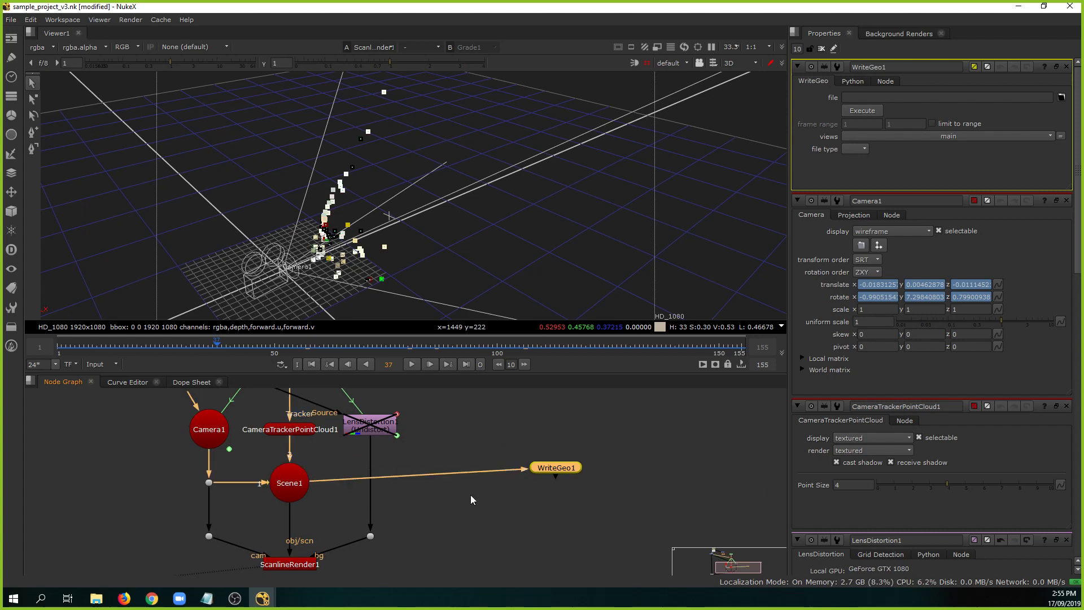
pyautogui.moveTo(557, 466); pyautogui.dragTo(524, 481)
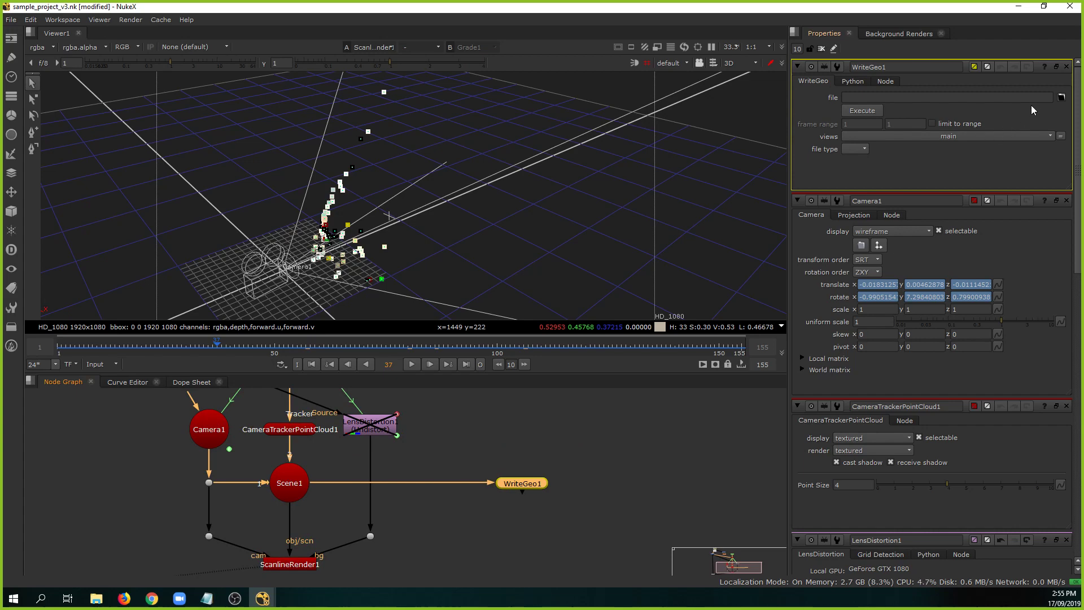
pyautogui.click(1062, 98)
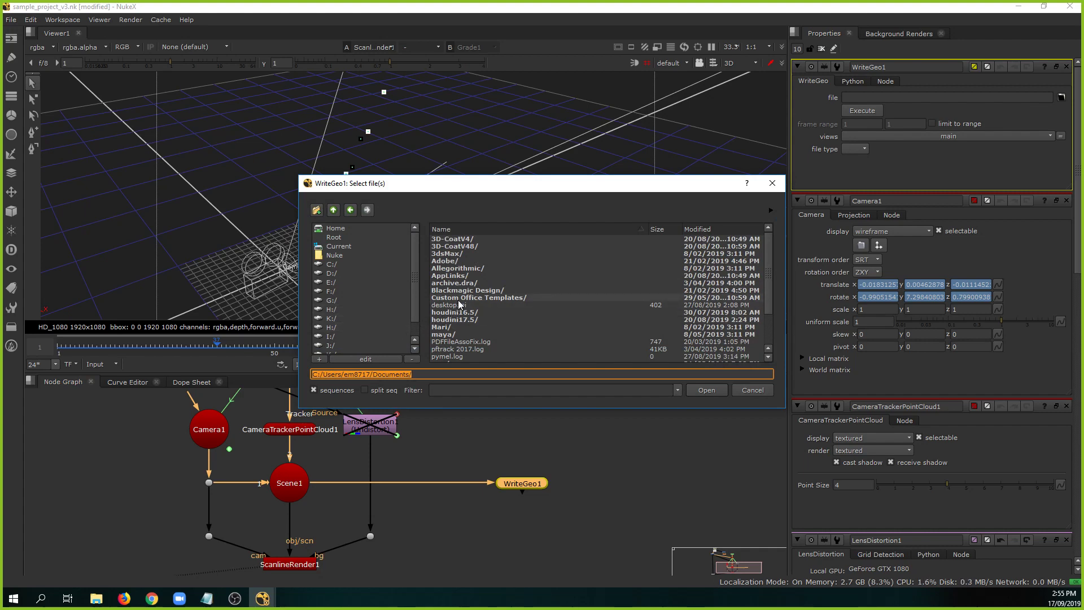
pyautogui.moveTo(372, 374); pyautogui.dragTo(412, 374)
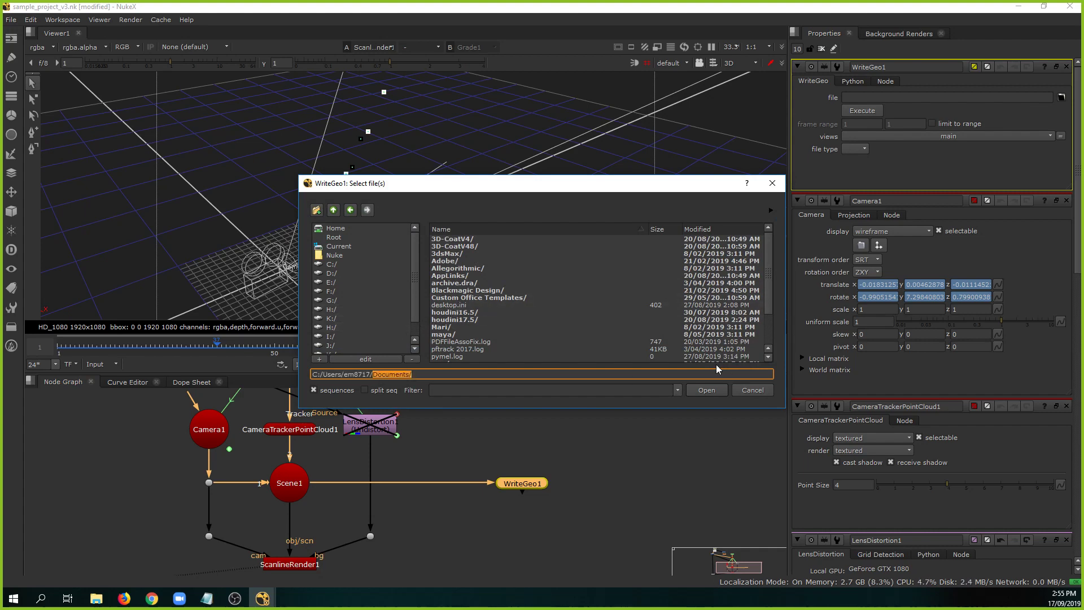
pyautogui.press('BackSpace')
pyautogui.press('Return')
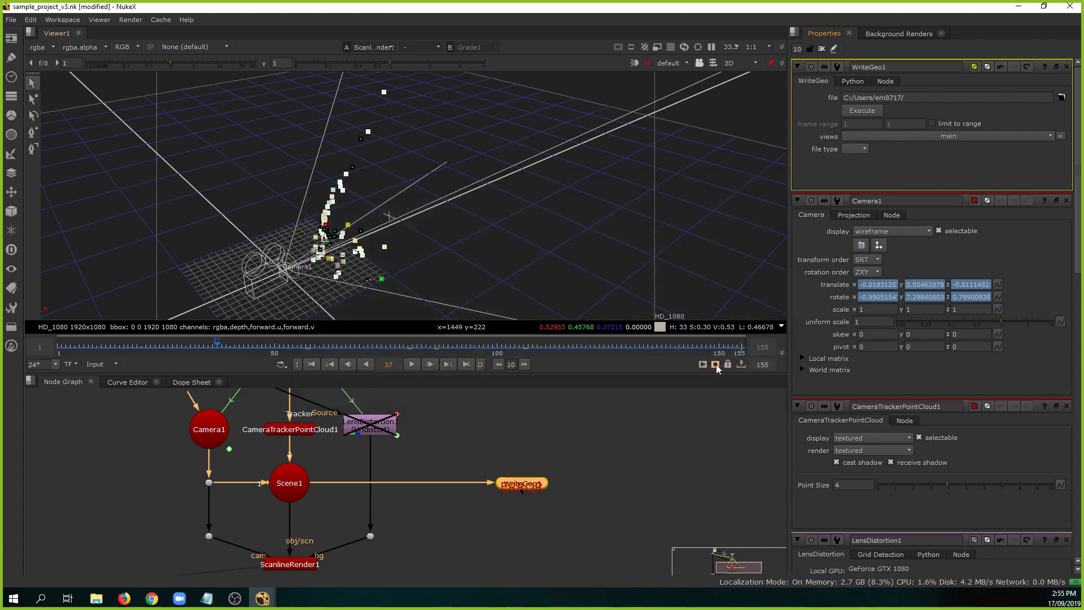
# Set WriteGeo1's output file to trackedCamera.fbx in the Nuke Project folder on the Desktop.
pyautogui.click(1061, 97)
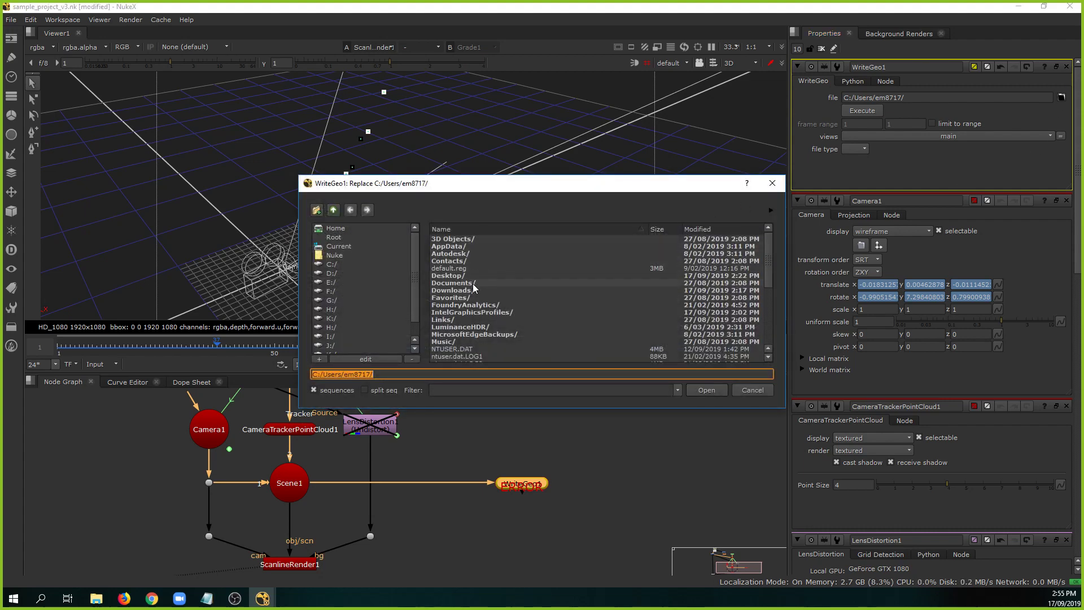
pyautogui.doubleClick(474, 277)
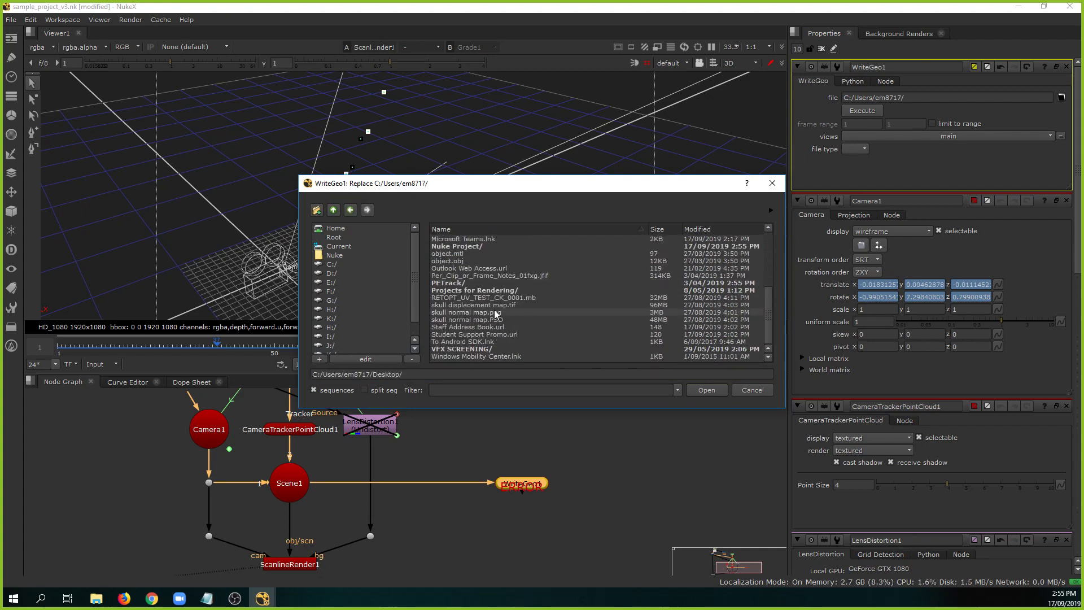
pyautogui.scroll(5, 474, 335)
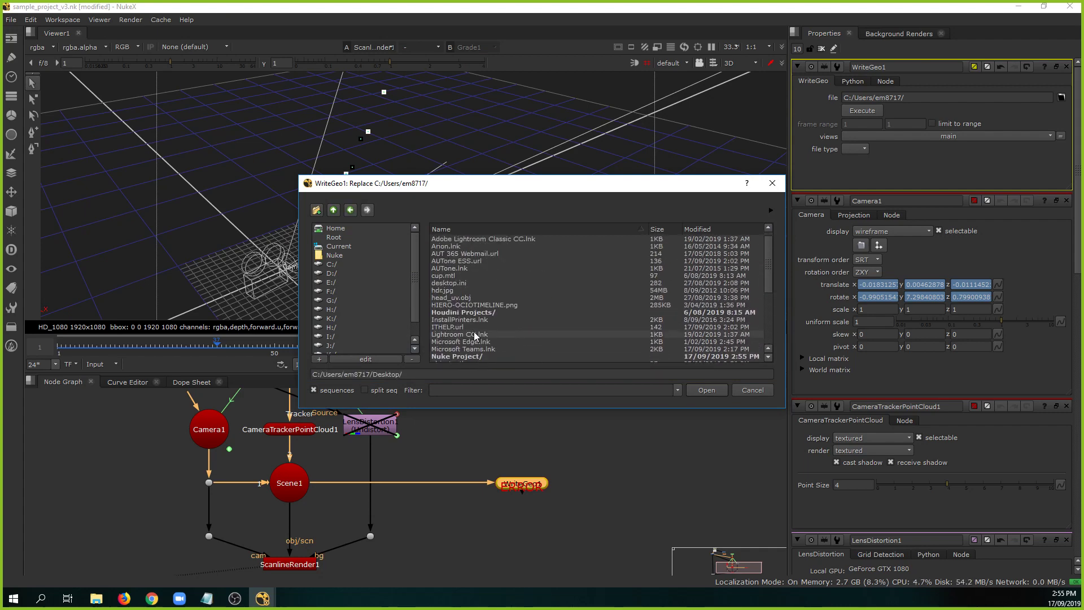
pyautogui.scroll(-1, 475, 337)
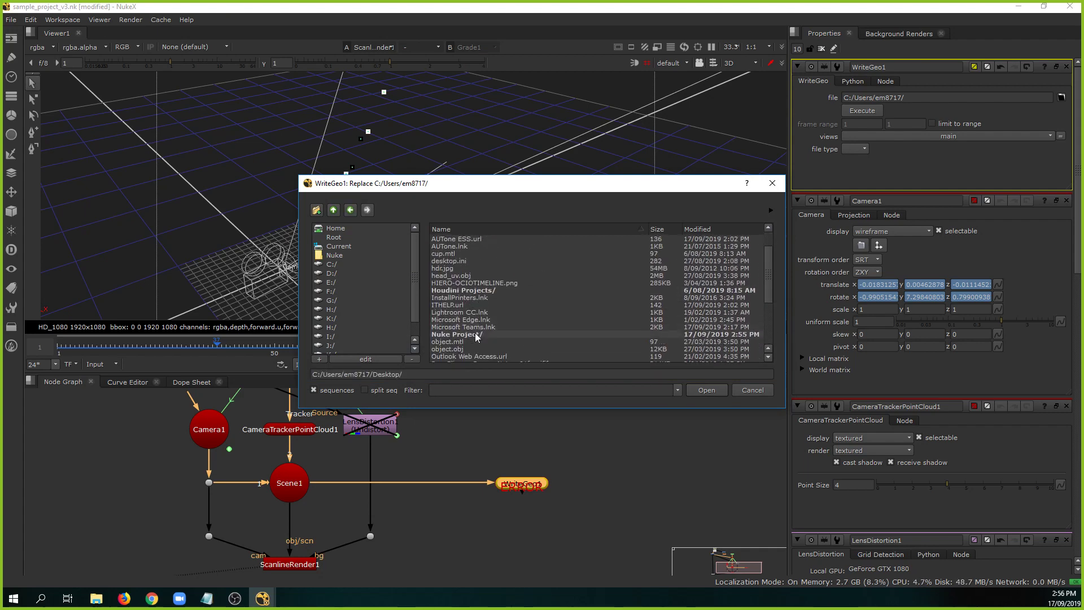
pyautogui.doubleClick(476, 335)
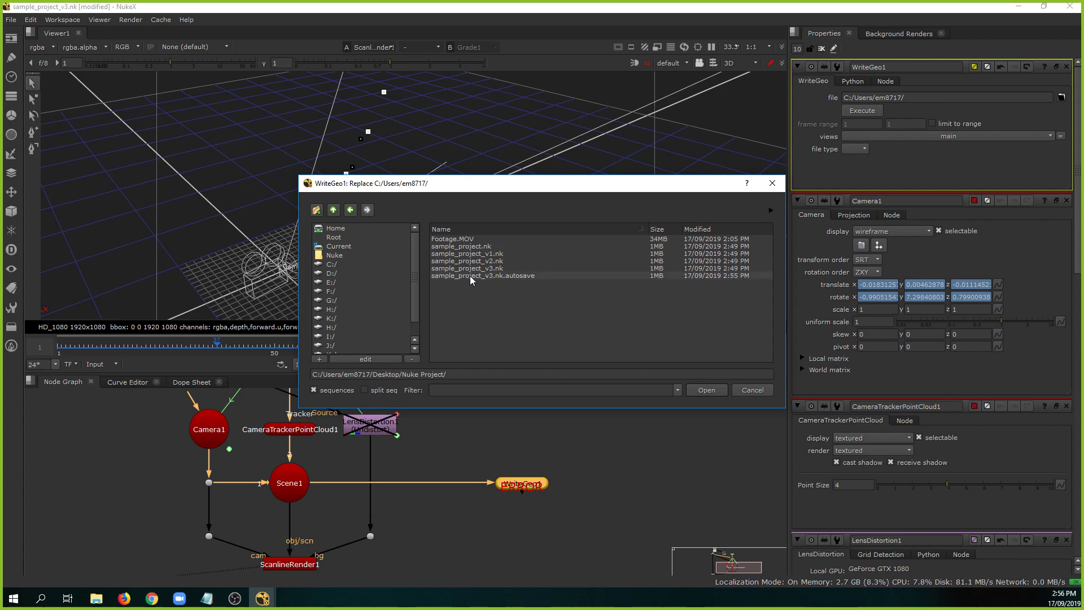
pyautogui.click(470, 374)
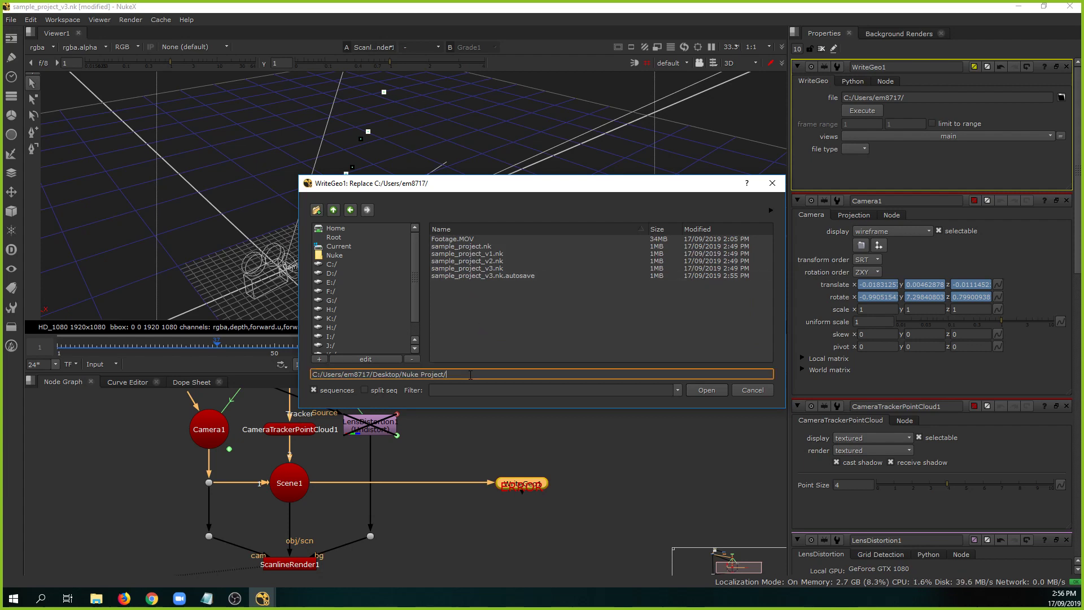
pyautogui.write('trackedCa')
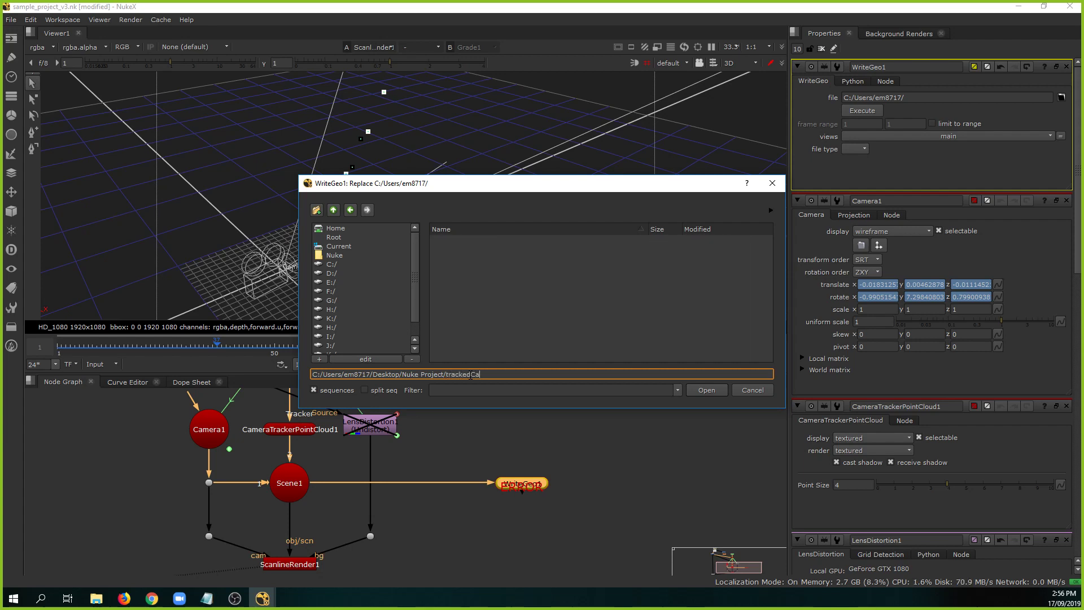
pyautogui.write('mera.fbx')
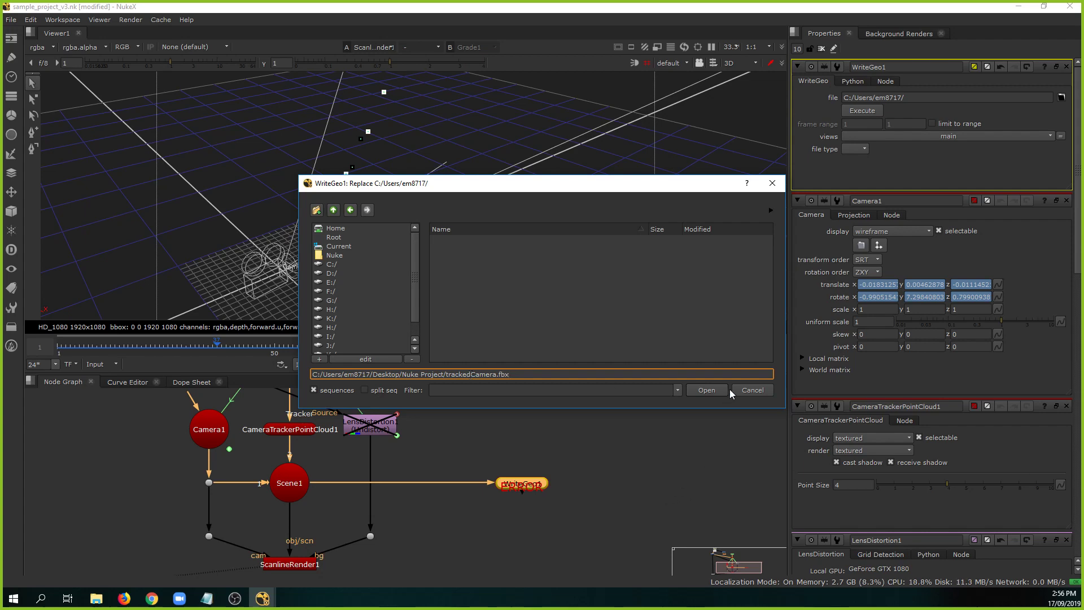
pyautogui.click(705, 391)
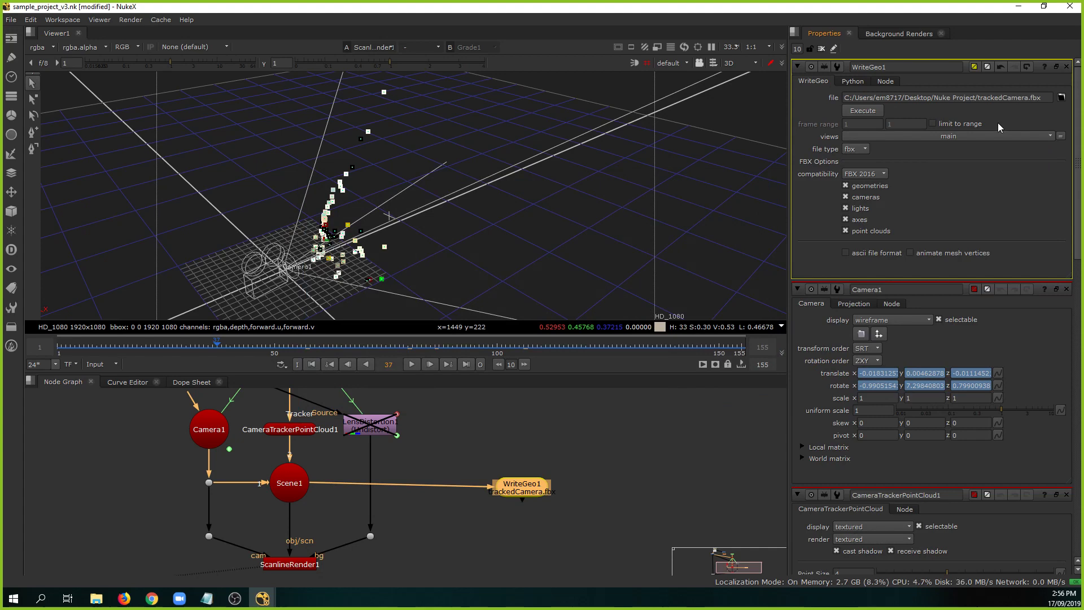
# Keep WriteGeo1's compatibility at FBX 2016 and execute the export for frames 1-155.
pyautogui.click(885, 175)
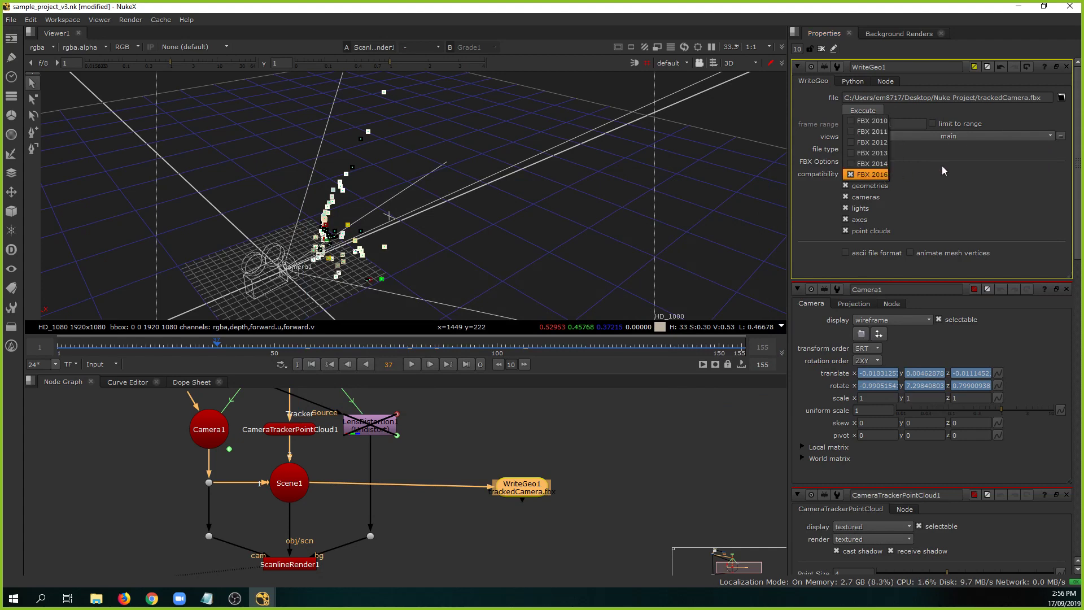
pyautogui.click(948, 166)
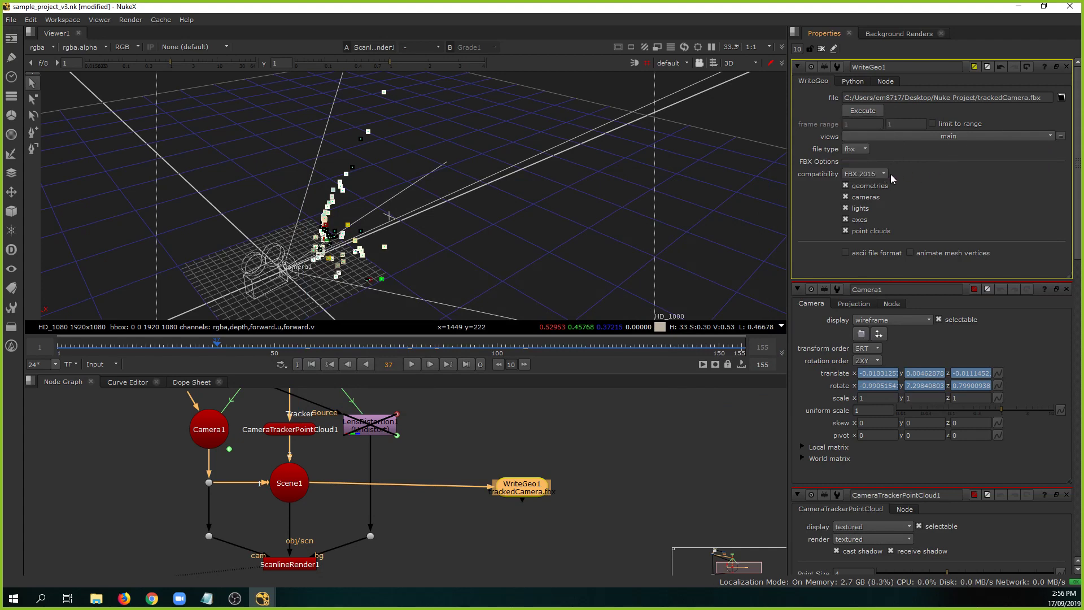
pyautogui.click(886, 174)
pyautogui.click(972, 163)
pyautogui.click(878, 112)
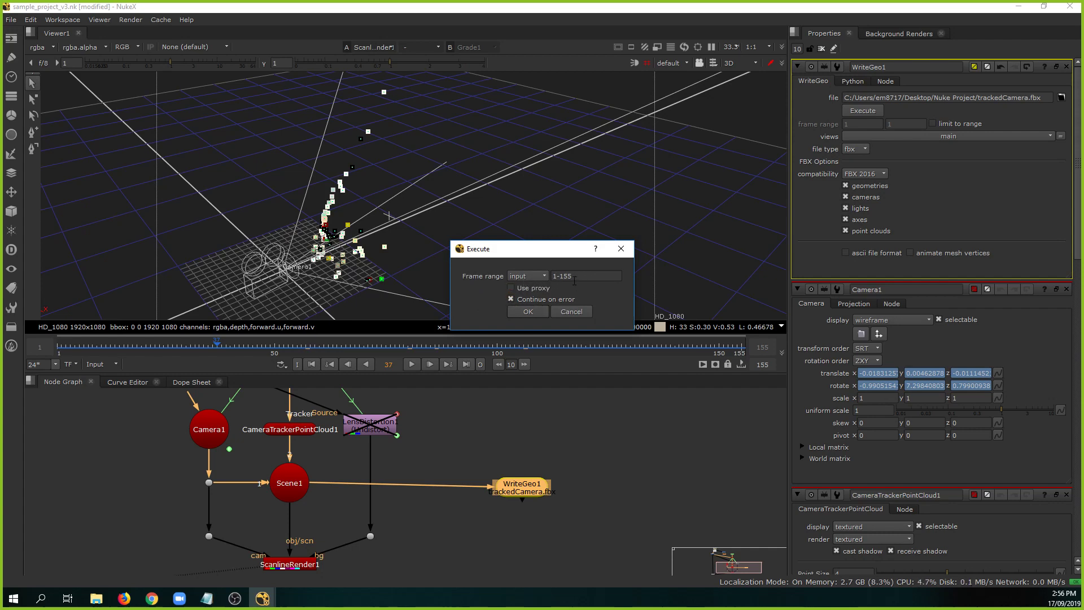
pyautogui.click(532, 311)
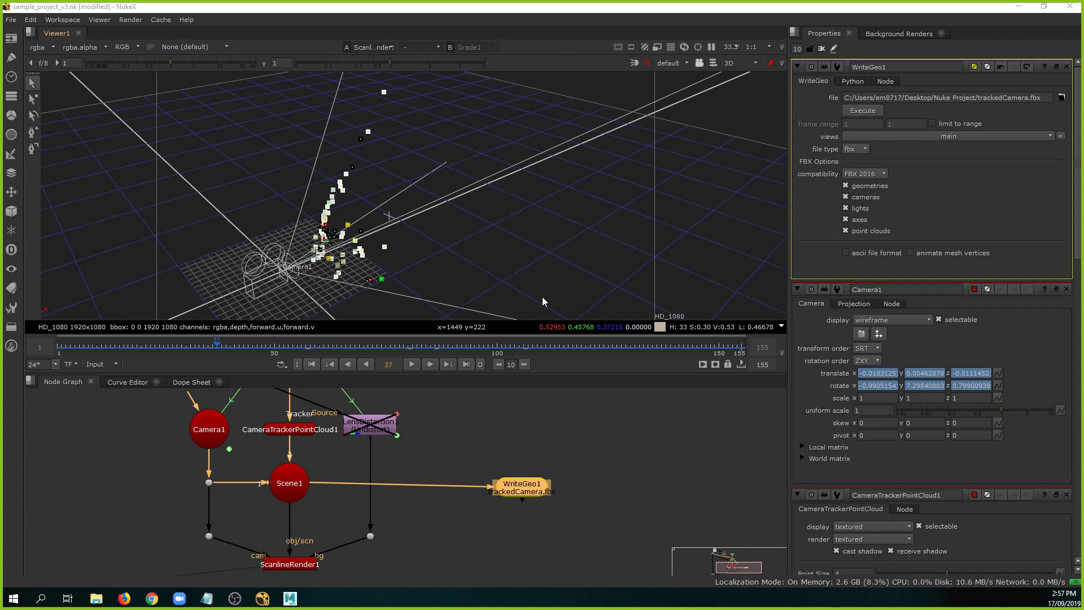
pyautogui.moveTo(523, 406); pyautogui.dragTo(550, 491, button='middle')
pyautogui.scroll(-2, 506, 473)
pyautogui.moveTo(246, 447); pyautogui.dragTo(326, 558, button='middle')
pyautogui.moveTo(249, 466); pyautogui.dragTo(409, 435, button='middle')
pyautogui.click(425, 439)
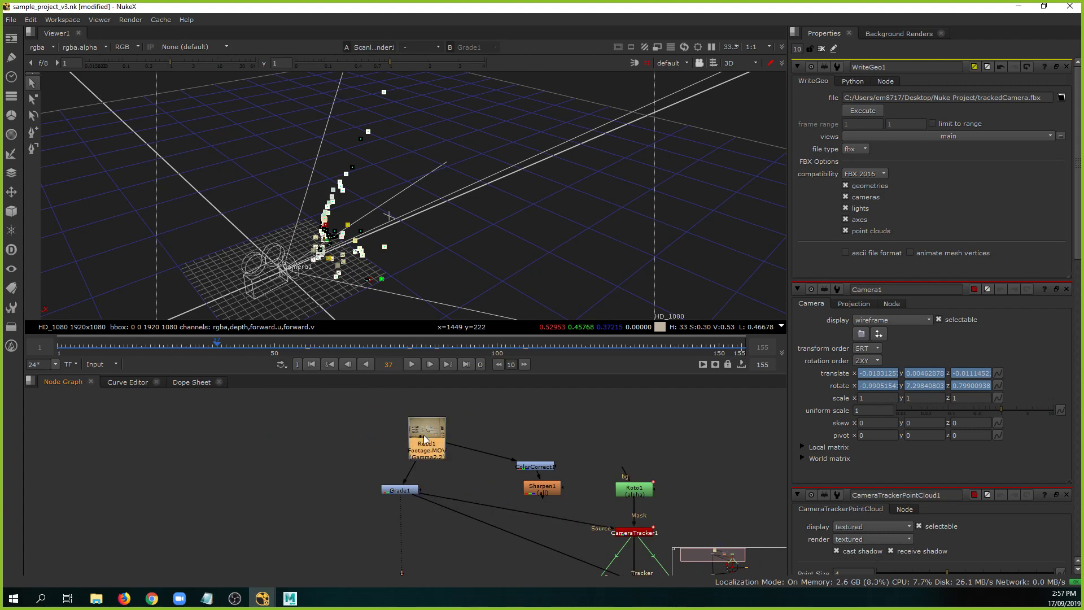
pyautogui.moveTo(349, 457); pyautogui.dragTo(388, 412, button='middle')
pyautogui.click(360, 465)
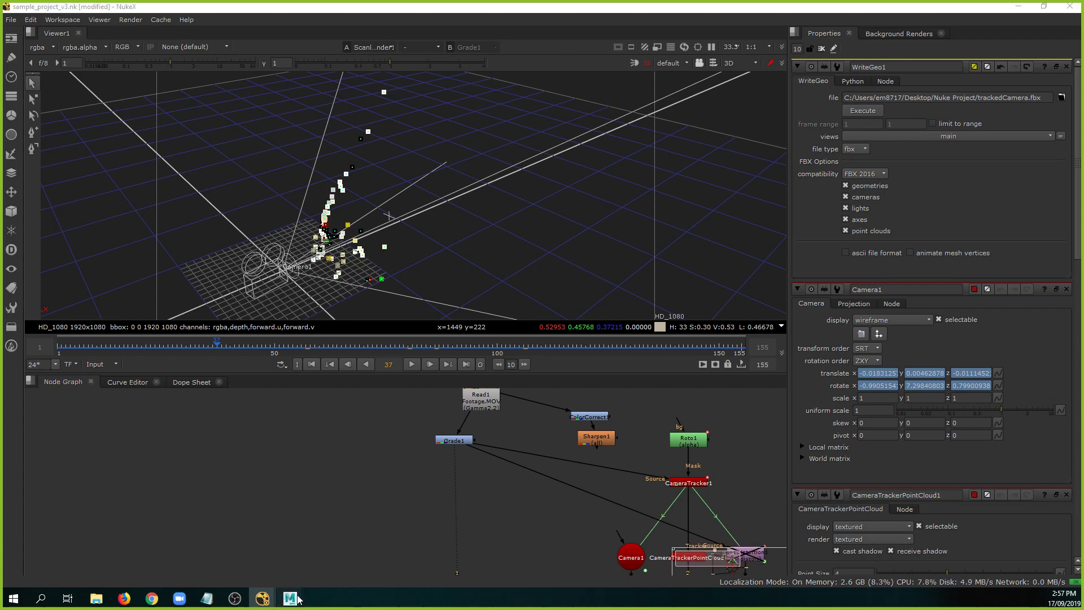
# Switch to Maya and try to import trackedCamera.fbx from the Nuke Project folder on the Desktop.
pyautogui.moveTo(290, 598)
pyautogui.click(346, 551)
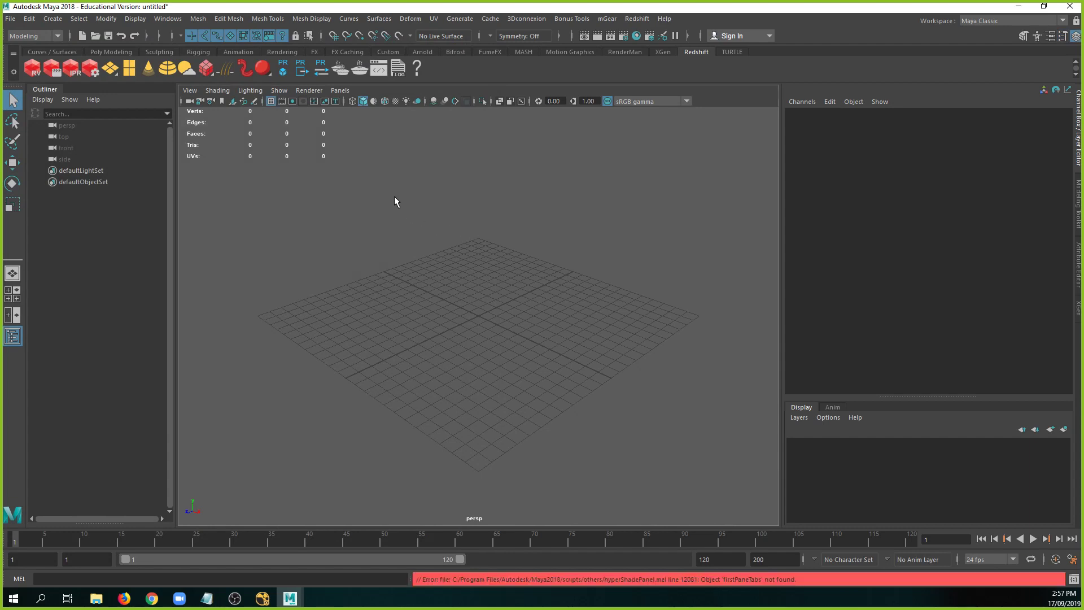
pyautogui.click(14, 20)
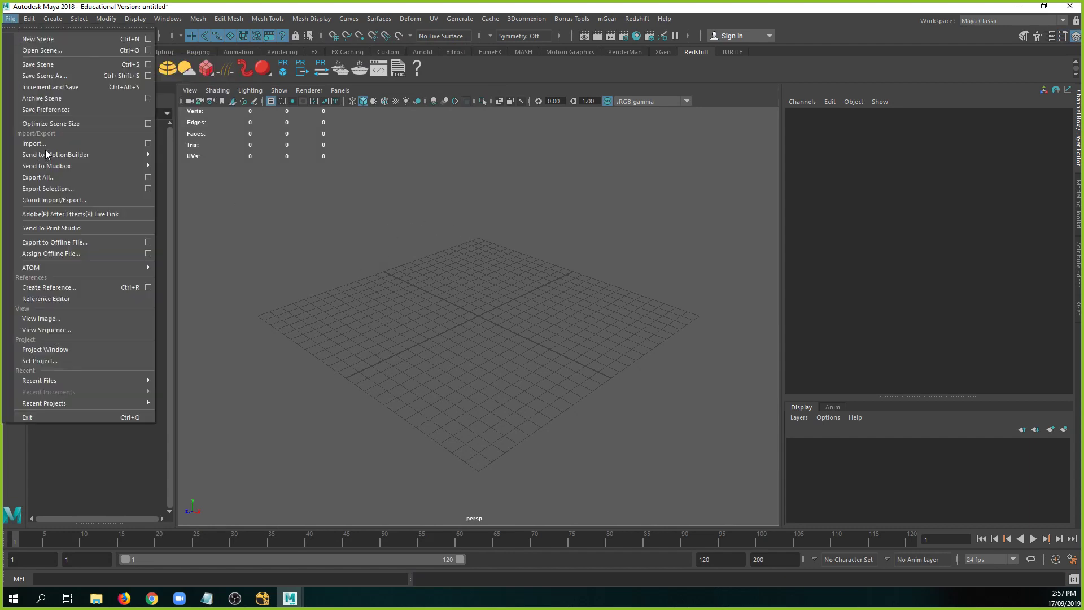
pyautogui.click(525, 331)
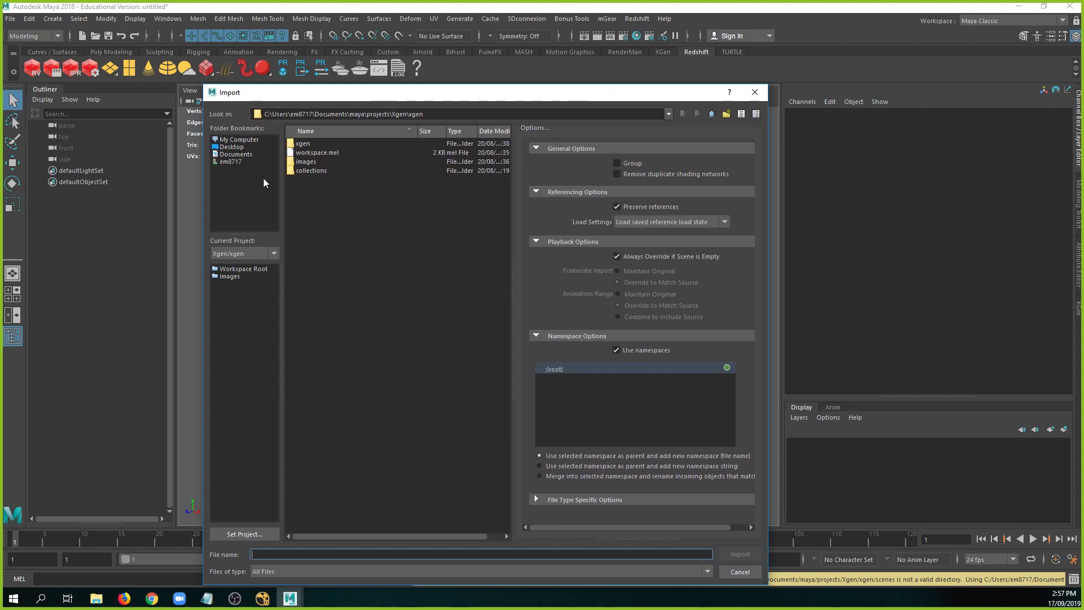
pyautogui.click(248, 154)
pyautogui.click(247, 147)
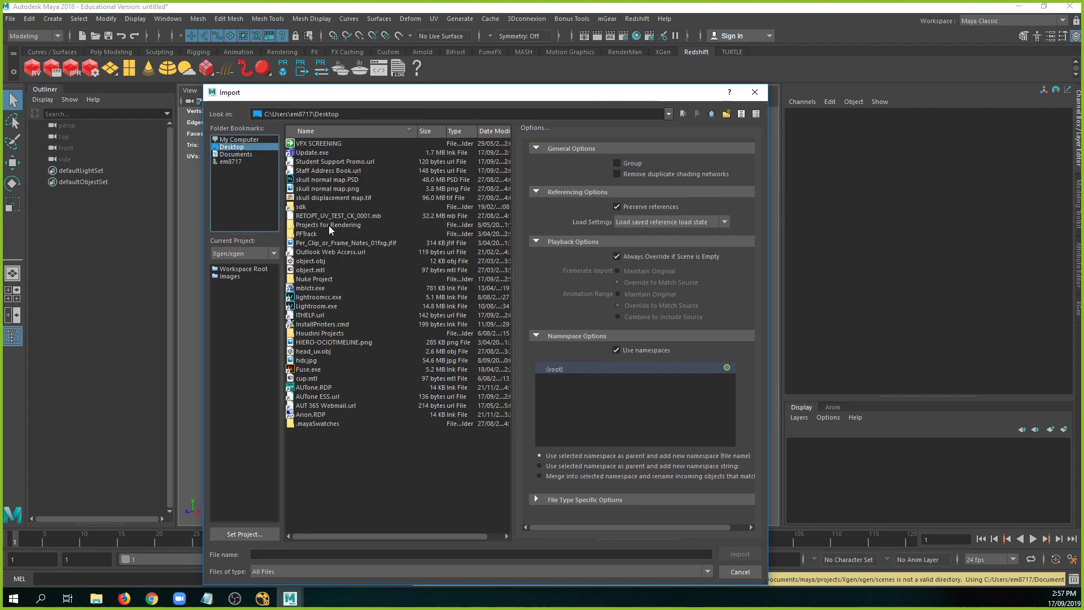
pyautogui.doubleClick(330, 279)
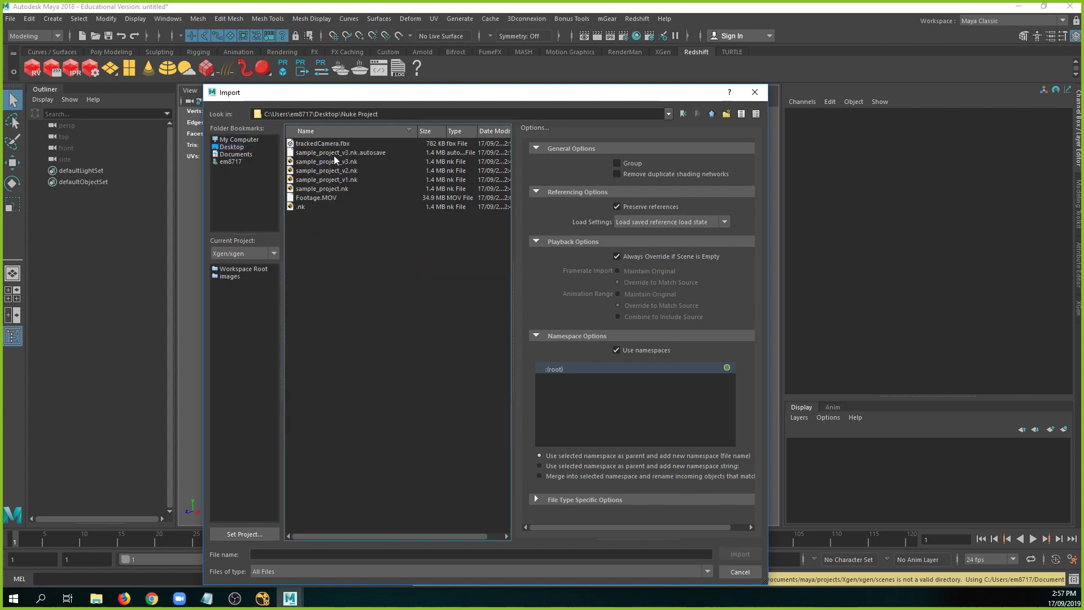
pyautogui.click(333, 146)
pyautogui.doubleClick(332, 146)
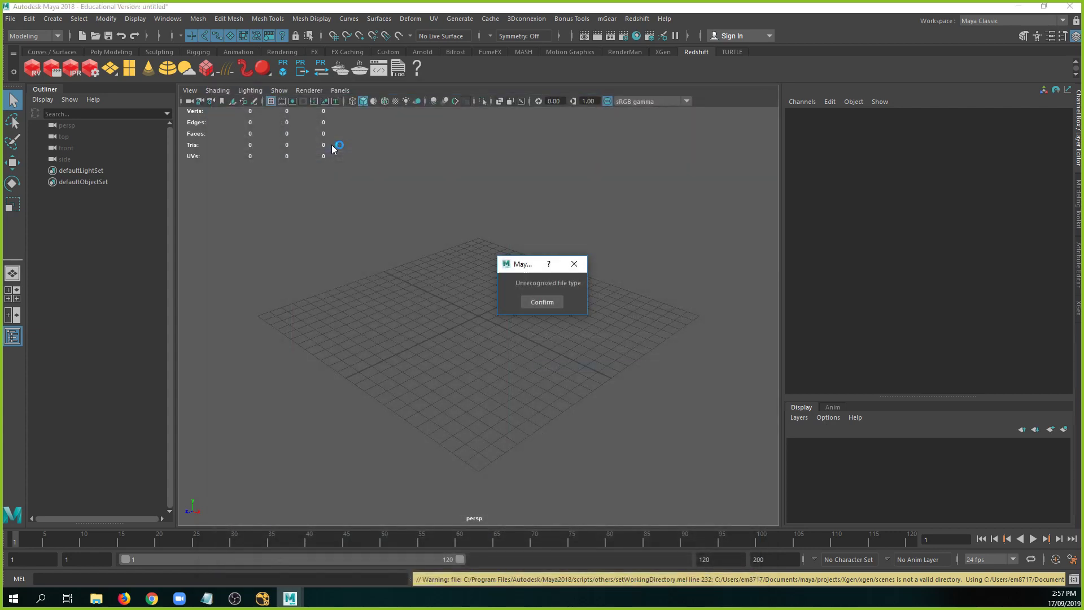
pyautogui.click(547, 304)
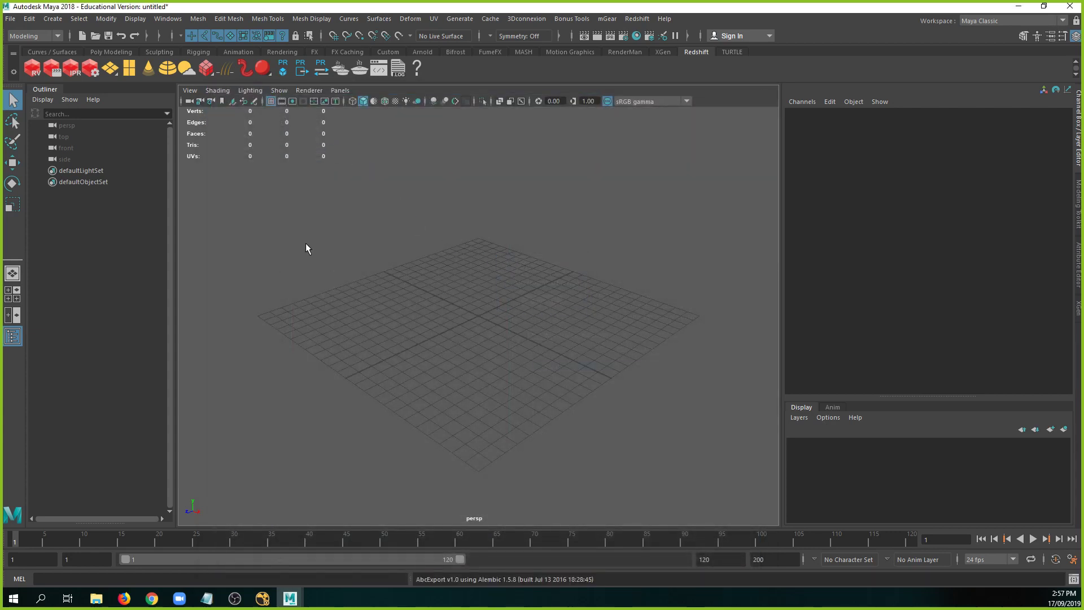
# Search the Plug-in Manager for fbx to check whether the FBX plug-ins are loaded.
pyautogui.click(164, 20)
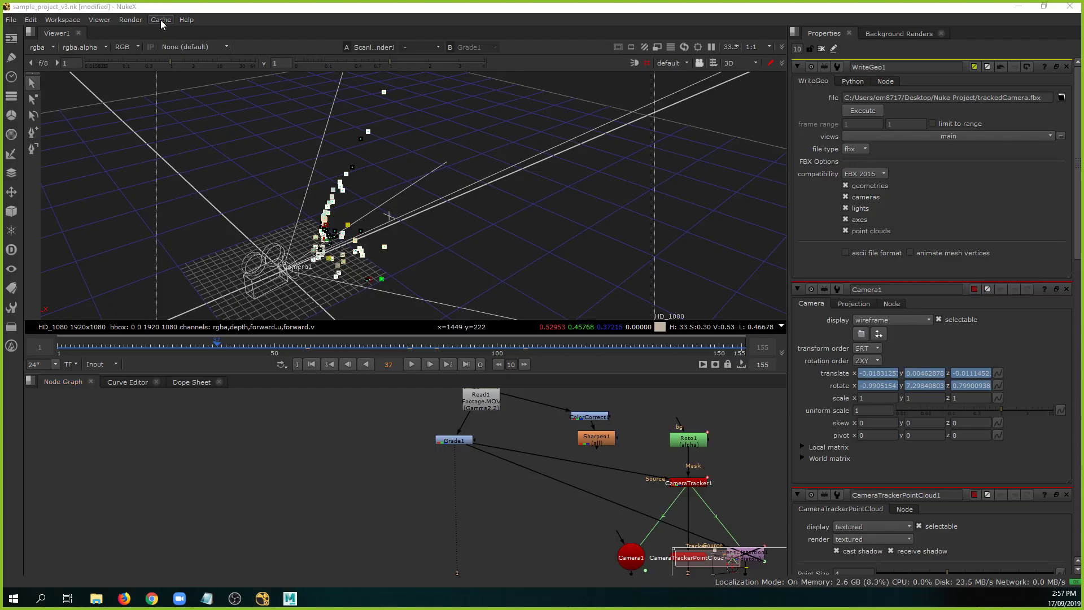
pyautogui.click(164, 19)
pyautogui.moveTo(247, 127)
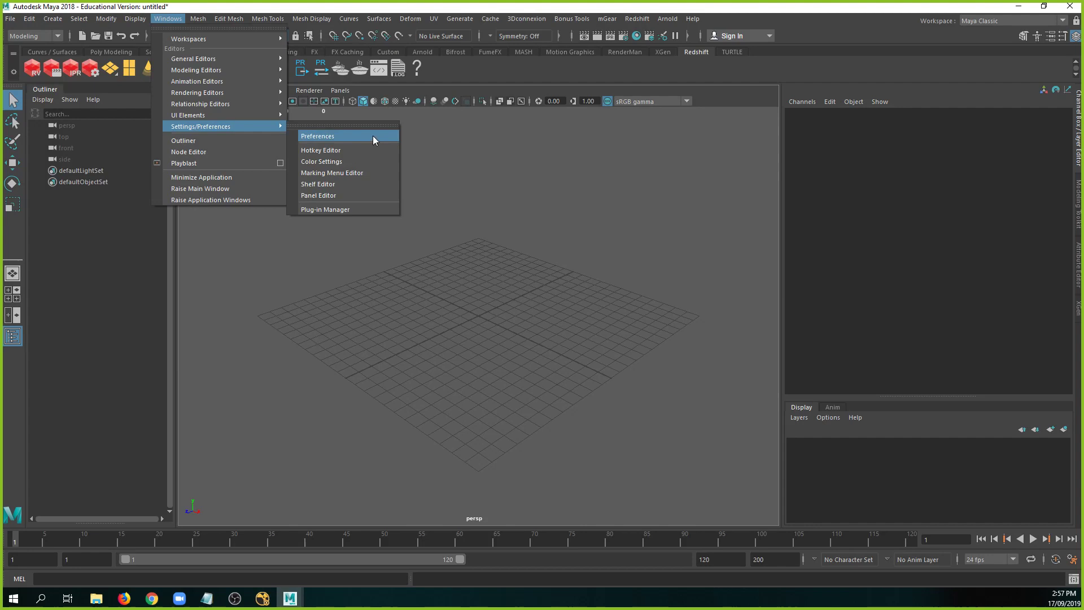
pyautogui.click(343, 210)
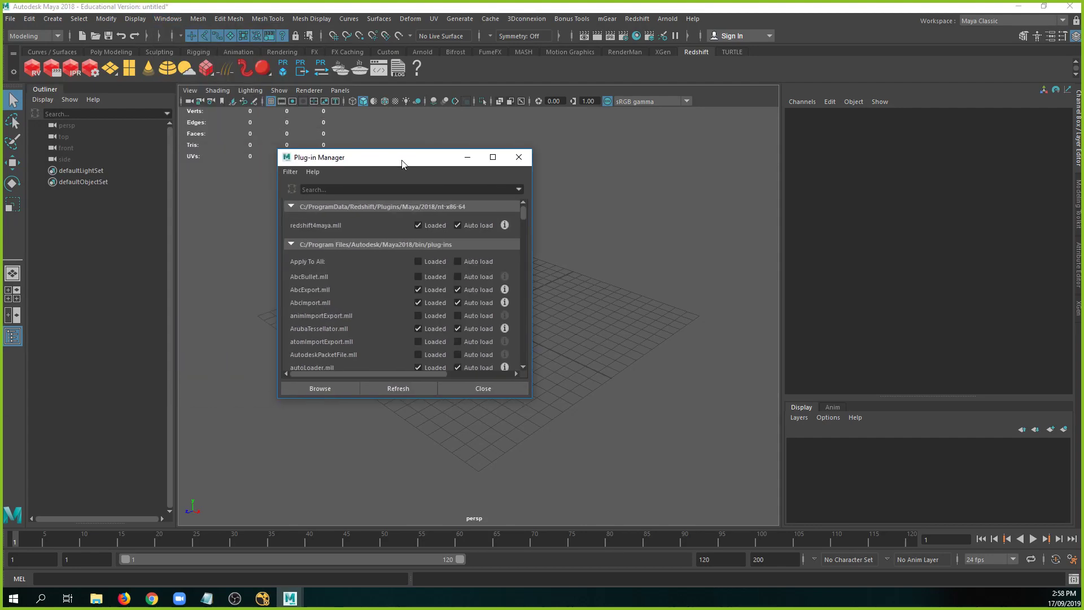
pyautogui.click(400, 188)
pyautogui.write('f')
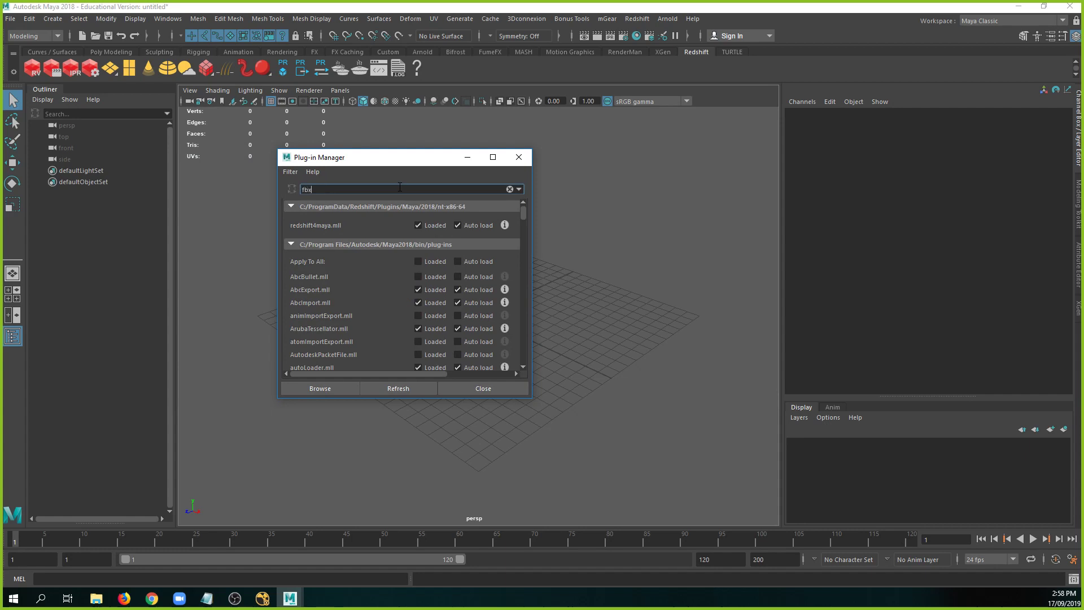
pyautogui.write('bx')
pyautogui.press('Return')
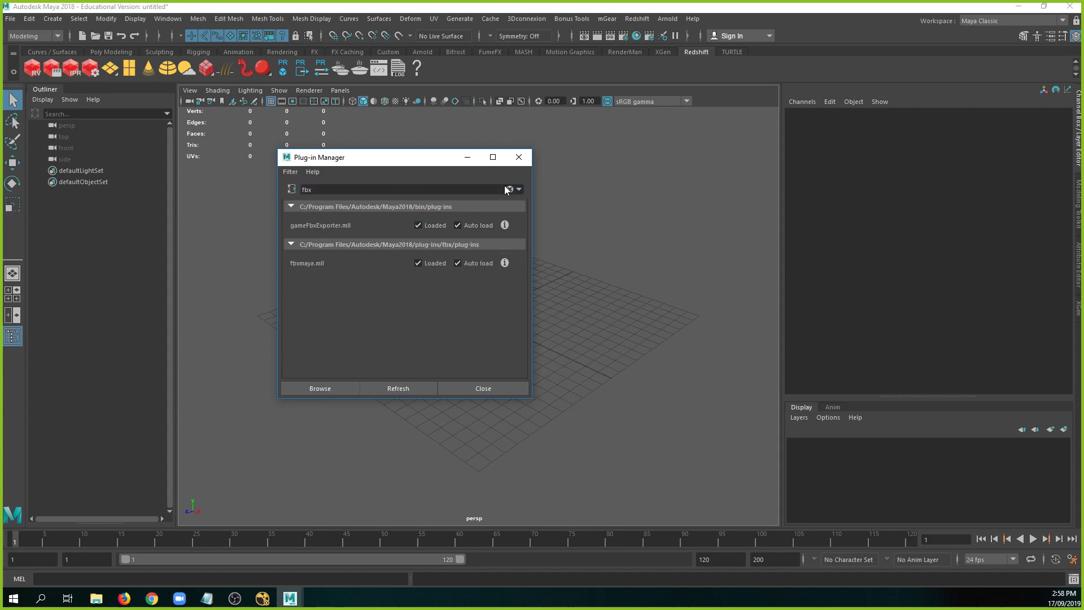
pyautogui.click(520, 160)
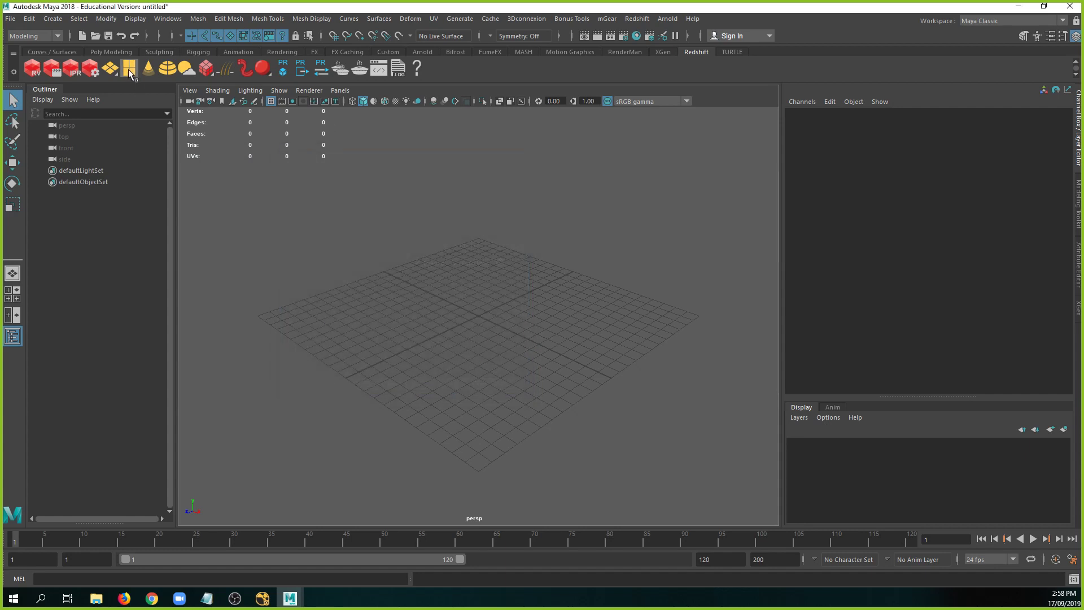
# Import trackedCamera.fbx into the empty Maya scene directly from the Nuke Project folder in File Explorer.
pyautogui.click(12, 21)
pyautogui.click(12, 21)
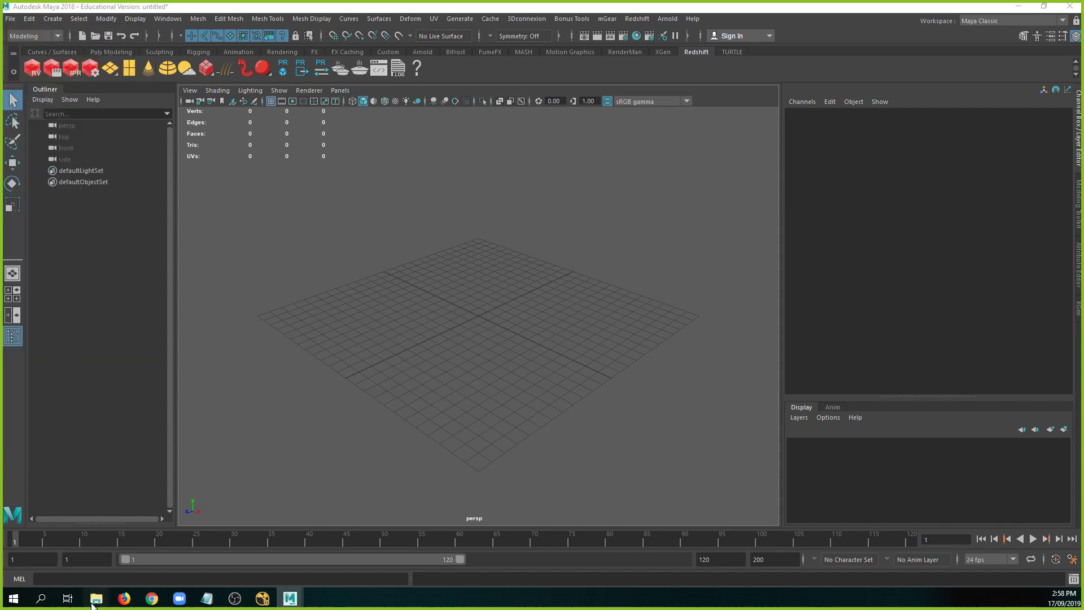
pyautogui.moveTo(96, 599)
pyautogui.click(144, 568)
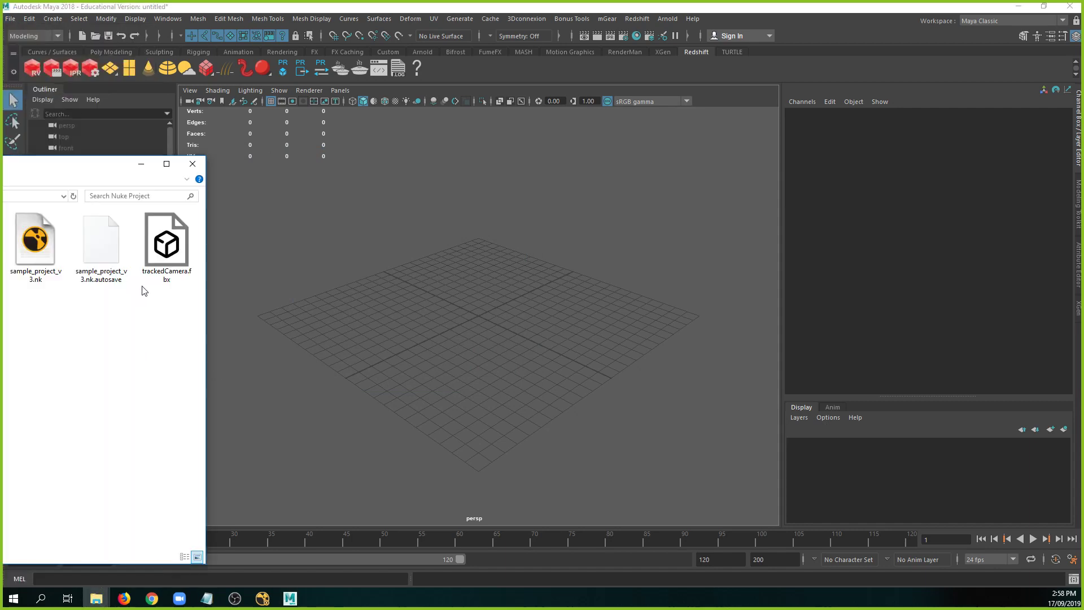
pyautogui.moveTo(175, 257); pyautogui.dragTo(456, 250)
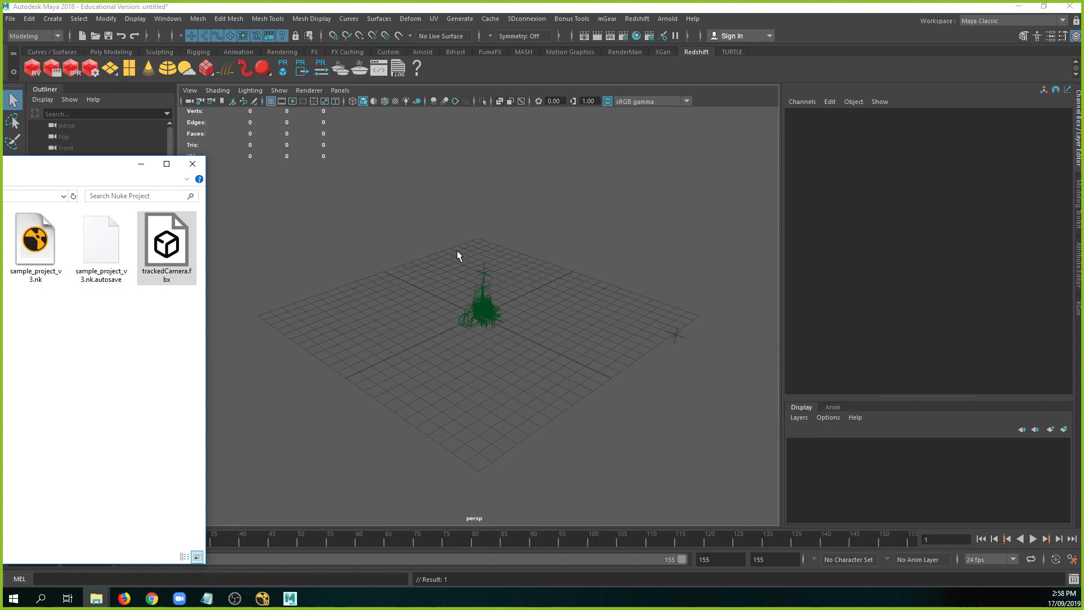
# Group all imported locators, locator0 to locator84, and hide the group.
pyautogui.scroll(3, 452, 293)
pyautogui.keyDown('alt'); pyautogui.moveTo(425, 299); pyautogui.dragTo(422, 352); pyautogui.keyUp('alt')
pyautogui.scroll(-5, 432, 344)
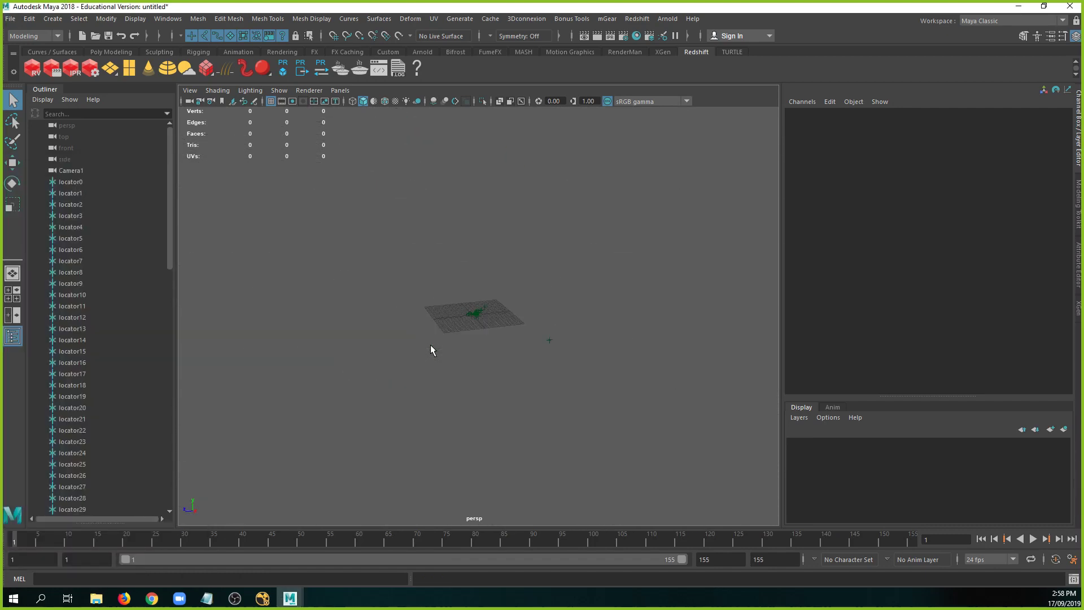
pyautogui.scroll(4, 431, 344)
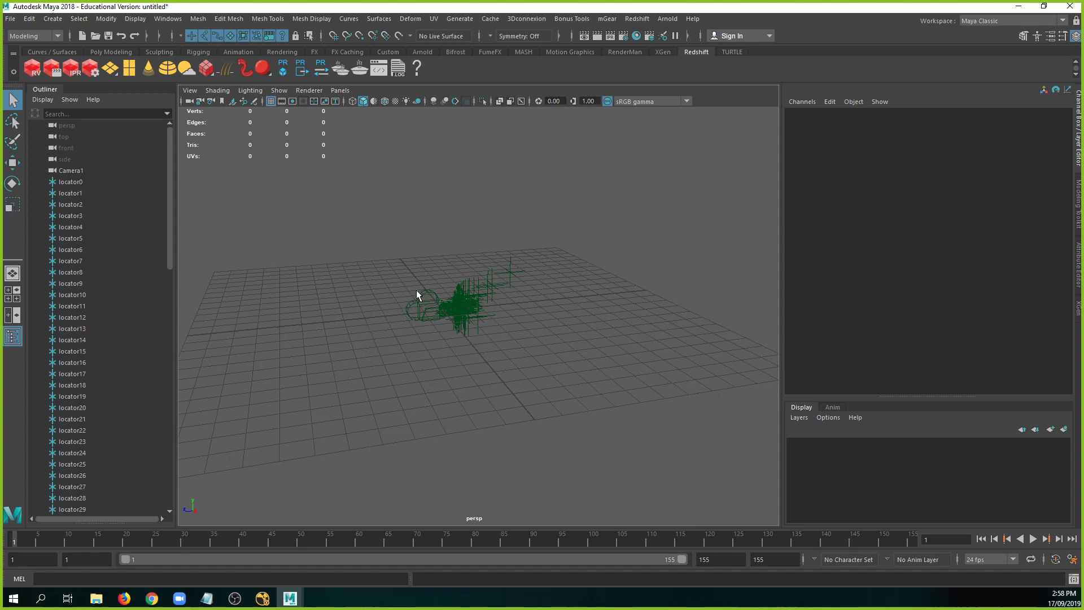
pyautogui.click(439, 294)
pyautogui.moveTo(472, 289); pyautogui.dragTo(434, 339)
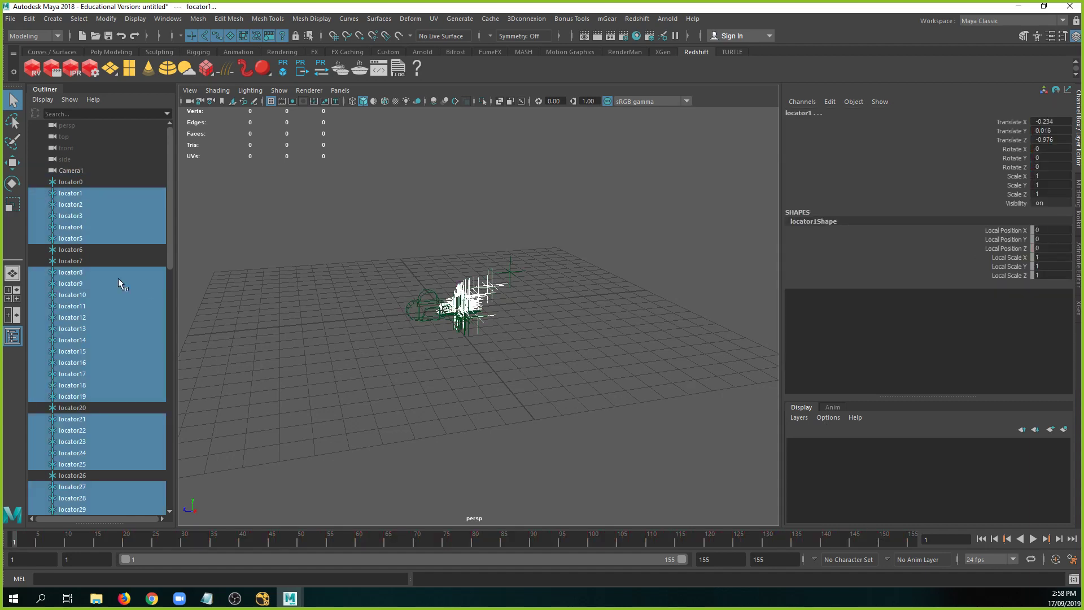
pyautogui.click(73, 181)
pyautogui.scroll(-15, 53, 335)
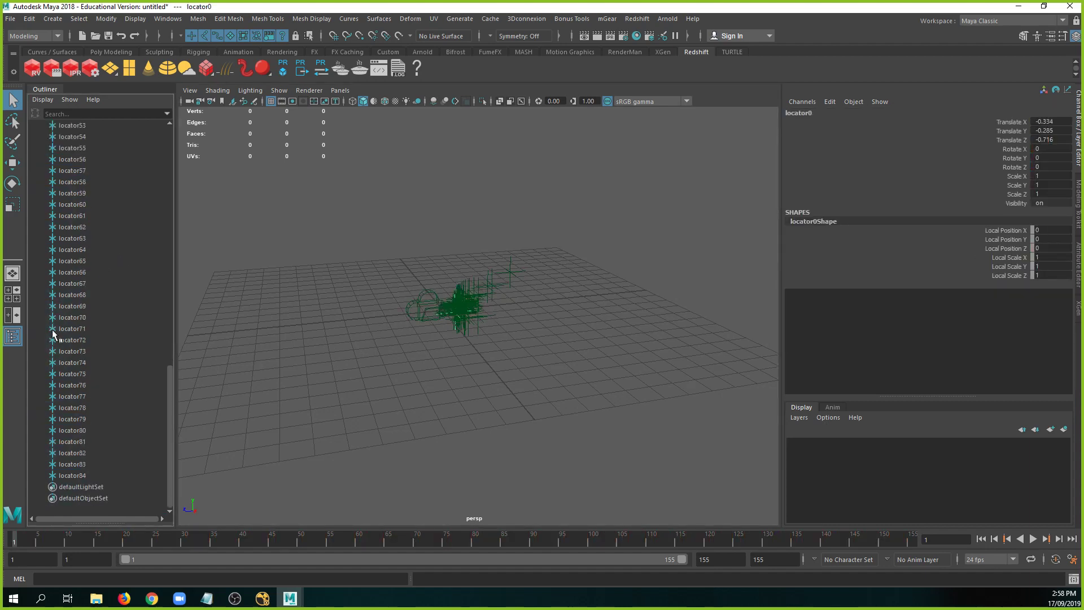
pyautogui.keyDown('shift'); pyautogui.click(91, 476); pyautogui.keyUp('shift')
pyautogui.hotkey('ctrl', 'g')
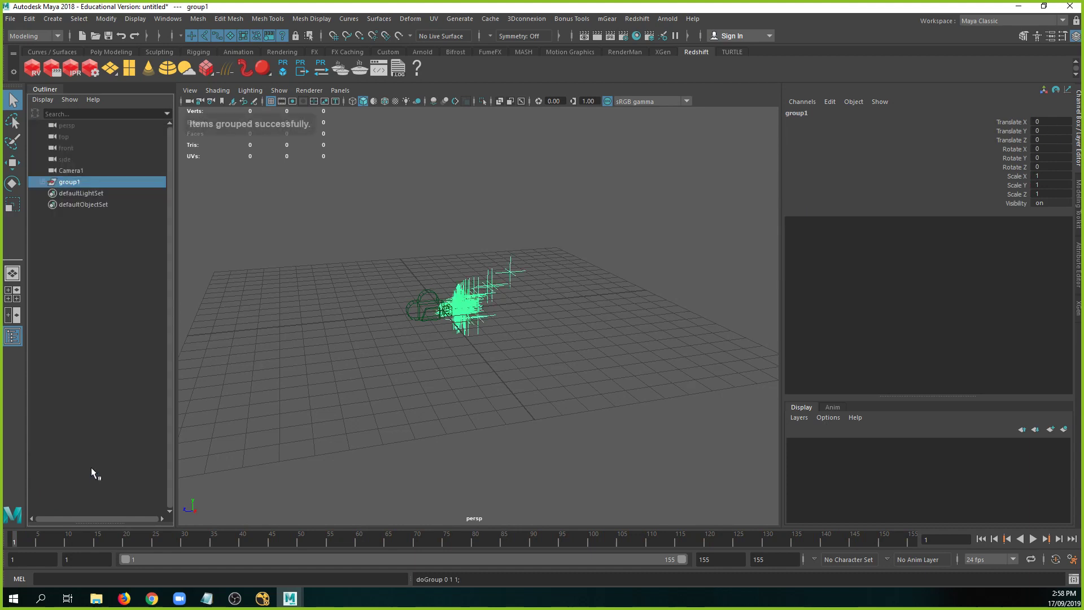
pyautogui.hotkey('ctrl', 'h')
# Play back the camera animation in the perspective view, return to frame 1 and inspect Camera1's keyed channels.
pyautogui.keyDown('alt'); pyautogui.moveTo(546, 296); pyautogui.dragTo(302, 376); pyautogui.keyUp('alt')
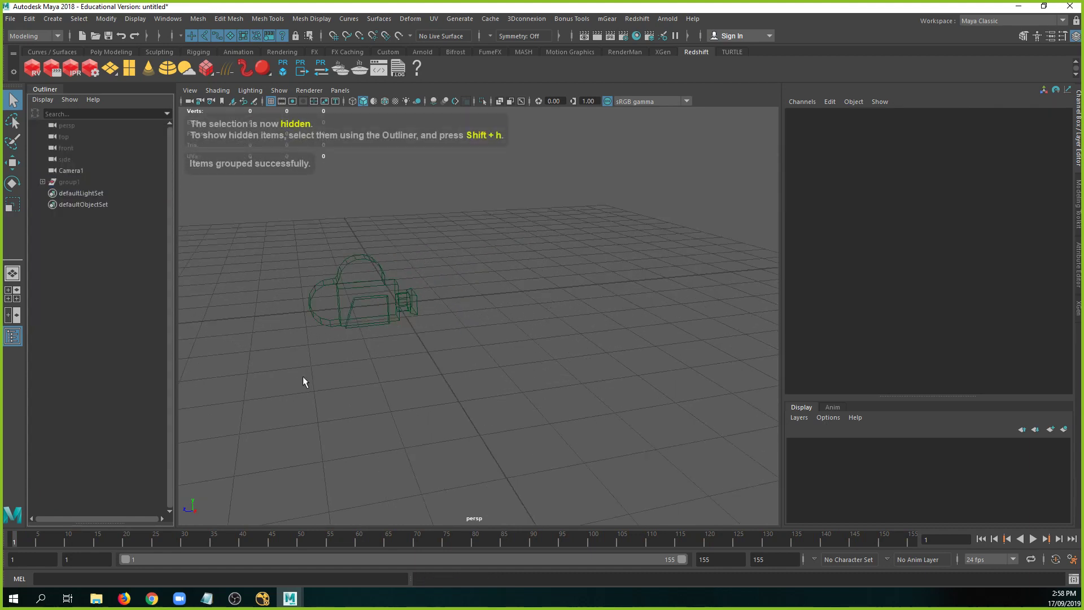
pyautogui.hotkey('alt', 'v')
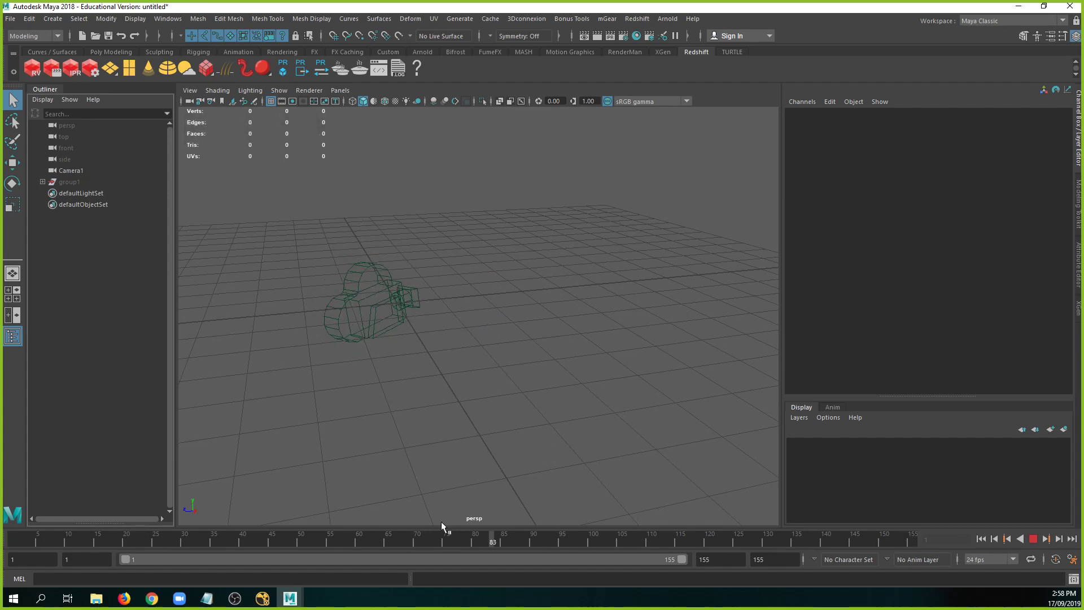
pyautogui.hotkey('alt', 'v')
pyautogui.hotkey('shift', 'alt', 'v')
pyautogui.keyDown('alt'); pyautogui.moveTo(439, 305); pyautogui.dragTo(400, 342); pyautogui.keyUp('alt')
pyautogui.click(400, 341)
pyautogui.keyDown('alt'); pyautogui.moveTo(549, 255); pyautogui.dragTo(454, 275); pyautogui.keyUp('alt')
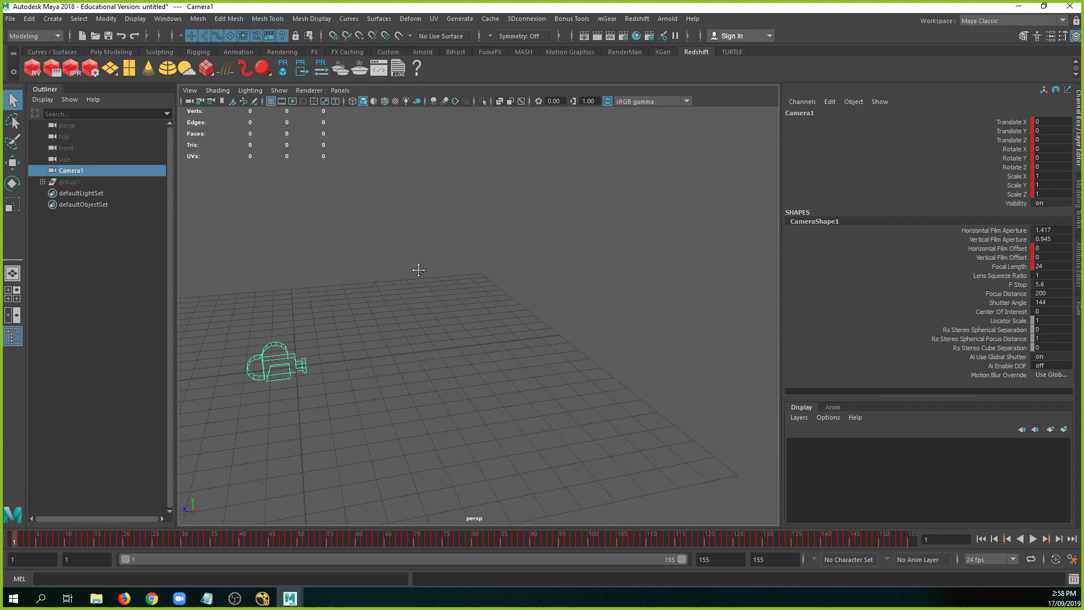
pyautogui.keyDown('alt'); pyautogui.moveTo(561, 264); pyautogui.dragTo(450, 323); pyautogui.keyUp('alt')
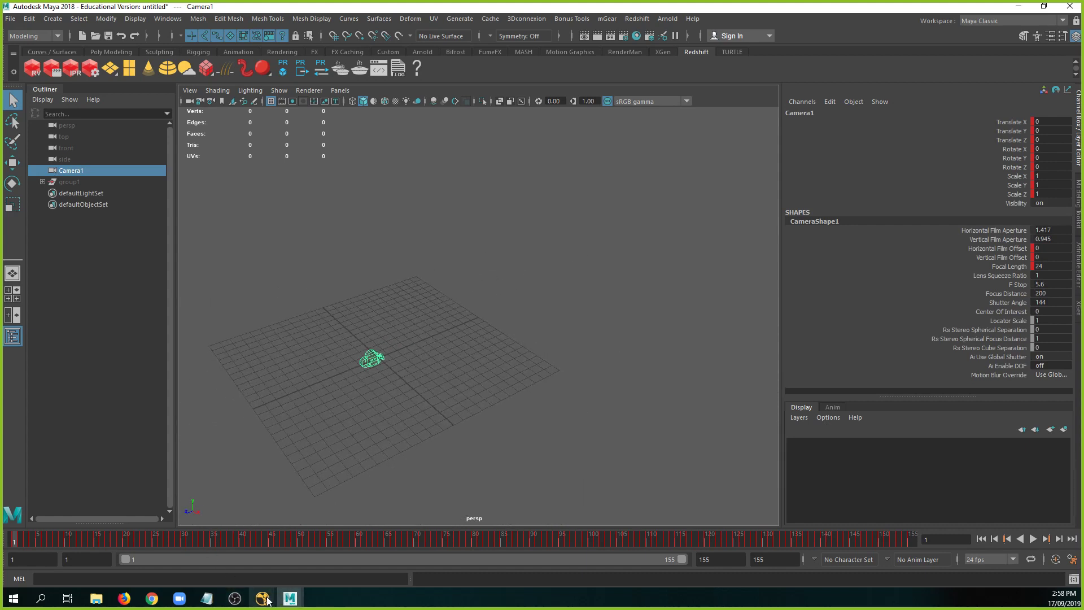
# Switch back to Nuke, add a Write node beside Grade1 and connect its input to Grade1.
pyautogui.moveTo(276, 590)
pyautogui.click(286, 537)
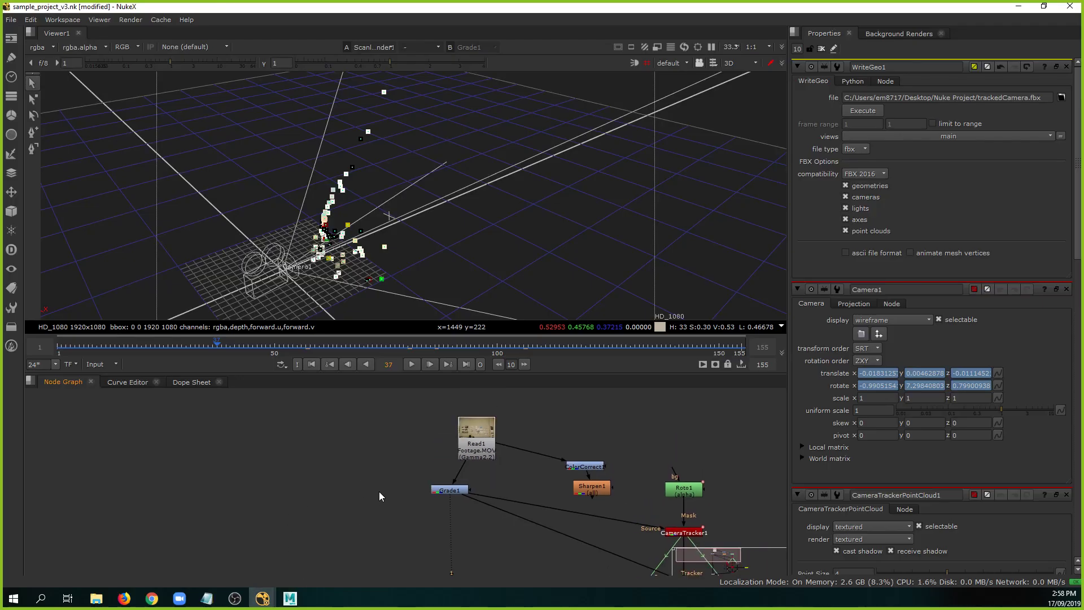
pyautogui.press('Tab')
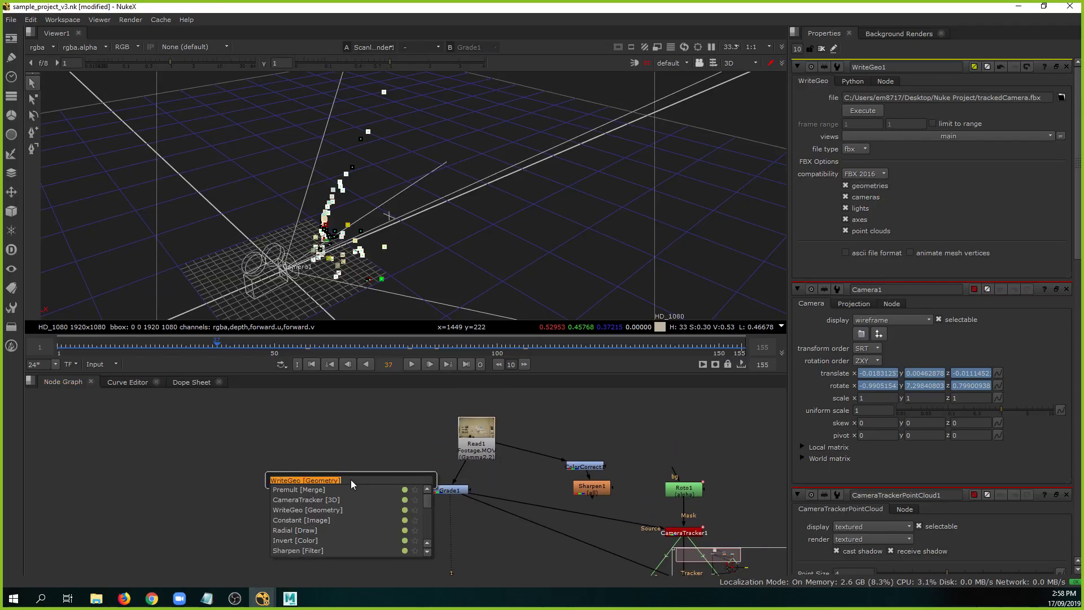
pyautogui.write('wi')
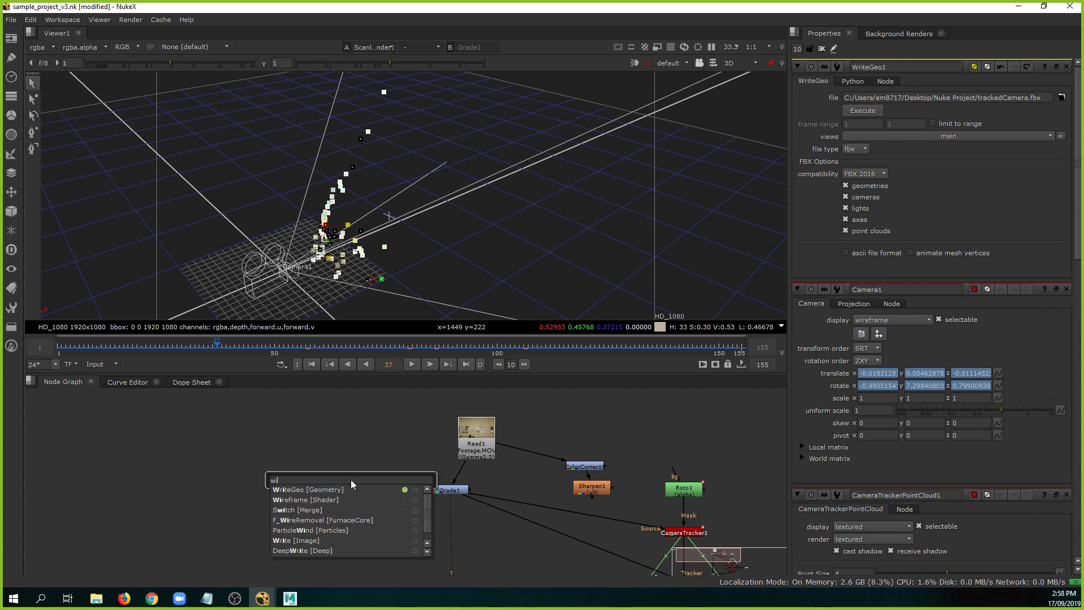
pyautogui.click(337, 444)
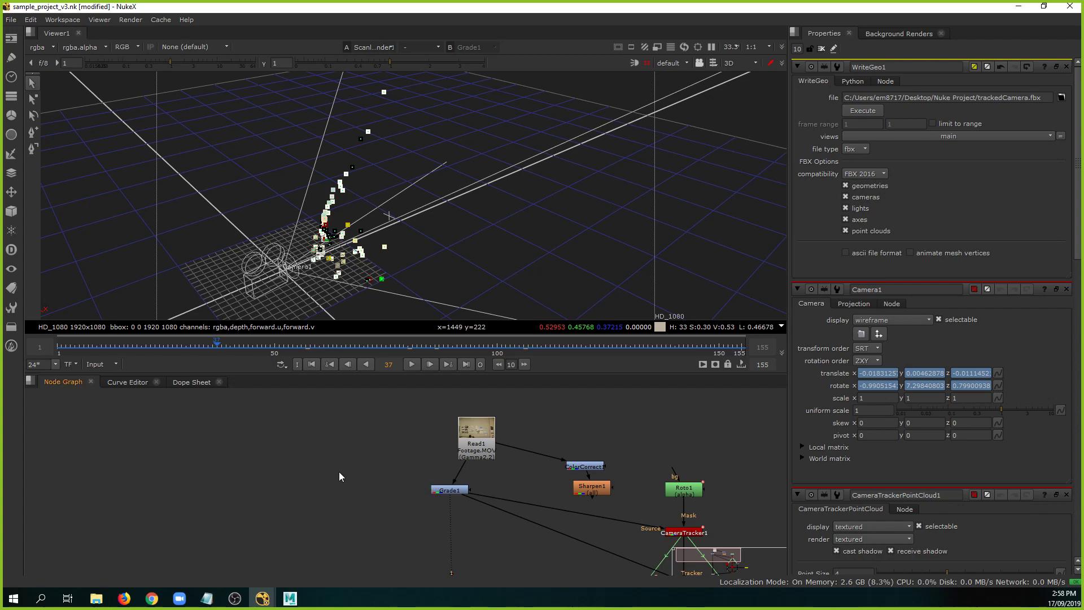
pyautogui.press('w')
pyautogui.moveTo(342, 445); pyautogui.dragTo(446, 491)
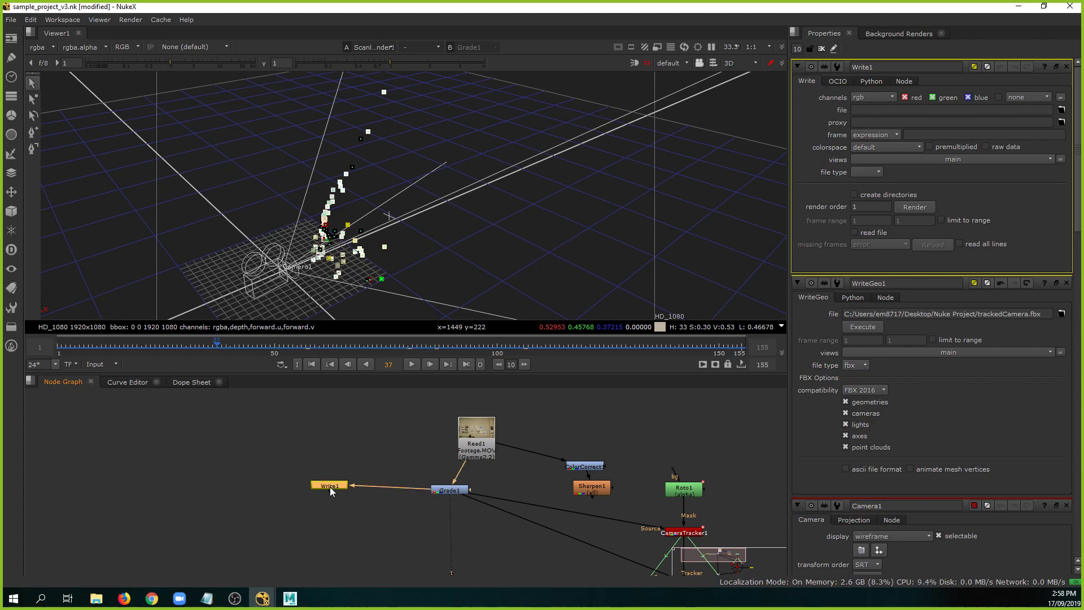
pyautogui.moveTo(330, 487); pyautogui.dragTo(331, 492)
pyautogui.scroll(3, 404, 479)
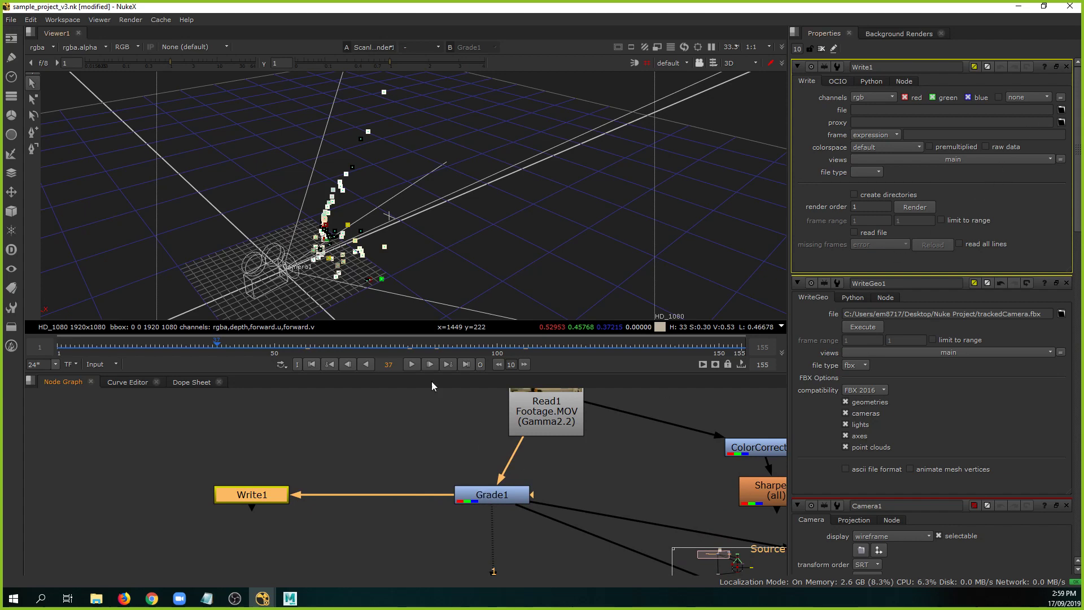
pyautogui.moveTo(422, 439); pyautogui.dragTo(421, 446, button='middle')
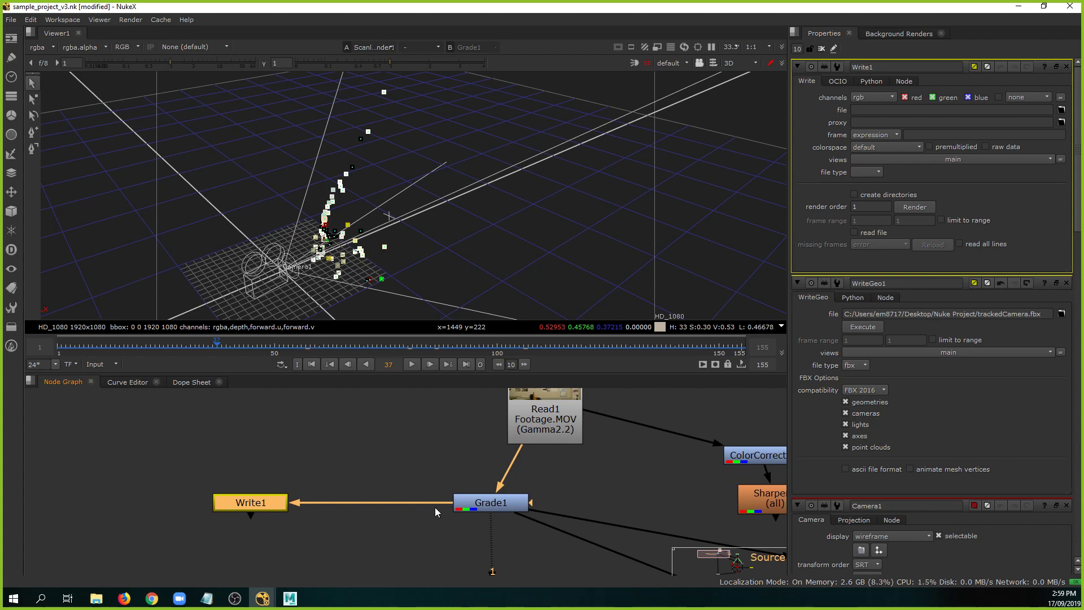
pyautogui.scroll(-3, 565, 481)
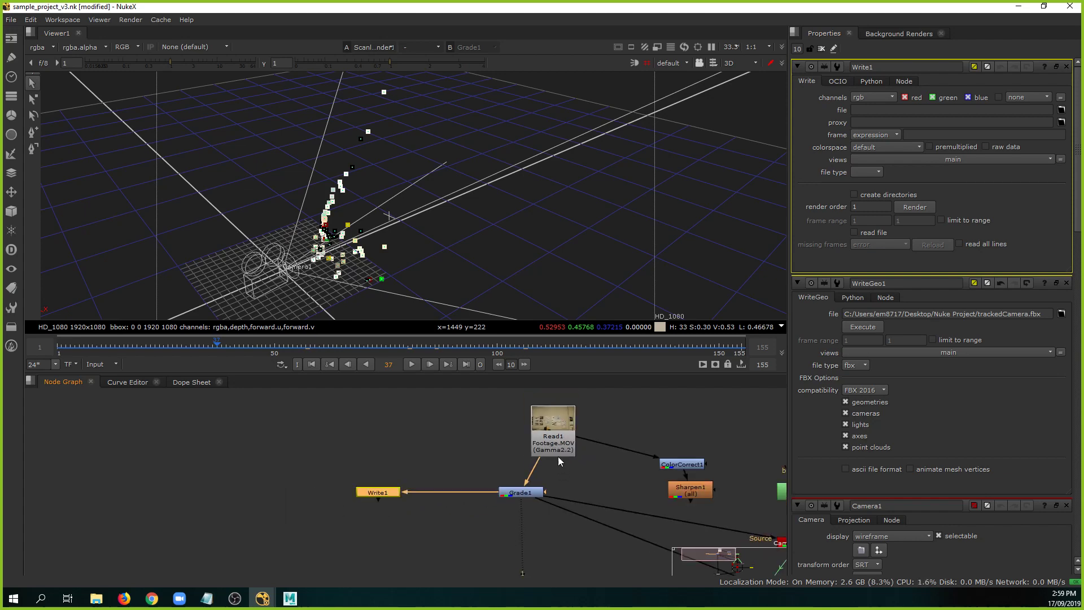
pyautogui.moveTo(477, 493); pyautogui.dragTo(507, 496)
# Create a folder named proxy_sequence inside the Nuke Project folder as Write1's output location and copy its name.
pyautogui.click(1062, 110)
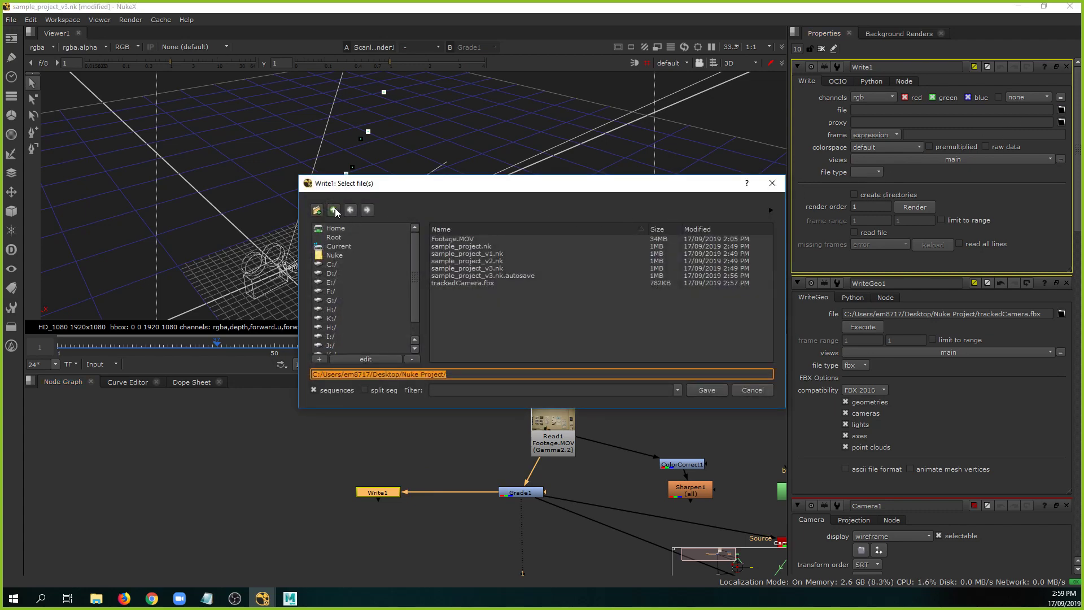
pyautogui.click(317, 210)
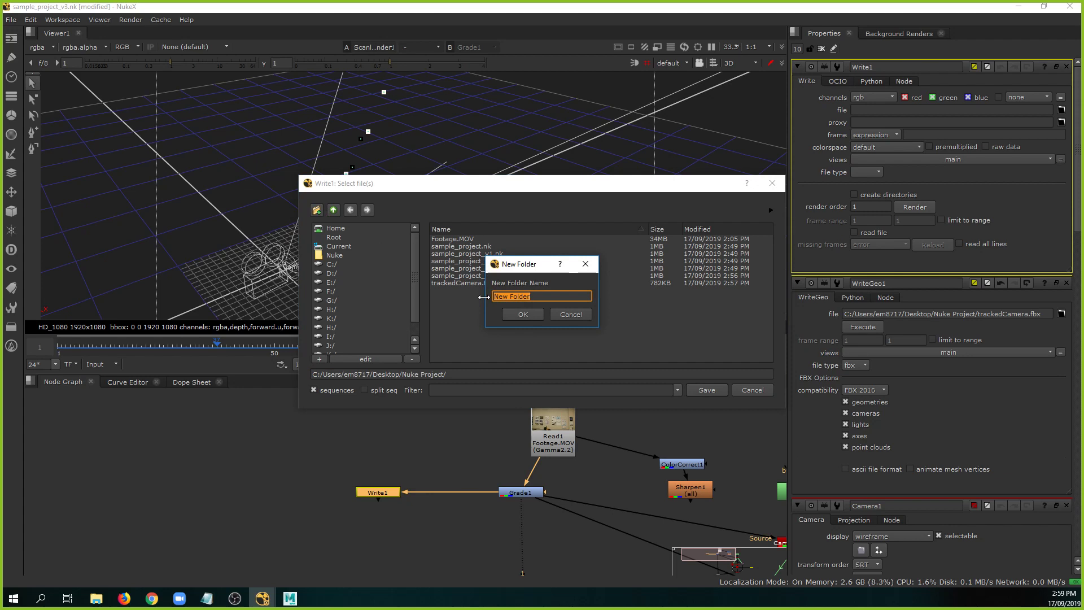
pyautogui.write('pro')
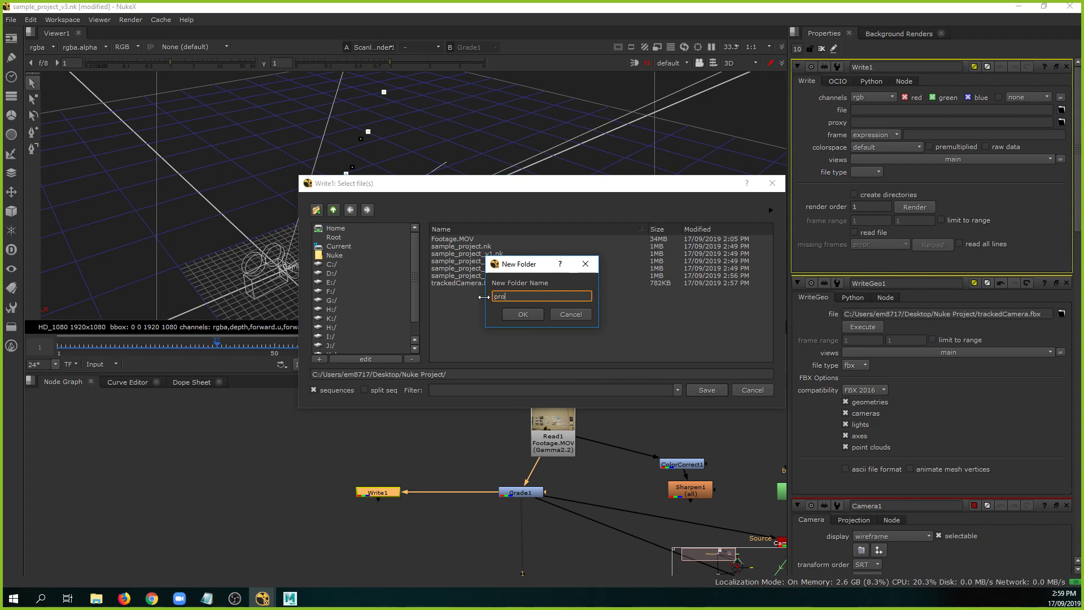
pyautogui.write('xy_')
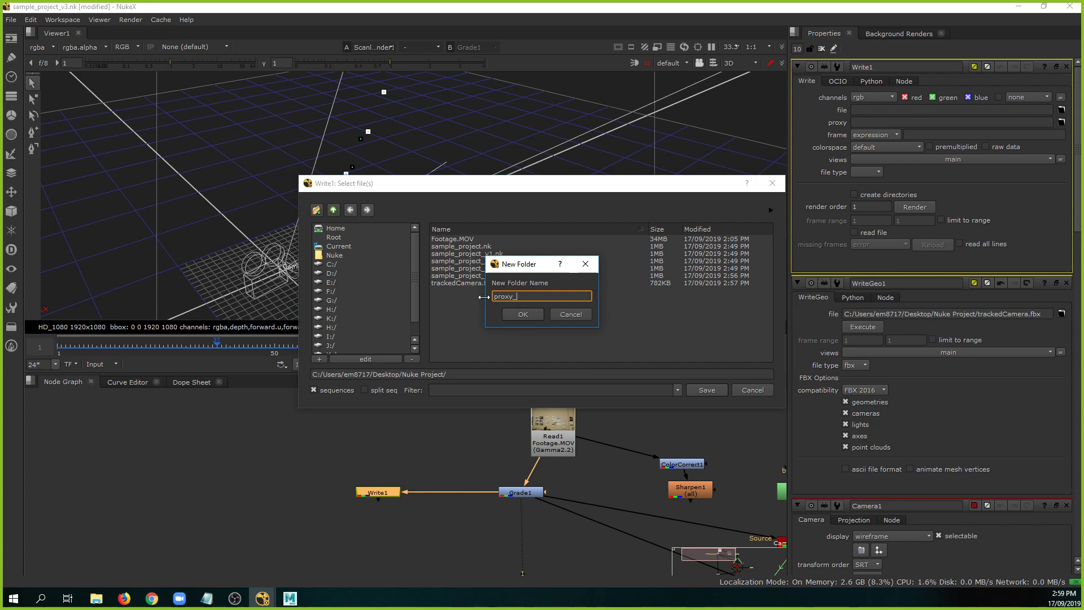
pyautogui.write('sequence')
pyautogui.hotkey('ctrl', 'a')
pyautogui.hotkey('ctrl', 'c')
pyautogui.press('Return')
# Set Write1's output file to proxy_sequence.####.jpg inside the proxy_sequence folder.
pyautogui.click(531, 375)
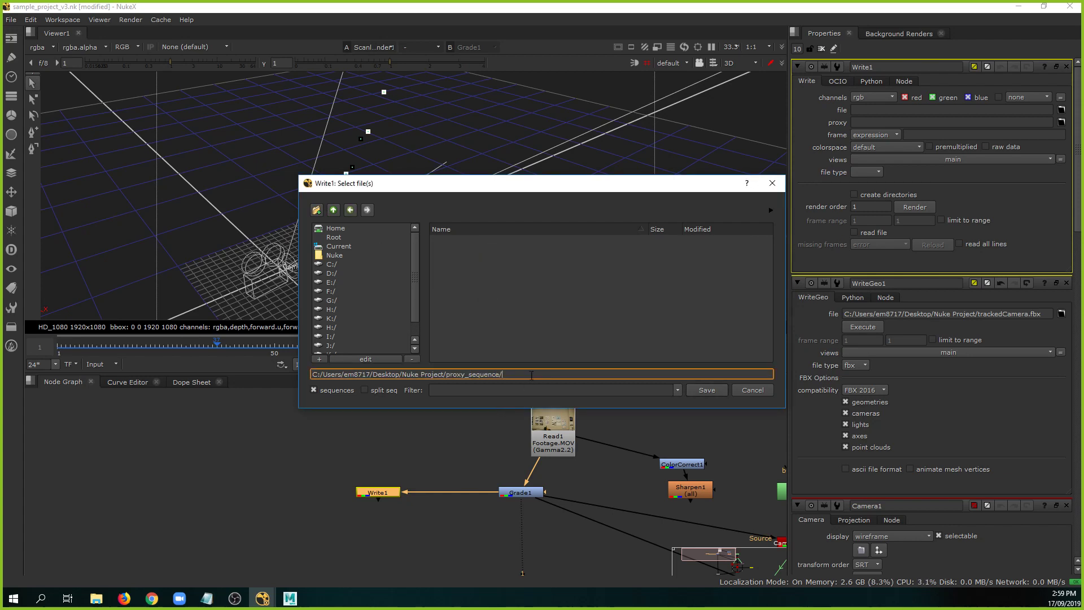
pyautogui.hotkey('ctrl', 'v')
pyautogui.write('4')
pyautogui.press('BackSpace')
pyautogui.press('BackSpace')
pyautogui.press('BackSpace')
pyautogui.write('####')
pyautogui.write('pg')
pyautogui.press('Return')
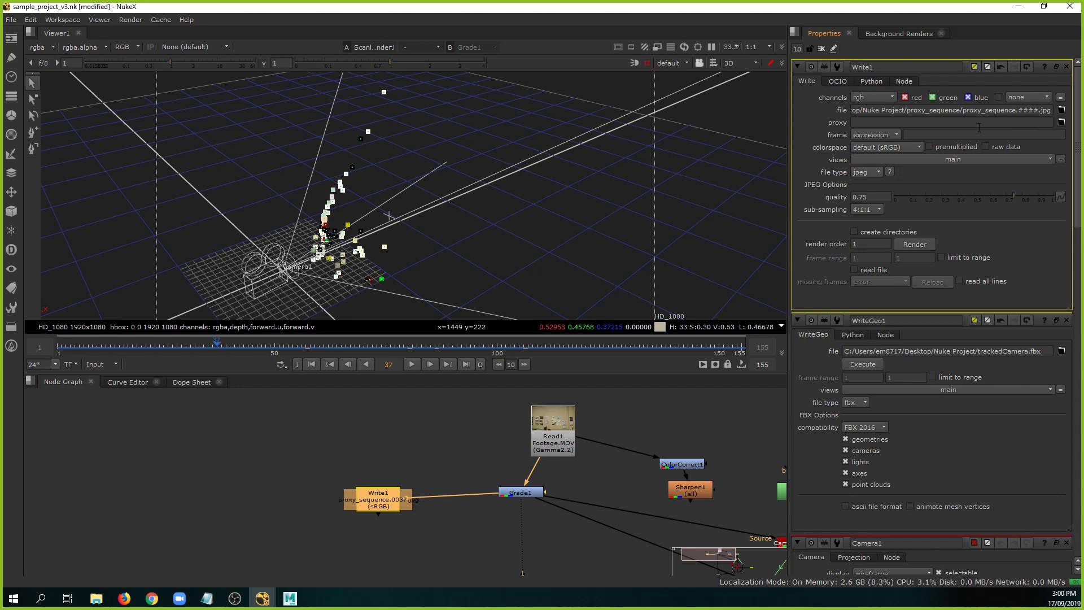
# Change the extension of Write1's output file path to exr.
pyautogui.doubleClick(1044, 109)
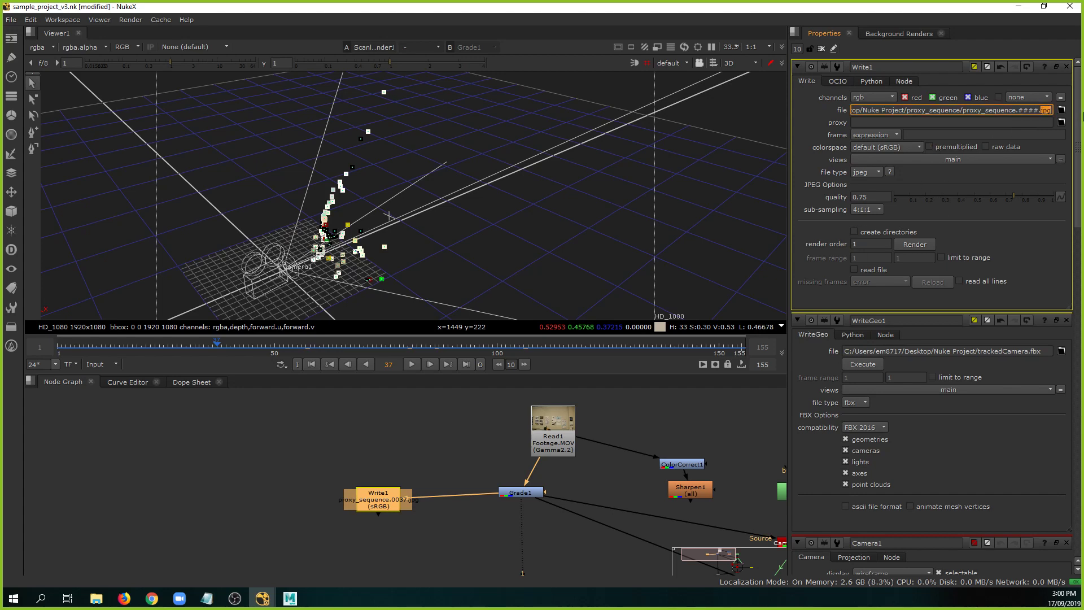
pyautogui.write('exr')
pyautogui.press('Return')
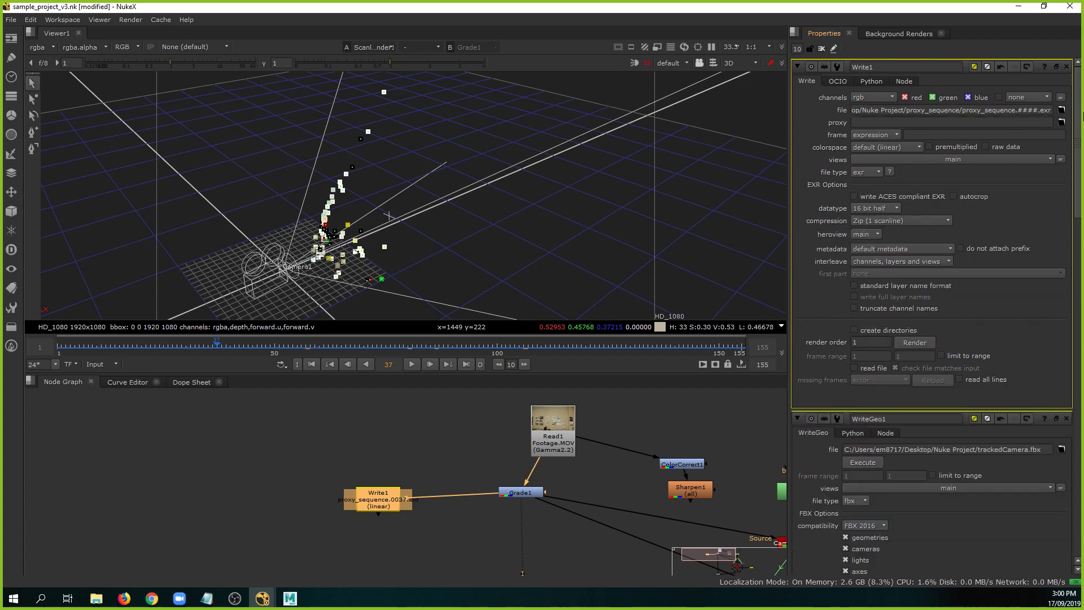
# Change the extension of the Write1 node's output proxy_sequence.#### file to jpg.
pyautogui.click(1041, 111)
pyautogui.doubleClick(1043, 111)
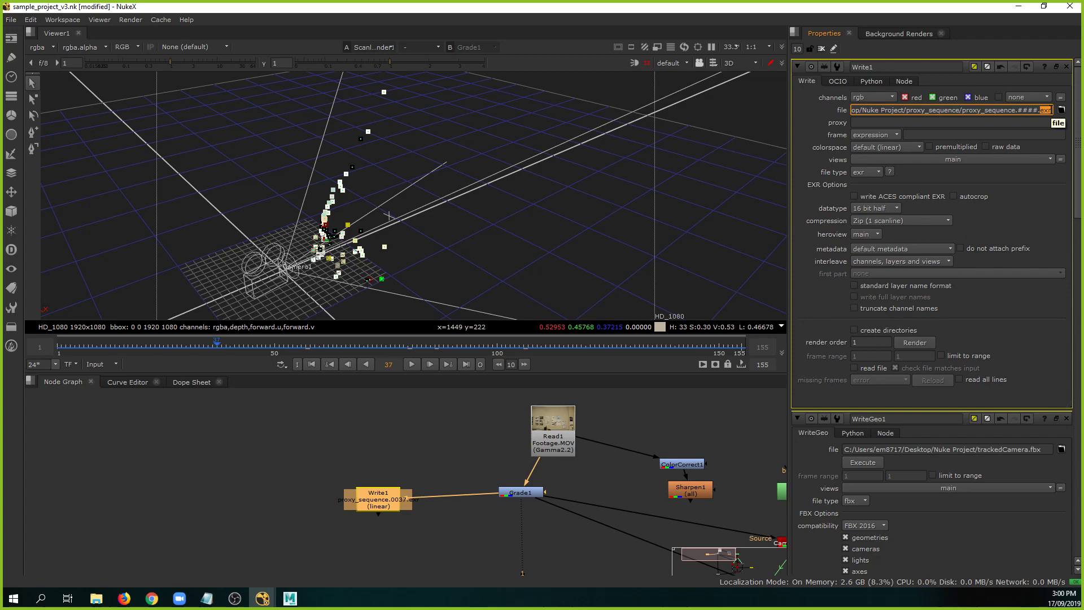
pyautogui.write('jpg')
pyautogui.press('Return')
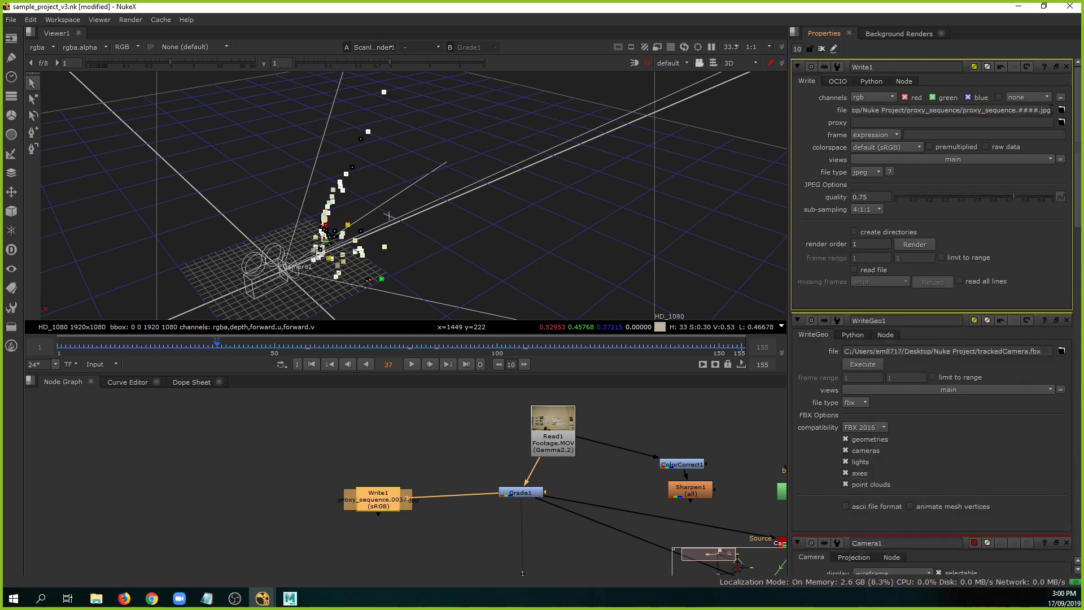
# Set the Write1 JPEG quality to 0.5 and render frames 1-155 of the input range.
pyautogui.doubleClick(881, 196)
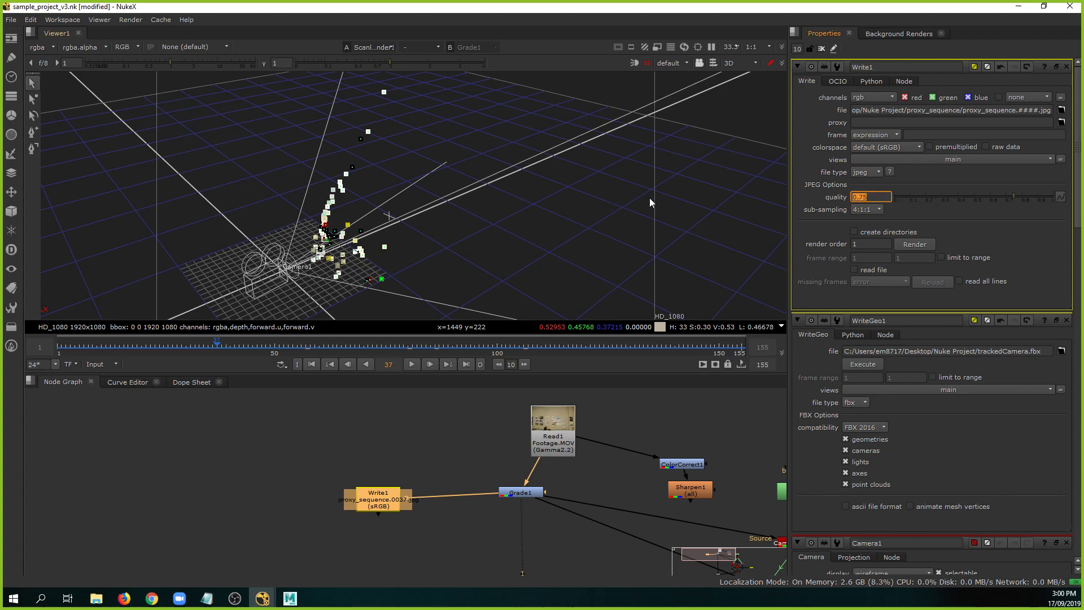
pyautogui.write('0.5')
pyautogui.press('Return')
pyautogui.click(915, 244)
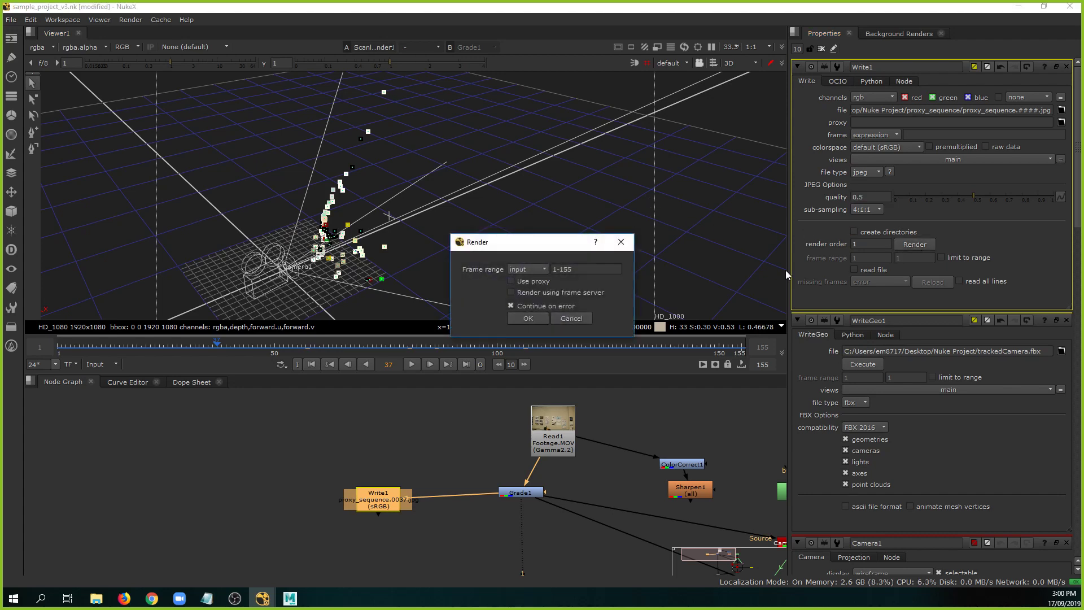
pyautogui.click(533, 320)
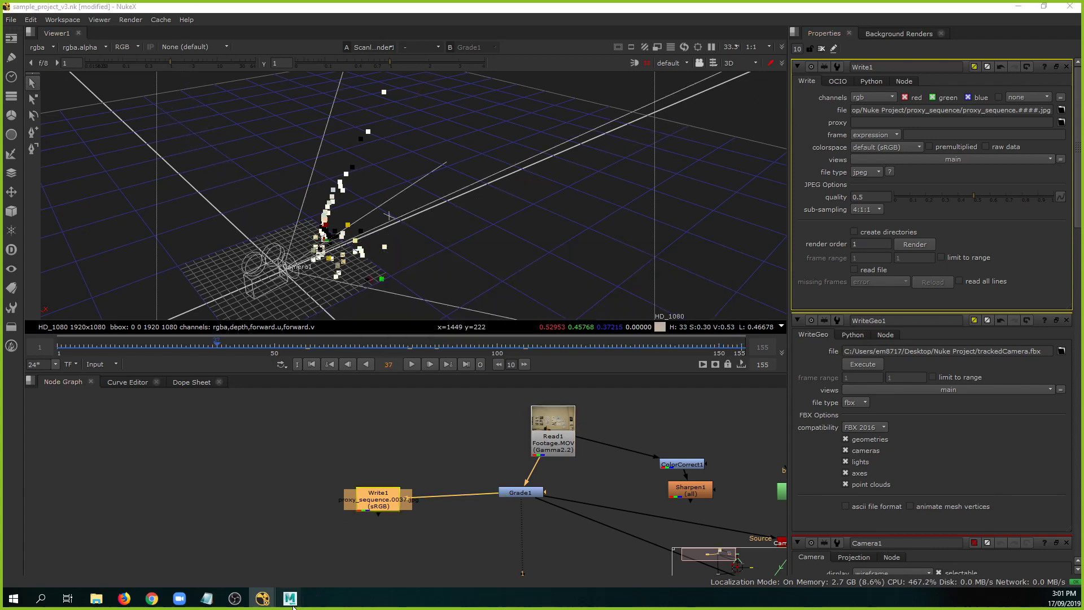
# Switch to Maya, look through Camera1 and scrub the animation back to frame 1.
pyautogui.moveTo(290, 598)
pyautogui.click(364, 543)
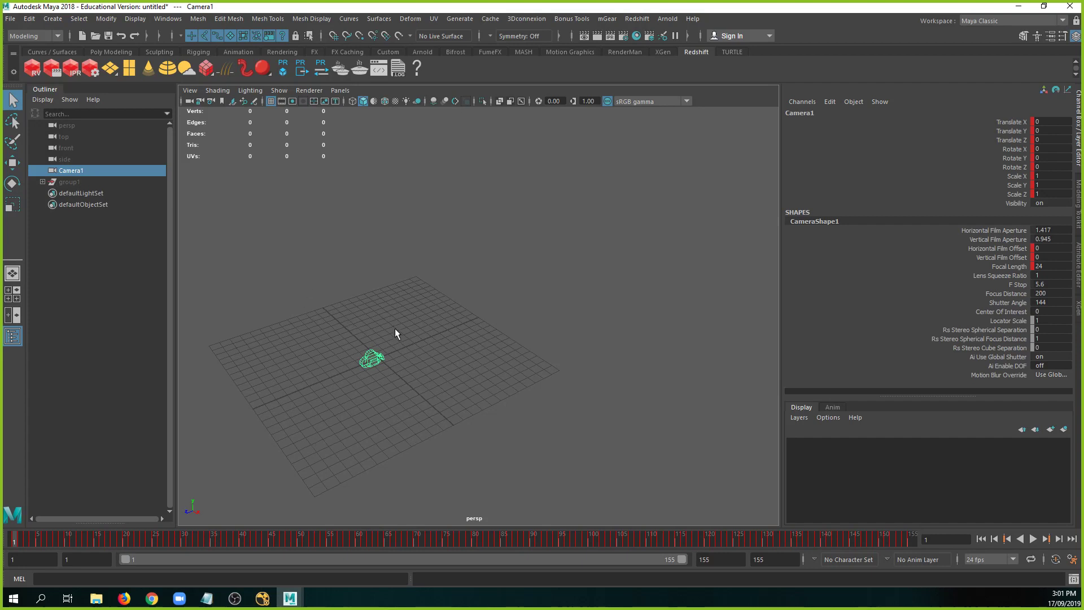
pyautogui.click(339, 91)
pyautogui.moveTo(380, 102)
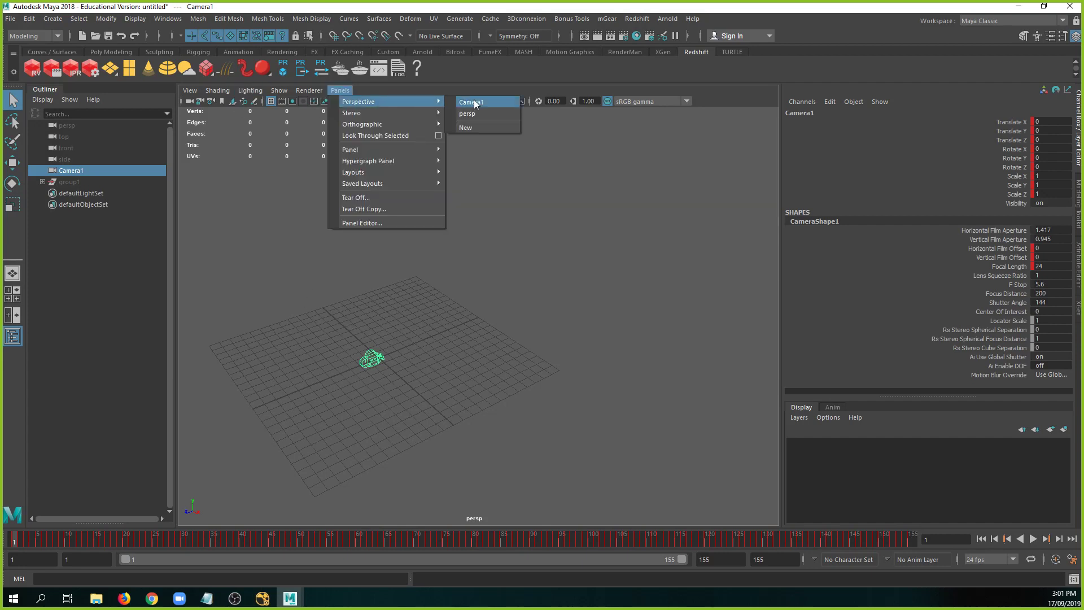
pyautogui.click(472, 104)
pyautogui.moveTo(169, 539); pyautogui.dragTo(14, 541)
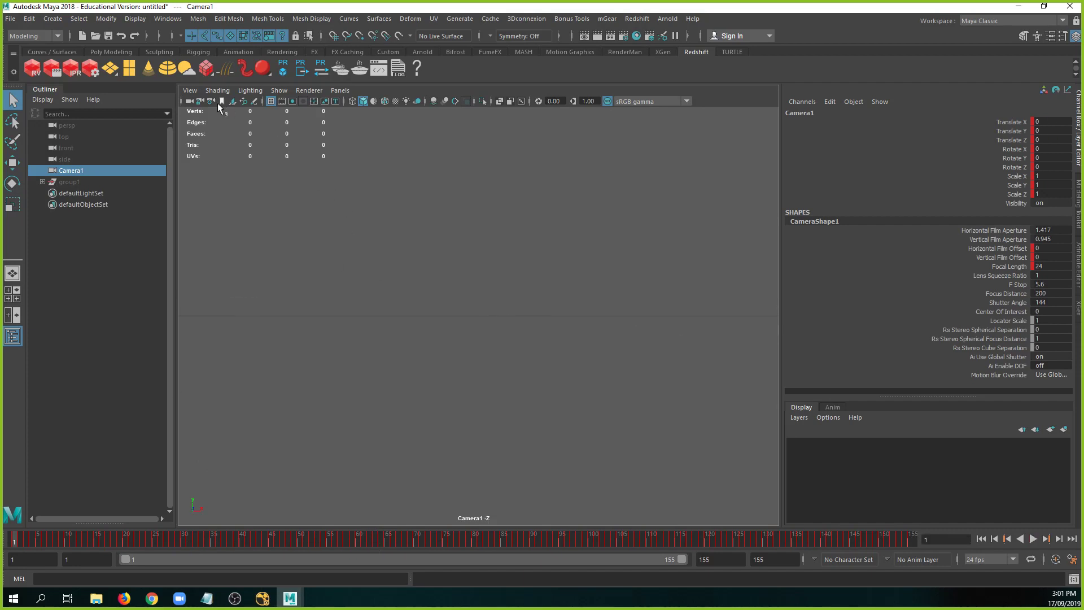
# Turn on the resolution gate for the Camera1 view.
pyautogui.click(193, 93)
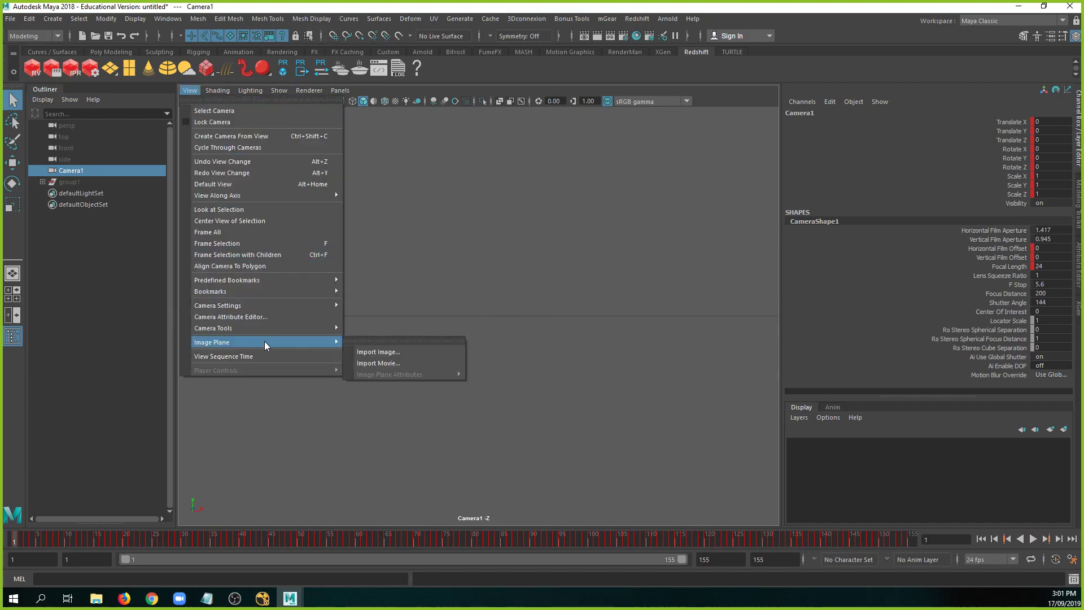
pyautogui.click(427, 97)
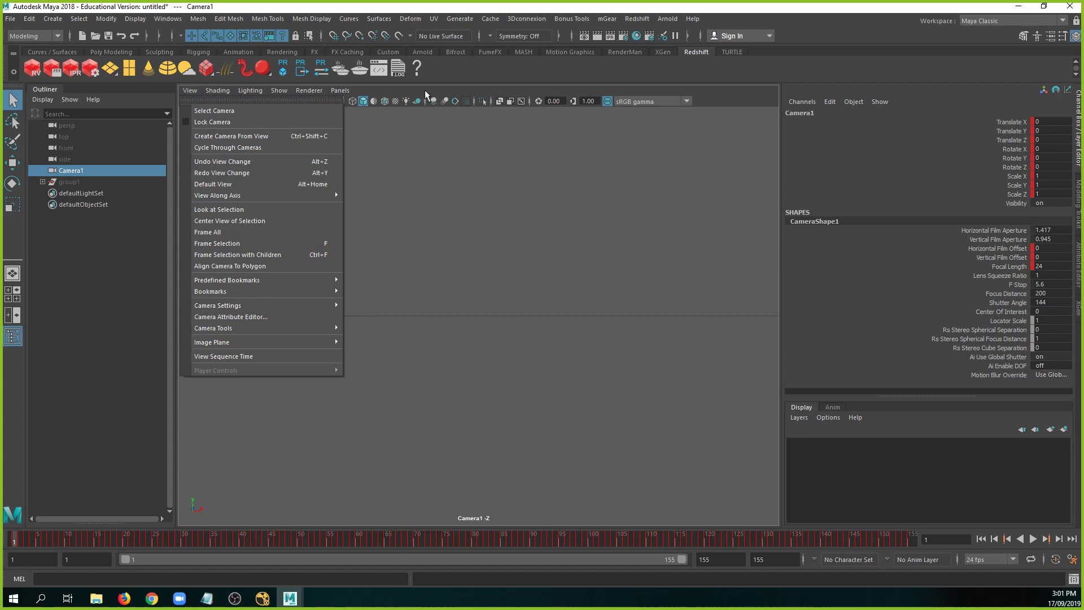
pyautogui.click(289, 103)
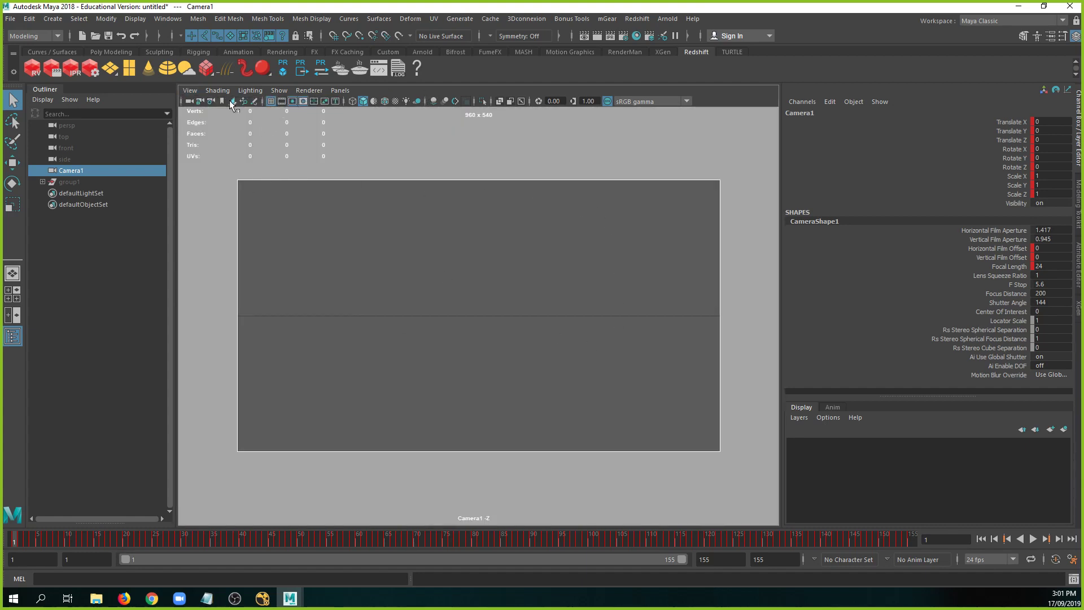
# Import proxy_sequence.0001.jpg from the Nuke Project proxy_sequence folder as an image plane for Camera1.
pyautogui.click(190, 90)
pyautogui.moveTo(271, 343)
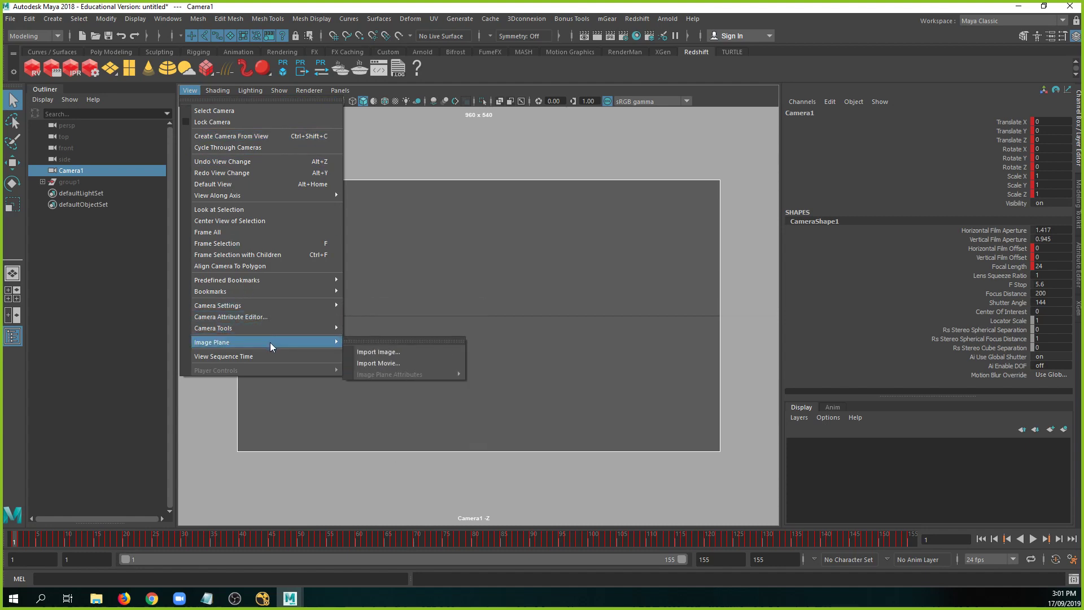
pyautogui.click(371, 349)
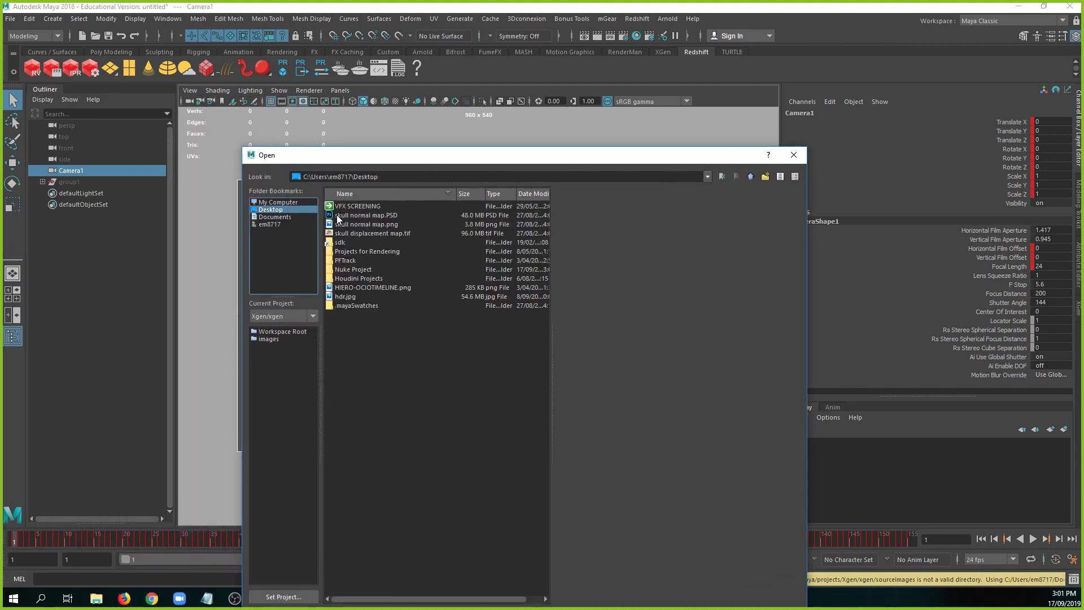
pyautogui.doubleClick(371, 270)
pyautogui.doubleClick(374, 206)
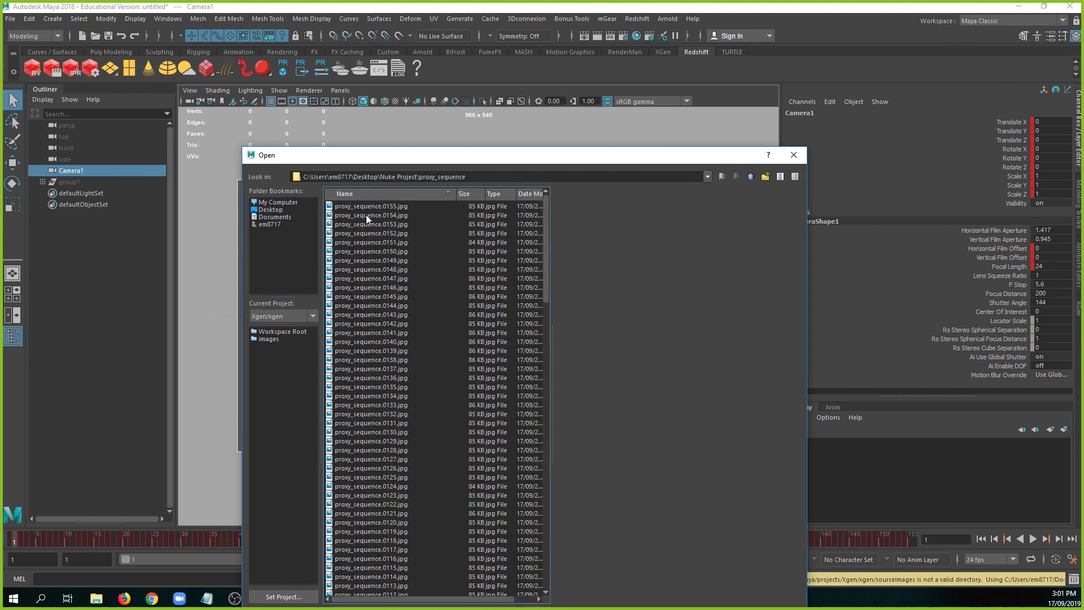
pyautogui.click(378, 207)
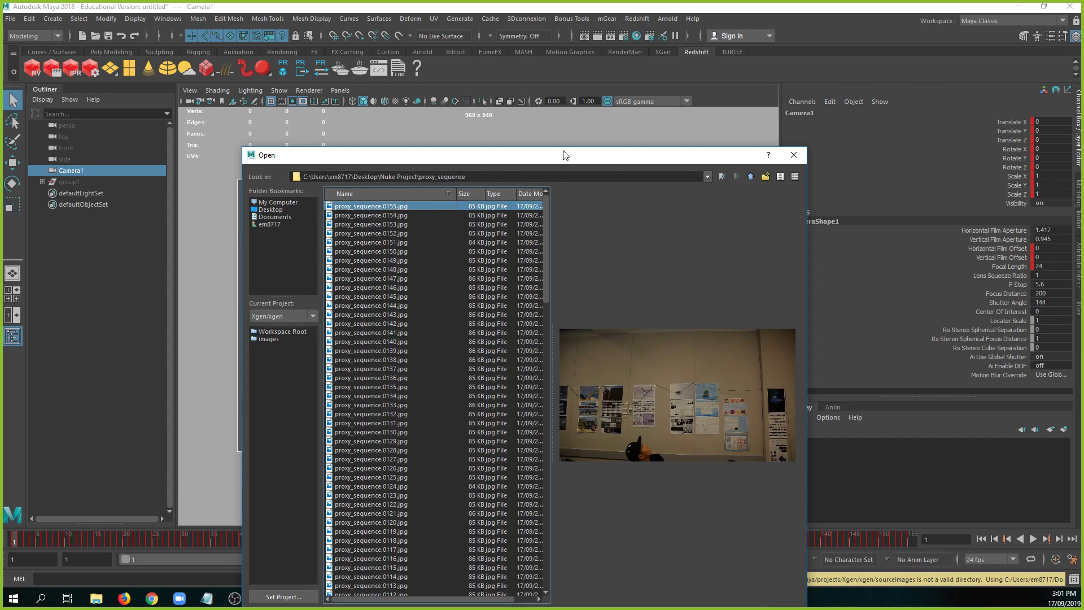
pyautogui.moveTo(565, 156); pyautogui.dragTo(477, 45)
pyautogui.scroll(-8, 392, 218)
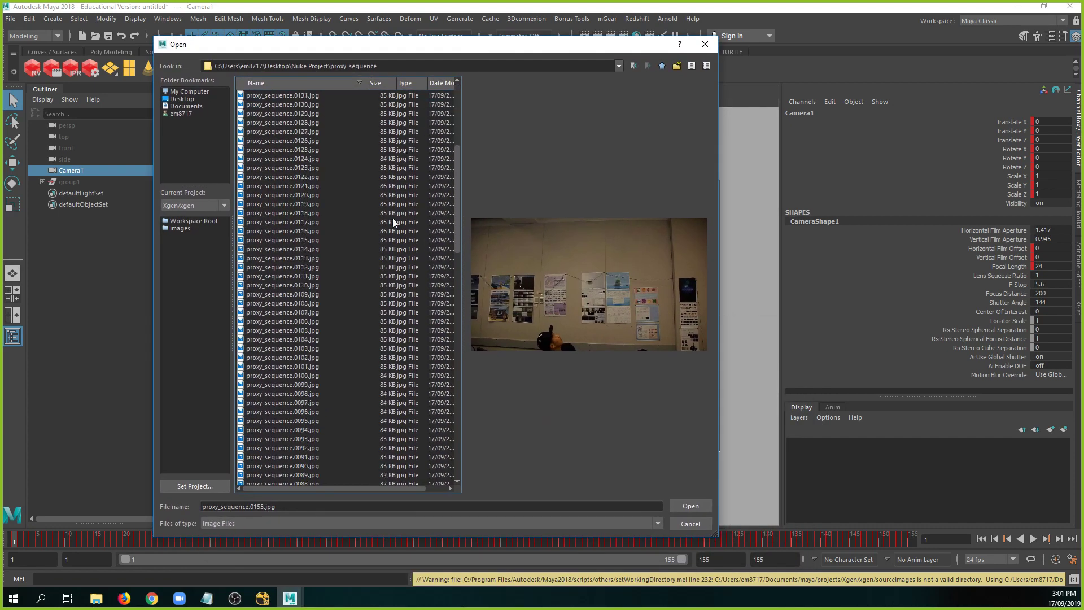
pyautogui.scroll(-20, 392, 218)
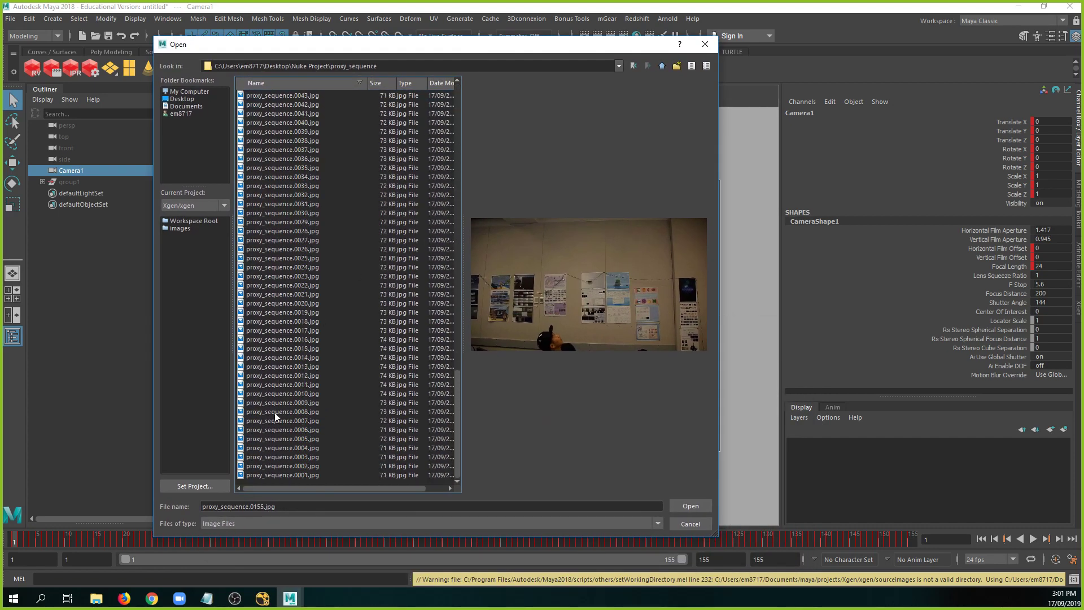
pyautogui.click(289, 474)
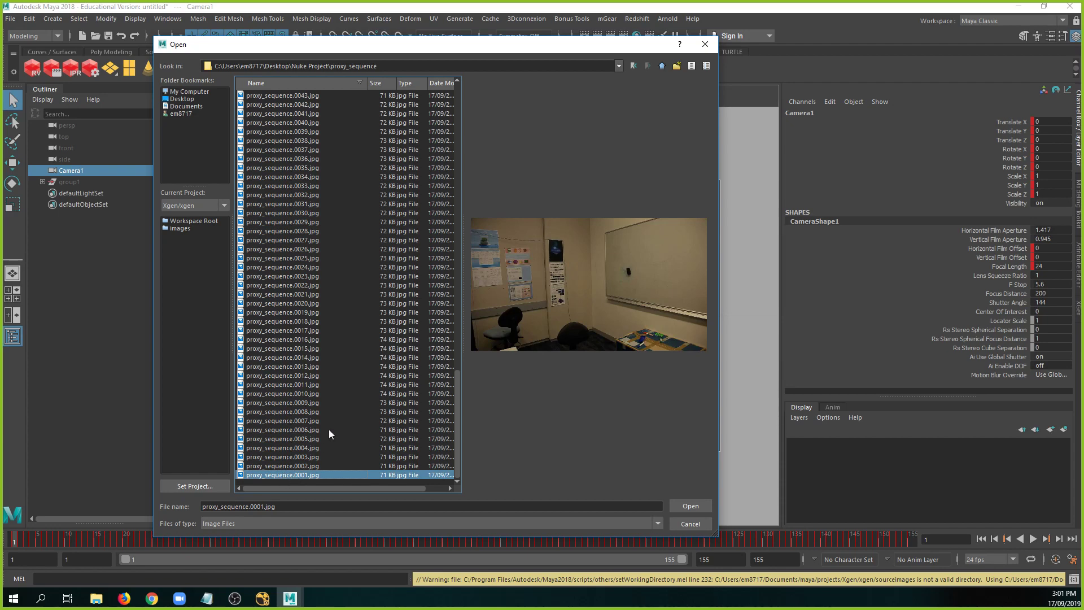
pyautogui.click(690, 507)
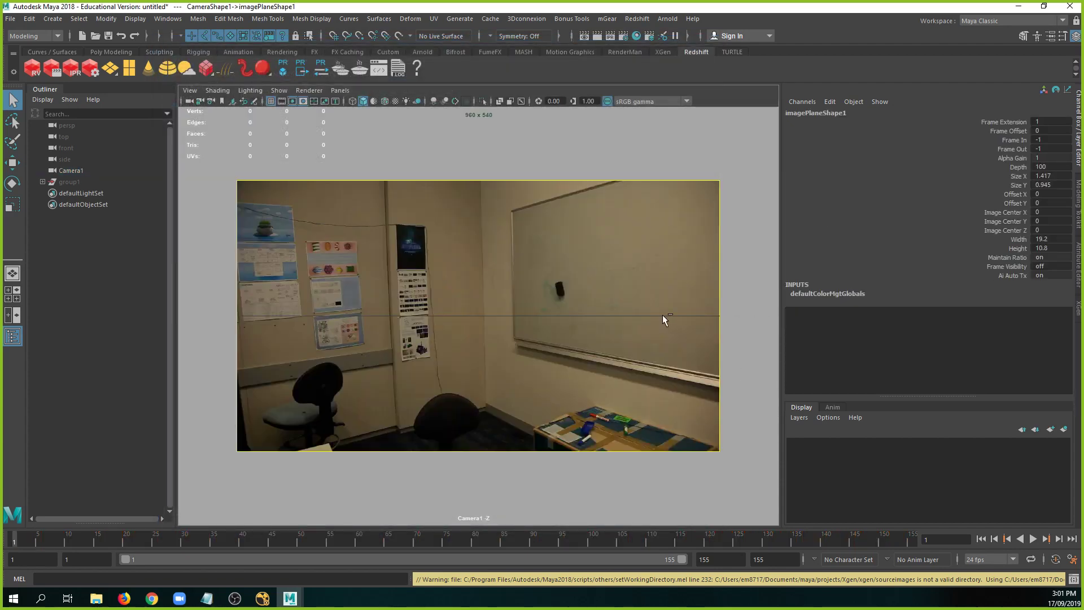
# Enable Use Image Sequence on the camera's image plane and scrub the footage to frame 109.
pyautogui.hotkey('ctrl', 'a')
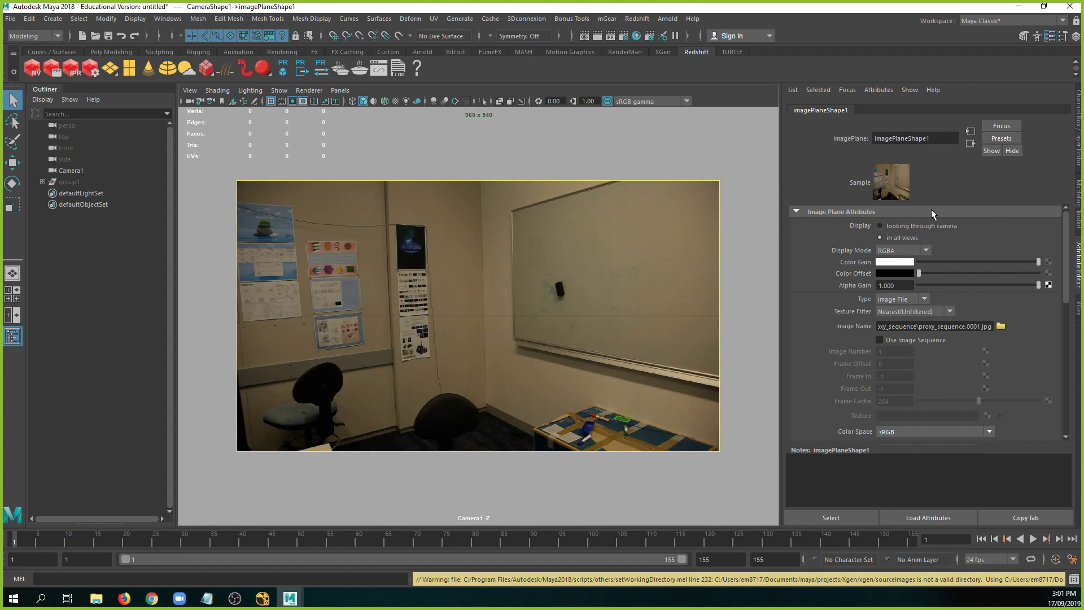
pyautogui.click(895, 340)
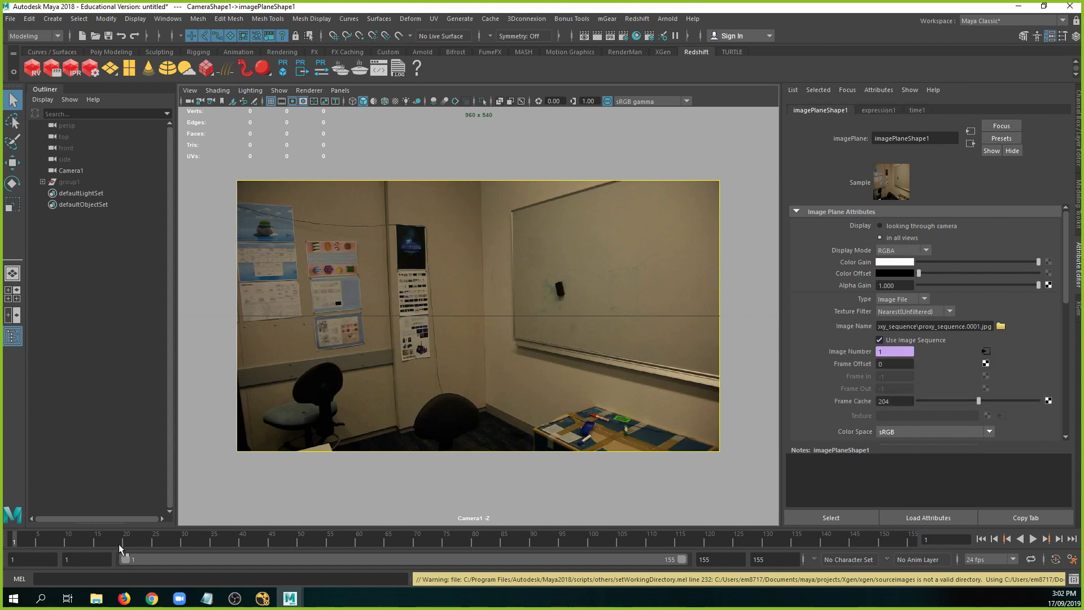
pyautogui.moveTo(58, 537); pyautogui.dragTo(645, 533)
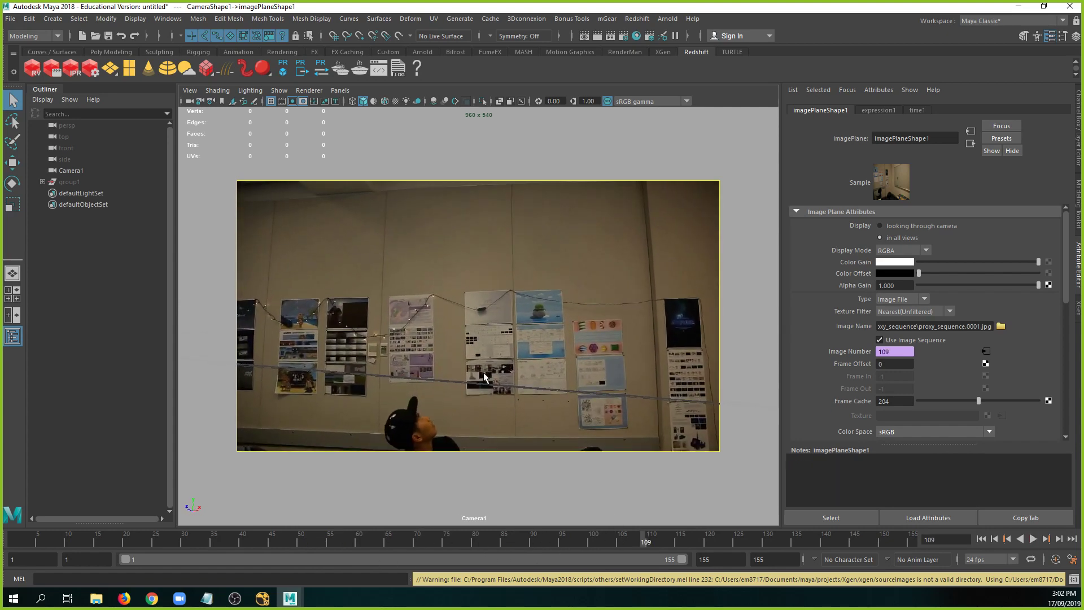
# Check the image plane's motion from the perspective view while scrubbing back to frame 1.
pyautogui.press('space')
pyautogui.moveTo(486, 377); pyautogui.dragTo(601, 343)
pyautogui.scroll(-8, 496, 328)
pyautogui.keyDown('alt'); pyautogui.moveTo(342, 392); pyautogui.dragTo(323, 381); pyautogui.keyUp('alt')
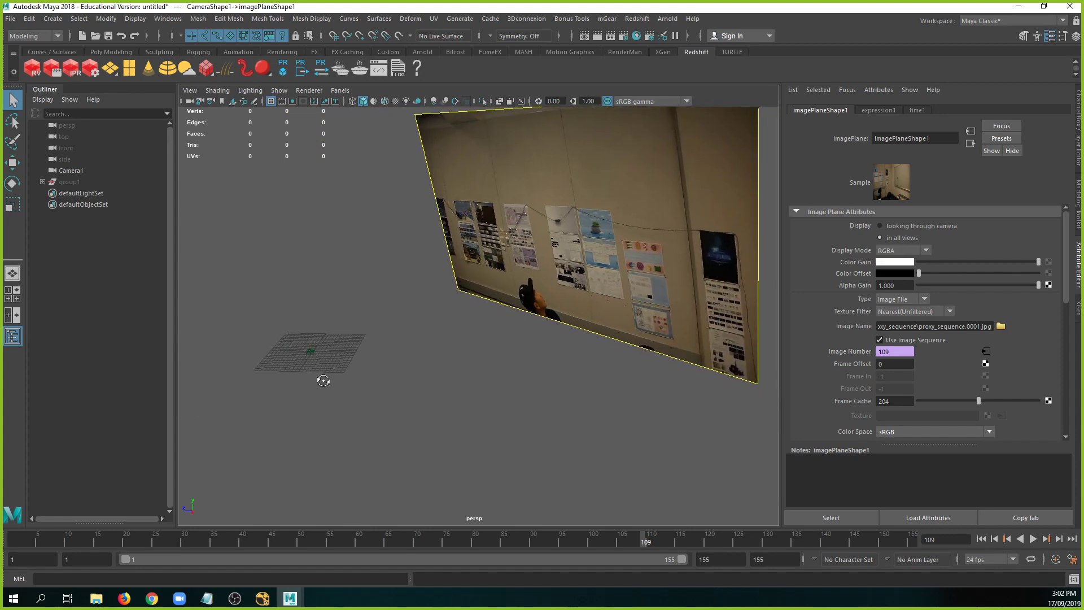
pyautogui.moveTo(652, 539); pyautogui.dragTo(17, 507)
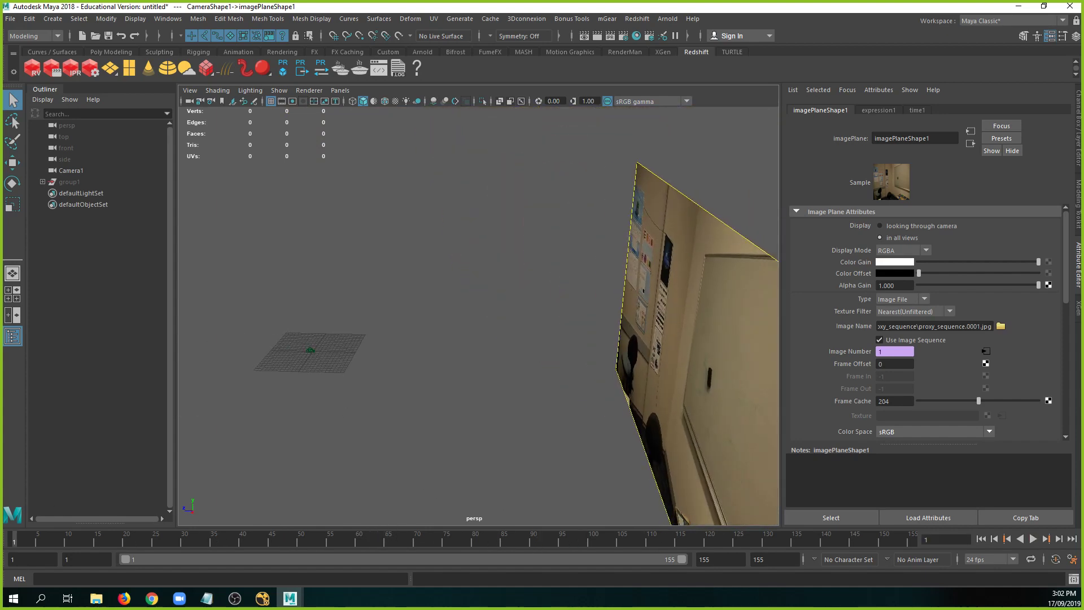
# Unhide group1 so its tracking locators are displayed near the camera in the perspective view.
pyautogui.click(64, 181)
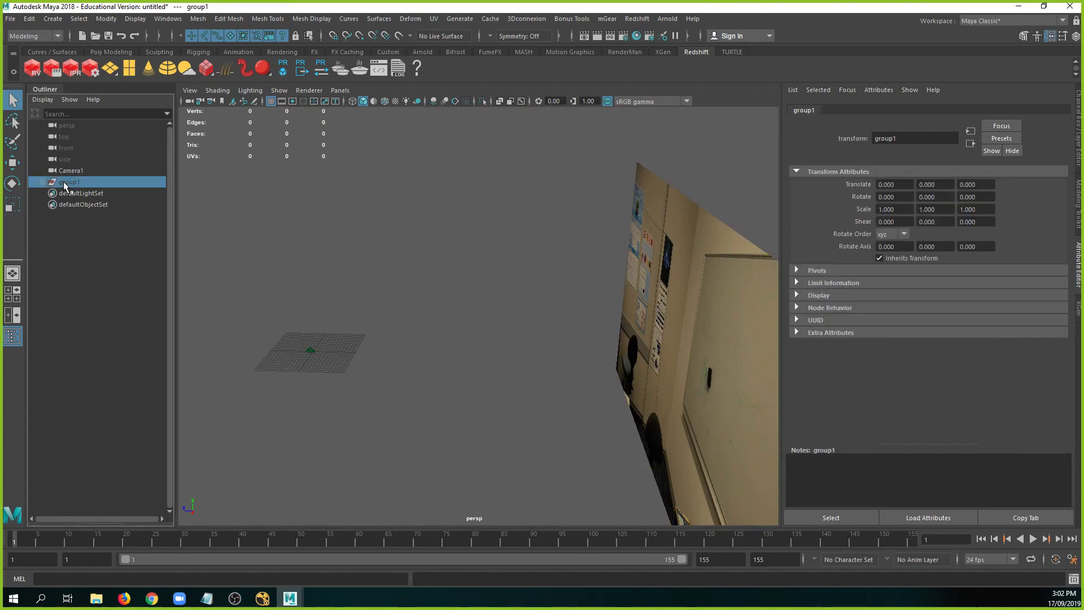
pyautogui.scroll(6, 429, 394)
pyautogui.keyDown('alt'); pyautogui.moveTo(309, 395); pyautogui.dragTo(772, 317, button='middle'); pyautogui.keyUp('alt')
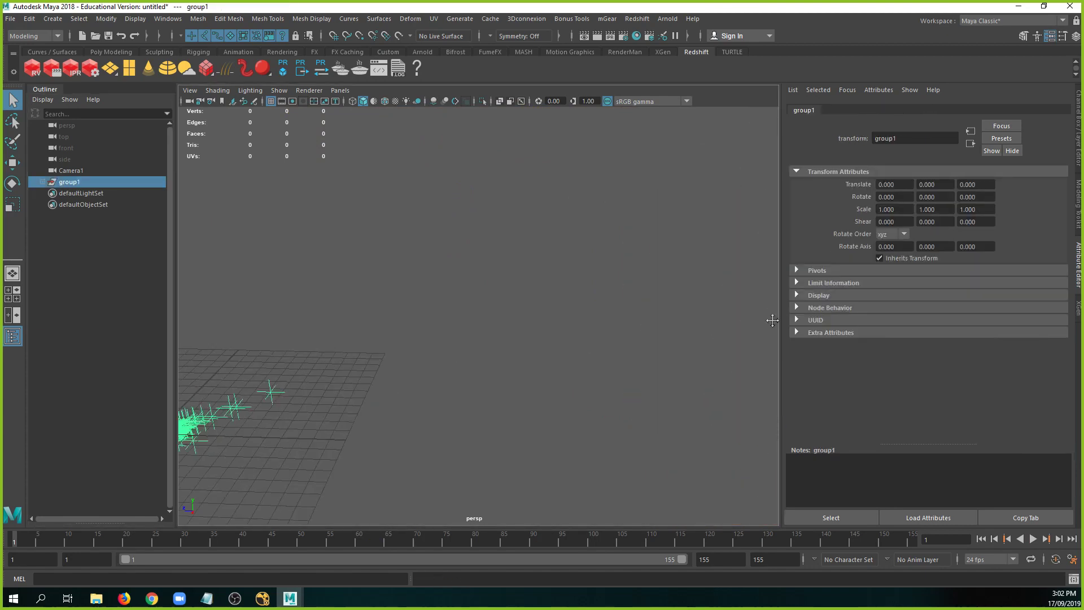
pyautogui.keyDown('alt'); pyautogui.moveTo(362, 389); pyautogui.dragTo(448, 372, button='middle'); pyautogui.keyUp('alt')
pyautogui.scroll(2, 421, 375)
pyautogui.scroll(2, 448, 372)
pyautogui.keyDown('alt'); pyautogui.moveTo(331, 412); pyautogui.dragTo(342, 315); pyautogui.keyUp('alt')
pyautogui.scroll(4, 589, 292)
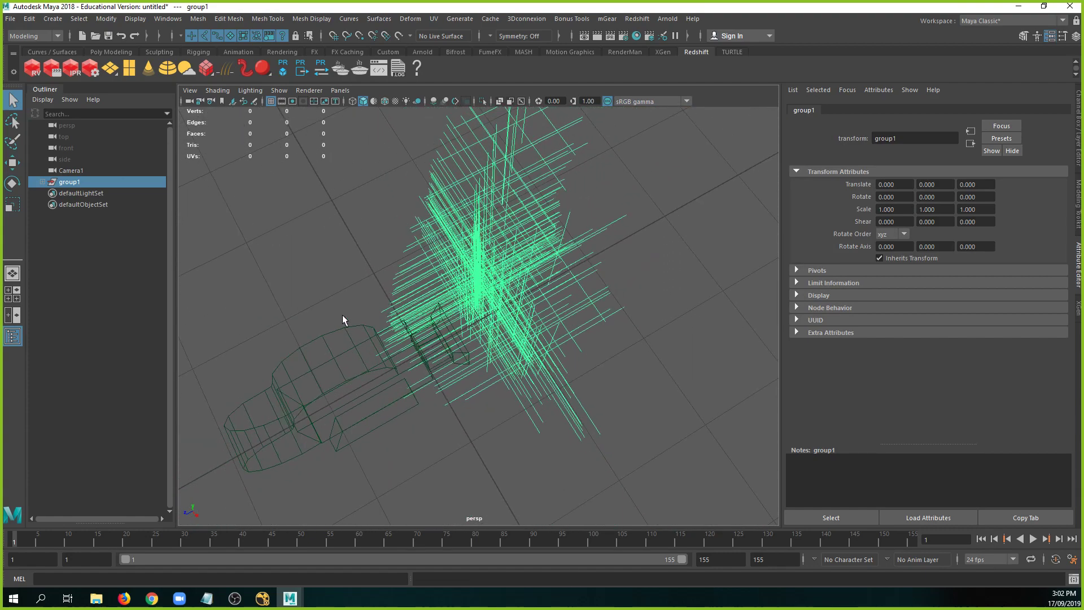
# Scale locator0 through locator84 in group1 uniformly down to about 0.115, then deselect them.
pyautogui.click(42, 181)
pyautogui.click(95, 192)
pyautogui.scroll(-15, 120, 303)
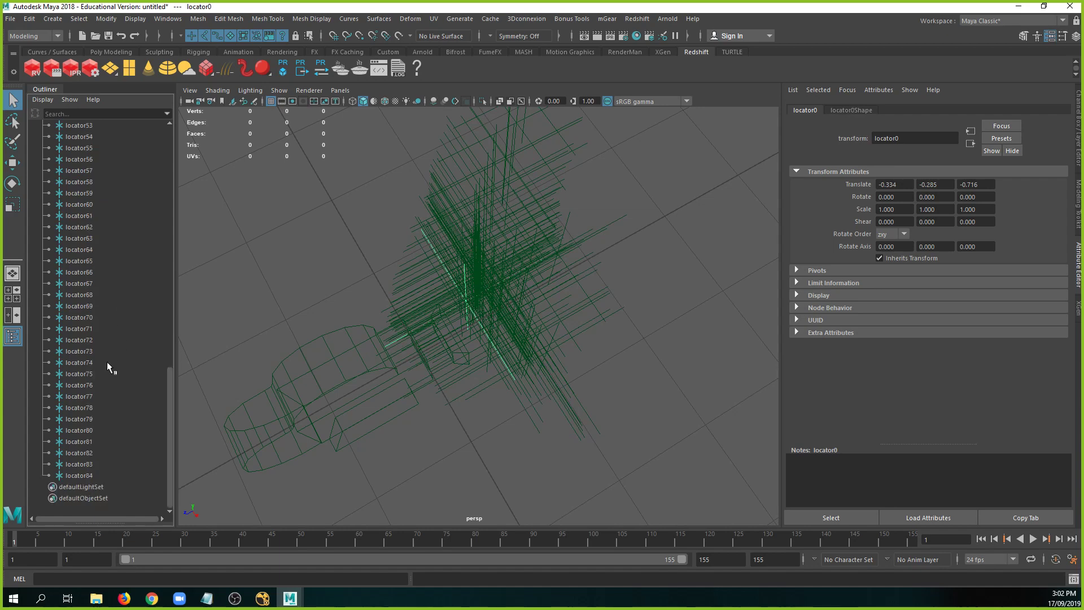
pyautogui.keyDown('shift'); pyautogui.click(85, 475); pyautogui.keyUp('shift')
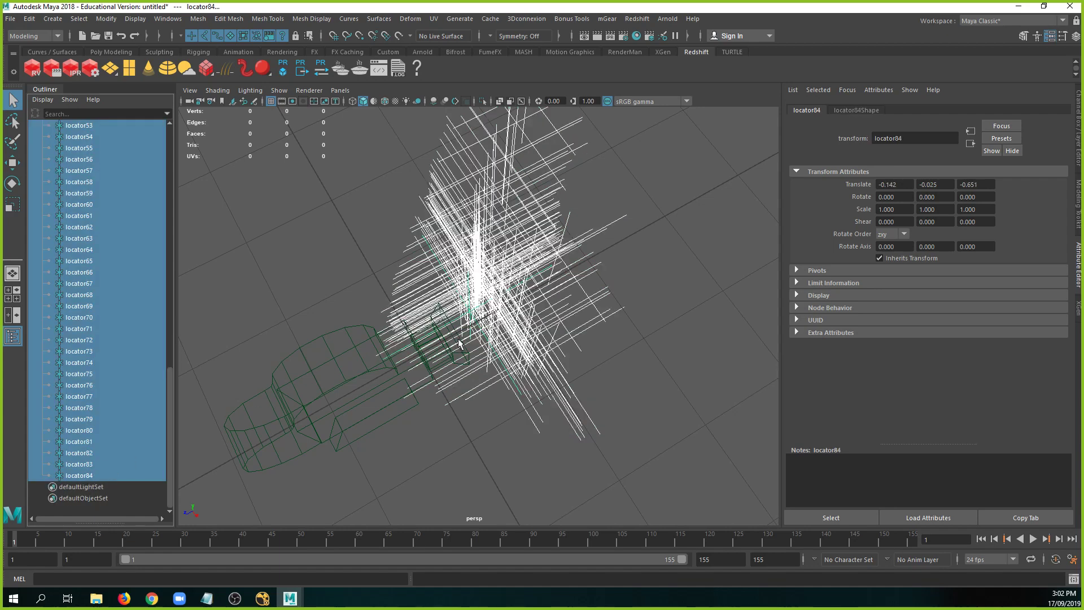
pyautogui.scroll(15, 106, 267)
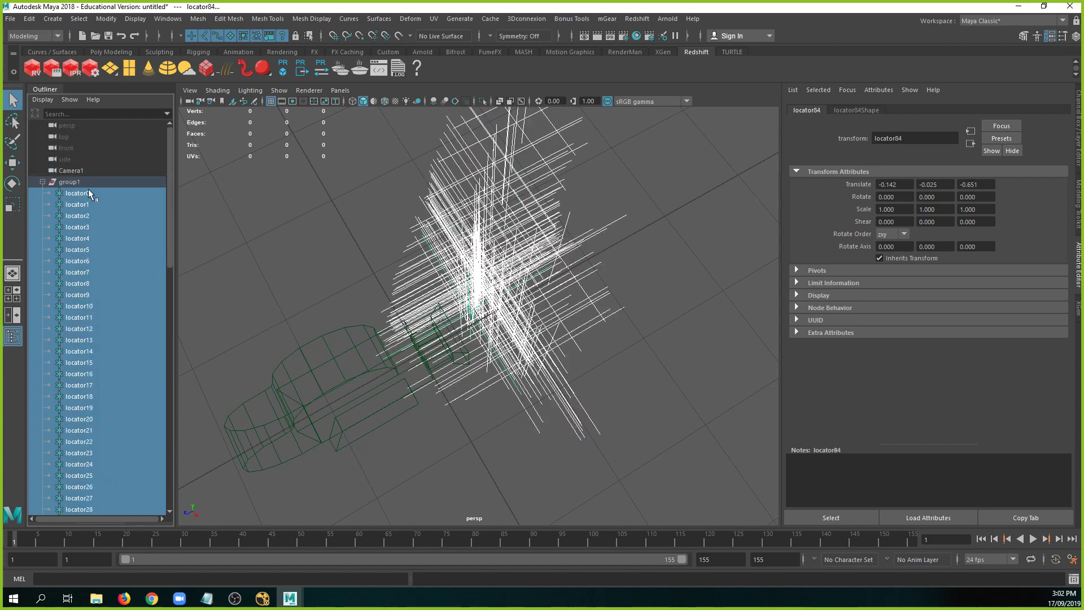
pyautogui.scroll(-15, 100, 357)
pyautogui.press('r')
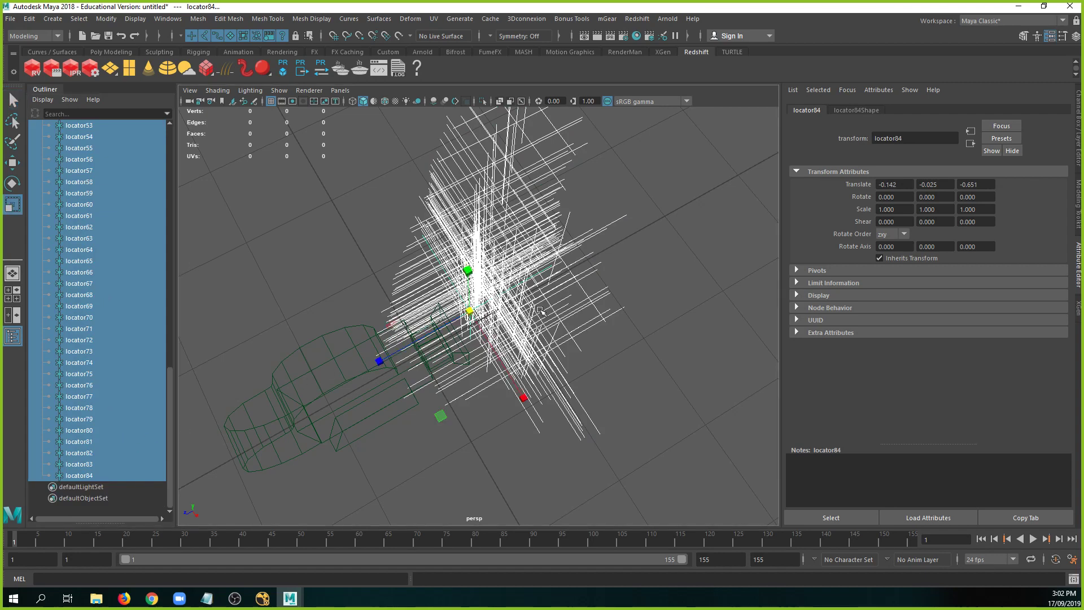
pyautogui.moveTo(469, 318); pyautogui.dragTo(327, 365)
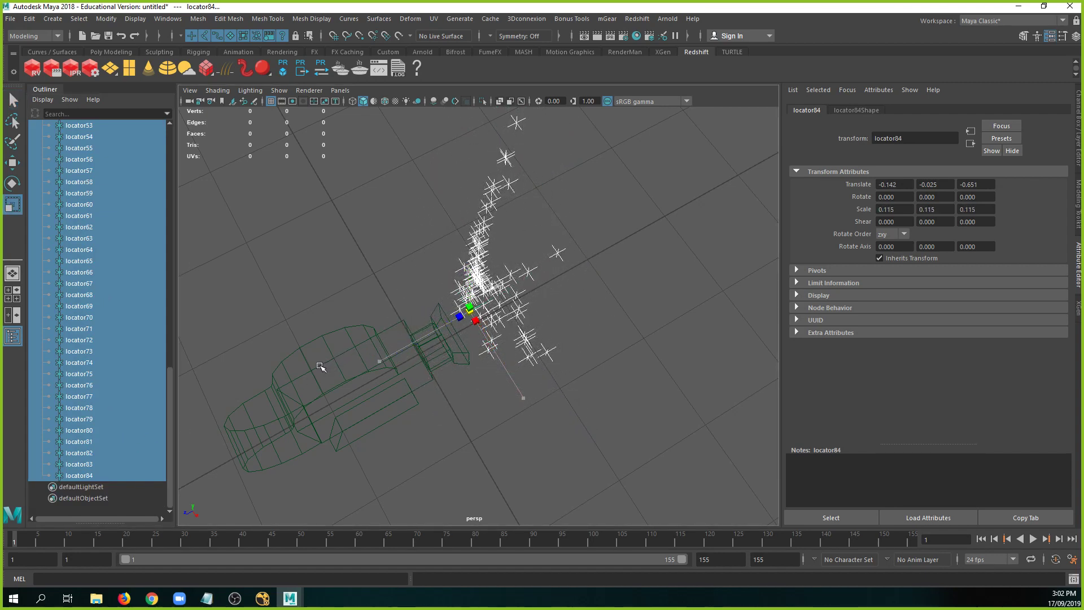
pyautogui.click(489, 353)
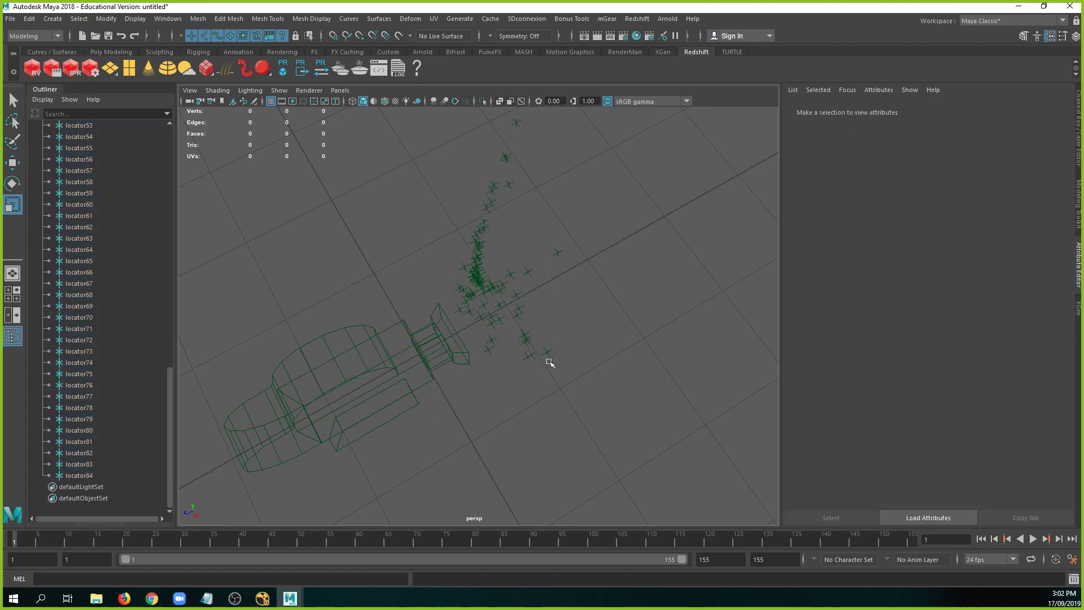
# Examine the scaled-down tracking locators in front of the camera from above.
pyautogui.keyDown('alt'); pyautogui.moveTo(551, 361); pyautogui.dragTo(339, 429); pyautogui.keyUp('alt')
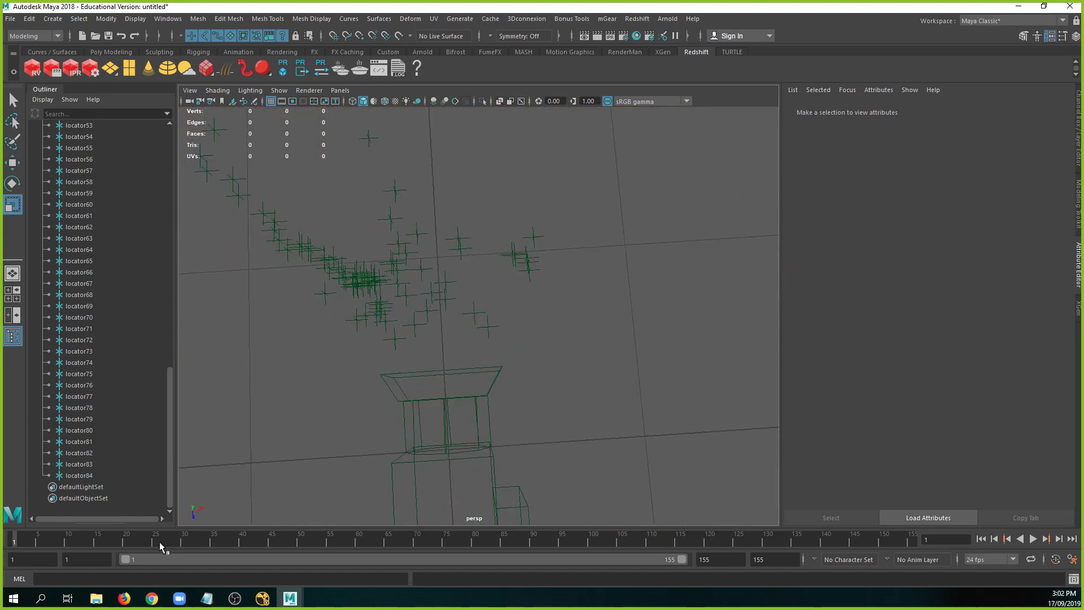
pyautogui.hotkey('alt', 'v')
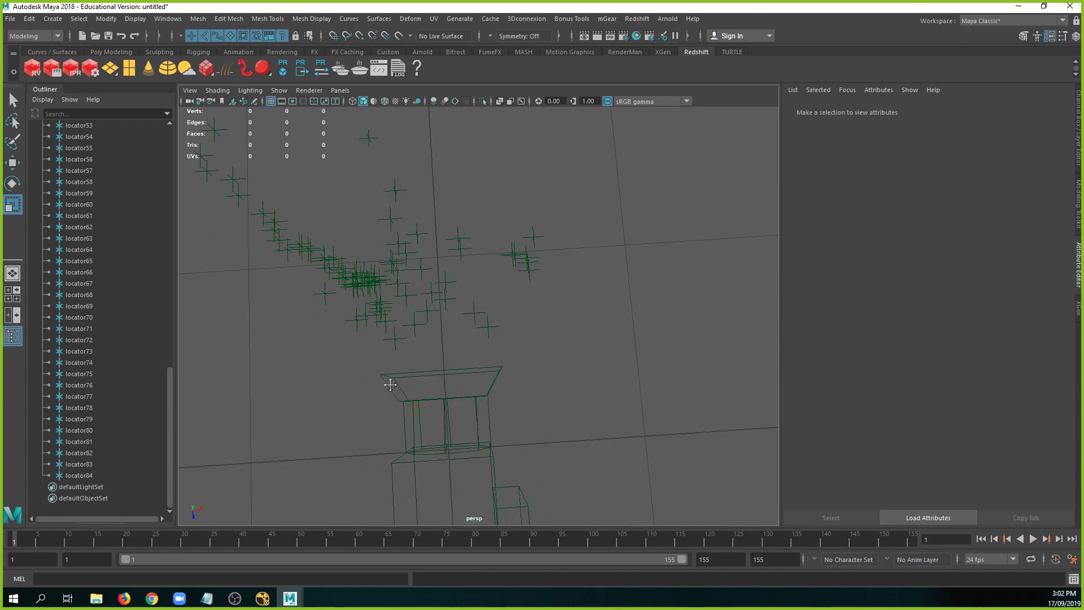
# Examine the tracking locators and their spacing from the camera from several angles in the perspective view.
pyautogui.keyDown('alt'); pyautogui.moveTo(390, 384); pyautogui.dragTo(222, 281, button='right'); pyautogui.keyUp('alt')
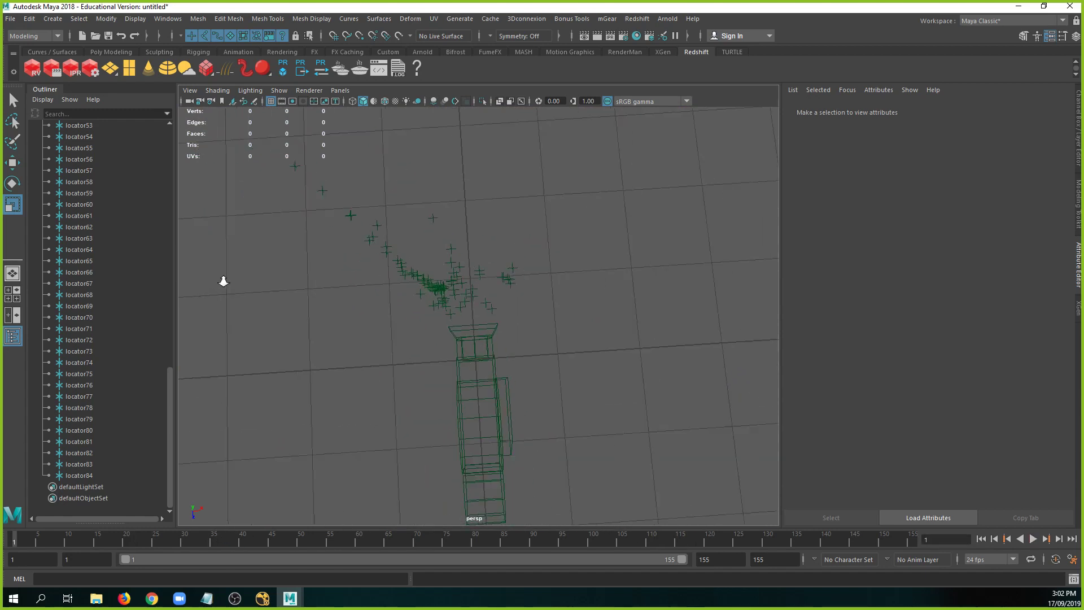
pyautogui.keyDown('alt'); pyautogui.moveTo(444, 336); pyautogui.dragTo(389, 298); pyautogui.keyUp('alt')
pyautogui.keyDown('alt'); pyautogui.moveTo(511, 292); pyautogui.dragTo(371, 310); pyautogui.keyUp('alt')
pyautogui.keyDown('alt'); pyautogui.moveTo(508, 392); pyautogui.dragTo(516, 311, button='middle'); pyautogui.keyUp('alt')
pyautogui.keyDown('alt'); pyautogui.moveTo(516, 311); pyautogui.dragTo(615, 299, button='right'); pyautogui.keyUp('alt')
pyautogui.keyDown('alt'); pyautogui.moveTo(539, 293); pyautogui.dragTo(539, 355); pyautogui.keyUp('alt')
pyautogui.keyDown('alt'); pyautogui.moveTo(484, 238); pyautogui.dragTo(442, 202); pyautogui.keyUp('alt')
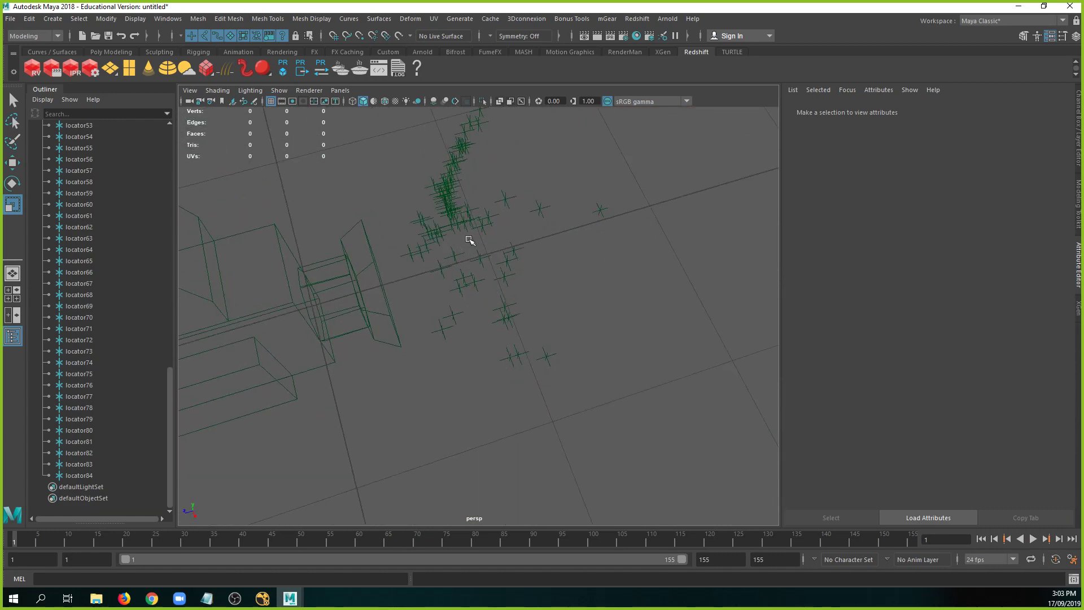
pyautogui.keyDown('alt'); pyautogui.moveTo(470, 240); pyautogui.dragTo(542, 289); pyautogui.keyUp('alt')
pyautogui.keyDown('alt'); pyautogui.moveTo(554, 283); pyautogui.dragTo(302, 233, button='right'); pyautogui.keyUp('alt')
# Select Camera1 and break the connections on its Scale X, Scale Y and Scale Z channels.
pyautogui.moveTo(363, 321); pyautogui.dragTo(364, 321)
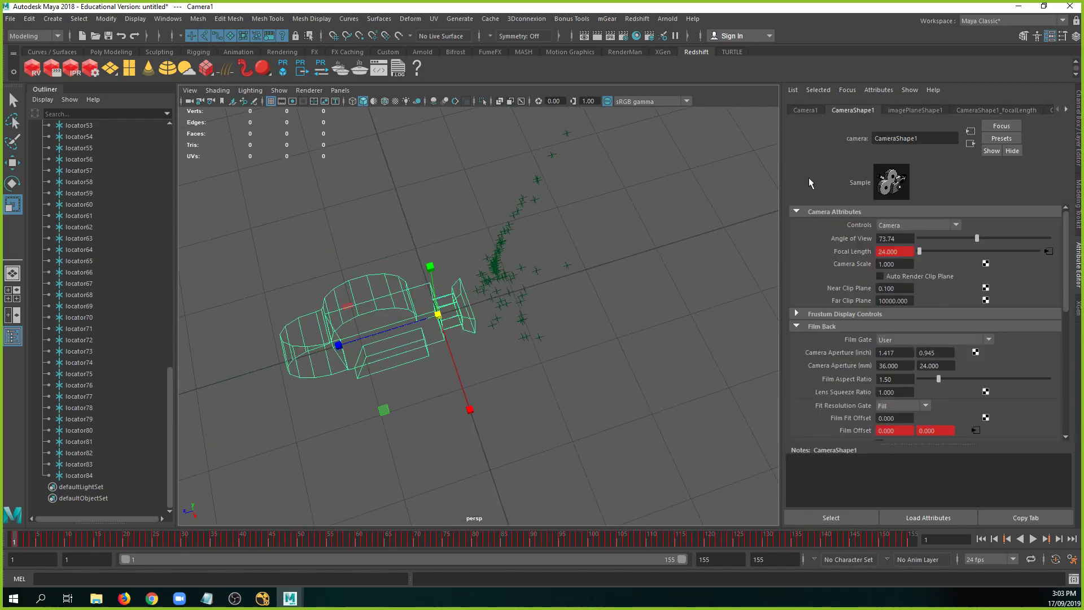
pyautogui.click(1080, 109)
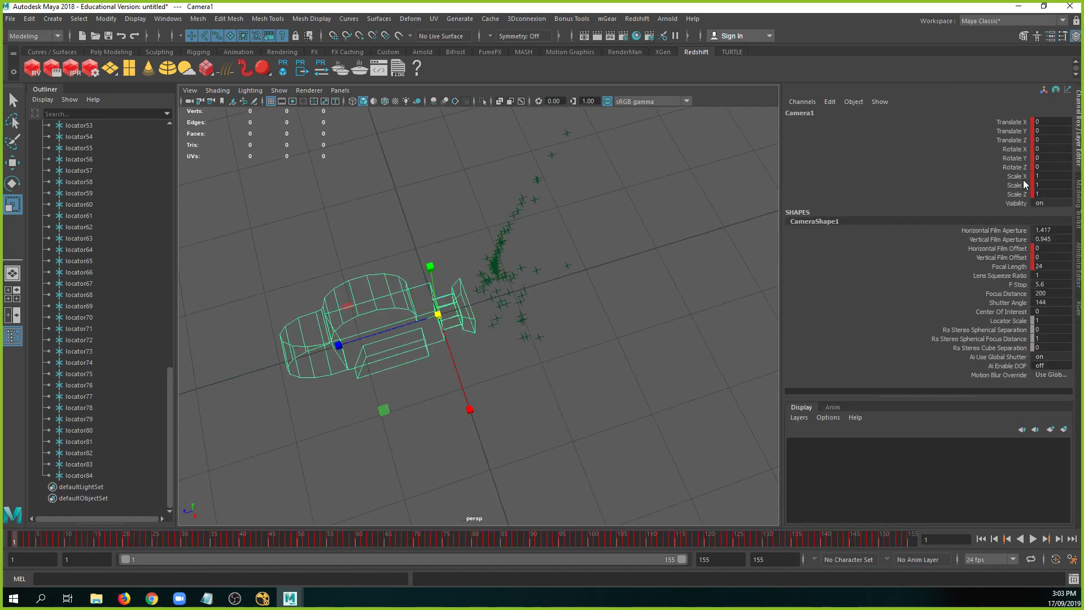
pyautogui.moveTo(1024, 181); pyautogui.dragTo(1011, 195)
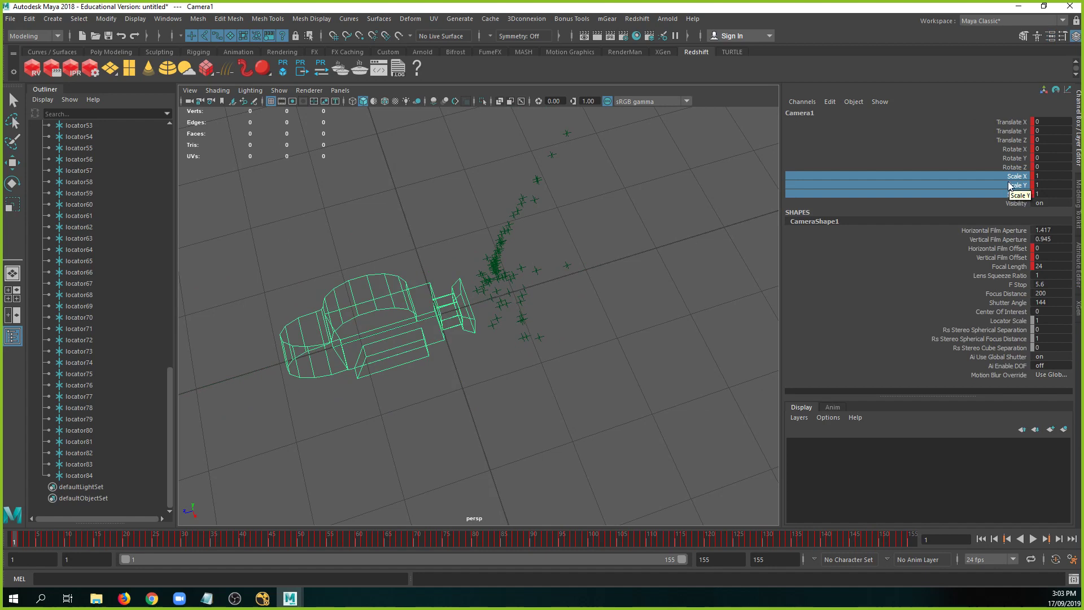
pyautogui.rightClick(1011, 181)
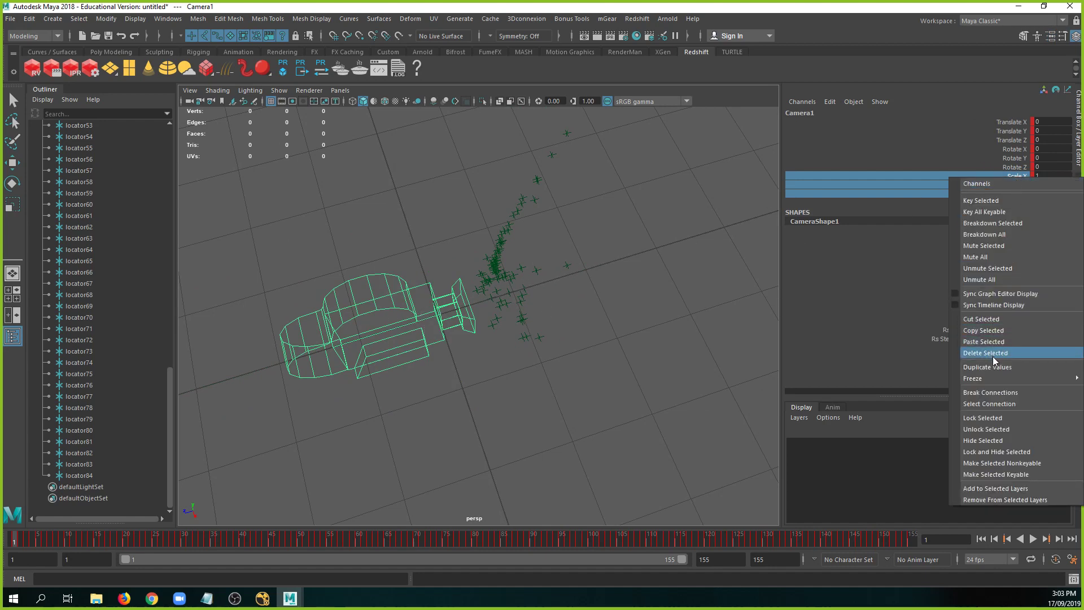
pyautogui.click(994, 392)
# Scale Camera1 uniformly down to about 0.121, checking its size against the locators at frame 66.
pyautogui.keyDown('alt'); pyautogui.moveTo(431, 310); pyautogui.dragTo(432, 327, button='middle'); pyautogui.keyUp('alt')
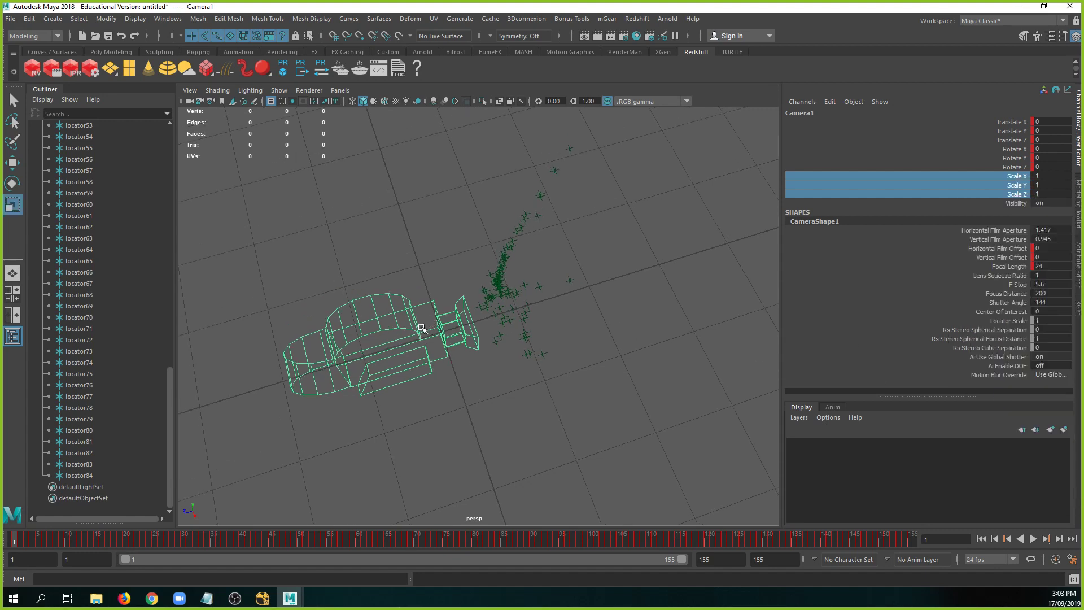
pyautogui.moveTo(435, 334); pyautogui.dragTo(258, 351)
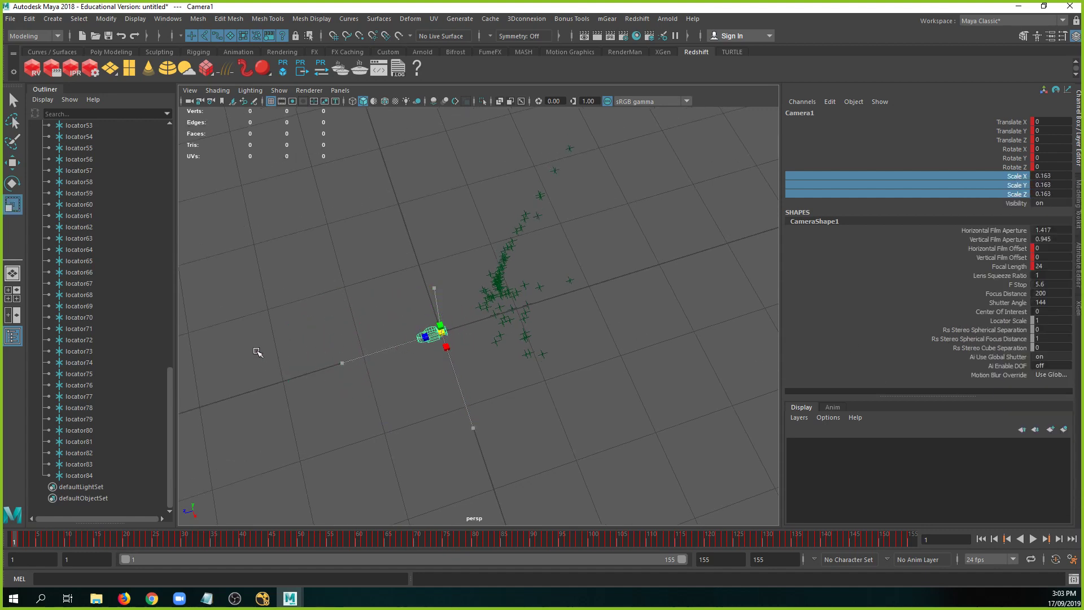
pyautogui.keyDown('alt'); pyautogui.moveTo(431, 368); pyautogui.dragTo(410, 322); pyautogui.keyUp('alt')
pyautogui.keyDown('alt'); pyautogui.moveTo(409, 322); pyautogui.dragTo(421, 381, button='right'); pyautogui.keyUp('alt')
pyautogui.moveTo(421, 382)
pyautogui.keyDown('alt'); pyautogui.mouseDown()
pyautogui.moveTo(431, 374)
pyautogui.moveTo(482, 396)
pyautogui.moveTo(520, 351)
pyautogui.moveTo(411, 339)
pyautogui.moveTo(431, 339)
pyautogui.moveTo(402, 381)
pyautogui.mouseUp(); pyautogui.keyUp('alt')
pyautogui.moveTo(73, 541); pyautogui.dragTo(394, 469)
pyautogui.keyDown('alt'); pyautogui.moveTo(394, 361); pyautogui.dragTo(384, 316); pyautogui.keyUp('alt')
pyautogui.keyDown('alt'); pyautogui.moveTo(384, 316); pyautogui.dragTo(377, 354, button='right'); pyautogui.keyUp('alt')
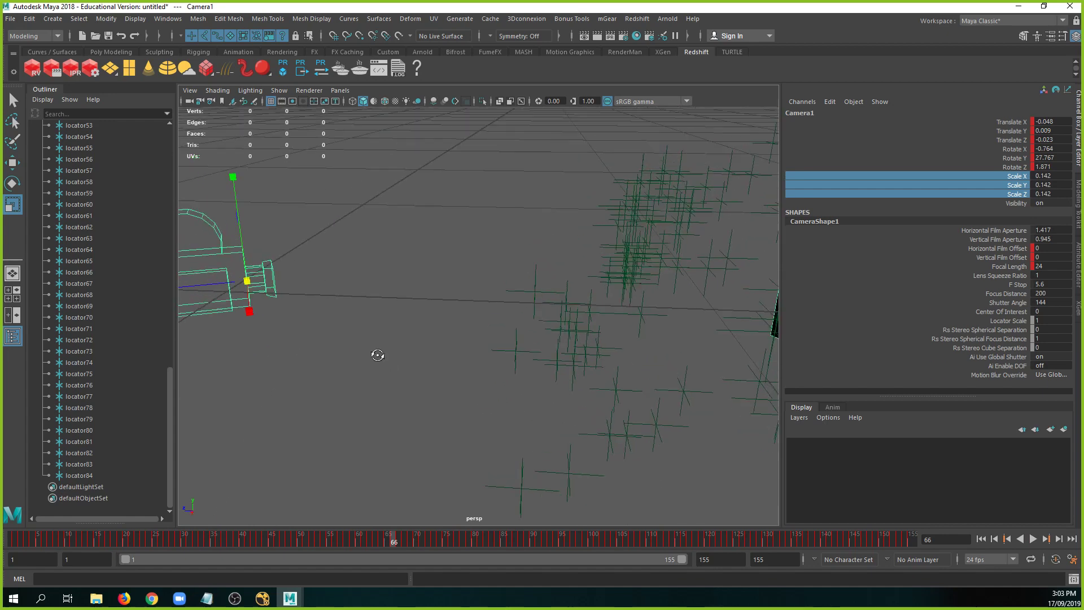
pyautogui.keyDown('alt'); pyautogui.moveTo(378, 354); pyautogui.dragTo(552, 311, button='middle'); pyautogui.keyUp('alt')
pyautogui.keyDown('alt'); pyautogui.moveTo(552, 311); pyautogui.dragTo(483, 326); pyautogui.keyUp('alt')
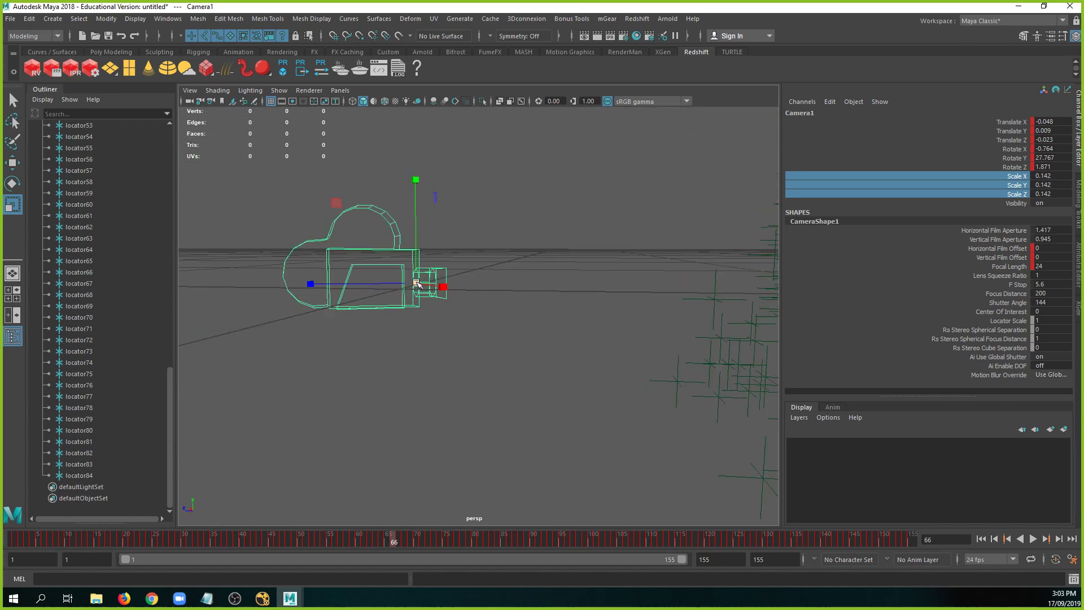
pyautogui.moveTo(416, 282); pyautogui.dragTo(380, 290)
# Play and scrub the tracked camera's animation in the perspective view, ending on frame 155.
pyautogui.moveTo(54, 540); pyautogui.dragTo(238, 543)
pyautogui.keyDown('alt'); pyautogui.moveTo(667, 308); pyautogui.dragTo(499, 324, button='right'); pyautogui.keyUp('alt')
pyautogui.keyDown('alt'); pyautogui.moveTo(499, 324); pyautogui.dragTo(546, 361); pyautogui.keyUp('alt')
pyautogui.hotkey('alt', 'v')
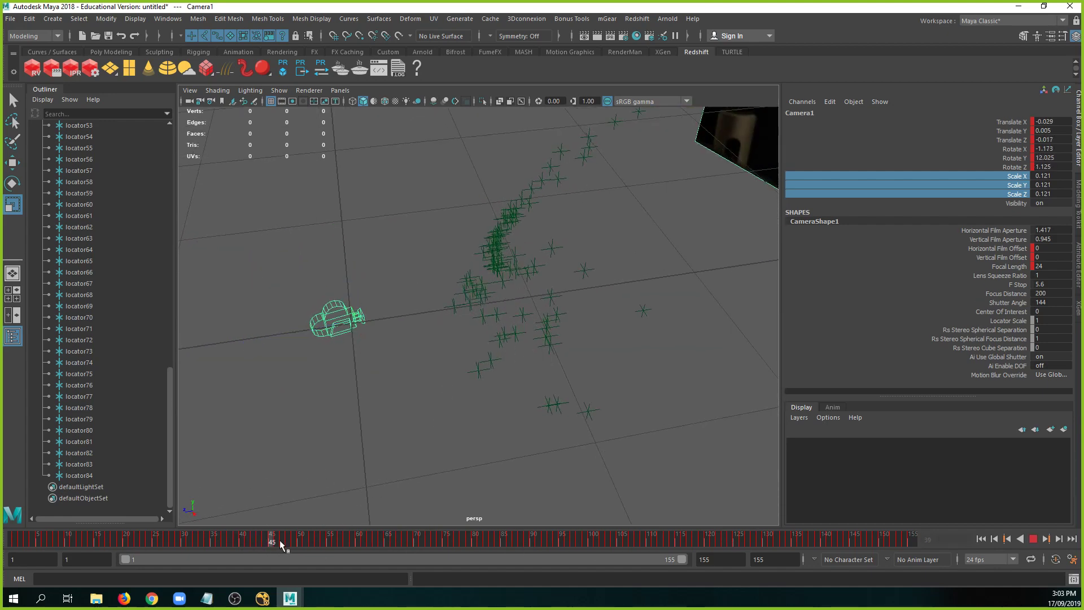
pyautogui.click(913, 534)
pyautogui.keyDown('alt'); pyautogui.moveTo(670, 392); pyautogui.dragTo(449, 310, button='right'); pyautogui.keyUp('alt')
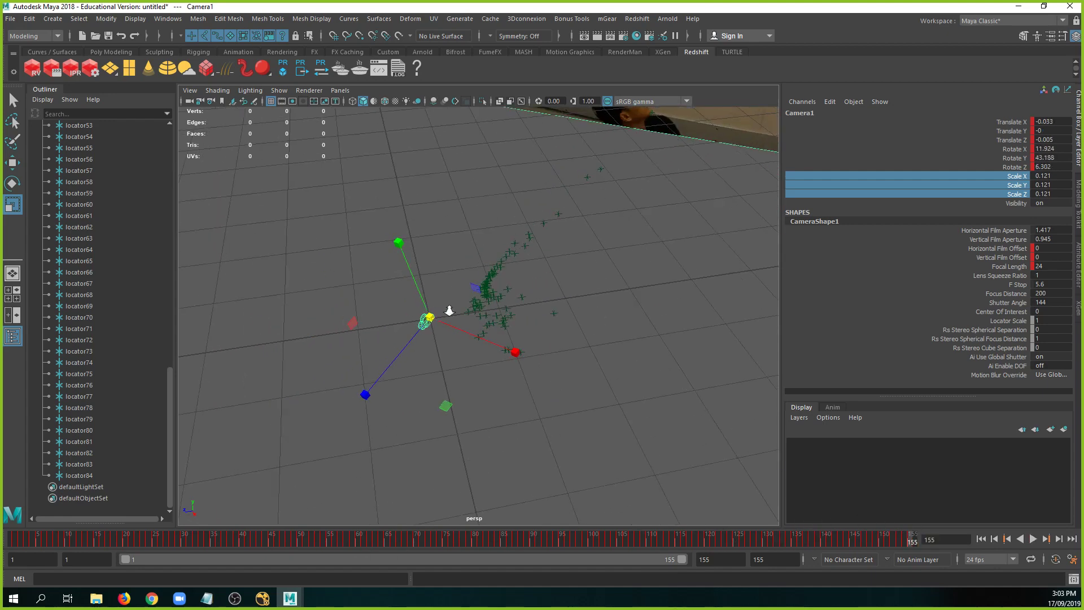
pyautogui.keyDown('alt'); pyautogui.moveTo(448, 310); pyautogui.dragTo(566, 305); pyautogui.keyUp('alt')
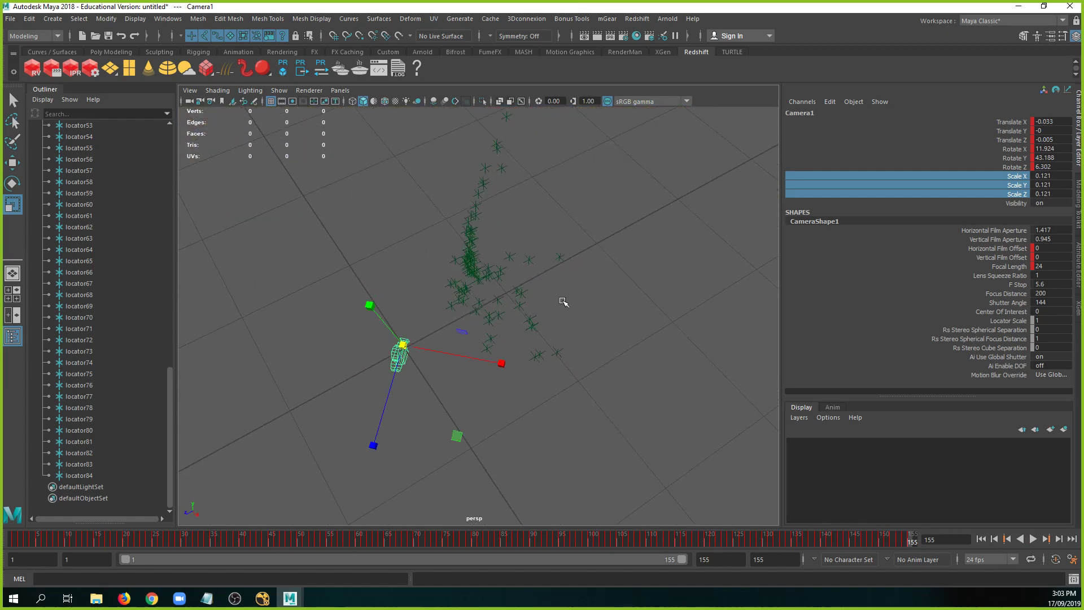
# Create a polygon cube, scale it uniformly to about 0.253 and move it among the locators to about -0.515, 0.065, -0.969.
pyautogui.keyDown('shift'); pyautogui.rightClick(564, 302); pyautogui.keyUp('shift')
pyautogui.click(561, 331)
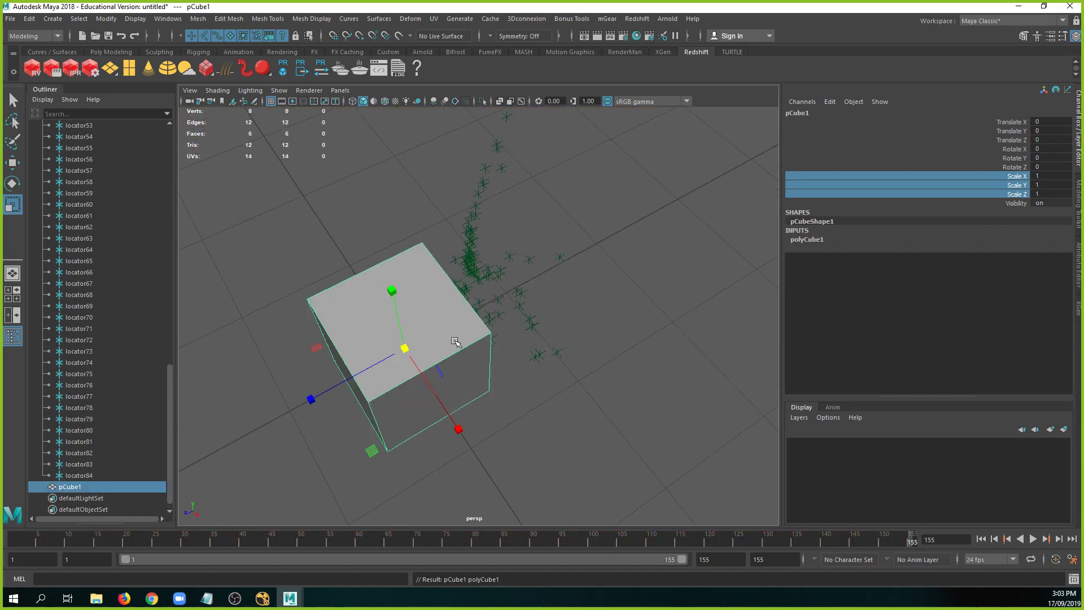
pyautogui.moveTo(404, 348); pyautogui.dragTo(378, 353)
pyautogui.press('w')
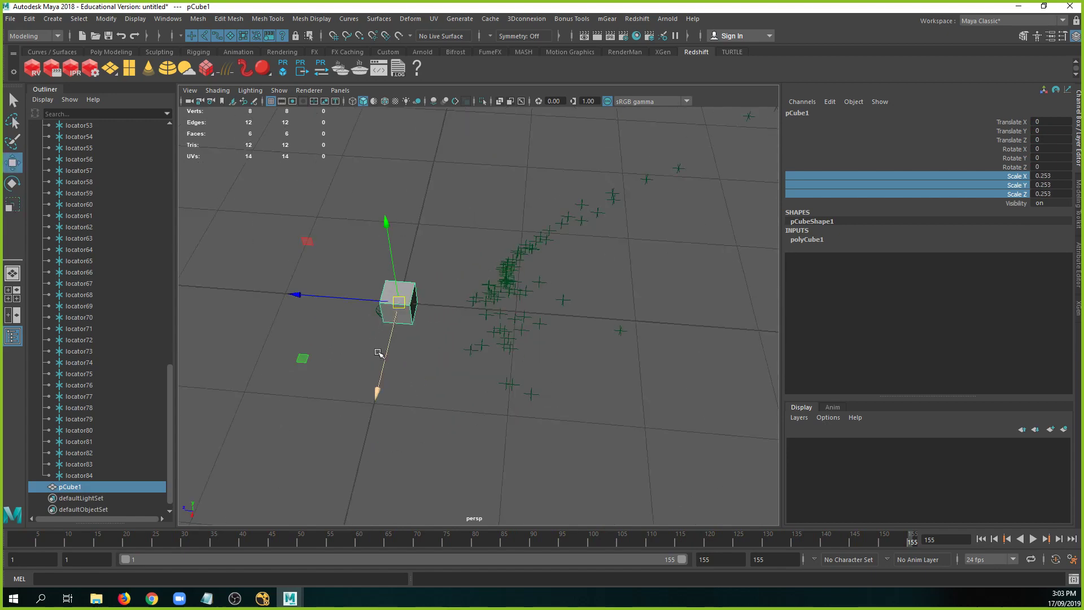
pyautogui.moveTo(303, 359); pyautogui.dragTo(426, 322, button='middle')
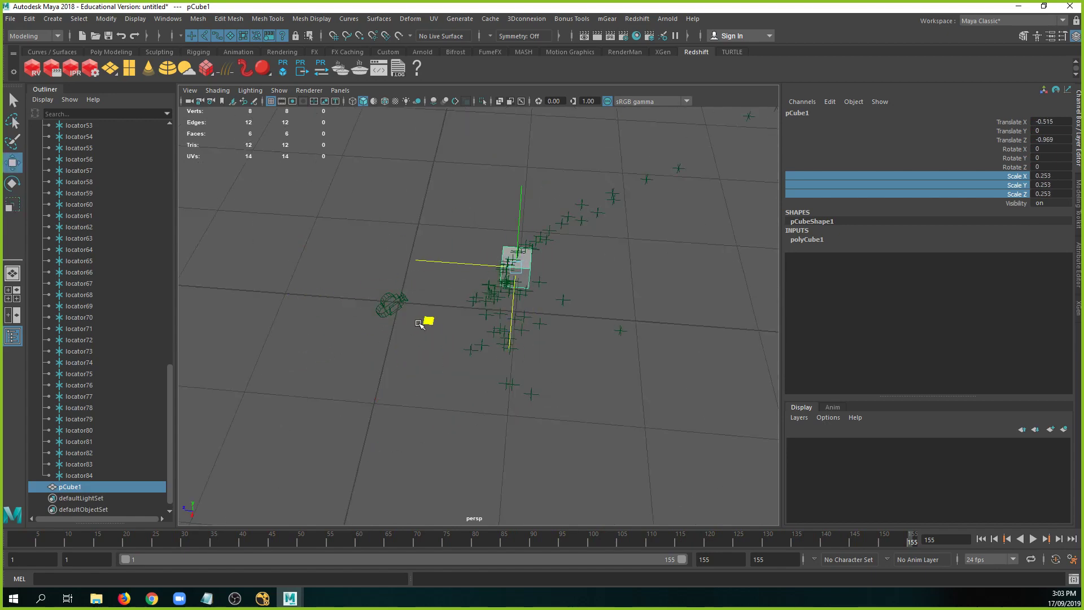
pyautogui.keyDown('alt'); pyautogui.moveTo(426, 322); pyautogui.dragTo(504, 310); pyautogui.keyUp('alt')
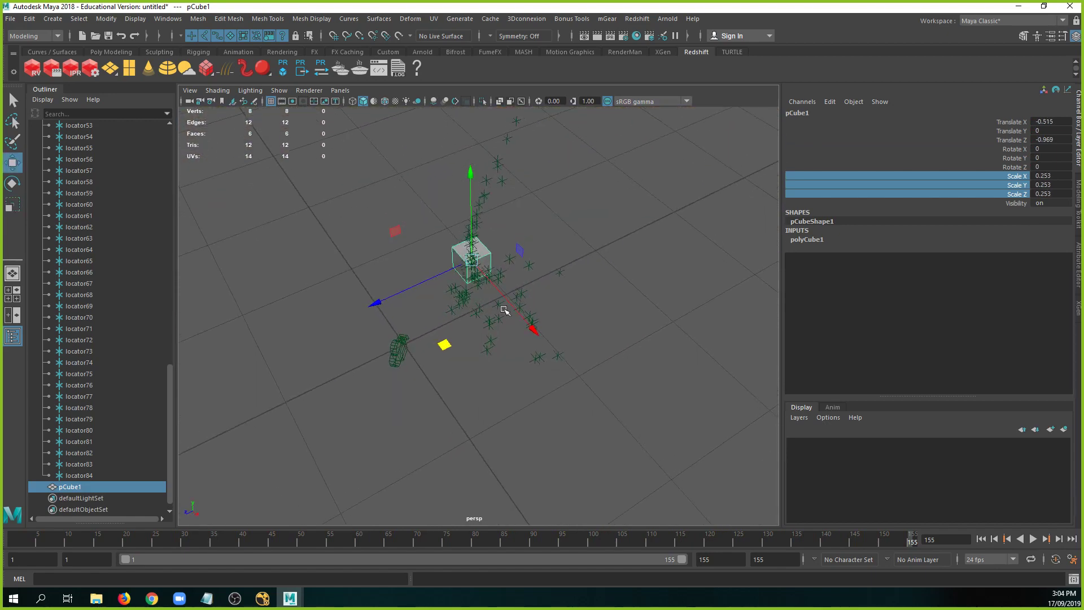
pyautogui.moveTo(471, 234); pyautogui.dragTo(518, 399)
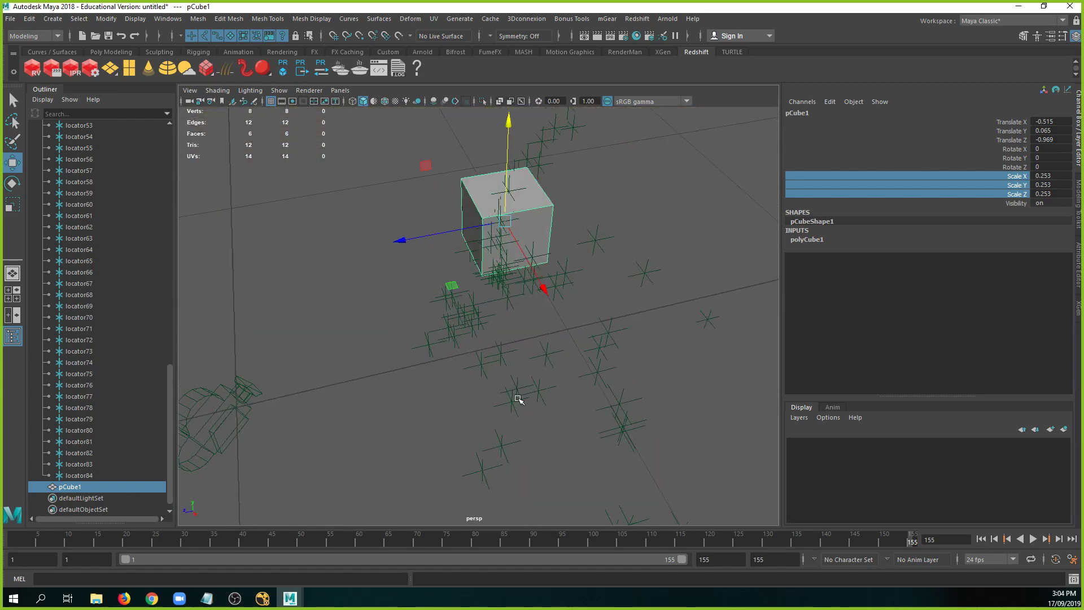
# Look through Camera1 and set the current frame to 46 to compare the cube with the footage.
pyautogui.click(340, 90)
pyautogui.moveTo(384, 102)
pyautogui.click(471, 109)
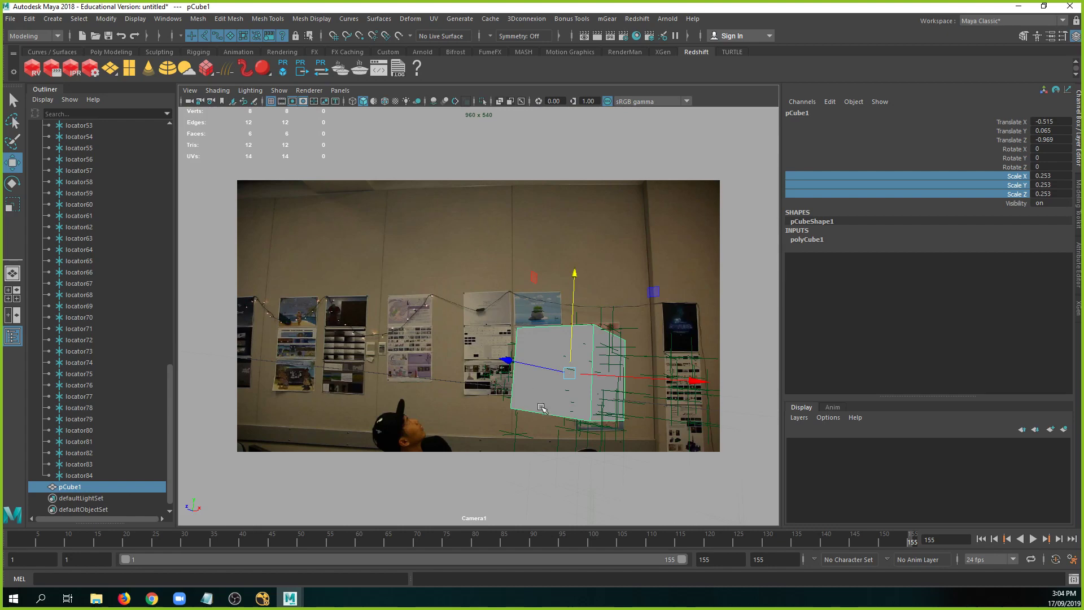
pyautogui.moveTo(293, 537)
pyautogui.mouseDown()
pyautogui.moveTo(303, 537)
pyautogui.moveTo(256, 540)
pyautogui.moveTo(277, 540)
pyautogui.mouseUp()
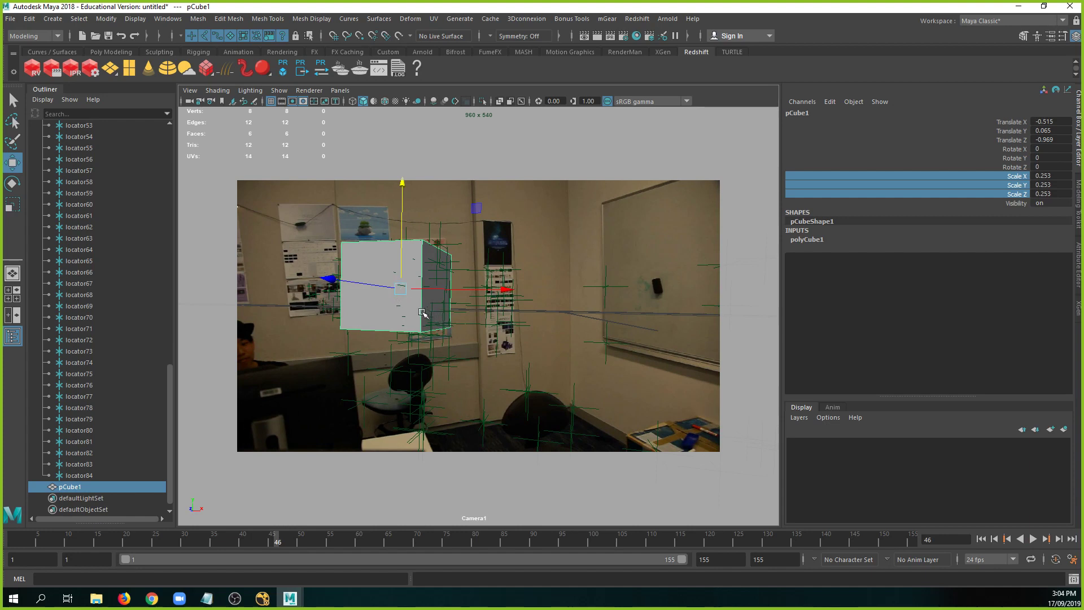
# Snap the cube's pivot to its lower front corner and move that corner onto the white tabletop at about -0.151, -0.11, -0.733.
pyautogui.press('d')
pyautogui.click(342, 329)
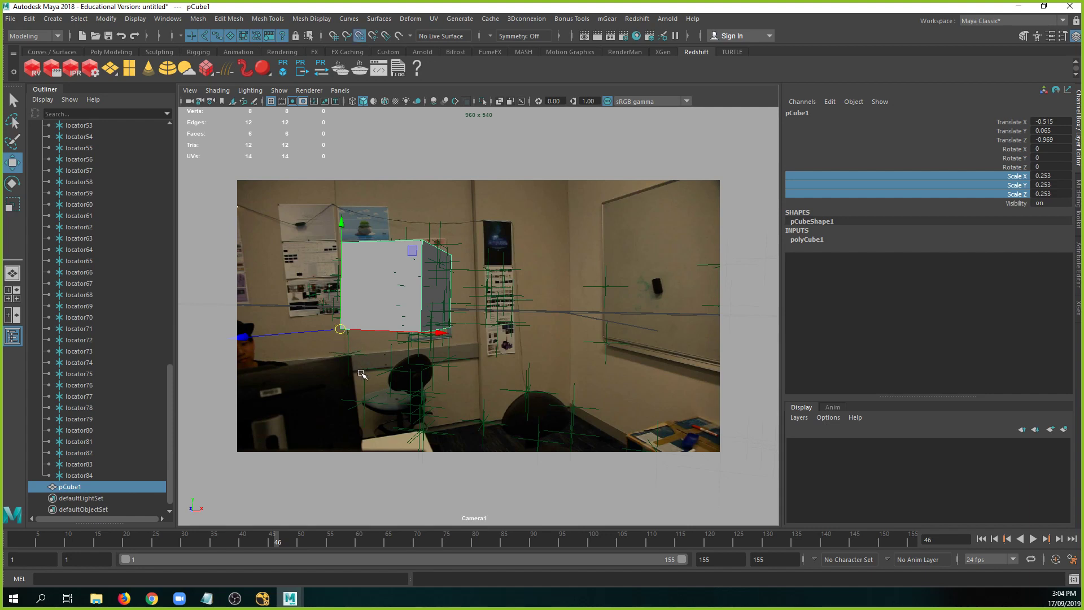
pyautogui.moveTo(413, 435); pyautogui.dragTo(423, 433, button='middle')
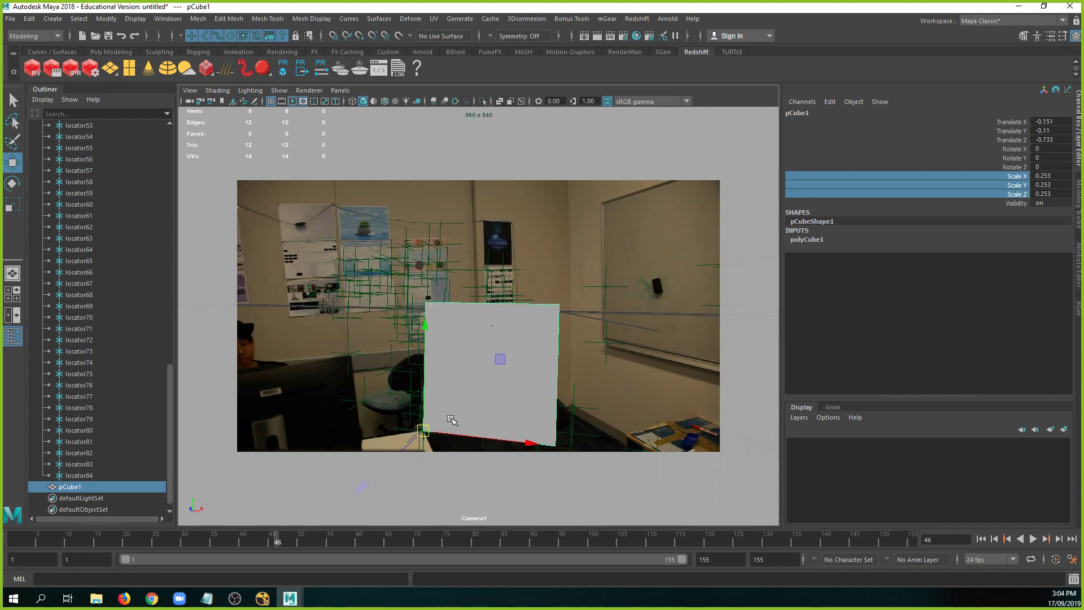
# Rotate the cube to about -6.327, 215.823, 3.068 to match the tabletop, show it in wireframe and check the alignment up to frame 53.
pyautogui.press('e')
pyautogui.moveTo(421, 489); pyautogui.dragTo(474, 492)
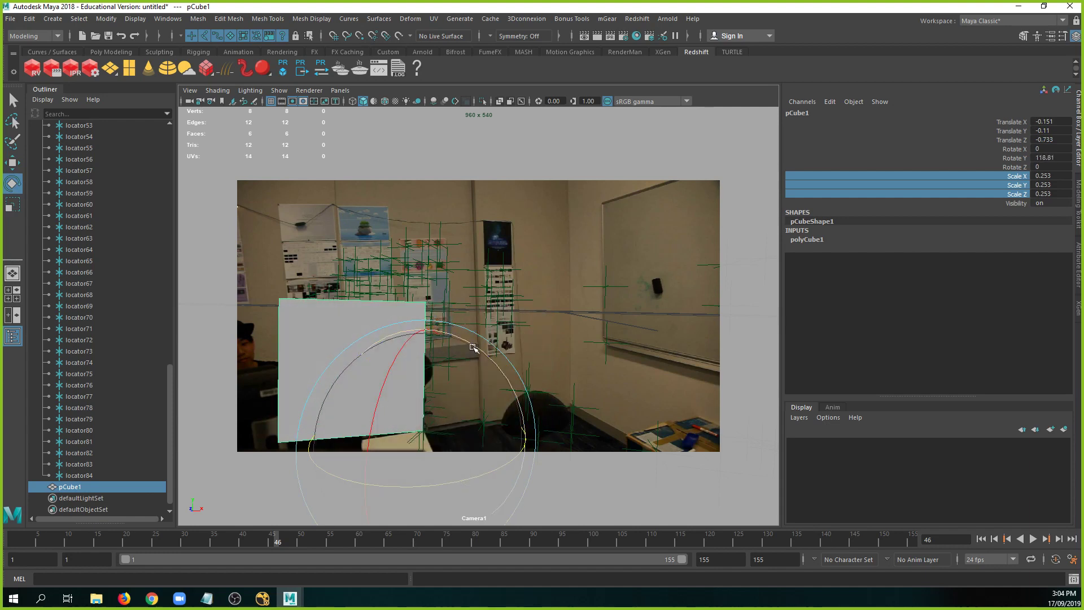
pyautogui.moveTo(473, 347); pyautogui.dragTo(452, 485)
pyautogui.press('4')
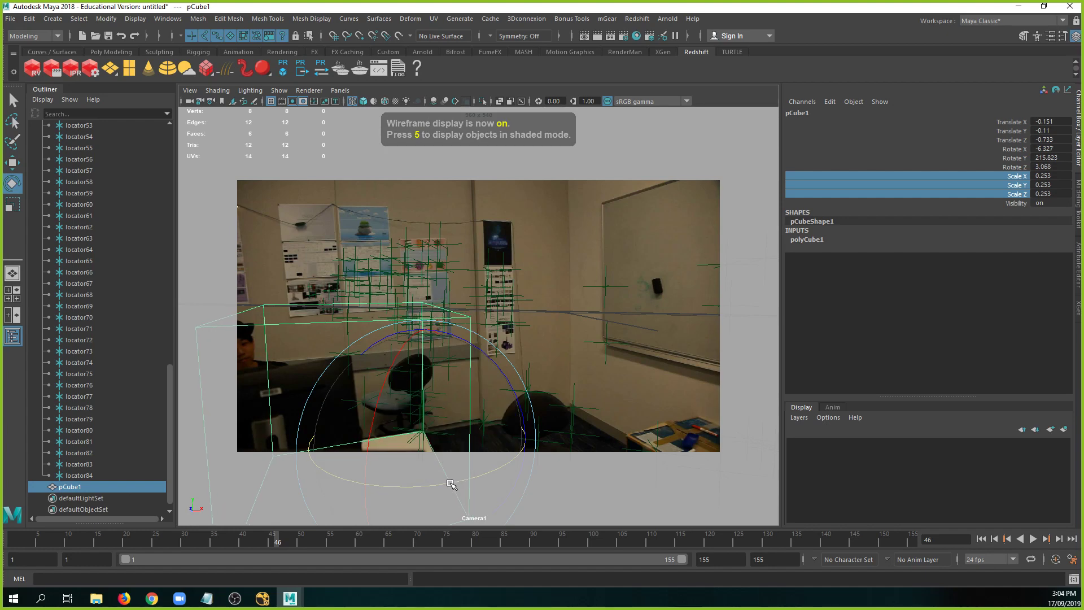
pyautogui.moveTo(282, 539); pyautogui.dragTo(317, 509)
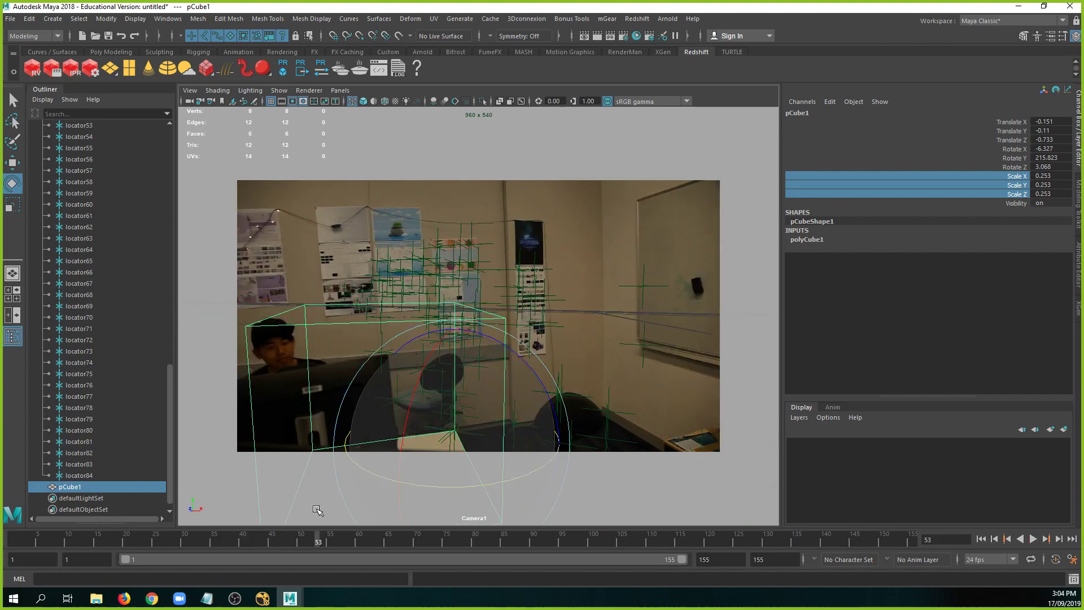
# Duplicate the cube and move the copy back towards the wall locators, to about -0.417, -0.074, -1.099.
pyautogui.hotkey('ctrl', 'd')
pyautogui.press('w')
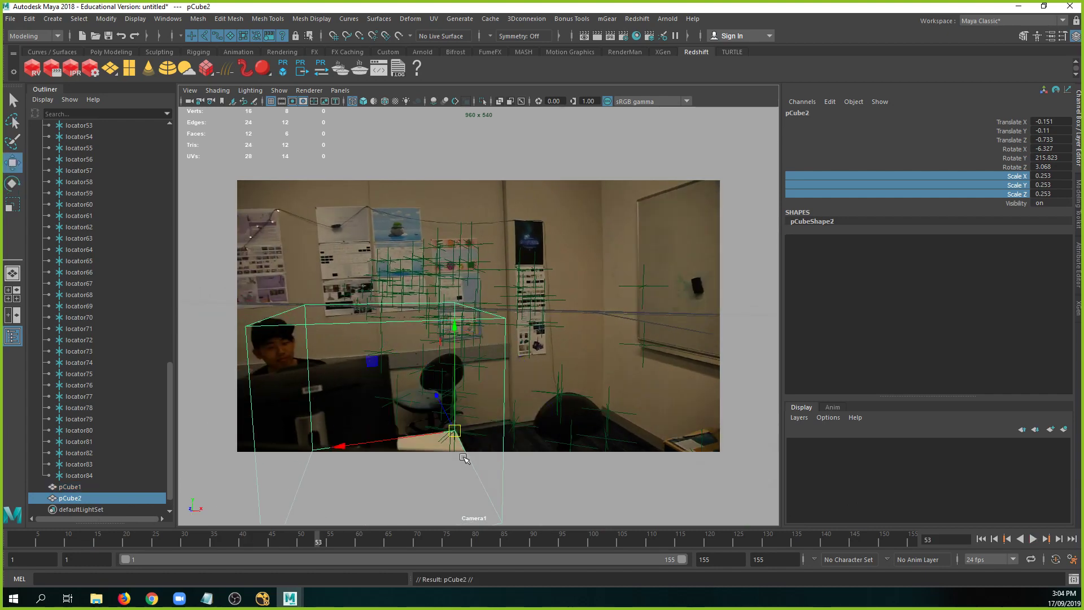
pyautogui.moveTo(442, 409); pyautogui.dragTo(416, 366, button='middle')
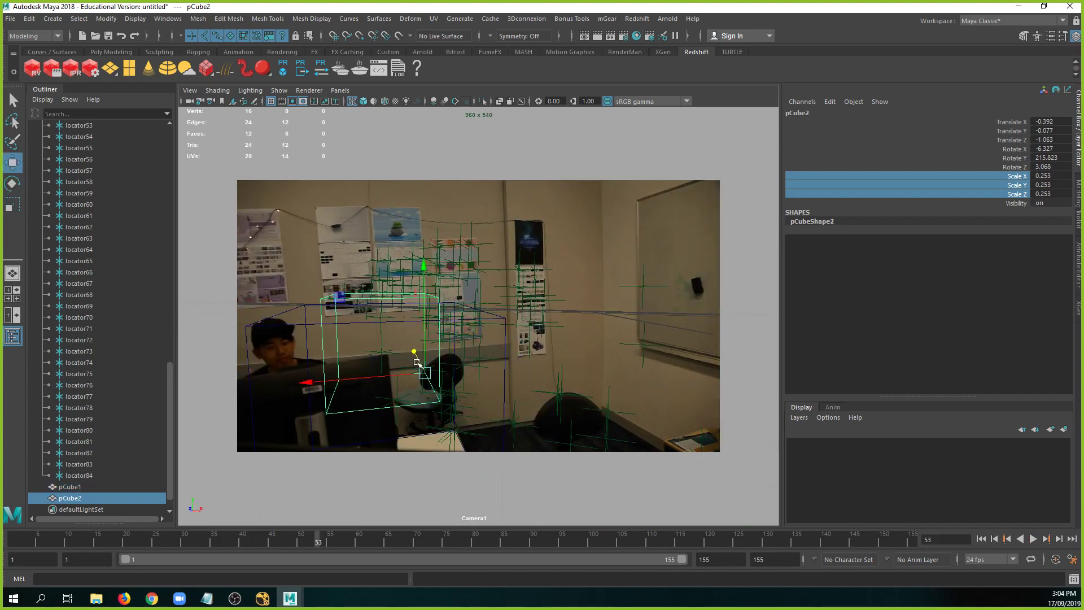
pyautogui.press('space')
pyautogui.keyDown('alt'); pyautogui.moveTo(410, 322); pyautogui.dragTo(499, 305); pyautogui.keyUp('alt')
pyautogui.scroll(3, 447, 310)
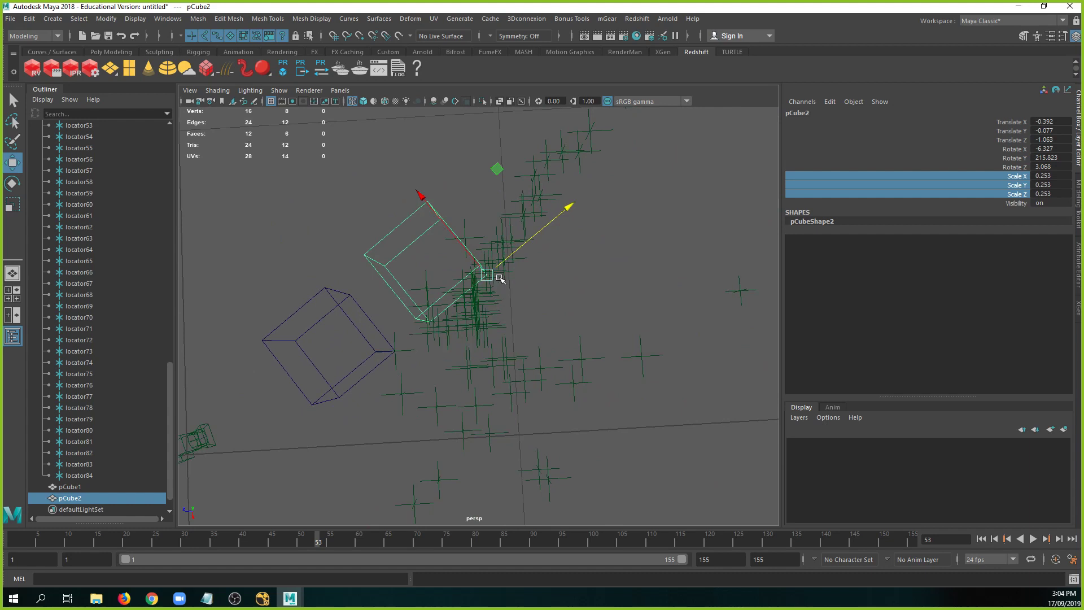
pyautogui.moveTo(509, 260); pyautogui.dragTo(523, 246)
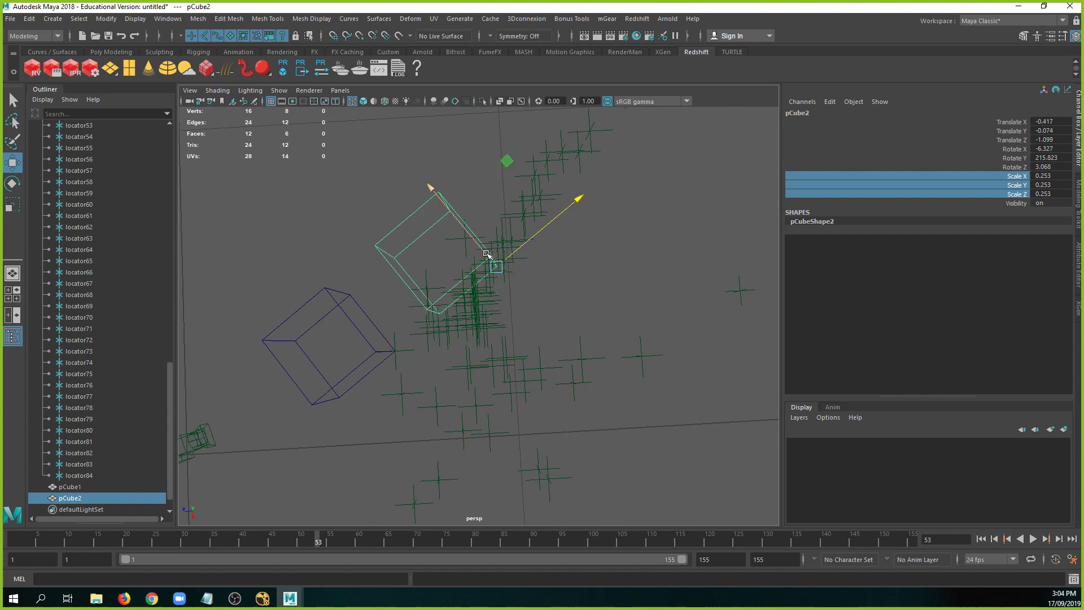
# Through Camera1, scale the duplicate cube into a wall panel of about 0.618 in X, 0.557 in Y and 0.107 in Z.
pyautogui.click(340, 91)
pyautogui.moveTo(397, 100)
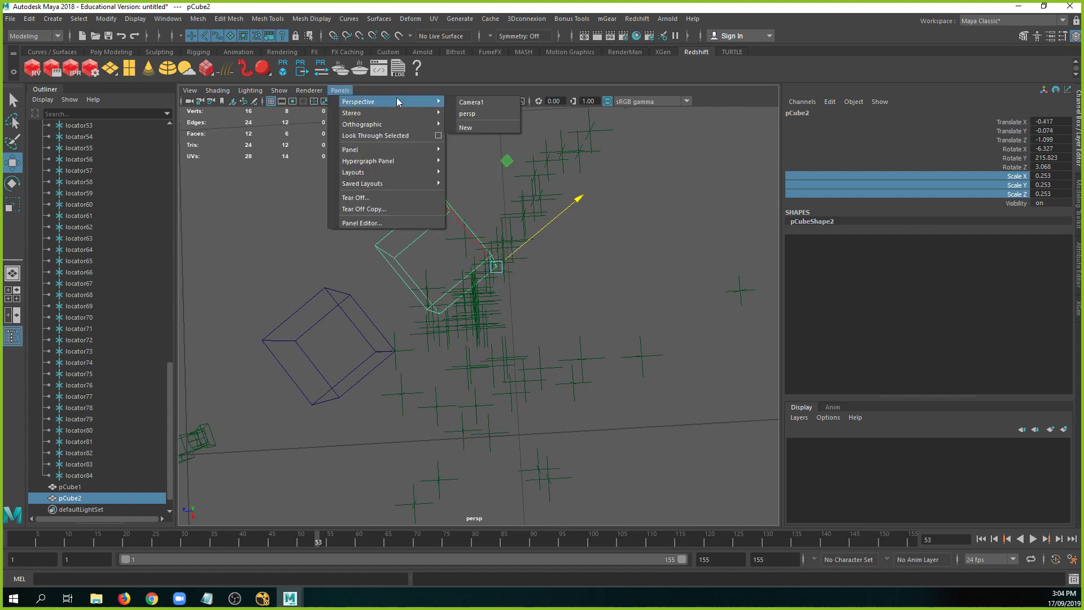
pyautogui.click(469, 103)
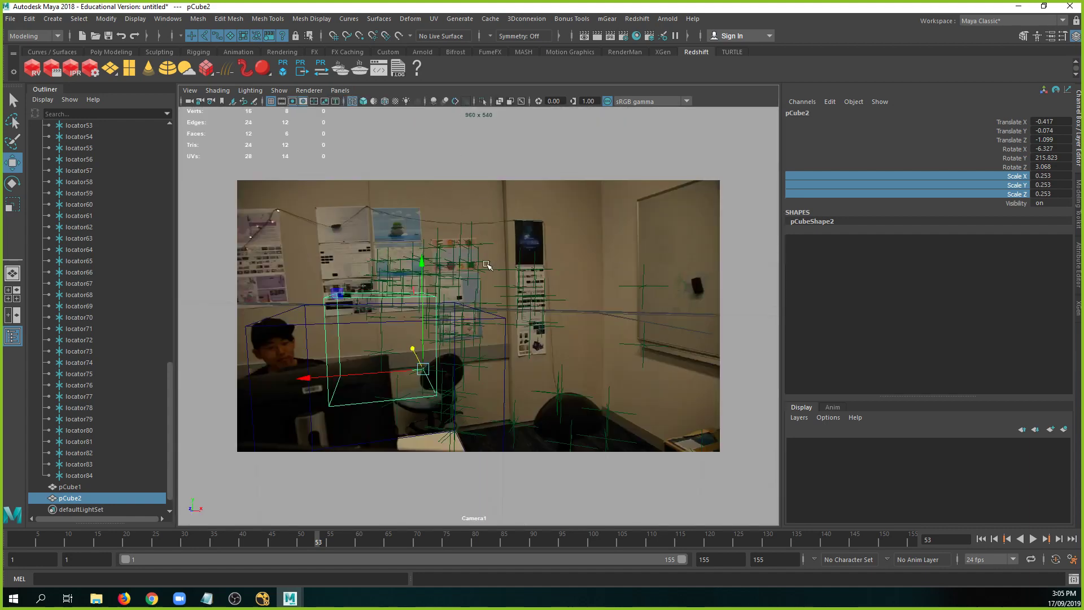
pyautogui.press('r')
pyautogui.moveTo(418, 350); pyautogui.dragTo(418, 466)
pyautogui.moveTo(426, 285); pyautogui.dragTo(423, 131)
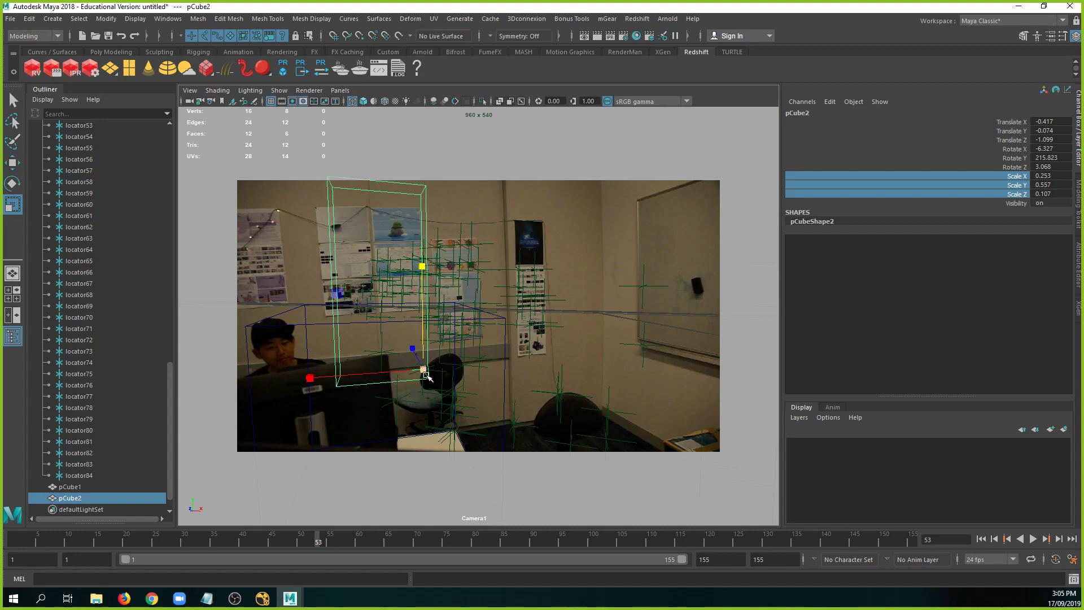
pyautogui.moveTo(308, 380); pyautogui.dragTo(154, 391)
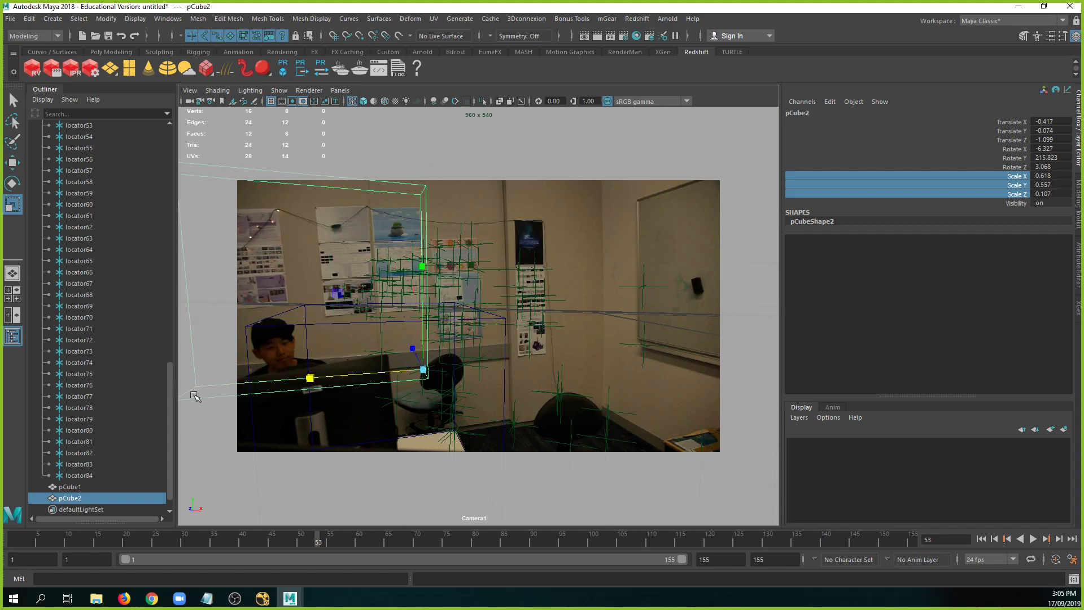
# Move the wall panel over the posters on the back wall, to about -0.184, -0.066, -1.296.
pyautogui.press('w')
pyautogui.moveTo(323, 376); pyautogui.dragTo(404, 366)
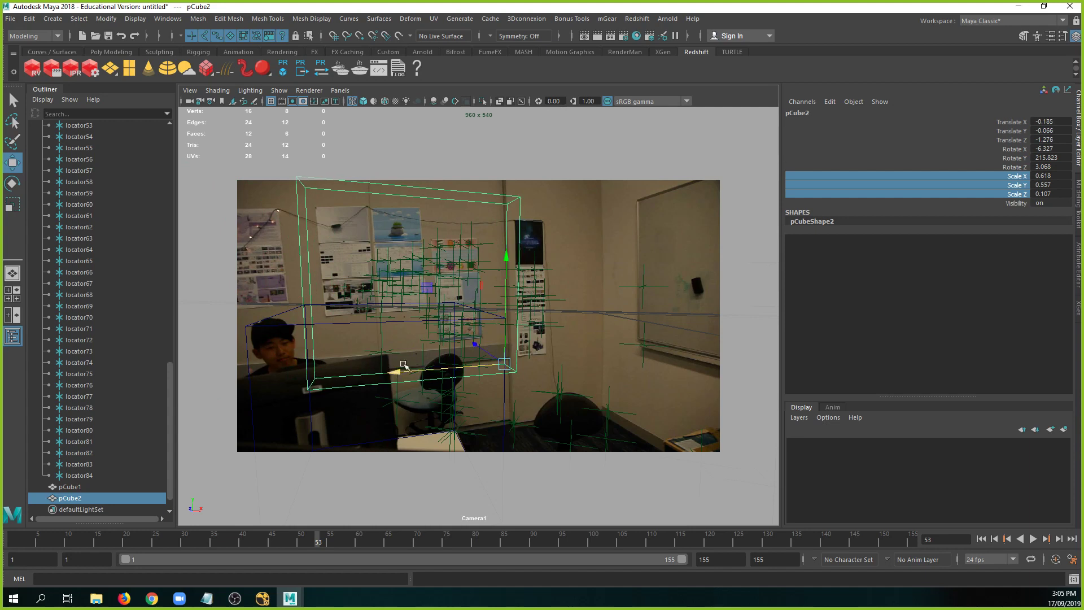
pyautogui.moveTo(493, 353)
pyautogui.mouseDown()
pyautogui.moveTo(469, 340)
pyautogui.moveTo(485, 352)
pyautogui.mouseUp()
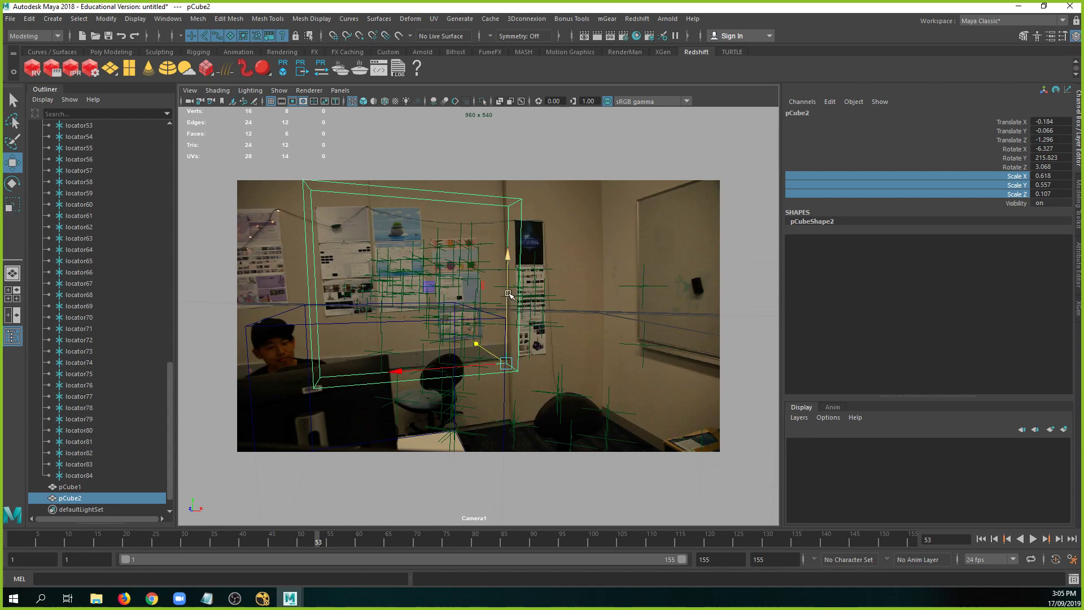
# Move the wall panel to about -0.185, -0.049, -1.264, play the shot through to frame 155, and thin the panel to about 0.039 in Z.
pyautogui.moveTo(509, 293)
pyautogui.mouseDown()
pyautogui.moveTo(504, 271)
pyautogui.moveTo(511, 289)
pyautogui.mouseUp()
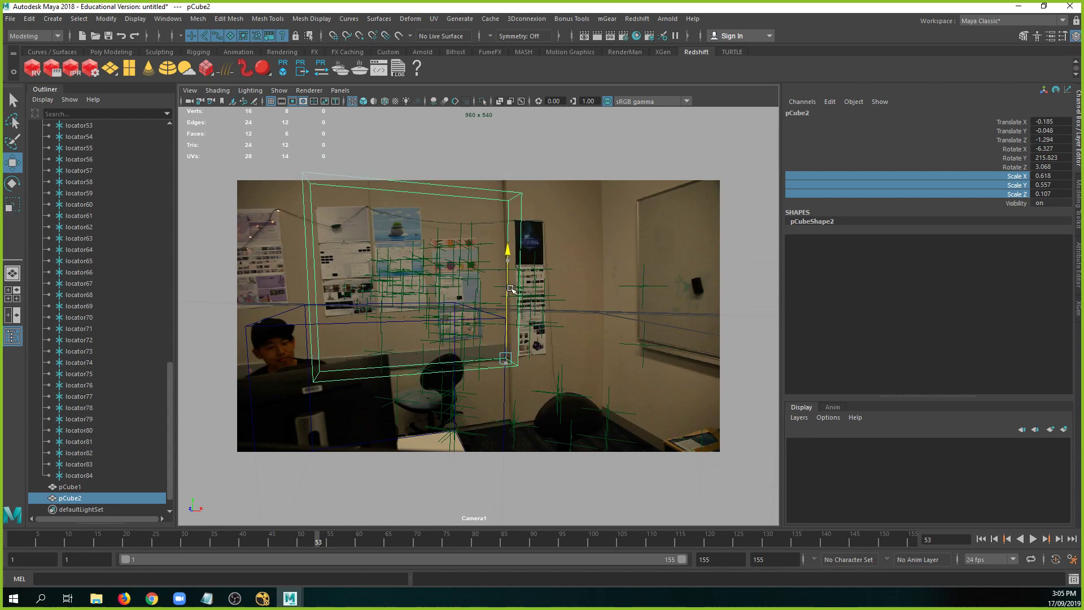
pyautogui.moveTo(477, 341)
pyautogui.mouseDown()
pyautogui.moveTo(497, 337)
pyautogui.moveTo(477, 334)
pyautogui.moveTo(490, 351)
pyautogui.mouseUp()
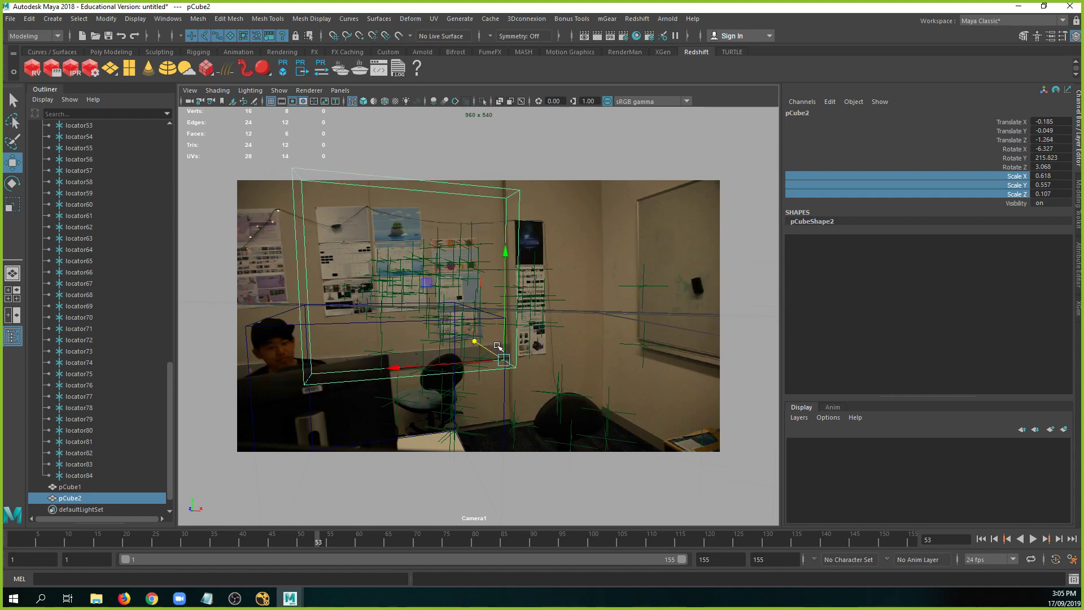
pyautogui.moveTo(321, 541); pyautogui.dragTo(941, 568)
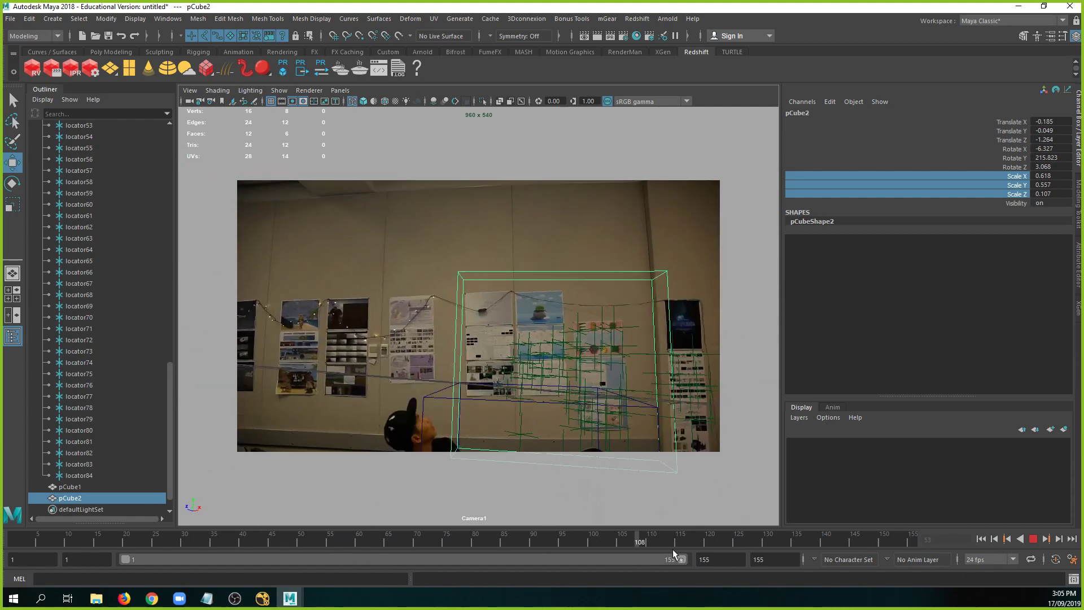
pyautogui.click(1033, 538)
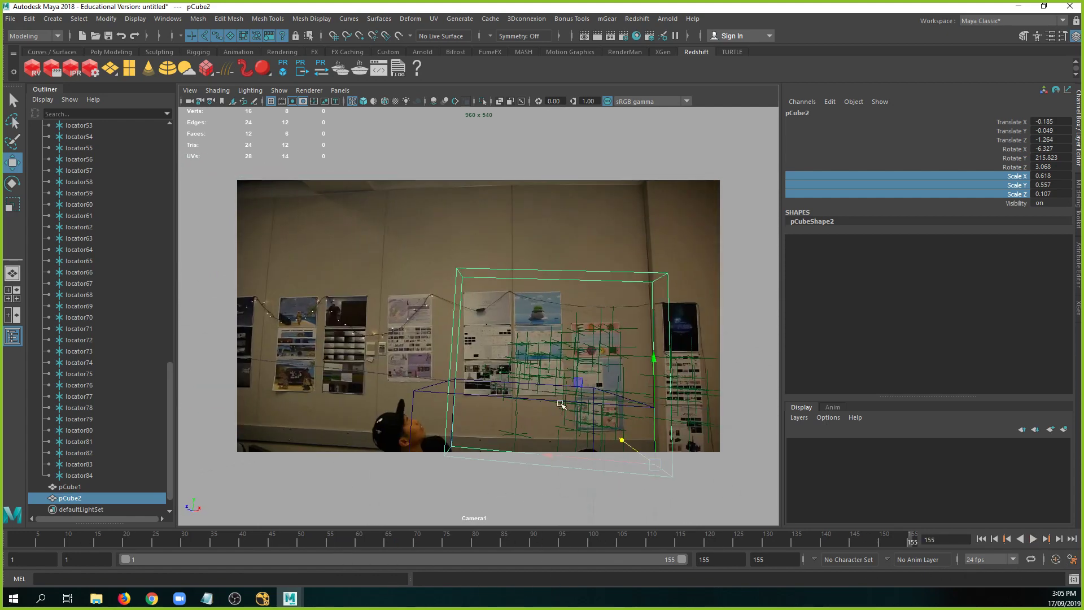
pyautogui.press('r')
pyautogui.moveTo(622, 440); pyautogui.dragTo(568, 413)
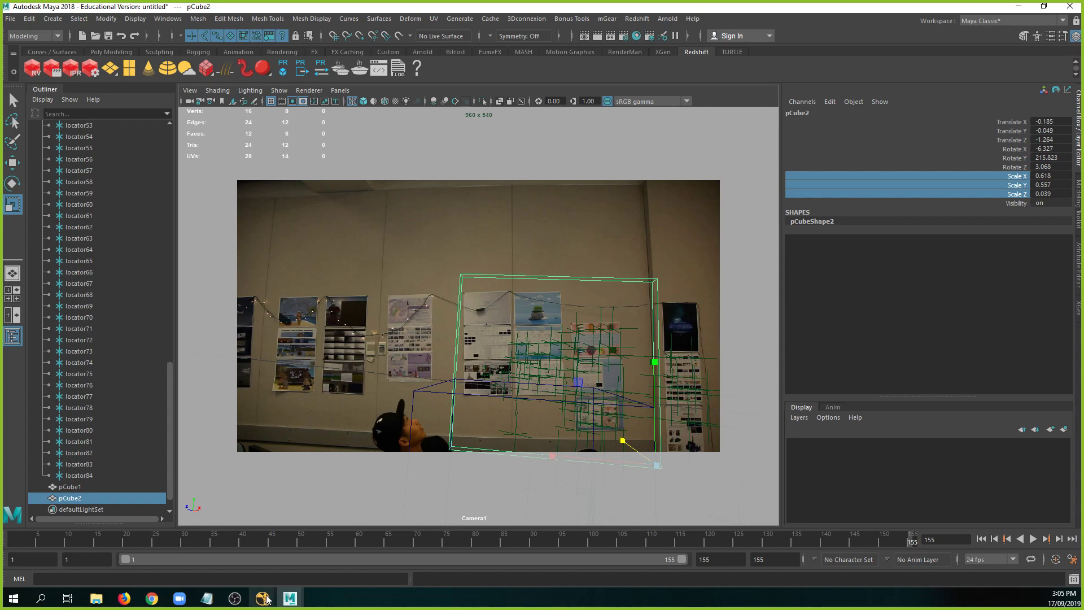
# Switch to Nuke, examine the lens distortion node below the CameraTracker in the node graph, and return to Maya.
pyautogui.moveTo(262, 598)
pyautogui.click(332, 545)
pyautogui.moveTo(595, 460); pyautogui.dragTo(489, 452, button='middle')
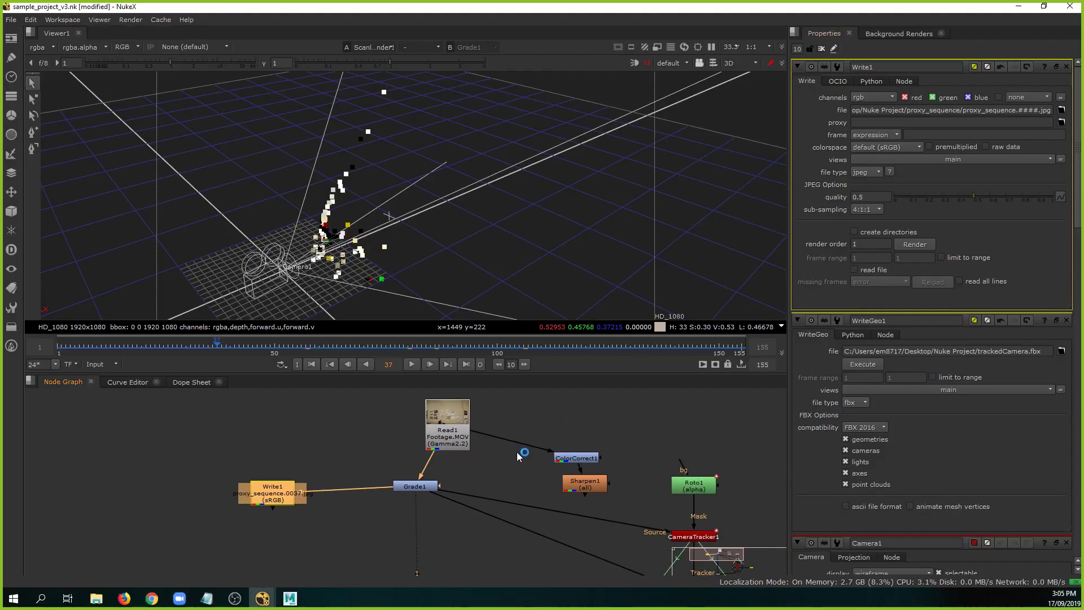
pyautogui.moveTo(657, 465); pyautogui.dragTo(493, 445, button='middle')
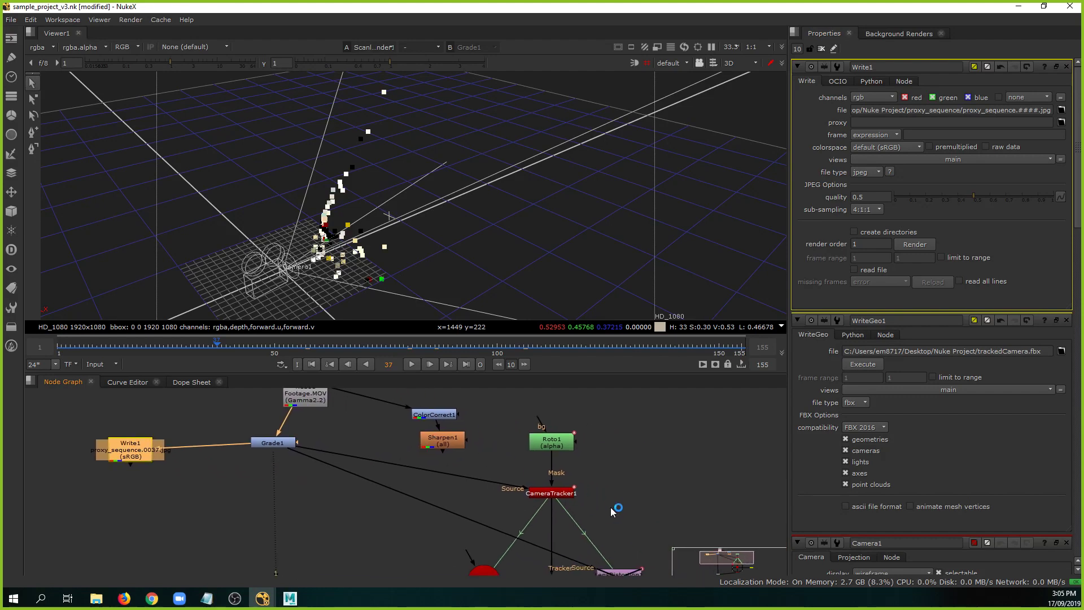
pyautogui.moveTo(625, 558); pyautogui.dragTo(566, 450, button='middle')
pyautogui.click(565, 470)
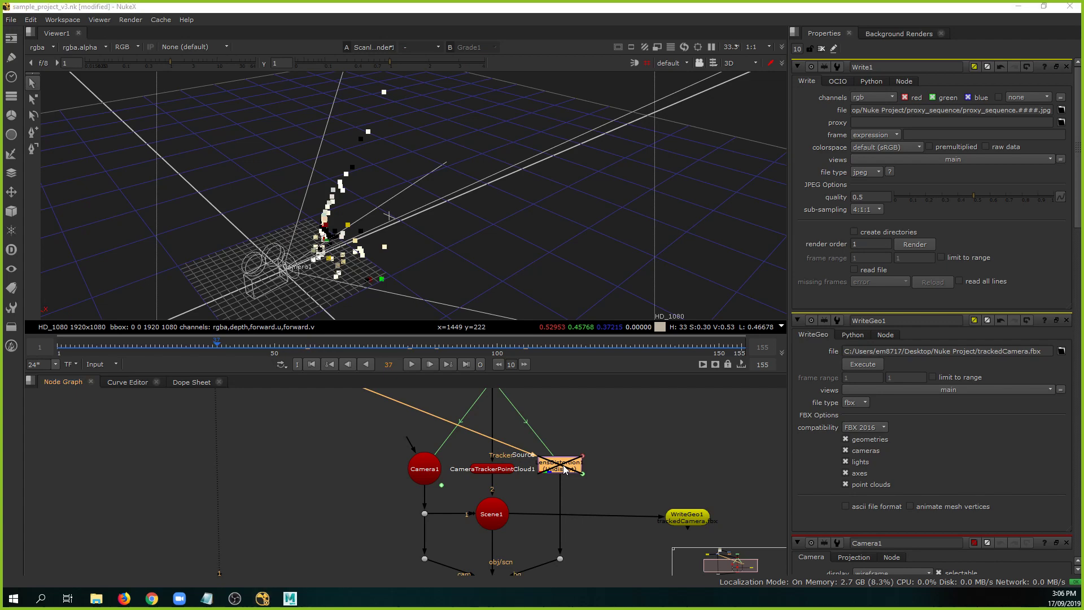
pyautogui.hotkey('alt', 'Tab')
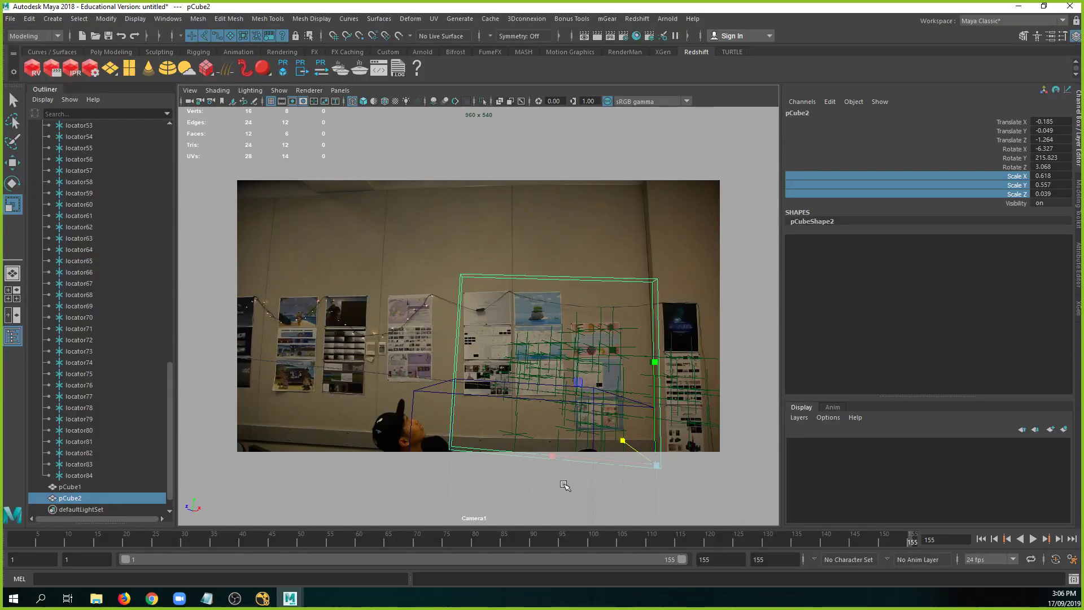
# Save the Maya scene as "Maya Scene" in the Nuke Project folder.
pyautogui.press('q')
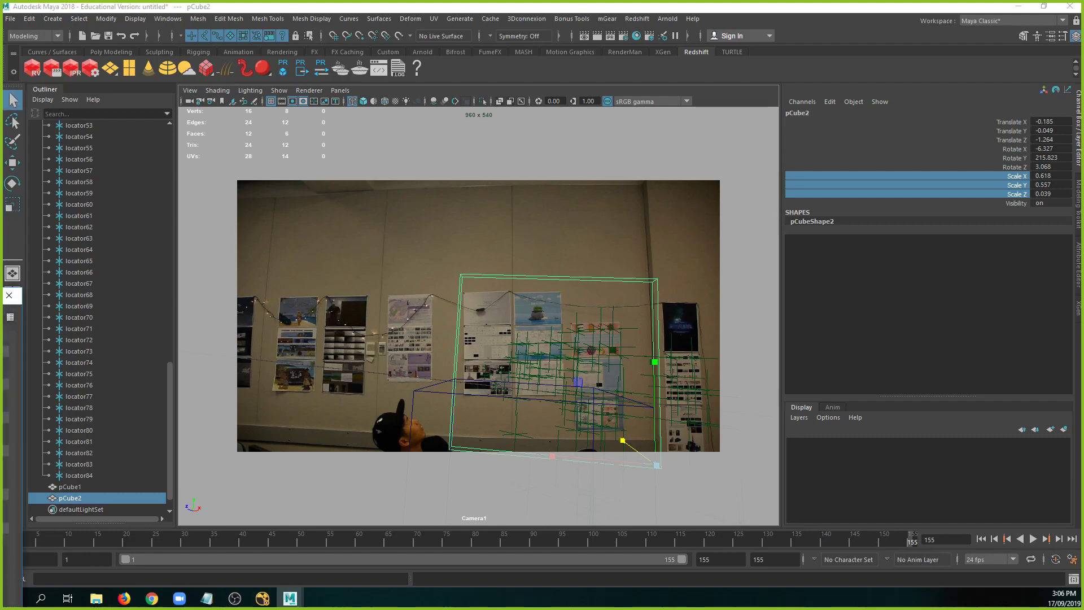
pyautogui.hotkey('ctrl', 'shift', 's')
pyautogui.moveTo(482, 170); pyautogui.dragTo(523, 144)
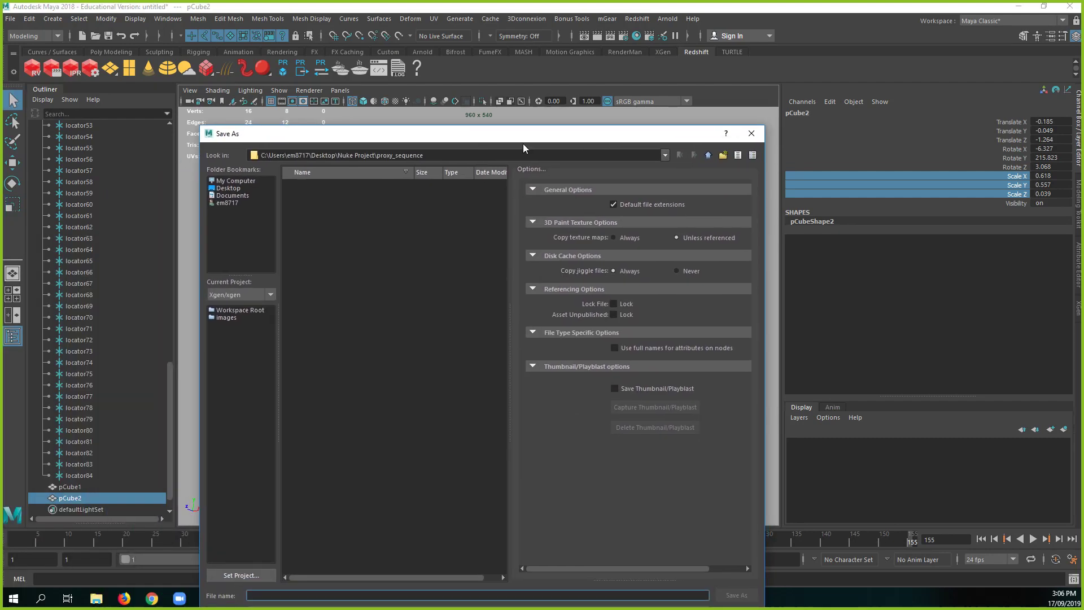
pyautogui.click(707, 155)
pyautogui.moveTo(606, 126); pyautogui.dragTo(568, 117)
pyautogui.write('M')
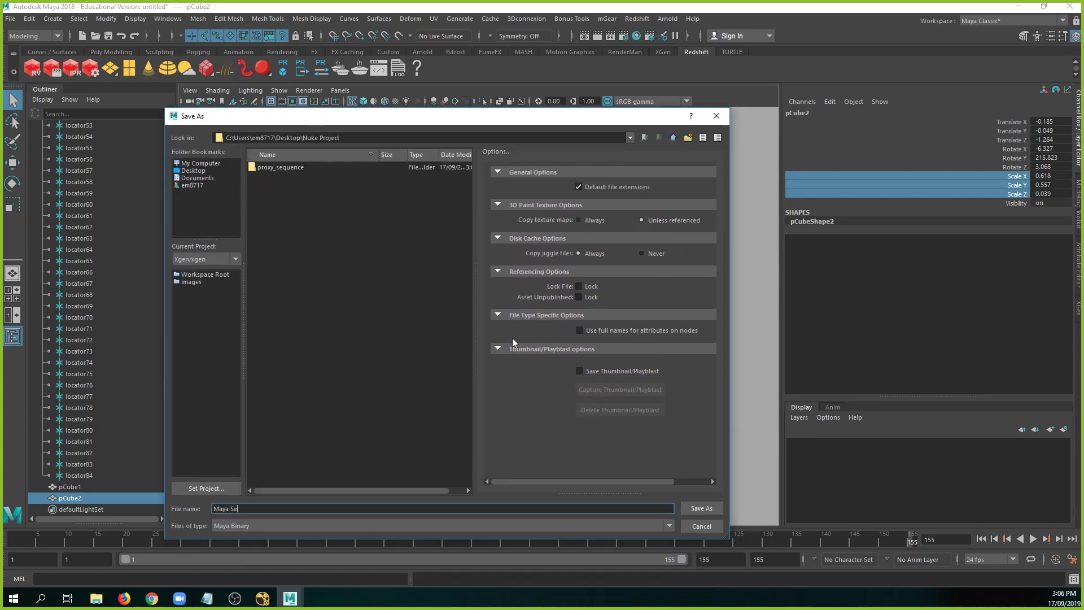
pyautogui.write('aya Scene')
pyautogui.press('Return')
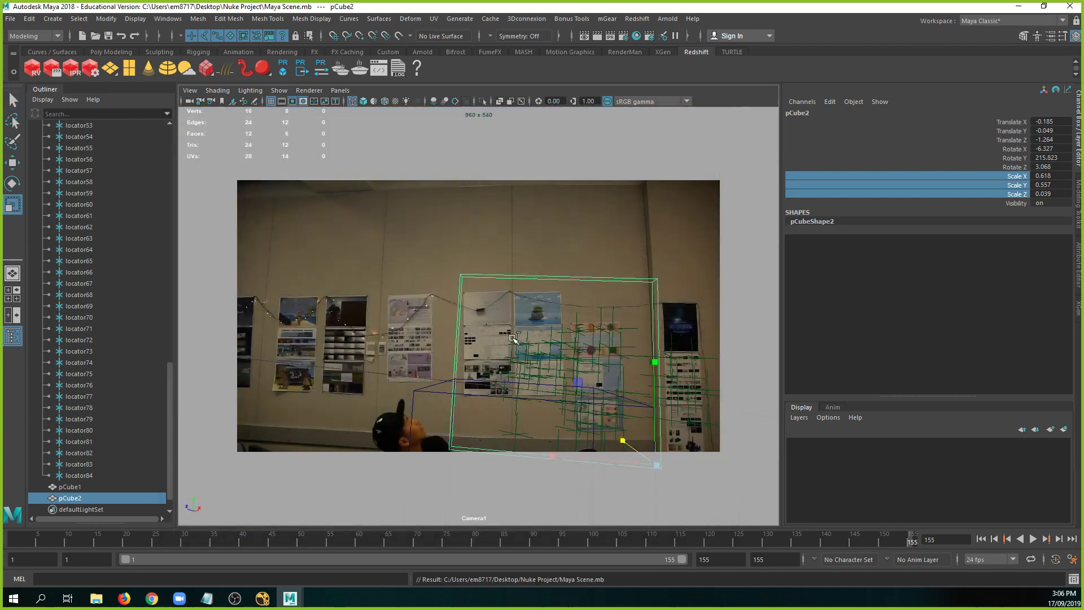
# Scale the wall panel to about 1.372 in X, 0.826 in Y and 0.036 in Z, and go to frame 1.
pyautogui.moveTo(624, 440); pyautogui.dragTo(618, 440)
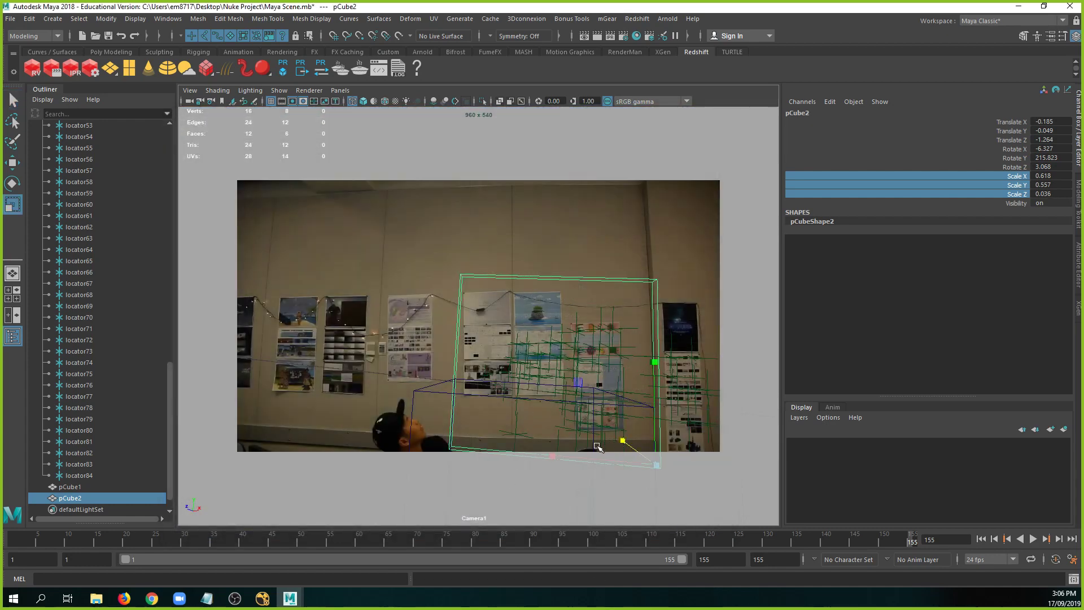
pyautogui.moveTo(547, 450); pyautogui.dragTo(428, 459, button='middle')
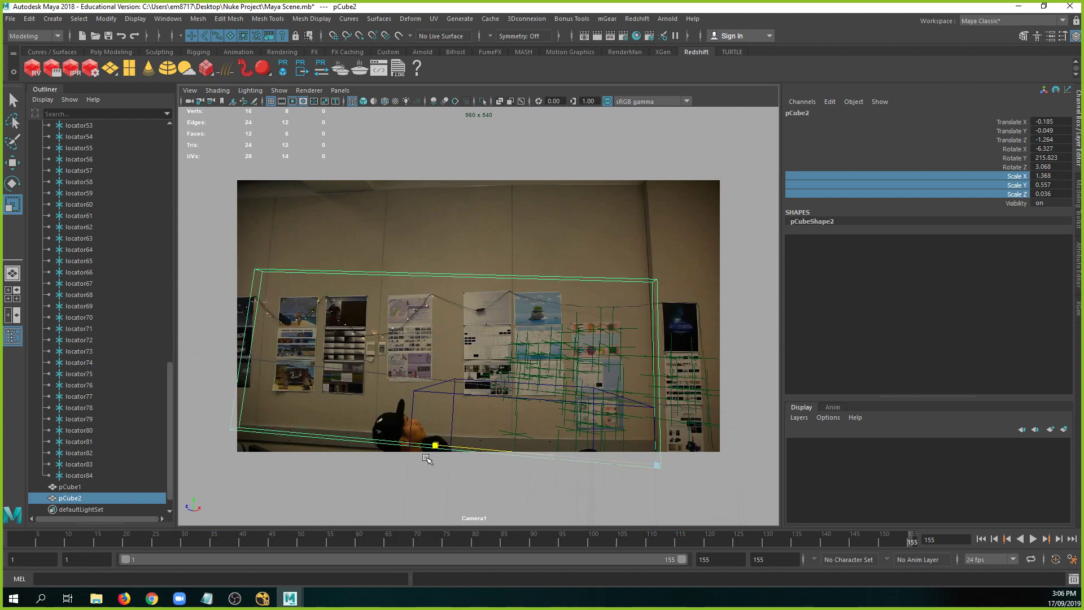
pyautogui.moveTo(653, 363); pyautogui.dragTo(647, 314)
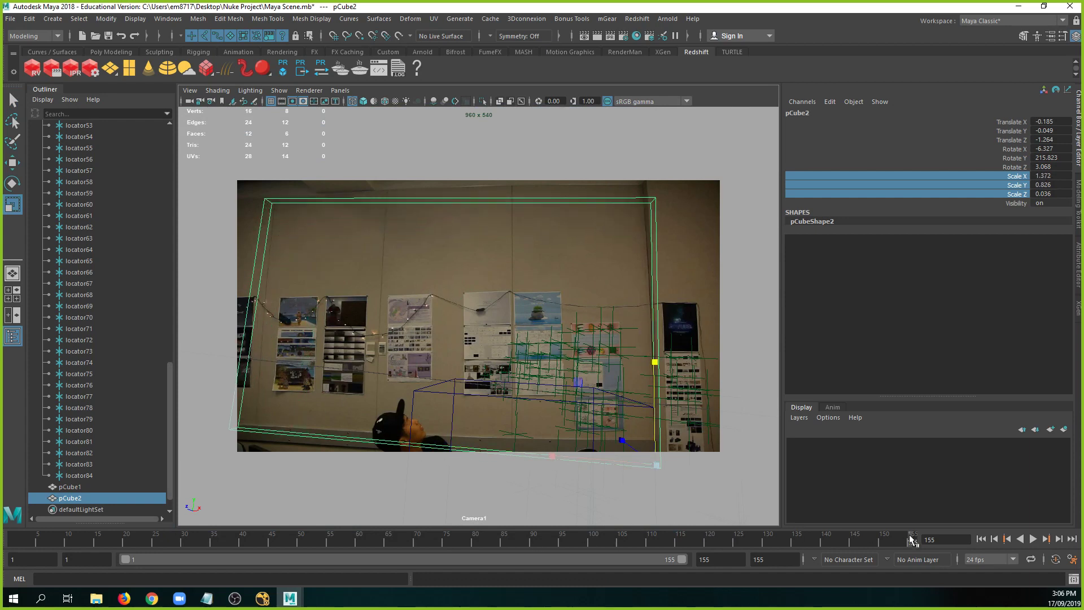
pyautogui.moveTo(911, 540); pyautogui.dragTo(5, 539)
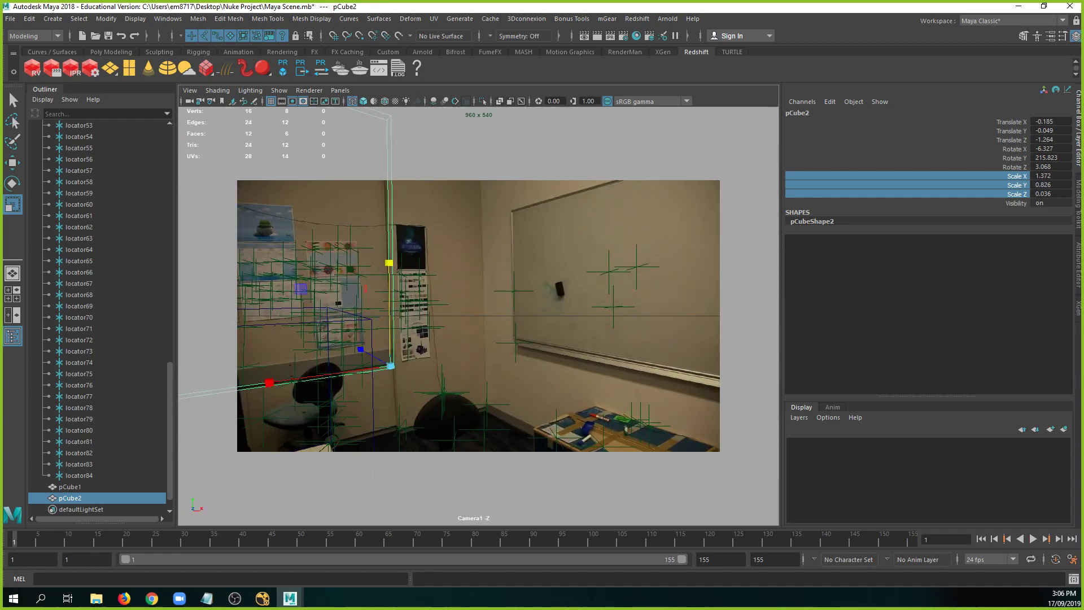
# Try moving the wall panel along its depth axis at frame 1 through Camera1, and undo the moves.
pyautogui.press('w')
pyautogui.moveTo(375, 357); pyautogui.dragTo(231, 310)
pyautogui.hotkey('ctrl', 'z')
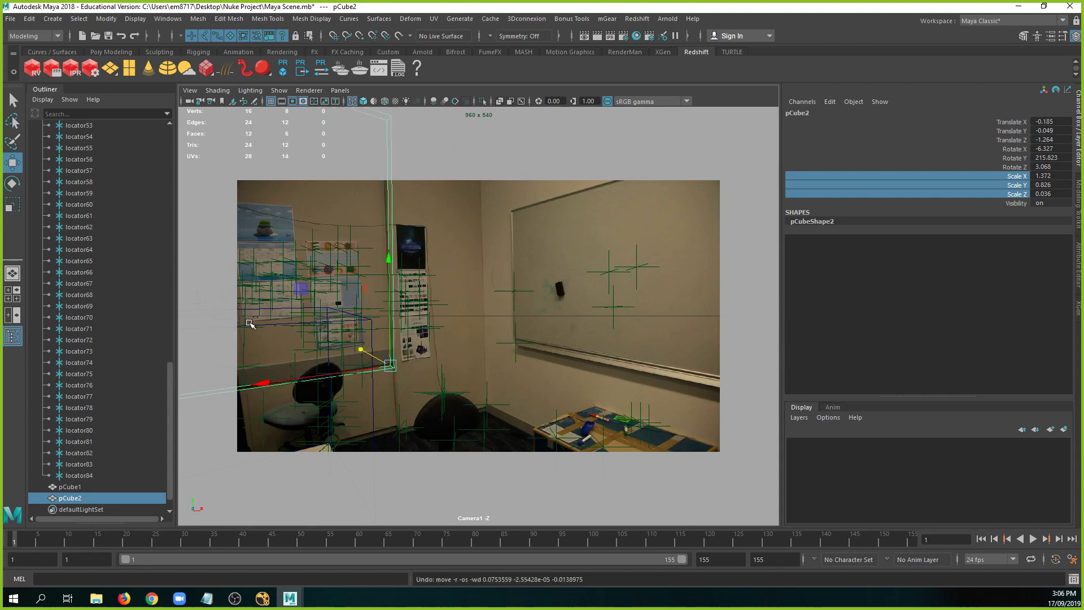
pyautogui.click(370, 359)
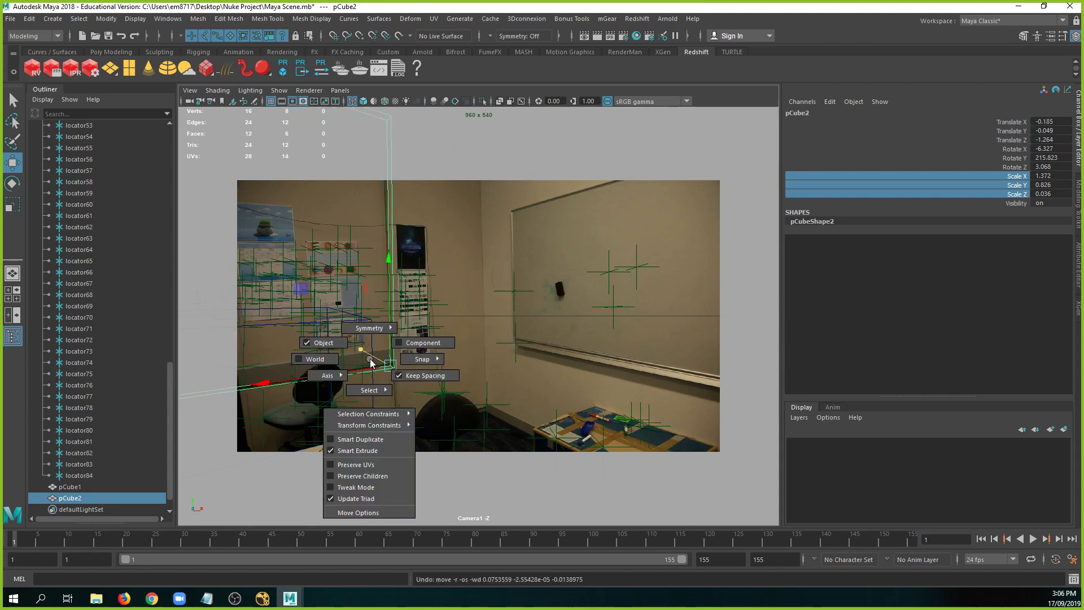
pyautogui.moveTo(377, 367); pyautogui.dragTo(385, 298)
pyautogui.hotkey('ctrl', 'z')
# In the perspective view, review the Move tool settings, try sliding the wall panel along its own Z axis, and undo the move.
pyautogui.press('space')
pyautogui.keyDown('alt'); pyautogui.moveTo(407, 367); pyautogui.dragTo(468, 344); pyautogui.keyUp('alt')
pyautogui.keyDown('alt'); pyautogui.moveTo(469, 344); pyautogui.dragTo(390, 335, button='right'); pyautogui.keyUp('alt')
pyautogui.keyDown('alt'); pyautogui.moveTo(463, 343); pyautogui.dragTo(568, 340); pyautogui.keyUp('alt')
pyautogui.hotkey('ctrl', 'z')
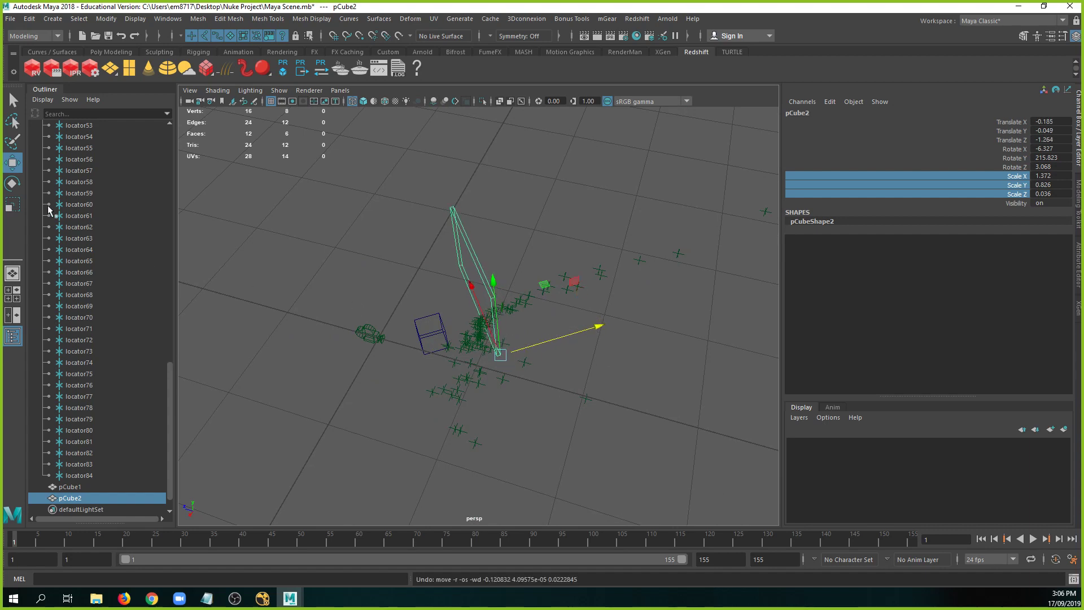
pyautogui.doubleClick(13, 164)
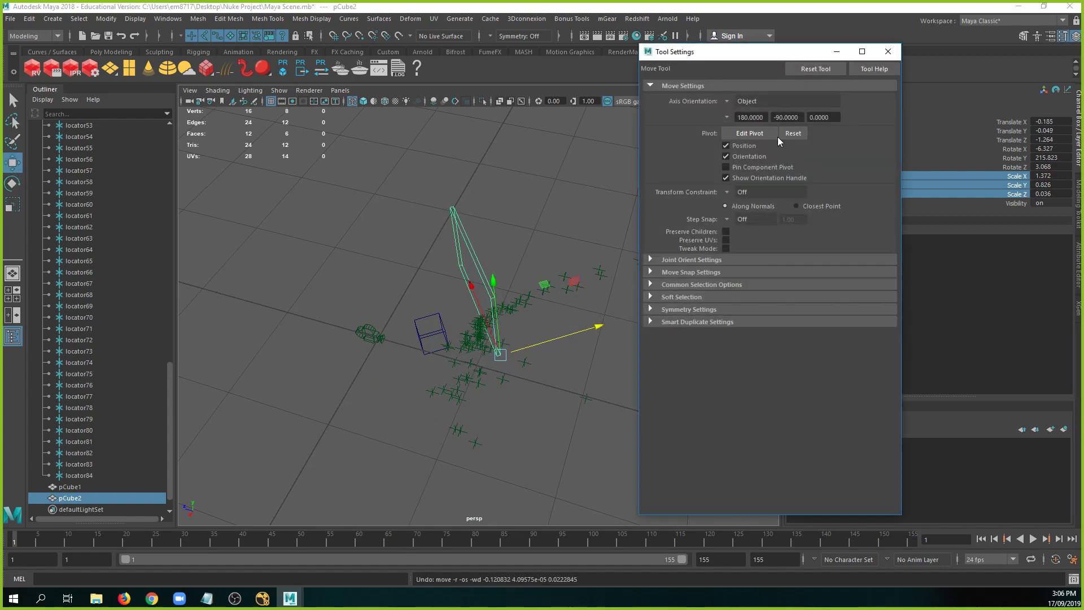
pyautogui.click(888, 51)
pyautogui.press('w')
pyautogui.moveTo(503, 351); pyautogui.dragTo(557, 338)
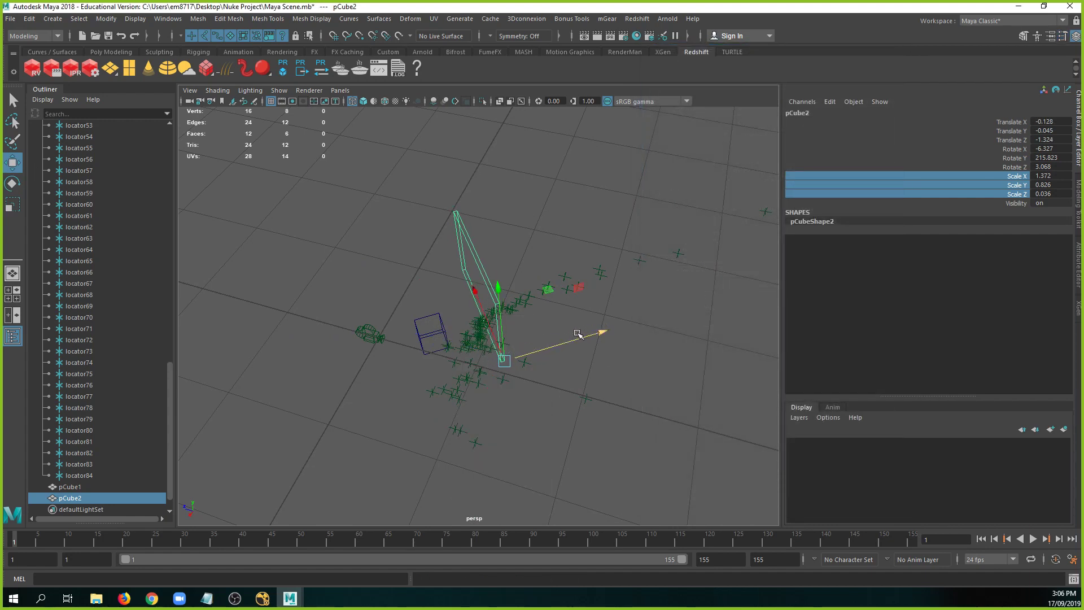
pyautogui.hotkey('ctrl', 'z')
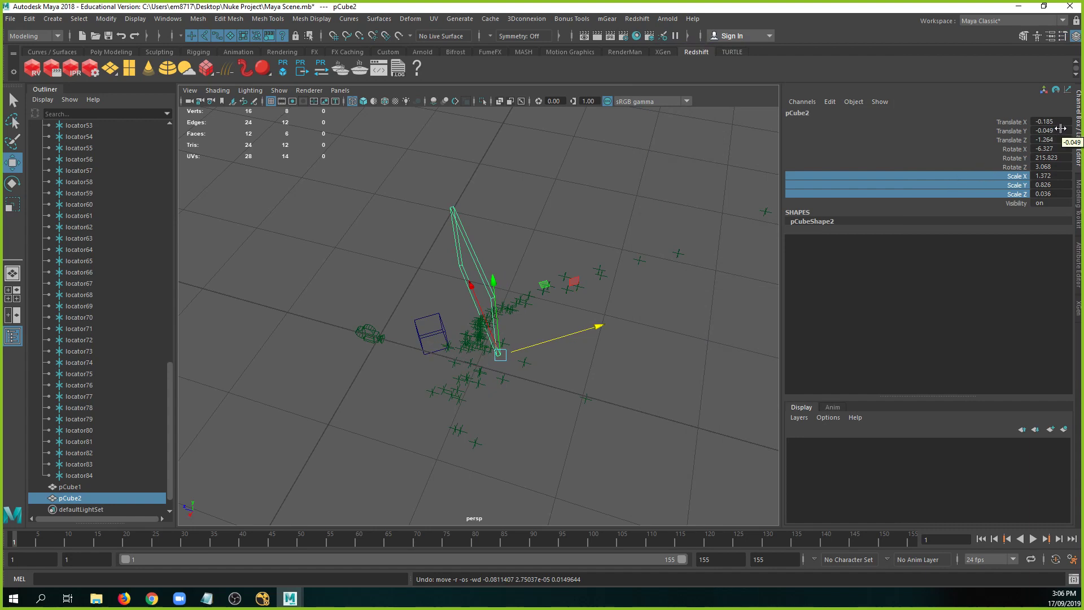
# Reselect the wall panel, try moving it along its own Z axis again, undo the move and inspect the panel from another angle.
pyautogui.keyDown('alt'); pyautogui.moveTo(732, 279); pyautogui.dragTo(719, 277, button='middle'); pyautogui.keyUp('alt')
pyautogui.click(662, 327)
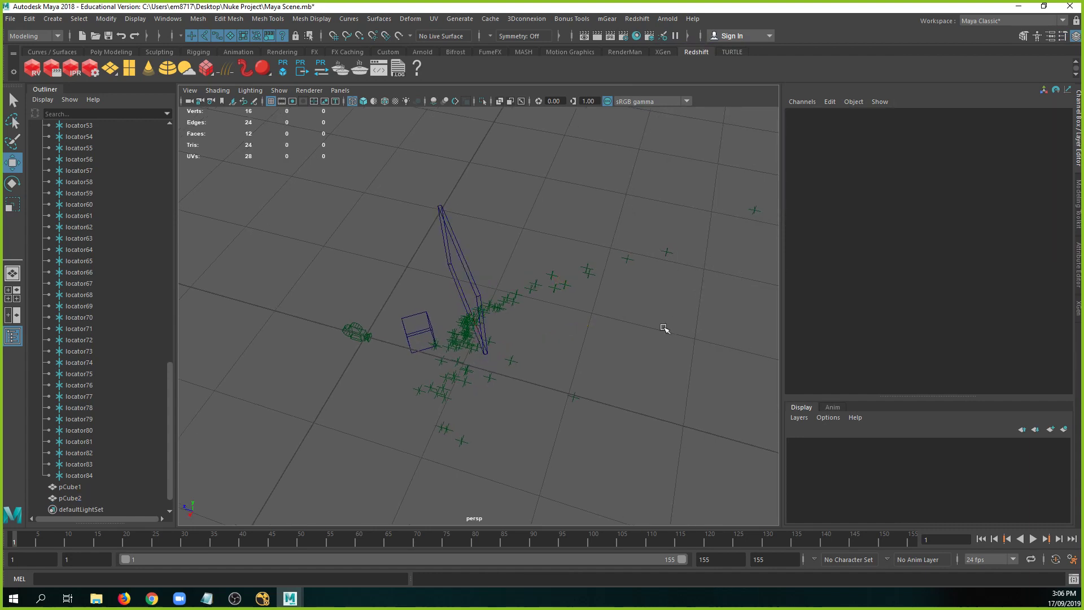
pyautogui.click(473, 272)
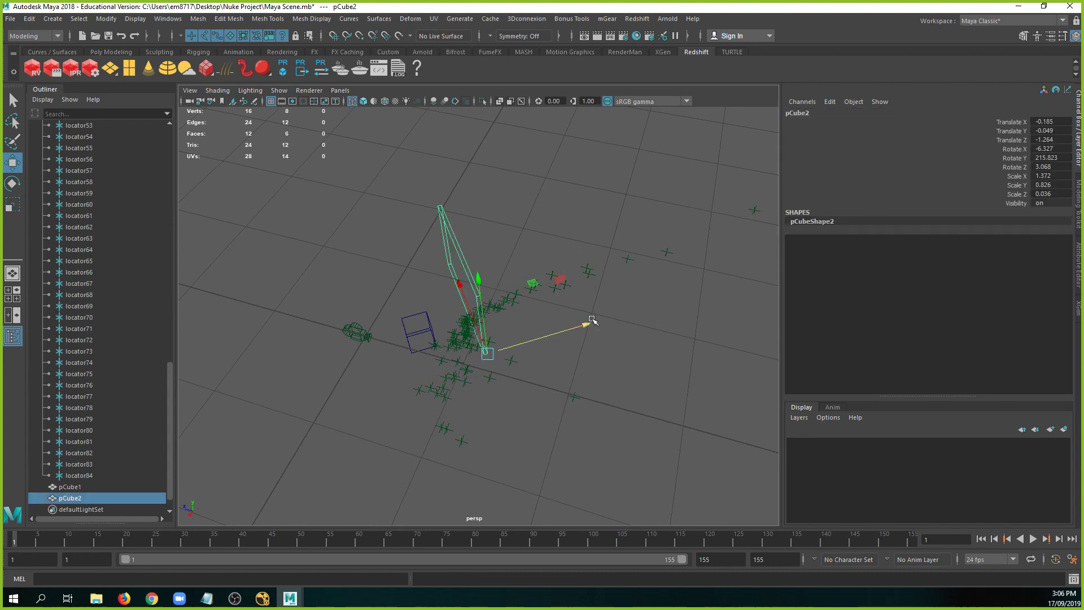
pyautogui.moveTo(592, 319); pyautogui.dragTo(662, 299)
pyautogui.hotkey('ctrl', 'z')
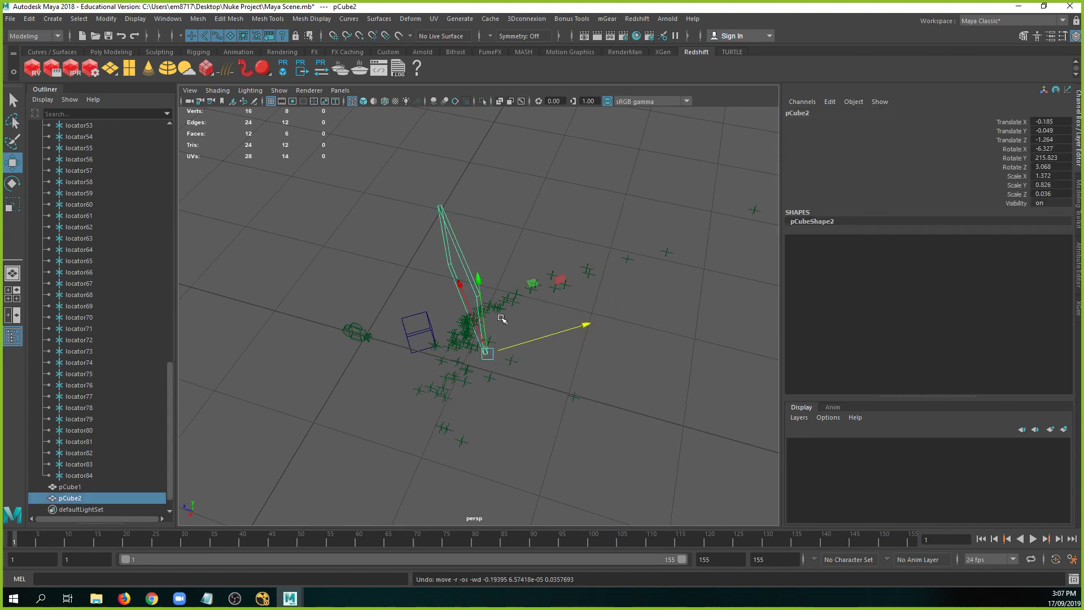
pyautogui.moveTo(500, 318)
pyautogui.keyDown('alt'); pyautogui.mouseDown()
pyautogui.moveTo(500, 305)
pyautogui.moveTo(563, 288)
pyautogui.moveTo(492, 326)
pyautogui.mouseUp(); pyautogui.keyUp('alt')
pyautogui.hotkey('ctrl', 'z')
pyautogui.keyDown('alt'); pyautogui.moveTo(531, 316); pyautogui.dragTo(510, 307, button='middle'); pyautogui.keyUp('alt')
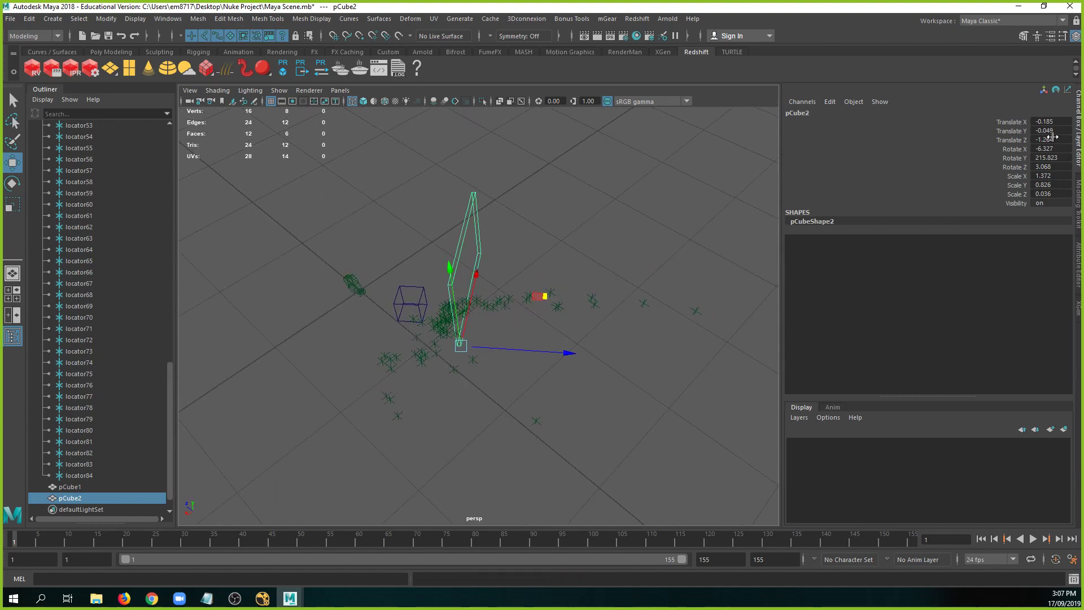
pyautogui.keyDown('alt'); pyautogui.moveTo(723, 236); pyautogui.dragTo(594, 265); pyautogui.keyUp('alt')
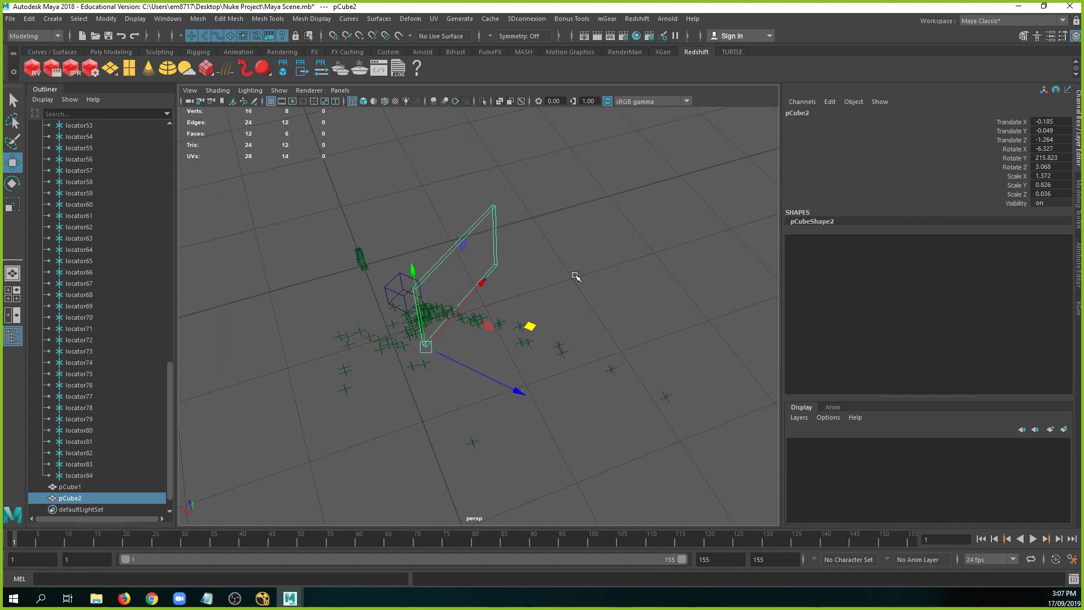
# Create a new default polygon cube at the origin.
pyautogui.click(590, 272)
pyautogui.keyDown('shift'); pyautogui.moveTo(593, 277); pyautogui.dragTo(587, 302, button='right'); pyautogui.keyUp('shift')
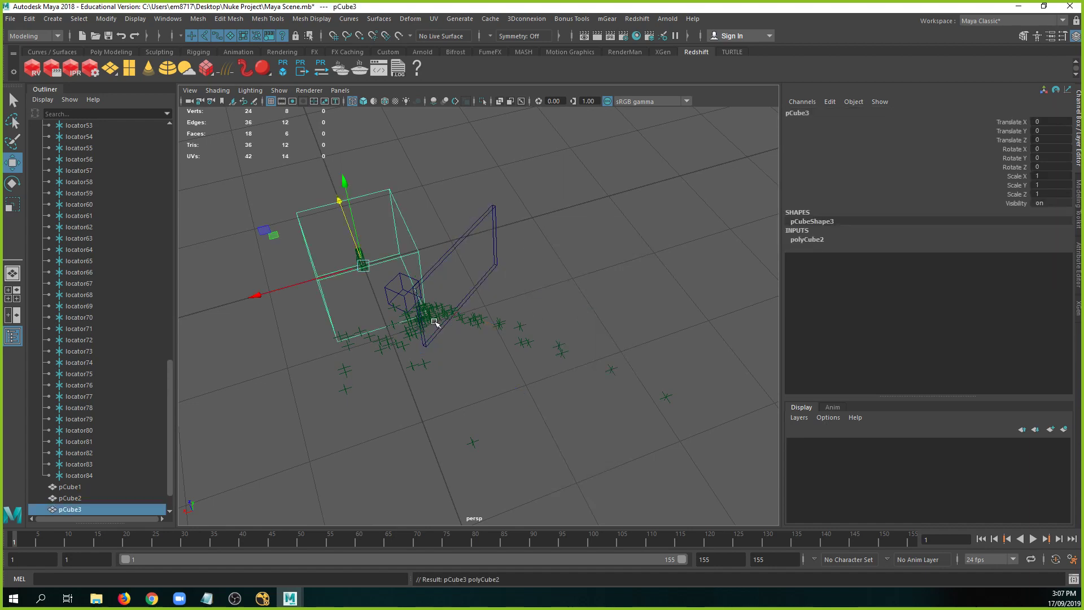
# Try moving the new cube away from the origin to test how the Move tool behaves, and undo the moves.
pyautogui.moveTo(374, 275); pyautogui.dragTo(559, 339)
pyautogui.hotkey('ctrl', 'z')
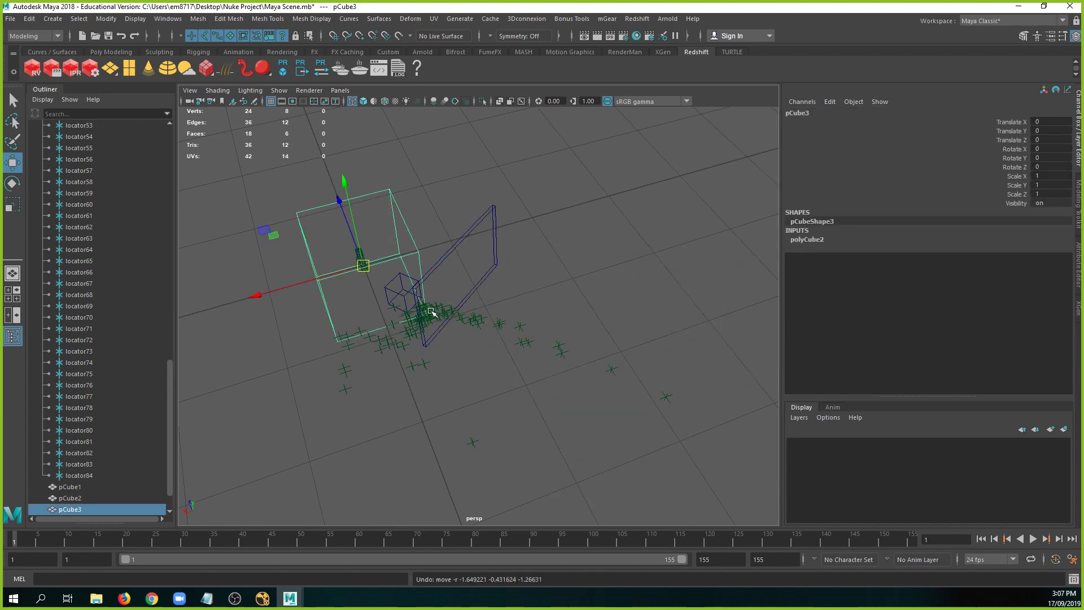
pyautogui.rightClick(345, 296)
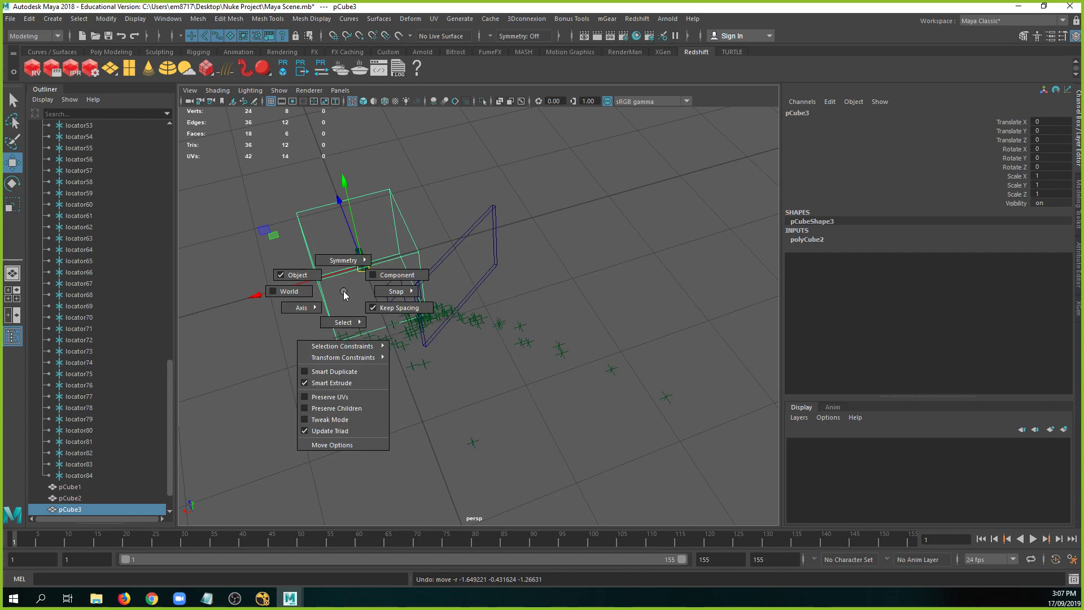
pyautogui.moveTo(307, 283); pyautogui.dragTo(398, 296)
pyautogui.hotkey('ctrl', 'z')
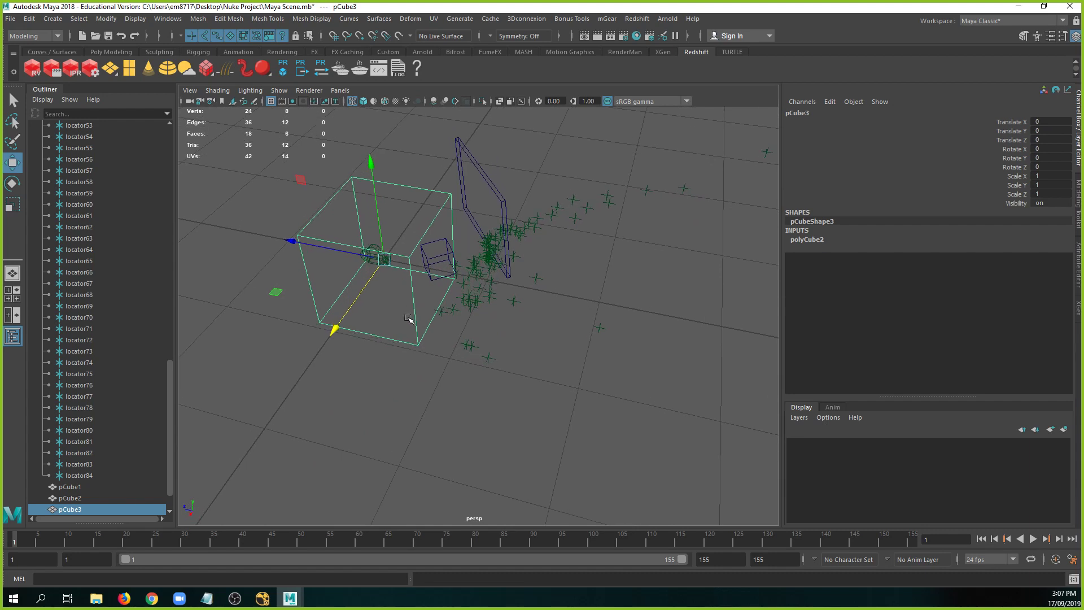
# Snap the new cube's pivot to its lower corner and snap the cube to the wall panel's lower corner, at about -0.791, 0.321, -0.608.
pyautogui.press('d')
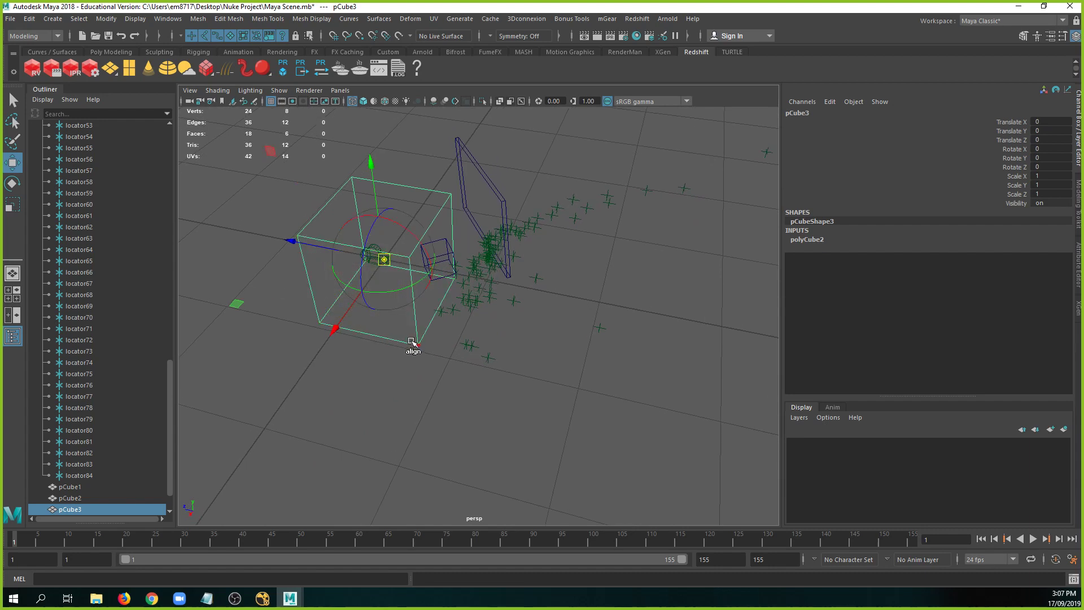
pyautogui.press('v')
pyautogui.click(418, 345)
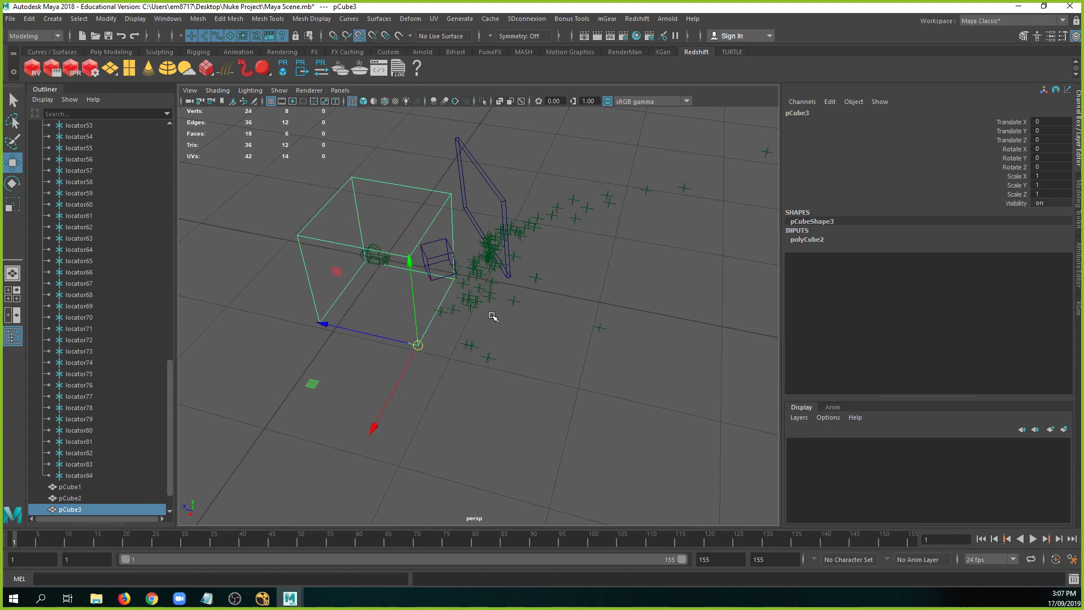
pyautogui.moveTo(508, 279); pyautogui.dragTo(513, 273, button='middle')
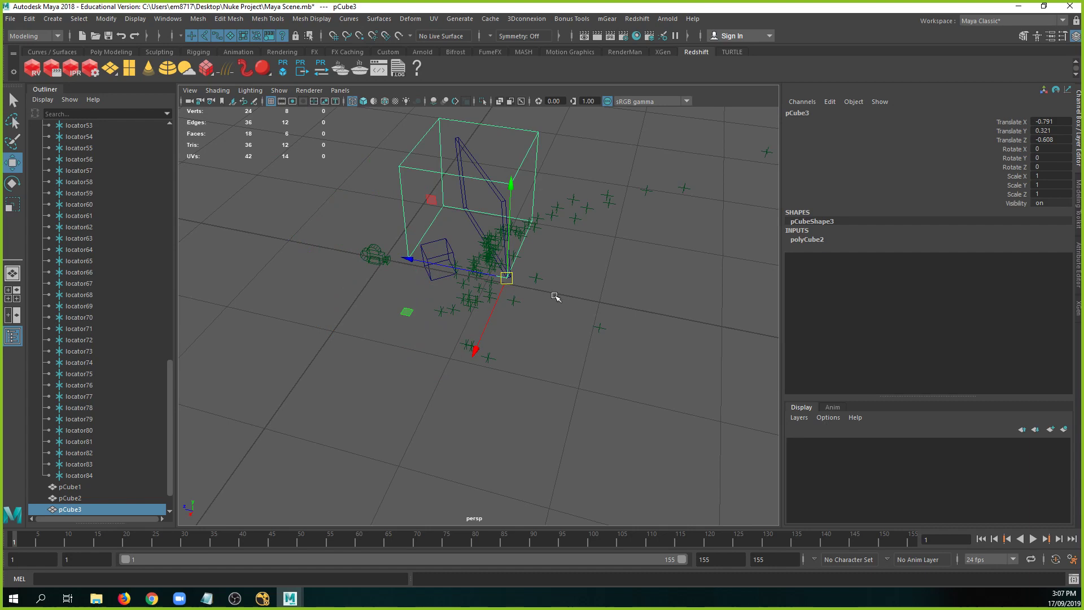
# Try rotating the new cube about Y to about -51.8 degrees and scaling it, then undo everything back to the cube's position at the origin.
pyautogui.press('e')
pyautogui.moveTo(576, 336); pyautogui.dragTo(480, 353)
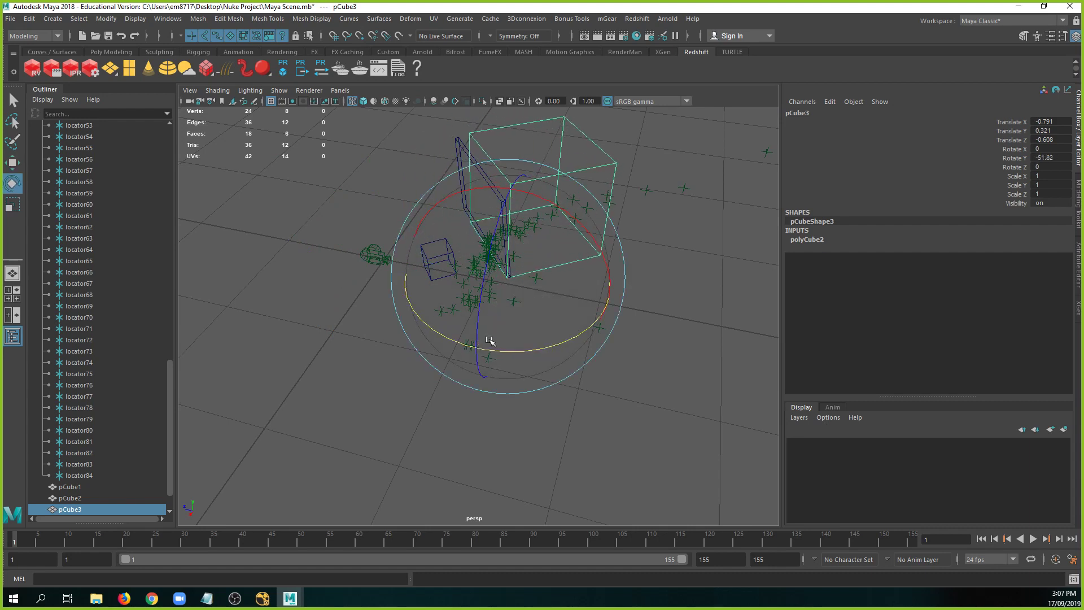
pyautogui.press('r')
pyautogui.moveTo(410, 303); pyautogui.dragTo(524, 343)
pyautogui.press('w')
pyautogui.hotkey('ctrl', 'z')
pyautogui.hotkey('ctrl', 'z')
pyautogui.hotkey('ctrl', 'z')
pyautogui.hotkey('ctrl', 'z')
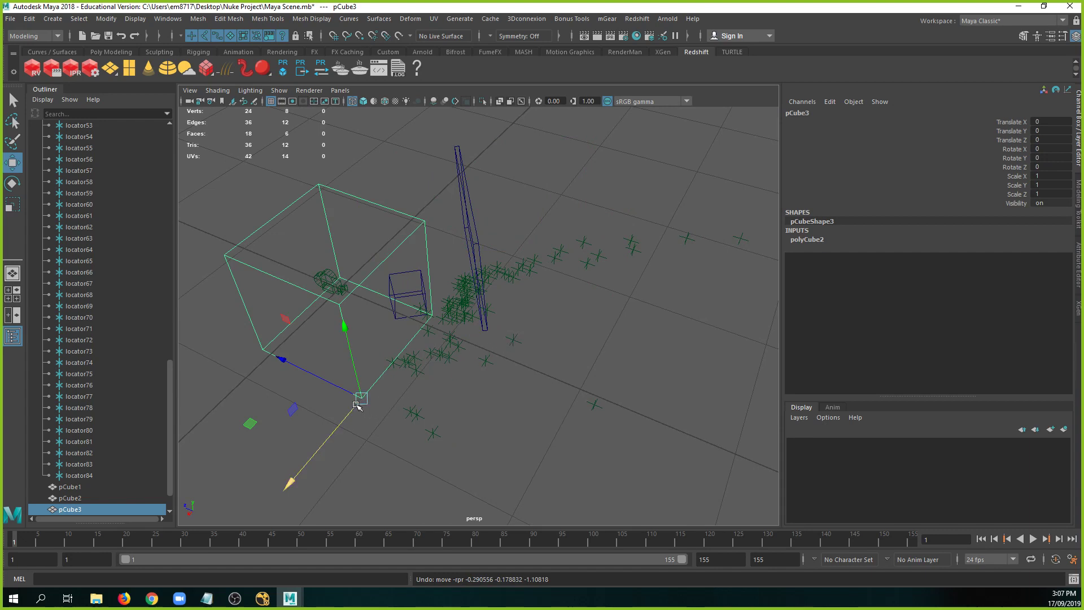
# Move the cube horizontally to about X -1.088, Z -0.488 beside the wall panel's lower corner and rotate it to about -54.15 degrees in Y.
pyautogui.moveTo(252, 423); pyautogui.dragTo(378, 356, button='middle')
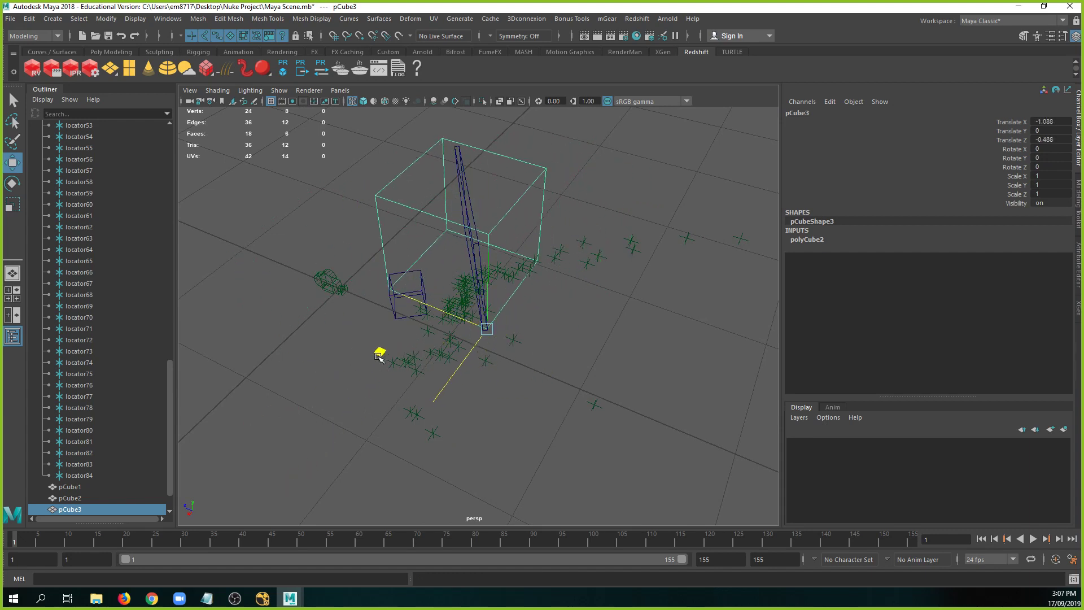
pyautogui.press('e')
pyautogui.moveTo(541, 402); pyautogui.dragTo(450, 405)
pyautogui.press('w')
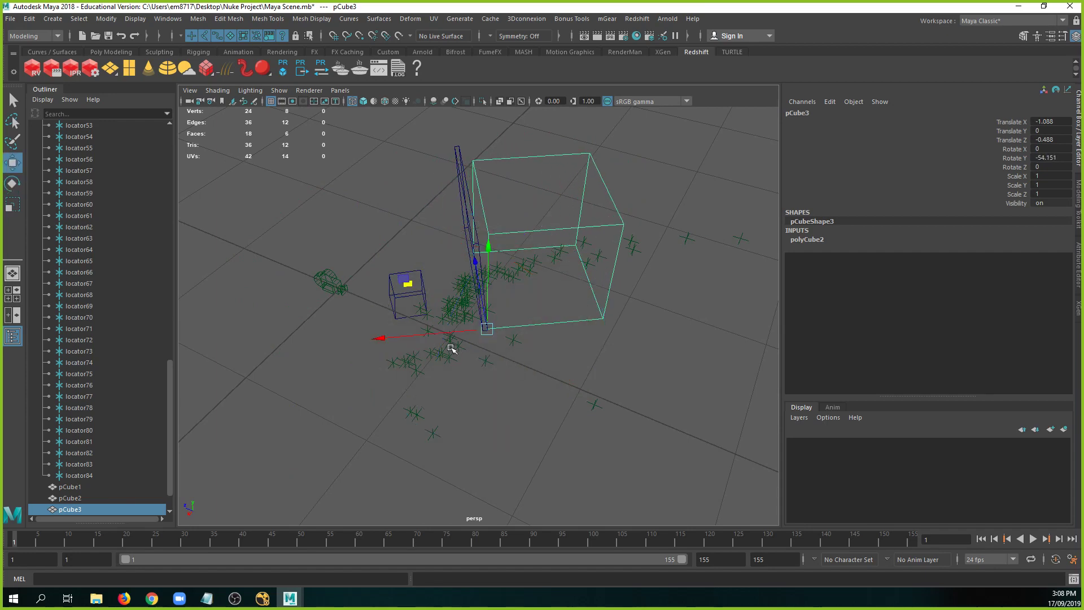
# Raise the cube and shift it horizontally to meet the wall panel's lower corner, at about -0.753, 0.317, -0.558.
pyautogui.moveTo(450, 346); pyautogui.dragTo(498, 336, button='middle')
pyautogui.hotkey('ctrl', 'z')
pyautogui.keyDown('alt'); pyautogui.moveTo(496, 334); pyautogui.dragTo(447, 374); pyautogui.keyUp('alt')
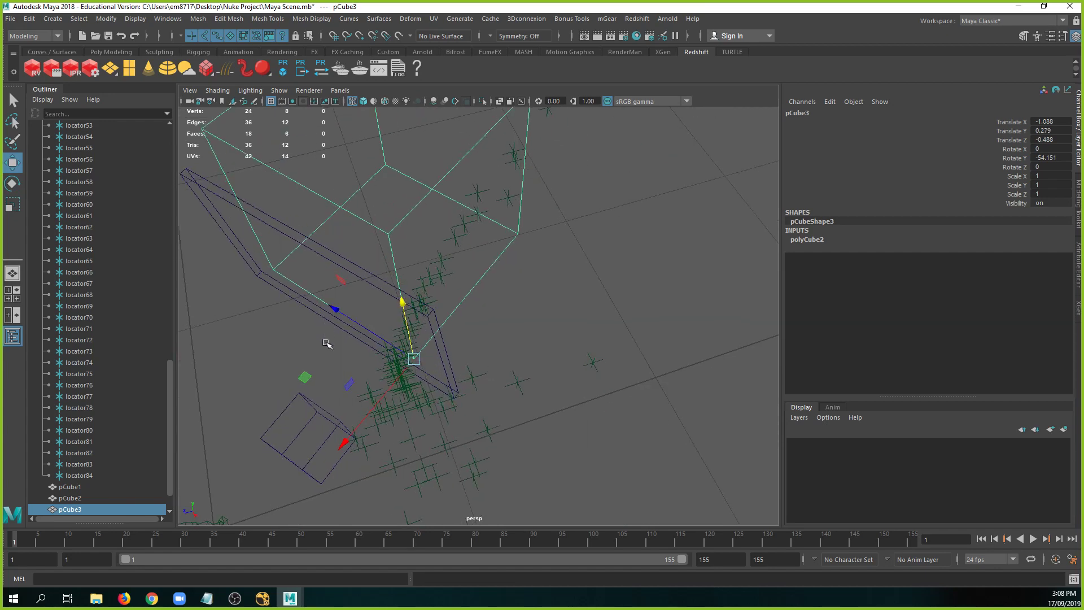
pyautogui.moveTo(305, 376); pyautogui.dragTo(353, 419, button='middle')
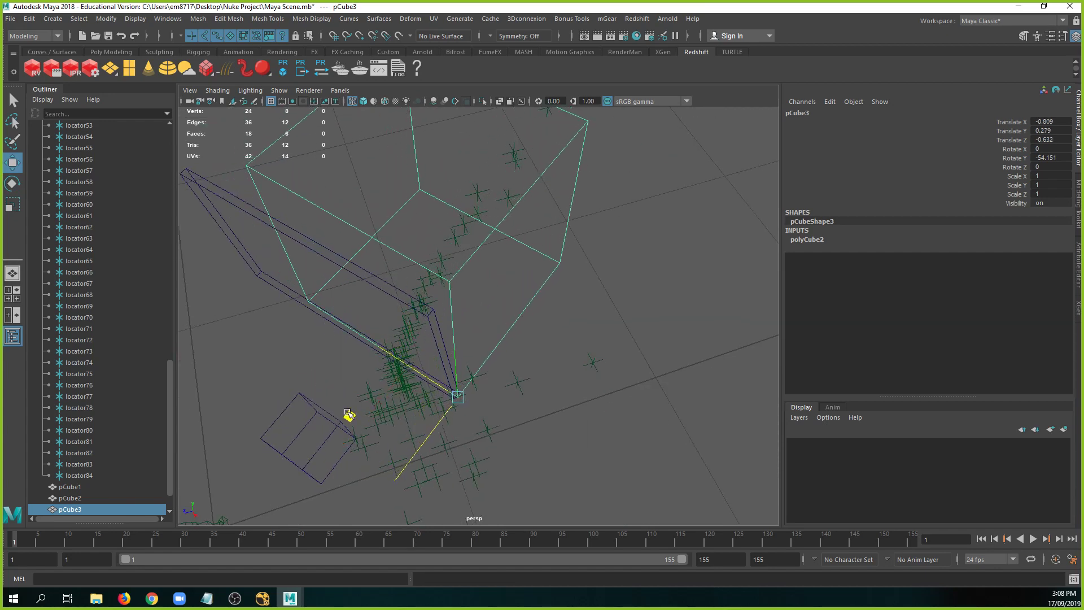
pyautogui.keyDown('alt'); pyautogui.moveTo(353, 418); pyautogui.dragTo(430, 370); pyautogui.keyUp('alt')
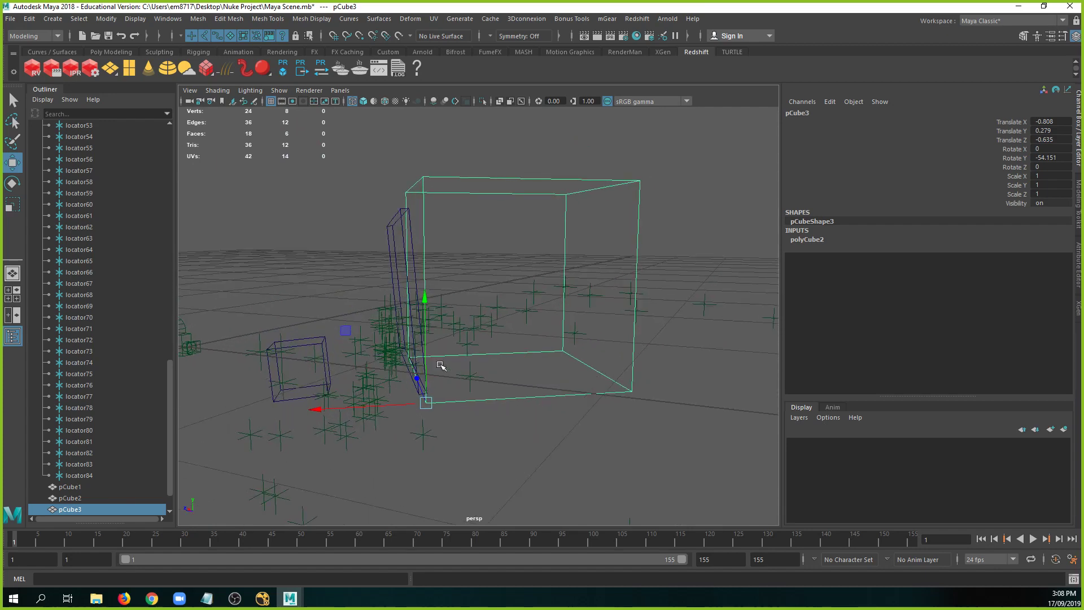
pyautogui.moveTo(420, 334); pyautogui.dragTo(422, 321)
pyautogui.keyDown('alt'); pyautogui.moveTo(422, 320); pyautogui.dragTo(388, 392); pyautogui.keyUp('alt')
# Scale the cube into a thin, wide wall panel, about 0.022 in X and 1.832 in Z.
pyautogui.press('r')
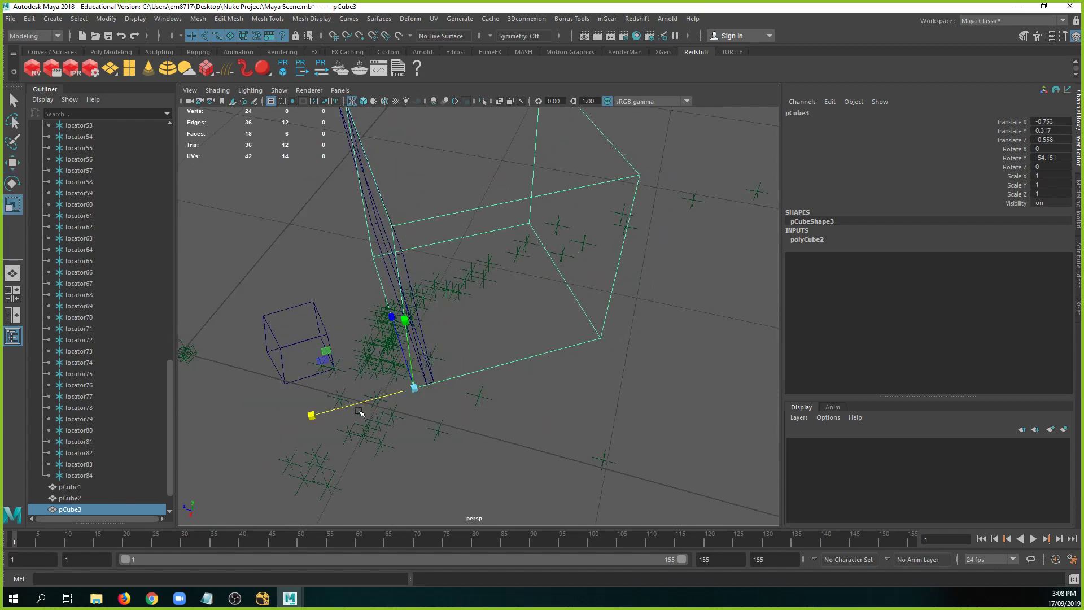
pyautogui.moveTo(312, 415); pyautogui.dragTo(409, 391)
pyautogui.keyDown('alt'); pyautogui.moveTo(409, 391); pyautogui.dragTo(400, 323); pyautogui.keyUp('alt')
pyautogui.keyDown('alt'); pyautogui.moveTo(321, 216); pyautogui.dragTo(330, 252); pyautogui.keyUp('alt')
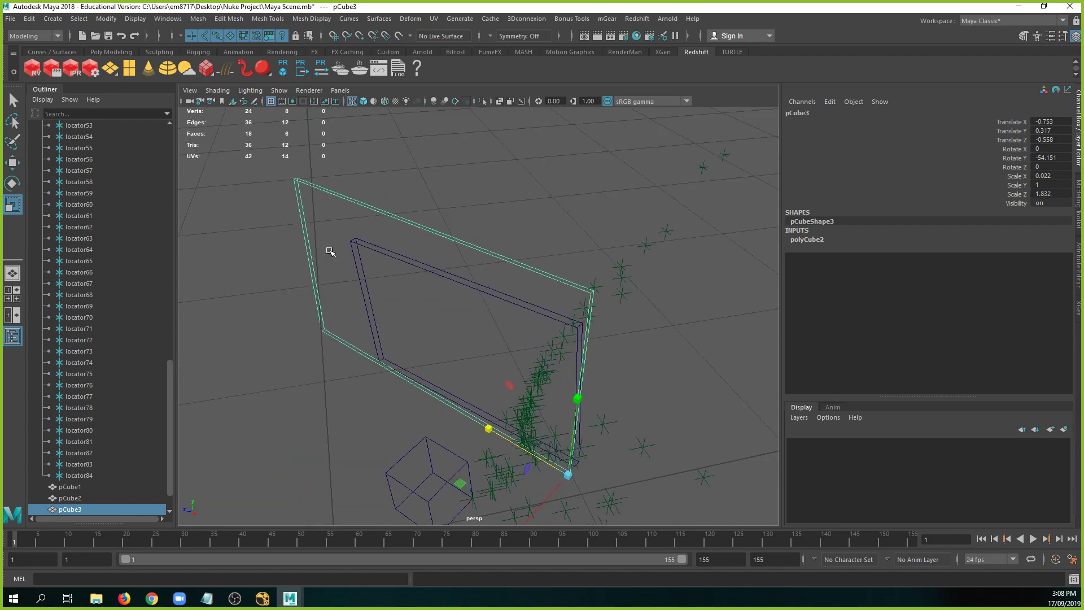
# Look at the new panel through Camera1, try nudging it along its own X axis, undo the nudge and return to the perspective view.
pyautogui.click(340, 90)
pyautogui.moveTo(395, 103)
pyautogui.click(466, 105)
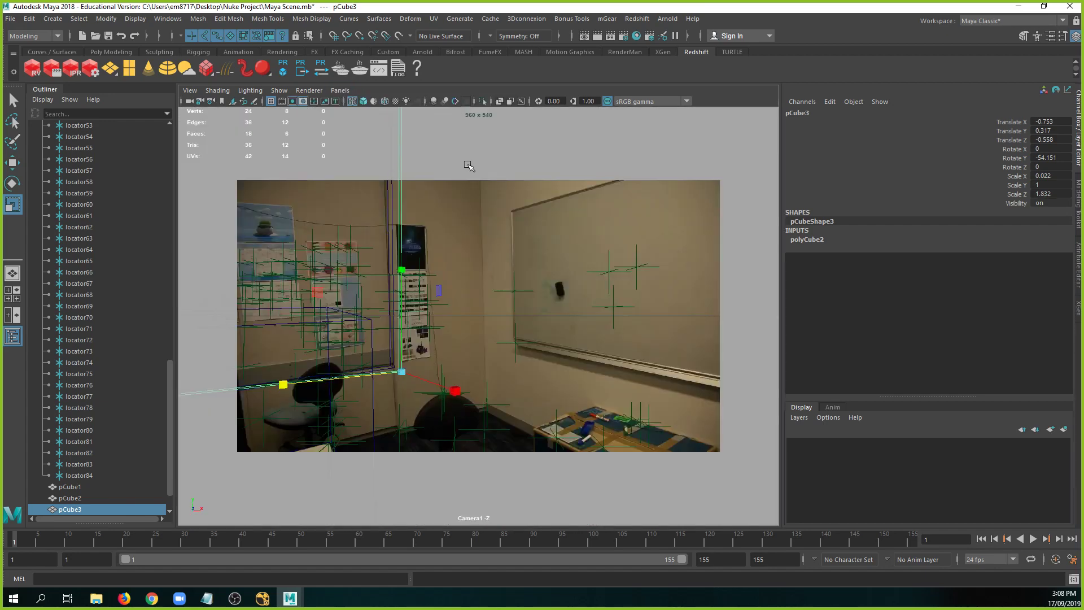
pyautogui.press('w')
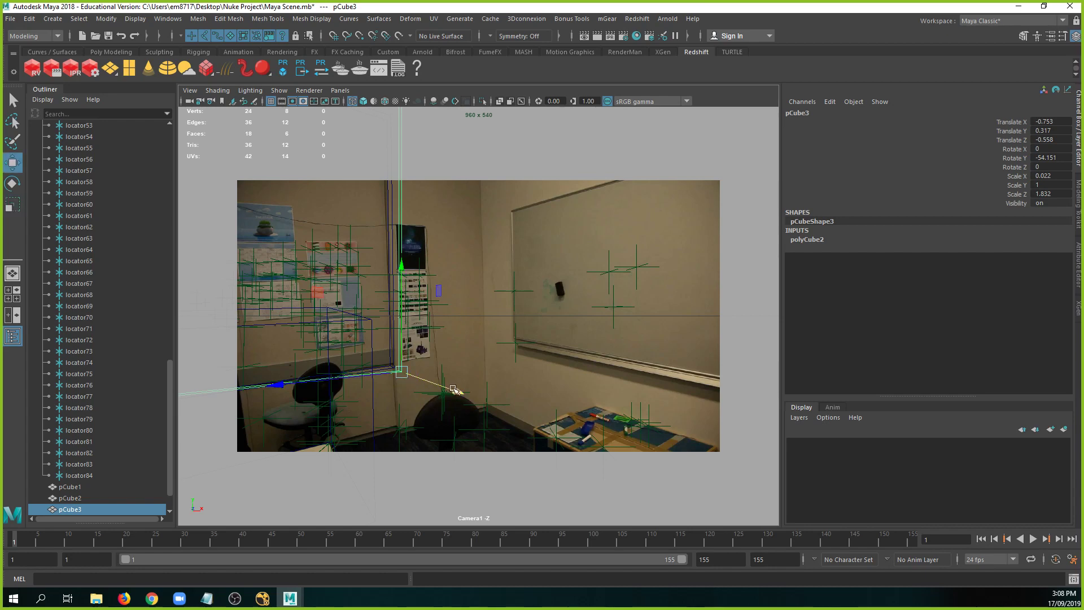
pyautogui.moveTo(453, 389); pyautogui.dragTo(446, 387)
pyautogui.hotkey('ctrl', 'z')
pyautogui.hotkey('ctrl', 'z')
pyautogui.hotkey('ctrl', 'z')
pyautogui.hotkey('ctrl', 'z')
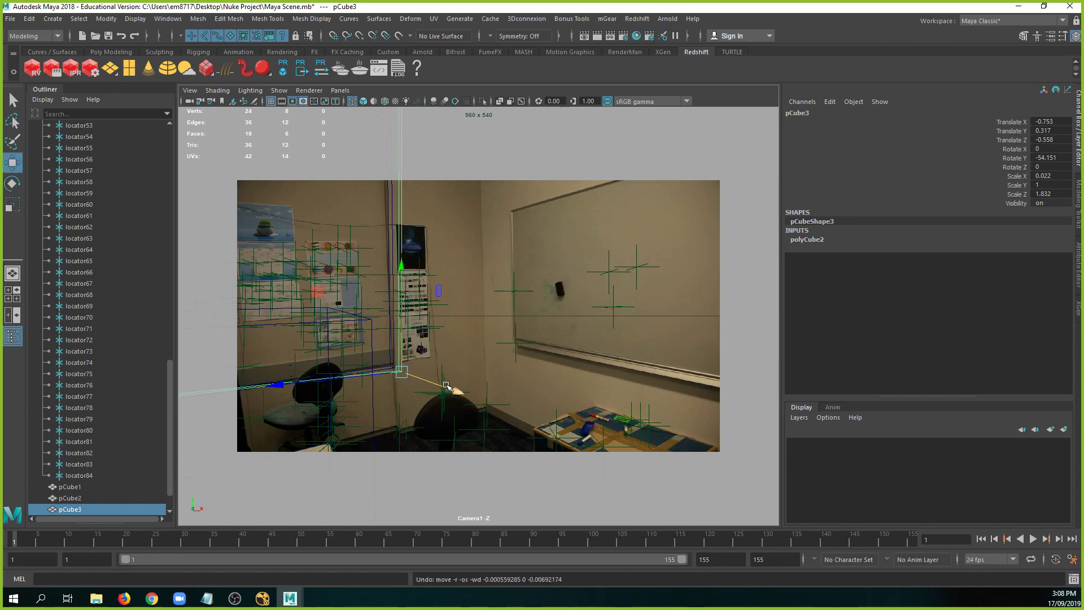
pyautogui.hotkey('ctrl', 'z')
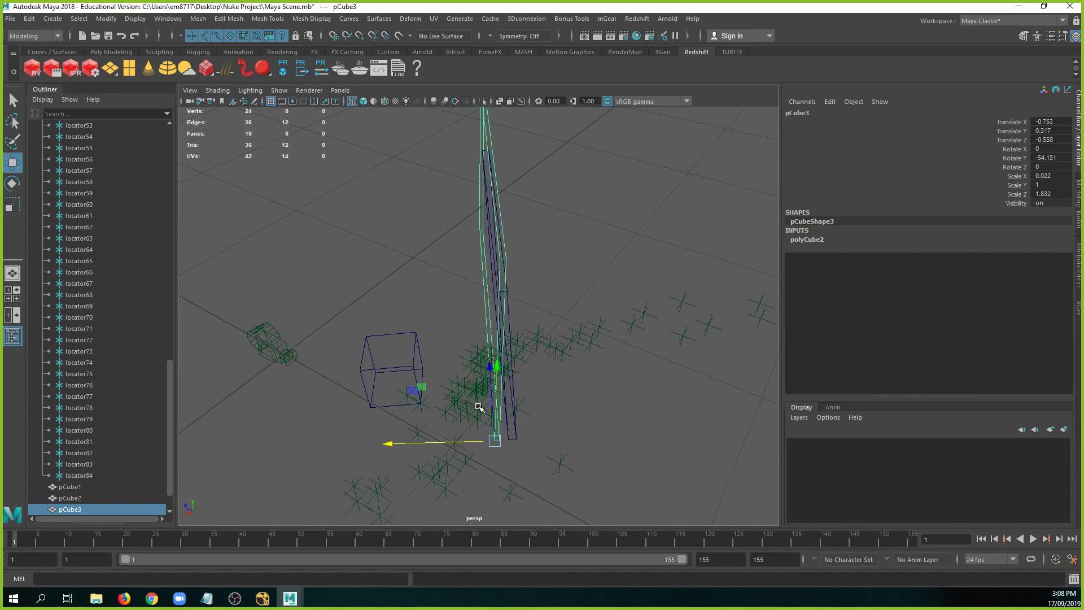
# Thicken the new wall panel by scaling it to about 0.27 in X.
pyautogui.press('r')
pyautogui.moveTo(391, 444); pyautogui.dragTo(165, 436)
pyautogui.moveTo(393, 446); pyautogui.dragTo(109, 439)
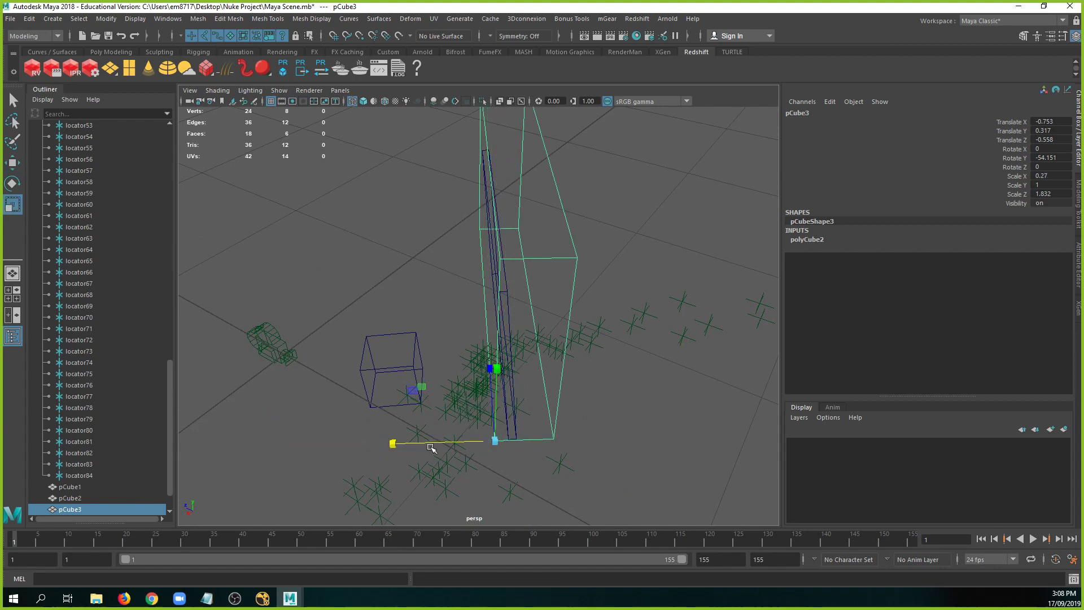
# Try sliding the thickened panel along its own X axis and undo the move.
pyautogui.press('w')
pyautogui.moveTo(418, 443); pyautogui.dragTo(715, 430)
pyautogui.hotkey('ctrl', 'z')
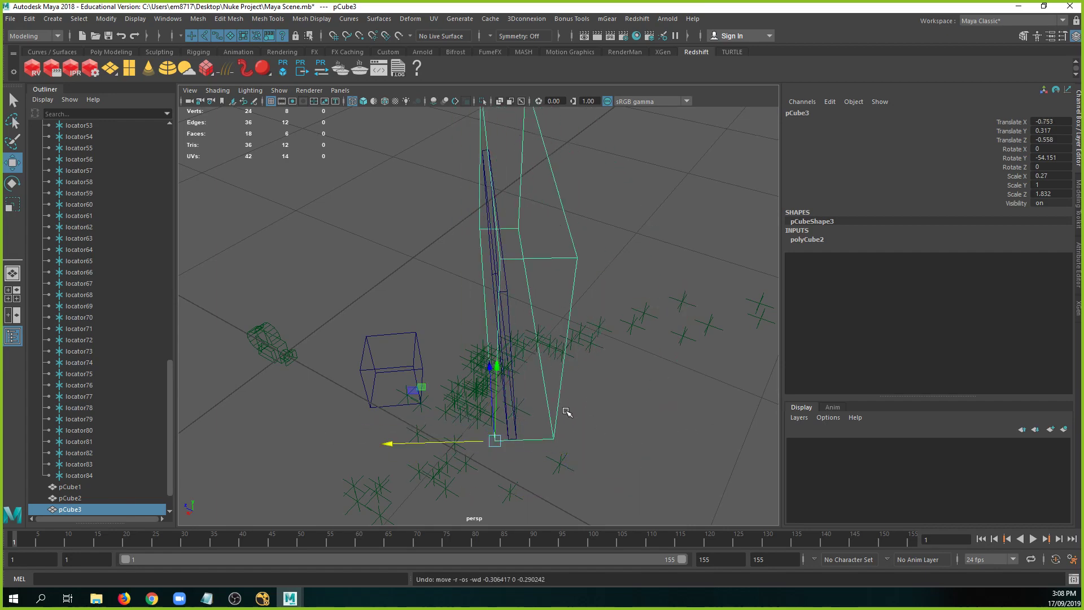
pyautogui.keyDown('alt'); pyautogui.moveTo(574, 362); pyautogui.dragTo(589, 331); pyautogui.keyUp('alt')
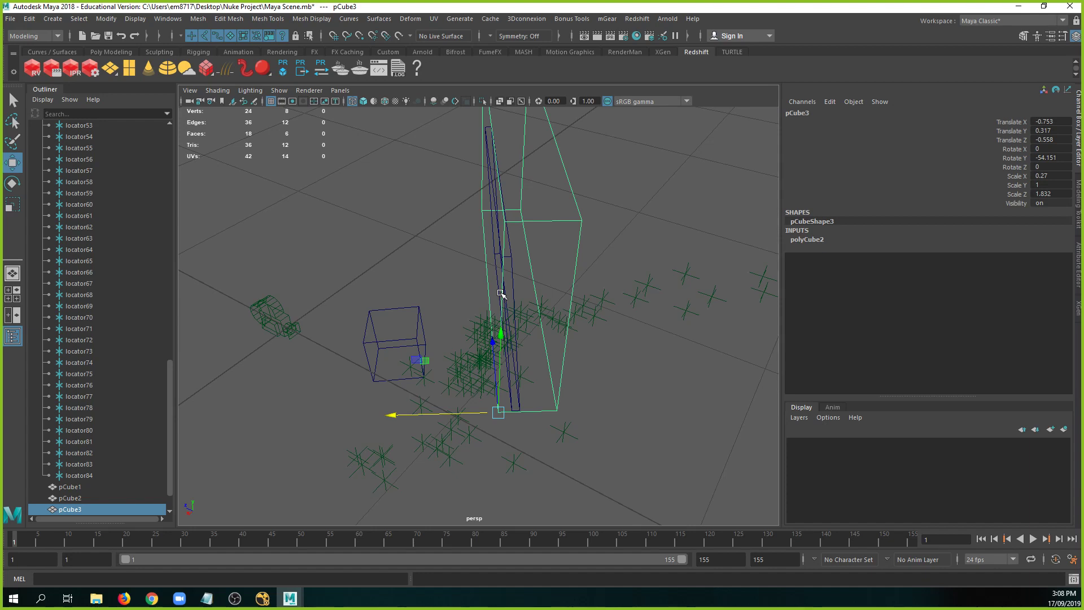
# Reset the Move tool so its axis orientation is World, test a horizontal move of the panel and undo that move.
pyautogui.doubleClick(13, 162)
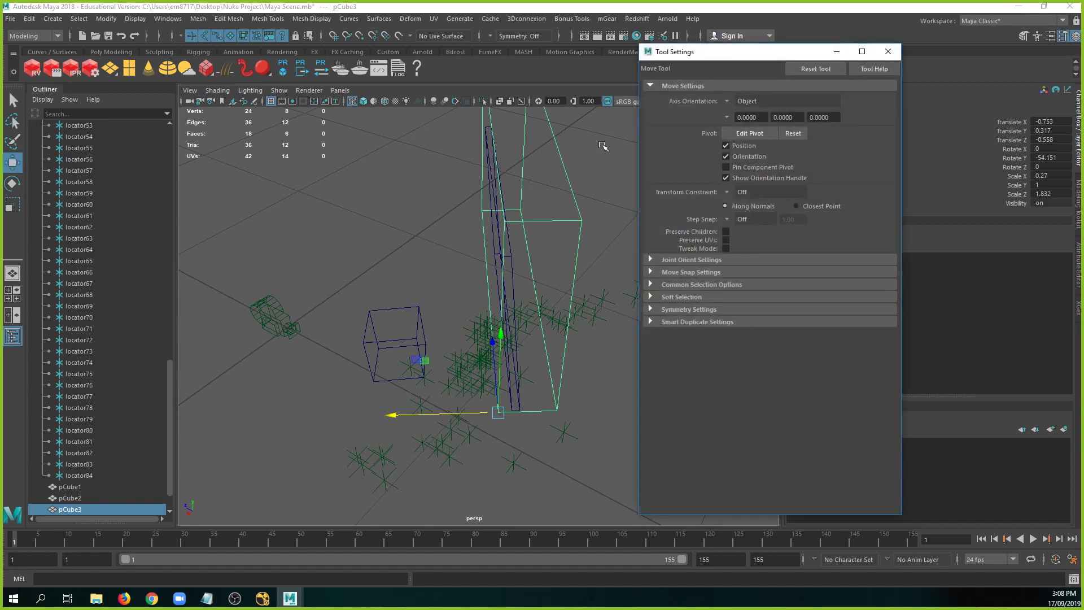
pyautogui.click(808, 71)
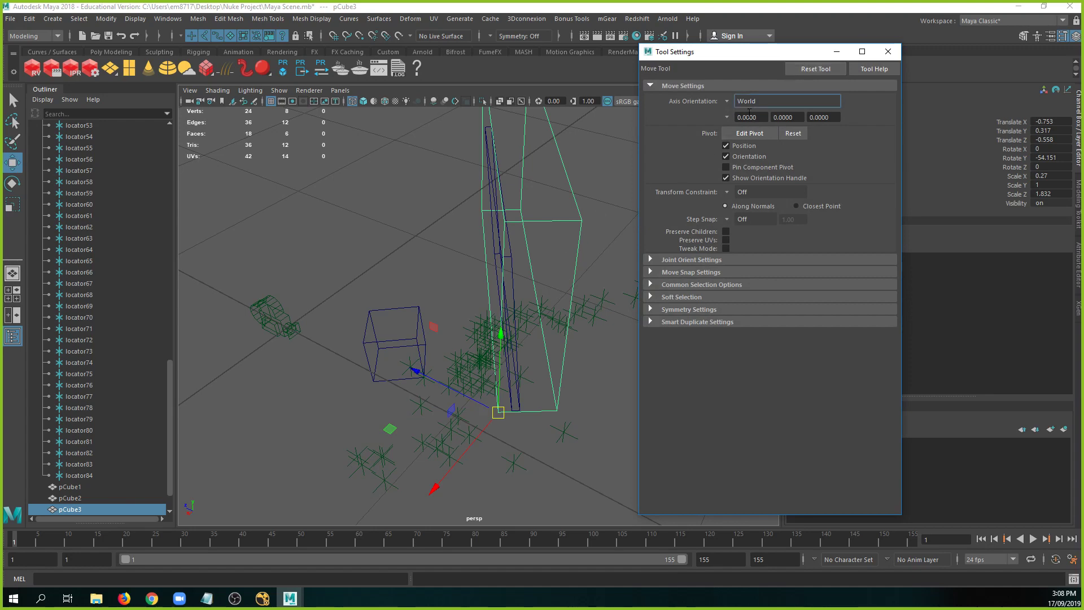
pyautogui.keyDown('alt'); pyautogui.moveTo(543, 249); pyautogui.dragTo(494, 280); pyautogui.keyUp('alt')
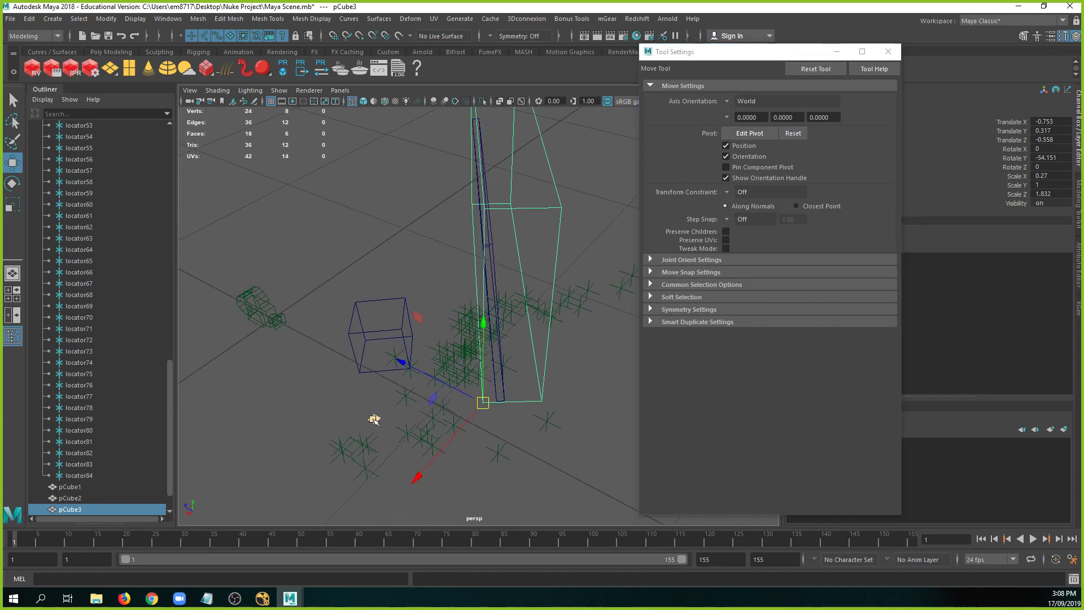
pyautogui.moveTo(374, 417); pyautogui.dragTo(428, 404)
pyautogui.hotkey('ctrl', 'z')
# Looking through Camera1, move the panel along world X to about -0.765 and scrub to frame 118 to check its fit.
pyautogui.click(380, 390)
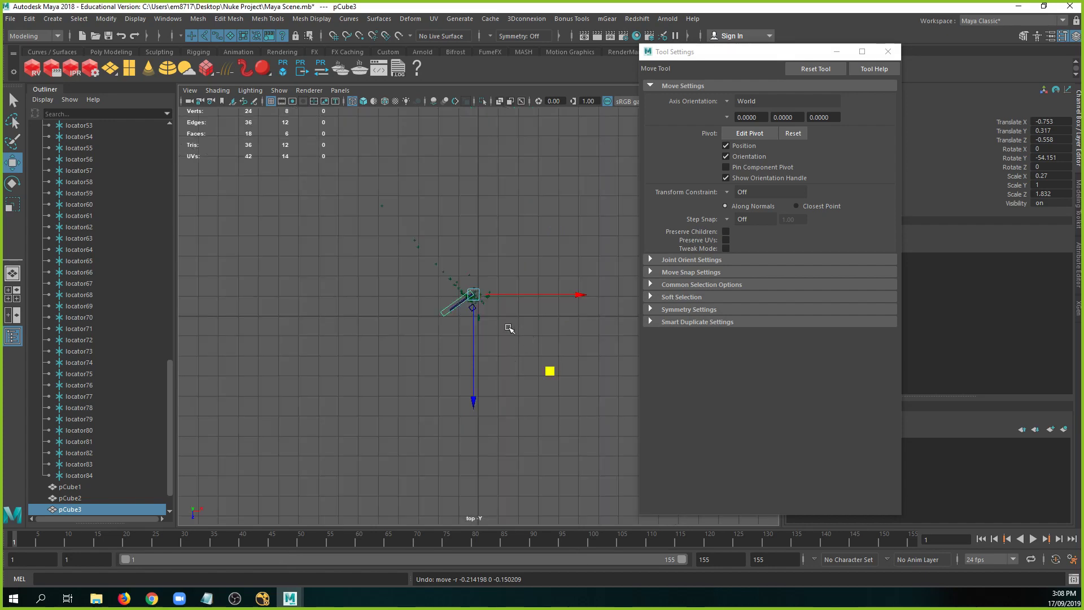
pyautogui.press('space')
pyautogui.click(340, 90)
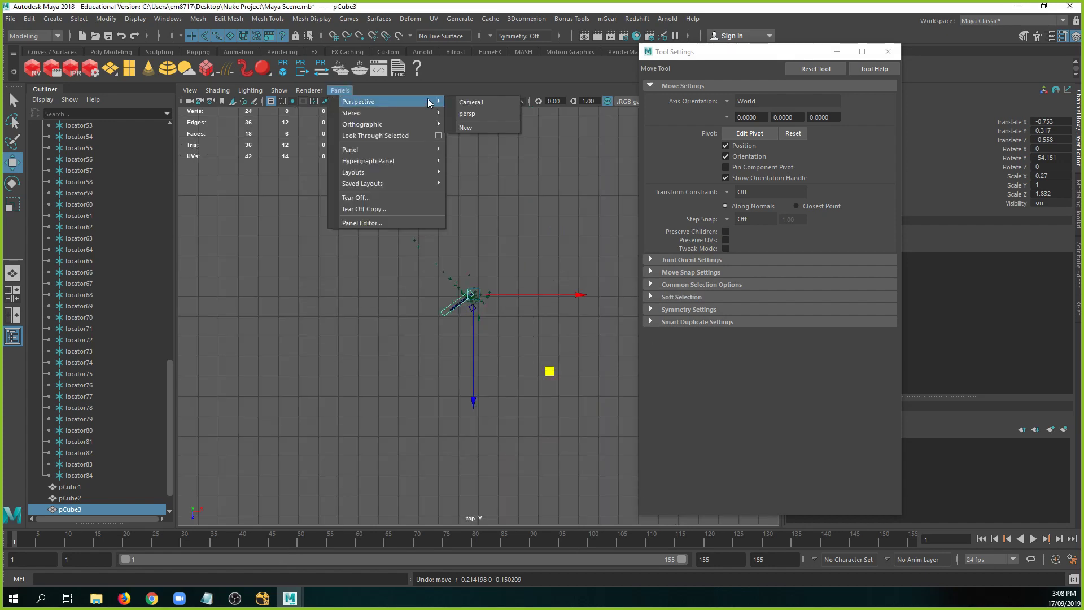
pyautogui.click(477, 115)
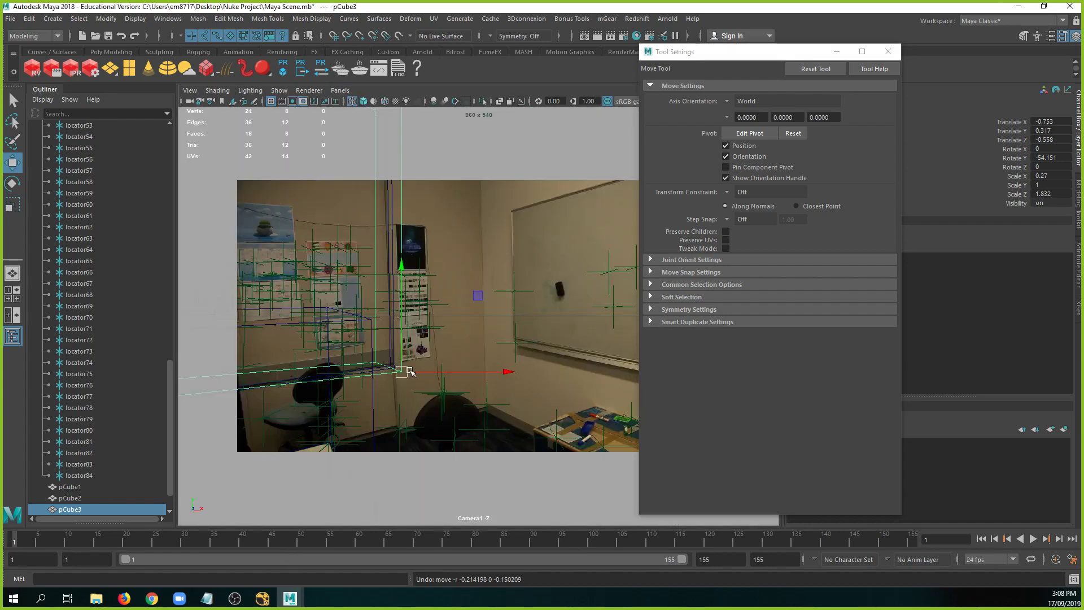
pyautogui.moveTo(489, 371); pyautogui.dragTo(454, 371)
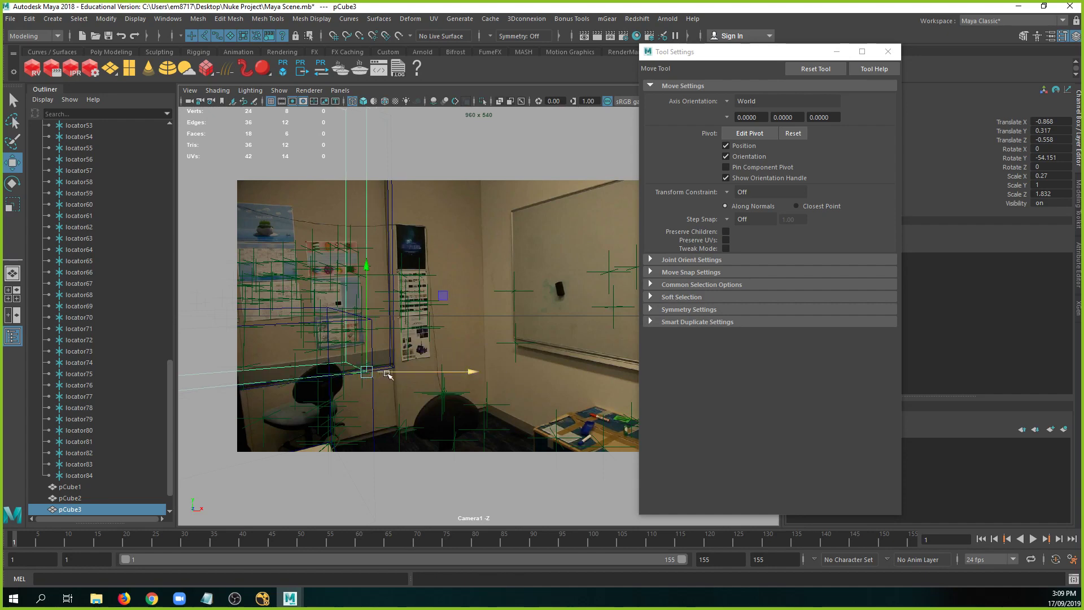
pyautogui.moveTo(387, 373); pyautogui.dragTo(418, 372)
pyautogui.moveTo(280, 544); pyautogui.dragTo(694, 532)
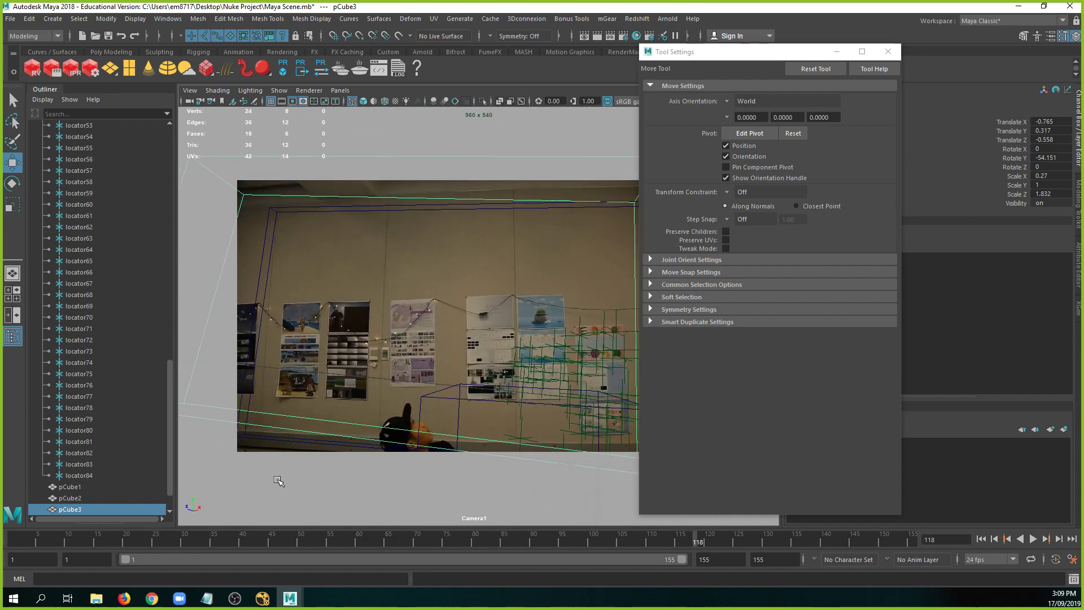
# Close the Move tool's settings, hide the old wall panel pCube2 and select the new panel pCube3.
pyautogui.click(887, 51)
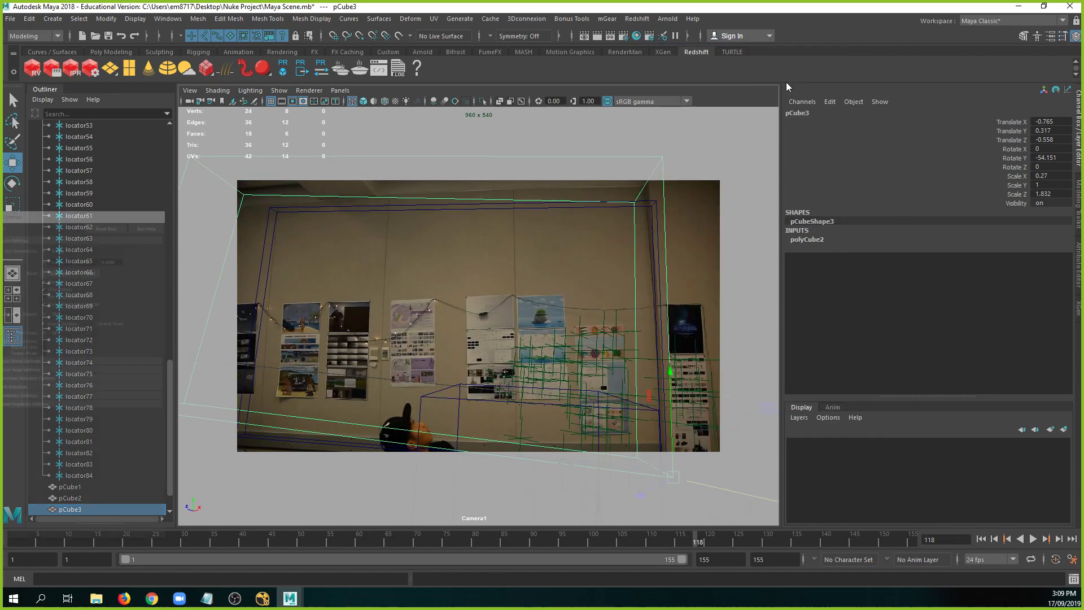
pyautogui.click(263, 284)
pyautogui.hotkey('ctrl', 'h')
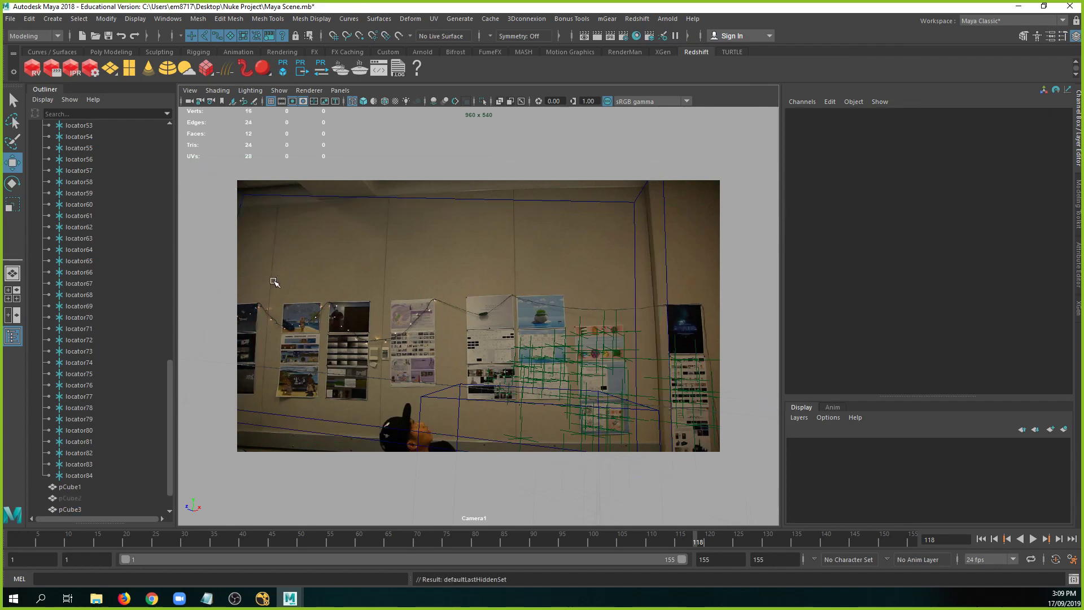
pyautogui.click(618, 197)
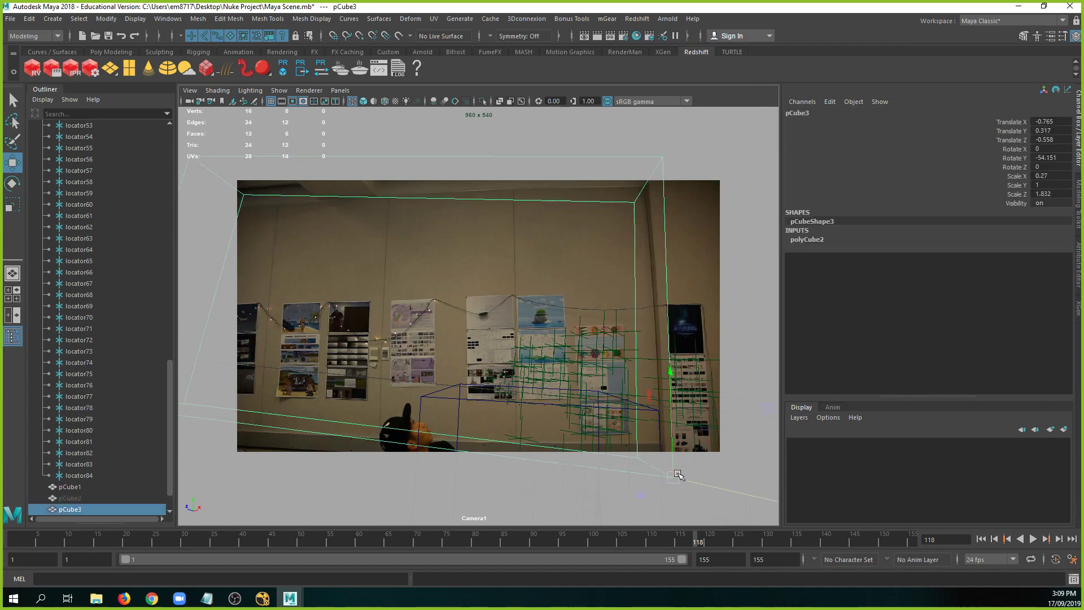
# In the perspective view, move the new panel horizontally to about X -1.045, Z -0.727.
pyautogui.press('space')
pyautogui.moveTo(653, 460); pyautogui.dragTo(617, 419)
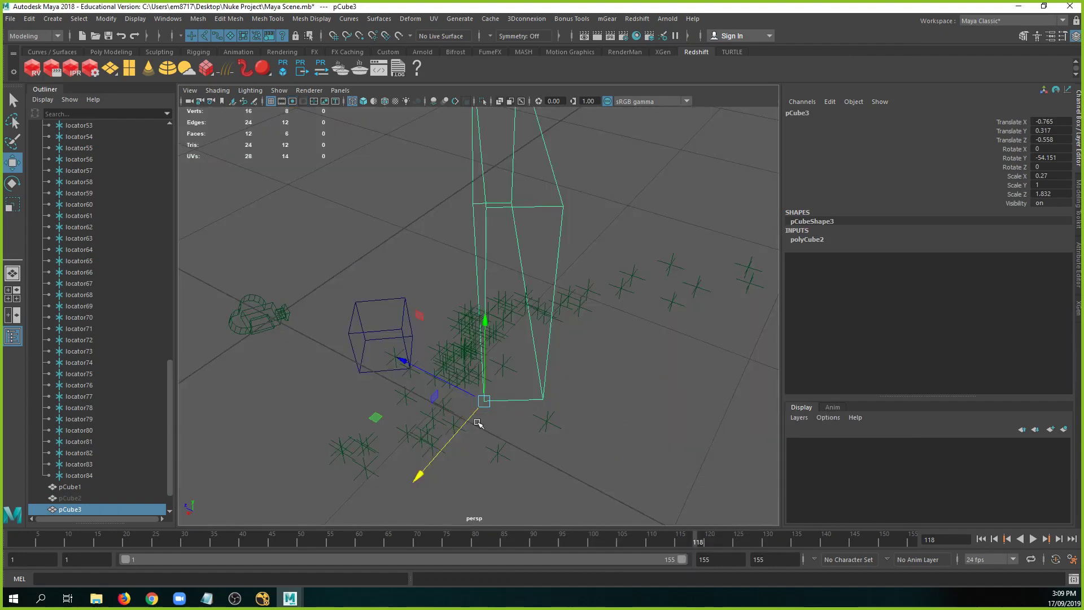
pyautogui.keyDown('alt'); pyautogui.moveTo(411, 417); pyautogui.dragTo(438, 388); pyautogui.keyUp('alt')
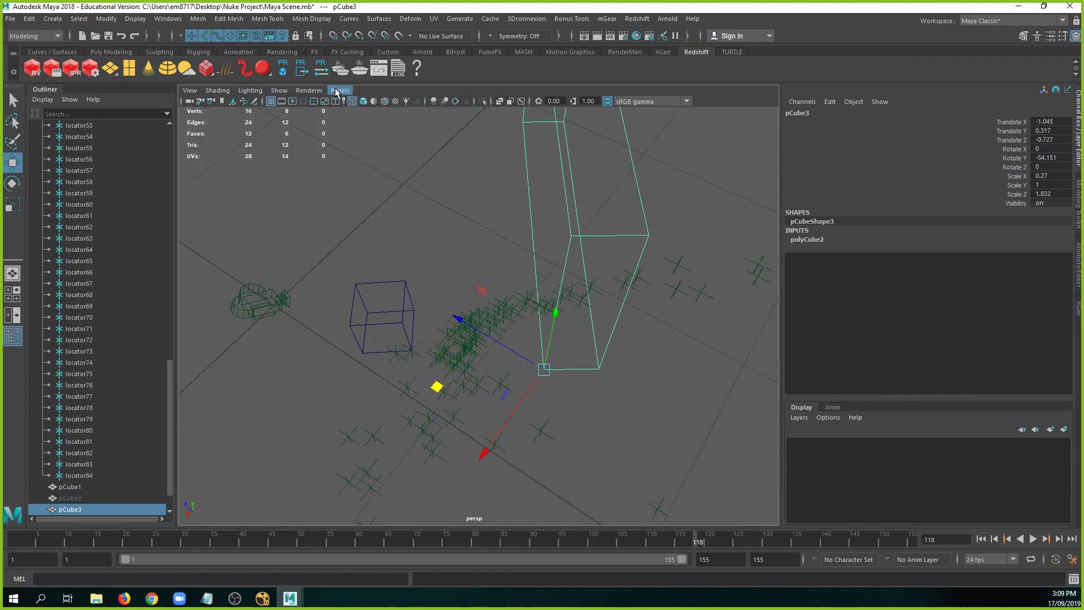
# Look through Camera1 and play the shot to check the panel against the room's wall, stopping at frame 82.
pyautogui.click(340, 90)
pyautogui.moveTo(404, 105)
pyautogui.click(477, 102)
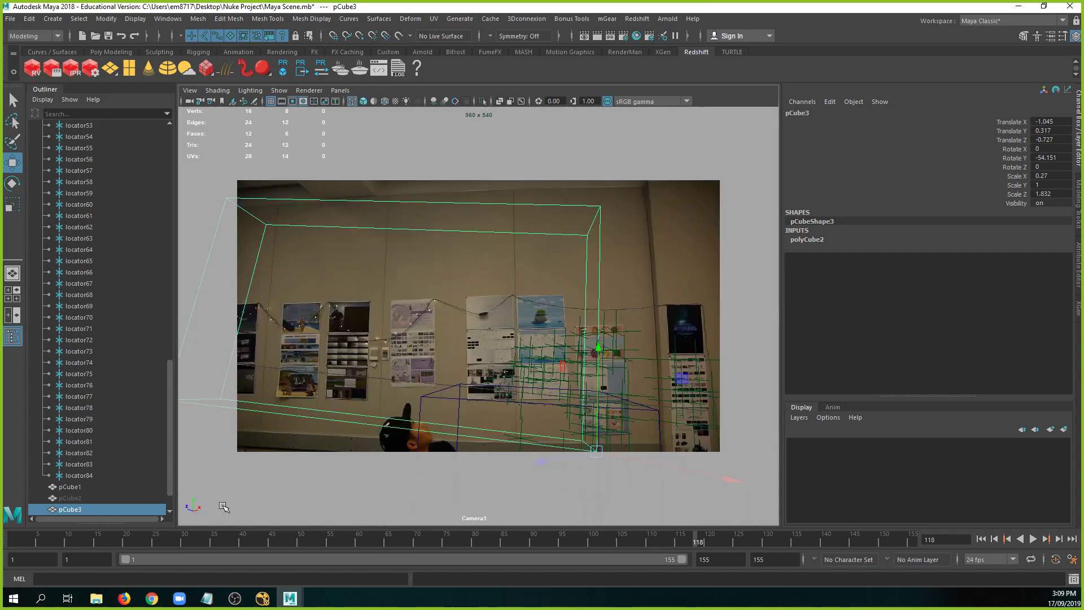
pyautogui.hotkey('alt', 'v')
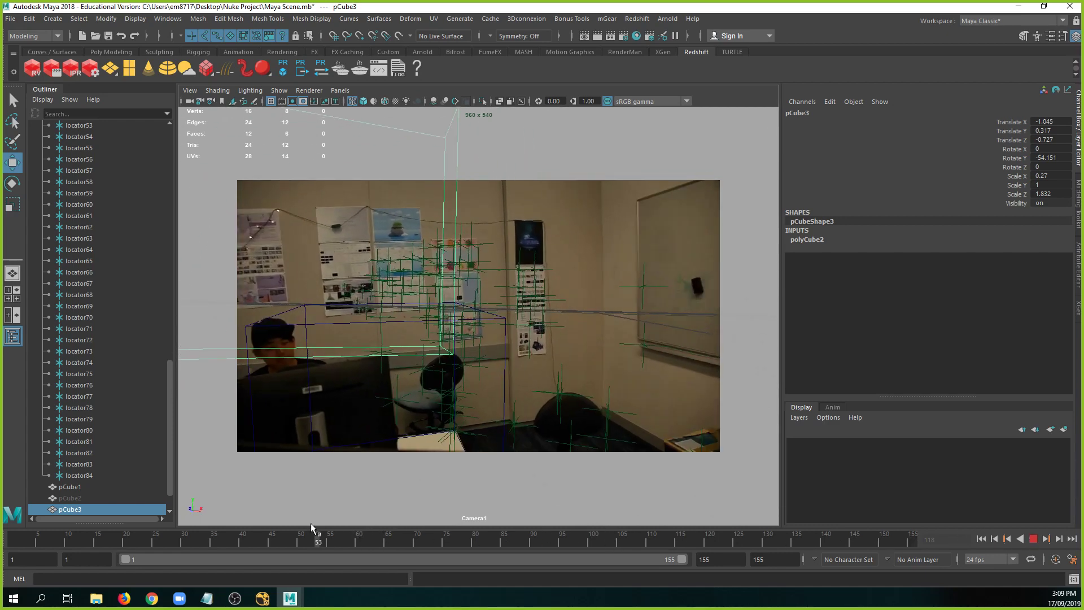
pyautogui.hotkey('alt', 'v')
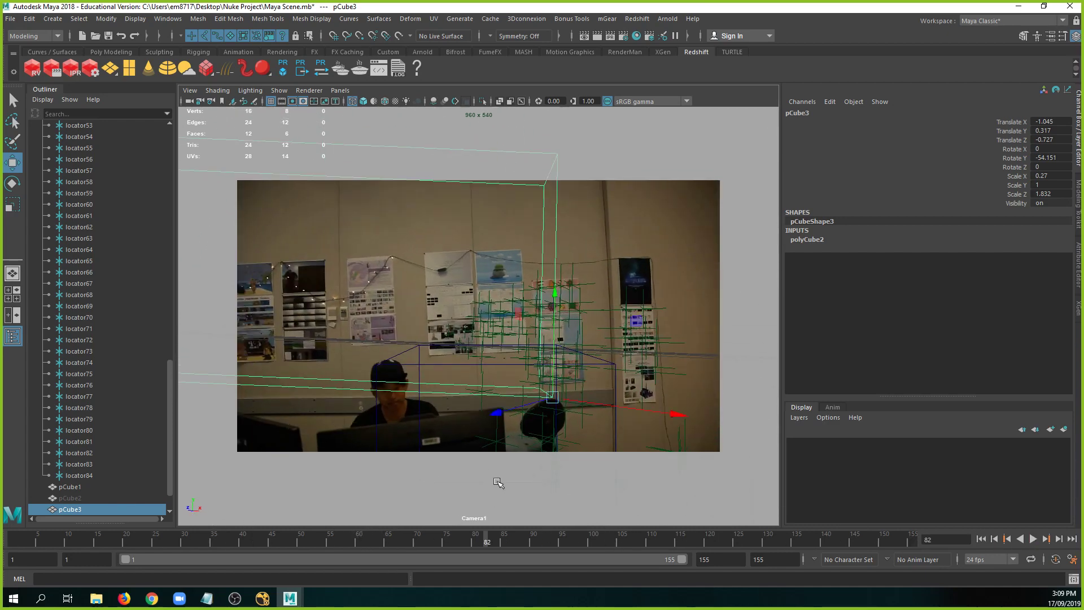
# Set the Move tool to the object's axes, move the panel to about X -0.769, Z -0.937 and return to the perspective view.
pyautogui.moveTo(610, 319); pyautogui.dragTo(613, 405, button='right')
pyautogui.moveTo(463, 399); pyautogui.dragTo(607, 348)
pyautogui.press('space')
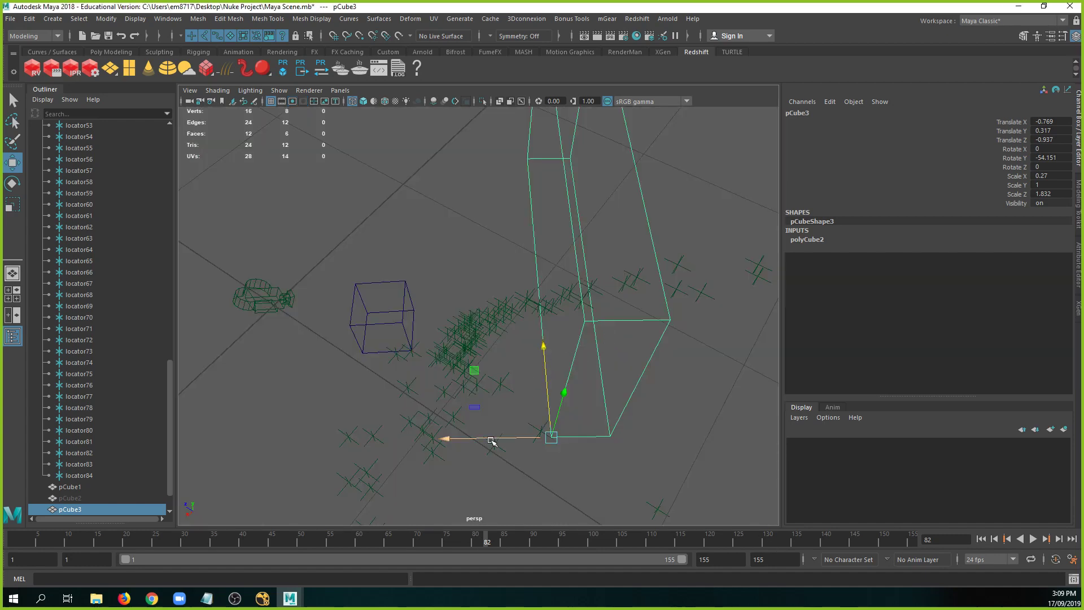
# Try moving the panel along its own X axis, undo the move and set the Move tool back to the world axes.
pyautogui.moveTo(492, 438); pyautogui.dragTo(448, 442)
pyautogui.hotkey('ctrl', 'z')
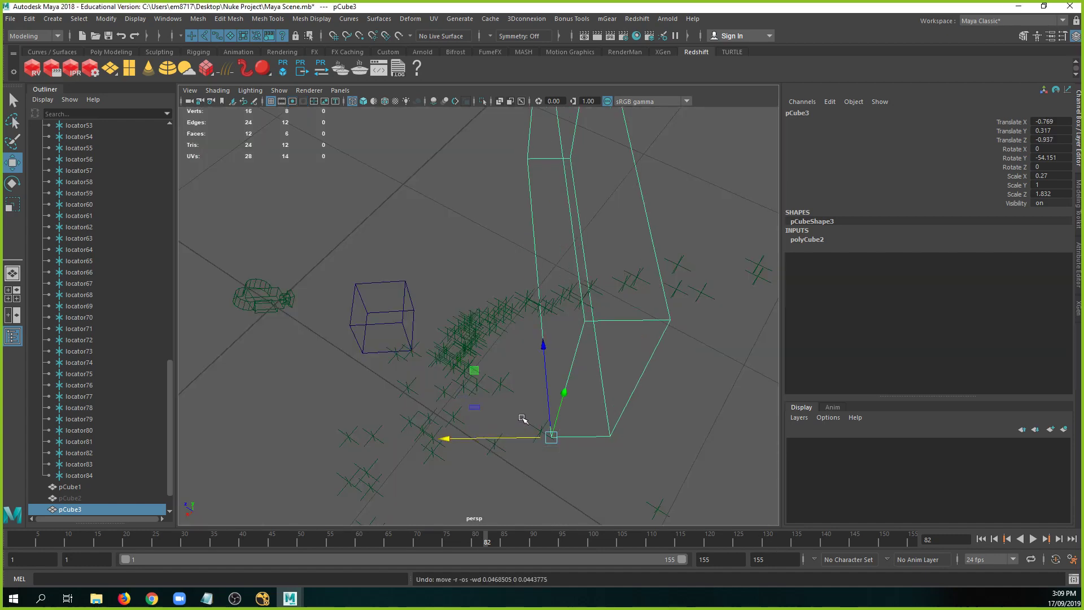
pyautogui.press('w')
pyautogui.moveTo(521, 418); pyautogui.dragTo(476, 417)
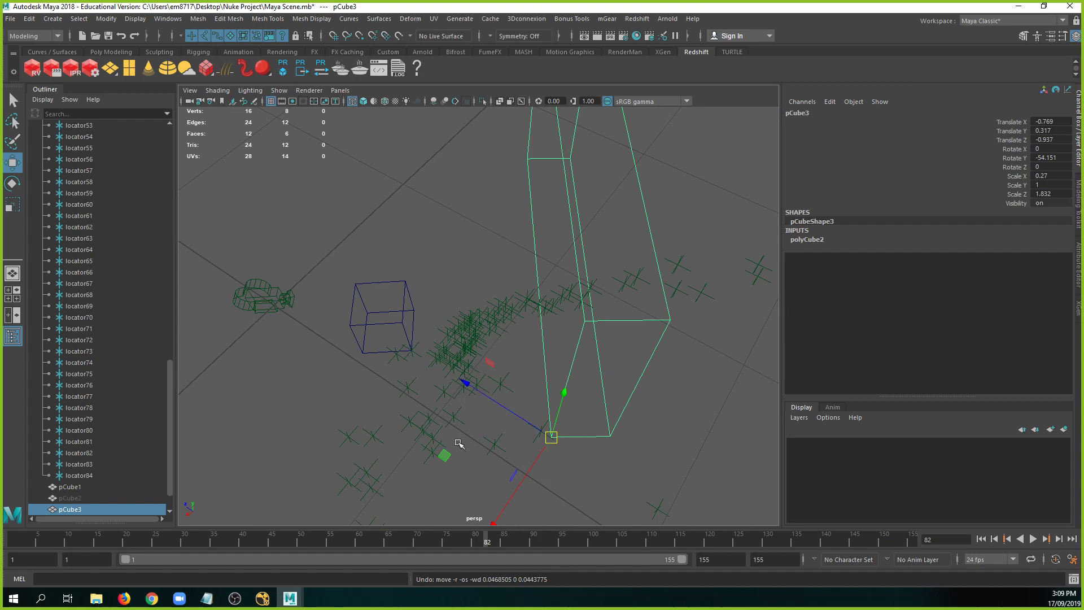
# Move the panel horizontally in the perspective view, and through Camera1 slide it along its own axis to about X -0.662, Z -0.49.
pyautogui.moveTo(458, 443); pyautogui.dragTo(351, 447, button='middle')
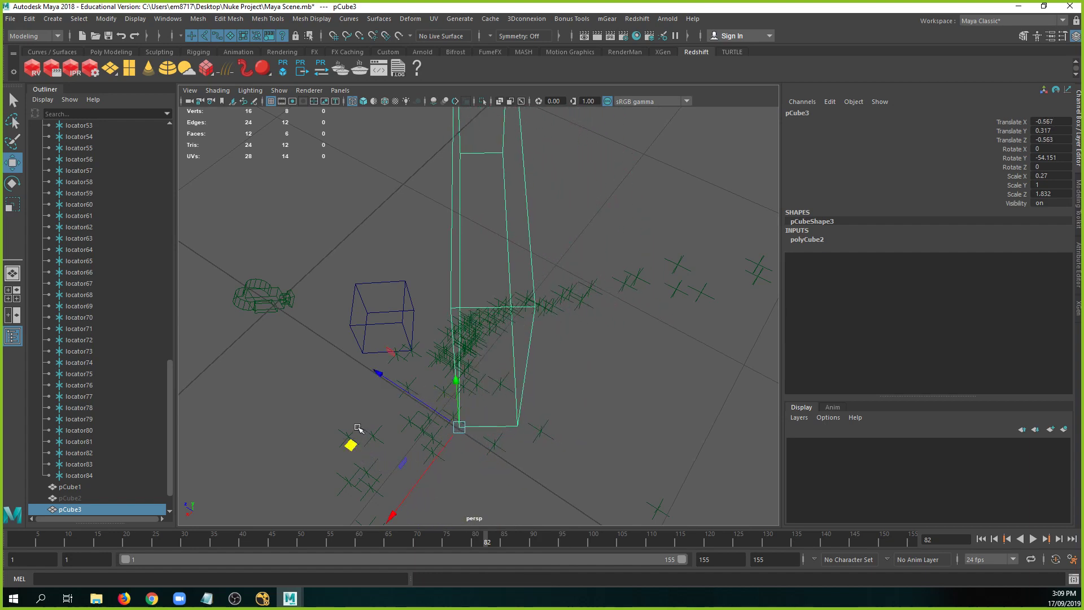
pyautogui.click(340, 91)
pyautogui.moveTo(384, 102)
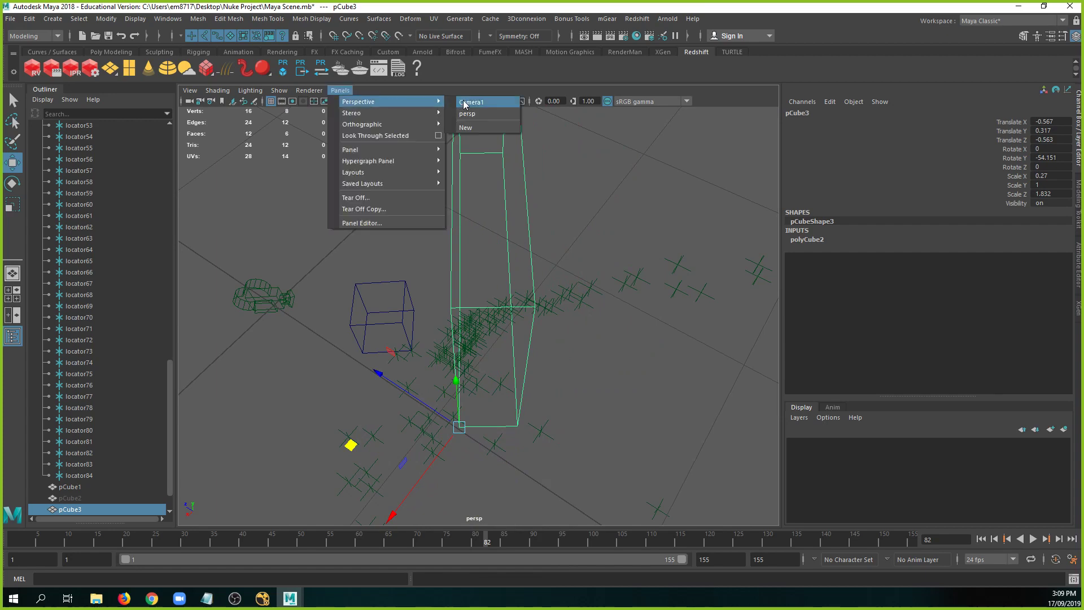
pyautogui.click(474, 107)
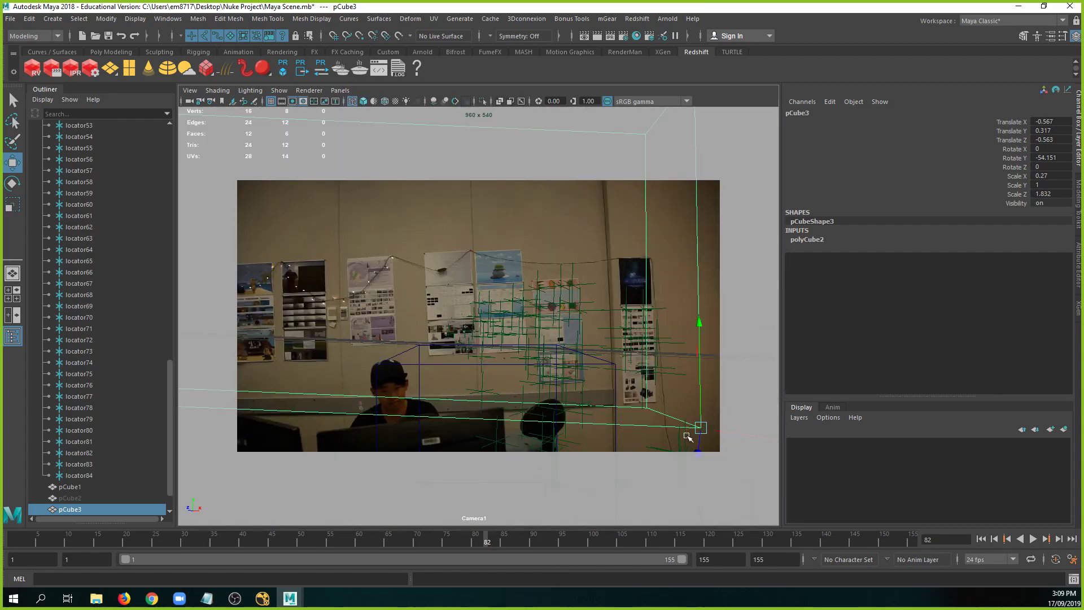
pyautogui.keyDown('ctrl'); pyautogui.keyDown('shift'); pyautogui.moveTo(699, 426); pyautogui.dragTo(672, 410, button='right'); pyautogui.keyUp('shift'); pyautogui.keyUp('ctrl')
pyautogui.moveTo(640, 424); pyautogui.dragTo(603, 420)
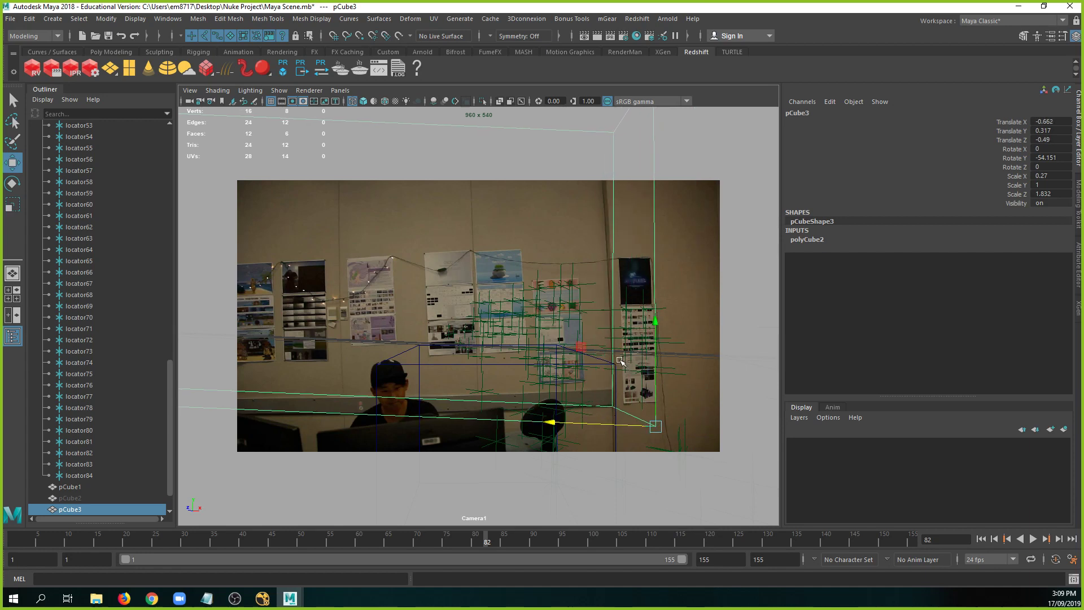
# Rotate the panel to about 3.2 degrees around X and play the shot to check it against the wall, stopping at frame 59.
pyautogui.press('e')
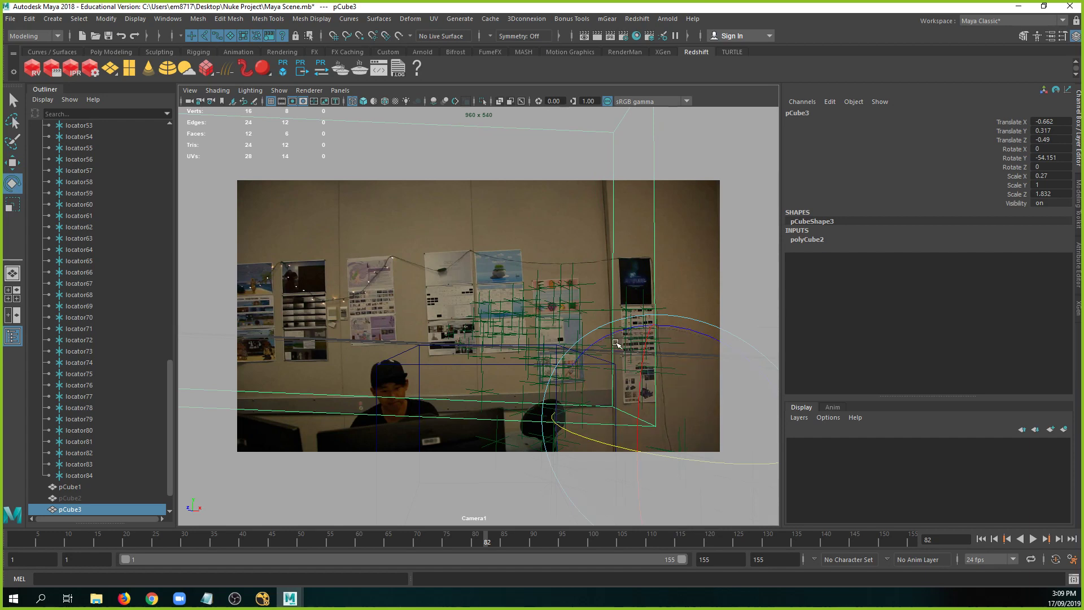
pyautogui.moveTo(616, 342); pyautogui.dragTo(643, 327)
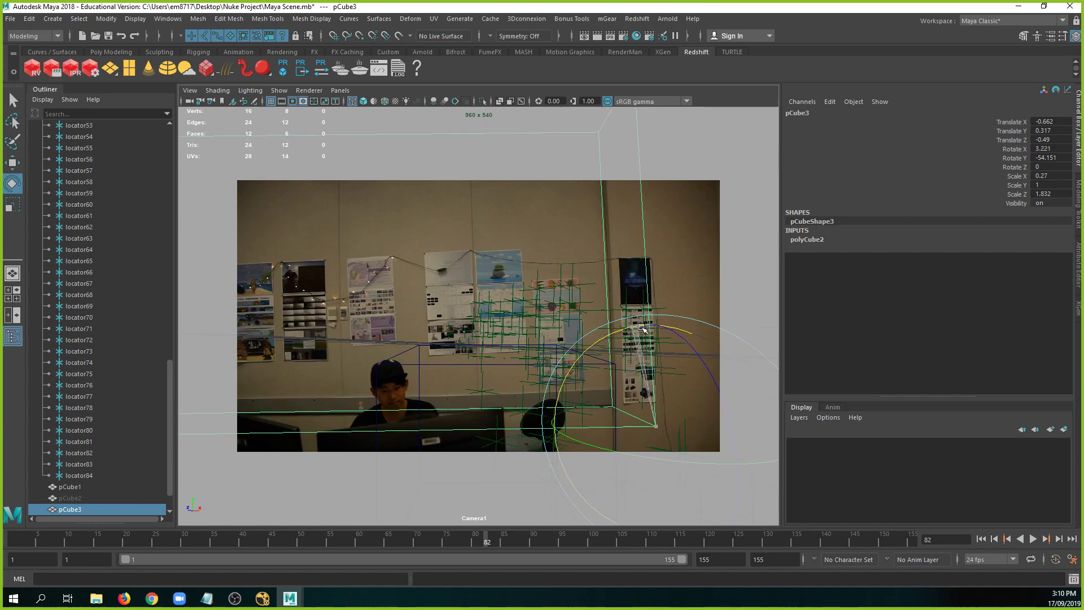
pyautogui.click(370, 541)
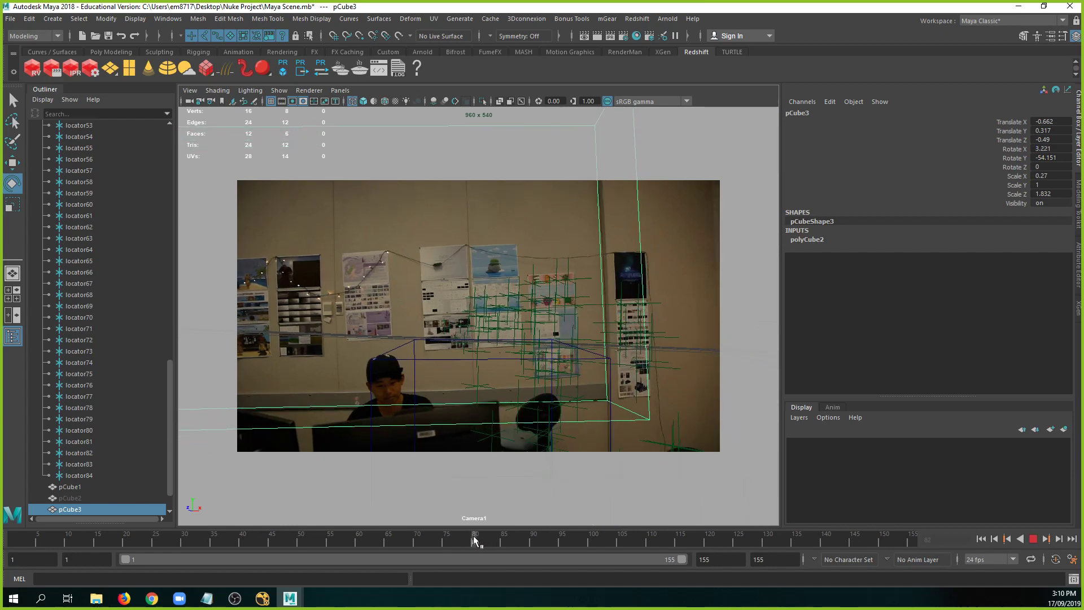
pyautogui.hotkey('alt', 'v')
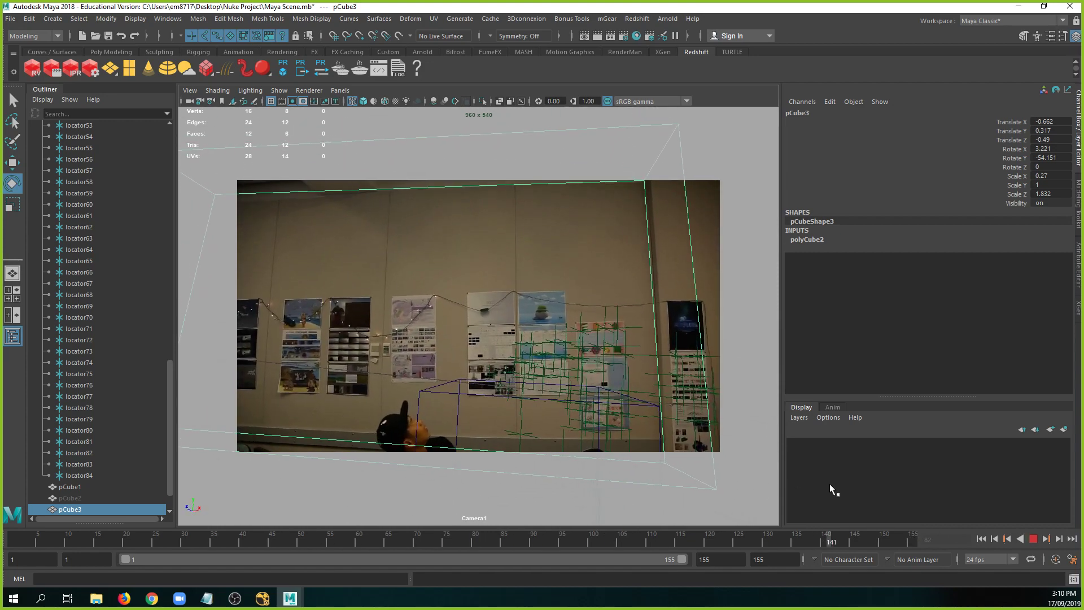
pyautogui.press('Escape')
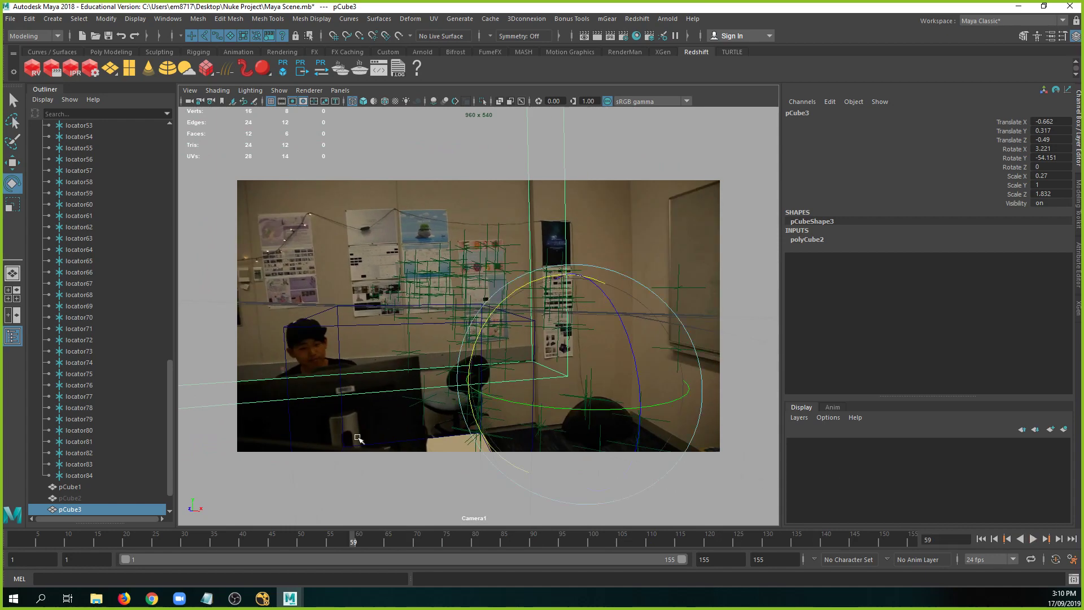
# Try thinning the panel along its X axis, undo the scale and return to the perspective view.
pyautogui.press('r')
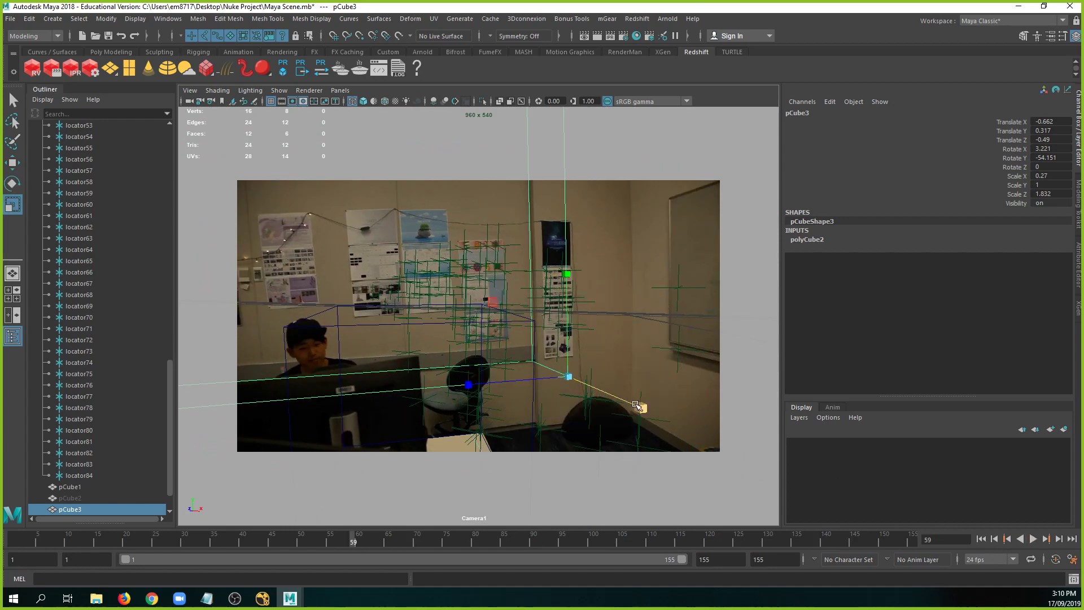
pyautogui.press('space')
pyautogui.click(568, 373)
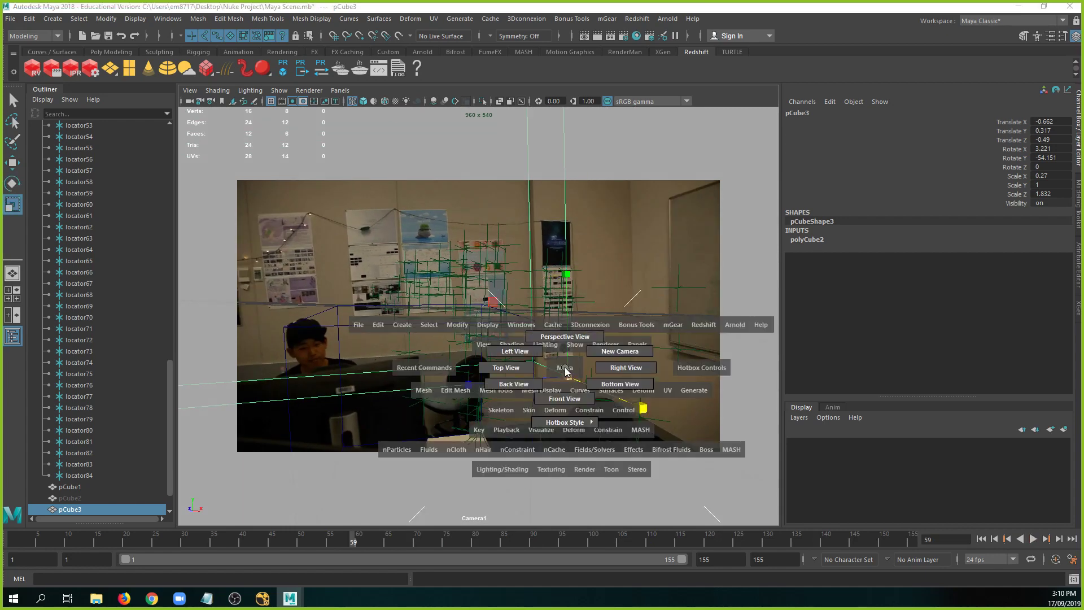
pyautogui.moveTo(640, 407); pyautogui.dragTo(537, 380)
pyautogui.press('space')
pyautogui.hotkey('ctrl', 'z')
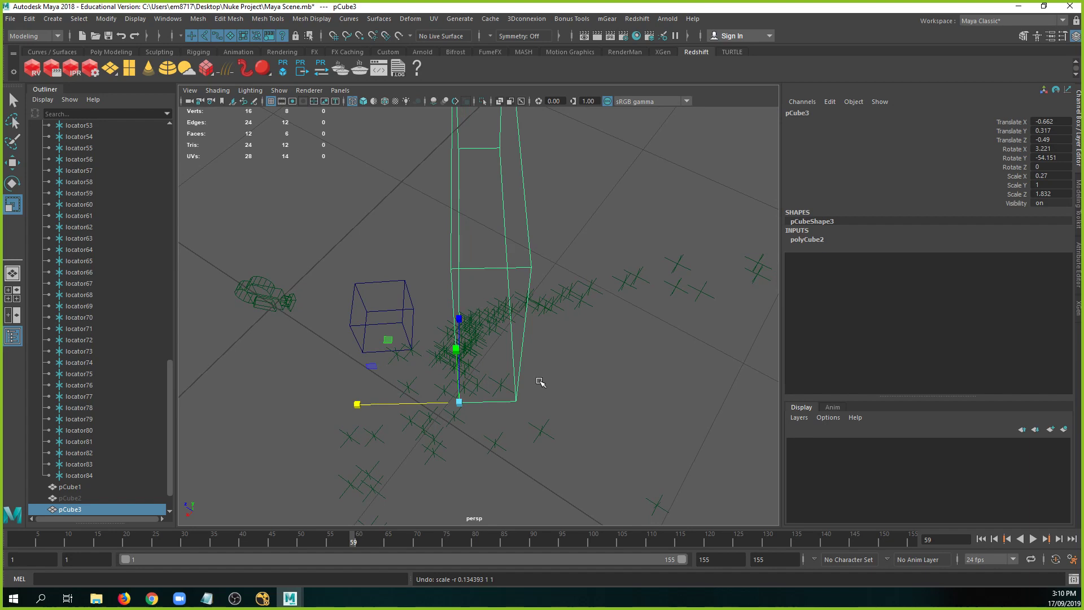
# Move the panel's pivot to the opposite base corner across its thickness and scale the panel to about 0.013 in X.
pyautogui.press('d')
pyautogui.moveTo(460, 402); pyautogui.dragTo(516, 401)
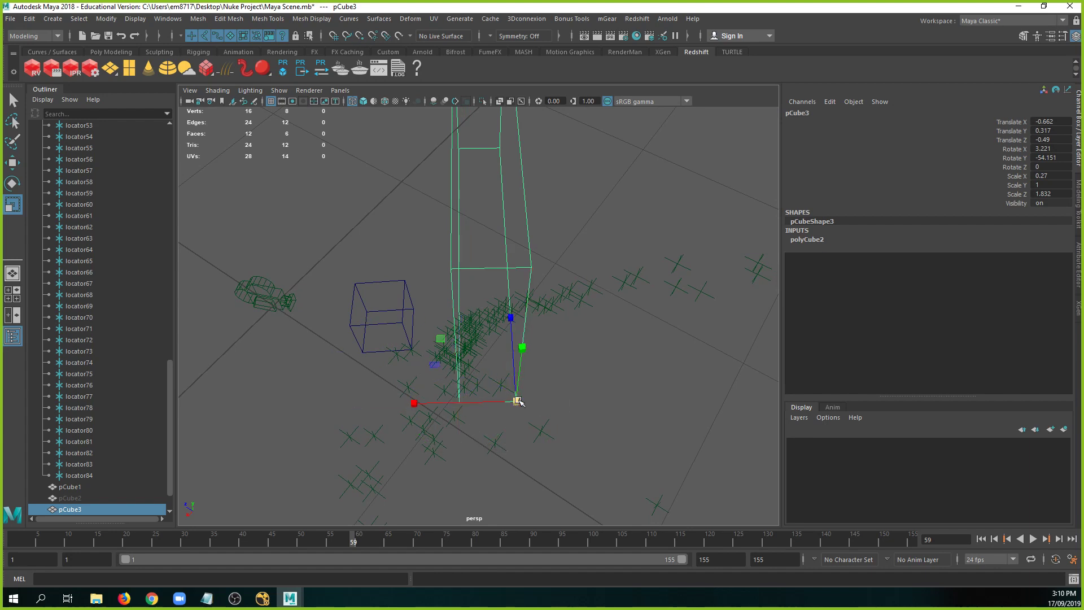
pyautogui.moveTo(414, 404); pyautogui.dragTo(511, 407)
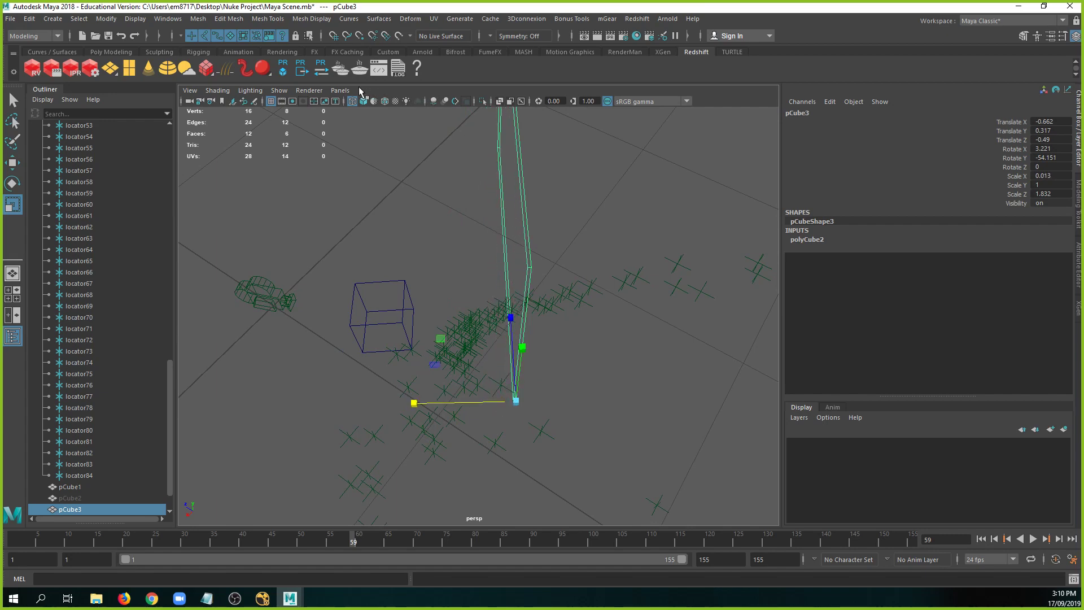
# Look through Camera1, play the shot to check the thin panel against the room's wall, and return to the perspective view.
pyautogui.click(340, 90)
pyautogui.moveTo(395, 105)
pyautogui.click(457, 105)
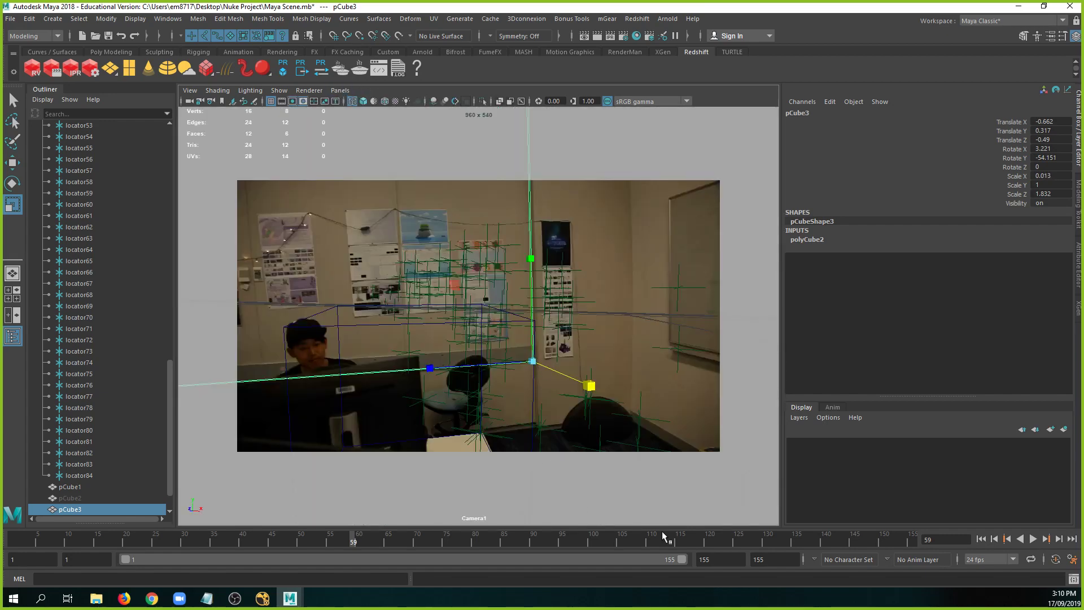
pyautogui.click(816, 541)
pyautogui.click(1033, 538)
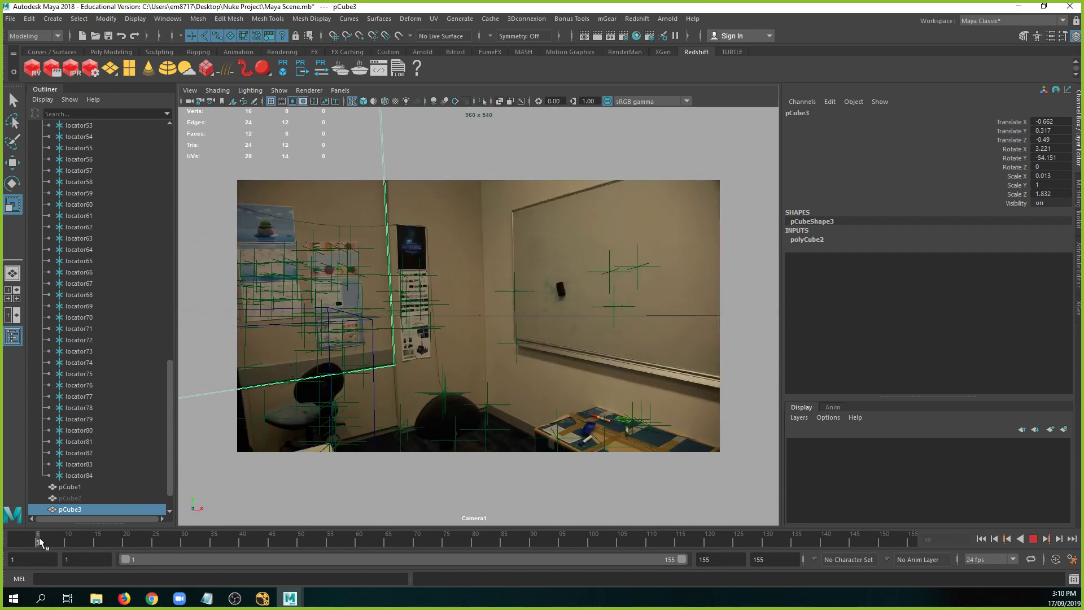
pyautogui.click(1034, 539)
pyautogui.press('space')
pyautogui.moveTo(617, 290); pyautogui.dragTo(568, 292)
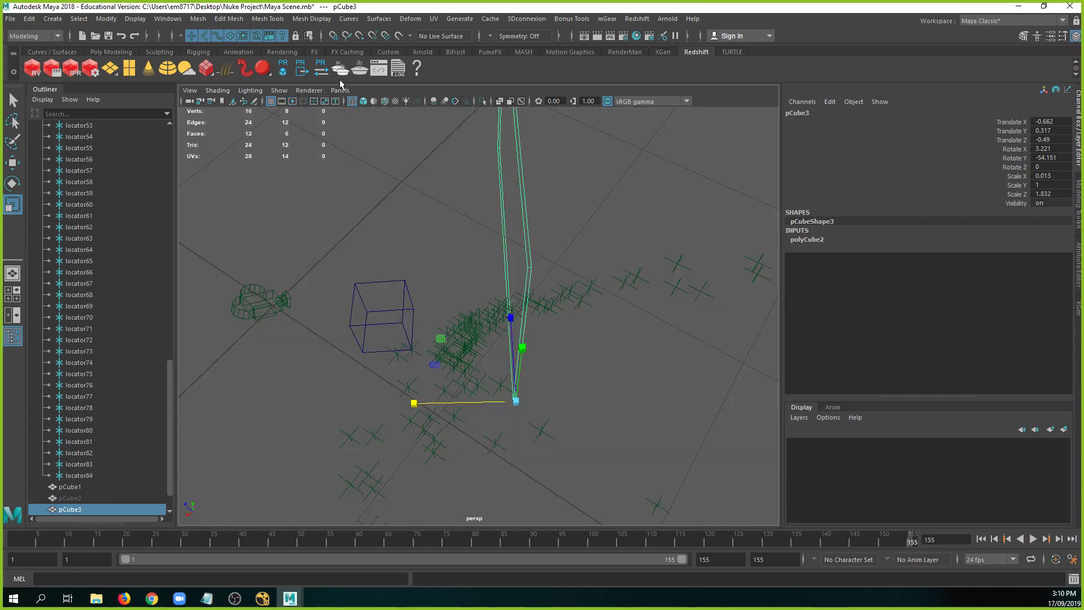
# Collapse the locator group, group Camera1, group1 and the three cubes together, and name the new group Scene.
pyautogui.click(419, 238)
pyautogui.keyDown('alt'); pyautogui.moveTo(419, 238); pyautogui.dragTo(527, 312); pyautogui.keyUp('alt')
pyautogui.scroll(15, 128, 311)
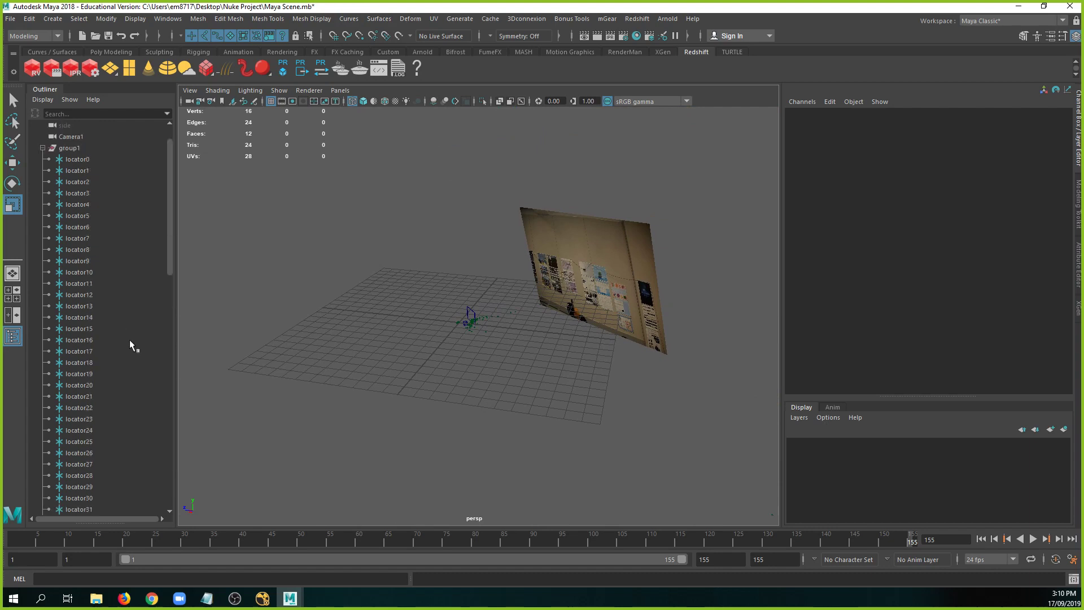
pyautogui.click(43, 181)
pyautogui.click(71, 170)
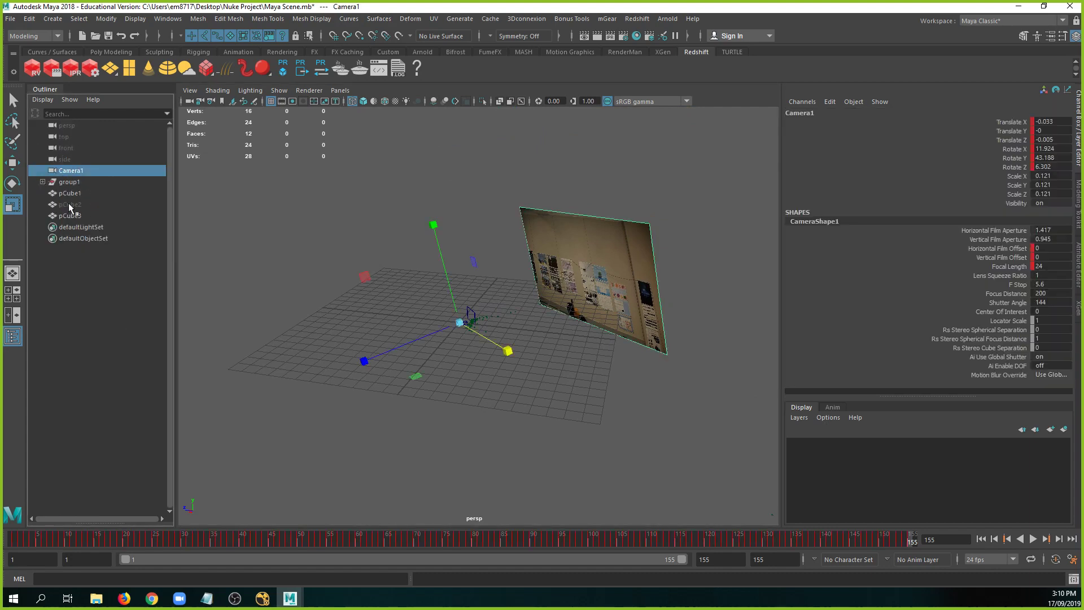
pyautogui.click(70, 215)
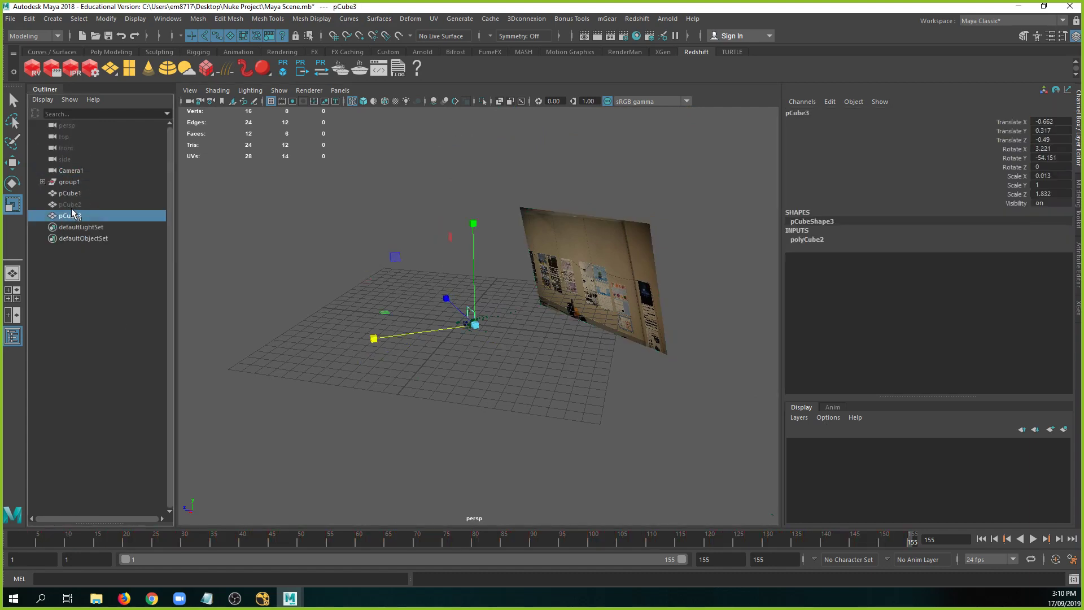
pyautogui.keyDown('shift'); pyautogui.click(79, 172); pyautogui.keyUp('shift')
pyautogui.hotkey('ctrl', 'g')
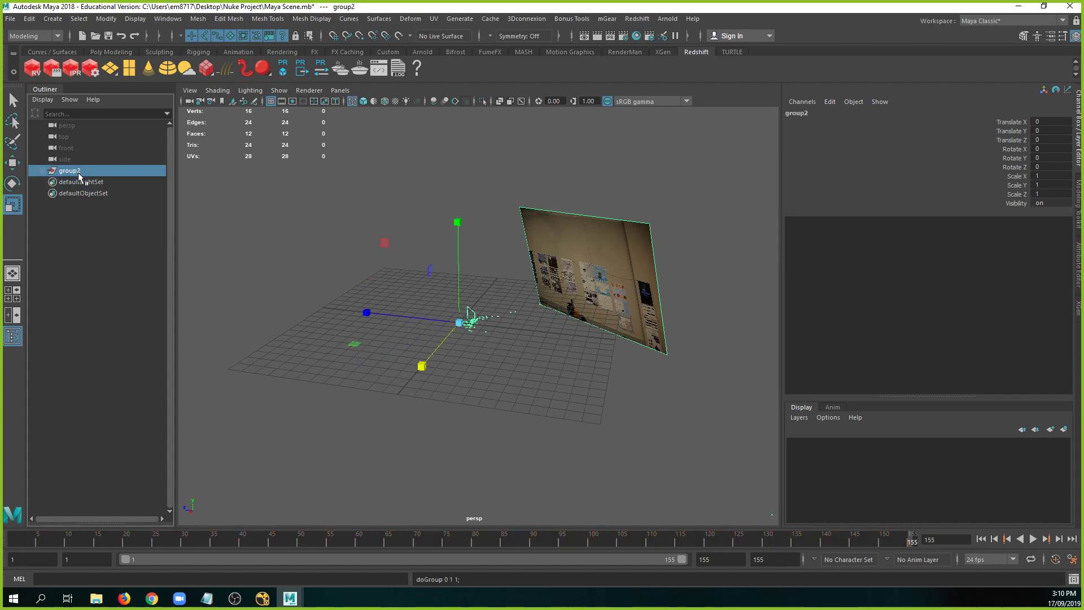
pyautogui.doubleClick(71, 171)
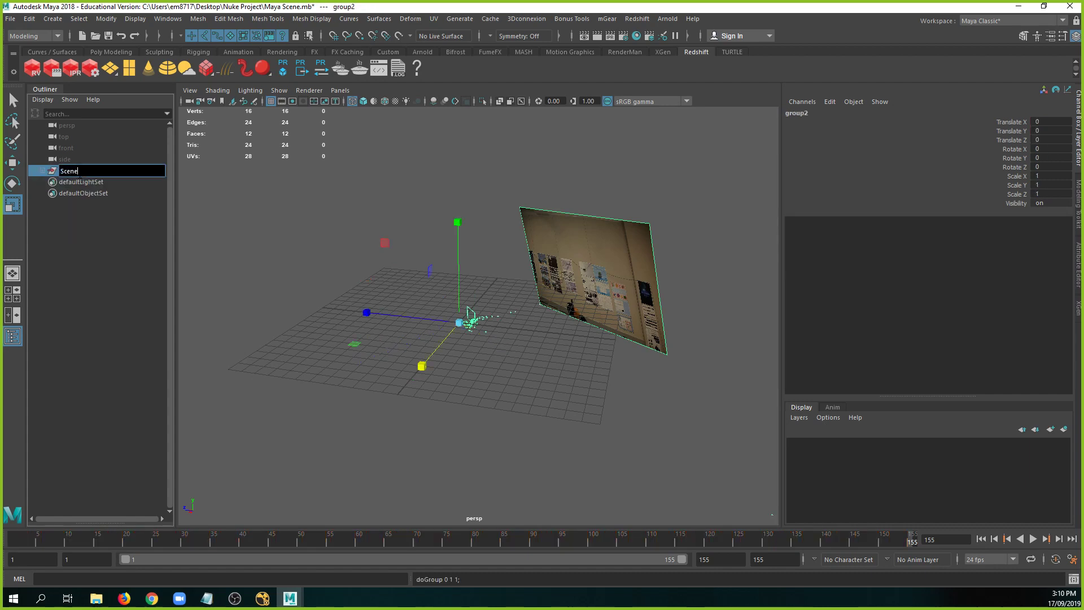
pyautogui.write('Scene')
pyautogui.press('Return')
# Scale the Scene group up uniformly to about 9.669.
pyautogui.moveTo(459, 322); pyautogui.dragTo(675, 325)
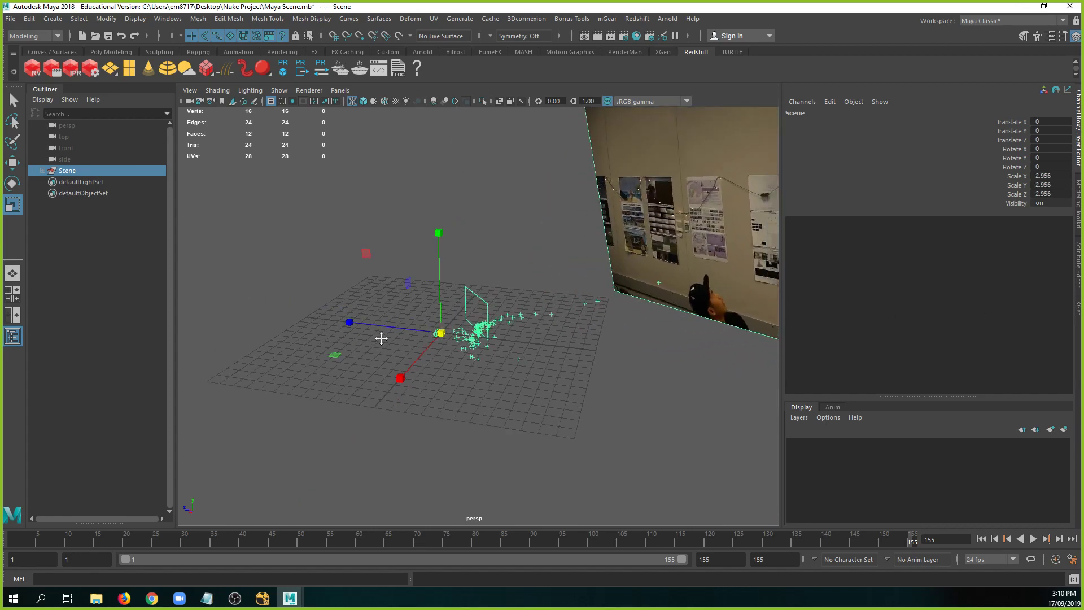
pyautogui.scroll(-3, 675, 325)
pyautogui.scroll(4, 655, 368)
pyautogui.keyDown('alt'); pyautogui.moveTo(655, 368); pyautogui.dragTo(644, 367); pyautogui.keyUp('alt')
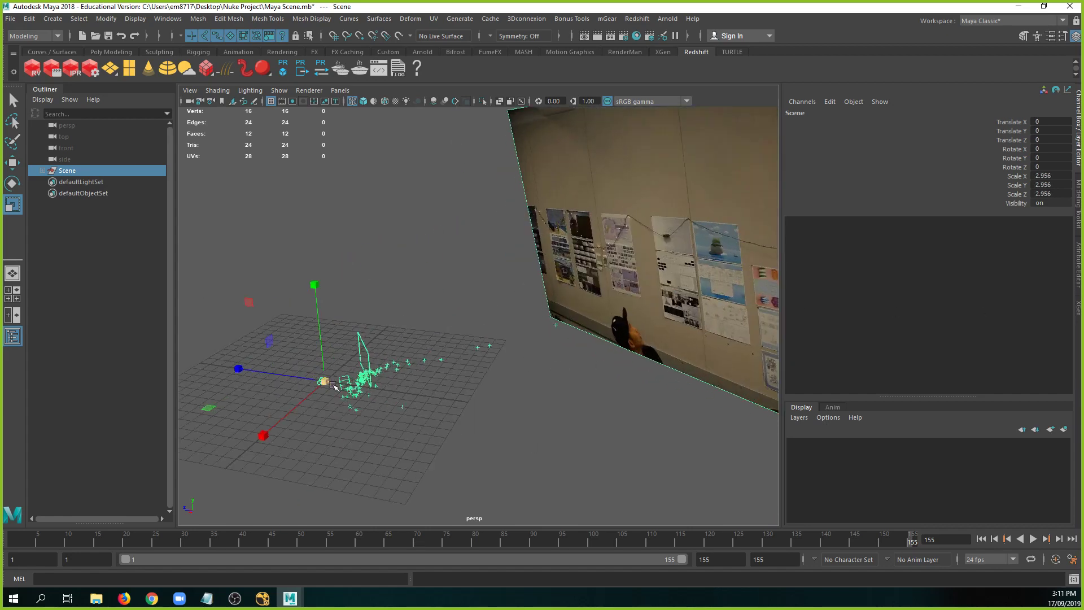
pyautogui.moveTo(333, 385); pyautogui.dragTo(811, 310)
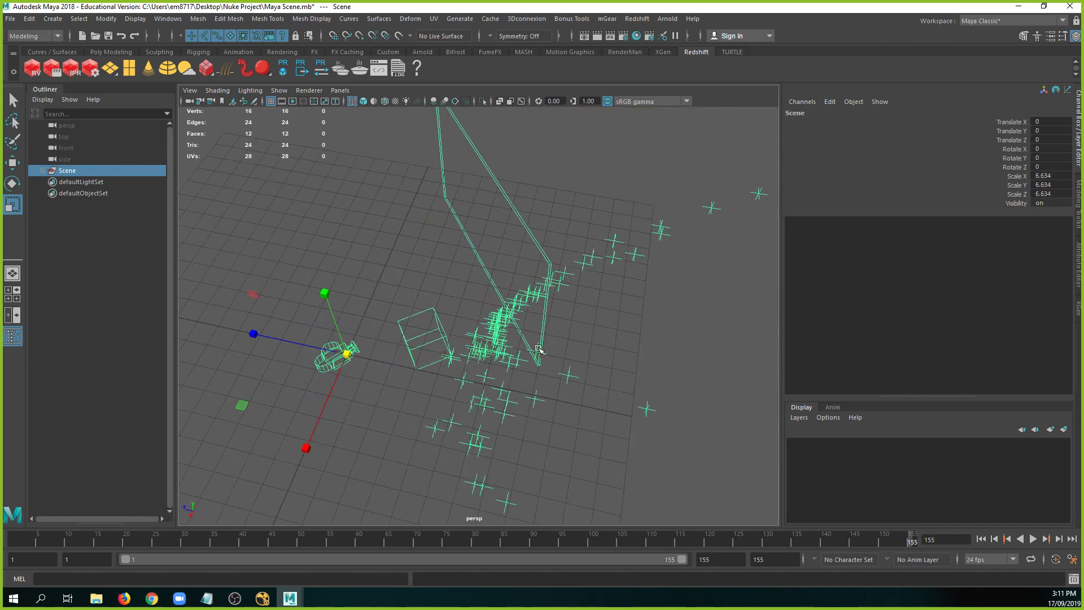
pyautogui.keyDown('alt'); pyautogui.moveTo(811, 310); pyautogui.dragTo(351, 303, button='right'); pyautogui.keyUp('alt')
pyautogui.moveTo(404, 365); pyautogui.dragTo(689, 333)
pyautogui.keyDown('alt'); pyautogui.moveTo(689, 334); pyautogui.dragTo(1080, 284, button='right'); pyautogui.keyUp('alt')
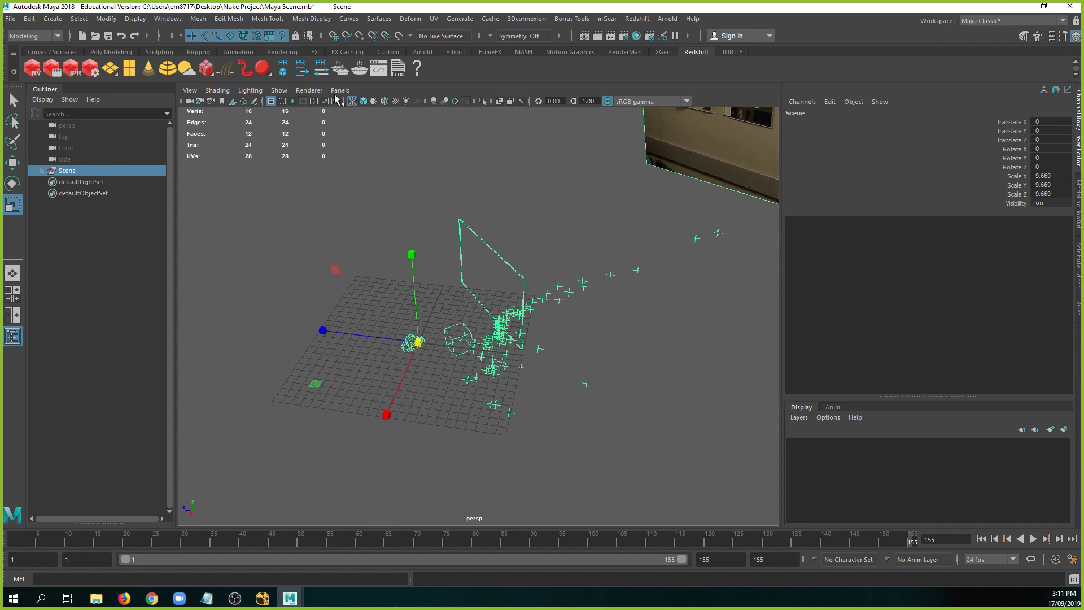
# Look through Camera1 and scrub the timeline to frame 49 to check that the scaled scene still matches the footage.
pyautogui.click(340, 90)
pyautogui.moveTo(367, 102)
pyautogui.click(470, 103)
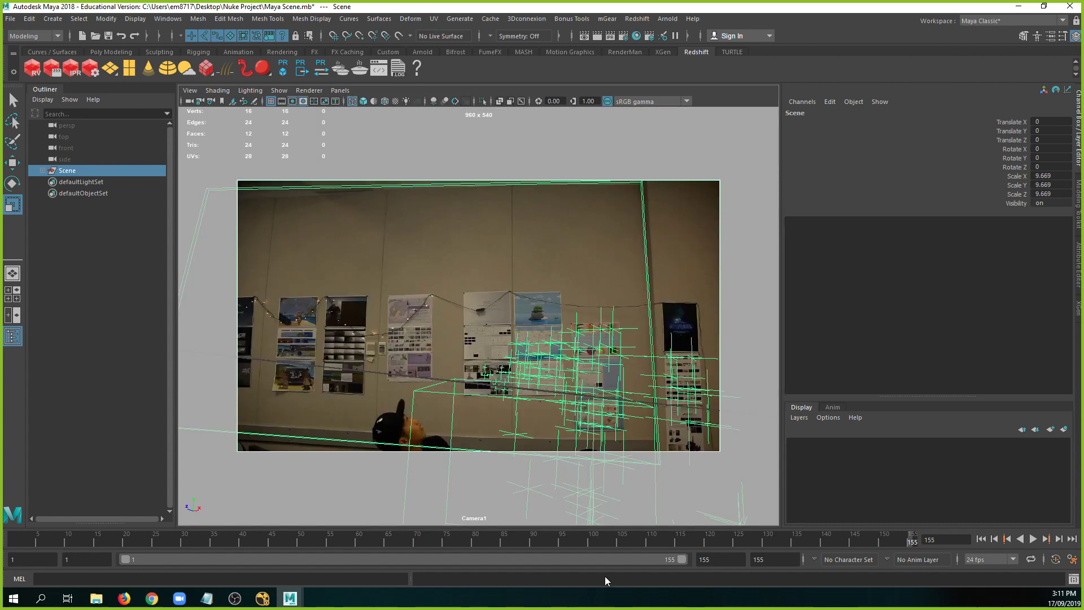
pyautogui.moveTo(799, 541); pyautogui.dragTo(269, 544)
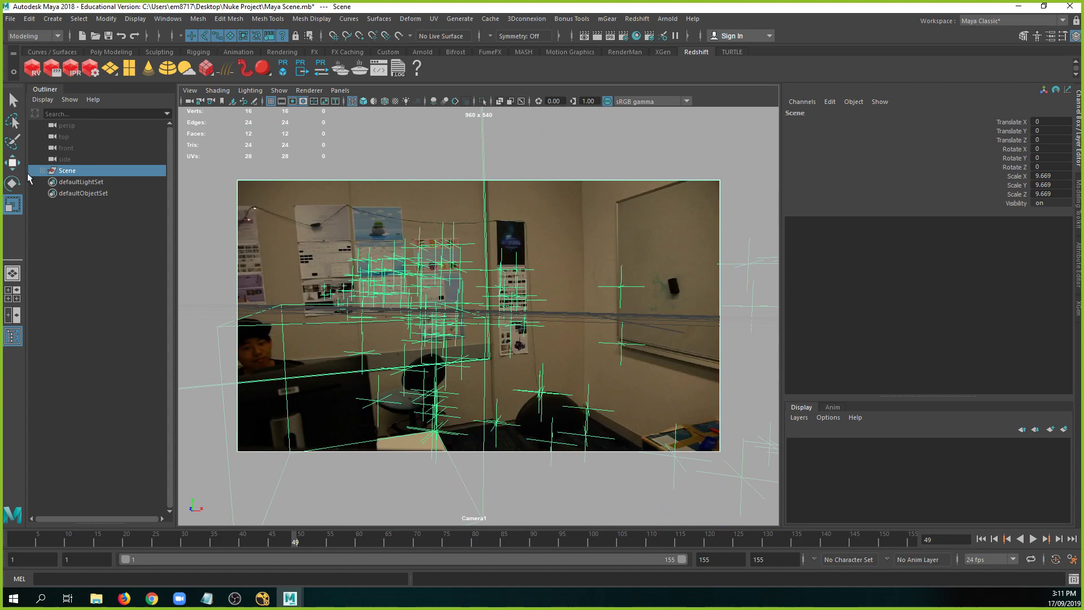
# Expand the Scene group and hide the locator group group1.
pyautogui.click(43, 170)
pyautogui.click(94, 216)
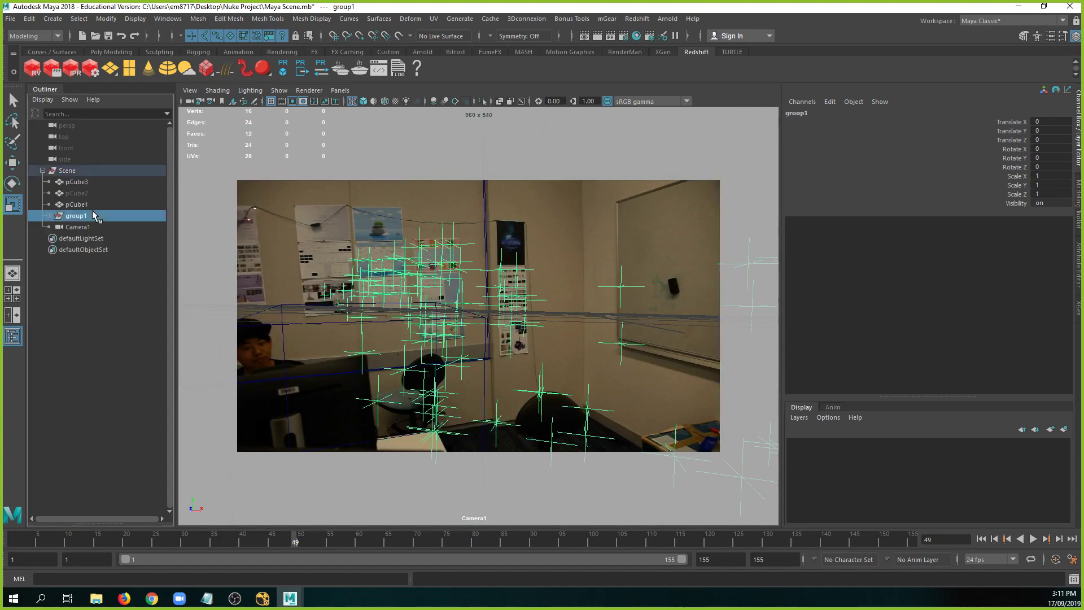
pyautogui.hotkey('ctrl', 'h')
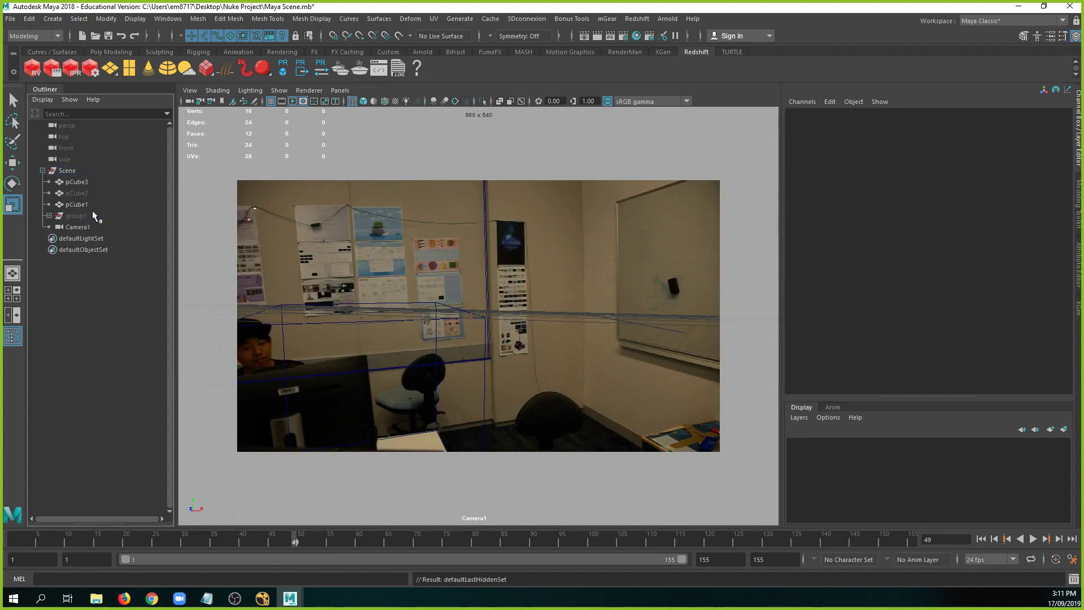
# Rename the table's stand-in cube pCube1 as table and hide it.
pyautogui.click(485, 323)
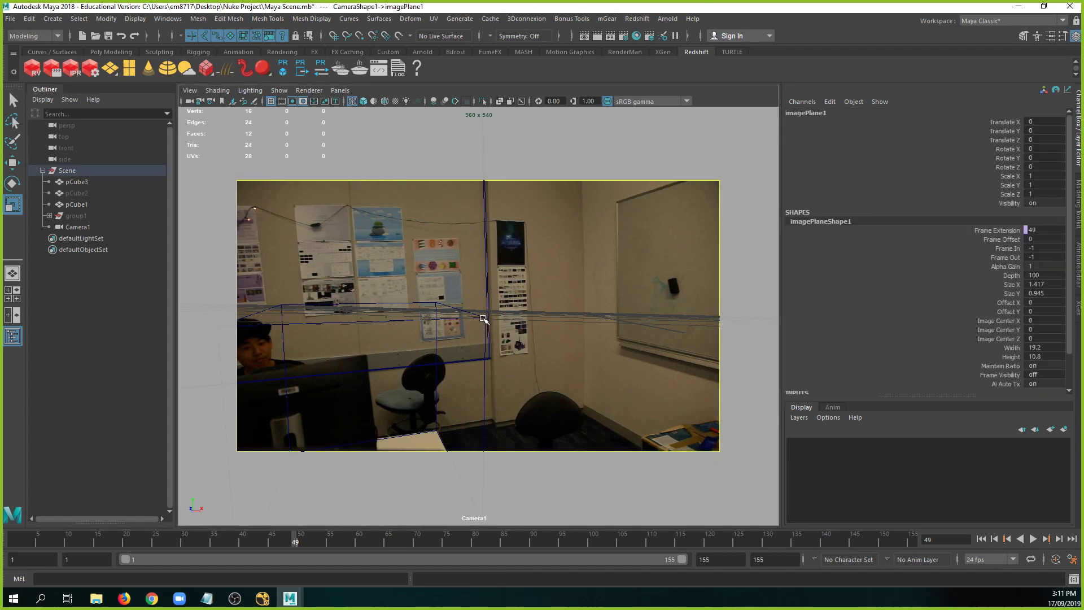
pyautogui.click(484, 319)
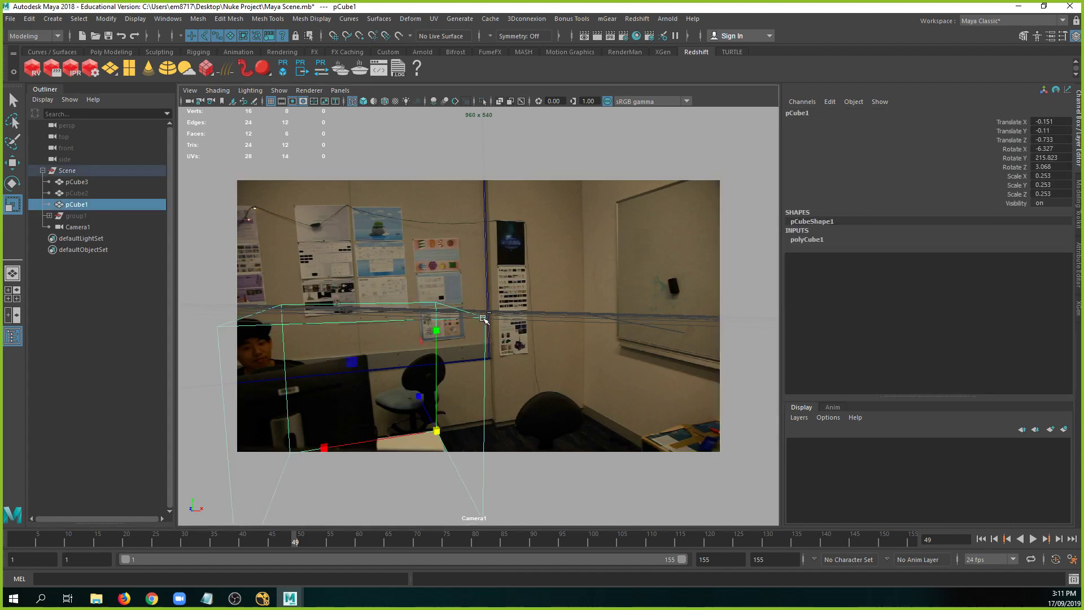
pyautogui.doubleClick(96, 203)
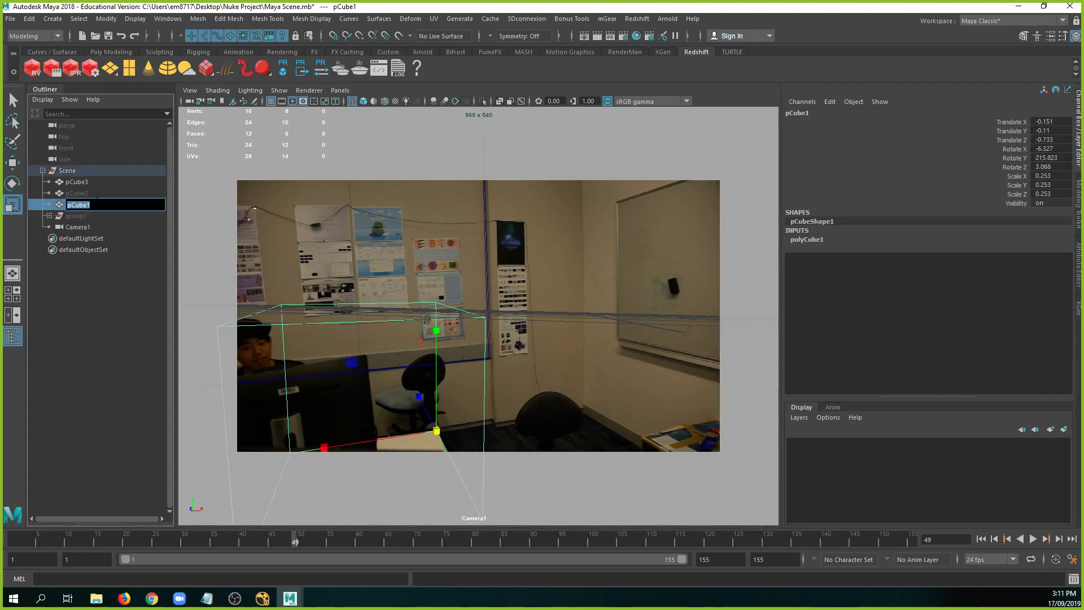
pyautogui.write('table')
pyautogui.press('Return')
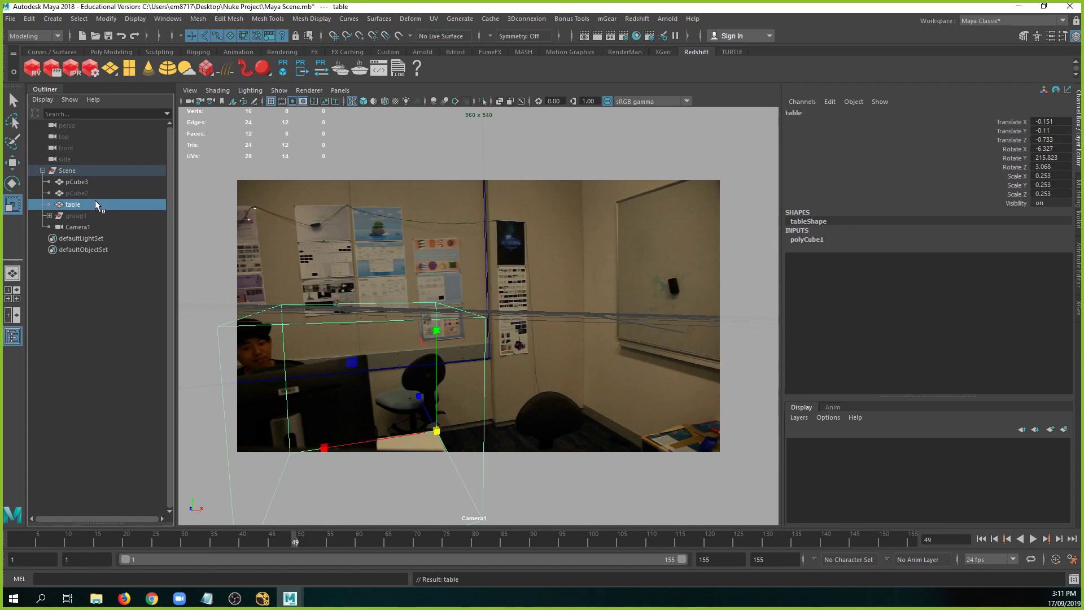
pyautogui.hotkey('ctrl', 'h')
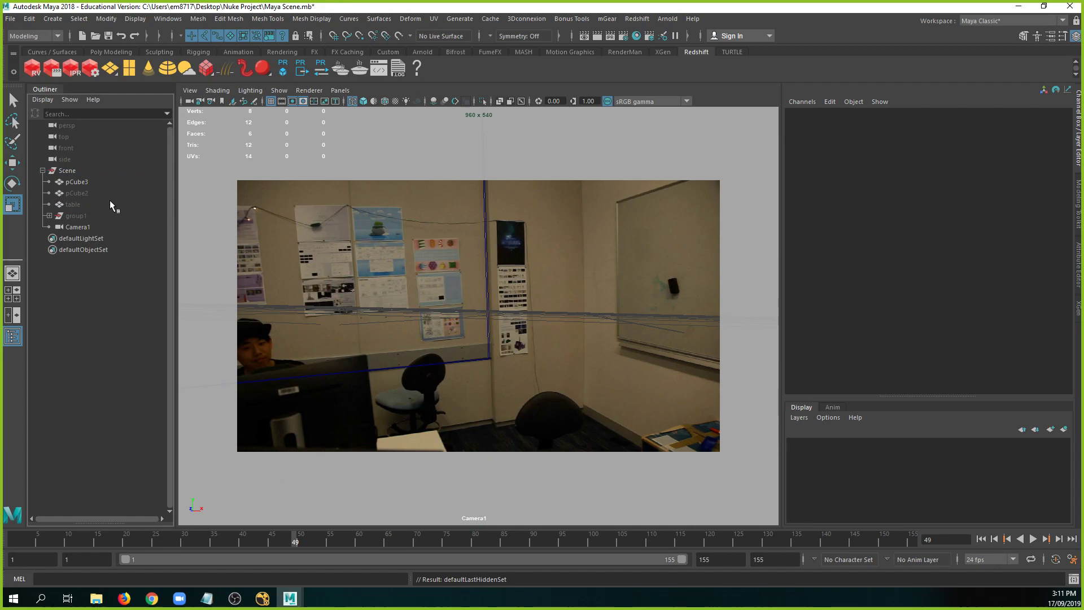
# Scrub the footage to frame 152 and switch the viewport from Camera1 to the perspective view.
pyautogui.moveTo(315, 539); pyautogui.dragTo(895, 559)
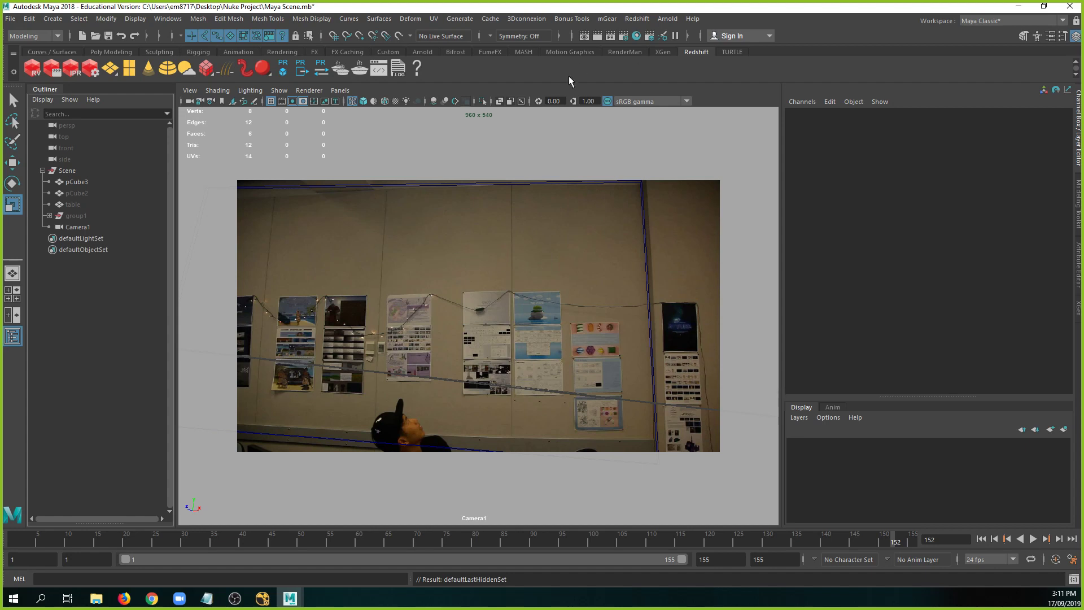
pyautogui.press('space')
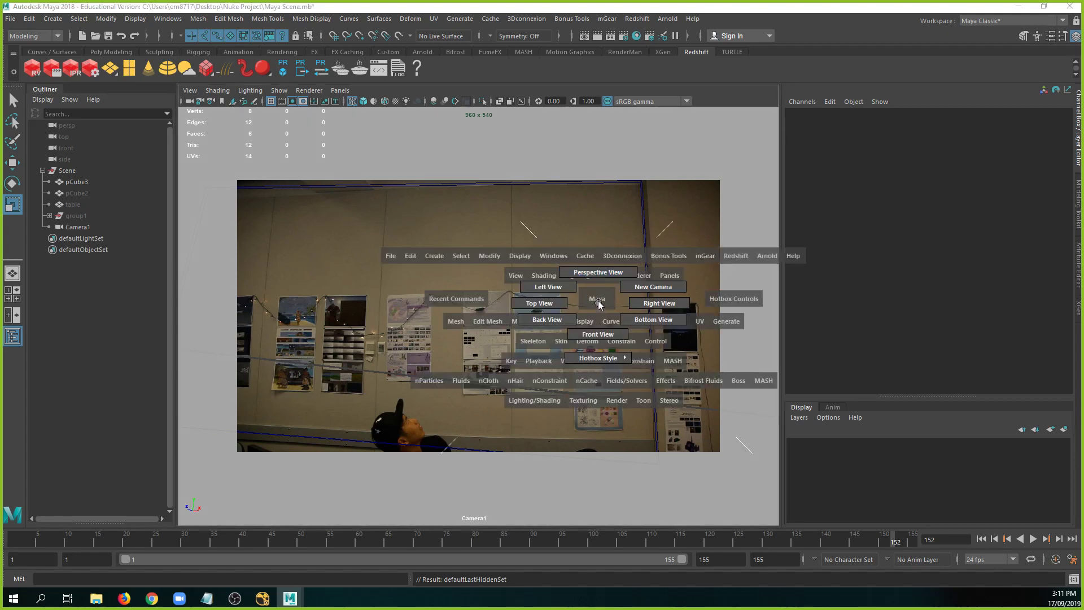
pyautogui.moveTo(593, 281); pyautogui.dragTo(544, 317)
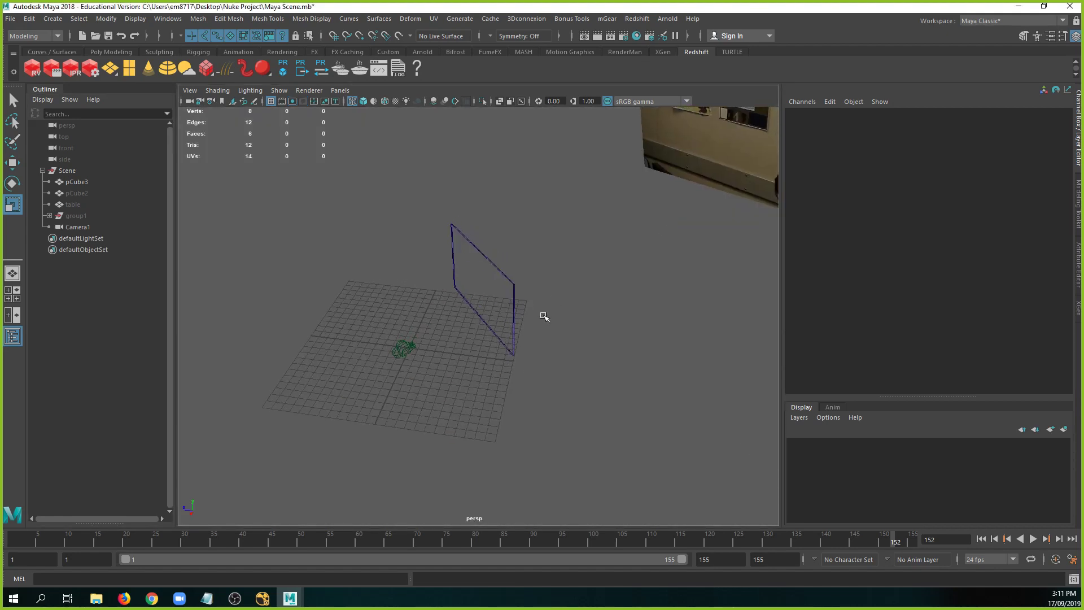
# Create a polygon sphere at the origin beside the tracked camera.
pyautogui.scroll(6, 543, 317)
pyautogui.keyDown('shift'); pyautogui.rightClick(450, 366); pyautogui.keyUp('shift')
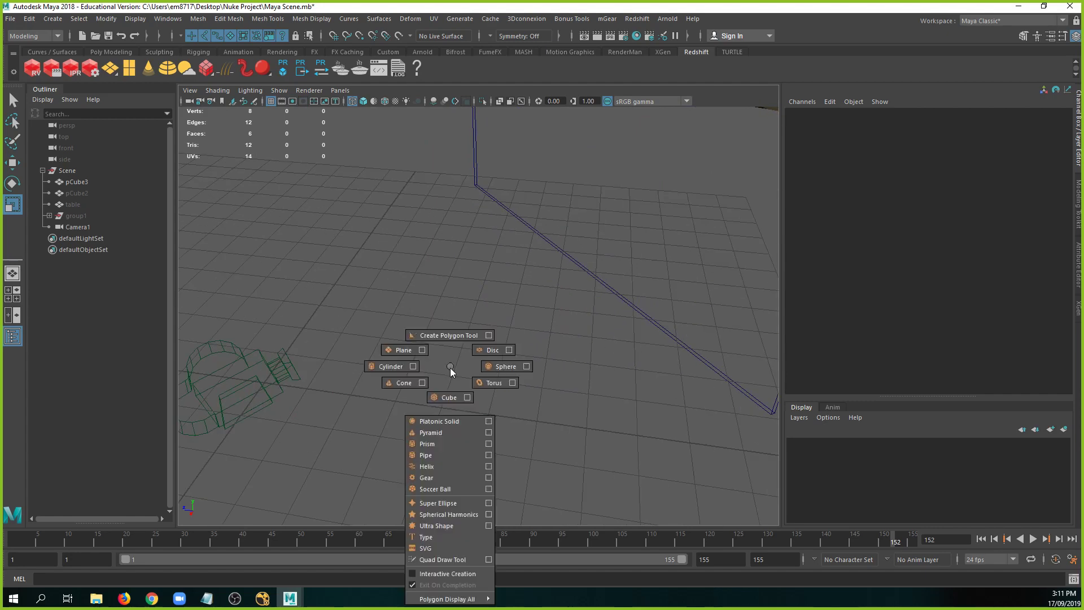
pyautogui.click(506, 367)
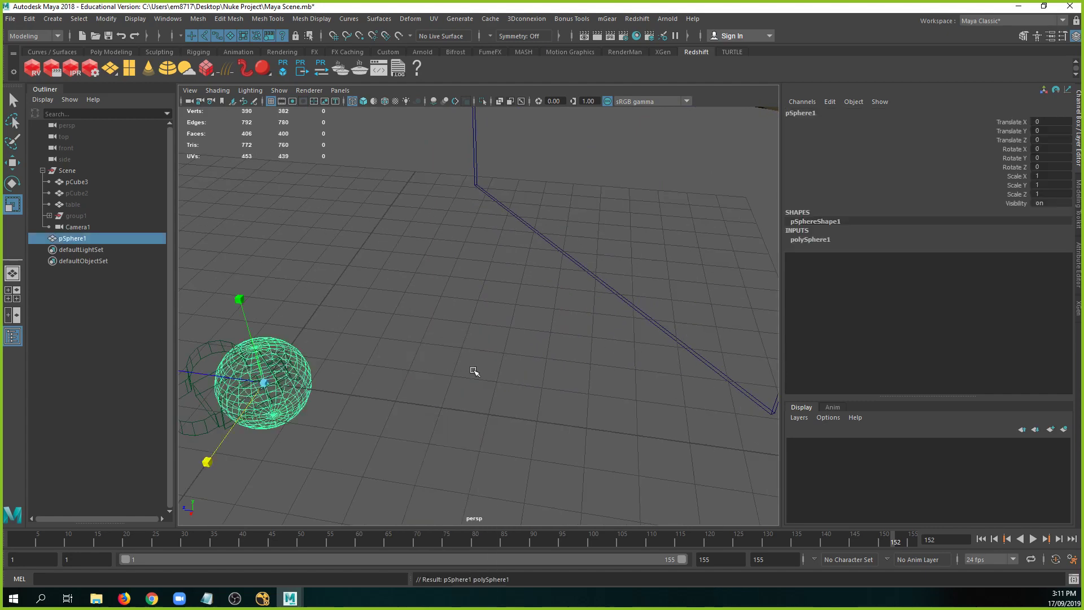
pyautogui.scroll(-5, 480, 331)
pyautogui.keyDown('alt'); pyautogui.moveTo(540, 356); pyautogui.dragTo(514, 360); pyautogui.keyUp('alt')
pyautogui.scroll(6, 599, 418)
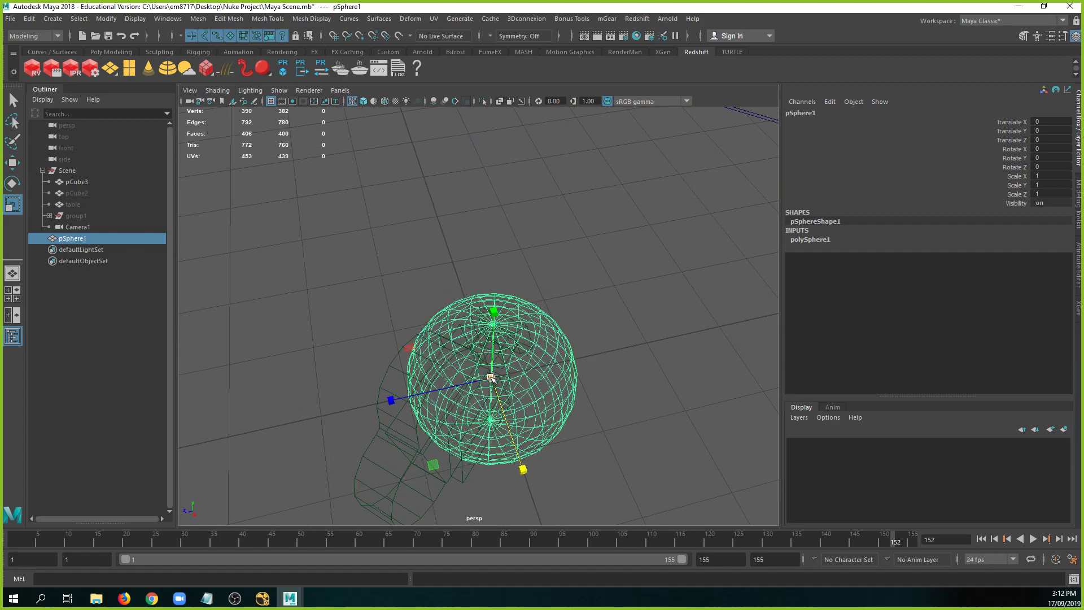
# Move the new sphere along Z to -3 with grid snapping, clear of the origin.
pyautogui.press('w')
pyautogui.moveTo(432, 461); pyautogui.dragTo(461, 401)
pyautogui.hotkey('ctrl', 'z')
pyautogui.keyDown('alt'); pyautogui.moveTo(529, 406); pyautogui.dragTo(473, 412); pyautogui.keyUp('alt')
pyautogui.press('x')
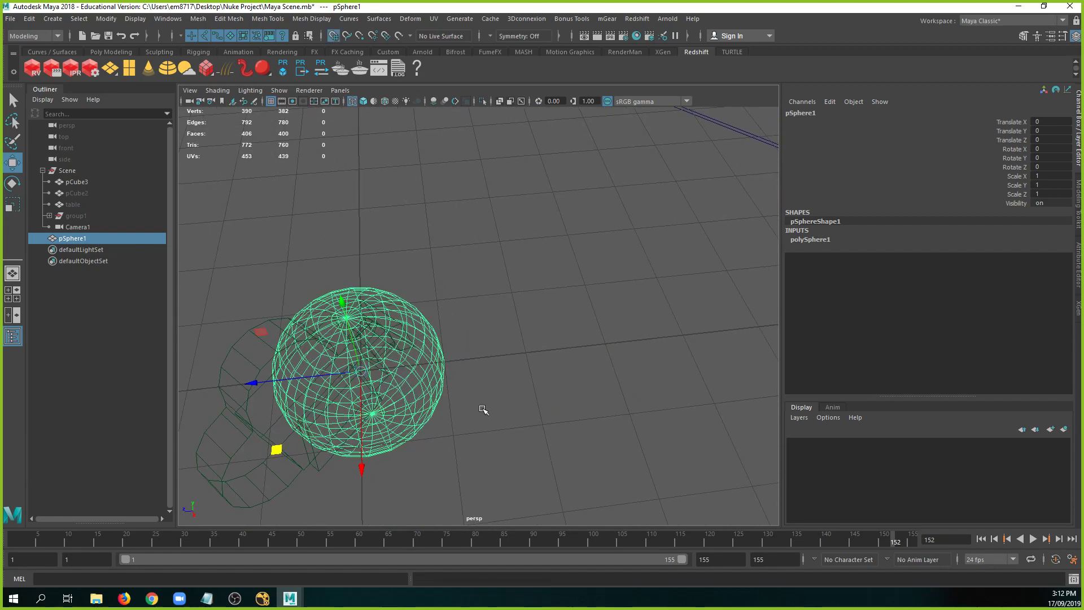
pyautogui.moveTo(331, 378); pyautogui.dragTo(570, 325)
pyautogui.keyDown('alt'); pyautogui.moveTo(570, 324); pyautogui.dragTo(635, 311, button='right'); pyautogui.keyUp('alt')
pyautogui.keyDown('alt'); pyautogui.moveTo(636, 311); pyautogui.dragTo(486, 382, button='middle'); pyautogui.keyUp('alt')
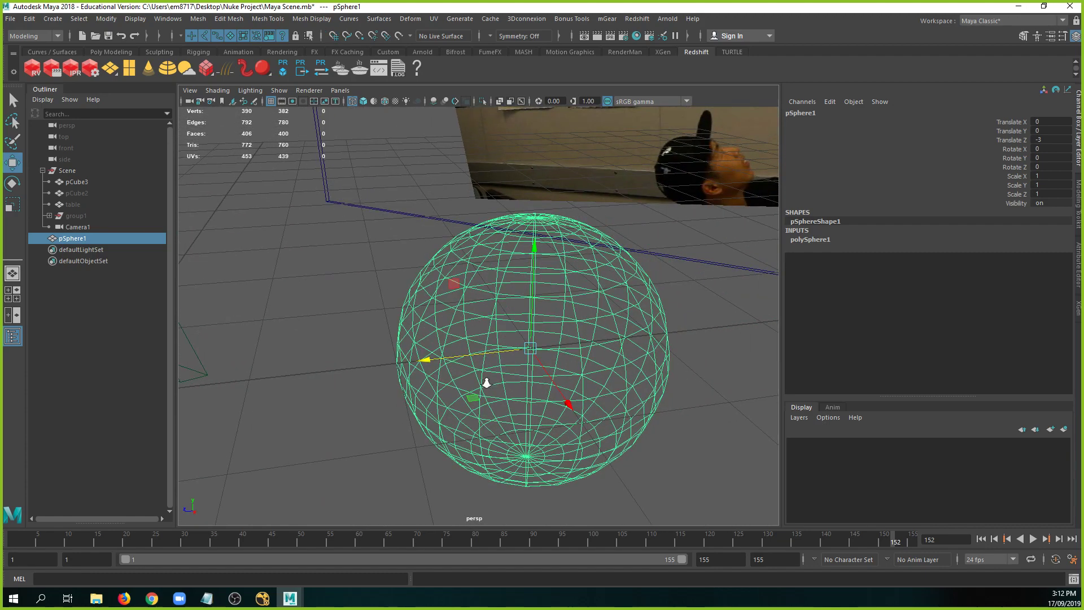
# Display the scene shaded and create a polygon cube at the origin beside the sphere.
pyautogui.moveTo(487, 382)
pyautogui.keyDown('alt'); pyautogui.mouseDown(button='right')
pyautogui.moveTo(513, 393)
pyautogui.moveTo(451, 384)
pyautogui.mouseUp(button='right'); pyautogui.keyUp('alt')
pyautogui.press('5')
pyautogui.moveTo(452, 384)
pyautogui.keyDown('alt'); pyautogui.mouseDown()
pyautogui.moveTo(476, 322)
pyautogui.moveTo(571, 338)
pyautogui.mouseUp(); pyautogui.keyUp('alt')
pyautogui.keyDown('alt'); pyautogui.moveTo(605, 350); pyautogui.dragTo(421, 320); pyautogui.keyUp('alt')
pyautogui.click(404, 406)
pyautogui.keyDown('shift'); pyautogui.moveTo(394, 373); pyautogui.dragTo(393, 375, button='right'); pyautogui.keyUp('shift')
pyautogui.keyDown('alt'); pyautogui.moveTo(388, 261); pyautogui.dragTo(654, 290); pyautogui.keyUp('alt')
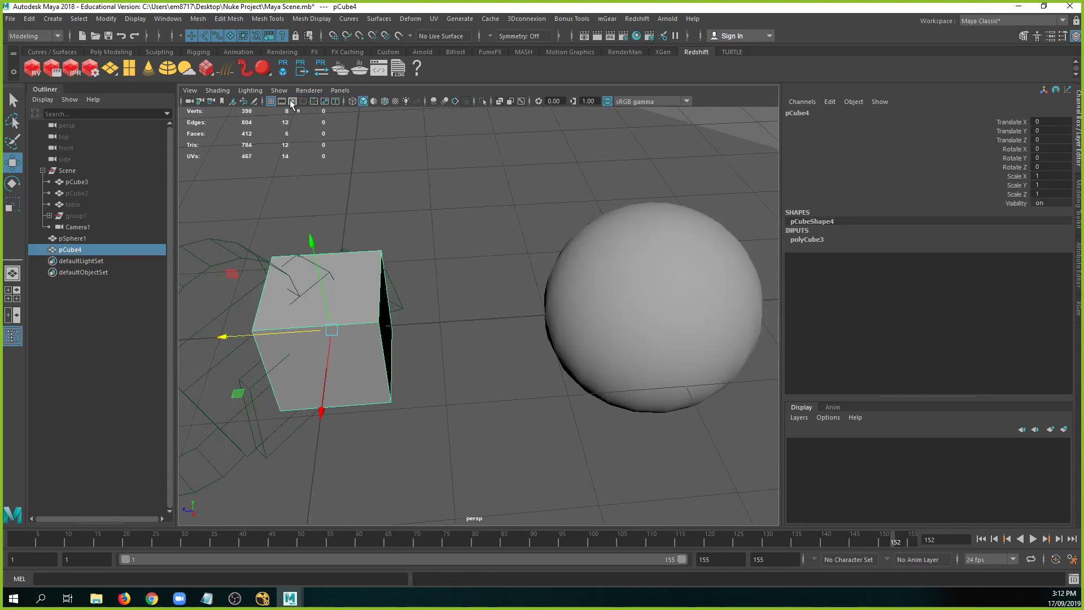
# Turn on wireframe-on-shaded display and apply Smooth Faces to the new cube with its smooth preview enabled.
pyautogui.click(384, 101)
pyautogui.keyDown('alt'); pyautogui.moveTo(456, 258); pyautogui.dragTo(444, 250, button='middle'); pyautogui.keyUp('alt')
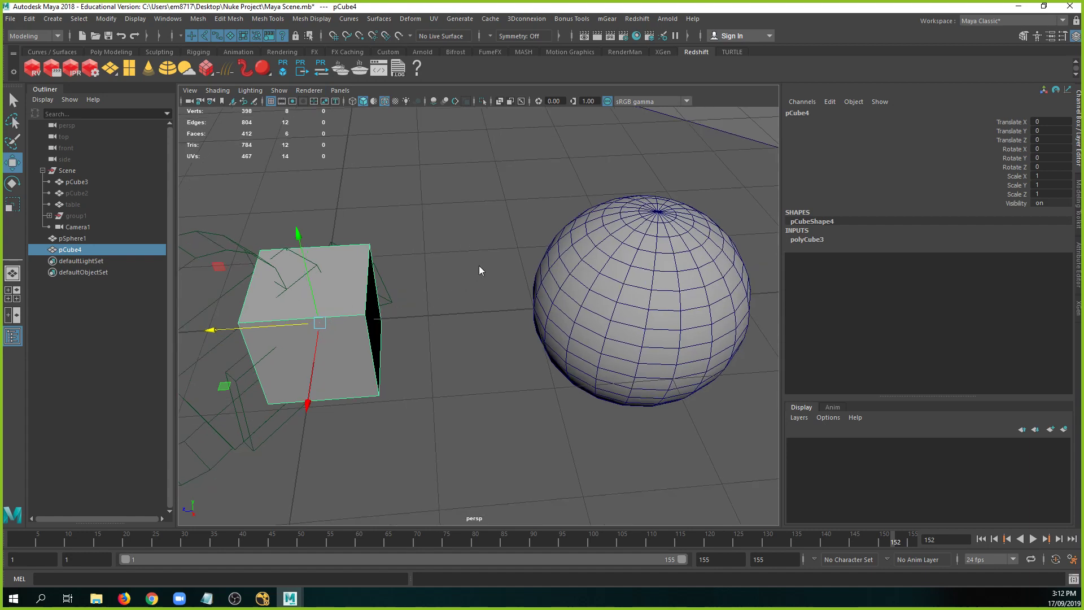
pyautogui.keyDown('shift'); pyautogui.moveTo(481, 270); pyautogui.dragTo(471, 333, button='right'); pyautogui.keyUp('shift')
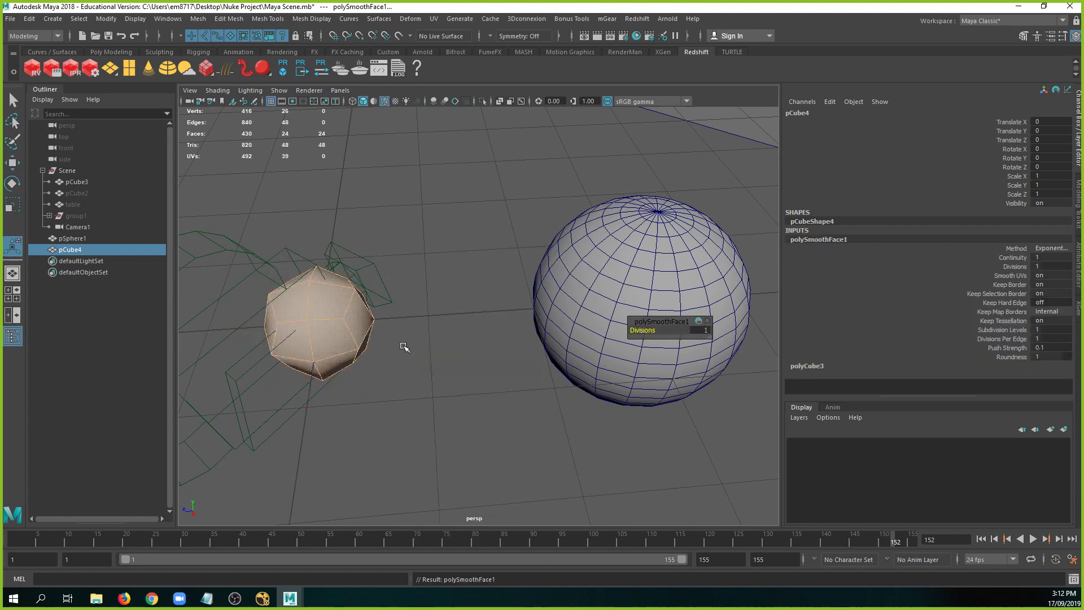
pyautogui.keyDown('alt'); pyautogui.moveTo(404, 346); pyautogui.dragTo(352, 325); pyautogui.keyUp('alt')
pyautogui.press('3')
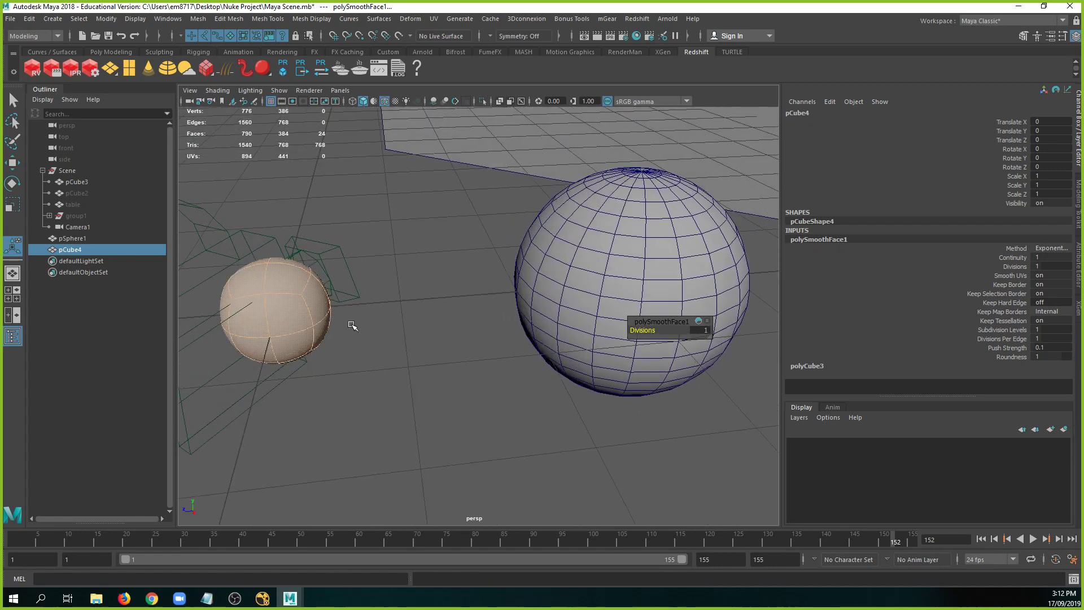
# Apply Smooth Faces to pCube4 a second time with Divisions set to 2.
pyautogui.keyDown('shift'); pyautogui.rightClick(469, 326); pyautogui.keyUp('shift')
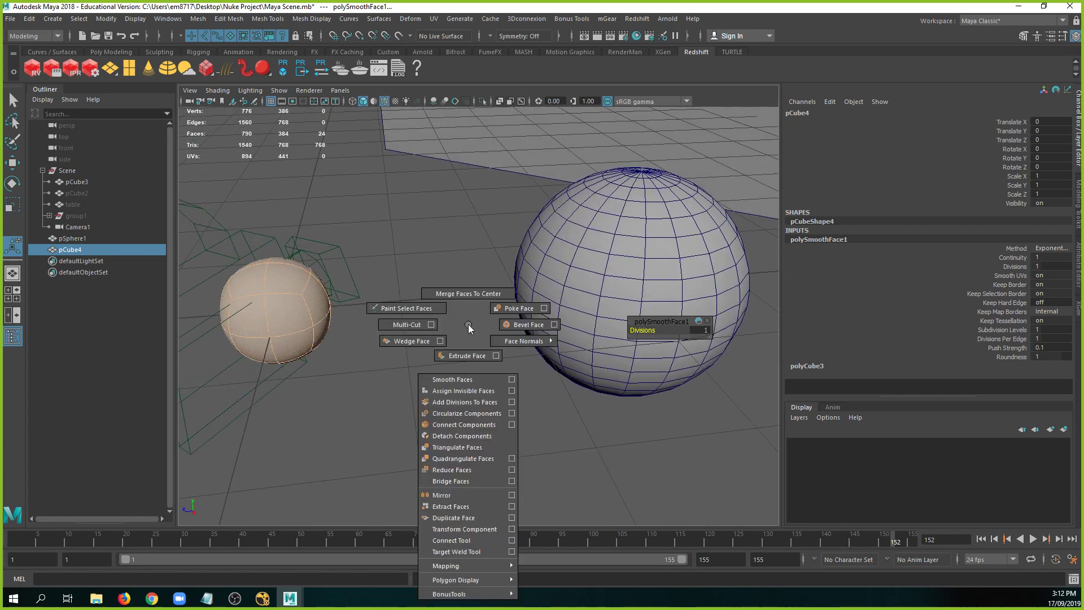
pyautogui.moveTo(470, 326)
pyautogui.keyDown('shift'); pyautogui.mouseDown(button='right')
pyautogui.moveTo(461, 436)
pyautogui.moveTo(470, 332)
pyautogui.mouseUp(button='right'); pyautogui.keyUp('shift')
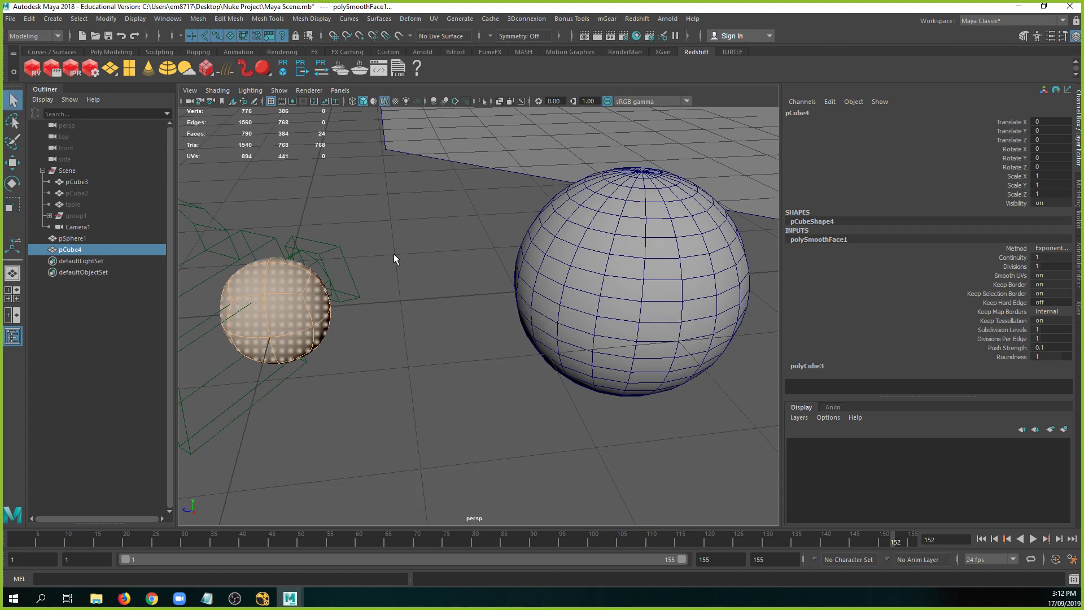
pyautogui.click(401, 320)
pyautogui.click(319, 322)
pyautogui.keyDown('shift'); pyautogui.moveTo(382, 320); pyautogui.dragTo(379, 374, button='right'); pyautogui.keyUp('shift')
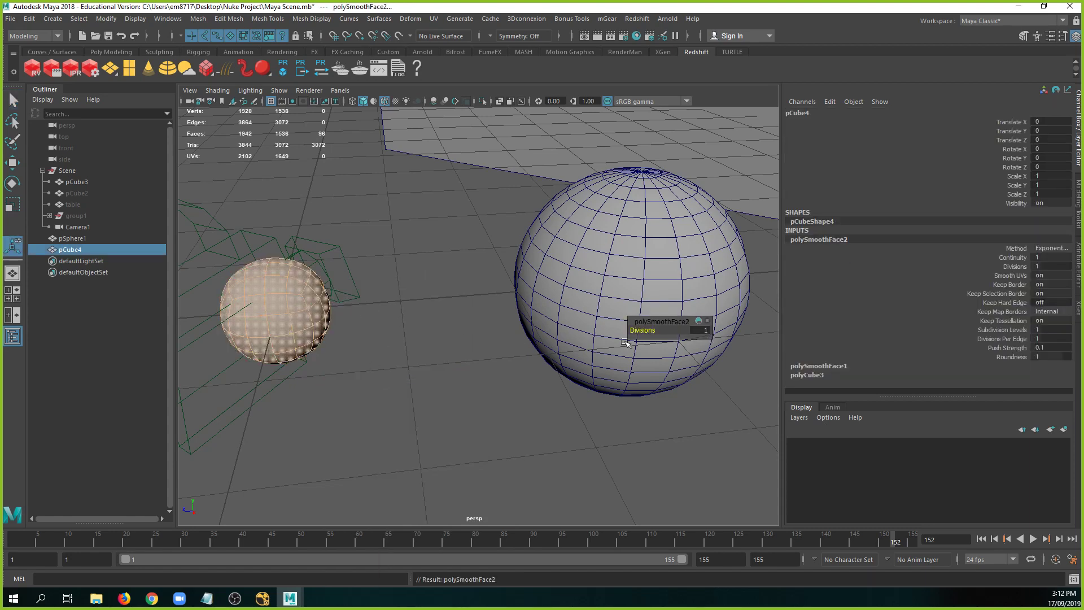
pyautogui.moveTo(653, 330); pyautogui.dragTo(664, 330)
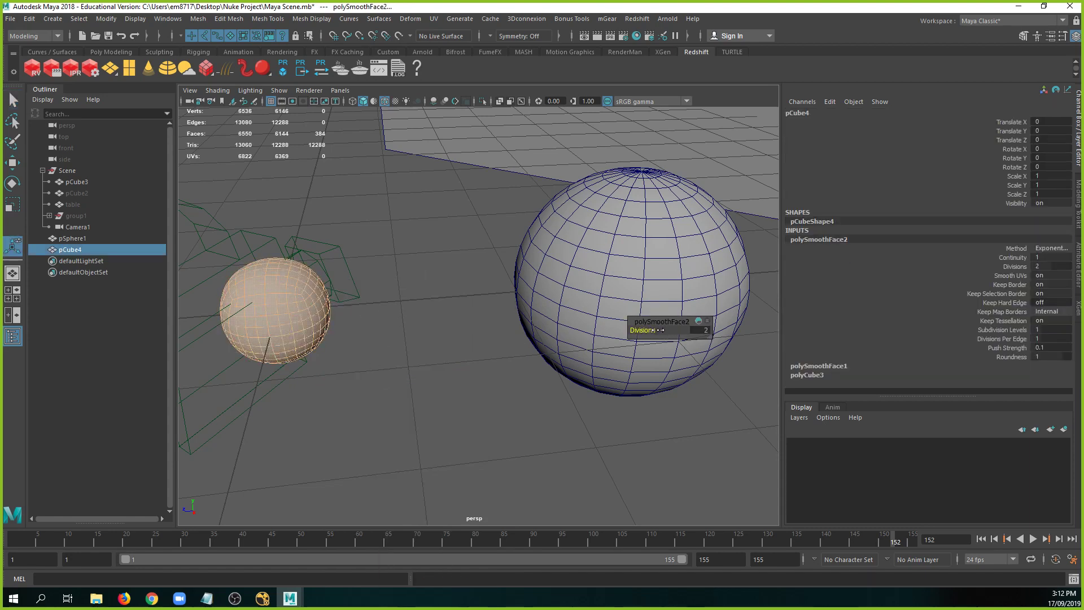
# Select the smoothed cube as an object and scale it up uniformly to about 2.204.
pyautogui.keyDown('alt'); pyautogui.moveTo(416, 351); pyautogui.dragTo(394, 314); pyautogui.keyUp('alt')
pyautogui.click(354, 275)
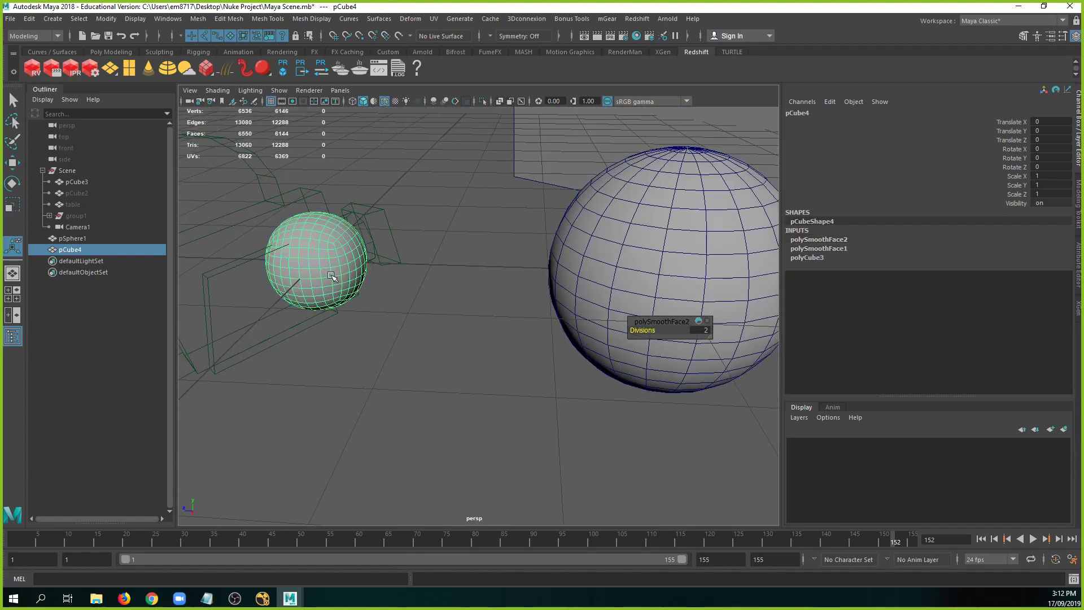
pyautogui.press('r')
pyautogui.moveTo(317, 261); pyautogui.dragTo(406, 260)
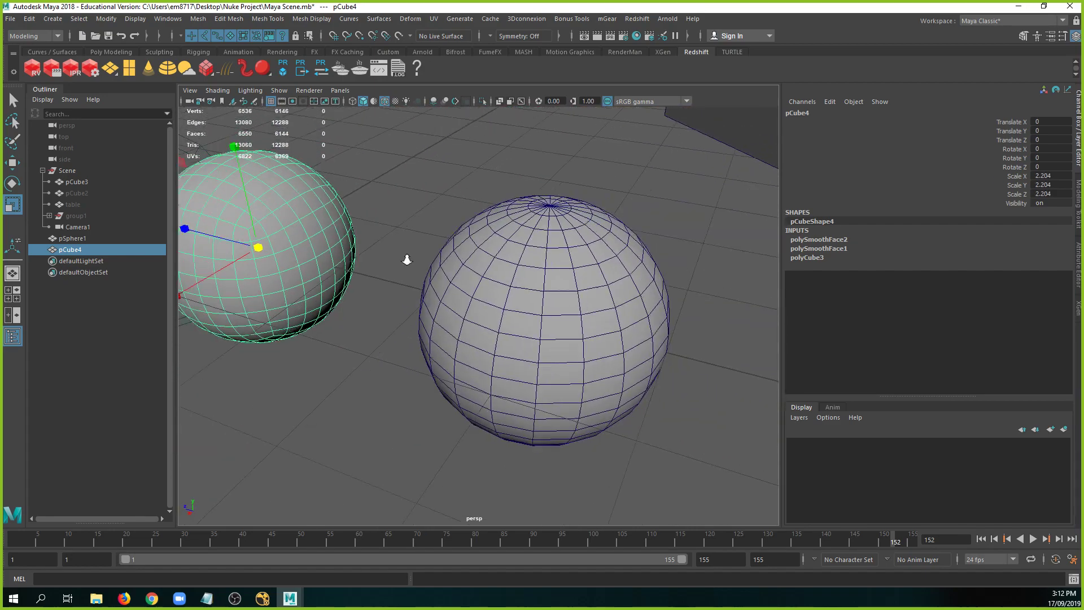
# Move the smoothed cube to the wall stand-in, at about X -10.326 and Z -7.086.
pyautogui.keyDown('alt'); pyautogui.moveTo(407, 260); pyautogui.dragTo(326, 244, button='right'); pyautogui.keyUp('alt')
pyautogui.press('w')
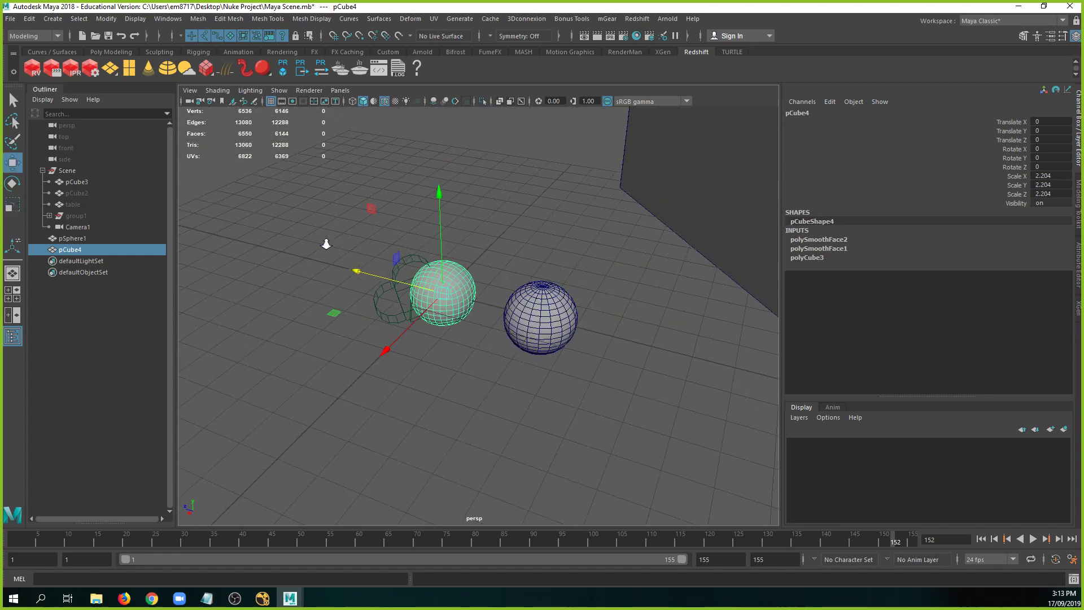
pyautogui.keyDown('alt'); pyautogui.moveTo(326, 244); pyautogui.dragTo(432, 320); pyautogui.keyUp('alt')
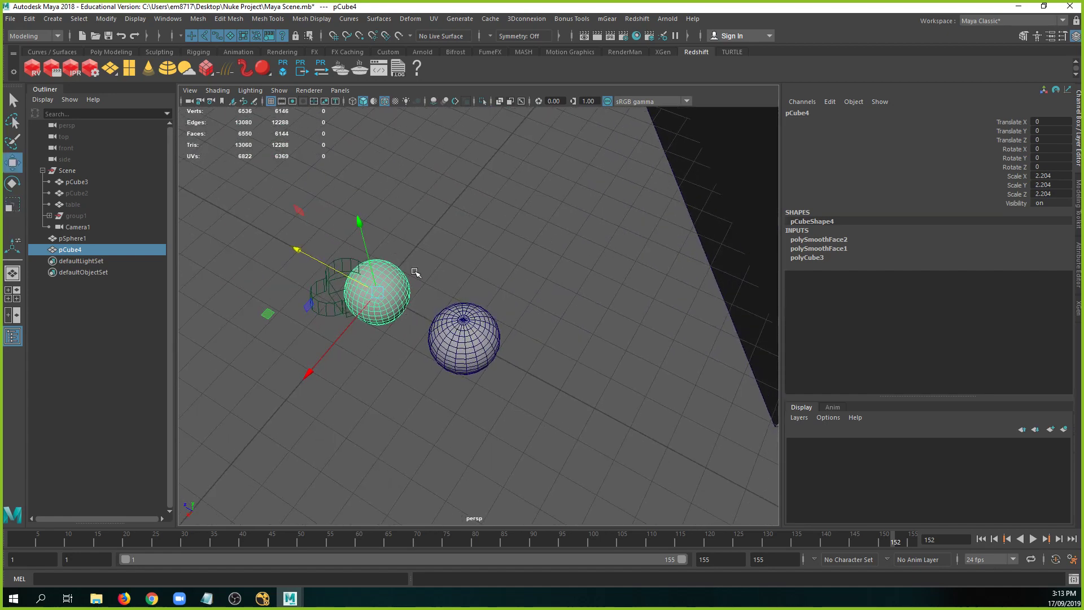
pyautogui.keyDown('alt'); pyautogui.moveTo(415, 273); pyautogui.dragTo(483, 296); pyautogui.keyUp('alt')
pyautogui.keyDown('alt'); pyautogui.moveTo(383, 334); pyautogui.dragTo(395, 393); pyautogui.keyUp('alt')
pyautogui.moveTo(316, 450); pyautogui.dragTo(363, 361)
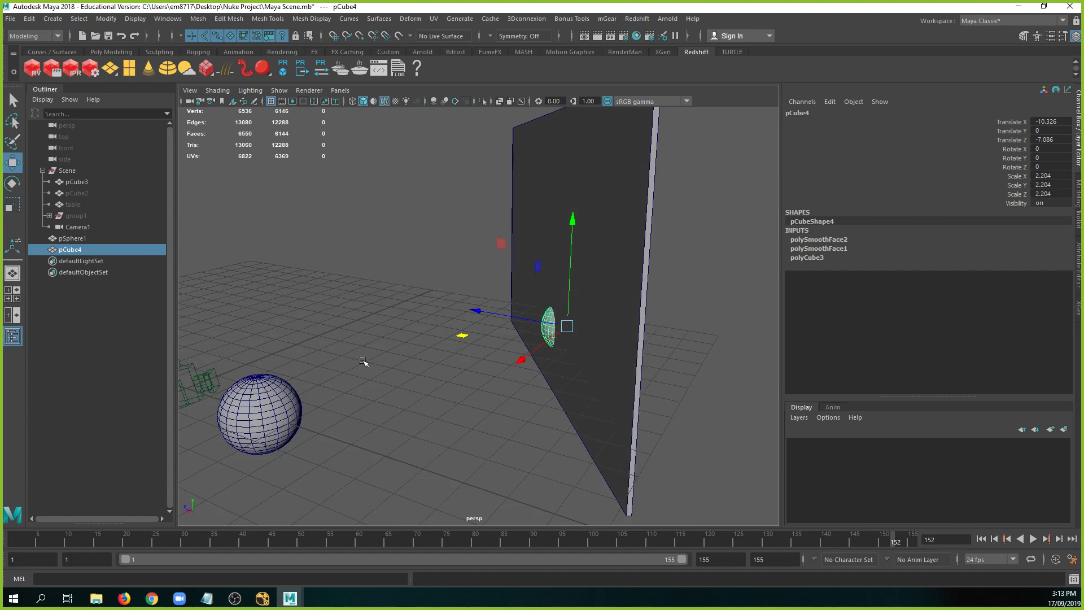
# Look through Camera1 and raise the smoothed cube to about Y 4.755, above the wall posters.
pyautogui.click(340, 90)
pyautogui.moveTo(356, 102)
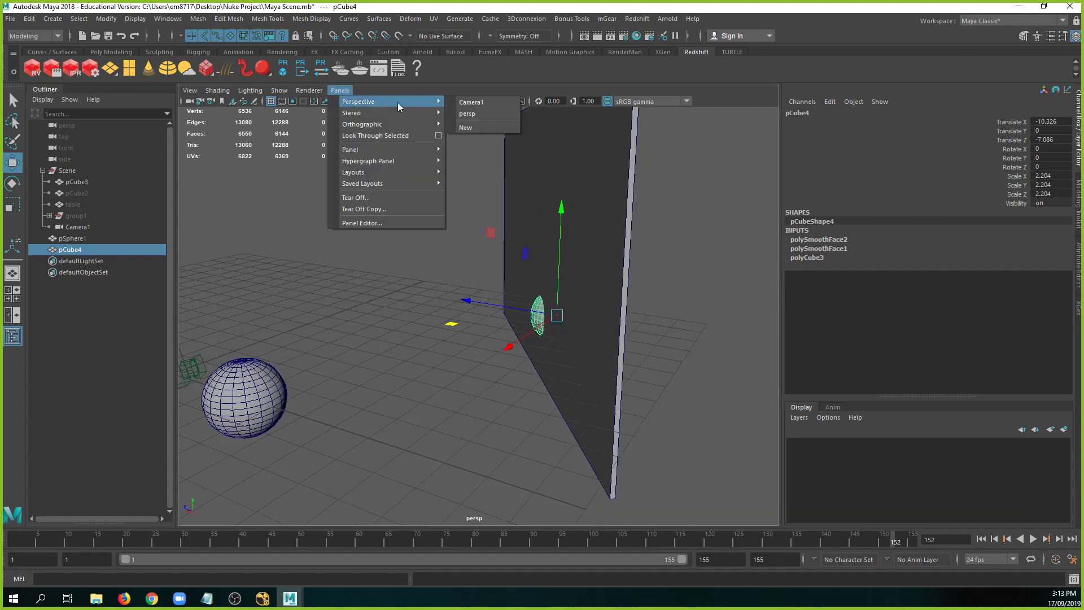
pyautogui.click(457, 103)
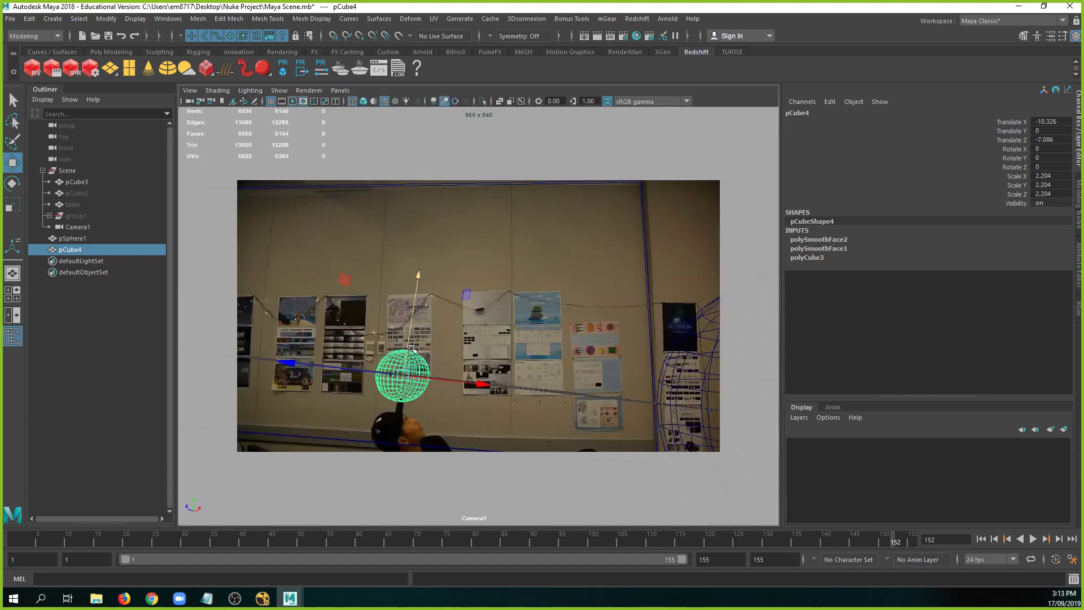
pyautogui.moveTo(467, 295); pyautogui.dragTo(432, 201)
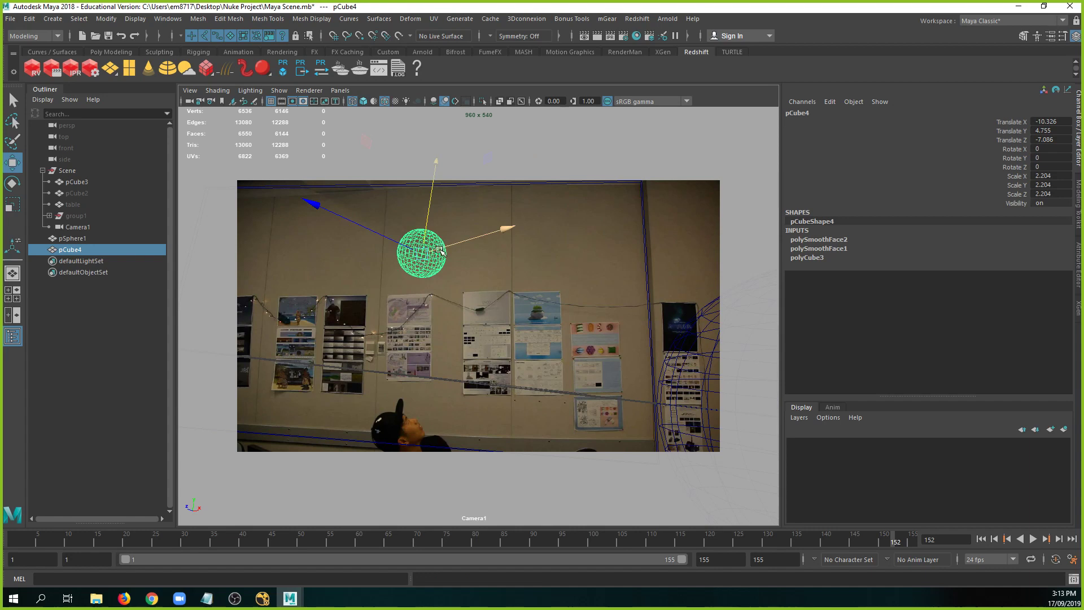
# Rotate the smoothed cube about Y to about 37.723 so its axes line up with the wall.
pyautogui.press('e')
pyautogui.moveTo(450, 213); pyautogui.dragTo(479, 244)
pyautogui.press('w')
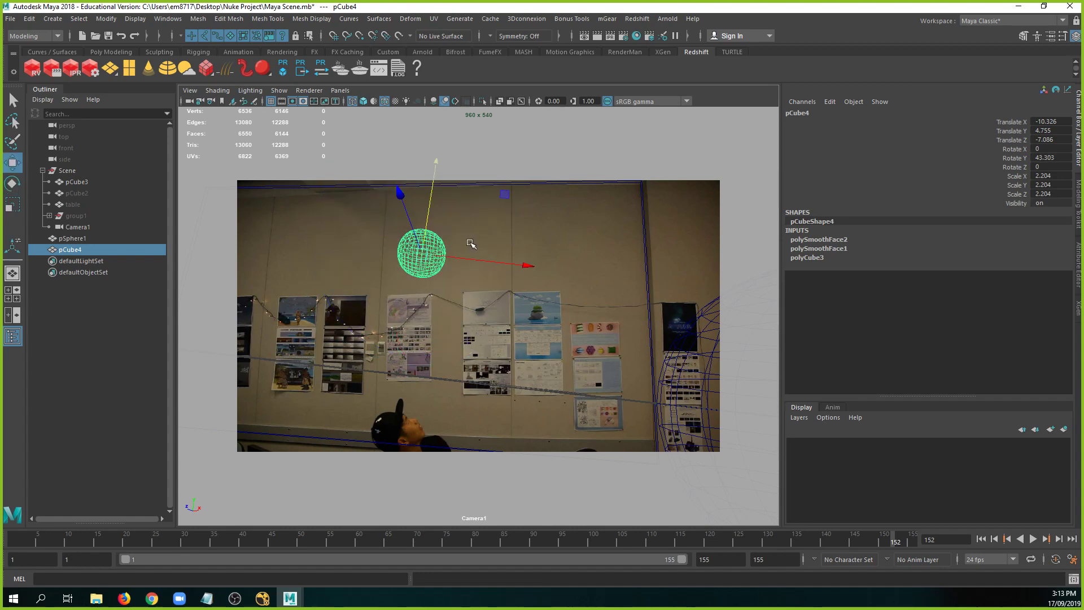
pyautogui.press('e')
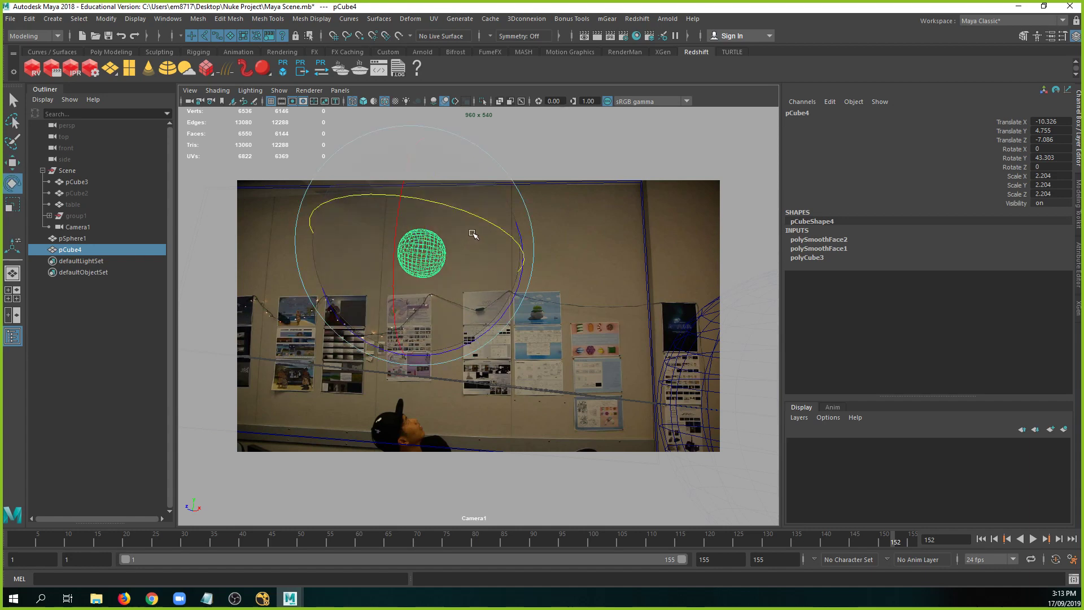
pyautogui.moveTo(472, 235); pyautogui.dragTo(466, 216)
pyautogui.press('w')
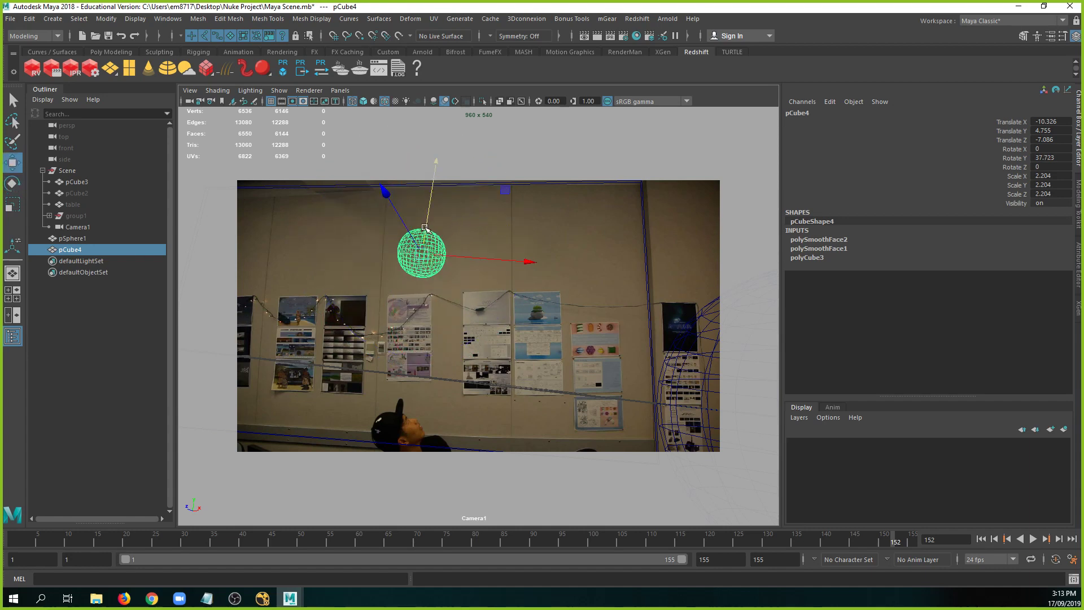
# Position the smoothed cube against the wall at about X -9.348, Y 5.1, Z -7.603.
pyautogui.press('5')
pyautogui.moveTo(425, 227)
pyautogui.mouseDown()
pyautogui.moveTo(394, 216)
pyautogui.moveTo(397, 227)
pyautogui.moveTo(436, 209)
pyautogui.moveTo(487, 252)
pyautogui.moveTo(481, 206)
pyautogui.moveTo(467, 266)
pyautogui.moveTo(333, 358)
pyautogui.moveTo(361, 279)
pyautogui.mouseUp()
pyautogui.press('4')
# Switch to the perspective view and delete the comparison sphere pSphere1.
pyautogui.press('space')
pyautogui.click(305, 424)
pyautogui.press('Delete')
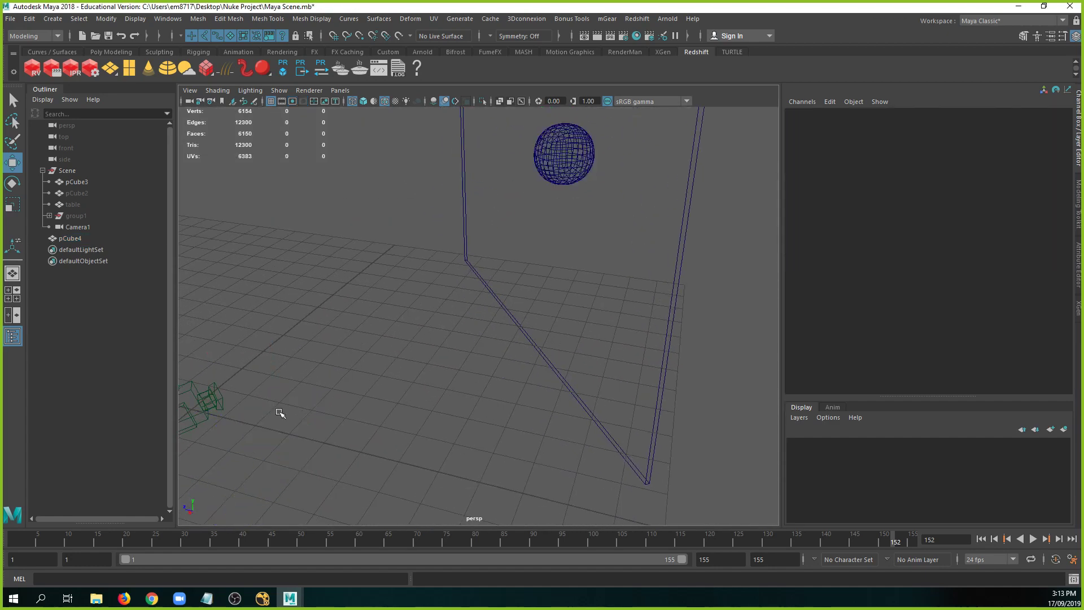
# Rename pCube4 as alien thing.
pyautogui.keyDown('alt'); pyautogui.moveTo(278, 416); pyautogui.dragTo(260, 367); pyautogui.keyUp('alt')
pyautogui.click(79, 240)
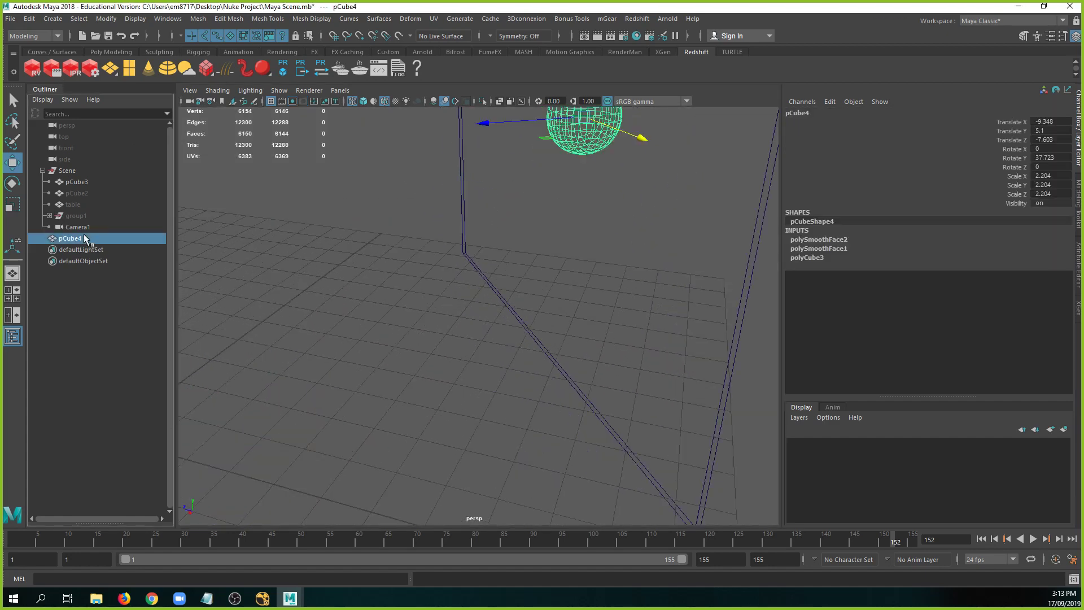
pyautogui.scroll(2, 574, 265)
pyautogui.doubleClick(122, 239)
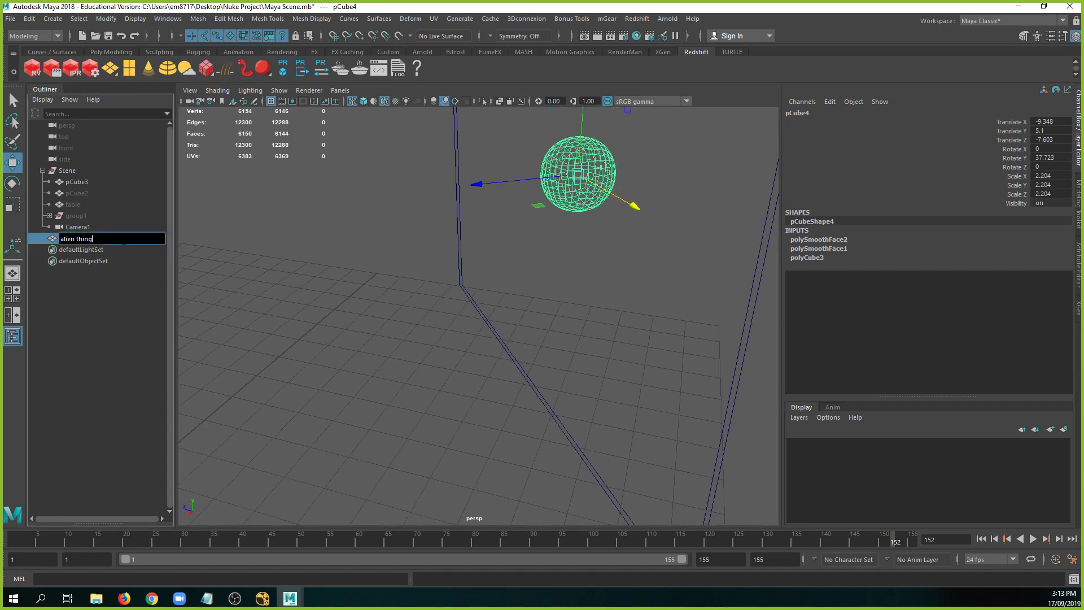
pyautogui.write('alien thing')
pyautogui.press('Return')
# Move alien_thing behind the wall stand-in to about X -11.82, Z -10.798, and look through Camera1 at frame 74.
pyautogui.moveTo(474, 266)
pyautogui.keyDown('alt'); pyautogui.mouseDown()
pyautogui.moveTo(434, 308)
pyautogui.moveTo(443, 305)
pyautogui.moveTo(402, 278)
pyautogui.moveTo(486, 266)
pyautogui.moveTo(486, 276)
pyautogui.mouseUp(); pyautogui.keyUp('alt')
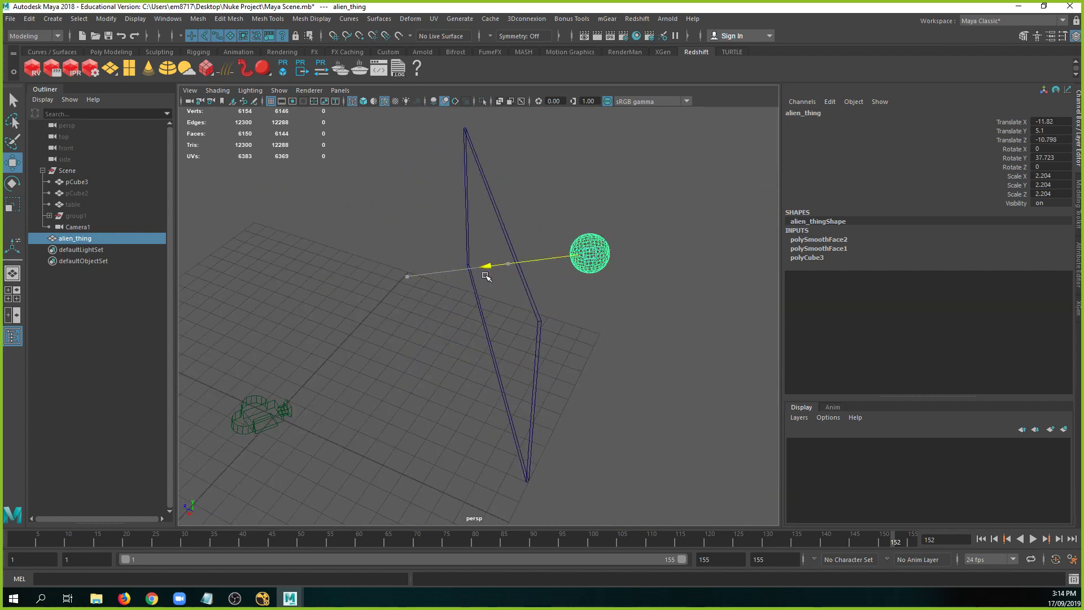
pyautogui.keyDown('alt'); pyautogui.moveTo(635, 269); pyautogui.dragTo(529, 280); pyautogui.keyUp('alt')
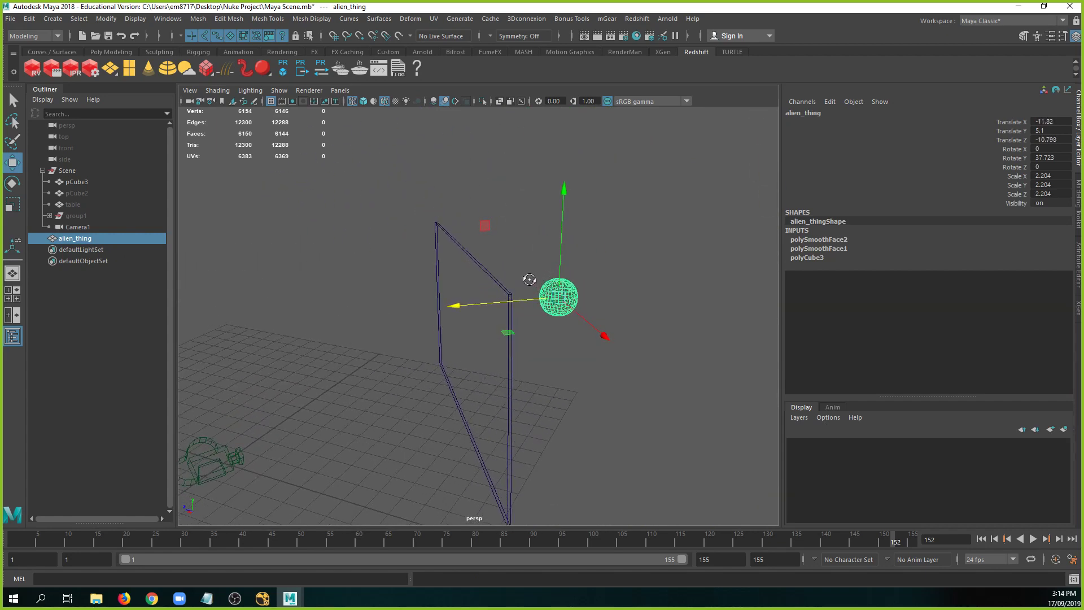
pyautogui.moveTo(82, 541); pyautogui.dragTo(440, 541)
pyautogui.click(340, 91)
pyautogui.click(477, 113)
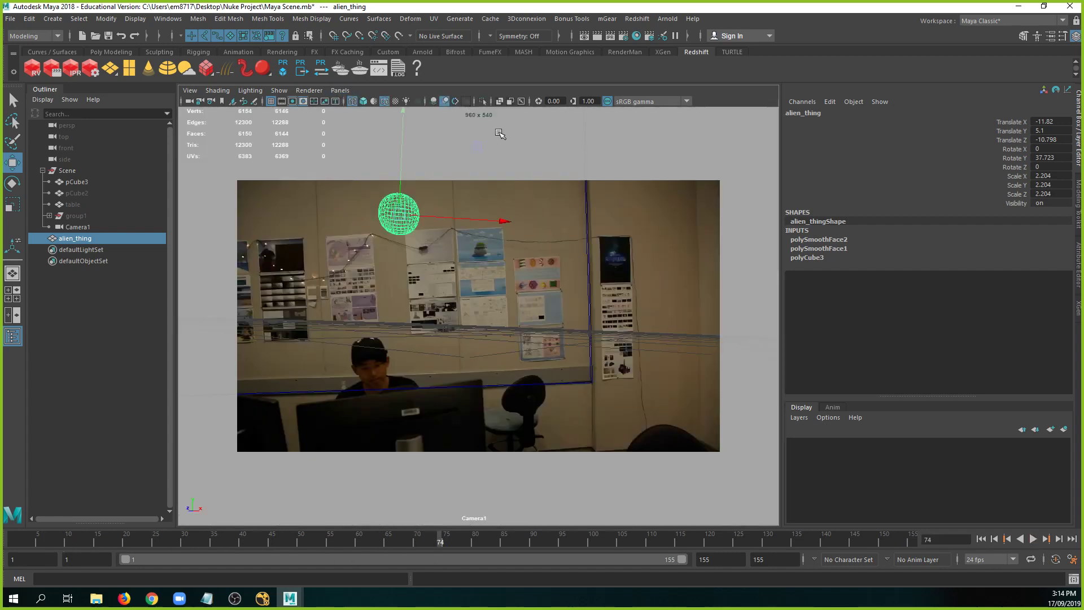
# At frame 113, pull alien_thing forward through the wall to about X -8.064, Z -5.943, using shaded display.
pyautogui.moveTo(463, 544); pyautogui.dragTo(668, 541)
pyautogui.moveTo(447, 233); pyautogui.dragTo(390, 147)
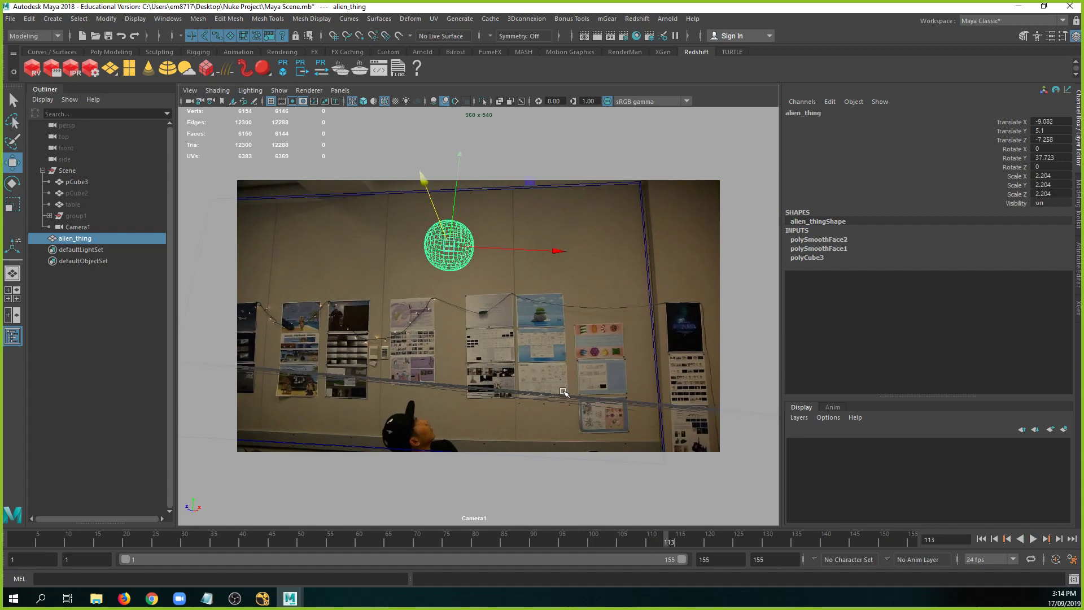
pyautogui.press('5')
pyautogui.moveTo(439, 220); pyautogui.dragTo(418, 179)
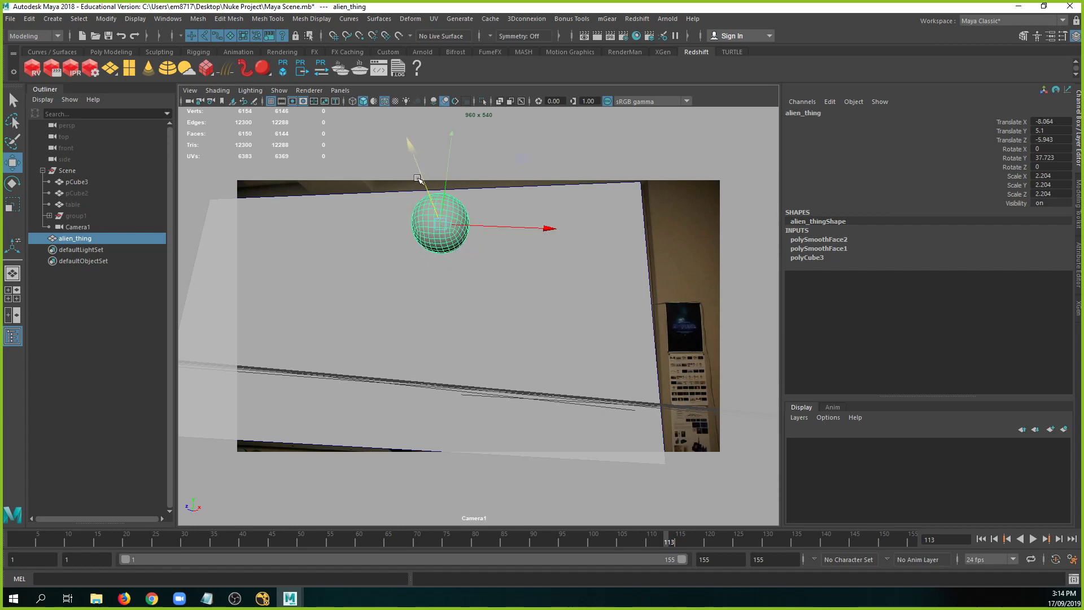
# In wireframe display at frame 128, shift alien_thing sideways to about X -7.313, Z -6.449 and key it.
pyautogui.press('4')
pyautogui.moveTo(669, 538); pyautogui.dragTo(832, 543)
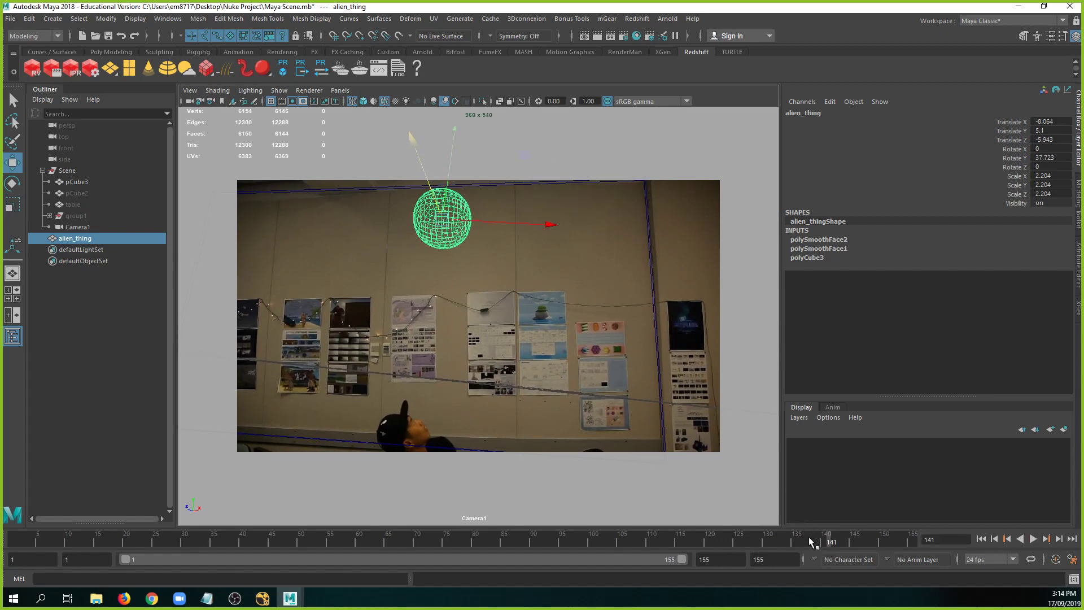
pyautogui.moveTo(808, 541); pyautogui.dragTo(756, 541)
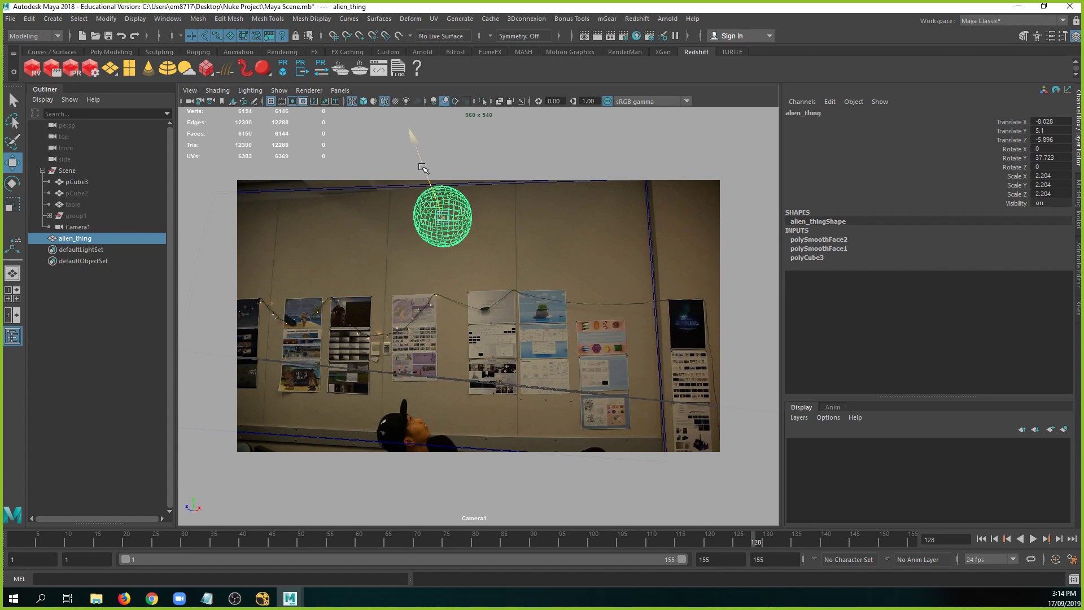
pyautogui.moveTo(497, 226); pyautogui.dragTo(518, 226)
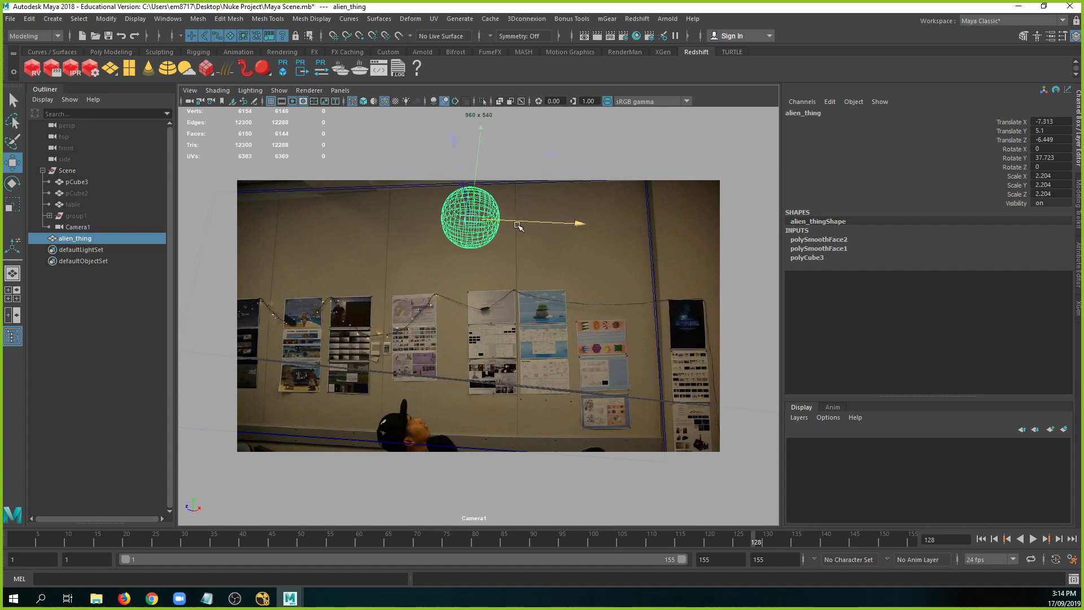
pyautogui.press('s')
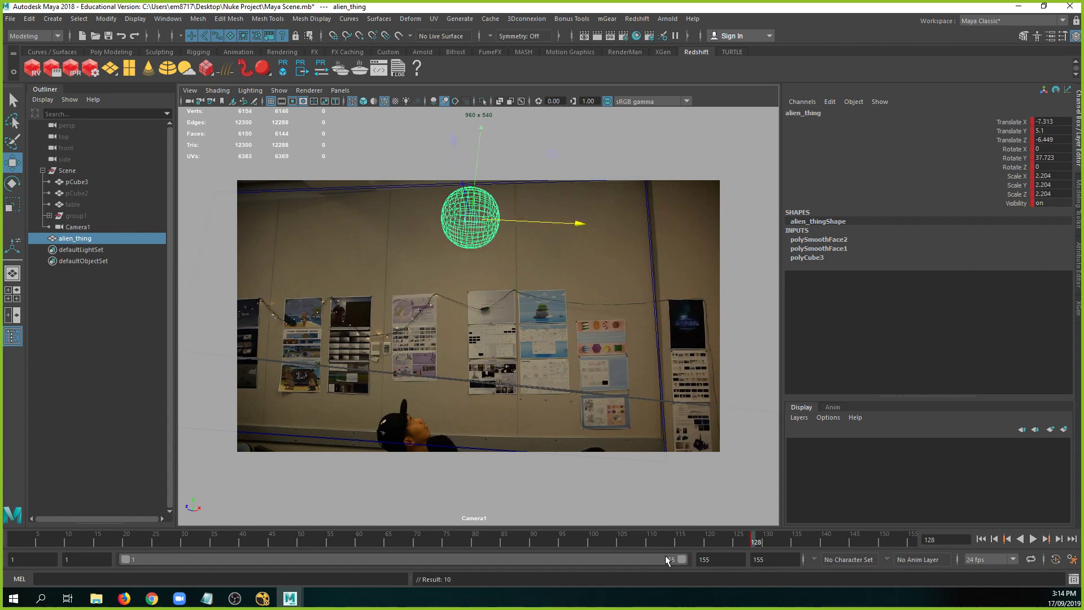
# At frame 95, push alien_thing back behind the wall to about X -11.314, Z -11.621 and key it.
pyautogui.moveTo(740, 539); pyautogui.dragTo(562, 538)
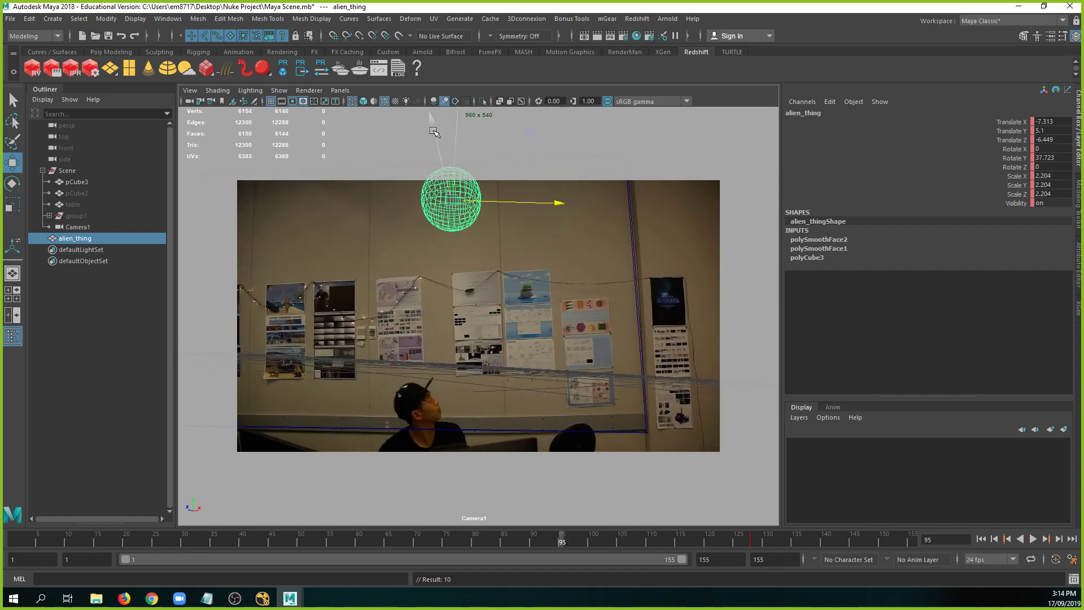
pyautogui.moveTo(433, 131); pyautogui.dragTo(472, 242)
pyautogui.press('s')
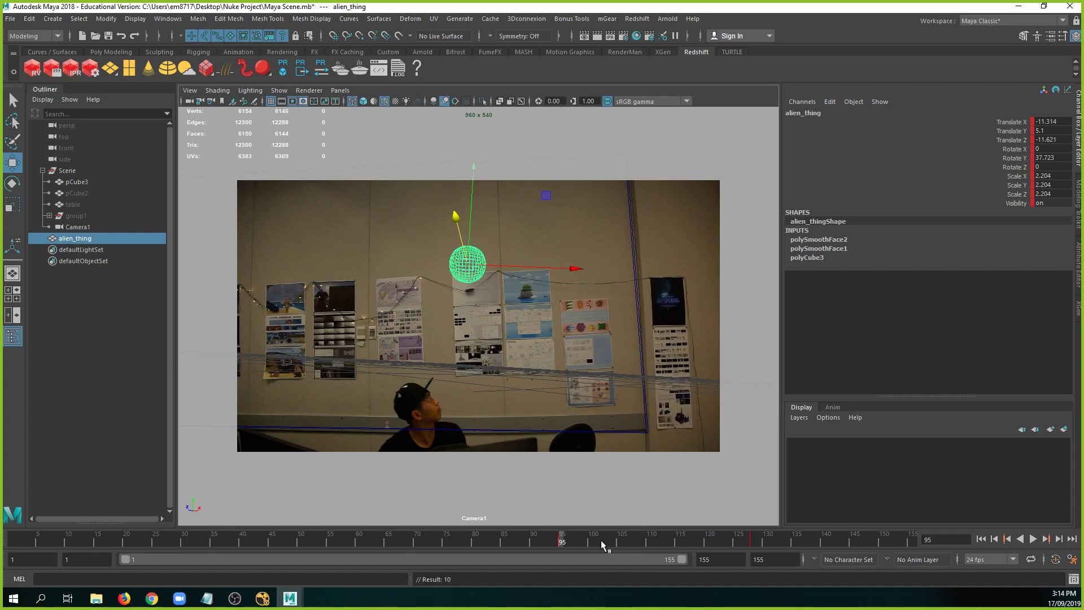
# Play back and scrub alien_thing's move through the wall between its keys at frames 95 and 128.
pyautogui.click(1035, 542)
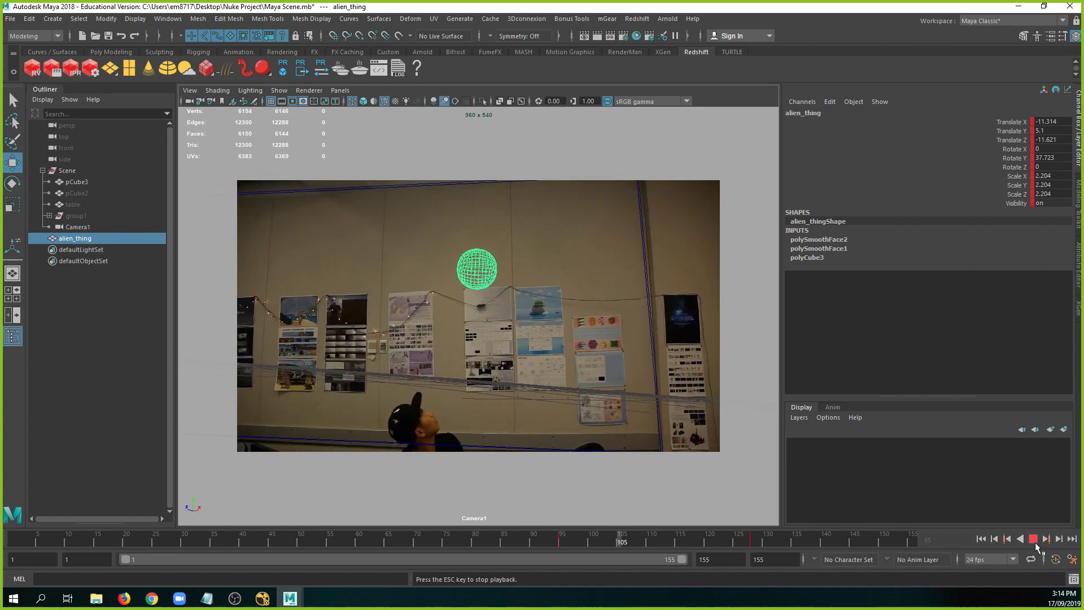
pyautogui.click(1037, 540)
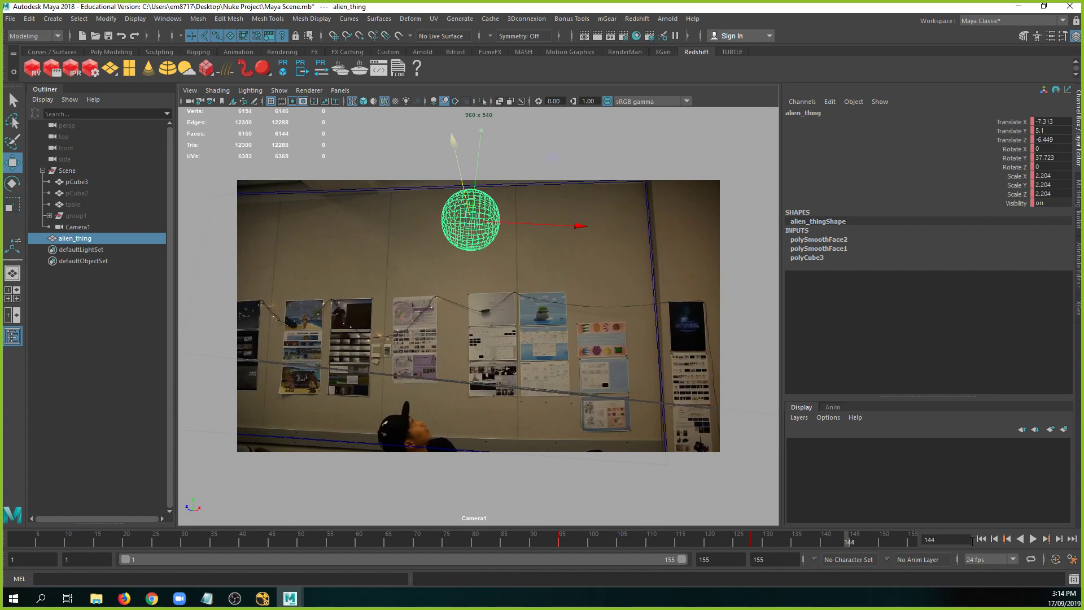
pyautogui.moveTo(739, 540); pyautogui.dragTo(567, 544)
pyautogui.hotkey('alt', 'v')
pyautogui.click(564, 540)
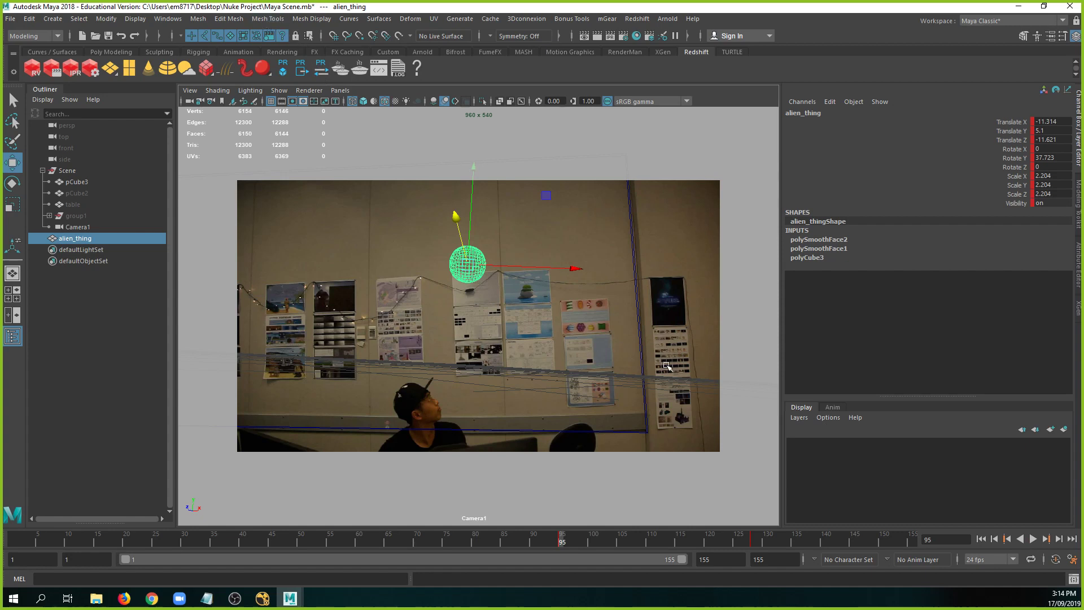
pyautogui.click(1056, 541)
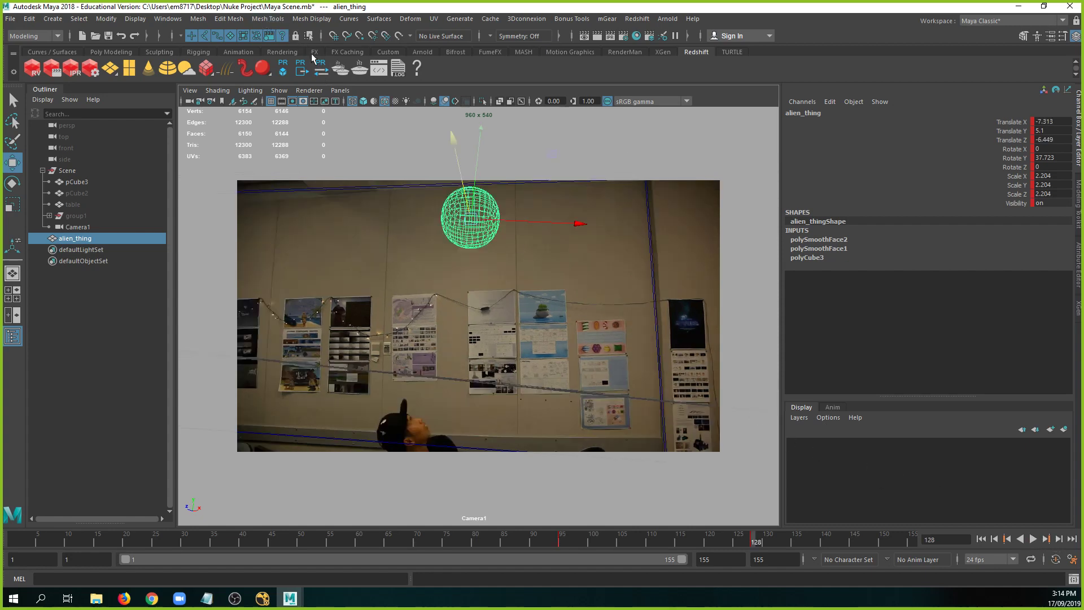
# Open the Graph Editor for alien_thing's animation curves.
pyautogui.click(167, 19)
pyautogui.moveTo(212, 72)
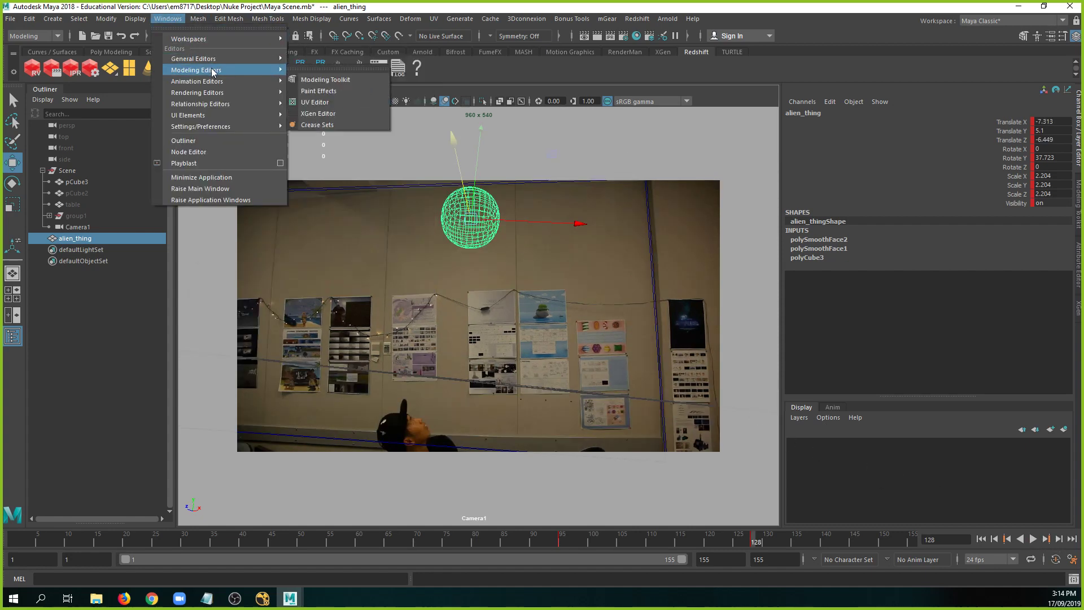
pyautogui.moveTo(245, 82)
pyautogui.click(339, 89)
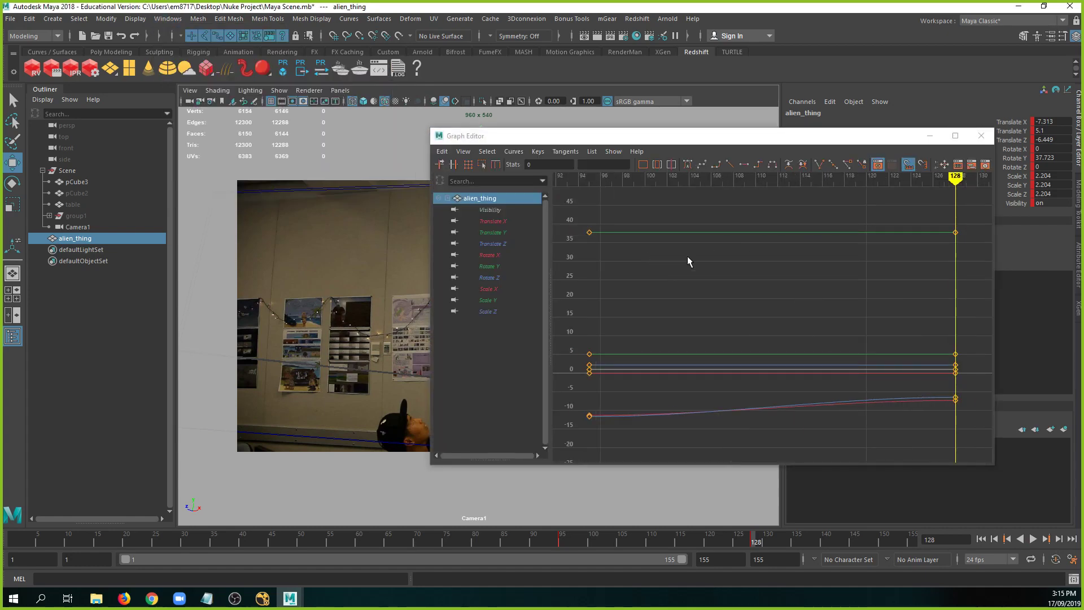
pyautogui.moveTo(838, 193); pyautogui.dragTo(962, 404)
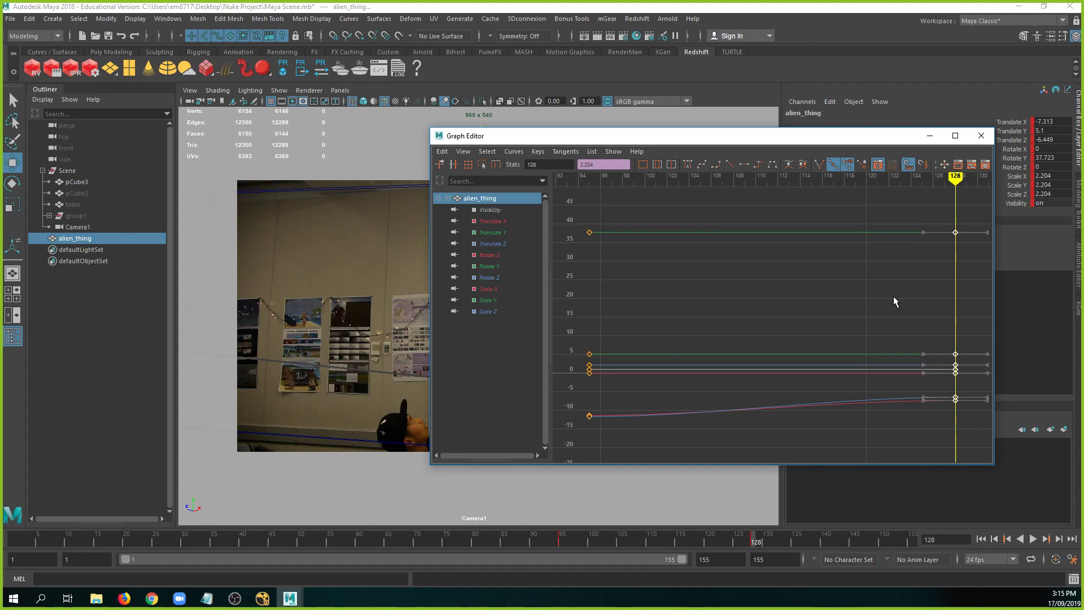
pyautogui.moveTo(511, 289); pyautogui.dragTo(509, 321)
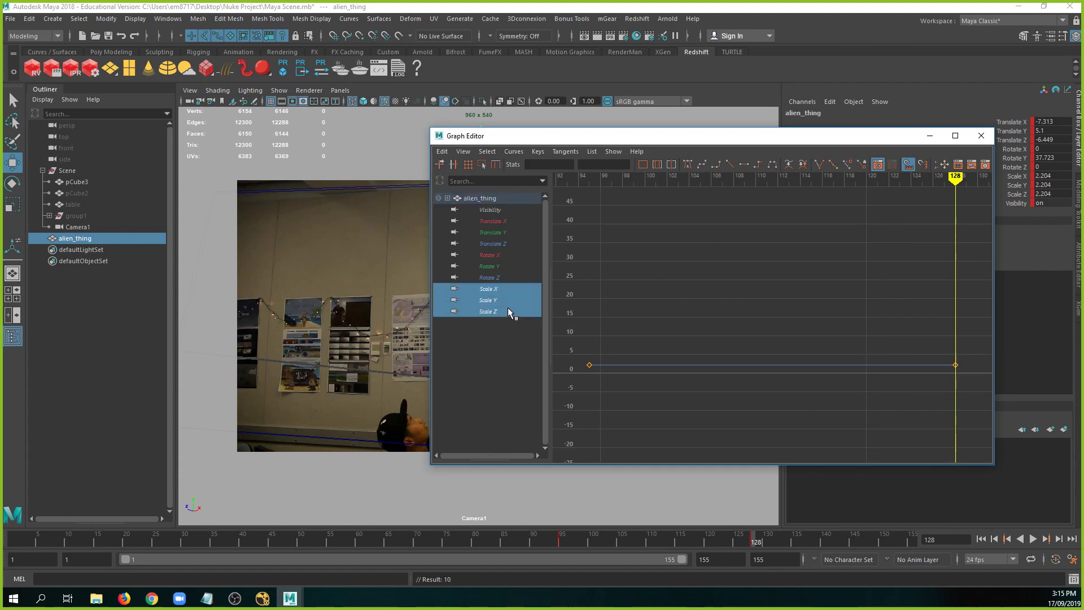
pyautogui.press('Delete')
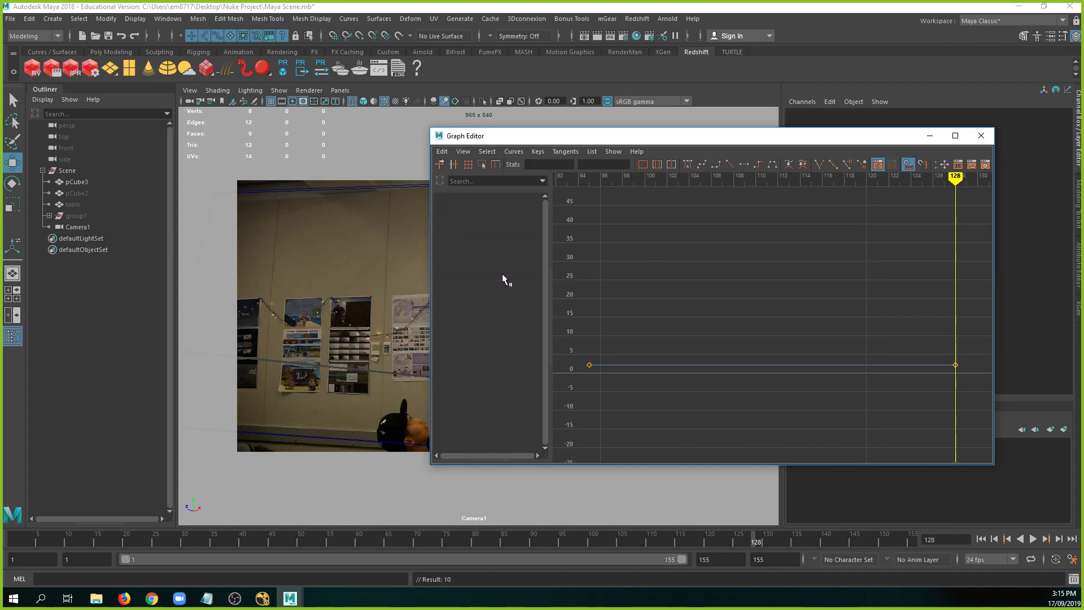
pyautogui.hotkey('ctrl', 'z')
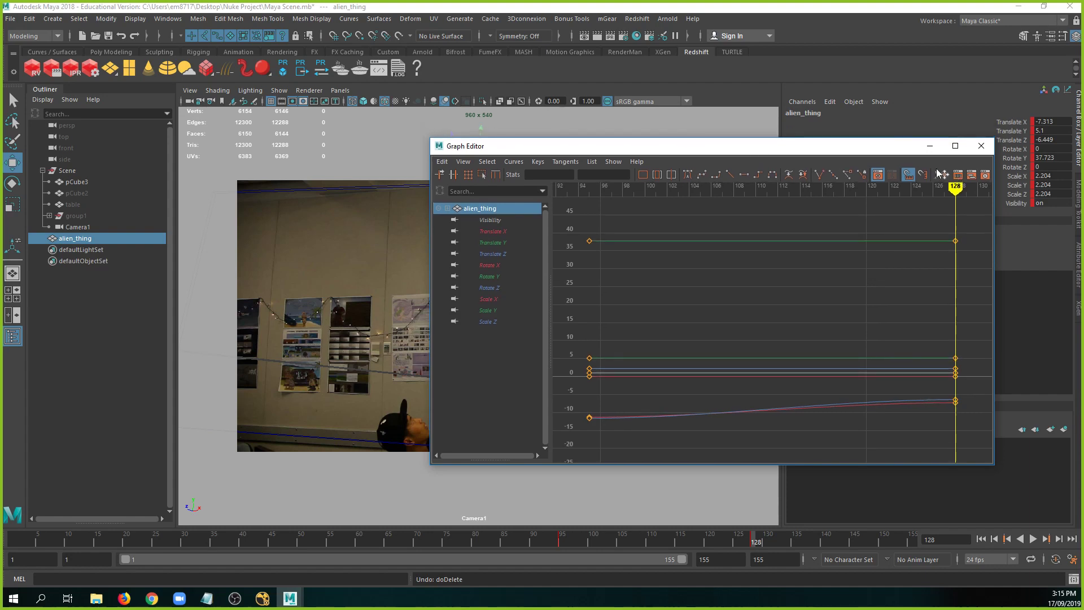
# Remove the animation from alien_thing's Scale X, Scale Y, Scale Z and Visibility channels.
pyautogui.moveTo(807, 131); pyautogui.dragTo(632, 128)
pyautogui.moveTo(1017, 176); pyautogui.dragTo(1015, 203)
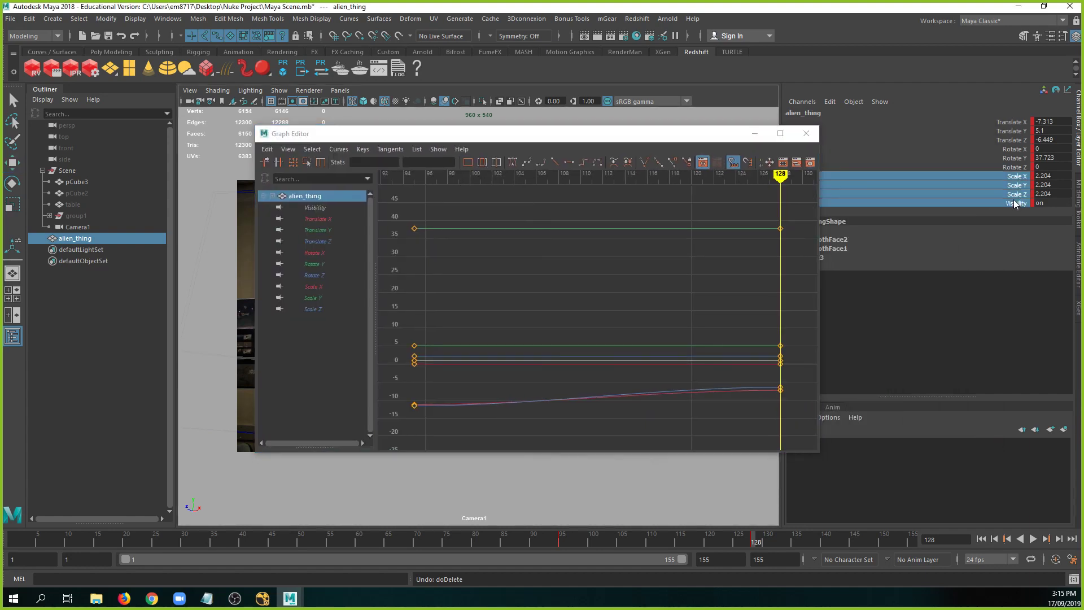
pyautogui.rightClick(1014, 203)
pyautogui.click(1011, 411)
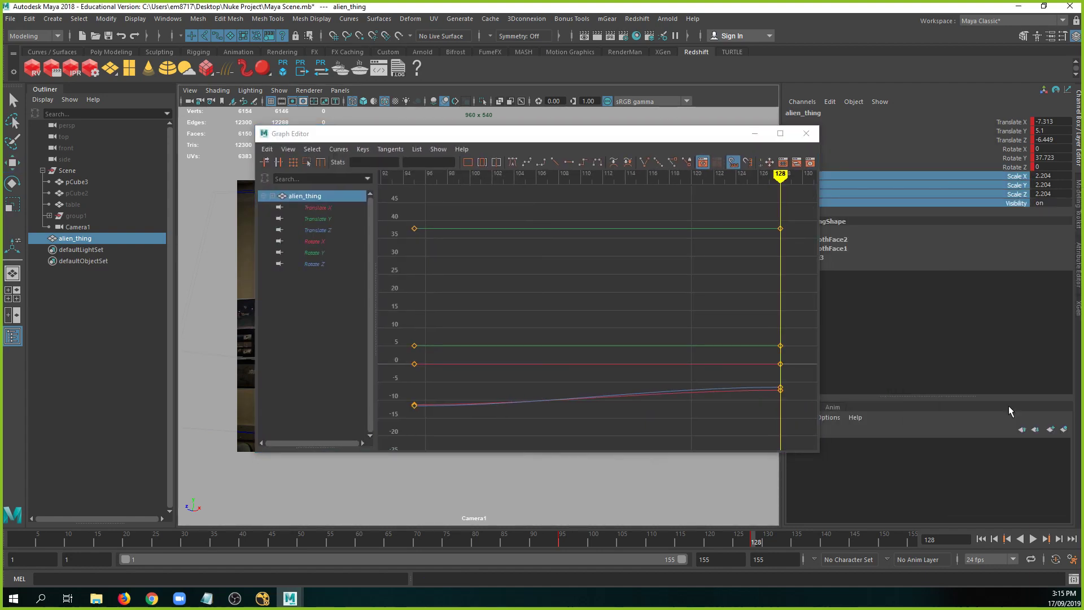
# Apply flat tangents to alien_thing's translate and rotate keys at frame 128, then minimize the Graph Editor.
pyautogui.moveTo(706, 195); pyautogui.dragTo(818, 432)
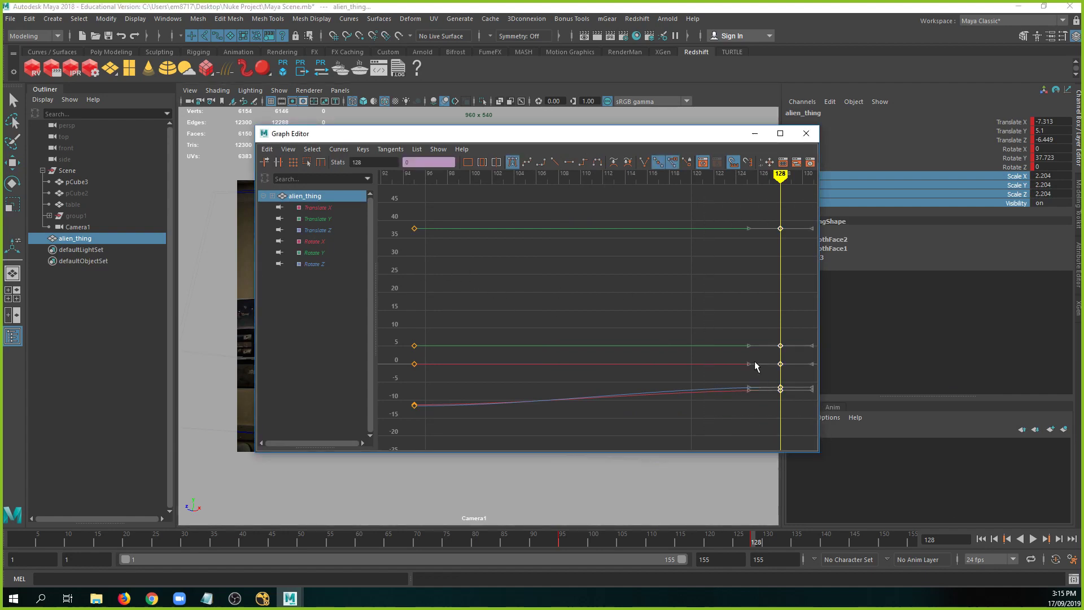
pyautogui.keyDown('alt'); pyautogui.moveTo(731, 288); pyautogui.dragTo(666, 269, button='middle'); pyautogui.keyUp('alt')
pyautogui.keyDown('alt'); pyautogui.moveTo(666, 269); pyautogui.dragTo(700, 305, button='right'); pyautogui.keyUp('alt')
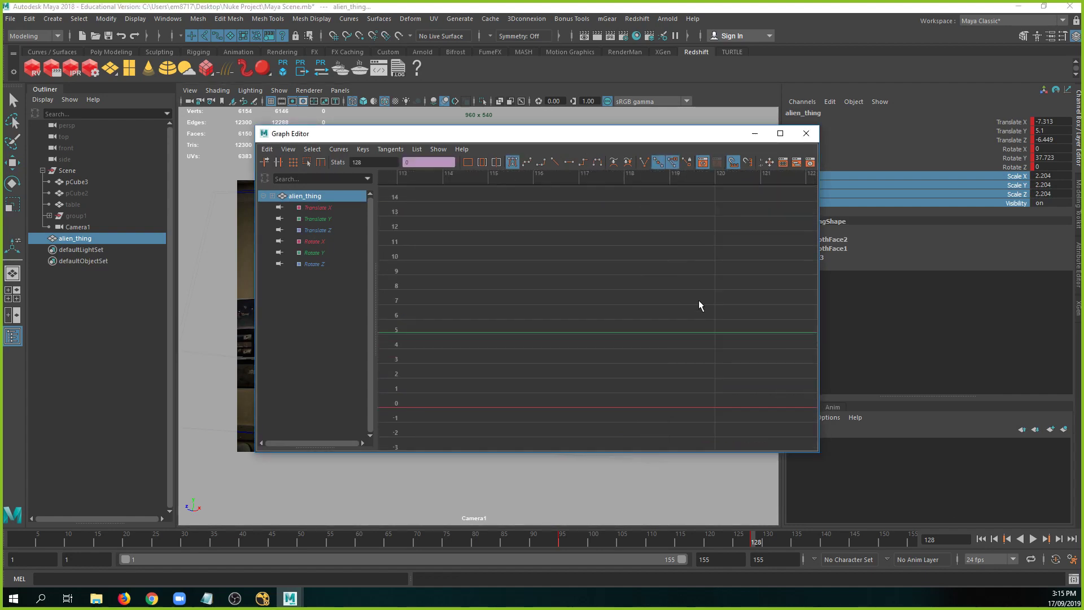
pyautogui.keyDown('alt'); pyautogui.moveTo(700, 305); pyautogui.dragTo(565, 251, button='middle'); pyautogui.keyUp('alt')
pyautogui.scroll(-3, 564, 247)
pyautogui.keyDown('alt'); pyautogui.moveTo(671, 317); pyautogui.dragTo(621, 278, button='middle'); pyautogui.keyUp('alt')
pyautogui.scroll(3, 622, 278)
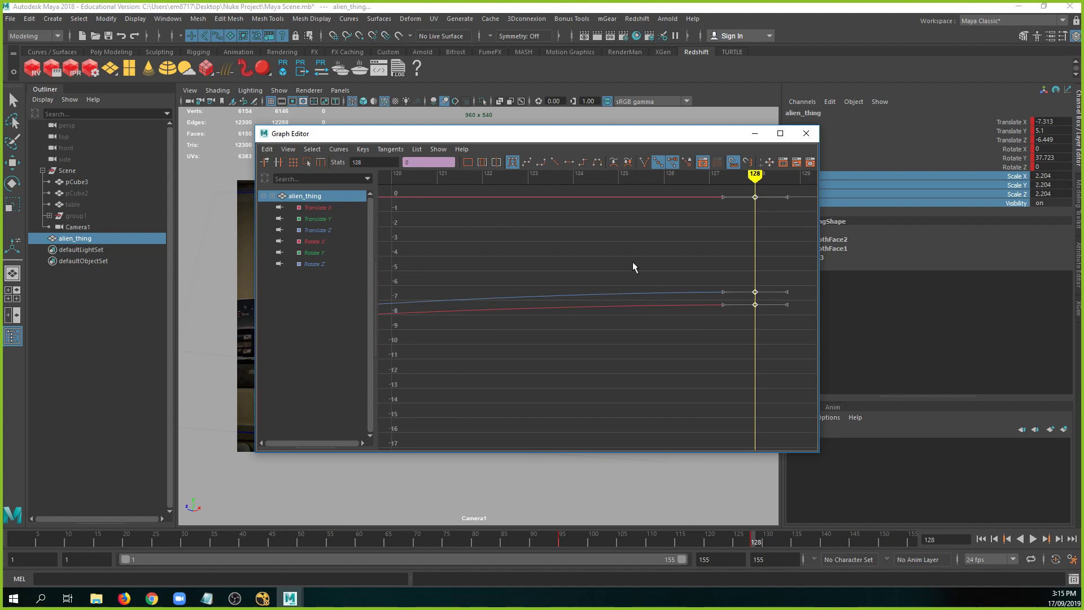
pyautogui.click(569, 163)
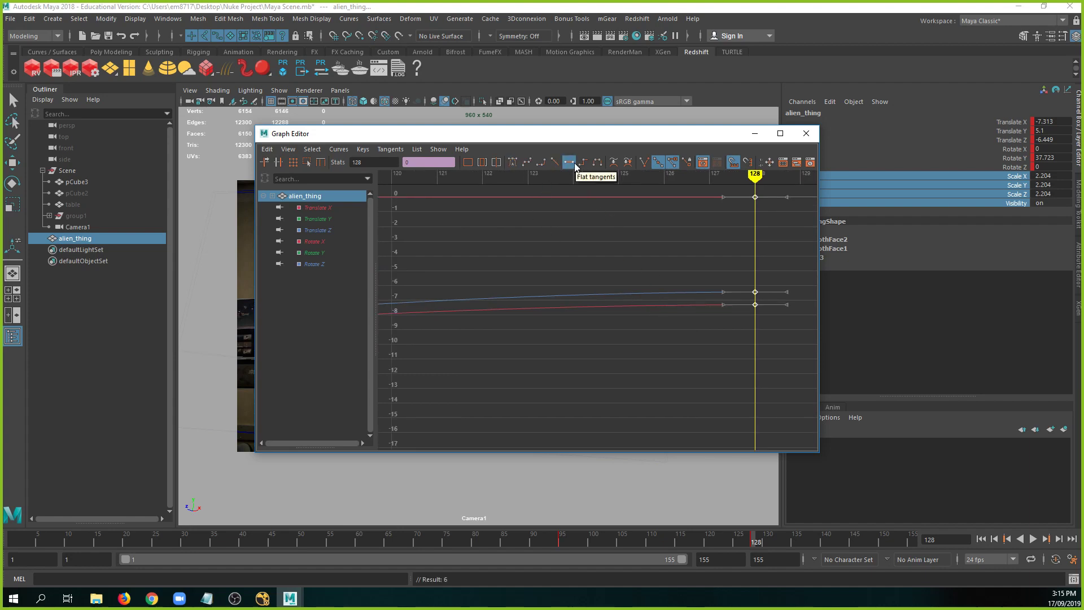
pyautogui.click(754, 133)
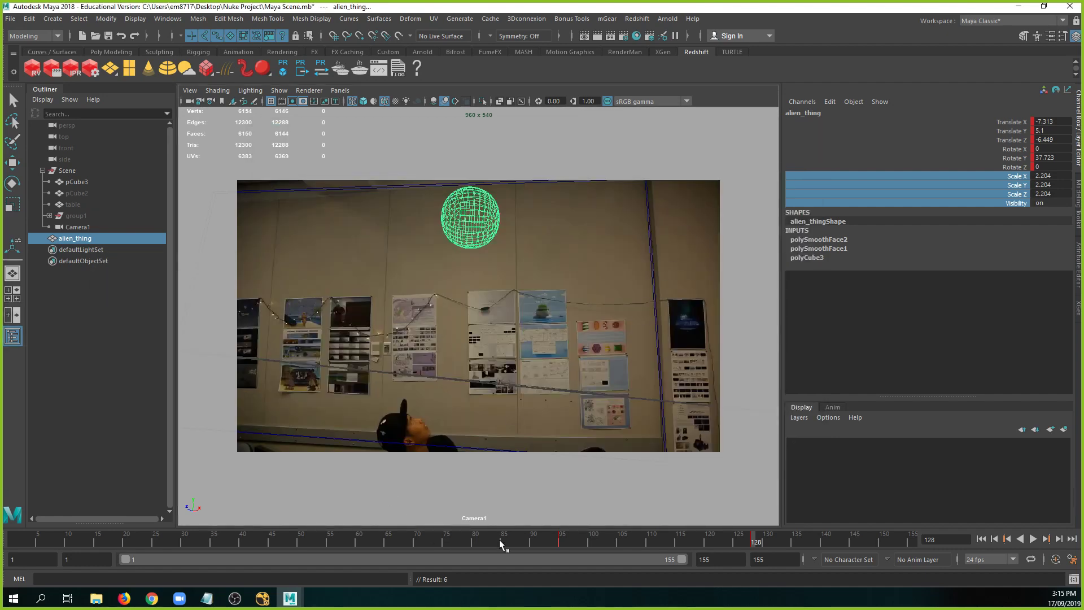
# Play back alien_thing's move through the wall in the perspective view.
pyautogui.moveTo(711, 545); pyautogui.dragTo(539, 534)
pyautogui.press('space')
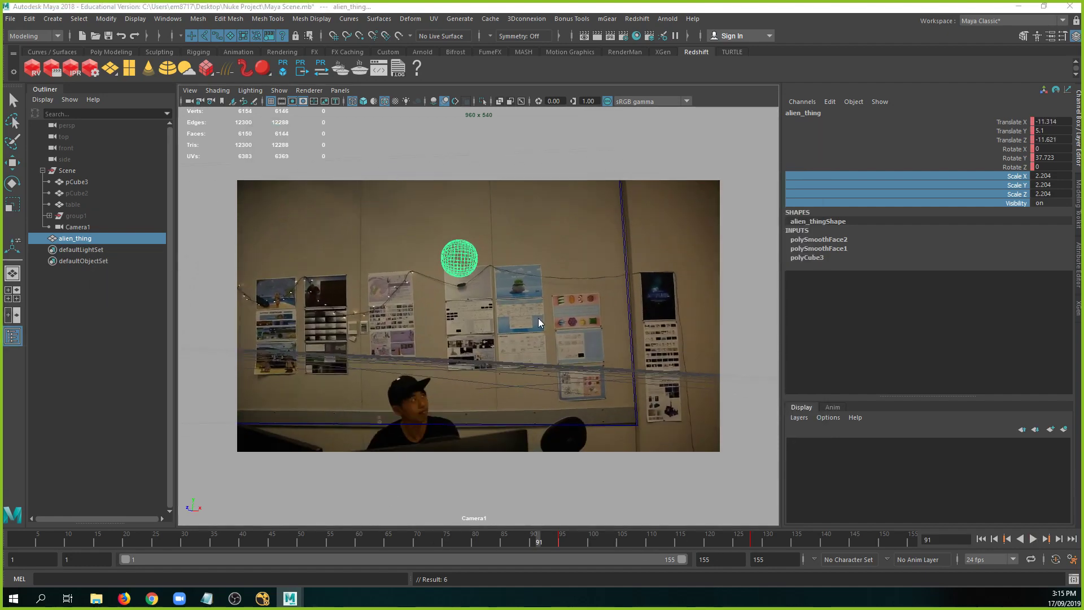
pyautogui.moveTo(537, 330); pyautogui.dragTo(559, 265)
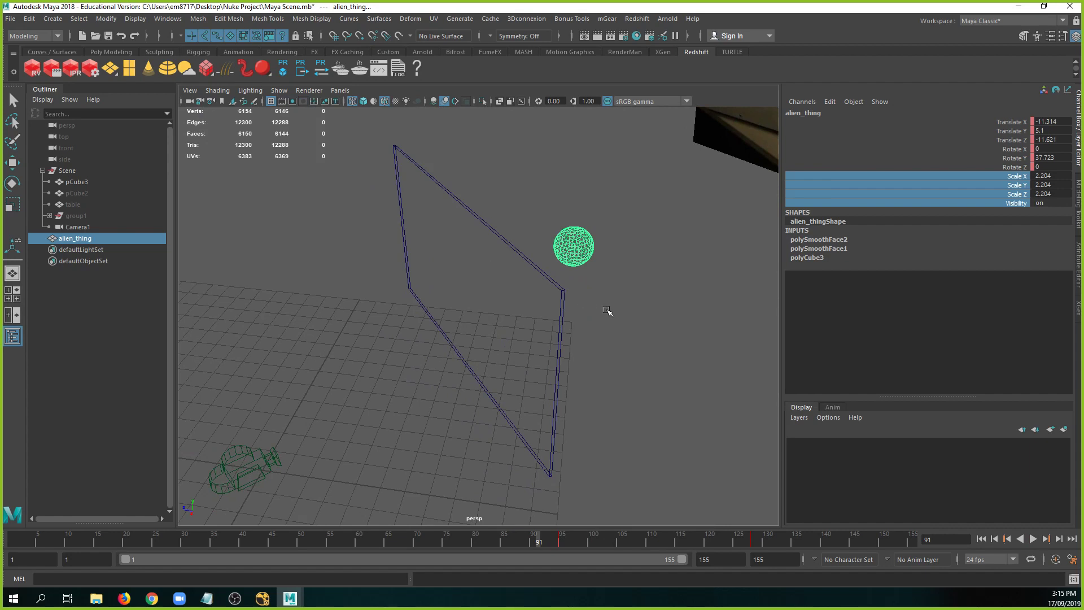
pyautogui.click(1033, 539)
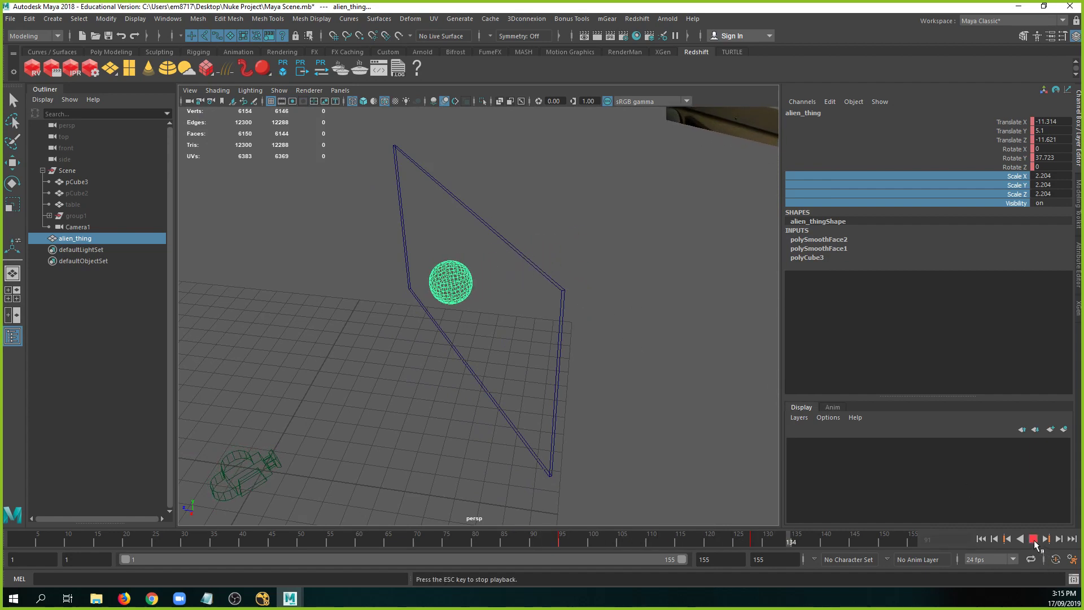
pyautogui.click(1033, 540)
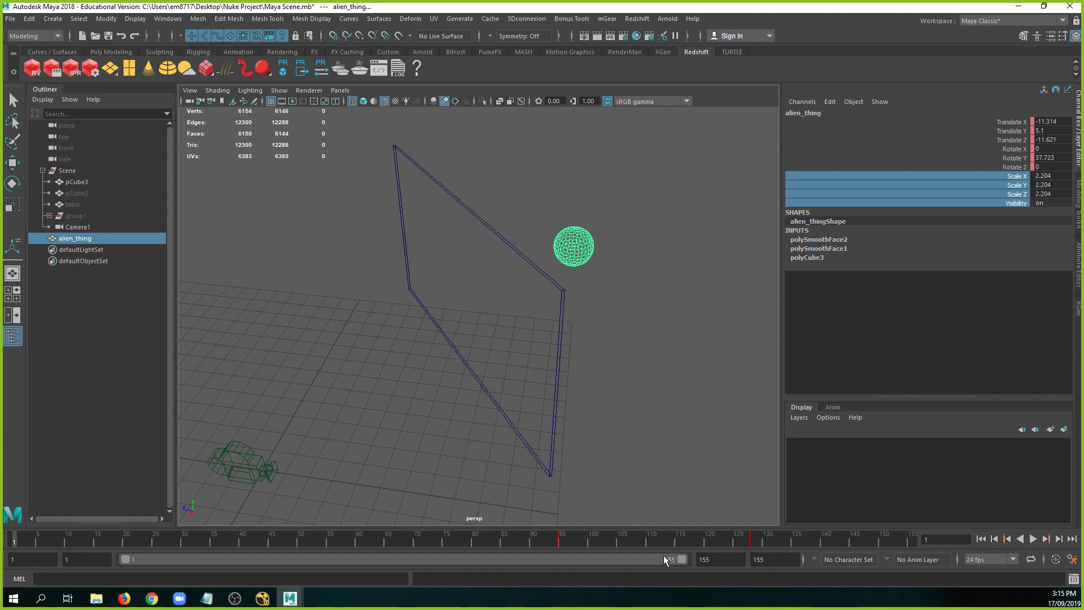
# Retime alien_thing's starting key to frame 112 and play the move back through Camera1.
pyautogui.click(583, 543)
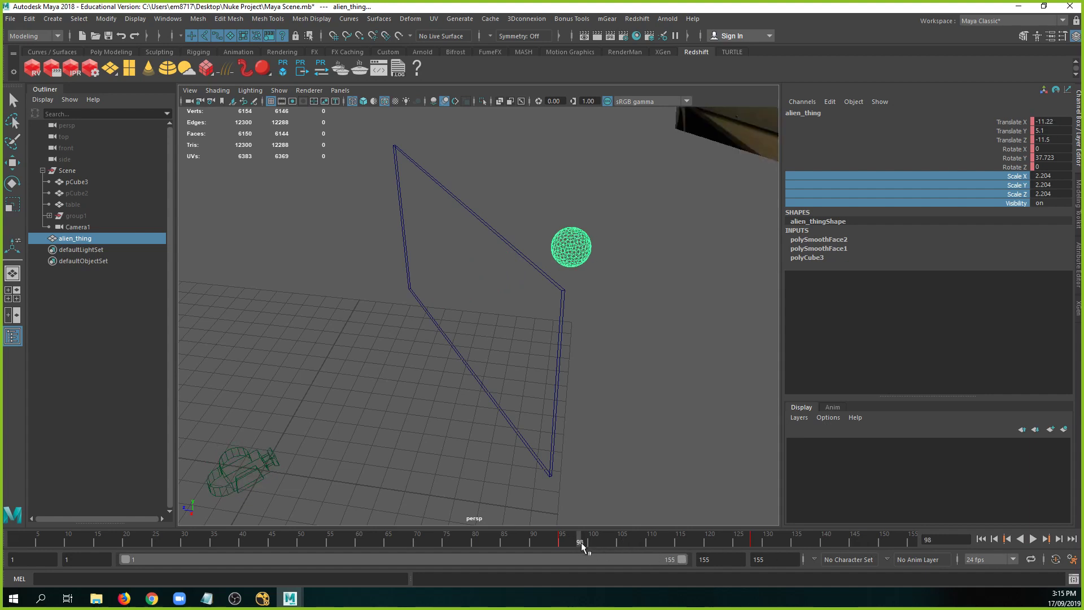
pyautogui.moveTo(585, 543)
pyautogui.keyDown('shift'); pyautogui.mouseDown()
pyautogui.moveTo(536, 544)
pyautogui.moveTo(662, 550)
pyautogui.moveTo(596, 540)
pyautogui.mouseUp(); pyautogui.keyUp('shift')
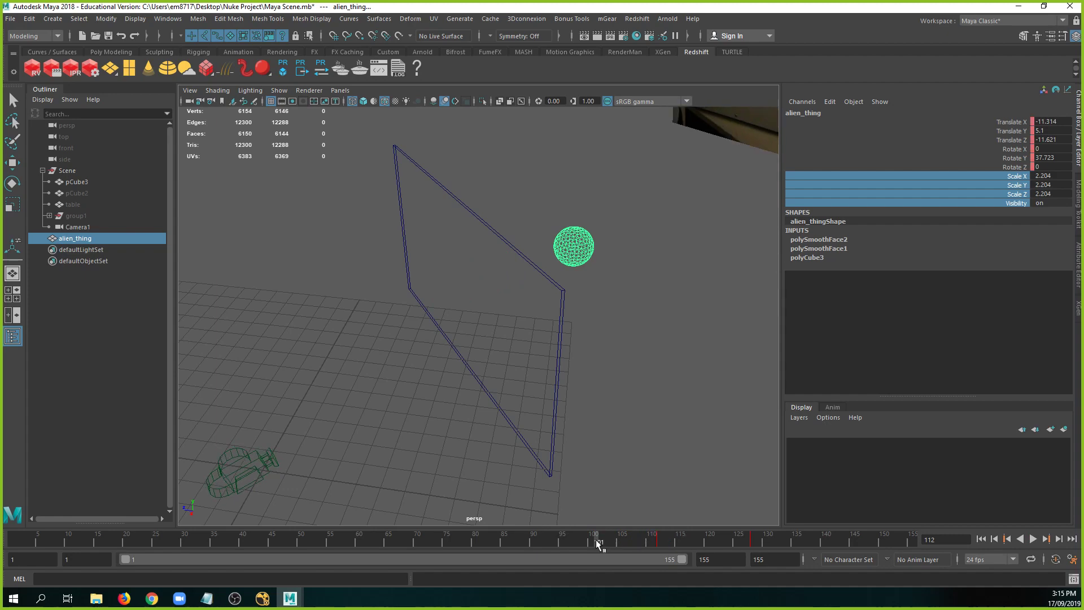
pyautogui.click(341, 91)
pyautogui.moveTo(407, 100)
pyautogui.click(469, 101)
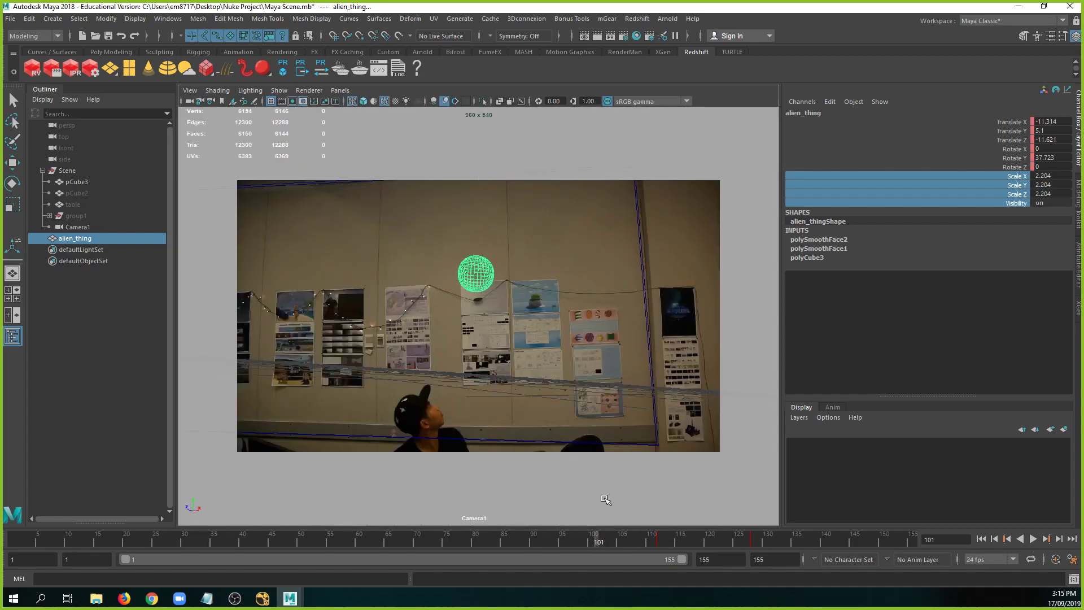
pyautogui.moveTo(642, 539); pyautogui.dragTo(580, 541)
pyautogui.click(1036, 540)
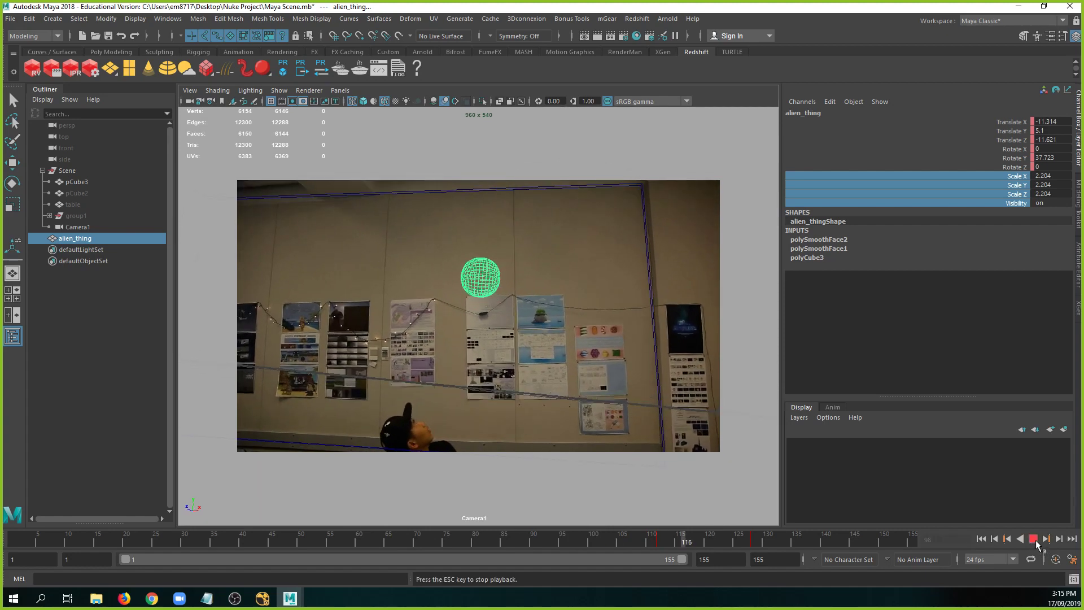
pyautogui.click(1036, 540)
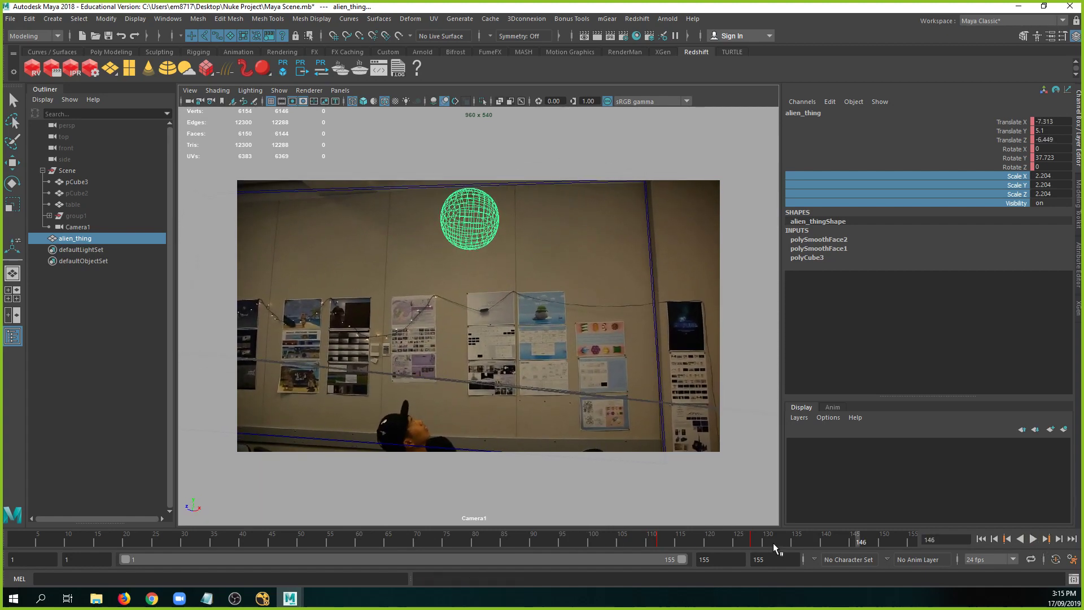
# Retime alien_thing's ending key to about frame 125 and play the move back through Camera1.
pyautogui.keyDown('shift'); pyautogui.moveTo(771, 541); pyautogui.dragTo(535, 554); pyautogui.keyUp('shift')
pyautogui.click(1032, 540)
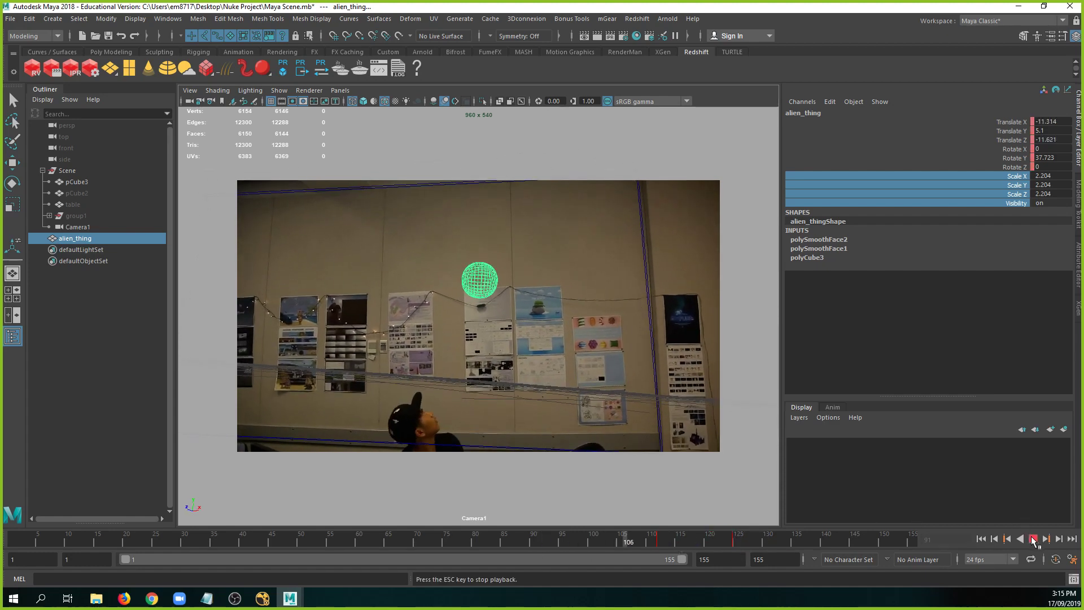
pyautogui.click(1034, 540)
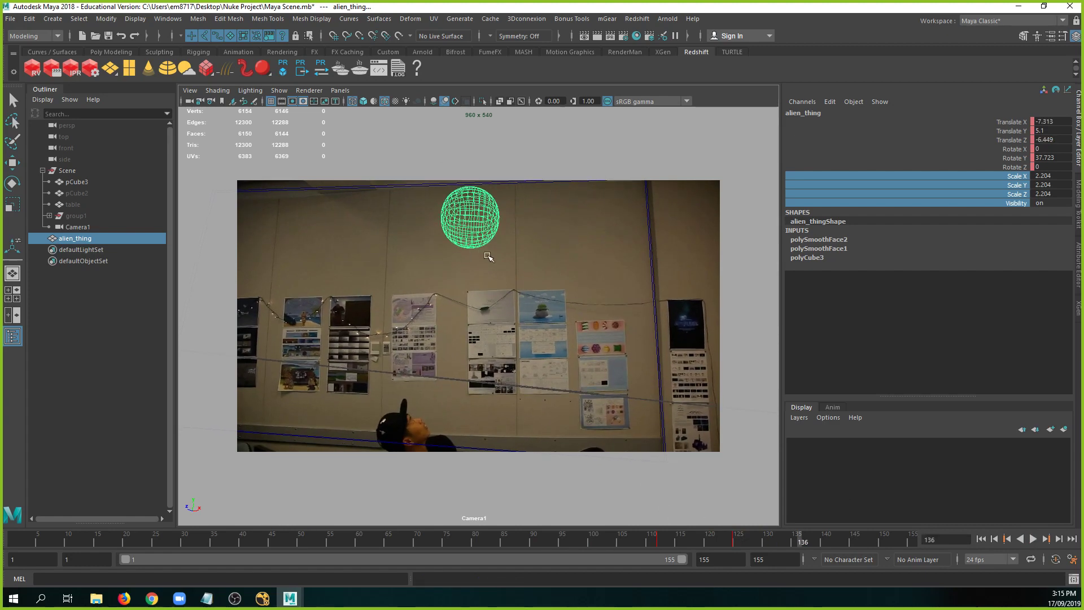
# Switch to the perspective view to examine alien_thing's position relative to the wall at frame 136.
pyautogui.press('space')
pyautogui.moveTo(484, 260); pyautogui.dragTo(477, 210)
pyautogui.keyDown('alt'); pyautogui.moveTo(500, 271); pyautogui.dragTo(491, 253, button='middle'); pyautogui.keyUp('alt')
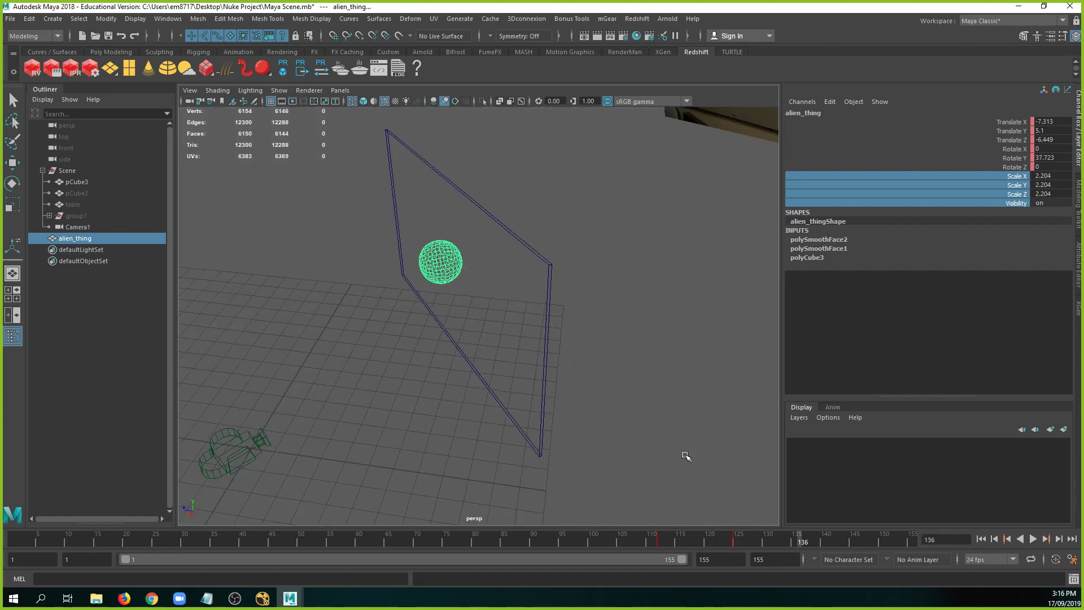
# Apply a MASH Jiggle deformer to alien_thing.
pyautogui.moveTo(763, 537); pyautogui.dragTo(696, 541)
pyautogui.keyDown('alt'); pyautogui.moveTo(535, 406); pyautogui.dragTo(581, 404); pyautogui.keyUp('alt')
pyautogui.moveTo(698, 541); pyautogui.dragTo(779, 538)
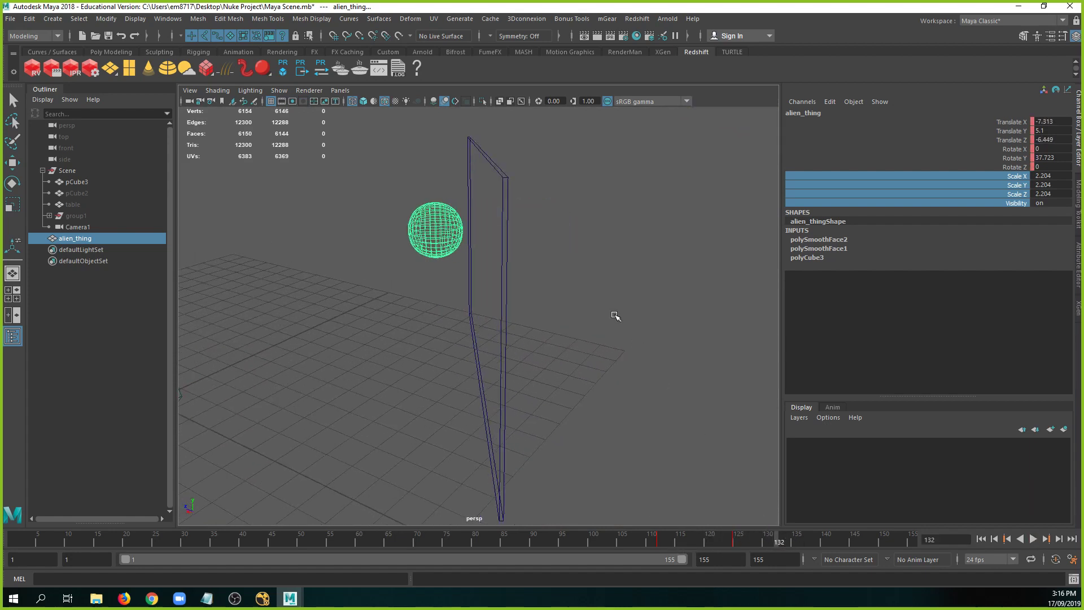
pyautogui.keyDown('alt'); pyautogui.moveTo(539, 248); pyautogui.dragTo(514, 244); pyautogui.keyUp('alt')
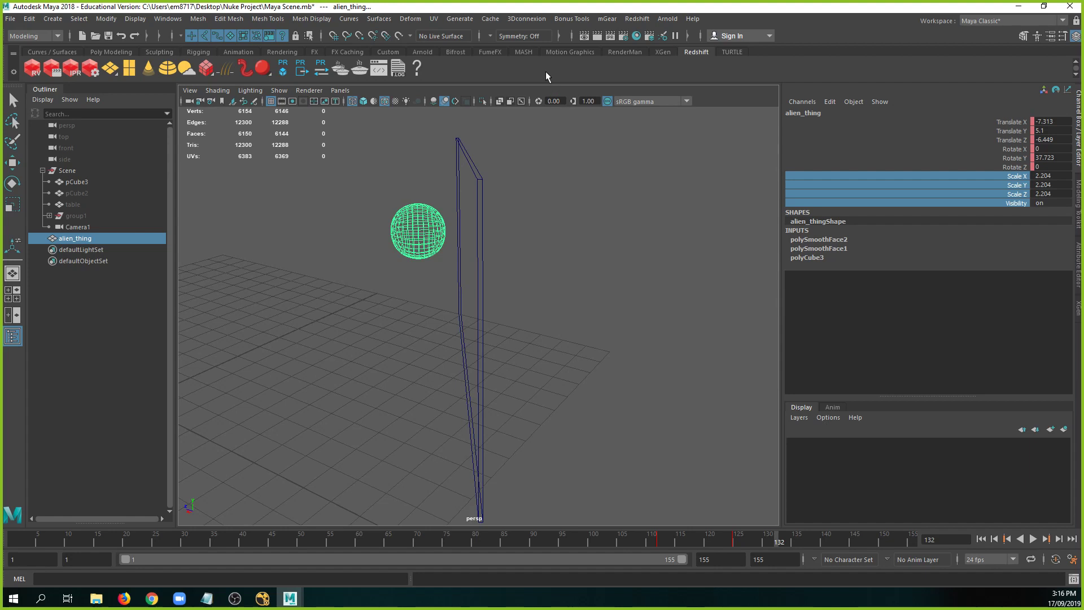
pyautogui.click(526, 52)
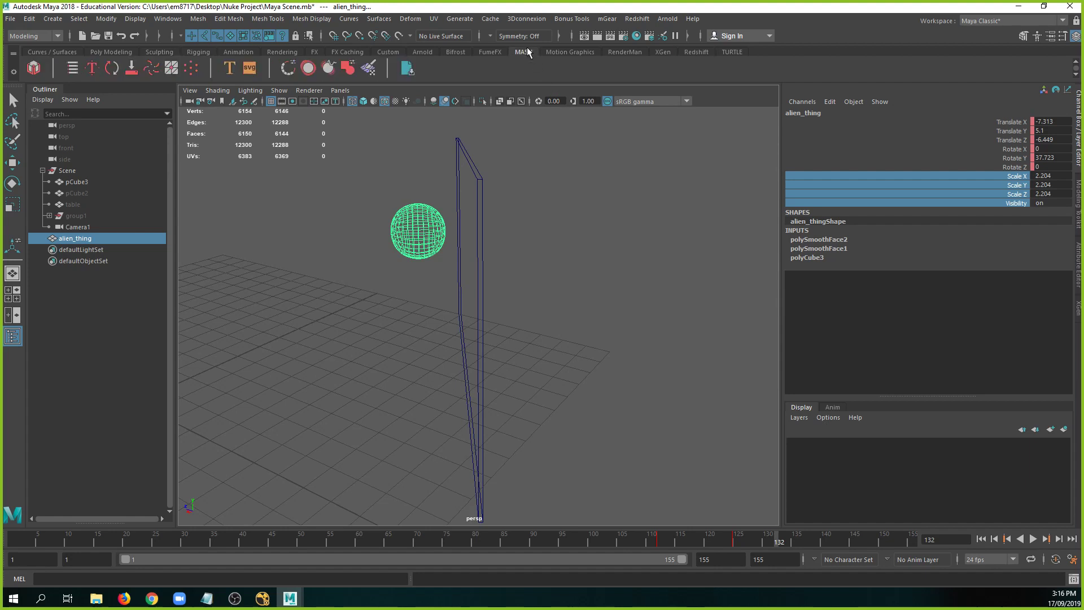
pyautogui.click(328, 69)
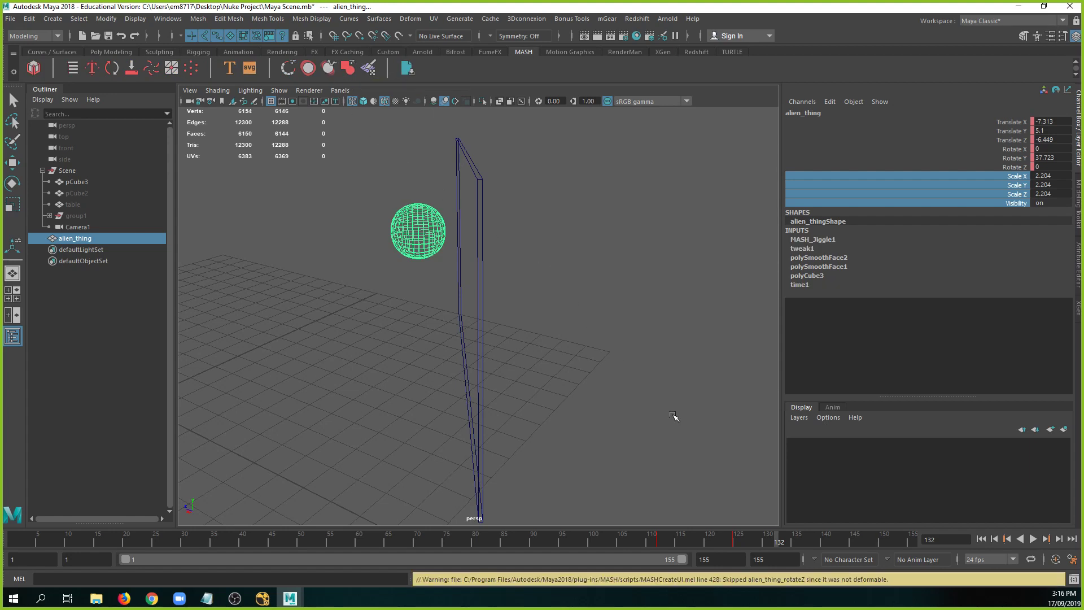
# Play the animation from frame 1 and set the playback range to start at frame 80.
pyautogui.click(980, 539)
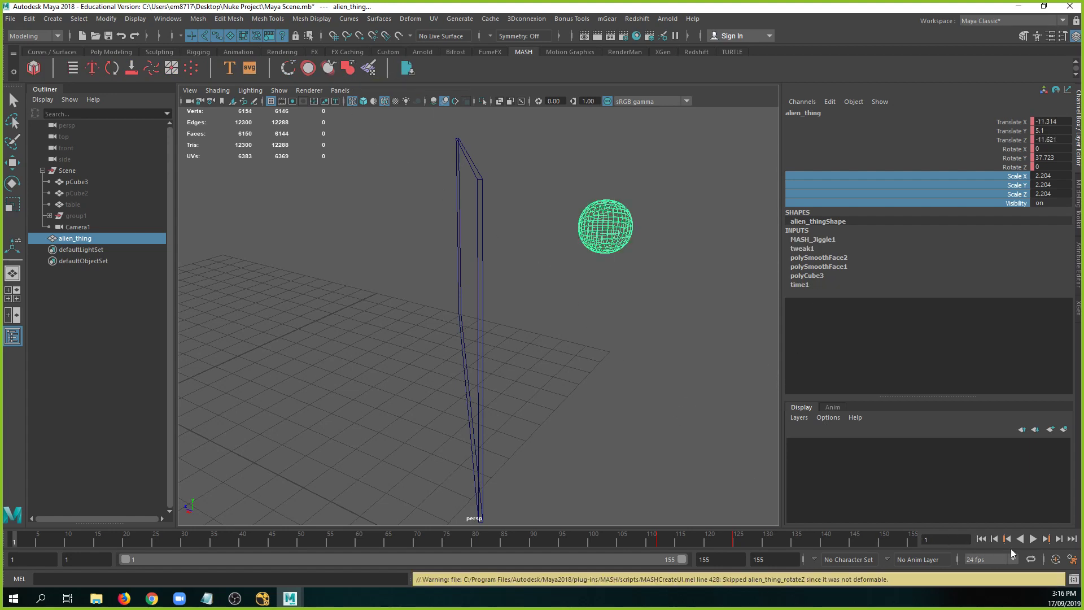
pyautogui.click(1037, 540)
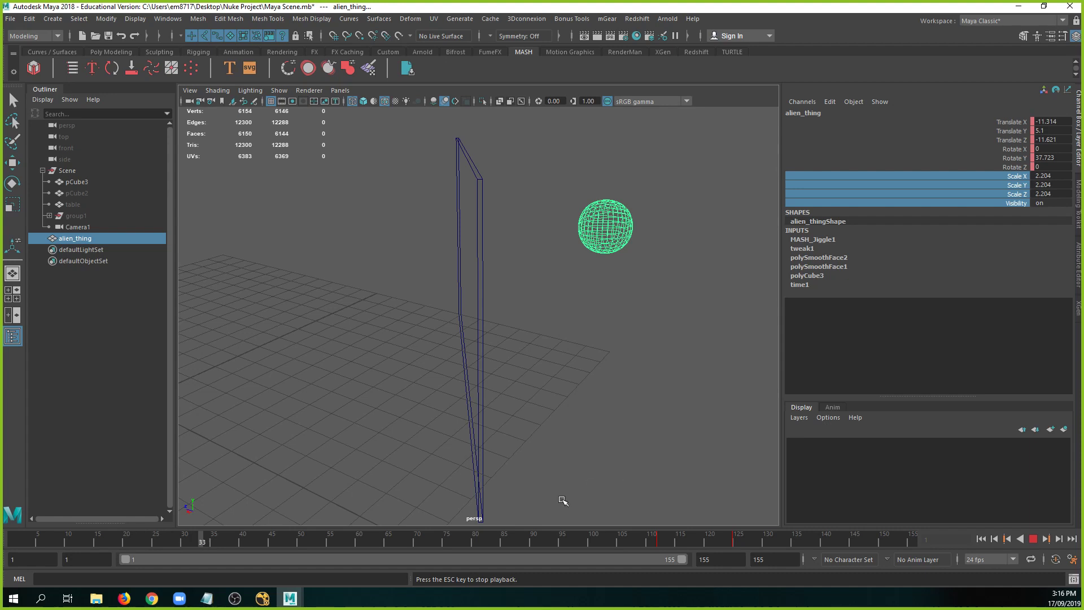
pyautogui.click(1034, 540)
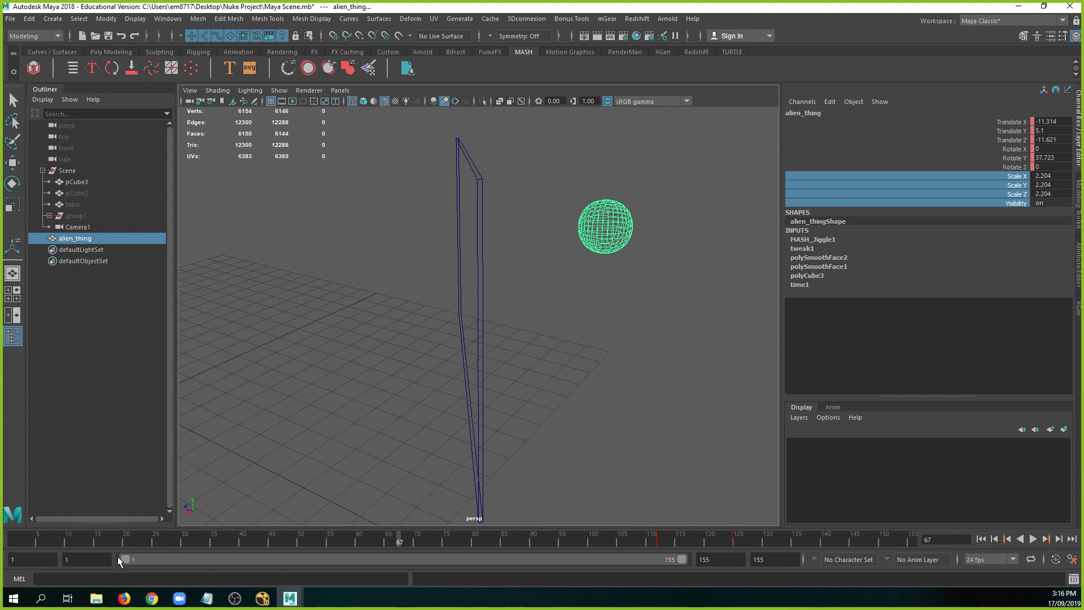
pyautogui.click(96, 557)
pyautogui.write('80')
pyautogui.press('Return')
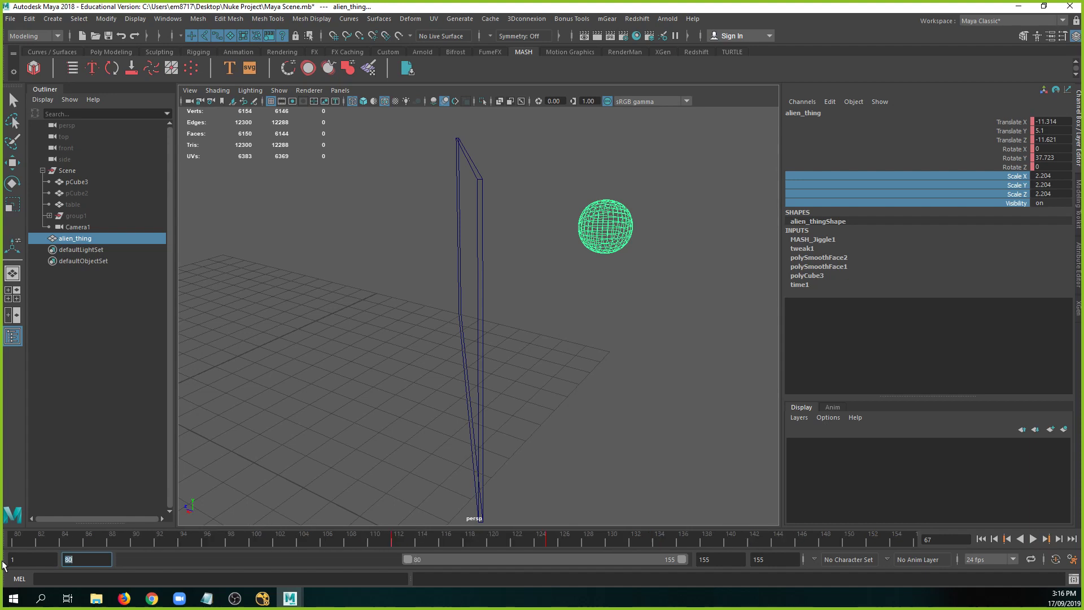
# Play the frame 80–155 range in shaded view to examine alien_thing's jiggle near the wall, and return to frame 80.
pyautogui.click(981, 539)
pyautogui.click(1033, 540)
pyautogui.keyDown('alt'); pyautogui.moveTo(612, 322); pyautogui.dragTo(677, 311, button='right'); pyautogui.keyUp('alt')
pyautogui.keyDown('alt'); pyautogui.moveTo(678, 310); pyautogui.dragTo(643, 327, button='middle'); pyautogui.keyUp('alt')
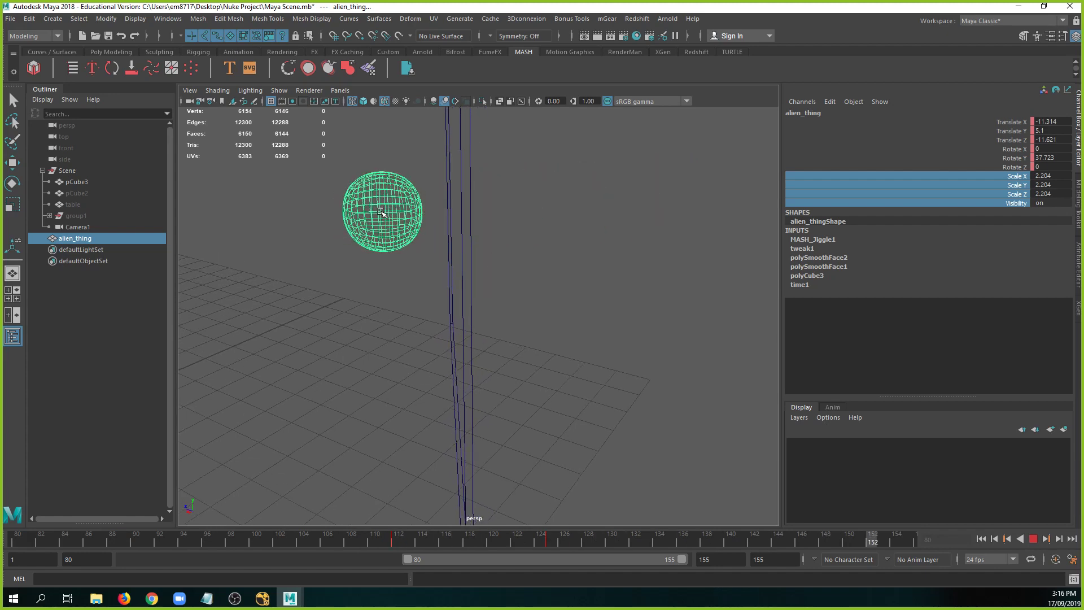
pyautogui.keyDown('alt'); pyautogui.moveTo(381, 212); pyautogui.dragTo(445, 223, button='right'); pyautogui.keyUp('alt')
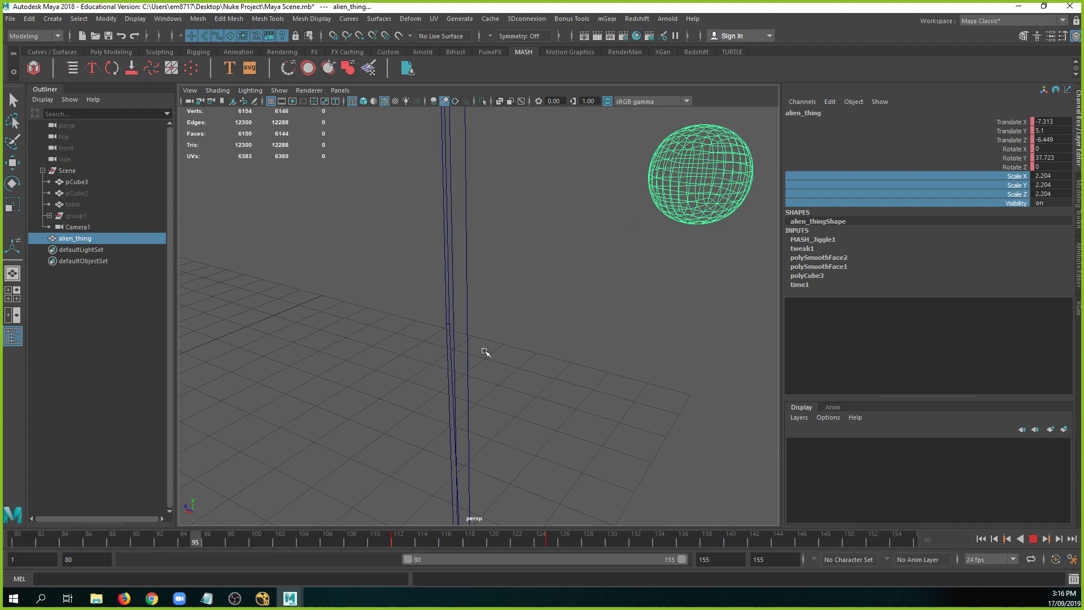
pyautogui.press('5')
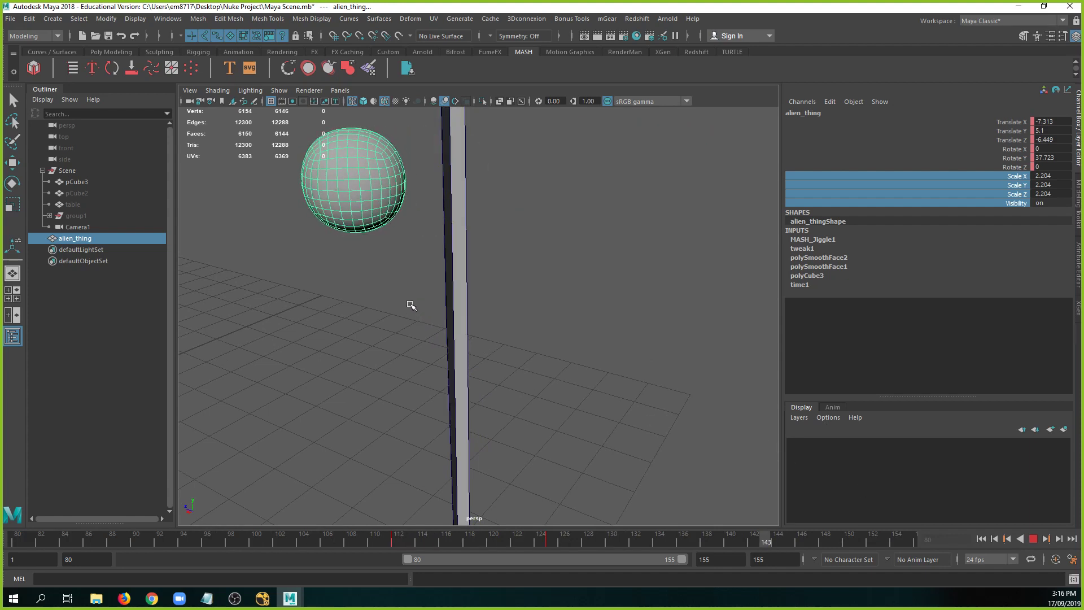
pyautogui.keyDown('alt'); pyautogui.moveTo(412, 302); pyautogui.dragTo(416, 322, button='right'); pyautogui.keyUp('alt')
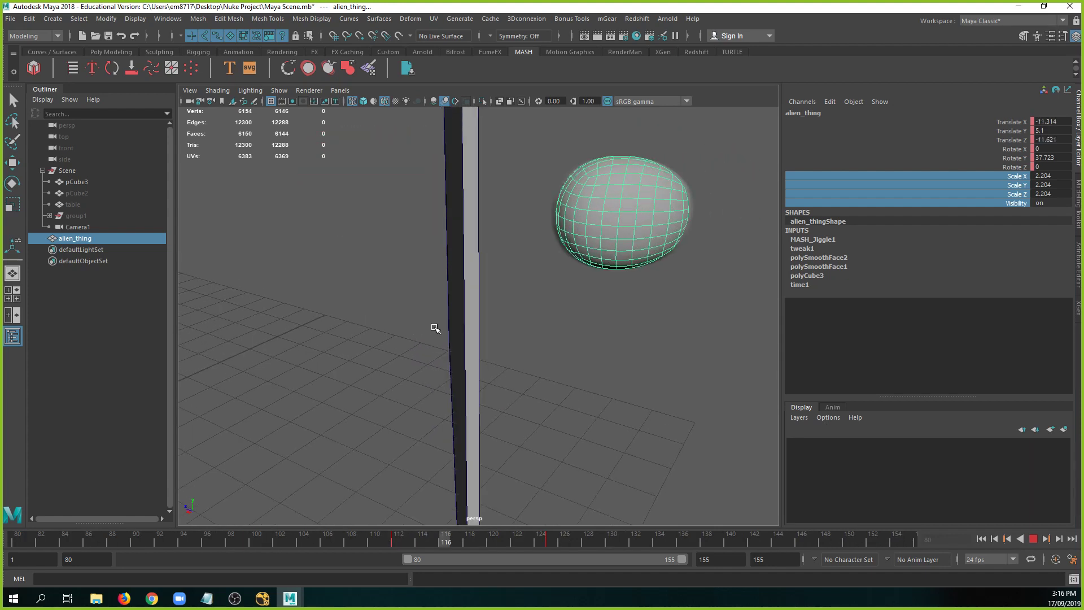
pyautogui.click(996, 539)
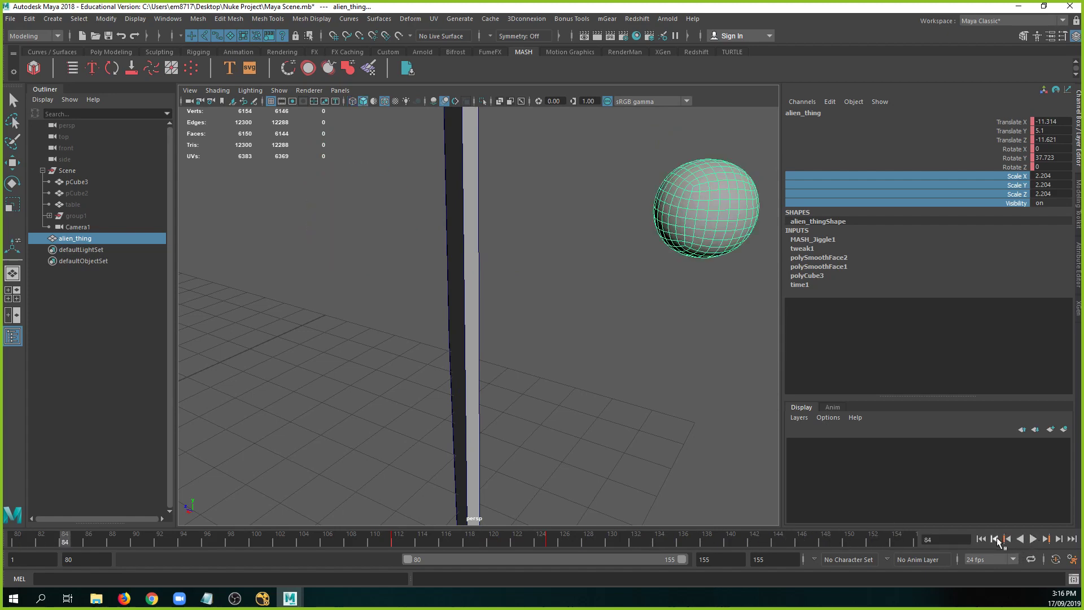
pyautogui.click(980, 539)
# Create a polygon cube at the scene origin with nothing else selected.
pyautogui.keyDown('alt'); pyautogui.moveTo(618, 404); pyautogui.dragTo(452, 395, button='middle'); pyautogui.keyUp('alt')
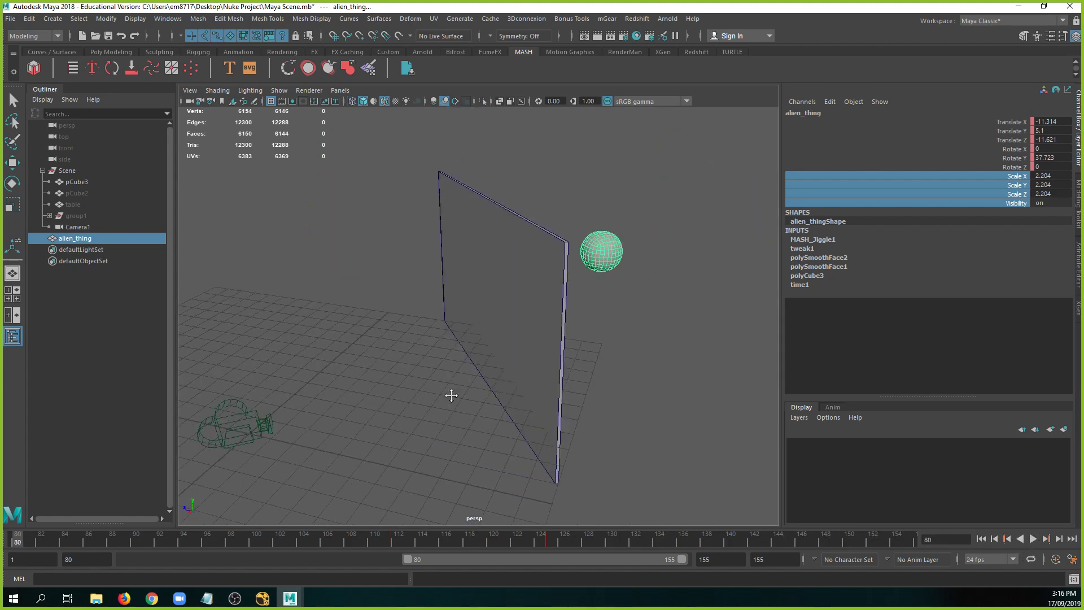
pyautogui.keyDown('alt'); pyautogui.moveTo(452, 395); pyautogui.dragTo(509, 393); pyautogui.keyUp('alt')
pyautogui.keyDown('shift'); pyautogui.rightClick(451, 428); pyautogui.keyUp('shift')
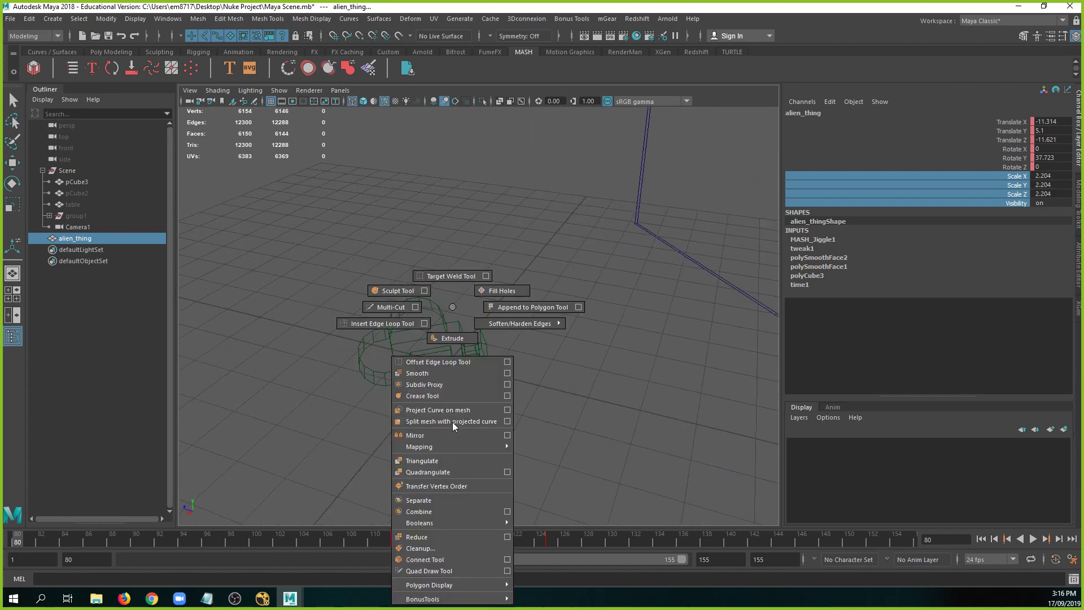
pyautogui.click(532, 436)
pyautogui.keyDown('shift'); pyautogui.moveTo(484, 366); pyautogui.dragTo(488, 400, button='right'); pyautogui.keyUp('shift')
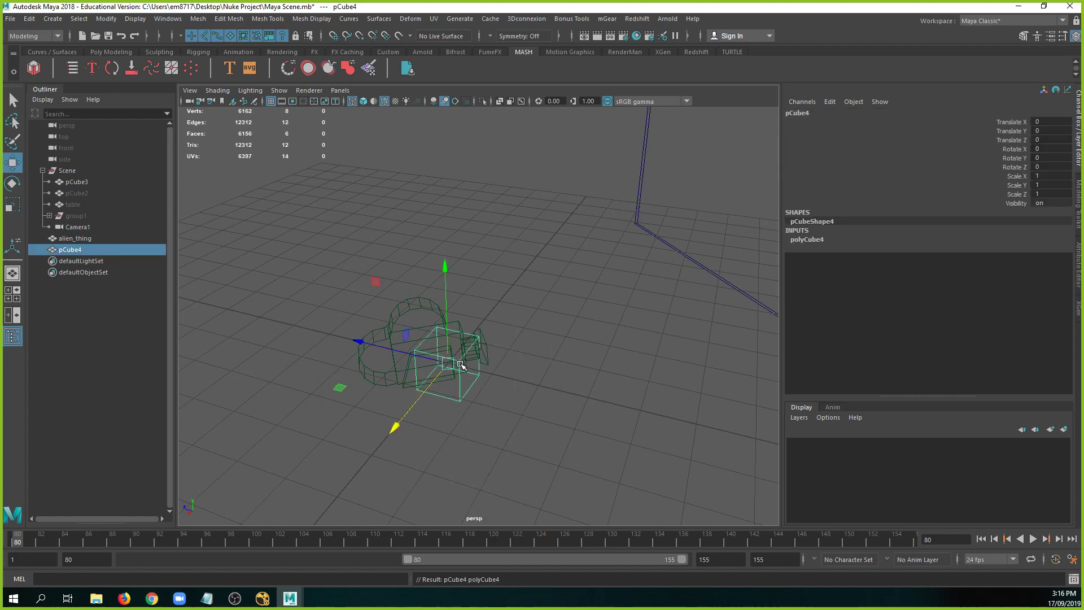
# Scale the new cube uniformly to about 0.187 and stretch it to about 0.432 in Y.
pyautogui.scroll(4, 463, 361)
pyautogui.keyDown('alt'); pyautogui.moveTo(467, 351); pyautogui.dragTo(530, 283, button='middle'); pyautogui.keyUp('alt')
pyautogui.scroll(-2, 523, 283)
pyautogui.keyDown('alt'); pyautogui.moveTo(513, 283); pyautogui.dragTo(375, 281); pyautogui.keyUp('alt')
pyautogui.press('r')
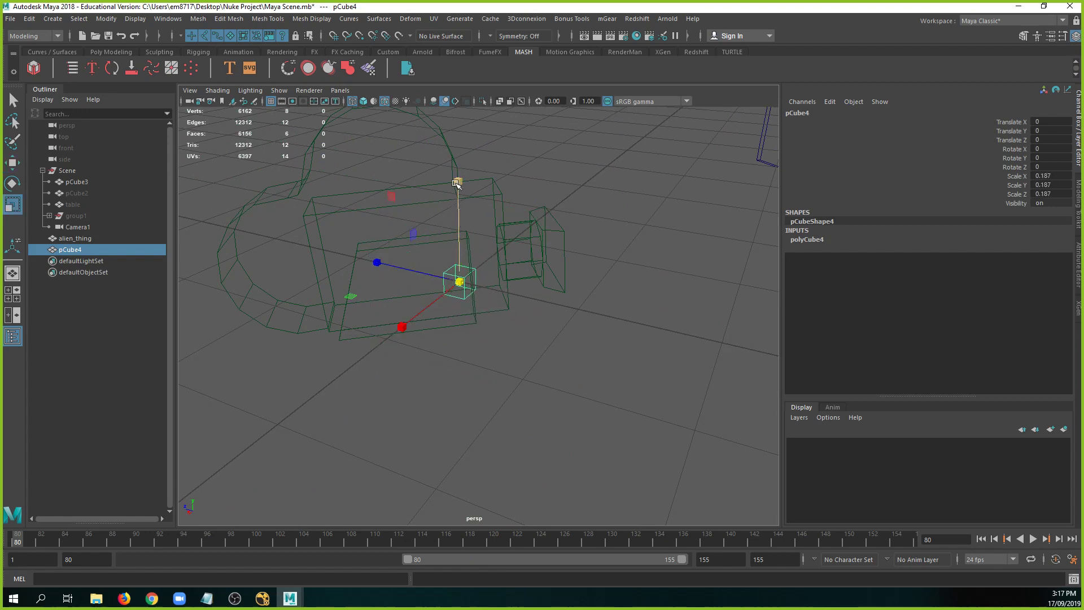
pyautogui.moveTo(457, 182); pyautogui.dragTo(474, 40)
pyautogui.keyDown('alt'); pyautogui.moveTo(473, 190); pyautogui.dragTo(451, 240, button='middle'); pyautogui.keyUp('alt')
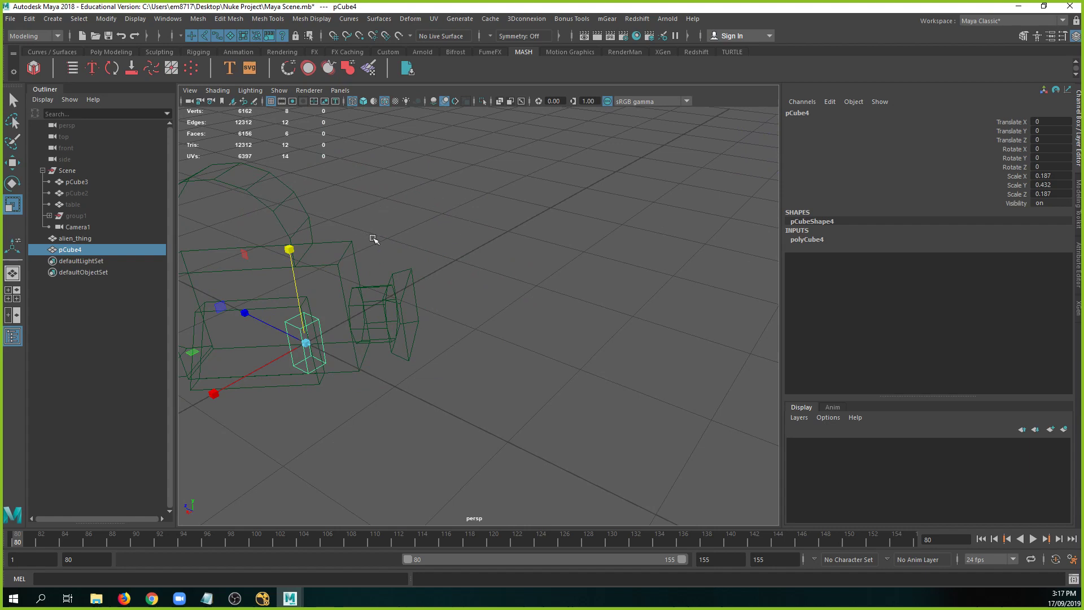
# Isolate the stretched cube and place its pivot at the centre of its bottom face.
pyautogui.hotkey('ctrl', '1')
pyautogui.keyDown('alt'); pyautogui.moveTo(378, 243); pyautogui.dragTo(491, 230, button='middle'); pyautogui.keyUp('alt')
pyautogui.press('w')
pyautogui.keyDown('alt'); pyautogui.moveTo(491, 241); pyautogui.dragTo(493, 306); pyautogui.keyUp('alt')
pyautogui.press('f')
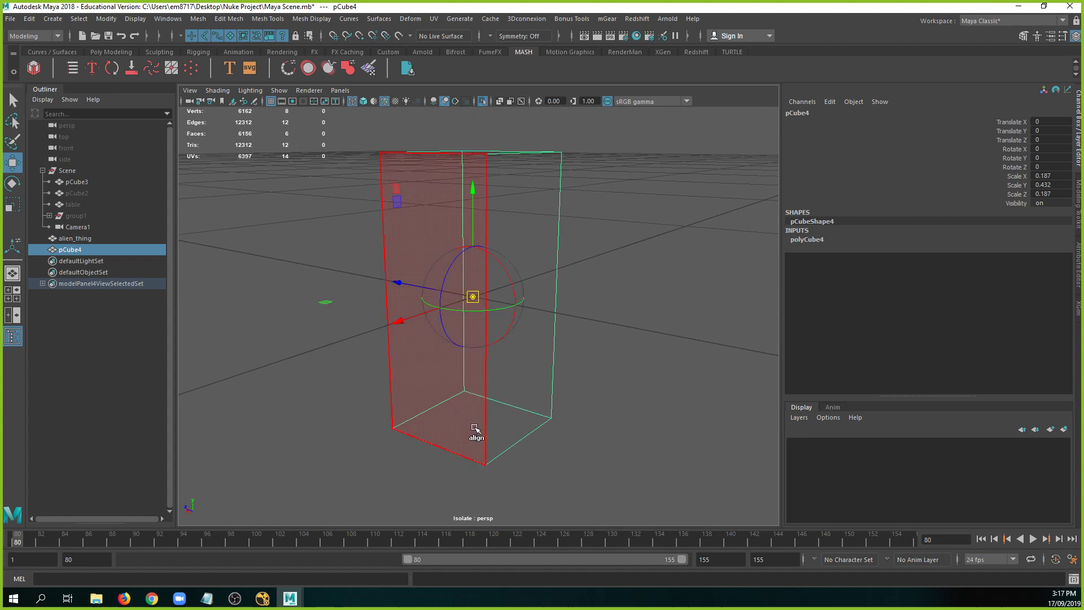
pyautogui.moveTo(545, 460)
pyautogui.keyDown('alt'); pyautogui.mouseDown()
pyautogui.moveTo(547, 430)
pyautogui.moveTo(528, 450)
pyautogui.mouseUp(); pyautogui.keyUp('alt')
pyautogui.press('d')
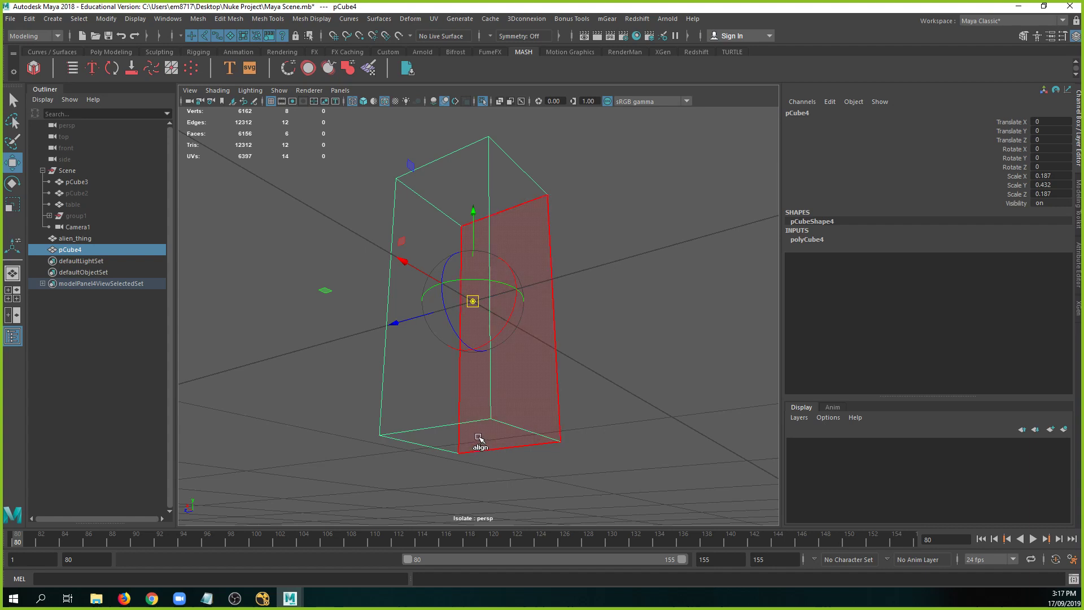
pyautogui.click(440, 439)
pyautogui.keyDown('alt'); pyautogui.moveTo(441, 439); pyautogui.dragTo(298, 322); pyautogui.keyUp('alt')
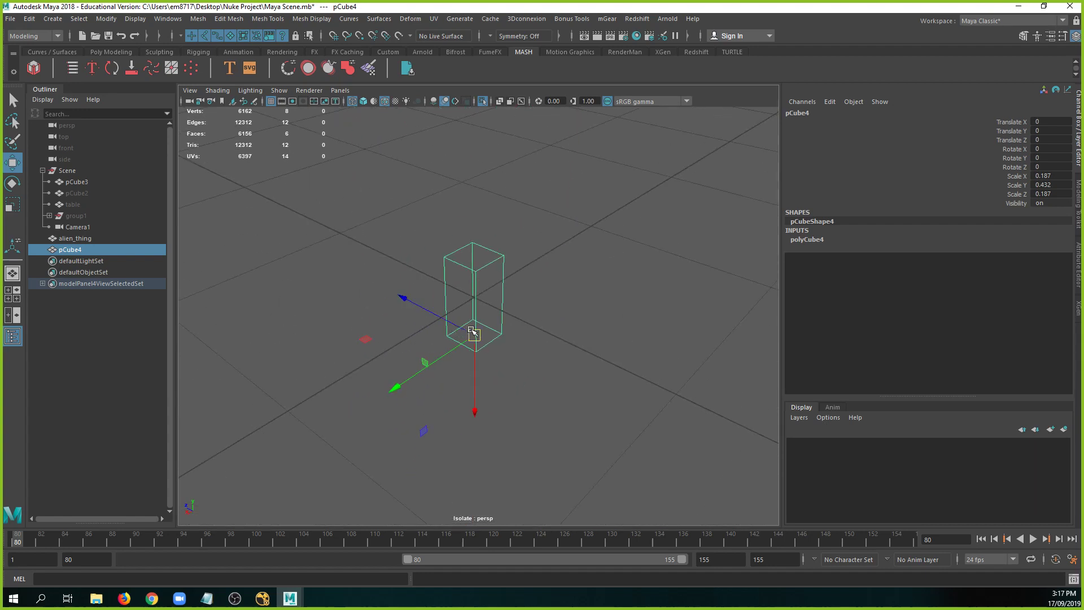
# Snap the cube up by its pivot so its base sits on the grid origin.
pyautogui.moveTo(477, 310); pyautogui.dragTo(475, 296, button='middle')
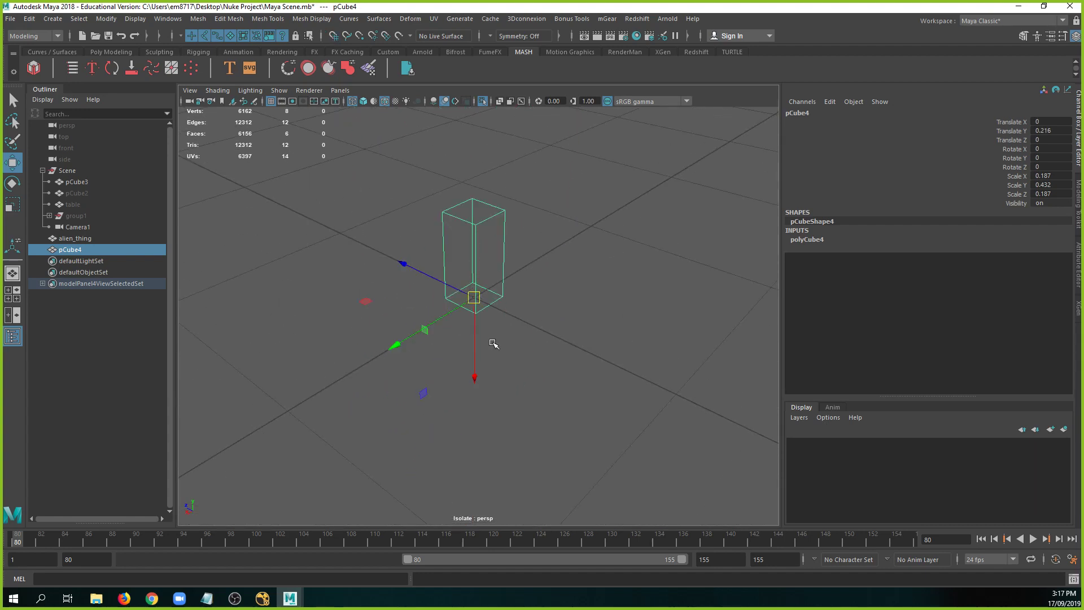
pyautogui.keyDown('alt'); pyautogui.moveTo(491, 339); pyautogui.dragTo(473, 287); pyautogui.keyUp('alt')
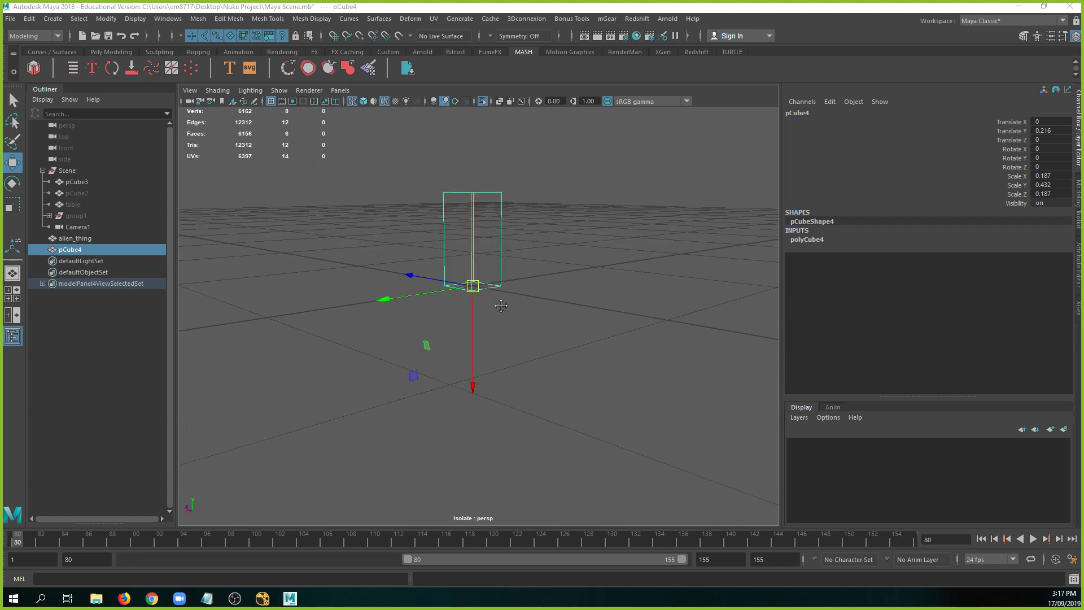
pyautogui.keyDown('alt'); pyautogui.moveTo(473, 287); pyautogui.dragTo(531, 376, button='right'); pyautogui.keyUp('alt')
pyautogui.keyDown('alt'); pyautogui.moveTo(530, 376); pyautogui.dragTo(493, 361); pyautogui.keyUp('alt')
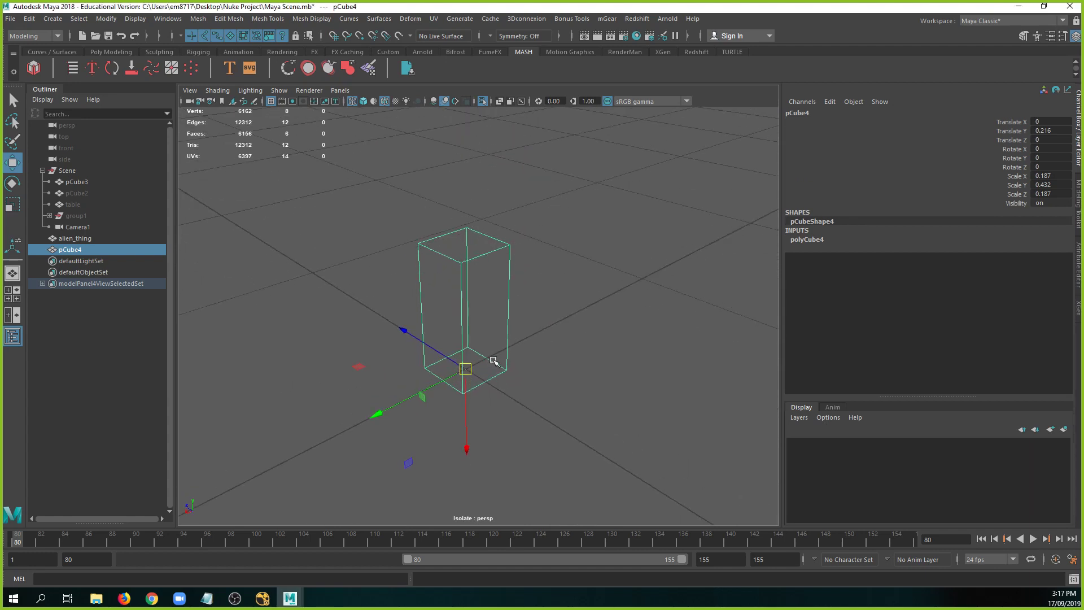
# Display the cube with smooth mesh preview in shaded mode.
pyautogui.press('r')
pyautogui.moveTo(495, 308)
pyautogui.keyDown('alt'); pyautogui.mouseDown()
pyautogui.moveTo(492, 324)
pyautogui.moveTo(495, 314)
pyautogui.mouseUp(); pyautogui.keyUp('alt')
pyautogui.press('3')
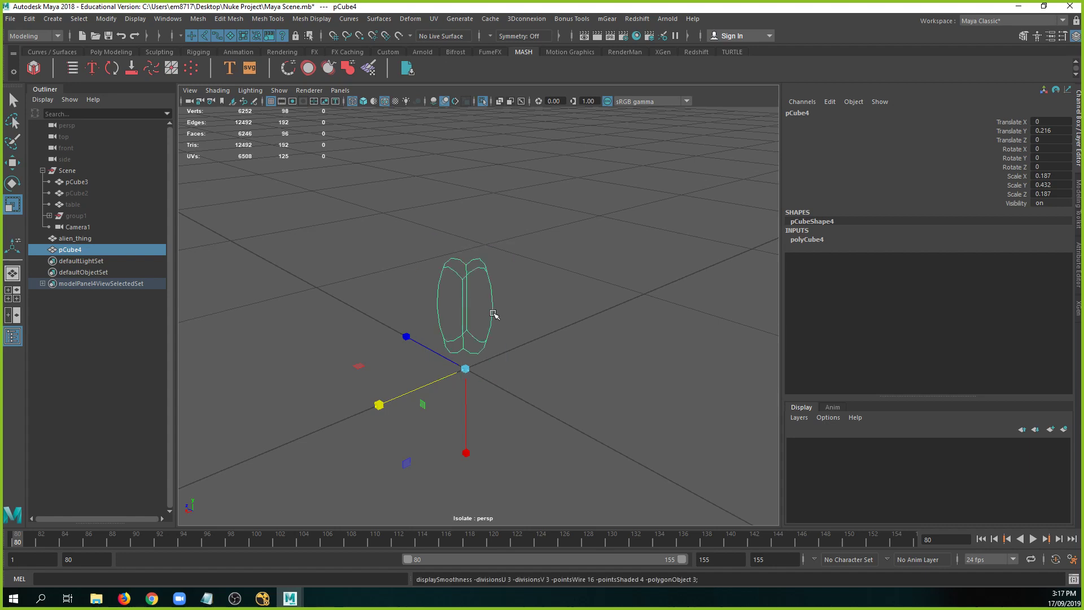
pyautogui.press('5')
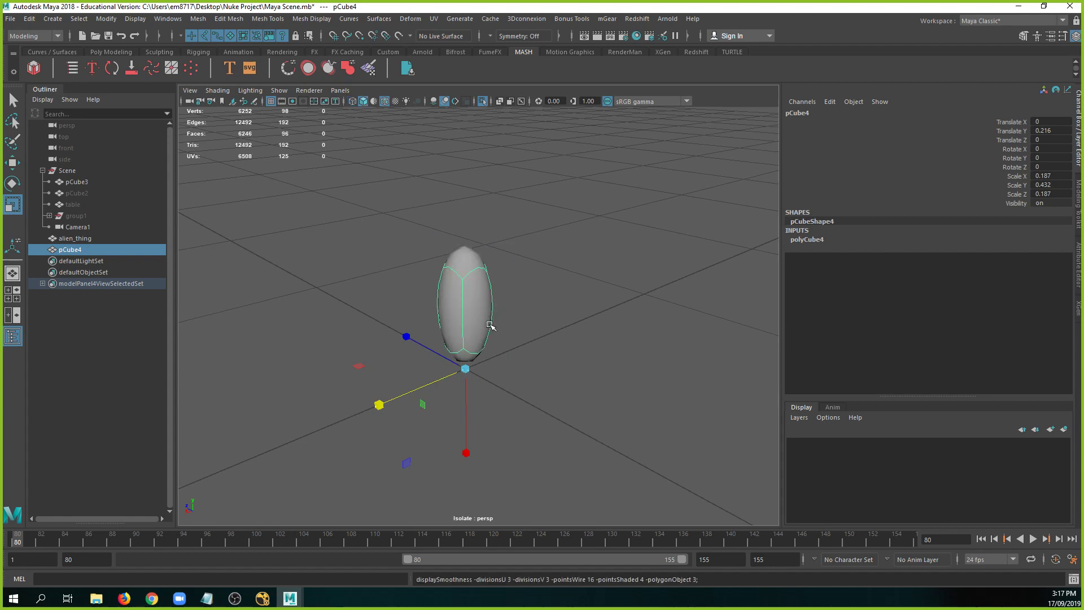
# Extrude the bottom face of the cube in place to flatten the smoothed base.
pyautogui.keyDown('alt'); pyautogui.moveTo(489, 362); pyautogui.dragTo(481, 336); pyautogui.keyUp('alt')
pyautogui.keyDown('shift'); pyautogui.moveTo(486, 307); pyautogui.dragTo(504, 350, button='right'); pyautogui.keyUp('shift')
pyautogui.click(468, 334)
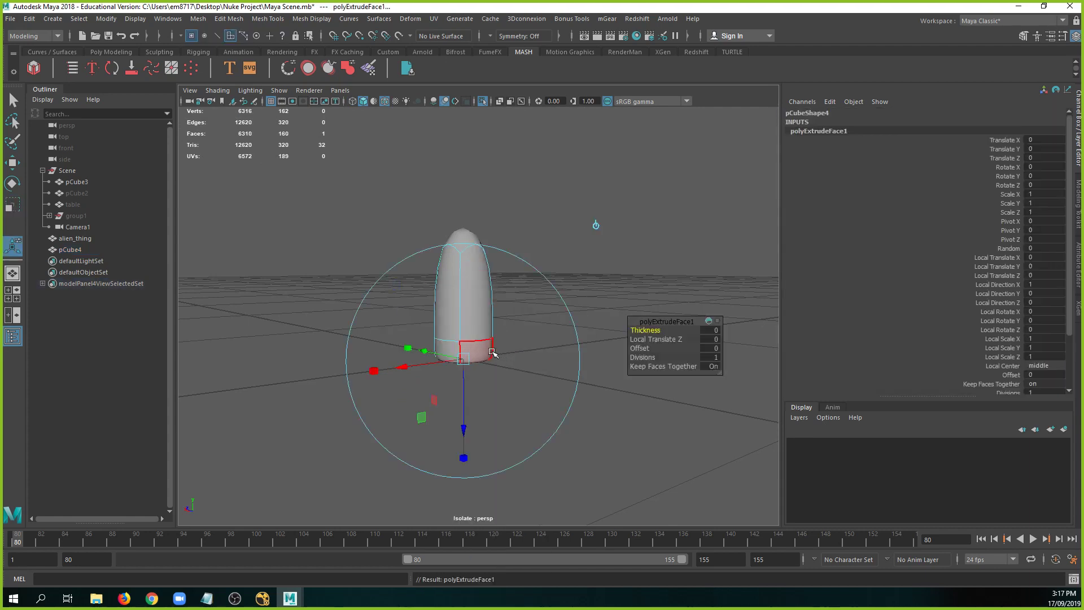
# Insert a horizontal edge loop around the middle of the smoothed shape.
pyautogui.keyDown('alt'); pyautogui.moveTo(493, 353); pyautogui.dragTo(480, 316); pyautogui.keyUp('alt')
pyautogui.moveTo(486, 294); pyautogui.dragTo(416, 295, button='right')
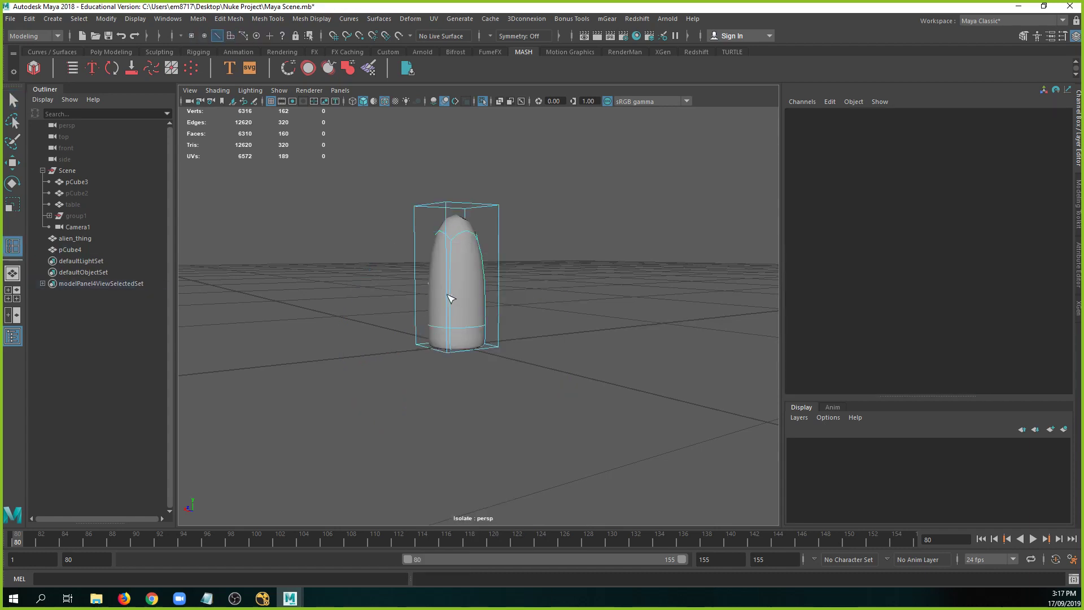
pyautogui.click(452, 293)
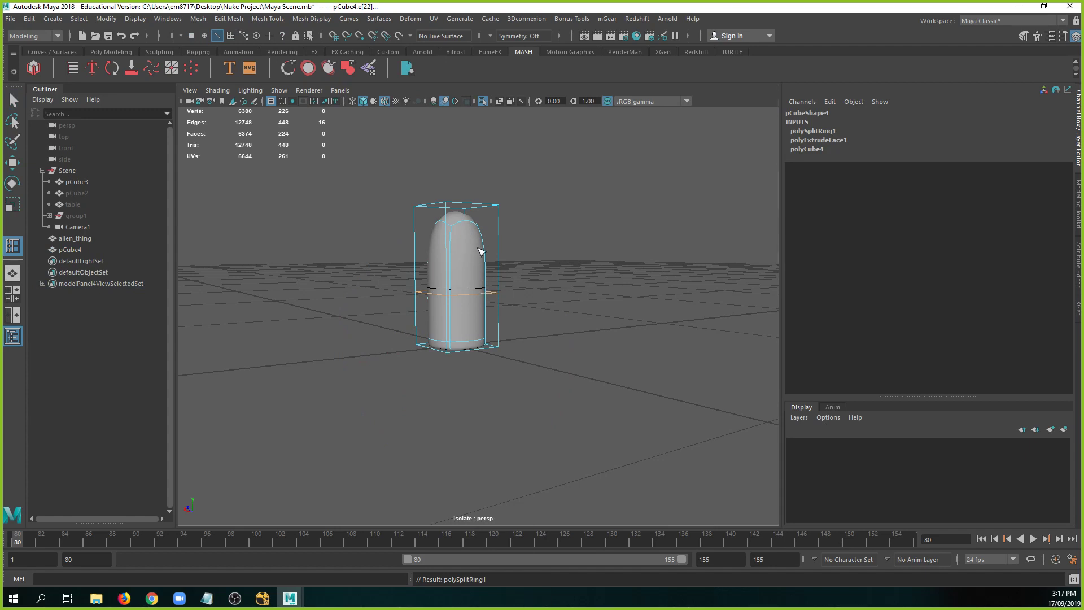
pyautogui.press('q')
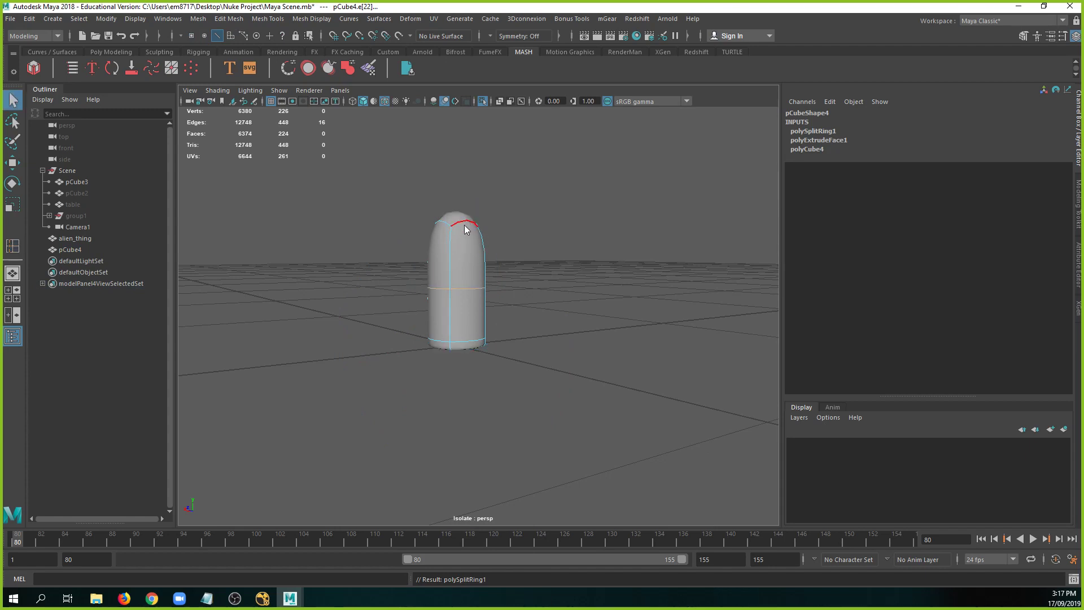
# Select the top face of the smoothed shape and move it sideways to bend the shape.
pyautogui.press('F11')
pyautogui.click(458, 220)
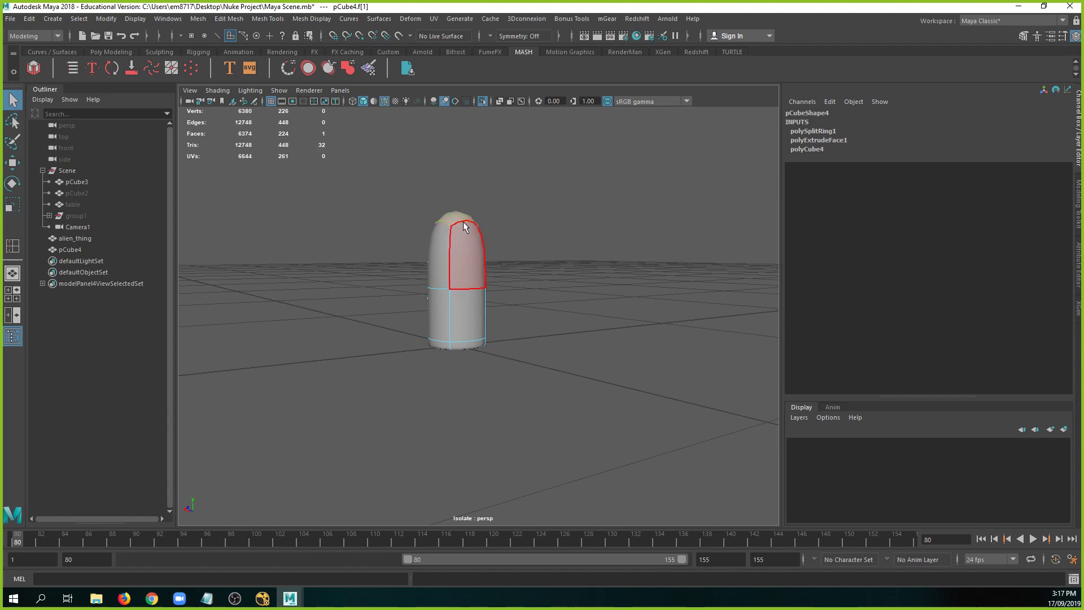
pyautogui.press('r')
pyautogui.keyDown('alt'); pyautogui.moveTo(468, 237); pyautogui.dragTo(520, 247); pyautogui.keyUp('alt')
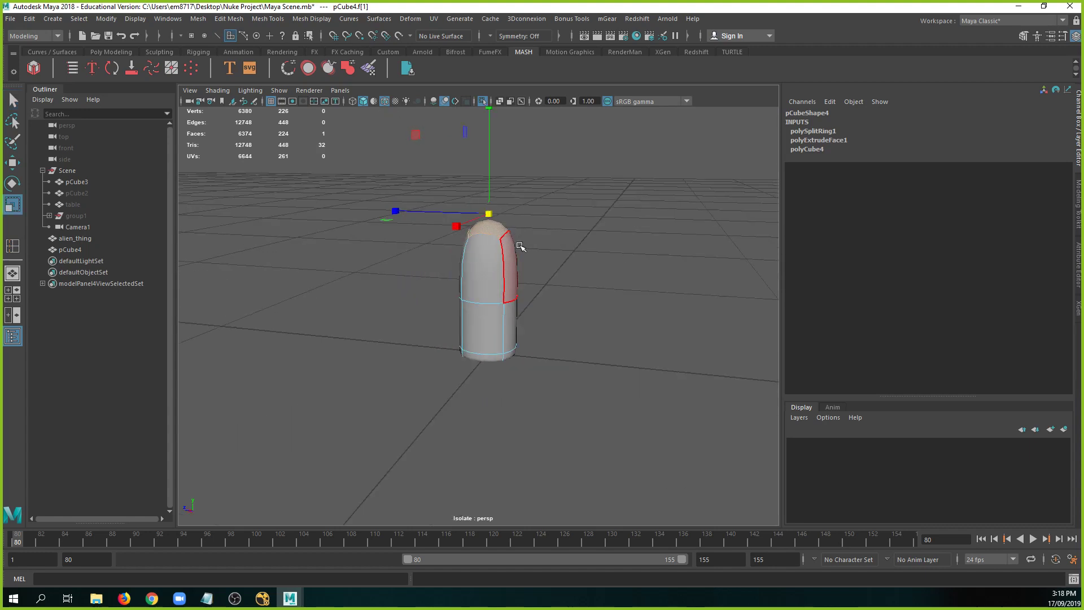
pyautogui.press('w')
pyautogui.moveTo(489, 214); pyautogui.dragTo(433, 204)
pyautogui.moveTo(496, 287)
pyautogui.keyDown('alt'); pyautogui.mouseDown()
pyautogui.moveTo(480, 266)
pyautogui.moveTo(509, 299)
pyautogui.mouseUp(); pyautogui.keyUp('alt')
# Adjust the bent tip in vertex mode and return to object mode.
pyautogui.press('F9')
pyautogui.moveTo(418, 213); pyautogui.dragTo(430, 208, button='middle')
pyautogui.keyDown('alt'); pyautogui.moveTo(431, 208); pyautogui.dragTo(452, 330); pyautogui.keyUp('alt')
pyautogui.press('F8')
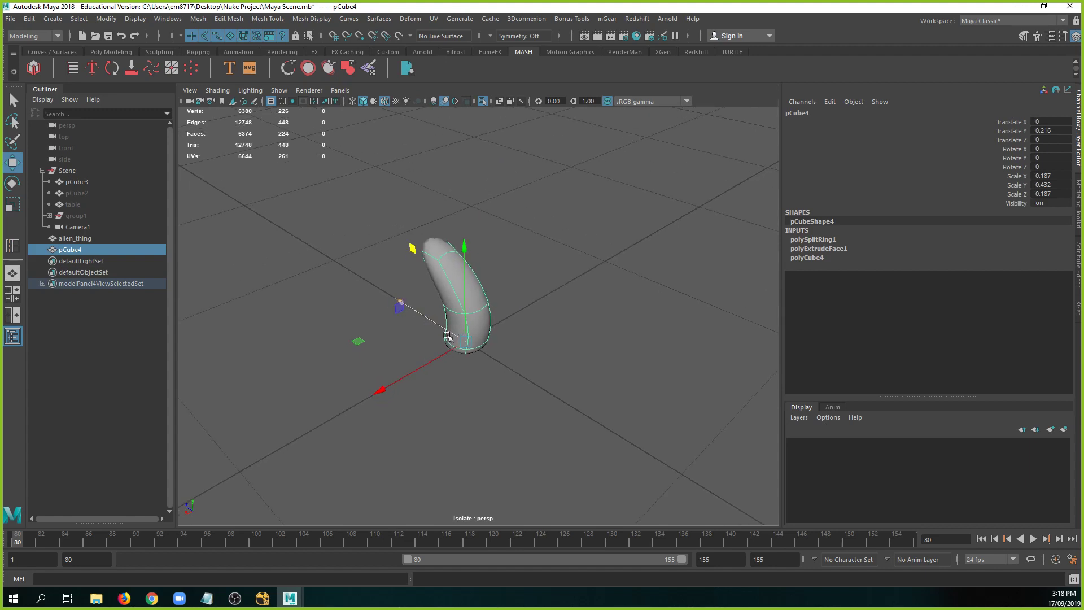
# Try shifting the bent shape along X, undo the move, and duplicate the shape in place.
pyautogui.moveTo(425, 363); pyautogui.dragTo(563, 320)
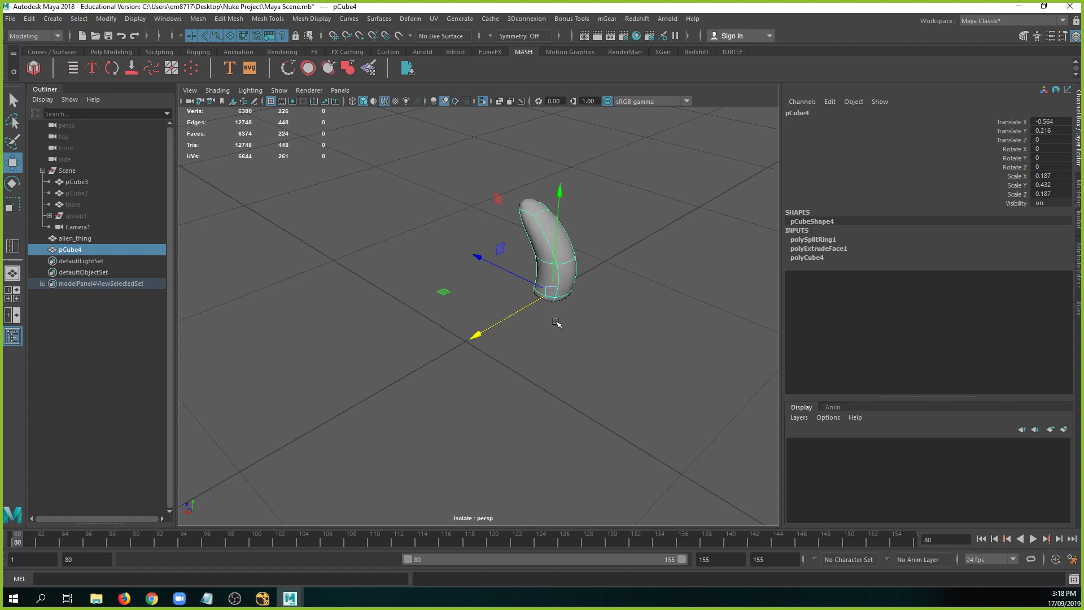
pyautogui.hotkey('ctrl', 'z')
pyautogui.hotkey('ctrl', 'd')
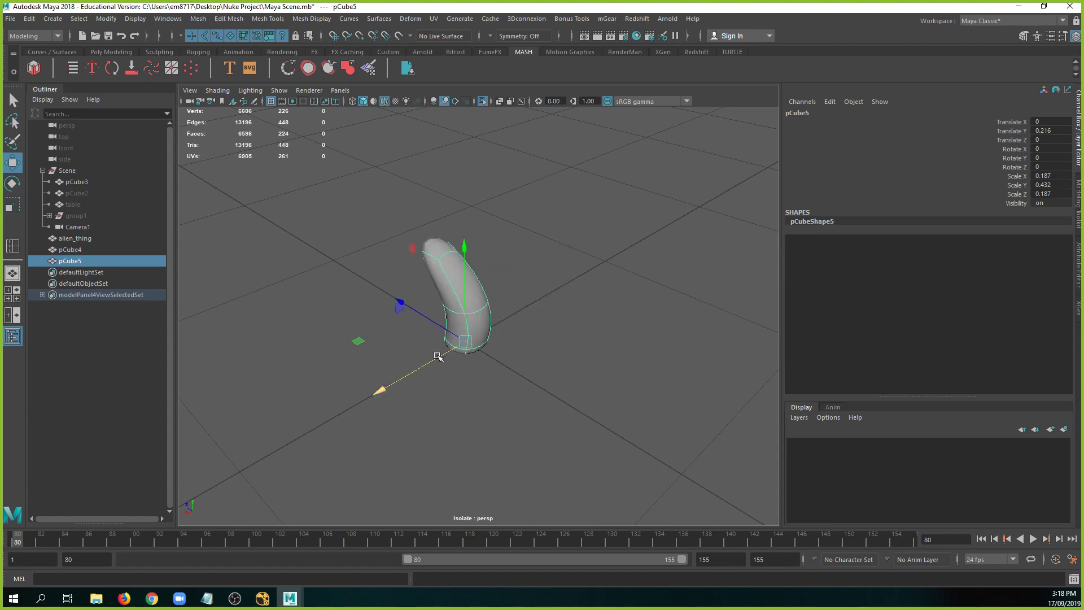
# Move the duplicate aside along X, and bend the original shape the opposite way by lowering and shifting its tip vertices.
pyautogui.moveTo(437, 357); pyautogui.dragTo(512, 314)
pyautogui.click(446, 277)
pyautogui.keyDown('alt'); pyautogui.moveTo(446, 277); pyautogui.dragTo(472, 264); pyautogui.keyUp('alt')
pyautogui.rightClick(471, 263)
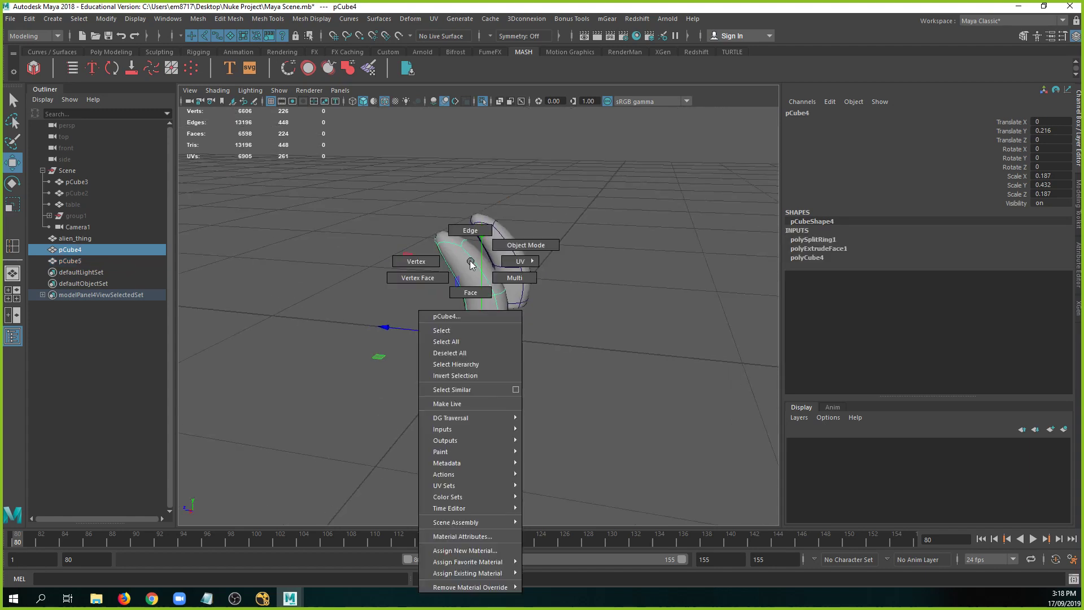
pyautogui.click(416, 261)
pyautogui.moveTo(419, 224); pyautogui.dragTo(516, 240)
pyautogui.moveTo(523, 160); pyautogui.dragTo(525, 193)
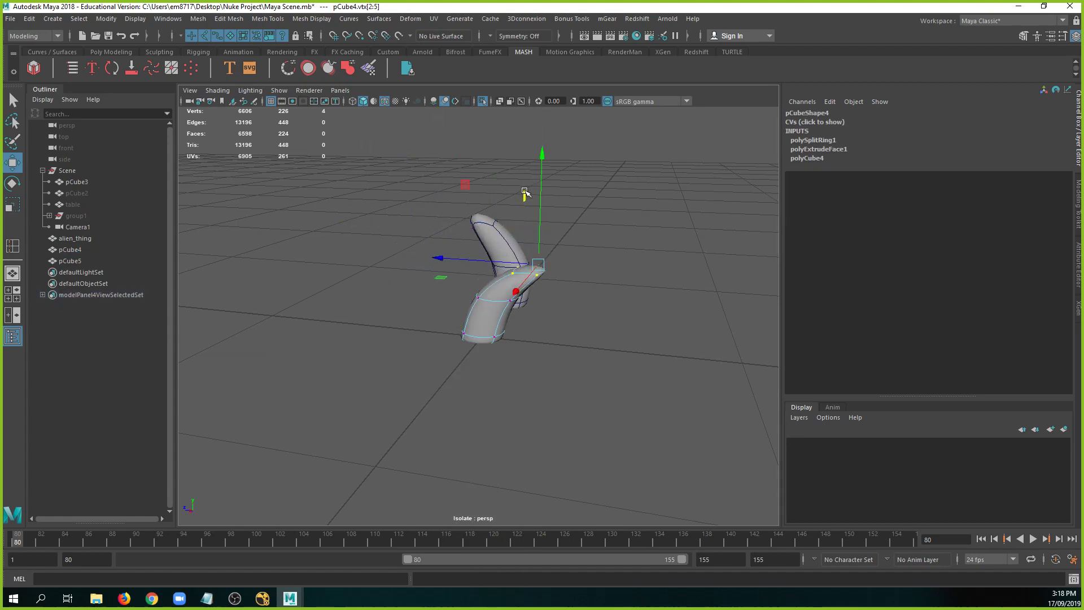
pyautogui.press('F8')
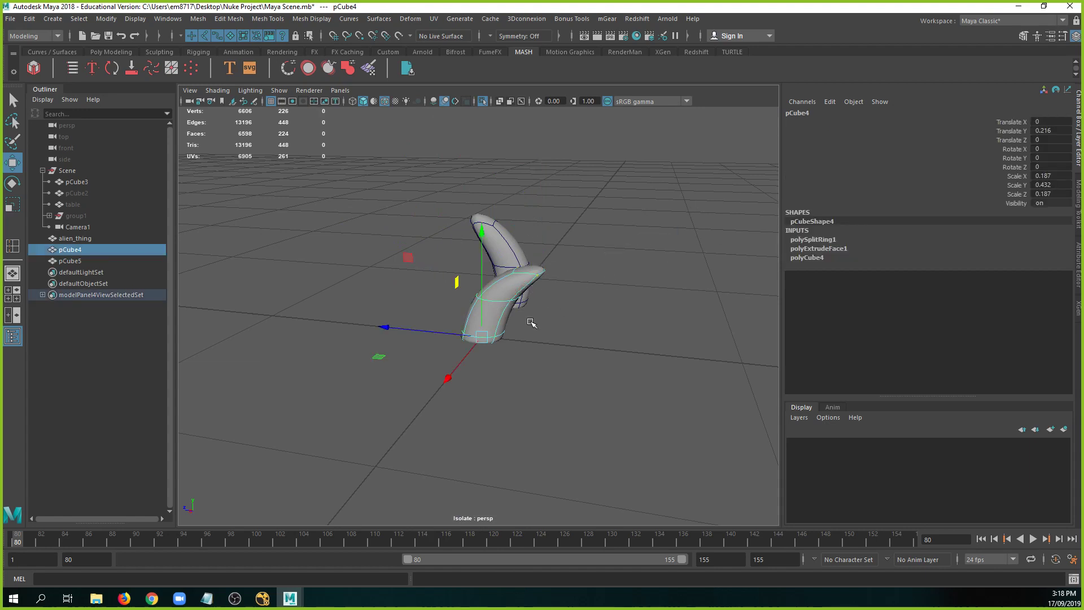
# Duplicate the re-bent shape and move the copy aside along X by about 0.406.
pyautogui.hotkey('ctrl', 'd')
pyautogui.keyDown('alt'); pyautogui.moveTo(550, 346); pyautogui.dragTo(378, 395); pyautogui.keyUp('alt')
# Scale the middle shape down to about 0.145, 0.334, 0.145, and straighten it by shifting its tip vertices along Z.
pyautogui.click(457, 347)
pyautogui.keyDown('alt'); pyautogui.moveTo(406, 345); pyautogui.dragTo(443, 341); pyautogui.keyUp('alt')
pyautogui.press('r')
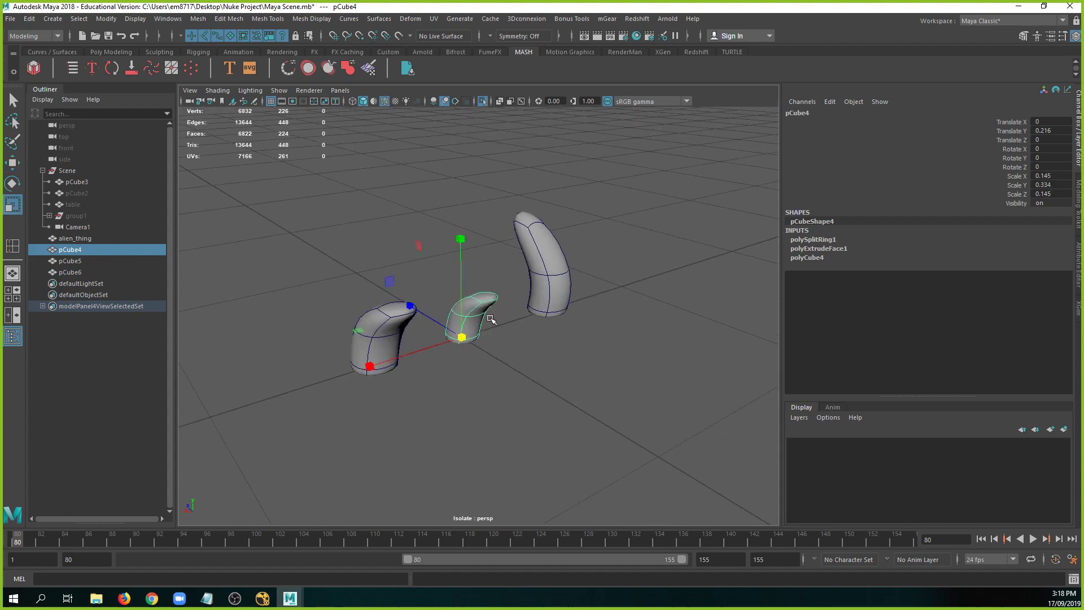
pyautogui.keyDown('alt'); pyautogui.moveTo(494, 305); pyautogui.dragTo(451, 270); pyautogui.keyUp('alt')
pyautogui.press('F9')
pyautogui.press('w')
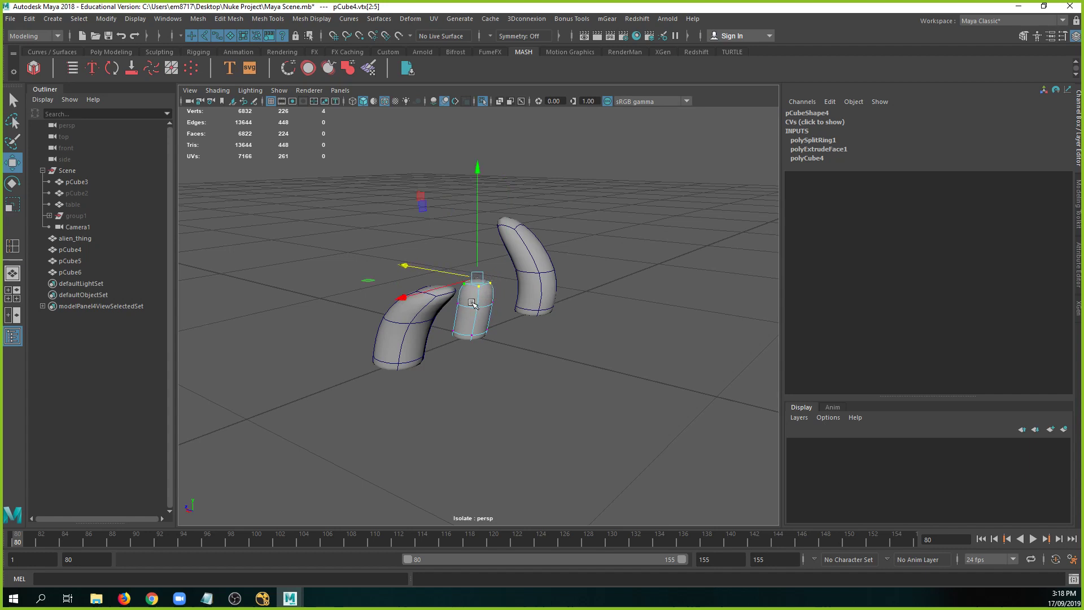
pyautogui.keyDown('alt'); pyautogui.moveTo(474, 343); pyautogui.dragTo(384, 350); pyautogui.keyUp('alt')
pyautogui.moveTo(465, 293); pyautogui.dragTo(541, 253, button='right')
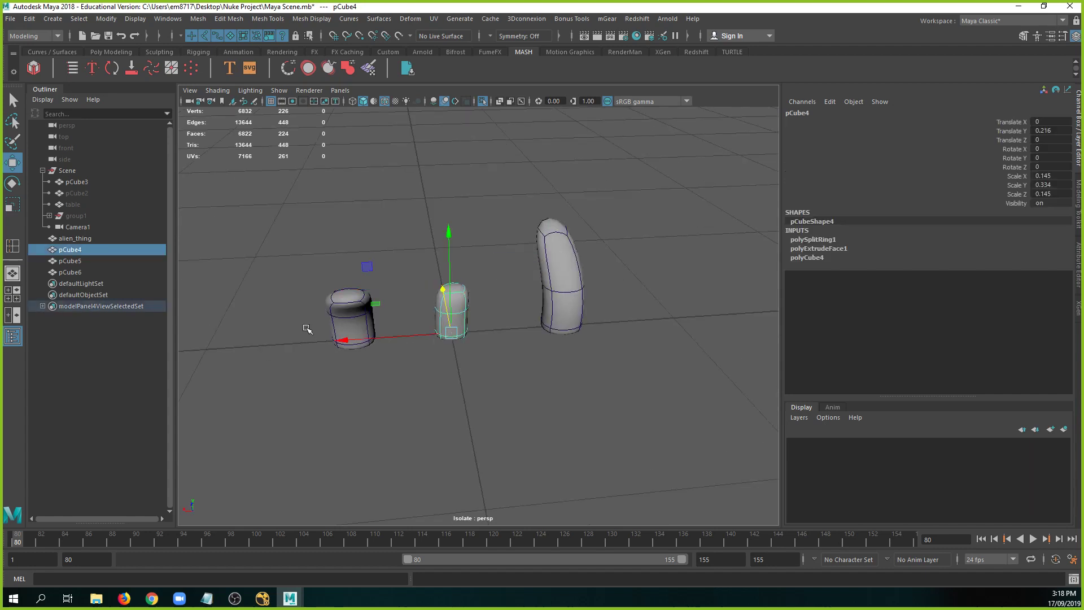
# Select all three curved shapes and set their Translate X to 0 so they overlap at the origin.
pyautogui.keyDown('alt'); pyautogui.moveTo(312, 335); pyautogui.dragTo(643, 384); pyautogui.keyUp('alt')
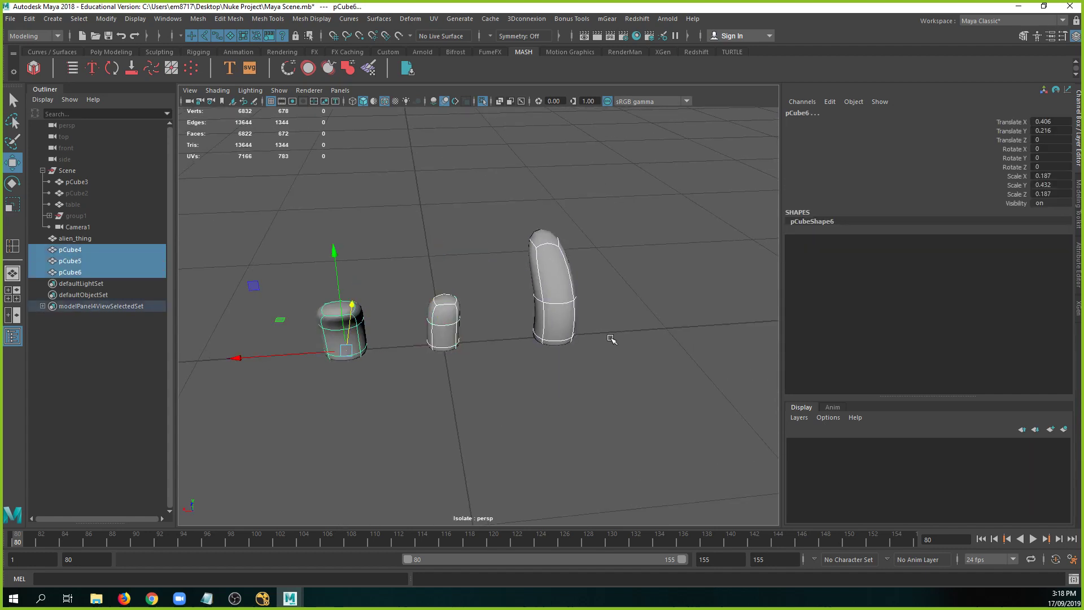
pyautogui.moveTo(1054, 123); pyautogui.dragTo(1057, 136)
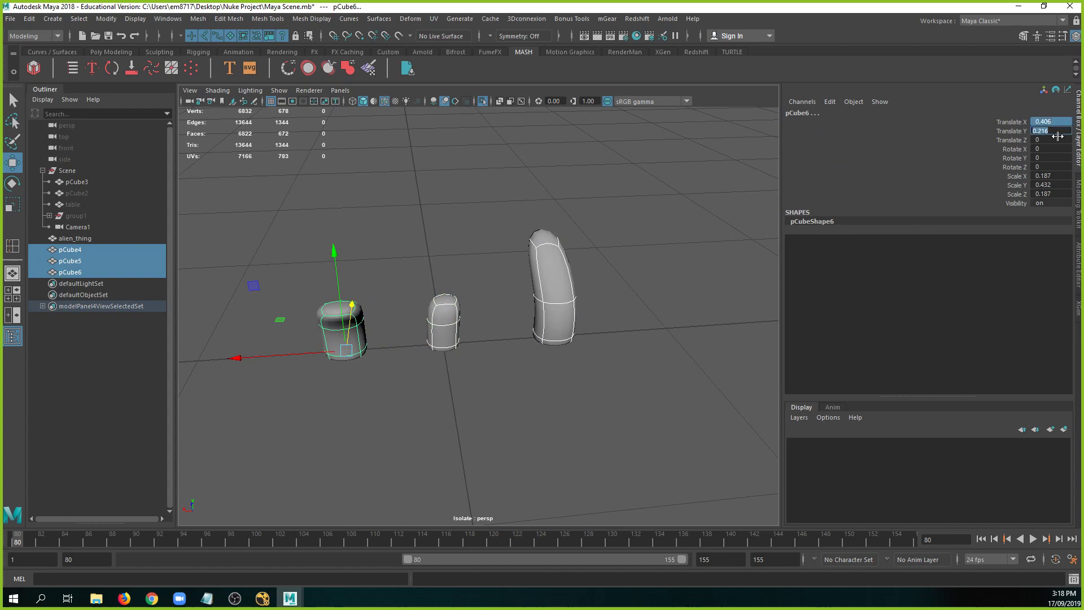
pyautogui.write('0')
pyautogui.press('Return')
# Try moving the three overlapping shapes vertically, and undo the move.
pyautogui.keyDown('alt'); pyautogui.moveTo(677, 309); pyautogui.dragTo(613, 286); pyautogui.keyUp('alt')
pyautogui.moveTo(477, 314); pyautogui.dragTo(468, 267)
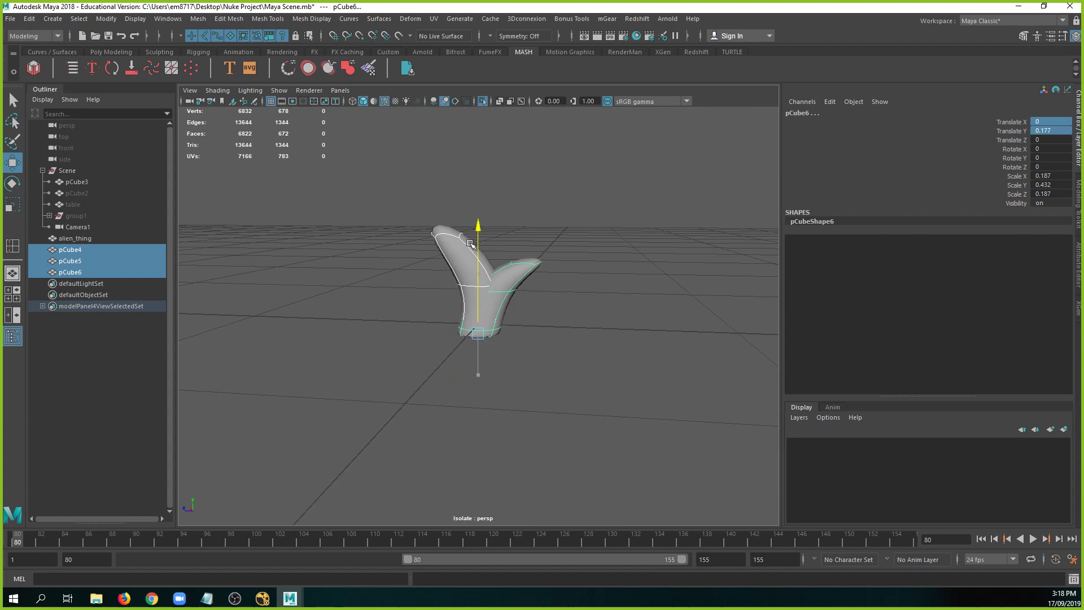
pyautogui.hotkey('ctrl', 'z')
pyautogui.moveTo(475, 325); pyautogui.dragTo(447, 337)
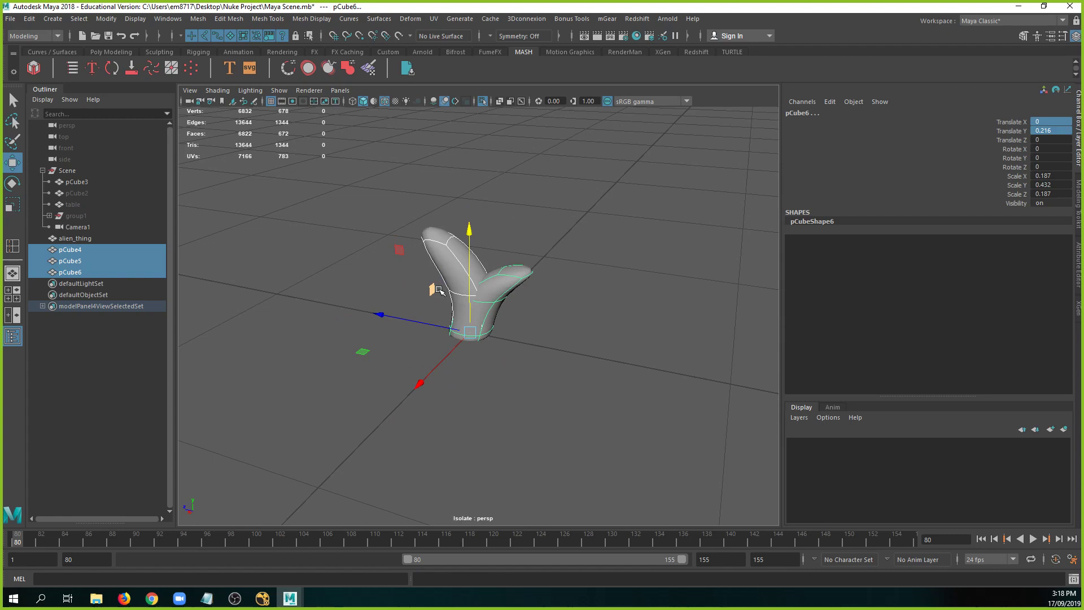
# Turn off isolated display and compare the size of the curved shapes with the camera, wall and alien sphere.
pyautogui.keyDown('alt'); pyautogui.moveTo(475, 288); pyautogui.dragTo(463, 300, button='middle'); pyautogui.keyUp('alt')
pyautogui.click(483, 101)
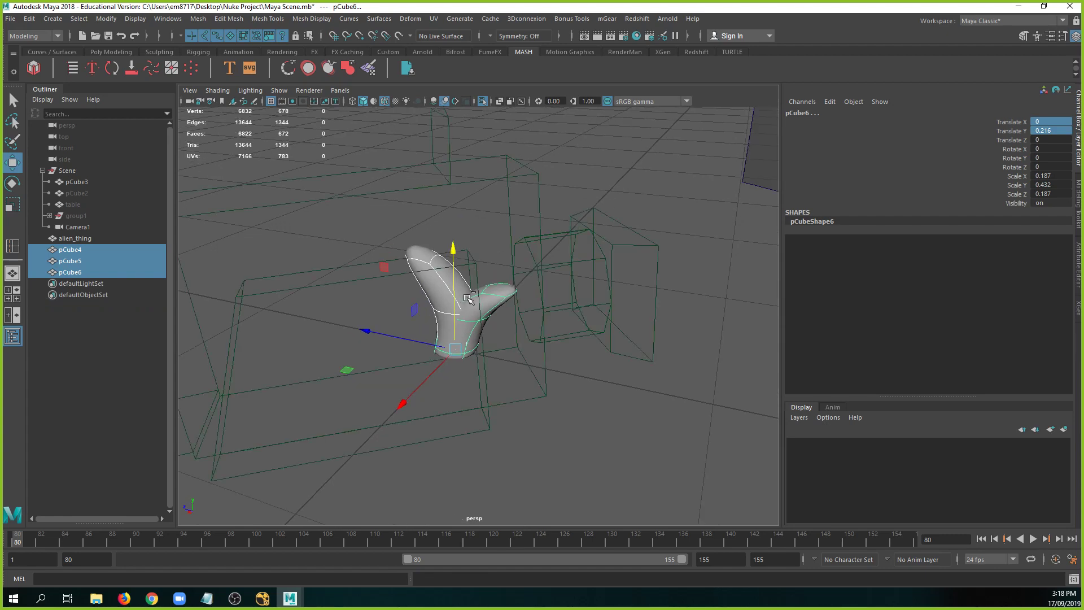
pyautogui.keyDown('alt'); pyautogui.moveTo(607, 298); pyautogui.dragTo(492, 297, button='right'); pyautogui.keyUp('alt')
pyautogui.keyDown('alt'); pyautogui.moveTo(597, 307); pyautogui.dragTo(563, 316, button='middle'); pyautogui.keyUp('alt')
pyautogui.keyDown('alt'); pyautogui.moveTo(563, 315); pyautogui.dragTo(770, 333, button='right'); pyautogui.keyUp('alt')
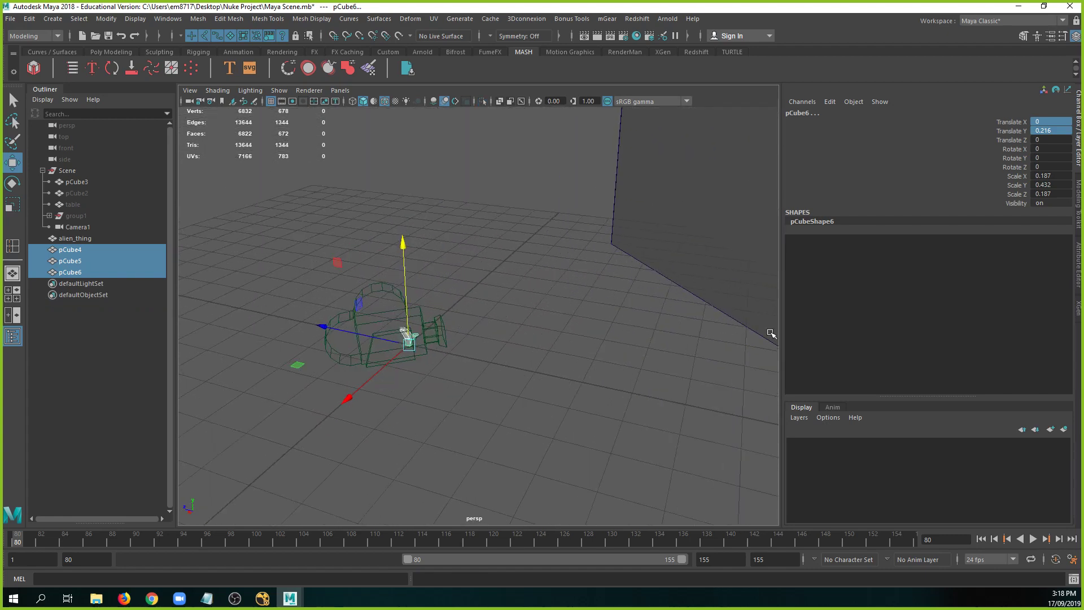
pyautogui.keyDown('alt'); pyautogui.moveTo(770, 333); pyautogui.dragTo(516, 349, button='middle'); pyautogui.keyUp('alt')
pyautogui.keyDown('alt'); pyautogui.moveTo(516, 349); pyautogui.dragTo(407, 329, button='right'); pyautogui.keyUp('alt')
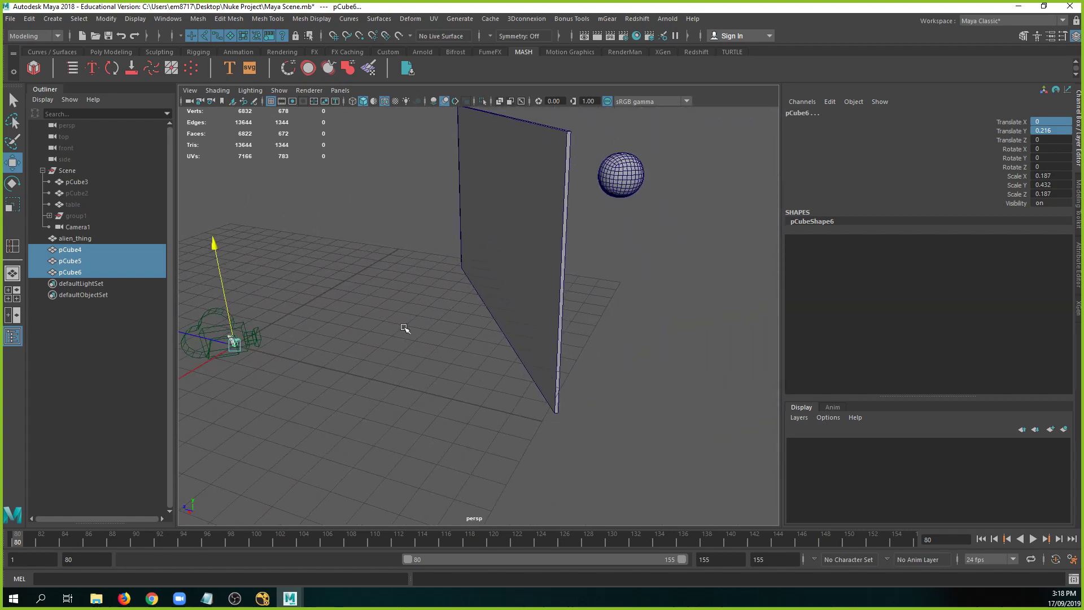
pyautogui.keyDown('alt'); pyautogui.moveTo(407, 329); pyautogui.dragTo(602, 307, button='middle'); pyautogui.keyUp('alt')
pyautogui.keyDown('alt'); pyautogui.moveTo(602, 307); pyautogui.dragTo(735, 330, button='right'); pyautogui.keyUp('alt')
pyautogui.keyDown('alt'); pyautogui.moveTo(734, 330); pyautogui.dragTo(486, 358, button='middle'); pyautogui.keyUp('alt')
pyautogui.keyDown('alt'); pyautogui.moveTo(487, 358); pyautogui.dragTo(525, 406, button='right'); pyautogui.keyUp('alt')
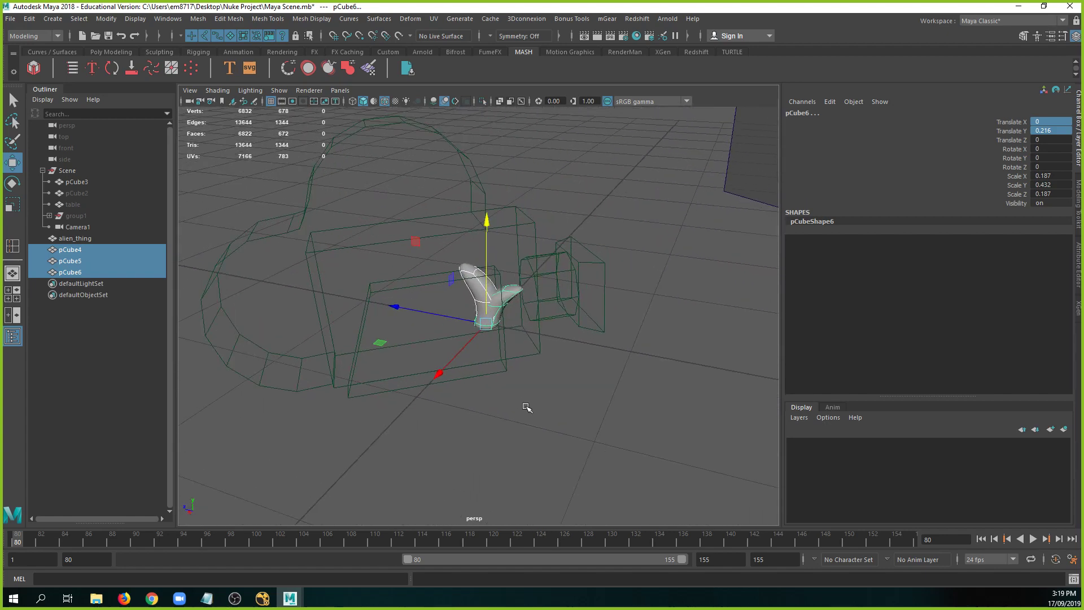
# Scale the three shapes down together to about 0.112, 0.259, 0.112 on pCube6, and freeze their transformations.
pyautogui.press('r')
pyautogui.moveTo(487, 325); pyautogui.dragTo(463, 324)
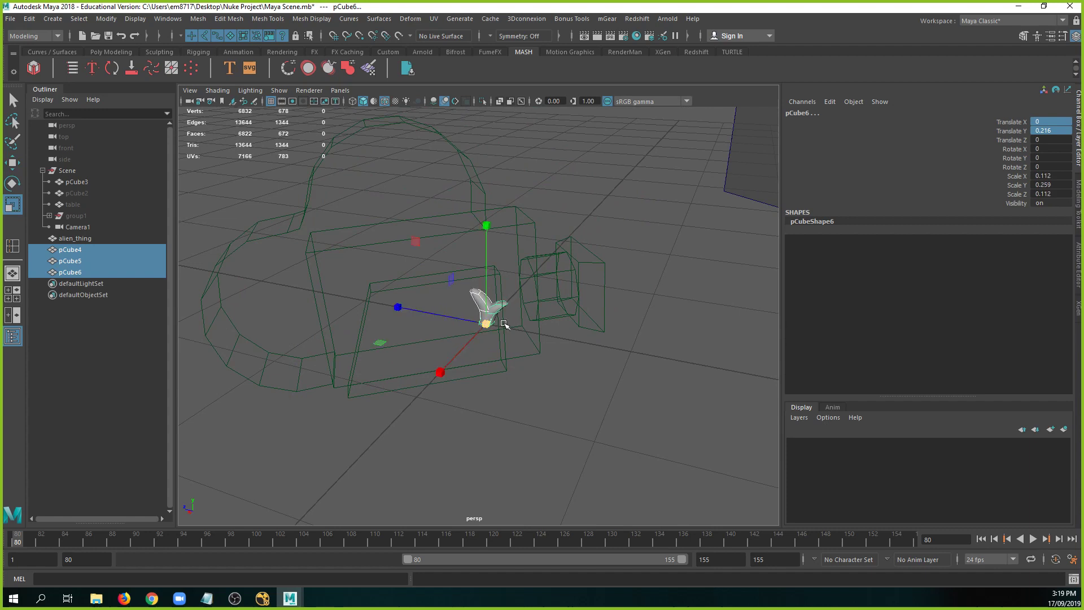
pyautogui.keyDown('alt'); pyautogui.moveTo(504, 324); pyautogui.dragTo(463, 328, button='middle'); pyautogui.keyUp('alt')
pyautogui.keyDown('alt'); pyautogui.moveTo(463, 328); pyautogui.dragTo(477, 329, button='right'); pyautogui.keyUp('alt')
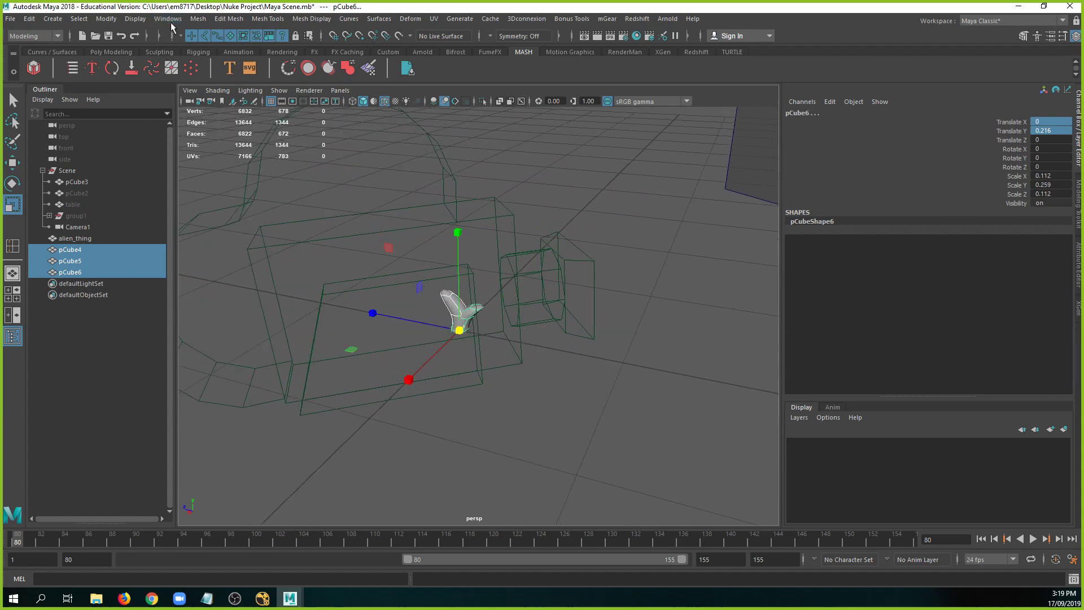
pyautogui.click(106, 19)
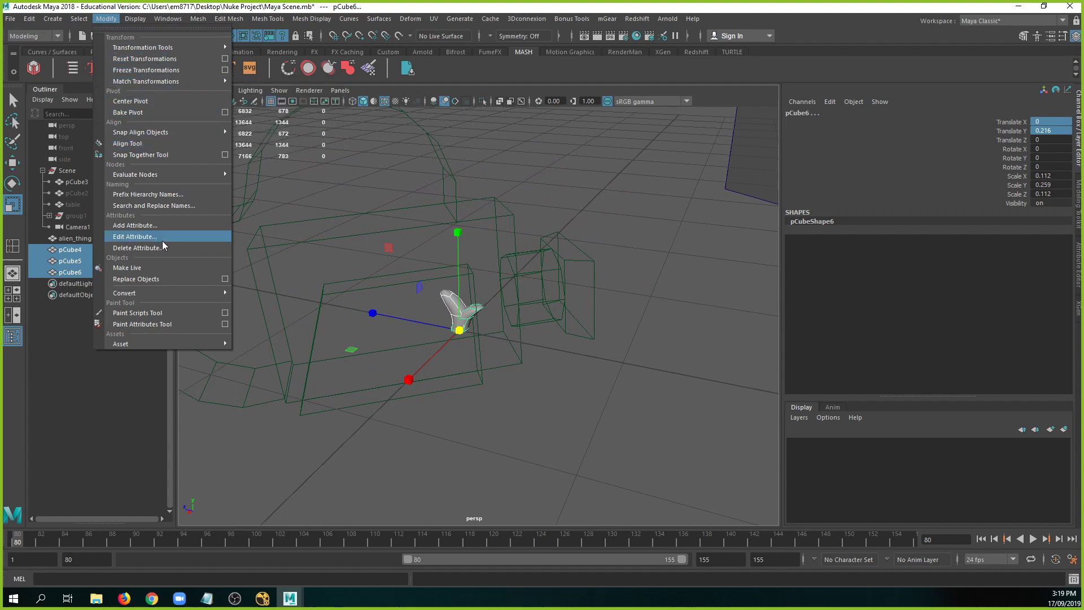
pyautogui.click(158, 72)
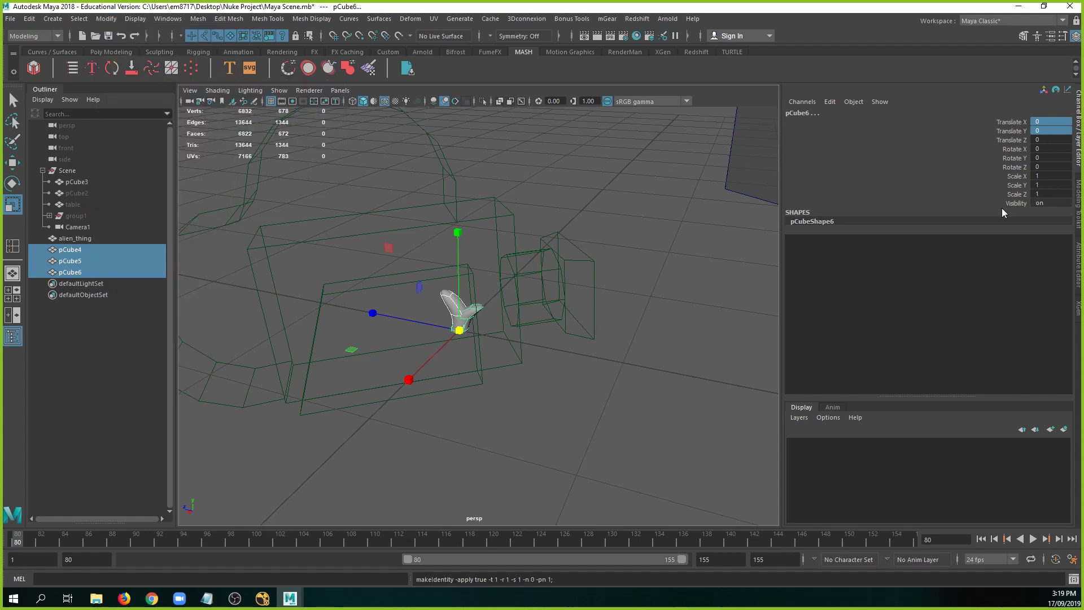
# Select pCube4 through pCube6 and switch the quick input to rename mode for the selection.
pyautogui.keyDown('alt'); pyautogui.moveTo(528, 295); pyautogui.dragTo(483, 331, button='middle'); pyautogui.keyUp('alt')
pyautogui.scroll(-5, 496, 322)
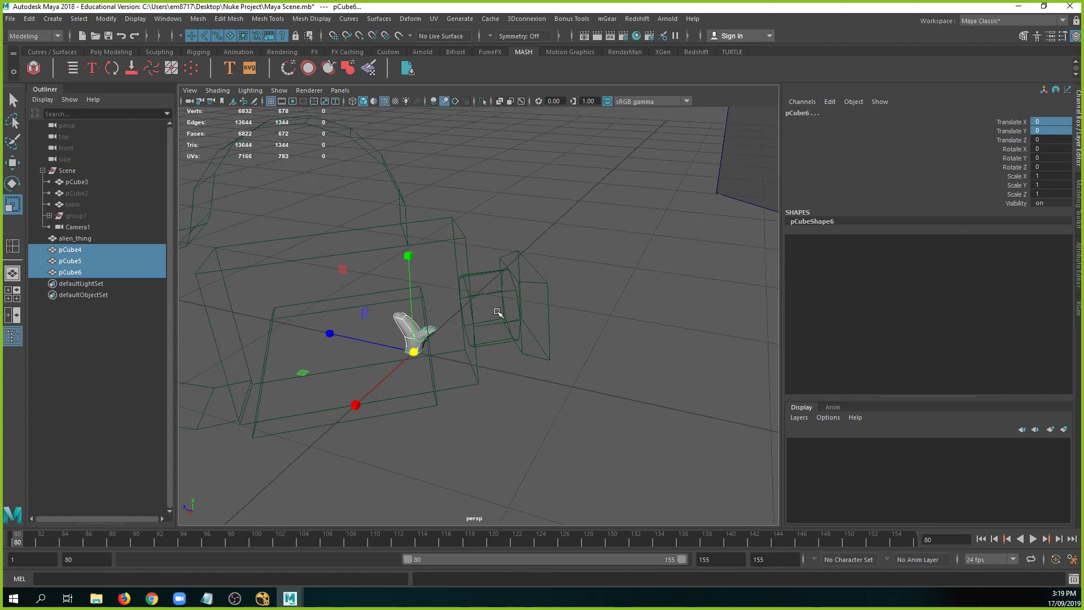
pyautogui.scroll(3, 483, 330)
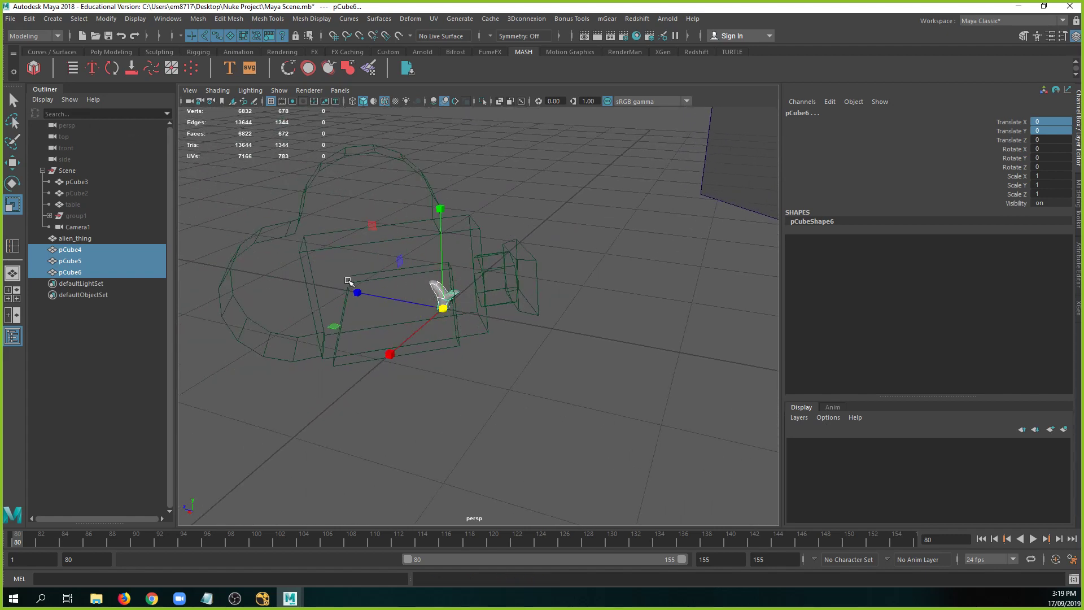
pyautogui.click(90, 252)
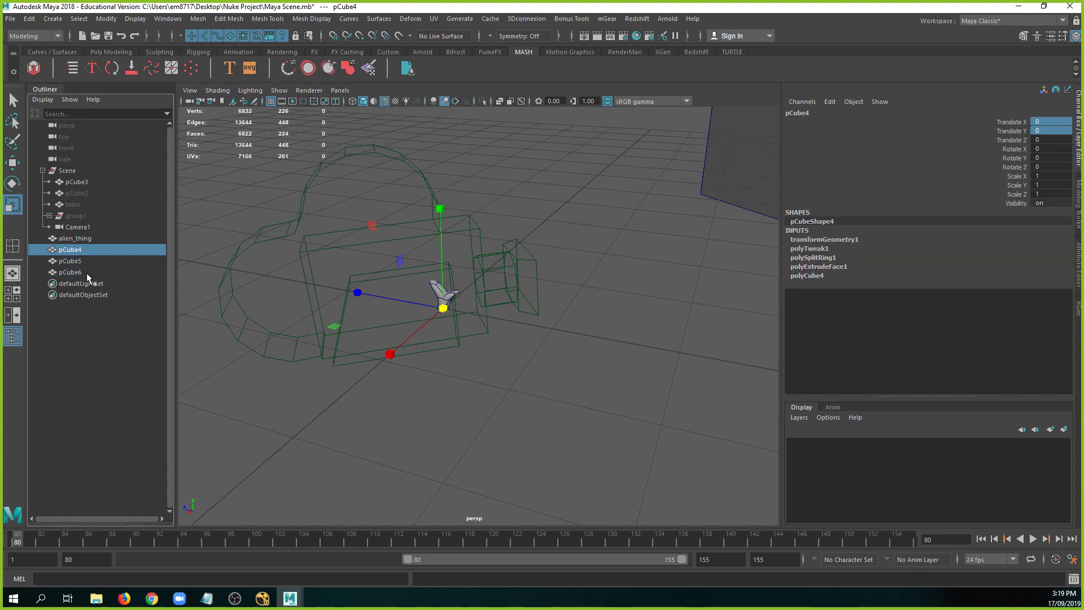
pyautogui.keyDown('shift'); pyautogui.click(86, 272); pyautogui.keyUp('shift')
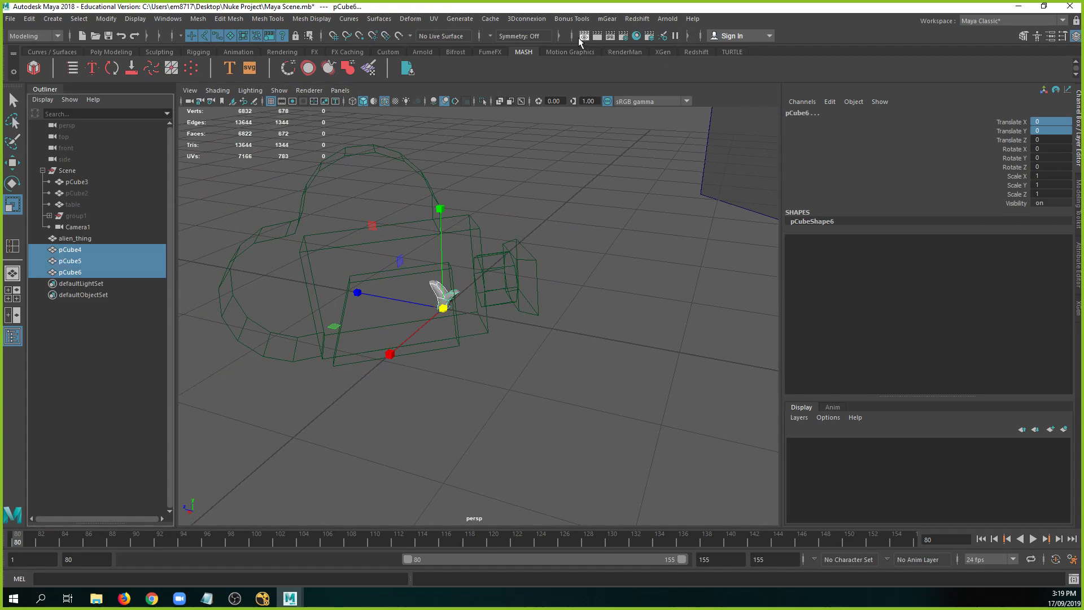
pyautogui.click(686, 36)
pyautogui.click(688, 35)
pyautogui.click(687, 35)
pyautogui.click(701, 36)
pyautogui.click(717, 67)
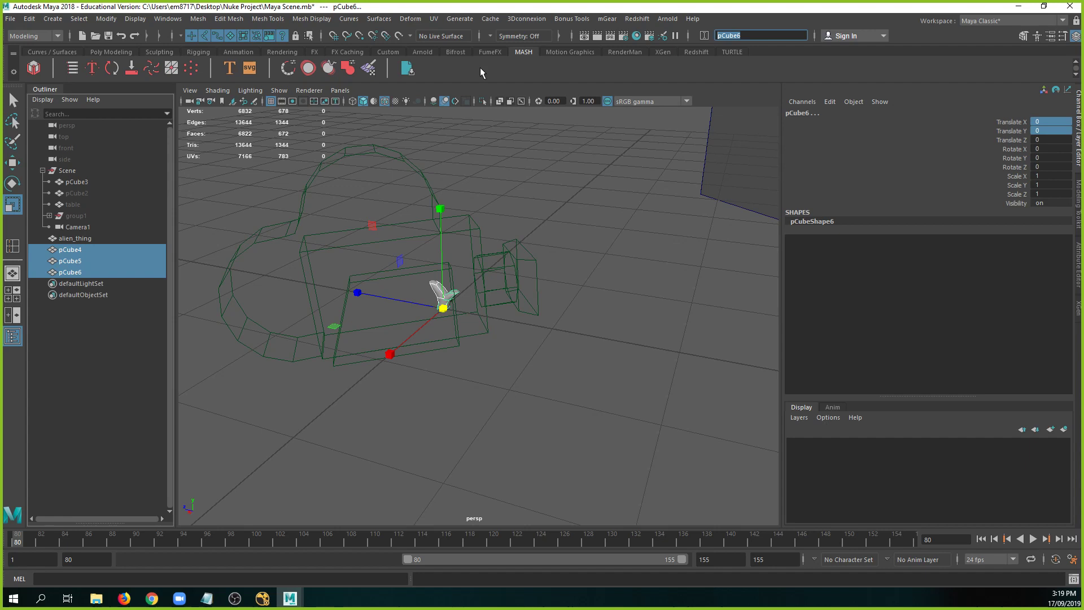
# Rename the three selected shapes together with the base name "thing".
pyautogui.write('fhing')
pyautogui.press('Return')
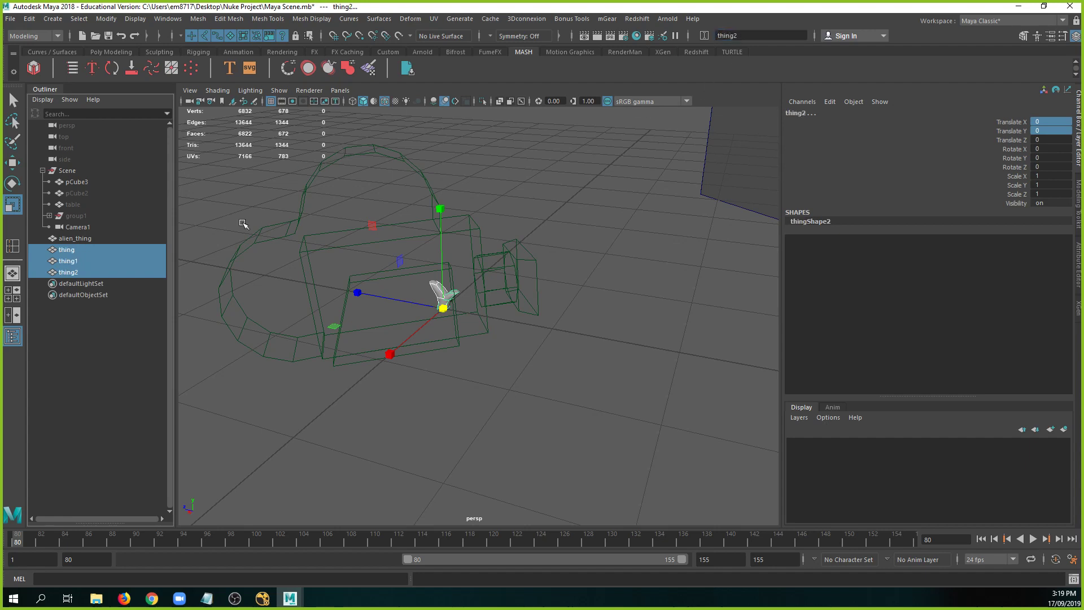
# Reselect the three curved shapes and rename them together with the base name "flenge0".
pyautogui.doubleClick(118, 246)
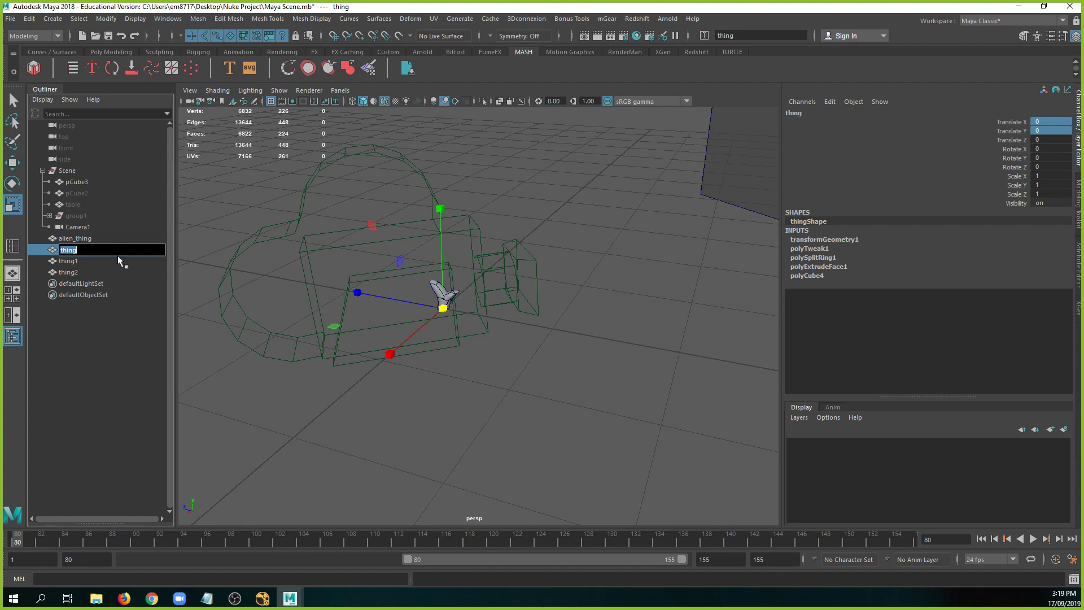
pyautogui.keyDown('shift'); pyautogui.click(130, 272); pyautogui.keyUp('shift')
pyautogui.click(762, 35)
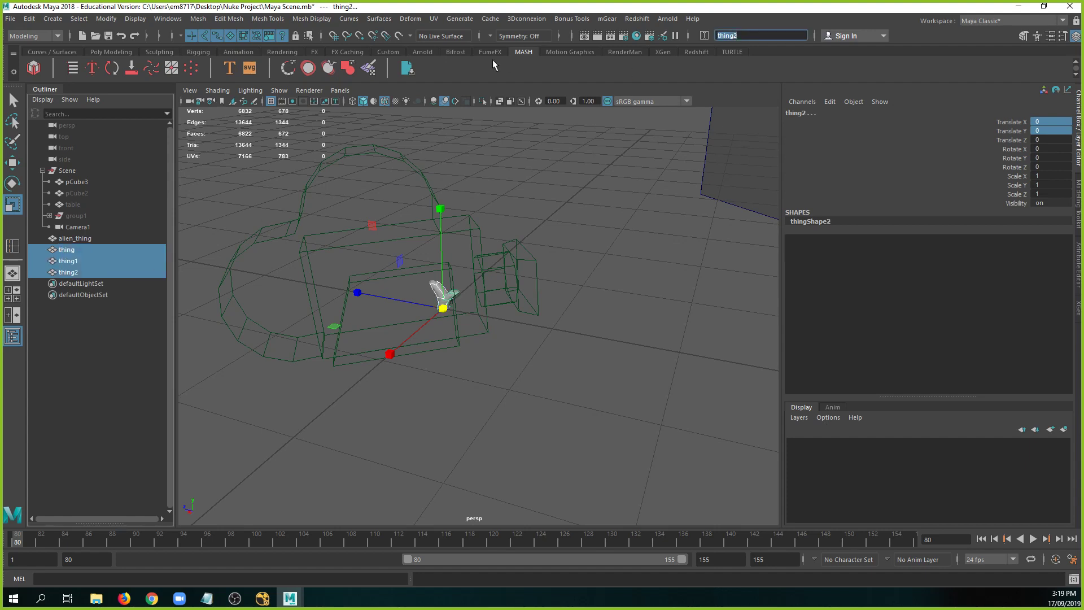
pyautogui.write('fl')
pyautogui.write('enge0')
pyautogui.press('Return')
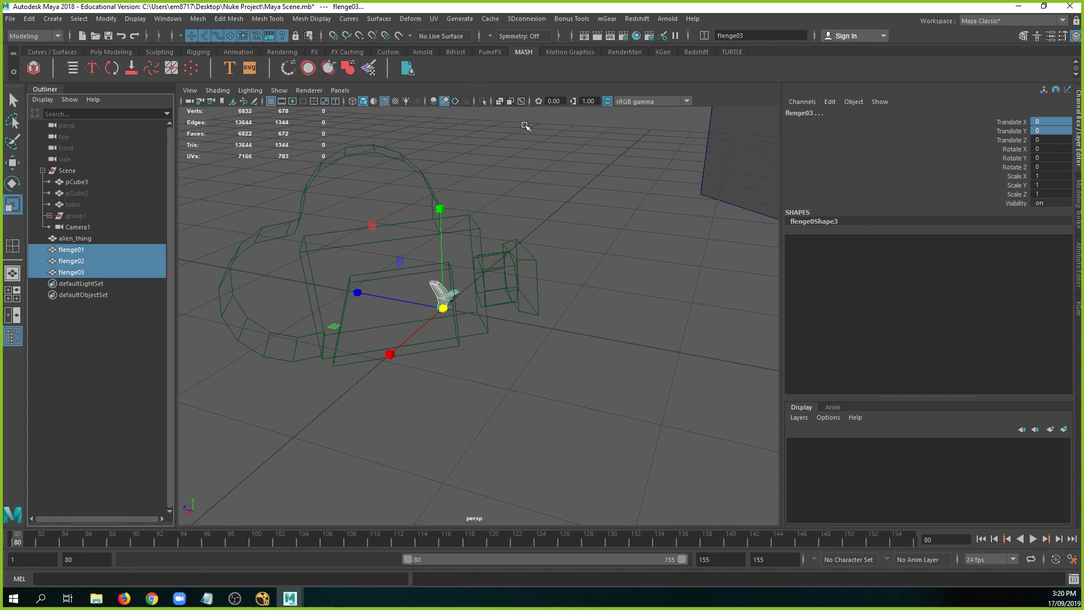
# Create a MASH network from the selected shapes flenge01, flenge02 and flenge03.
pyautogui.keyDown('alt'); pyautogui.moveTo(525, 125); pyautogui.dragTo(482, 169); pyautogui.keyUp('alt')
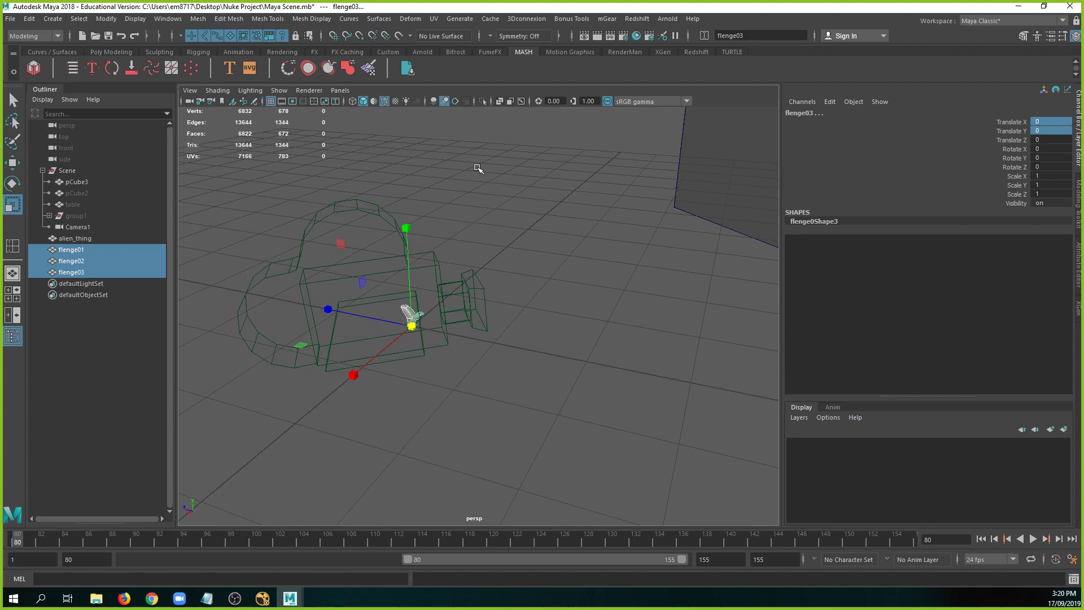
pyautogui.scroll(-6, 480, 197)
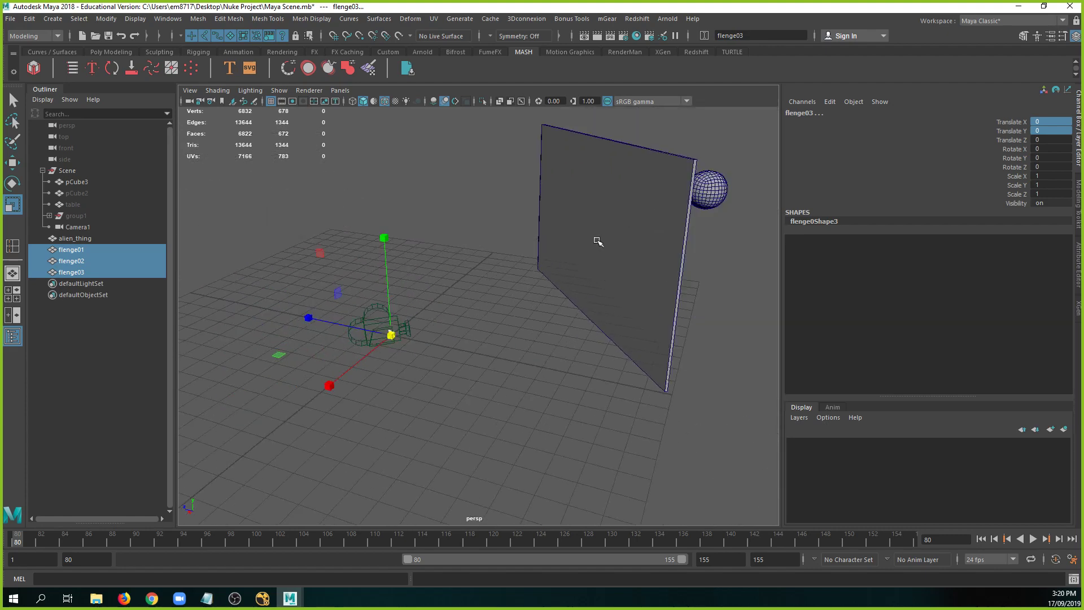
pyautogui.keyDown('alt'); pyautogui.moveTo(598, 242); pyautogui.dragTo(458, 242); pyautogui.keyUp('alt')
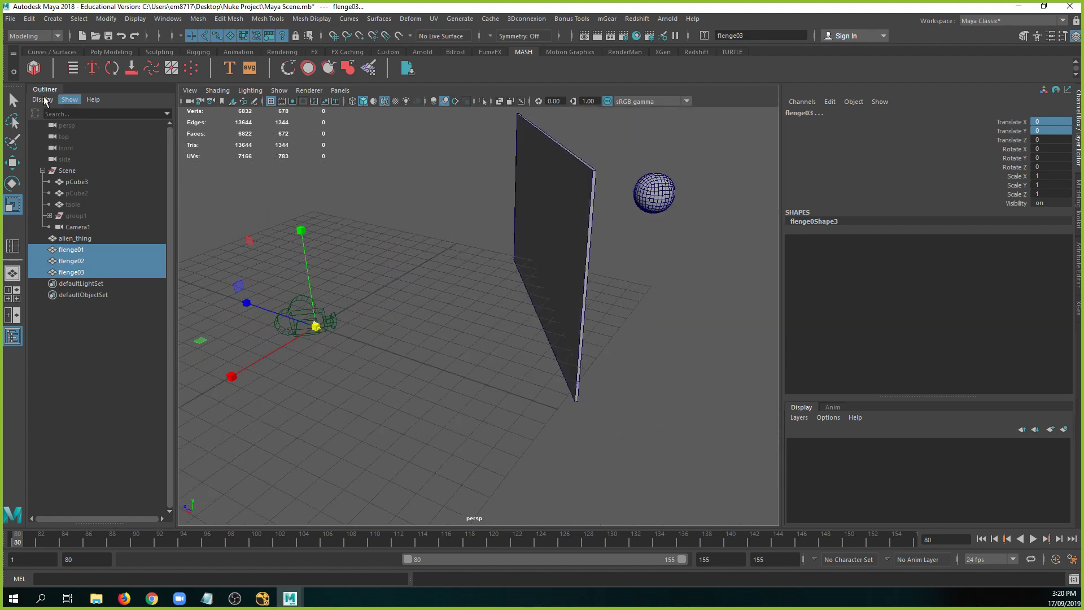
pyautogui.scroll(5, 305, 217)
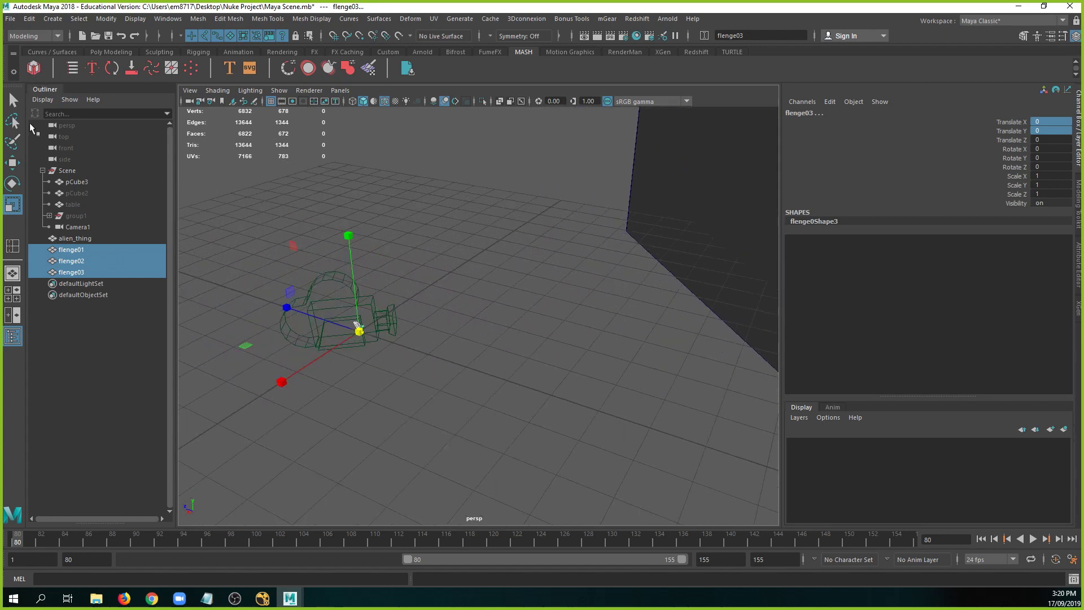
pyautogui.click(34, 68)
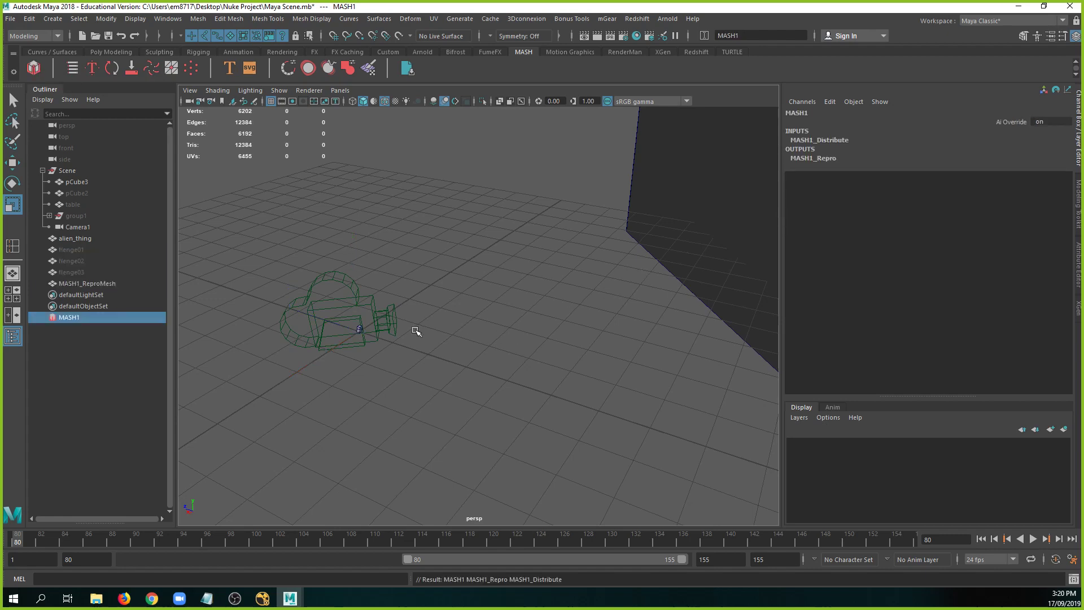
# Open the attributes of the MASH1 network.
pyautogui.keyDown('alt'); pyautogui.moveTo(416, 331); pyautogui.dragTo(515, 384); pyautogui.keyUp('alt')
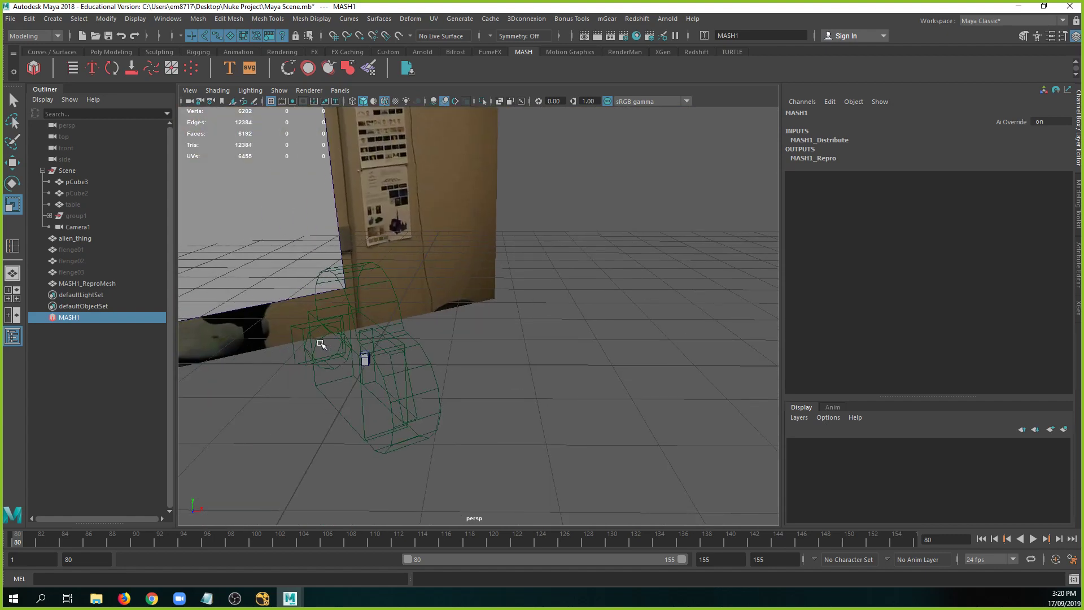
pyautogui.hotkey('ctrl', 'a')
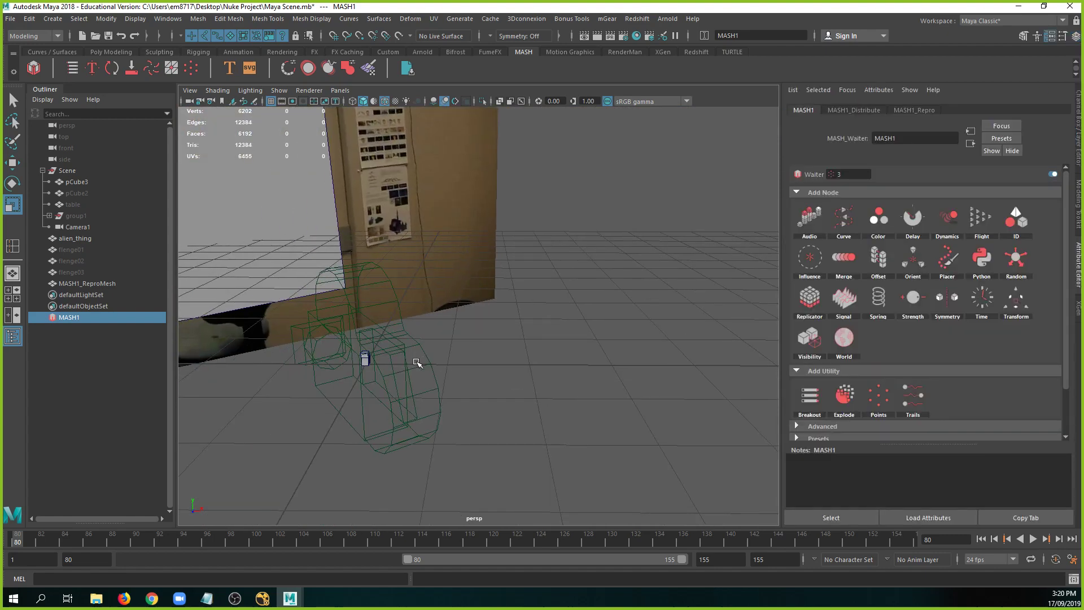
pyautogui.keyDown('alt'); pyautogui.moveTo(497, 307); pyautogui.dragTo(428, 339); pyautogui.keyUp('alt')
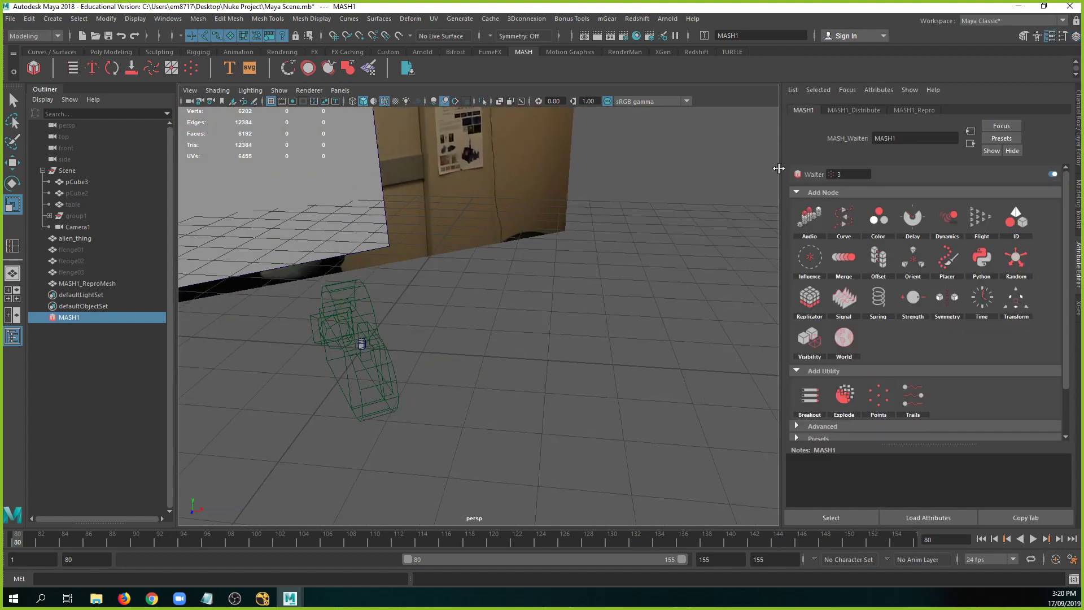
# Reduce the Distance X of the MASH1 linear distribution to 1.860.
pyautogui.click(853, 111)
pyautogui.keyDown('alt'); pyautogui.moveTo(559, 289); pyautogui.dragTo(520, 306); pyautogui.keyUp('alt')
pyautogui.moveTo(948, 236); pyautogui.dragTo(922, 236)
pyautogui.keyDown('alt'); pyautogui.moveTo(380, 385); pyautogui.dragTo(544, 329); pyautogui.keyUp('alt')
pyautogui.keyDown('alt'); pyautogui.moveTo(329, 337); pyautogui.dragTo(336, 336, button='middle'); pyautogui.keyUp('alt')
pyautogui.keyDown('alt'); pyautogui.moveTo(336, 336); pyautogui.dragTo(402, 401, button='right'); pyautogui.keyUp('alt')
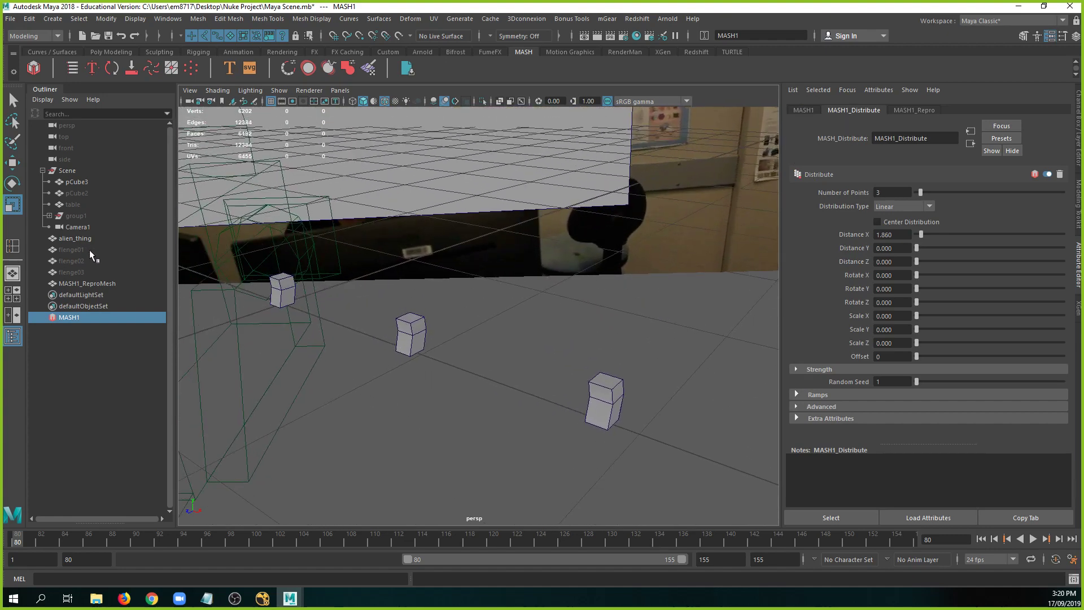
# Smooth the meshes flenge01, flenge02 and flenge03 by one division.
pyautogui.moveTo(89, 250); pyautogui.dragTo(96, 269)
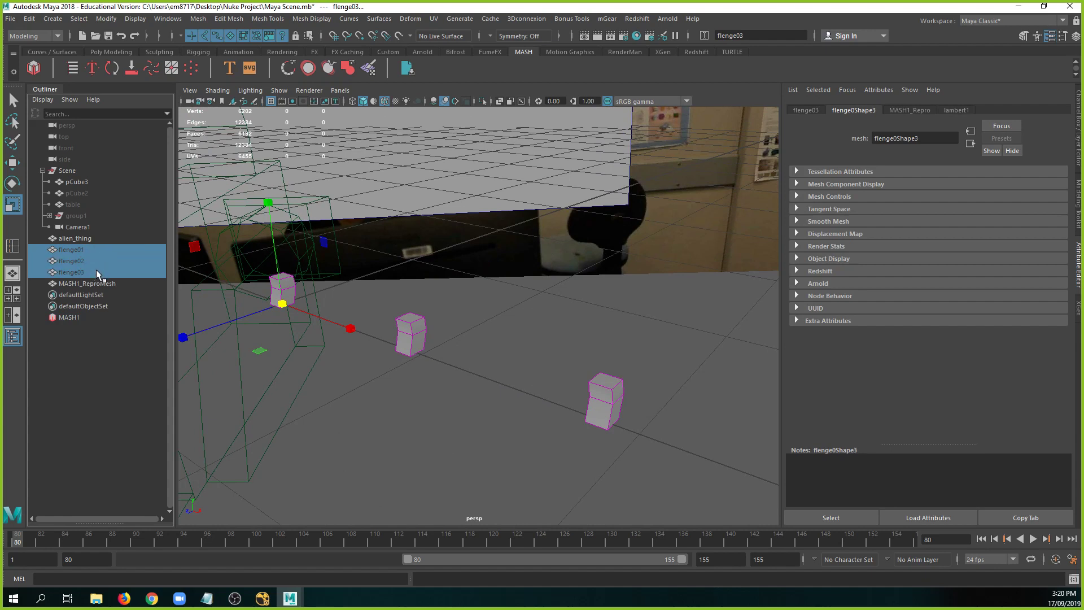
pyautogui.keyDown('shift'); pyautogui.moveTo(483, 293); pyautogui.dragTo(483, 361, button='right'); pyautogui.keyUp('shift')
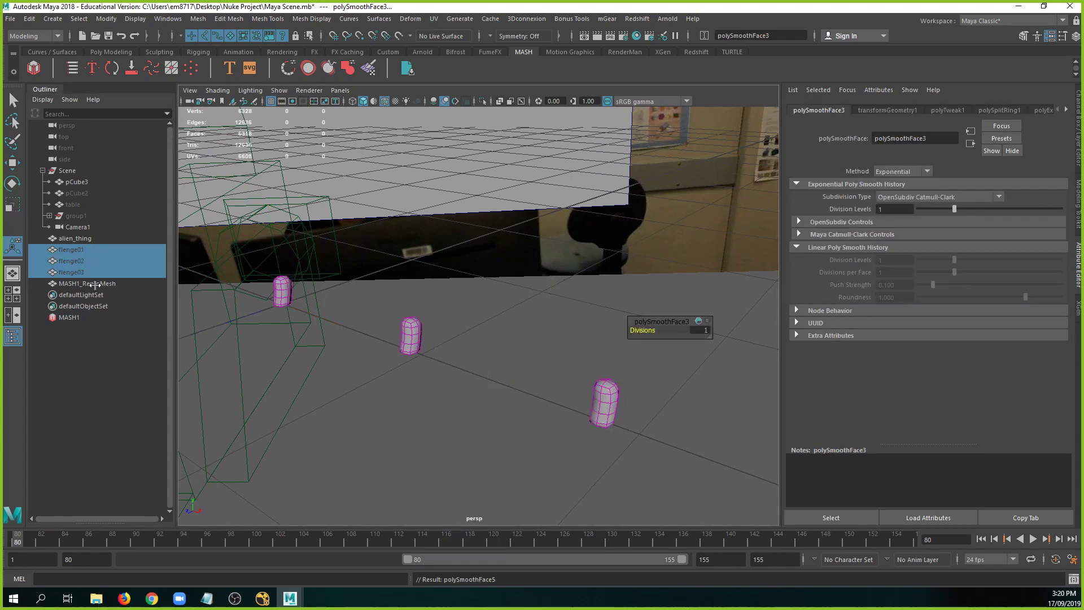
# Set the MASH1 distribution's Number of Points to 16 and its Distance X to 3.256.
pyautogui.click(90, 317)
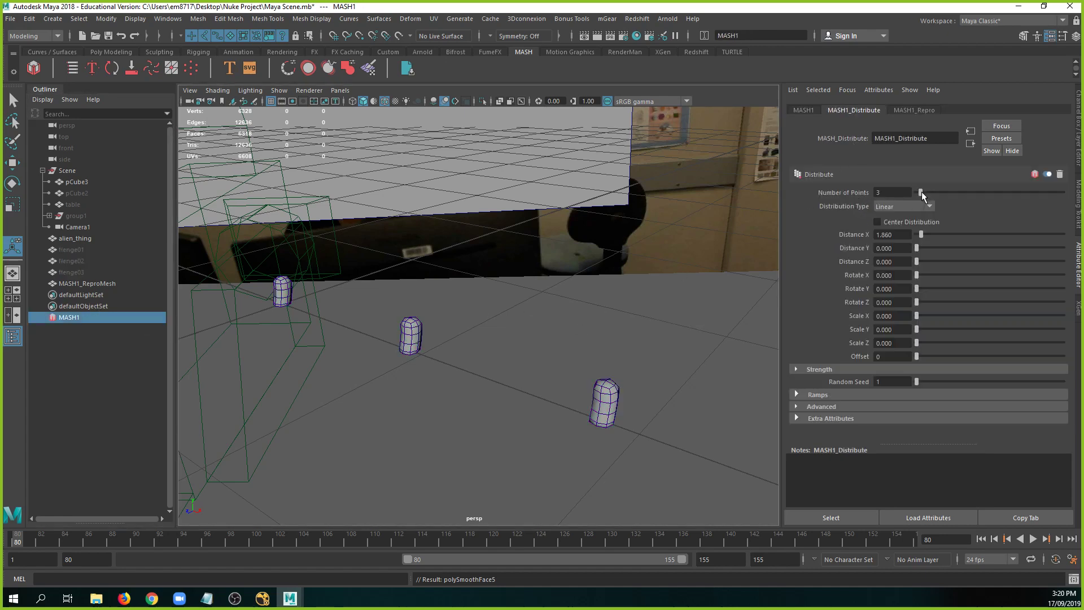
pyautogui.moveTo(921, 193); pyautogui.dragTo(941, 198)
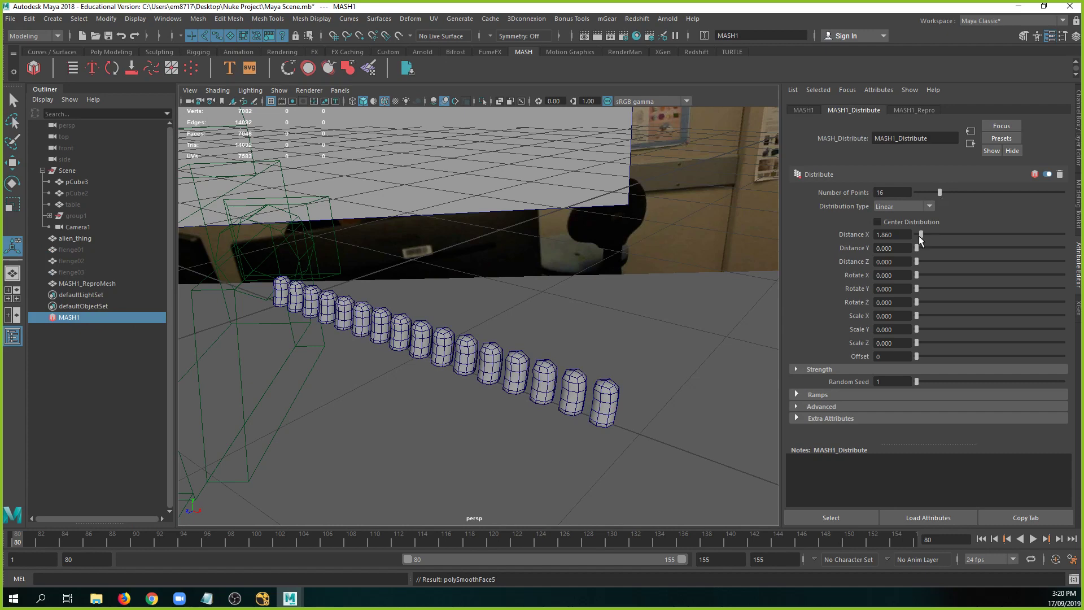
pyautogui.moveTo(923, 238); pyautogui.dragTo(924, 239)
pyautogui.keyDown('alt'); pyautogui.moveTo(649, 326); pyautogui.dragTo(452, 363, button='right'); pyautogui.keyUp('alt')
pyautogui.keyDown('alt'); pyautogui.moveTo(498, 348); pyautogui.dragTo(551, 327); pyautogui.keyUp('alt')
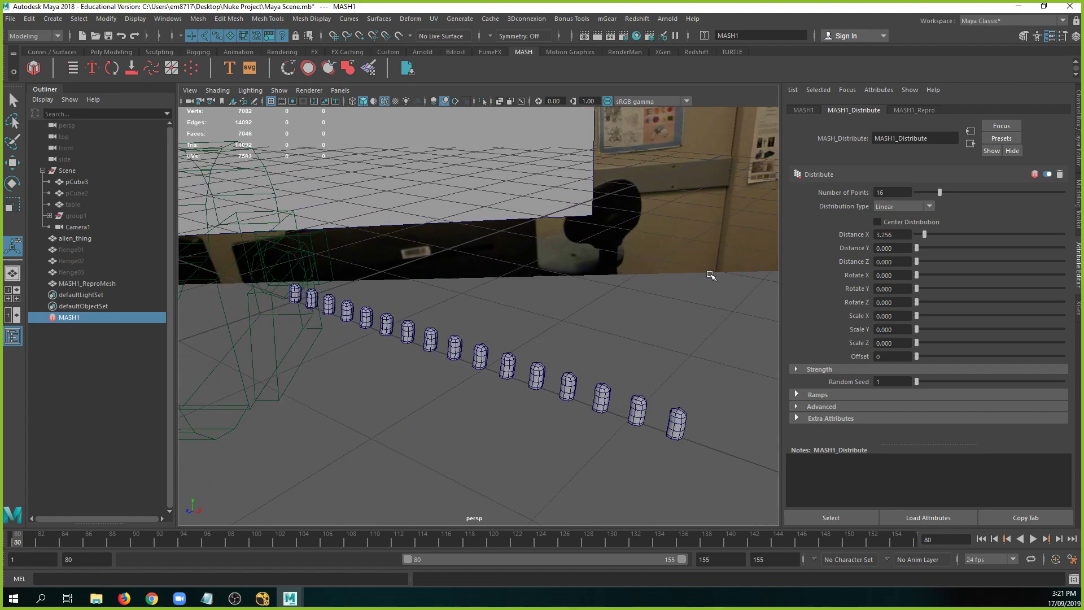
# Try the Grid and Radial distribution types on MASH1 and return the type to Linear.
pyautogui.keyDown('alt'); pyautogui.moveTo(637, 288); pyautogui.dragTo(550, 244); pyautogui.keyUp('alt')
pyautogui.click(917, 205)
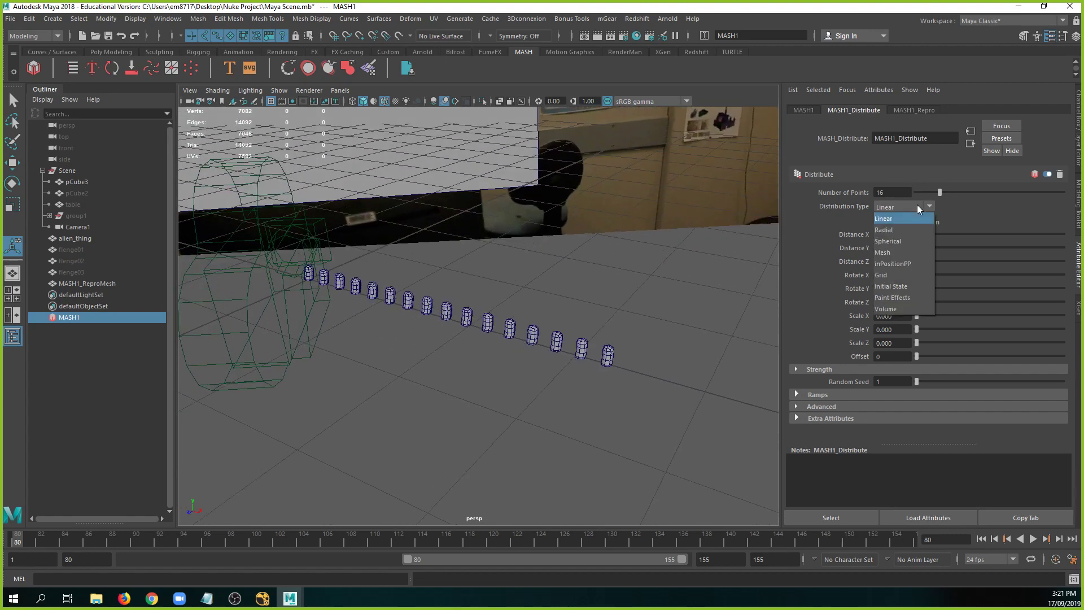
pyautogui.click(897, 274)
pyautogui.moveTo(940, 234); pyautogui.dragTo(932, 265)
pyautogui.keyDown('alt'); pyautogui.moveTo(555, 297); pyautogui.dragTo(497, 295); pyautogui.keyUp('alt')
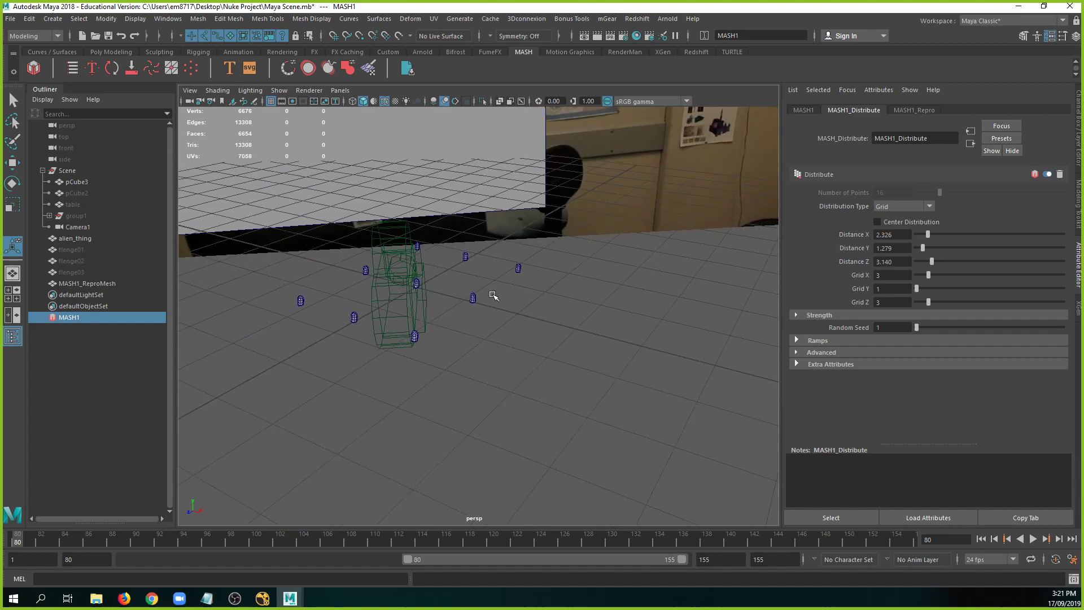
pyautogui.click(911, 207)
pyautogui.click(884, 230)
pyautogui.click(896, 209)
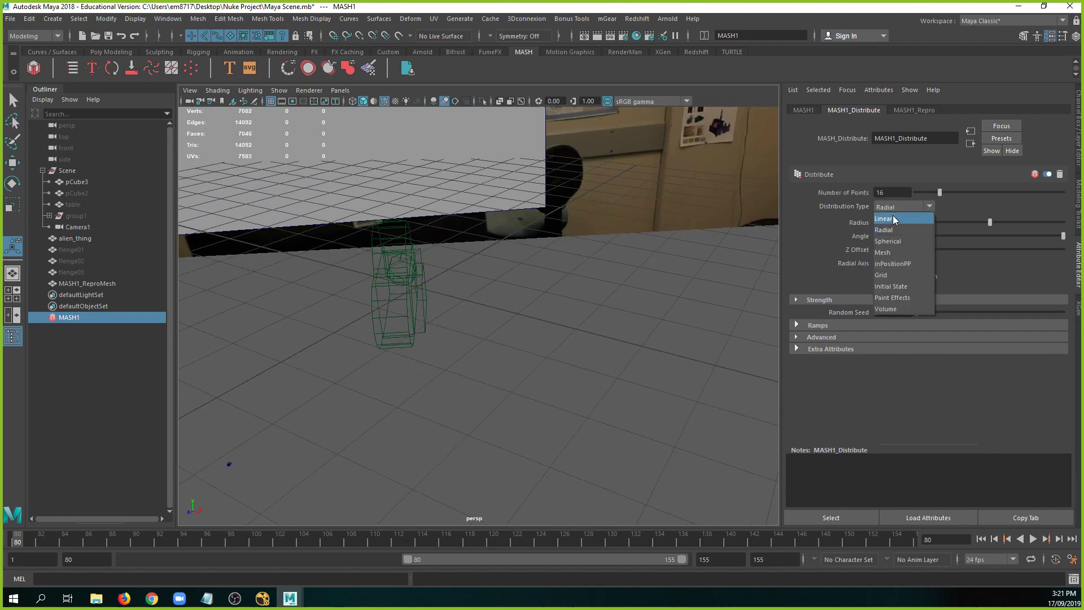
pyautogui.click(892, 218)
pyautogui.keyDown('alt'); pyautogui.moveTo(582, 271); pyautogui.dragTo(602, 314); pyautogui.keyUp('alt')
# Add an ID node to the MASH1 network so the copies alternate between the three flenge shapes.
pyautogui.click(802, 112)
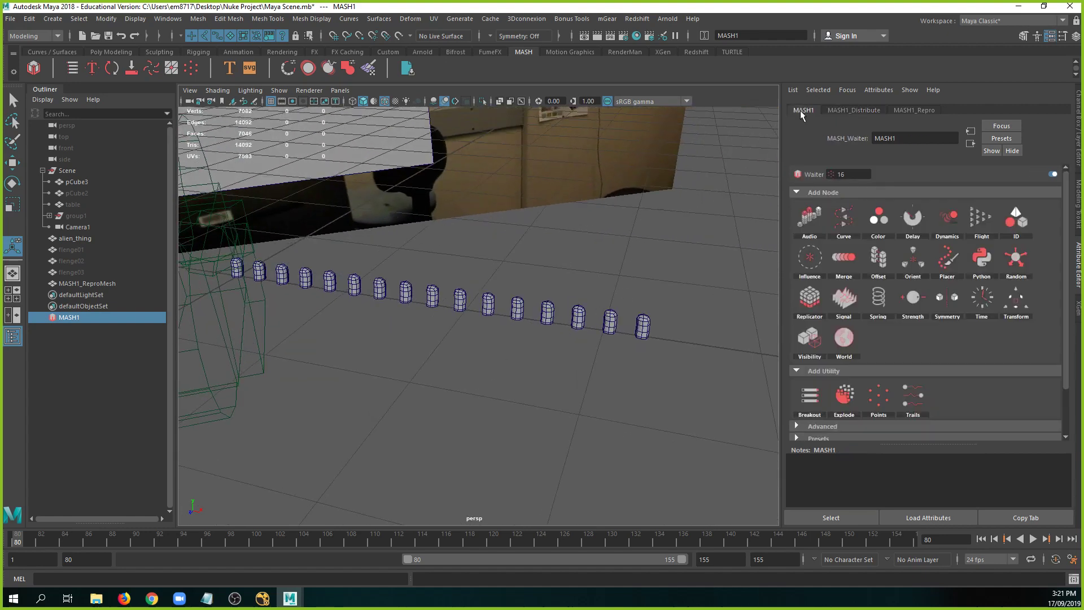
pyautogui.click(1010, 219)
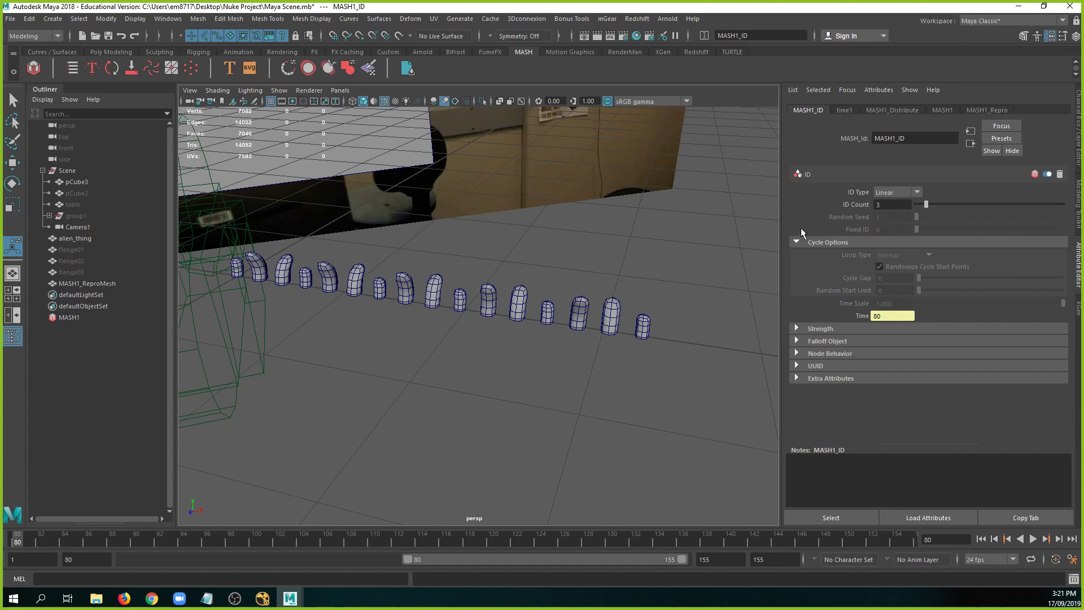
pyautogui.keyDown('alt'); pyautogui.moveTo(706, 271); pyautogui.dragTo(448, 334); pyautogui.keyUp('alt')
pyautogui.keyDown('alt'); pyautogui.moveTo(280, 323); pyautogui.dragTo(492, 338); pyautogui.keyUp('alt')
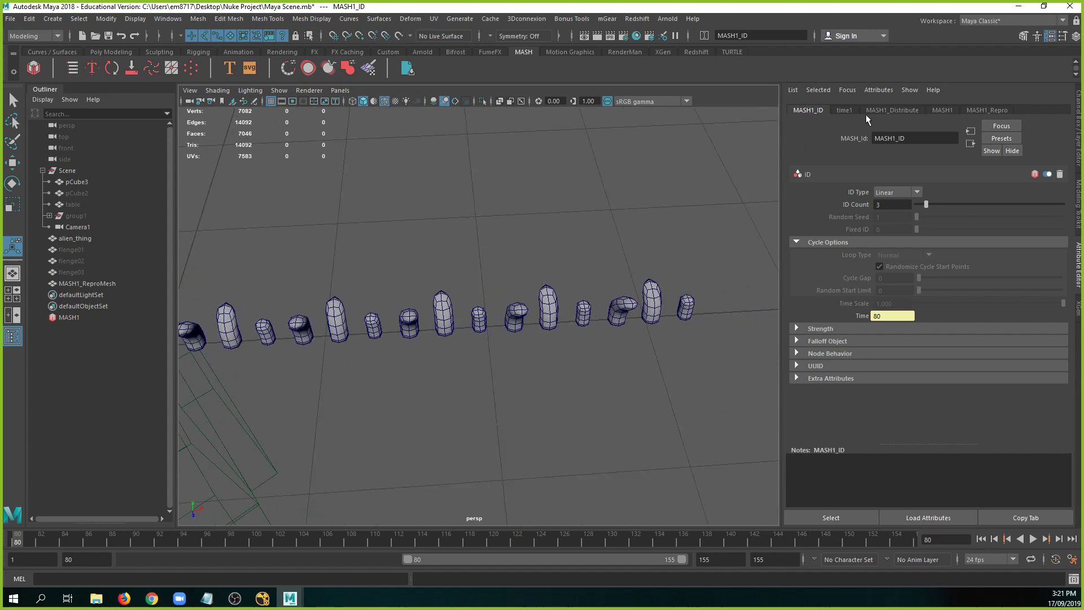
# Add a Random node to the MASH1 network.
pyautogui.click(904, 110)
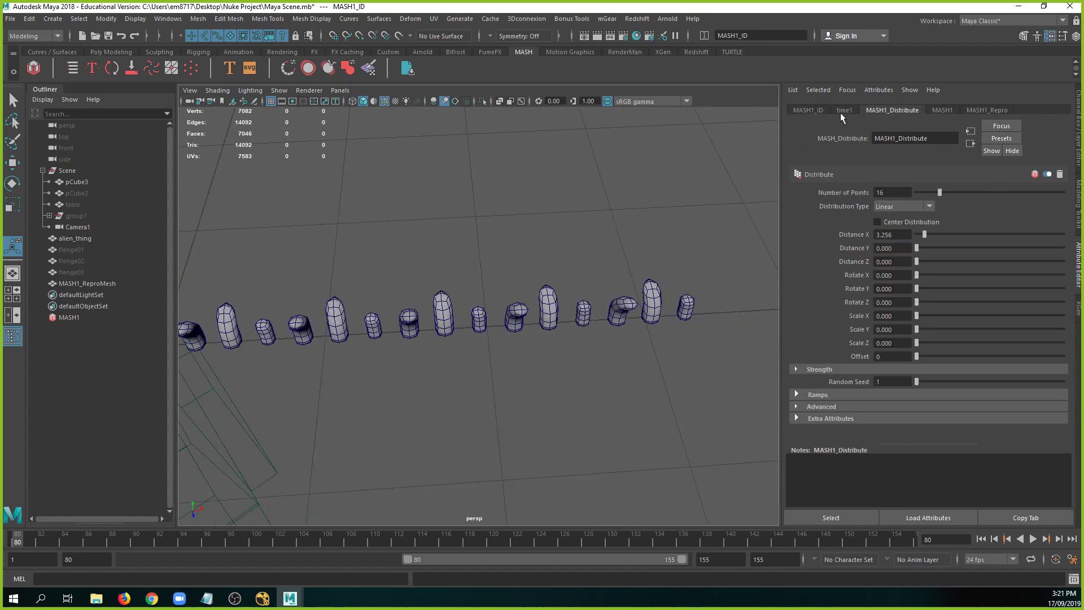
pyautogui.click(943, 110)
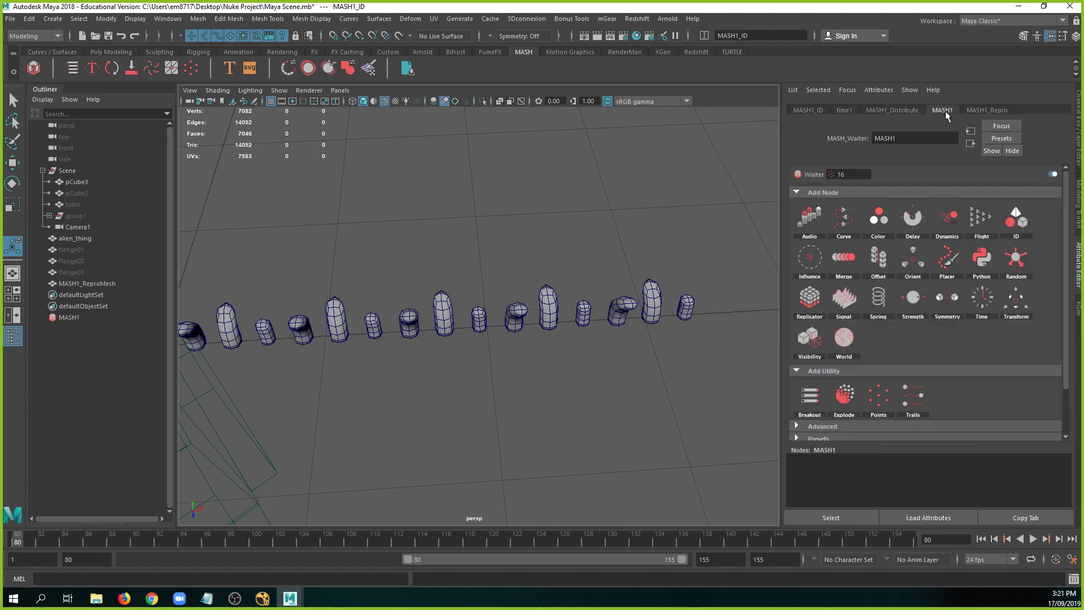
pyautogui.click(1018, 258)
pyautogui.keyDown('alt'); pyautogui.moveTo(662, 279); pyautogui.dragTo(537, 225, button='right'); pyautogui.keyUp('alt')
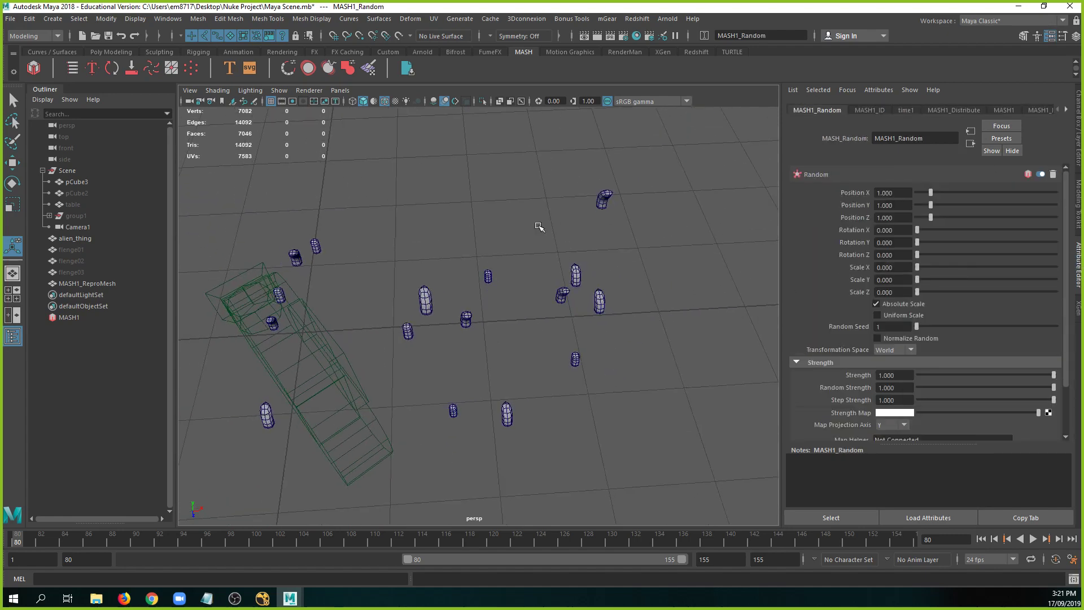
pyautogui.keyDown('alt'); pyautogui.moveTo(537, 224); pyautogui.dragTo(867, 206); pyautogui.keyUp('alt')
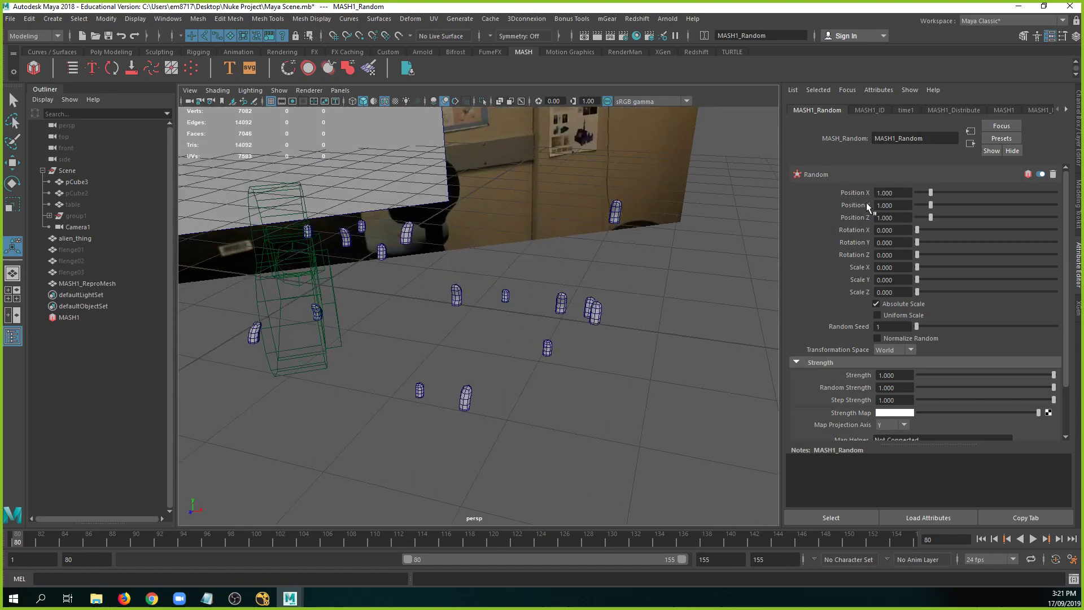
# Set the Random node's Position X, Y and Z to 0 and its Scale Y to 1.230.
pyautogui.moveTo(930, 217); pyautogui.dragTo(911, 193)
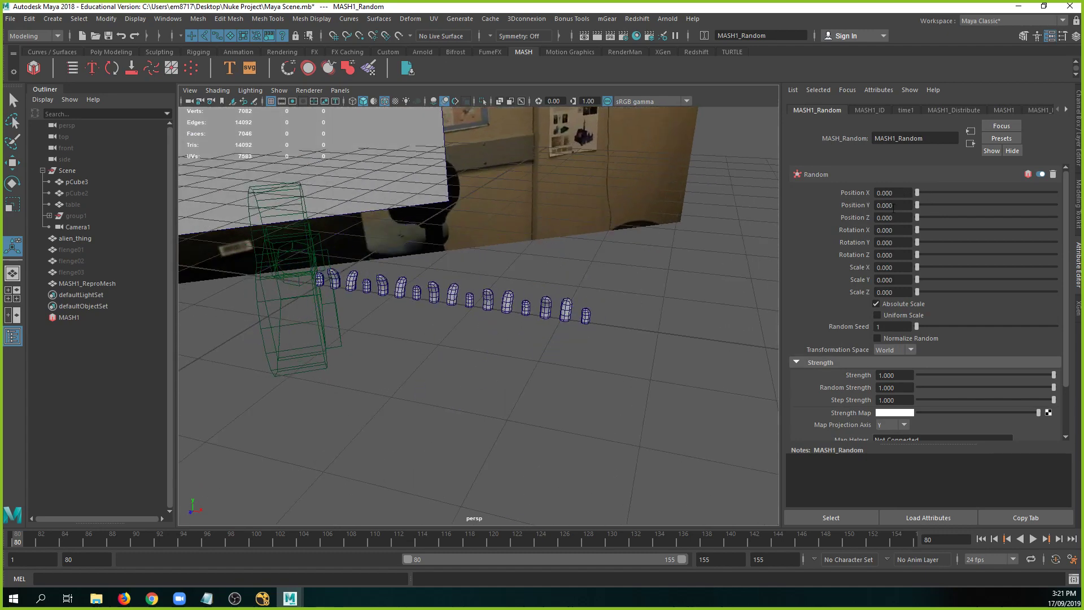
pyautogui.moveTo(919, 264); pyautogui.dragTo(933, 283)
pyautogui.hotkey('ctrl', 'z')
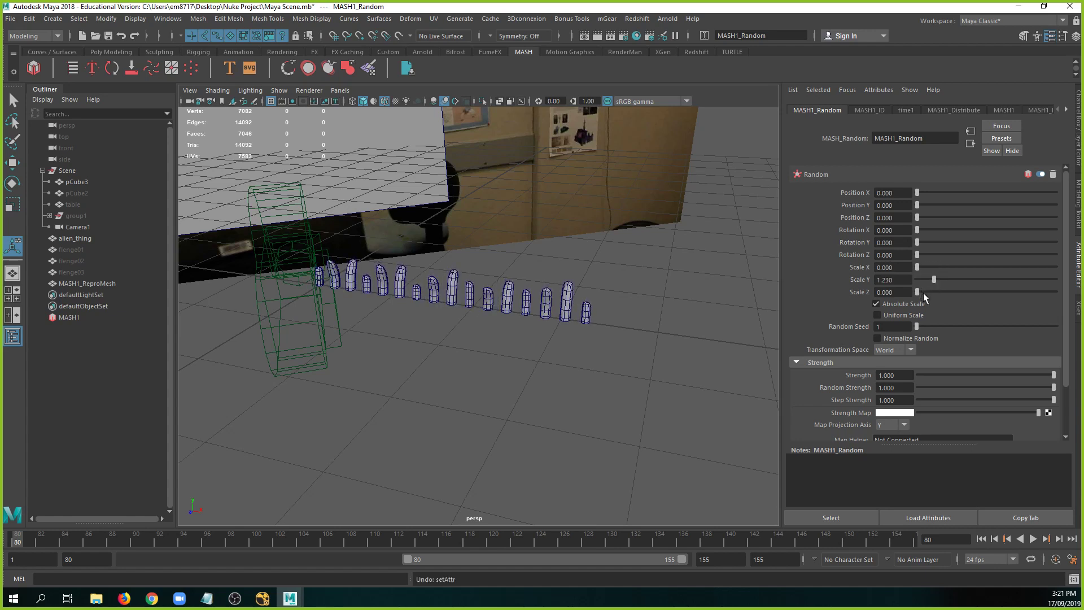
pyautogui.keyDown('alt'); pyautogui.moveTo(598, 286); pyautogui.dragTo(559, 285); pyautogui.keyUp('alt')
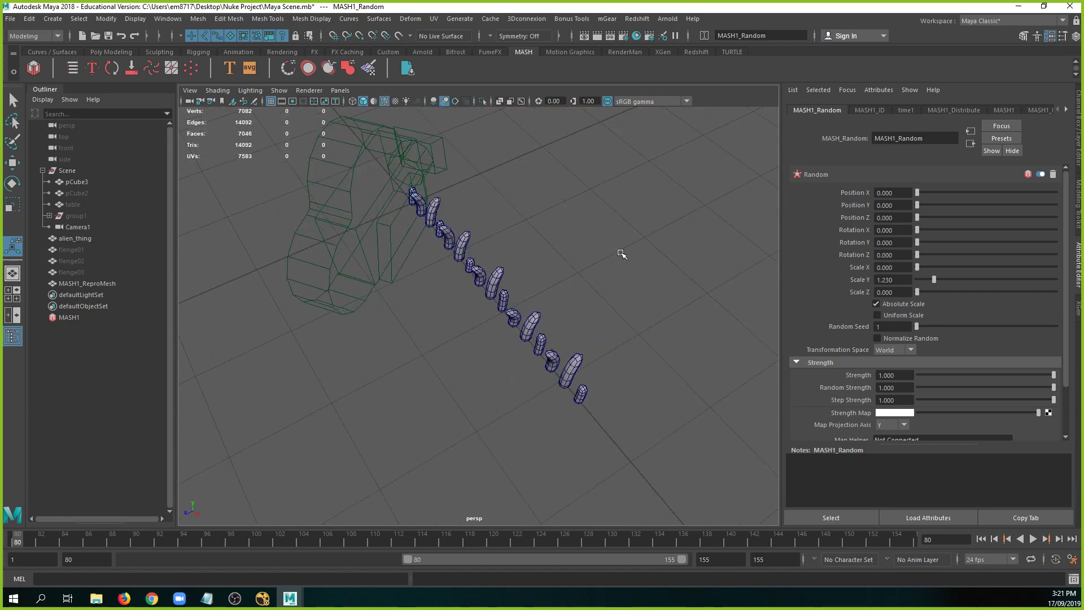
# Change the distribution type of the MASH1 network to Mesh.
pyautogui.click(958, 113)
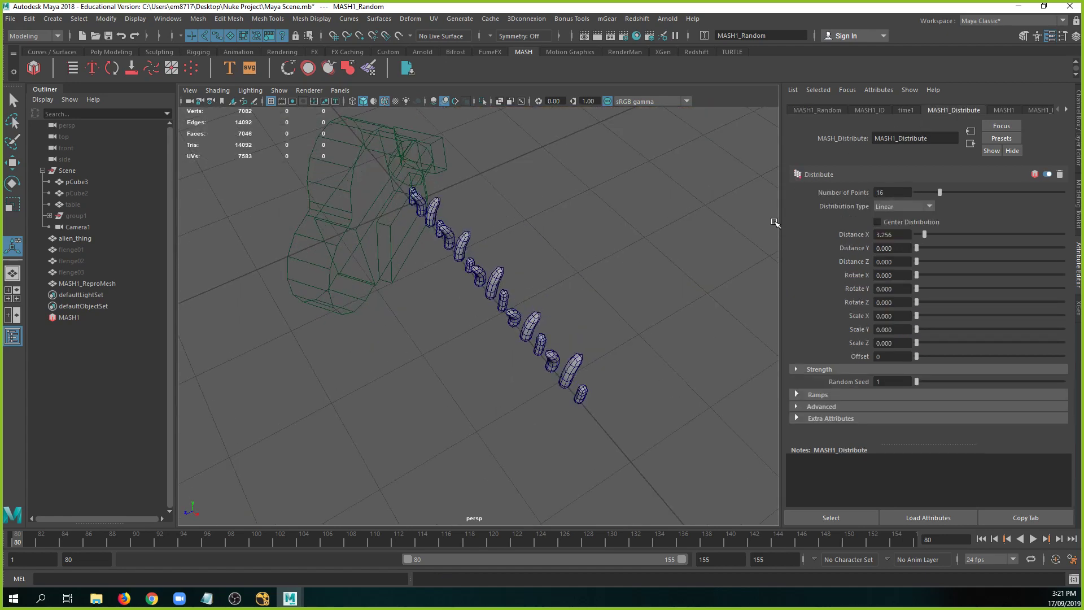
pyautogui.keyDown('alt'); pyautogui.moveTo(559, 310); pyautogui.dragTo(463, 338); pyautogui.keyUp('alt')
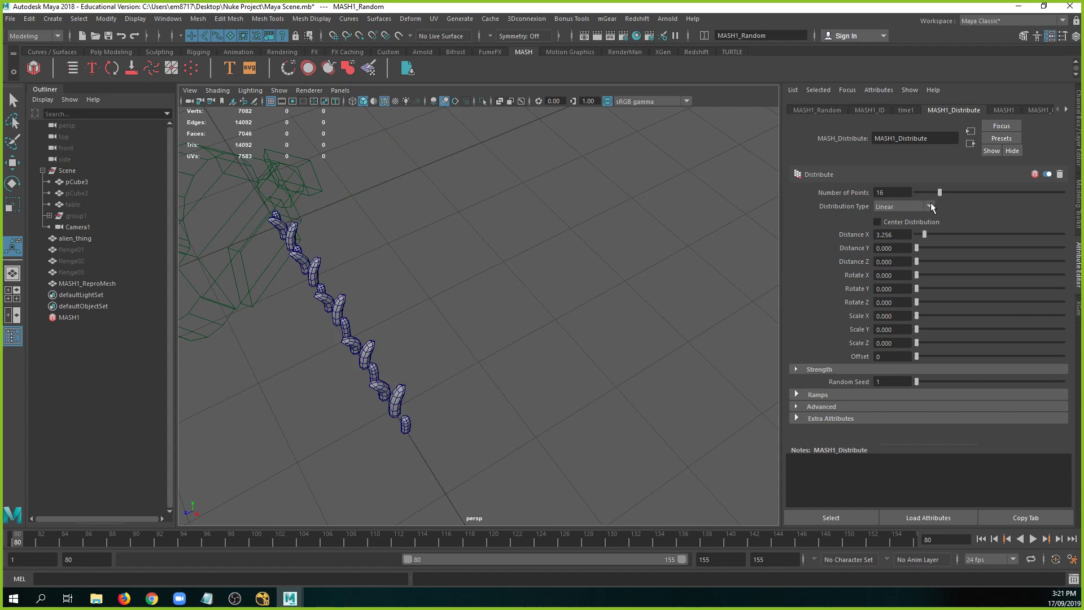
pyautogui.click(930, 204)
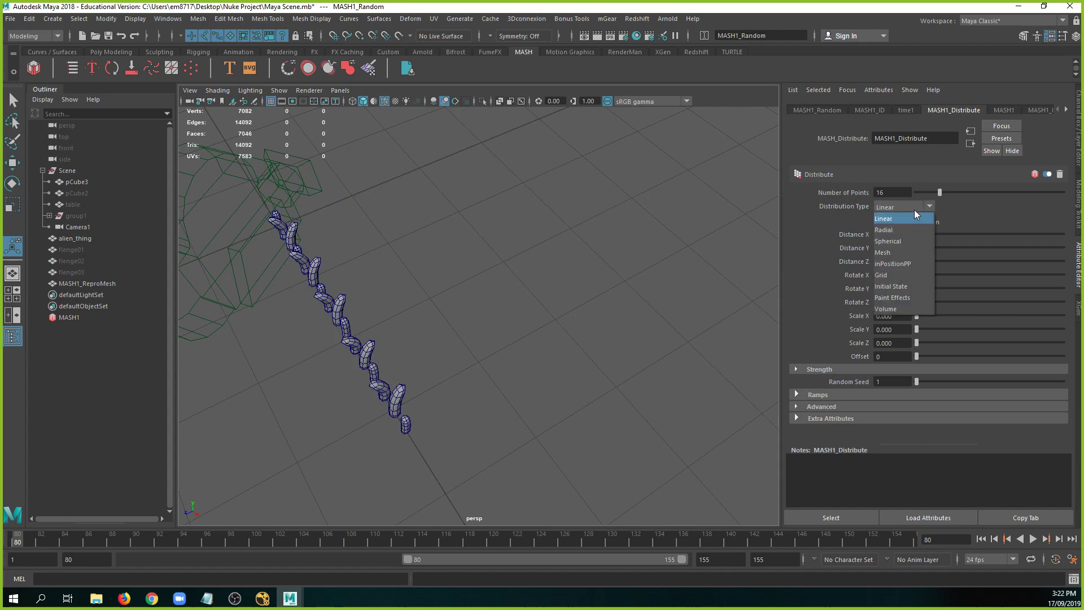
pyautogui.click(893, 253)
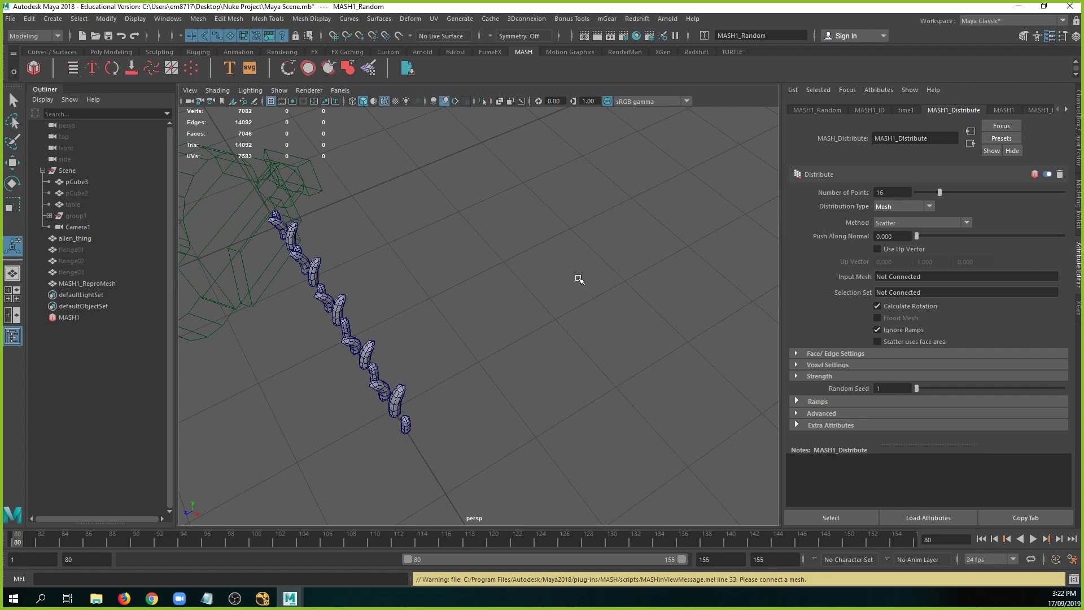
# Connect alien_thing as the Input Mesh of the MASH1 distribution to scatter the flenges over its surface.
pyautogui.scroll(5, 576, 278)
pyautogui.scroll(-6, 576, 263)
pyautogui.keyDown('alt'); pyautogui.moveTo(583, 249); pyautogui.dragTo(426, 428, button='middle'); pyautogui.keyUp('alt')
pyautogui.scroll(-8, 465, 390)
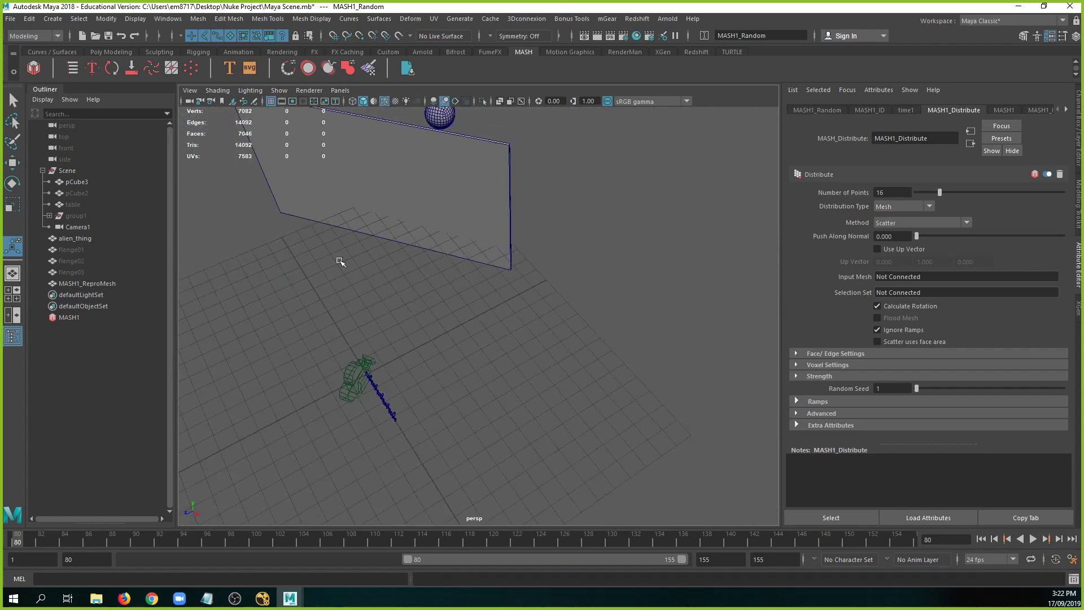
pyautogui.scroll(-4, 340, 261)
pyautogui.keyDown('alt'); pyautogui.moveTo(340, 261); pyautogui.dragTo(456, 264); pyautogui.keyUp('alt')
pyautogui.keyDown('alt'); pyautogui.moveTo(560, 240); pyautogui.dragTo(449, 286, button='middle'); pyautogui.keyUp('alt')
pyautogui.scroll(6, 437, 232)
pyautogui.moveTo(81, 240); pyautogui.dragTo(888, 276, button='middle')
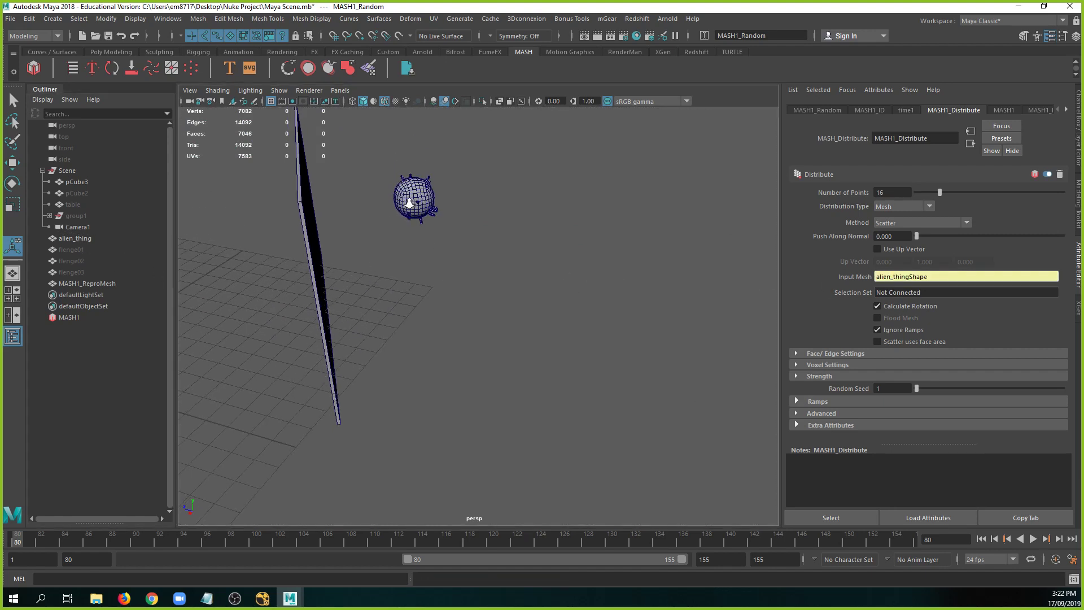
# Raise the number of points scattered on alien_thing to 100 and finally to 500.
pyautogui.scroll(5, 431, 419)
pyautogui.scroll(2, 298, 343)
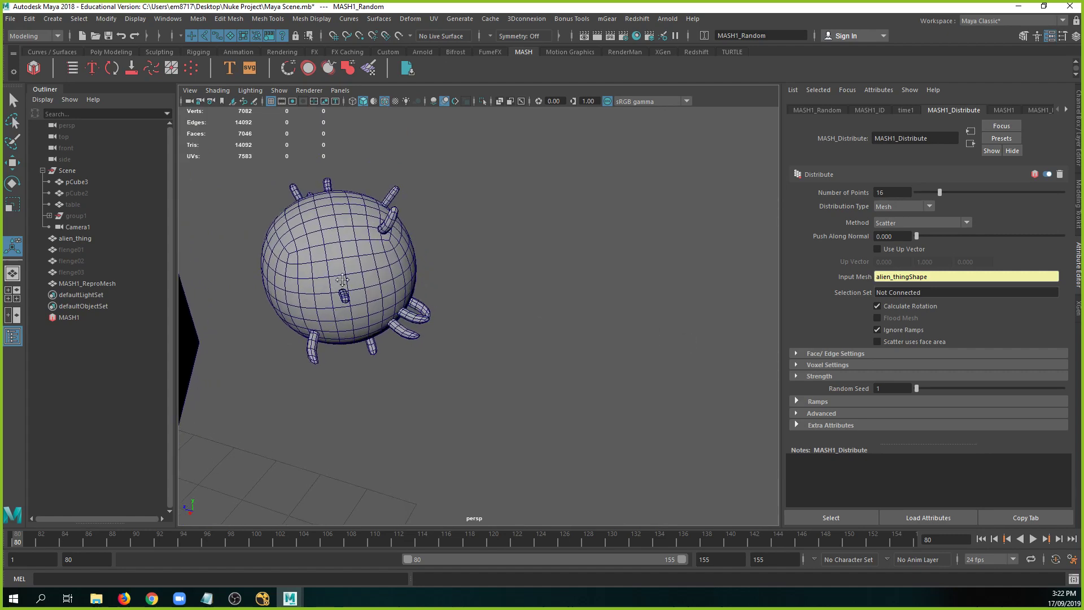
pyautogui.keyDown('alt'); pyautogui.moveTo(293, 295); pyautogui.dragTo(540, 330, button='middle'); pyautogui.keyUp('alt')
pyautogui.click(619, 317)
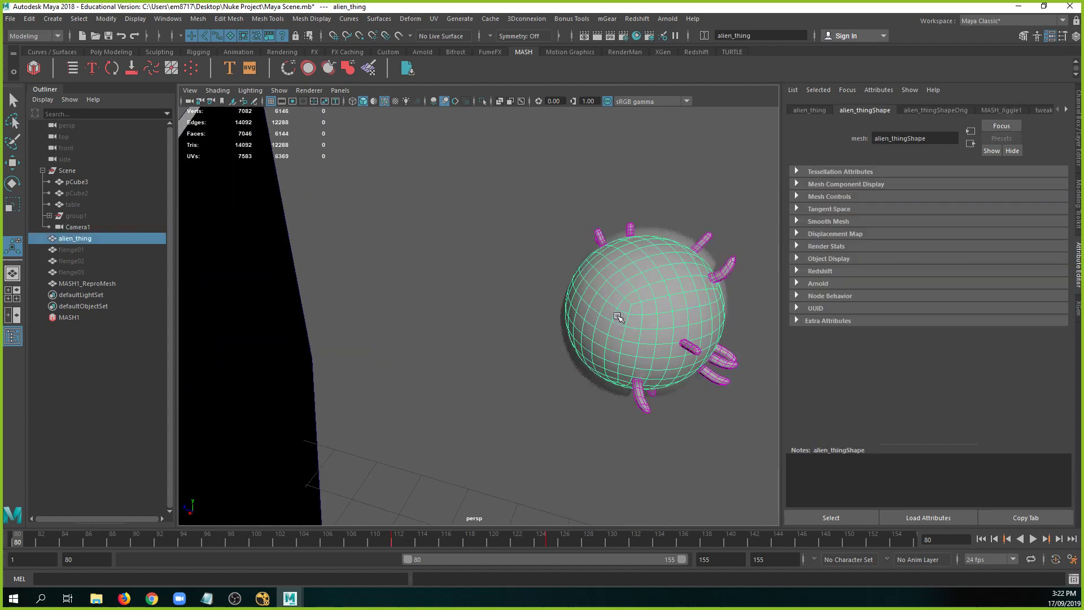
pyautogui.press('f')
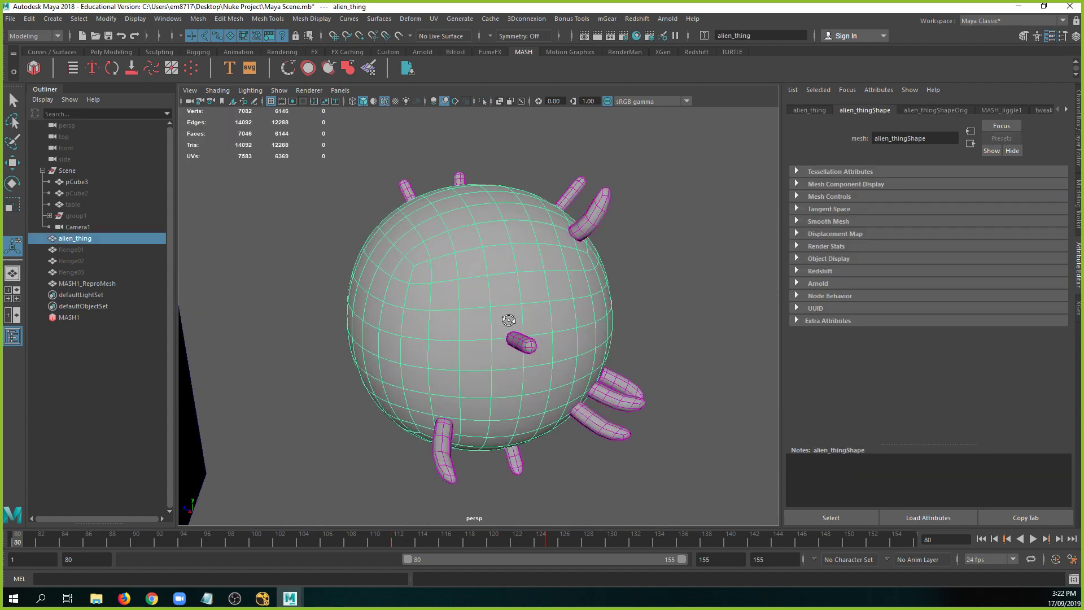
pyautogui.click(69, 317)
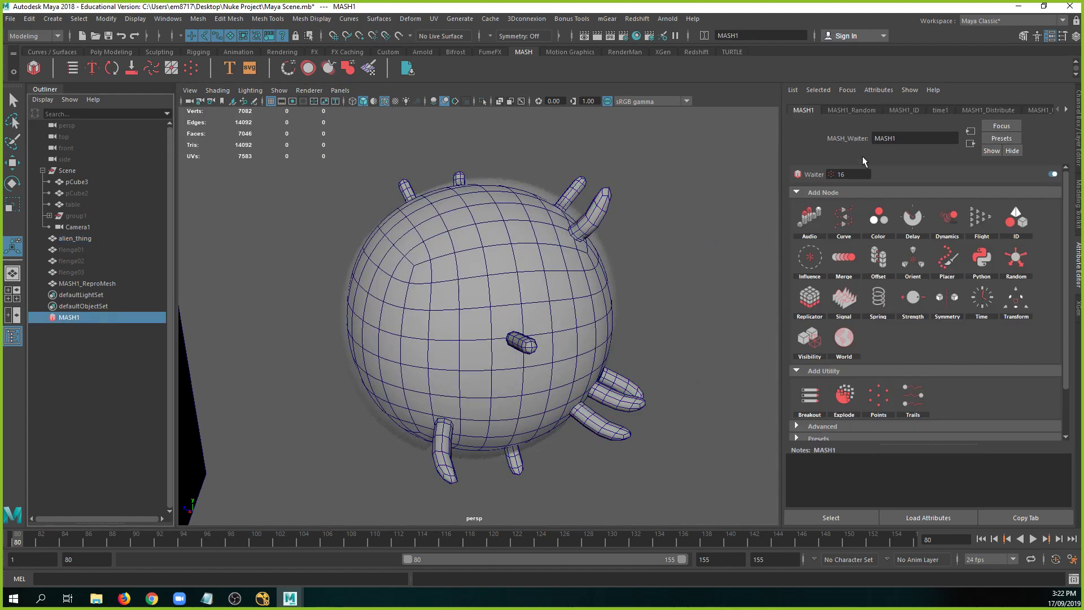
pyautogui.click(964, 109)
pyautogui.doubleClick(896, 193)
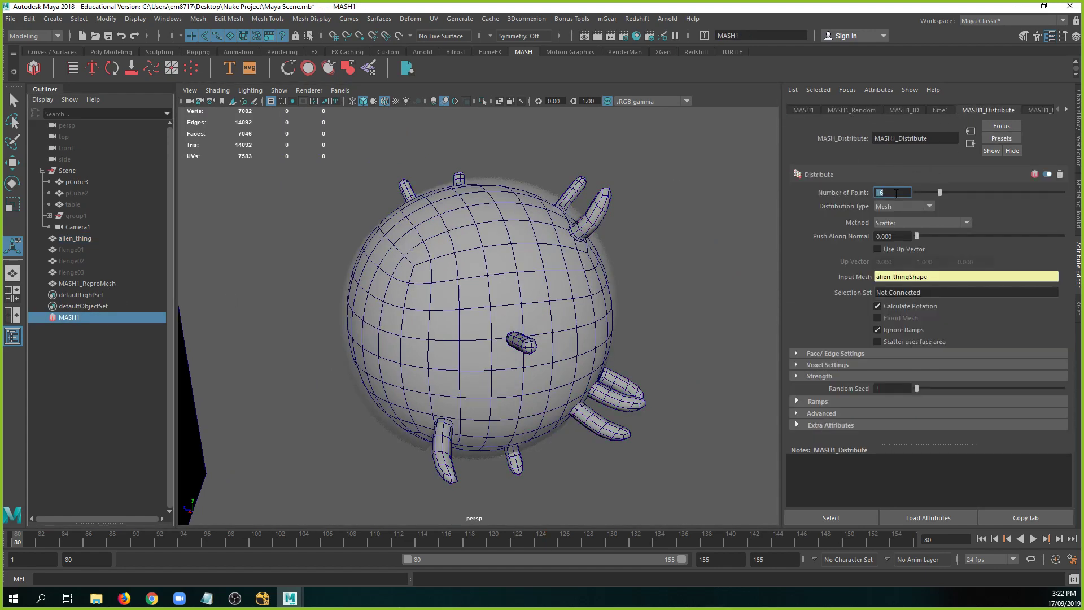
pyautogui.write('100')
pyautogui.press('Return')
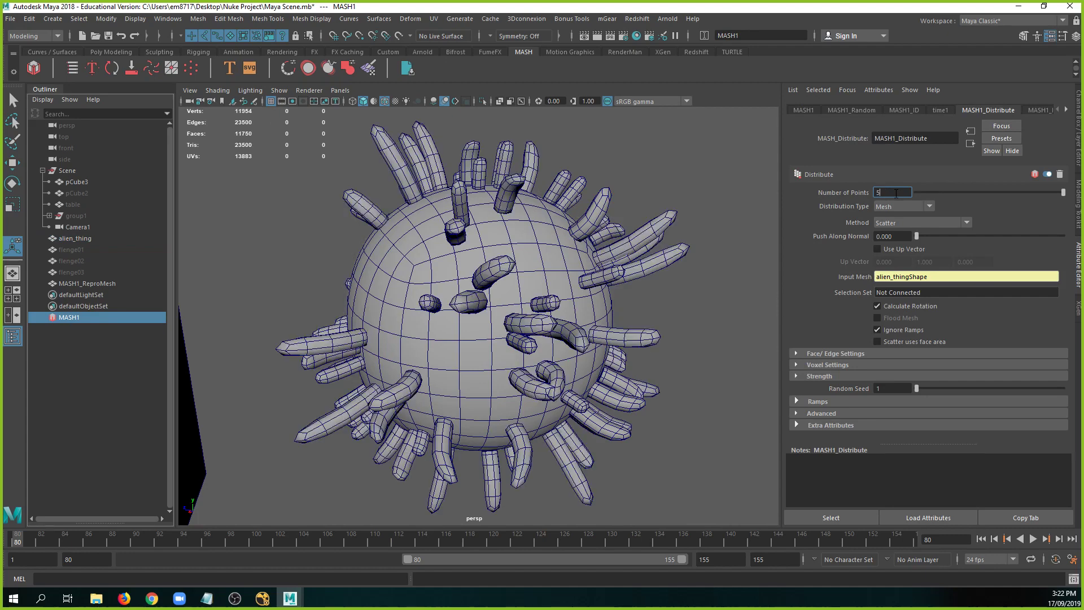
pyautogui.write('500')
pyautogui.press('Return')
pyautogui.keyDown('alt'); pyautogui.moveTo(660, 267); pyautogui.dragTo(573, 336, button='right'); pyautogui.keyUp('alt')
pyautogui.keyDown('alt'); pyautogui.moveTo(574, 336); pyautogui.dragTo(551, 298); pyautogui.keyUp('alt')
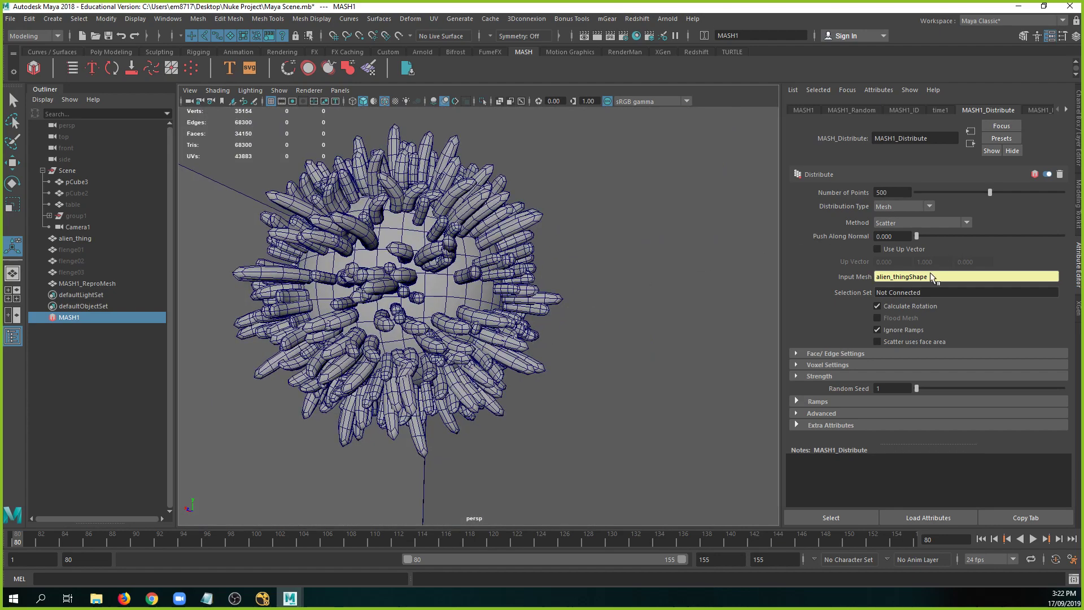
# Try increasing the distribution's Push Along Normal value and undo the change.
pyautogui.moveTo(918, 235); pyautogui.dragTo(922, 237)
pyautogui.hotkey('ctrl', 'z')
# Lower the Random node's Scale Y to 0.615, undoing the extra attribute changes tried on the node.
pyautogui.click(854, 111)
pyautogui.moveTo(938, 273); pyautogui.dragTo(954, 257)
pyautogui.hotkey('ctrl', 'z')
pyautogui.hotkey('ctrl', 'z')
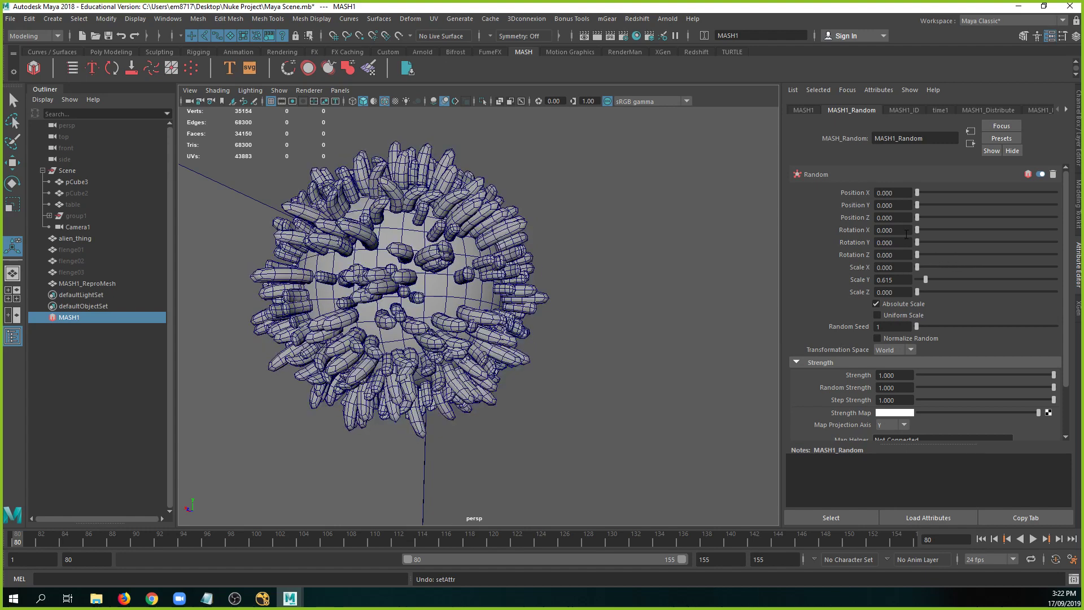
# Try a Position Y of 3.402 on the Random node and undo it.
pyautogui.moveTo(930, 205); pyautogui.dragTo(964, 208)
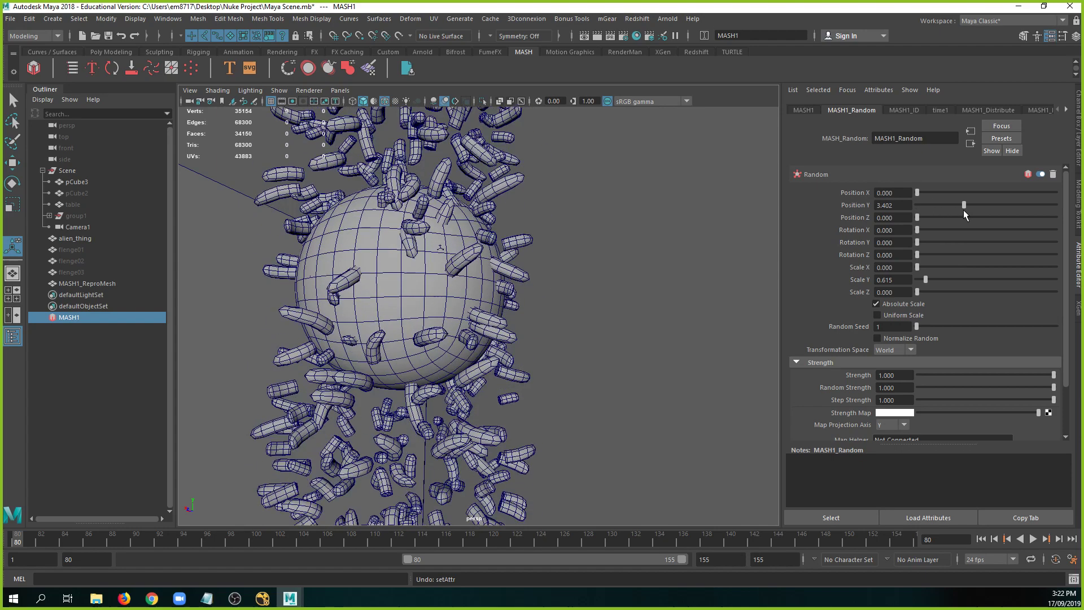
pyautogui.hotkey('ctrl', 'z')
pyautogui.keyDown('alt'); pyautogui.moveTo(588, 252); pyautogui.dragTo(552, 242, button='right'); pyautogui.keyUp('alt')
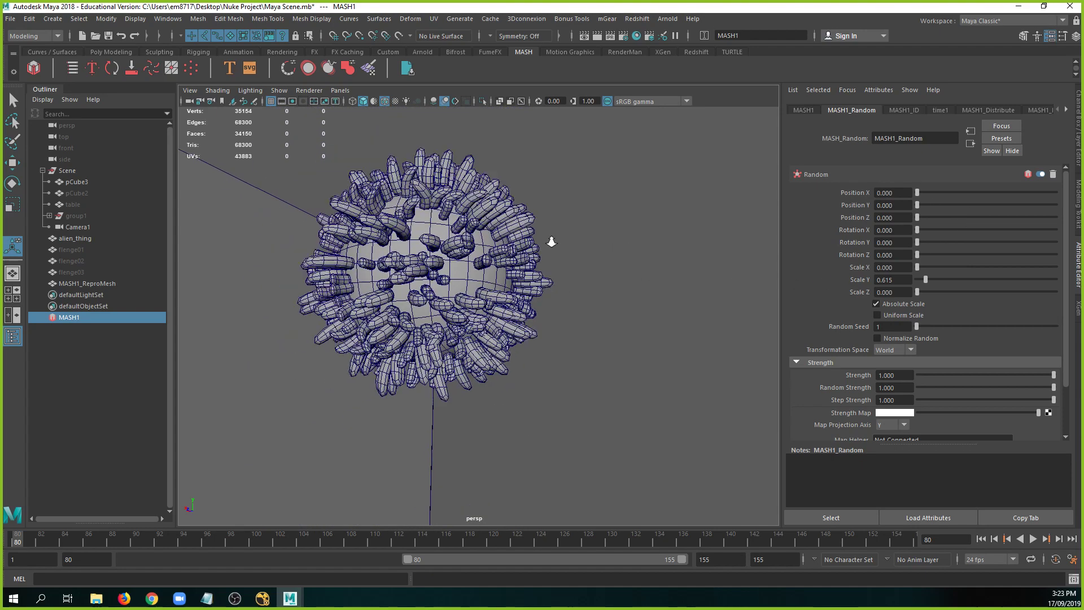
# Play the animation in the perspective view, examine the spiked object's movement relative to the wall, and return to the first frame.
pyautogui.keyDown('alt'); pyautogui.moveTo(552, 242); pyautogui.dragTo(646, 300); pyautogui.keyUp('alt')
pyautogui.keyDown('alt'); pyautogui.moveTo(646, 300); pyautogui.dragTo(751, 362, button='right'); pyautogui.keyUp('alt')
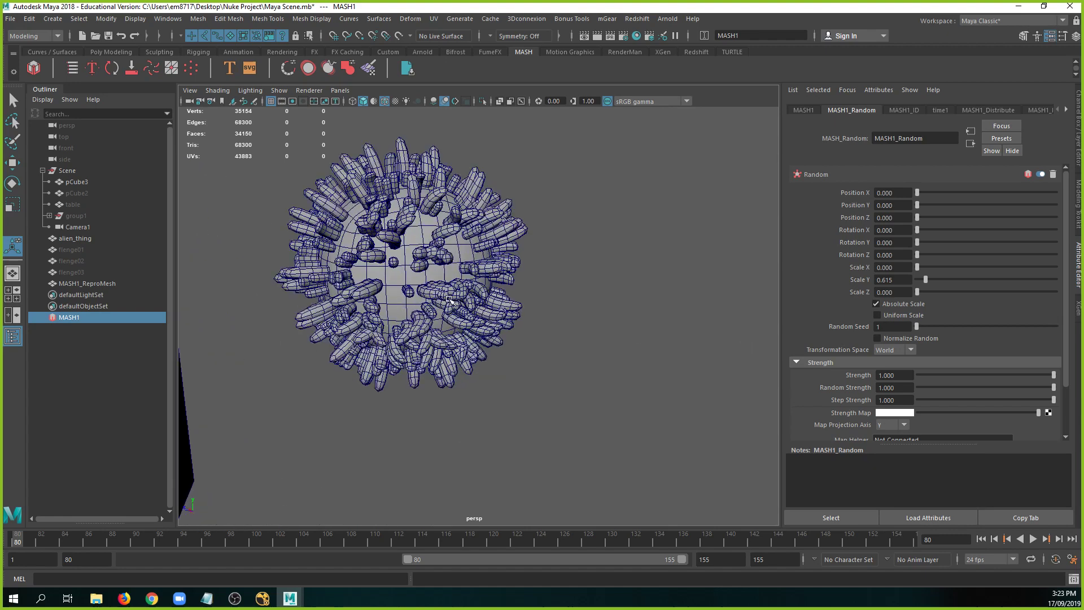
pyautogui.keyDown('alt'); pyautogui.moveTo(317, 249); pyautogui.dragTo(452, 305, button='middle'); pyautogui.keyUp('alt')
pyautogui.scroll(-3, 452, 305)
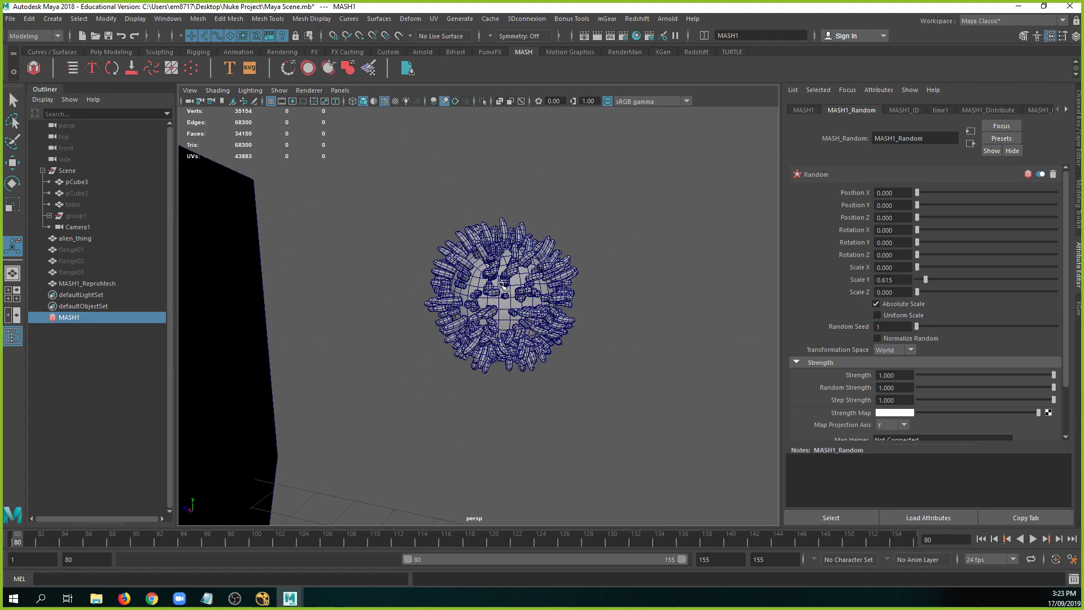
pyautogui.keyDown('alt'); pyautogui.moveTo(502, 285); pyautogui.dragTo(444, 315); pyautogui.keyUp('alt')
pyautogui.click(1033, 538)
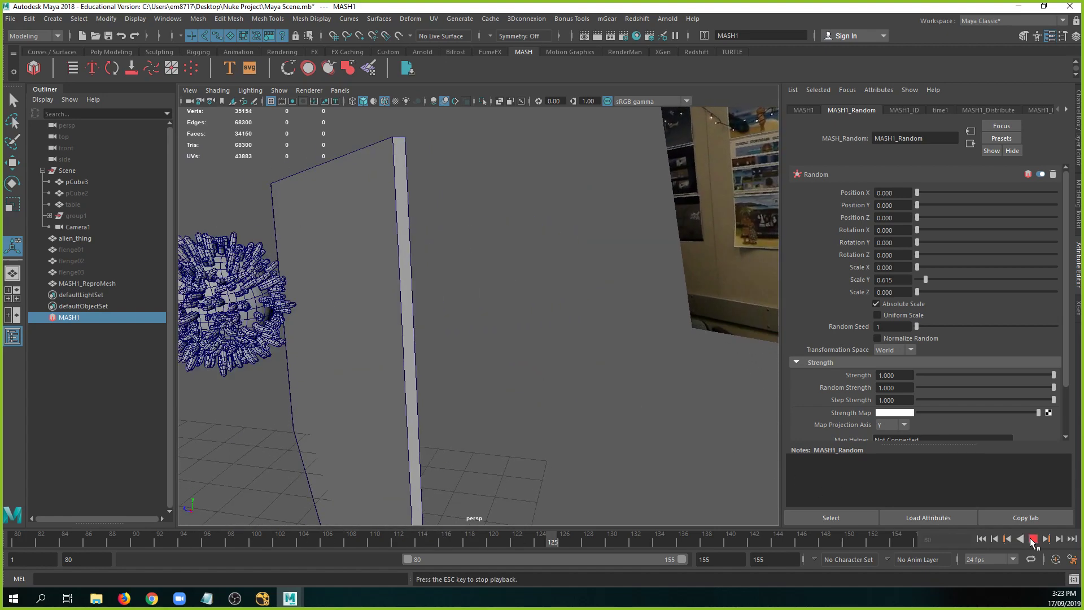
pyautogui.keyDown('alt'); pyautogui.moveTo(463, 390); pyautogui.dragTo(489, 385, button='middle'); pyautogui.keyUp('alt')
pyautogui.keyDown('alt'); pyautogui.moveTo(489, 385); pyautogui.dragTo(602, 405); pyautogui.keyUp('alt')
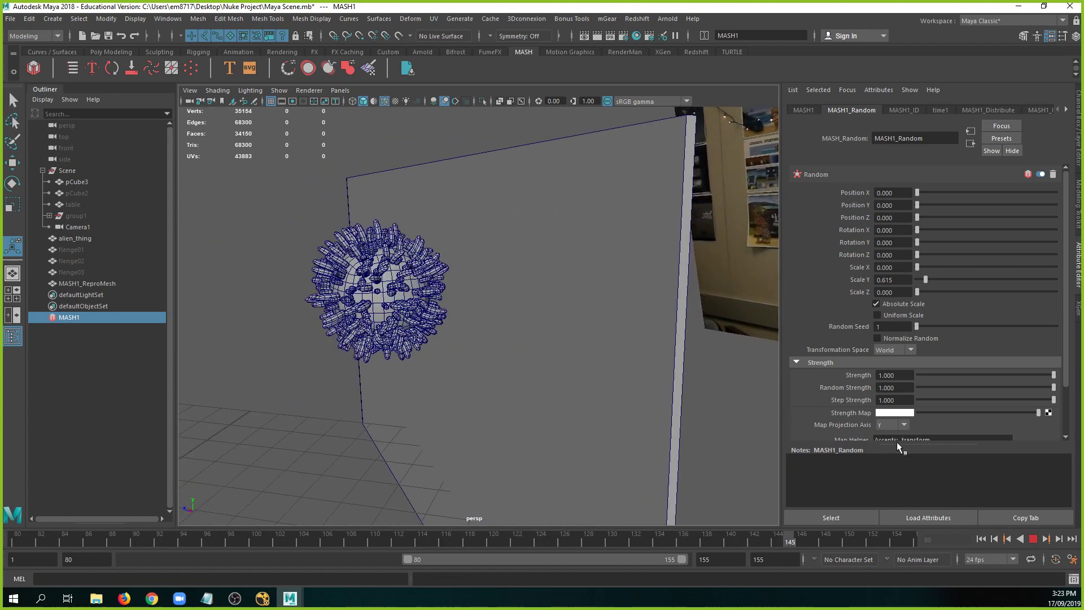
pyautogui.click(1032, 541)
pyautogui.click(982, 539)
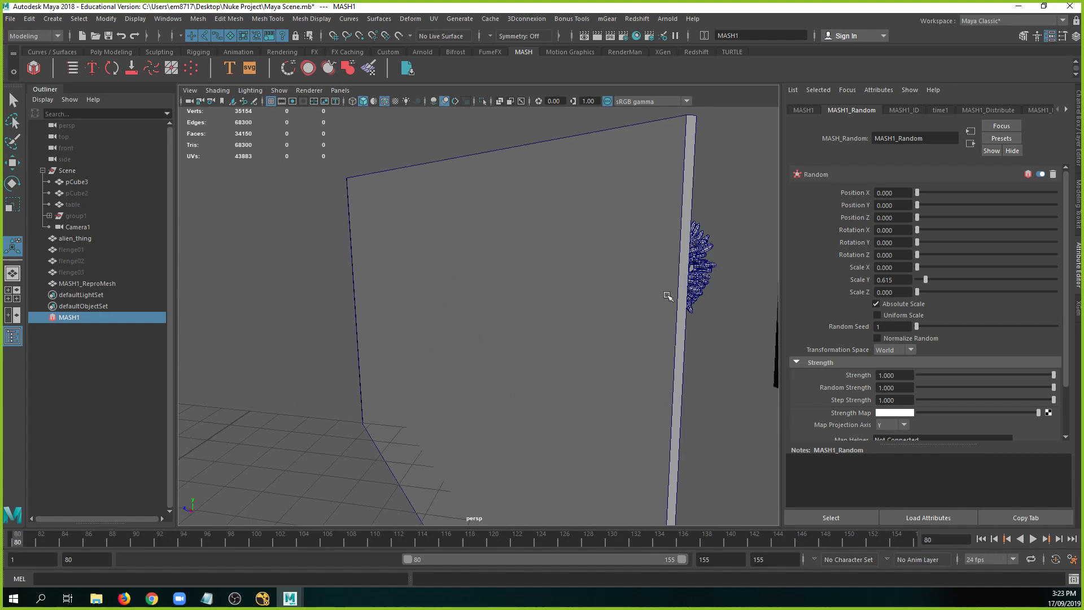
# Select the alien_thing sphere beneath the spikes and advance its animation to frame 125.
pyautogui.keyDown('alt'); pyautogui.moveTo(749, 295); pyautogui.dragTo(666, 299); pyautogui.keyUp('alt')
pyautogui.click(660, 295)
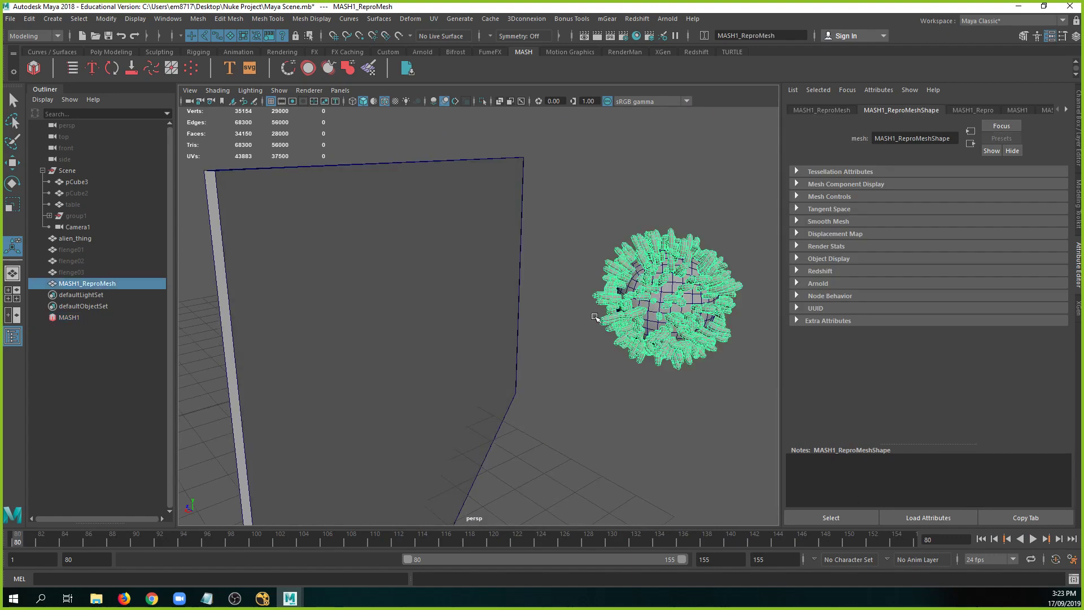
pyautogui.click(666, 294)
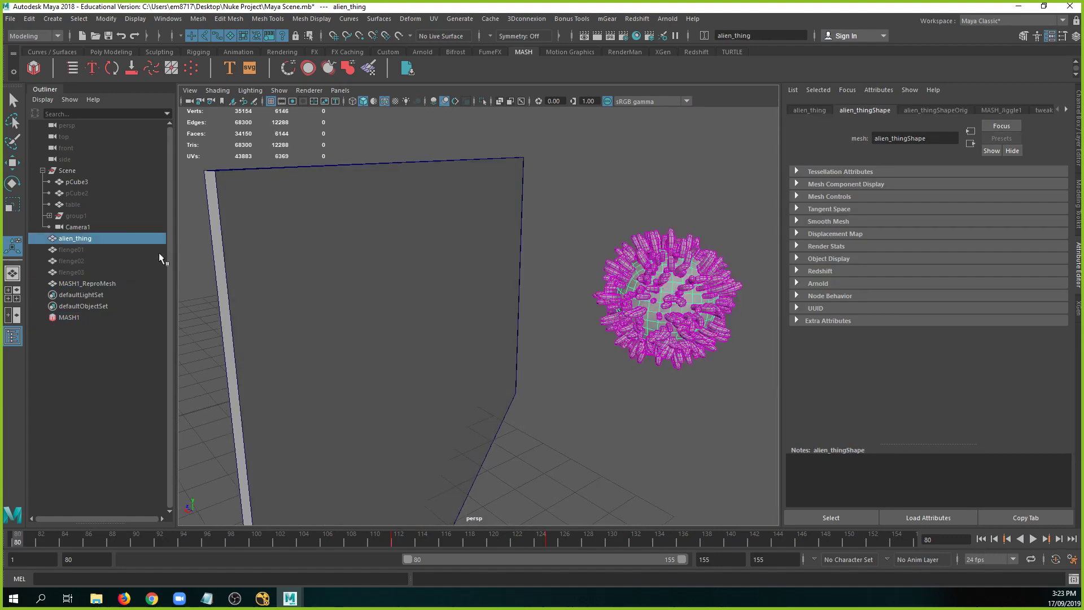
pyautogui.click(1033, 539)
pyautogui.keyDown('alt'); pyautogui.moveTo(501, 259); pyautogui.dragTo(365, 172); pyautogui.keyUp('alt')
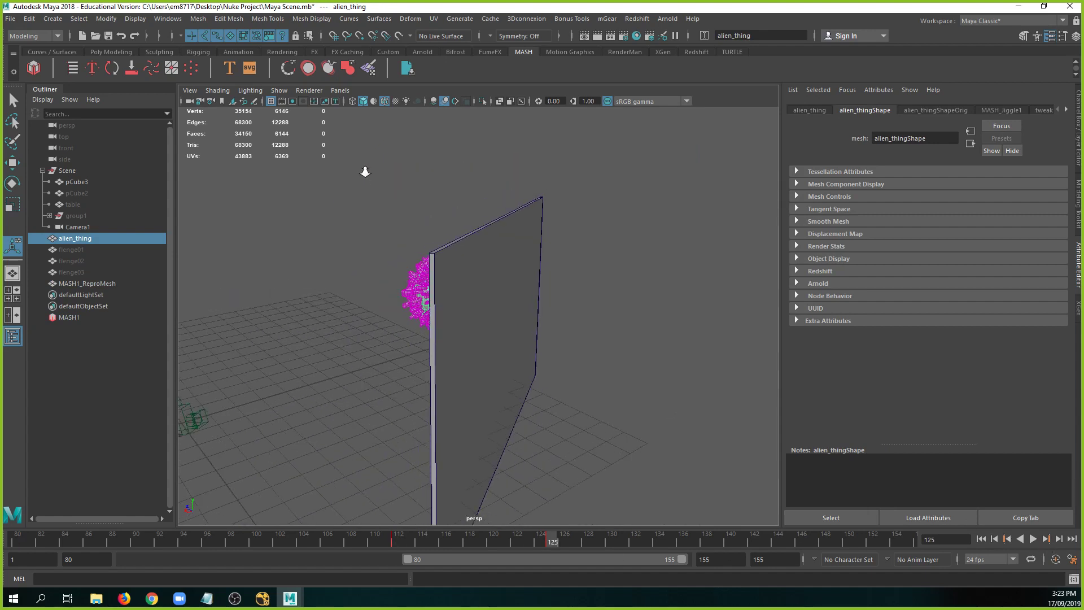
# Look through Camera1 in wireframe display and go to frame 155.
pyautogui.click(340, 90)
pyautogui.moveTo(362, 102)
pyautogui.click(475, 109)
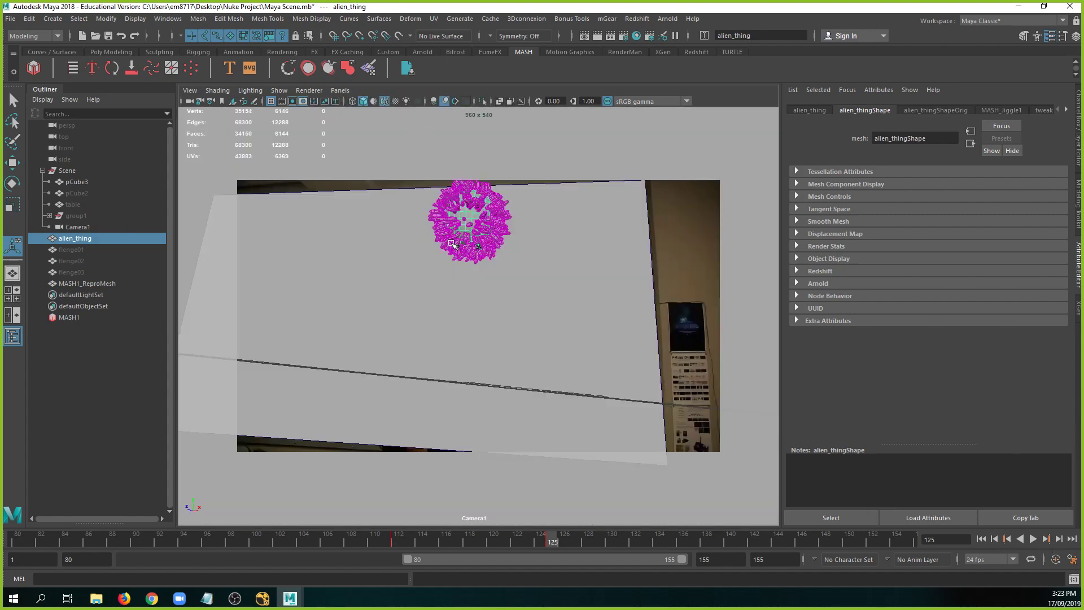
pyautogui.press('4')
pyautogui.moveTo(607, 541)
pyautogui.mouseDown()
pyautogui.moveTo(872, 544)
pyautogui.moveTo(909, 559)
pyautogui.mouseUp()
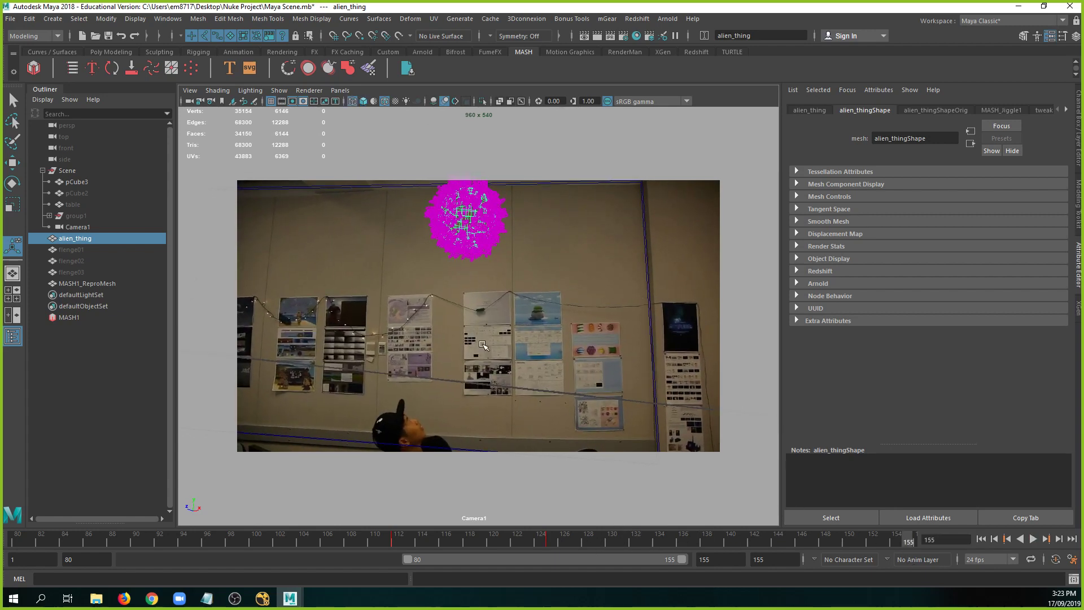
# Move alien_thing down the wall to the posters at frame 155 and play back the movement.
pyautogui.press('w')
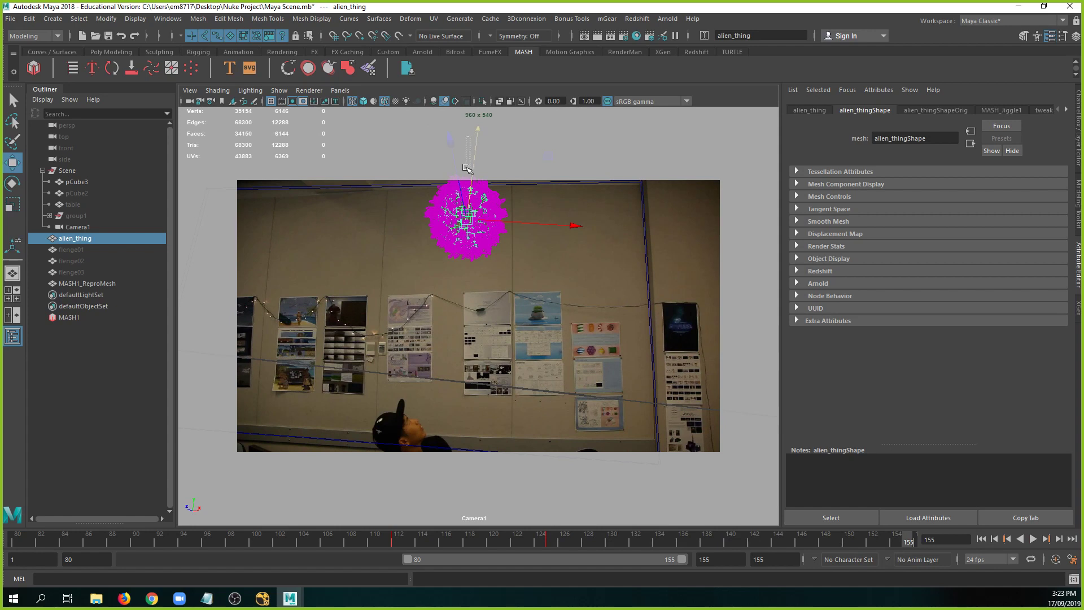
pyautogui.click(474, 142)
pyautogui.hotkey('ctrl', 'z')
pyautogui.moveTo(479, 146); pyautogui.dragTo(538, 260)
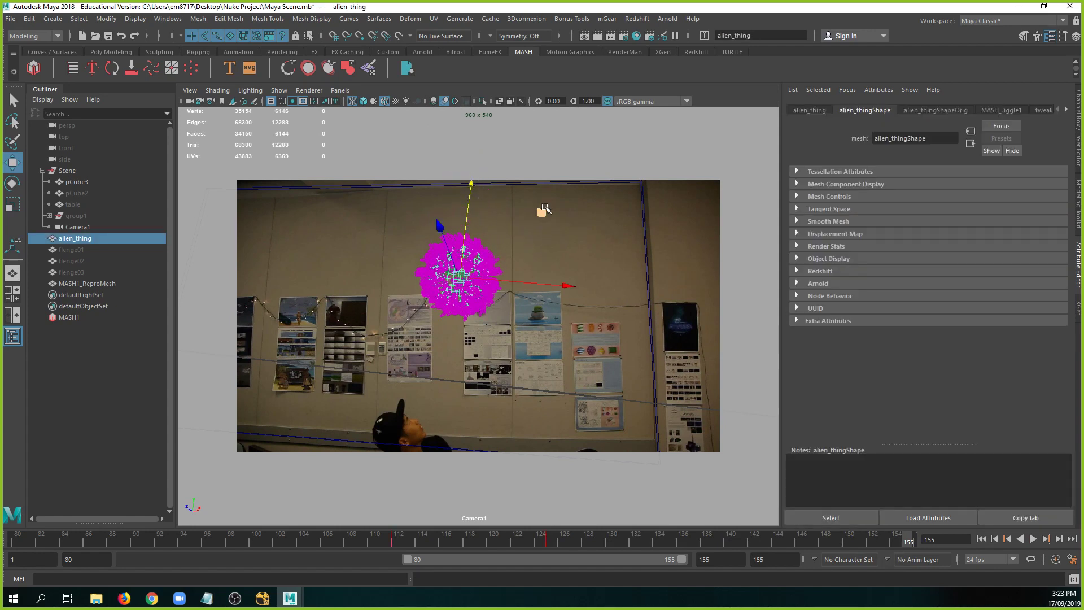
pyautogui.moveTo(540, 209); pyautogui.dragTo(563, 244)
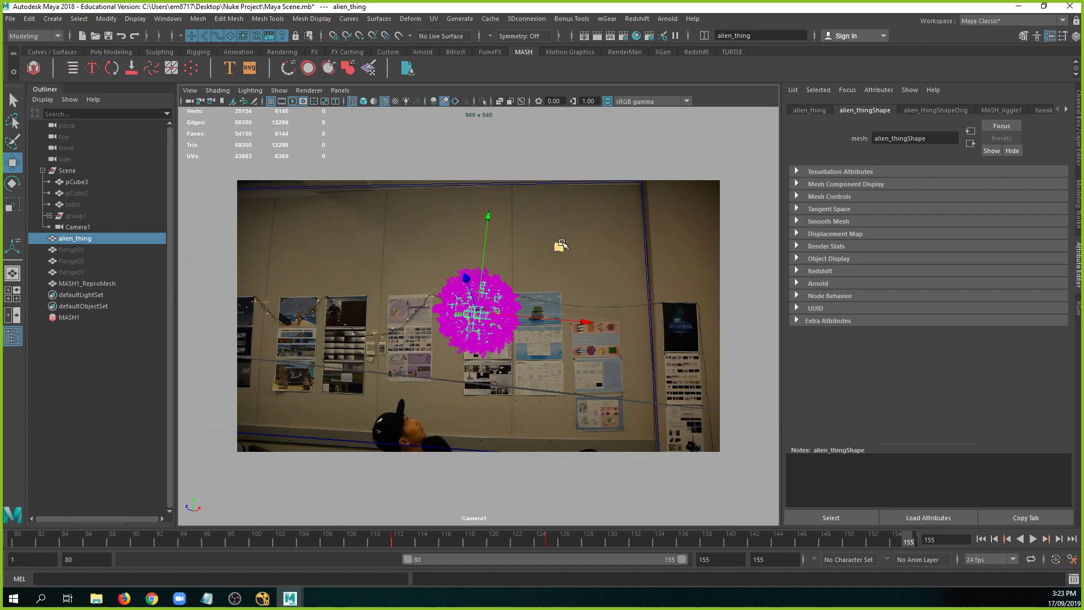
pyautogui.click(1033, 539)
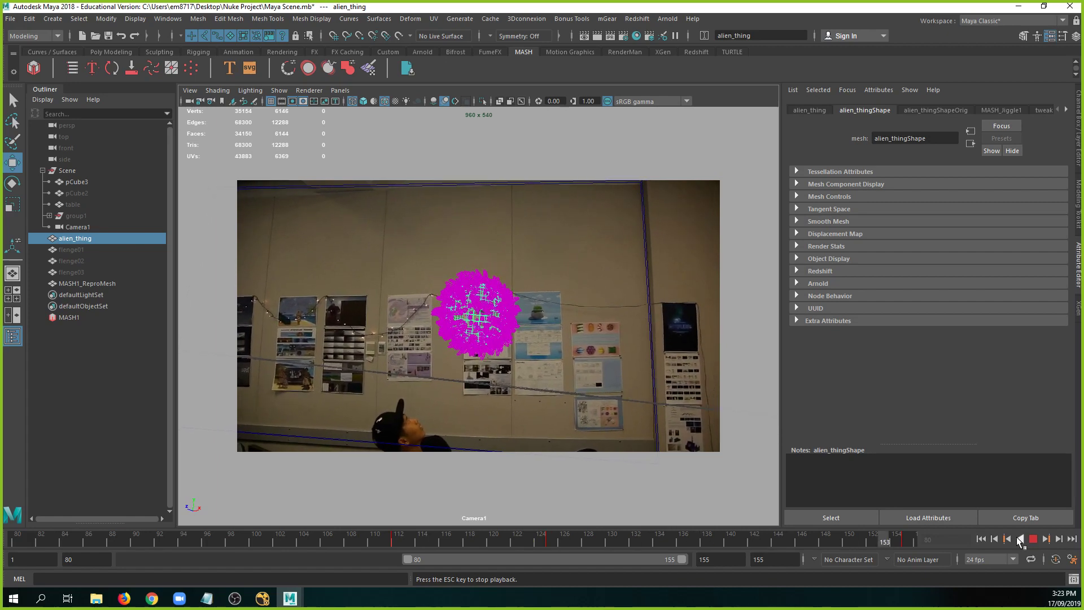
pyautogui.press('Escape')
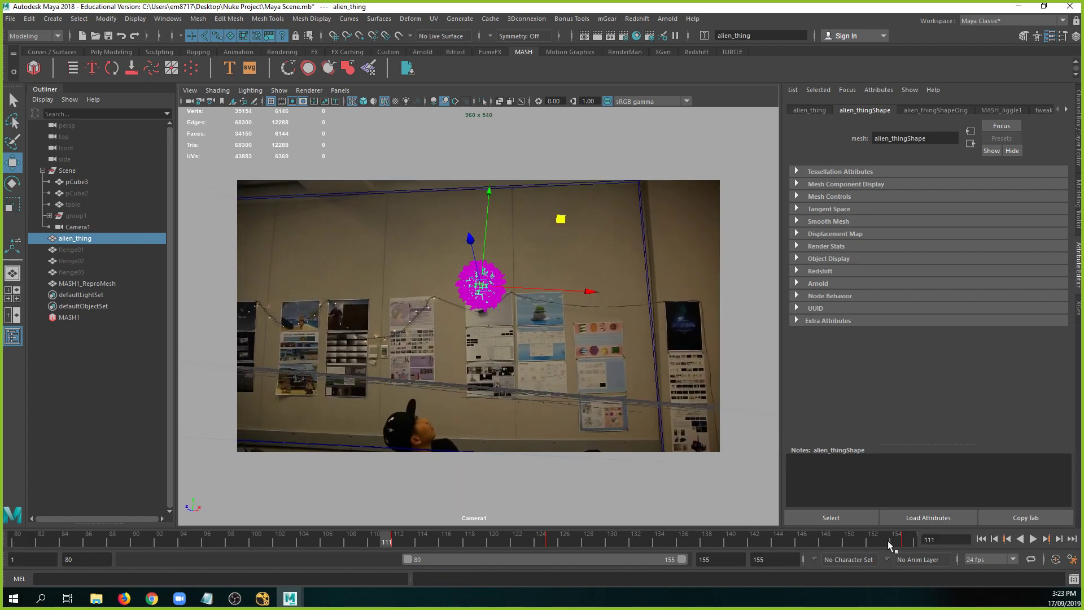
# Copy alien_thing's keyframe at frame 125 and paste it at frame 136.
pyautogui.click(1007, 538)
pyautogui.click(1045, 538)
pyautogui.click(1046, 539)
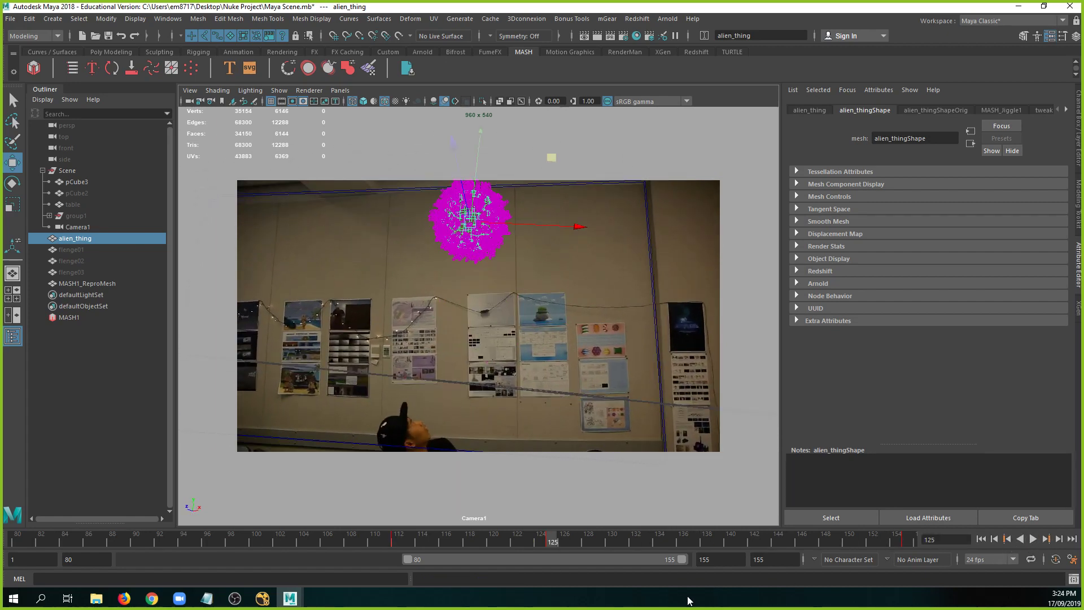
pyautogui.rightClick(555, 540)
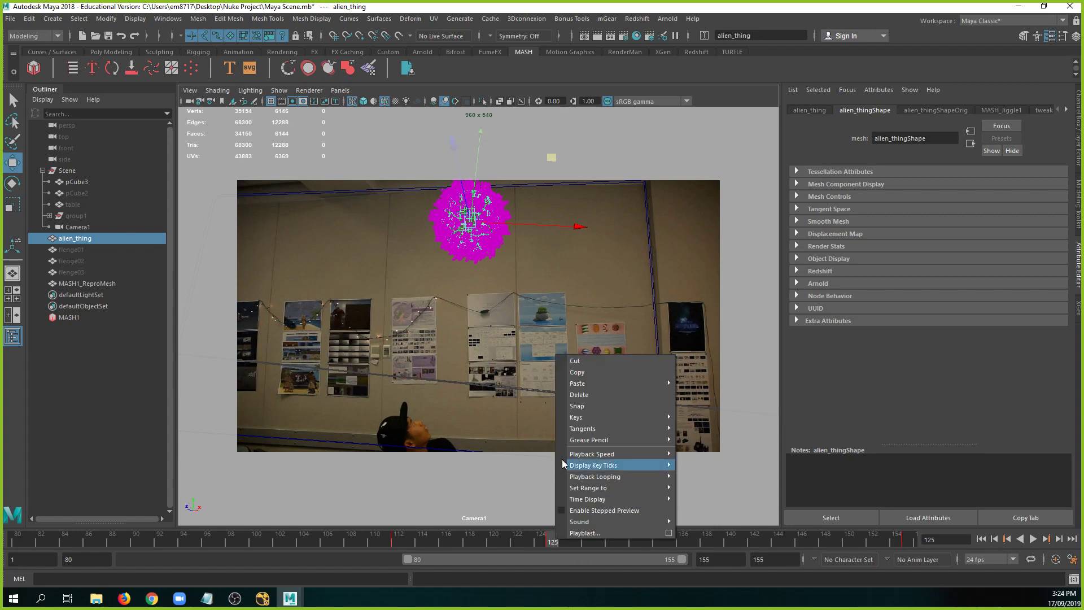
pyautogui.click(594, 376)
pyautogui.hotkey('alt', 'v')
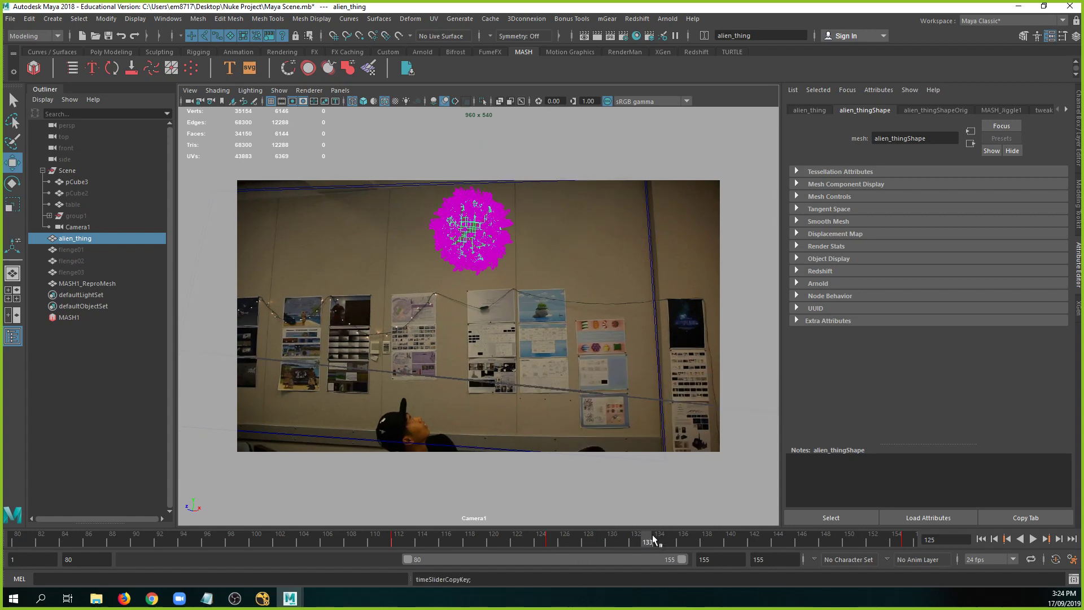
pyautogui.click(677, 535)
pyautogui.rightClick(677, 534)
pyautogui.moveTo(760, 379)
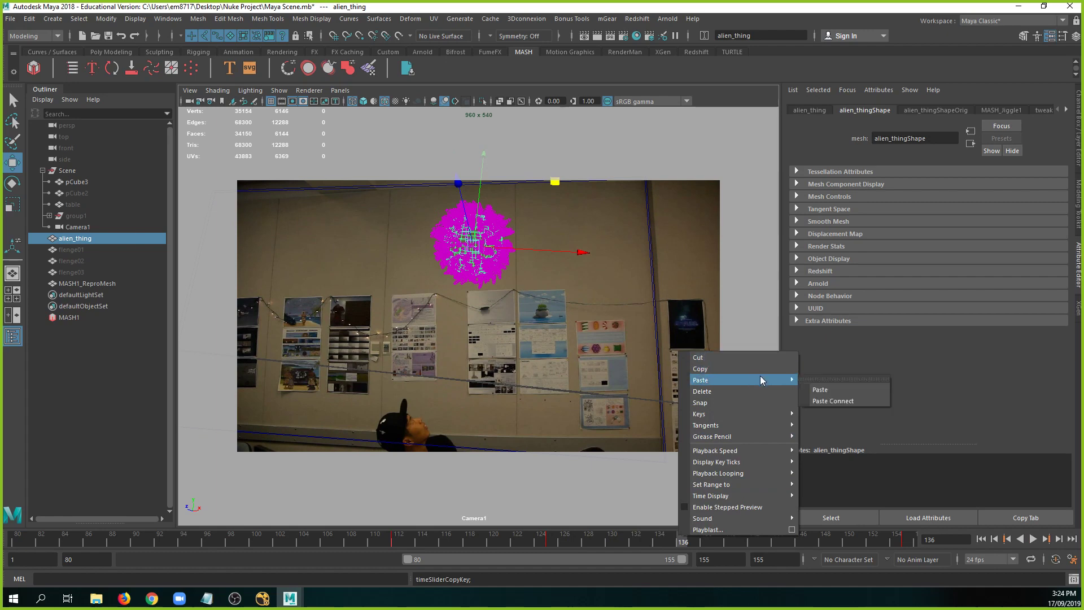
pyautogui.click(825, 390)
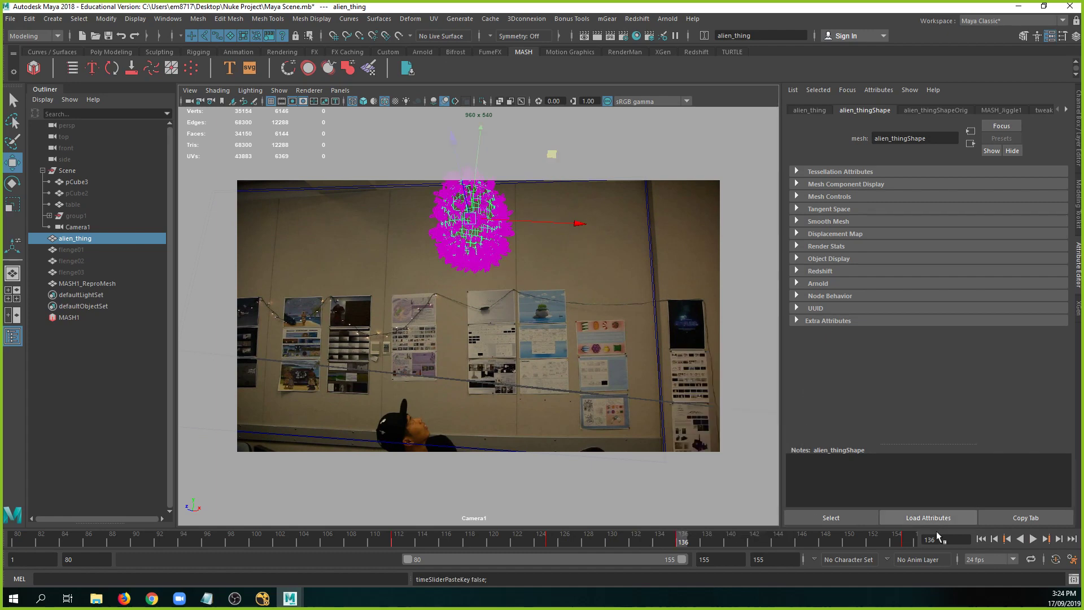
# Review the animation from the first frame, and save the scene in shaded display at frame 155.
pyautogui.click(982, 539)
pyautogui.click(1033, 540)
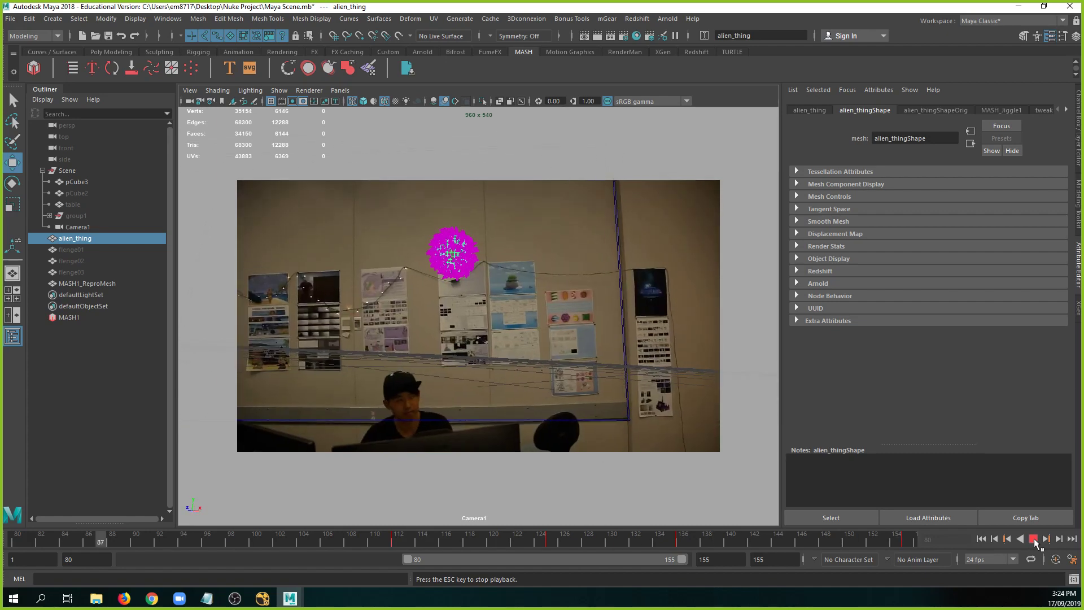
pyautogui.click(1033, 539)
pyautogui.click(908, 544)
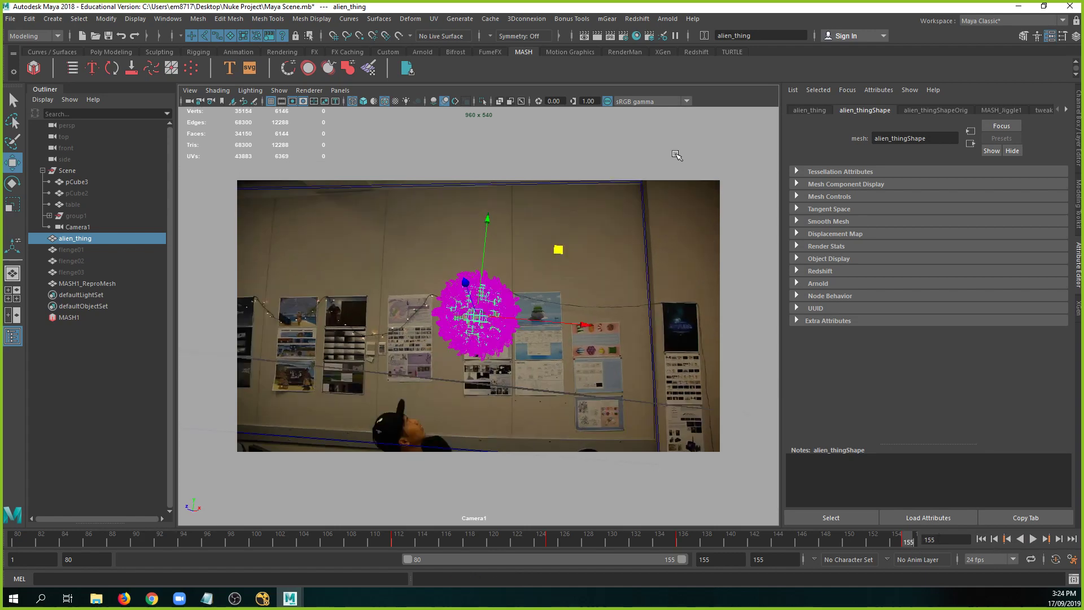
pyautogui.press('5')
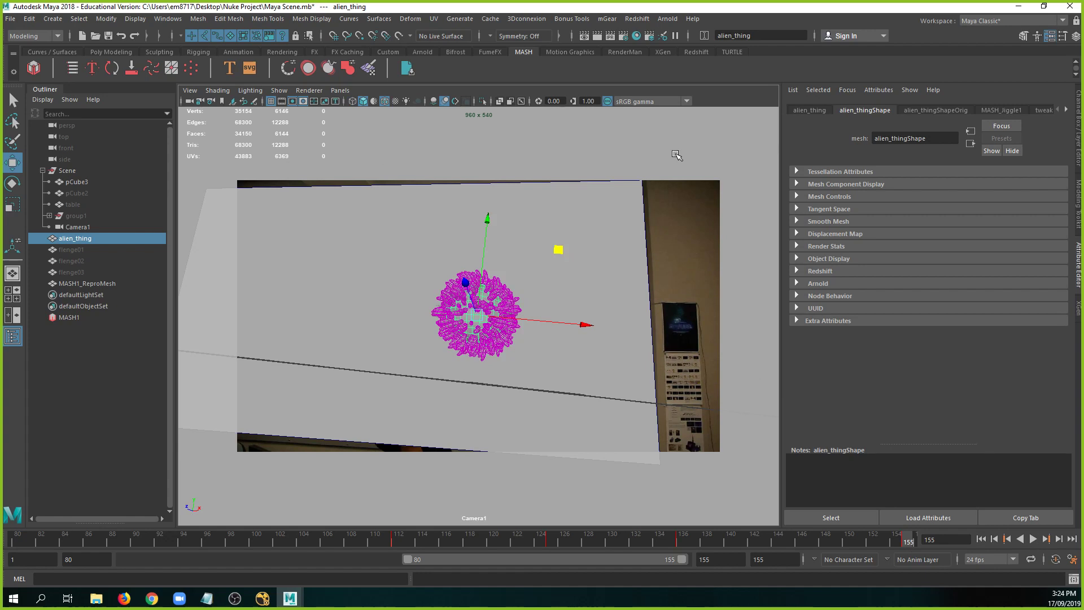
pyautogui.hotkey('ctrl', 's')
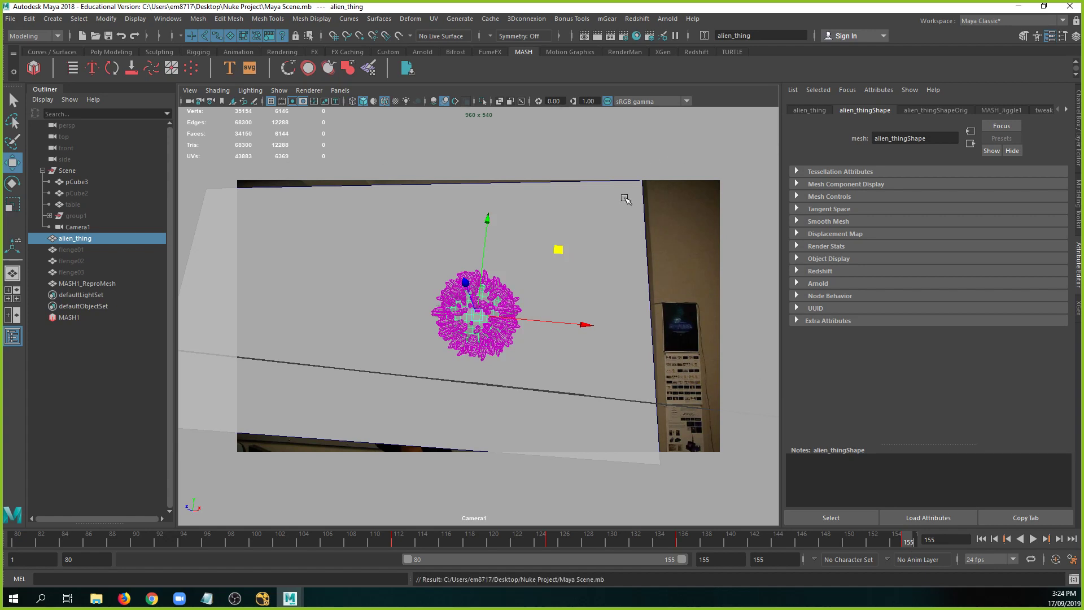
# Hide the wall cube pCube3 covering the footage and save the scene.
pyautogui.click(624, 201)
pyautogui.hotkey('ctrl', 'h')
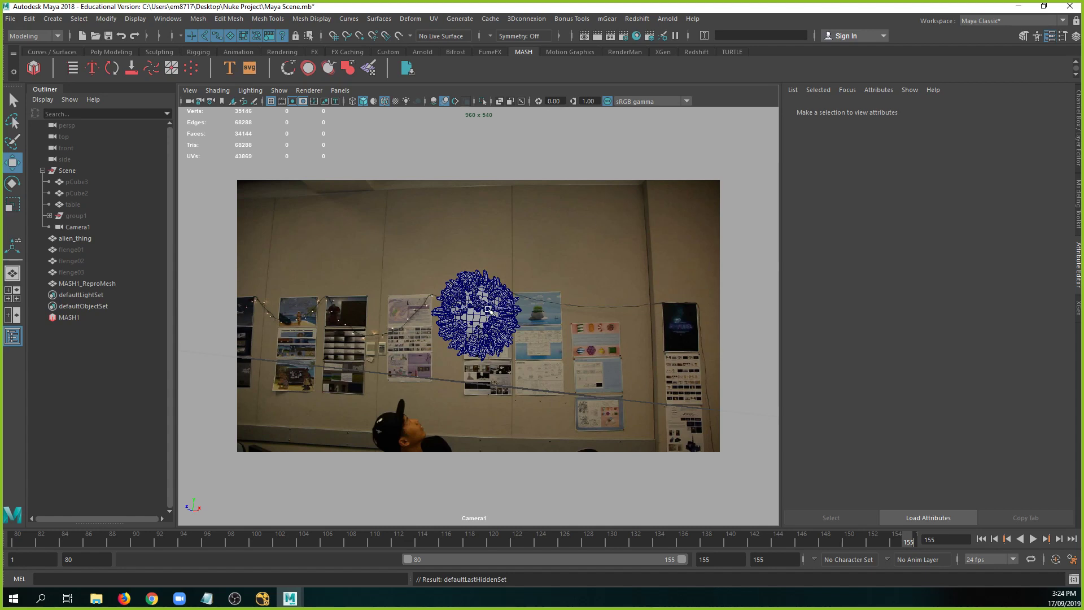
pyautogui.click(632, 21)
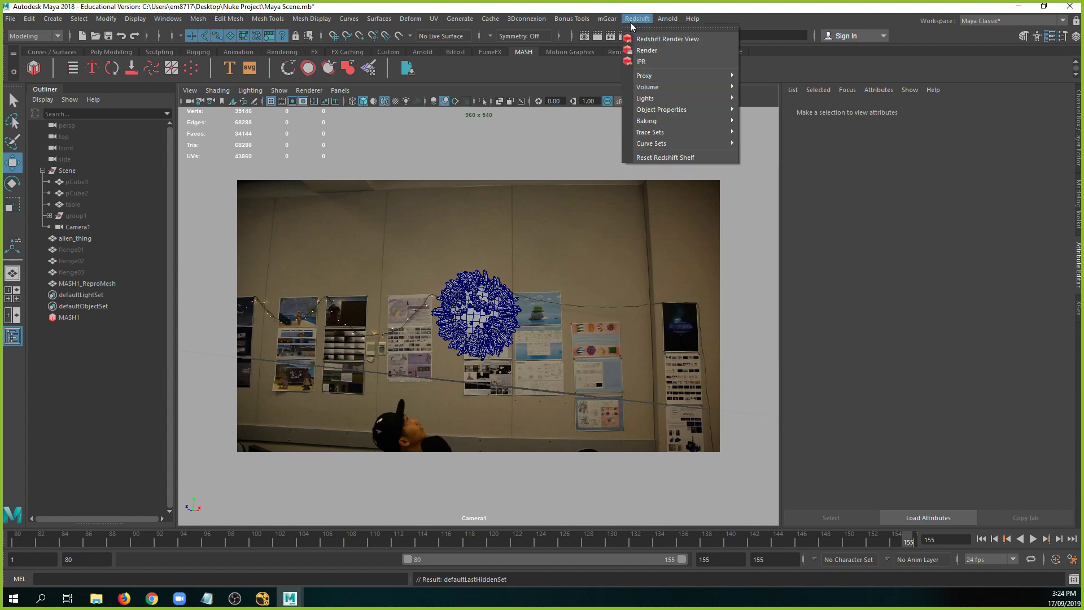
pyautogui.click(538, 91)
pyautogui.hotkey('ctrl', 's')
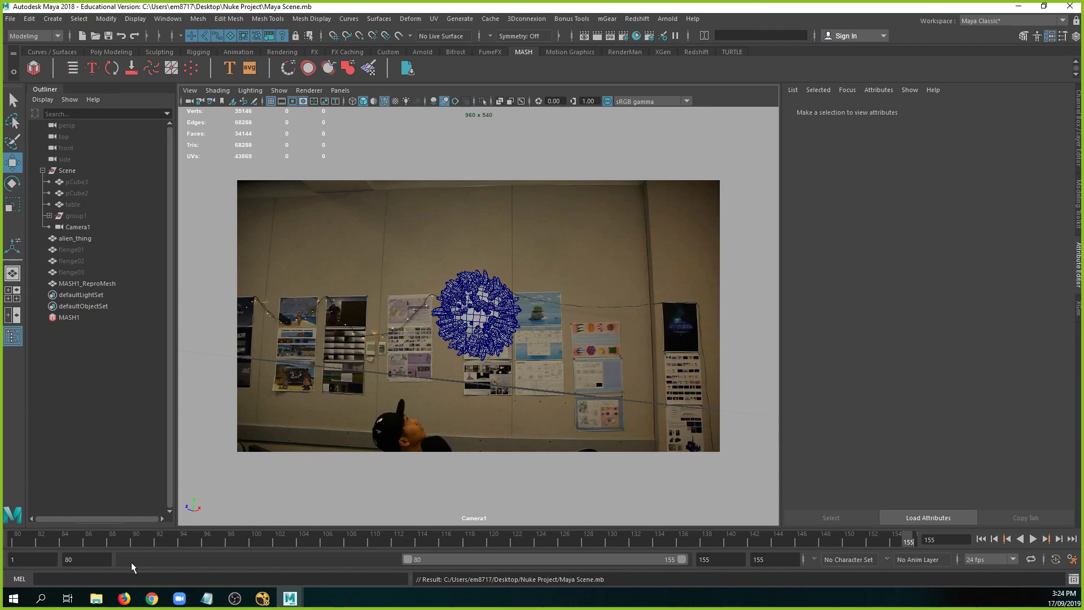
# Bring up the Footage folder in File Explorer and move its window clear of the Maya viewport.
pyautogui.moveTo(99, 598)
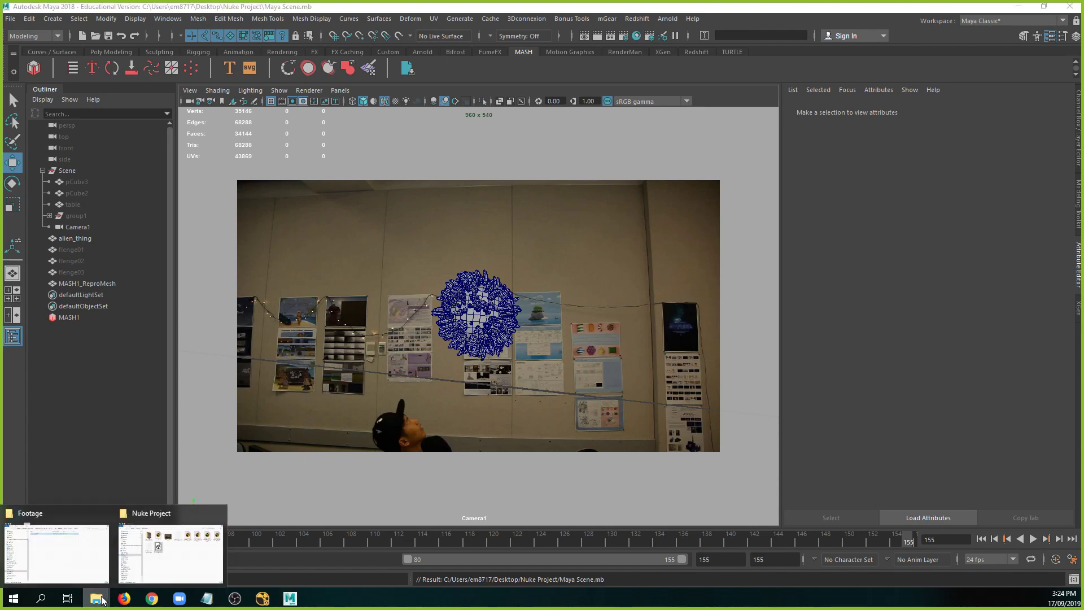
pyautogui.click(73, 559)
pyautogui.moveTo(670, 161); pyautogui.dragTo(2, 172)
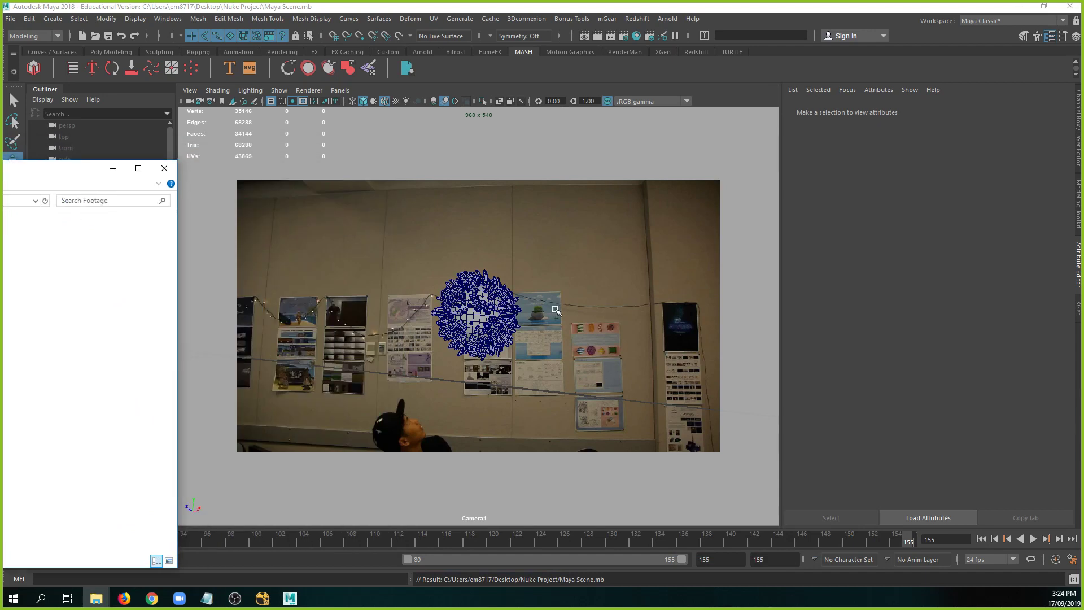
# Switch to File Explorer and browse to the HDR Photography folder inside VFX > DIGD601.
pyautogui.moveTo(84, 167); pyautogui.dragTo(595, 119)
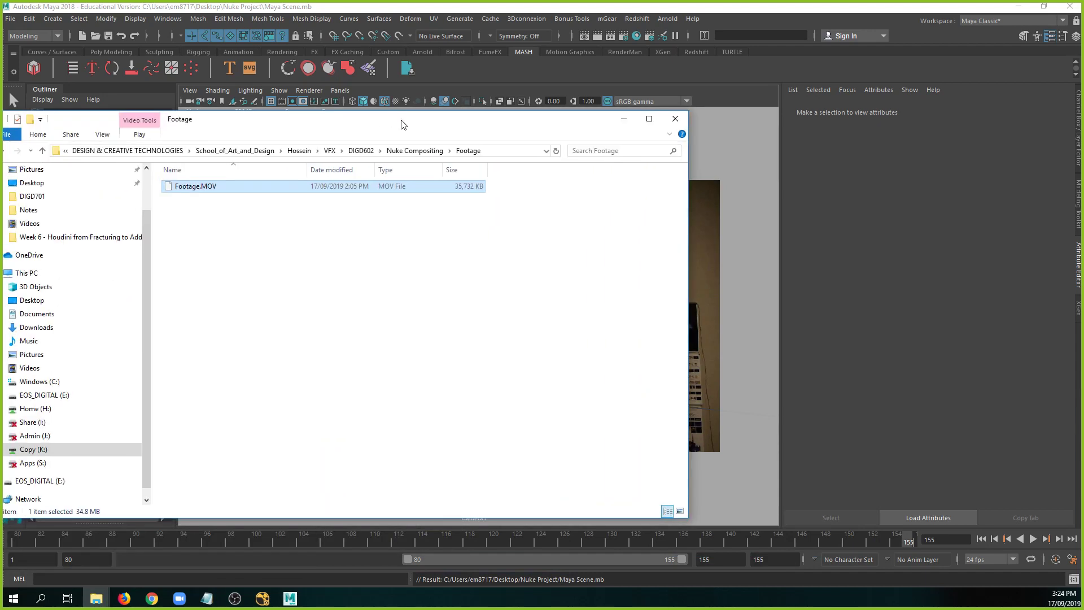
pyautogui.click(367, 151)
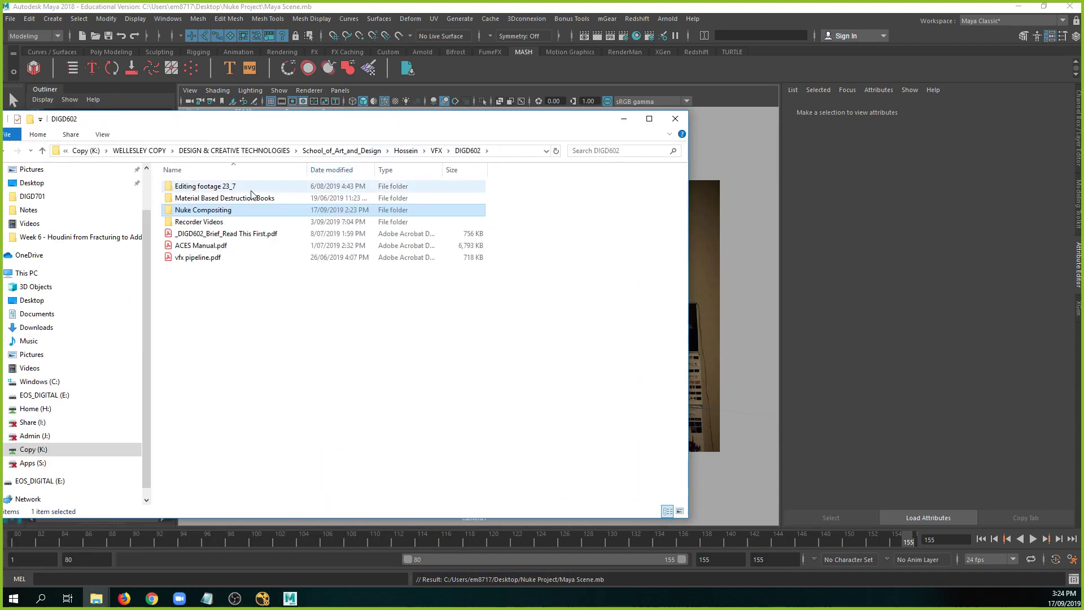
pyautogui.click(440, 151)
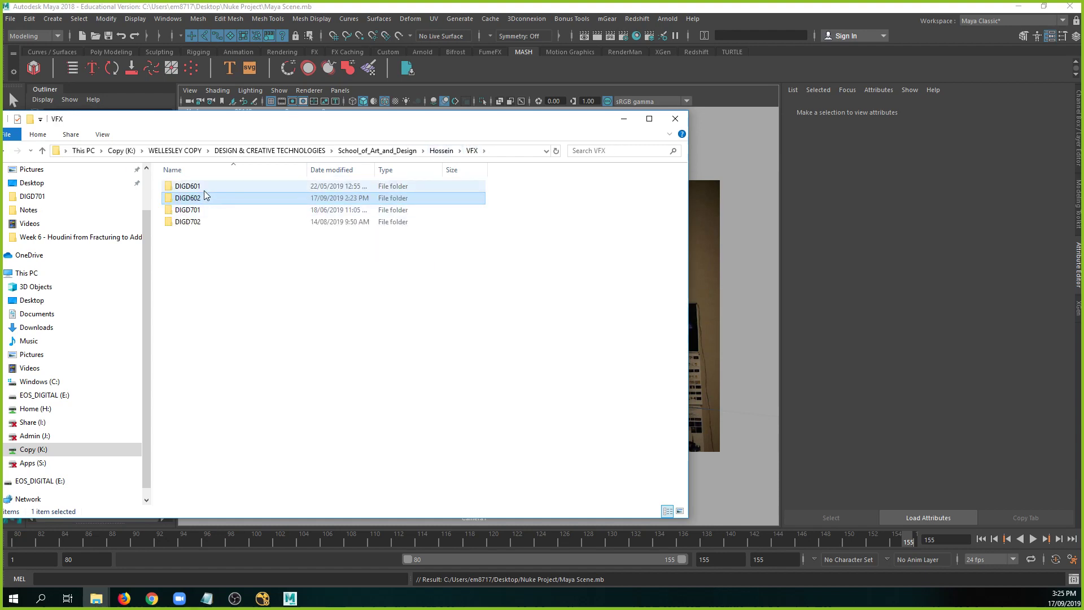
pyautogui.doubleClick(204, 189)
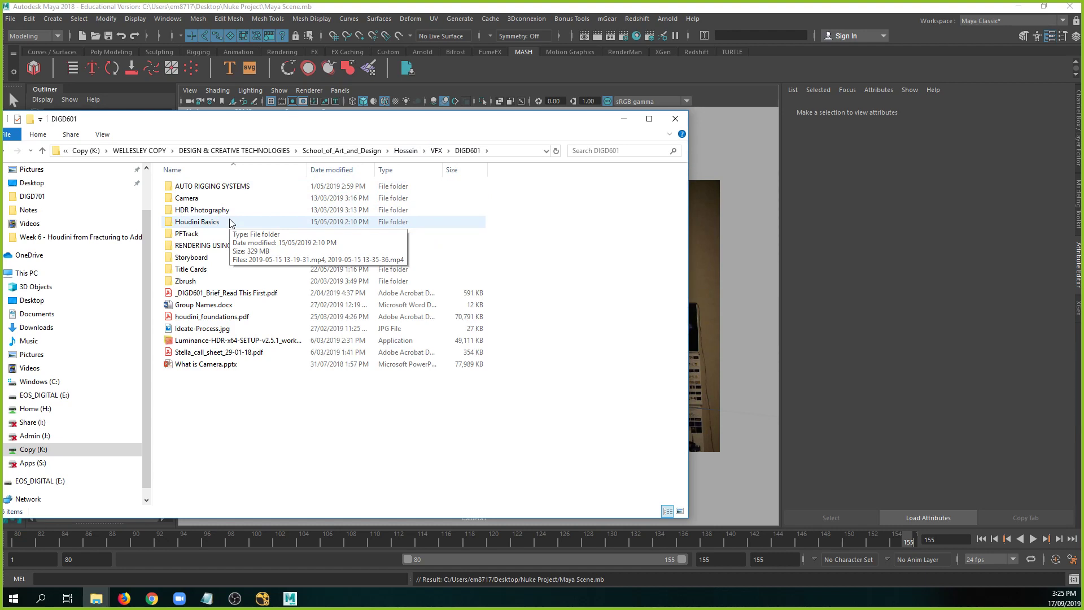
pyautogui.doubleClick(286, 212)
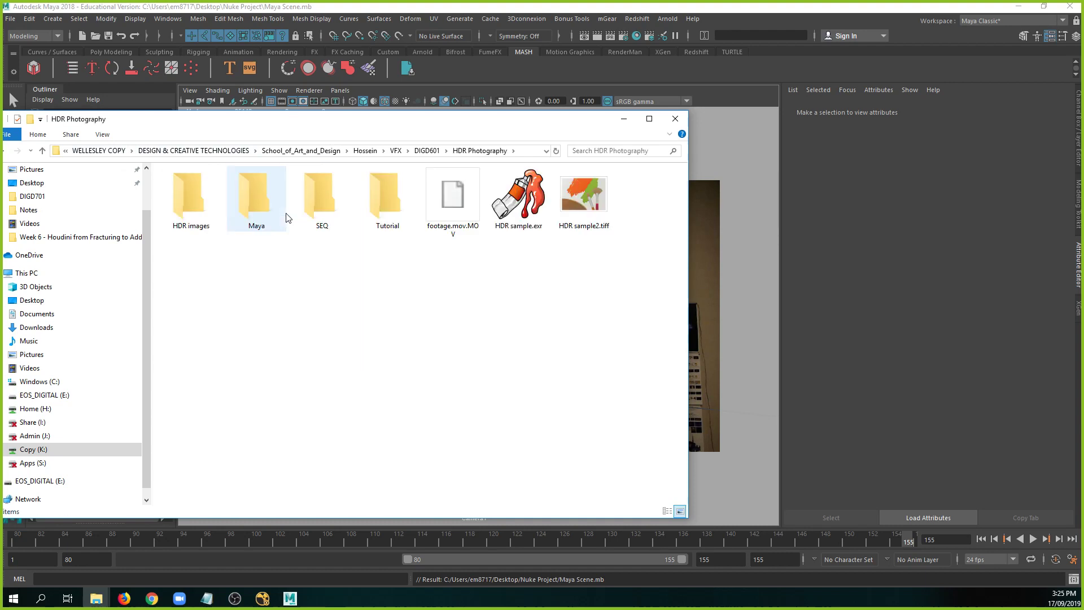
# Preview the HDR sample2.tiff panorama in the photo viewer and close it again.
pyautogui.click(590, 209)
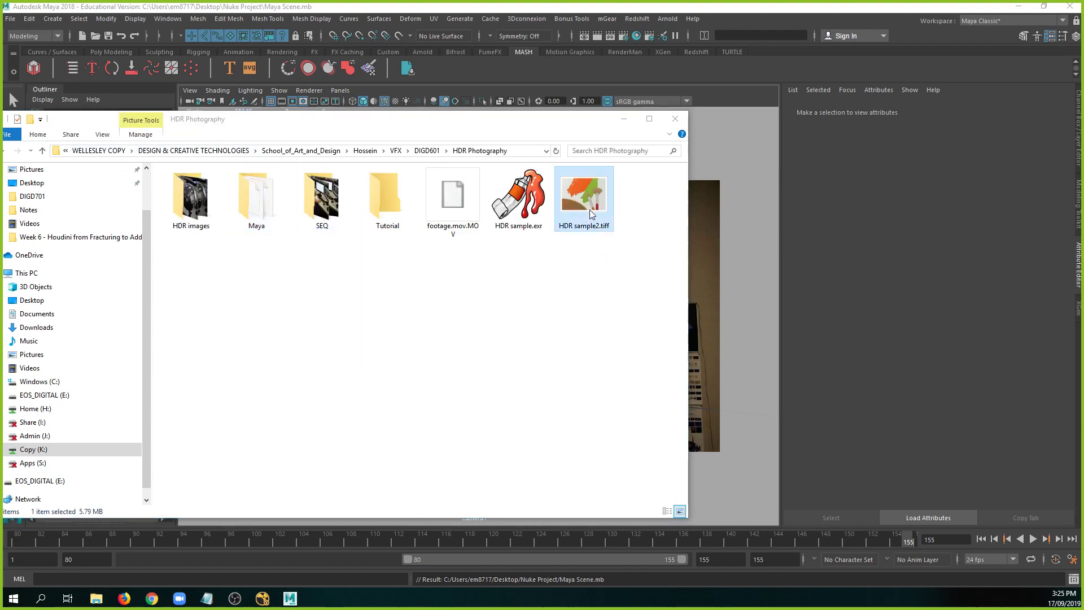
pyautogui.doubleClick(589, 209)
pyautogui.click(596, 425)
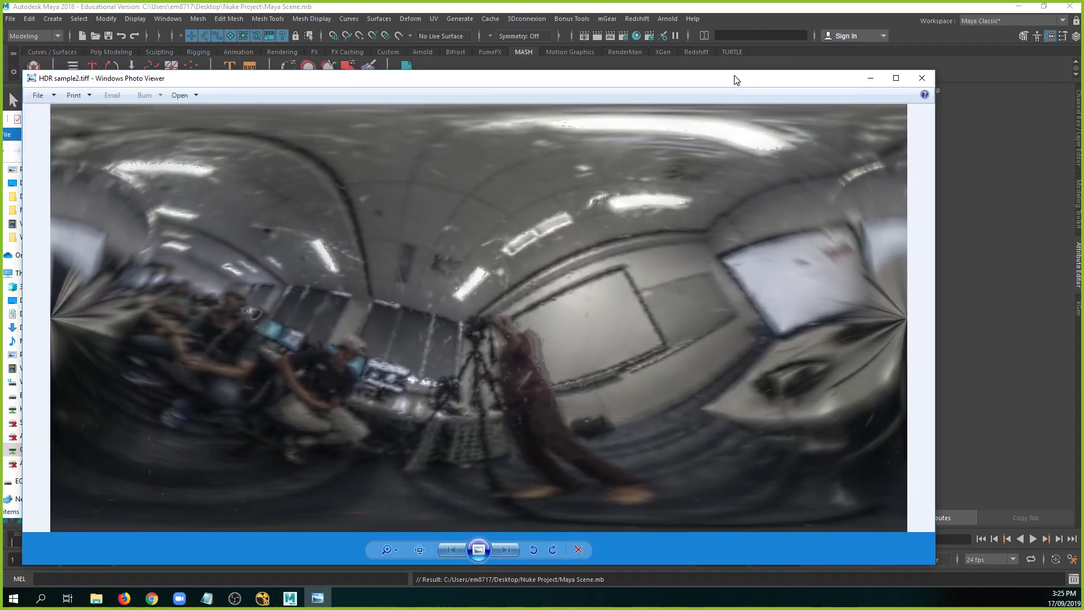
pyautogui.click(921, 79)
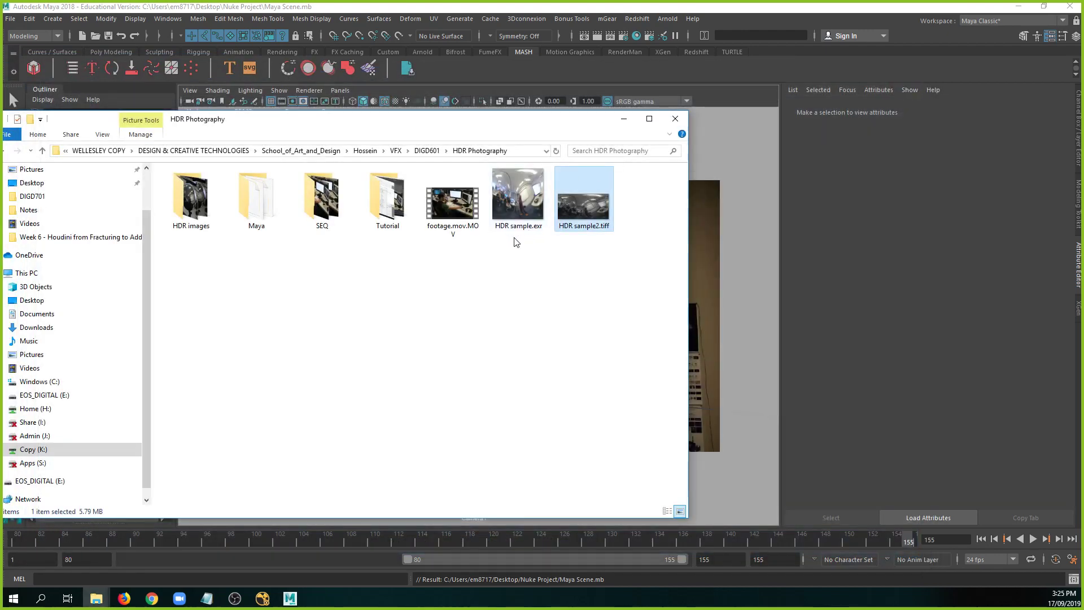
# Copy HDR sample.exr from the HDR Photography folder into the Nuke Project folder on the Desktop.
pyautogui.click(529, 197)
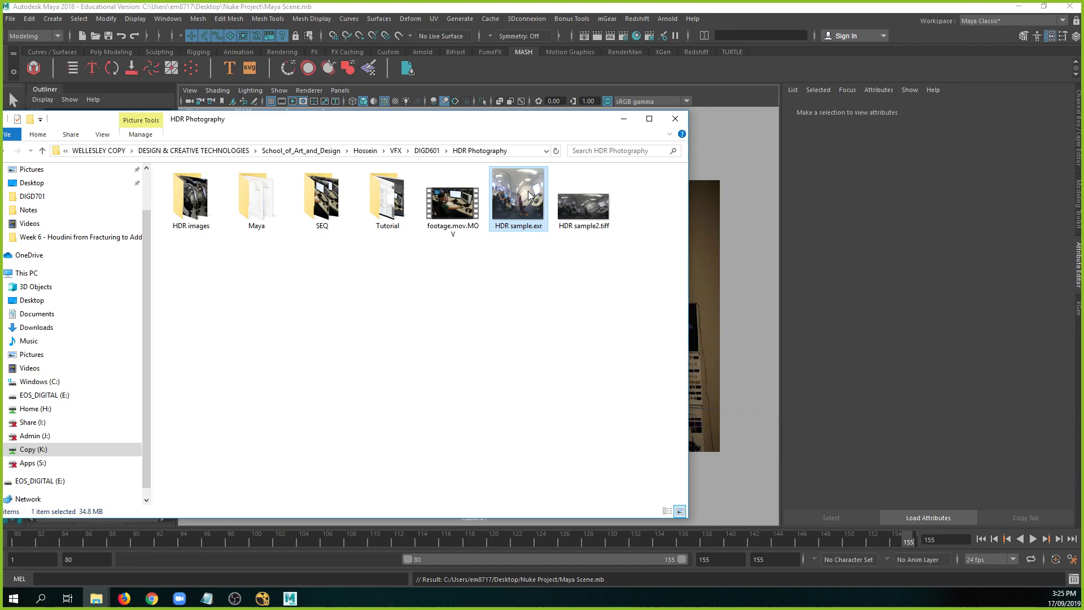
pyautogui.click(80, 183)
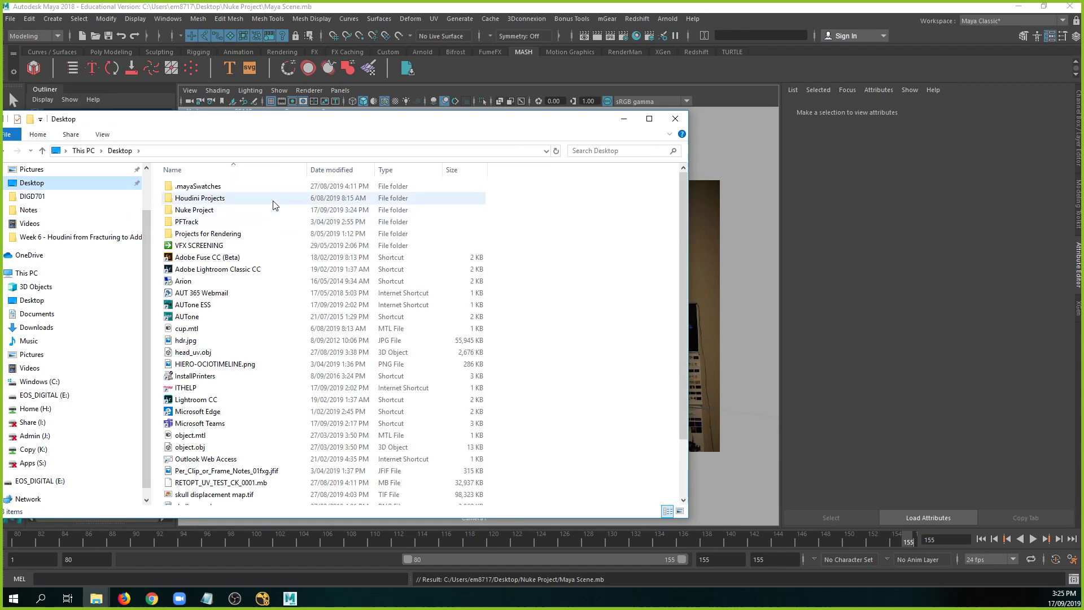
pyautogui.scroll(-2, 226, 480)
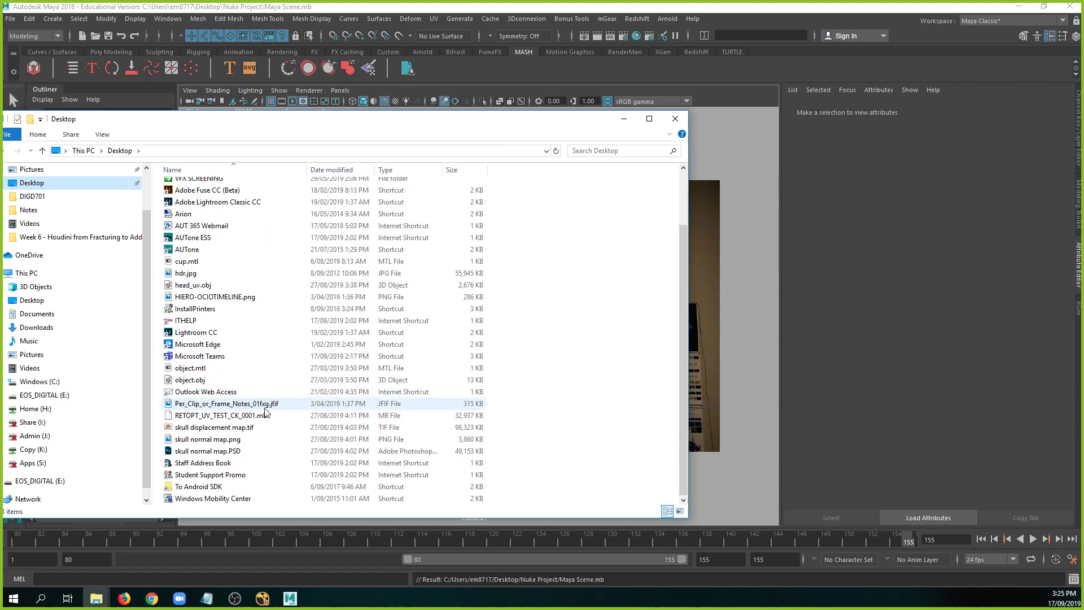
pyautogui.scroll(2, 233, 365)
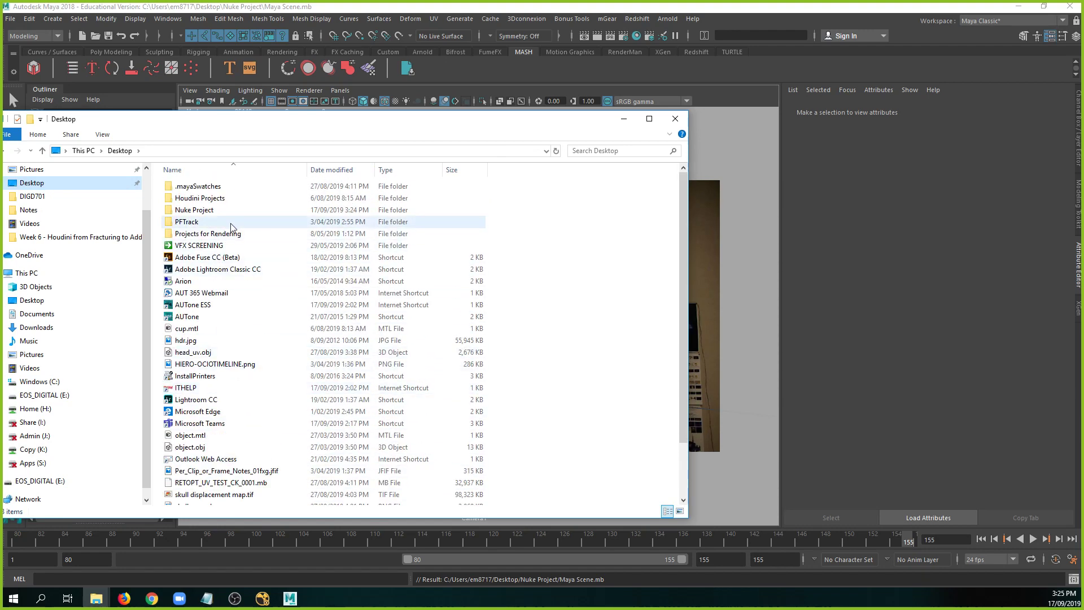
pyautogui.doubleClick(220, 210)
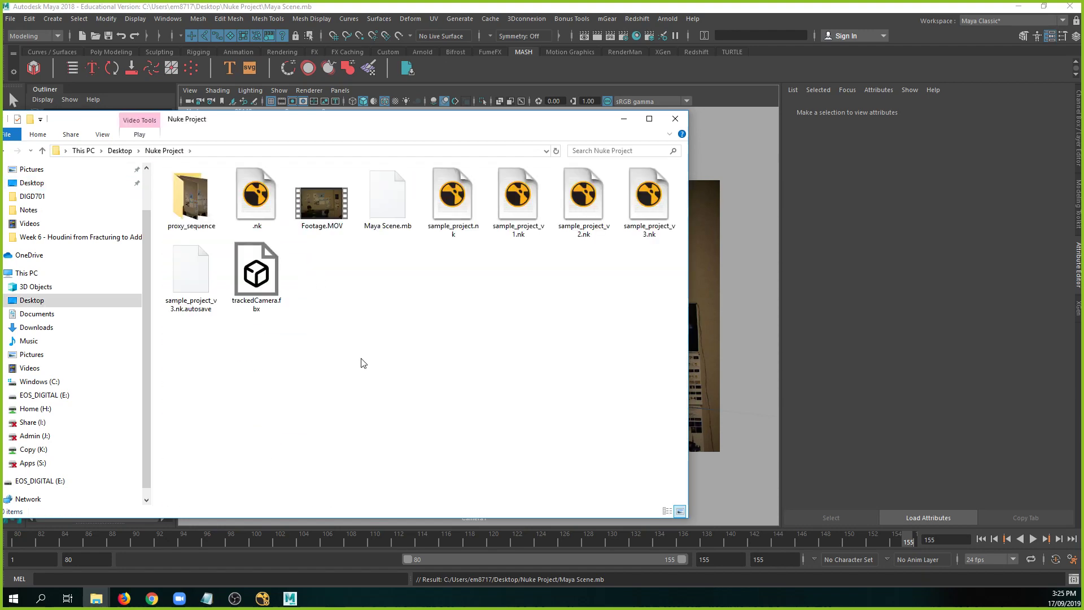
pyautogui.hotkey('ctrl', 'v')
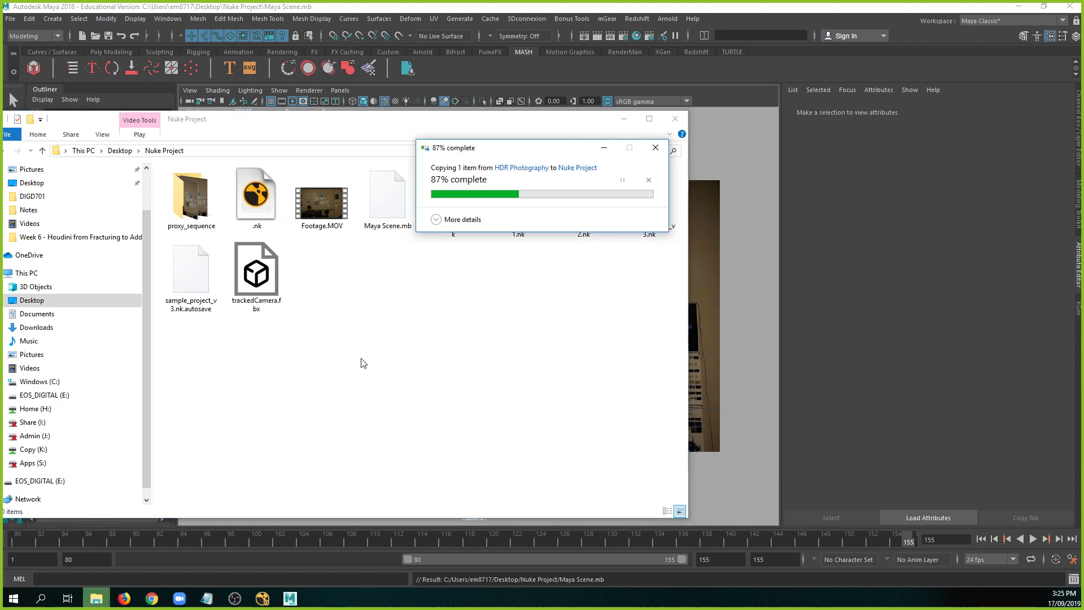
# Switch back to Maya, add a Redshift dome light to the scene and show it in the perspective view.
pyautogui.click(493, 8)
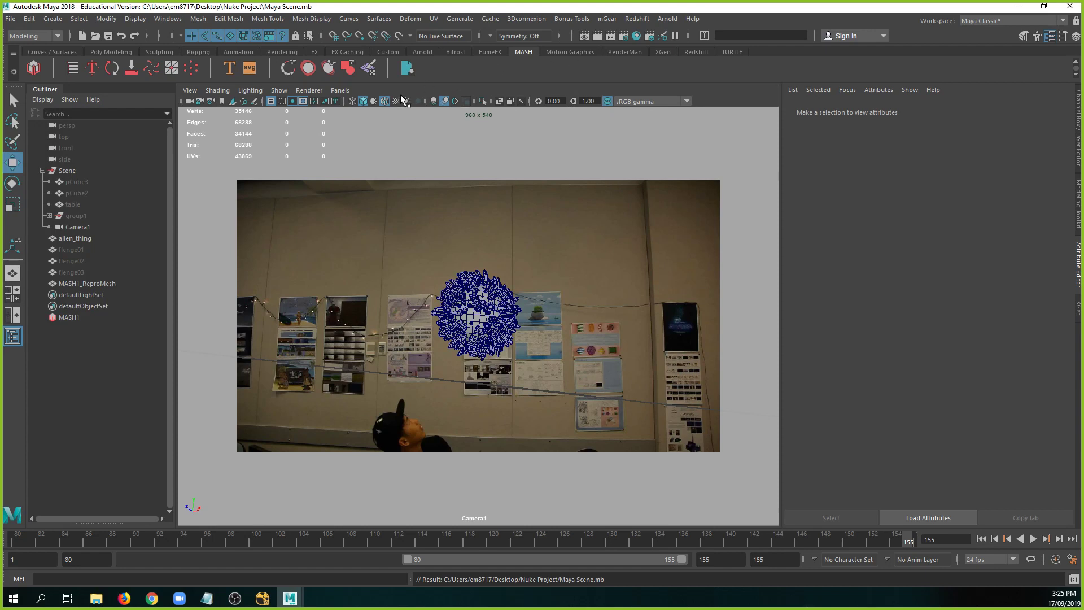
pyautogui.click(690, 52)
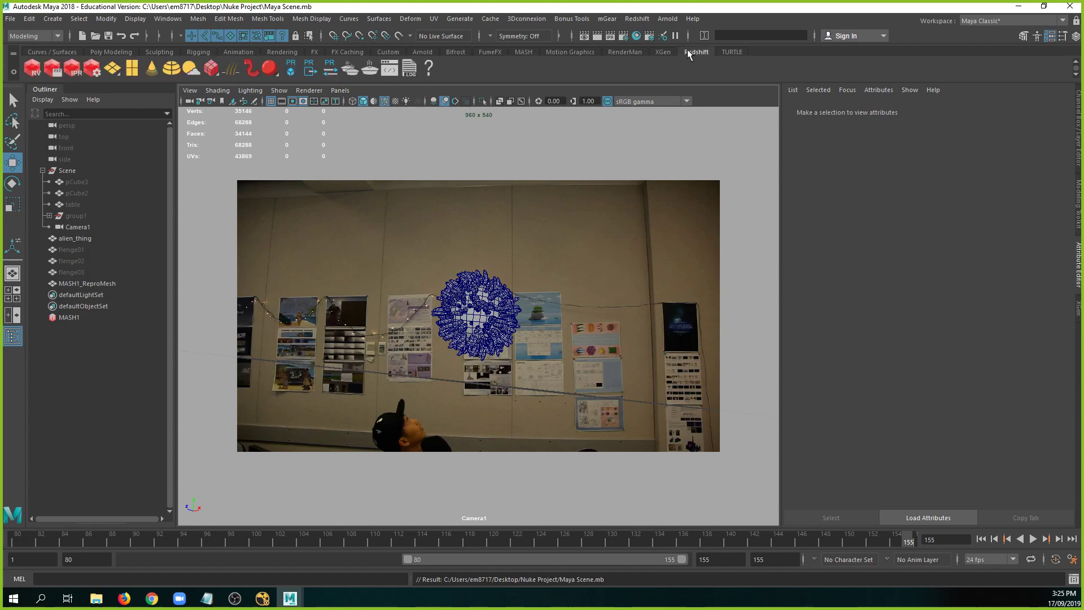
pyautogui.click(172, 70)
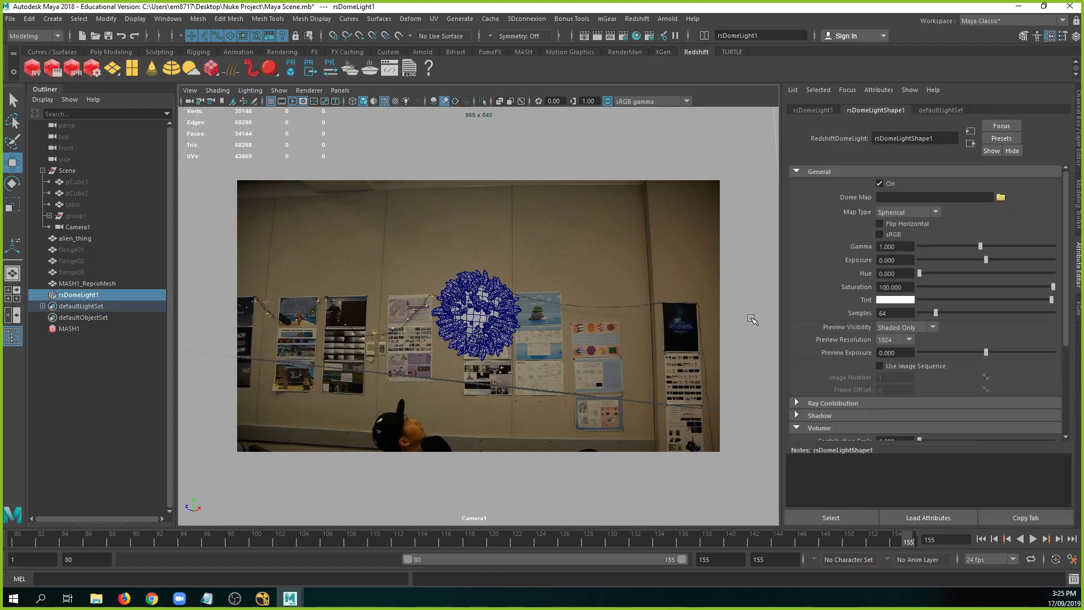
pyautogui.press('space')
pyautogui.moveTo(568, 322); pyautogui.dragTo(556, 281)
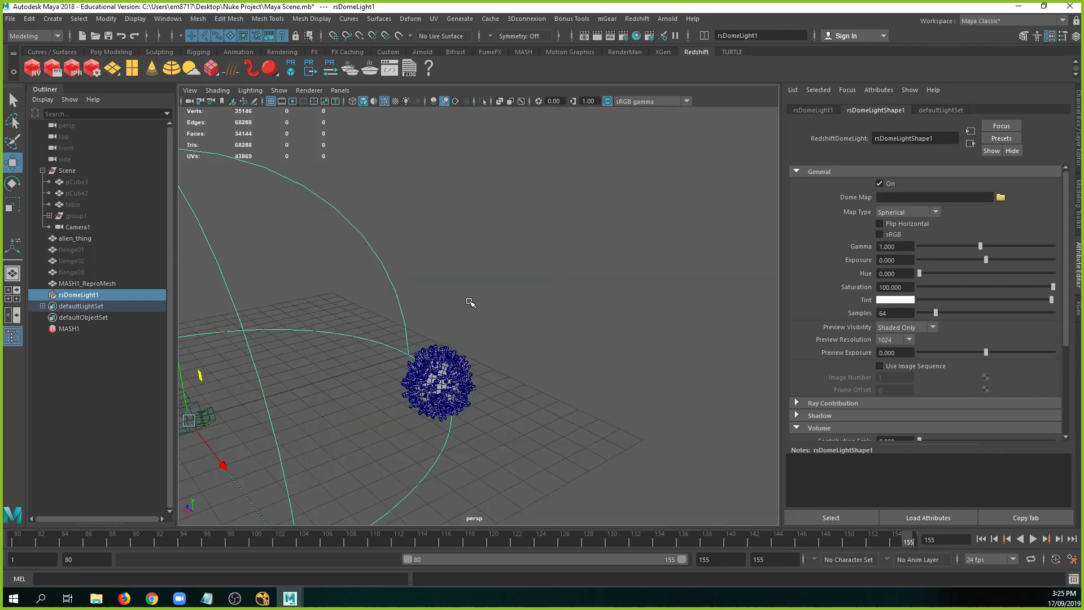
pyautogui.scroll(-5, 468, 301)
pyautogui.keyDown('alt'); pyautogui.moveTo(455, 290); pyautogui.dragTo(469, 305); pyautogui.keyUp('alt')
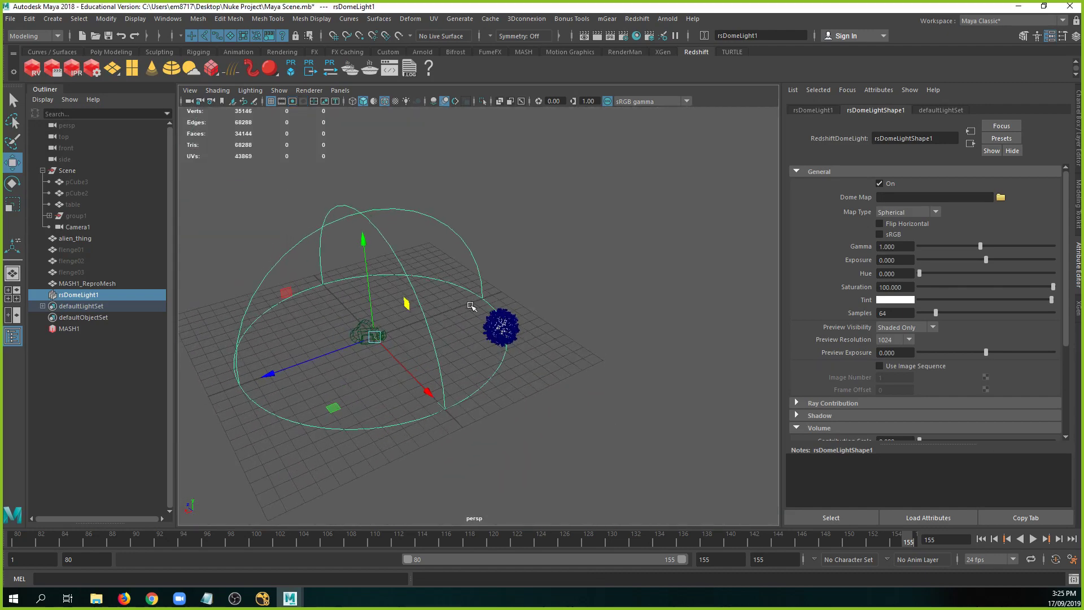
# Load HDR sample.exr from Desktop\Nuke Project as the dome light's Dome Map.
pyautogui.click(1000, 197)
pyautogui.moveTo(1, 299); pyautogui.dragTo(651, 156)
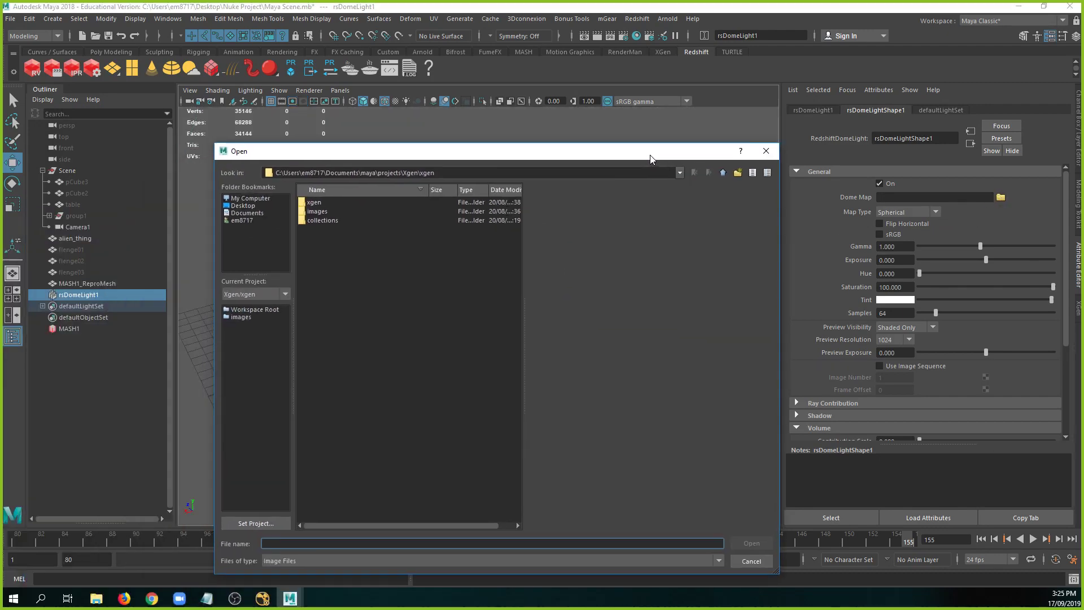
pyautogui.click(252, 206)
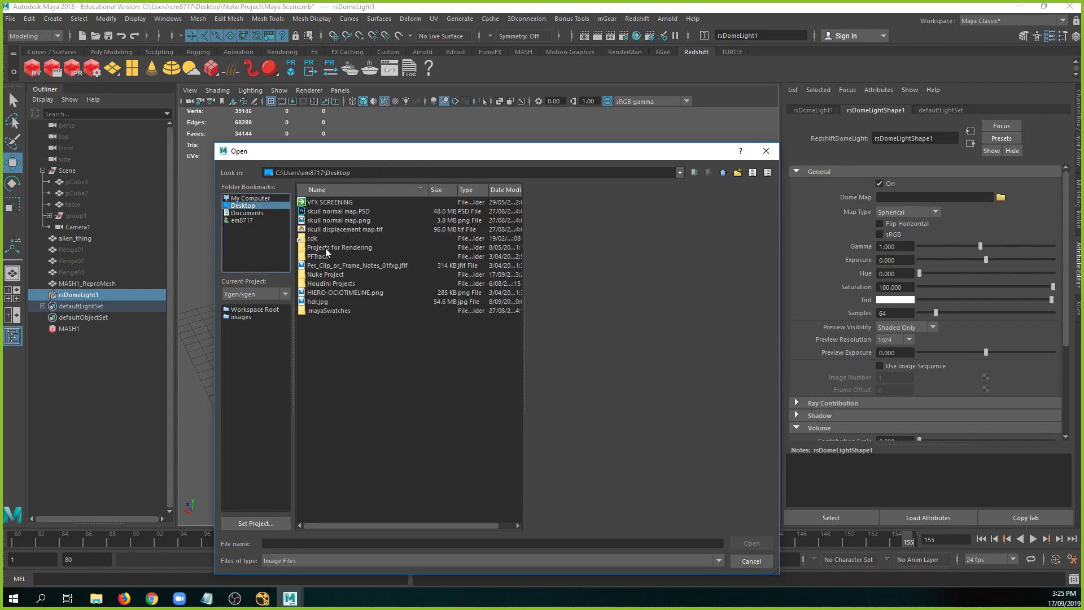
pyautogui.doubleClick(337, 276)
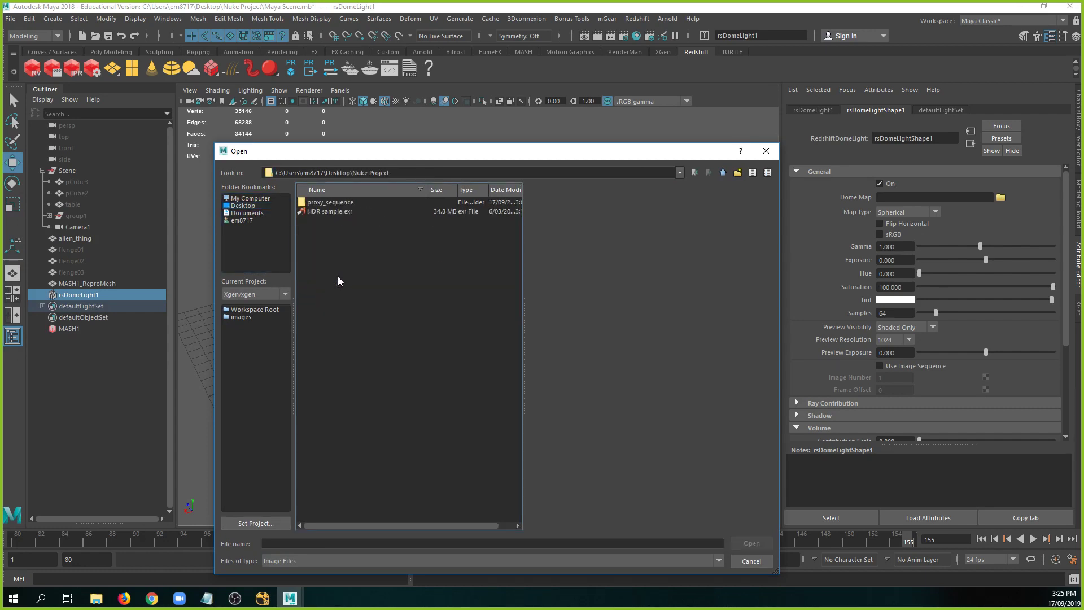
pyautogui.click(337, 211)
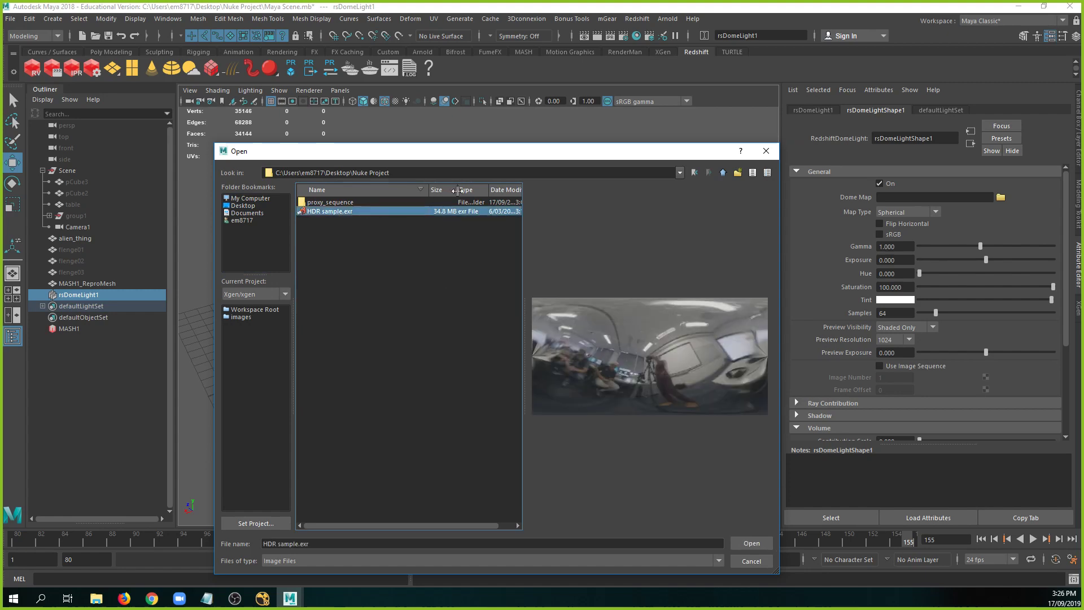
pyautogui.click(750, 543)
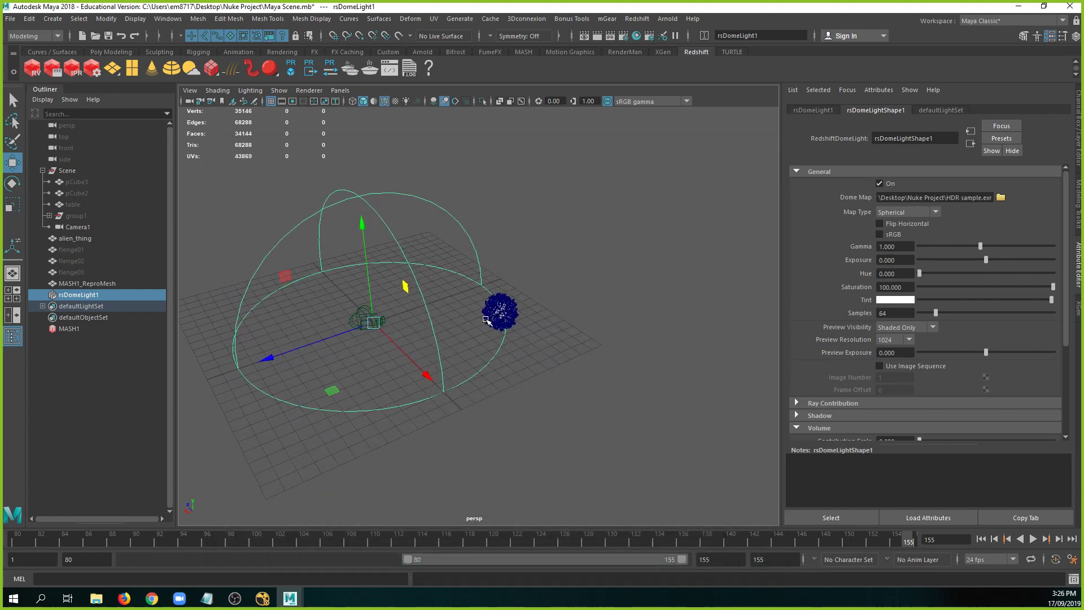
# Look through Camera1 and start an interactive render of the scene in the Redshift Render View.
pyautogui.click(341, 91)
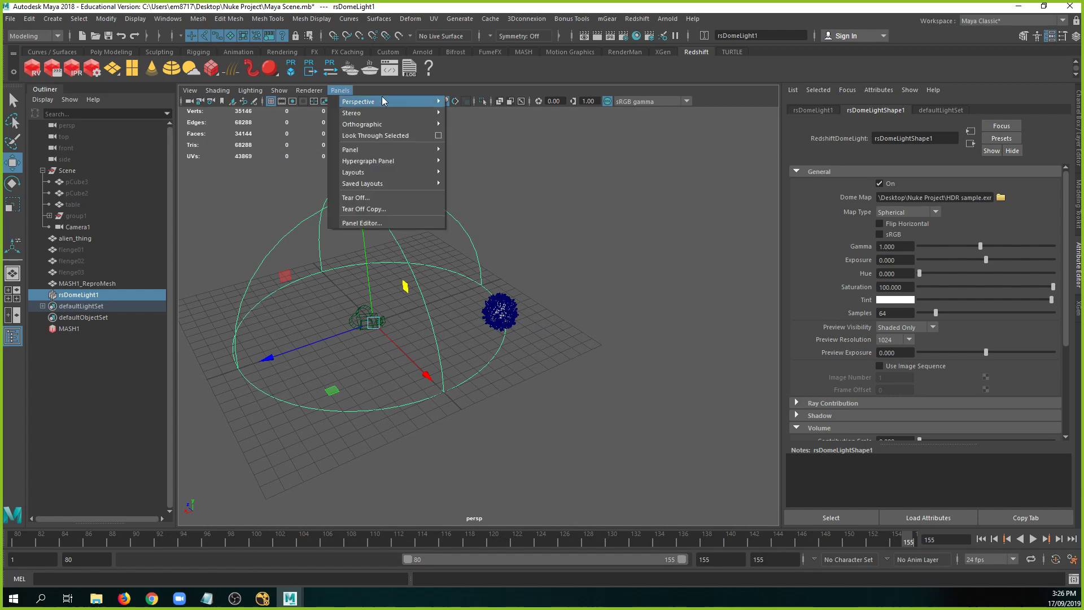
pyautogui.moveTo(383, 101)
pyautogui.click(467, 101)
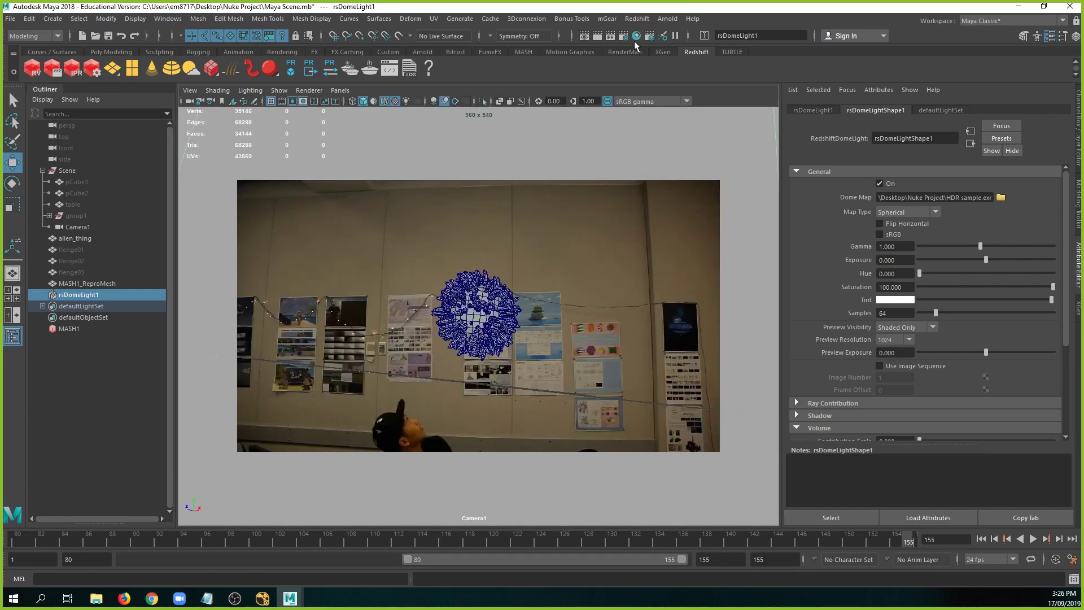
pyautogui.click(630, 21)
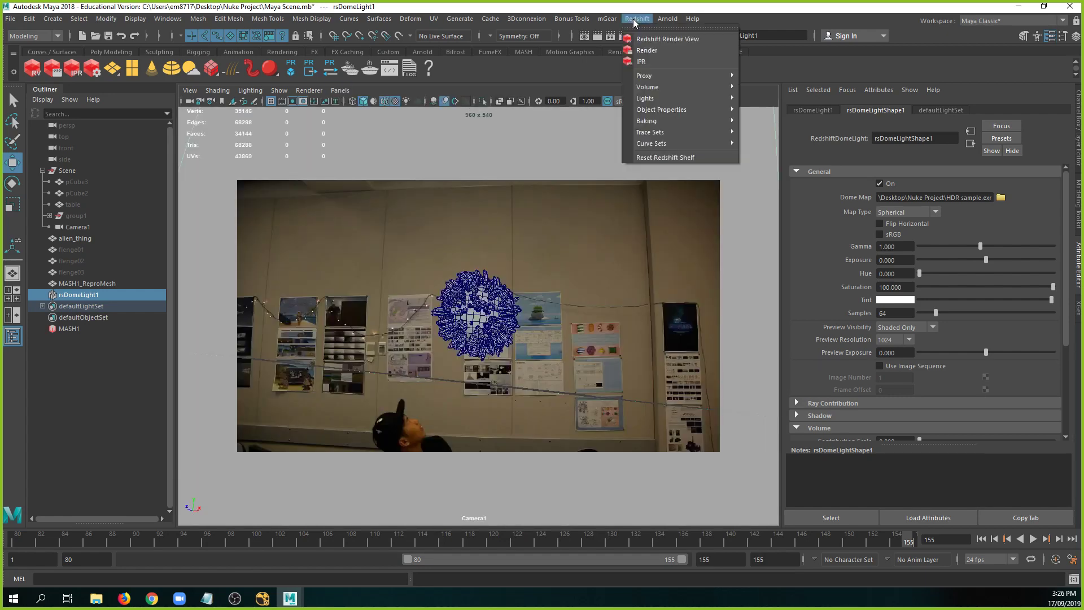
pyautogui.click(655, 40)
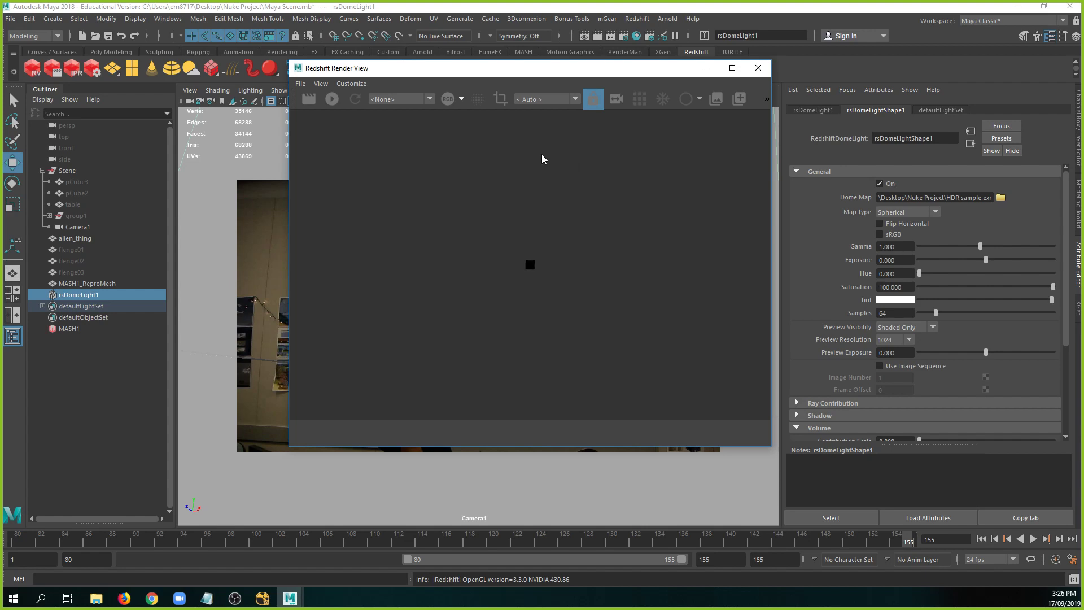
pyautogui.click(324, 101)
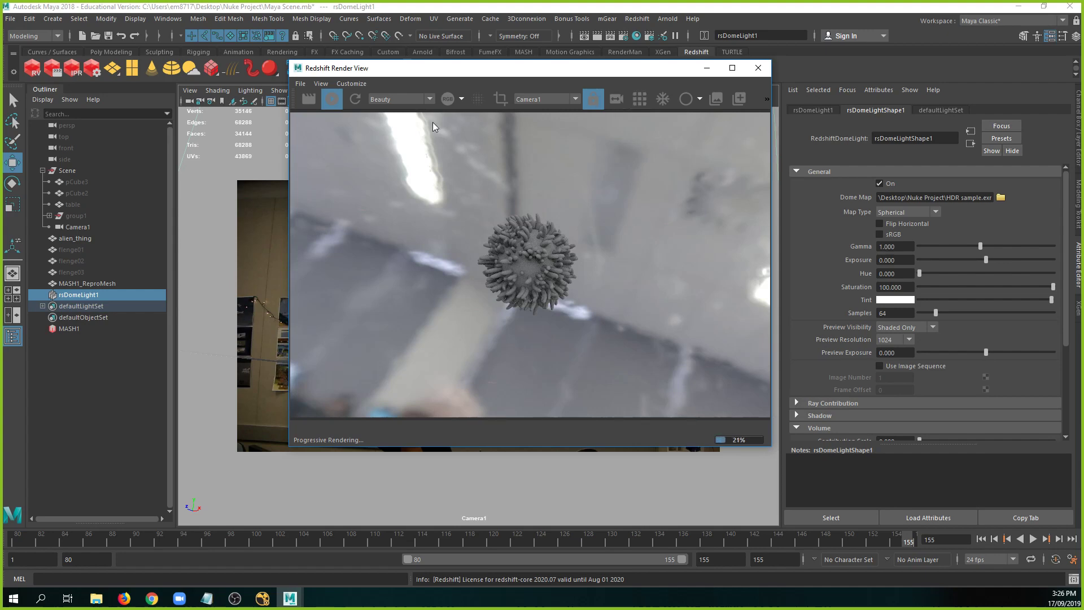
pyautogui.moveTo(533, 70); pyautogui.dragTo(442, 132)
pyautogui.click(512, 111)
pyautogui.click(511, 110)
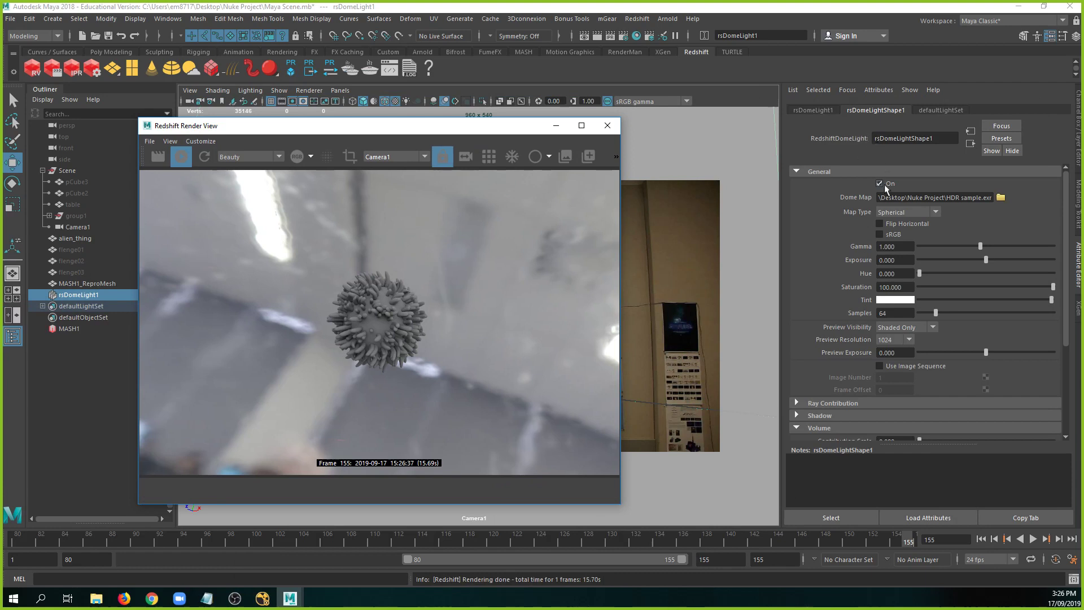
# Disable the dome light's Enable Background option in its Environment settings, keeping the Render View clear of the attributes.
pyautogui.scroll(-3, 885, 233)
pyautogui.scroll(-1, 847, 315)
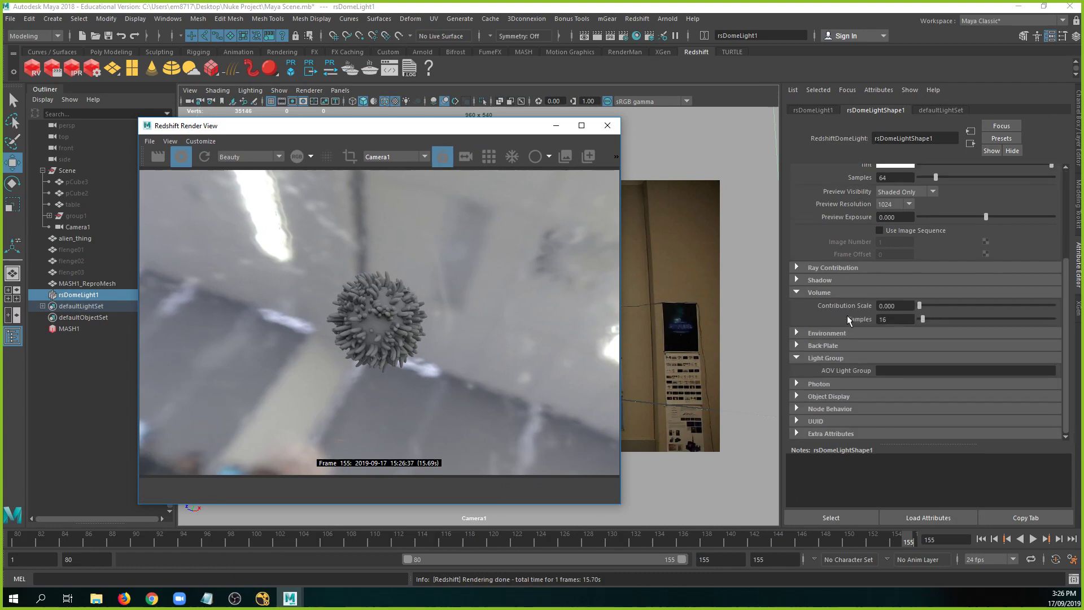
pyautogui.click(852, 334)
pyautogui.click(880, 345)
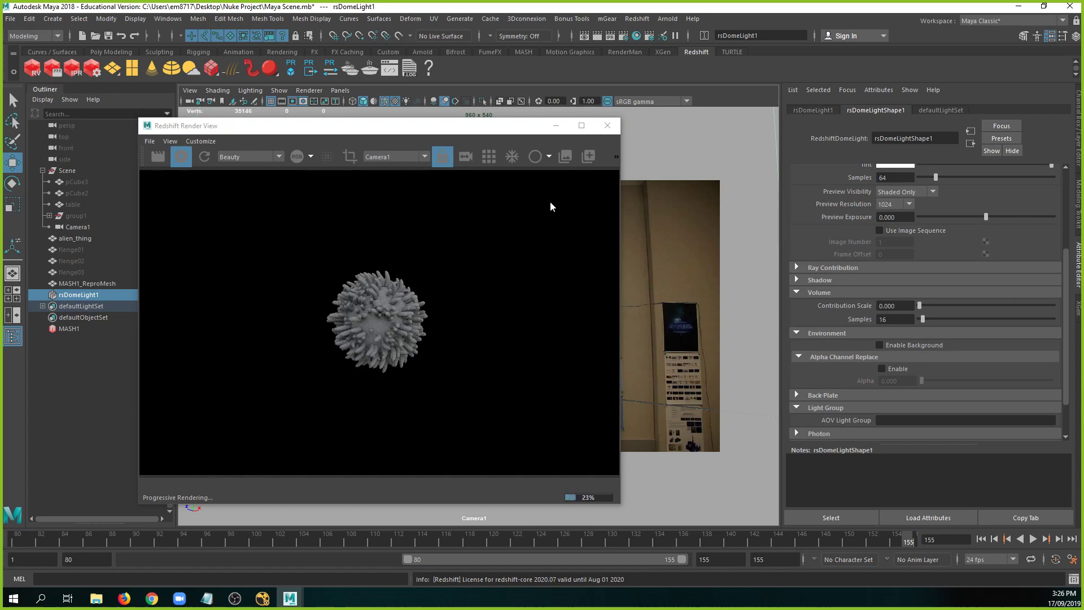
pyautogui.moveTo(493, 129); pyautogui.dragTo(386, 111)
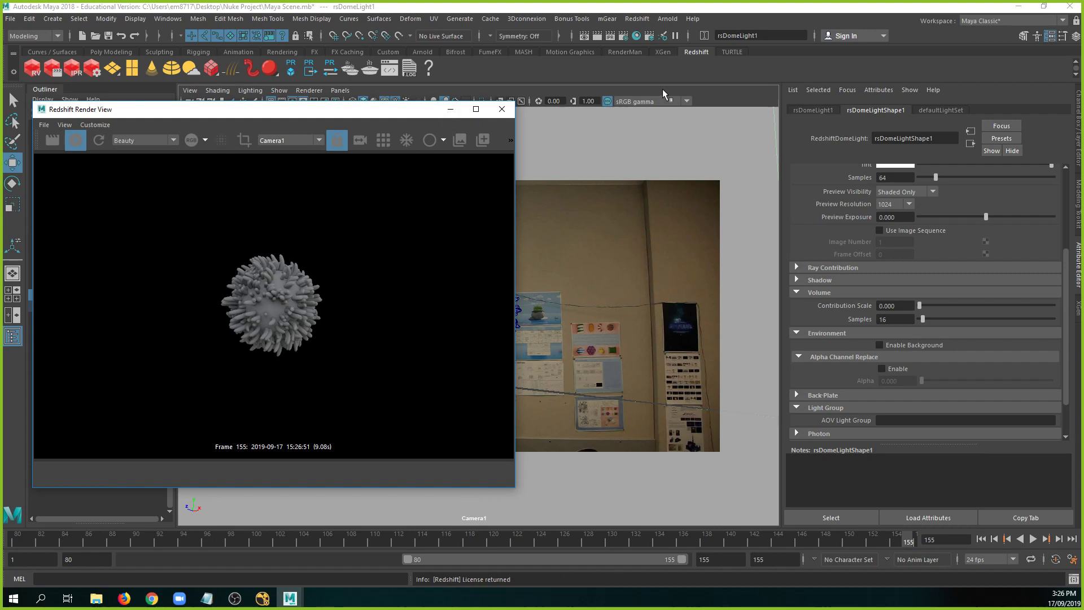
# Stop the interactive Redshift render and open the Hypershade, positioned fully on screen.
pyautogui.click(84, 144)
pyautogui.click(641, 36)
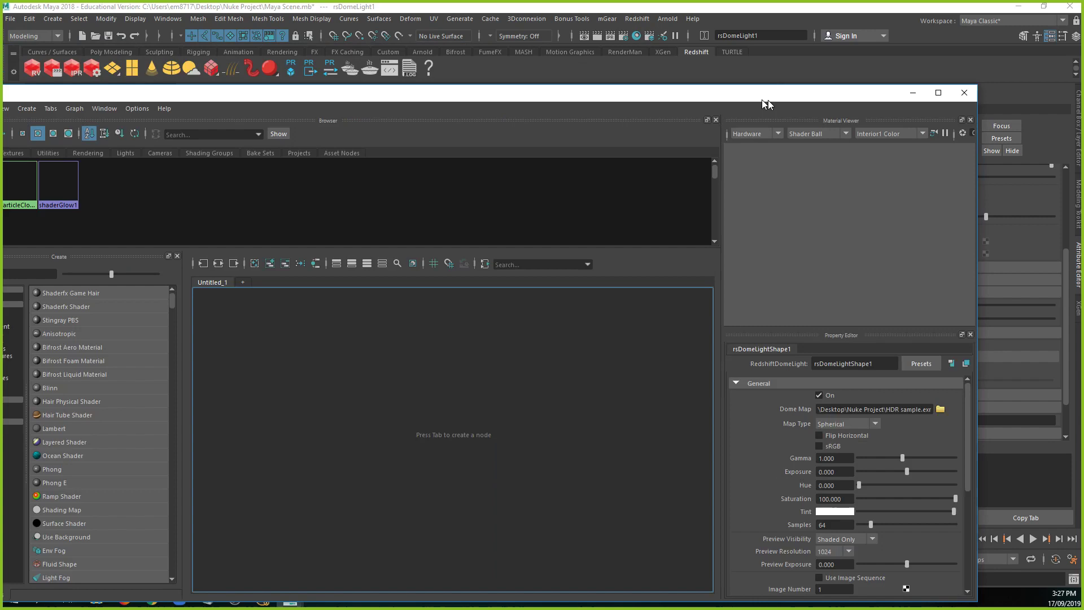
pyautogui.moveTo(762, 100); pyautogui.dragTo(833, 60)
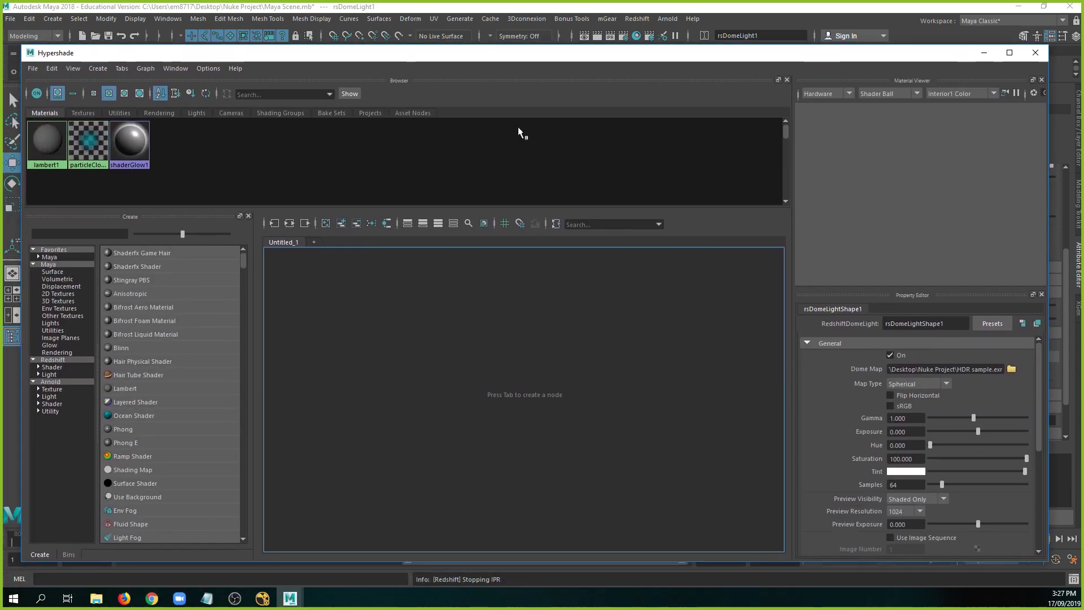
# Create a RedshiftMaterial in the Hypershade and set its diffuse color to a fully saturated dark purple with a hue of about 304.
pyautogui.click(52, 367)
pyautogui.moveTo(131, 308); pyautogui.dragTo(393, 356)
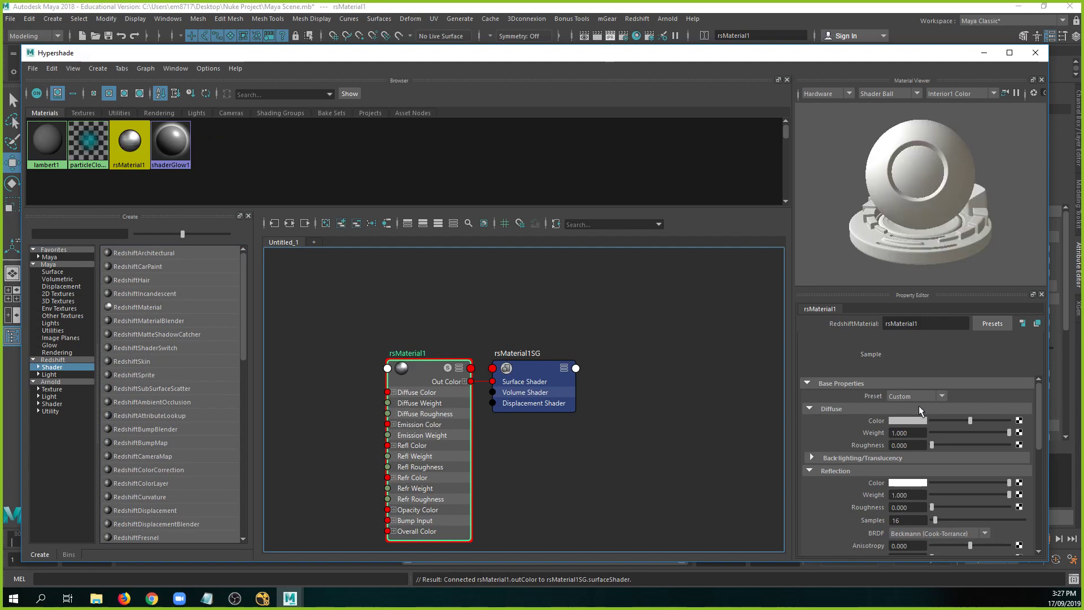
pyautogui.click(908, 420)
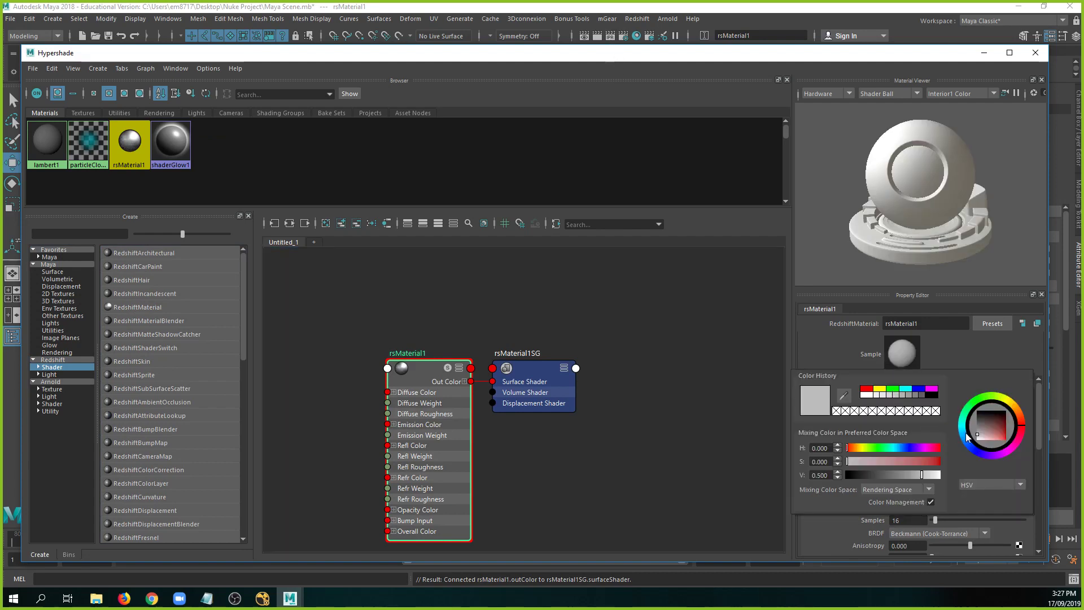
pyautogui.click(1007, 448)
pyautogui.moveTo(1008, 413); pyautogui.dragTo(1007, 428)
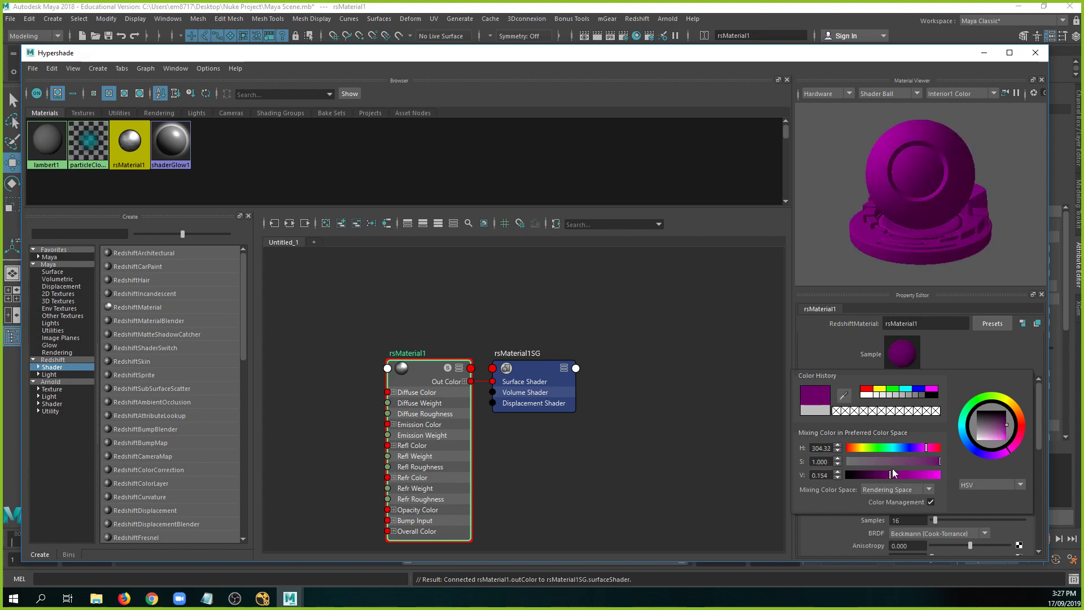
pyautogui.moveTo(892, 473); pyautogui.dragTo(882, 475)
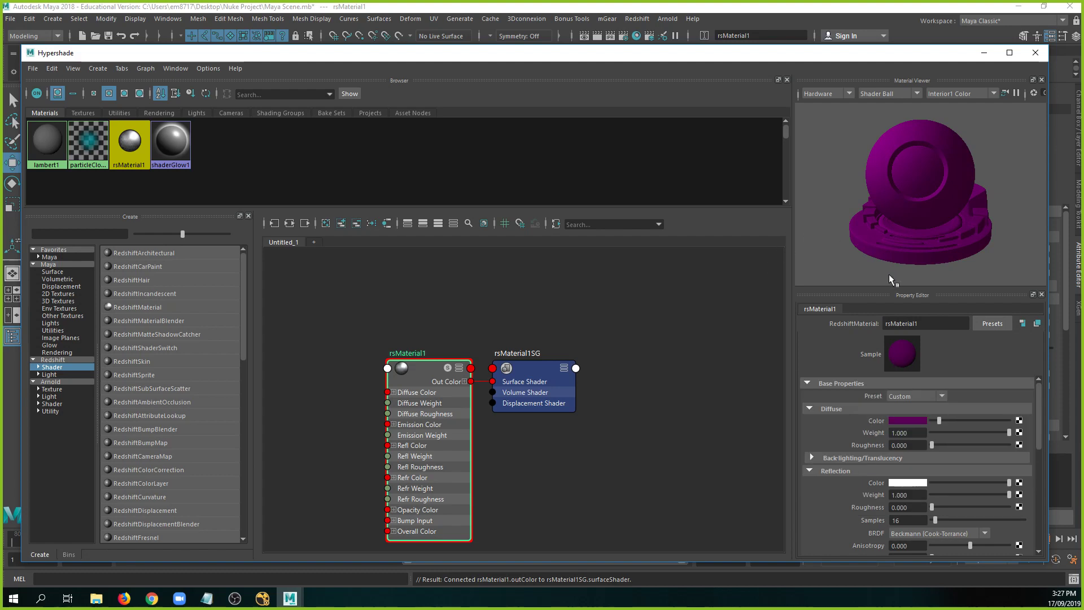
pyautogui.scroll(-1, 910, 445)
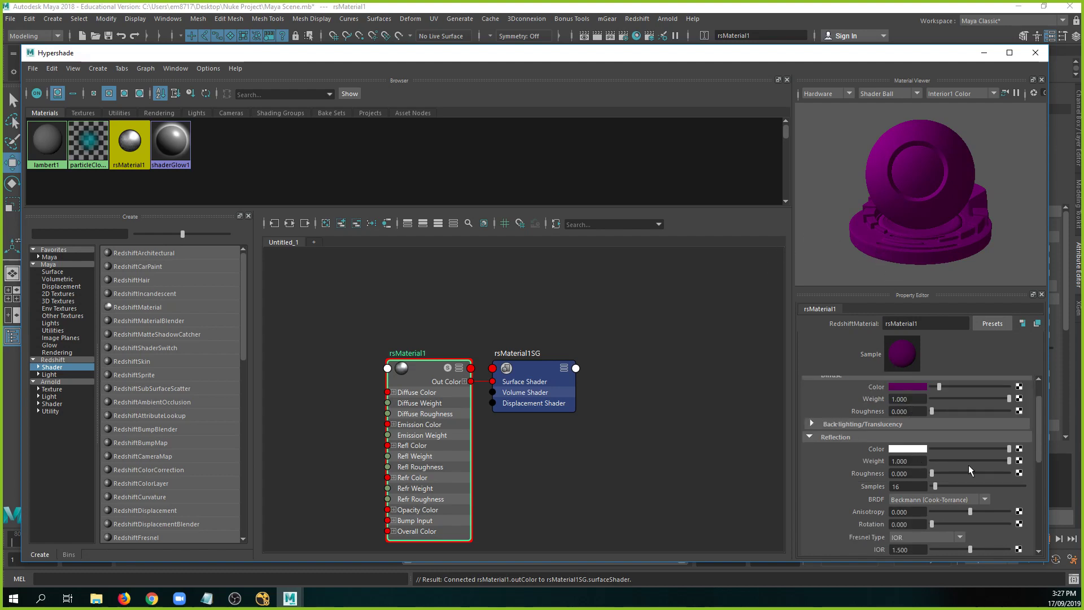
pyautogui.scroll(-4, 1004, 460)
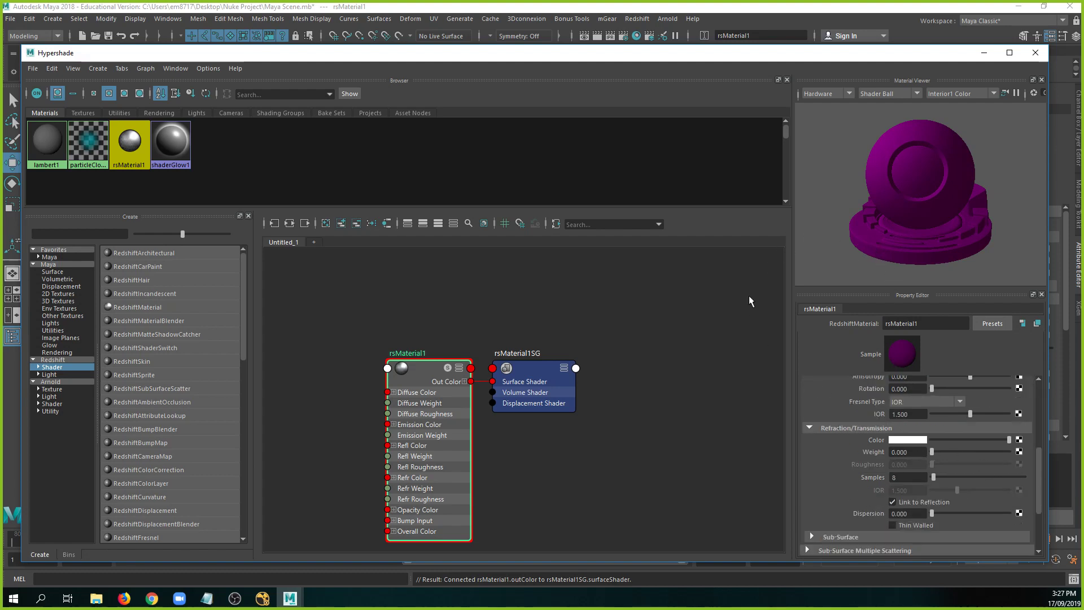
# Assign rsMaterial1 to alien_thing, flenge01, flenge02 and flenge03, repositioning the Hypershade and Render View to reach the object list.
pyautogui.moveTo(537, 53); pyautogui.dragTo(737, 237)
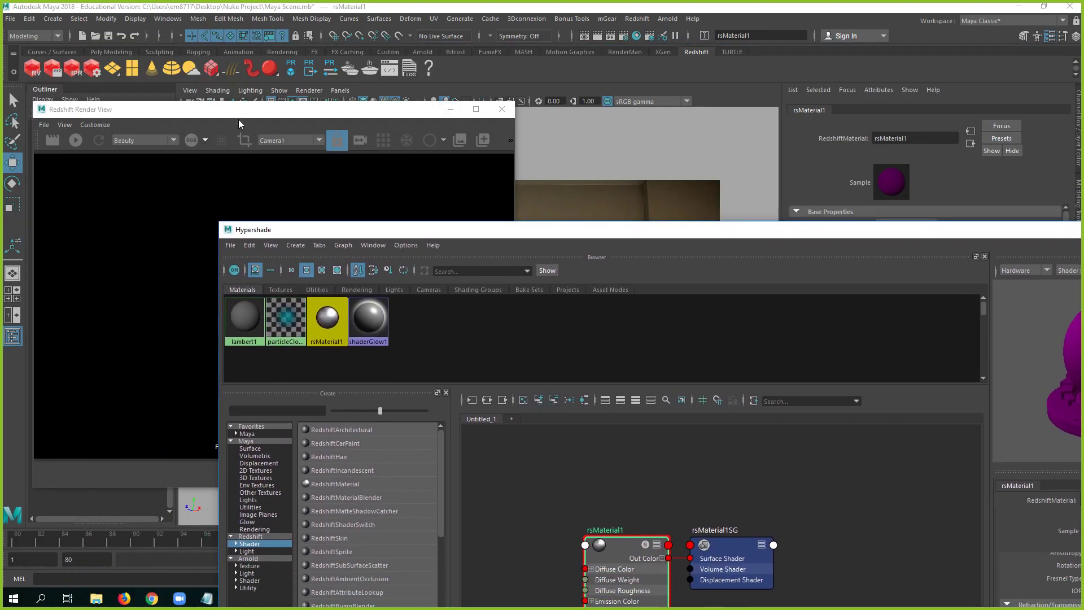
pyautogui.moveTo(240, 117); pyautogui.dragTo(530, 82)
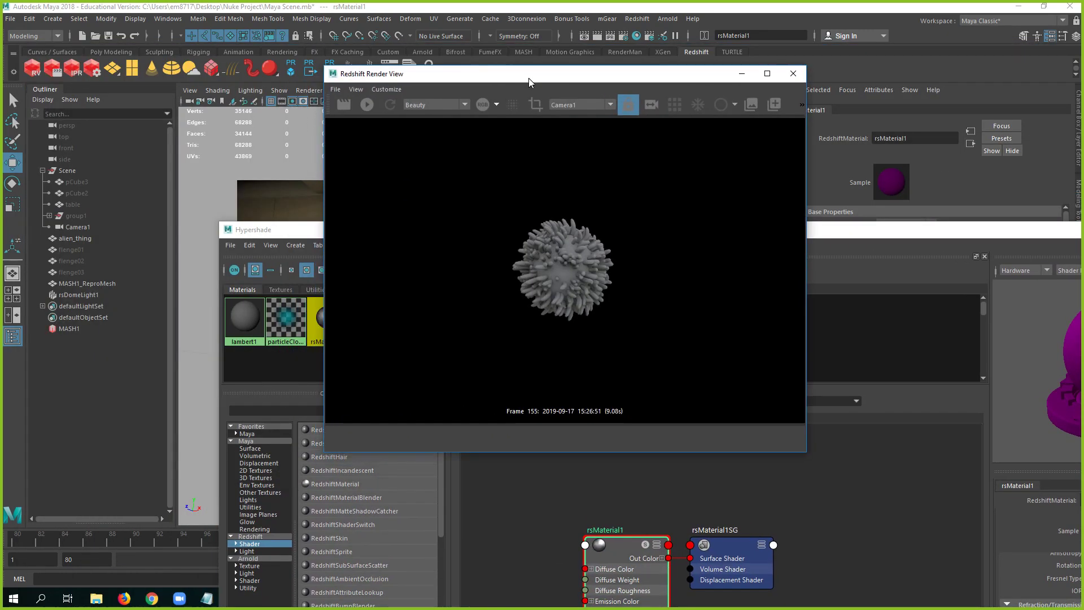
pyautogui.moveTo(87, 239); pyautogui.dragTo(107, 273)
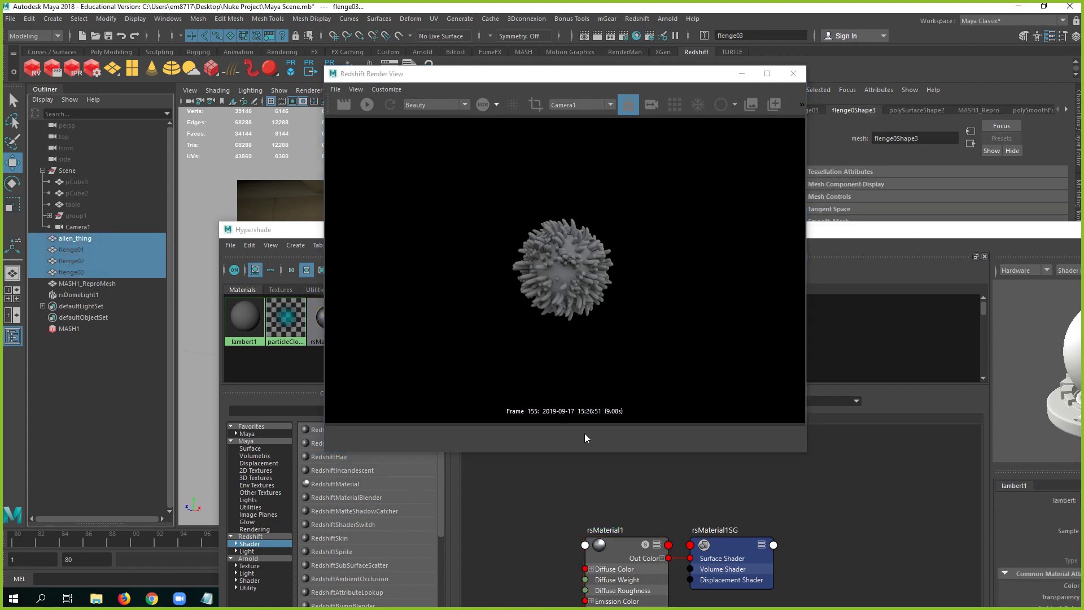
pyautogui.click(77, 240)
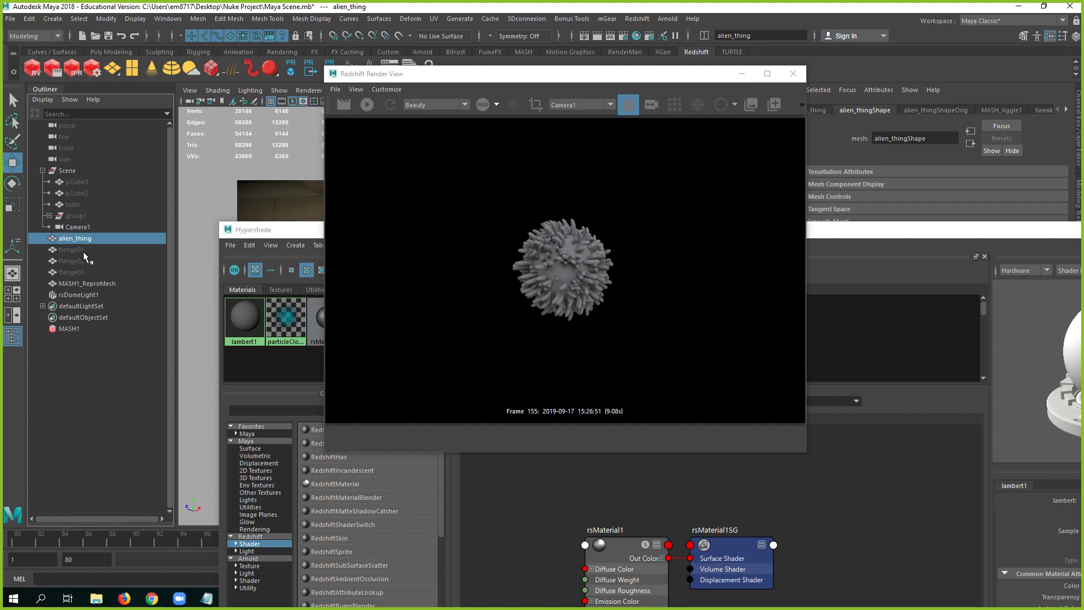
pyautogui.moveTo(87, 243); pyautogui.dragTo(97, 273)
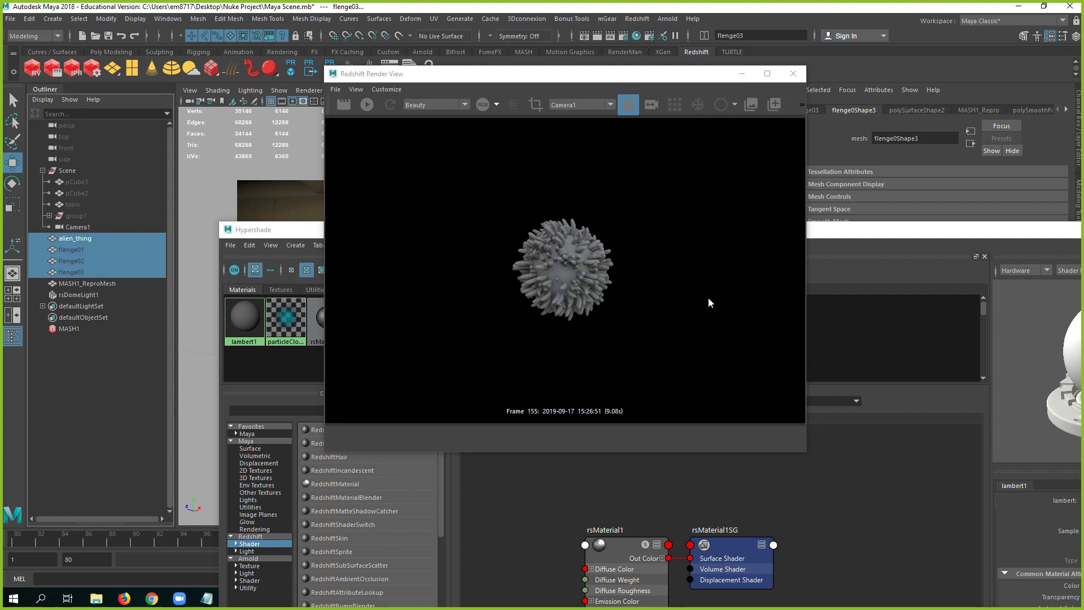
pyautogui.click(834, 225)
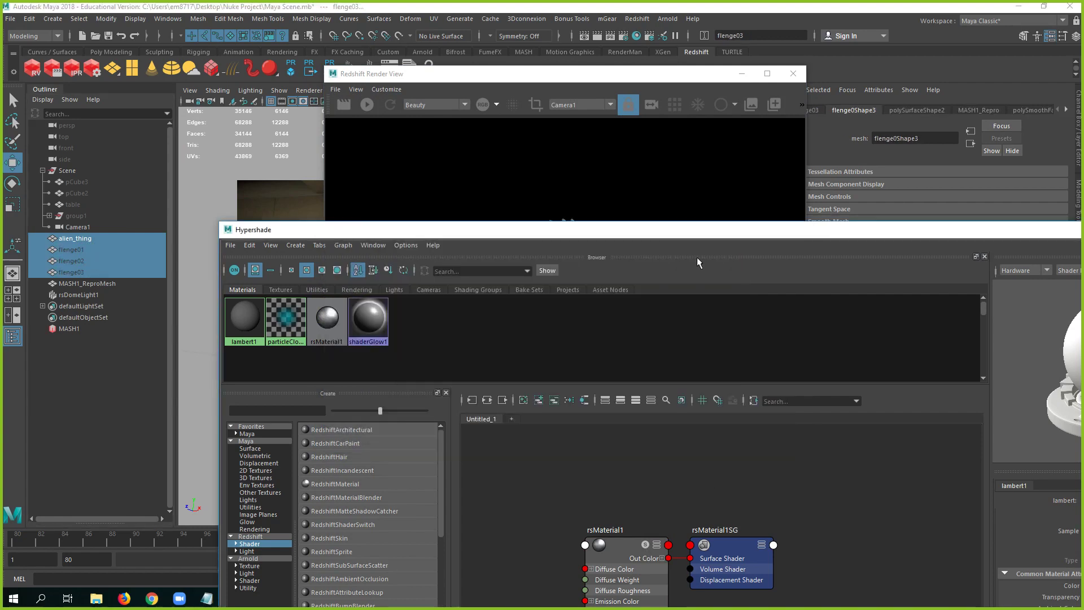
pyautogui.rightClick(327, 319)
pyautogui.click(342, 385)
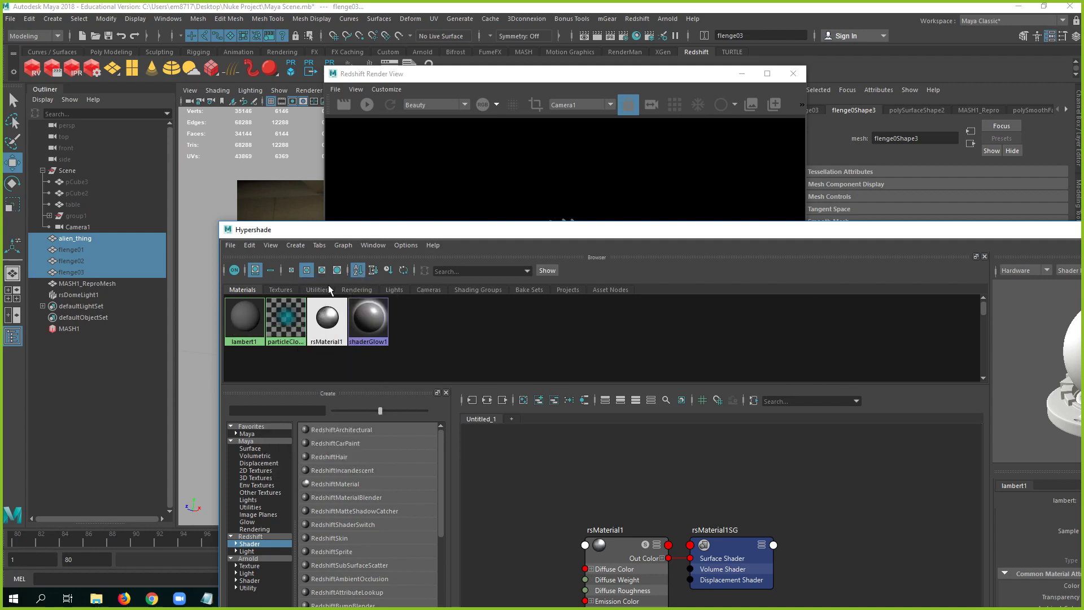
# Start an interactive Redshift render and place the Hypershade so its Property Editor sits beside the rendered object.
pyautogui.click(553, 75)
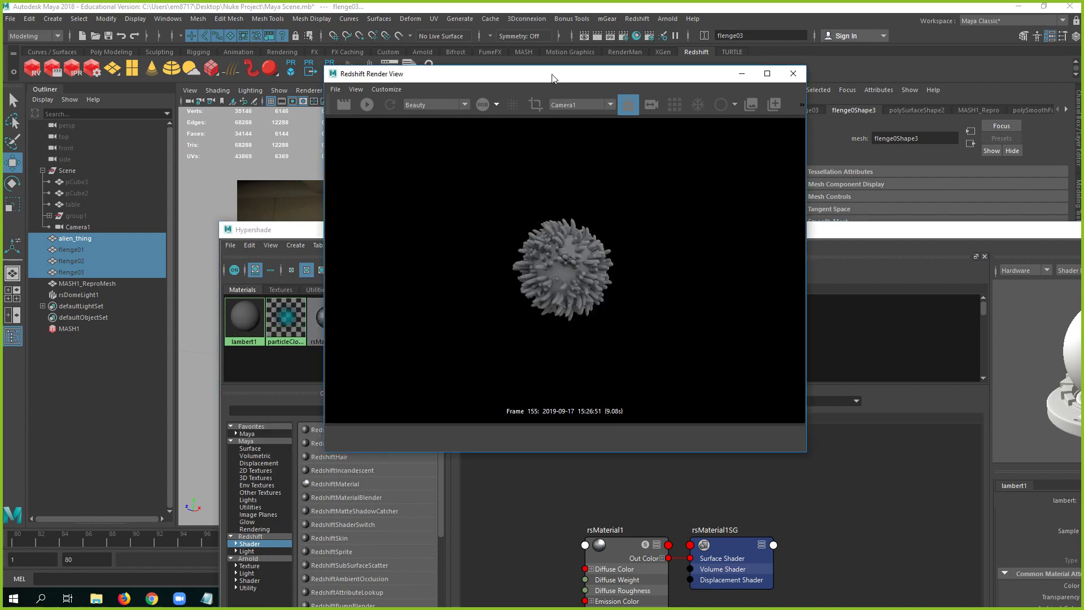
pyautogui.click(365, 103)
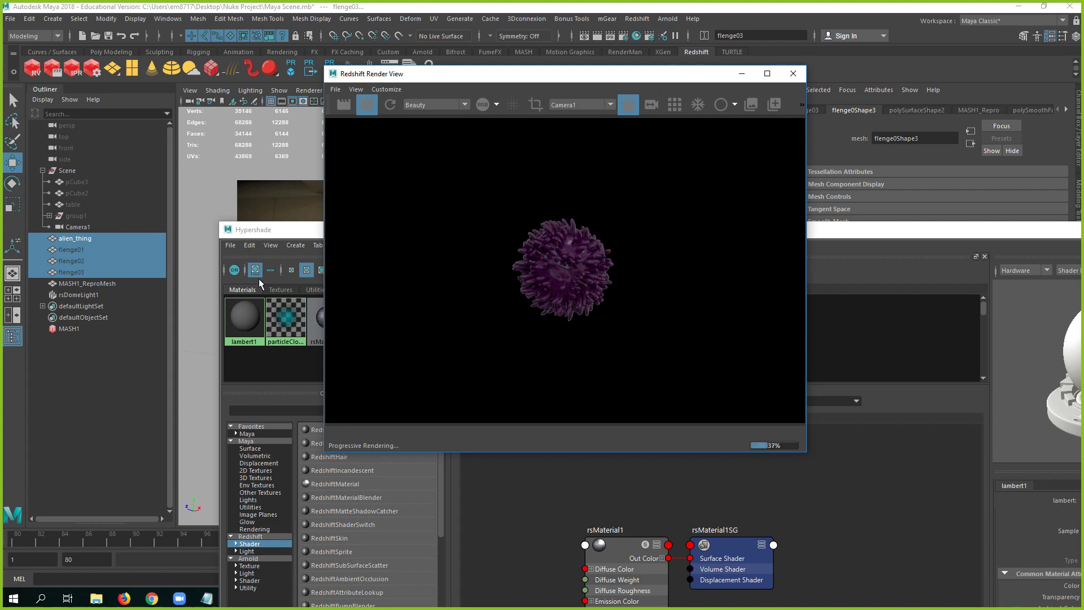
pyautogui.moveTo(838, 243); pyautogui.dragTo(79, 55)
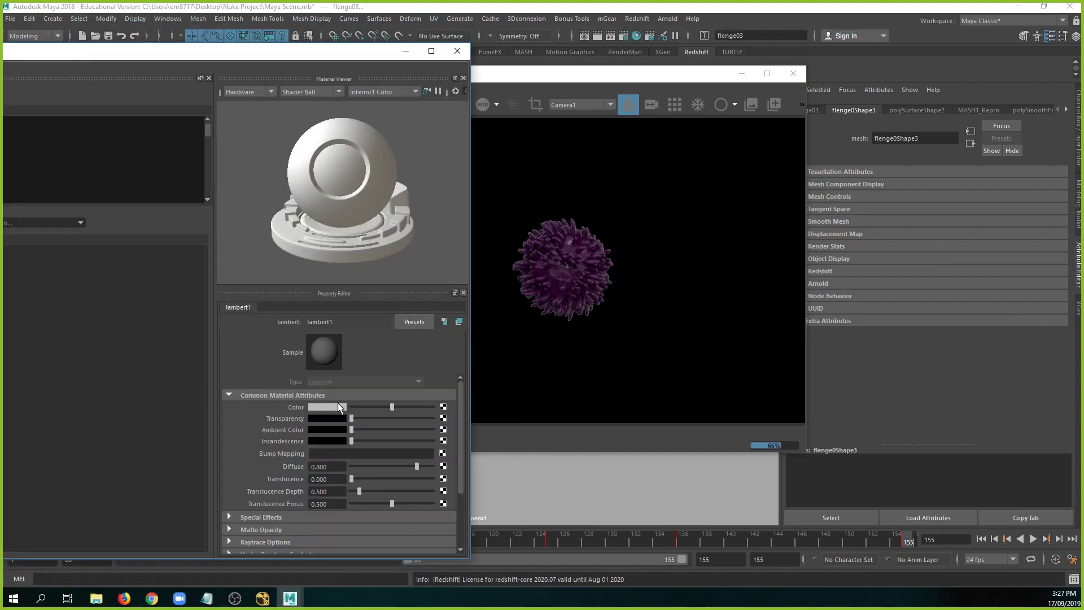
# Look through lambert1's attributes in the Property Editor and bring up those of rsMaterial1 instead.
pyautogui.scroll(-3, 366, 443)
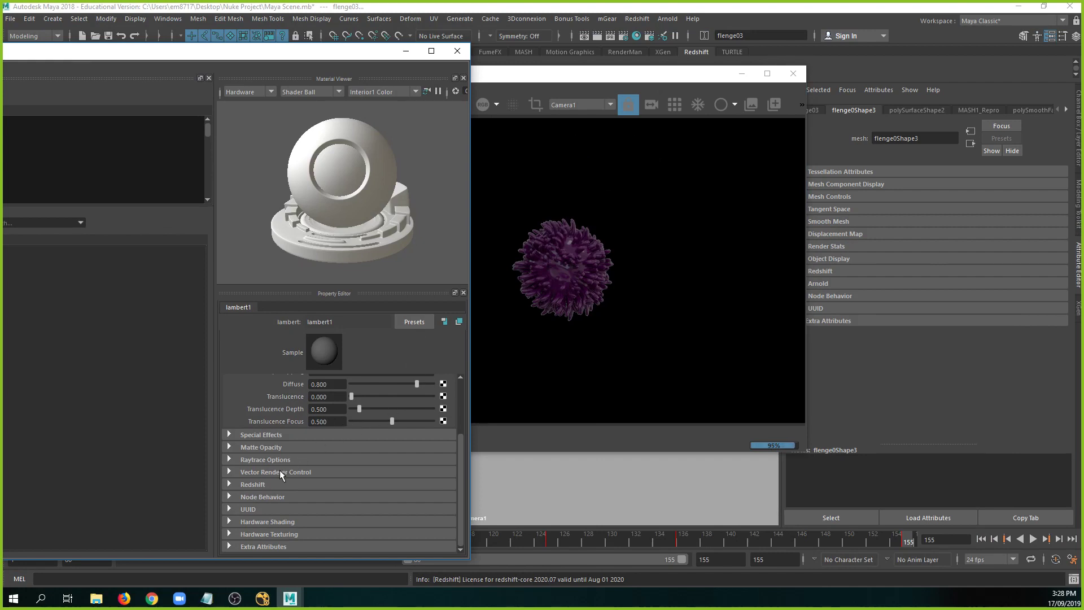
pyautogui.scroll(3, 325, 404)
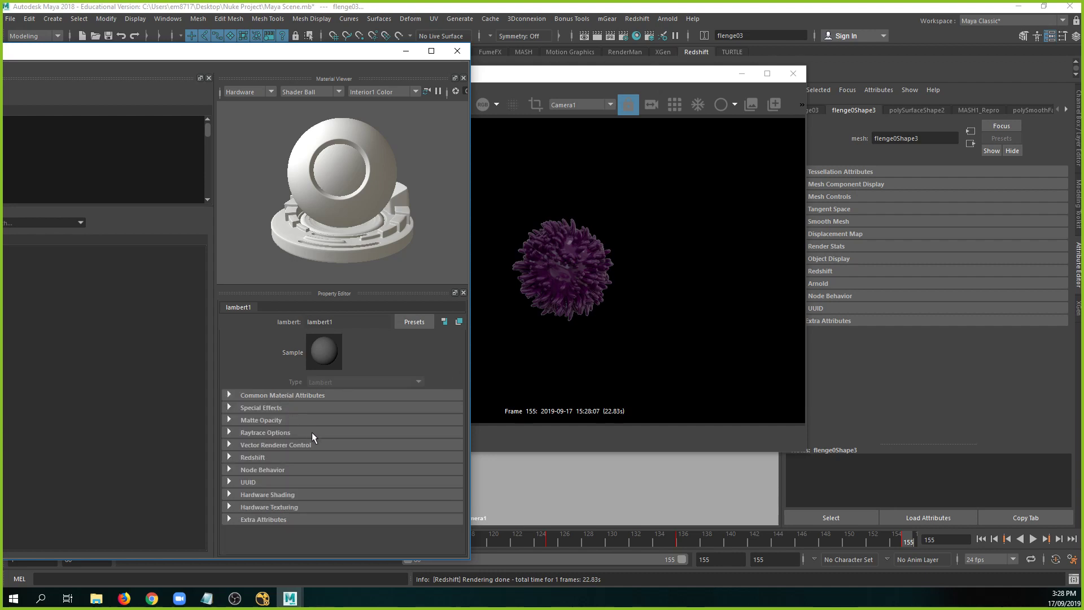
pyautogui.click(317, 395)
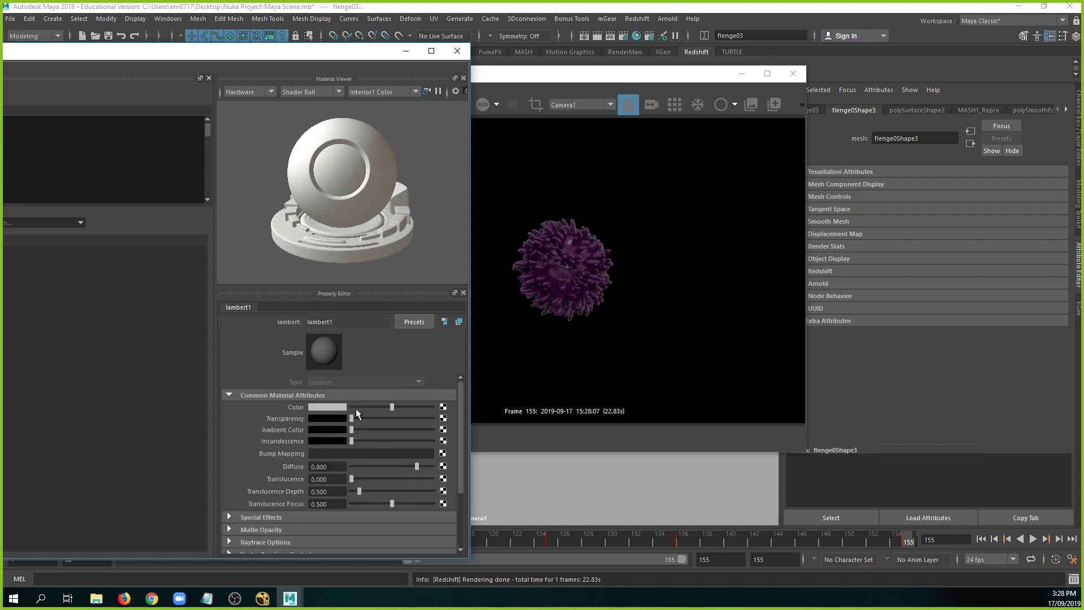
pyautogui.click(444, 321)
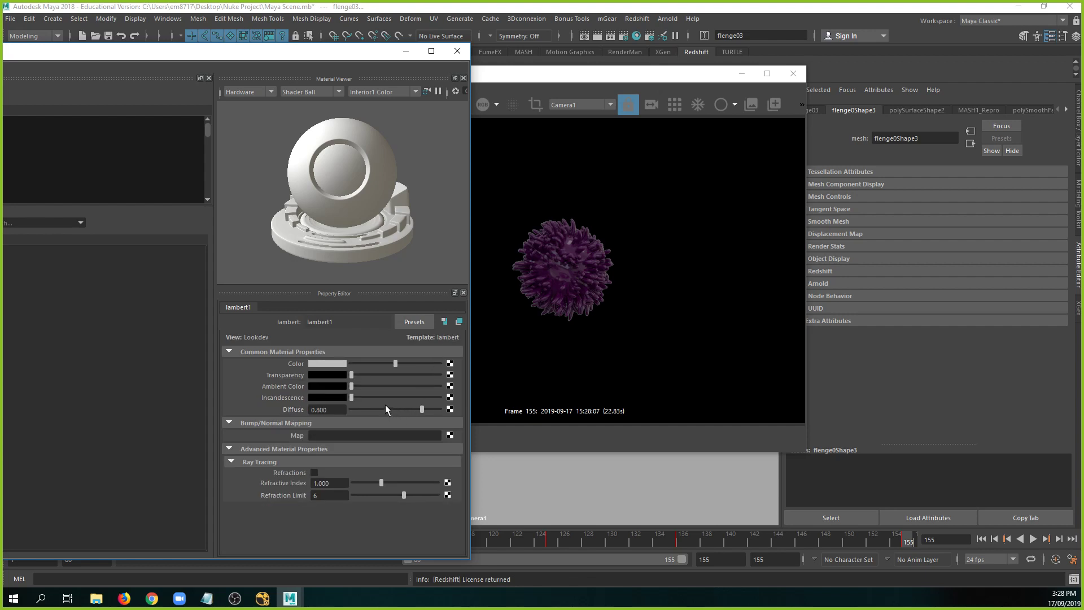
pyautogui.click(445, 322)
pyautogui.scroll(-3, 443, 406)
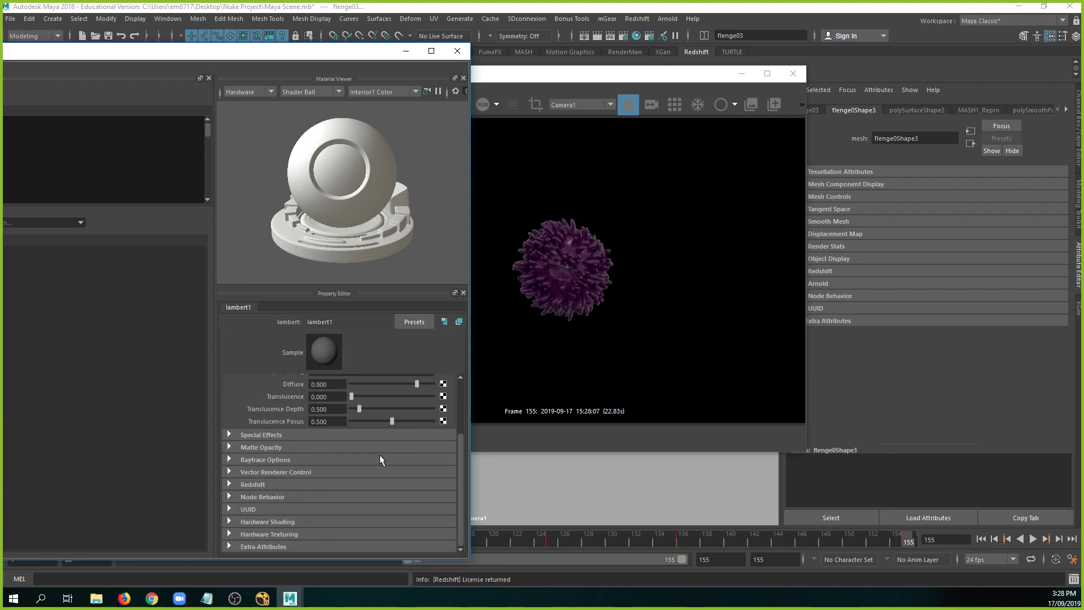
pyautogui.scroll(3, 367, 452)
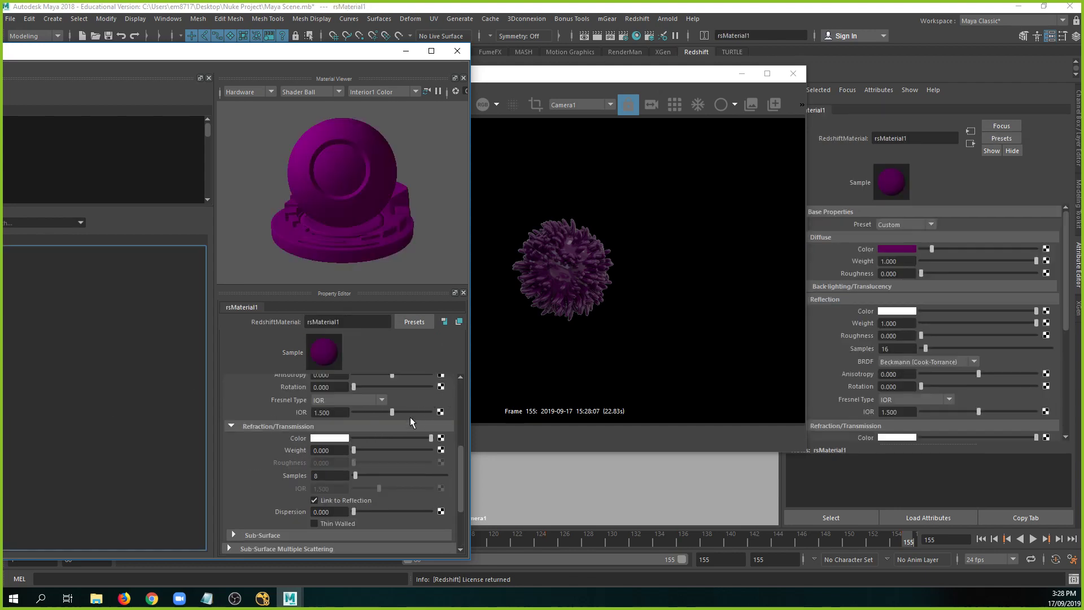
# Try a Sub-Surface Scatter Scale of 0.772 on rsMaterial1, reduce it again and collapse the Sub-Surface section.
pyautogui.scroll(-3, 412, 424)
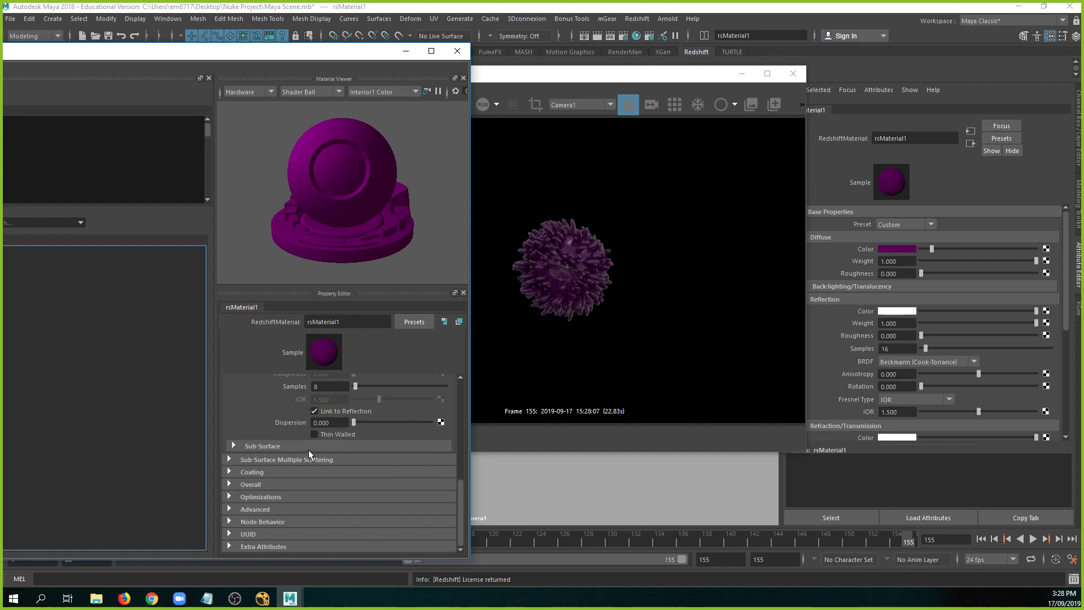
pyautogui.click(326, 449)
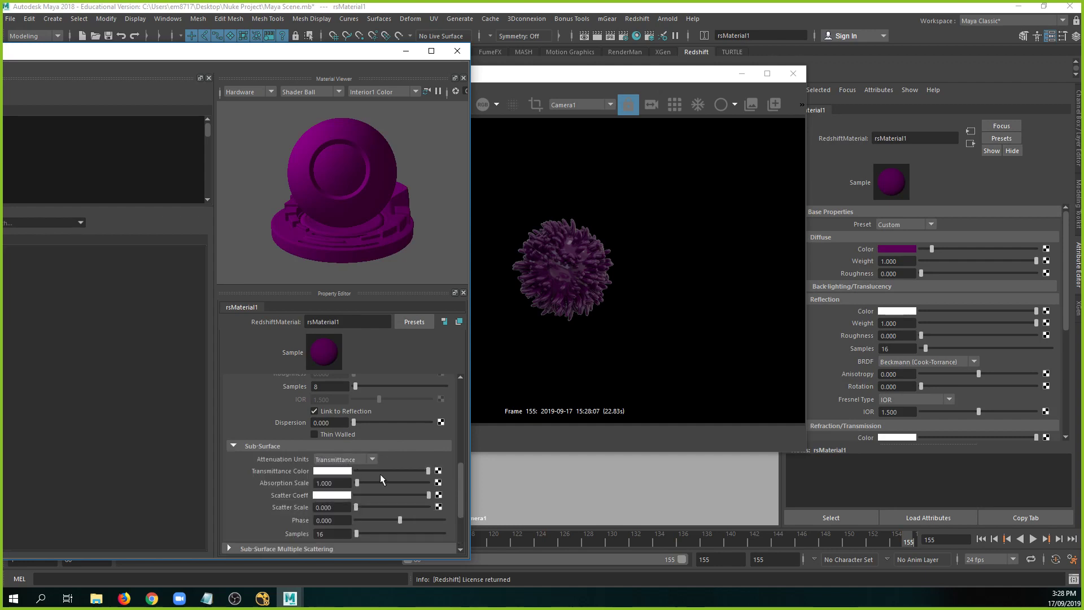
pyautogui.click(383, 507)
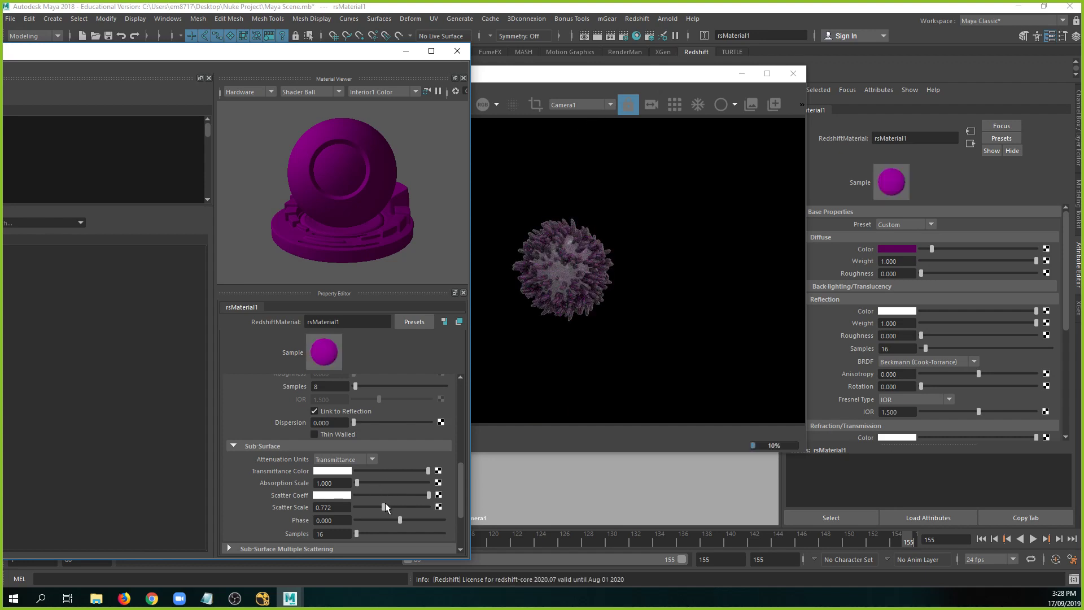
pyautogui.moveTo(381, 506); pyautogui.dragTo(375, 505)
pyautogui.click(300, 446)
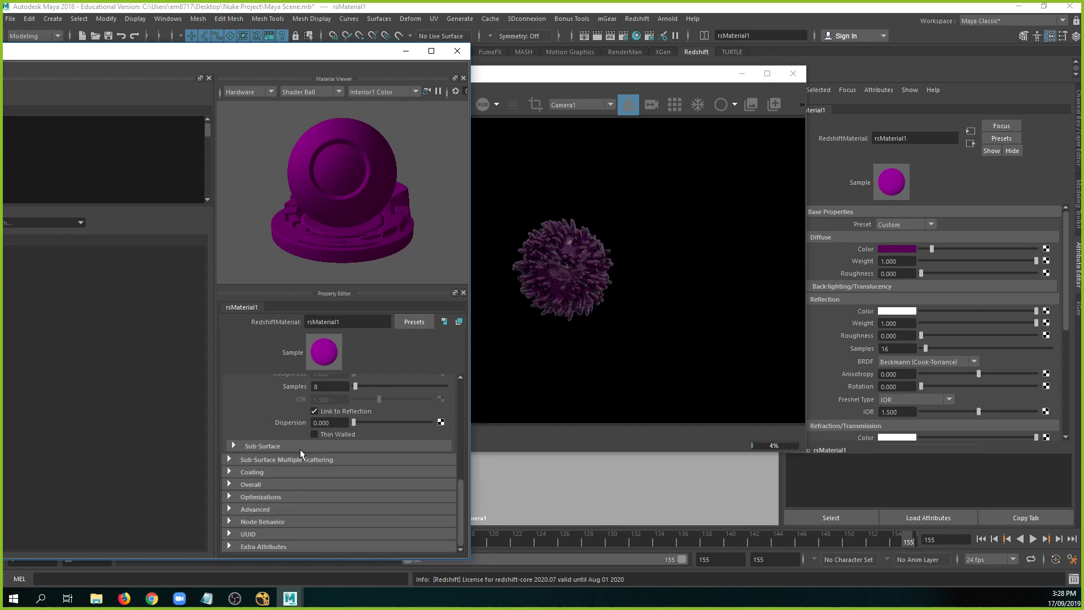
# Expand Sub-Surface Multiple Scattering with Layers 2 and 3, and set the Layer 3 color to dark green (H 120, S 1, V 0.111).
pyautogui.click(297, 461)
pyautogui.scroll(-3, 392, 463)
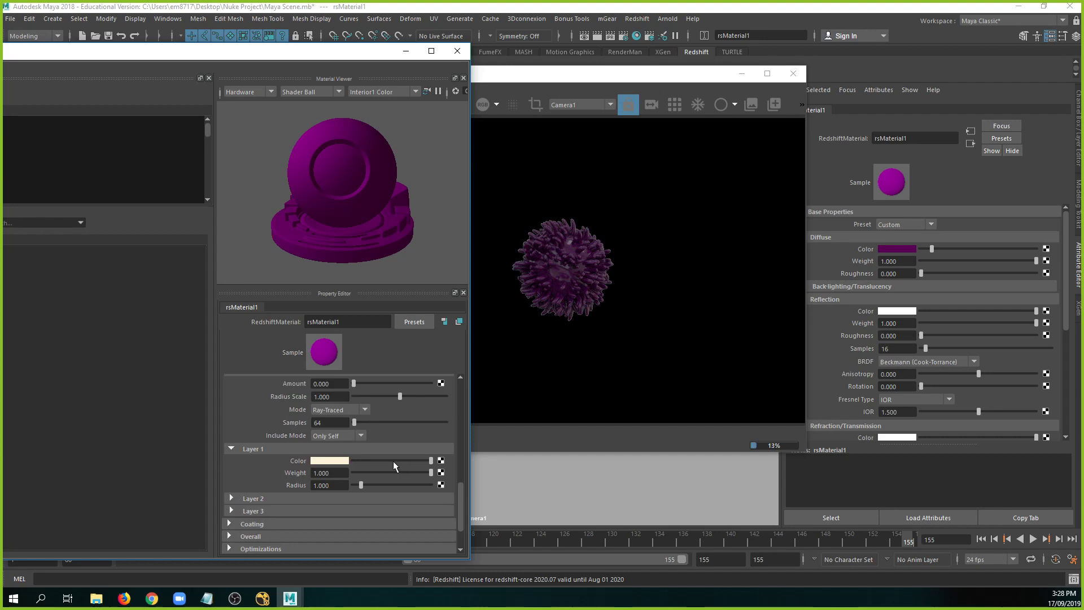
pyautogui.scroll(1, 393, 461)
pyautogui.scroll(-1, 336, 477)
pyautogui.click(324, 497)
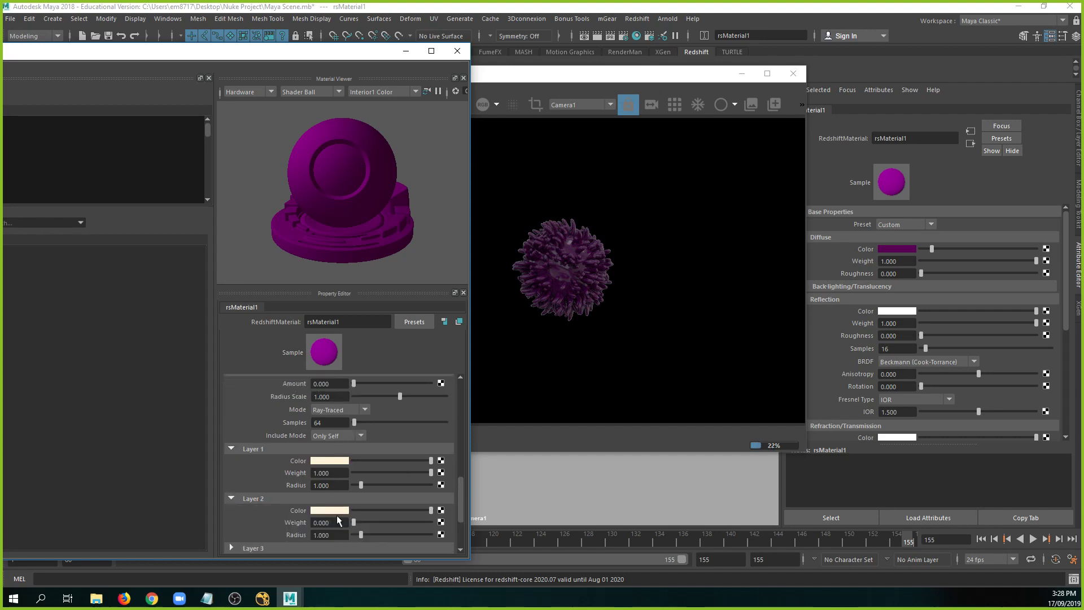
pyautogui.scroll(-1, 338, 518)
pyautogui.click(338, 514)
pyautogui.scroll(-2, 381, 509)
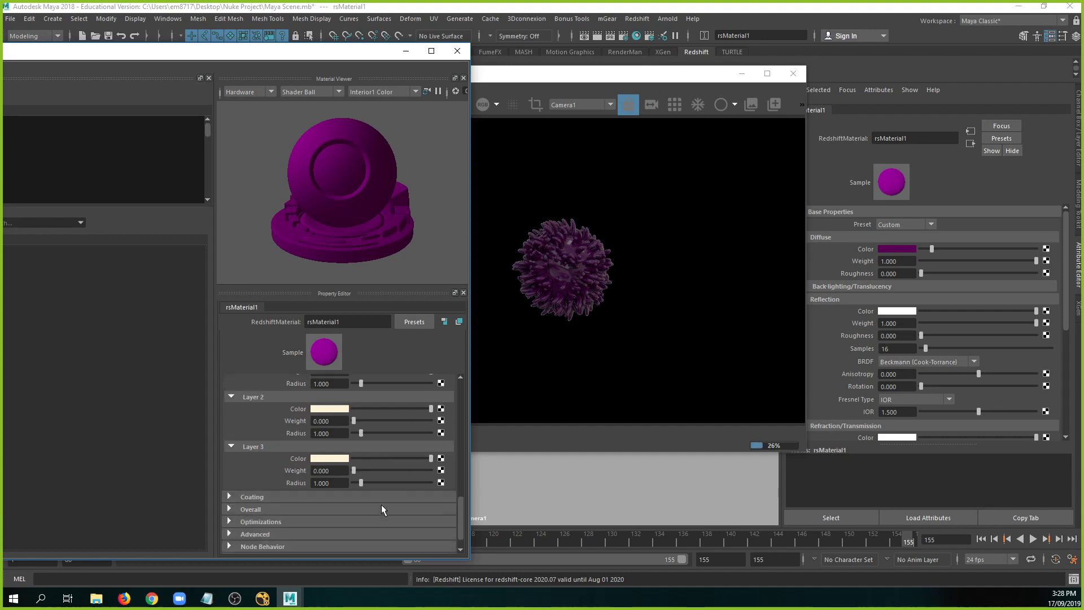
pyautogui.click(342, 458)
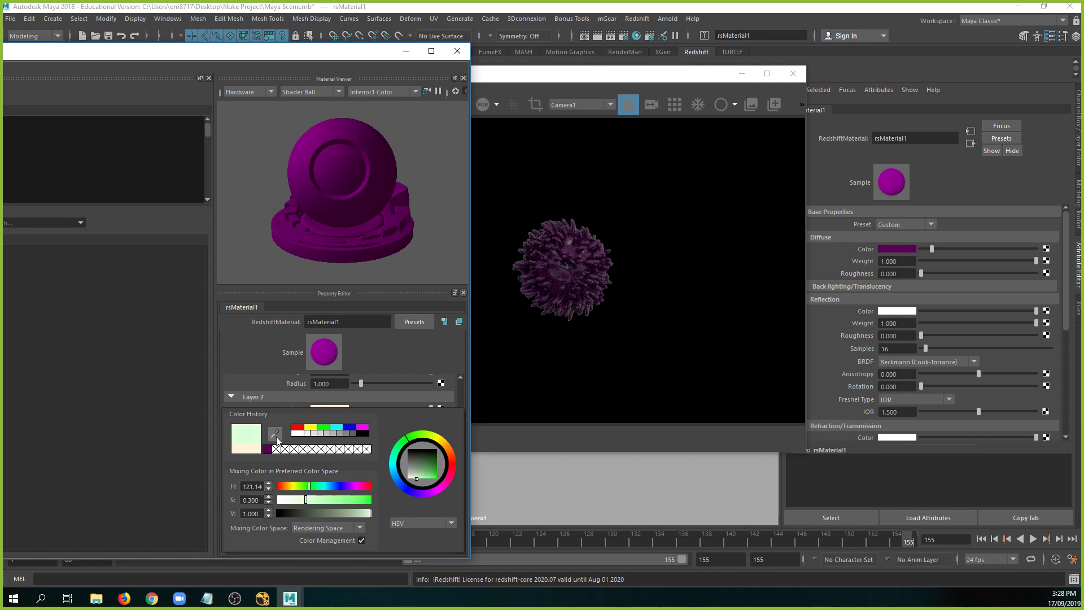
pyautogui.click(344, 460)
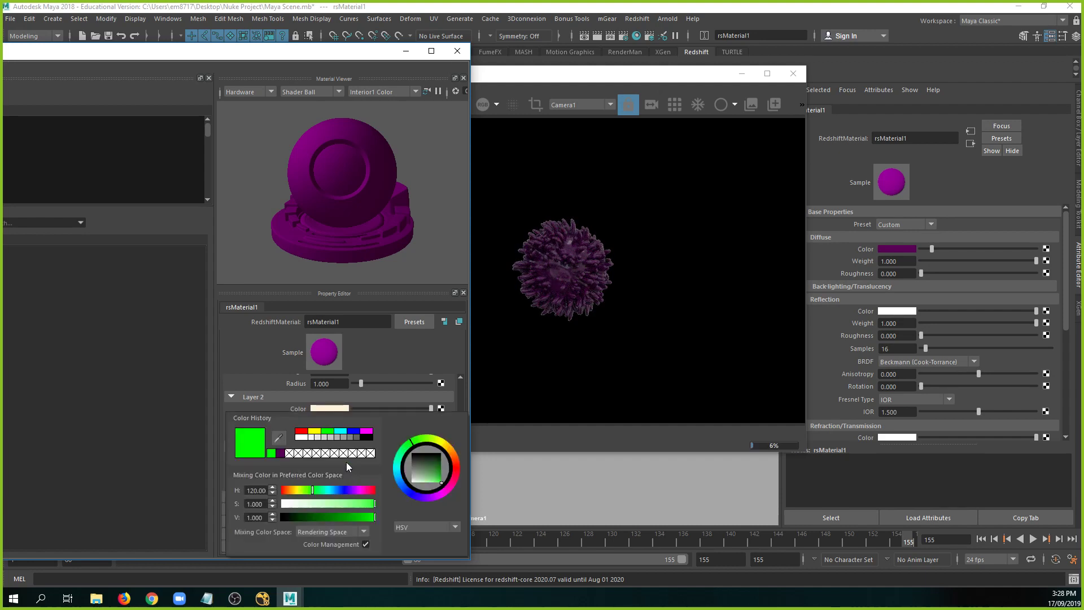
pyautogui.moveTo(331, 518); pyautogui.dragTo(317, 517)
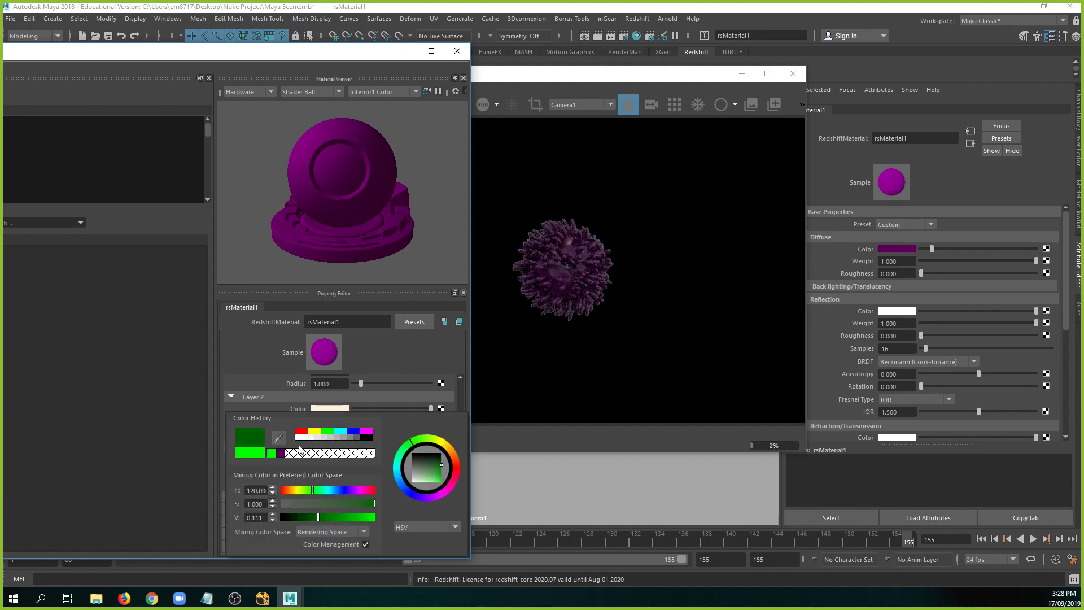
# Set the multiple scattering Layer 2 color to red and the Layer 1 color to the dark purple used for the diffuse.
pyautogui.scroll(2, 331, 430)
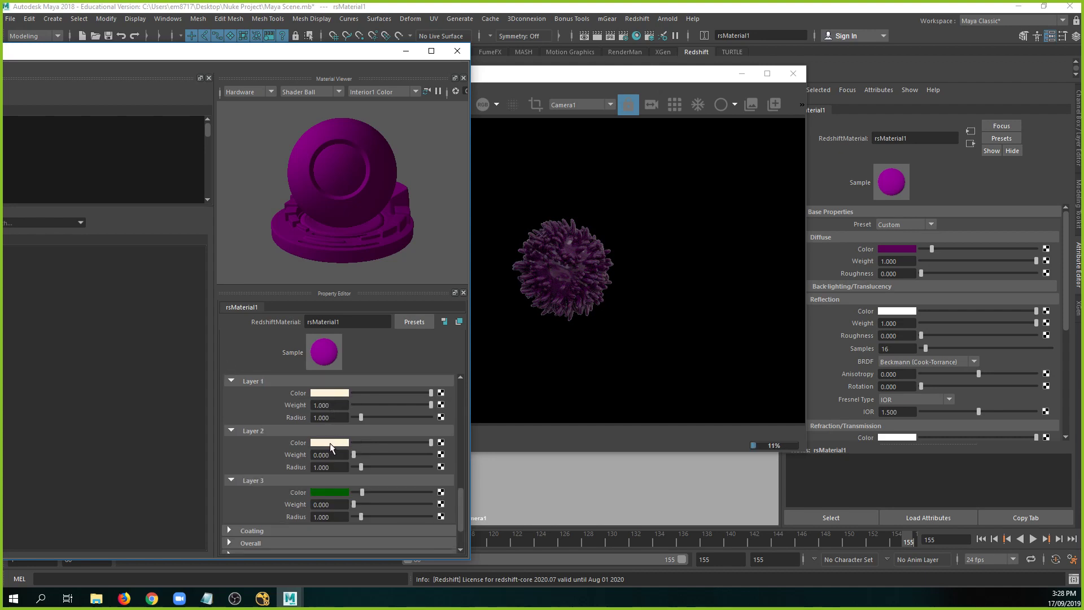
pyautogui.click(329, 443)
pyautogui.click(289, 414)
pyautogui.click(326, 393)
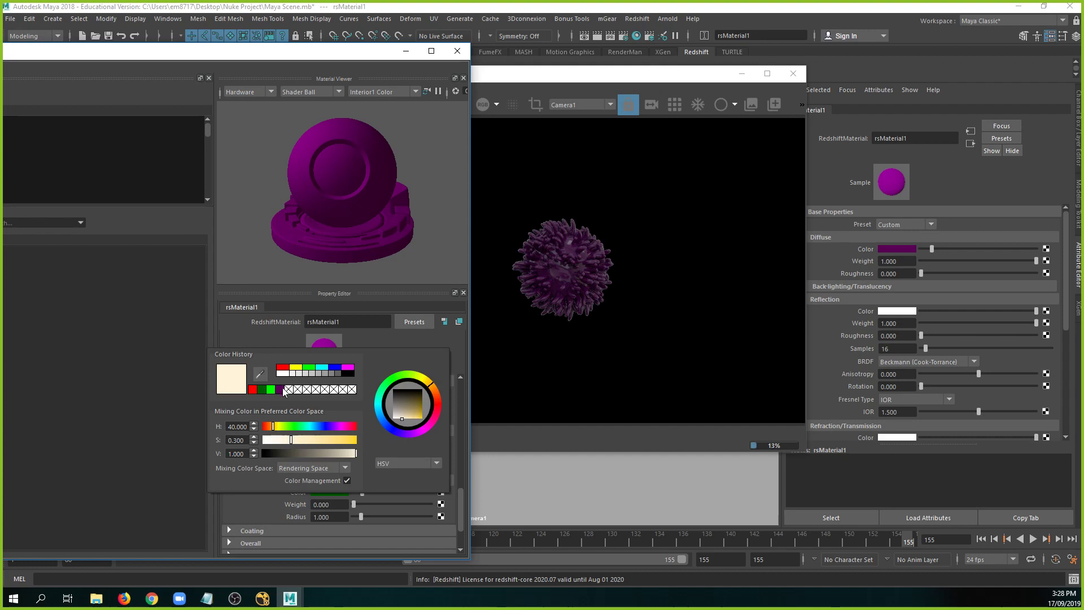
pyautogui.click(252, 390)
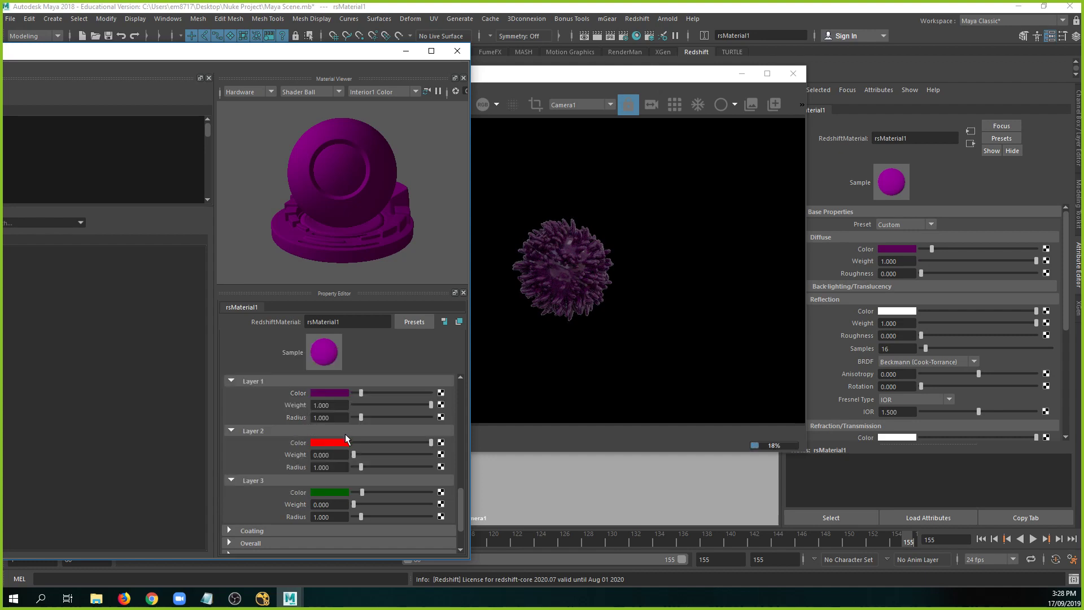
# Try a multiple scattering Amount of 0.370 on rsMaterial1 with Layer 2 and Layer 3 weights of 0.430 and 0.393.
pyautogui.scroll(4, 345, 434)
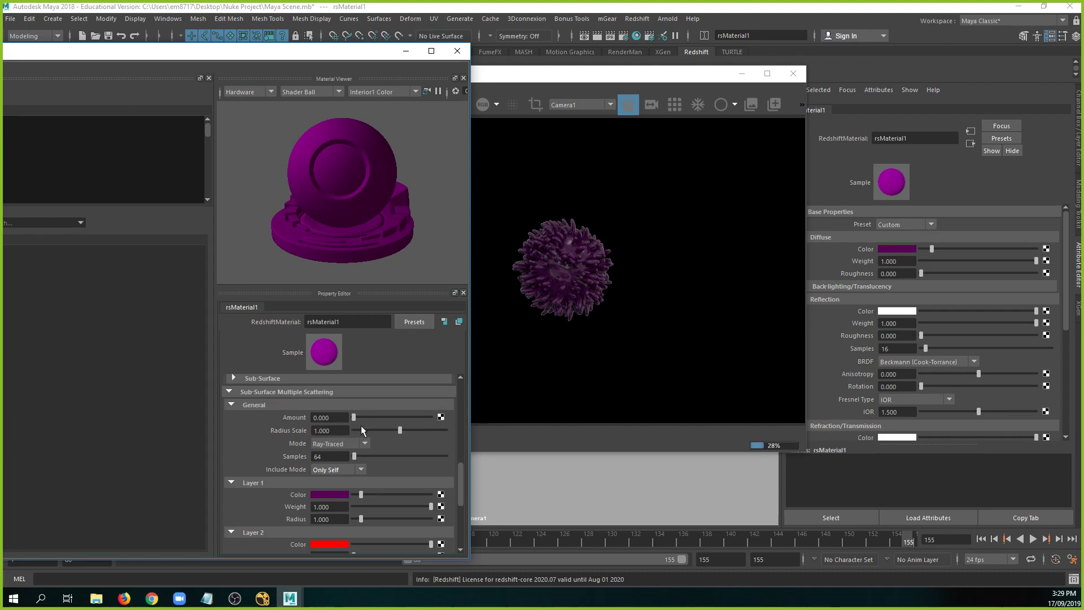
pyautogui.moveTo(355, 418); pyautogui.dragTo(382, 415)
pyautogui.scroll(-1, 292, 452)
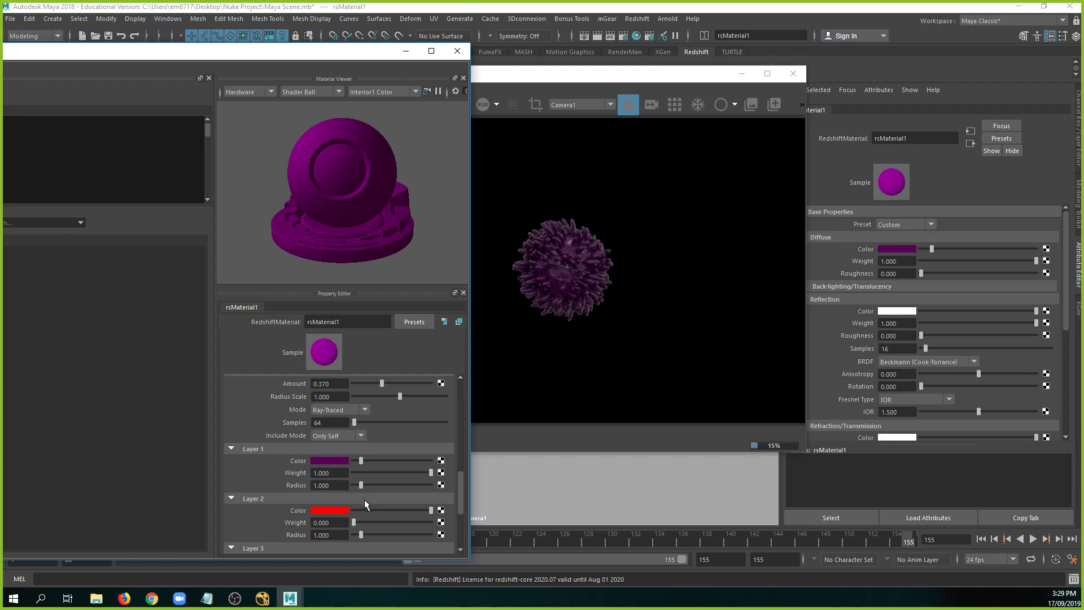
pyautogui.click(386, 520)
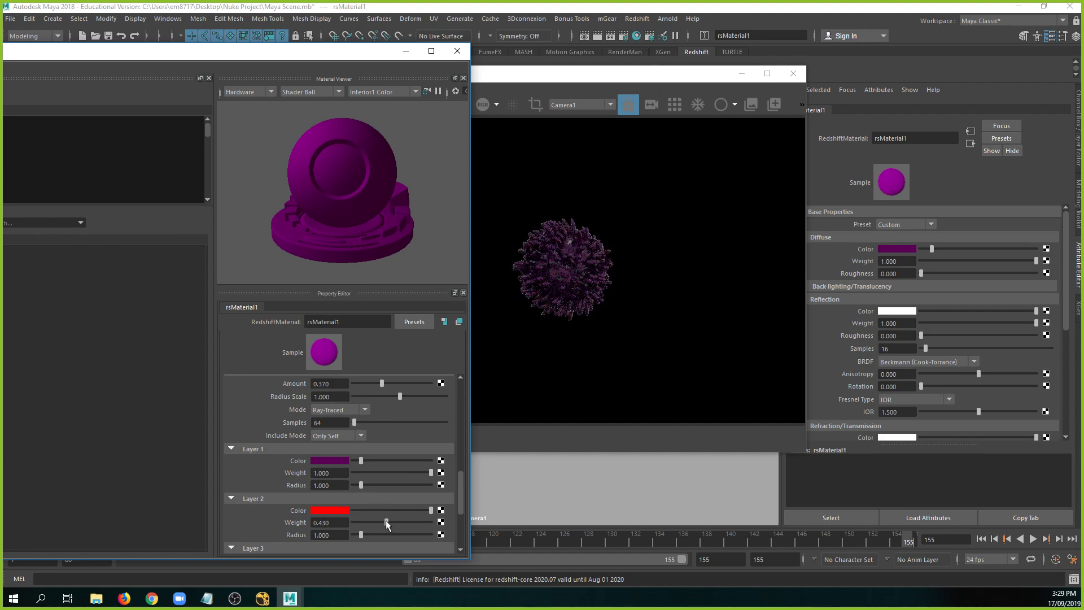
pyautogui.scroll(-1, 385, 520)
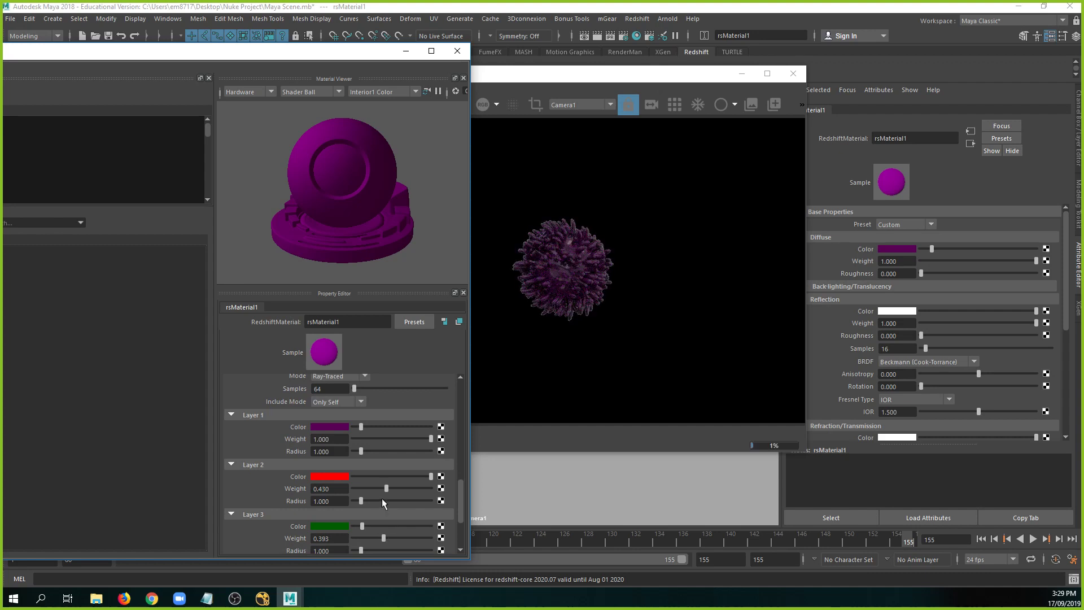
# Raise the Sub-Surface Multiple Scattering Amount to 1.000 and set its Radius Scale to 5.
pyautogui.scroll(6, 381, 497)
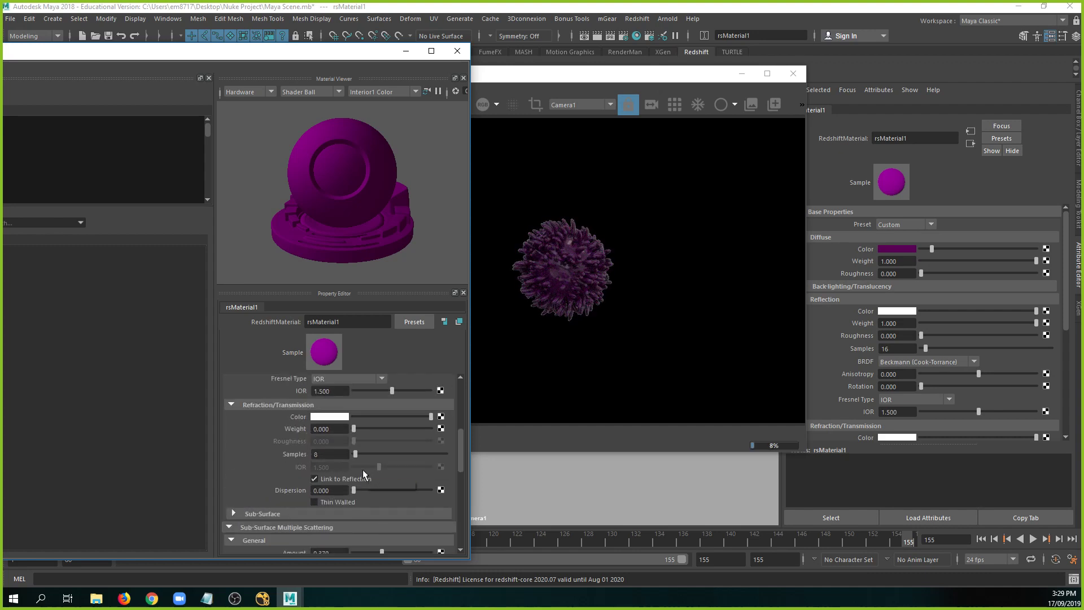
pyautogui.scroll(-2, 362, 470)
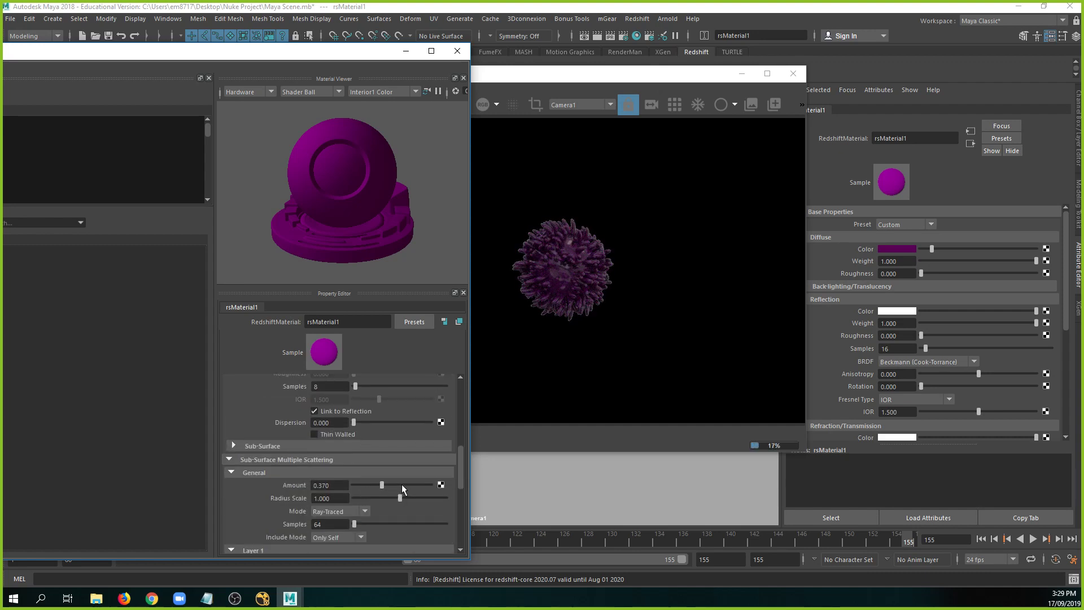
pyautogui.moveTo(401, 483); pyautogui.dragTo(419, 484)
pyautogui.moveTo(422, 485); pyautogui.dragTo(434, 484)
pyautogui.doubleClick(341, 499)
pyautogui.write('5')
pyautogui.press('Return')
# Set the Layer 1 Radius to about 3.704, and Layer 2's Weight to about 0.822 and Radius to about 4.519.
pyautogui.scroll(-2, 393, 496)
pyautogui.scroll(-2, 393, 495)
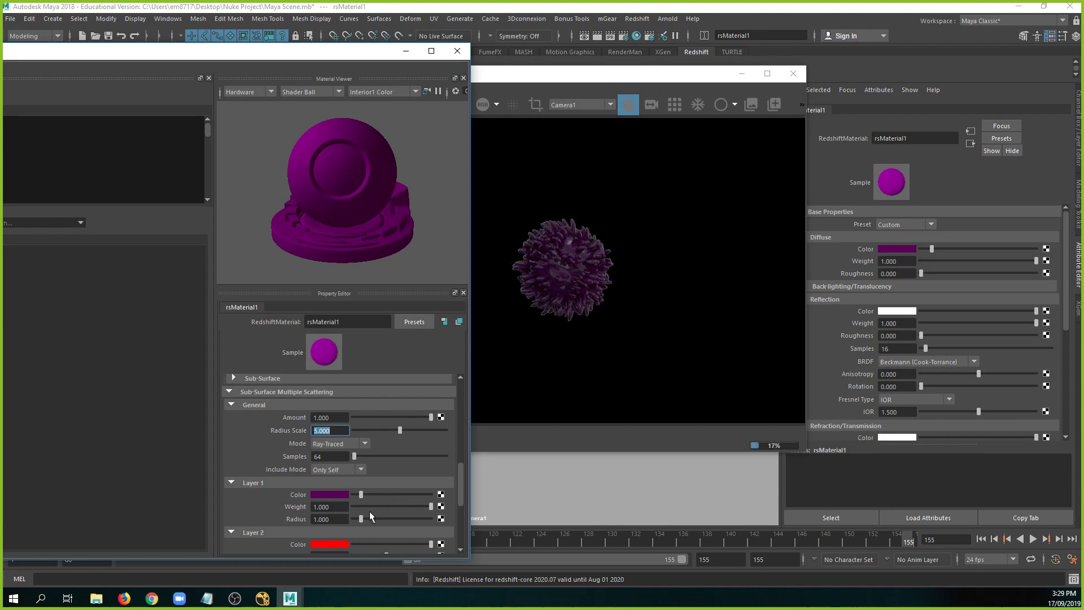
pyautogui.moveTo(366, 519); pyautogui.dragTo(416, 523)
pyautogui.scroll(-1, 383, 525)
pyautogui.click(389, 533)
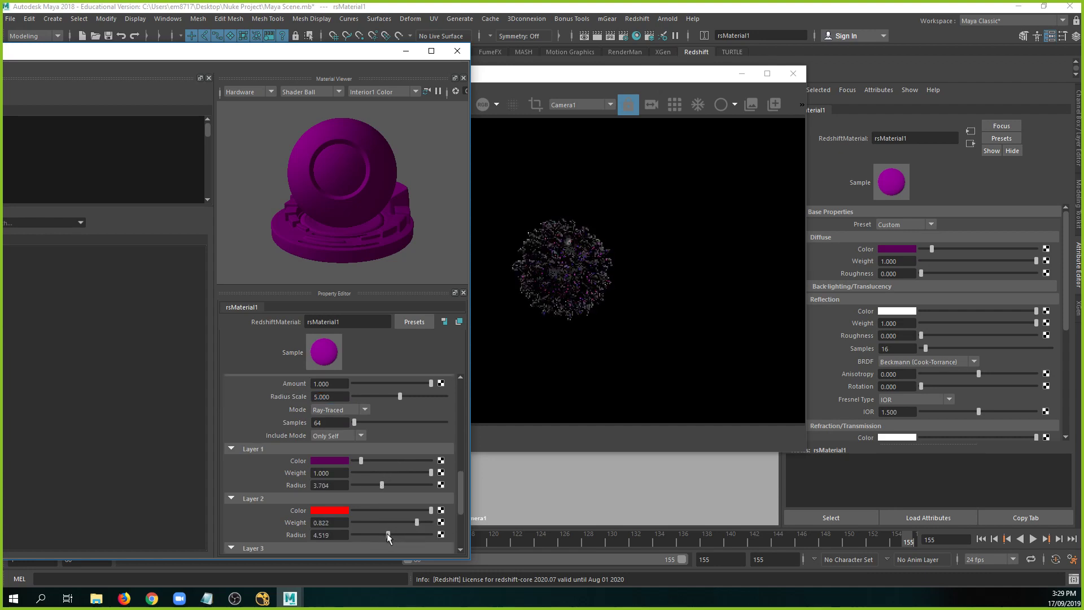
# Raise the multiple scattering Layer 3 Weight to about 0.830 and its Radius to about 5.037.
pyautogui.scroll(-2, 404, 525)
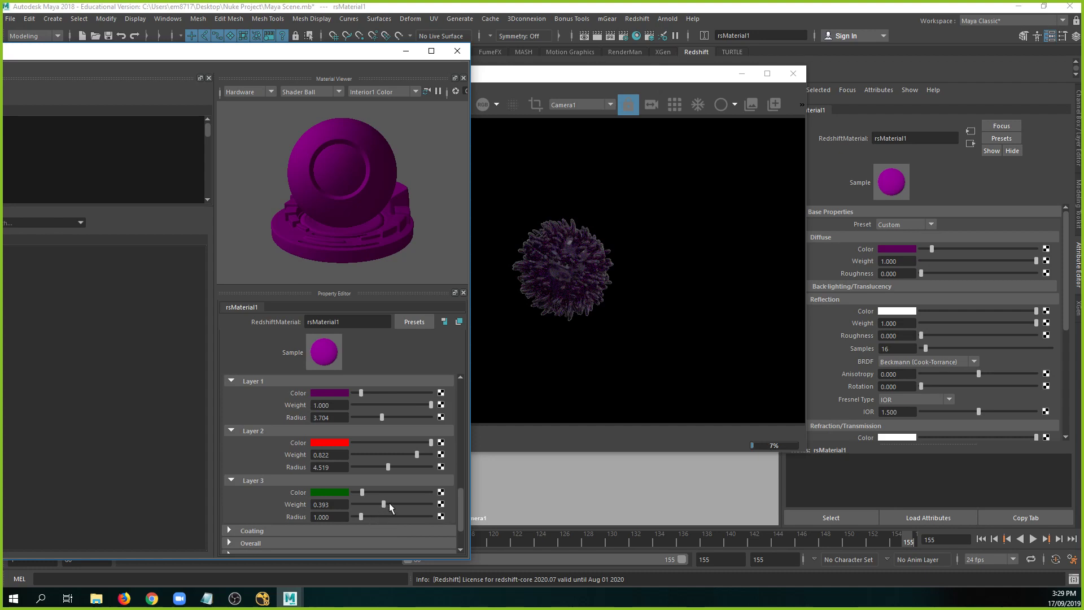
pyautogui.moveTo(389, 503)
pyautogui.mouseDown()
pyautogui.moveTo(402, 503)
pyautogui.moveTo(392, 516)
pyautogui.mouseUp()
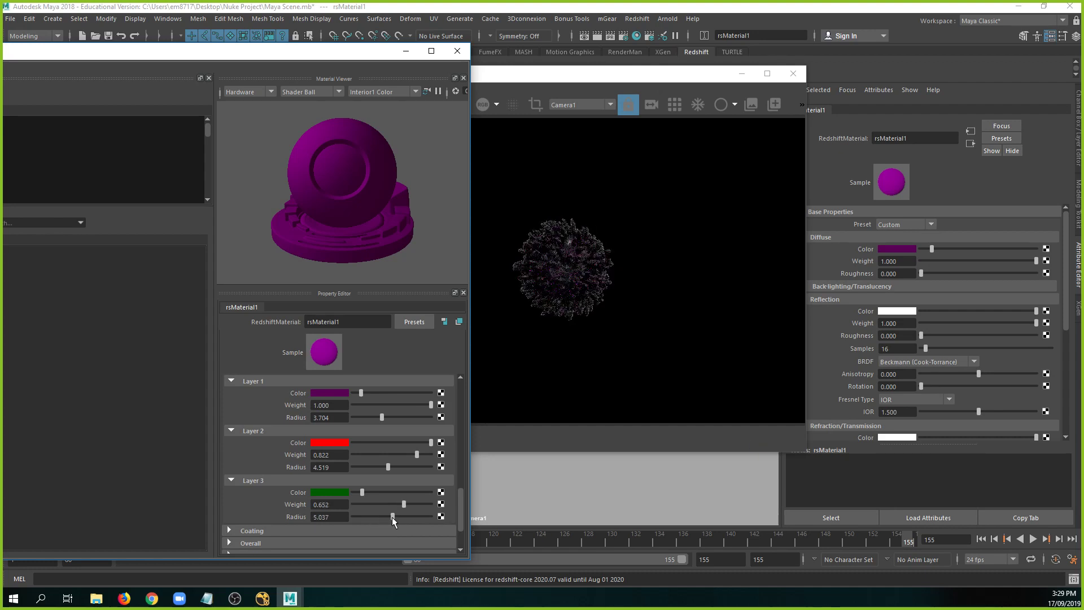
pyautogui.click(417, 504)
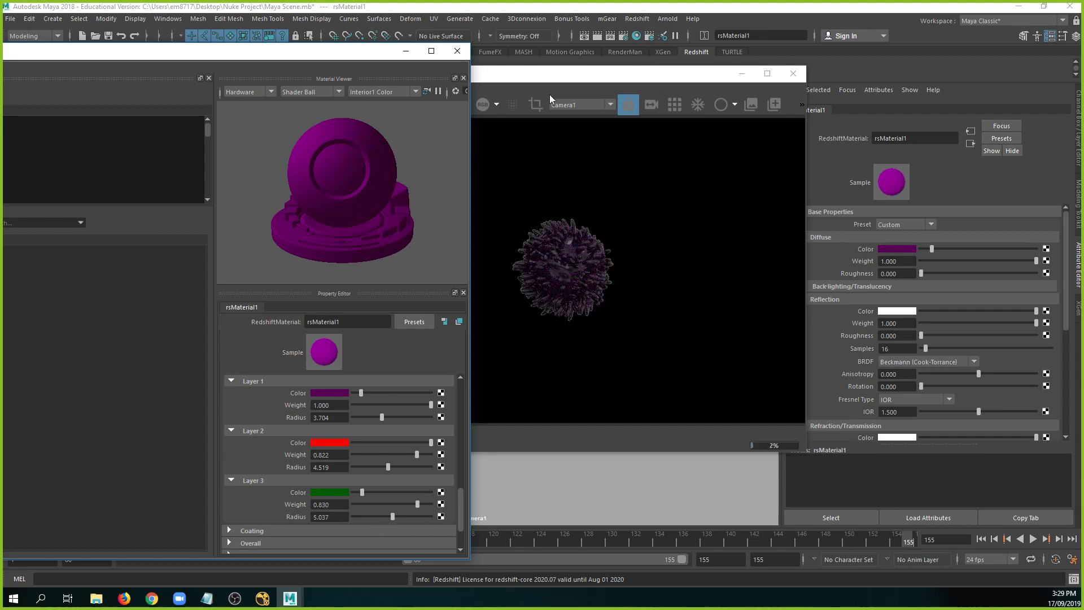
# Render the current frame once, and restart the progressive render with the Redshift Render View moved clear of the Property Editor.
pyautogui.click(540, 86)
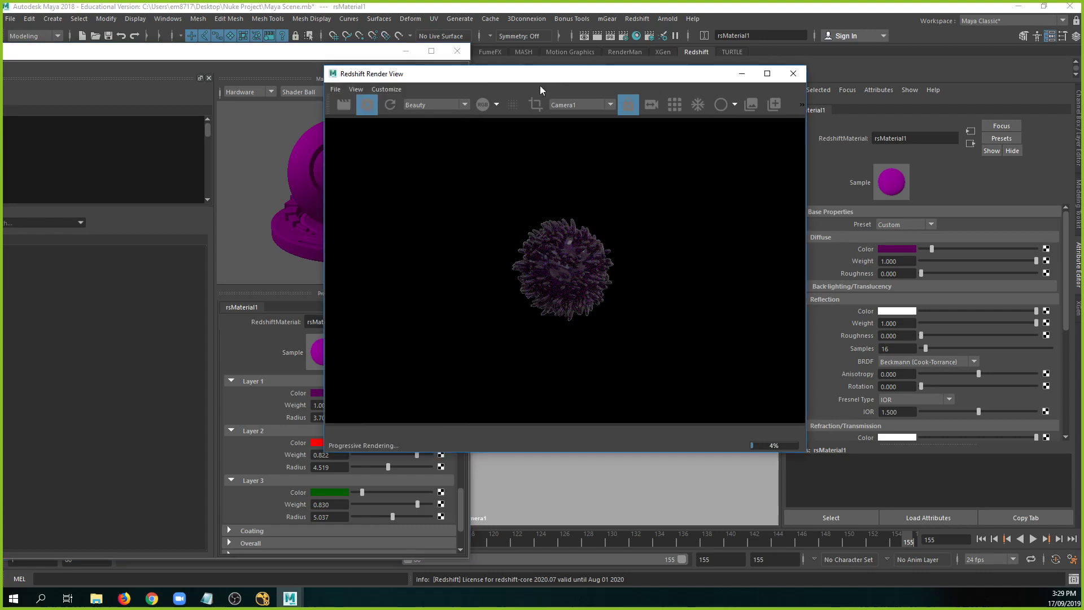
pyautogui.click(344, 104)
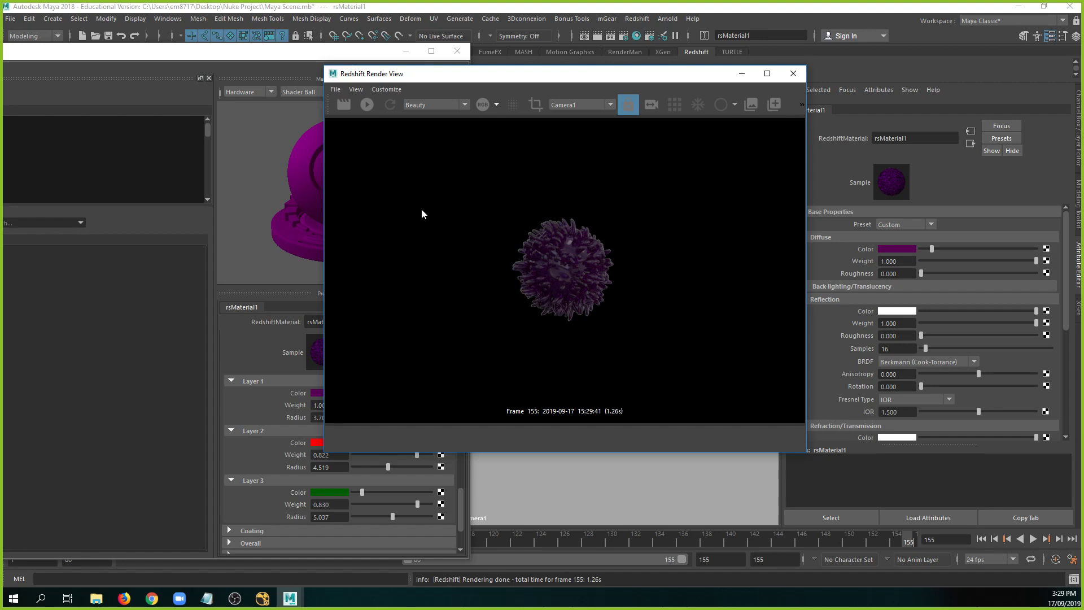
pyautogui.click(297, 395)
pyautogui.scroll(3, 348, 425)
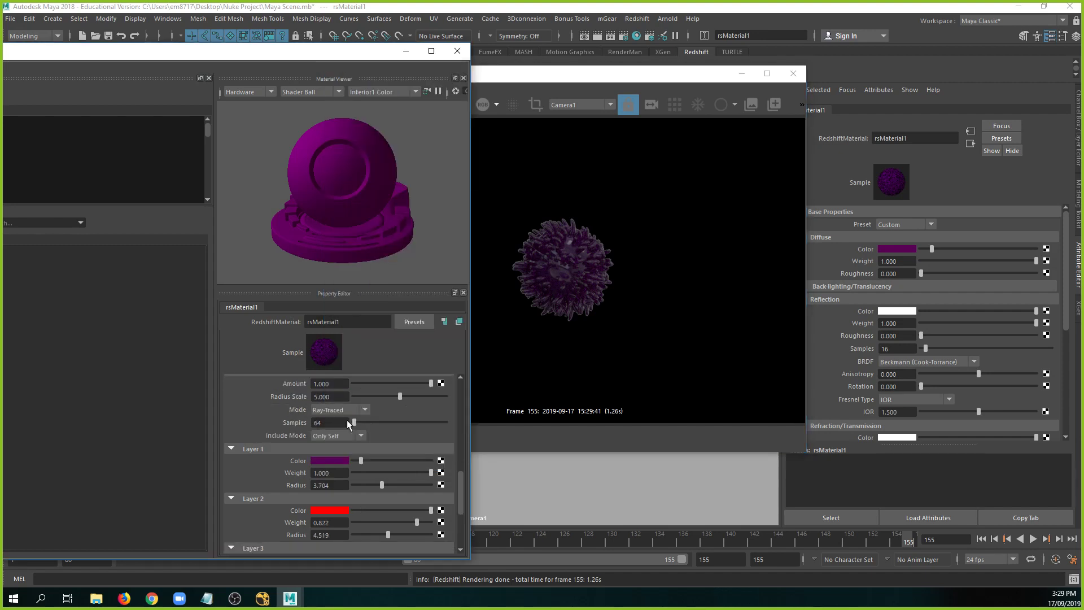
pyautogui.scroll(2, 348, 424)
pyautogui.click(515, 85)
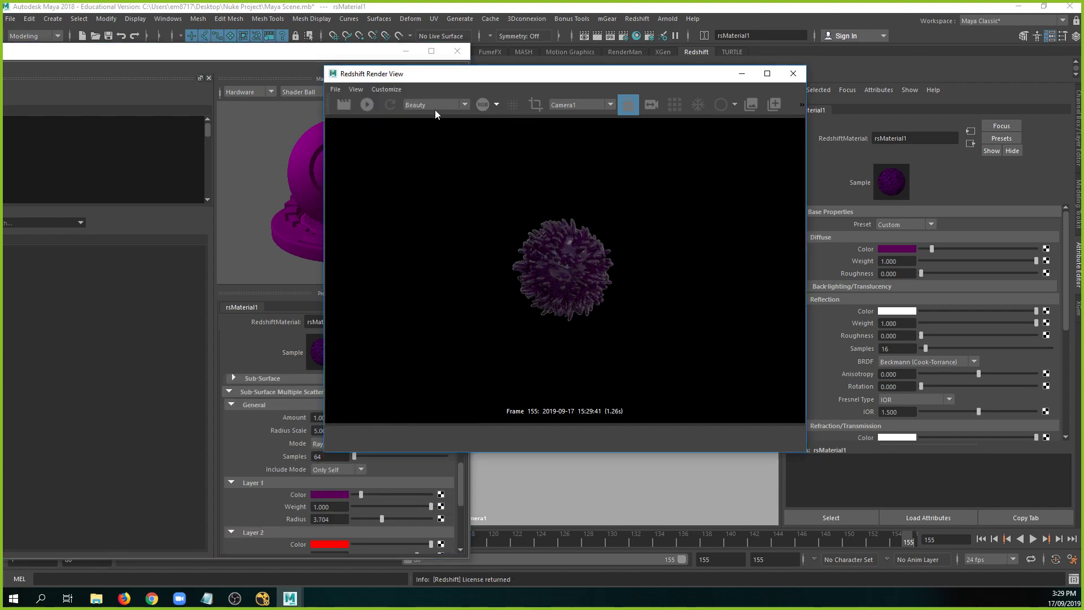
pyautogui.moveTo(467, 79); pyautogui.dragTo(630, 71)
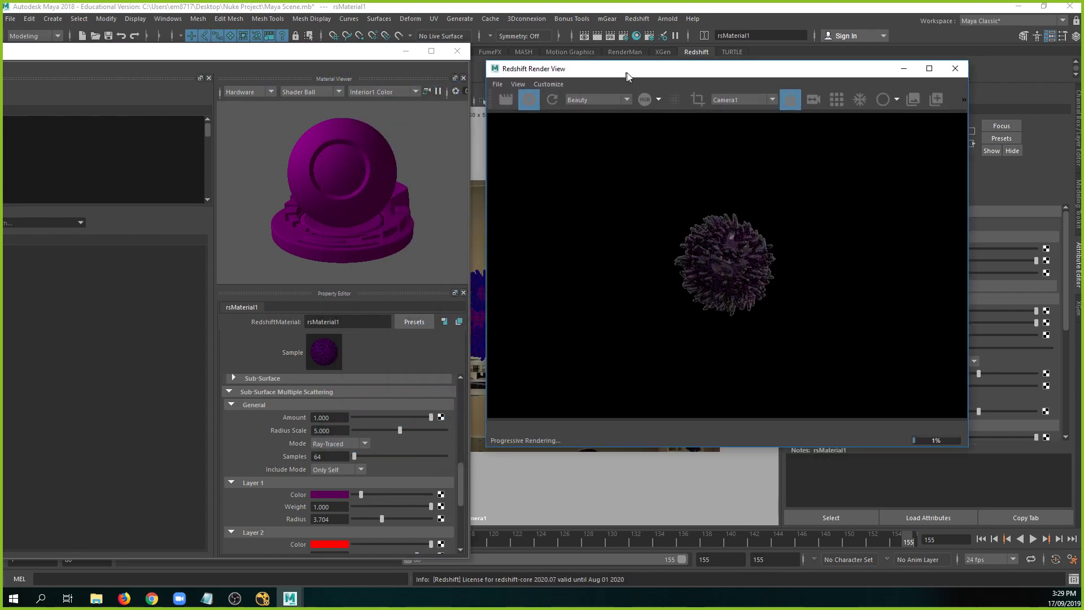
# Set the multiple scattering Radius Scale to 10, lower the Layer 2 Weight to about 0.578 and reduce the Layer 3 Weight.
pyautogui.moveTo(400, 431); pyautogui.dragTo(425, 428)
pyautogui.click(335, 430)
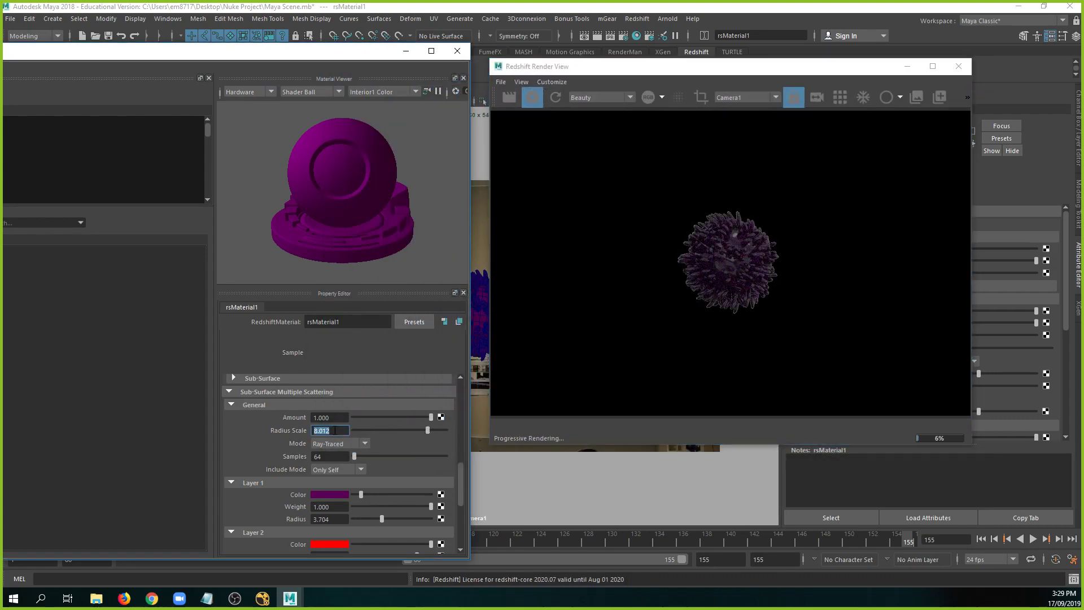
pyautogui.write('10')
pyautogui.press('Return')
pyautogui.scroll(-3, 391, 469)
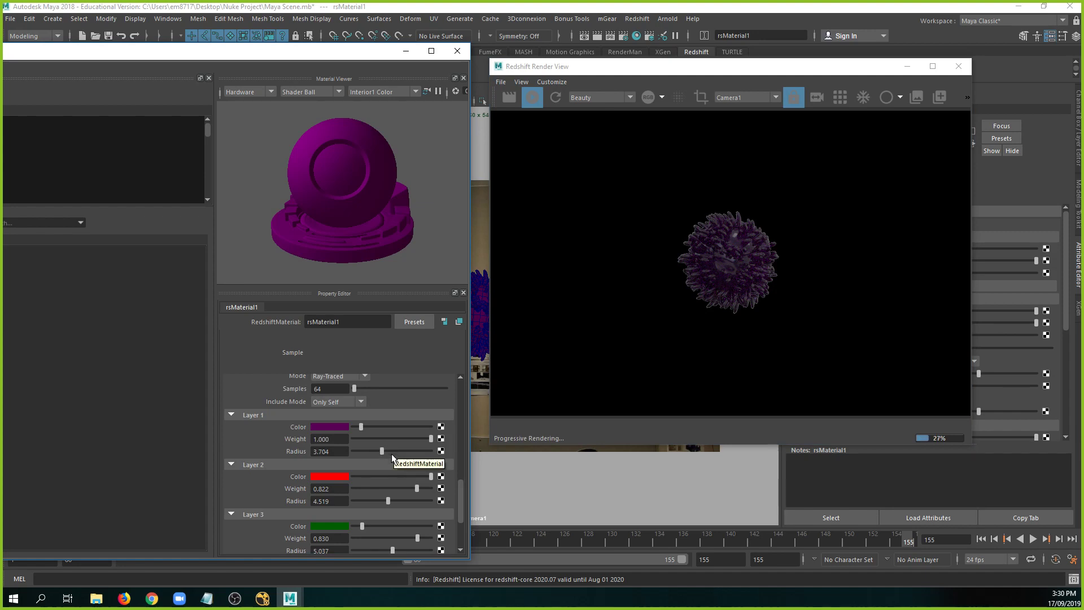
pyautogui.click(399, 488)
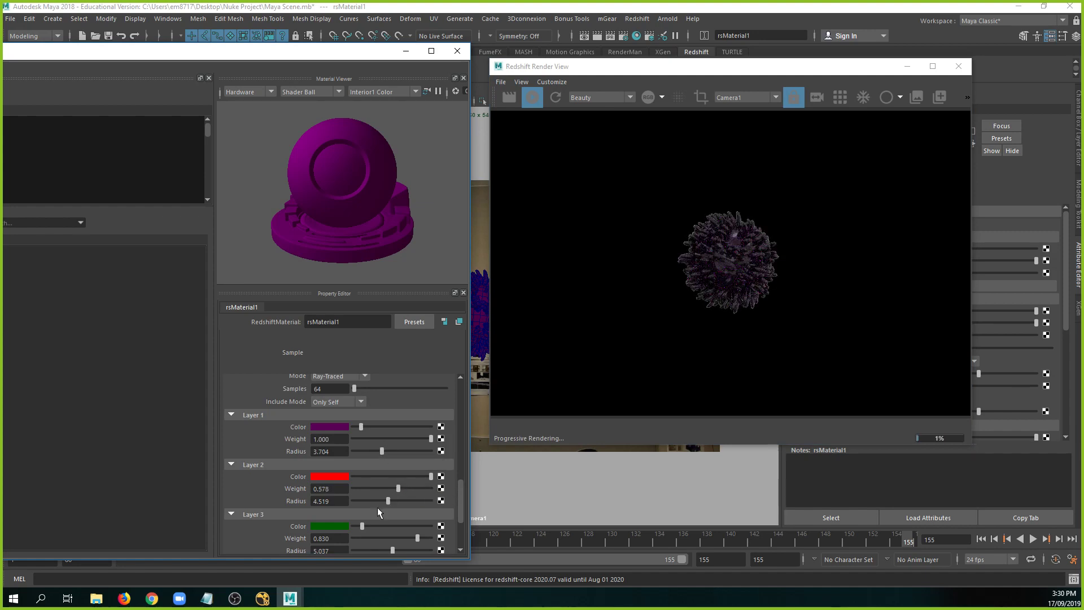
pyautogui.click(391, 537)
# Set the multiple scattering Samples to 256 and bring its Amount down to 0.
pyautogui.scroll(3, 343, 440)
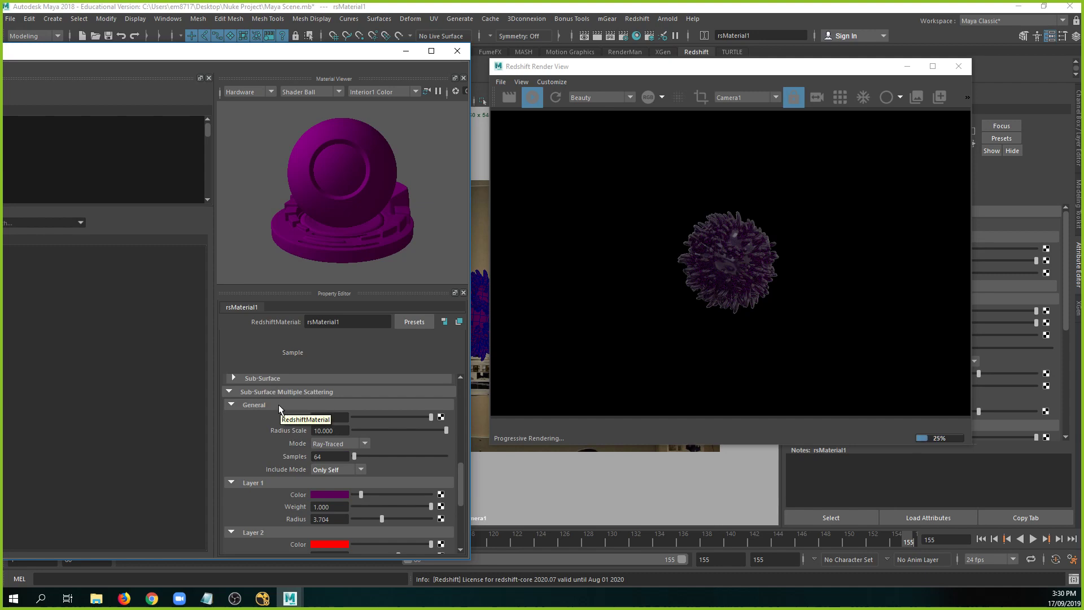
pyautogui.click(340, 457)
pyautogui.write('256')
pyautogui.press('Return')
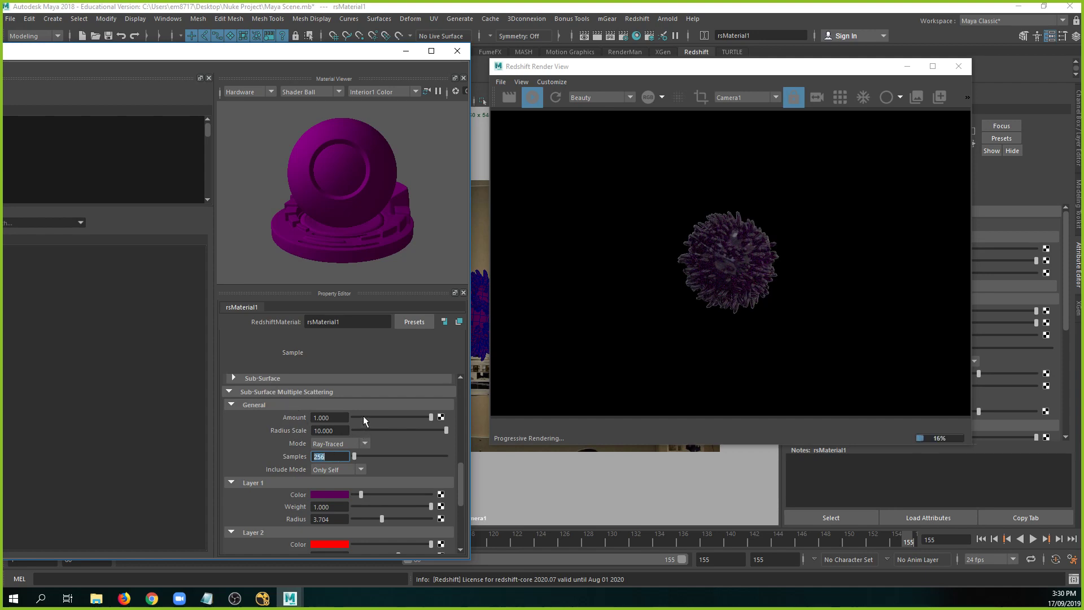
pyautogui.moveTo(364, 415); pyautogui.dragTo(273, 415)
# Expand rsMaterial1's Sub-Surface section and try a Scatter Scale of 1.276, reduced to about 0.882.
pyautogui.scroll(4, 278, 394)
pyautogui.scroll(1, 281, 404)
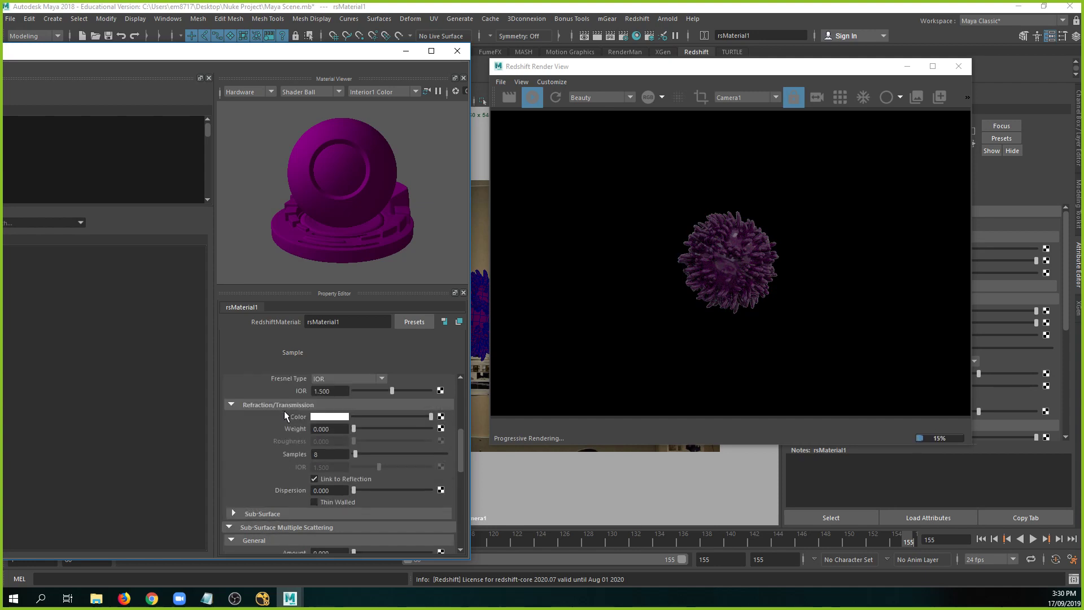
pyautogui.click(278, 514)
pyautogui.scroll(-2, 331, 475)
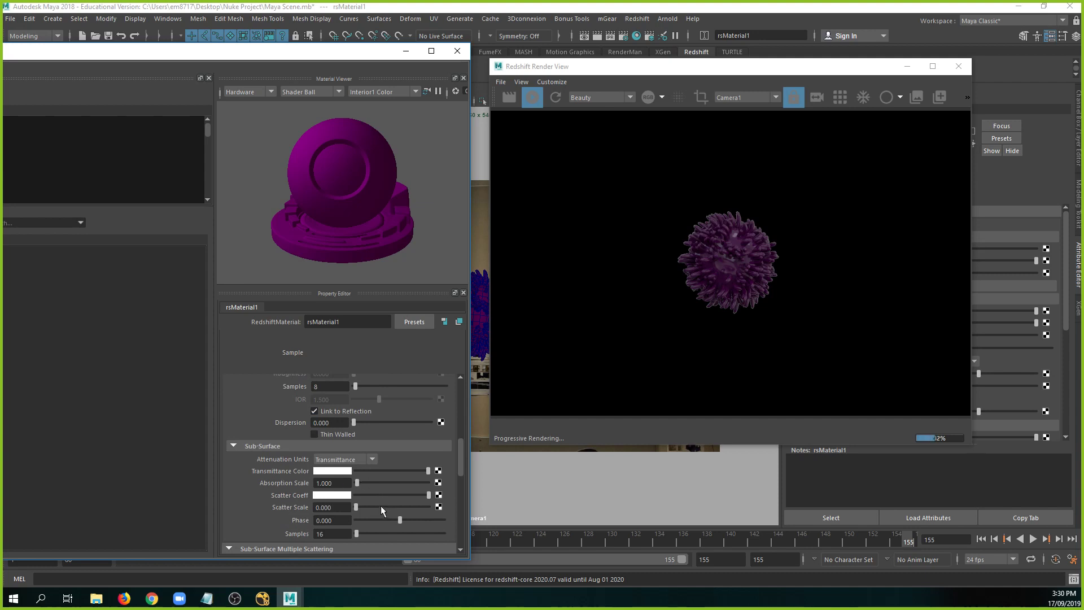
pyautogui.moveTo(381, 504); pyautogui.dragTo(391, 506)
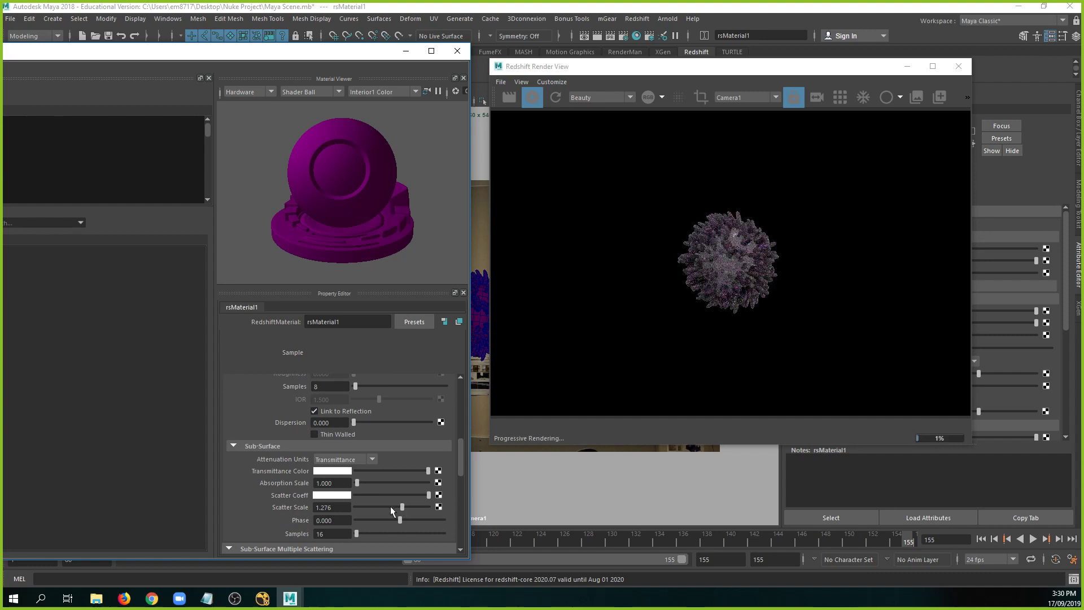
# Try dark green and dark purple for the Sub-Surface Scatter Coeff color and settle on red.
pyautogui.click(332, 472)
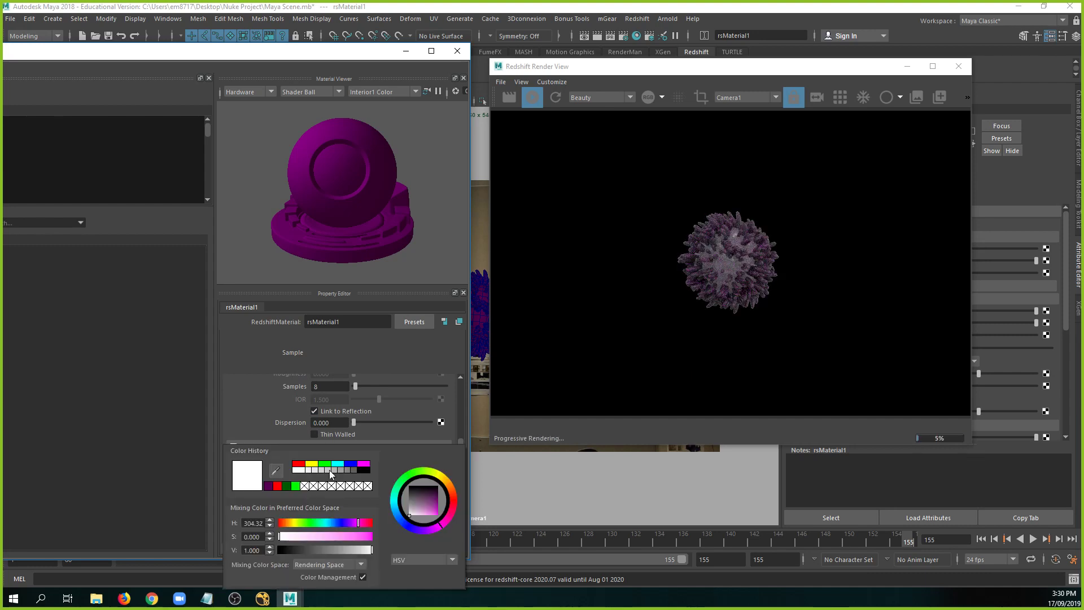
pyautogui.click(287, 487)
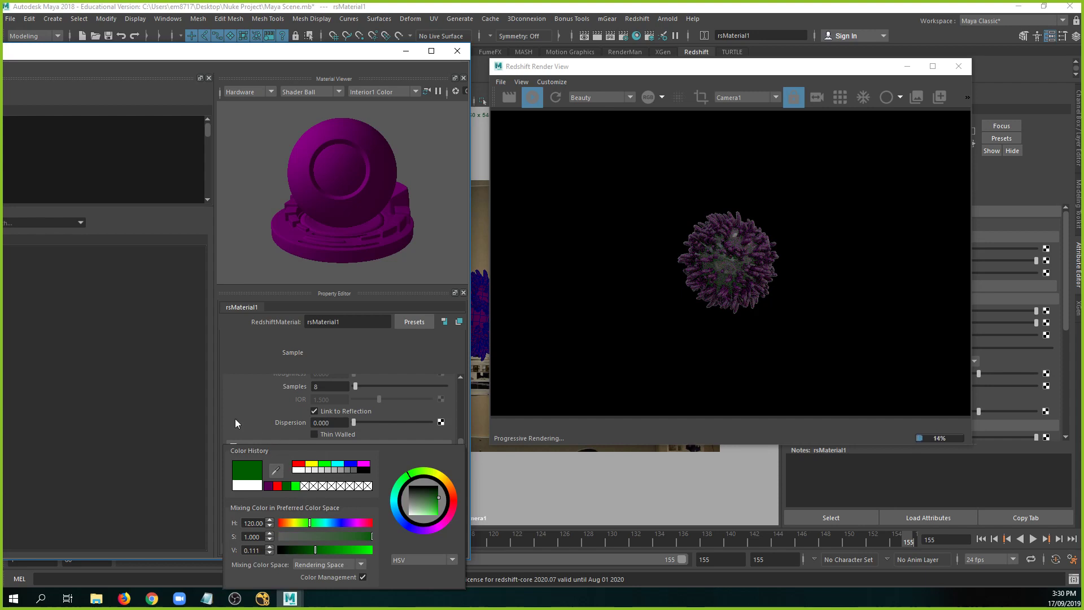
pyautogui.click(328, 494)
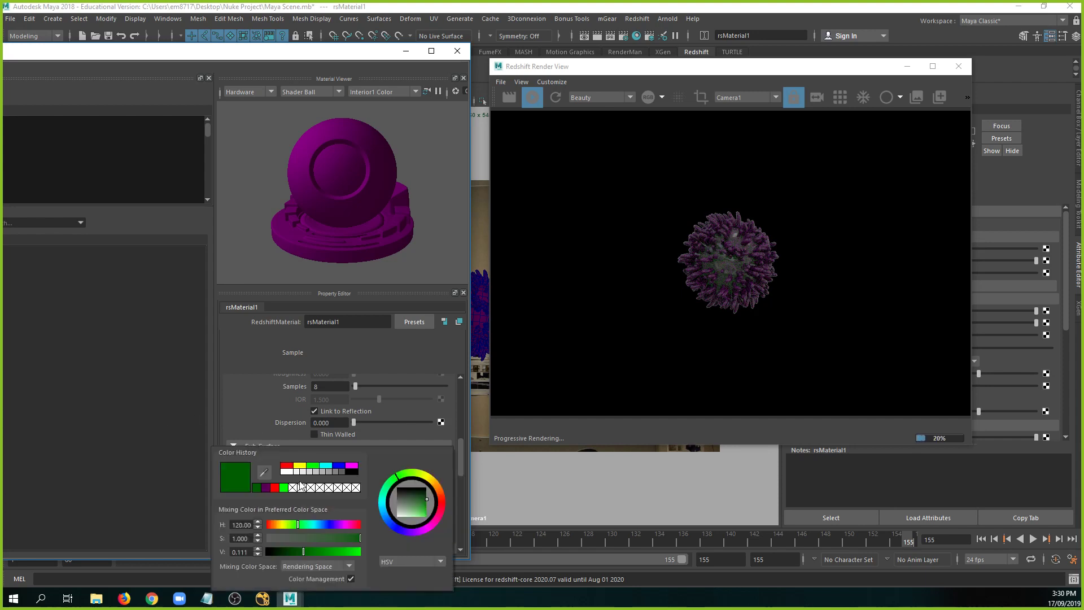
pyautogui.click(266, 487)
pyautogui.click(341, 494)
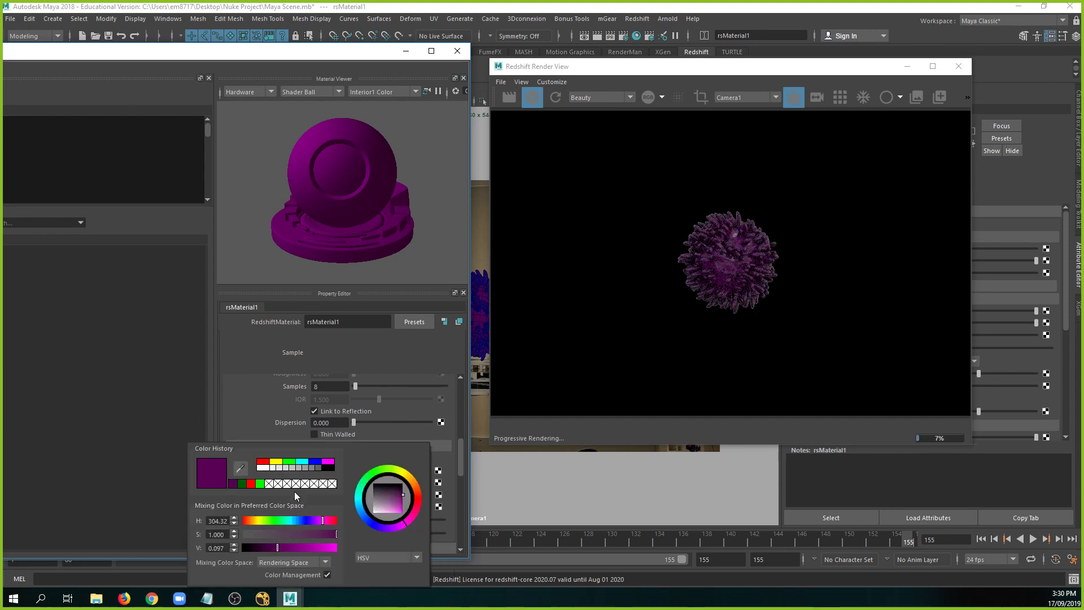
pyautogui.click(251, 484)
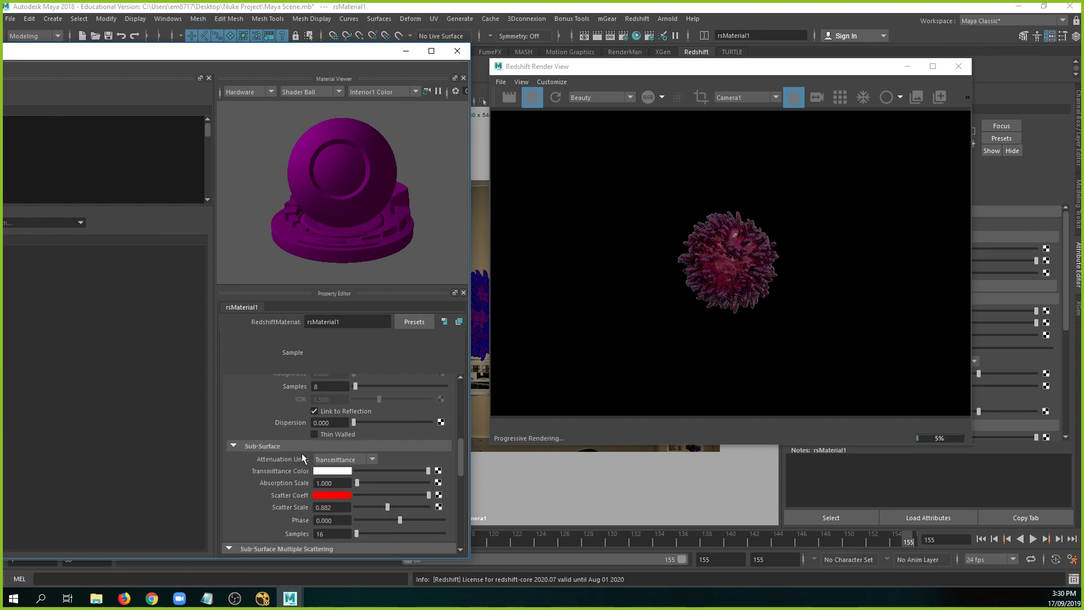
# Try a Sub-Surface Scatter Scale of 0.772 with an Absorption Scale of 28.8, and bring the Scatter Scale down to its minimum.
pyautogui.moveTo(390, 507); pyautogui.dragTo(383, 507)
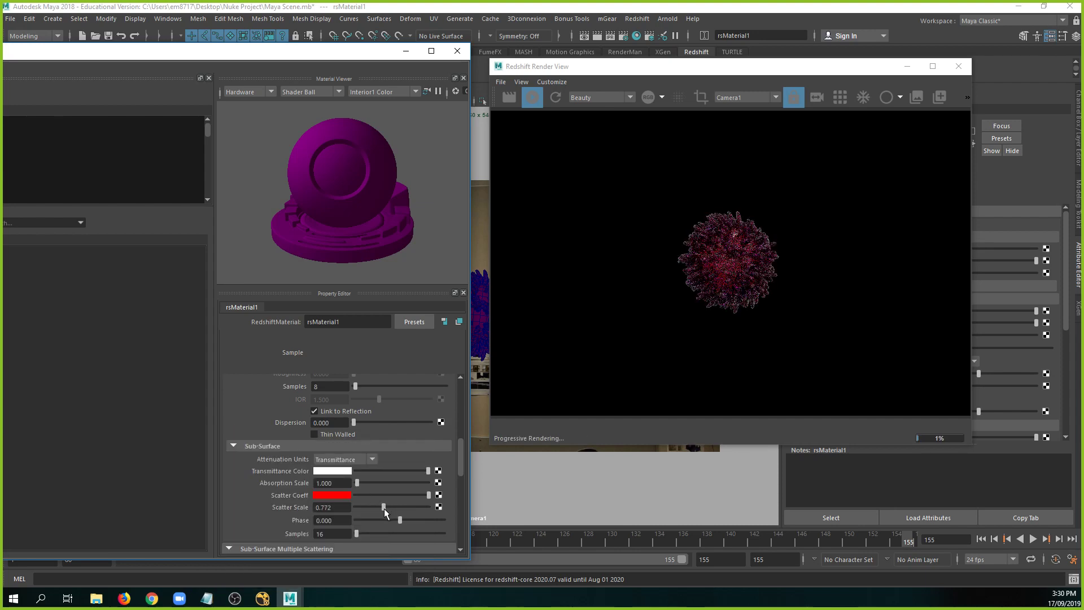
pyautogui.click(376, 481)
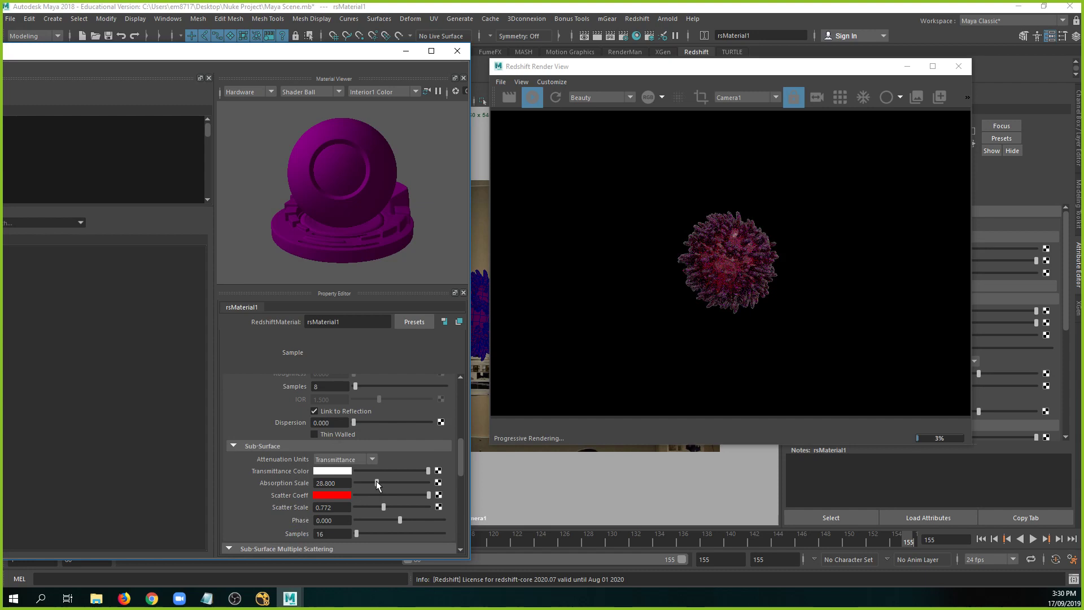
pyautogui.moveTo(376, 481); pyautogui.dragTo(398, 507)
pyautogui.click(357, 509)
pyautogui.moveTo(325, 497); pyautogui.dragTo(308, 473)
# Set rsMaterial1's Reflection Roughness to about 0.252.
pyautogui.scroll(10, 385, 407)
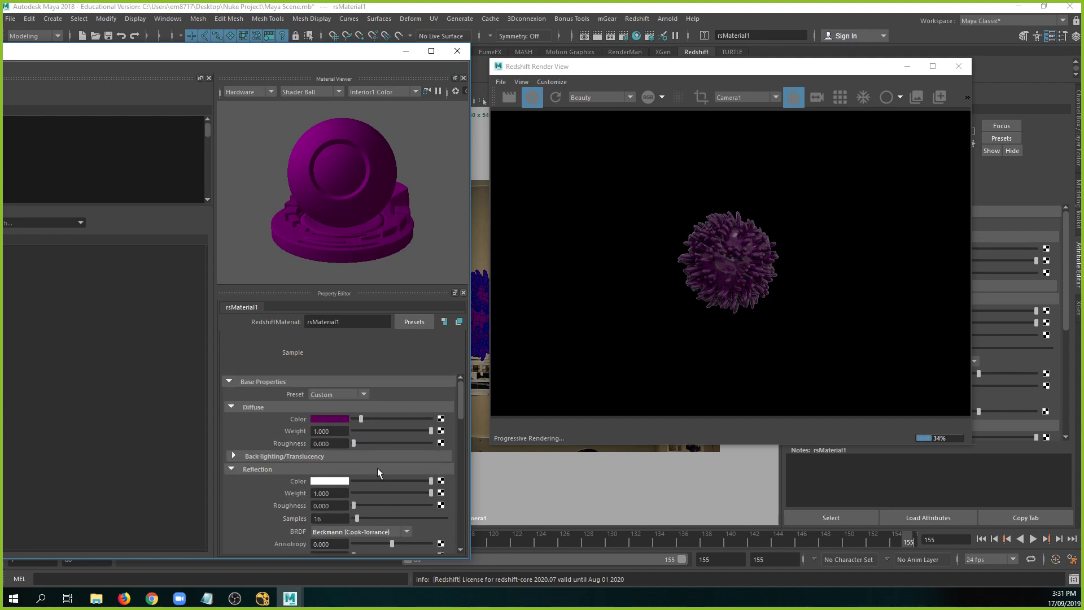
pyautogui.scroll(-2, 390, 475)
pyautogui.moveTo(360, 472)
pyautogui.mouseDown()
pyautogui.moveTo(397, 474)
pyautogui.moveTo(373, 473)
pyautogui.mouseUp()
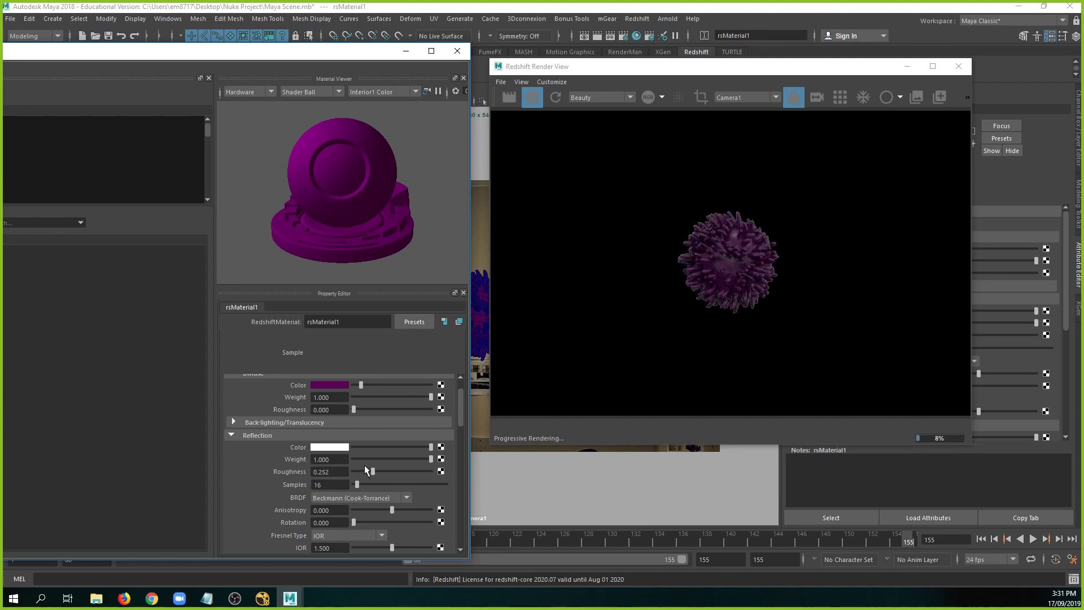
# Darken rsMaterial1's purple Diffuse color to a V value of about 0.059.
pyautogui.click(329, 384)
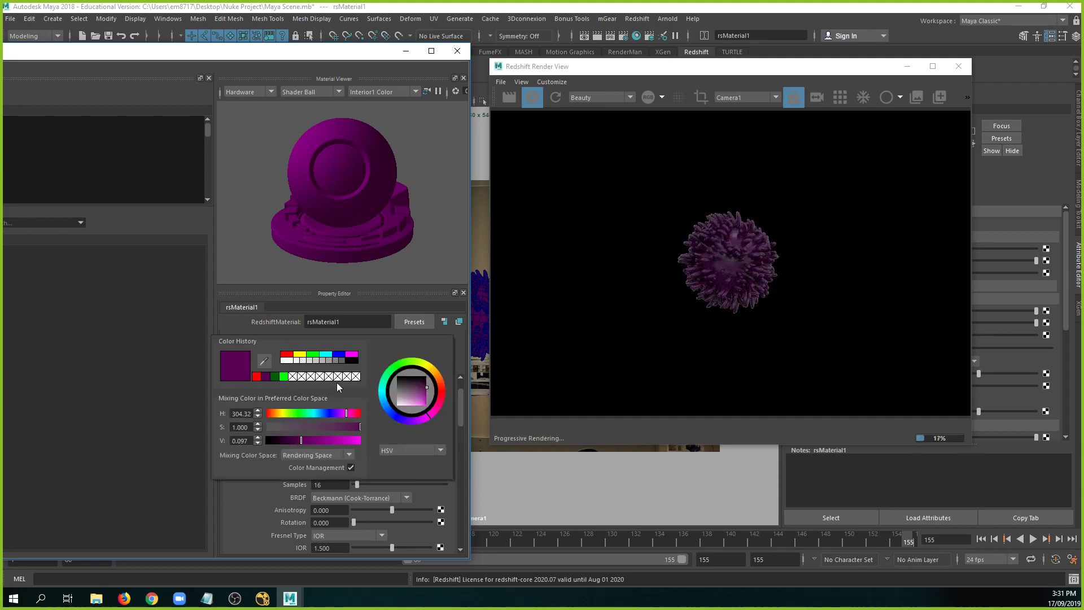
pyautogui.click(341, 387)
pyautogui.click(306, 444)
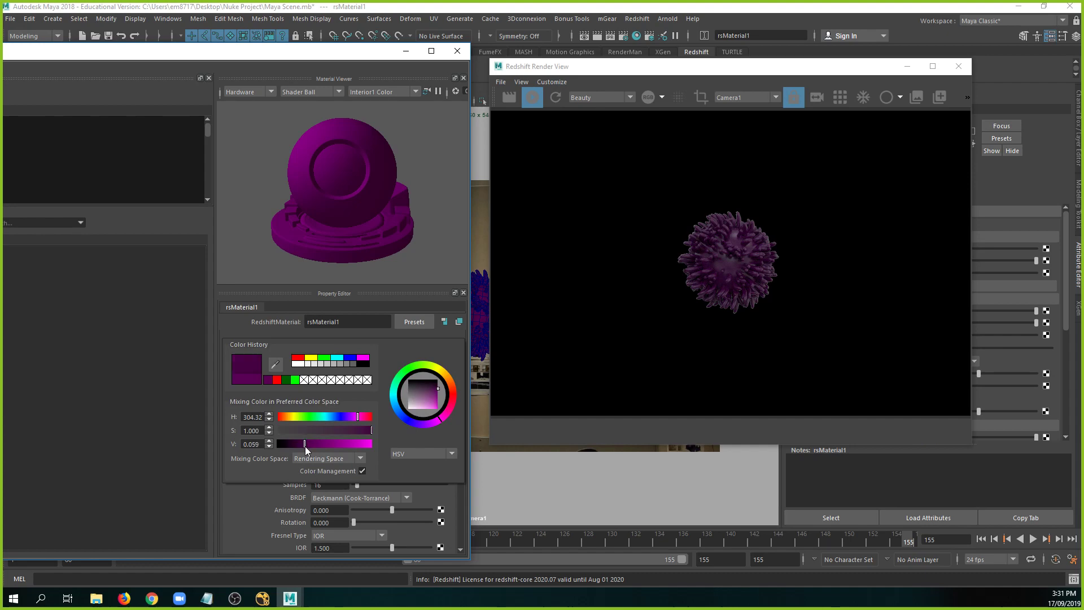
# Darken rsMaterial1's purple Diffuse color slightly further, and put the Hypershade and render view away.
pyautogui.moveTo(306, 445); pyautogui.dragTo(303, 446)
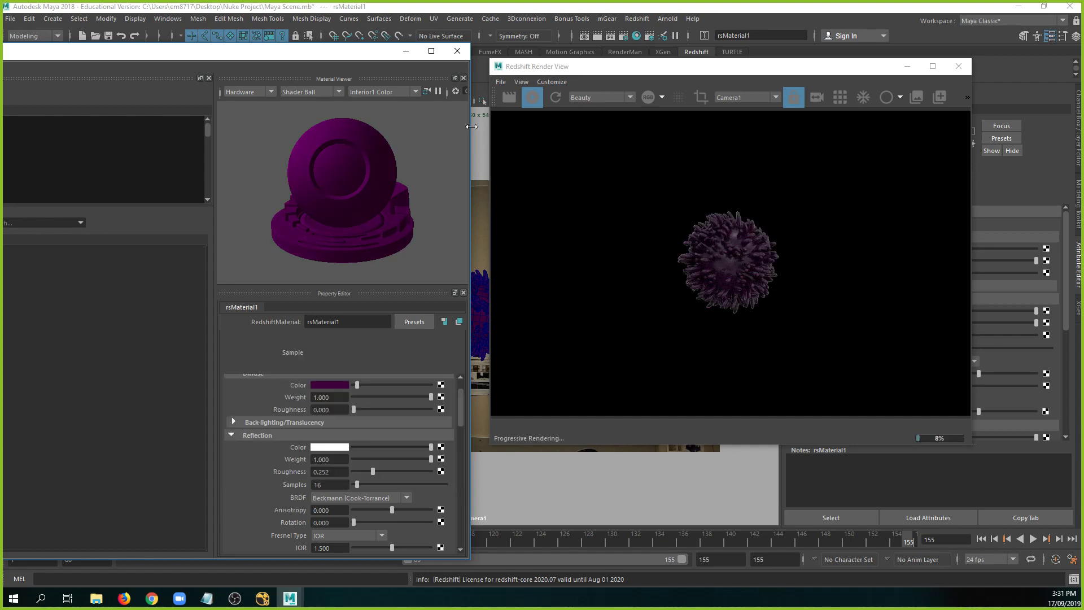
pyautogui.click(458, 50)
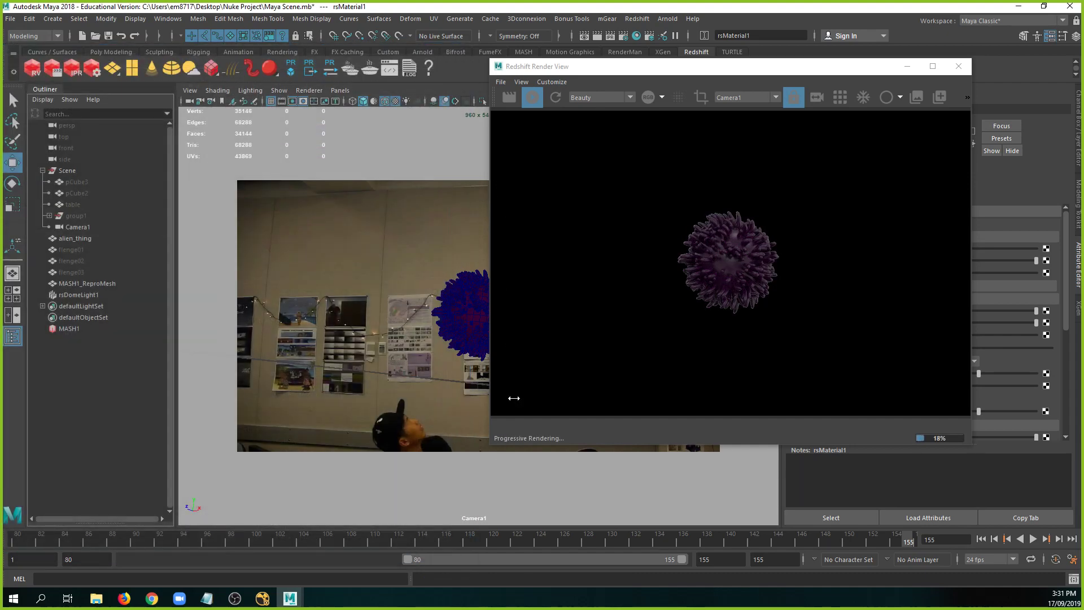
pyautogui.click(906, 69)
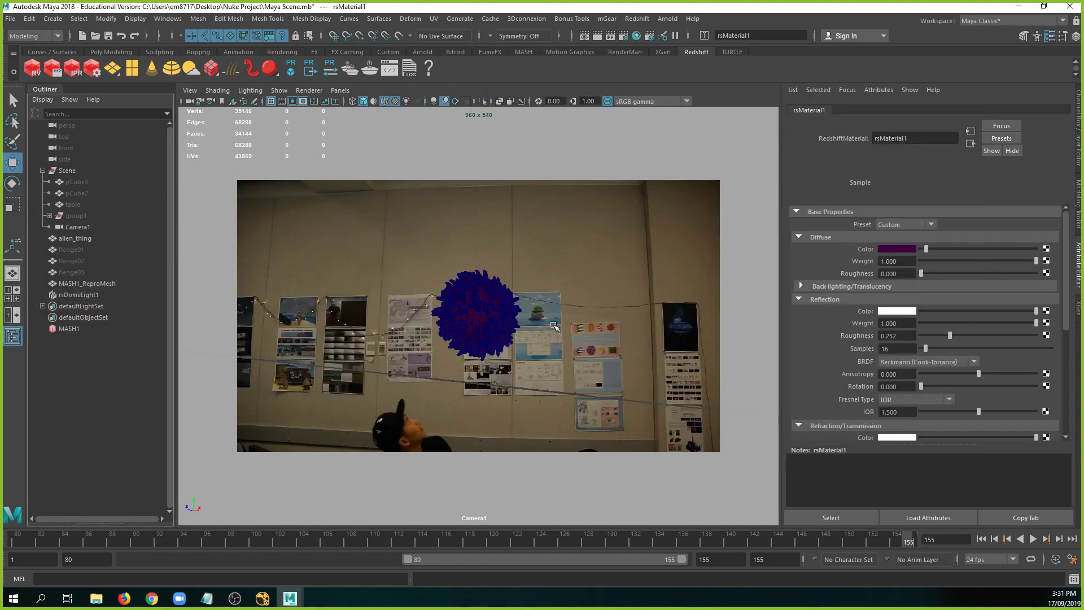
# Unhide the pCube2 wall plane and place the render view clear of the Outliner to check the render.
pyautogui.click(86, 207)
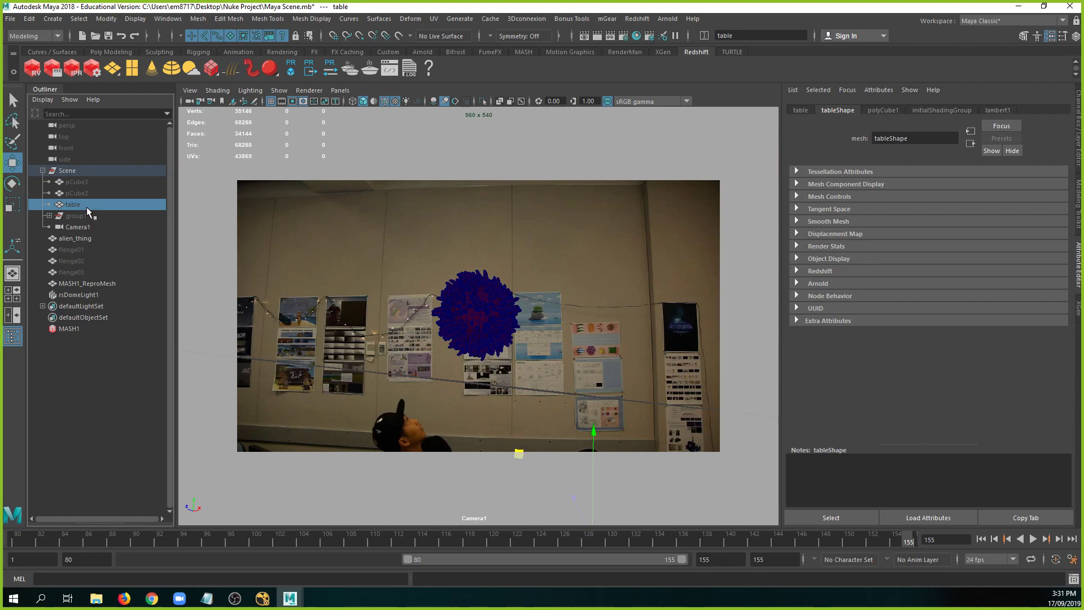
pyautogui.click(87, 192)
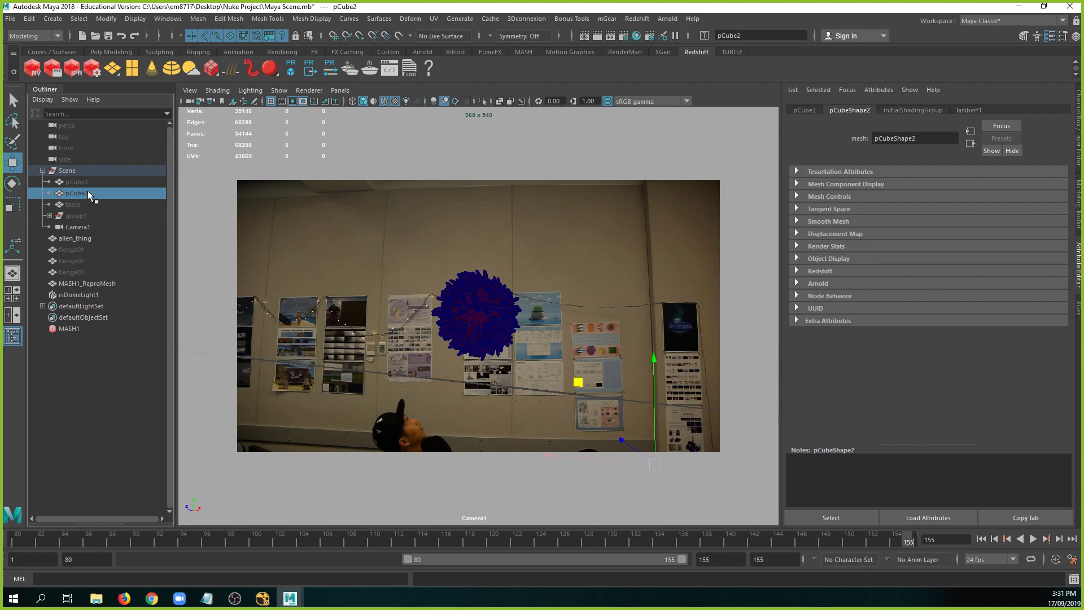
pyautogui.hotkey('shift', 'h')
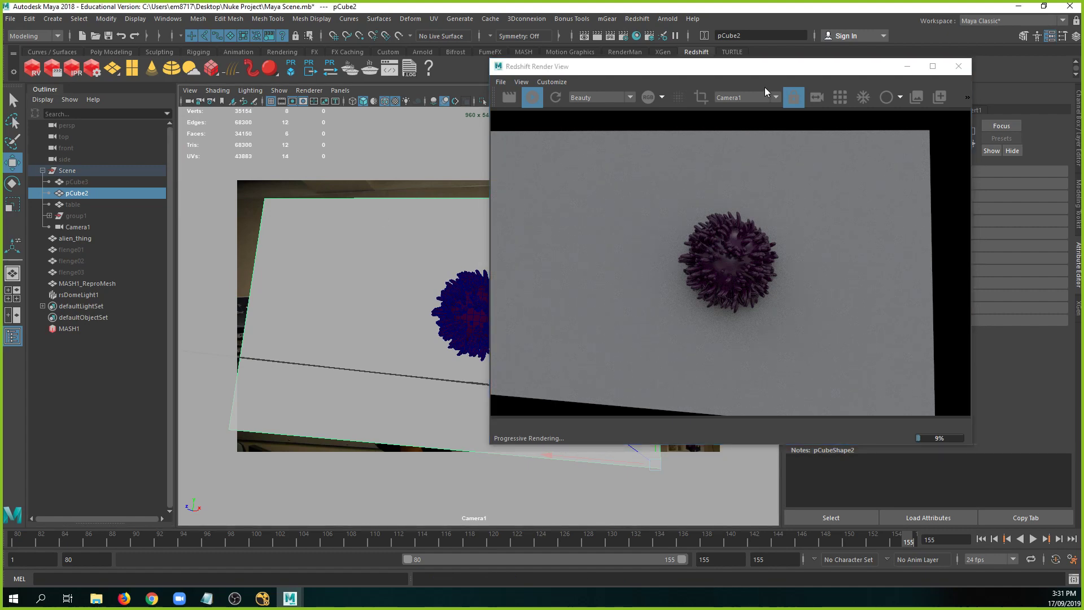
pyautogui.click(908, 66)
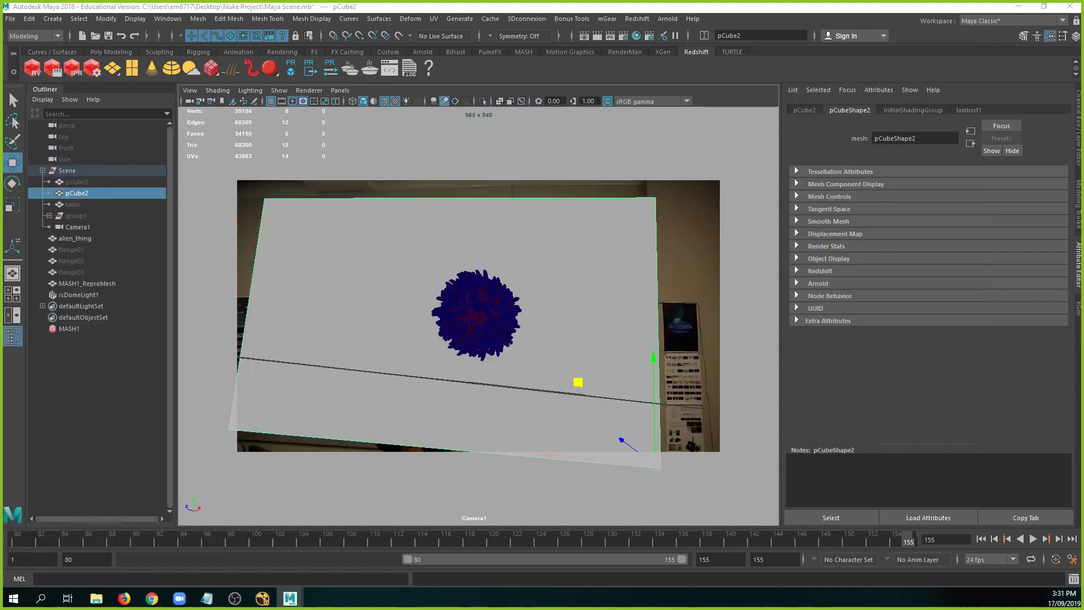
pyautogui.moveTo(1, 134); pyautogui.dragTo(939, 122)
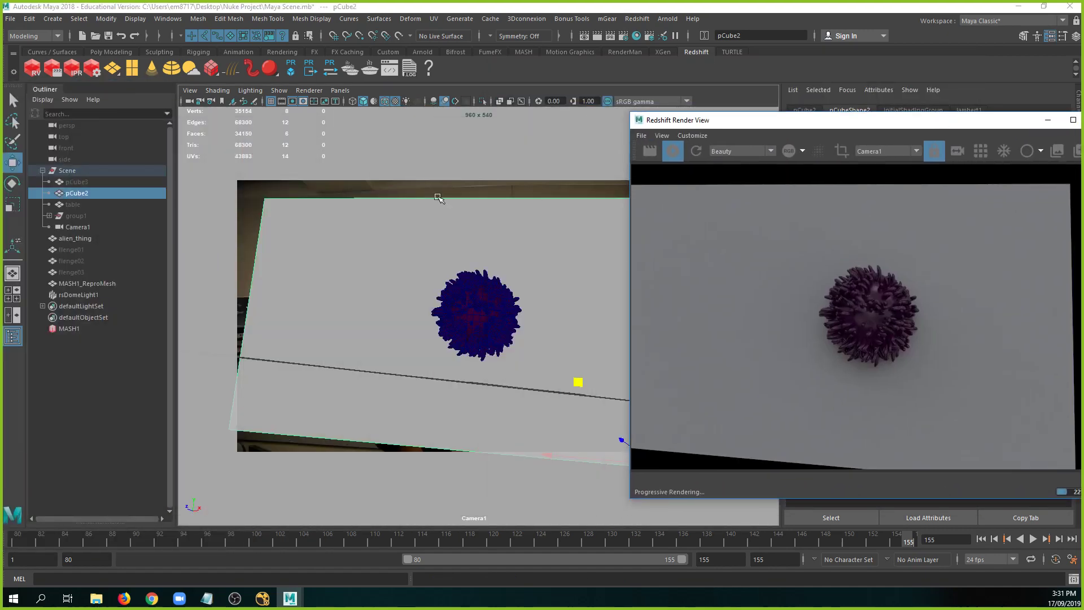
# Rename pCube2 as wall.
pyautogui.doubleClick(100, 190)
pyautogui.write('wa')
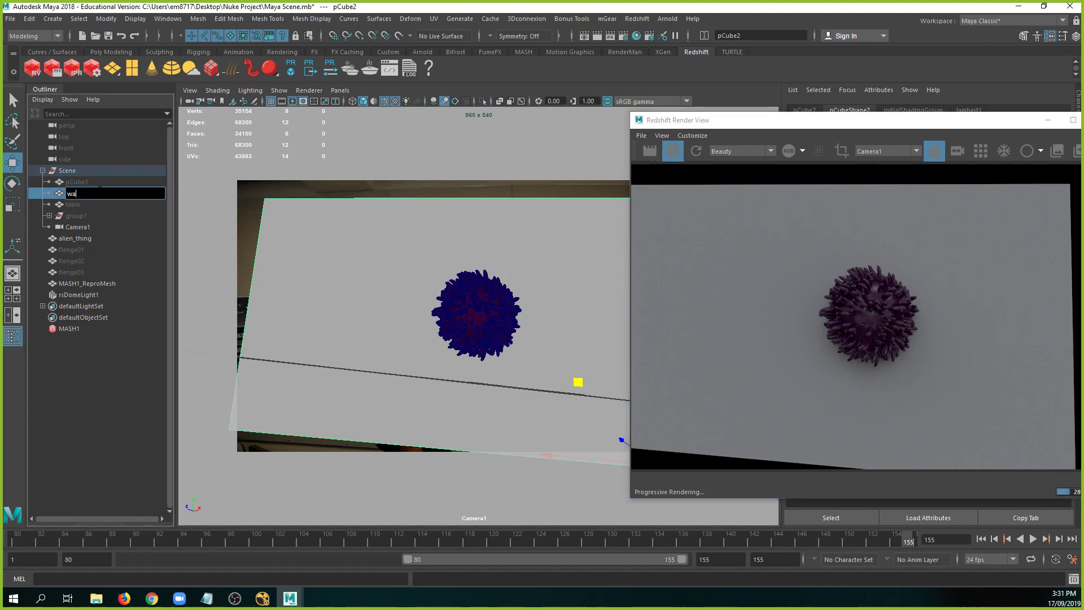
pyautogui.write('ll')
pyautogui.press('Return')
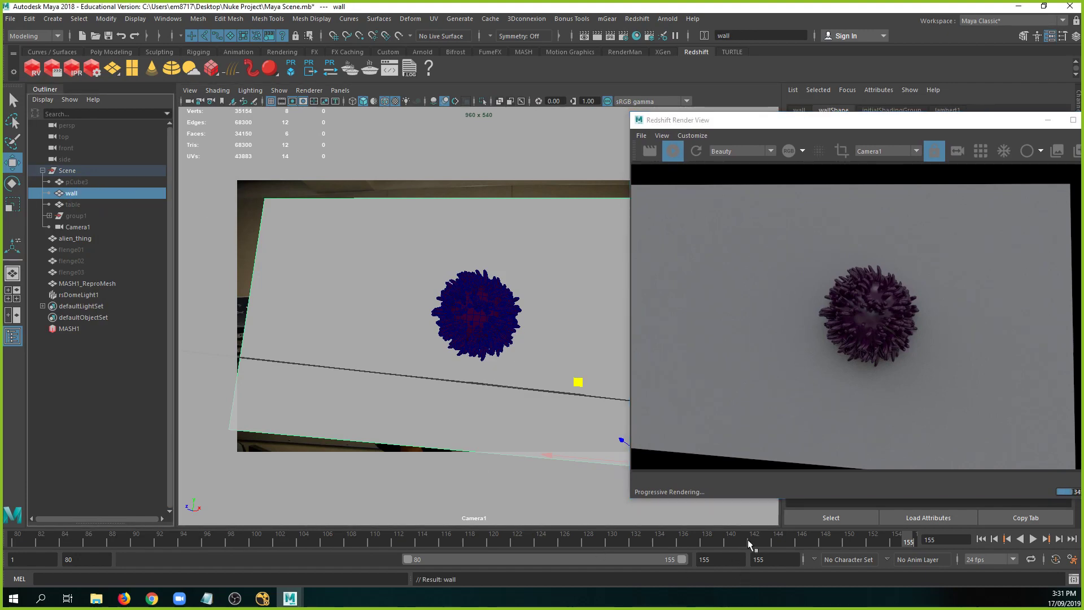
# At frame 122, enlarge the wall with the Scale tool and reposition it to cover the whole camera frame.
pyautogui.hotkey('alt', 'v')
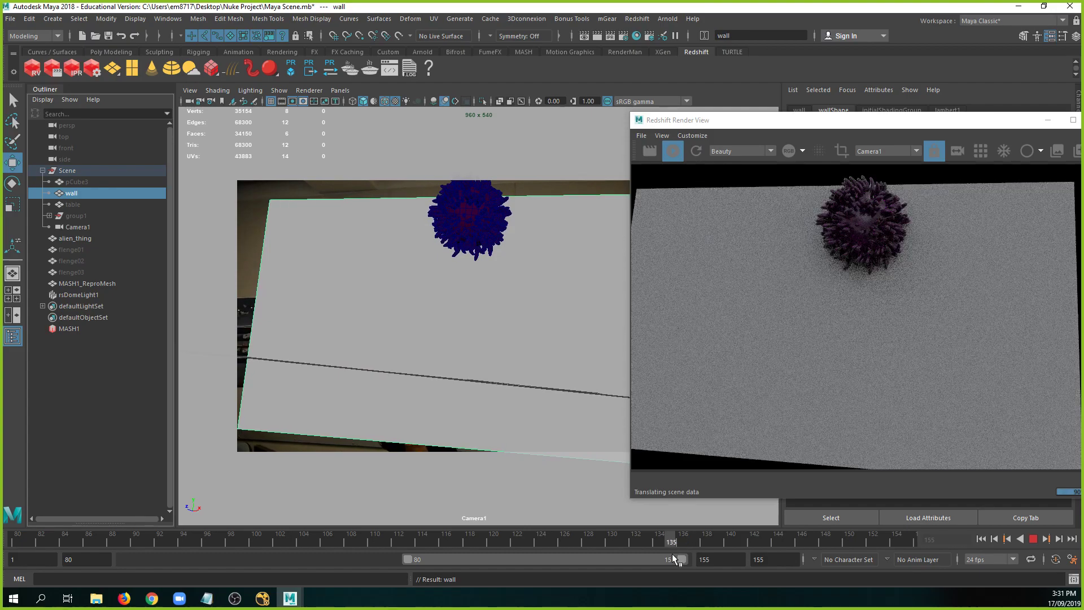
pyautogui.moveTo(623, 555); pyautogui.dragTo(511, 548)
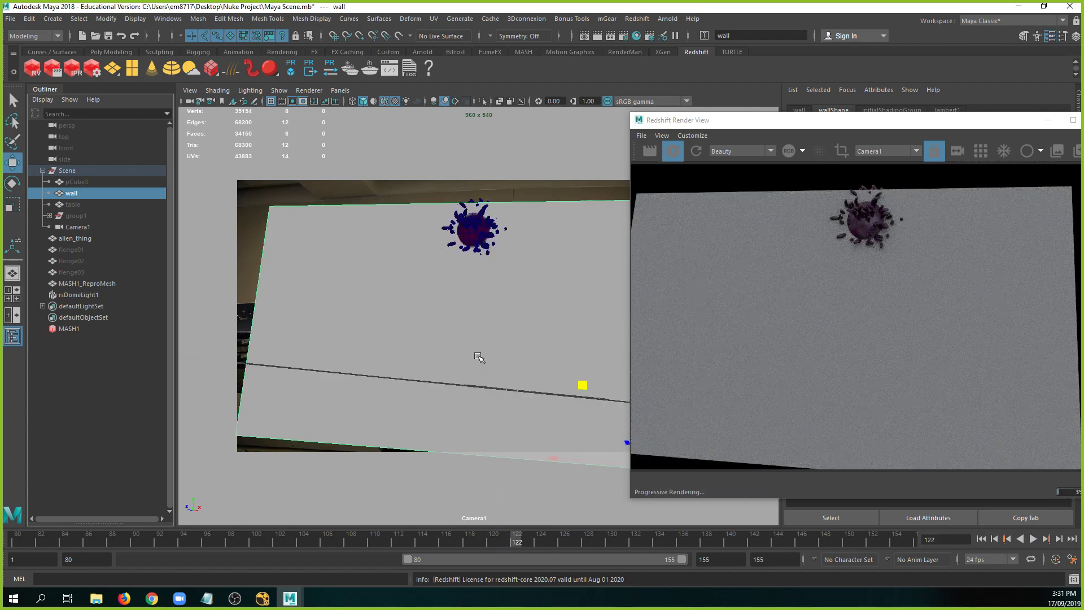
pyautogui.moveTo(876, 120); pyautogui.dragTo(207, 125)
pyautogui.press('r')
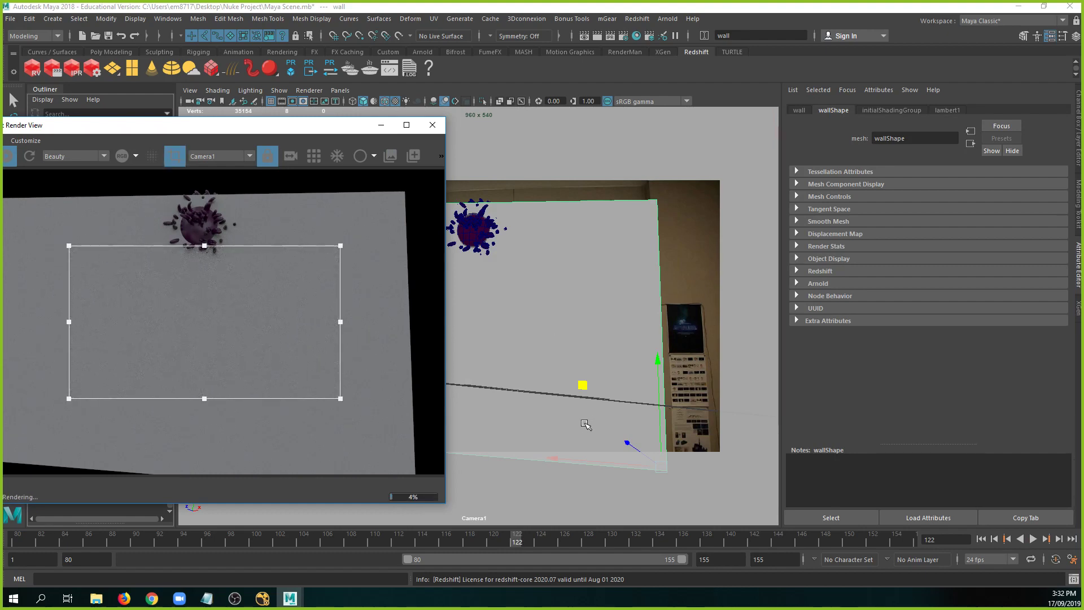
pyautogui.press('r')
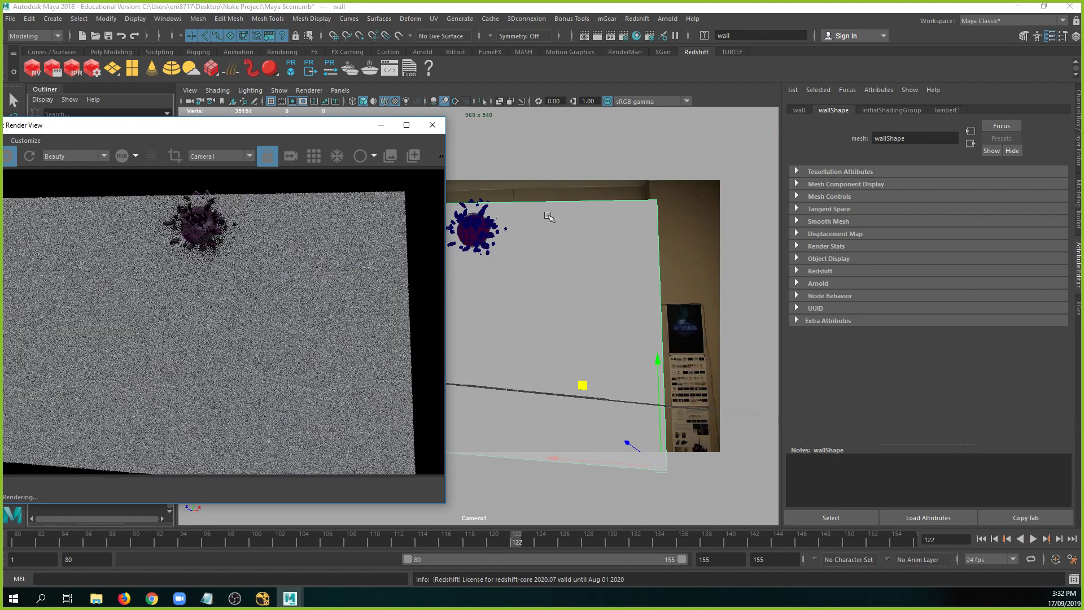
pyautogui.press('r')
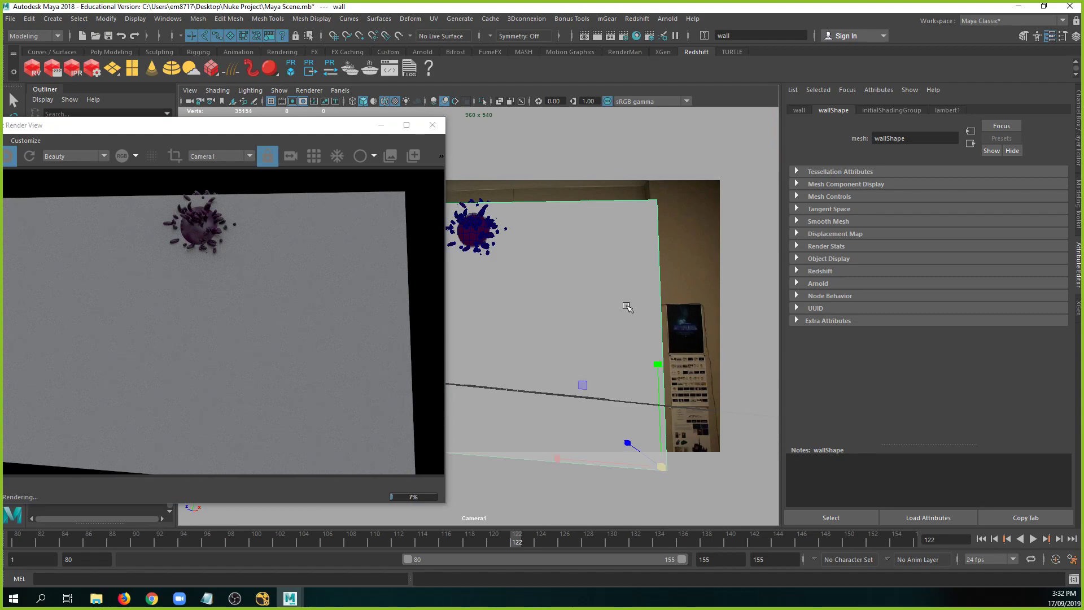
pyautogui.moveTo(557, 457); pyautogui.dragTo(502, 457)
pyautogui.moveTo(659, 364); pyautogui.dragTo(662, 323)
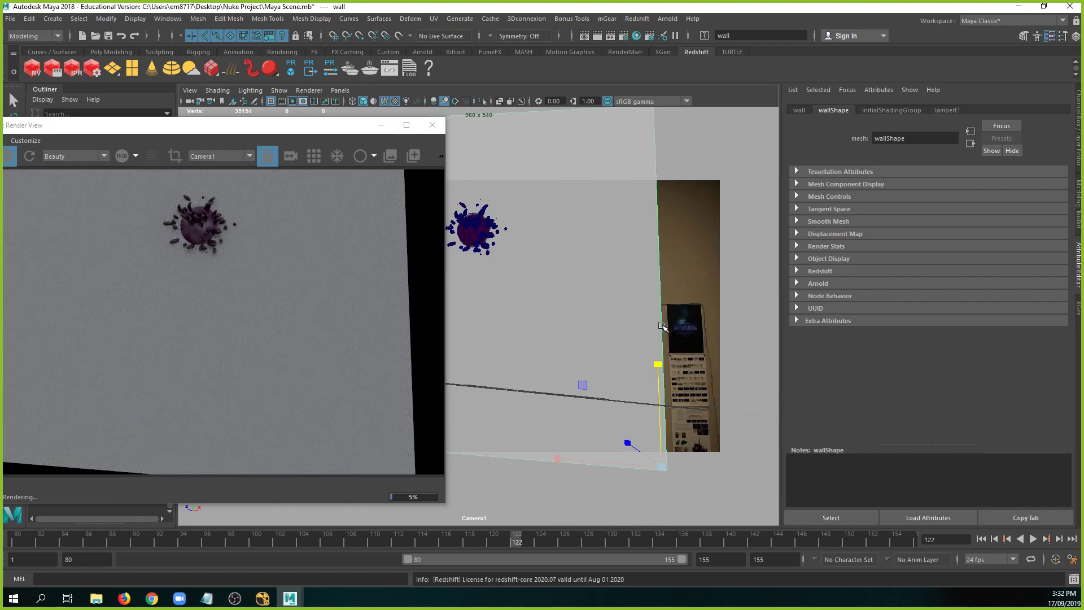
pyautogui.moveTo(657, 397); pyautogui.dragTo(658, 405)
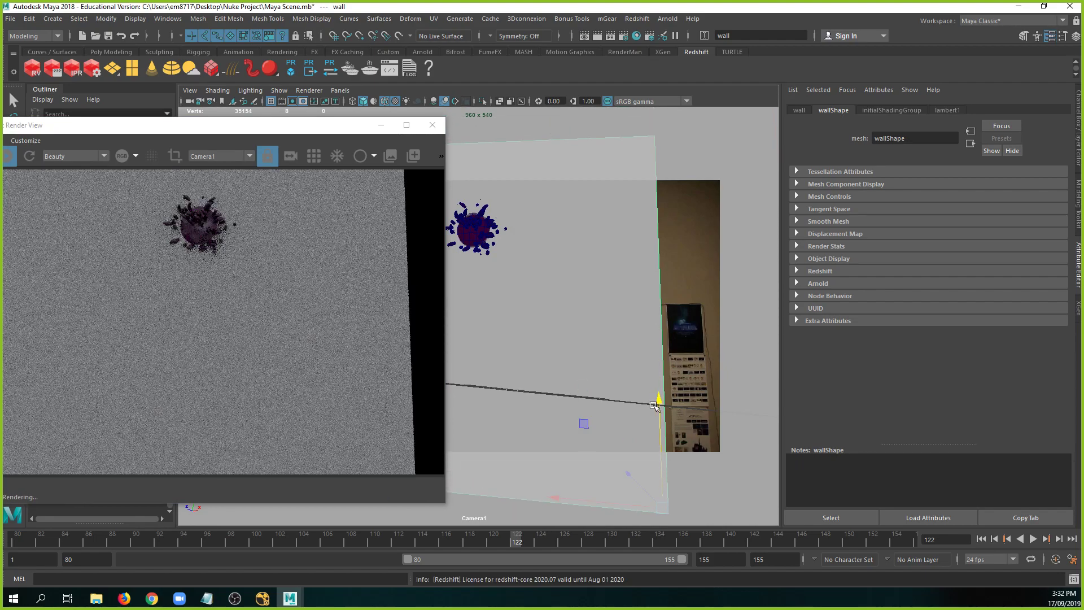
pyautogui.moveTo(553, 498); pyautogui.dragTo(627, 505)
pyautogui.moveTo(288, 130); pyautogui.dragTo(934, 116)
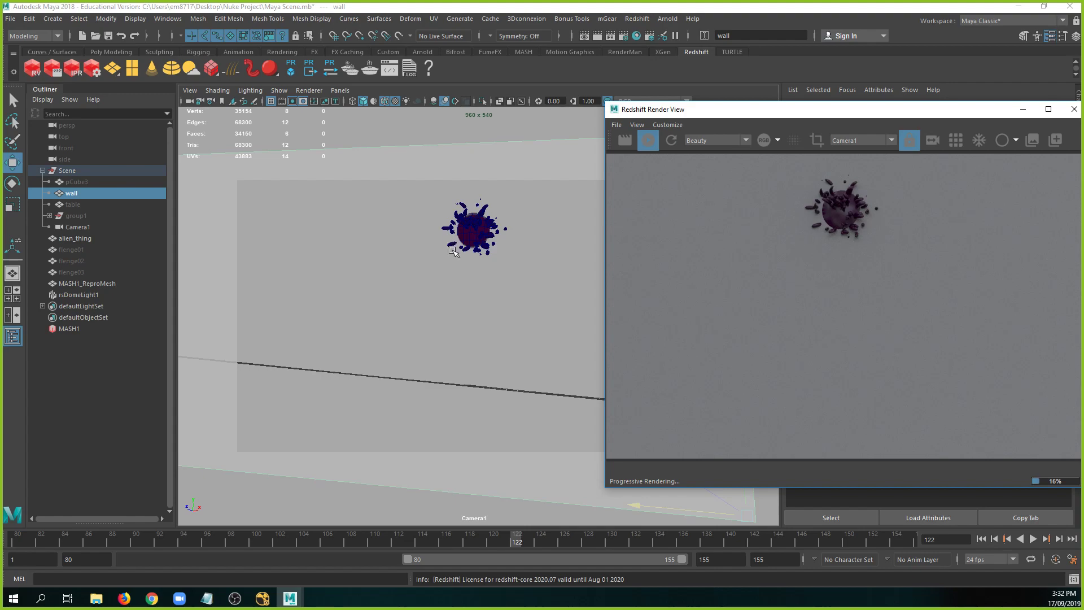
# Check the alien against the background footage in wireframe at frame 123 and save the scene.
pyautogui.moveTo(515, 540); pyautogui.dragTo(497, 544)
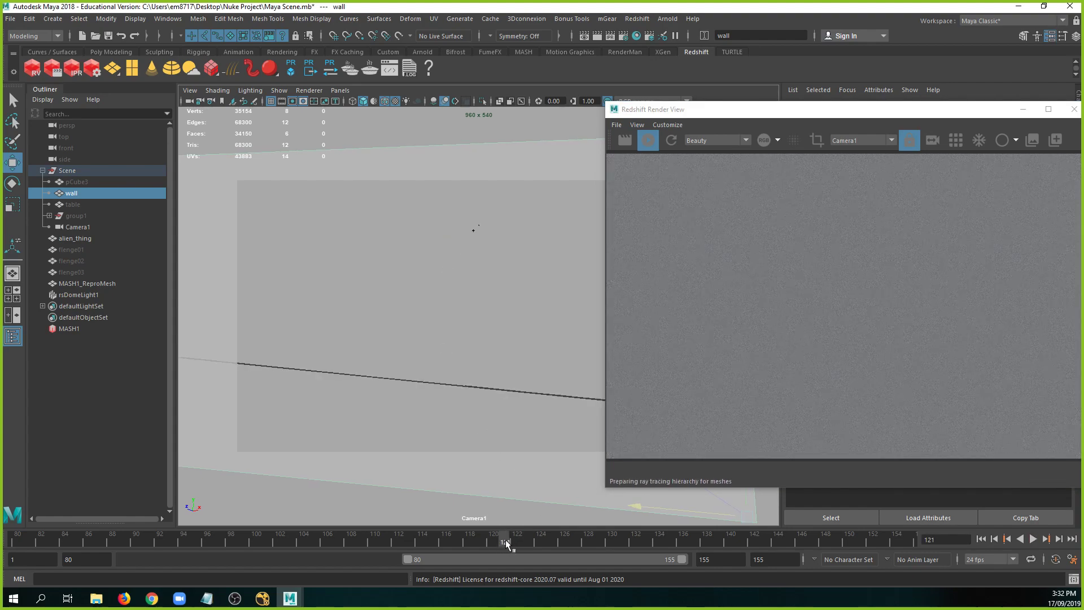
pyautogui.moveTo(506, 539)
pyautogui.mouseDown()
pyautogui.moveTo(561, 540)
pyautogui.moveTo(516, 538)
pyautogui.mouseUp()
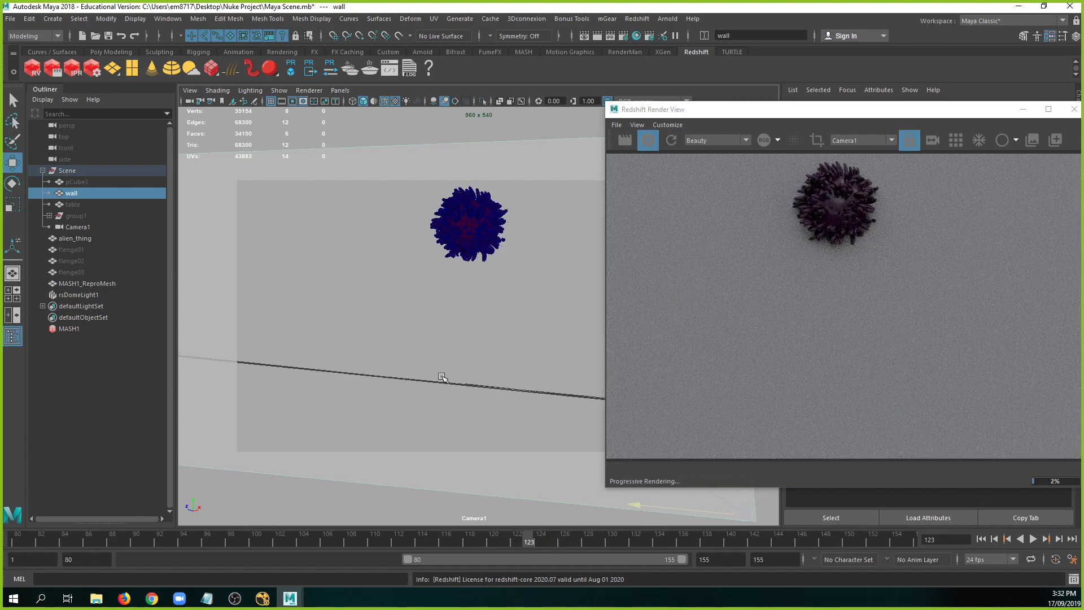
pyautogui.press('4')
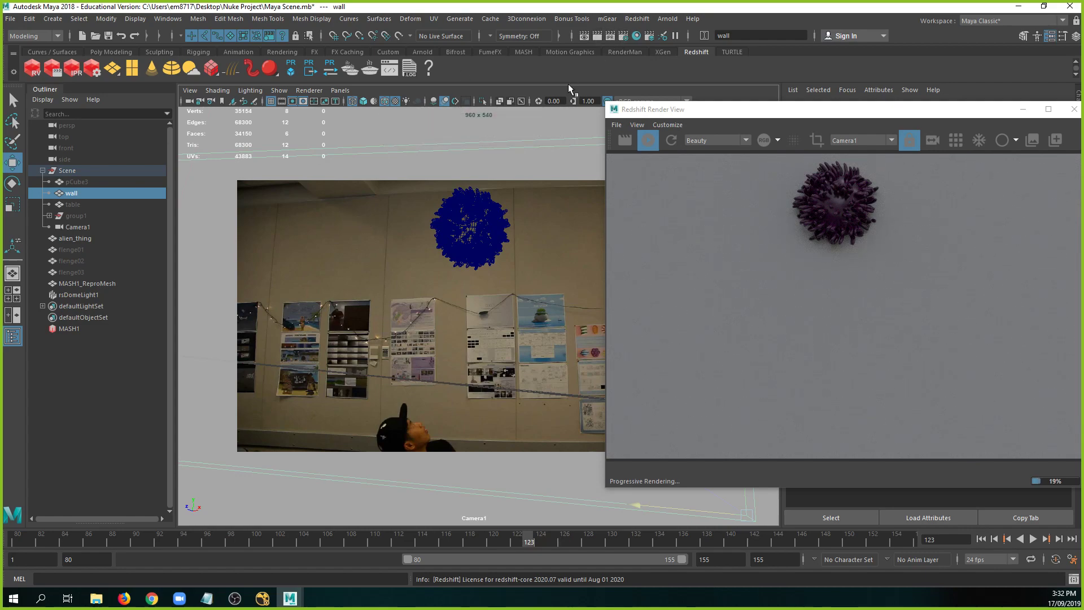
pyautogui.hotkey('ctrl', 's')
# Clear the Hypershade graph and create a RedshiftMatteShadowCatcher material.
pyautogui.click(637, 38)
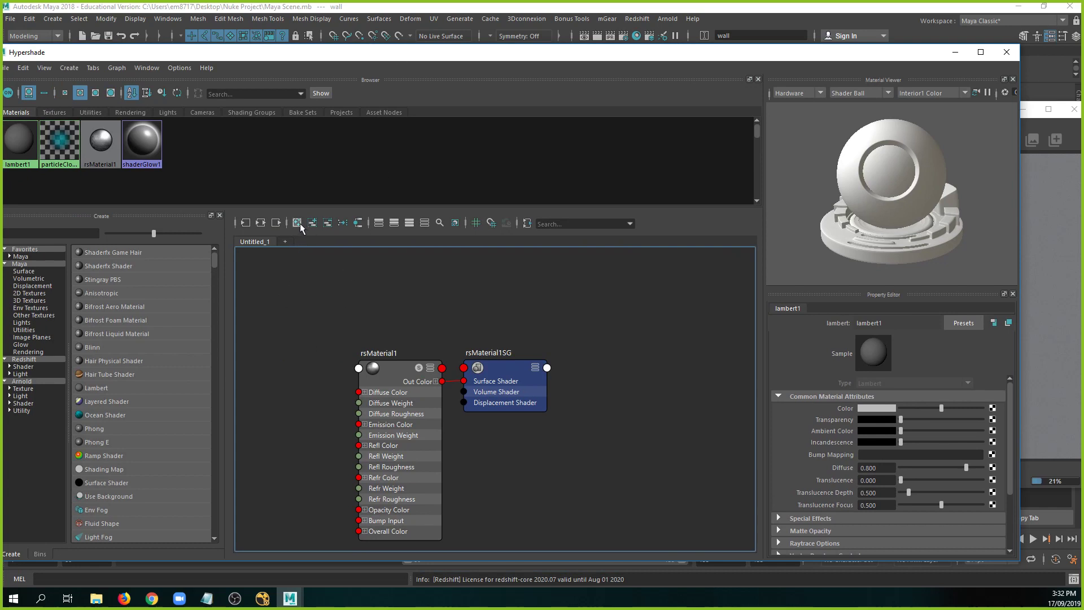
pyautogui.click(297, 223)
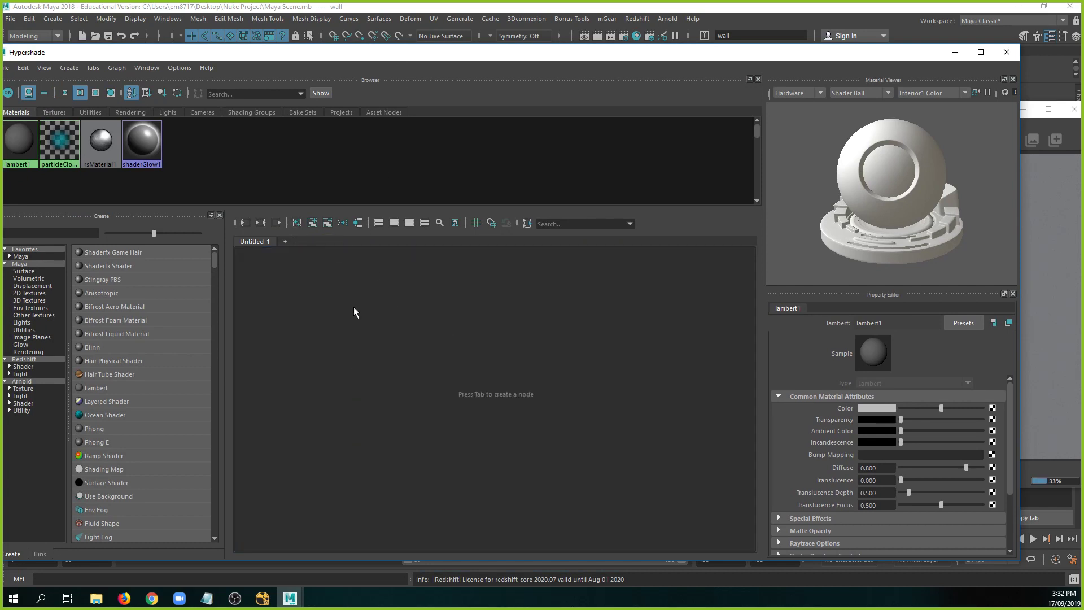
pyautogui.click(23, 367)
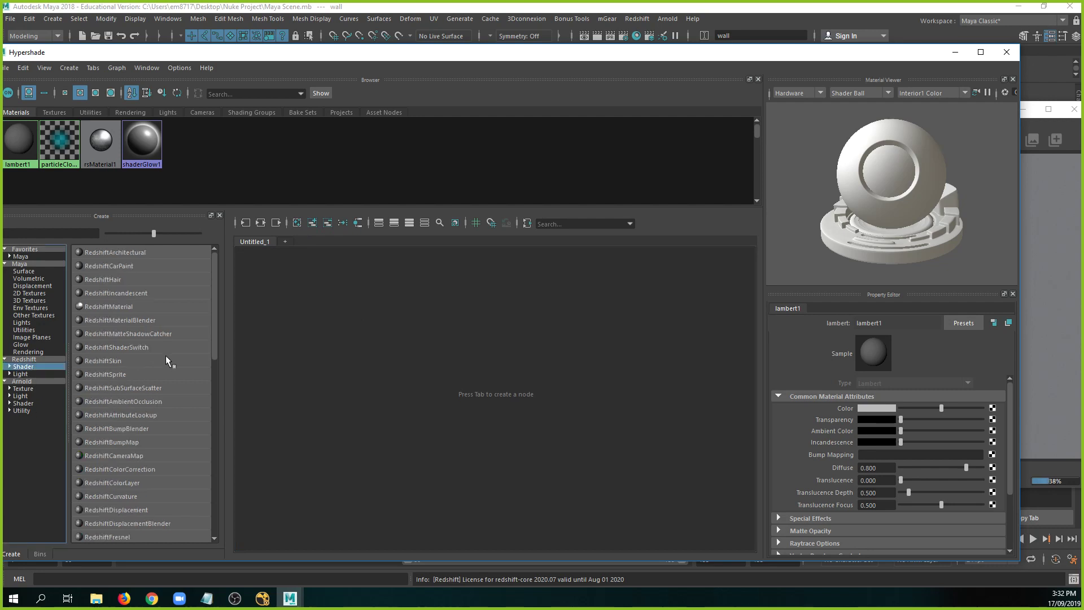
pyautogui.scroll(-3, 168, 354)
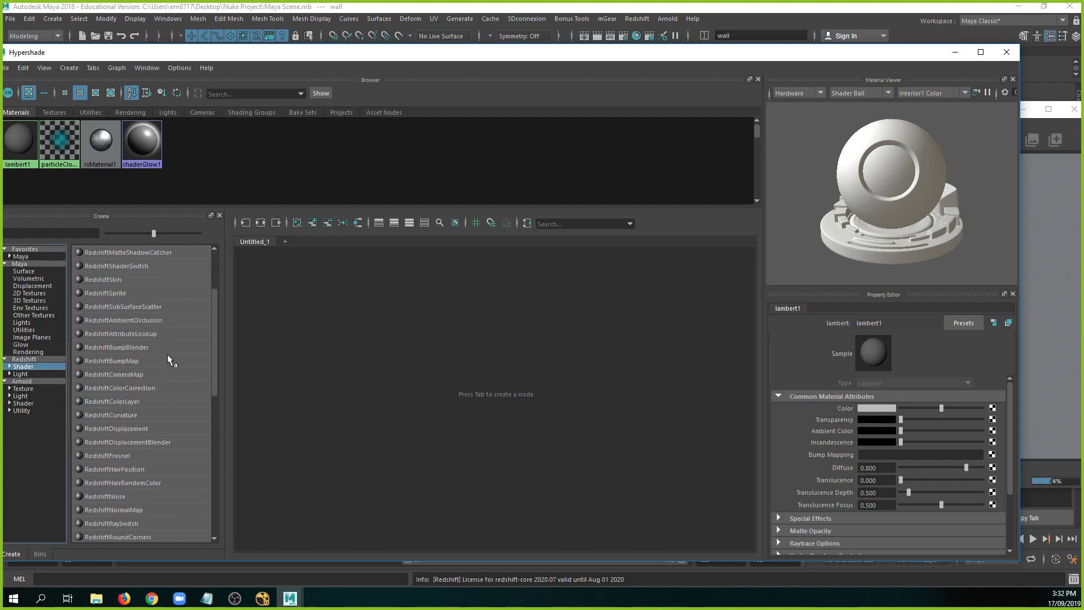
pyautogui.click(10, 367)
pyautogui.click(30, 374)
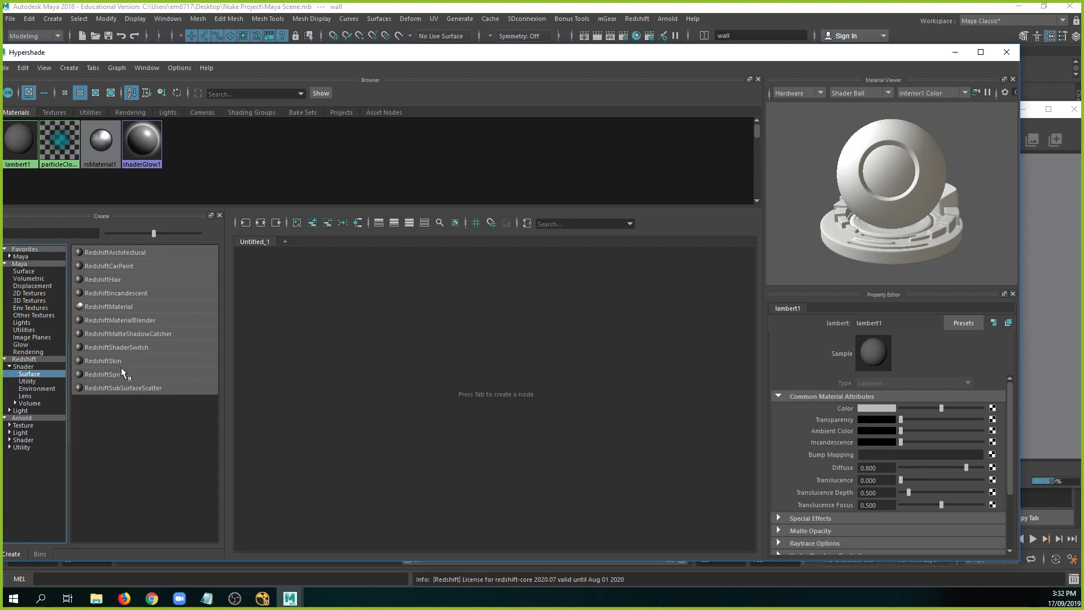
pyautogui.click(129, 334)
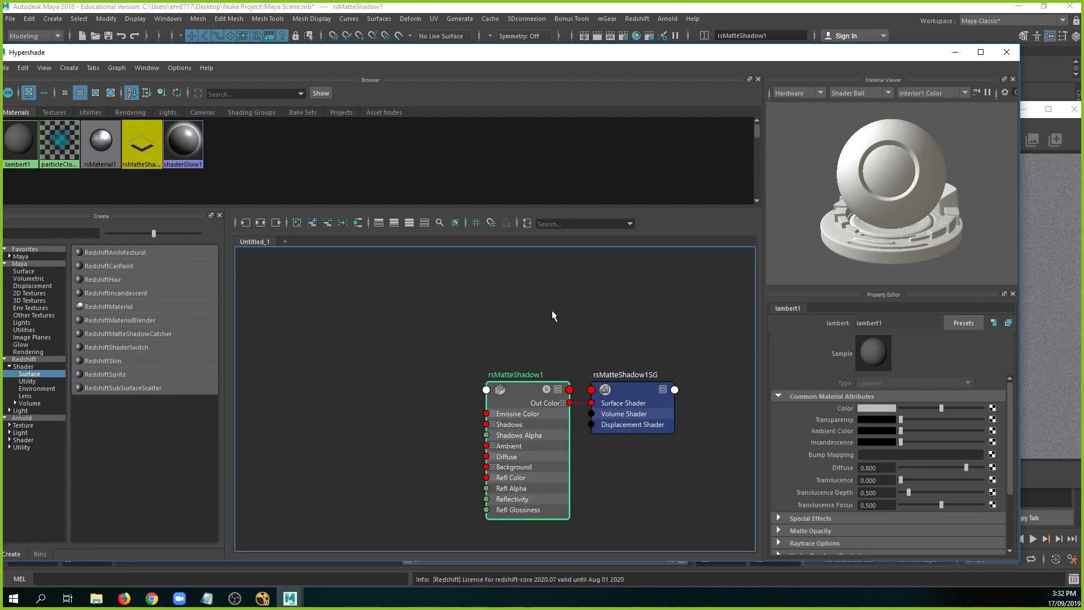
# Assign the rsMatteShadow1 material to the wall object.
pyautogui.moveTo(735, 53); pyautogui.dragTo(202, 221)
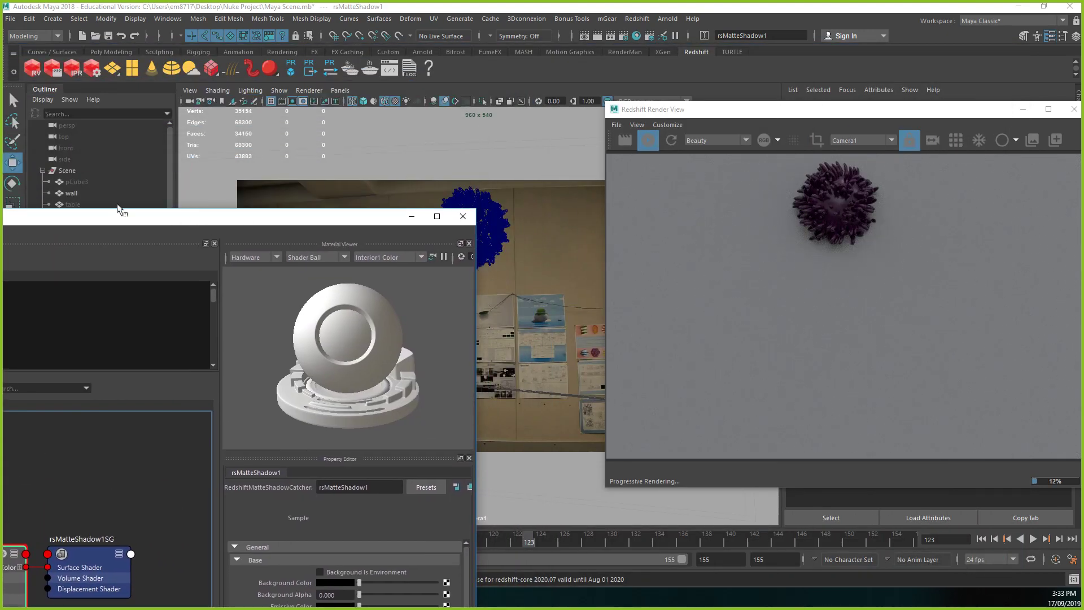
pyautogui.click(71, 194)
pyautogui.moveTo(144, 217); pyautogui.dragTo(79, 102)
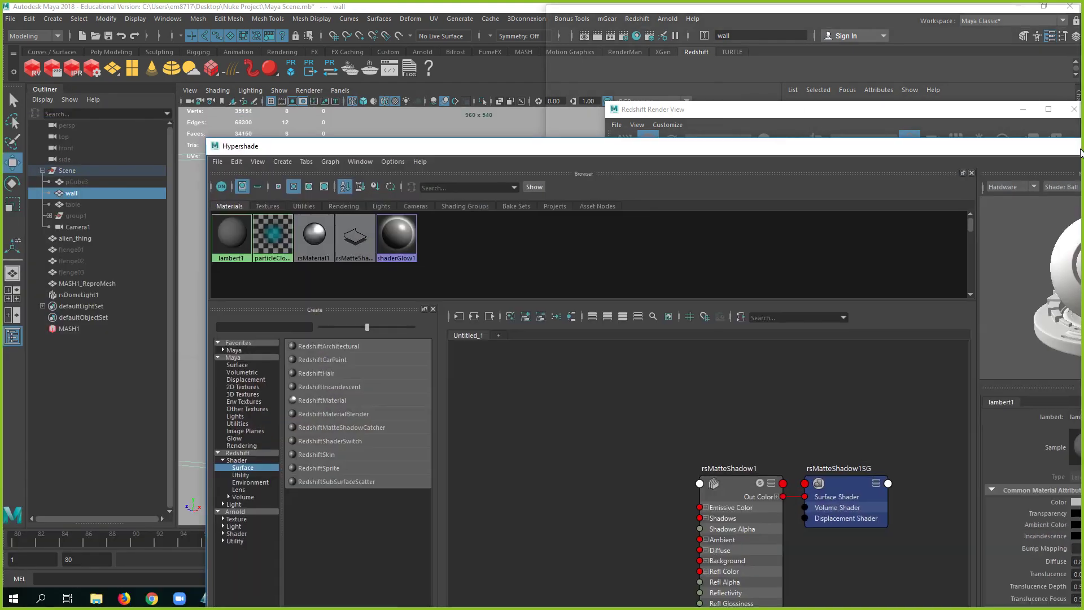
pyautogui.moveTo(430, 151); pyautogui.dragTo(455, 231)
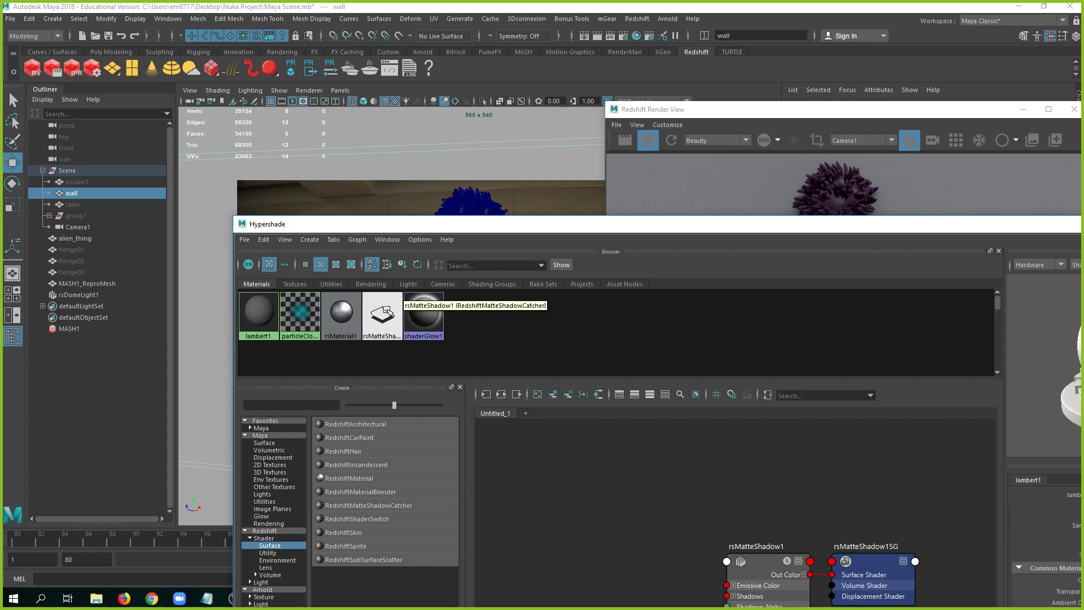
pyautogui.rightClick(387, 312)
pyautogui.click(385, 279)
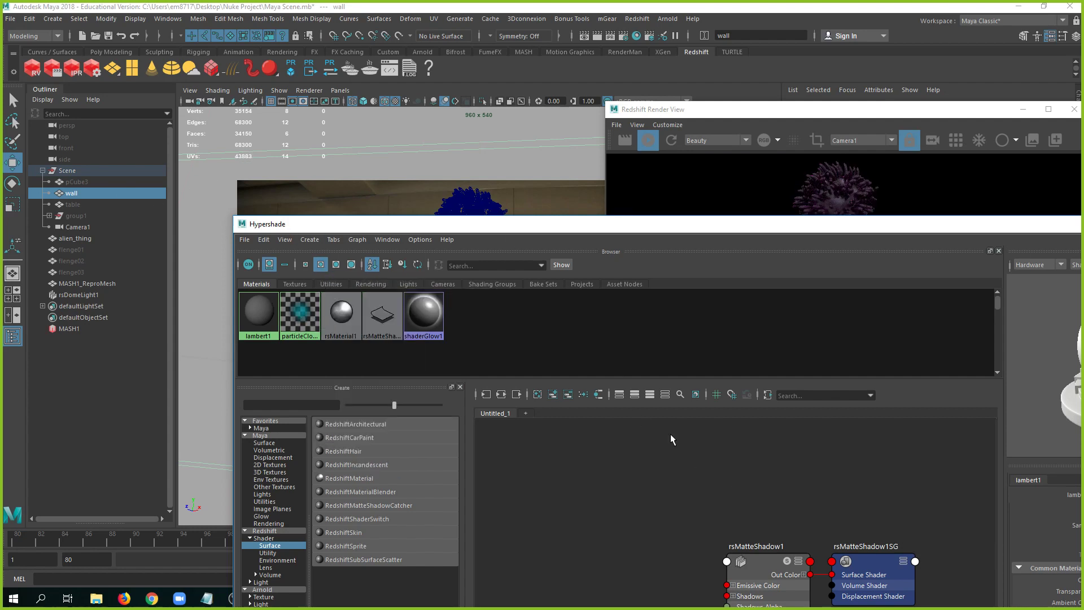
# Return the viewport to shaded display, reapply rsMatteShadow1 directly onto the wall there, and put the Hypershade away.
pyautogui.click(517, 92)
pyautogui.press('5')
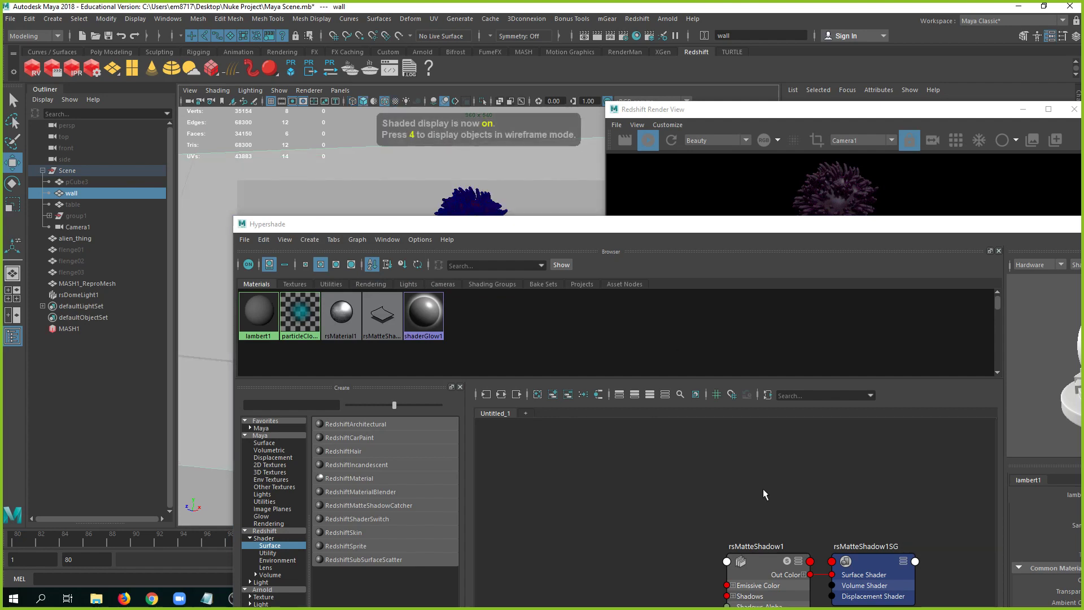
pyautogui.click(768, 570)
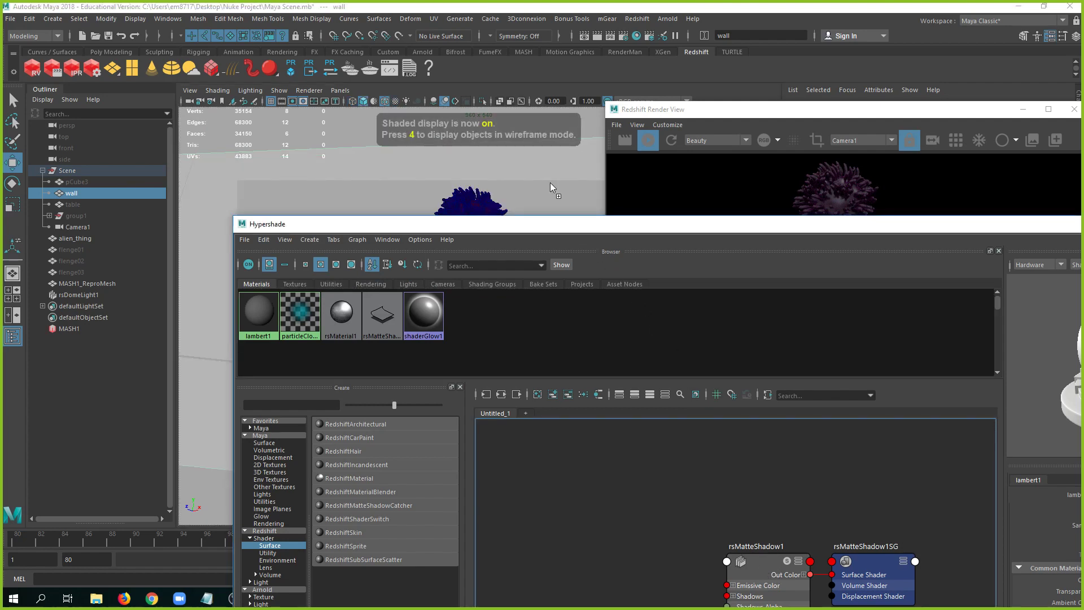
pyautogui.moveTo(771, 228); pyautogui.dragTo(0, 115)
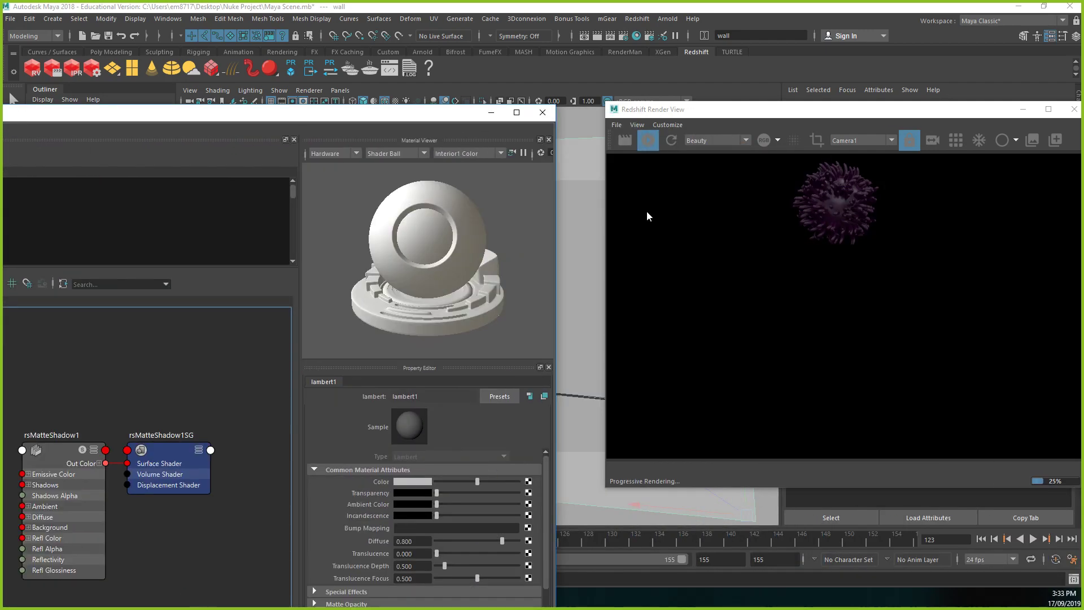
pyautogui.click(493, 113)
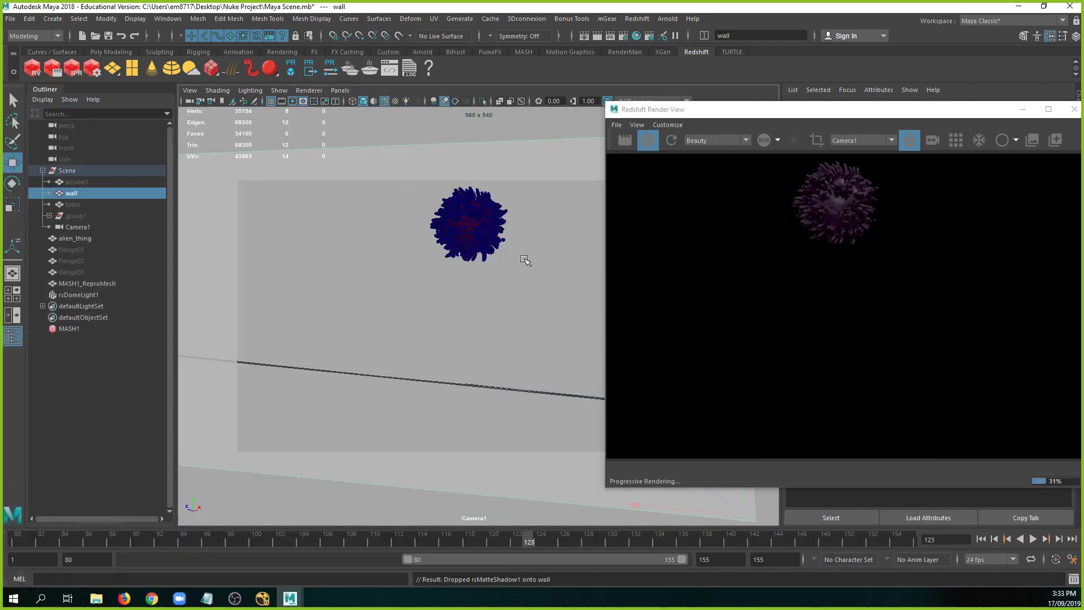
# Step through frames 121 to 126, check the alien's alpha channel in the Redshift Render View, and save the scene.
pyautogui.click(496, 543)
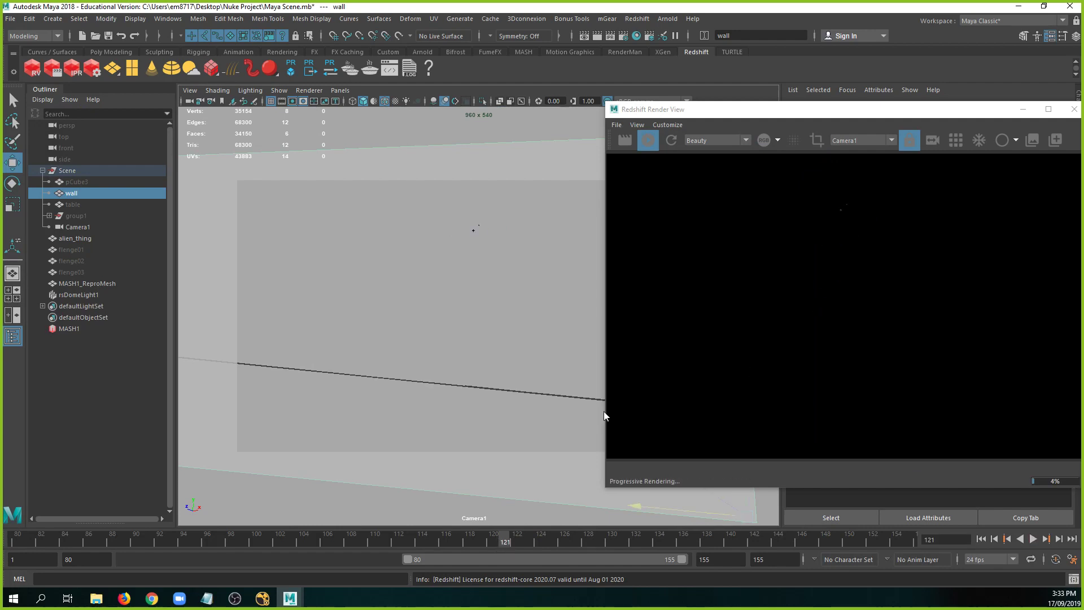
pyautogui.click(529, 541)
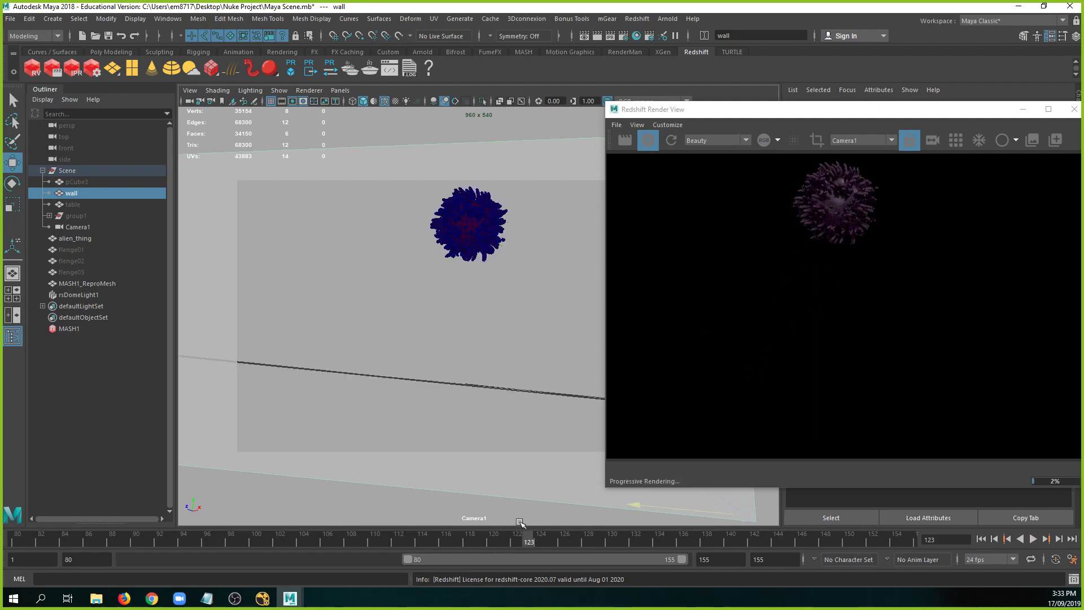
pyautogui.moveTo(519, 542); pyautogui.dragTo(513, 544)
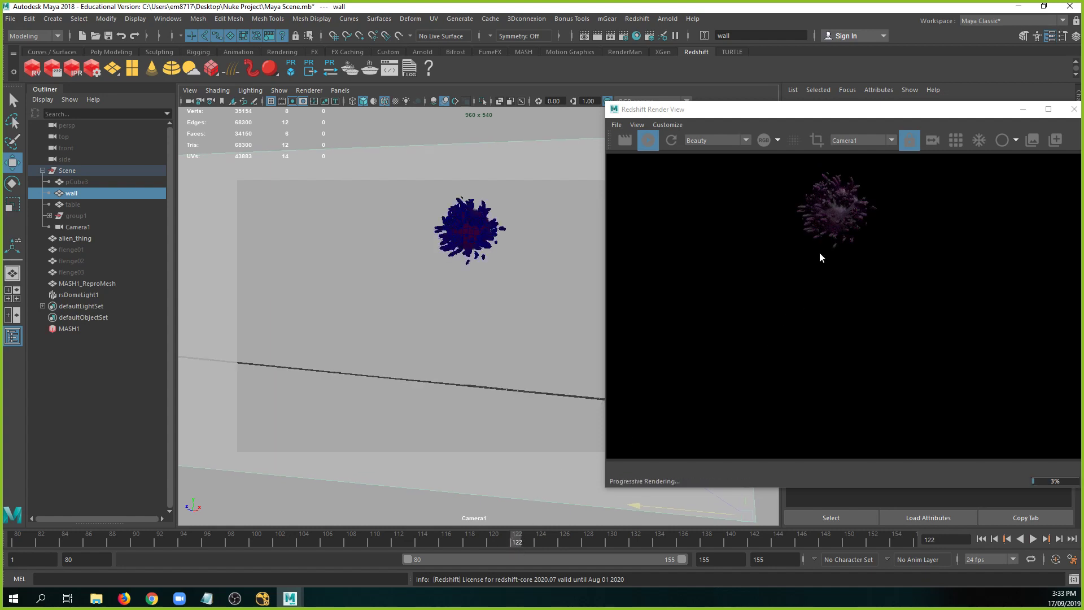
pyautogui.click(762, 141)
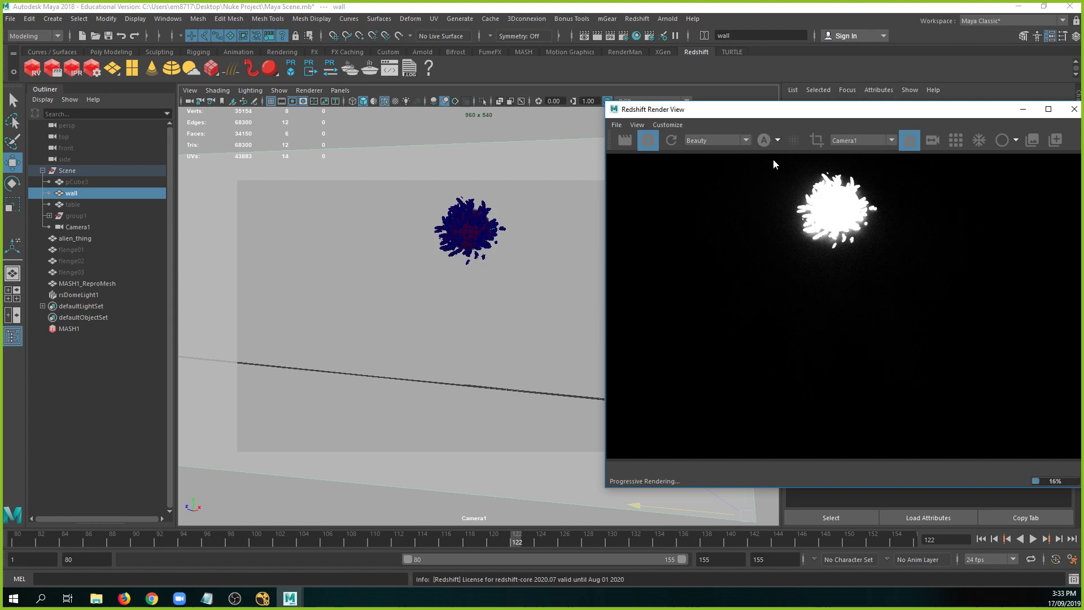
pyautogui.moveTo(524, 547); pyautogui.dragTo(564, 538)
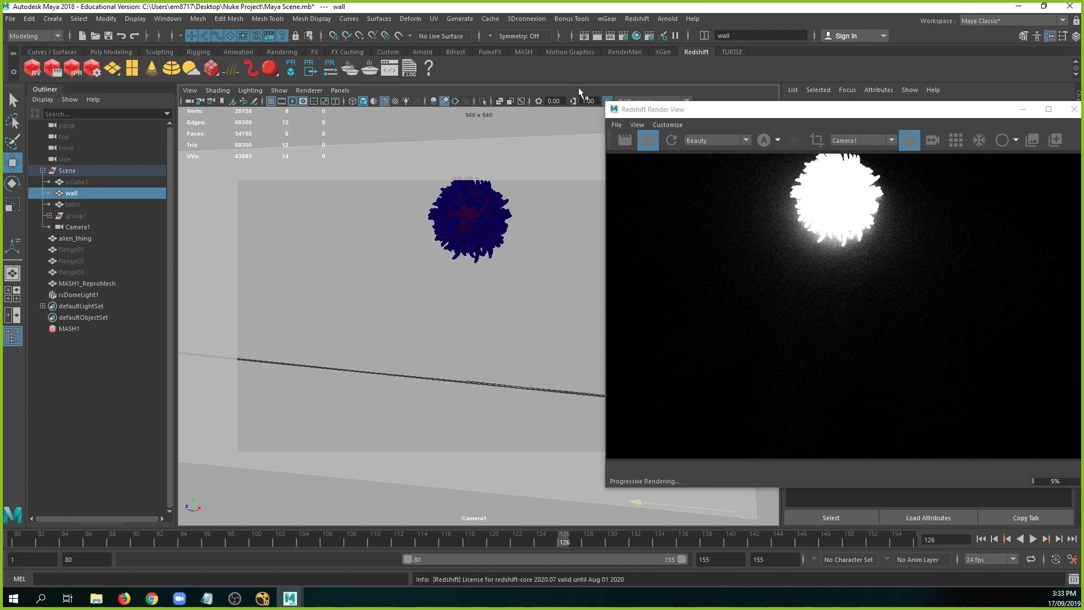
pyautogui.hotkey('ctrl', 's')
# Find the MASH network caching command and open the Alembic export options for MASH1_ReproMesh.
pyautogui.click(465, 212)
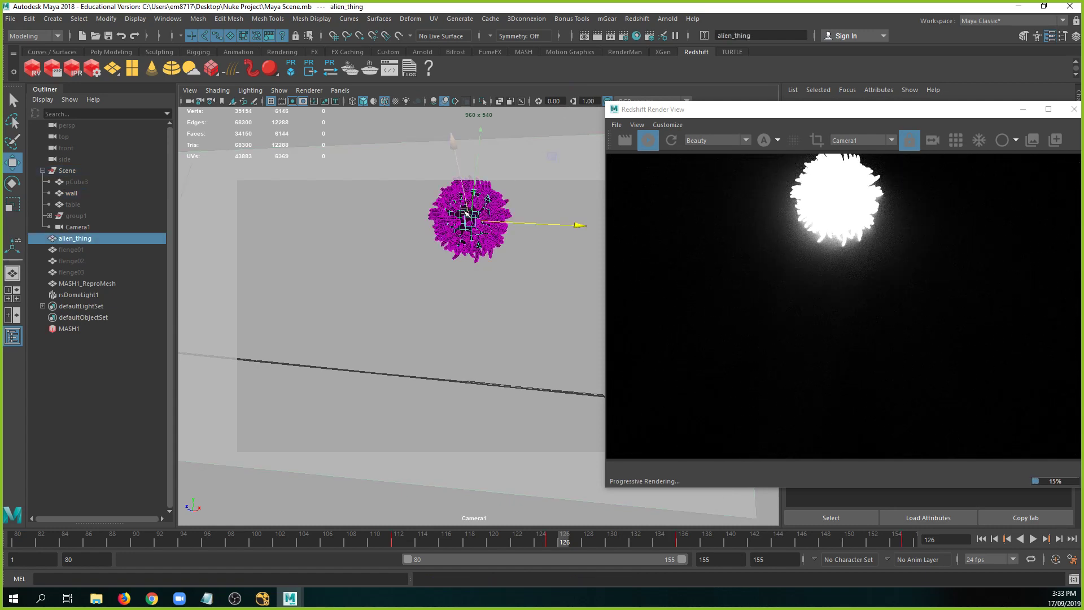
pyautogui.click(87, 326)
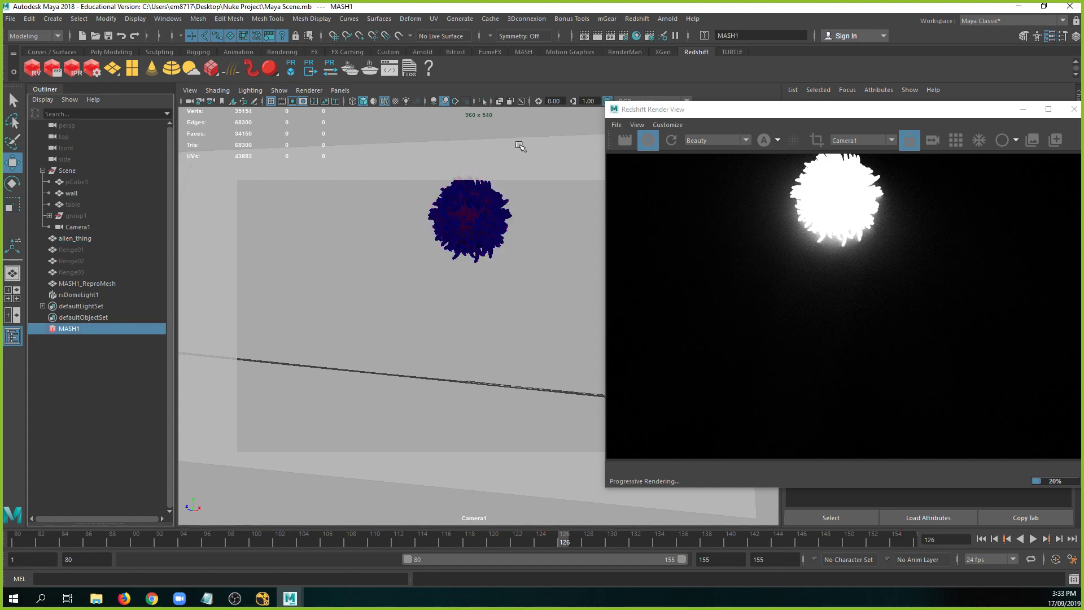
pyautogui.click(524, 52)
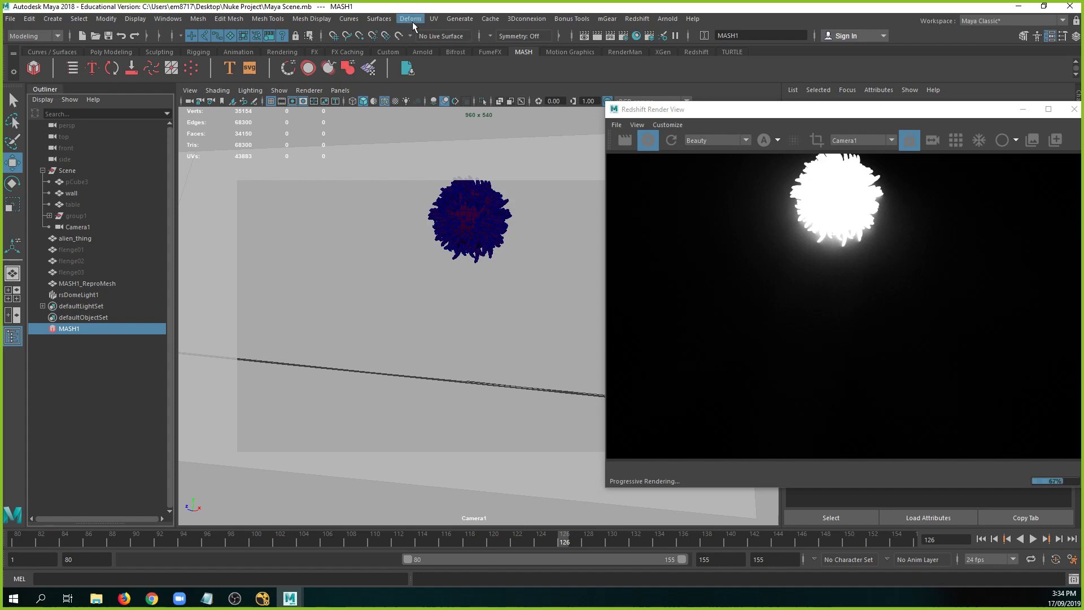
pyautogui.click(34, 36)
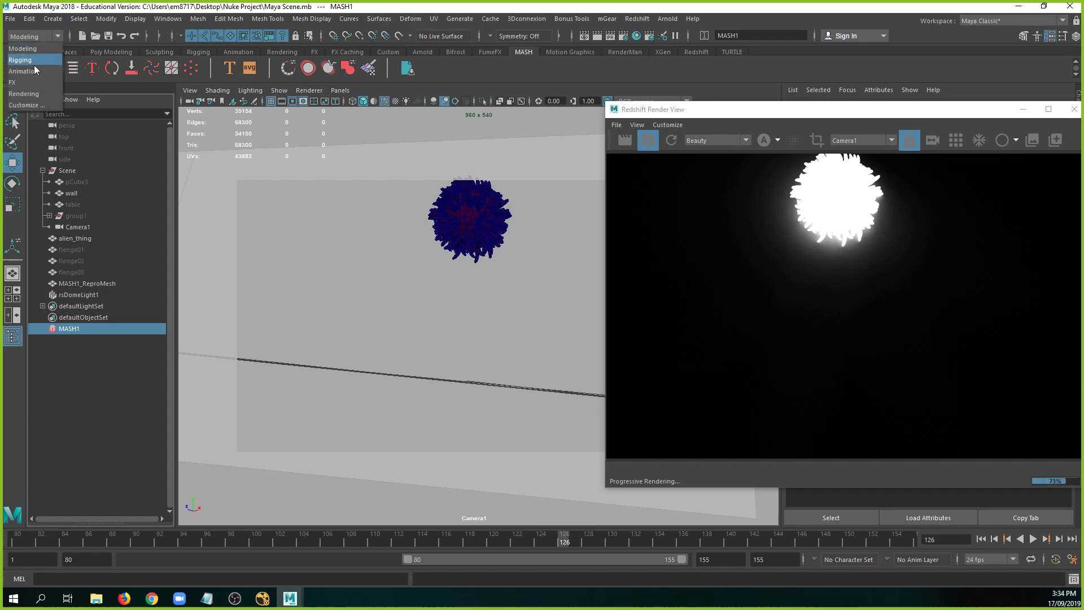
pyautogui.click(34, 85)
pyautogui.click(534, 18)
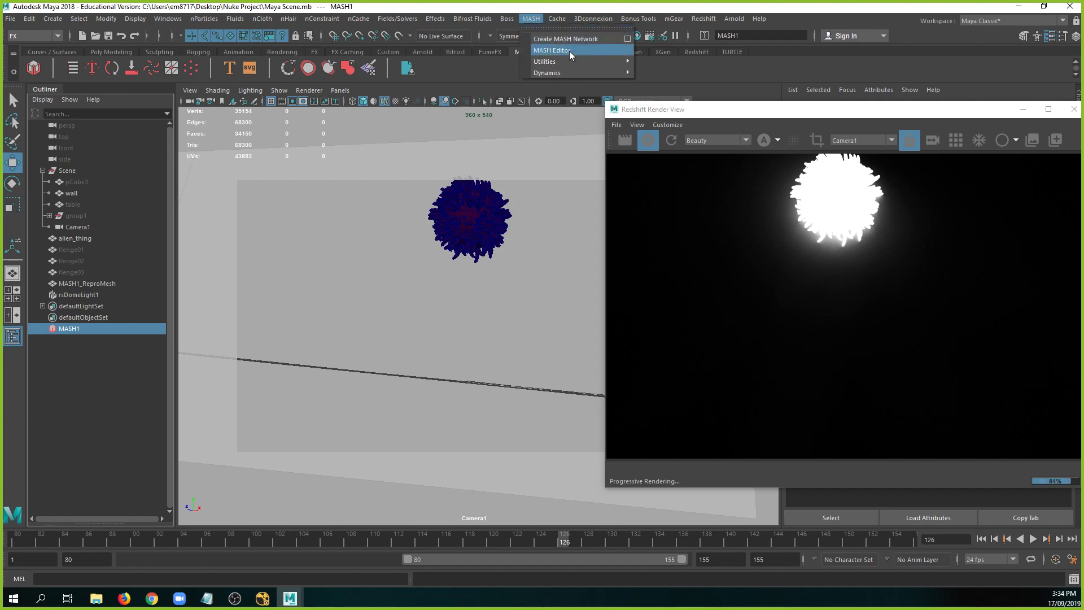
pyautogui.moveTo(574, 66)
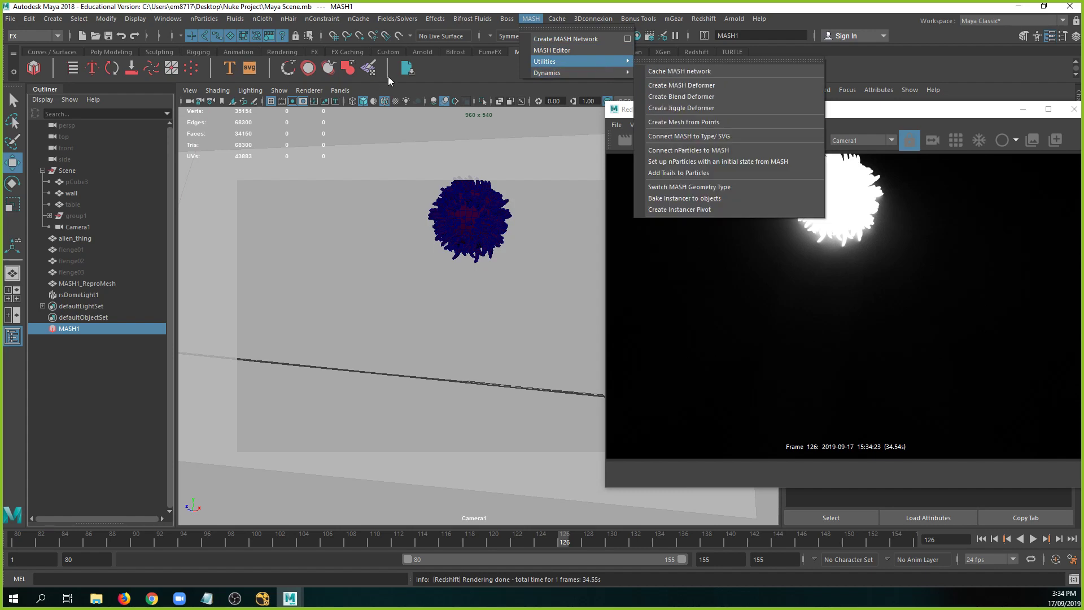
pyautogui.click(409, 71)
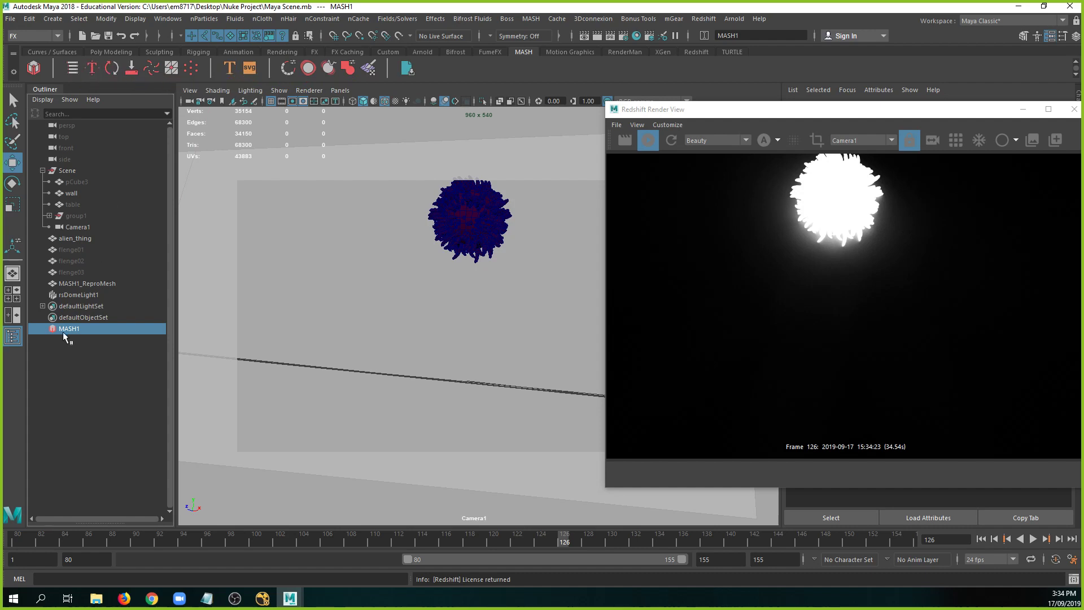
pyautogui.click(129, 70)
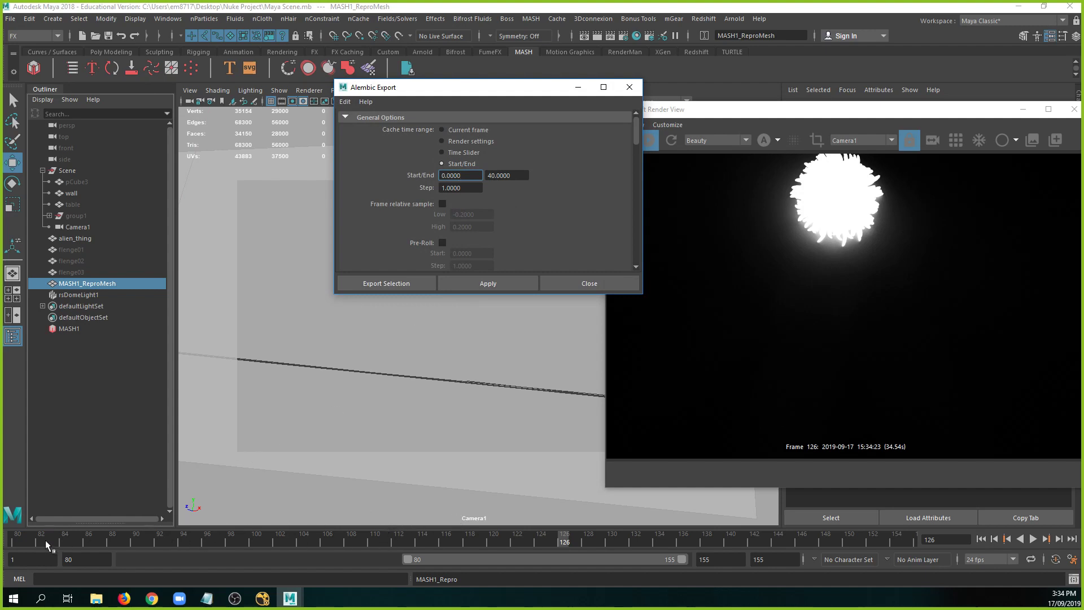
# Set the Alembic cache's start frame to 80 and end frame to 155.
pyautogui.doubleClick(473, 176)
pyautogui.write('80')
pyautogui.click(521, 175)
pyautogui.doubleClick(521, 176)
pyautogui.write('155')
pyautogui.scroll(-5, 531, 199)
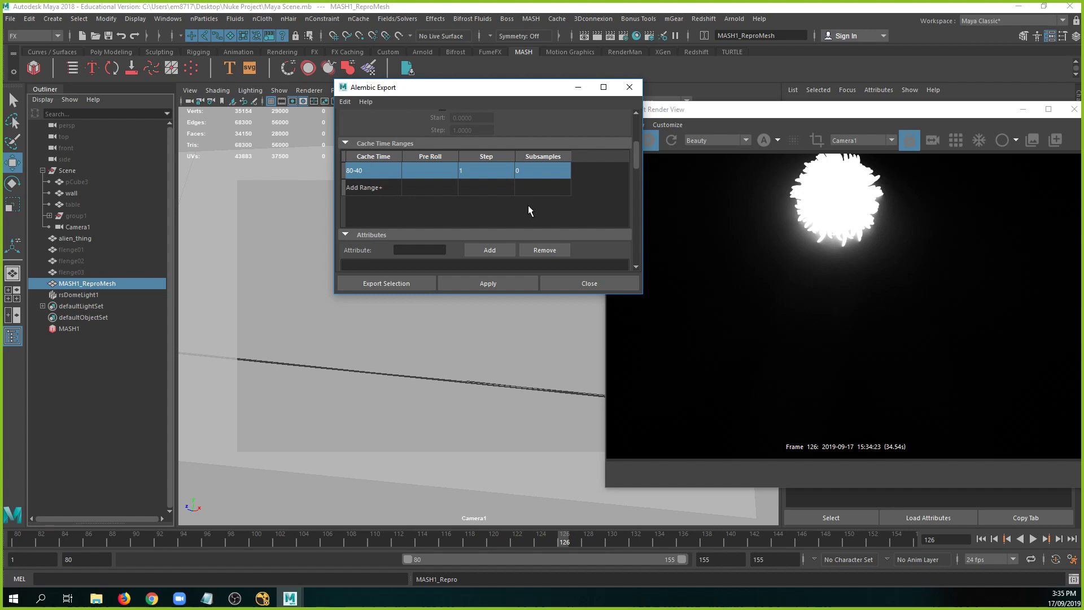
# Add cache time ranges 156-157 and 158-159, enlarge the Alembic export window, and review its remaining options.
pyautogui.click(470, 189)
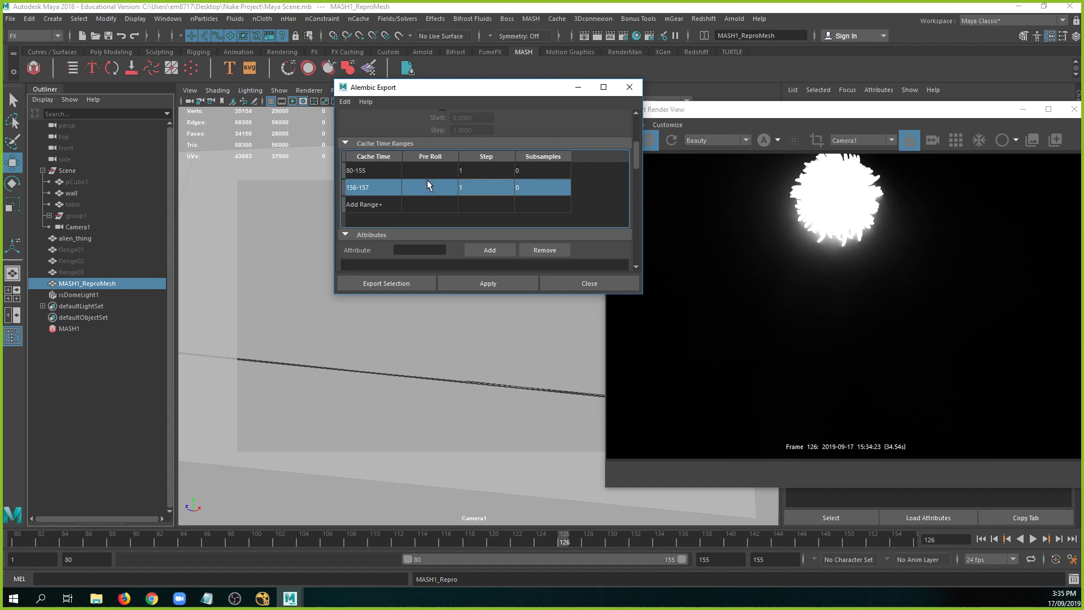
pyautogui.scroll(5, 425, 192)
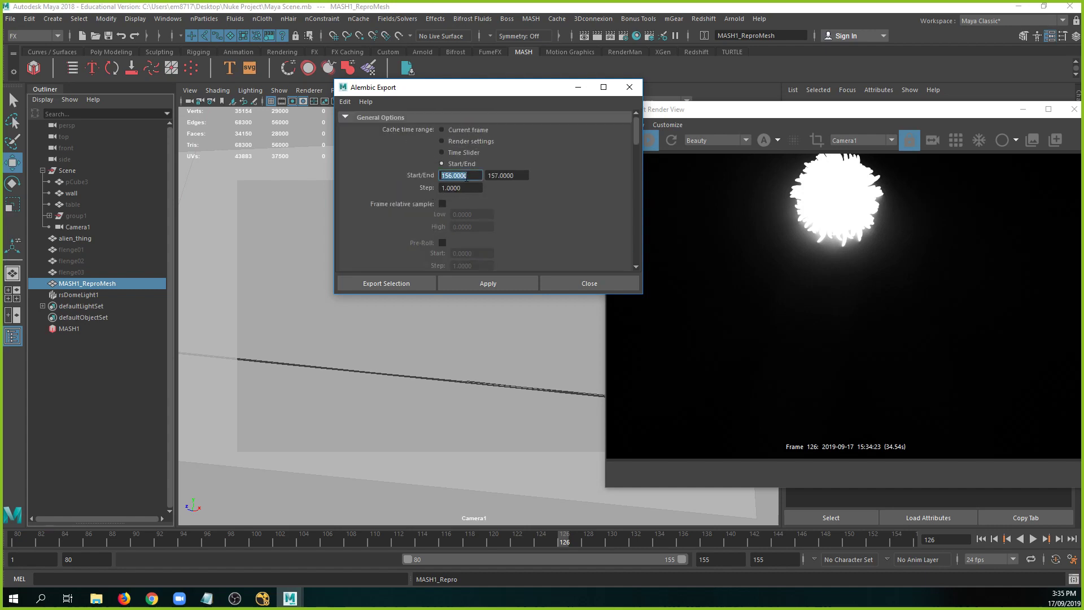
pyautogui.scroll(-5, 451, 182)
pyautogui.click(448, 154)
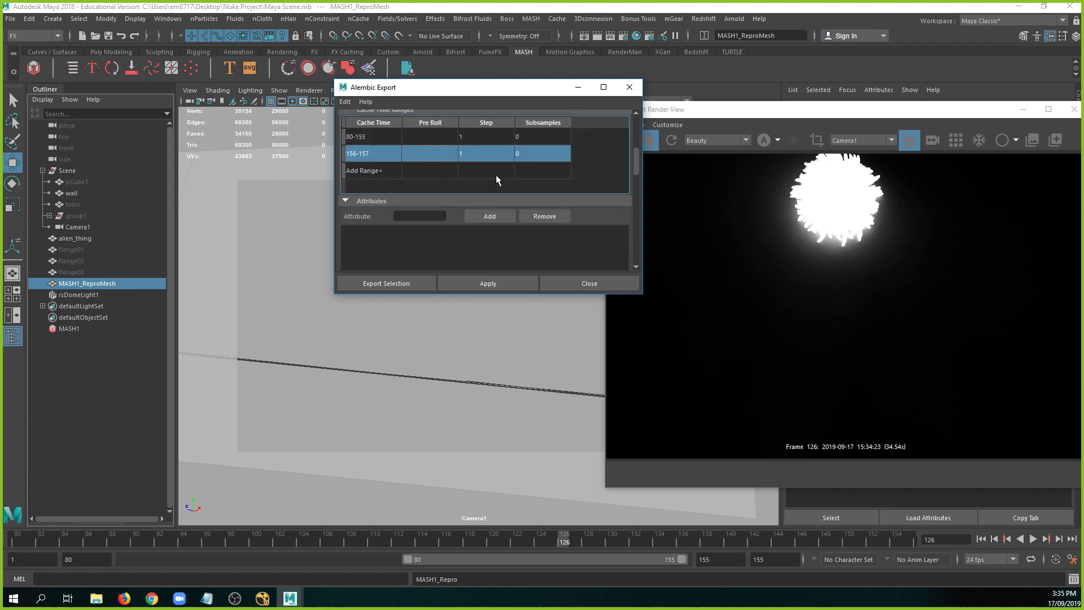
pyautogui.click(364, 171)
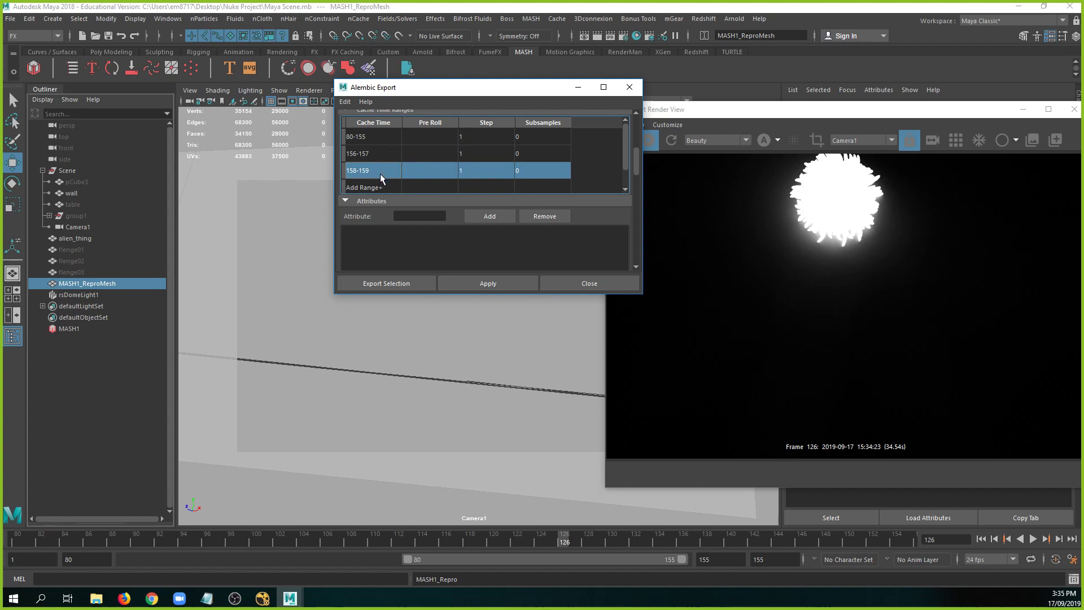
pyautogui.moveTo(642, 294); pyautogui.dragTo(731, 490)
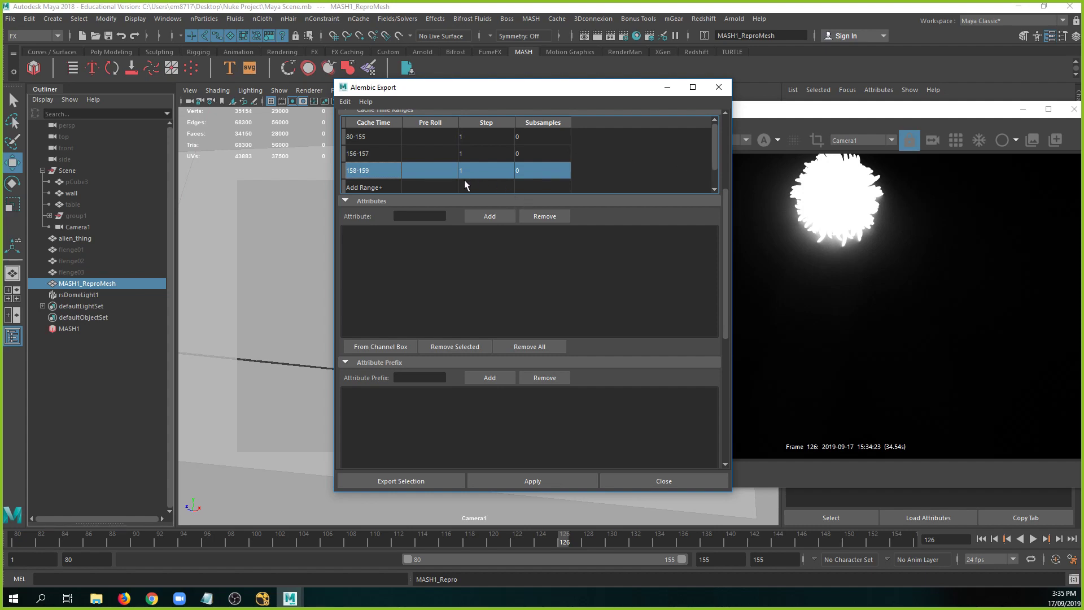
pyautogui.scroll(3, 624, 174)
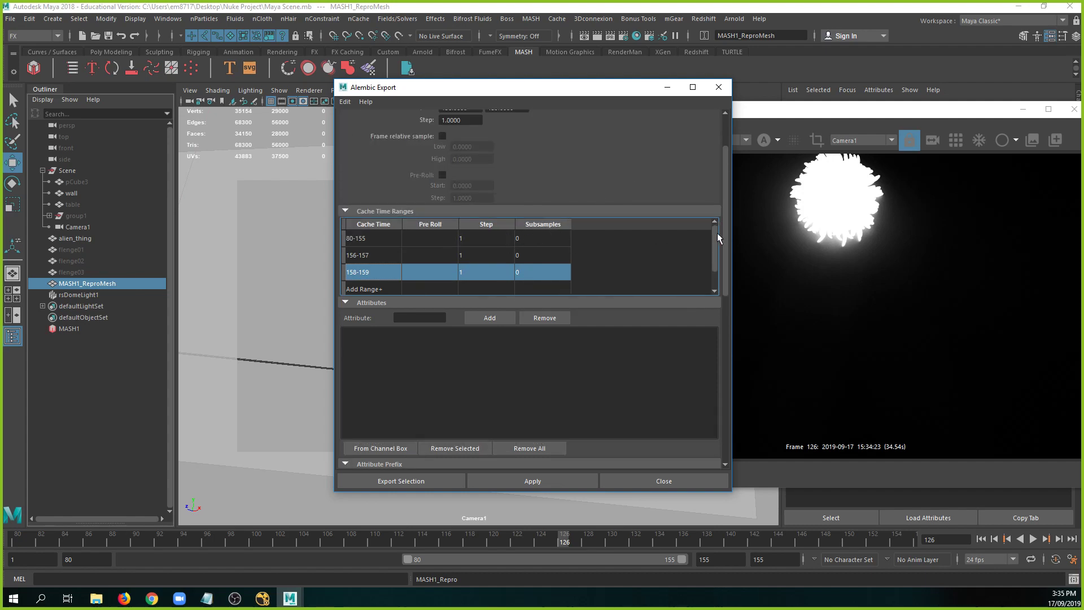
pyautogui.scroll(2, 714, 183)
pyautogui.scroll(-4, 536, 231)
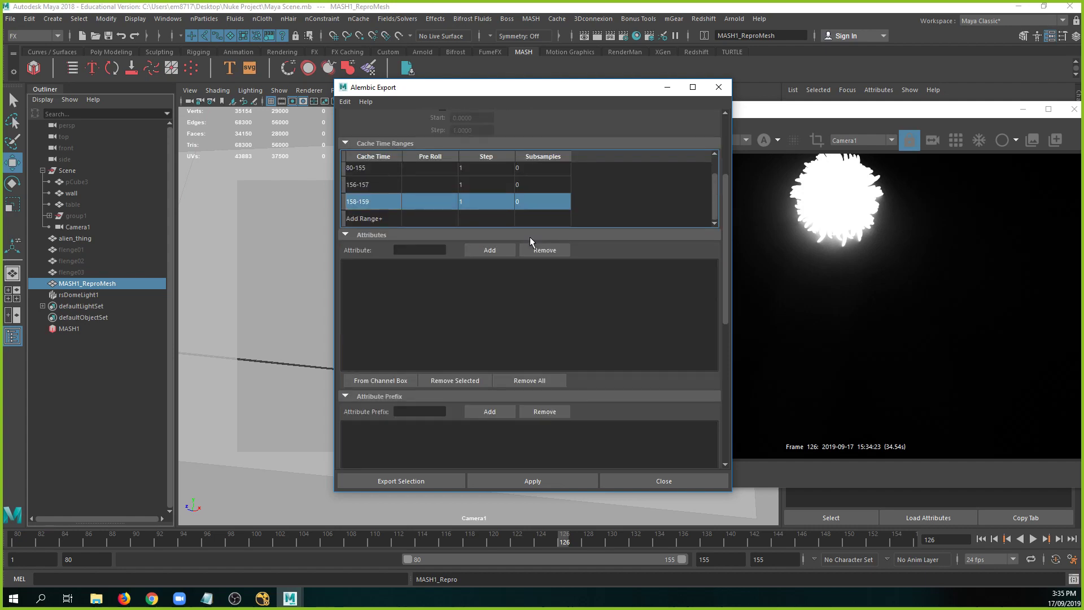
pyautogui.scroll(-8, 511, 375)
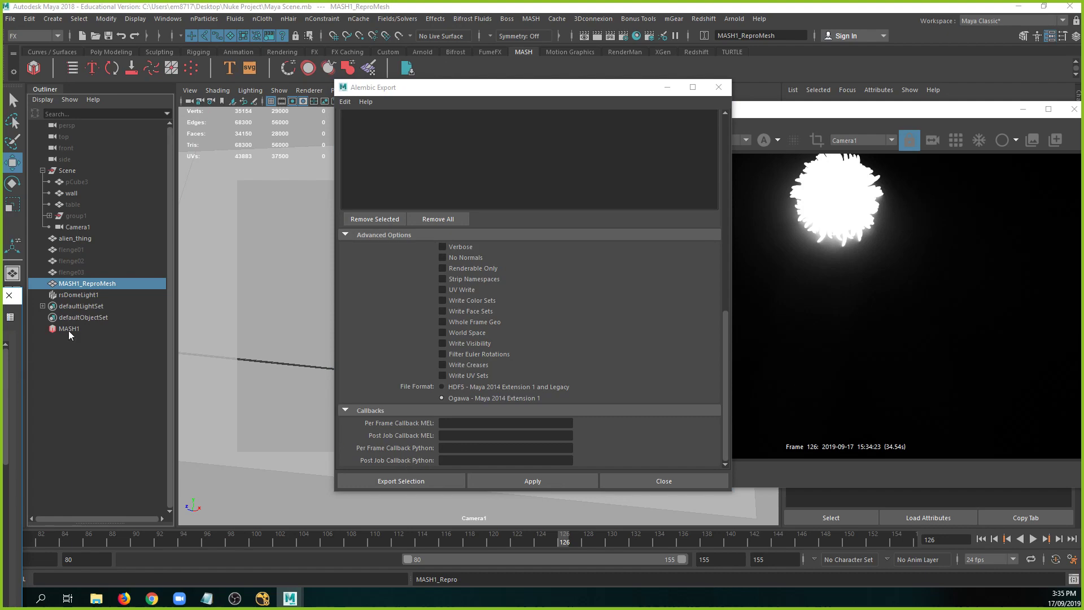
# Start the Alembic selection export and create a Mash_Cache folder inside the desktop's Nuke Project folder as its destination.
pyautogui.click(401, 480)
pyautogui.moveTo(607, 62); pyautogui.dragTo(632, 42)
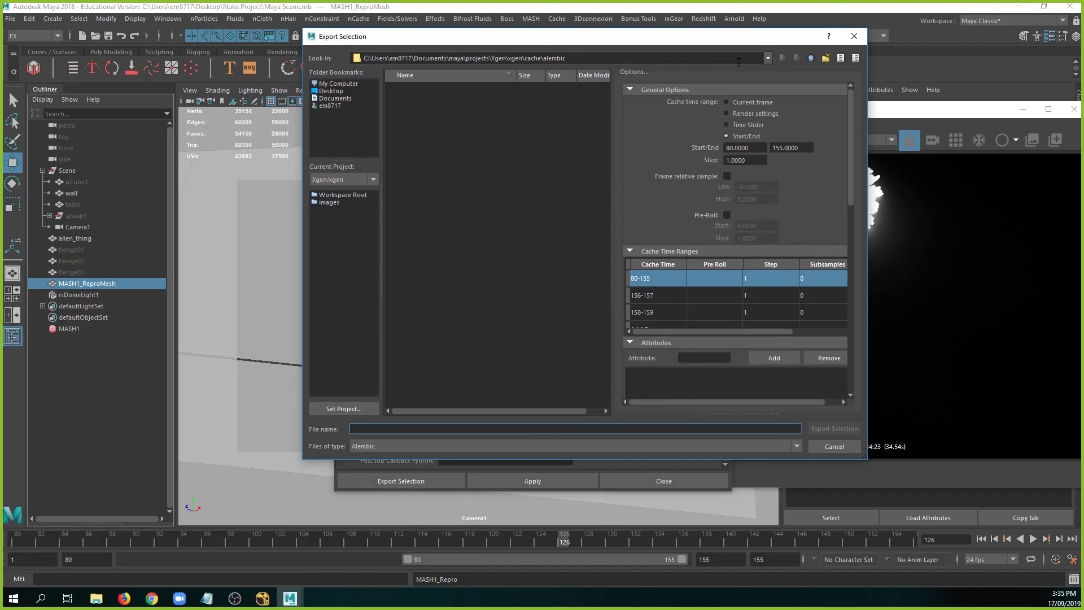
pyautogui.click(338, 92)
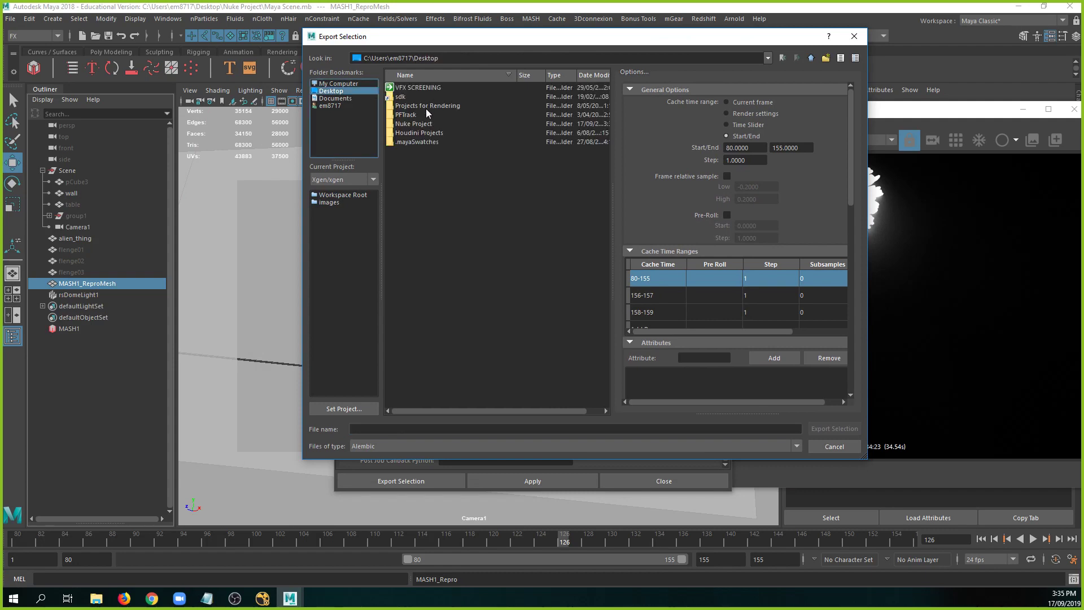
pyautogui.doubleClick(427, 125)
pyautogui.click(827, 58)
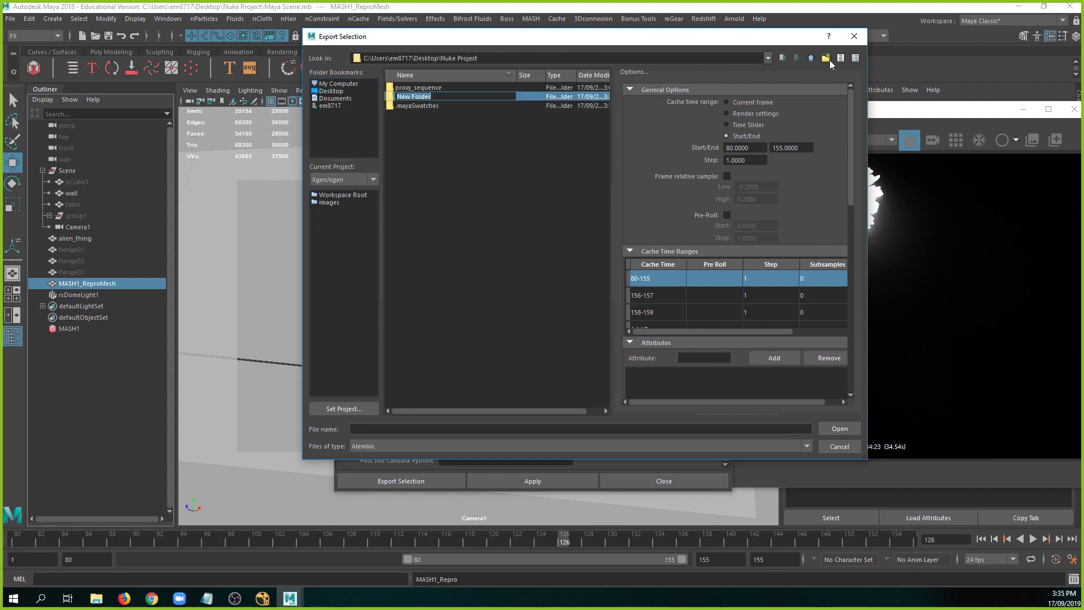
pyautogui.write('Mash_Cache')
pyautogui.press('Return')
pyautogui.press('Return')
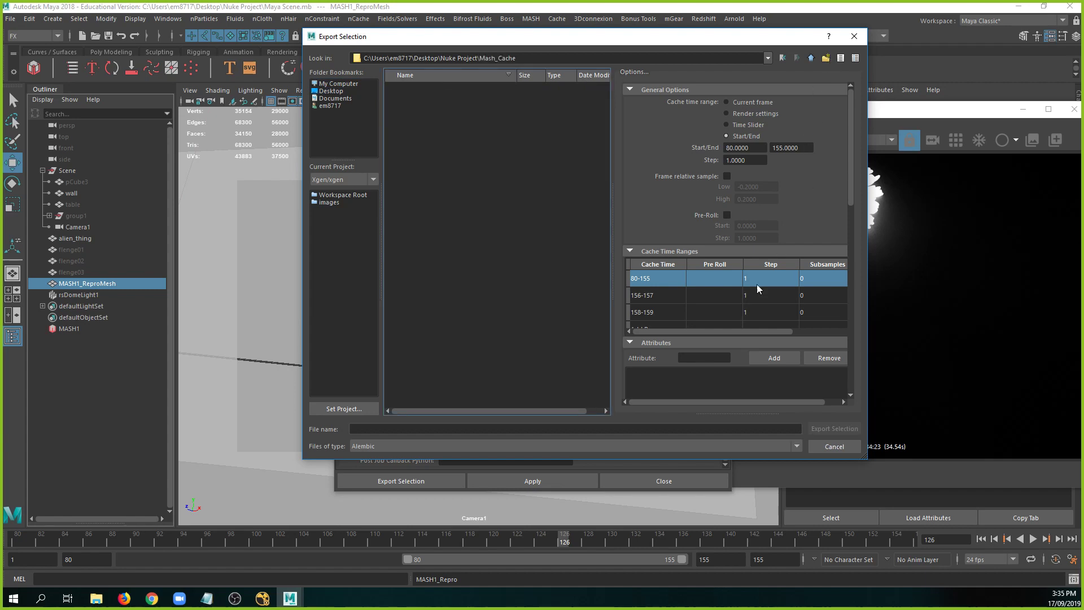
# Export the selected mesh as an Alembic file named cache.
pyautogui.click(622, 427)
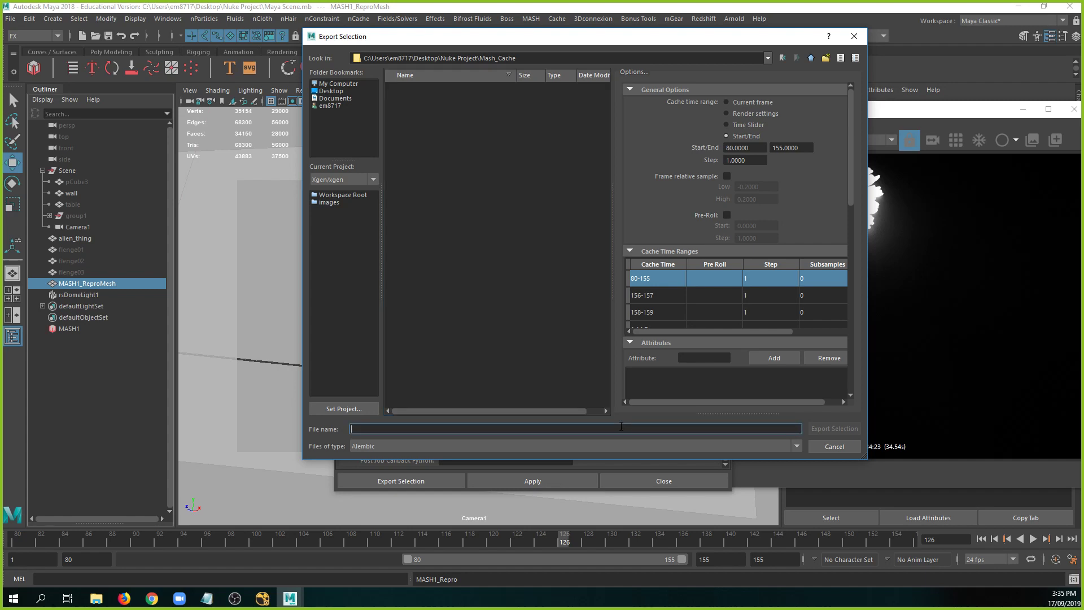
pyautogui.write('cache')
pyautogui.click(814, 428)
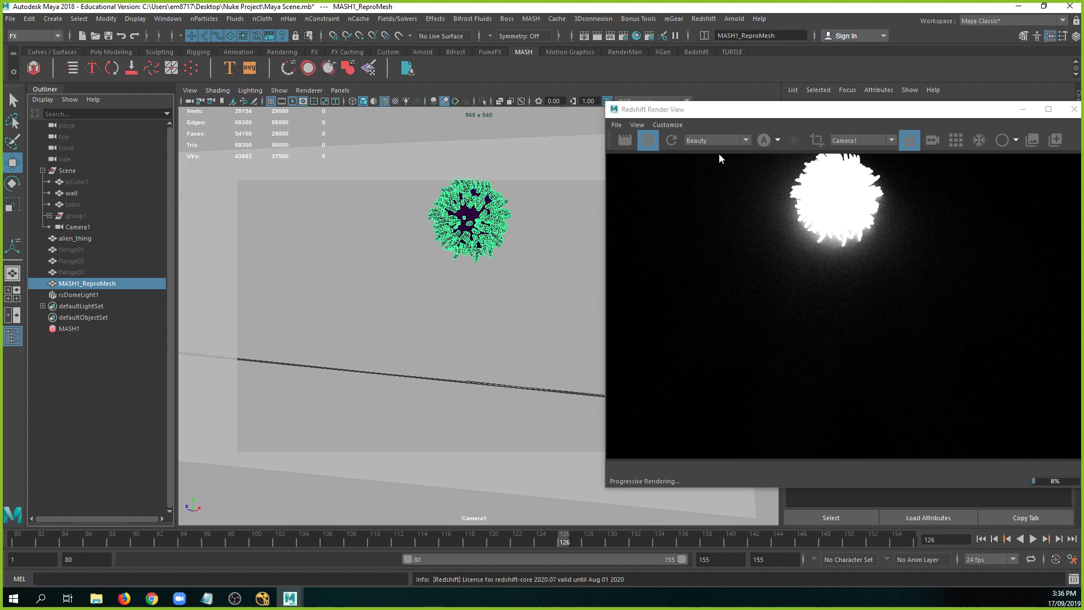
# Return the render view to colour display and compare the alien's render at frames 123 and 122.
pyautogui.click(762, 141)
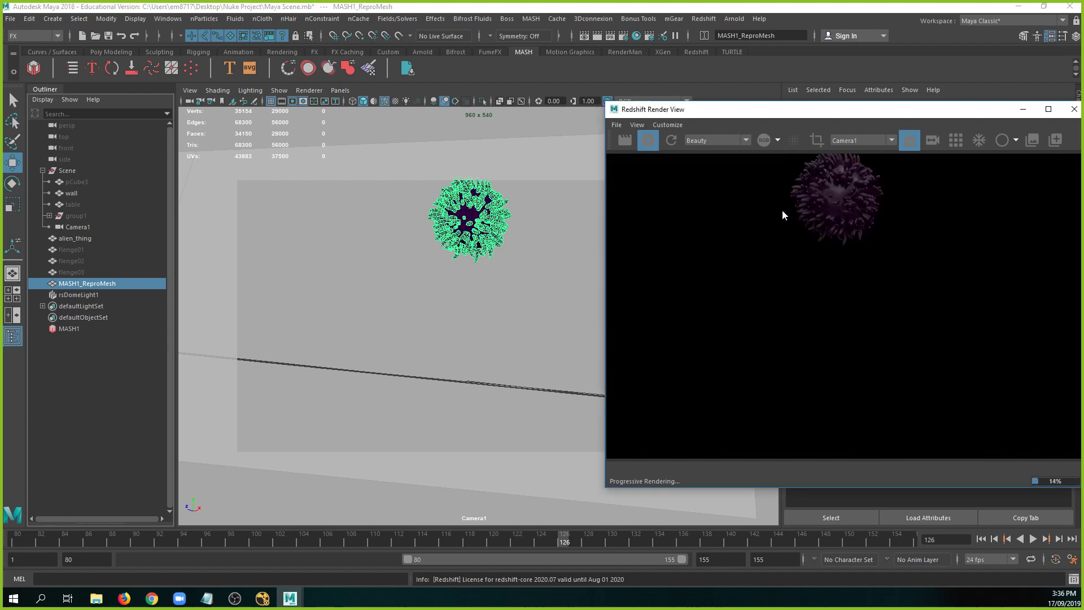
pyautogui.click(524, 541)
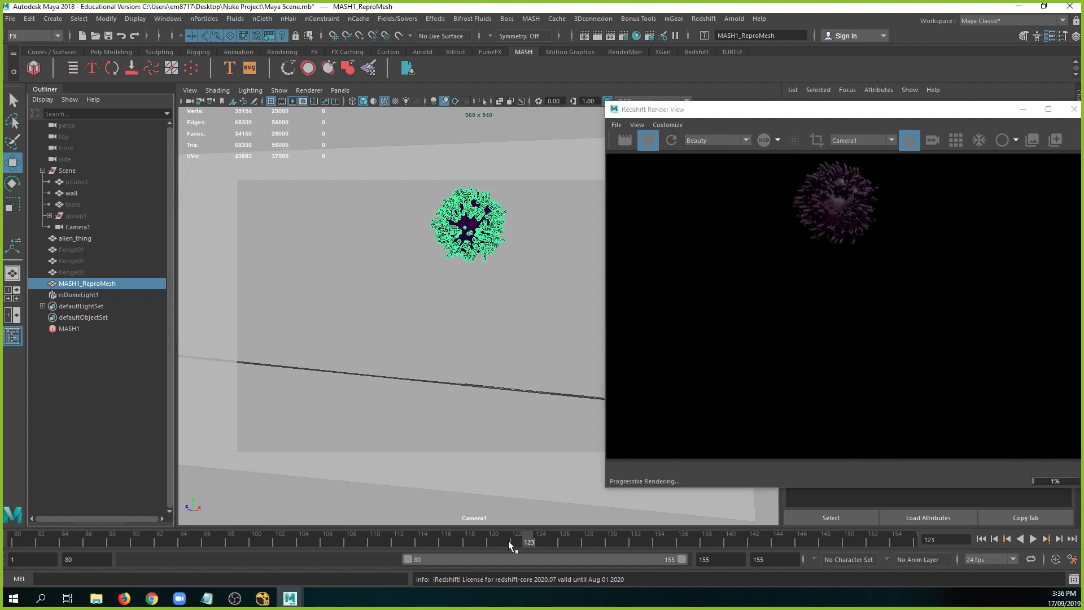
pyautogui.click(513, 543)
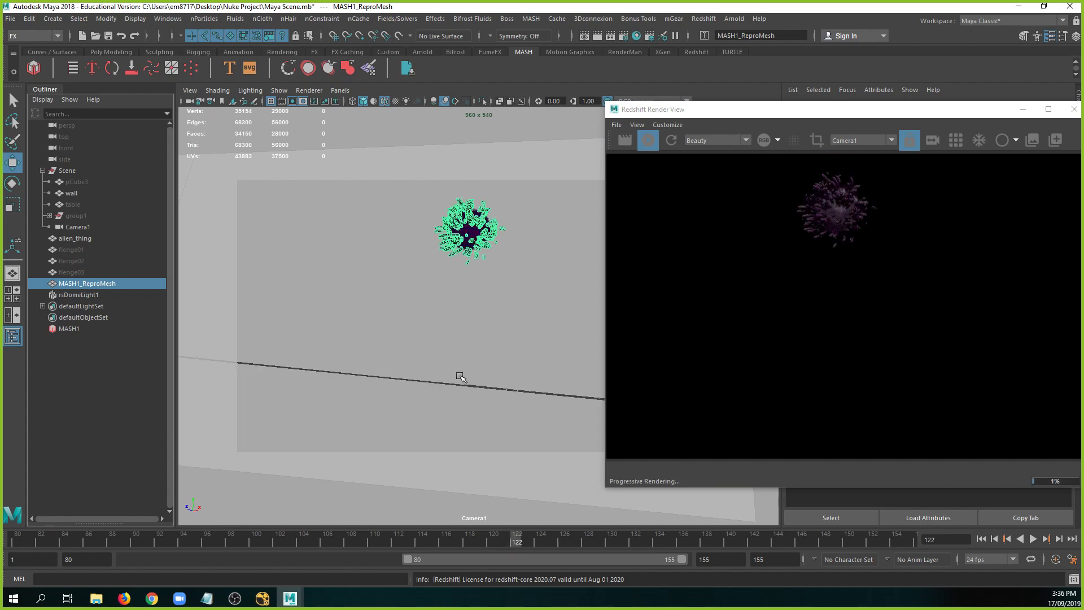
# Open the render settings, switch the renderer from Arnold to Redshift, and widen the settings window.
pyautogui.click(626, 35)
pyautogui.moveTo(546, 96); pyautogui.dragTo(594, 25)
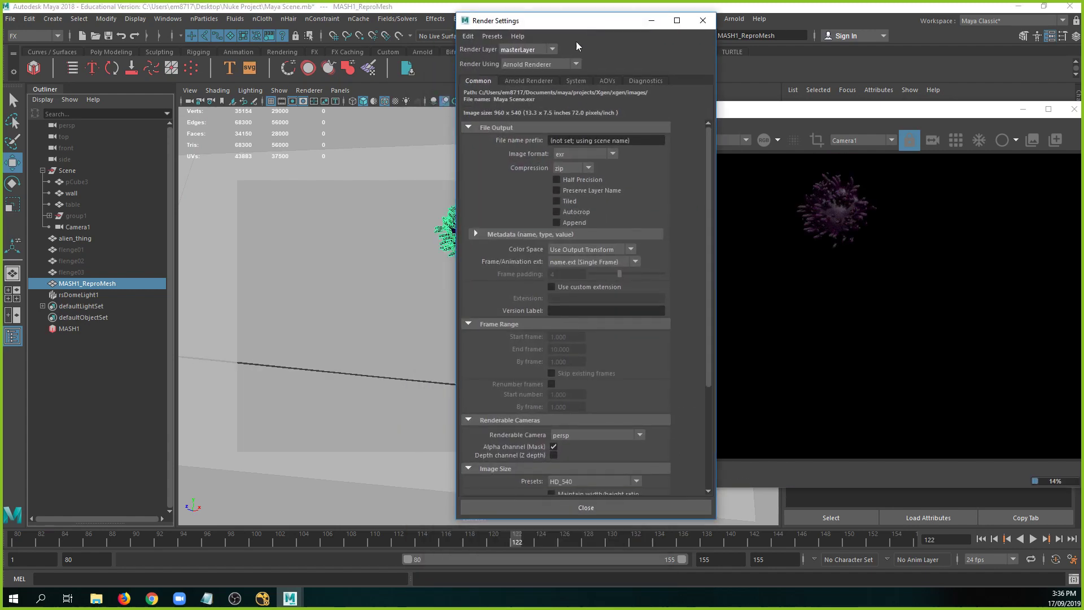
pyautogui.click(547, 65)
pyautogui.click(545, 77)
pyautogui.moveTo(456, 110); pyautogui.dragTo(273, 111)
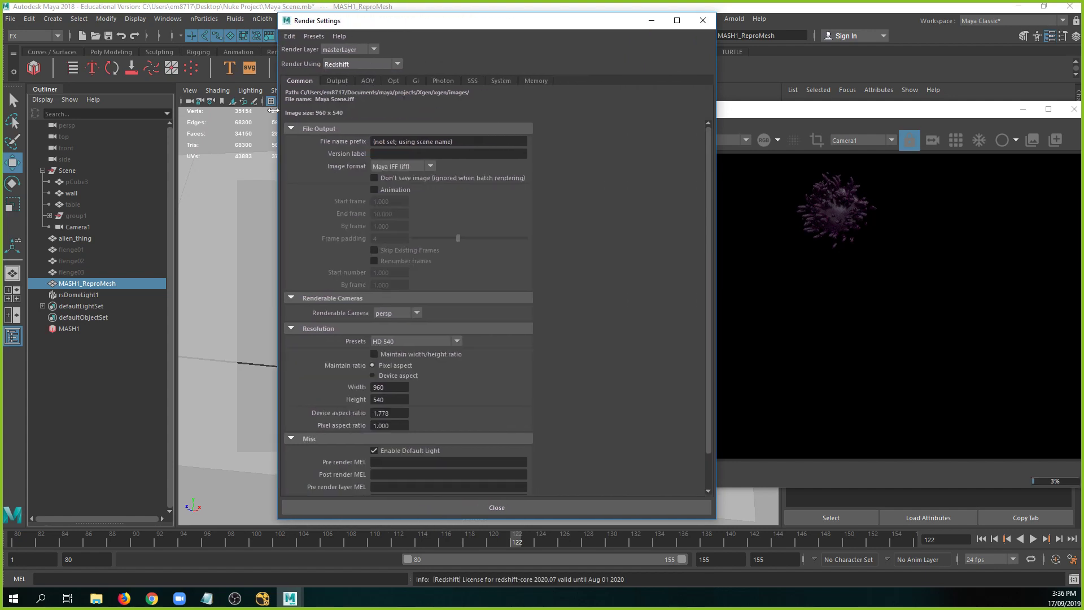
# Set the Maya project to the desktop's Nuke Project folder and create a default workspace there.
pyautogui.click(483, 142)
pyautogui.moveTo(511, 140); pyautogui.dragTo(364, 137)
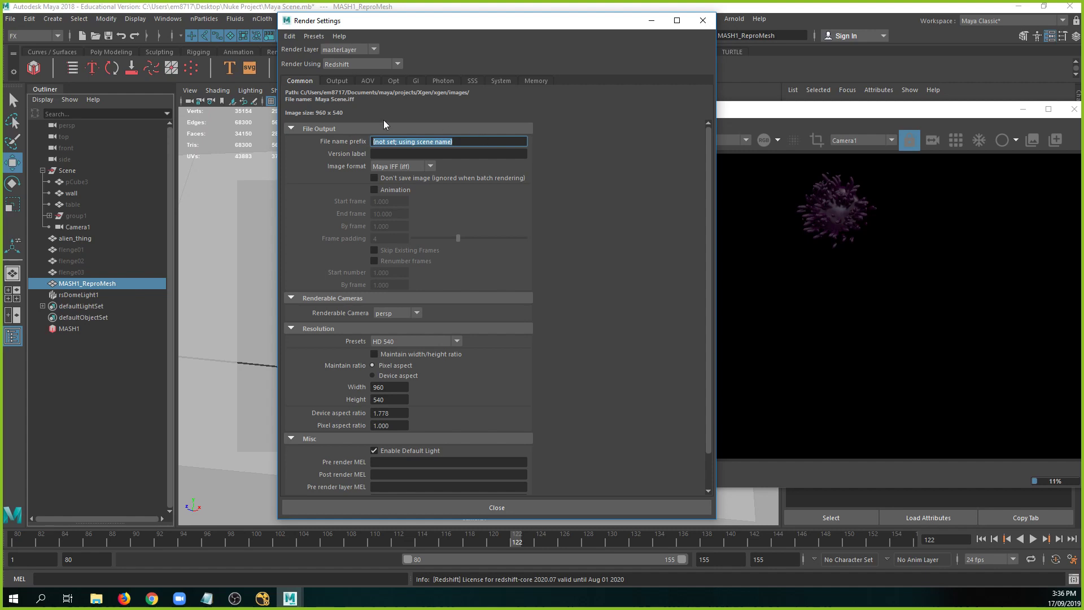
pyautogui.click(12, 19)
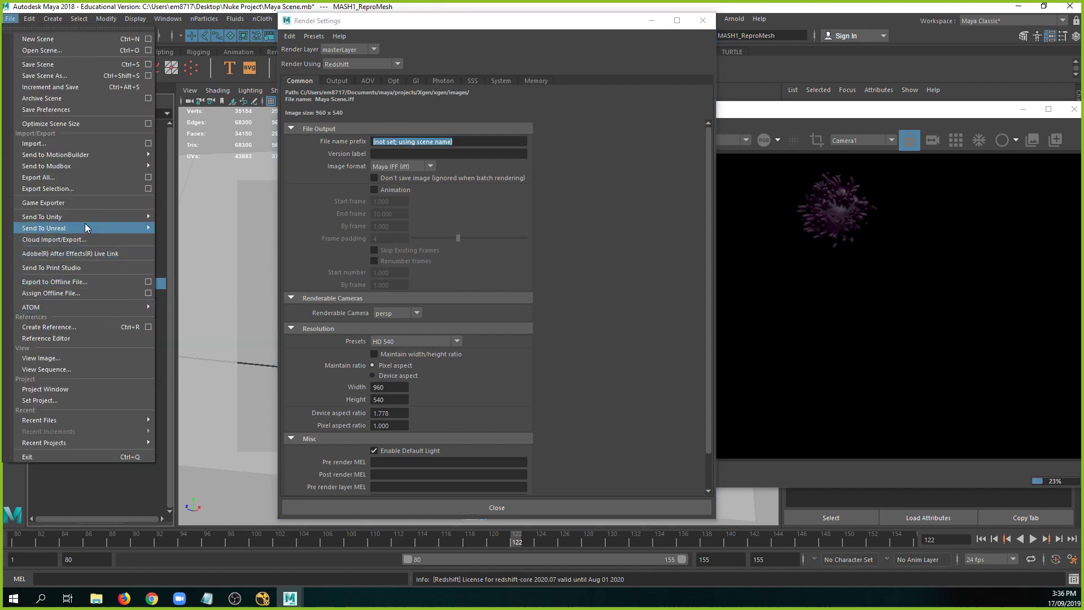
pyautogui.click(66, 396)
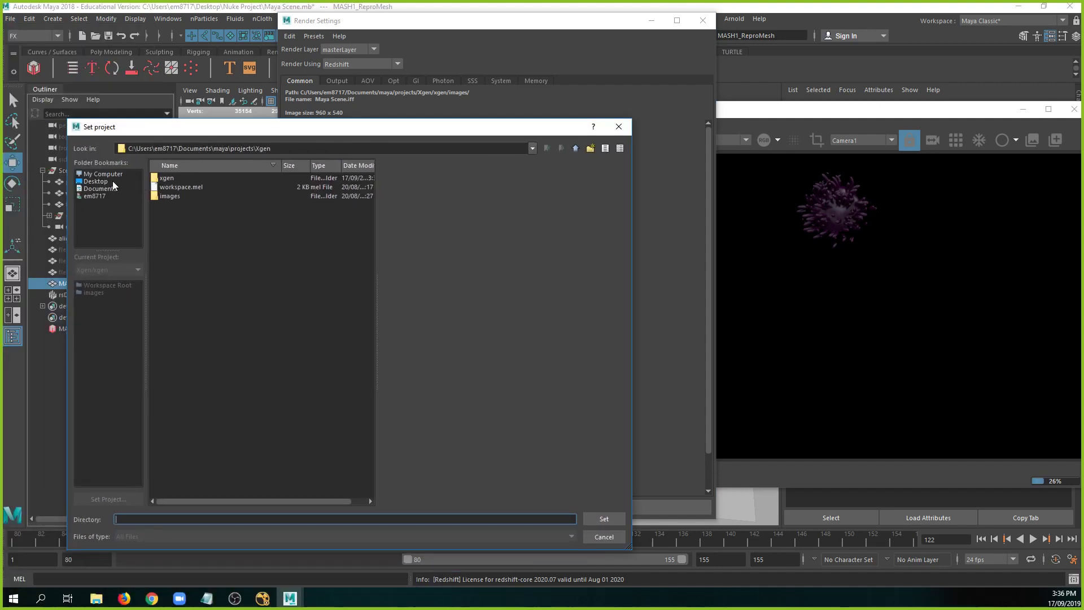
pyautogui.click(113, 181)
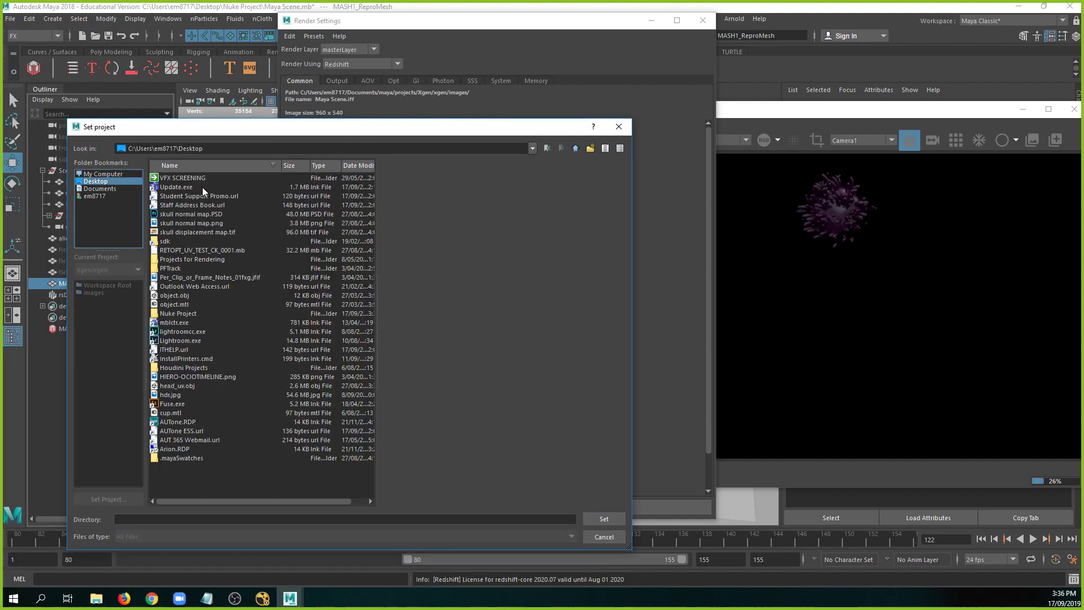
pyautogui.doubleClick(181, 313)
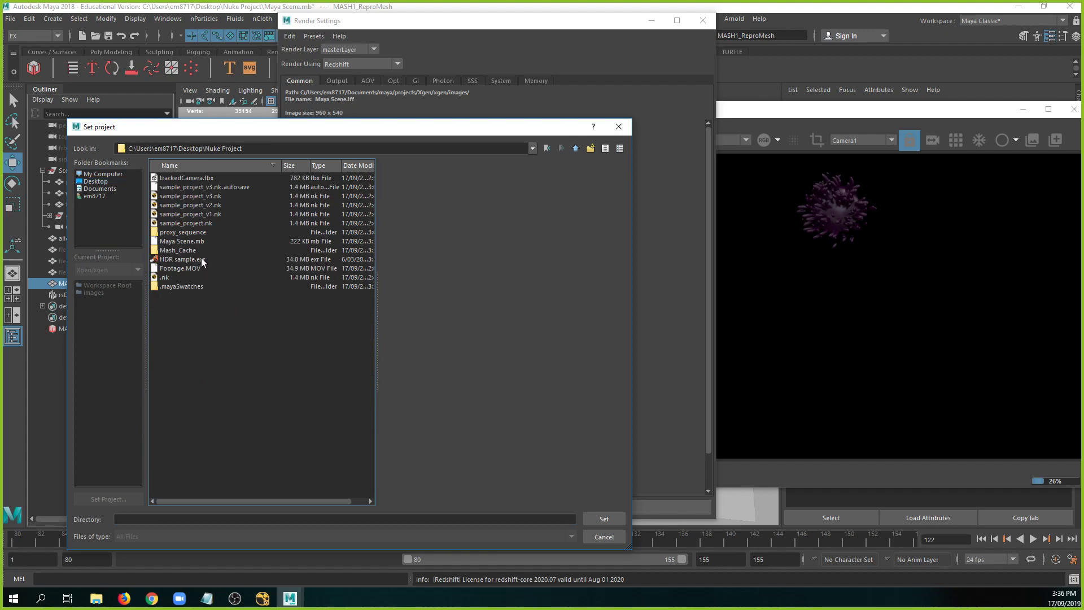
pyautogui.click(603, 517)
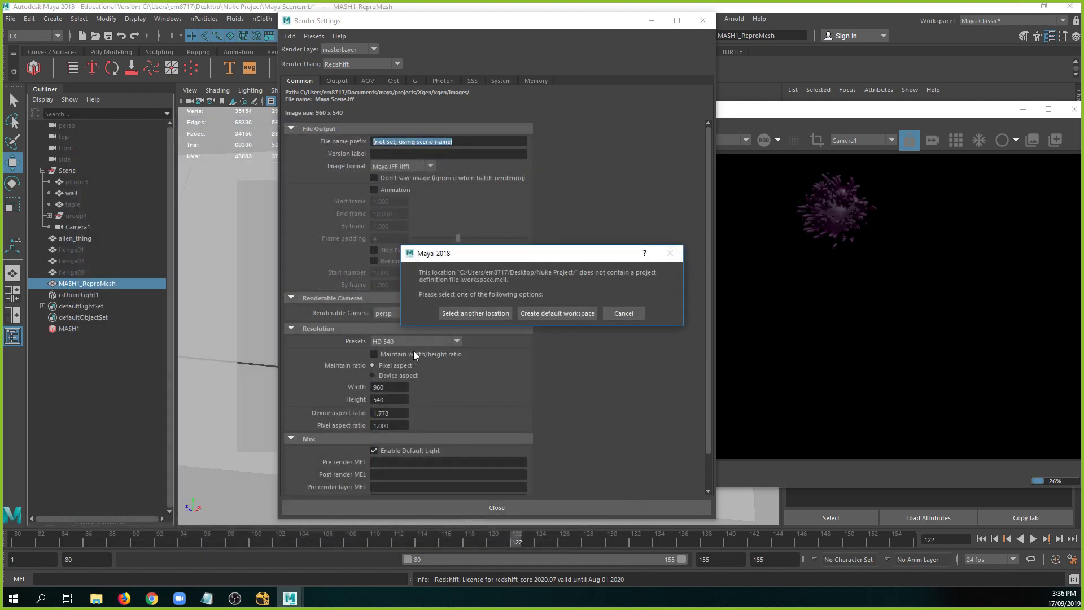
pyautogui.click(556, 313)
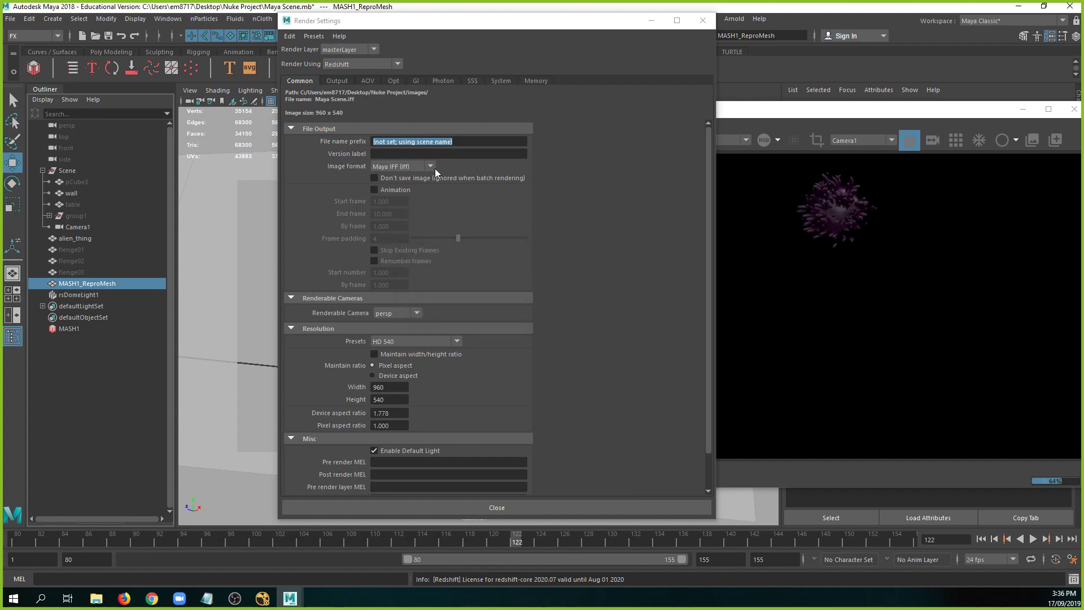
# Set the render output's file name prefix to <Scene>/alien, using the scene name token as the folder.
pyautogui.click(463, 141)
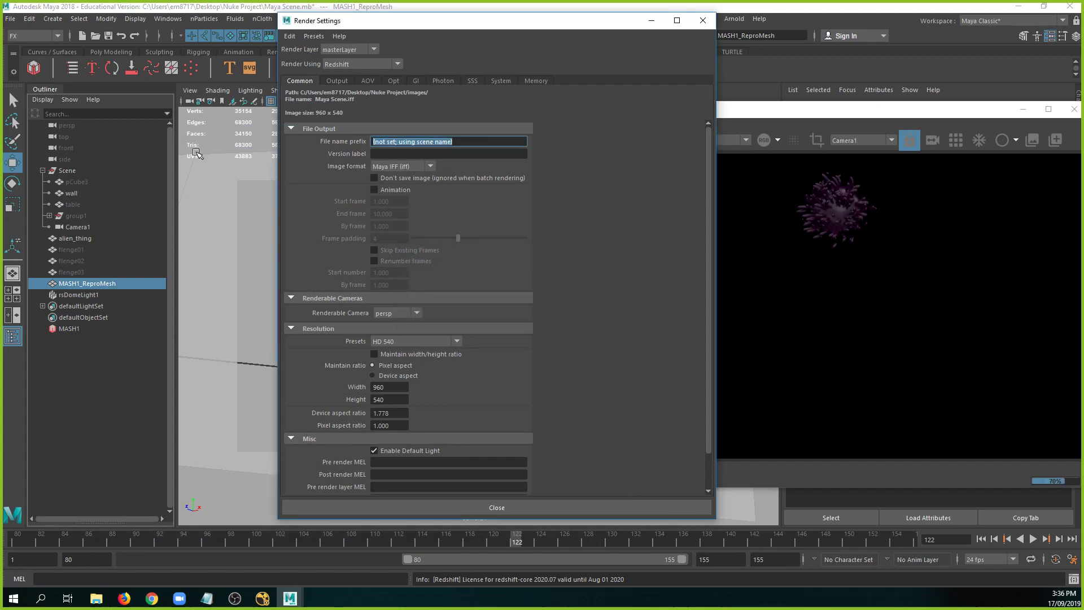
pyautogui.rightClick(482, 139)
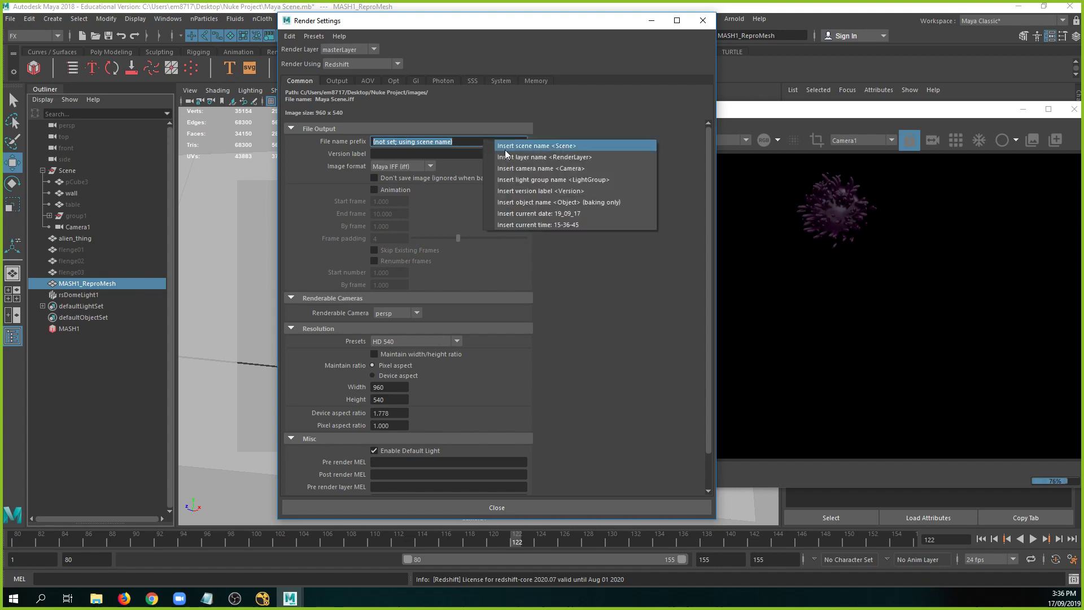
pyautogui.click(505, 146)
pyautogui.write('/')
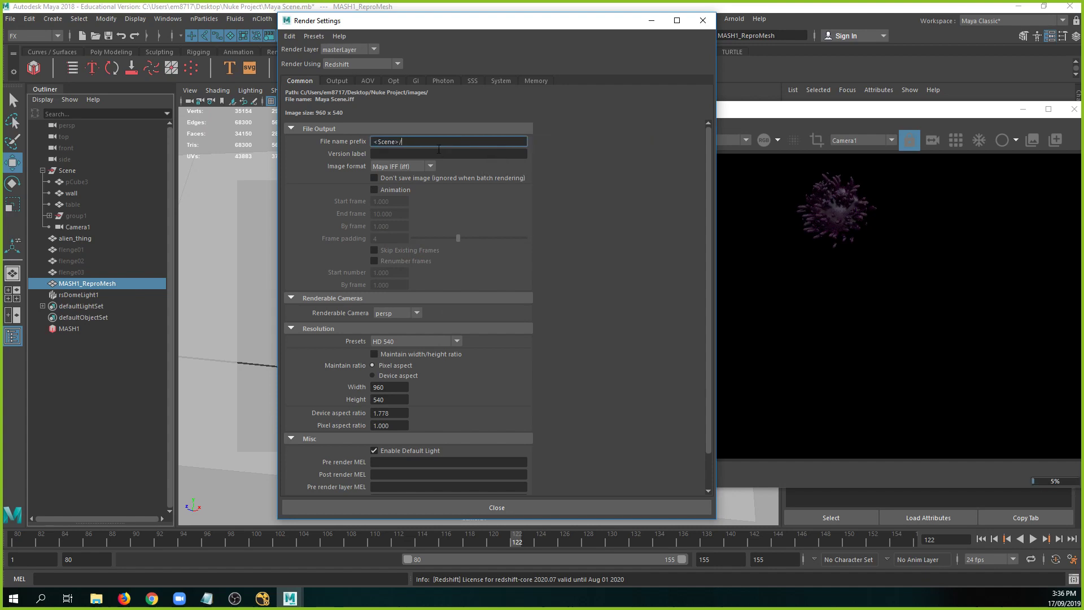
pyautogui.press('Return')
pyautogui.rightClick(445, 137)
pyautogui.click(486, 147)
pyautogui.press('BackSpace')
pyautogui.press('BackSpace')
pyautogui.press('BackSpace')
pyautogui.press('BackSpace')
pyautogui.press('BackSpace')
pyautogui.press('BackSpace')
pyautogui.press('BackSpace')
pyautogui.write('alien')
pyautogui.press('Return')
# Set the output image format to OpenEXR (exr) and enable animation rendering.
pyautogui.click(414, 168)
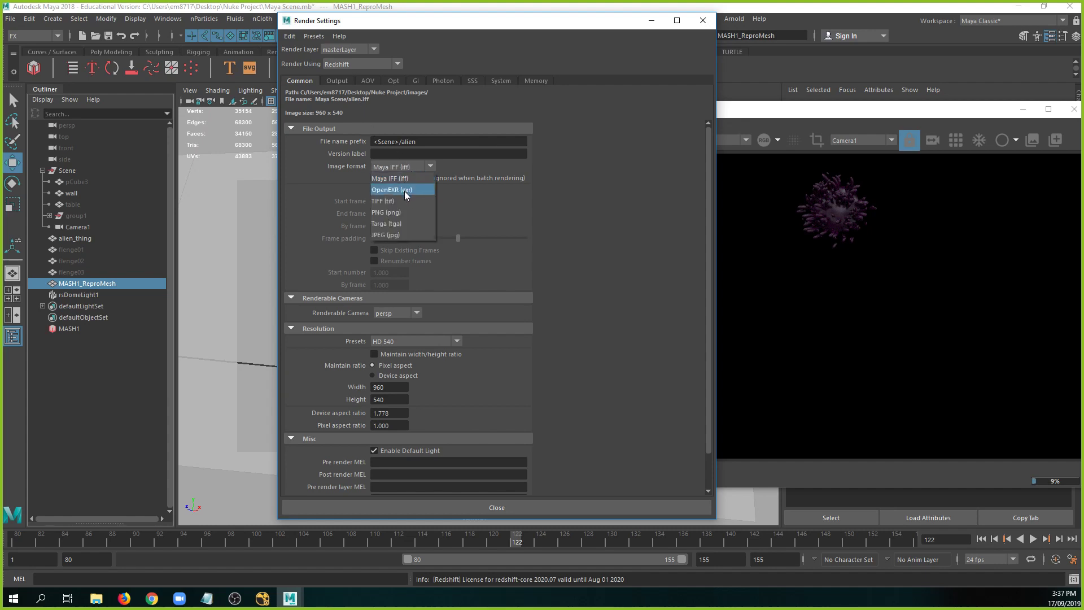
pyautogui.click(405, 190)
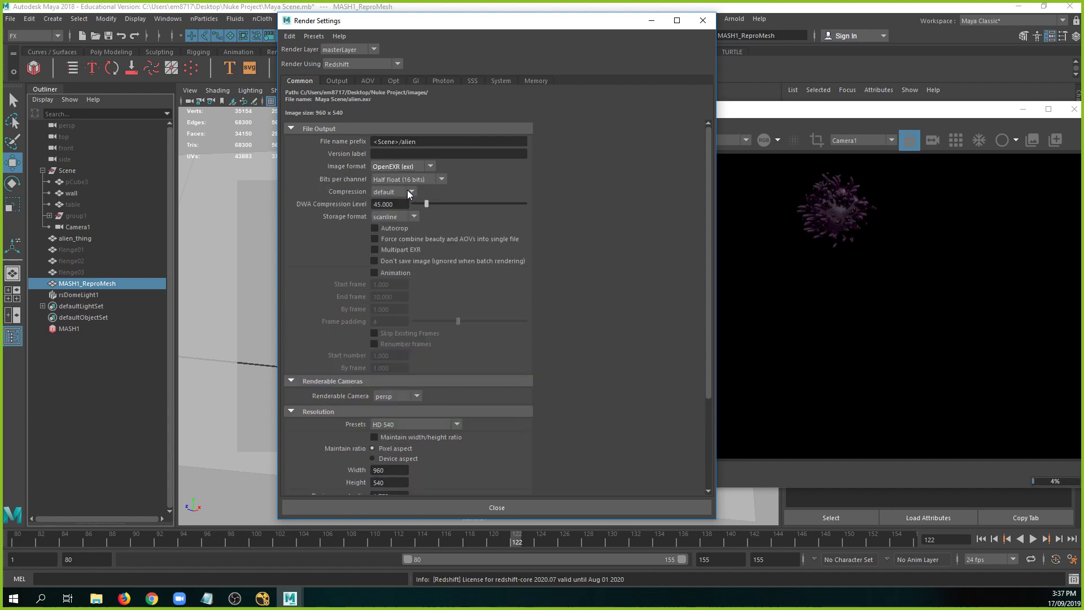
pyautogui.click(403, 274)
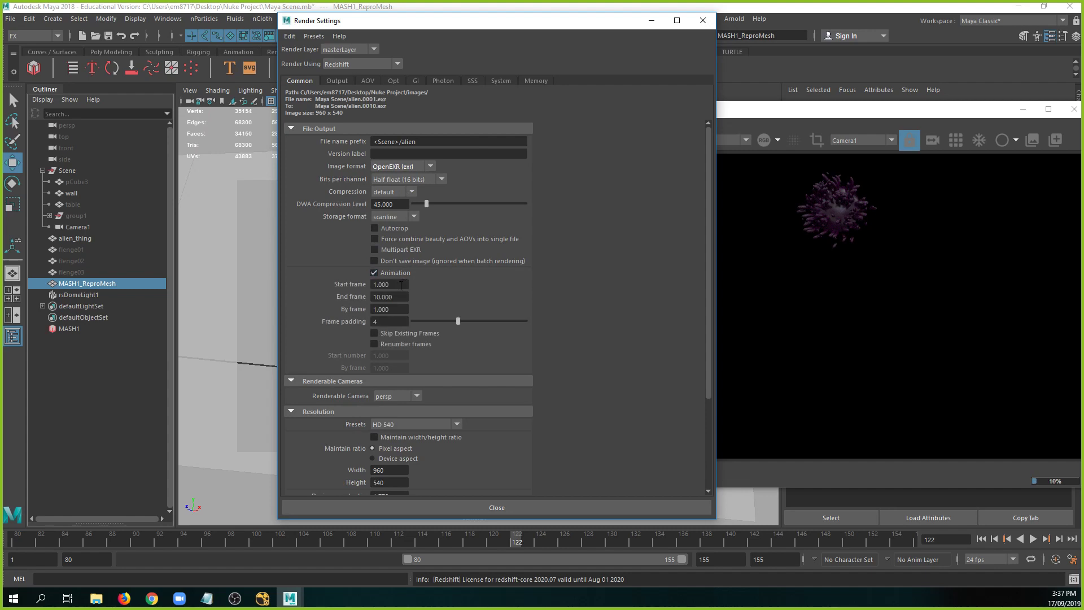
pyautogui.press('Tab')
# Scrub through the alien's animation up to frame 155 and set the render range to start at frame 120 and end at 155.
pyautogui.click(651, 21)
pyautogui.moveTo(475, 546); pyautogui.dragTo(552, 541)
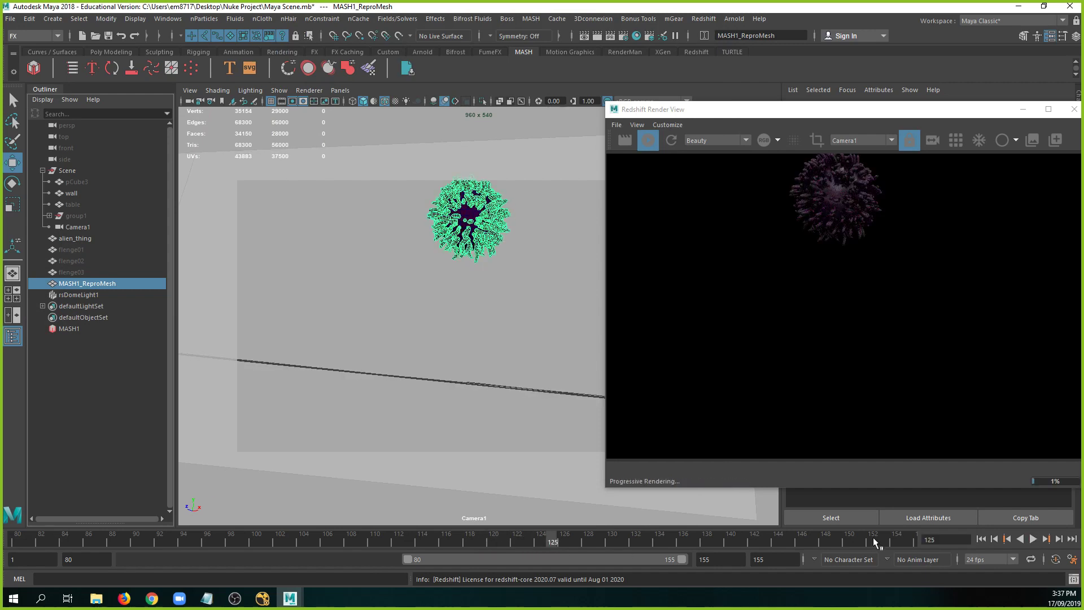
pyautogui.moveTo(873, 537); pyautogui.dragTo(924, 544)
pyautogui.hotkey('alt', 'Tab')
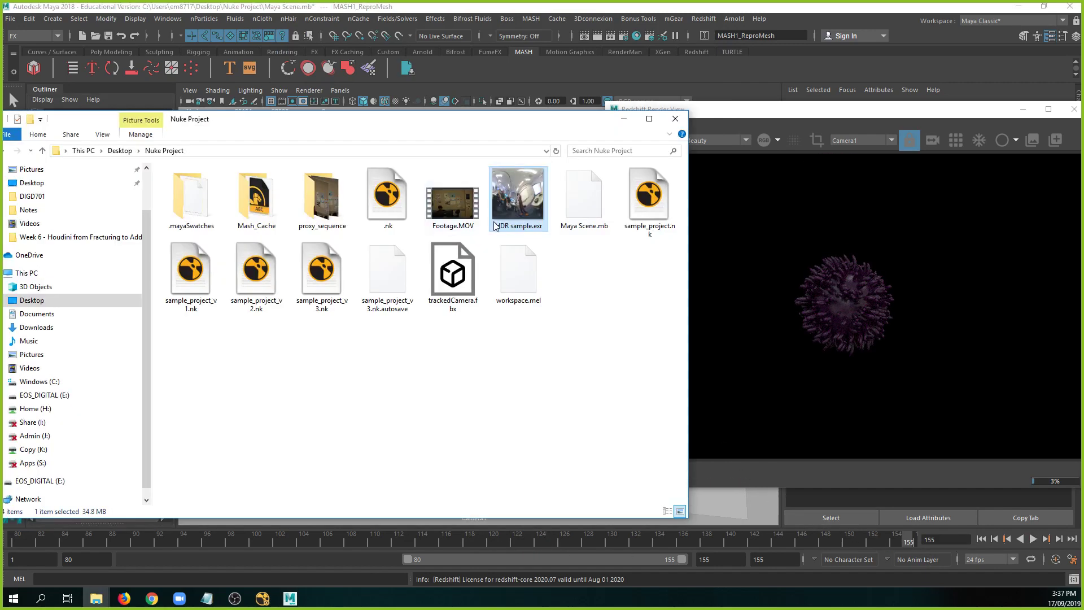
pyautogui.hotkey('alt', 'Tab')
pyautogui.click(489, 114)
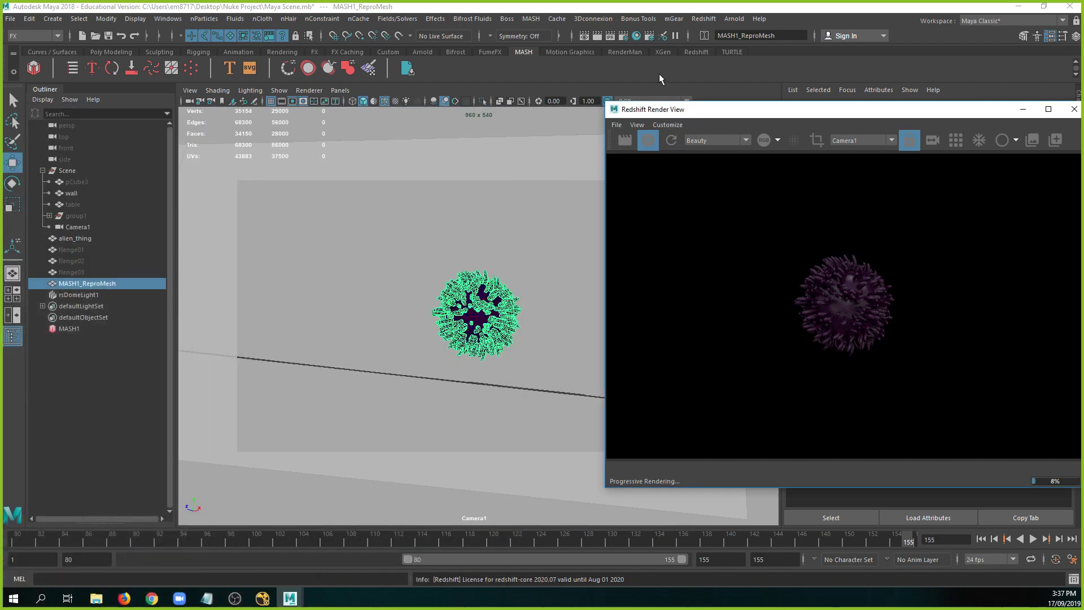
pyautogui.click(623, 36)
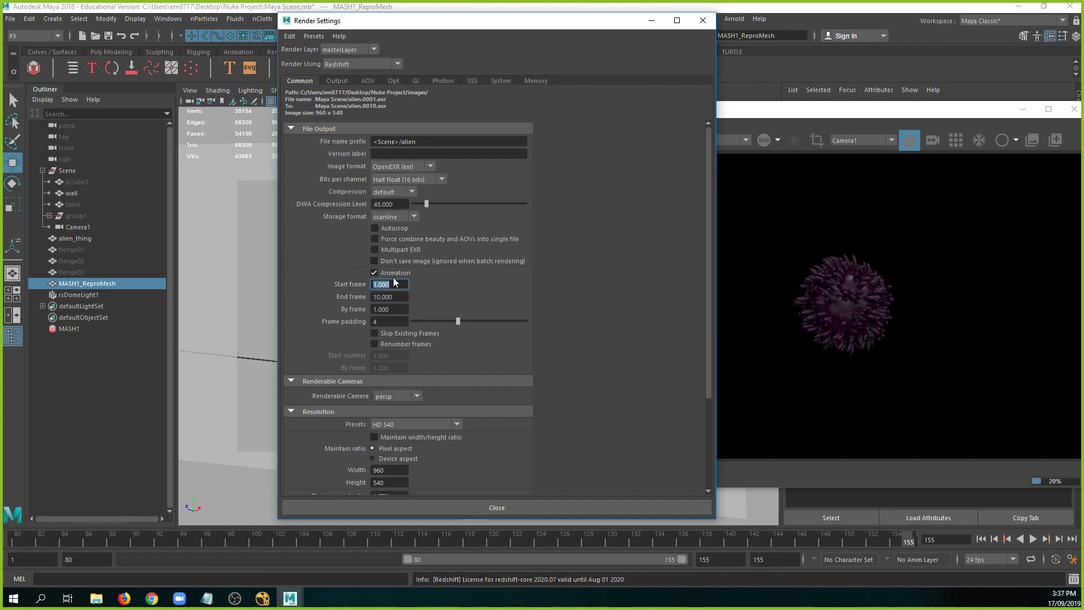
pyautogui.click(394, 284)
pyautogui.write('120')
pyautogui.press('Tab')
pyautogui.write('155')
pyautogui.press('Return')
# Make Camera1 the renderable camera and set the resolution preset to HD 1080.
pyautogui.scroll(-2, 439, 398)
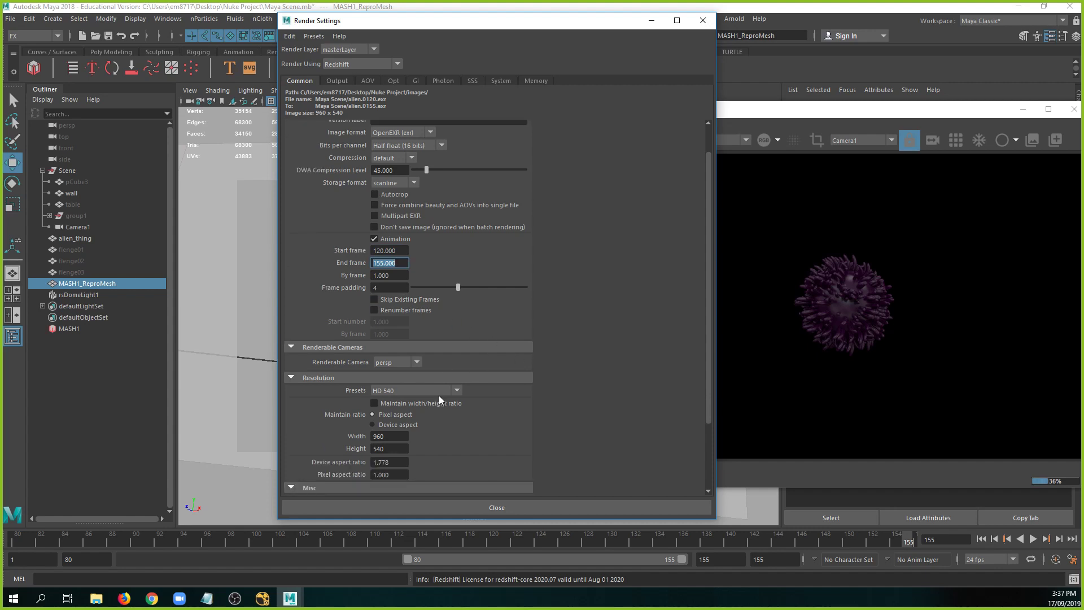
pyautogui.click(400, 362)
pyautogui.click(401, 385)
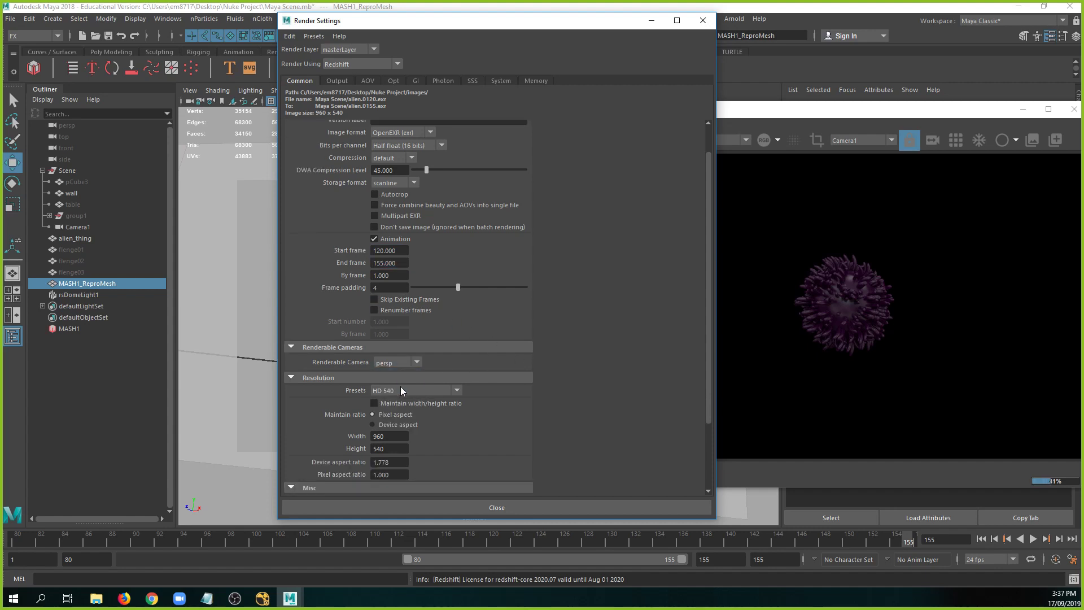
pyautogui.click(447, 391)
pyautogui.scroll(-1, 428, 450)
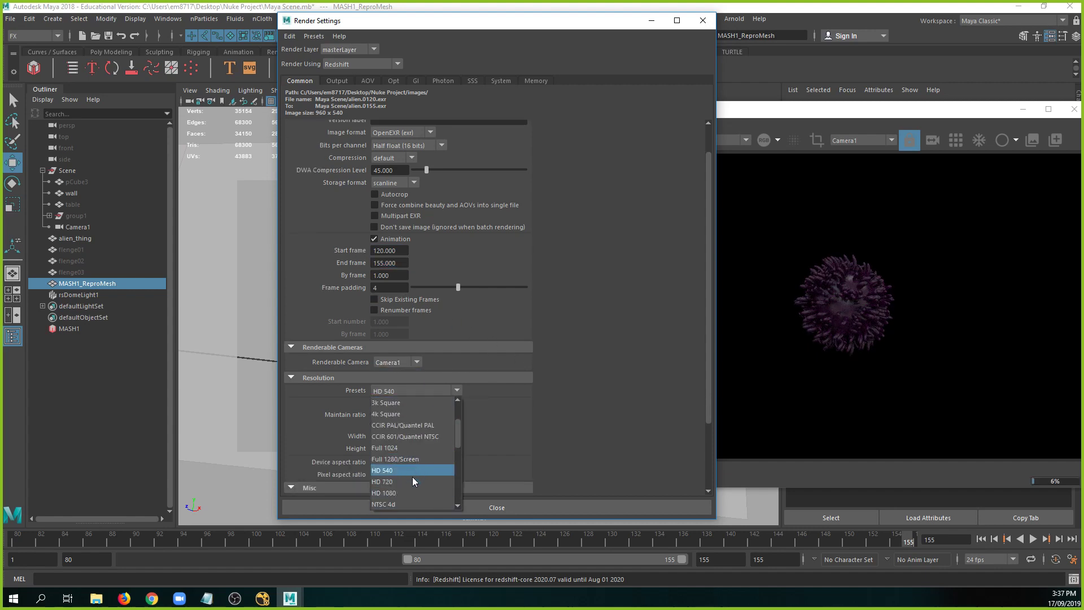
pyautogui.click(405, 493)
pyautogui.scroll(-5, 563, 404)
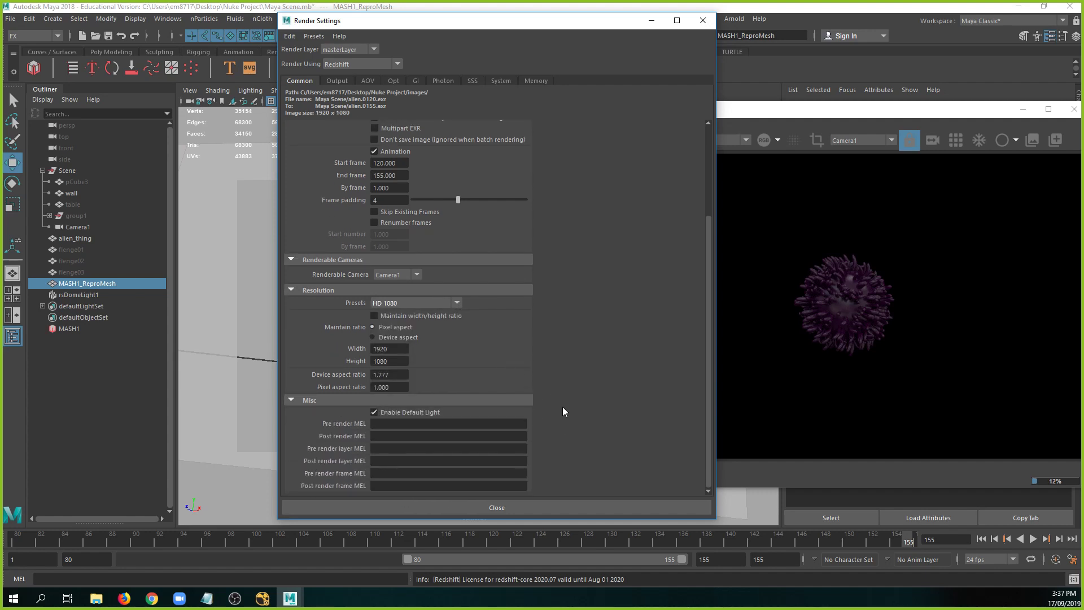
# Override the light samples in the Redshift sampling overrides, replacing them with 256.
pyautogui.scroll(7, 563, 407)
pyautogui.click(340, 82)
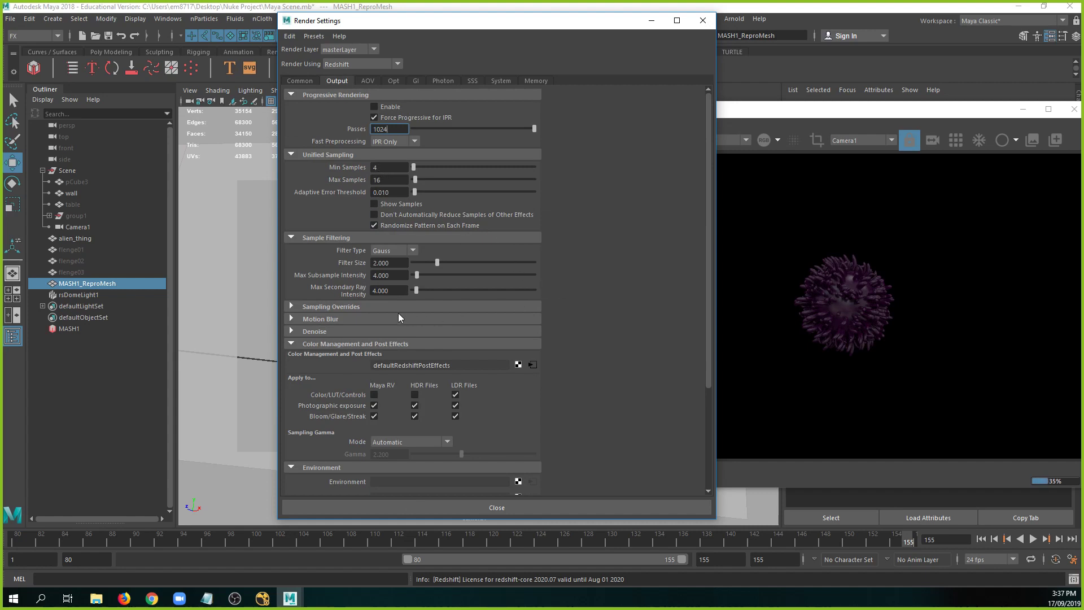
pyautogui.click(372, 306)
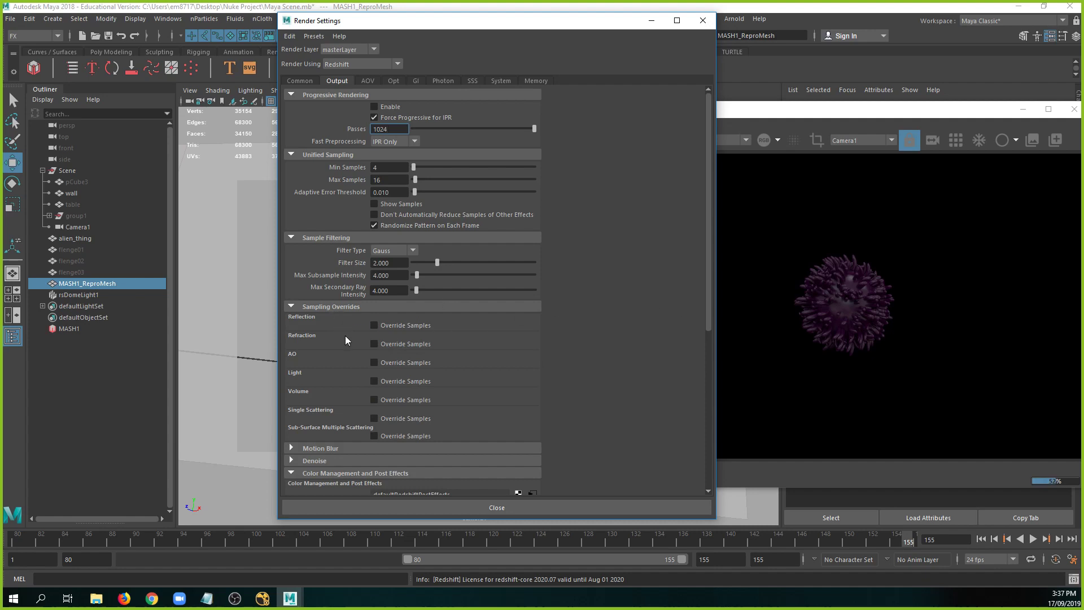
pyautogui.click(373, 381)
pyautogui.press('Tab')
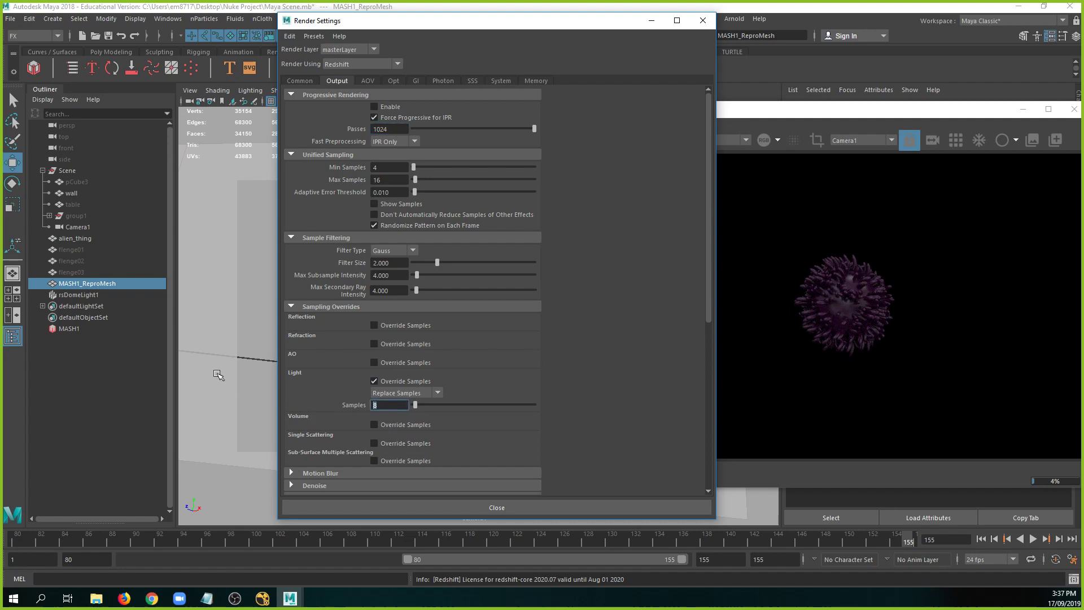
pyautogui.write('256')
pyautogui.press('Return')
# Override the refraction samples in the Redshift sampling overrides, replacing them with 256.
pyautogui.click(389, 344)
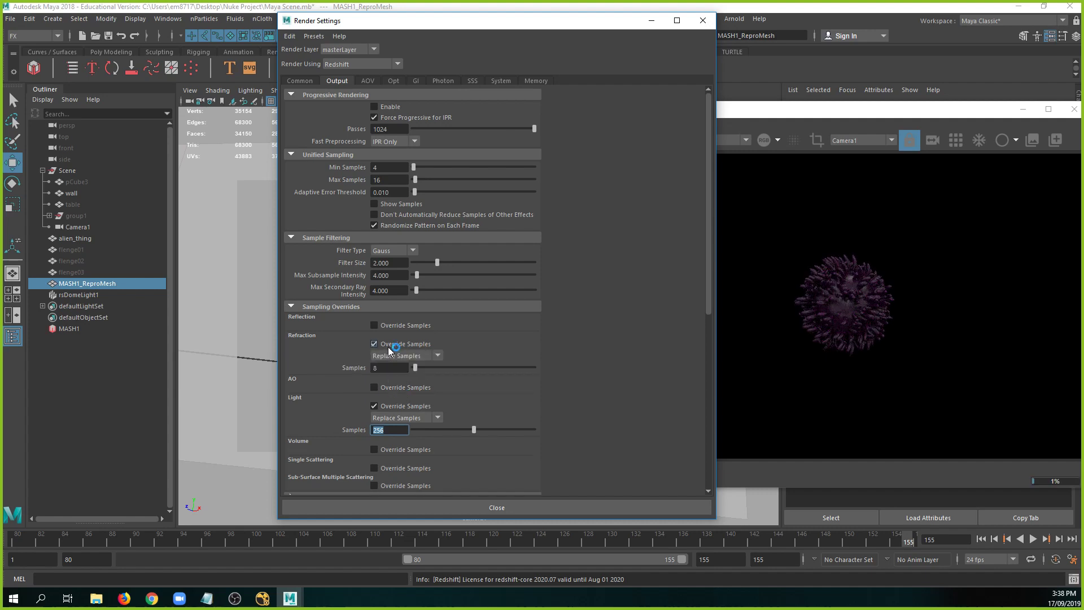
pyautogui.click(388, 367)
pyautogui.write('256')
pyautogui.press('Return')
# Review the primary GI engine choices and the common output settings.
pyautogui.click(416, 81)
pyautogui.click(409, 117)
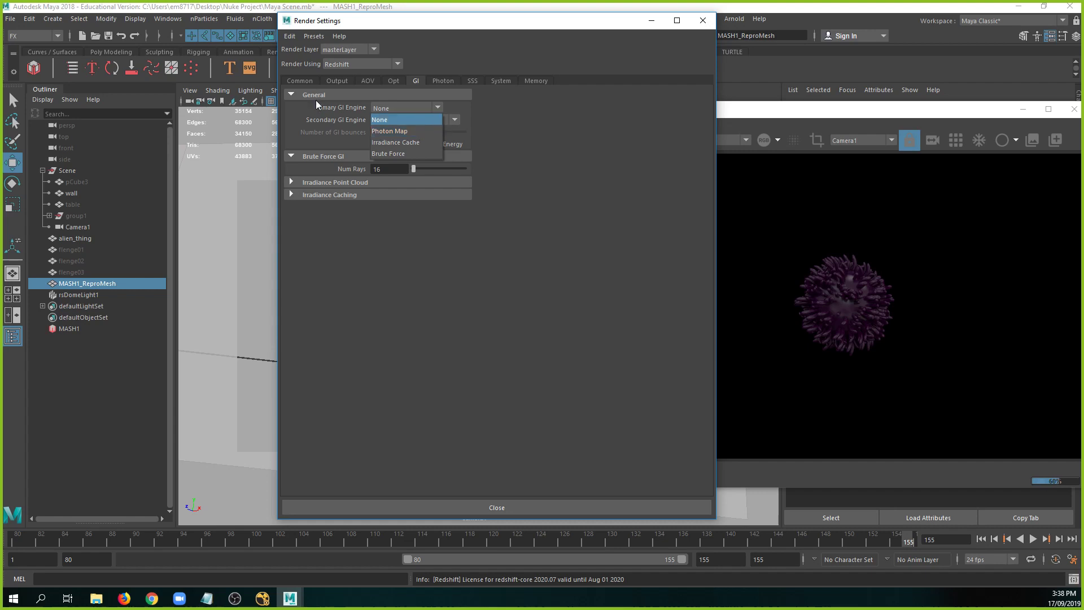
pyautogui.click(310, 85)
pyautogui.click(309, 84)
# Close the Redshift render view and the render settings.
pyautogui.click(754, 109)
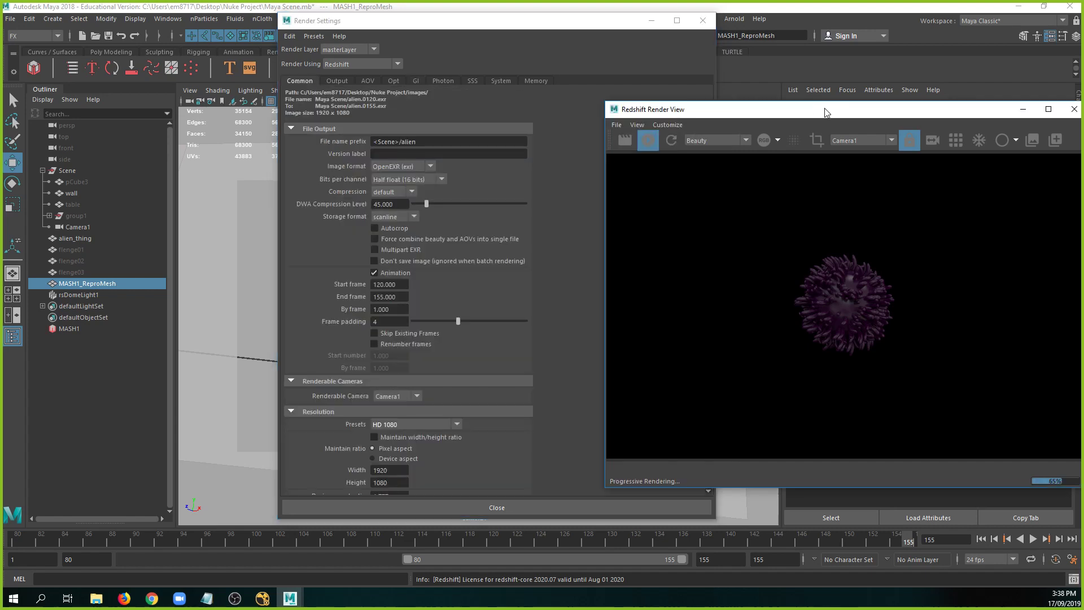
pyautogui.click(1074, 110)
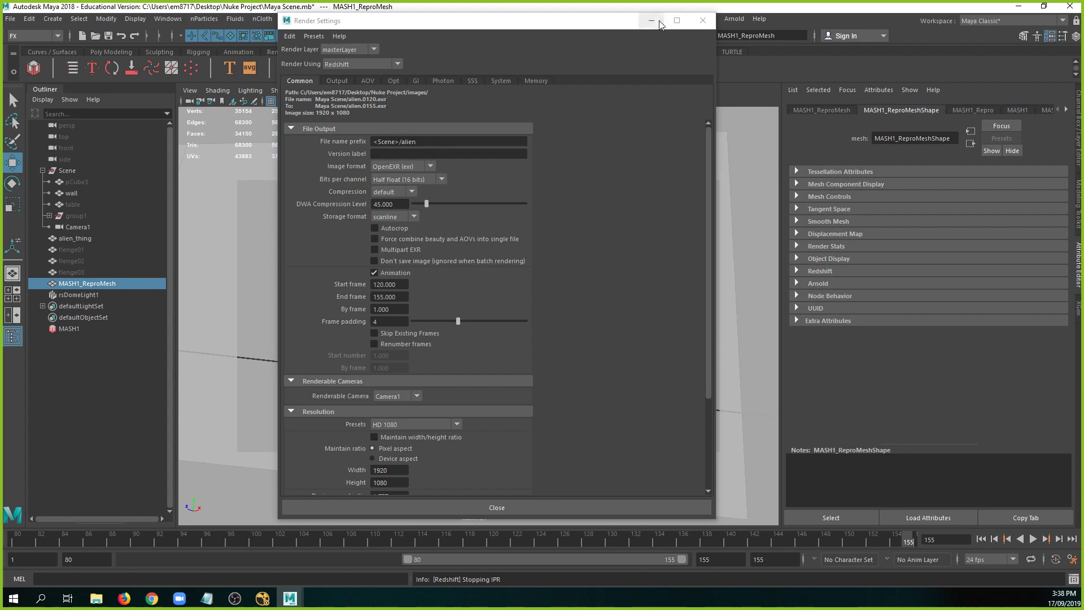
pyautogui.click(702, 20)
# Save the scene and start Render Sequence from the Rendering menu set.
pyautogui.click(26, 36)
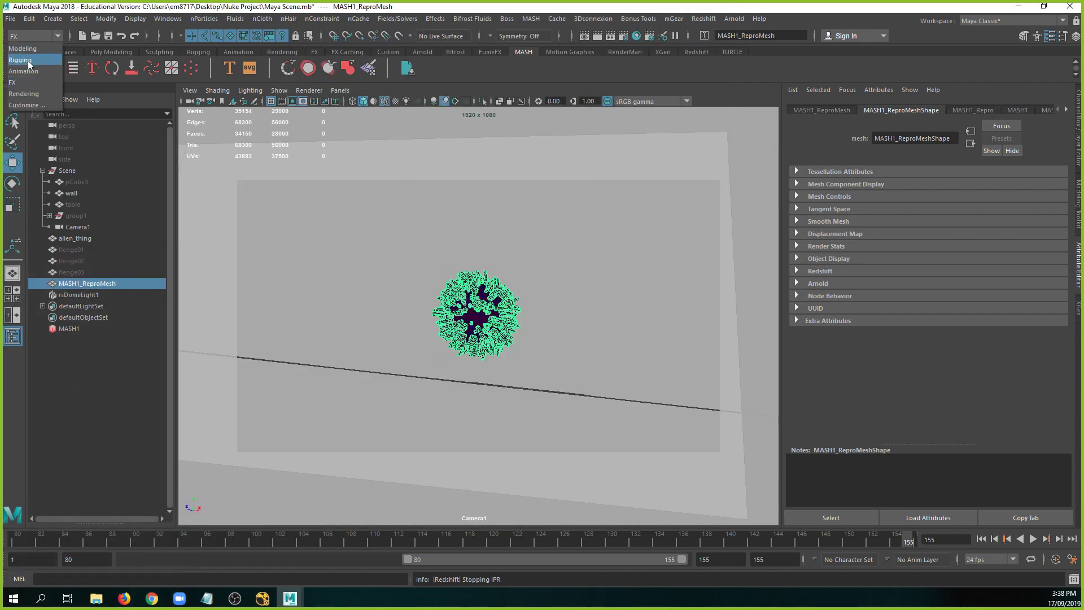
pyautogui.click(26, 95)
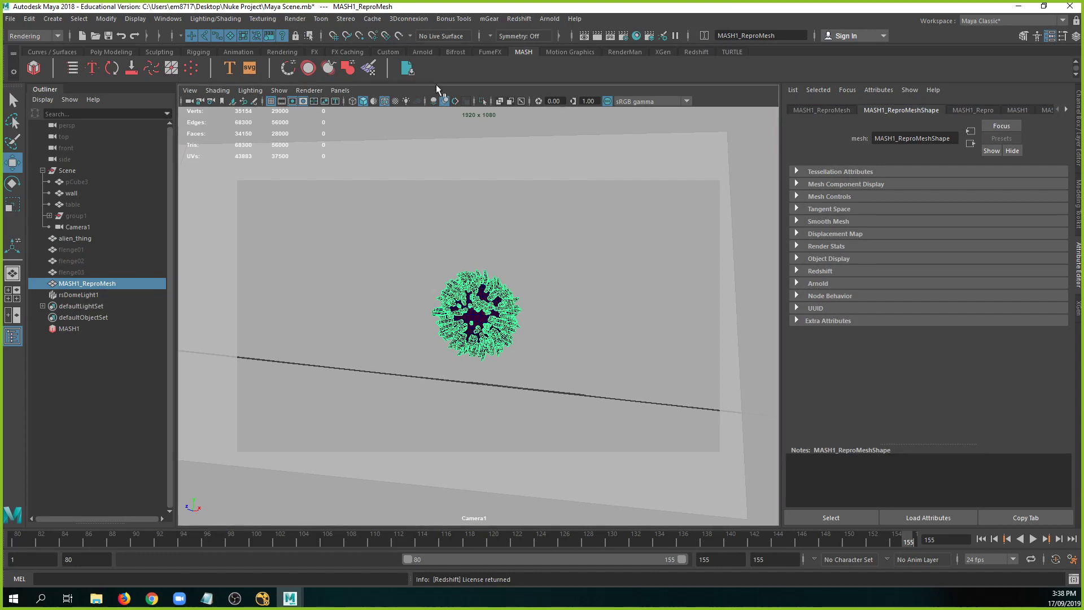
pyautogui.hotkey('ctrl', 's')
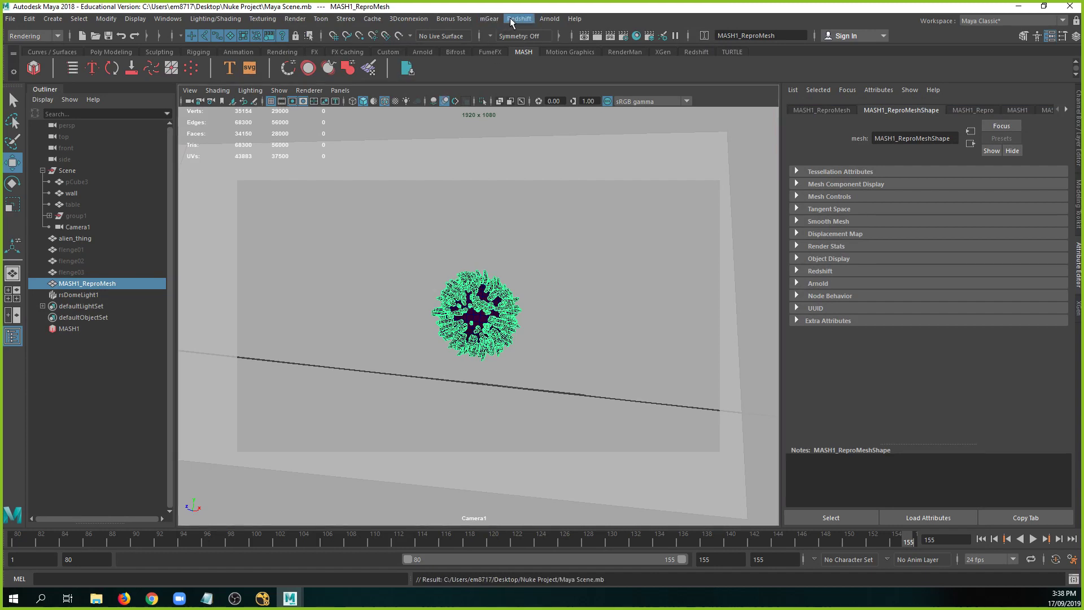
pyautogui.click(291, 20)
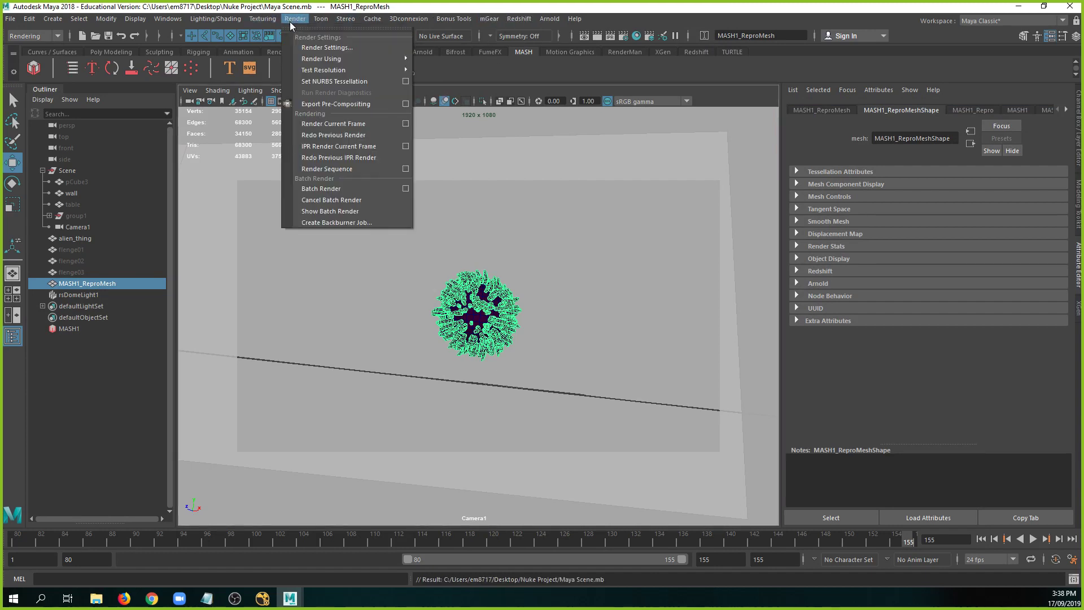
pyautogui.click(359, 188)
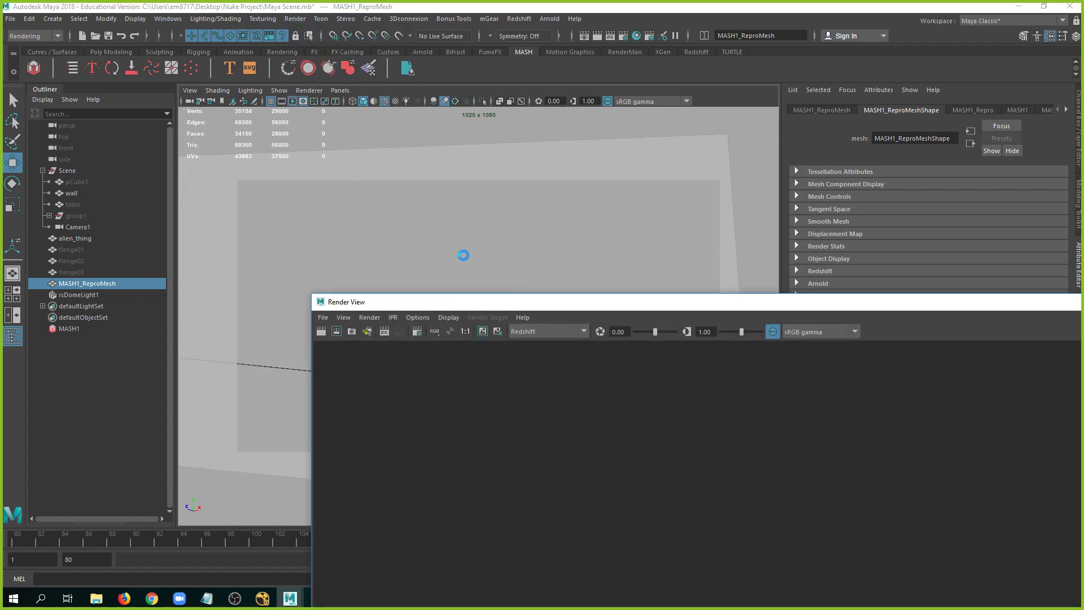
# Reposition and shrink the Render View window so the whole frame being rendered fits on screen.
pyautogui.moveTo(510, 302); pyautogui.dragTo(342, 126)
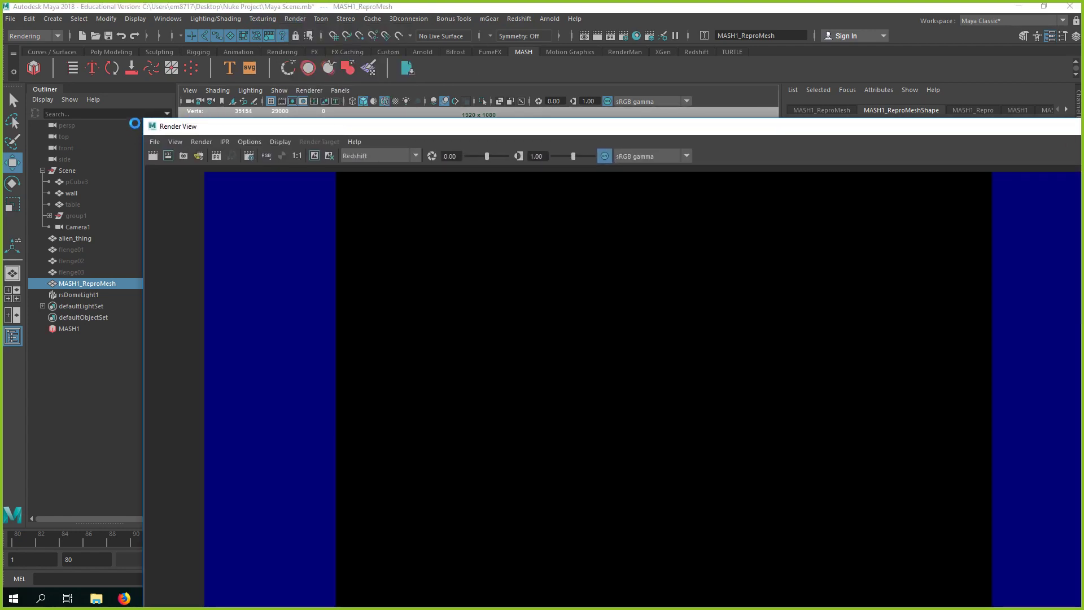
pyautogui.moveTo(145, 119); pyautogui.dragTo(331, 145)
pyautogui.moveTo(424, 153); pyautogui.dragTo(297, 73)
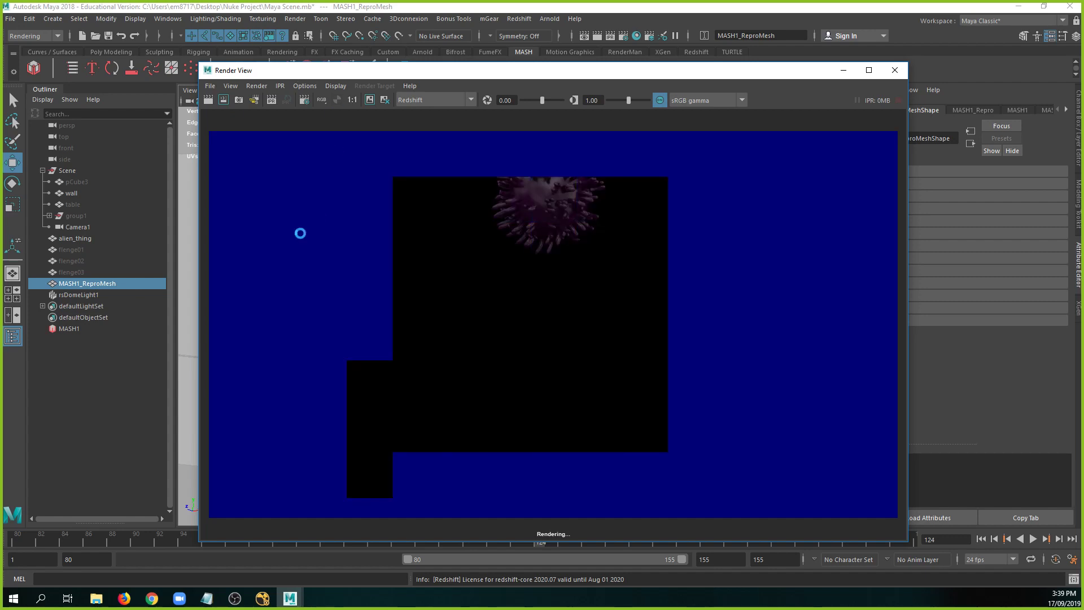
# Switch to NukeX and look over the camera-tracking node graph, resizing the viewer area to show it.
pyautogui.moveTo(262, 598)
pyautogui.click(320, 569)
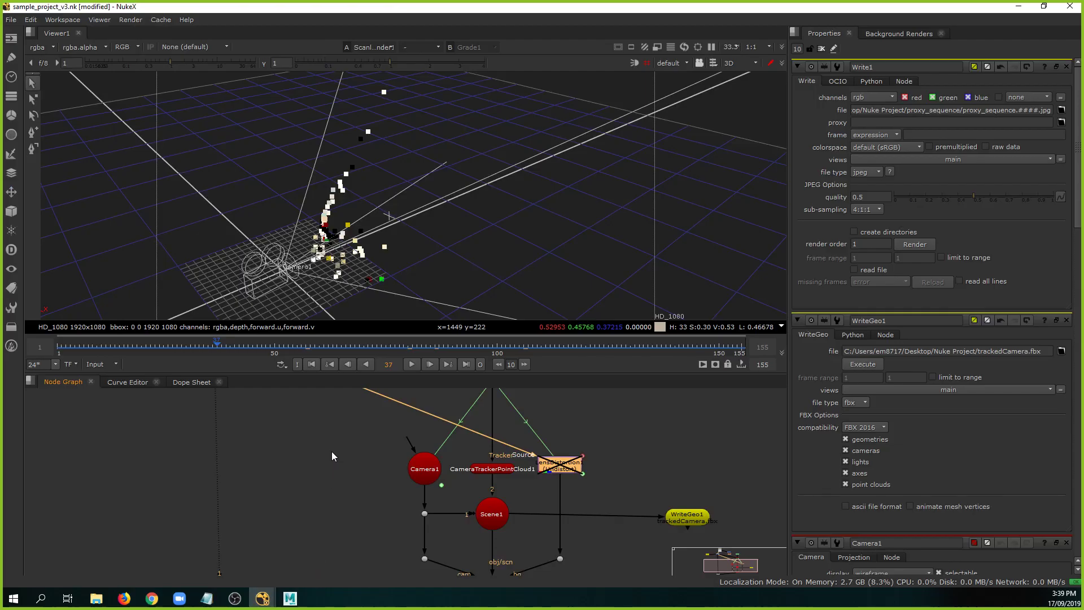
pyautogui.moveTo(178, 370); pyautogui.dragTo(177, 306)
pyautogui.moveTo(367, 201); pyautogui.dragTo(362, 215, button='middle')
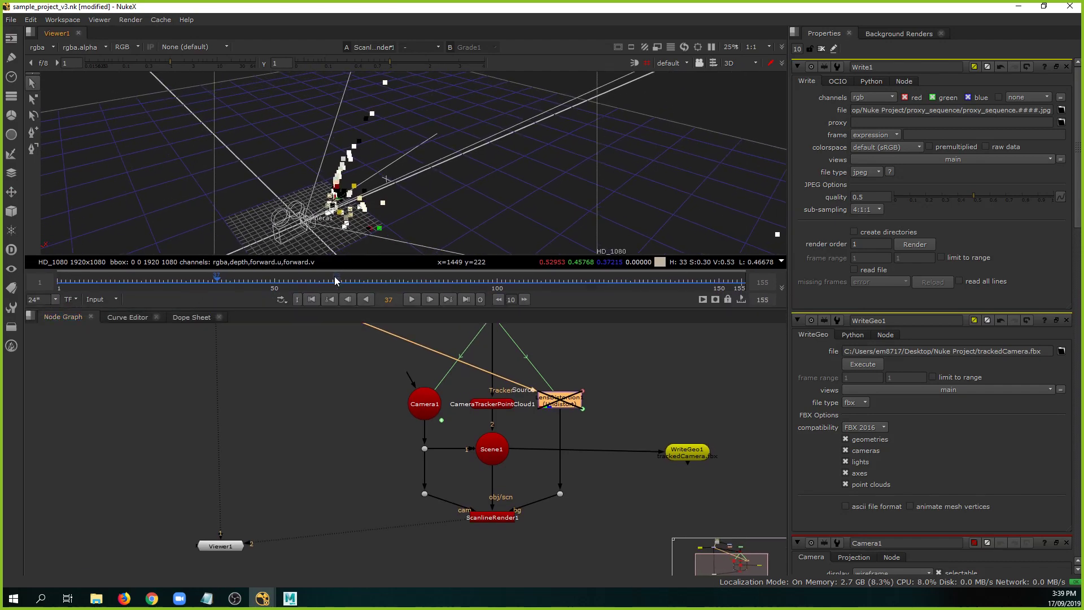
pyautogui.moveTo(298, 315); pyautogui.dragTo(298, 368)
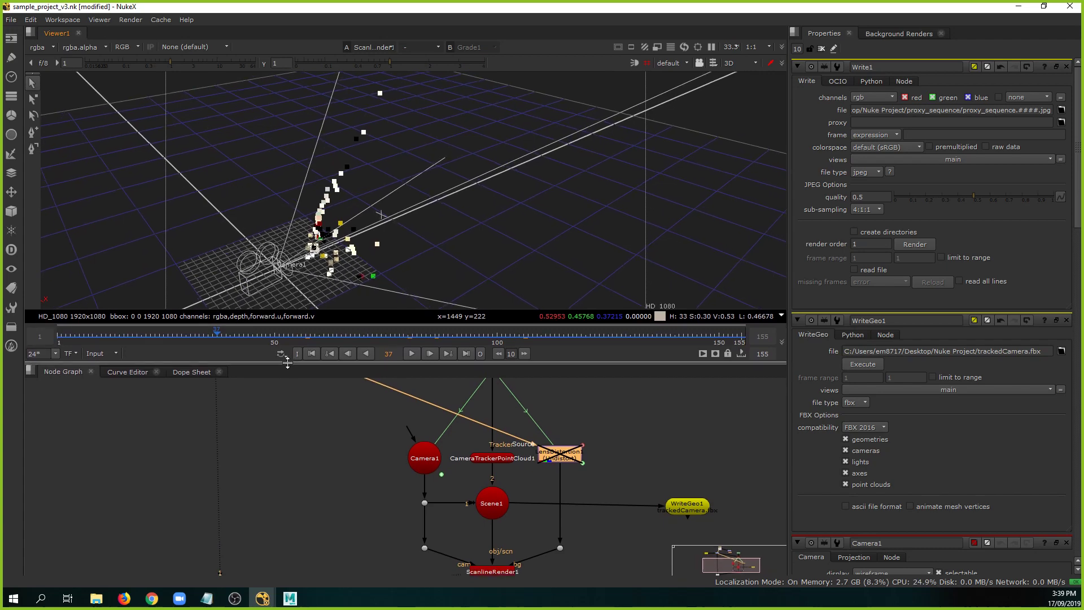
# Return to Maya and move the Render View window higher so the frame being rendered is easier to see.
pyautogui.click(97, 598)
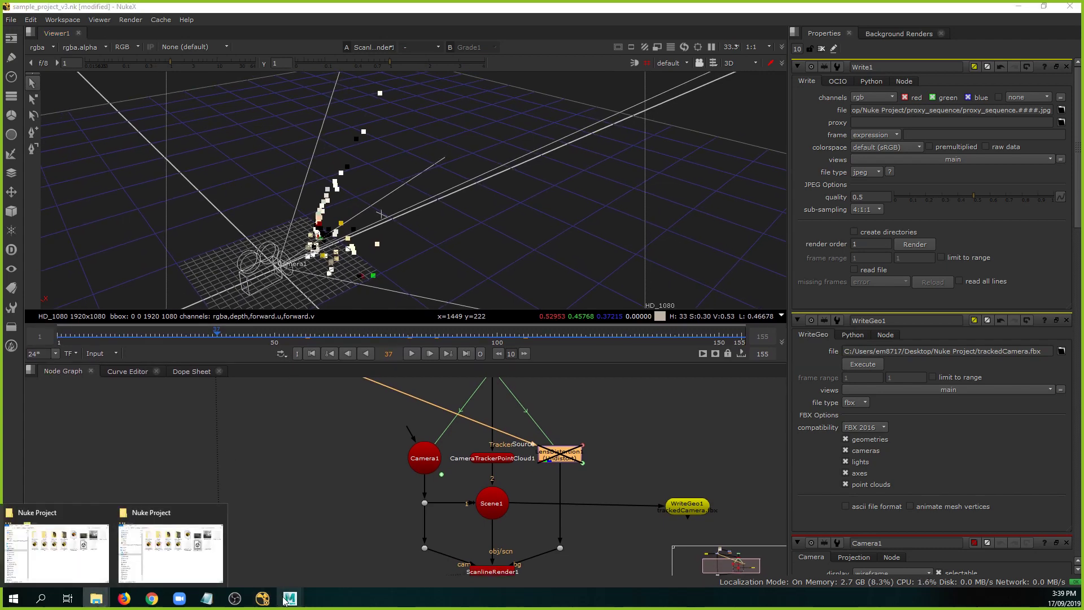
pyautogui.moveTo(288, 598)
pyautogui.click(339, 554)
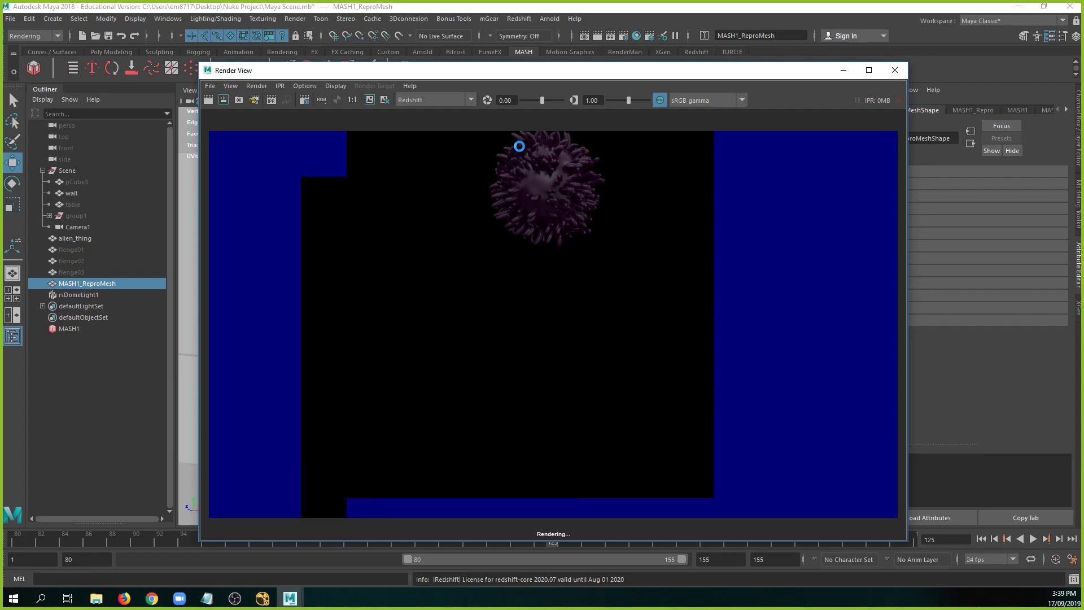
pyautogui.moveTo(549, 73); pyautogui.dragTo(528, 56)
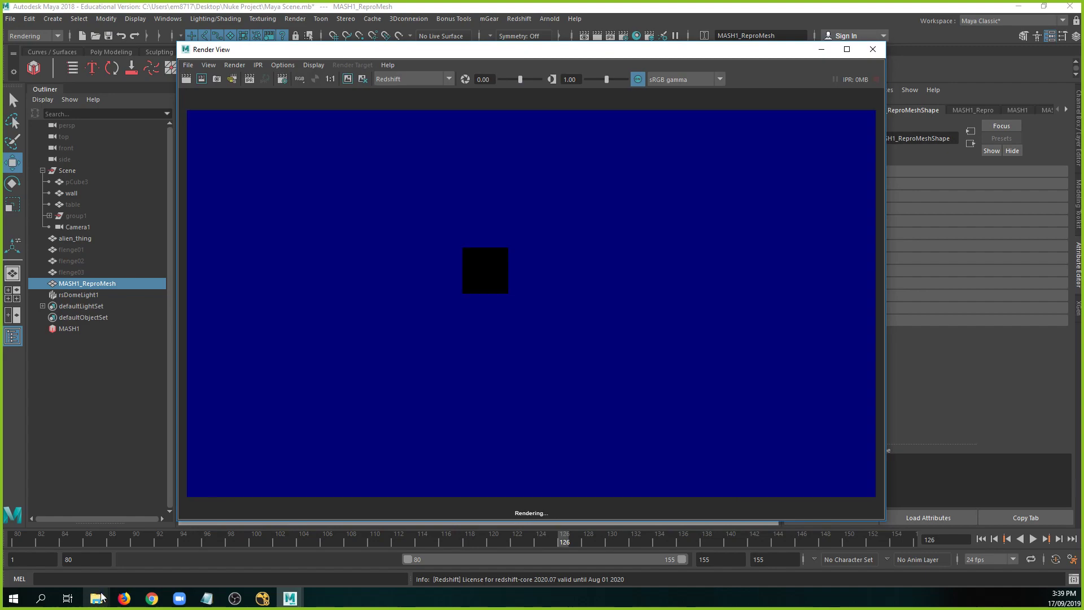
# Bring both Nuke Project folder windows forward in File Explorer and arrange them so both are reachable.
pyautogui.click(91, 602)
pyautogui.click(89, 541)
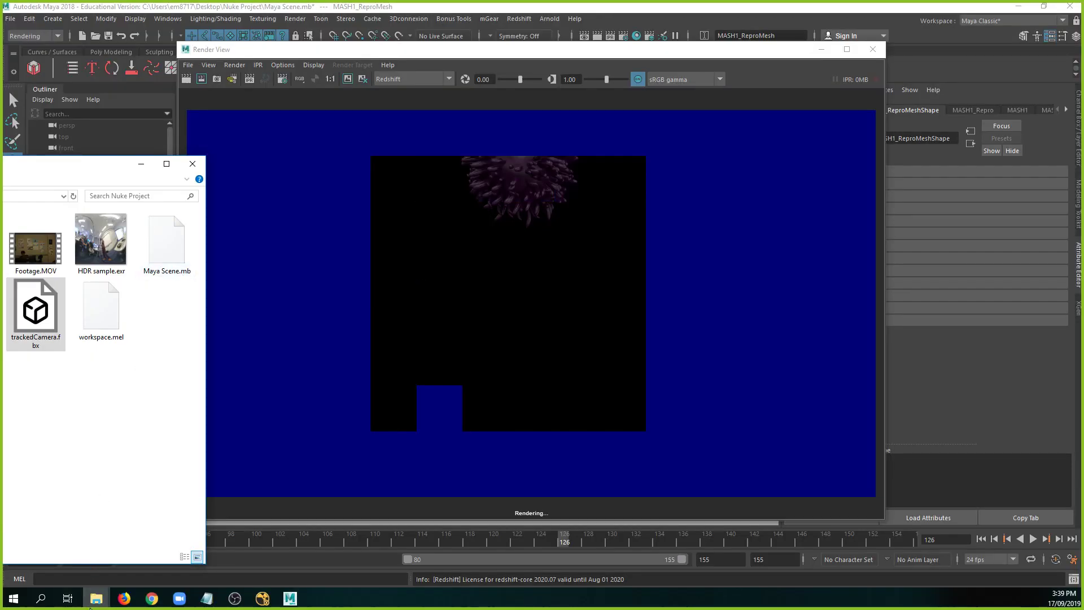
pyautogui.moveTo(90, 604)
pyautogui.click(175, 551)
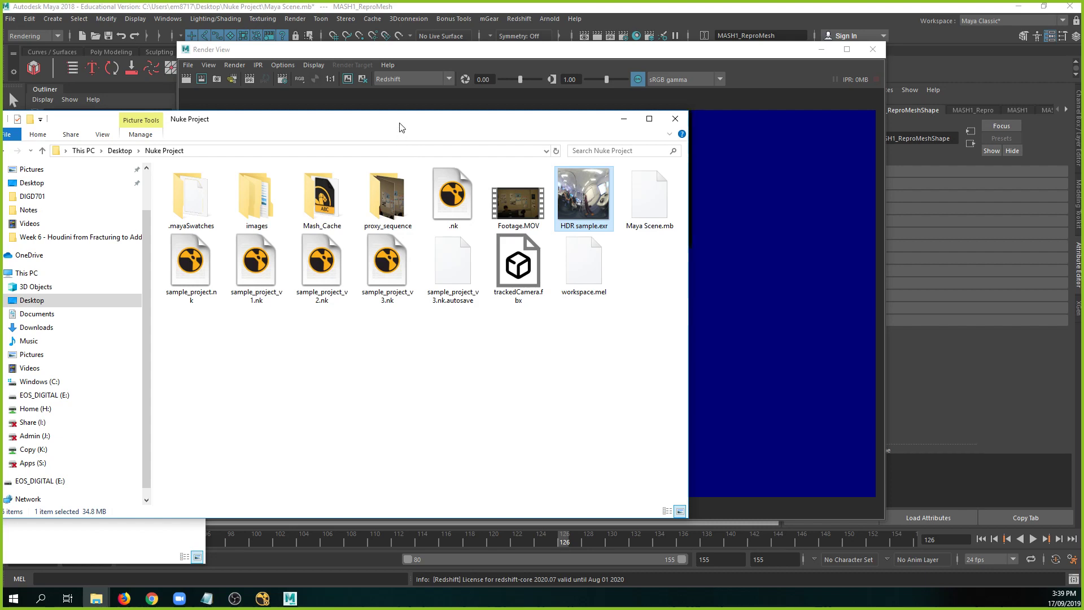
pyautogui.moveTo(400, 127); pyautogui.dragTo(541, 116)
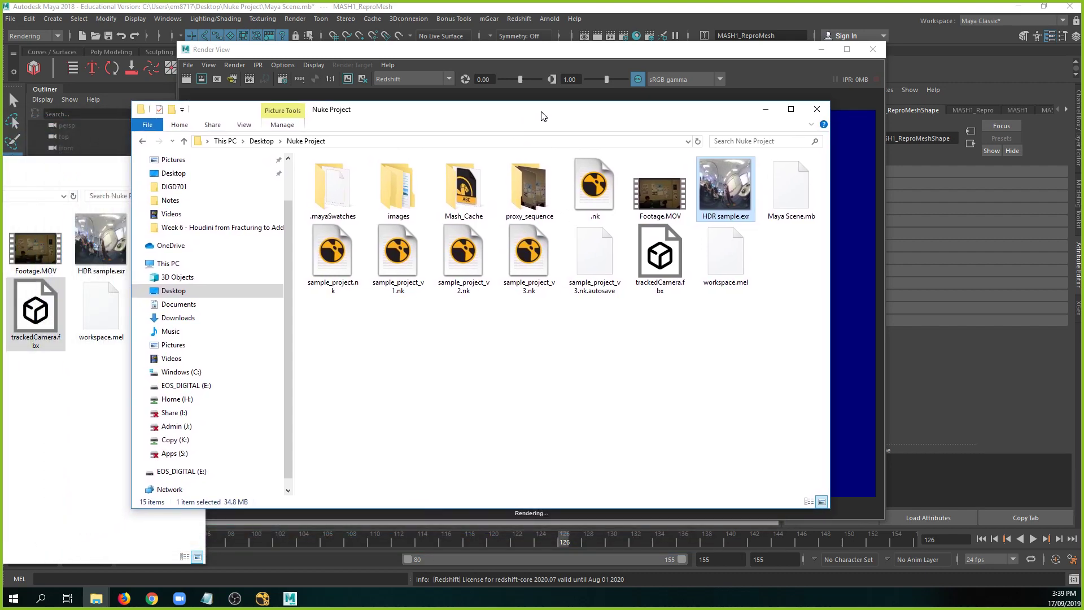
# In one folder window, browse to the VFX > DIGD602 > Nuke Compositing folder on the Copy (K:) drive.
pyautogui.scroll(2, 211, 250)
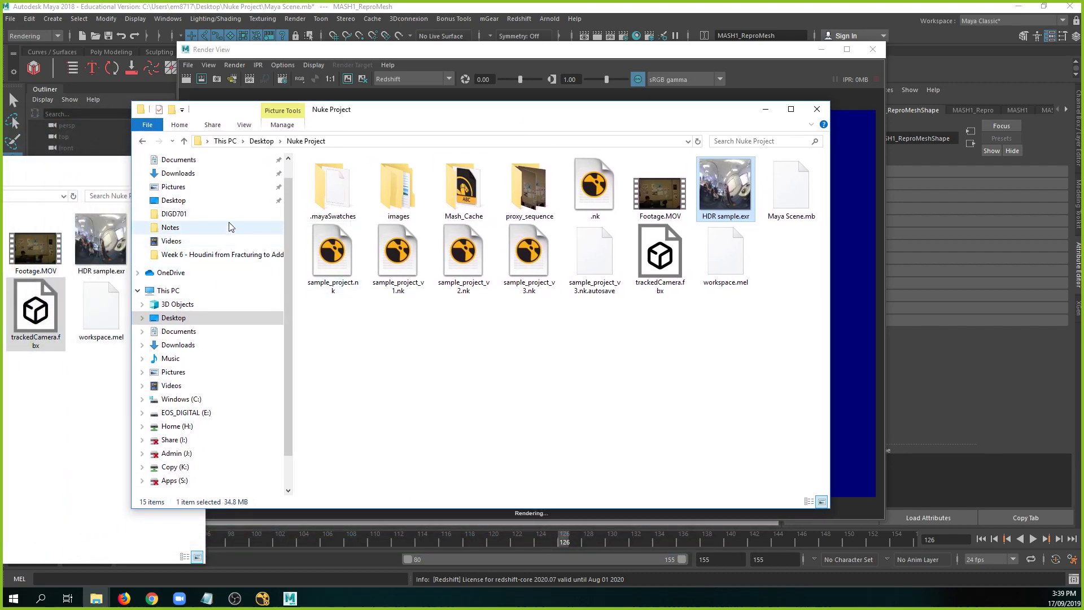
pyautogui.click(208, 249)
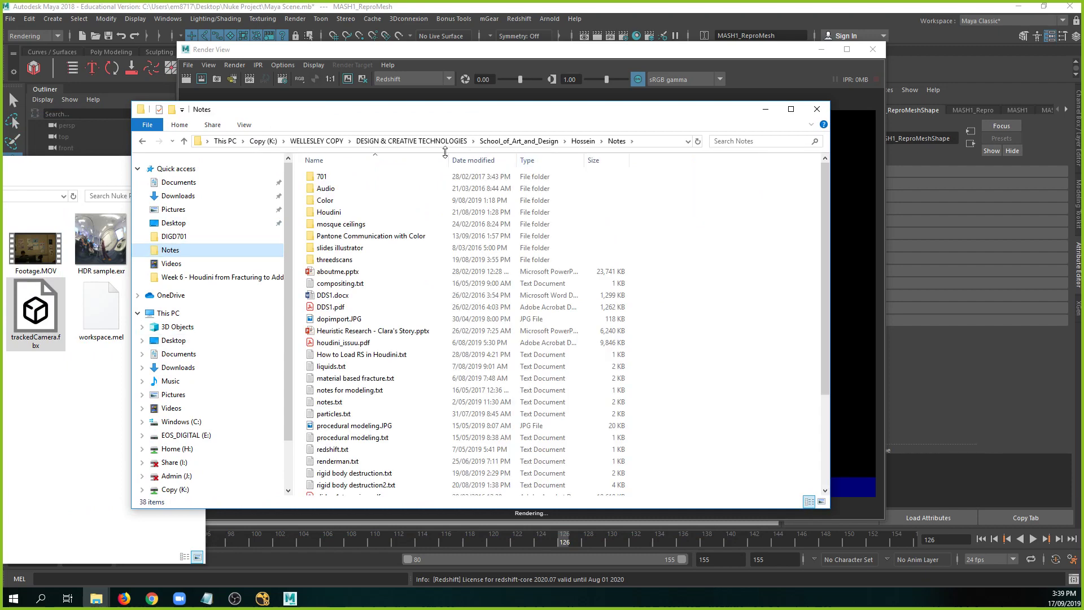
pyautogui.click(583, 140)
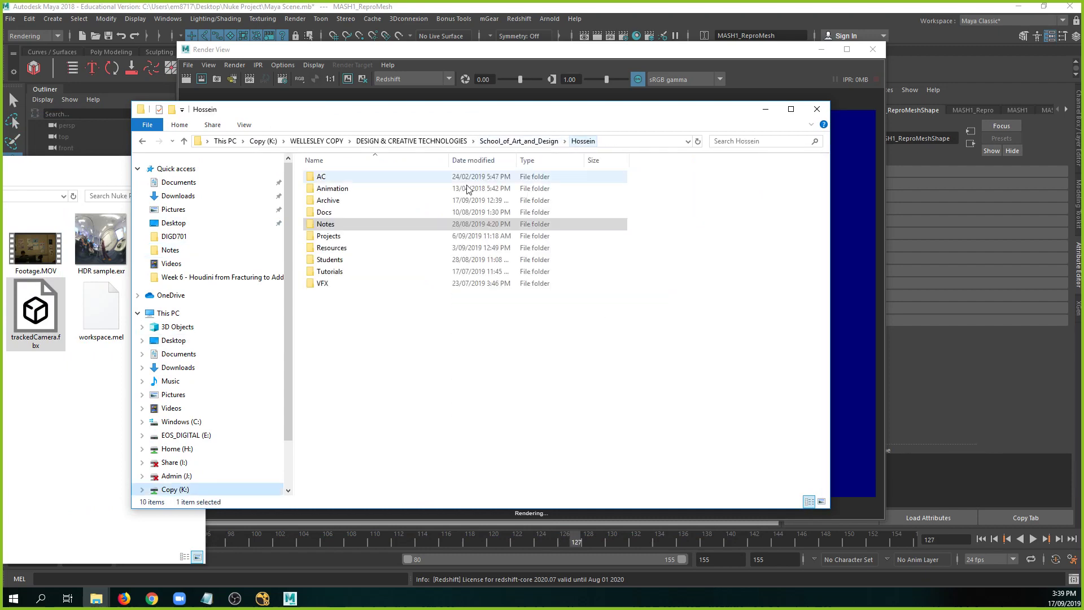
pyautogui.doubleClick(379, 283)
pyautogui.doubleClick(371, 189)
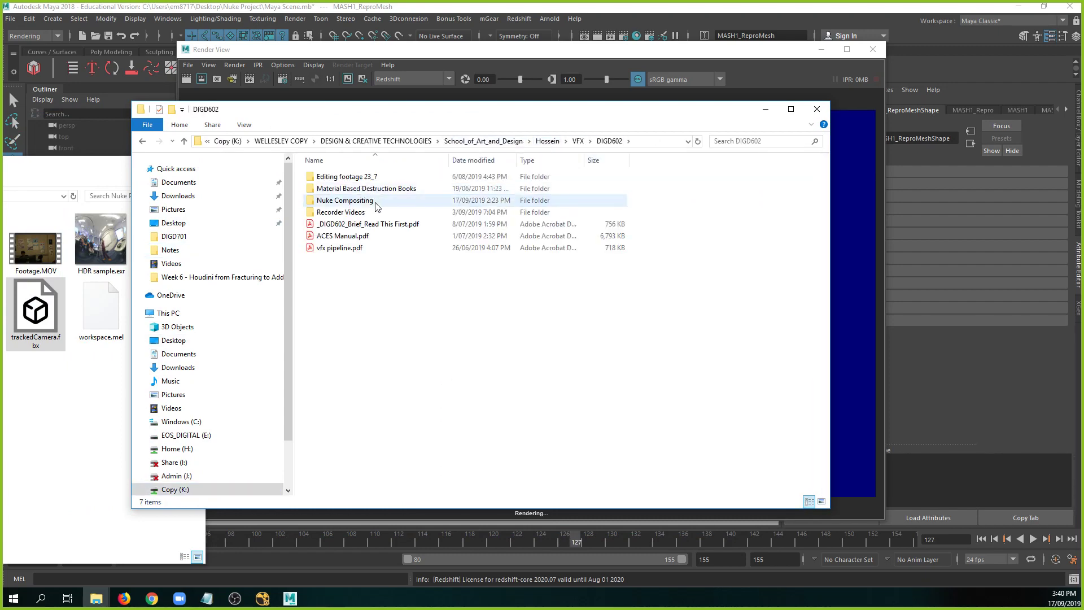
pyautogui.doubleClick(374, 201)
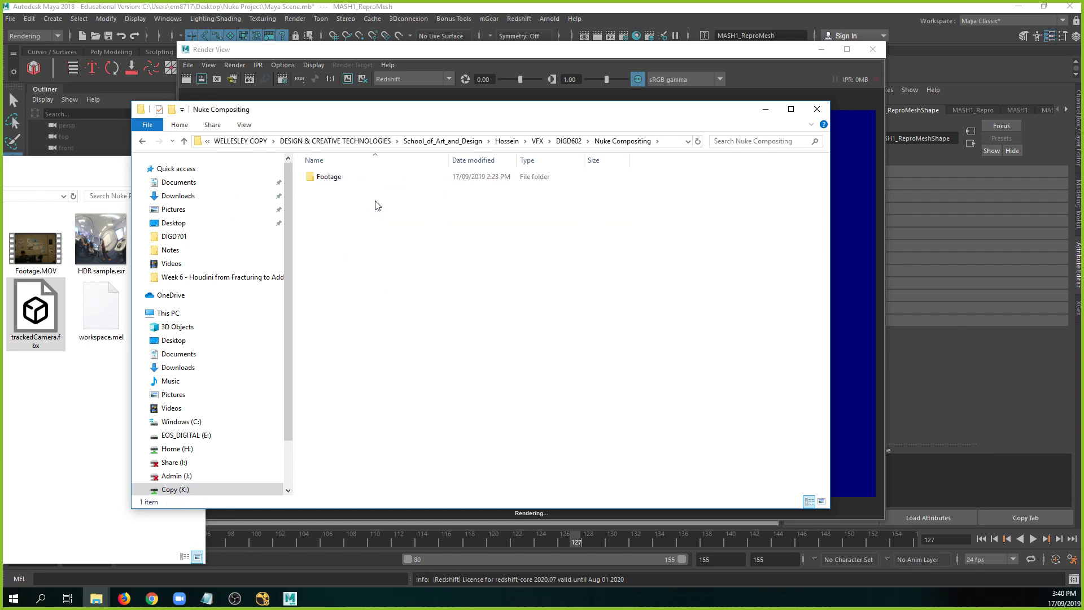
# Copy HDR sample.exr and trackedCamera.fbx from the Nuke Project folder into the Nuke Compositing folder.
pyautogui.moveTo(70, 169); pyautogui.dragTo(120, 190)
pyautogui.moveTo(149, 259); pyautogui.dragTo(448, 291)
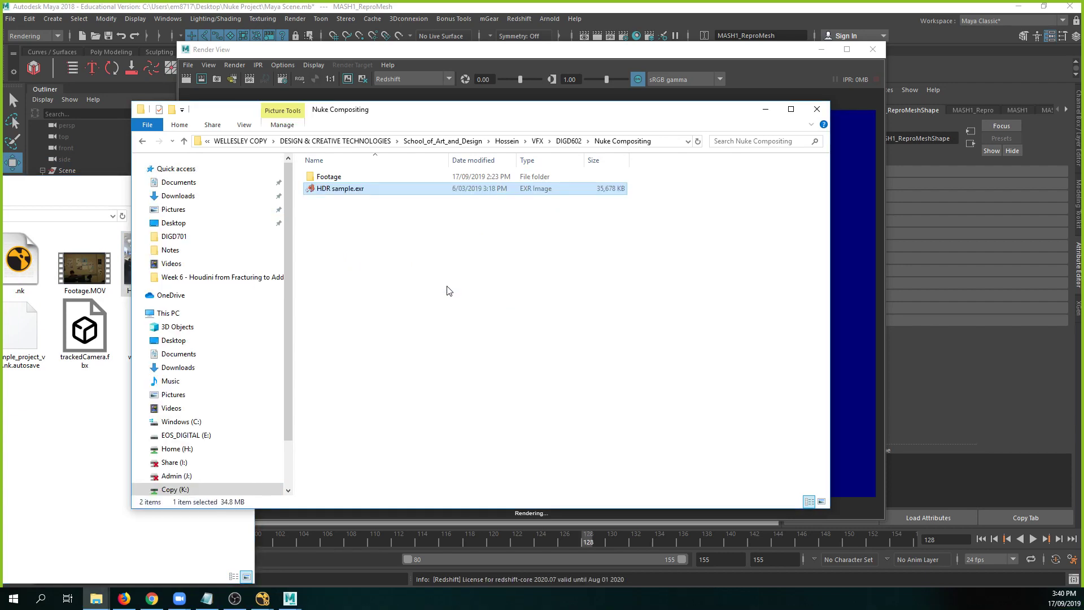
pyautogui.click(97, 192)
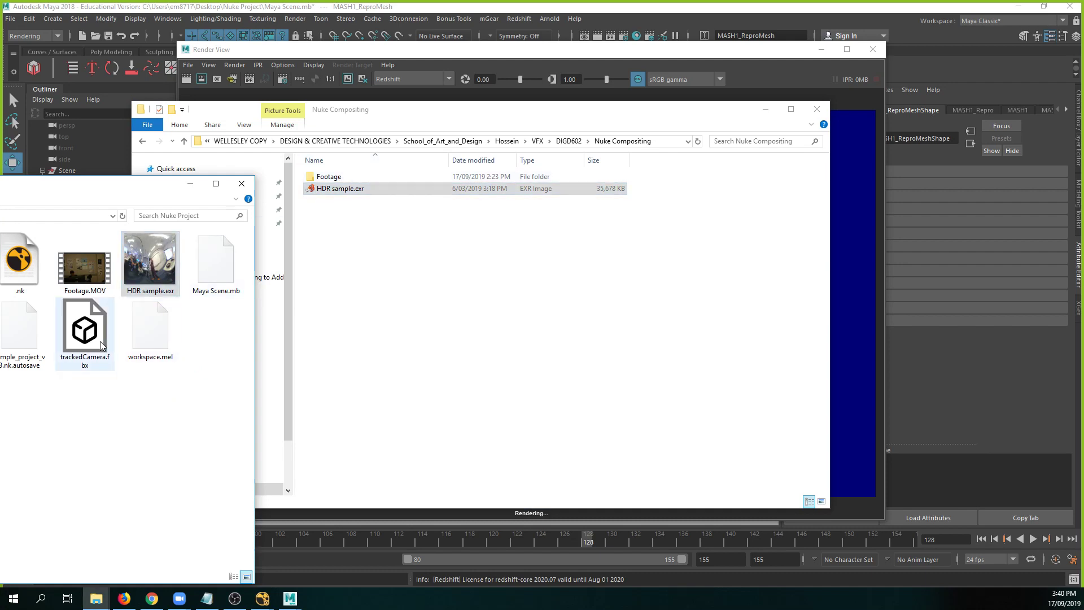
pyautogui.moveTo(87, 331); pyautogui.dragTo(534, 329)
pyautogui.click(11, 390)
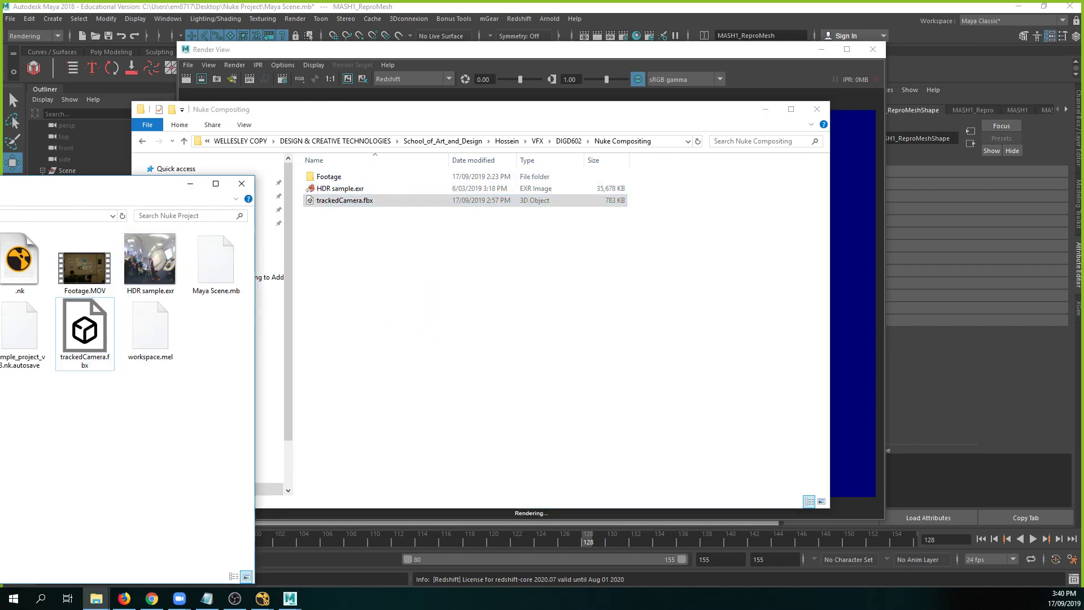
# Open the project's images > Maya Scene folder and reposition its window to view the rendered alien EXR frames.
pyautogui.doubleClick(1, 260)
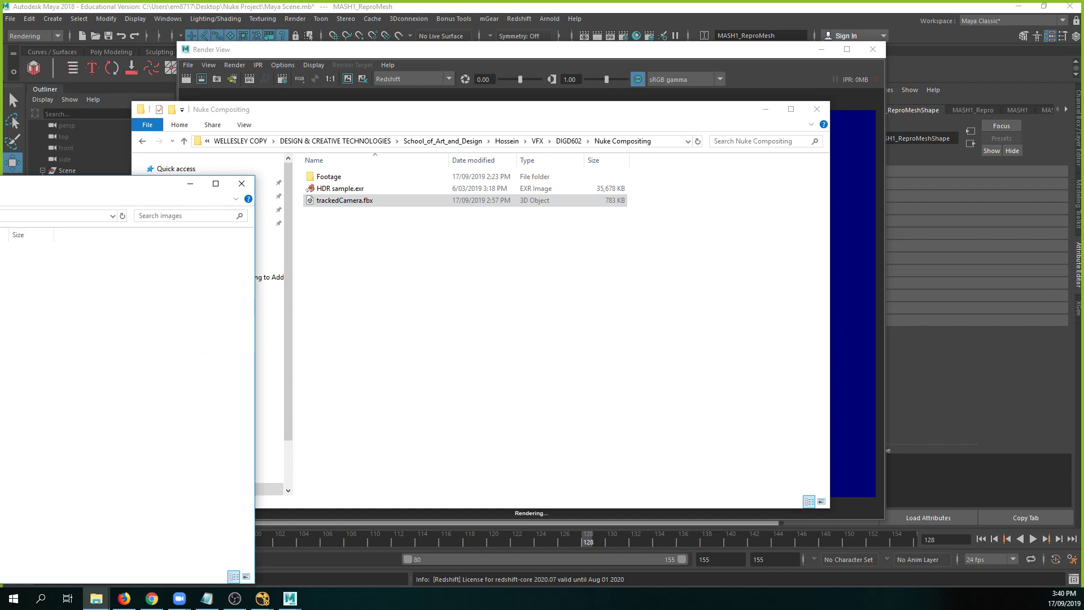
pyautogui.doubleClick(23, 251)
pyautogui.moveTo(3, 190); pyautogui.dragTo(305, 197)
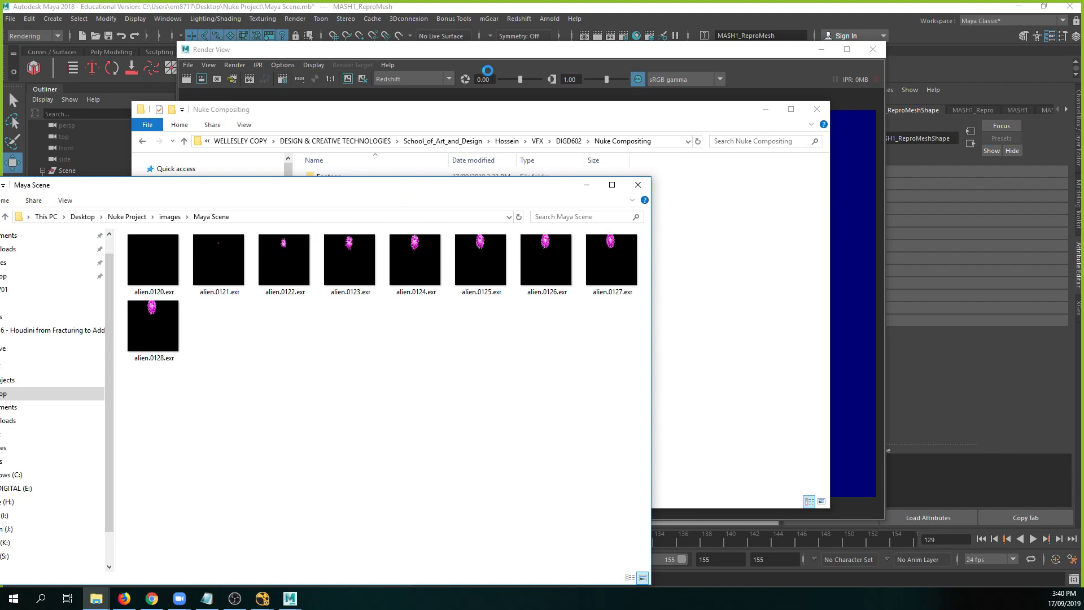
# Return to Maya and review the file output, frame range and resolution in the render settings.
pyautogui.click(491, 11)
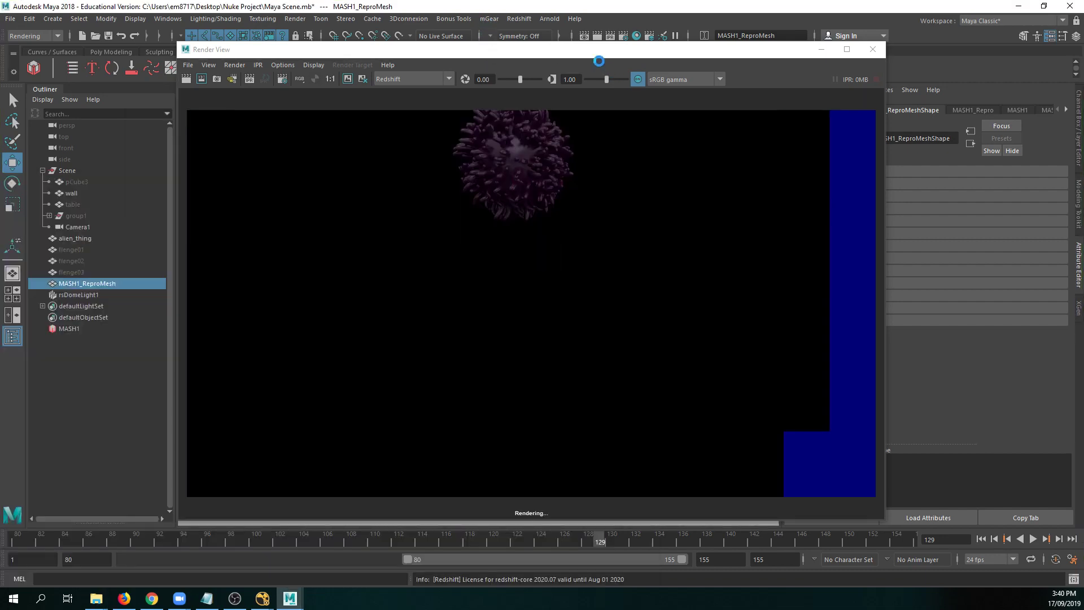
pyautogui.click(623, 35)
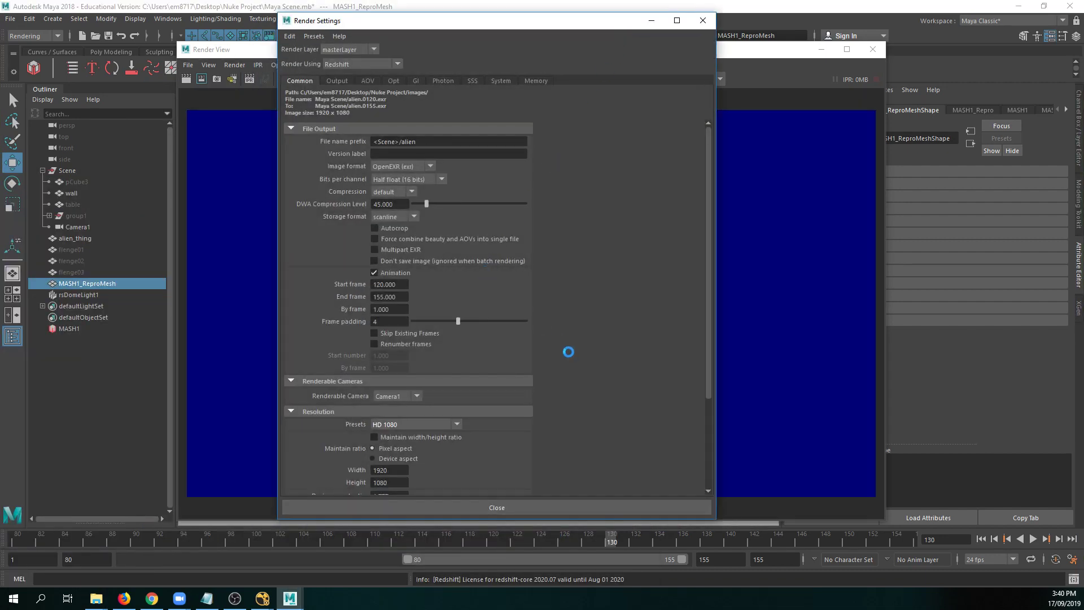
pyautogui.scroll(-3, 569, 352)
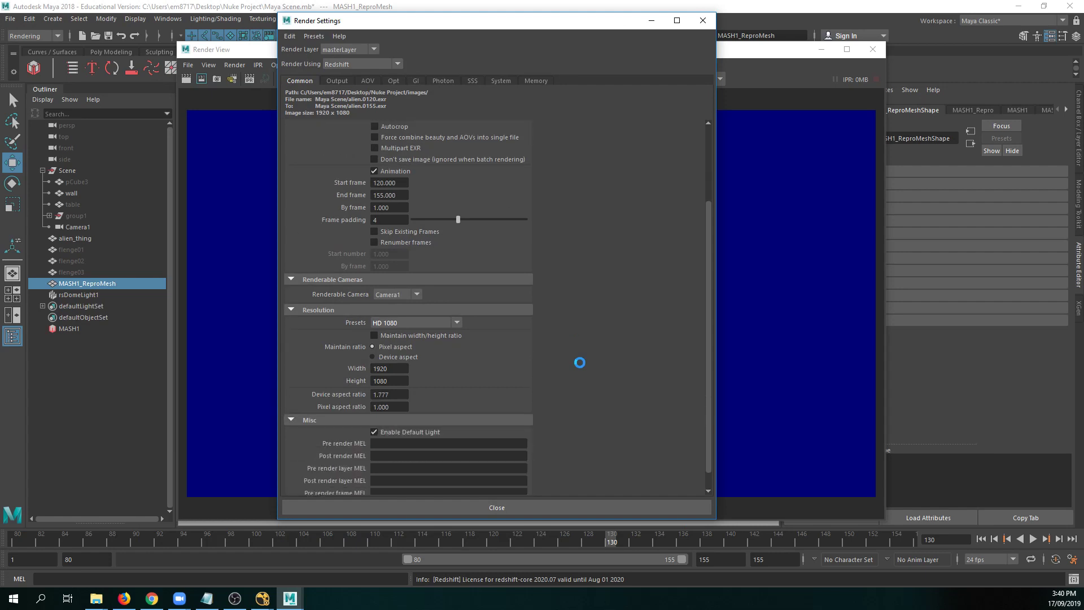
pyautogui.scroll(3, 580, 362)
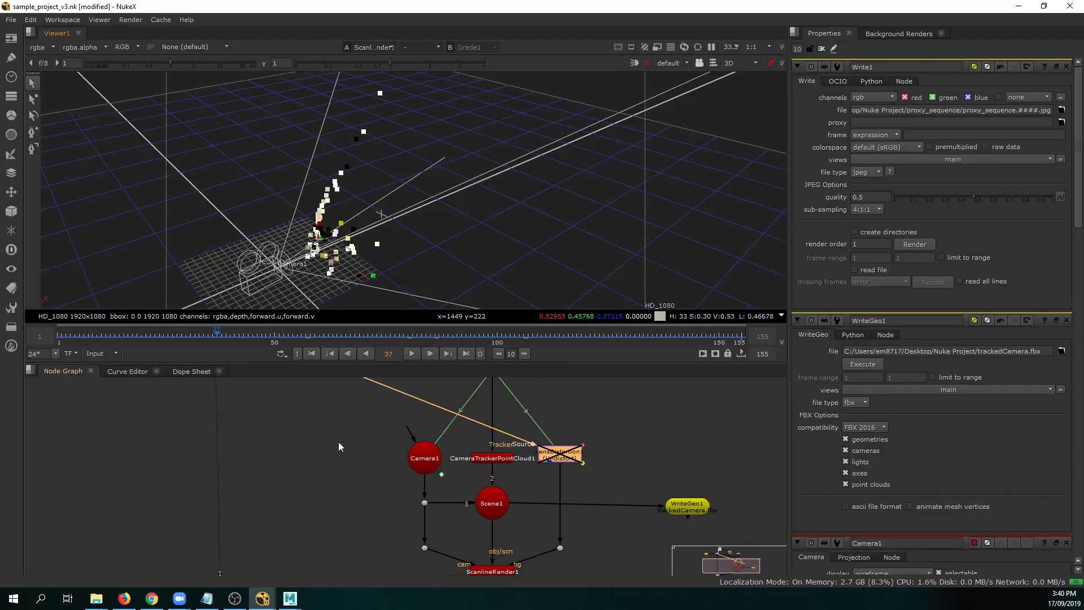
# Try importing the rendered frame alien.0129.exr from the Maya Scene folder into Nuke's node graph as a Read node.
pyautogui.scroll(-3, 320, 469)
pyautogui.hotkey('alt', 'Tab')
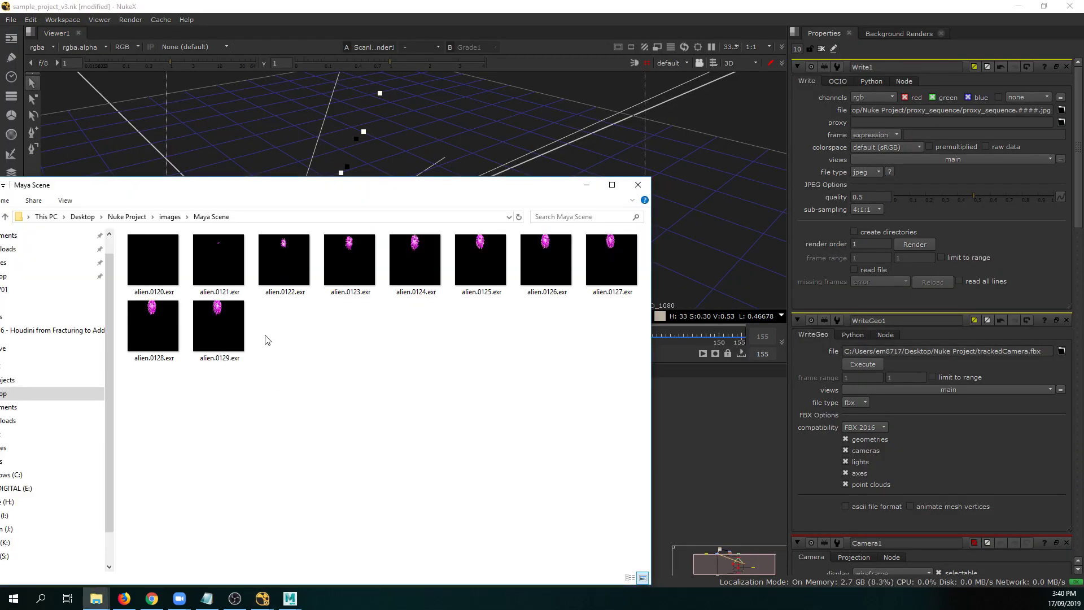
pyautogui.moveTo(218, 326); pyautogui.dragTo(689, 457)
pyautogui.click(709, 431)
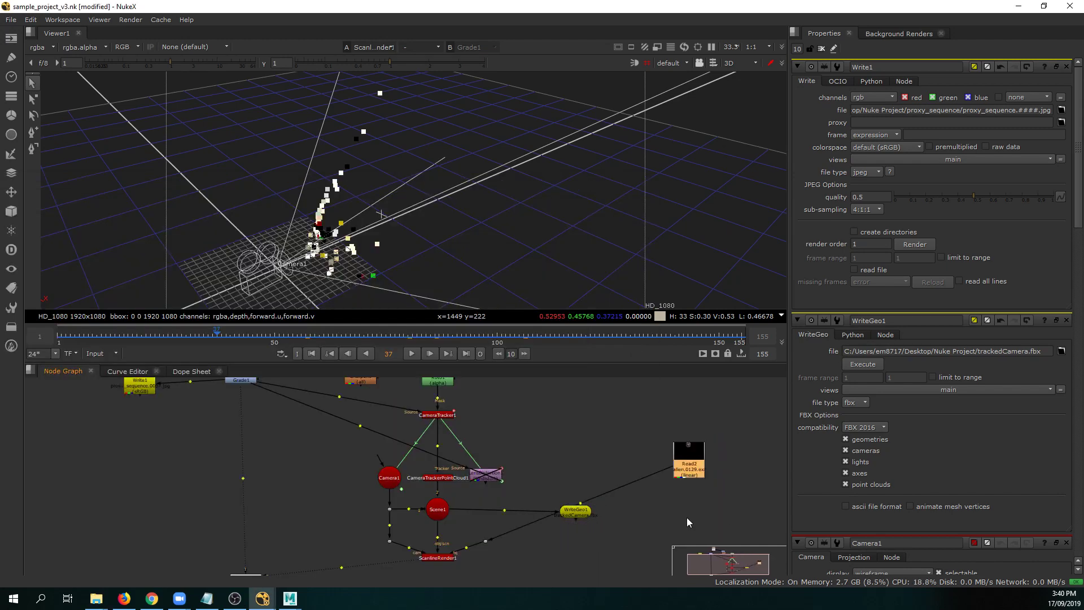
pyautogui.press('Delete')
pyautogui.moveTo(660, 459); pyautogui.dragTo(690, 403, button='middle')
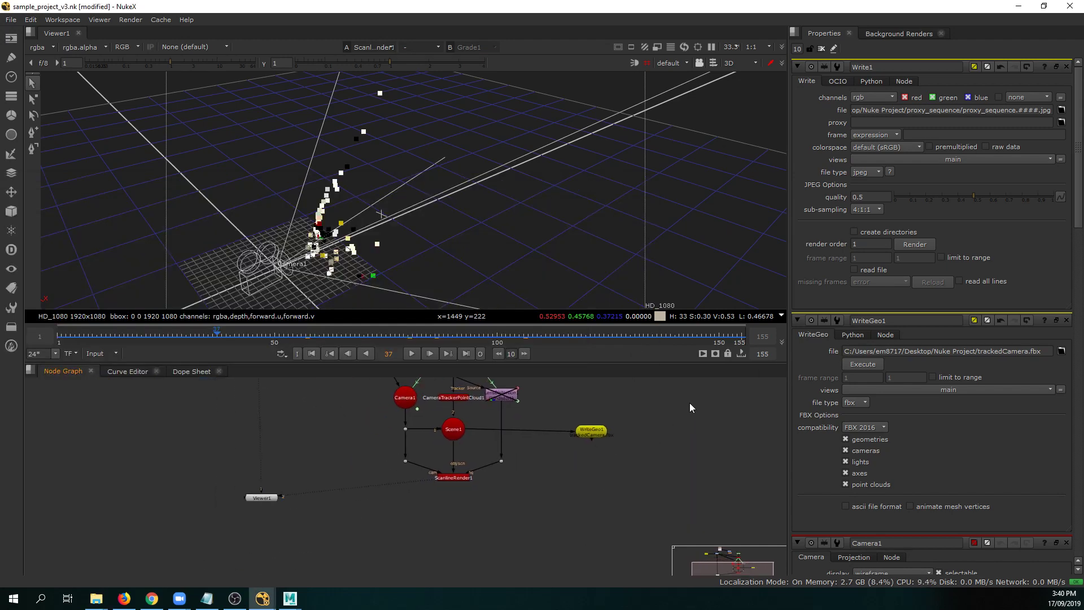
pyautogui.moveTo(324, 529); pyautogui.dragTo(423, 571, button='middle')
pyautogui.press('Tab')
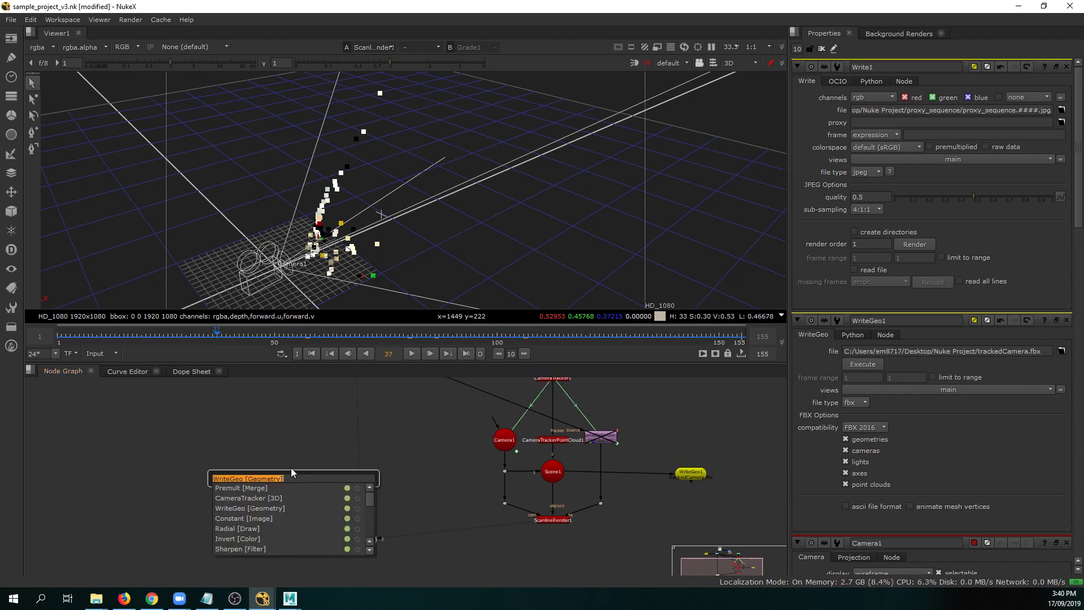
# Copy alien.0130.exr from the Maya Scene render folder into the Nuke Compositing folder.
pyautogui.hotkey('alt', 'Tab')
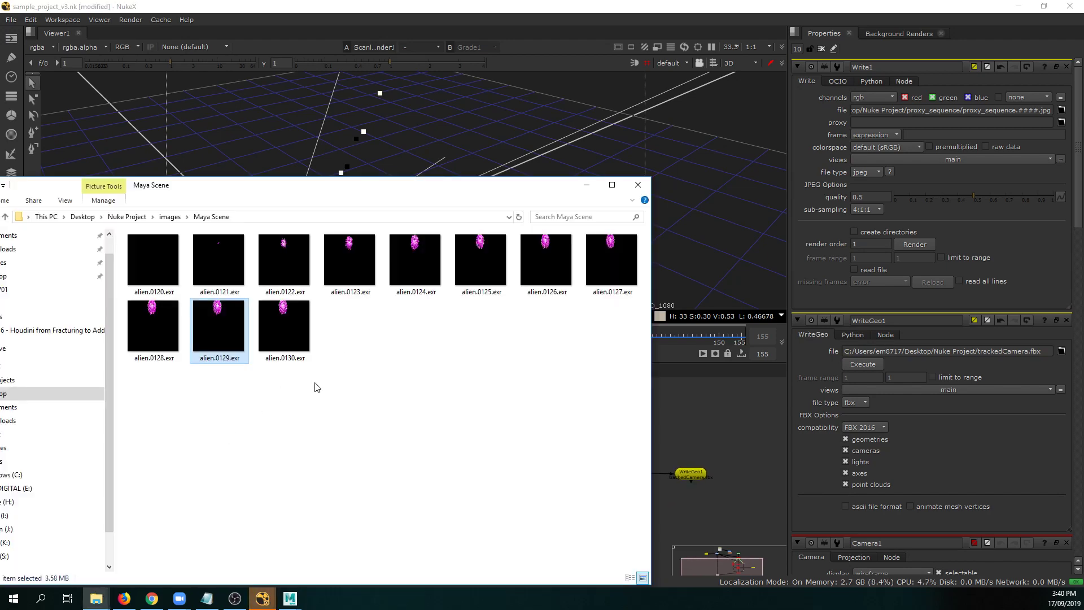
pyautogui.click(291, 339)
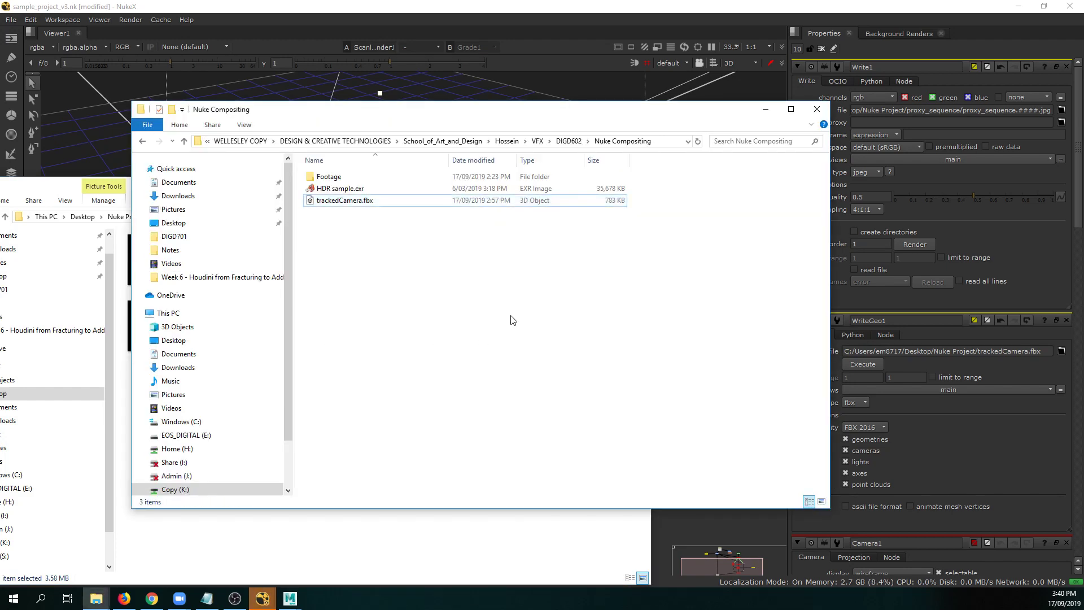
pyautogui.hotkey('ctrl', 'v')
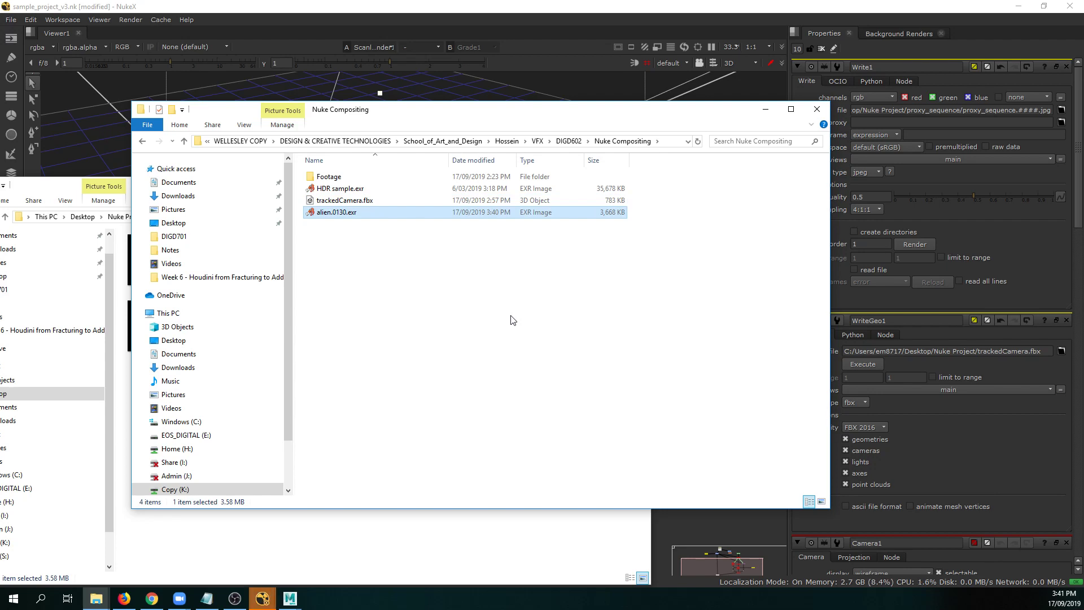
# Check the rendered frames in the Maya Scene folder and the progress of the sequence in Maya's Render View.
pyautogui.click(457, 528)
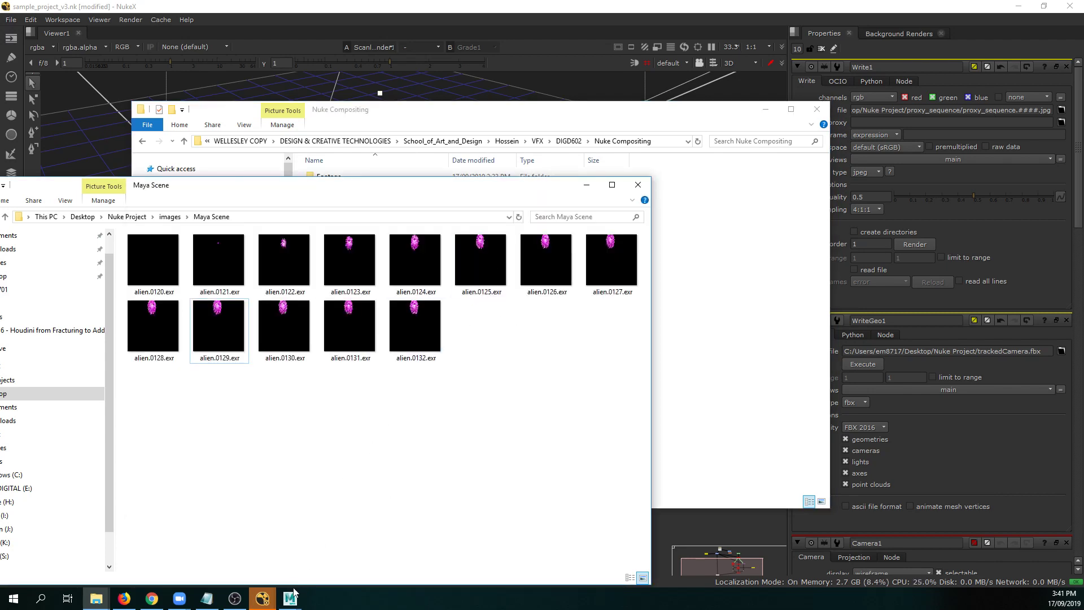
pyautogui.moveTo(285, 600)
pyautogui.click(355, 542)
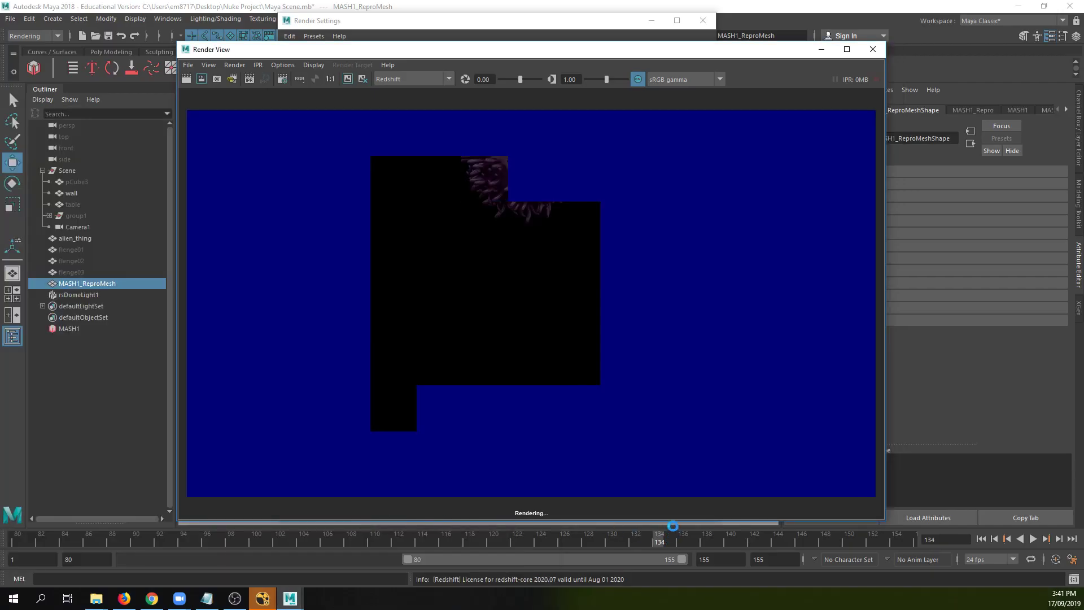
# Switch back to Nuke and delete the Write1 proxy sequence node from the node graph.
pyautogui.hotkey('alt', 'Tab')
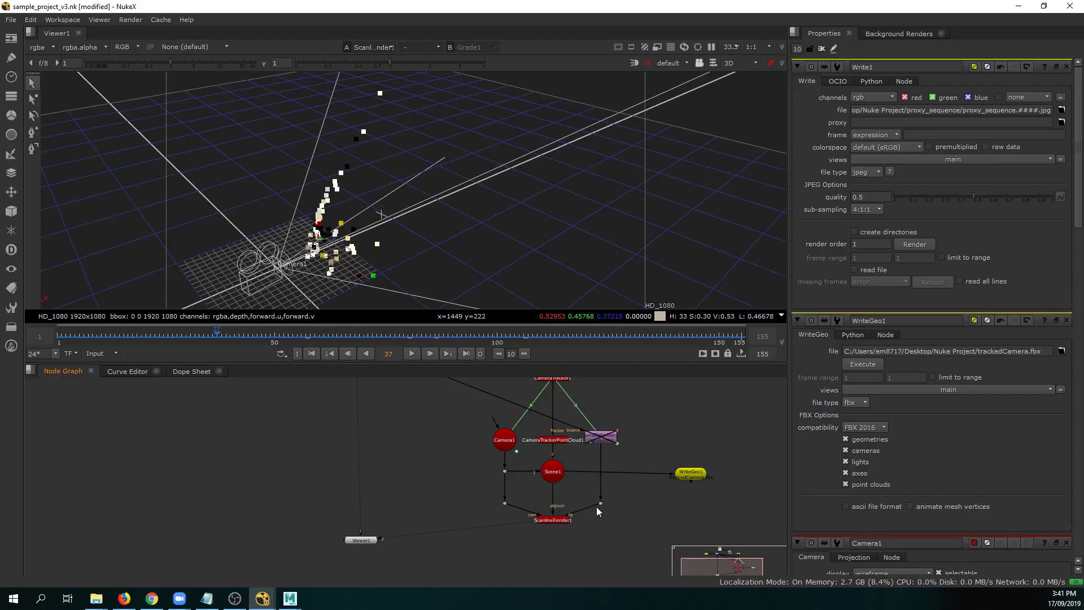
pyautogui.scroll(-4, 376, 538)
pyautogui.moveTo(361, 516); pyautogui.dragTo(398, 486, button='middle')
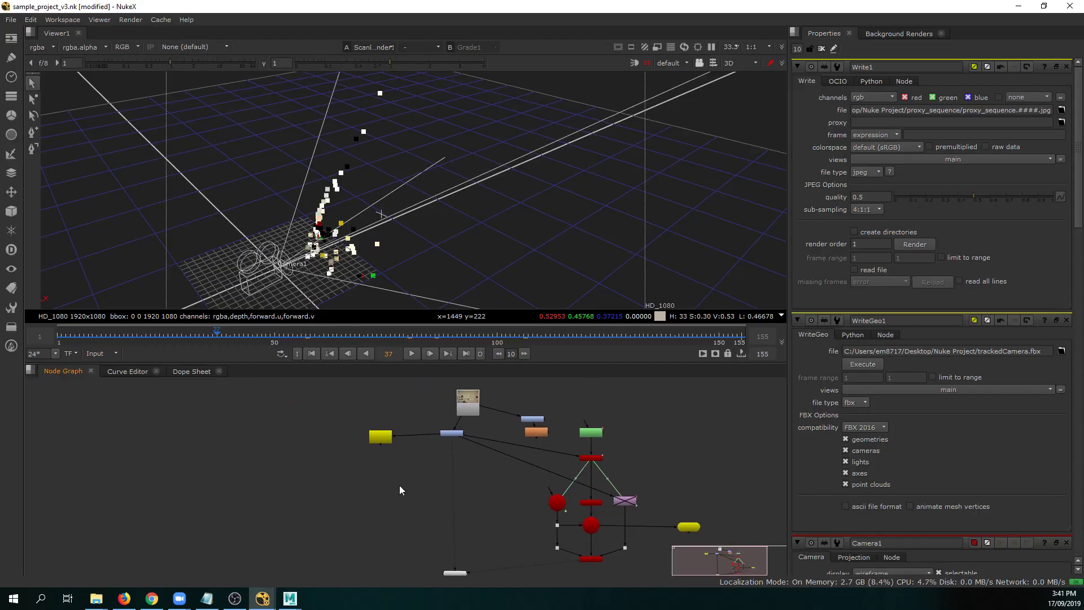
pyautogui.scroll(5, 425, 414)
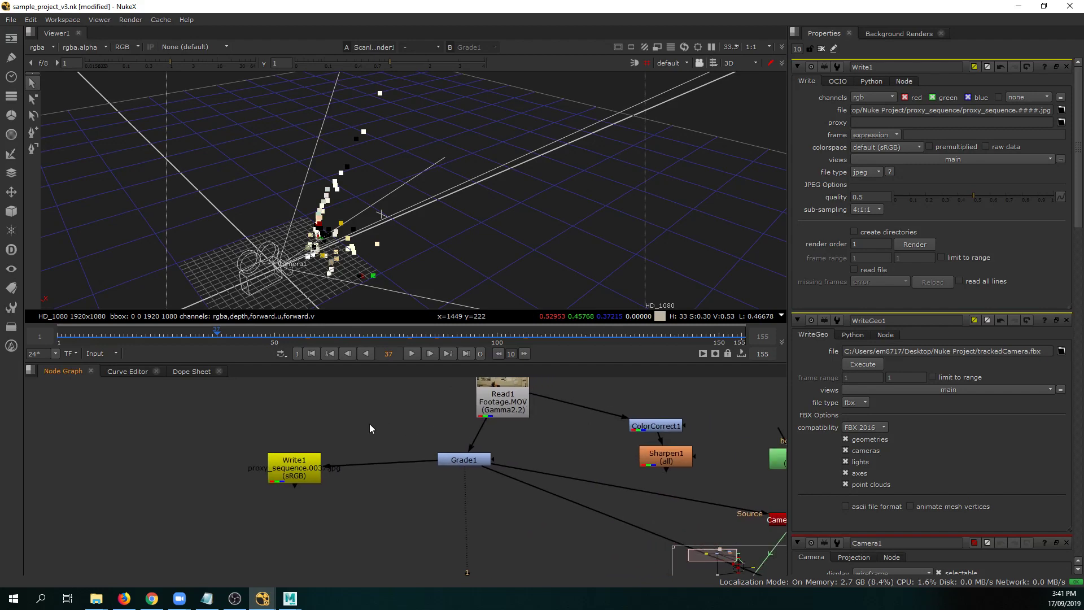
pyautogui.click(280, 473)
pyautogui.press('Delete')
# Delete the ColorCorrect1 and Sharpen1 nodes branching off the Read1 footage in the enlarged node graph.
pyautogui.scroll(-2, 376, 463)
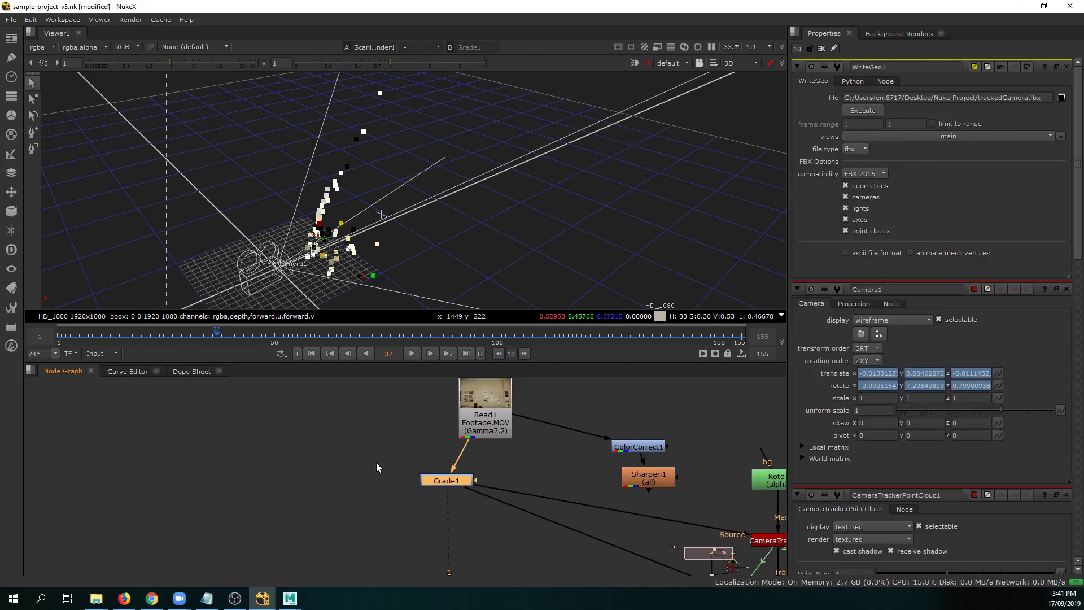
pyautogui.scroll(-3, 385, 482)
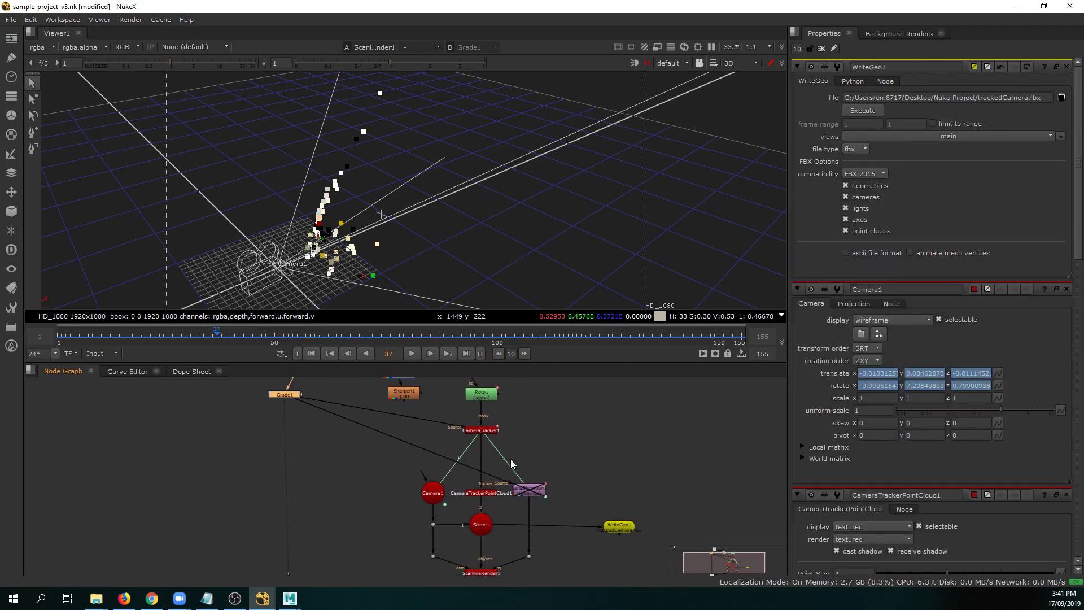
pyautogui.moveTo(545, 418); pyautogui.dragTo(496, 514)
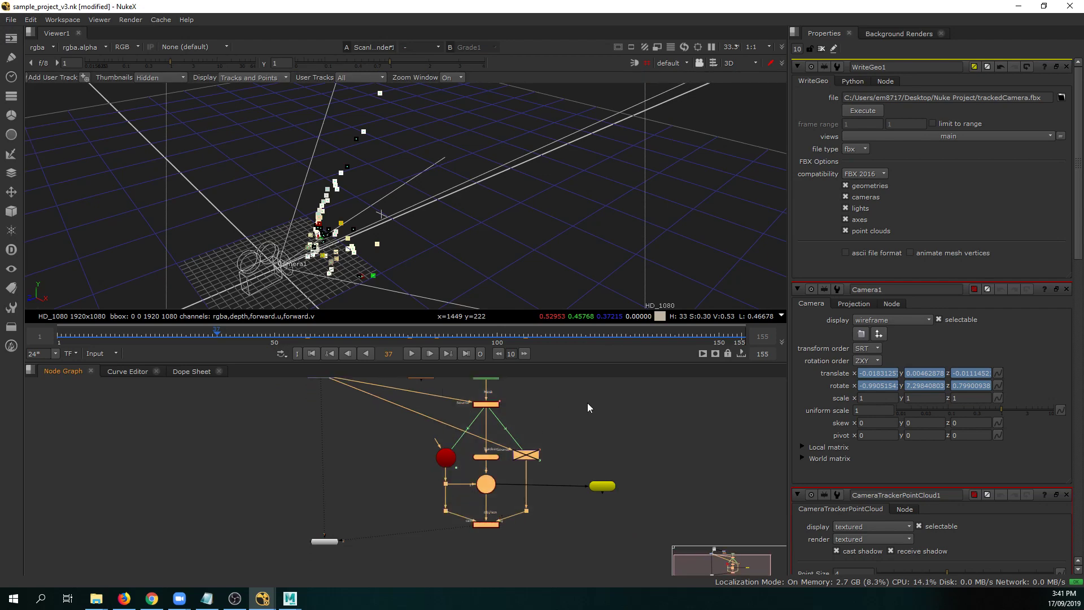
pyautogui.scroll(-2, 570, 425)
pyautogui.press('space')
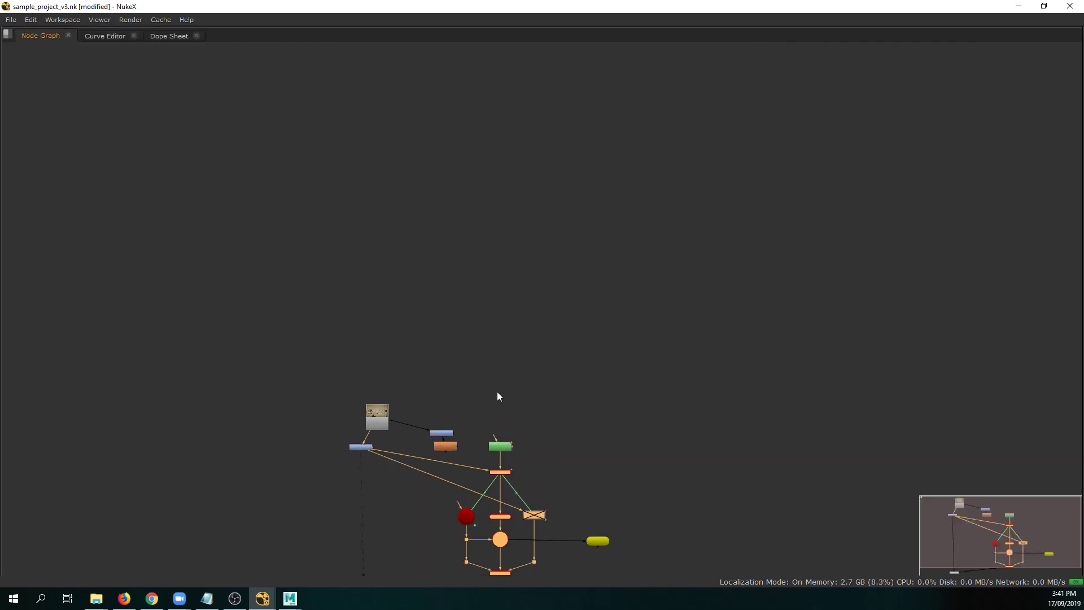
pyautogui.press('f')
pyautogui.moveTo(494, 188); pyautogui.dragTo(428, 262)
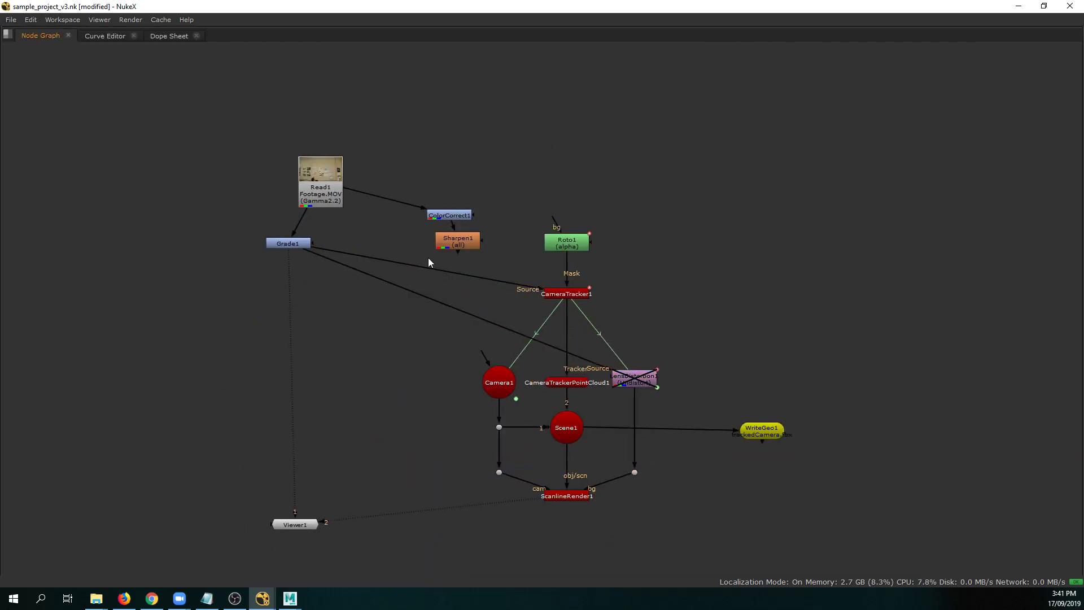
pyautogui.moveTo(410, 173); pyautogui.dragTo(441, 189)
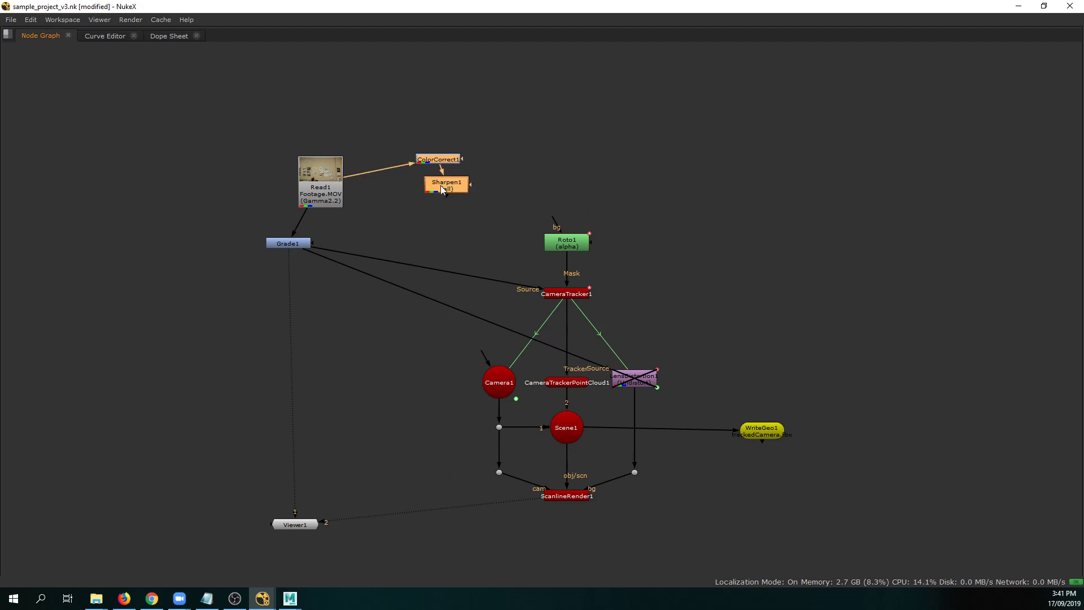
pyautogui.press('Delete')
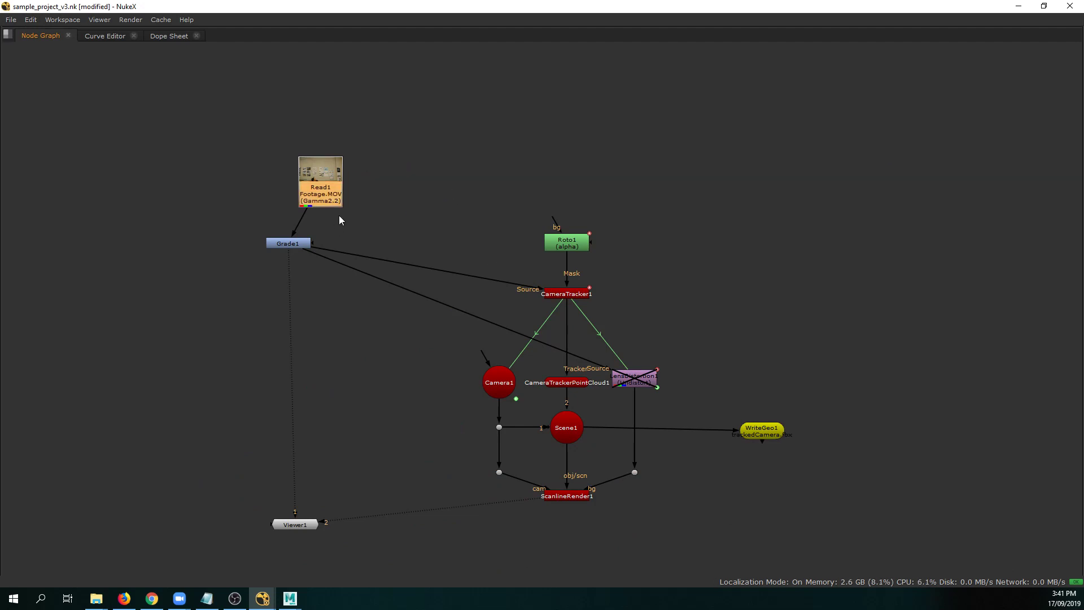
# Remove the WriteGeo1 node connected to Scene1 from the camera tracking setup.
pyautogui.scroll(2, 374, 221)
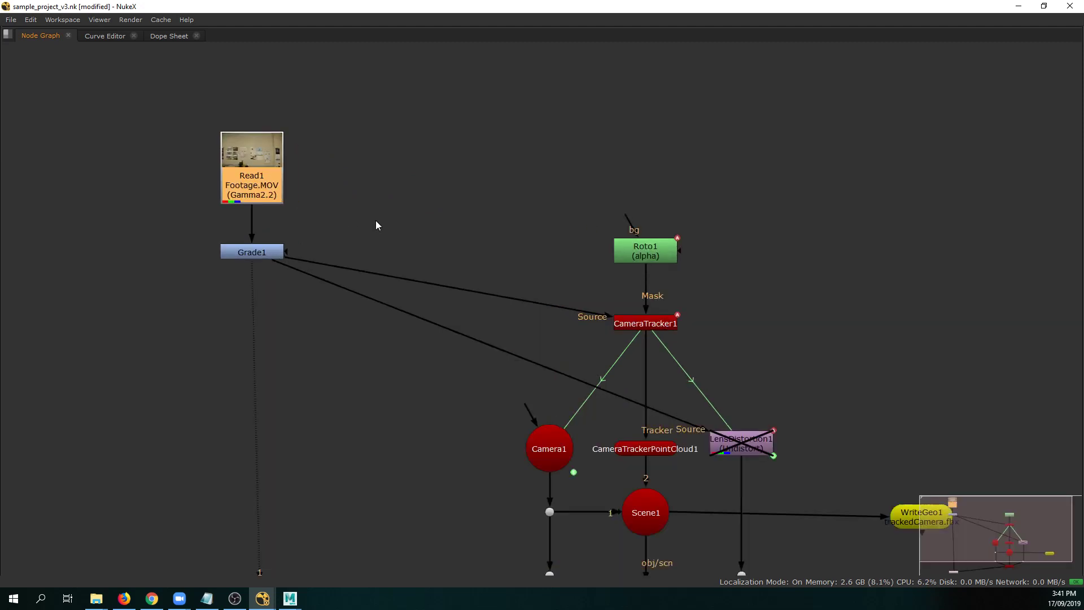
pyautogui.scroll(-1, 375, 220)
pyautogui.moveTo(375, 220); pyautogui.dragTo(361, 167, button='middle')
pyautogui.moveTo(694, 139); pyautogui.dragTo(494, 576)
pyautogui.moveTo(746, 352); pyautogui.dragTo(711, 286, button='middle')
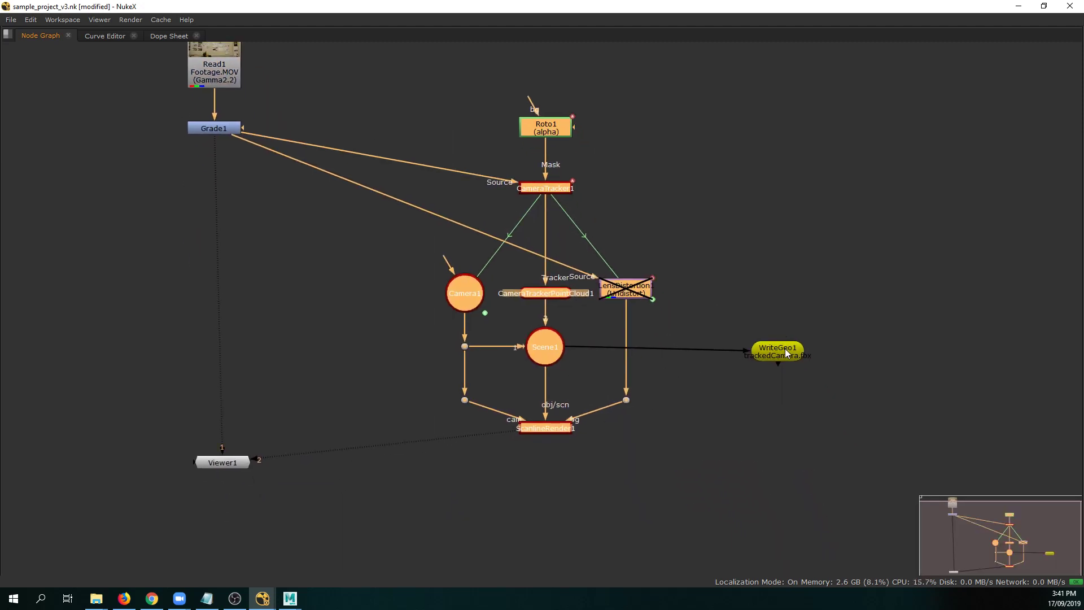
pyautogui.moveTo(786, 353); pyautogui.dragTo(806, 337)
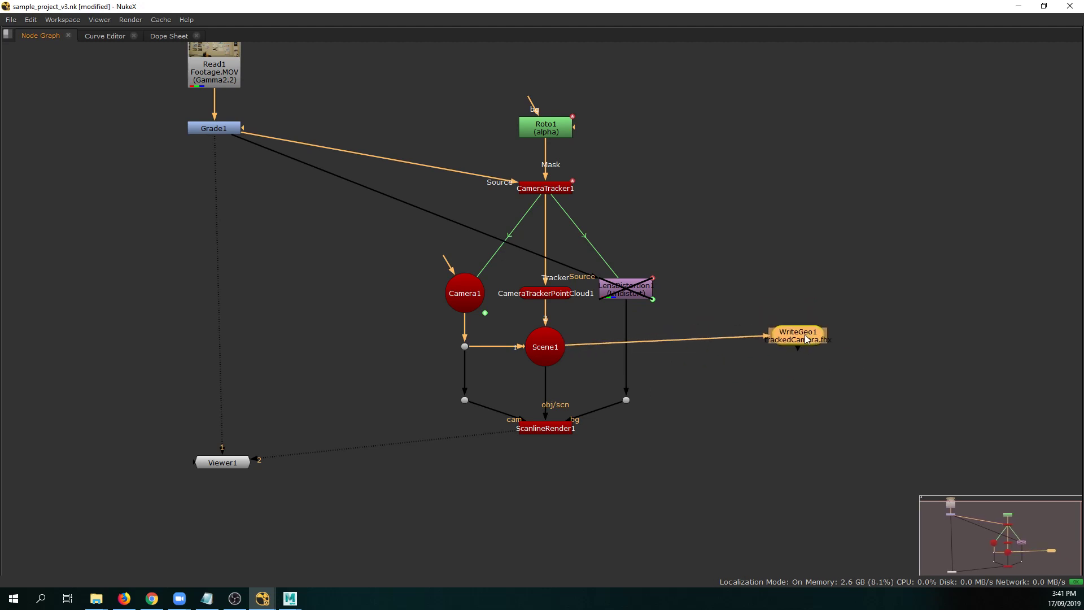
pyautogui.moveTo(804, 335); pyautogui.dragTo(769, 344)
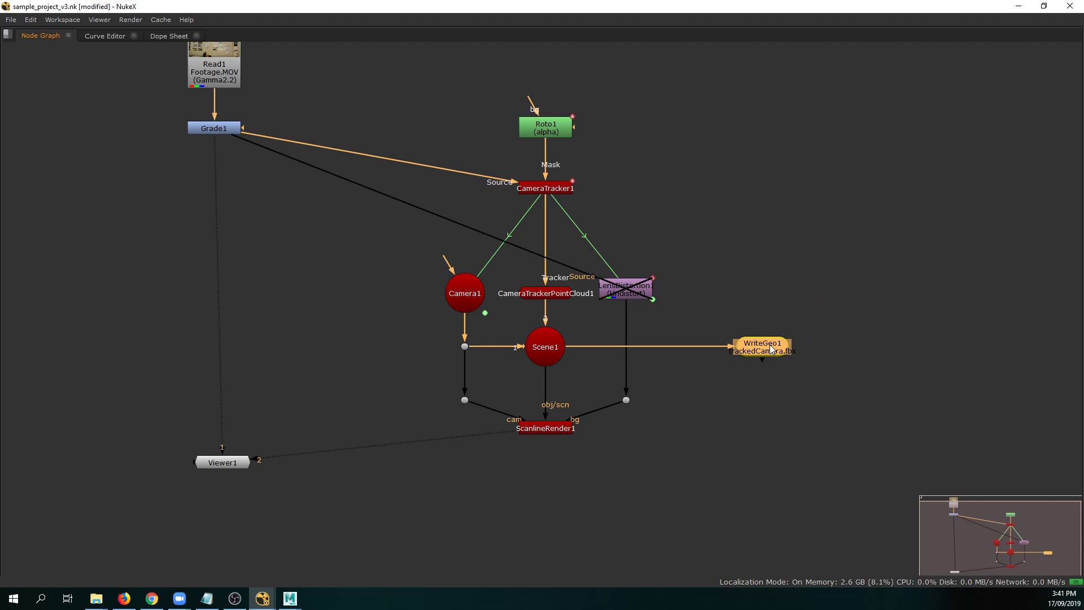
pyautogui.press('Delete')
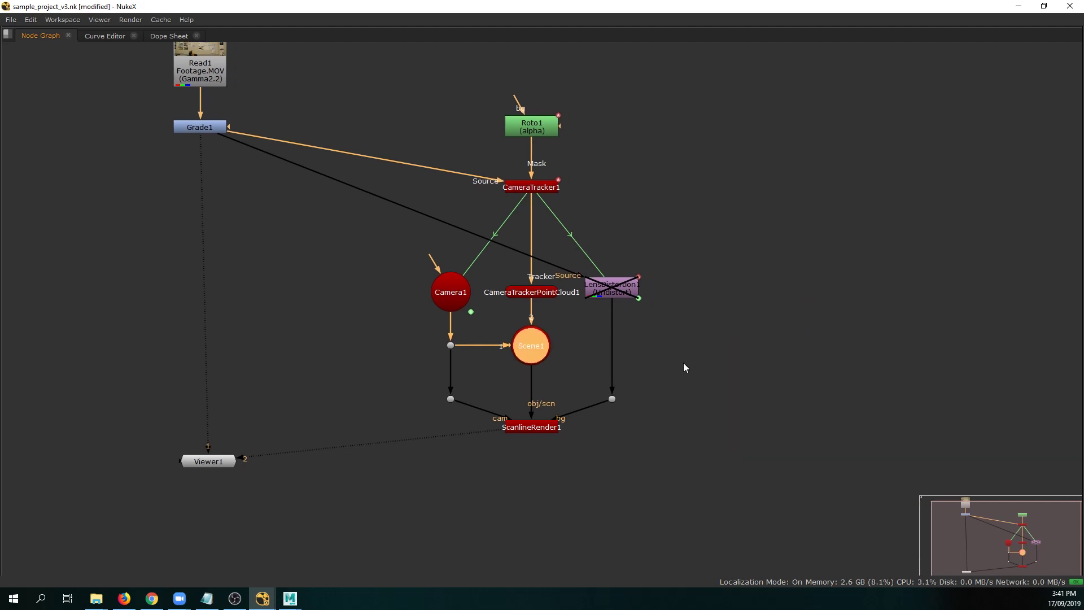
# Restore the full workspace, switch the viewer to 2D, and go to frame 130.
pyautogui.moveTo(581, 371); pyautogui.dragTo(628, 419, button='middle')
pyautogui.press('space')
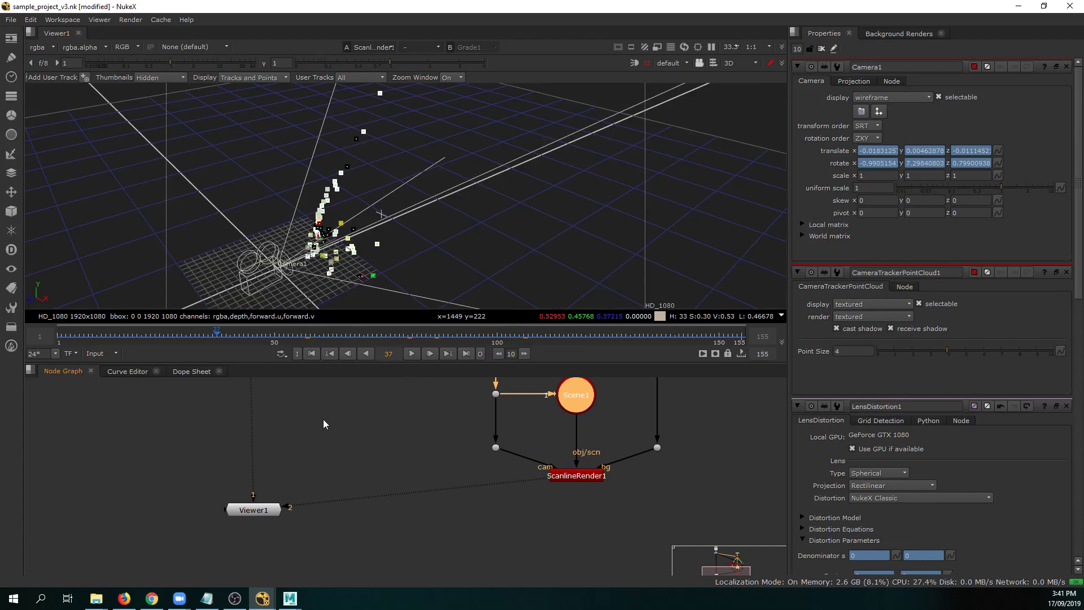
pyautogui.moveTo(316, 395); pyautogui.dragTo(429, 533, button='middle')
pyautogui.press('Tab')
pyautogui.scroll(-3, 416, 508)
pyautogui.moveTo(340, 472); pyautogui.dragTo(421, 480, button='middle')
pyautogui.click(383, 453)
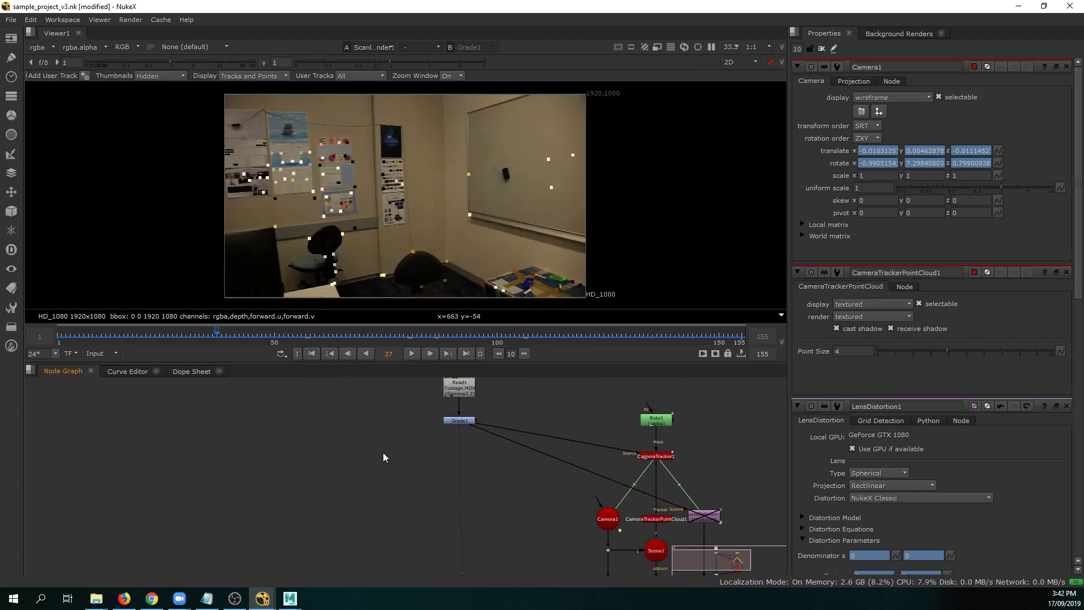
pyautogui.press('Tab')
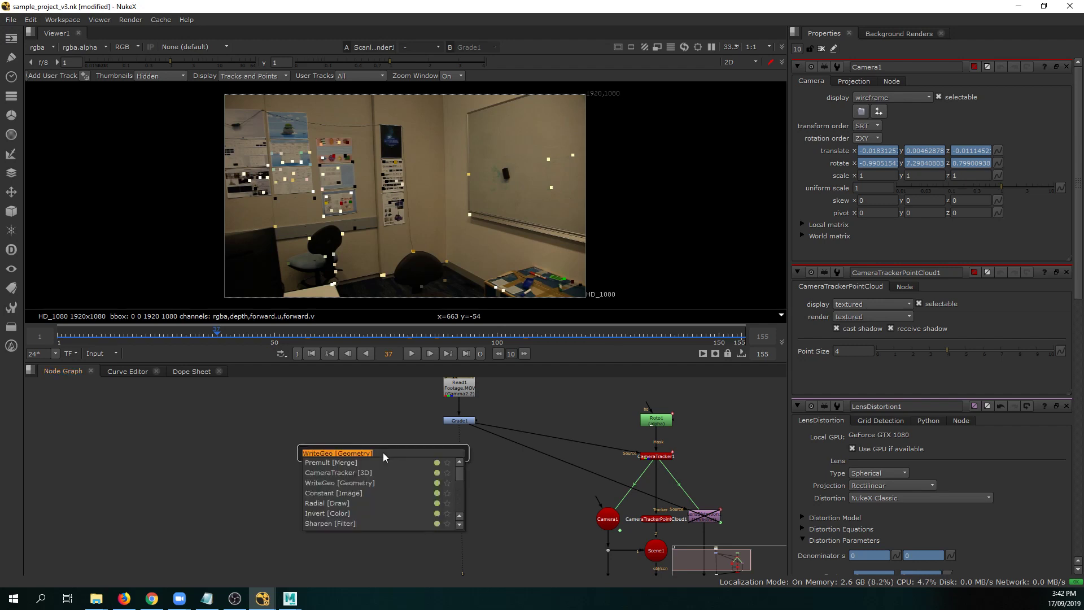
pyautogui.click(396, 354)
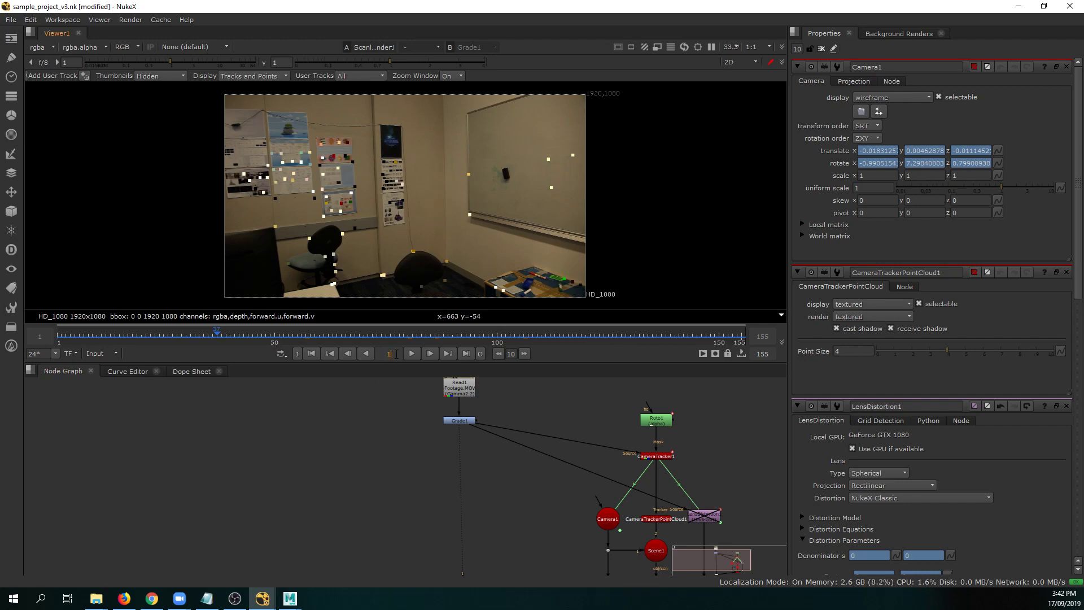
pyautogui.press('Return')
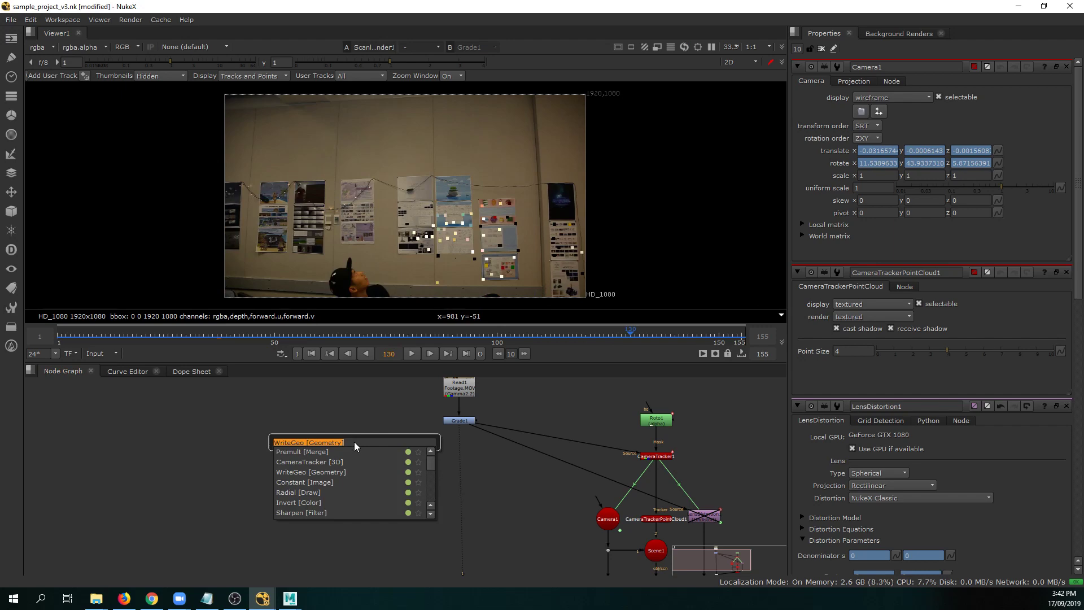
# Import alien.0130.exr from the Maya Scene folder as a Read node and place it beside the Read1 footage.
pyautogui.click(277, 407)
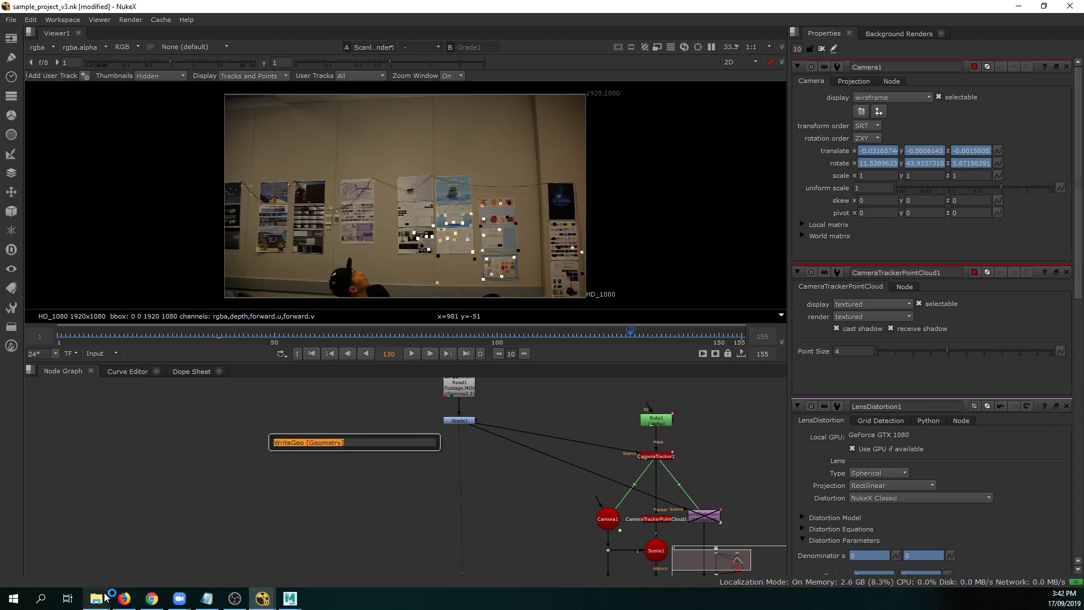
pyautogui.moveTo(96, 598)
pyautogui.click(140, 554)
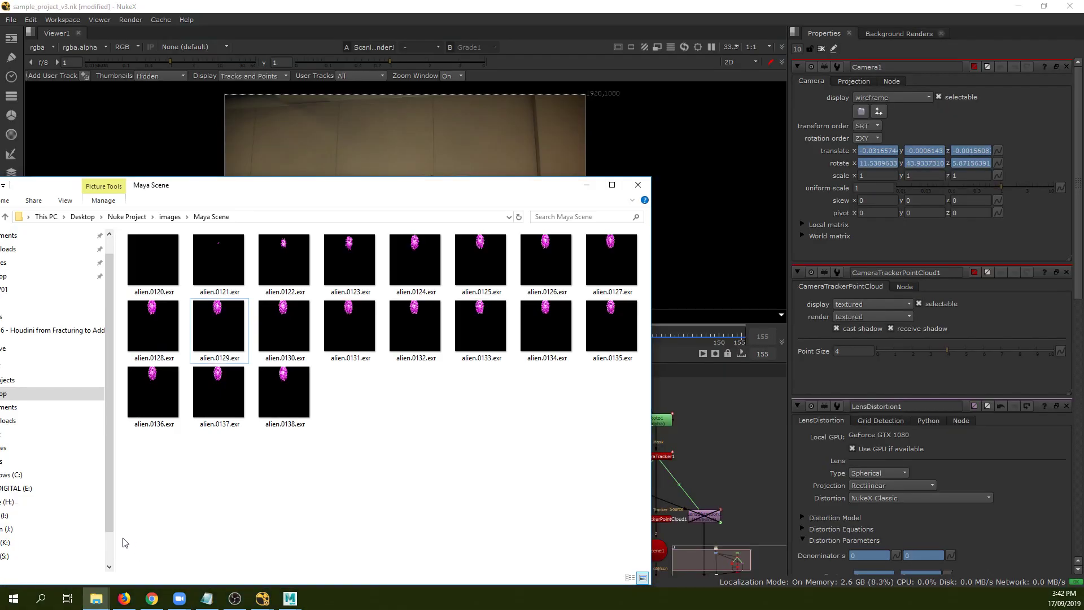
pyautogui.rightClick(484, 412)
pyautogui.click(513, 457)
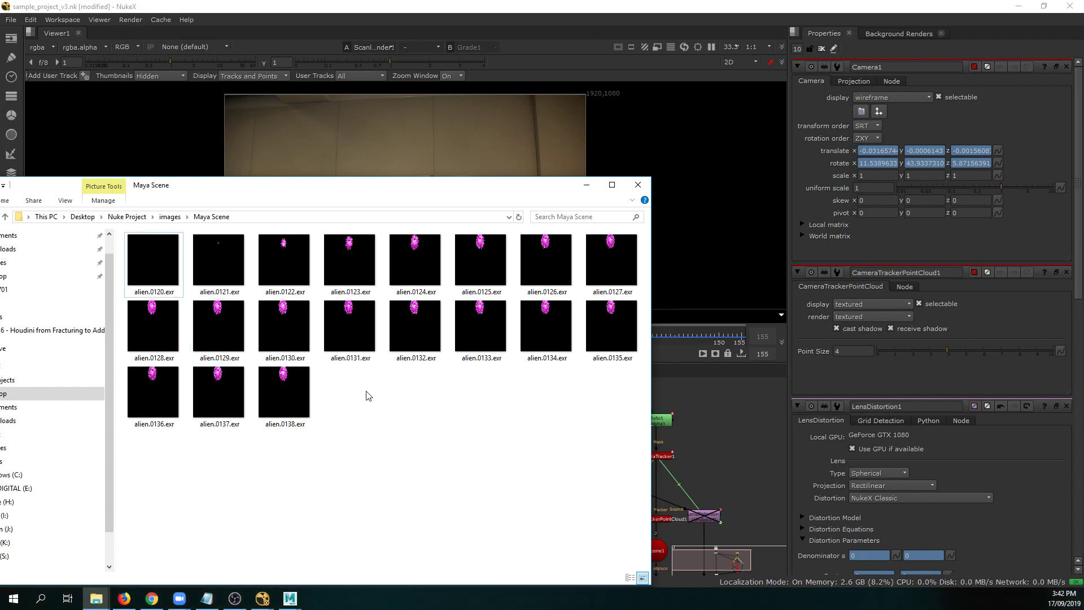
pyautogui.click(291, 338)
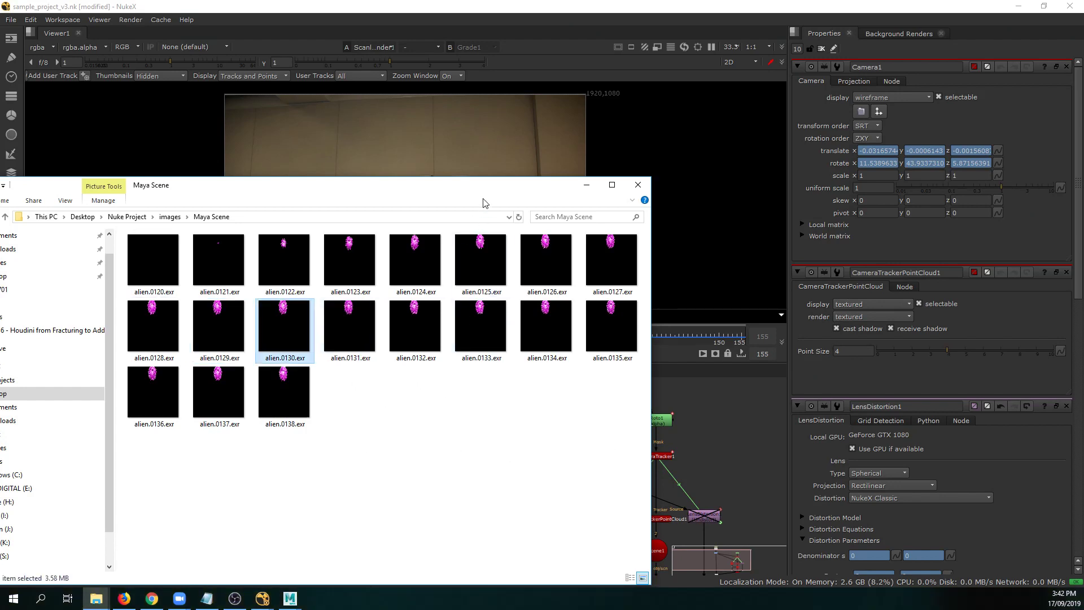
pyautogui.moveTo(485, 189); pyautogui.dragTo(327, 174)
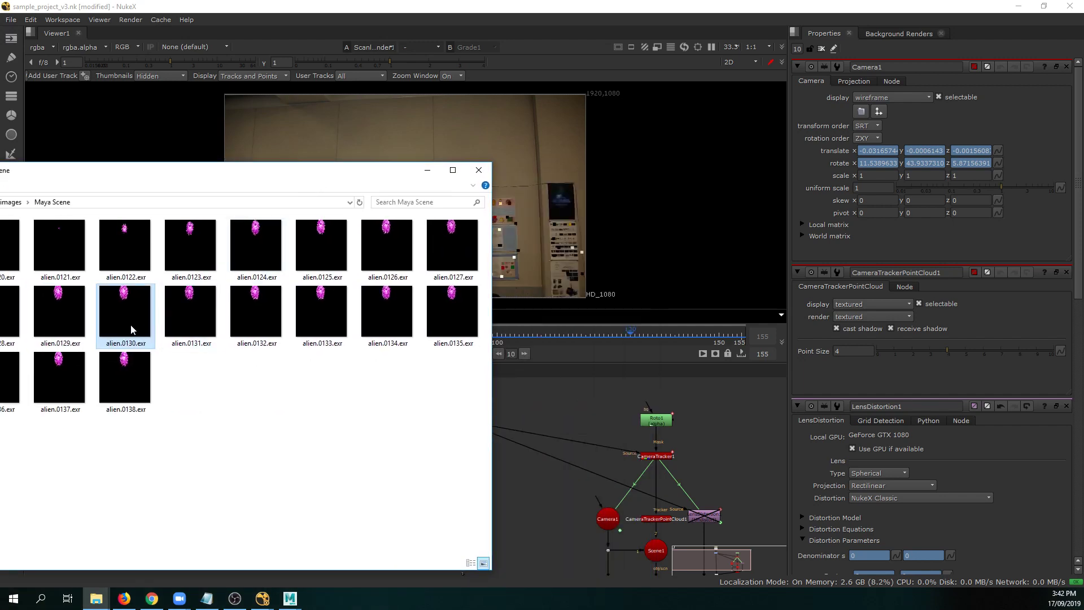
pyautogui.moveTo(131, 326); pyautogui.dragTo(343, 433)
pyautogui.click(529, 482)
pyautogui.scroll(3, 394, 425)
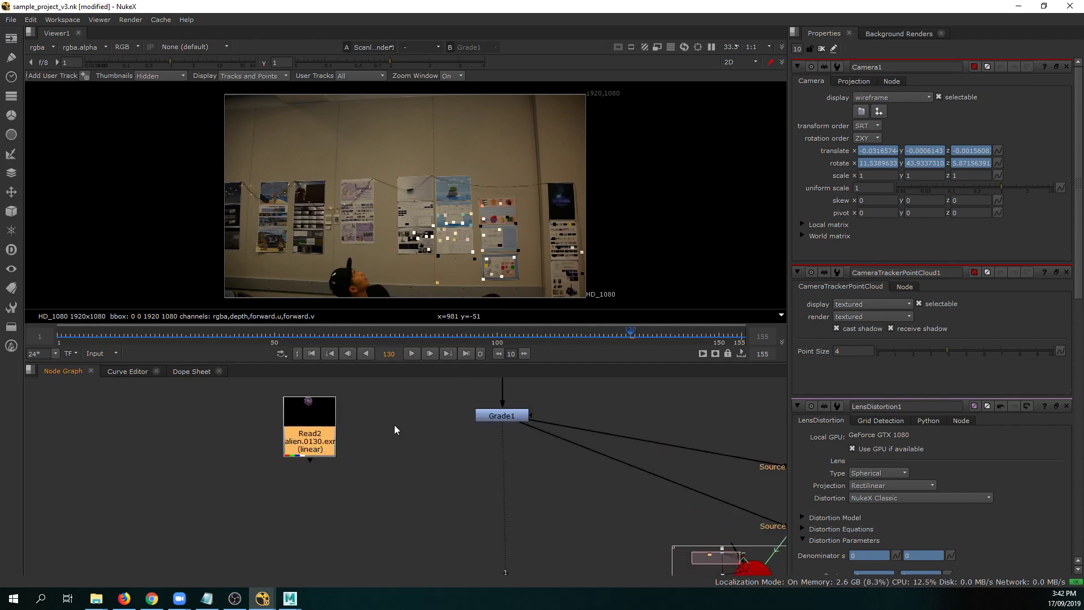
pyautogui.moveTo(394, 425); pyautogui.dragTo(375, 517, button='middle')
pyautogui.moveTo(270, 503); pyautogui.dragTo(283, 473)
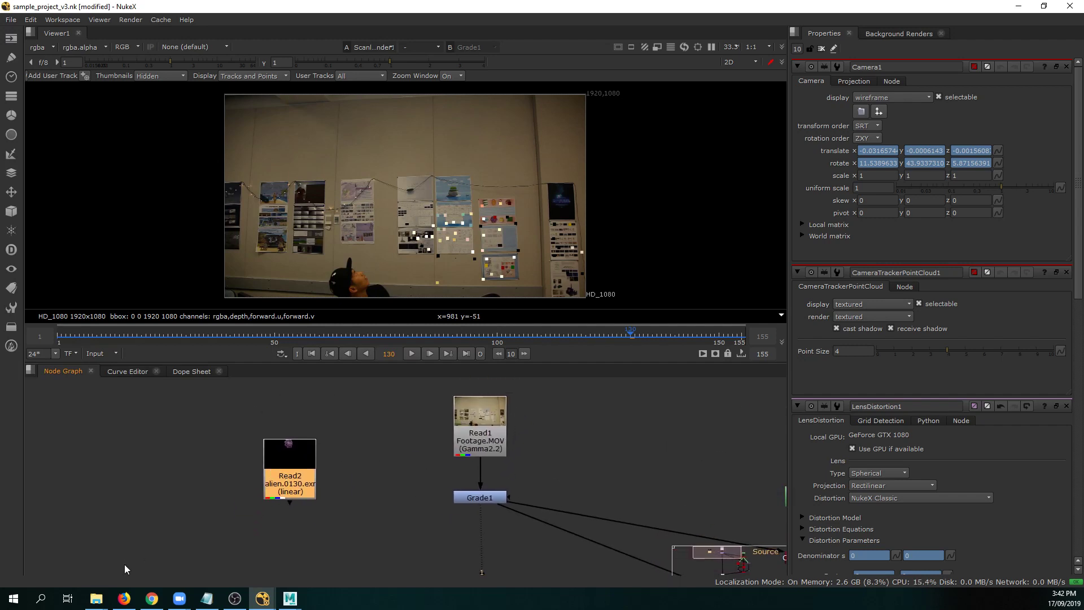
# Show the contents of the Nuke Compositing folder as large thumbnails to locate the shared alien.0130.exr.
pyautogui.moveTo(96, 599)
pyautogui.click(56, 576)
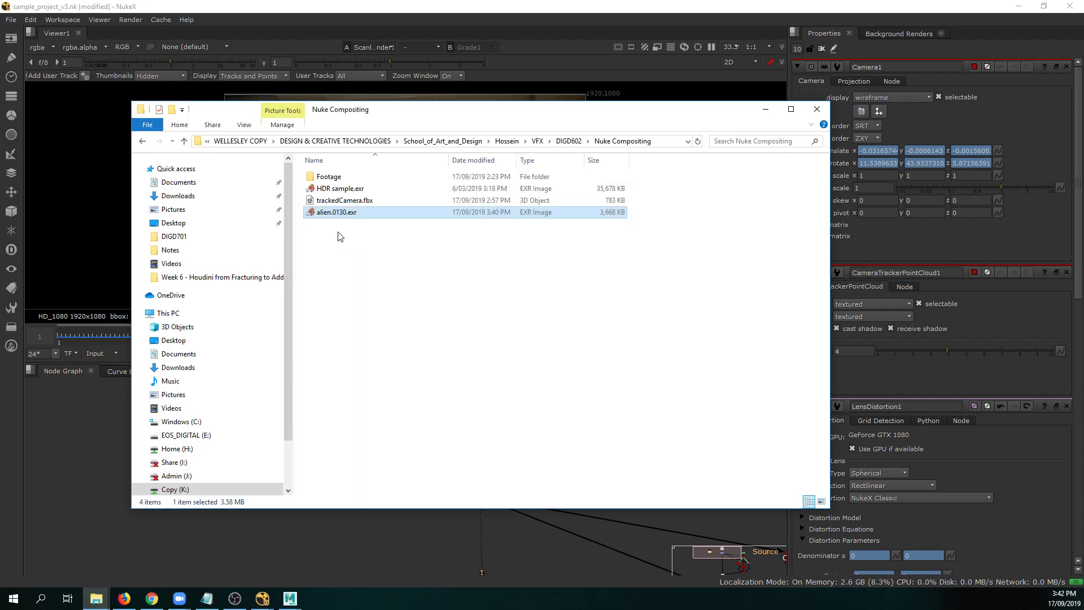
pyautogui.moveTo(337, 231); pyautogui.dragTo(381, 209)
pyautogui.click(822, 502)
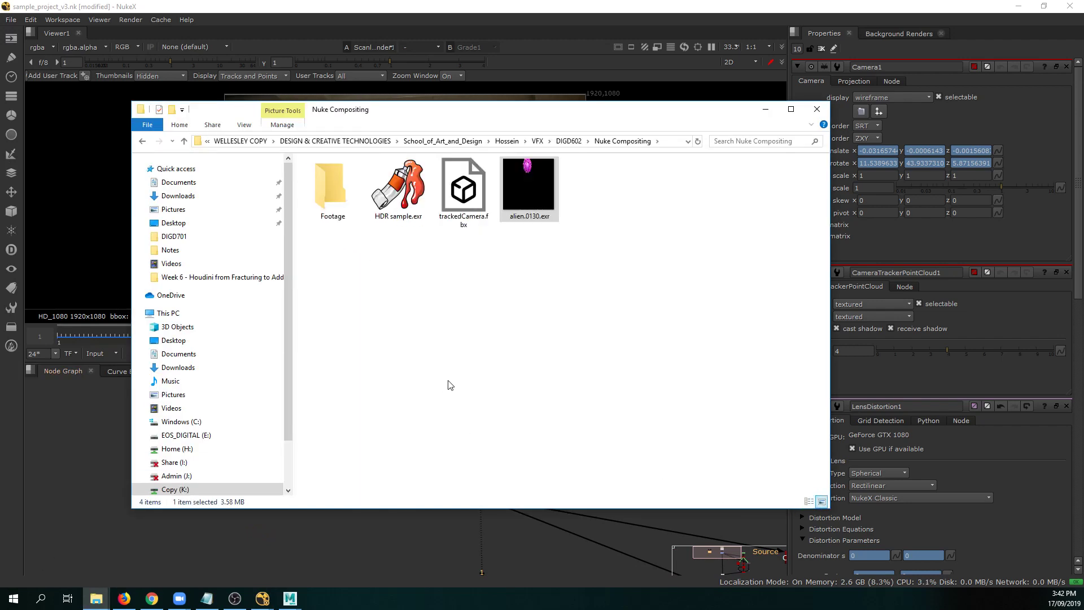
pyautogui.click(310, 524)
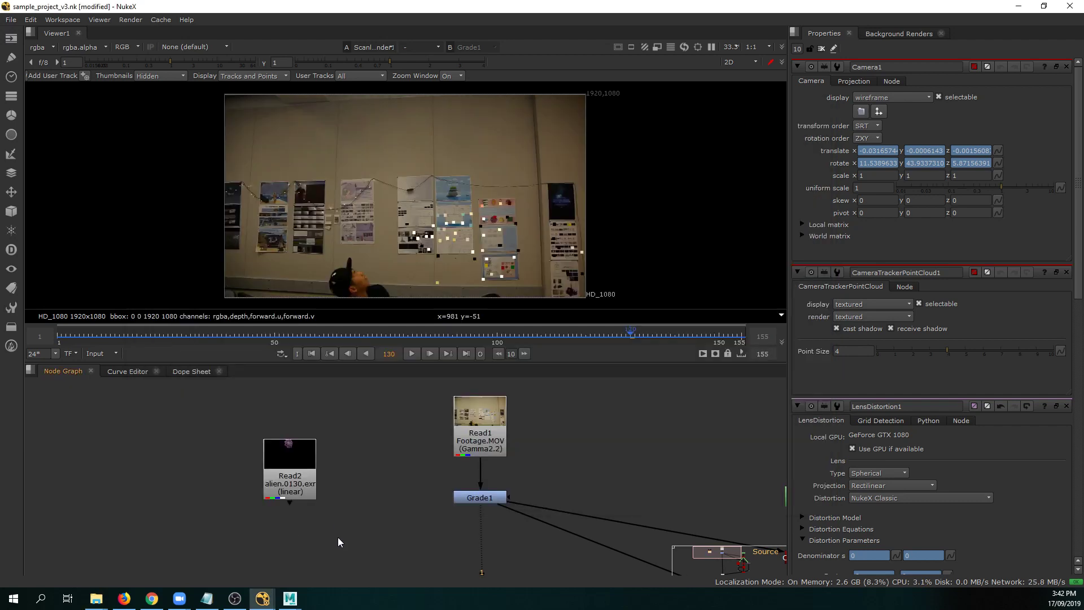
pyautogui.press('r')
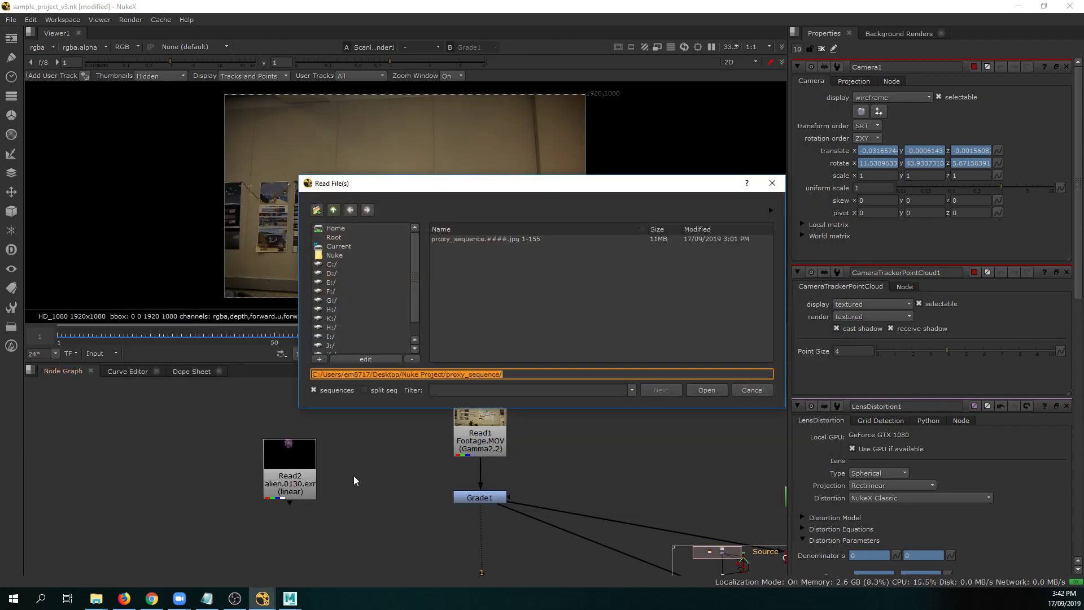
pyautogui.click(753, 390)
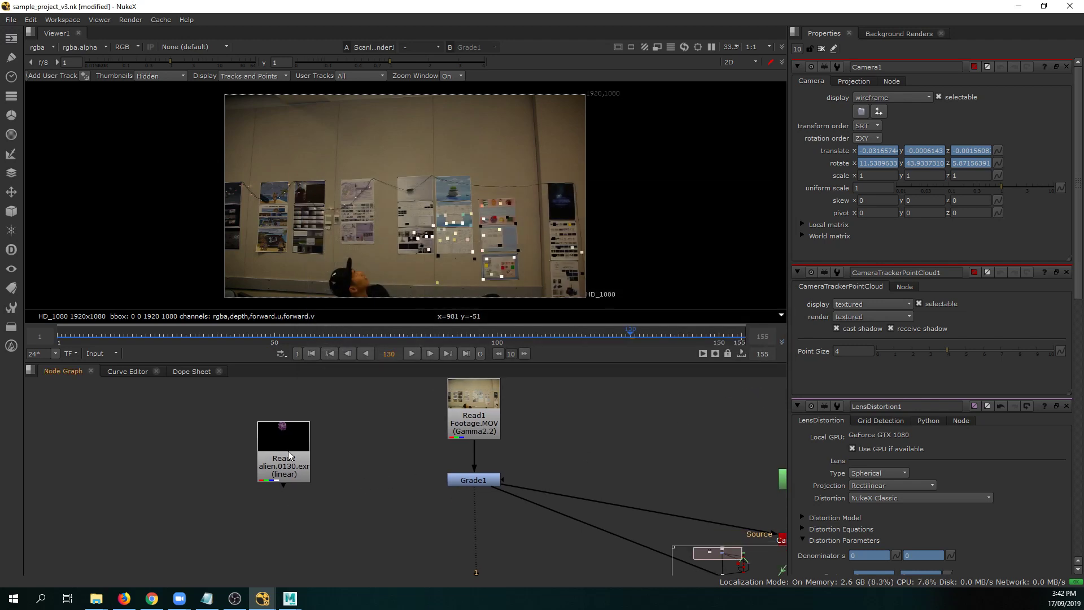
# Move the alien Read2 node closer to the footage branch and nudge Grade1 slightly up toward Read1.
pyautogui.moveTo(288, 450); pyautogui.dragTo(343, 460)
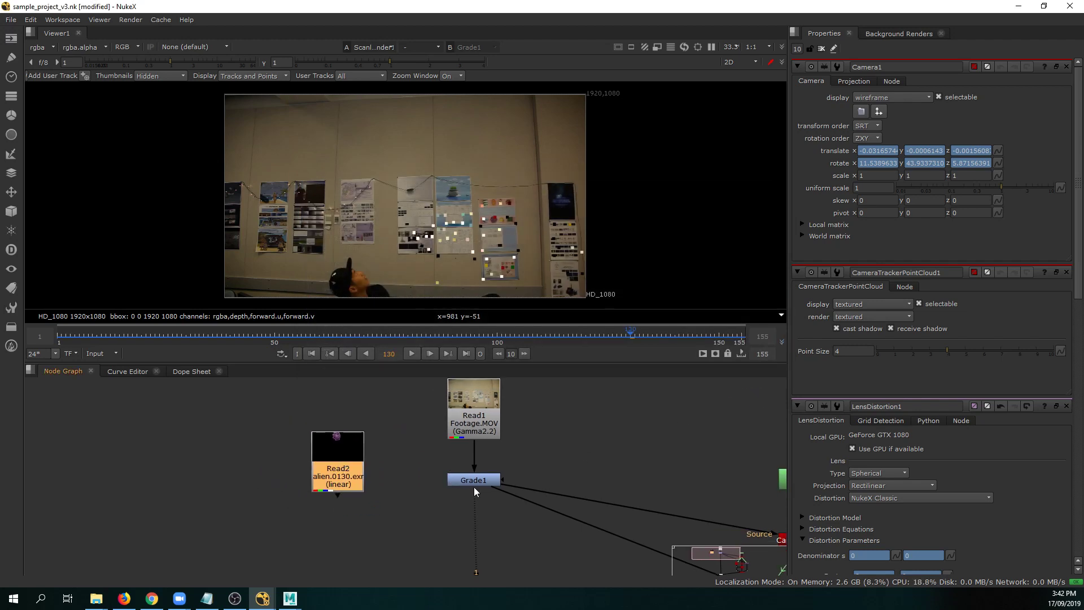
pyautogui.moveTo(475, 489); pyautogui.dragTo(473, 484)
pyautogui.click(343, 477)
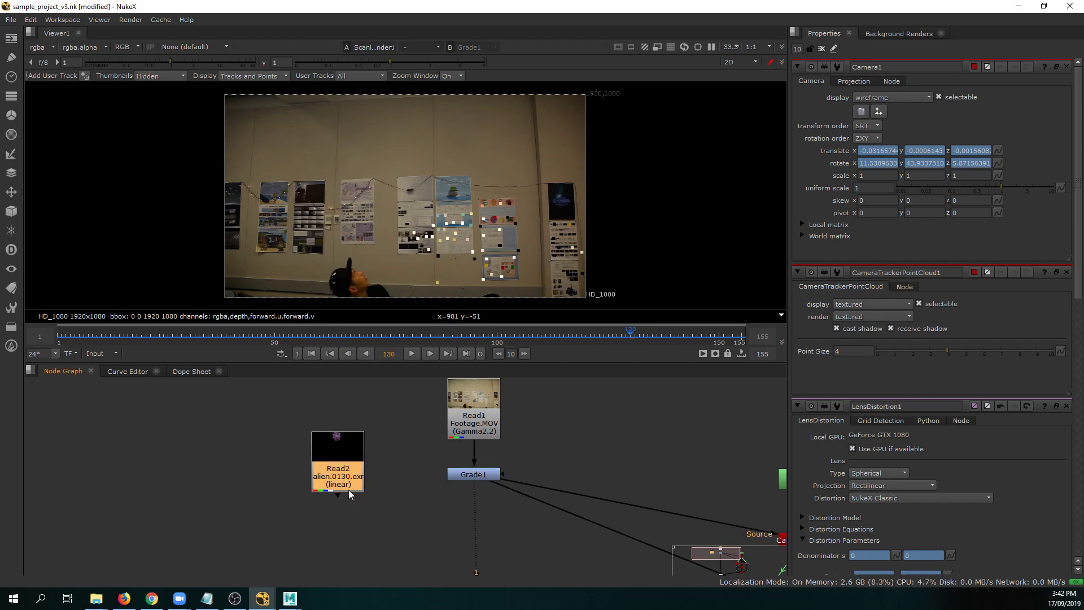
pyautogui.click(406, 526)
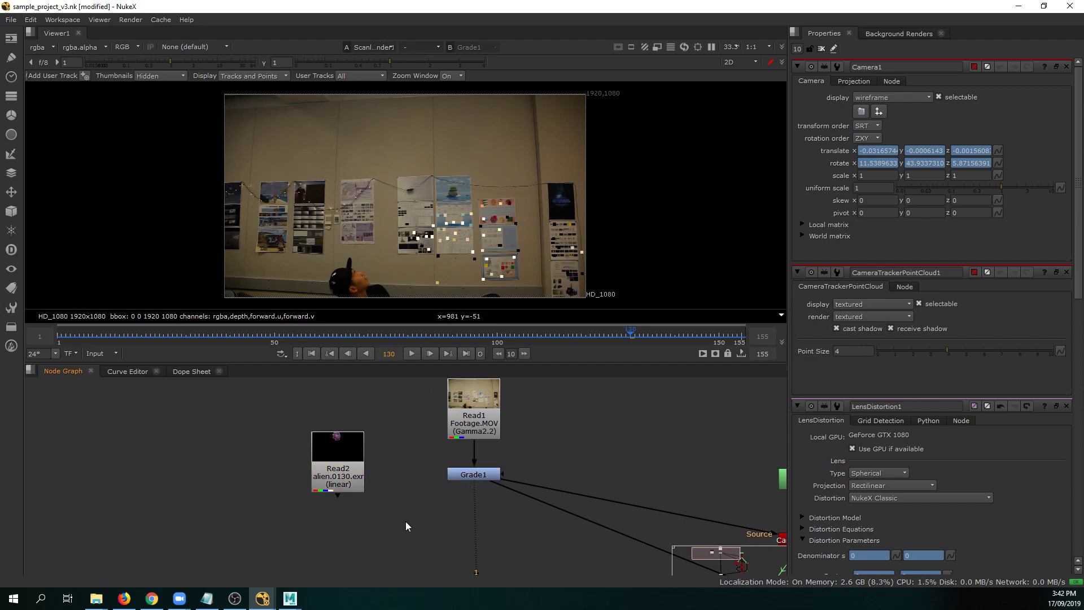
# Add an over Merge node with the alien Read2 as input A and Grade1 as input B, and view its result.
pyautogui.press('m')
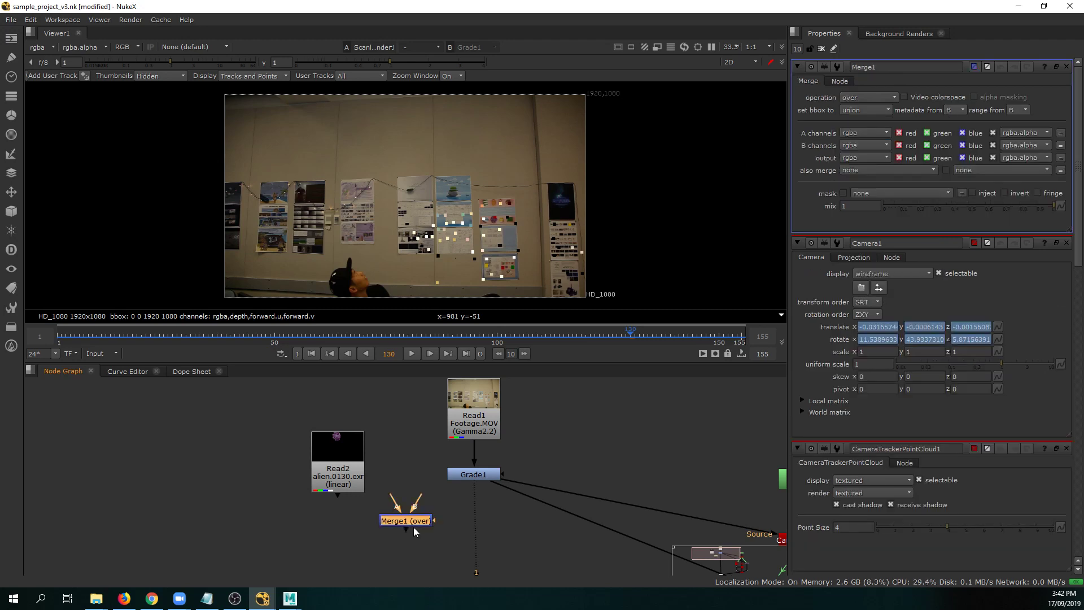
pyautogui.scroll(2, 458, 532)
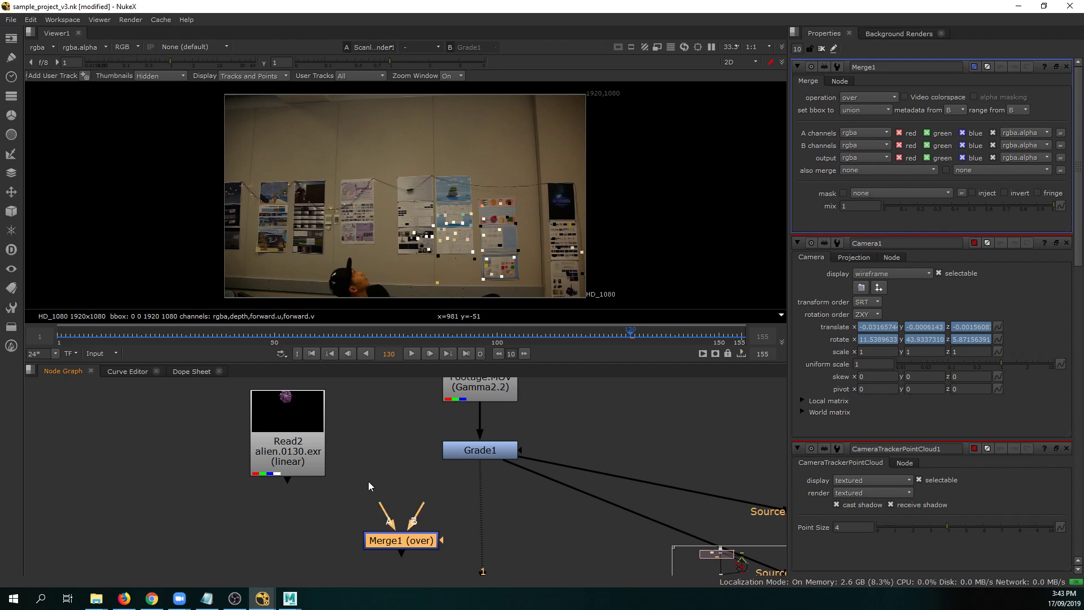
pyautogui.moveTo(376, 503); pyautogui.dragTo(282, 462)
pyautogui.moveTo(414, 507); pyautogui.dragTo(478, 452)
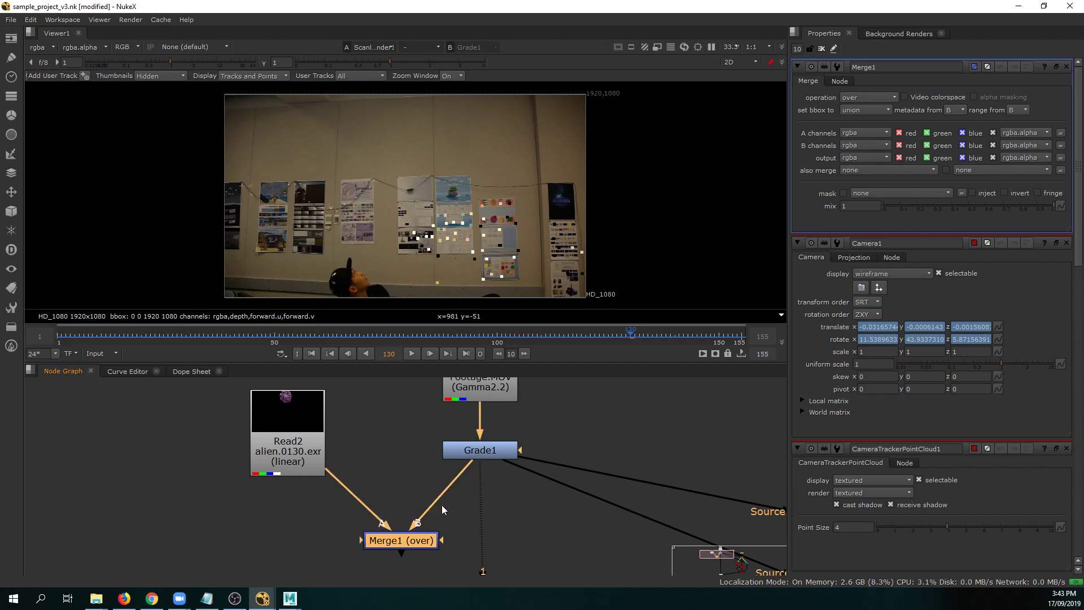
pyautogui.moveTo(442, 505); pyautogui.dragTo(448, 485, button='middle')
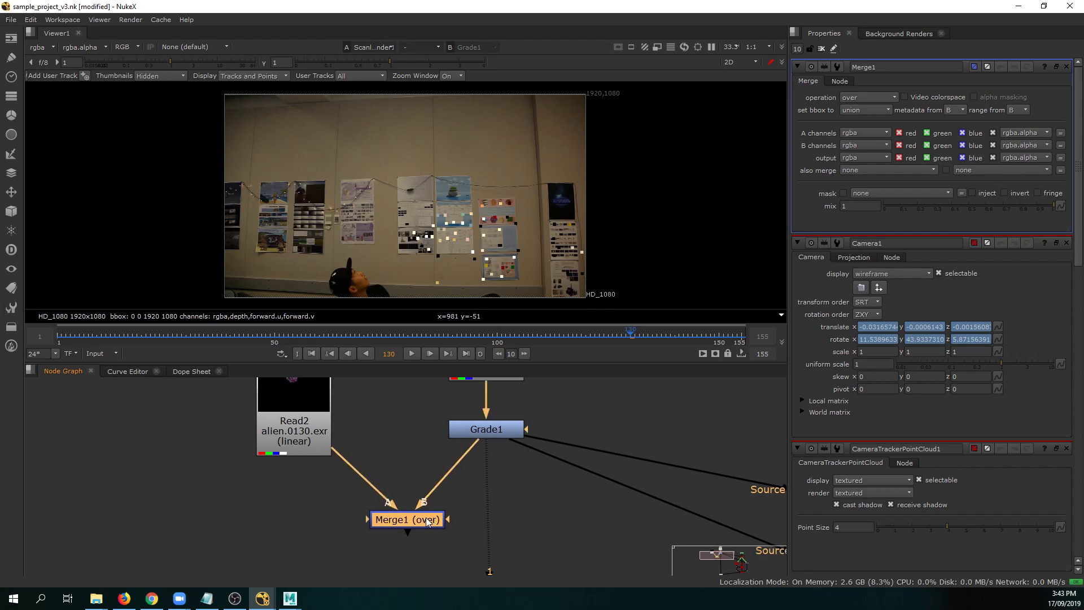
pyautogui.press('2')
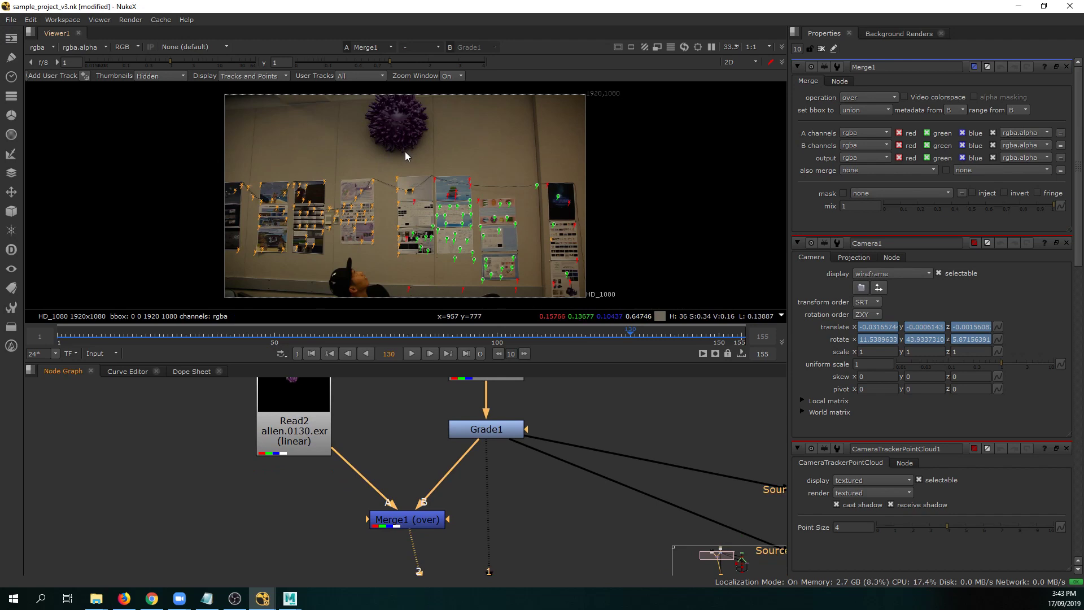
# Close all open node properties and nudge the alien Read2 node slightly up and away from the footage branch.
pyautogui.click(1066, 67)
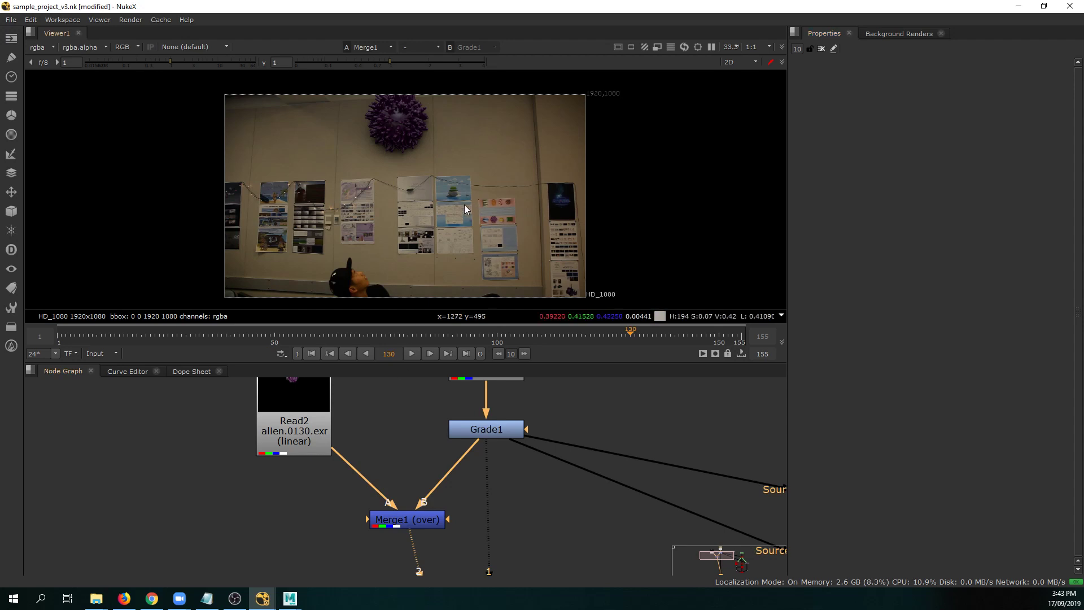
pyautogui.moveTo(465, 204); pyautogui.dragTo(459, 202, button='middle')
pyautogui.scroll(1, 459, 202)
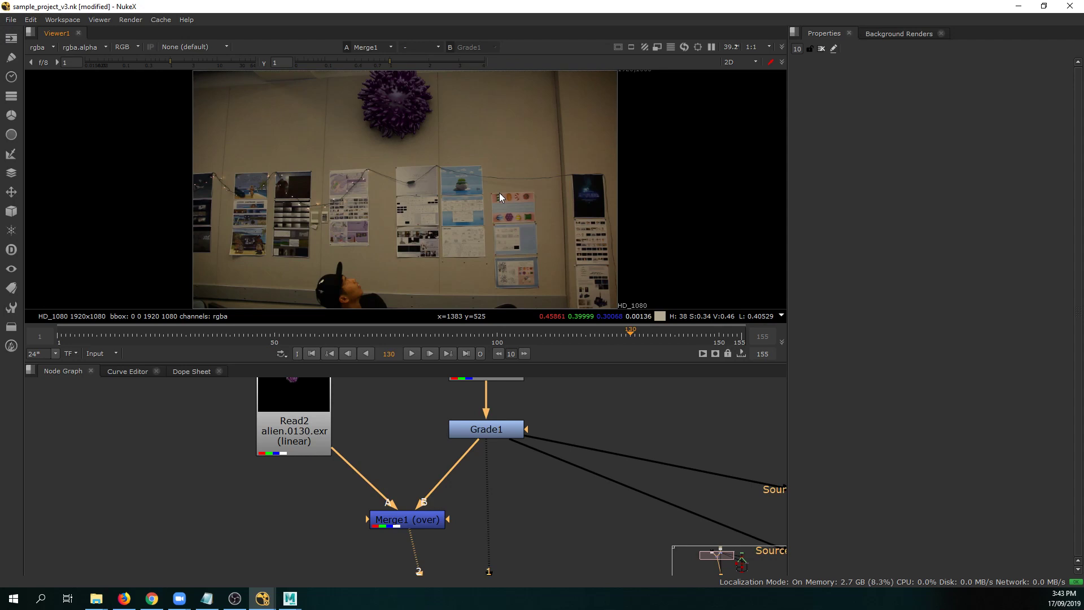
pyautogui.moveTo(344, 418); pyautogui.dragTo(362, 462, button='middle')
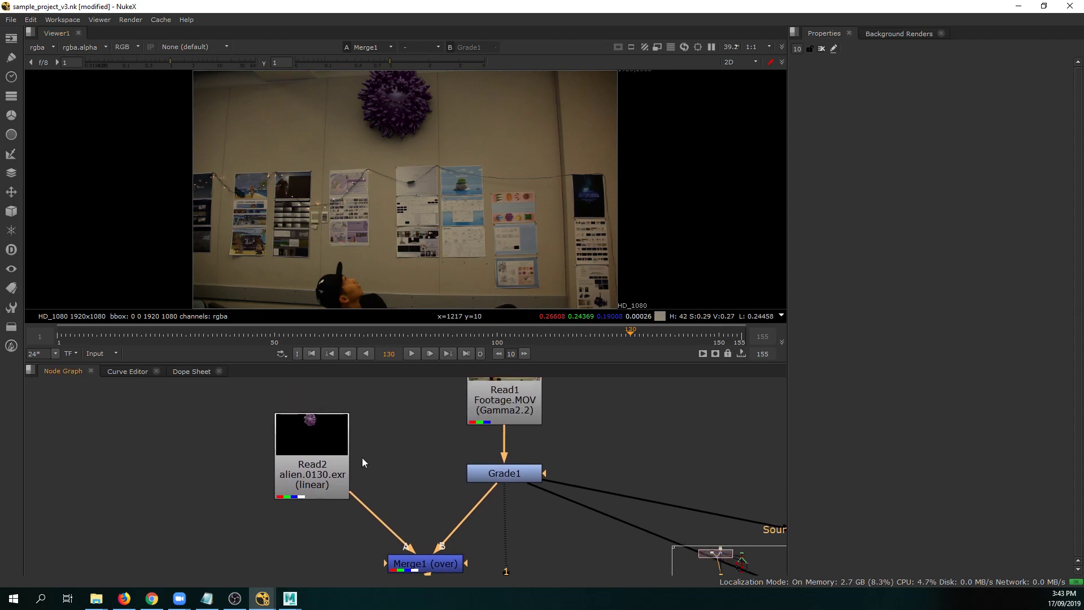
pyautogui.moveTo(340, 461); pyautogui.dragTo(331, 452)
pyautogui.scroll(5, 407, 105)
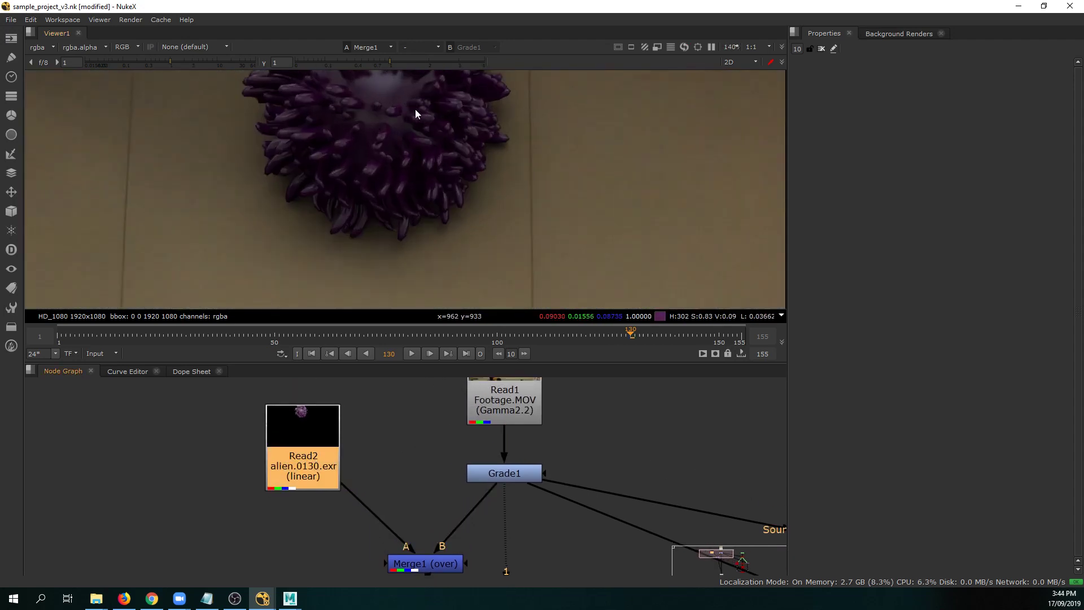
pyautogui.scroll(-2, 419, 135)
pyautogui.moveTo(358, 459); pyautogui.dragTo(363, 436, button='middle')
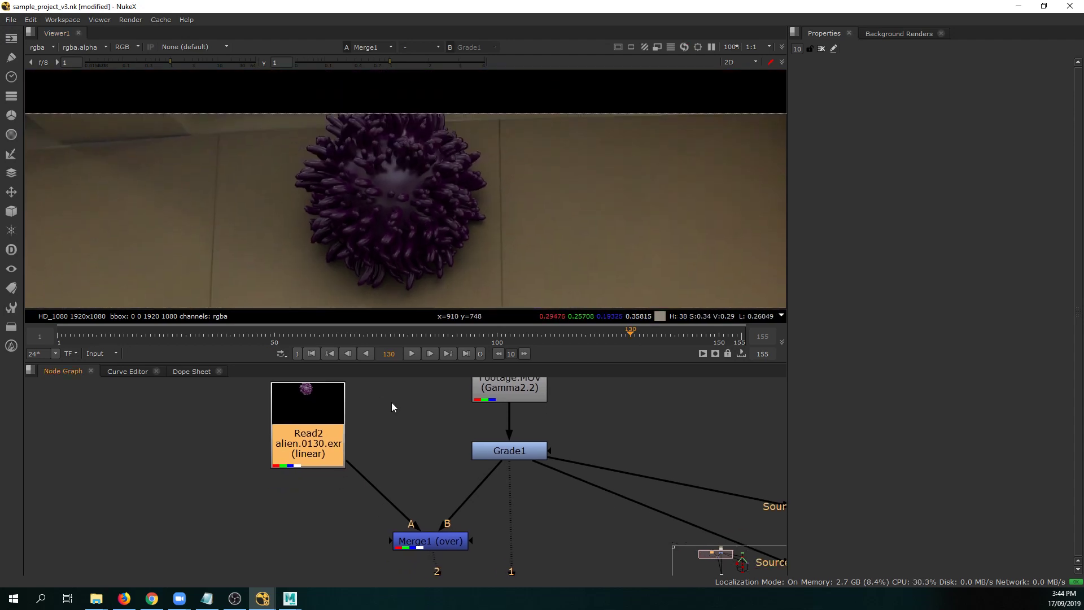
# Insert a Glow node between Read2 and Merge1, and space Read2 and the glow apart on the alien branch.
pyautogui.press('Tab')
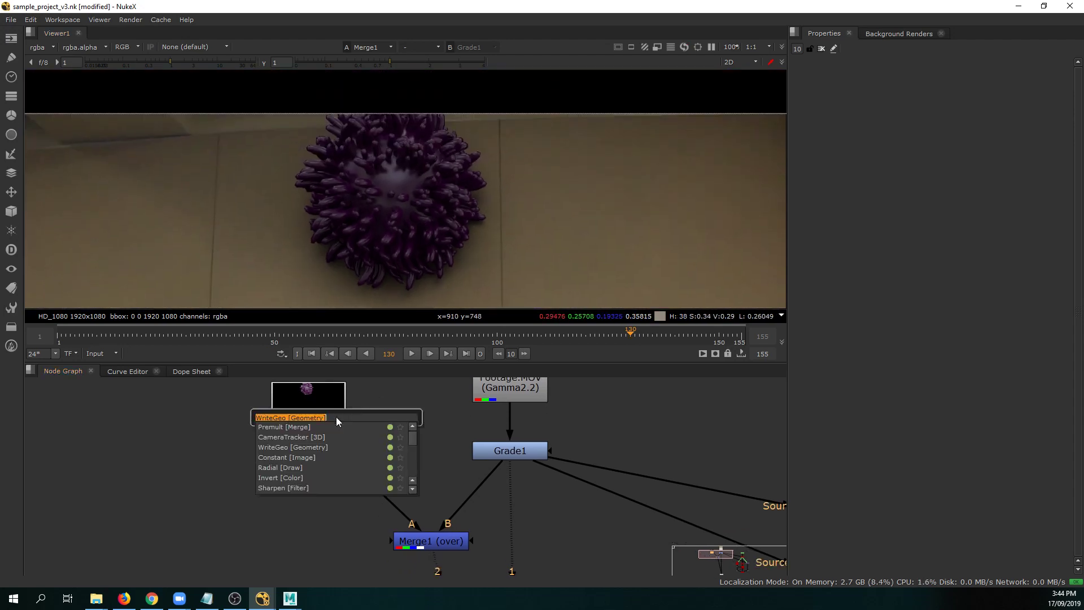
pyautogui.write('g')
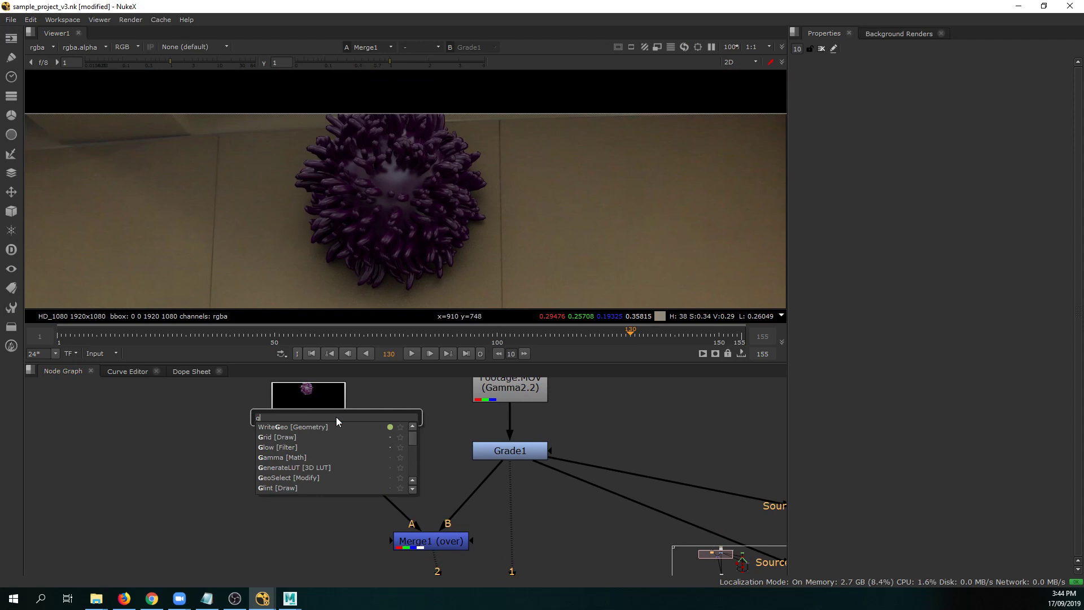
pyautogui.write('lo')
pyautogui.press('Return')
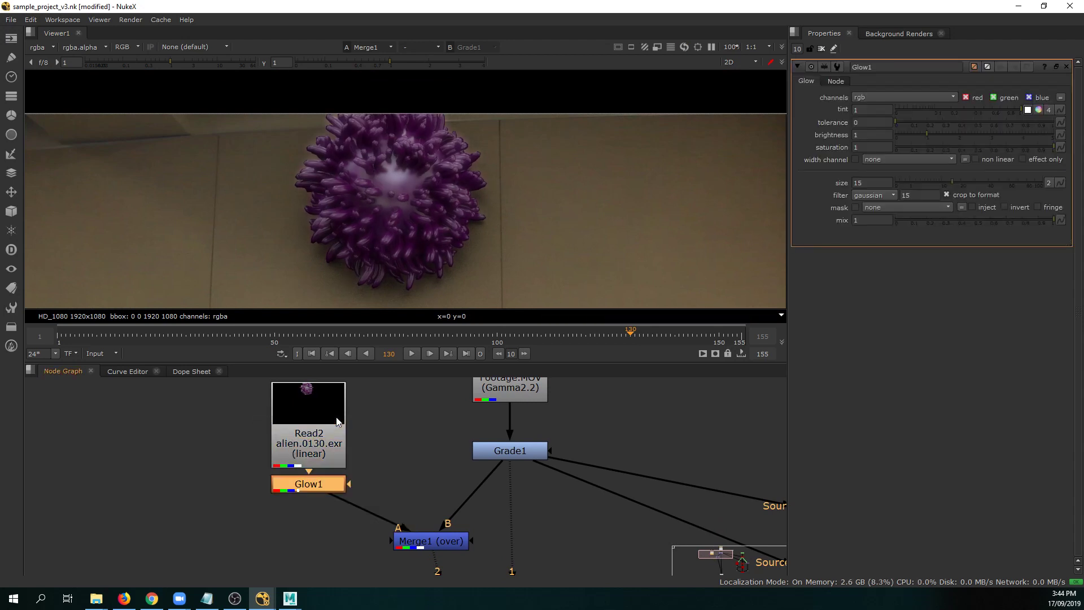
pyautogui.moveTo(420, 470); pyautogui.dragTo(466, 508, button='middle')
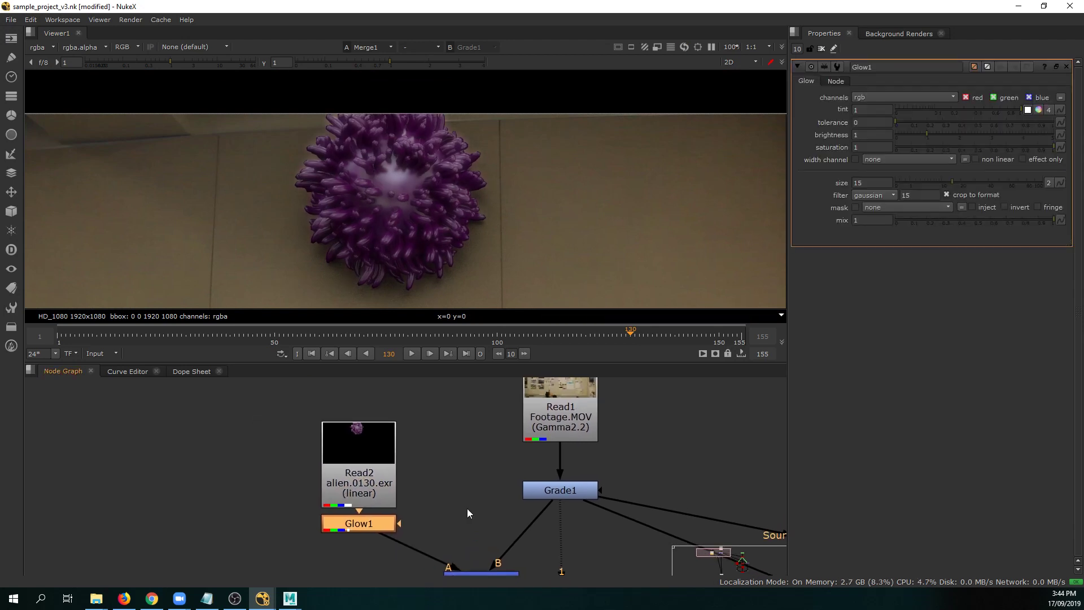
pyautogui.moveTo(392, 506); pyautogui.dragTo(327, 532)
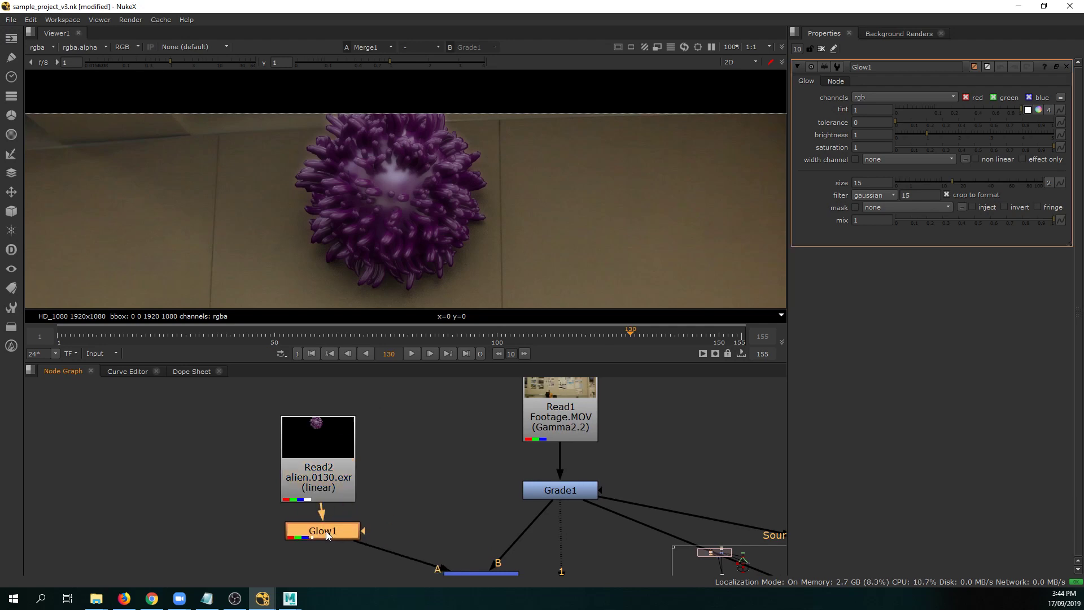
# Set the Glow1 node's mix to 0.745.
pyautogui.moveTo(327, 531); pyautogui.dragTo(318, 526, button='middle')
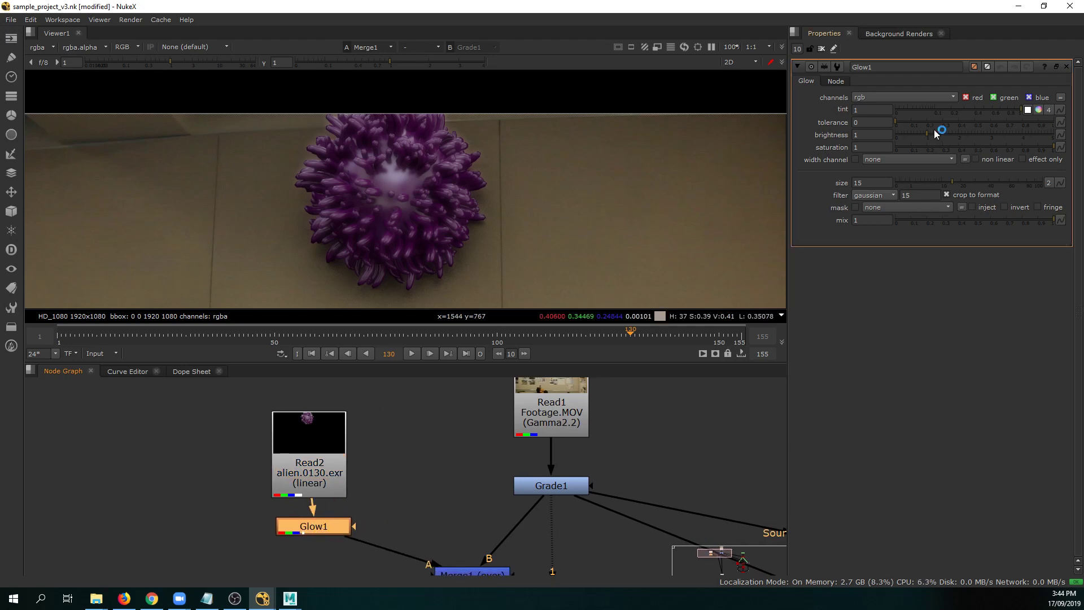
pyautogui.click(972, 220)
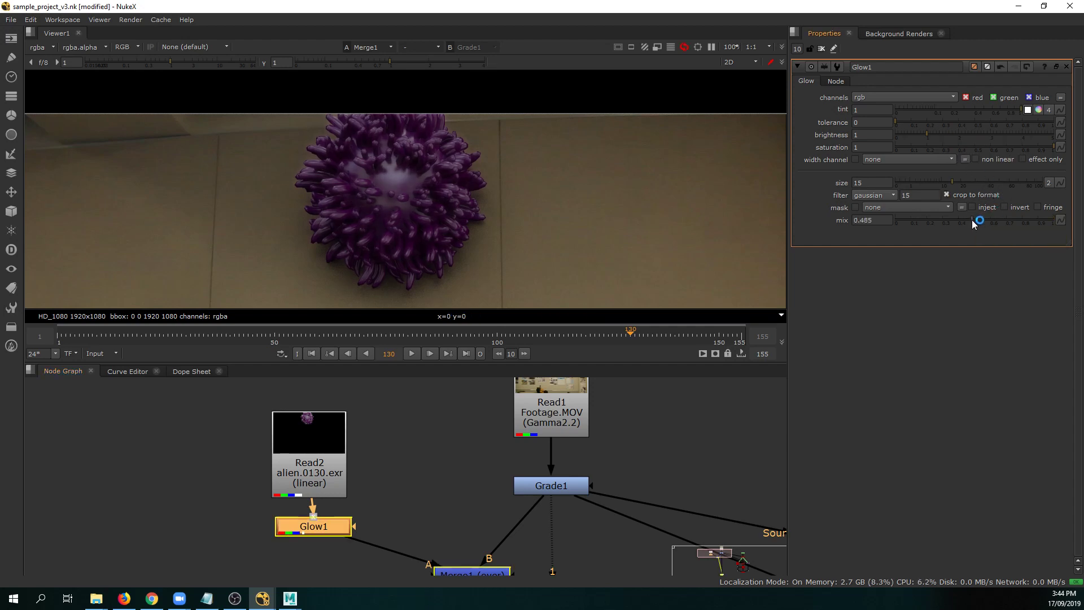
pyautogui.moveTo(972, 220); pyautogui.dragTo(1021, 226)
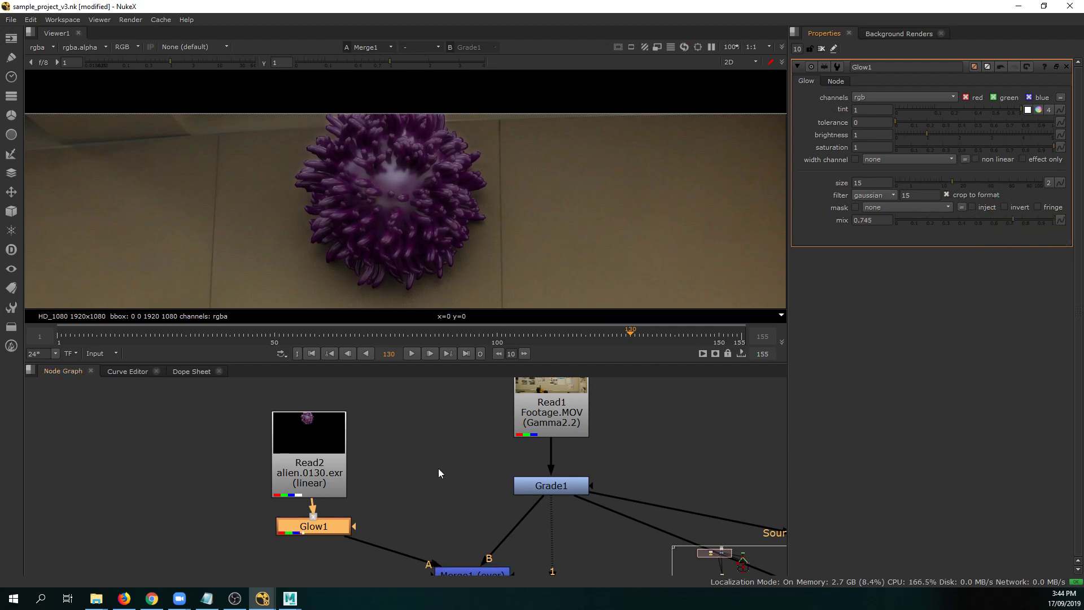
# Try a Glint node after Glow1 with length 230 on the rgb channels, and delete it.
pyautogui.press('Tab')
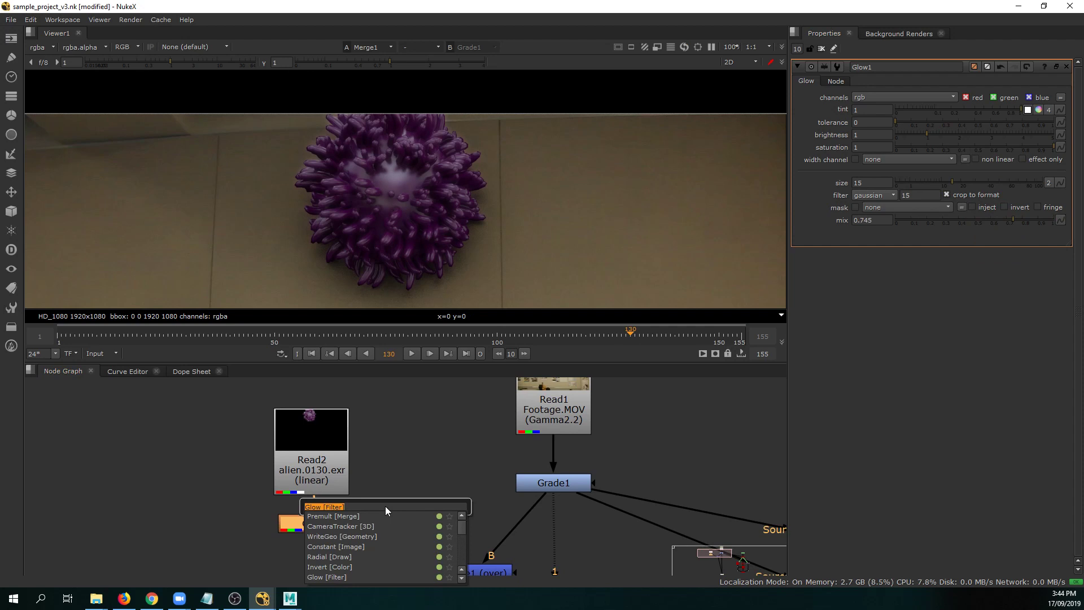
pyautogui.write('glin')
pyautogui.press('Return')
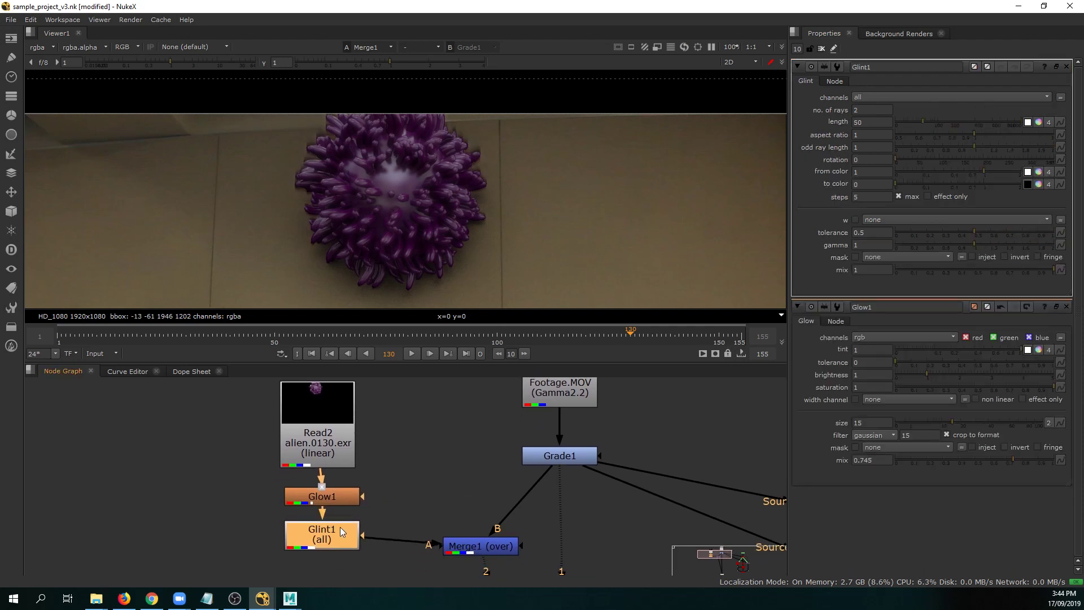
pyautogui.click(955, 122)
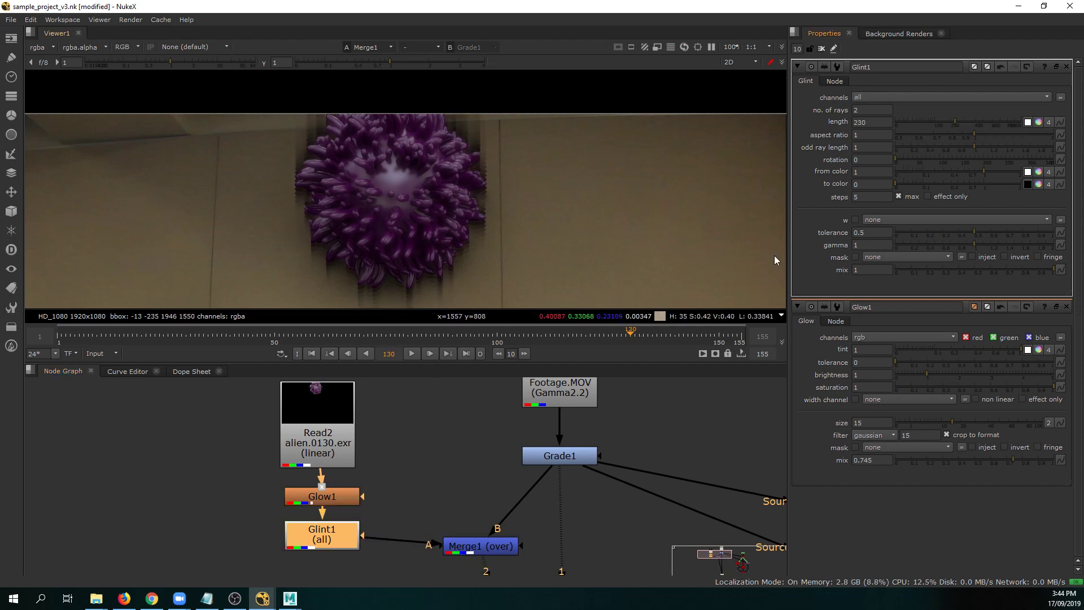
pyautogui.click(885, 97)
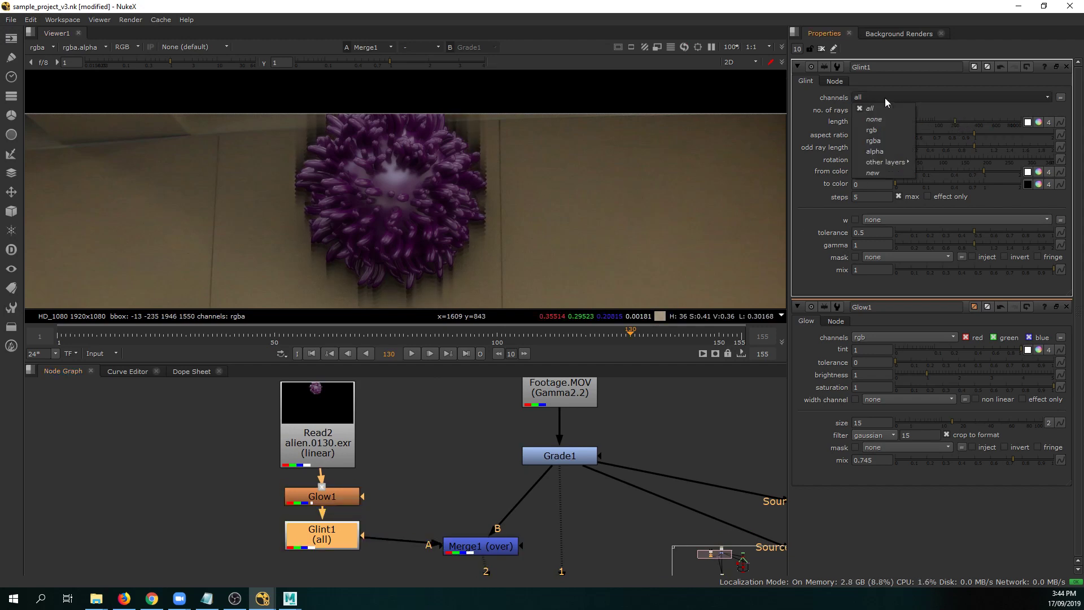
pyautogui.click(886, 133)
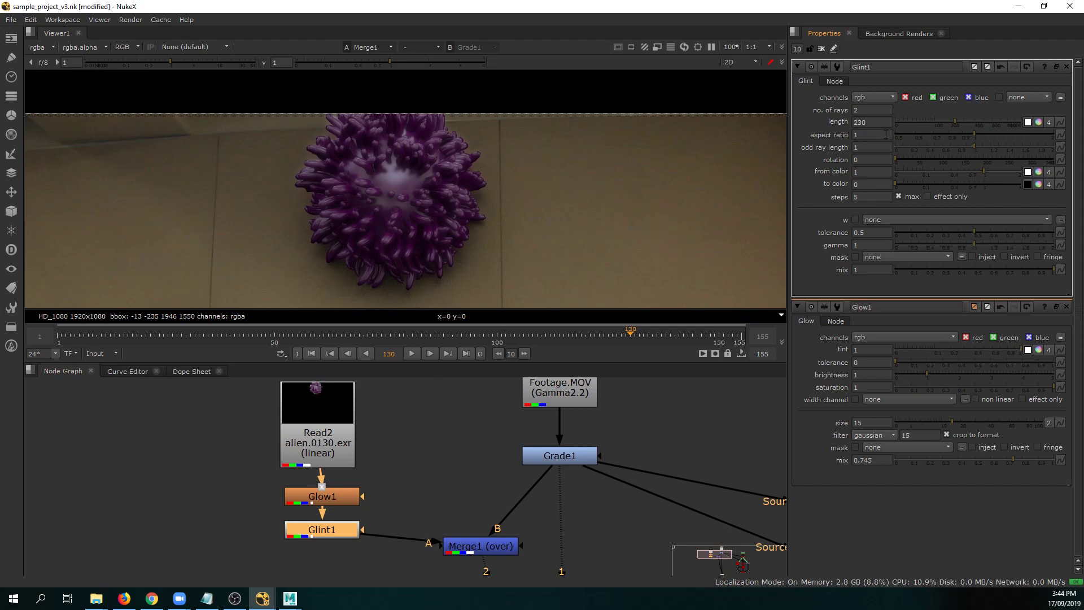
pyautogui.click(347, 530)
pyautogui.press('Delete')
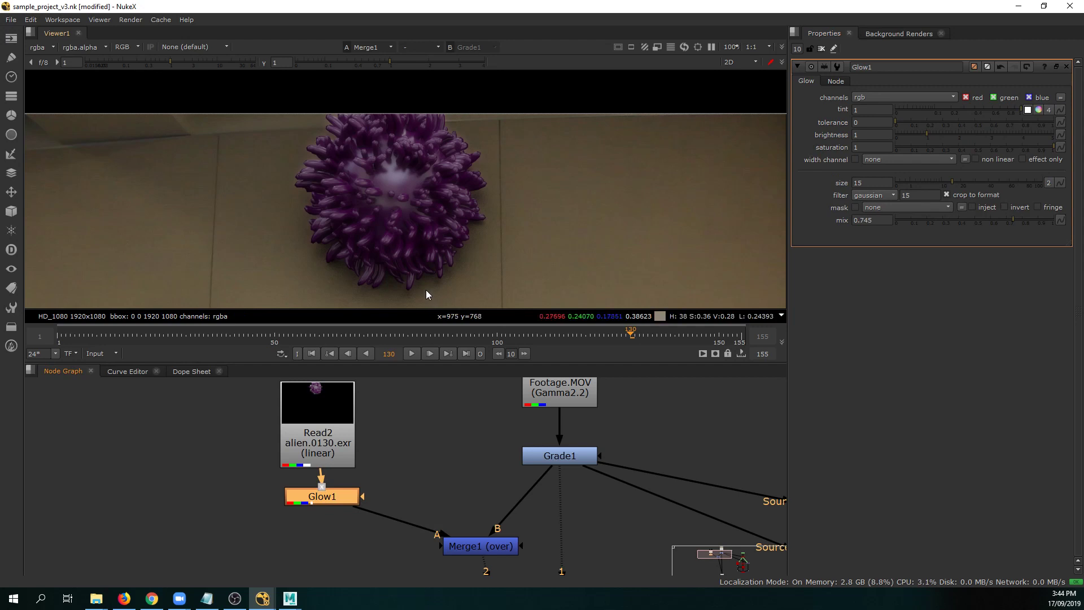
# Compare the alien composite with Glow1 disabled and enabled, and examine it against the full footage frame.
pyautogui.press('d')
pyautogui.press('d')
pyautogui.press('d')
pyautogui.press('d')
pyautogui.press('d')
pyautogui.press('d')
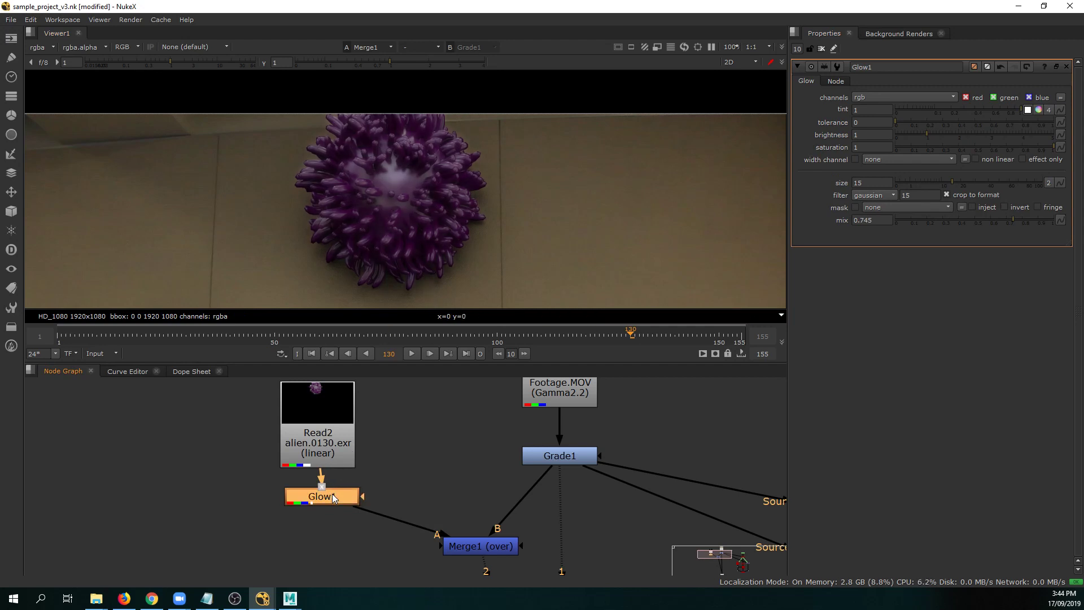
pyautogui.press('d')
pyautogui.press('d')
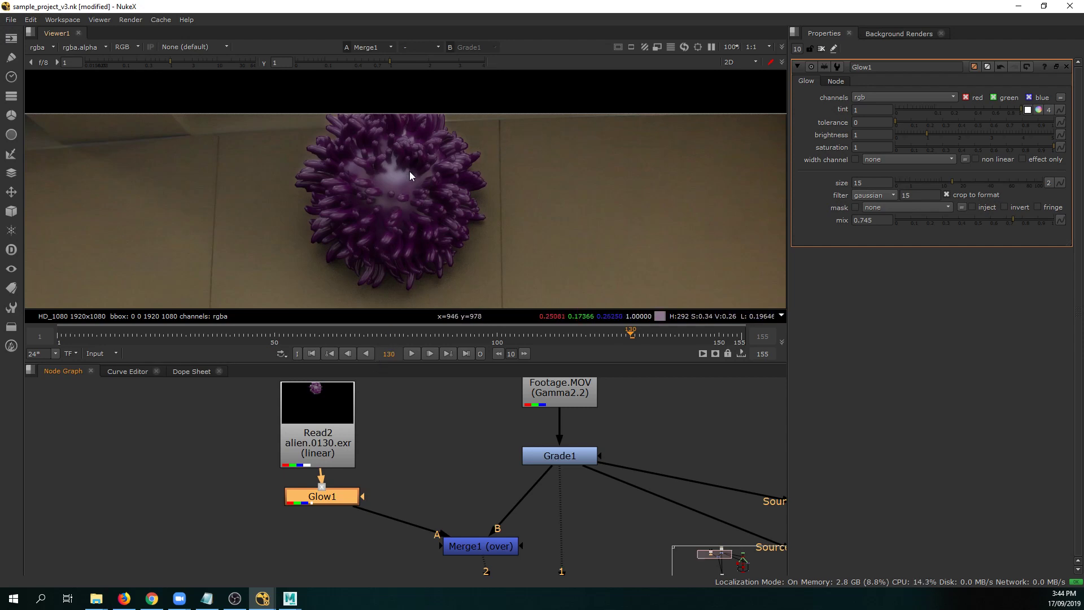
pyautogui.scroll(-3, 395, 192)
pyautogui.moveTo(448, 214); pyautogui.dragTo(443, 209, button='middle')
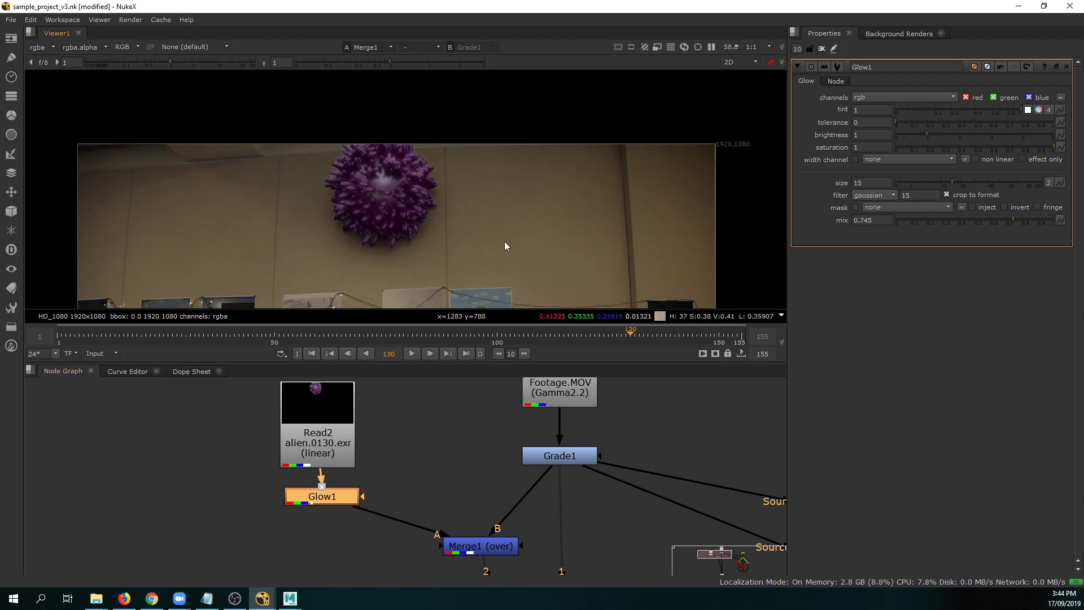
pyautogui.scroll(-2, 436, 240)
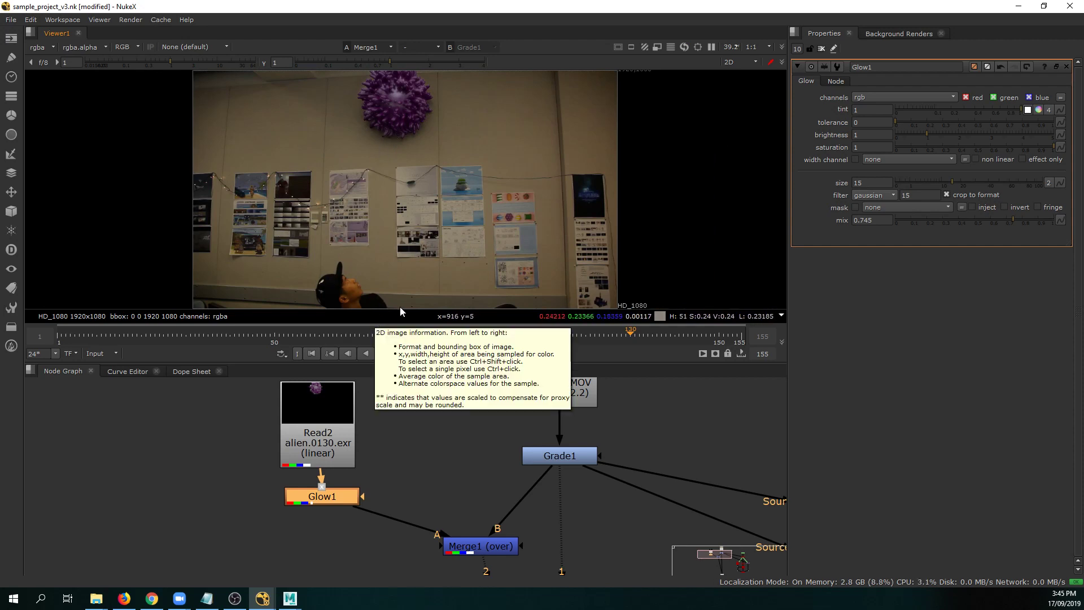
pyautogui.moveTo(449, 456); pyautogui.dragTo(440, 457, button='middle')
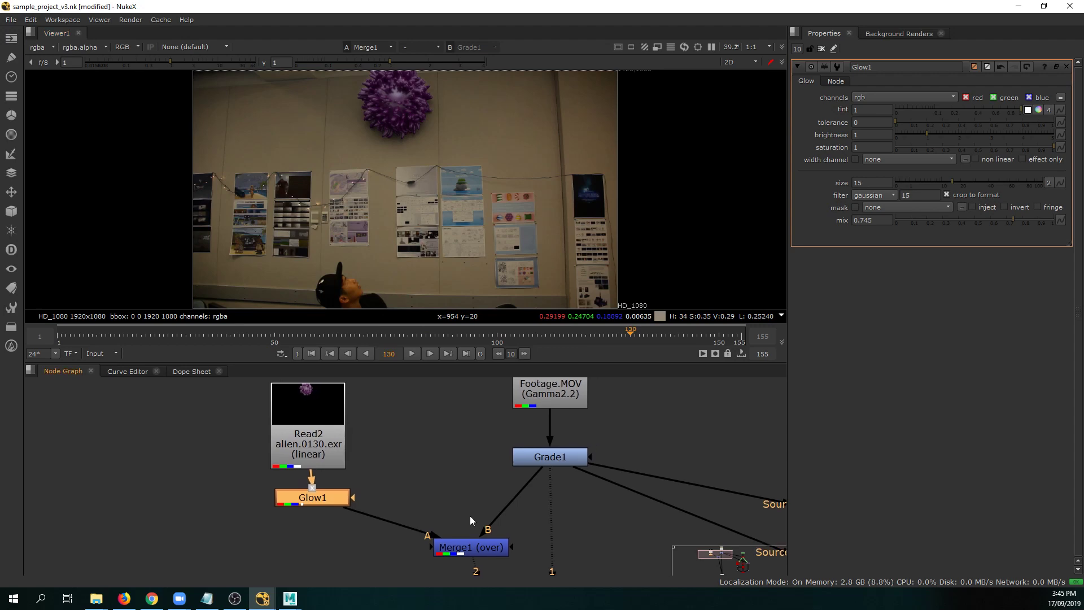
# Switch to the Maya Scene file and close the Render View and Render Settings windows.
pyautogui.click(290, 598)
pyautogui.click(361, 554)
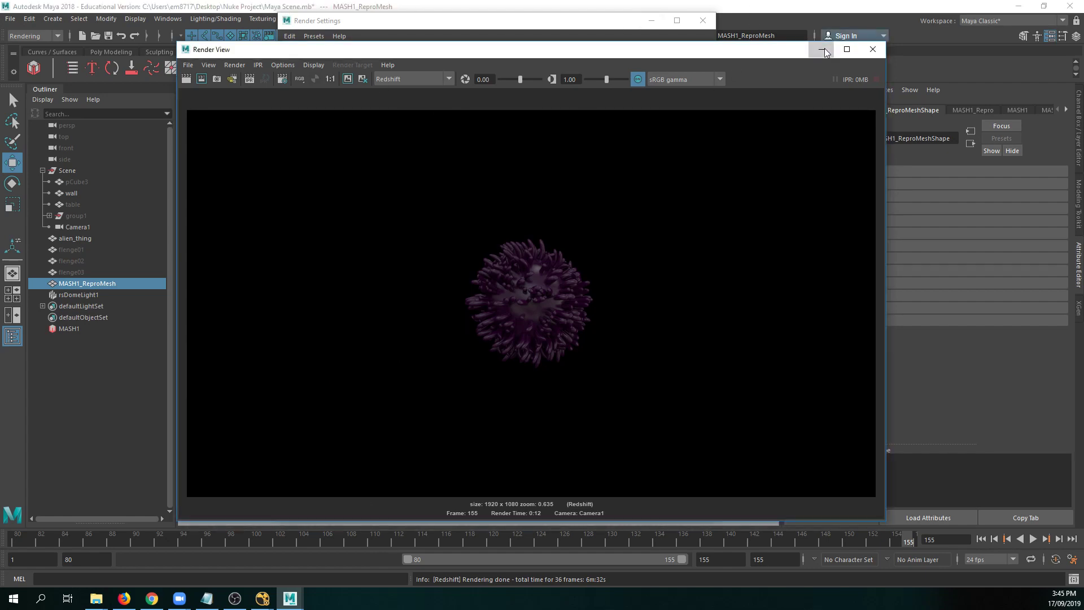
pyautogui.click(872, 49)
pyautogui.click(702, 20)
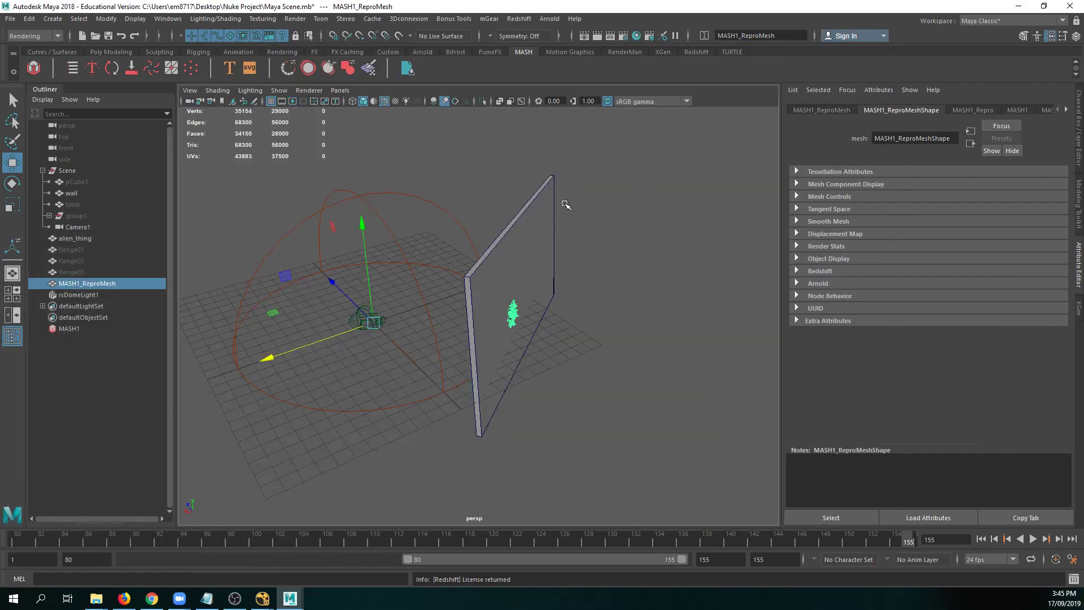
# Inspect the wall, the Scene group and alien_thing by selecting each in turn in the perspective scene.
pyautogui.click(494, 263)
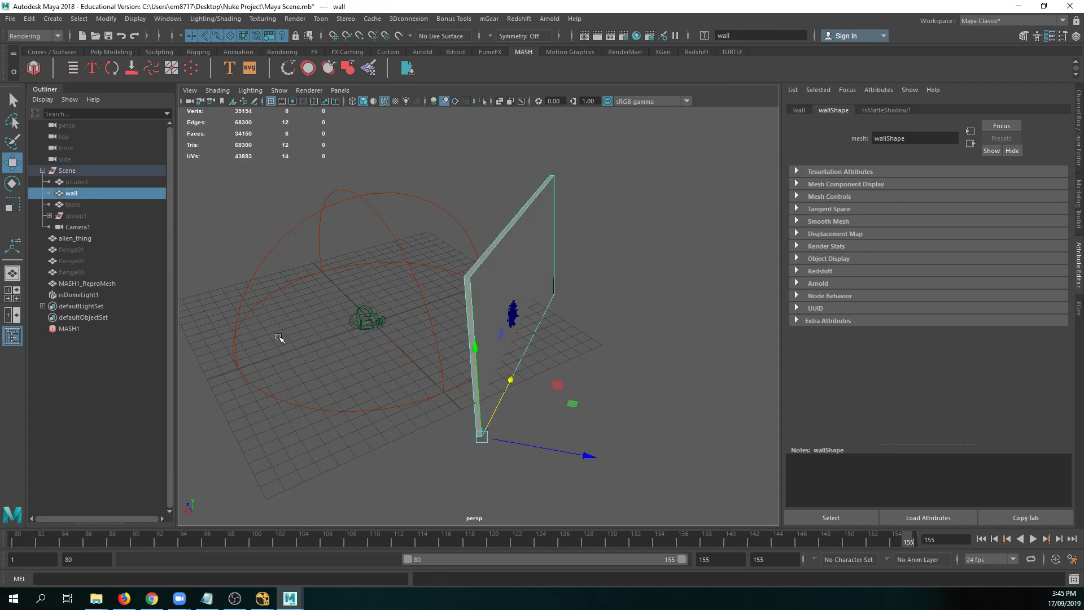
pyautogui.click(83, 173)
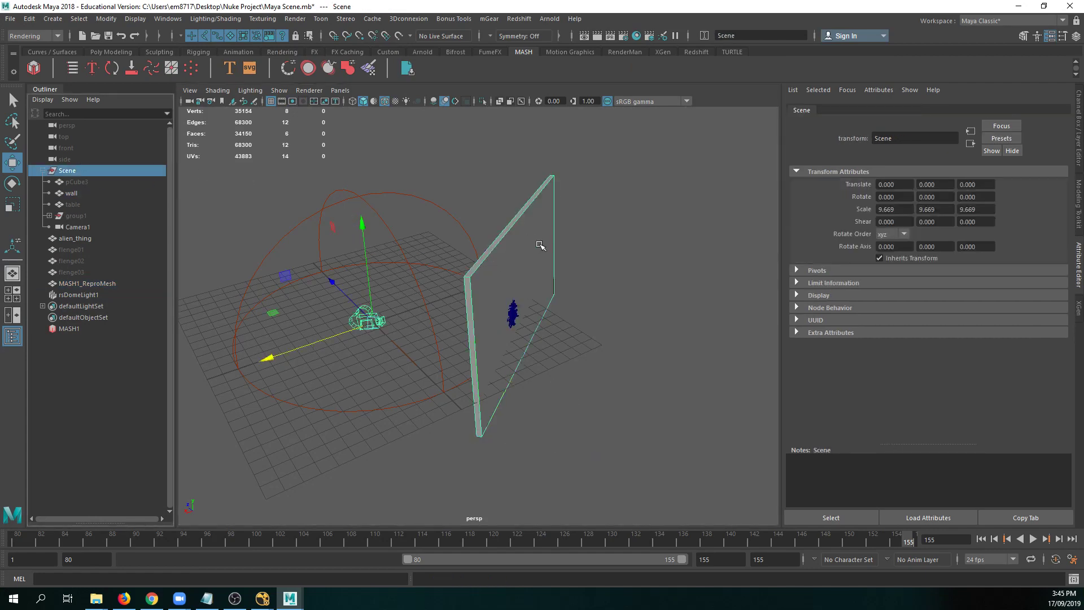
pyautogui.keyDown('alt'); pyautogui.moveTo(540, 245); pyautogui.dragTo(268, 228); pyautogui.keyUp('alt')
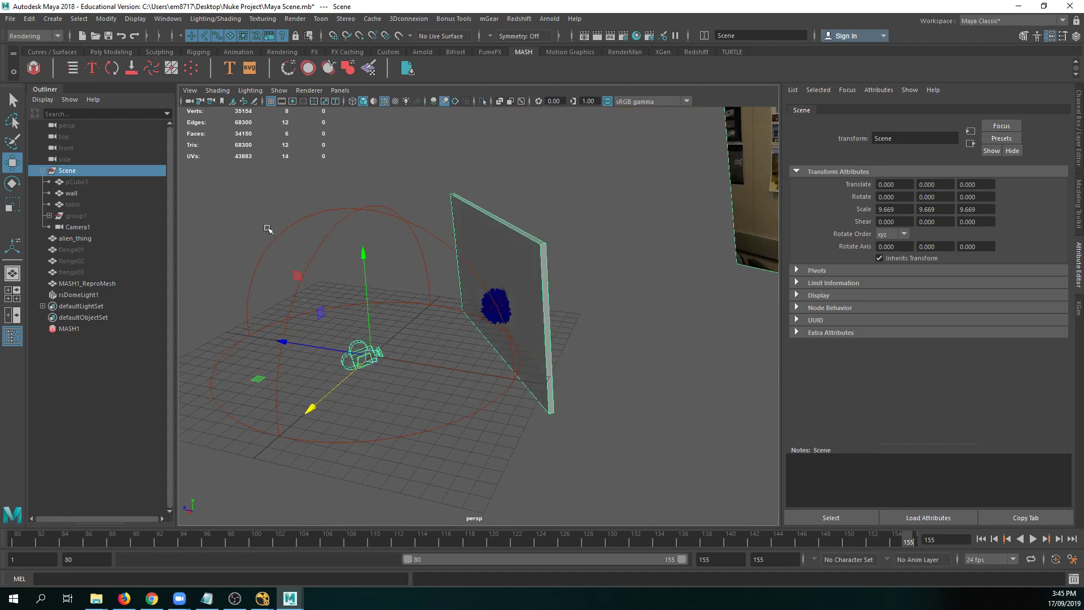
pyautogui.click(94, 239)
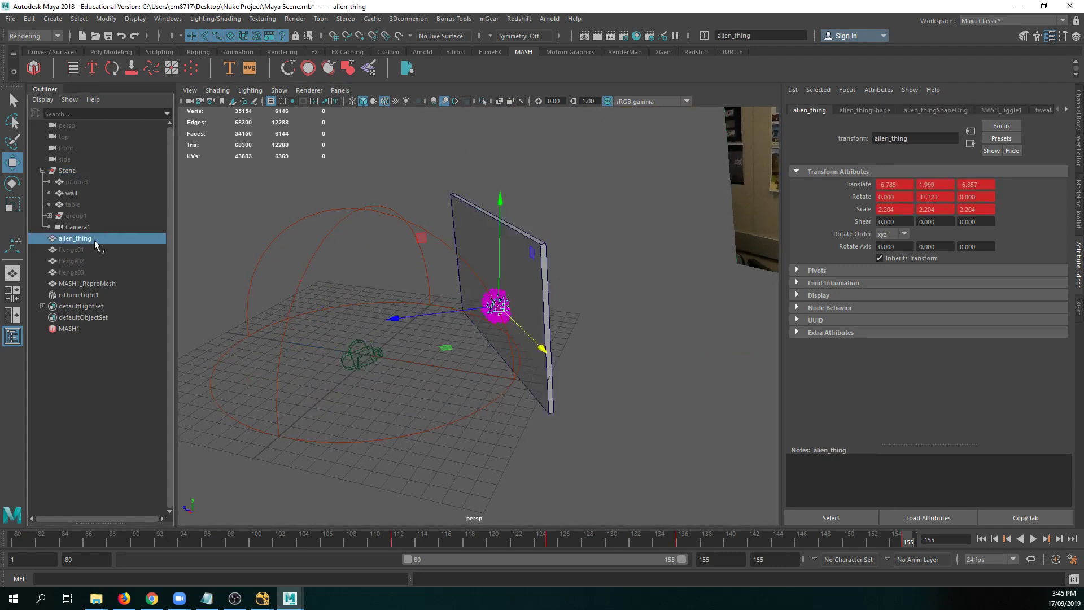
# Duplicate the Scene group and set the copy's X, Y and Z scale to 1.
pyautogui.click(88, 172)
pyautogui.click(1077, 102)
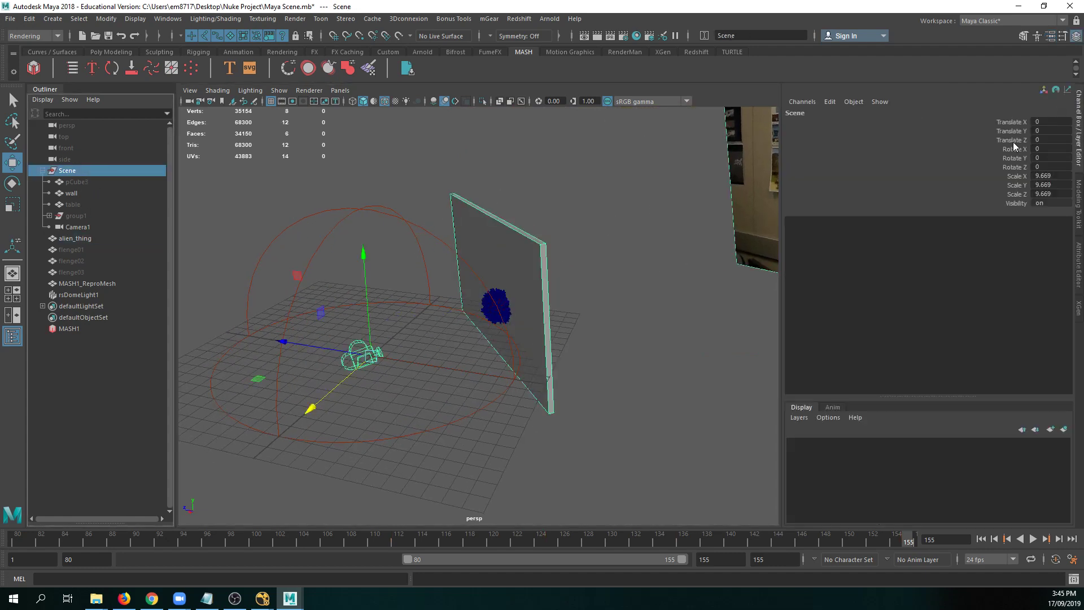
pyautogui.keyDown('alt'); pyautogui.moveTo(570, 259); pyautogui.dragTo(506, 246); pyautogui.keyUp('alt')
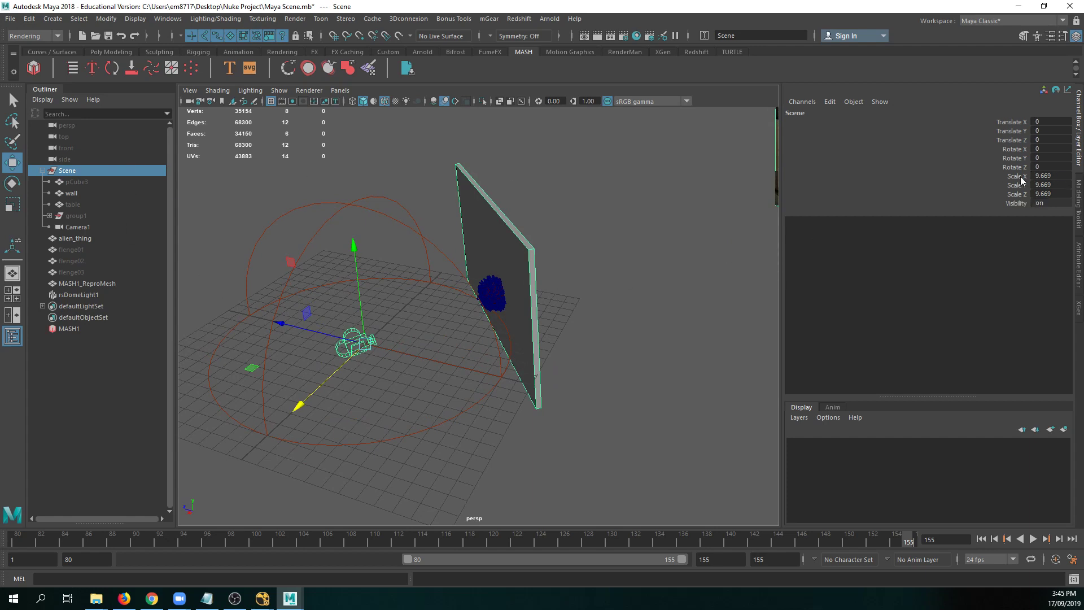
pyautogui.click(43, 170)
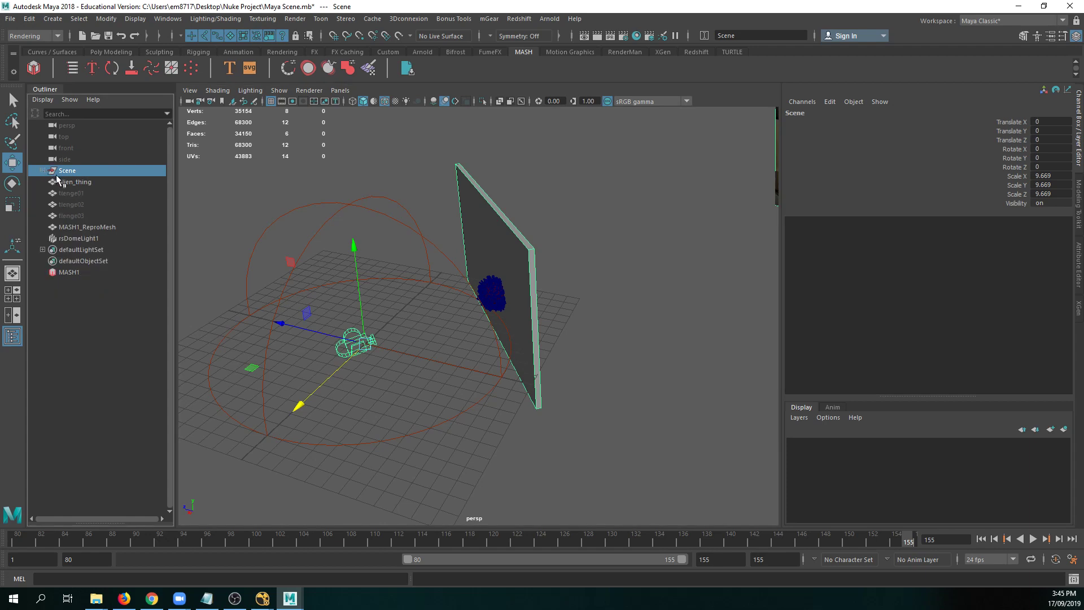
pyautogui.hotkey('ctrl', 'd')
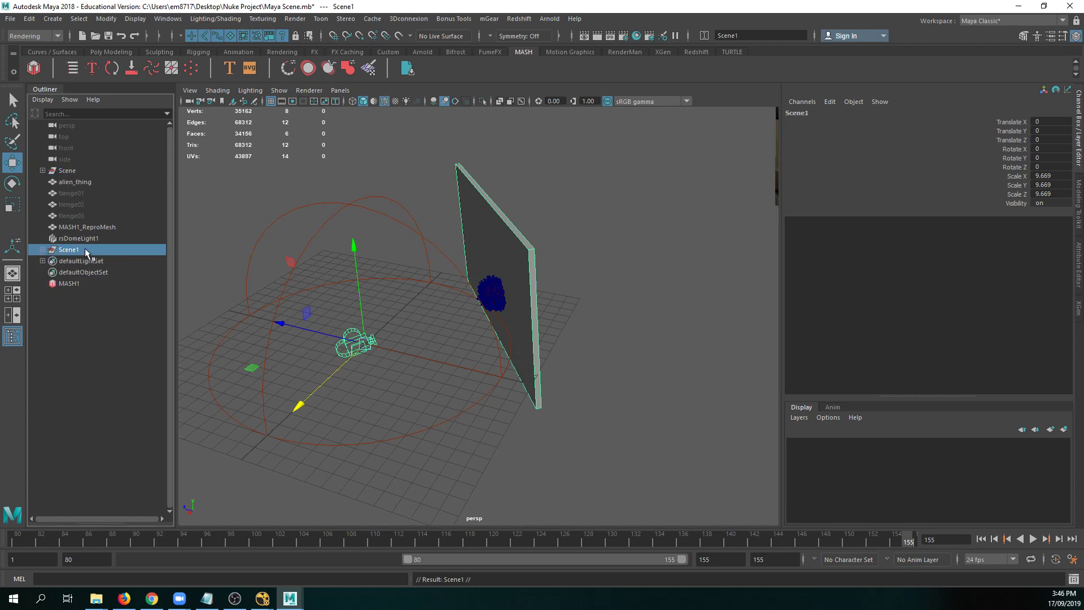
pyautogui.moveTo(1054, 175); pyautogui.dragTo(1046, 193)
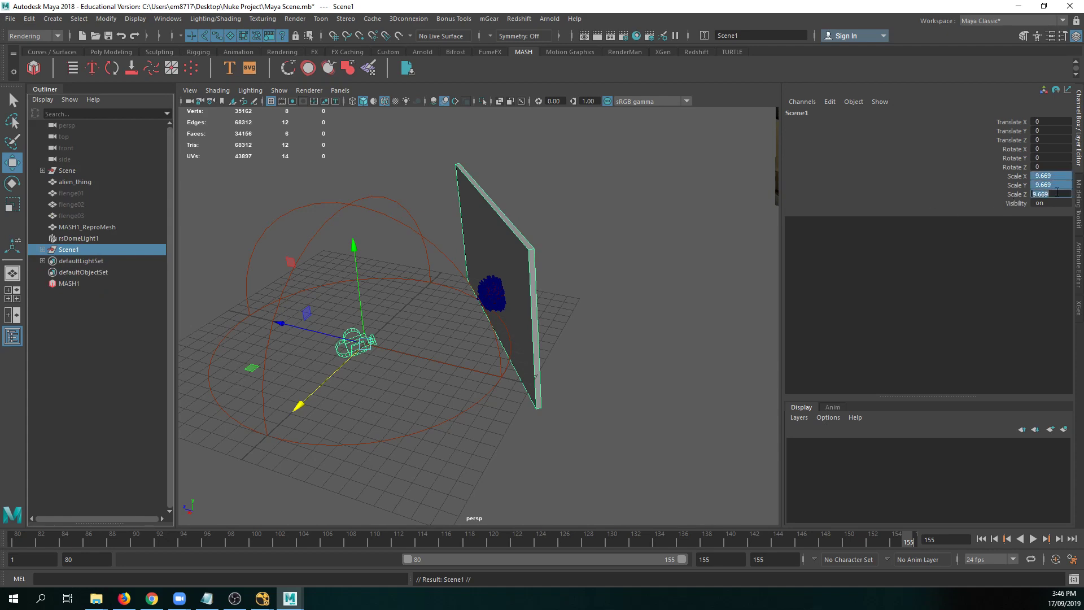
pyautogui.write('1')
pyautogui.press('Return')
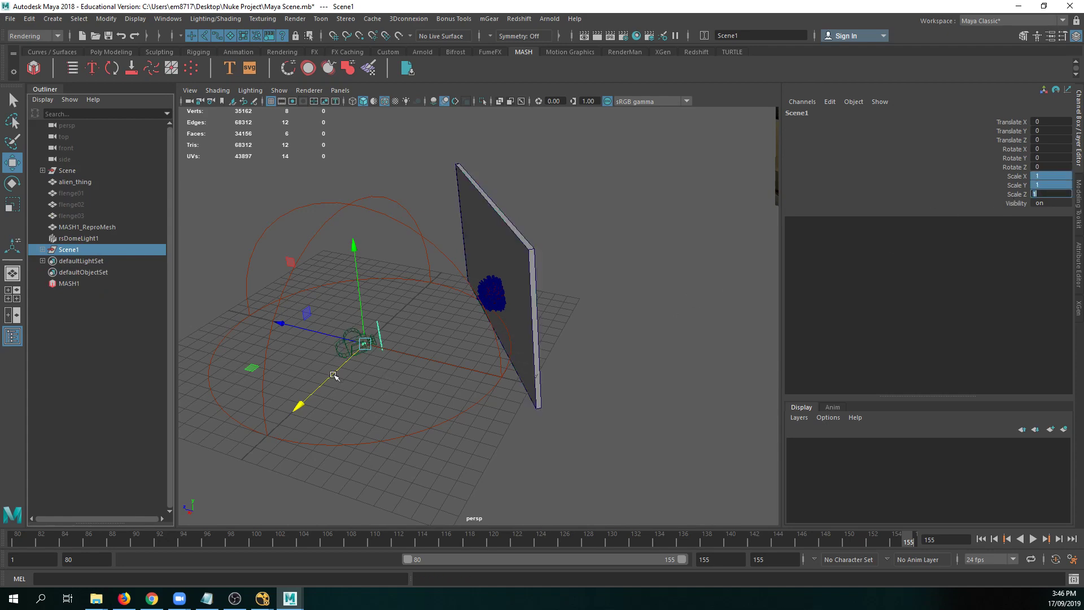
# Export the small wall in the Scene1 group as an FBX file named wall in the Nuke Project folder.
pyautogui.scroll(5, 380, 353)
pyautogui.keyDown('alt'); pyautogui.moveTo(342, 350); pyautogui.dragTo(679, 305, button='middle'); pyautogui.keyUp('alt')
pyautogui.scroll(-2, 627, 323)
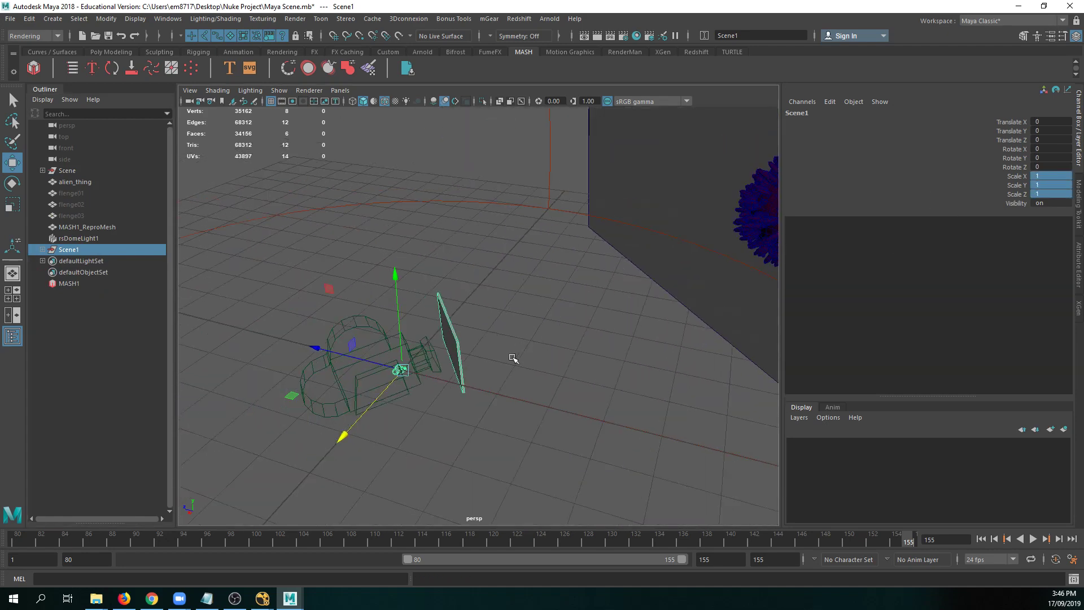
pyautogui.click(460, 355)
pyautogui.keyDown('alt'); pyautogui.moveTo(491, 361); pyautogui.dragTo(449, 346); pyautogui.keyUp('alt')
pyautogui.scroll(2, 496, 362)
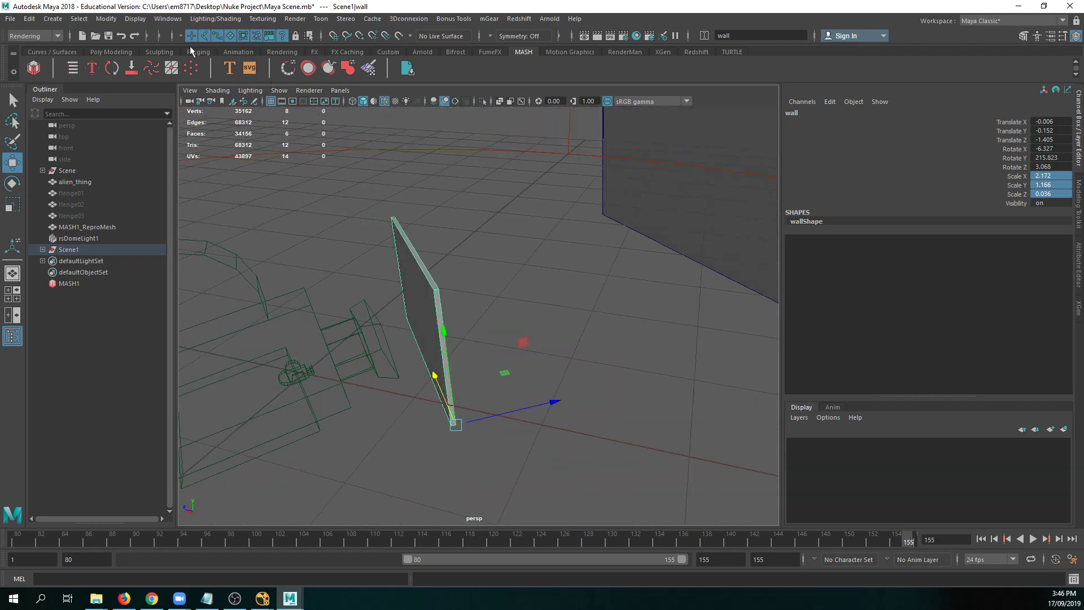
pyautogui.click(10, 18)
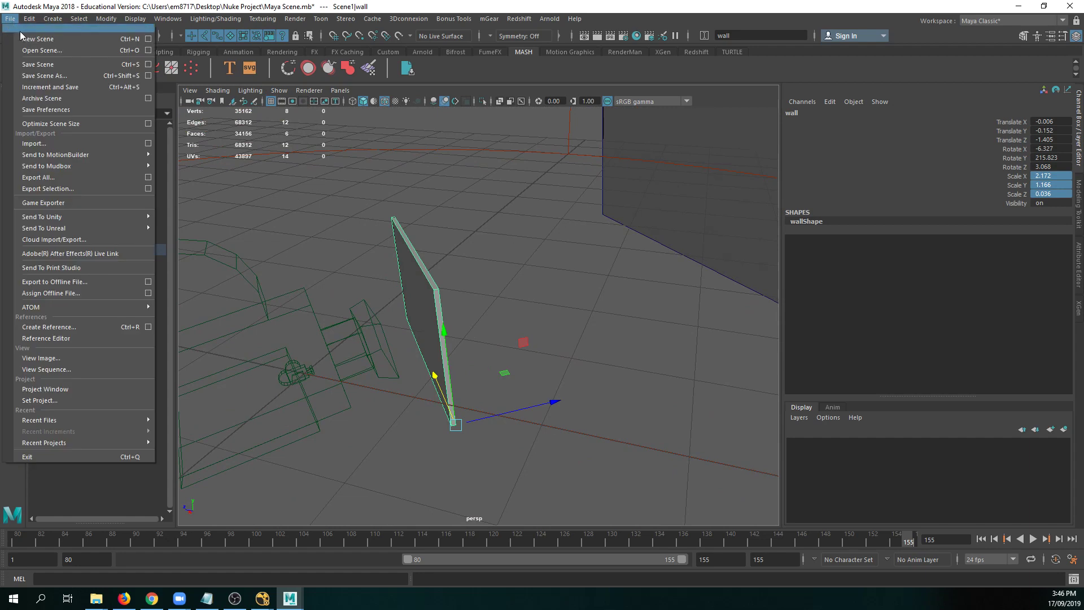
pyautogui.click(96, 192)
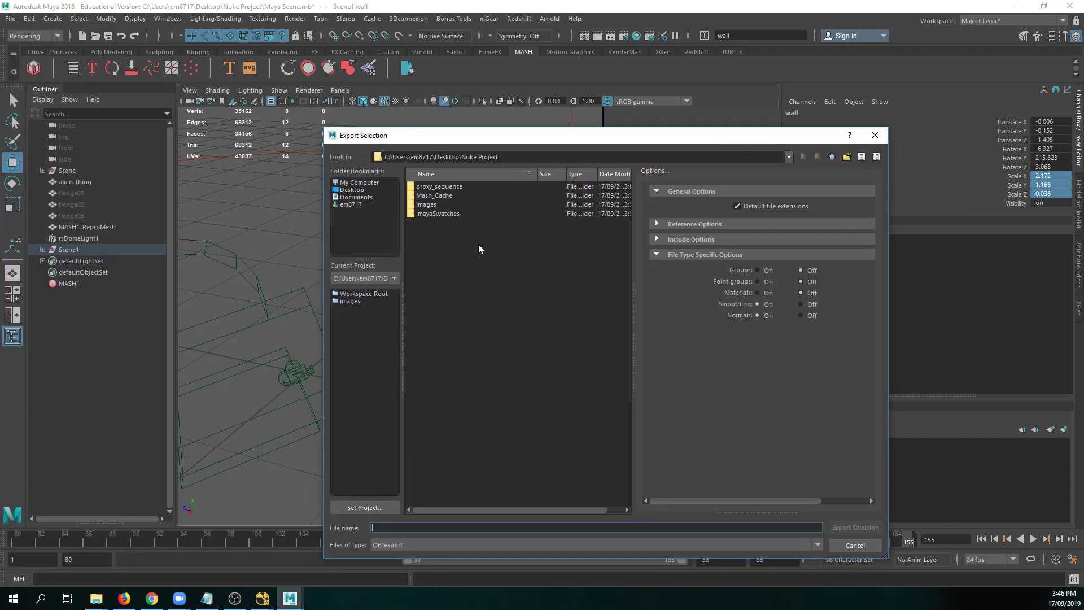
pyautogui.write('wall')
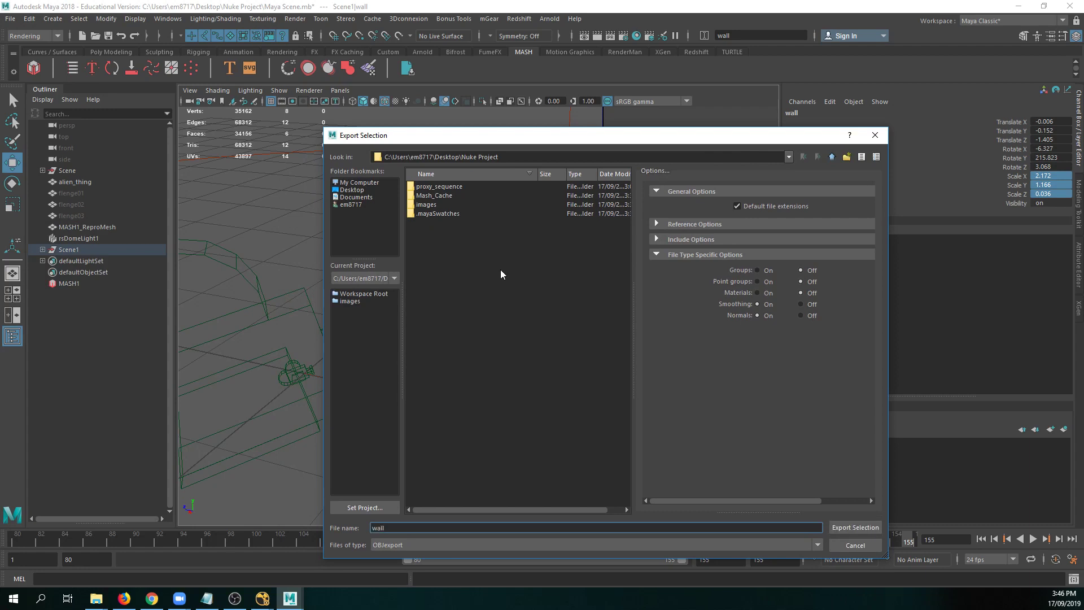
pyautogui.click(547, 548)
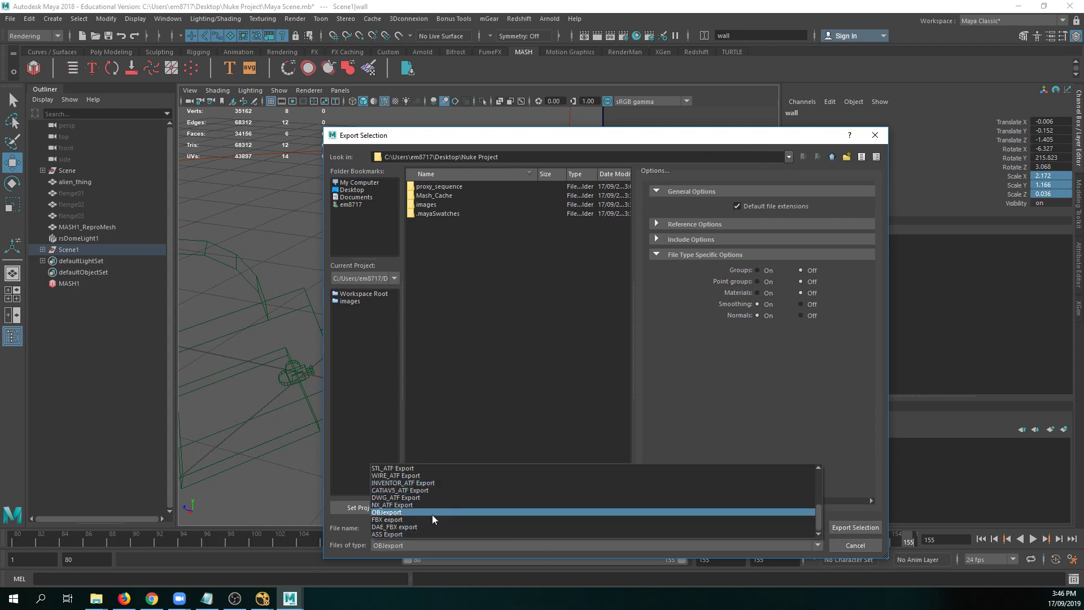
pyautogui.click(418, 518)
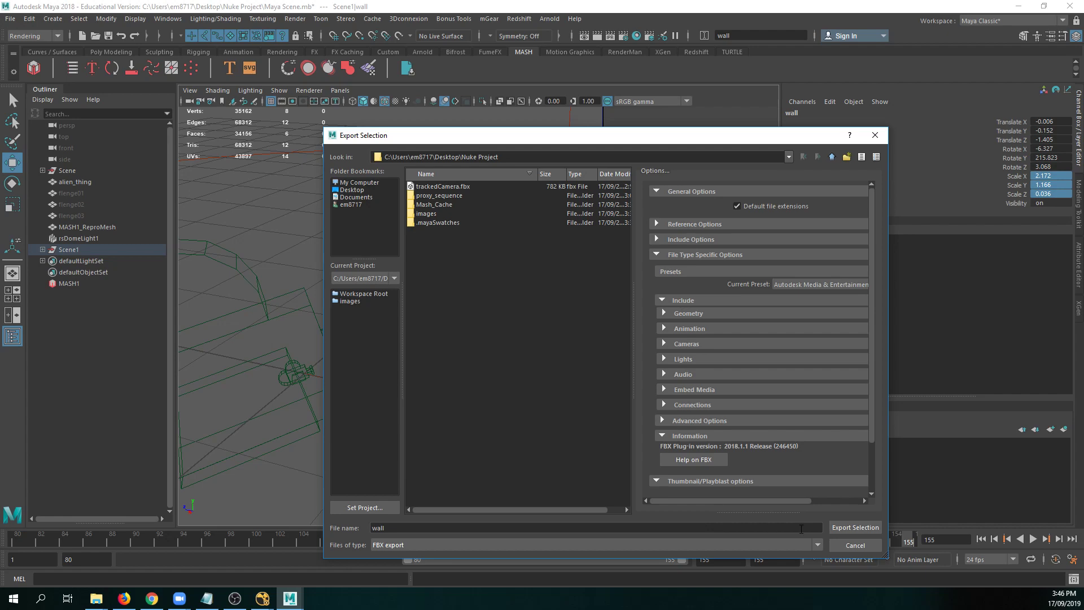
pyautogui.click(843, 529)
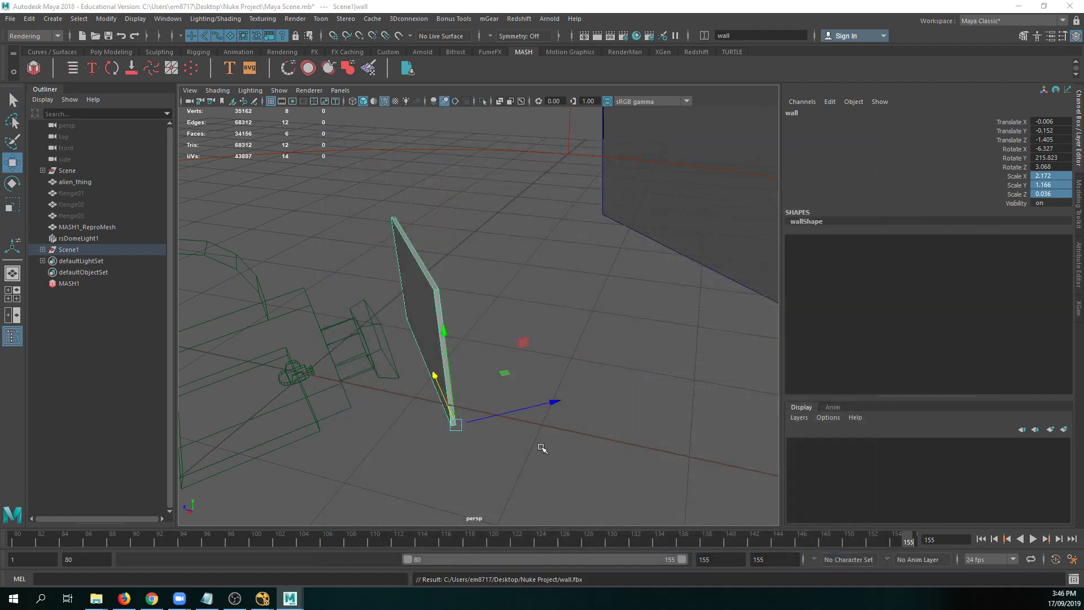
# Check the Scene1 group in Maya and switch to the sample_project_v3 script in Nuke.
pyautogui.moveTo(259, 599)
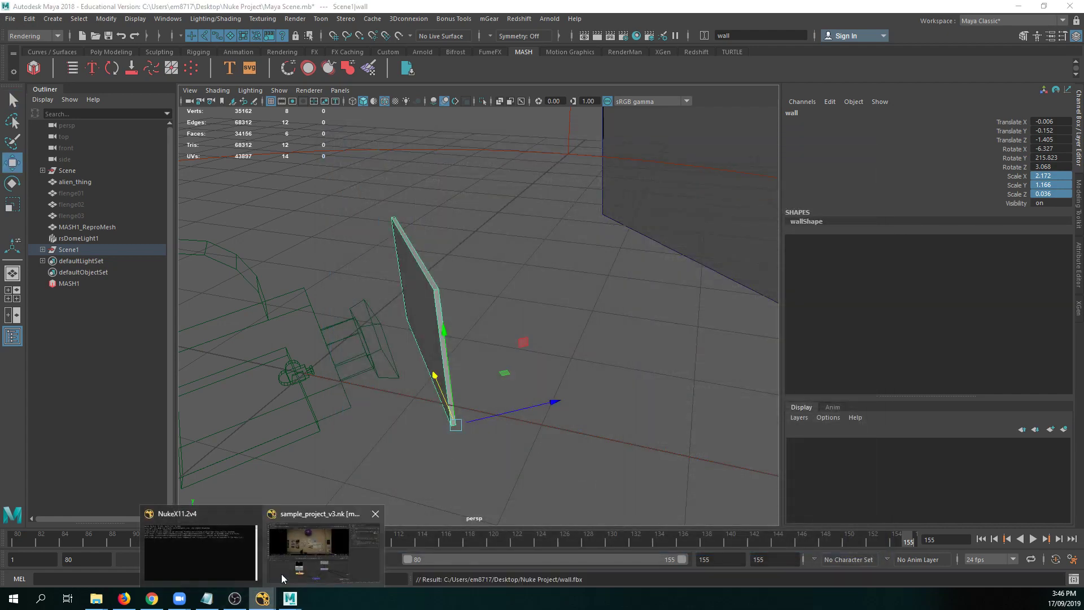
pyautogui.click(305, 559)
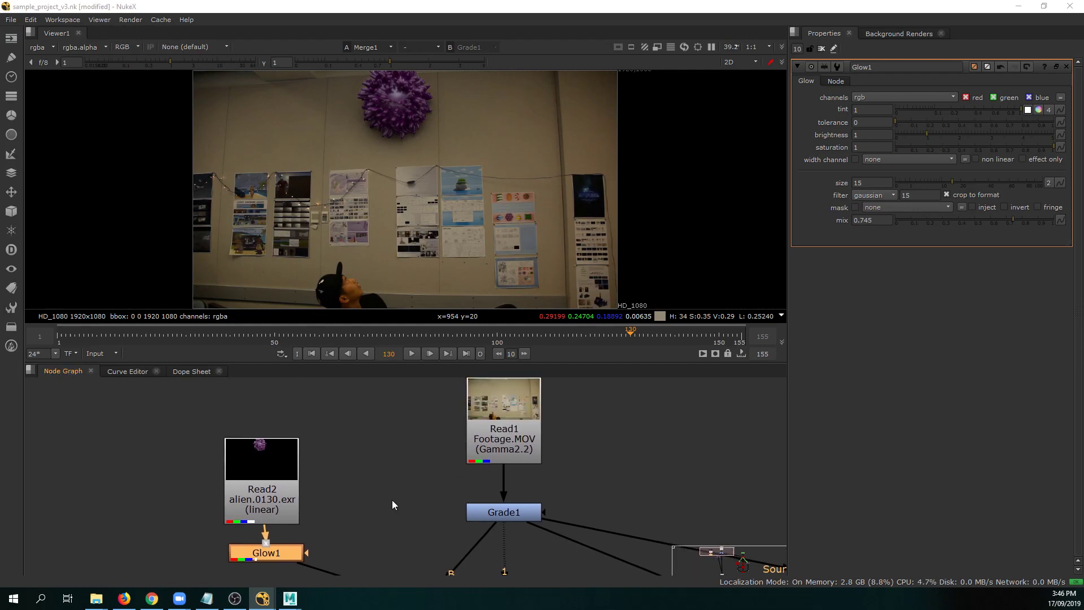
pyautogui.hotkey('alt', 'Tab')
pyautogui.click(85, 250)
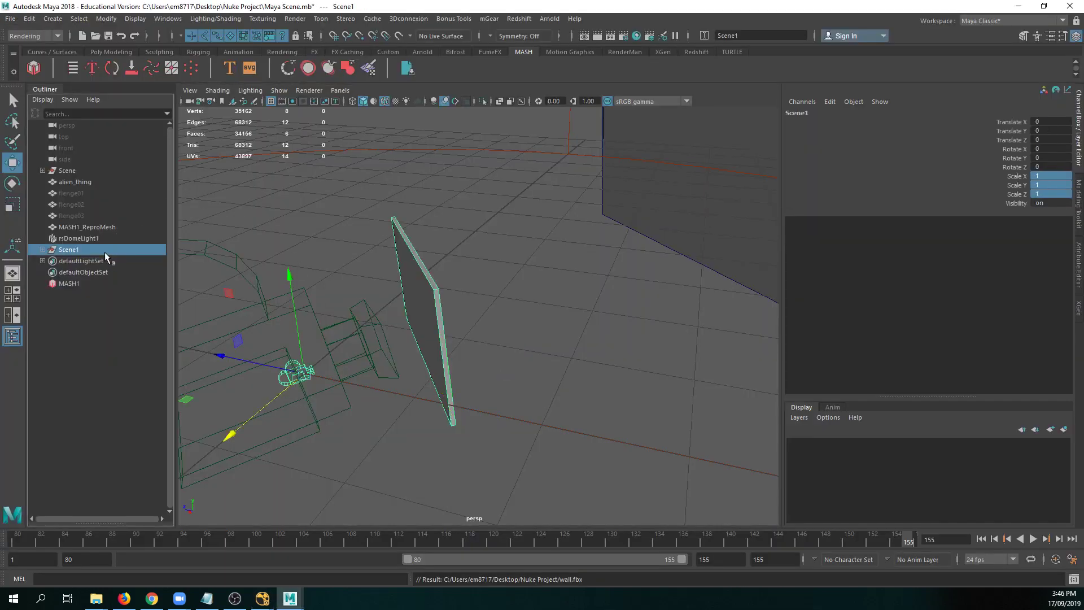
pyautogui.keyDown('ctrl'); pyautogui.click(104, 252); pyautogui.keyUp('ctrl')
pyautogui.hotkey('alt', 'Tab')
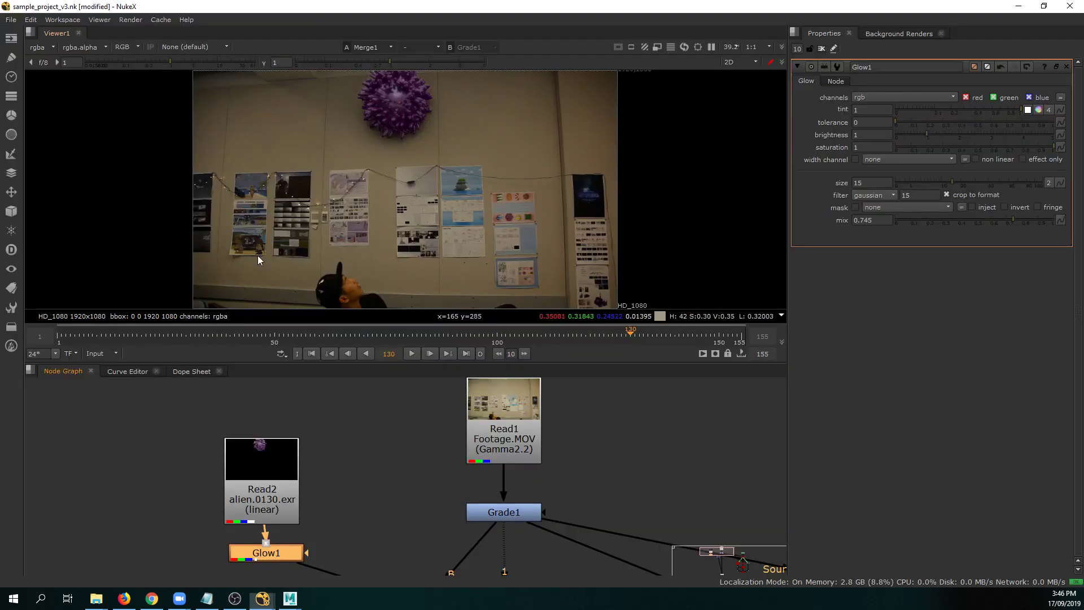
# Add a ReadGeo node beside the camera tracking nodes and load wall.fbx from the Nuke Project folder.
pyautogui.scroll(-5, 355, 447)
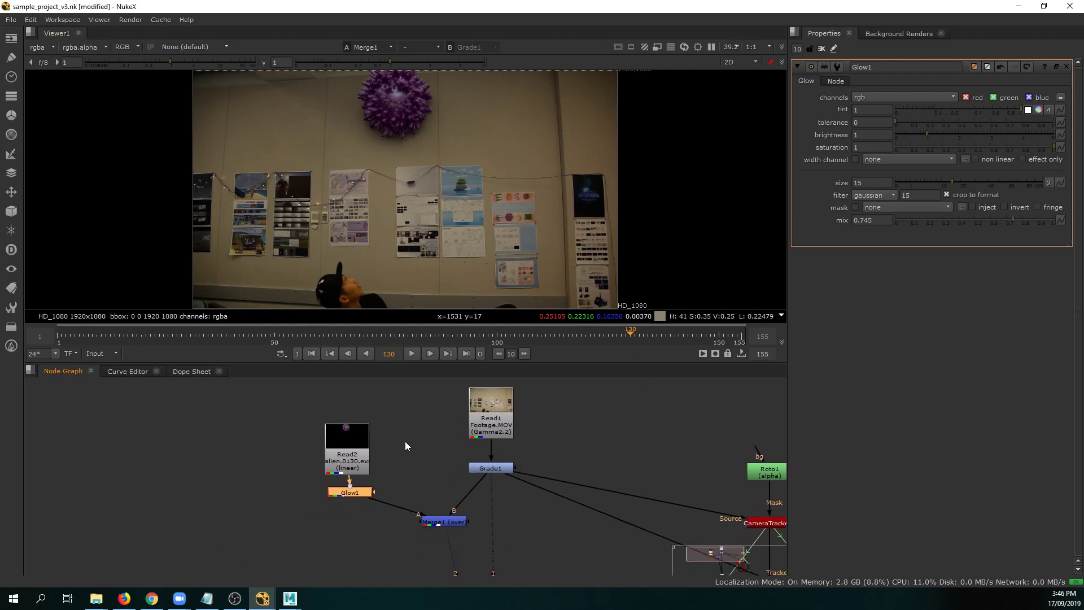
pyautogui.moveTo(585, 455); pyautogui.dragTo(315, 445, button='middle')
pyautogui.moveTo(475, 470); pyautogui.dragTo(429, 424, button='middle')
pyautogui.click(489, 455)
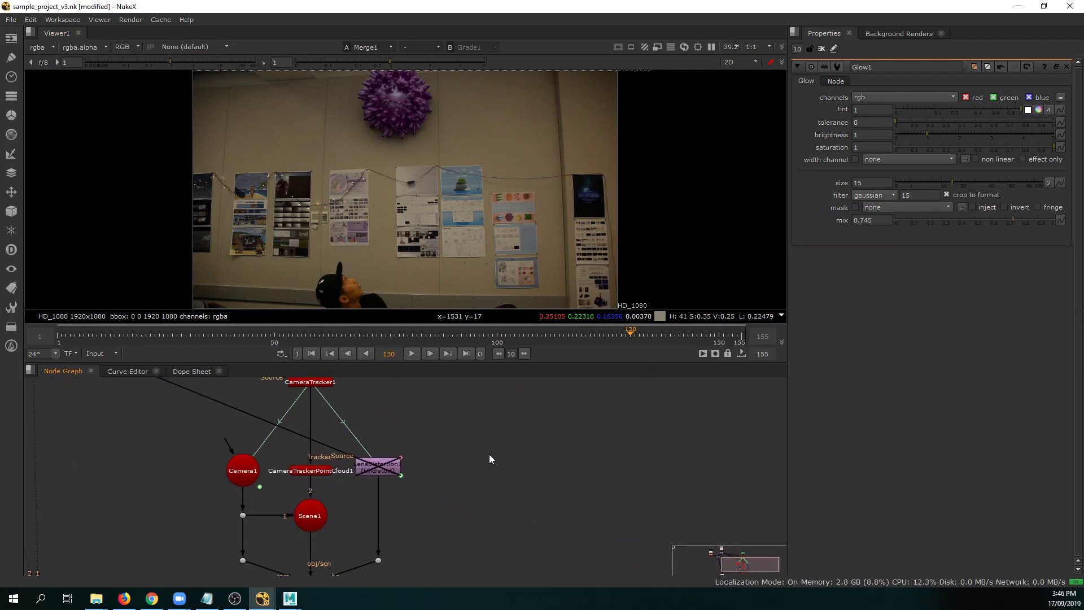
pyautogui.press('Tab')
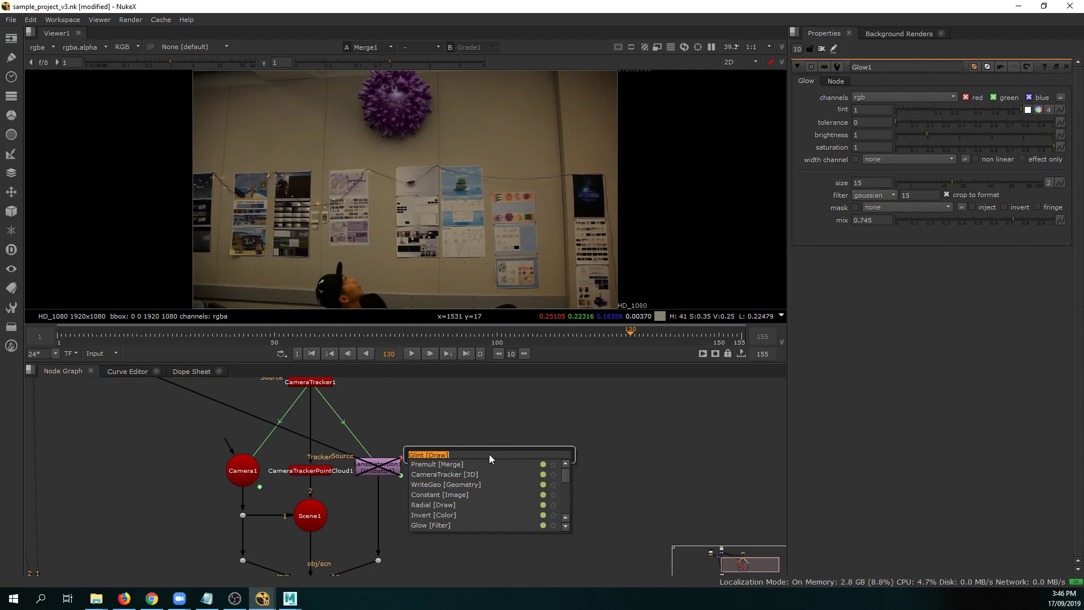
pyautogui.write('read')
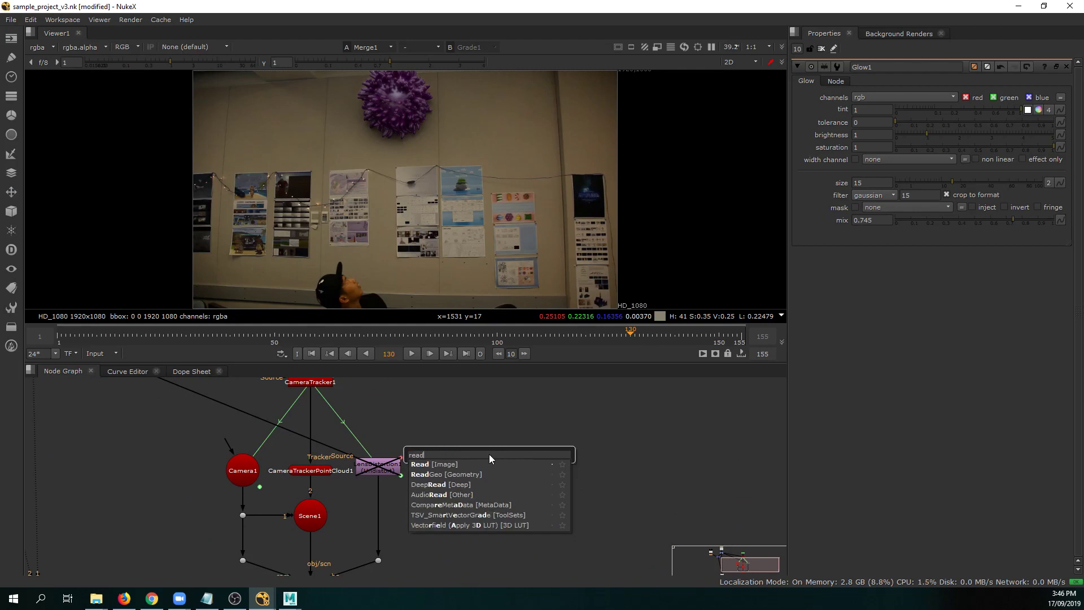
pyautogui.press('Down')
pyautogui.press('Return')
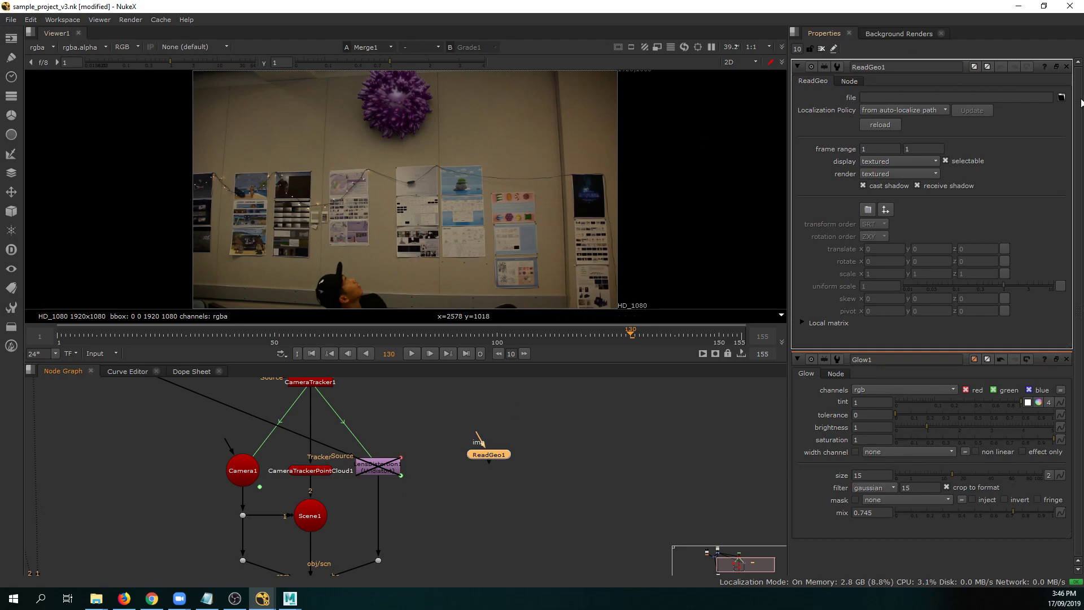
pyautogui.click(1061, 97)
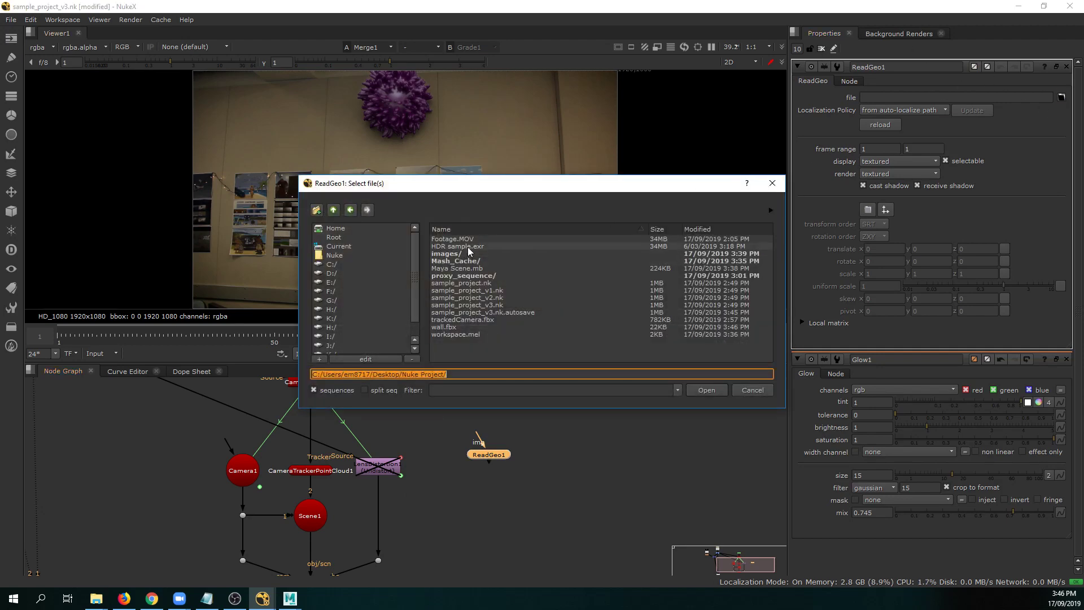
pyautogui.doubleClick(471, 326)
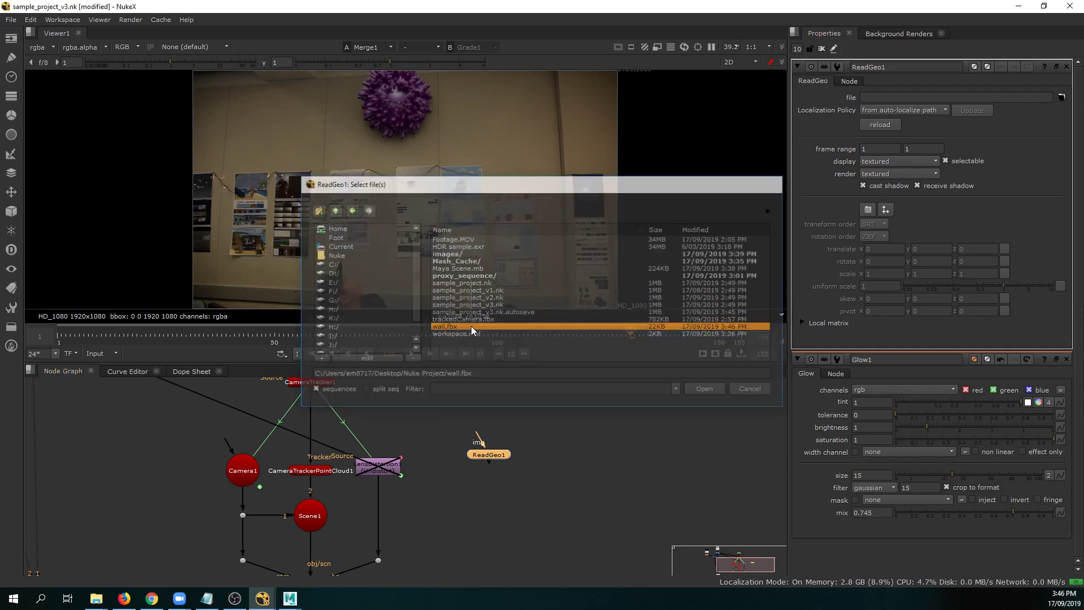
# Connect the ReadGeo1 wall geometry to the Scene1 node and place it slightly lower in the node graph.
pyautogui.moveTo(489, 456)
pyautogui.mouseDown()
pyautogui.moveTo(463, 459)
pyautogui.moveTo(508, 459)
pyautogui.moveTo(499, 464)
pyautogui.mouseUp()
pyautogui.moveTo(469, 493); pyautogui.dragTo(465, 480, button='middle')
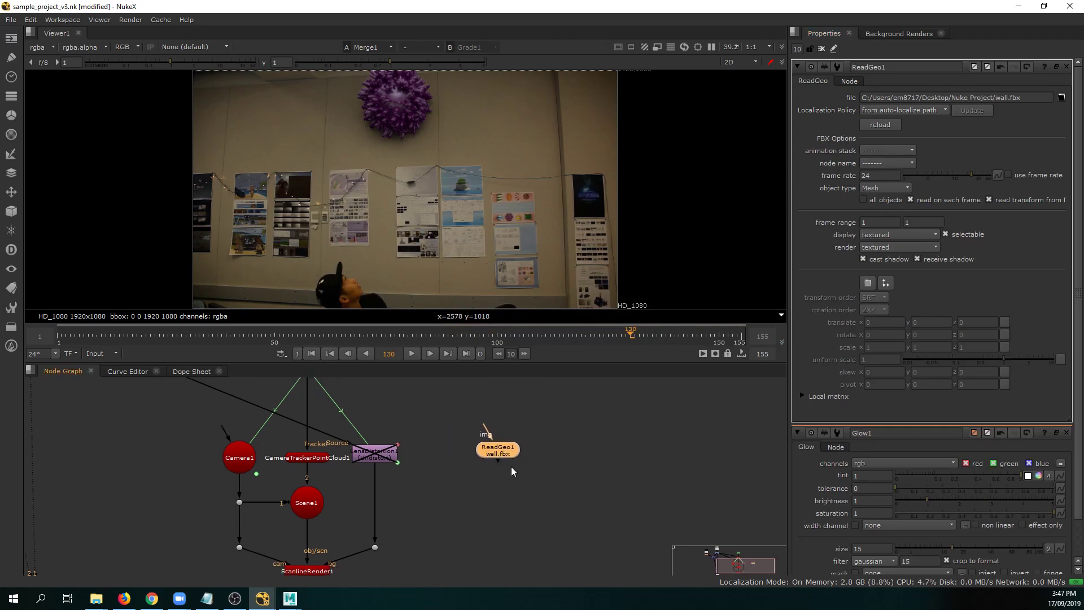
pyautogui.moveTo(499, 463); pyautogui.dragTo(310, 506)
pyautogui.moveTo(397, 504); pyautogui.dragTo(401, 515, button='middle')
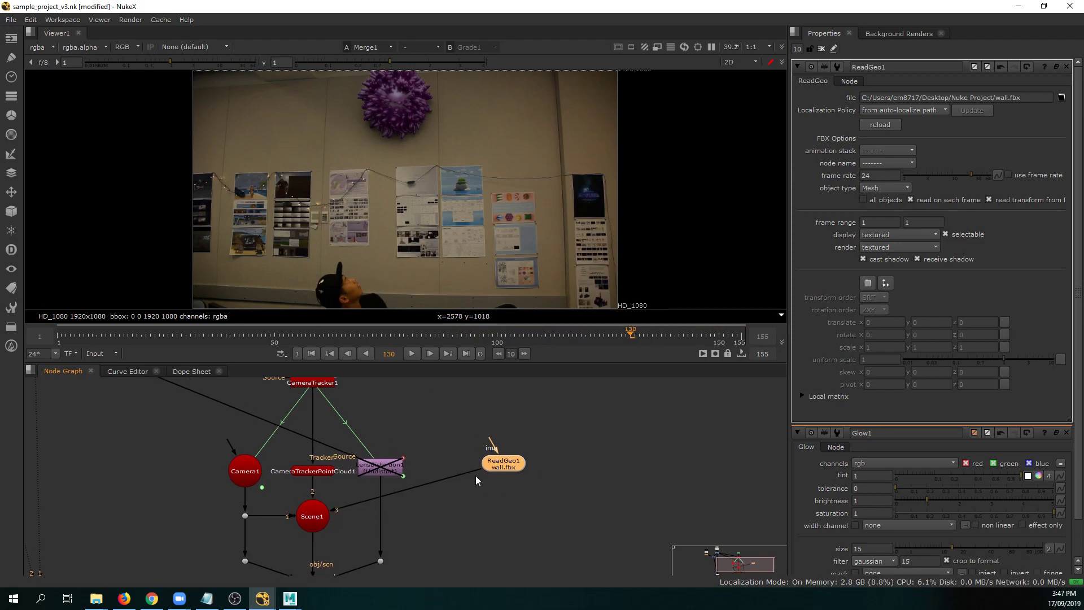
pyautogui.moveTo(503, 463); pyautogui.dragTo(510, 492)
pyautogui.moveTo(567, 460); pyautogui.dragTo(558, 472, button='middle')
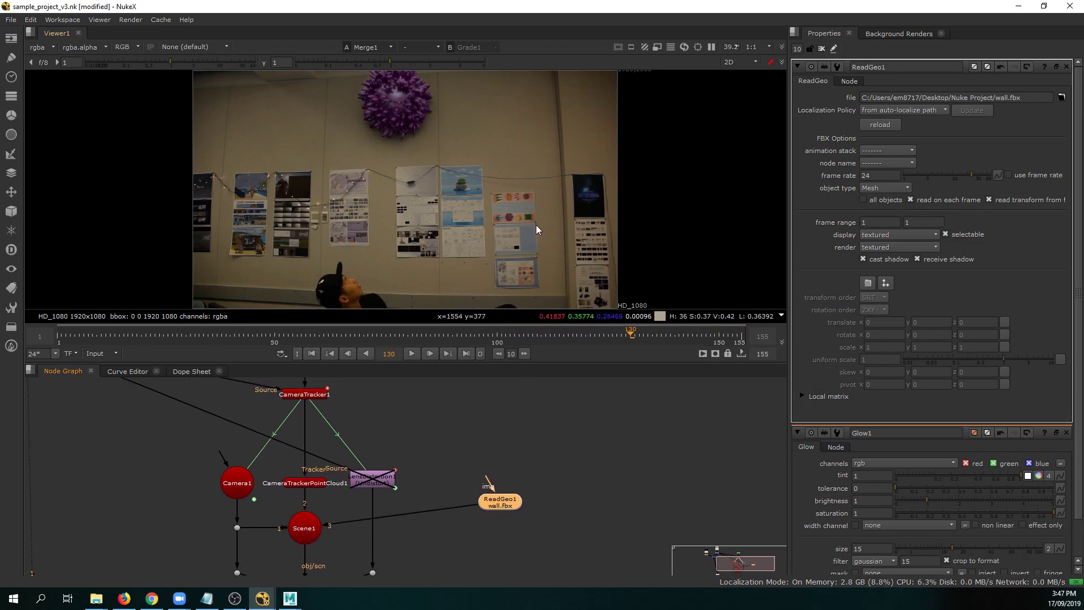
# Examine the imported wall in the 3D view and open Camera1's properties to compare their placement.
pyautogui.press('Tab')
pyautogui.scroll(-3, 395, 239)
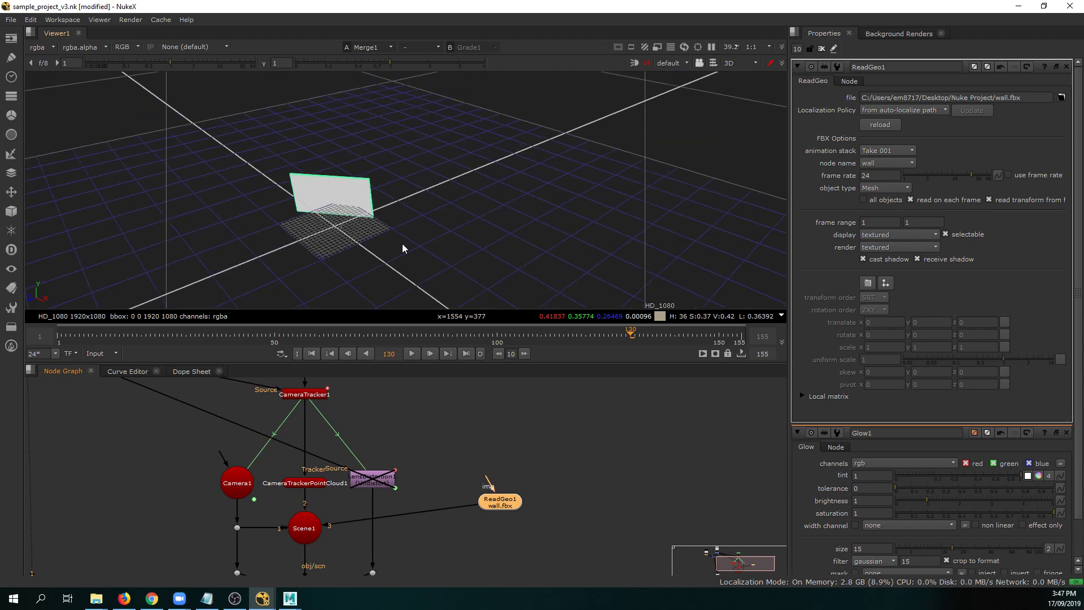
pyautogui.moveTo(401, 247); pyautogui.dragTo(448, 232, button='middle')
pyautogui.scroll(-1, 449, 232)
pyautogui.doubleClick(236, 482)
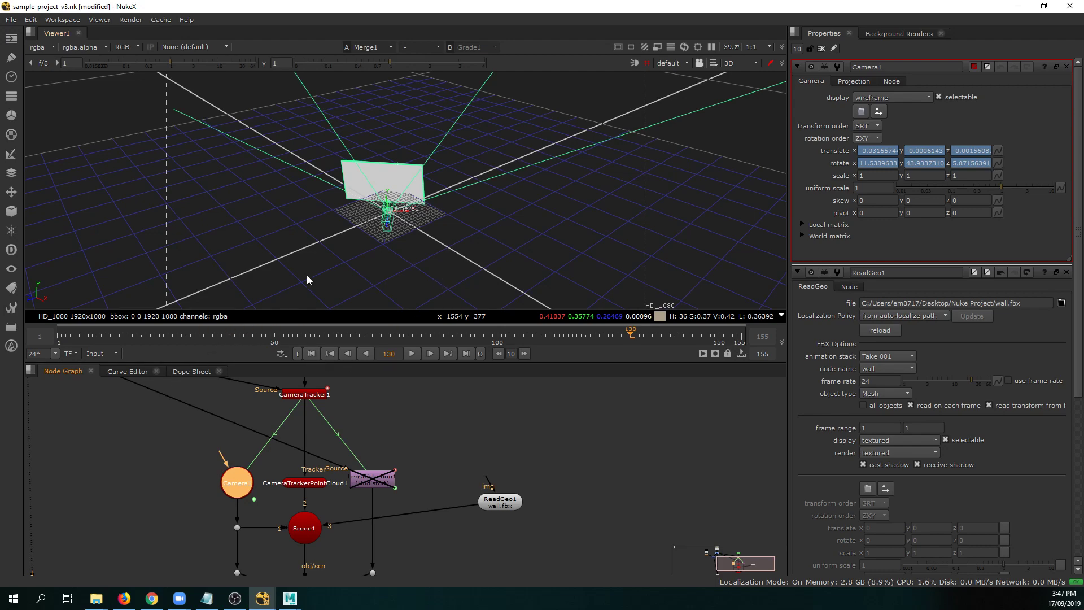
# View the ScanlineRender1 output in Viewer1 as a 2D image.
pyautogui.moveTo(408, 451); pyautogui.dragTo(442, 390, button='middle')
pyautogui.click(339, 509)
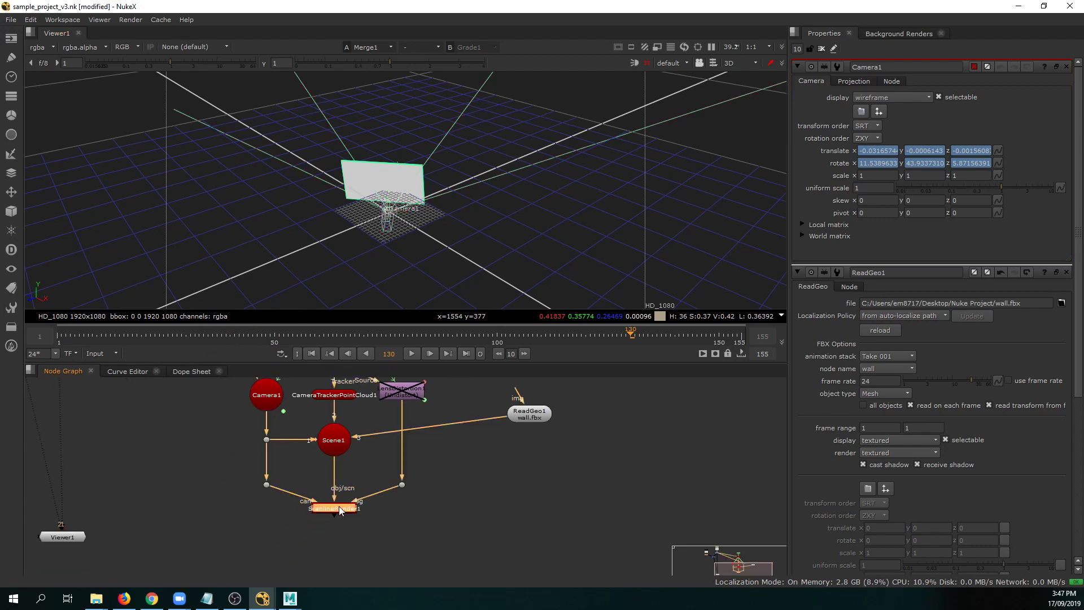
pyautogui.press('1')
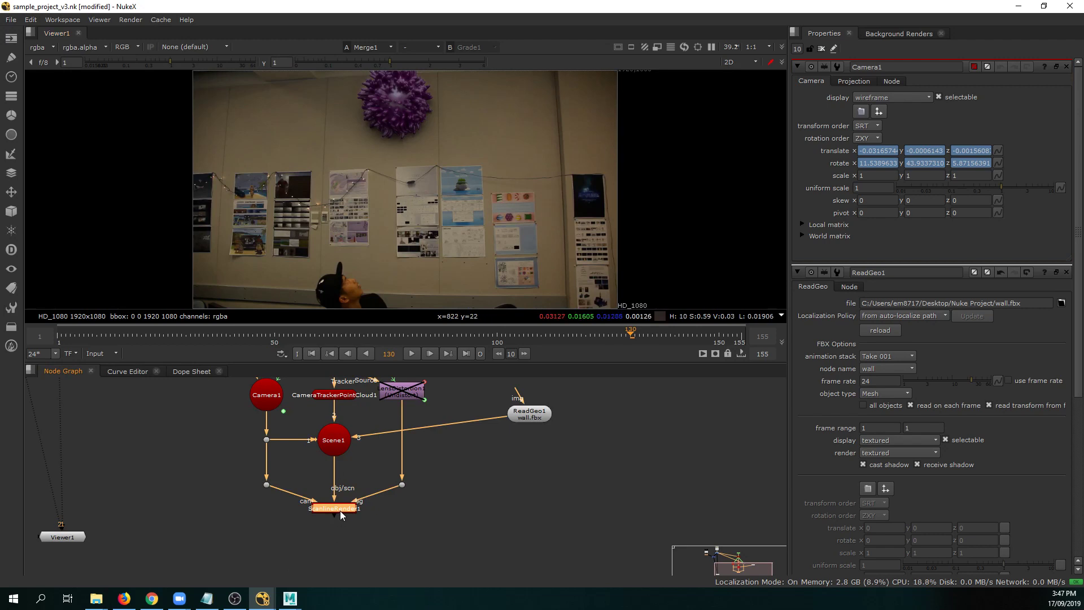
pyautogui.press('1')
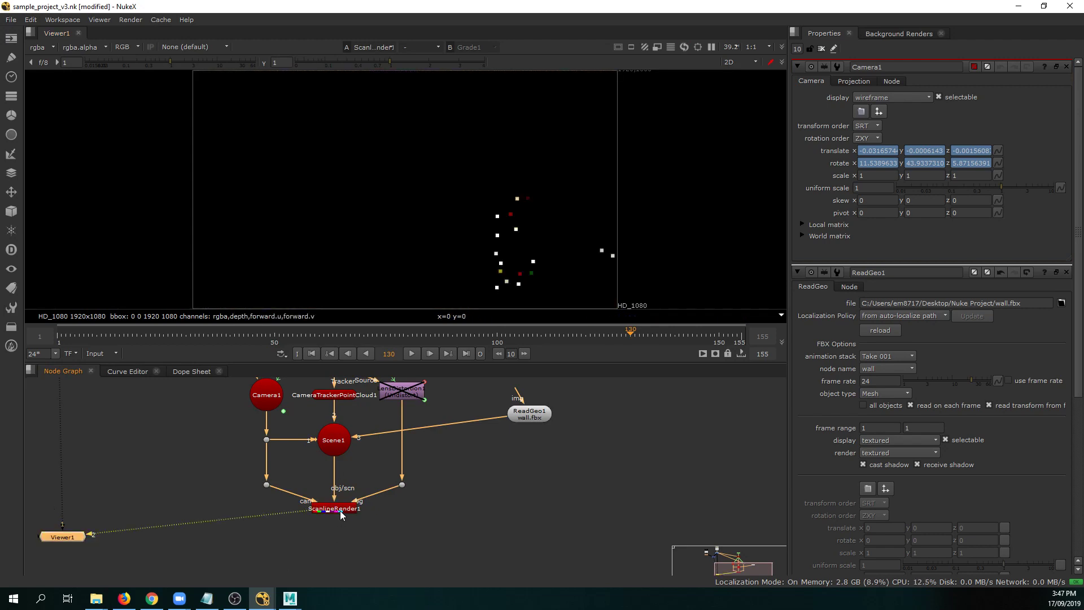
# Add a CheckerBoard node beside ReadGeo1 and connect it to the img input of the wall geometry.
pyautogui.moveTo(540, 417); pyautogui.dragTo(517, 418)
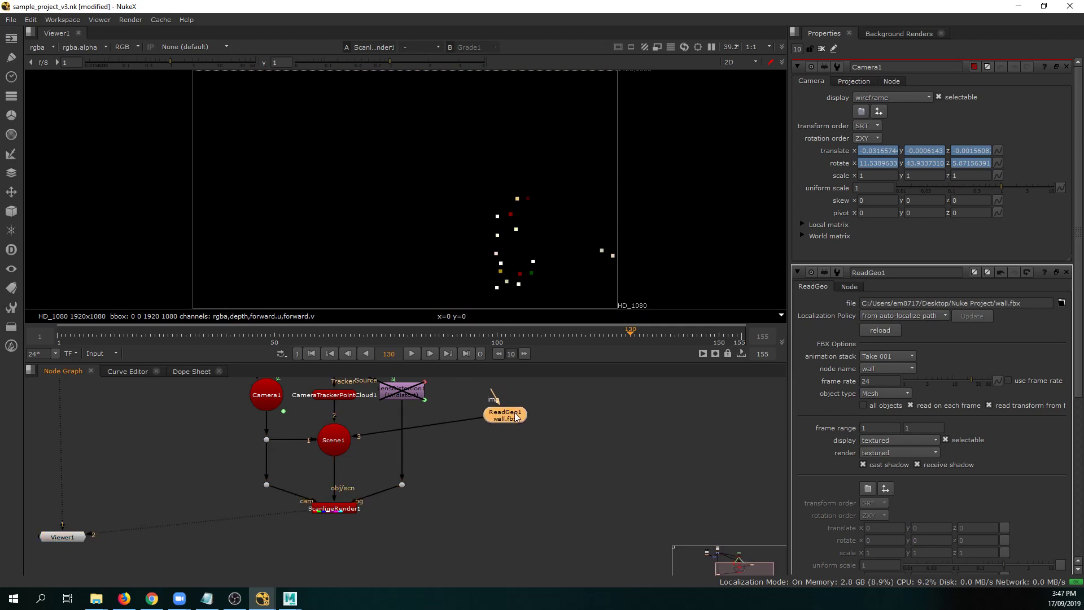
pyautogui.moveTo(516, 418); pyautogui.dragTo(489, 499, button='middle')
pyautogui.press('Tab')
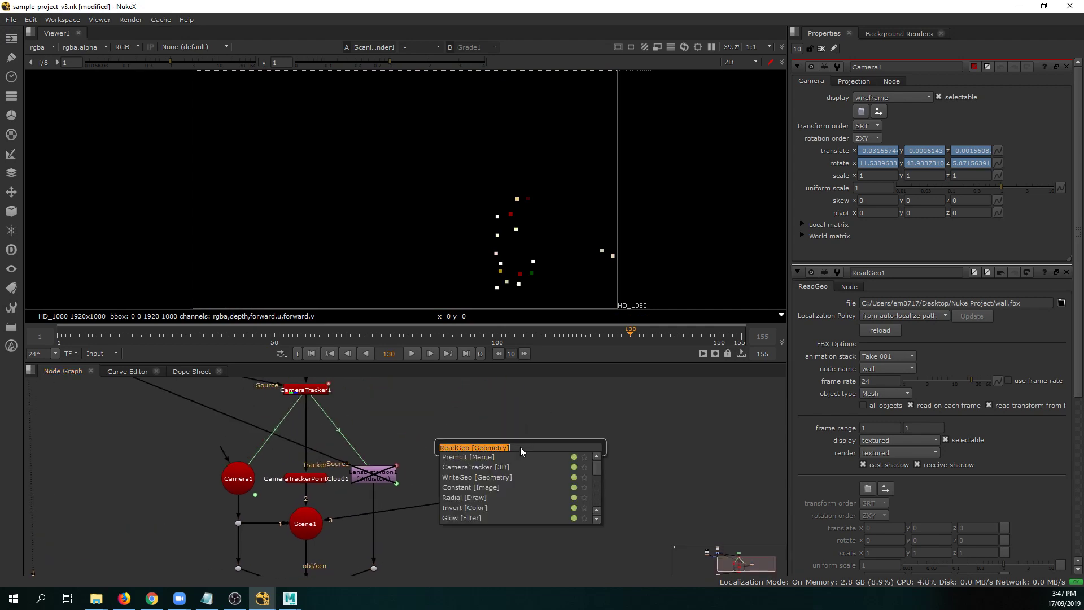
pyautogui.write('checker')
pyautogui.press('Return')
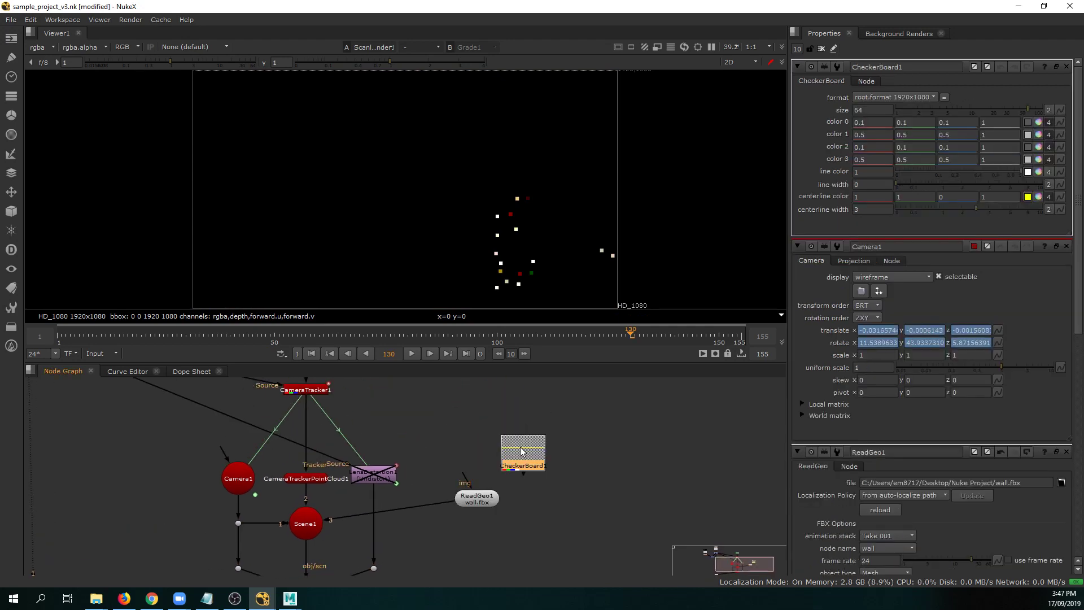
pyautogui.moveTo(464, 474); pyautogui.dragTo(536, 458)
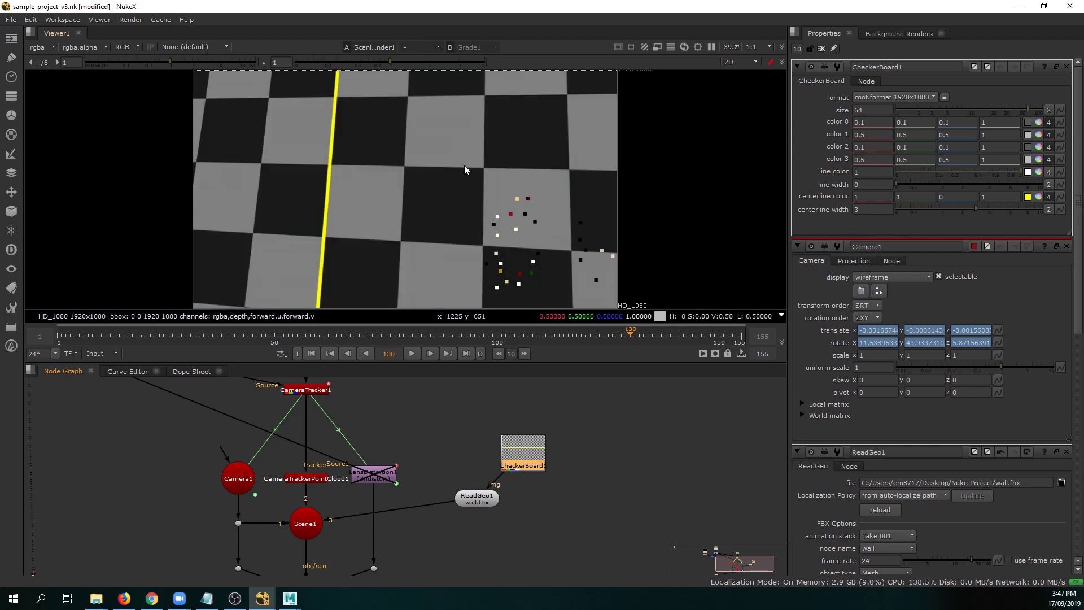
# Inspect the checkered wall from the side in the 3D view and move CheckerBoard1 closer above ReadGeo1.
pyautogui.press('Tab')
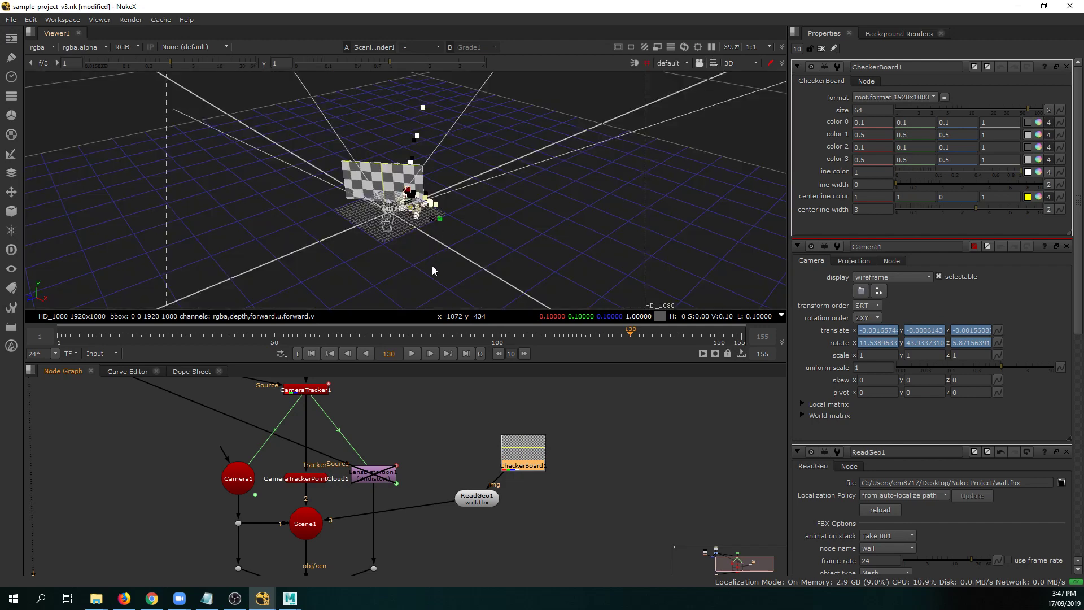
pyautogui.keyDown('ctrl'); pyautogui.moveTo(432, 265); pyautogui.dragTo(362, 274); pyautogui.keyUp('ctrl')
pyautogui.moveTo(536, 452); pyautogui.dragTo(509, 439)
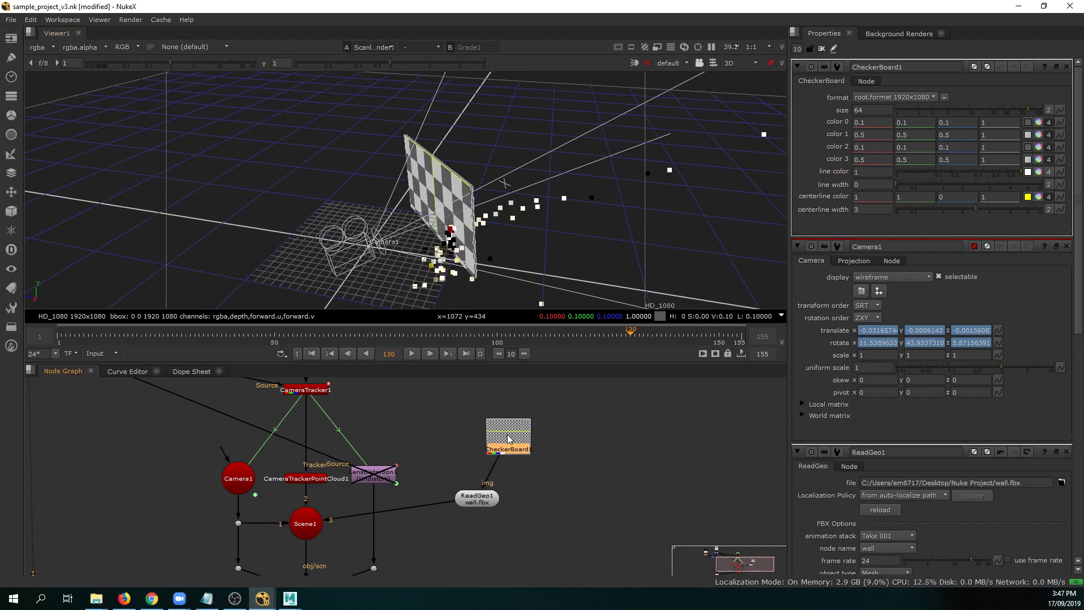
# Disconnect the Source inputs of LensDistortion1 and CameraTracker1 from the Grade1 node.
pyautogui.scroll(-5, 563, 445)
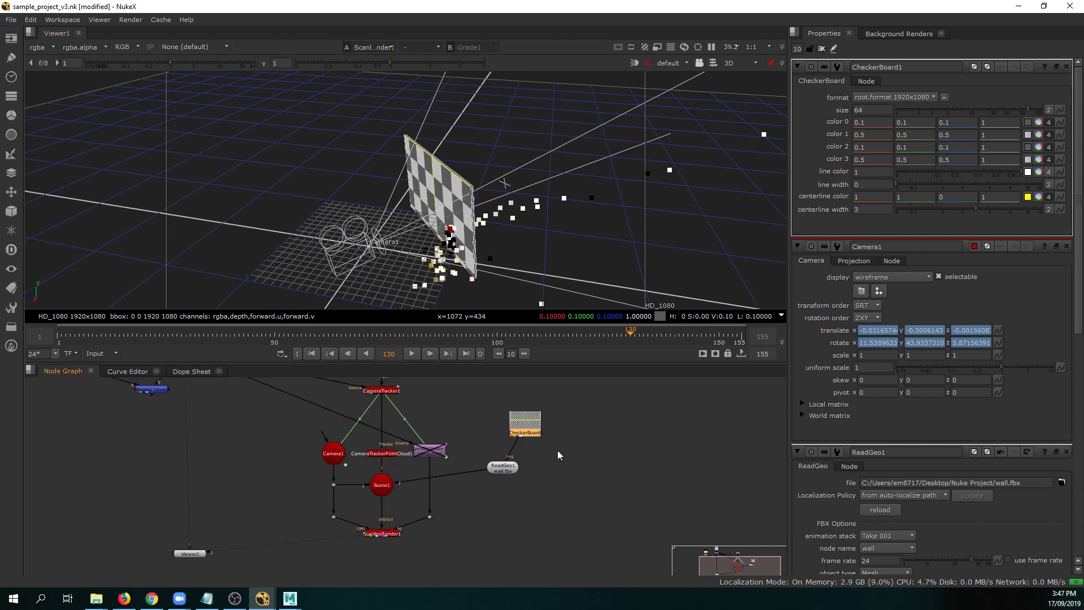
pyautogui.scroll(5, 440, 488)
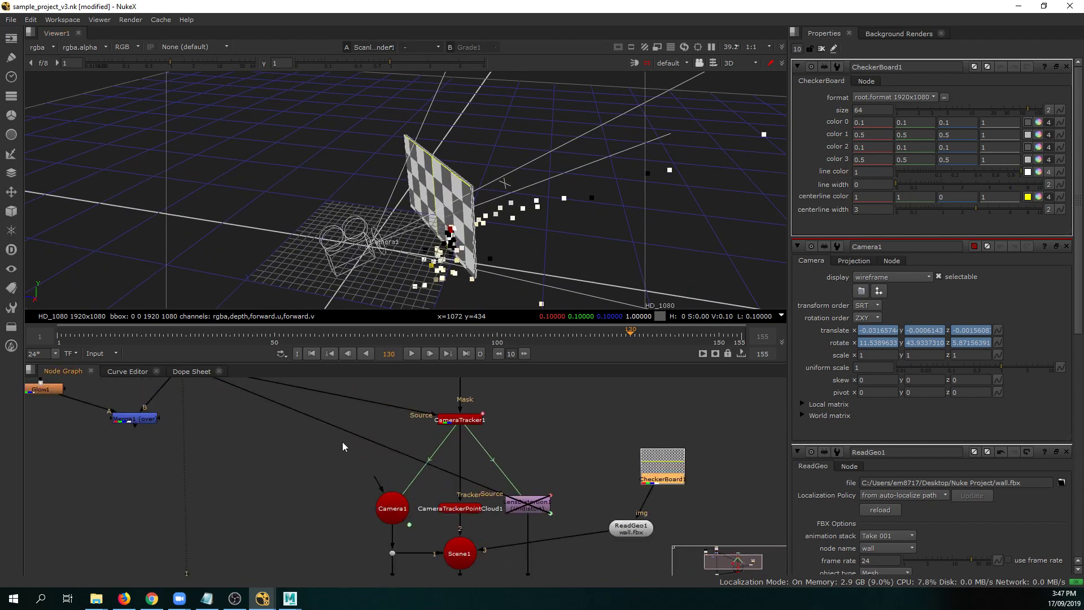
pyautogui.moveTo(283, 481); pyautogui.dragTo(289, 501, button='middle')
pyautogui.moveTo(220, 436); pyautogui.dragTo(256, 461)
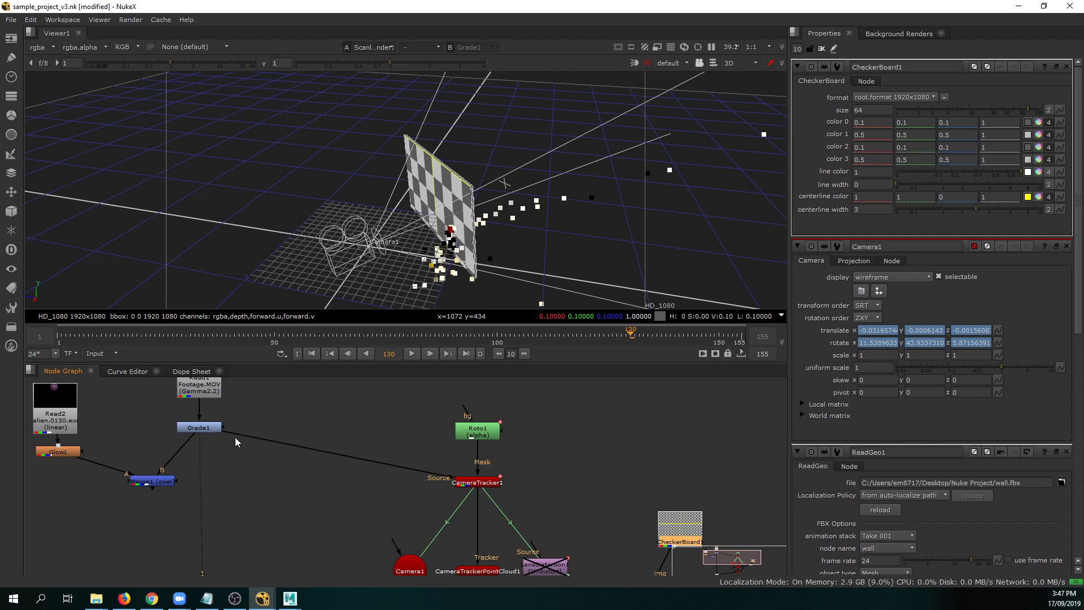
pyautogui.moveTo(235, 431); pyautogui.dragTo(264, 446)
pyautogui.scroll(-3, 322, 464)
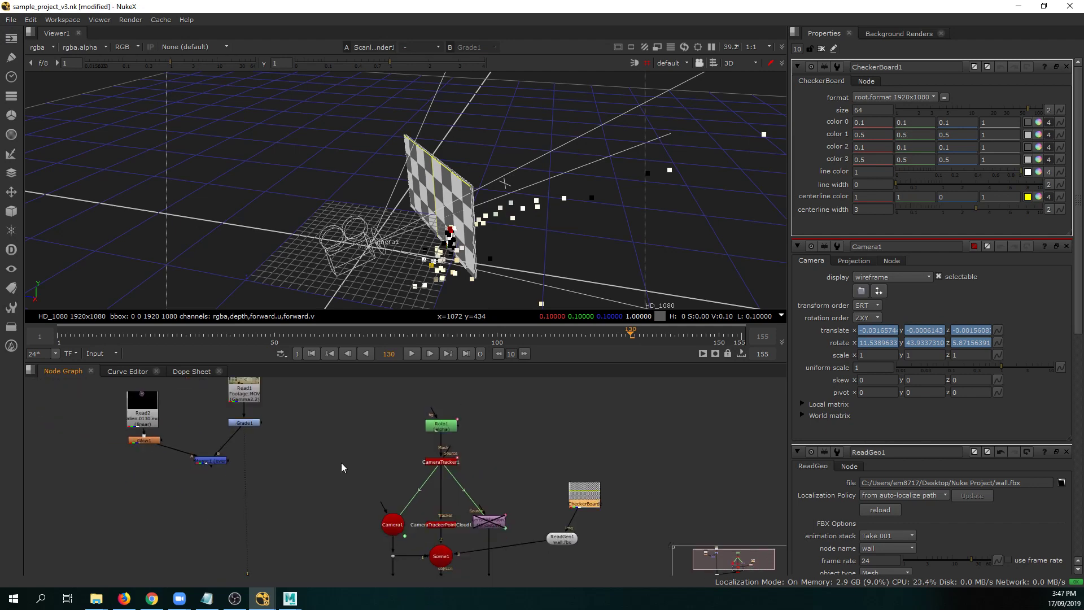
# Maximize the Node Graph around ScanlineRender1 and move Viewer1 lower to make room for more nodes.
pyautogui.moveTo(341, 463); pyautogui.dragTo(350, 384, button='middle')
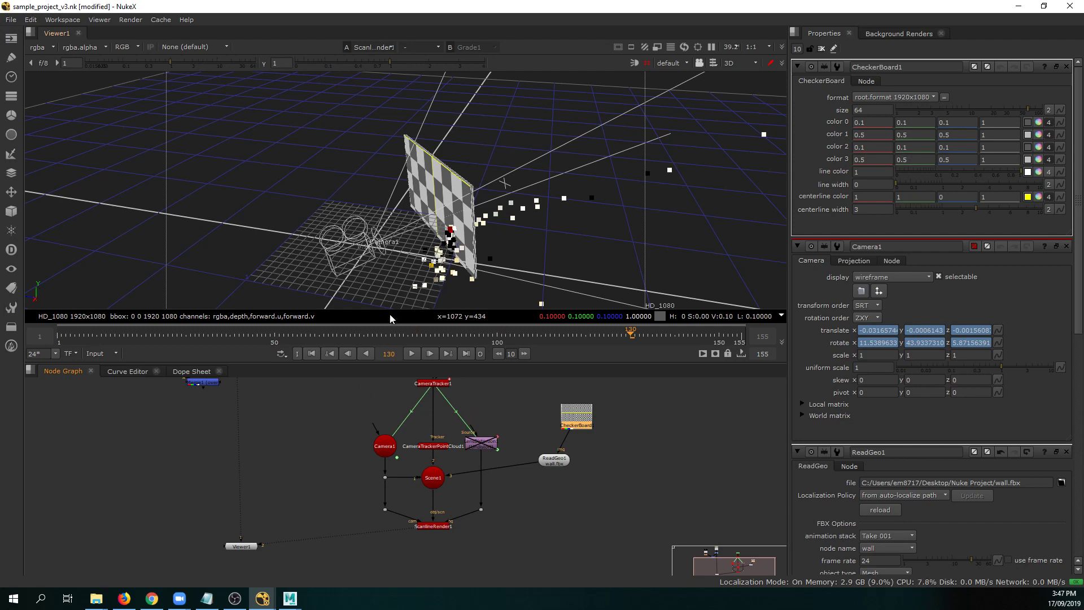
pyautogui.moveTo(305, 481); pyautogui.dragTo(354, 486, button='middle')
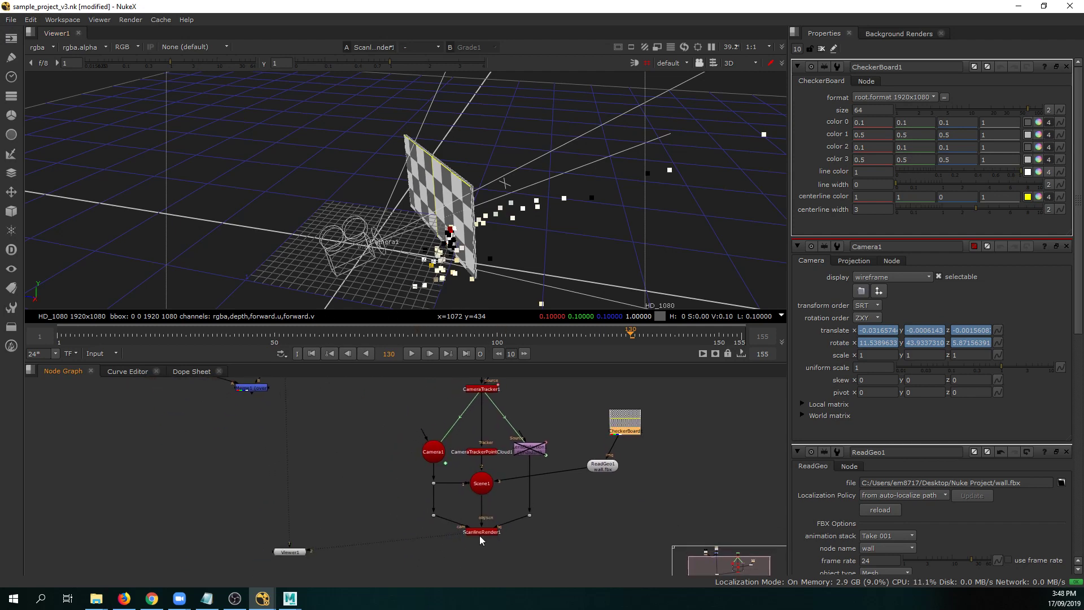
pyautogui.click(480, 533)
pyautogui.moveTo(487, 532); pyautogui.dragTo(471, 485, button='middle')
pyautogui.press('space')
pyautogui.scroll(4, 542, 474)
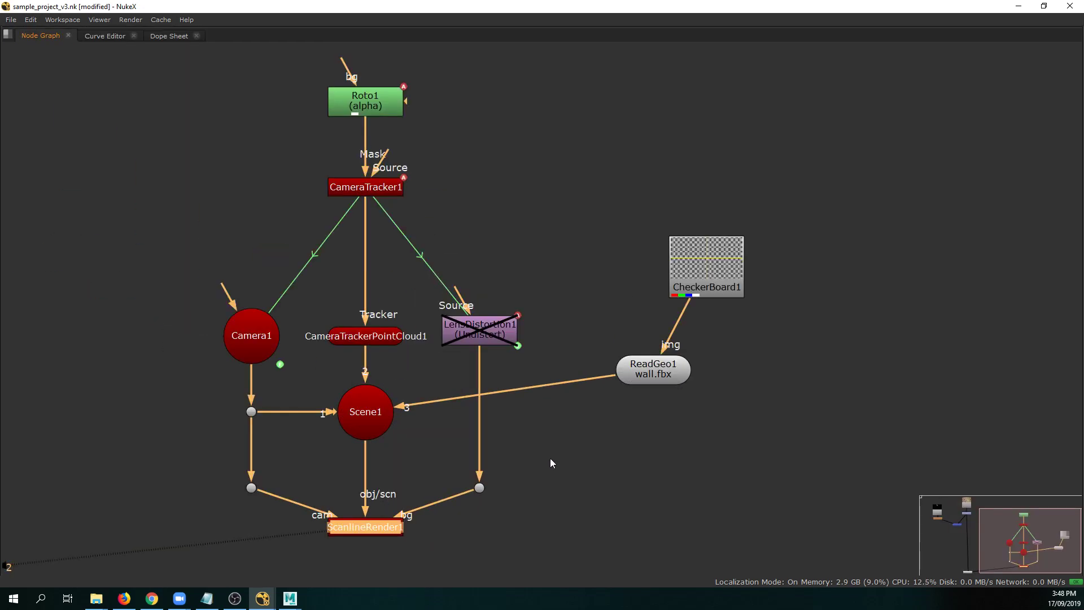
pyautogui.scroll(3, 635, 334)
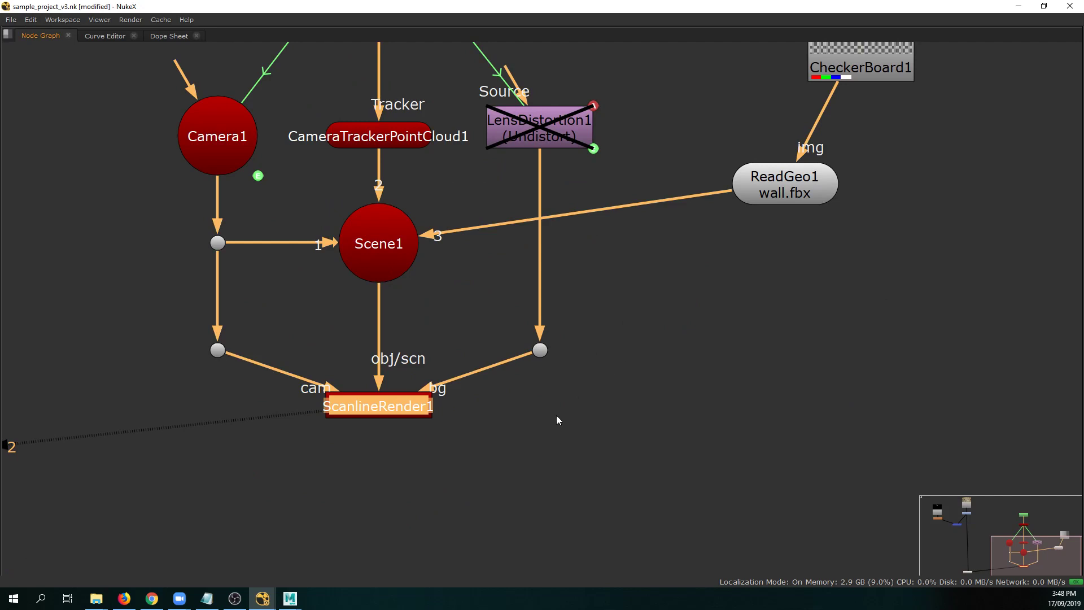
pyautogui.moveTo(408, 416); pyautogui.dragTo(533, 397, button='middle')
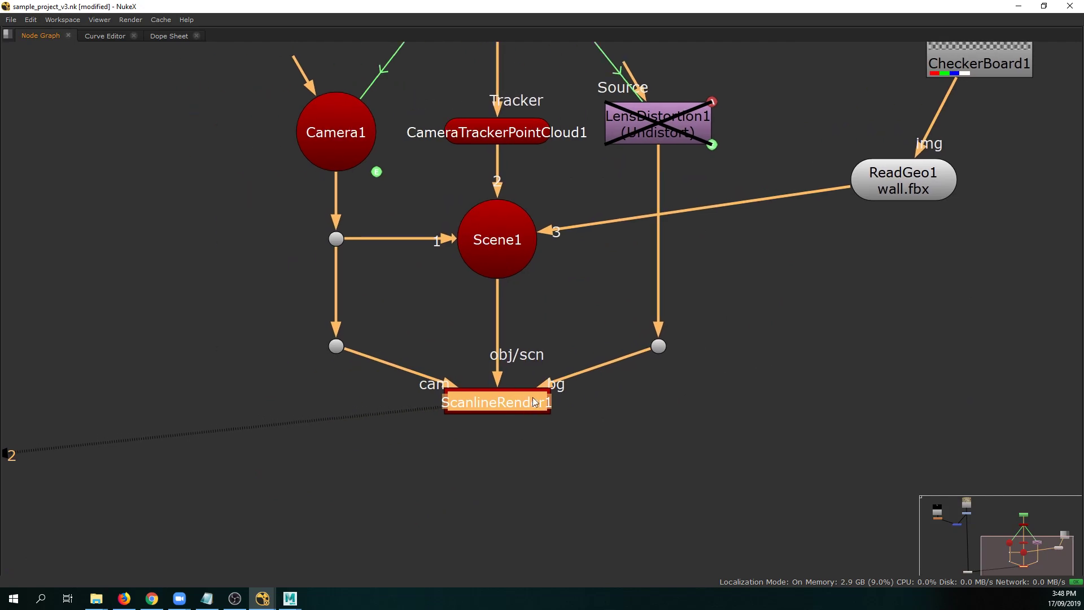
pyautogui.scroll(-3, 523, 422)
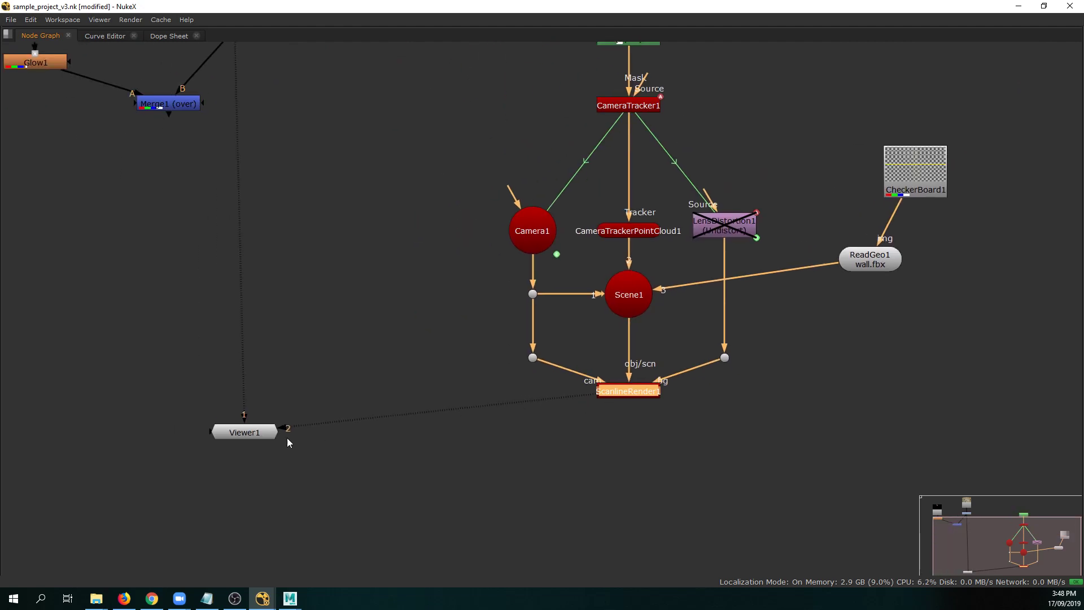
pyautogui.moveTo(266, 435); pyautogui.dragTo(286, 553)
# Add a Merge node with its A input fed by ScanlineRender1 and place it beside Merge1, below Grade1.
pyautogui.click(625, 394)
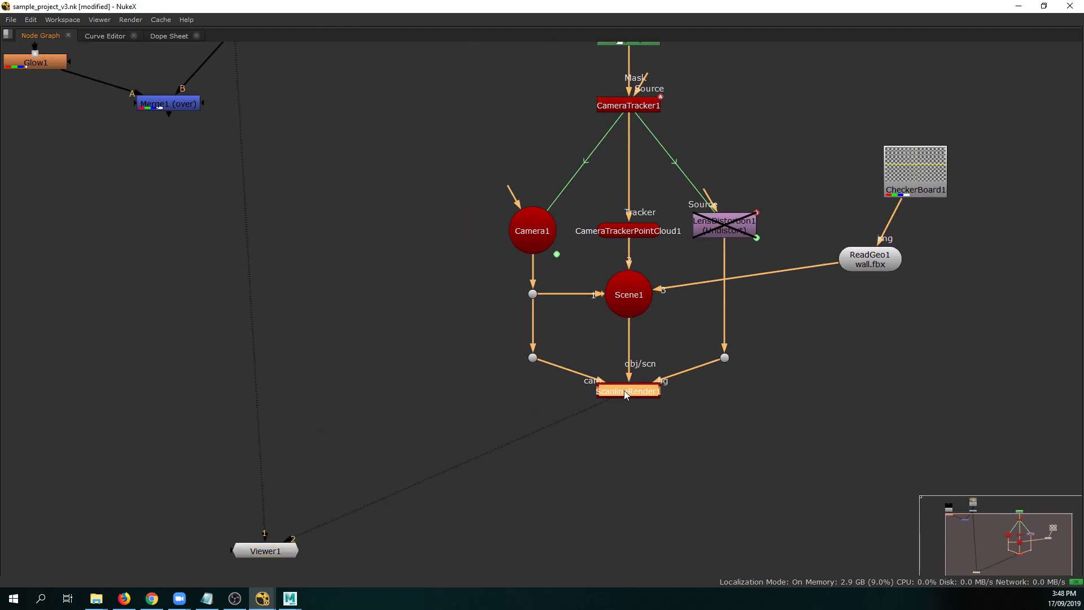
pyautogui.press('m')
pyautogui.moveTo(688, 391); pyautogui.dragTo(136, 402)
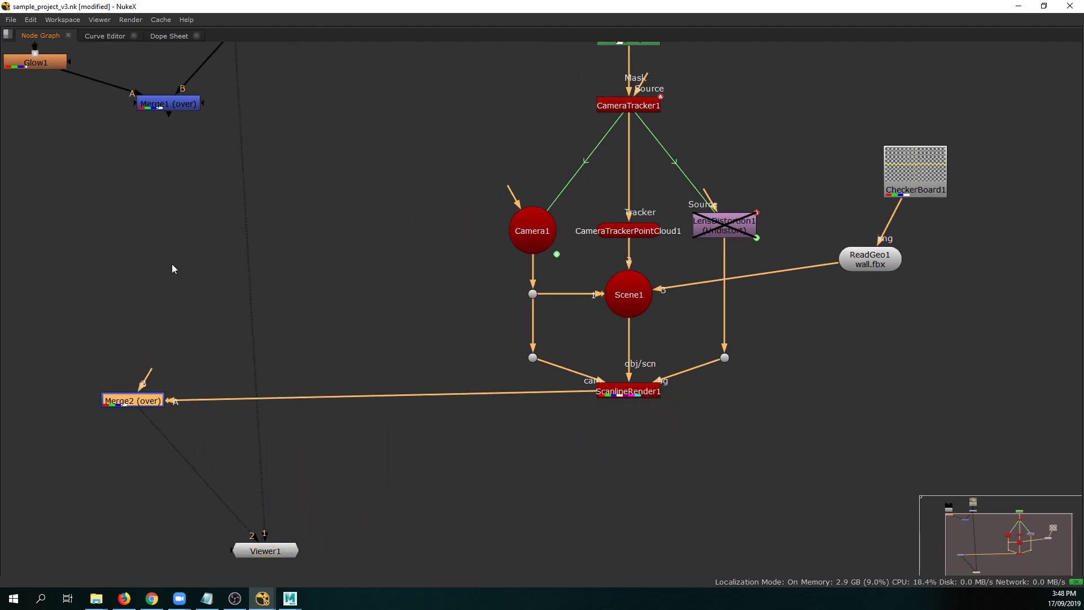
pyautogui.scroll(-4, 167, 251)
pyautogui.scroll(4, 218, 293)
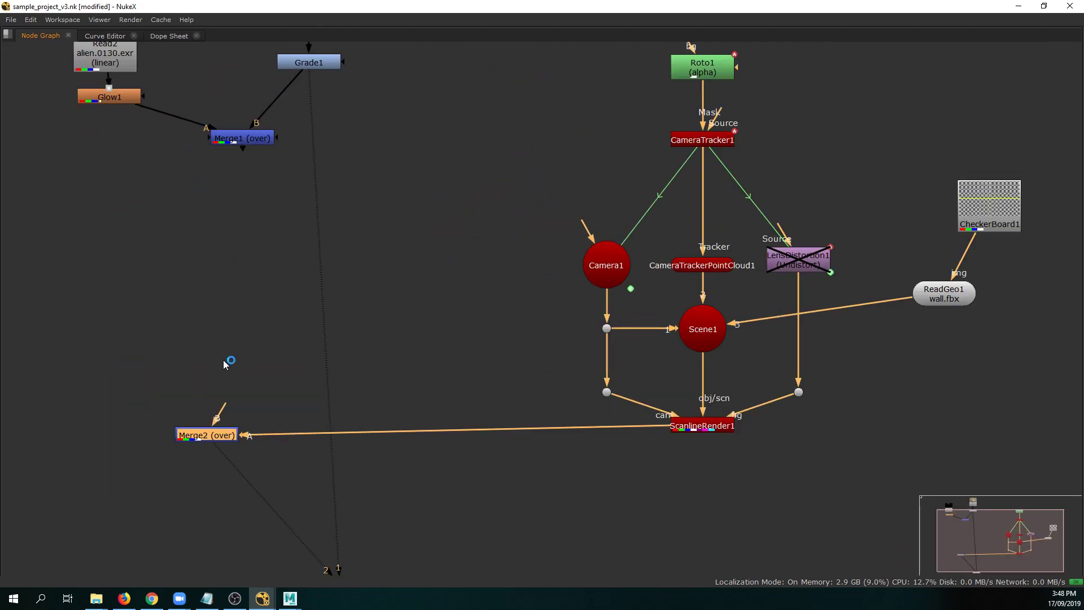
pyautogui.scroll(-2, 224, 364)
pyautogui.moveTo(210, 404); pyautogui.dragTo(324, 187)
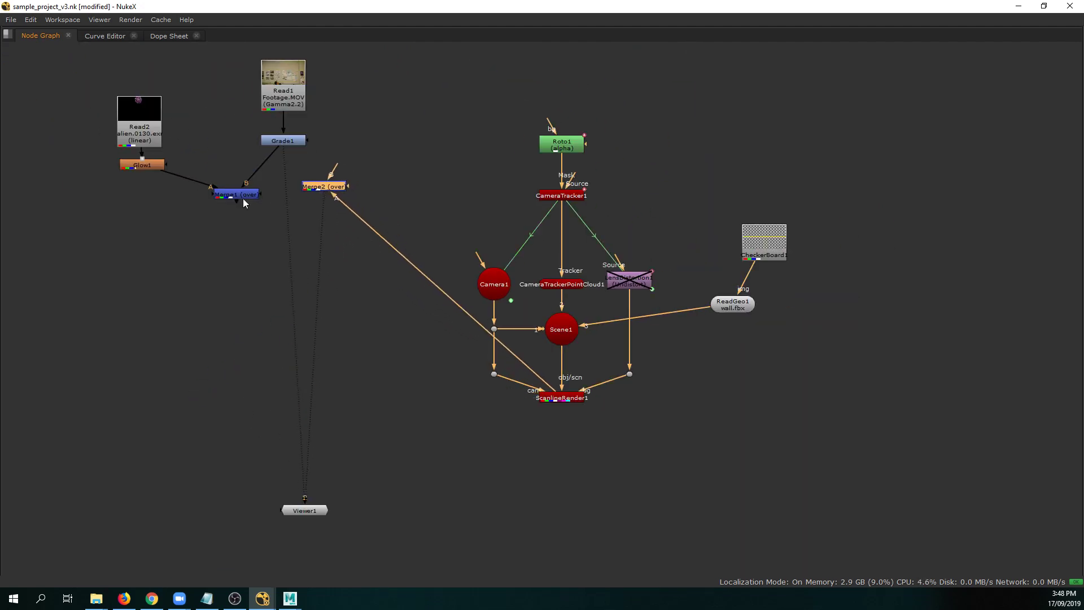
# Move Merge1 lower and insert Merge2 into the connection between Grade1 and Merge1's B input.
pyautogui.moveTo(243, 199); pyautogui.dragTo(185, 355)
pyautogui.scroll(4, 279, 211)
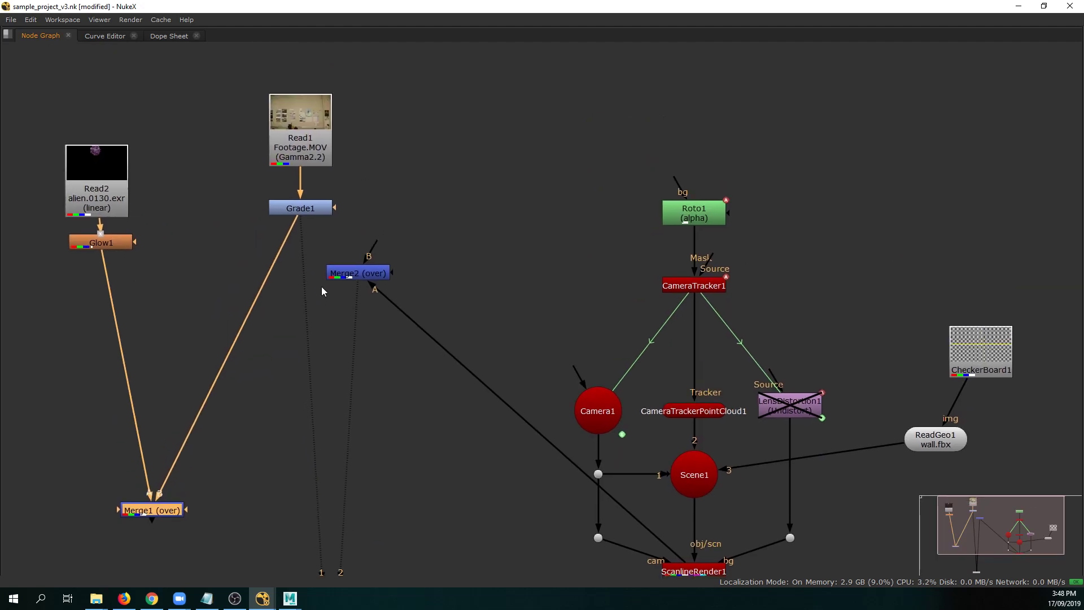
pyautogui.moveTo(373, 276); pyautogui.dragTo(380, 404)
pyautogui.moveTo(402, 383); pyautogui.dragTo(347, 319, button='middle')
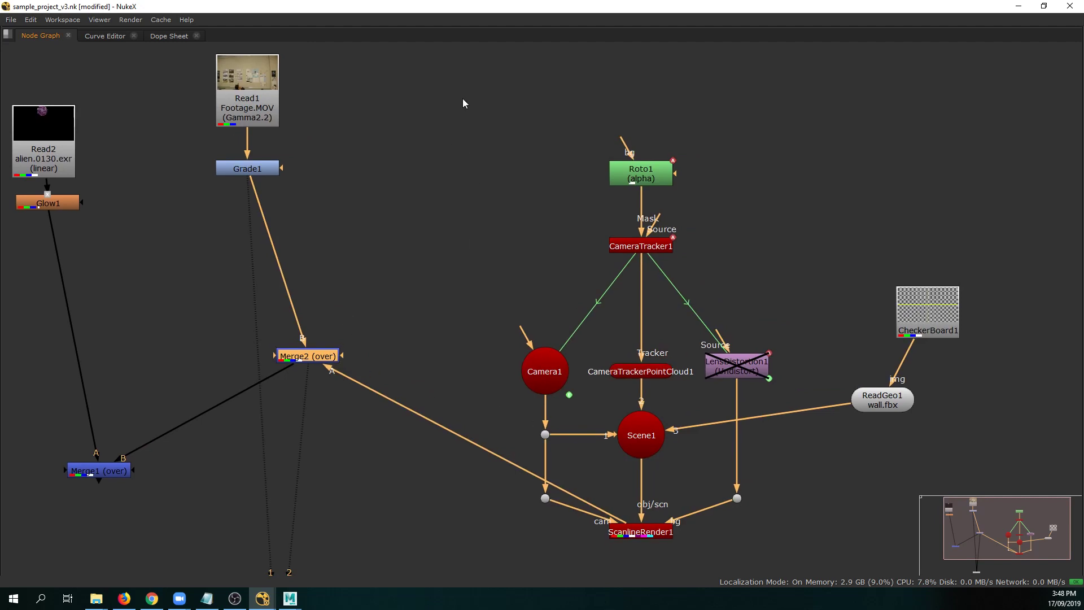
# Move the whole camera tracking and wall node group higher, aligning ScanlineRender1 with Merge2, and shift Merge2 towards it.
pyautogui.moveTo(463, 103); pyautogui.dragTo(958, 570)
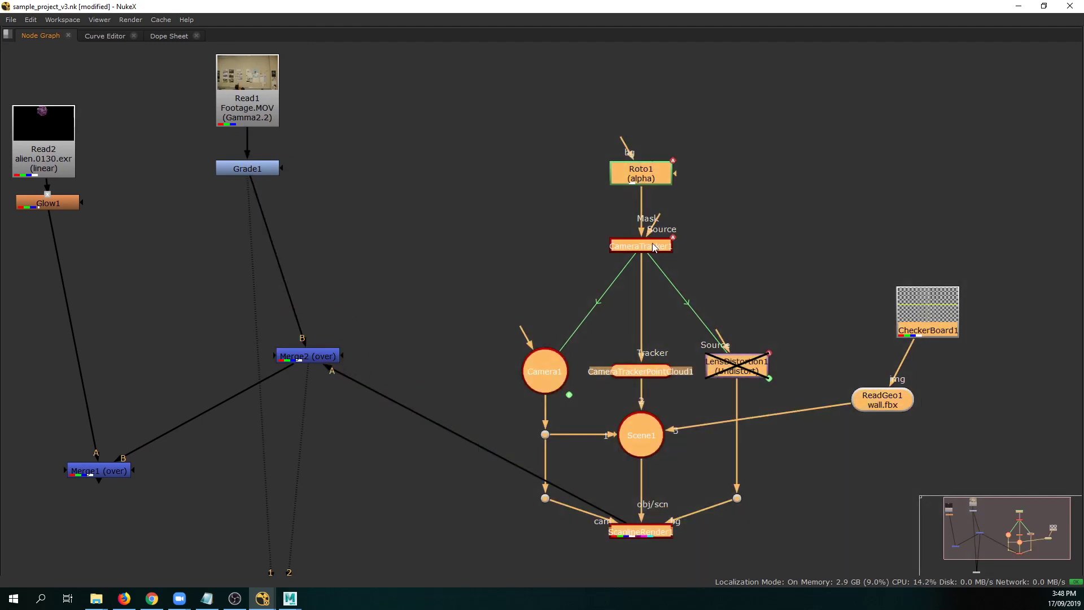
pyautogui.moveTo(653, 247); pyautogui.dragTo(696, 68)
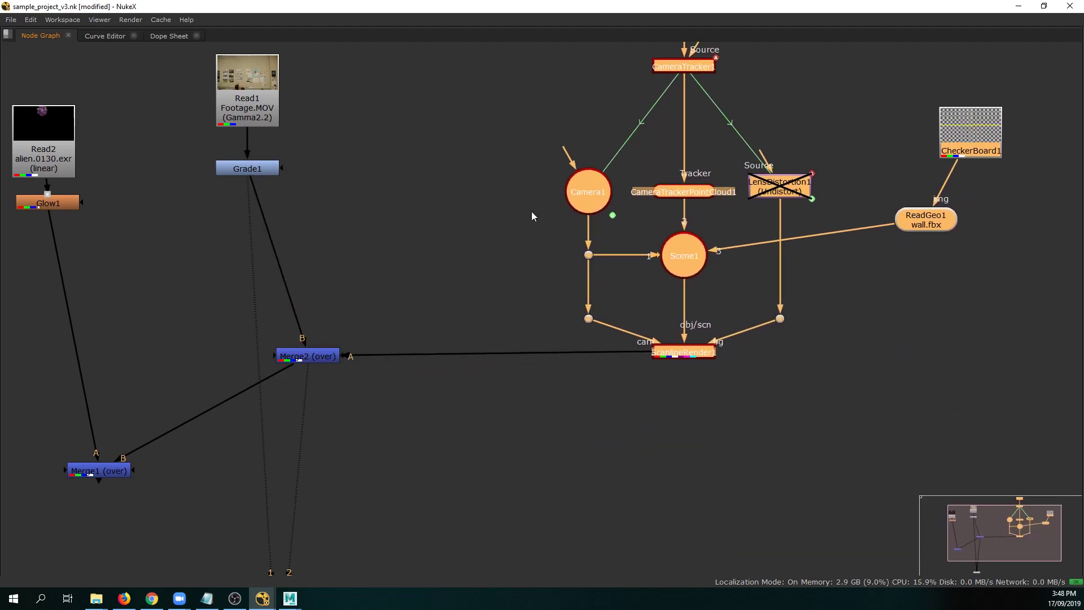
pyautogui.moveTo(319, 357); pyautogui.dragTo(385, 362)
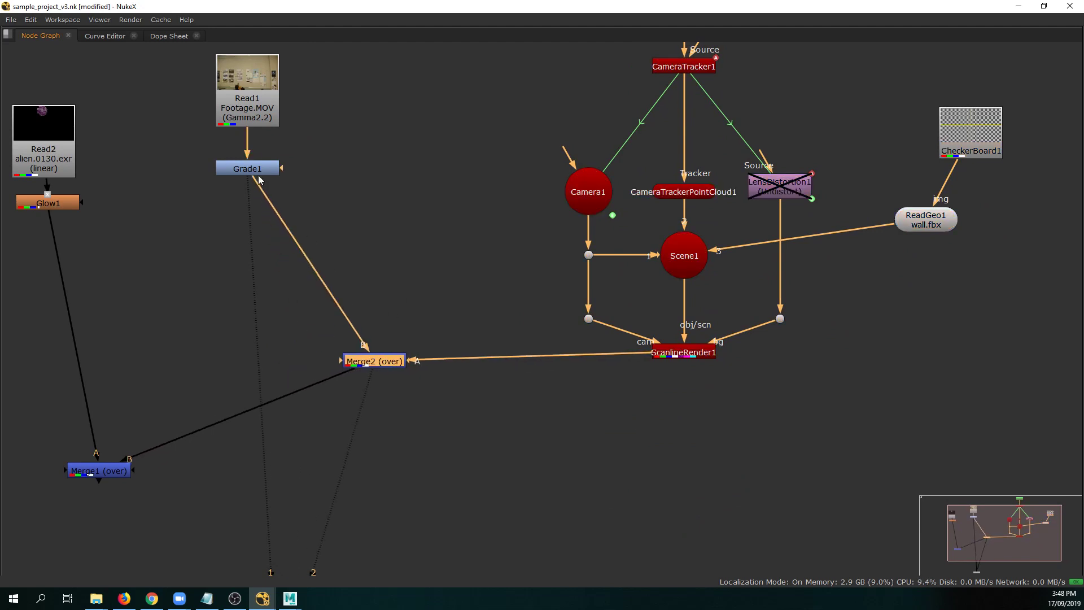
# Restore the full workspace layout and check the Merge2 output in the Viewer.
pyautogui.moveTo(341, 144); pyautogui.dragTo(300, 198, button='middle')
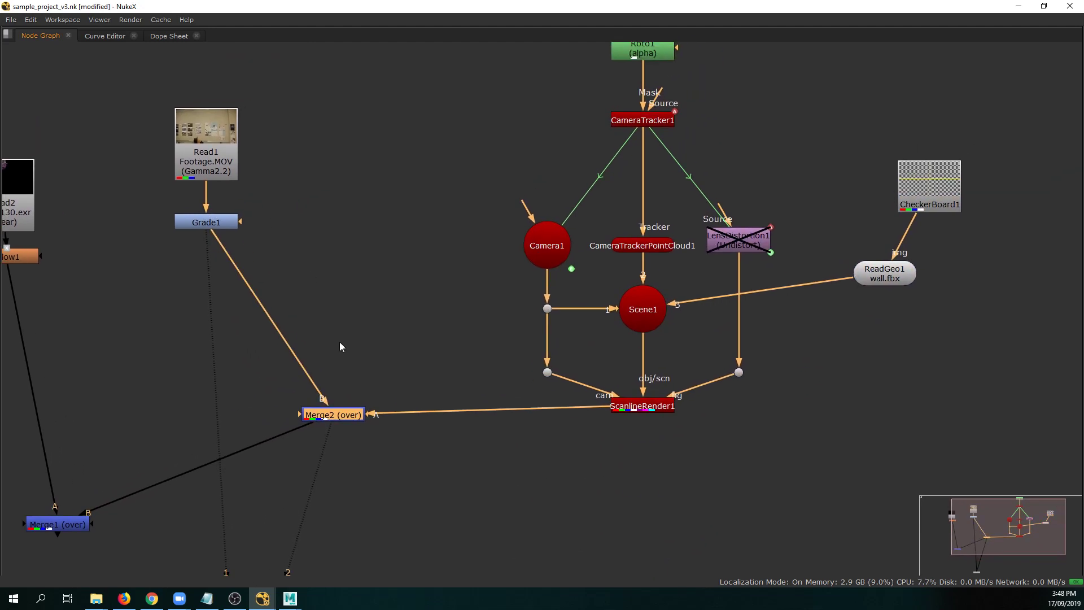
pyautogui.moveTo(382, 464); pyautogui.dragTo(360, 448, button='middle')
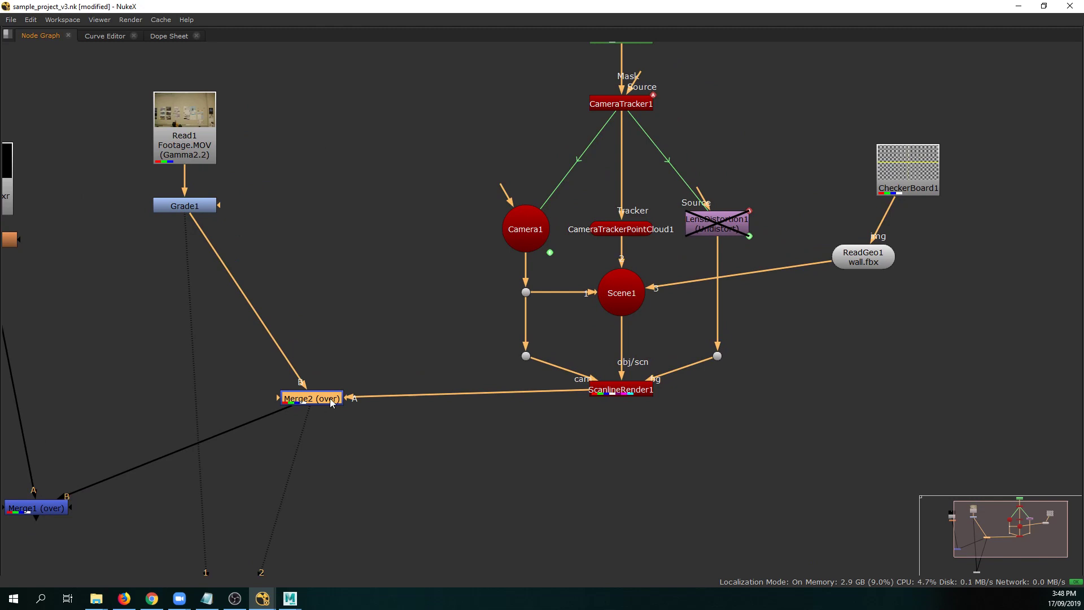
pyautogui.moveTo(374, 337); pyautogui.dragTo(358, 374, button='middle')
pyautogui.press('Tab')
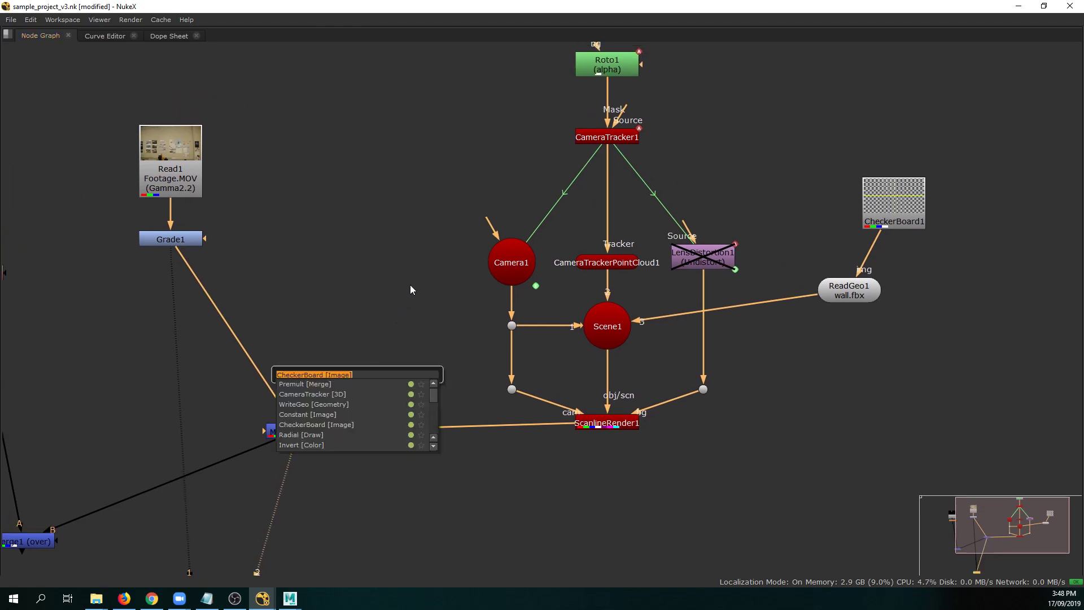
pyautogui.press('Escape')
pyautogui.moveTo(391, 291); pyautogui.dragTo(381, 310, button='middle')
pyautogui.press('space')
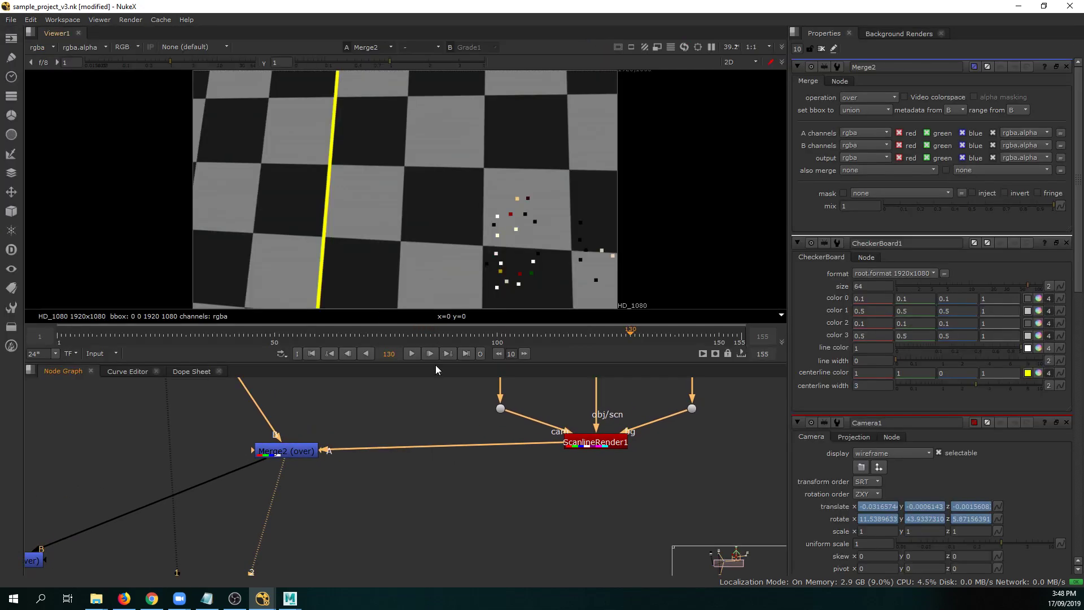
# Delete the CheckerBoard1 node feeding the wall geometry.
pyautogui.scroll(-10, 400, 407)
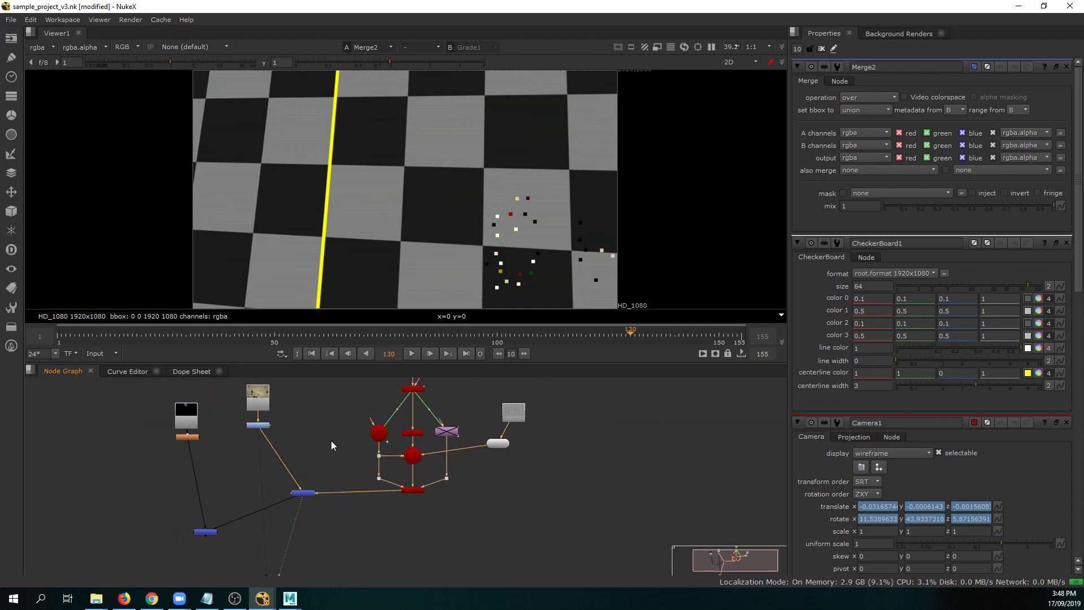
pyautogui.click(320, 459)
pyautogui.scroll(5, 496, 432)
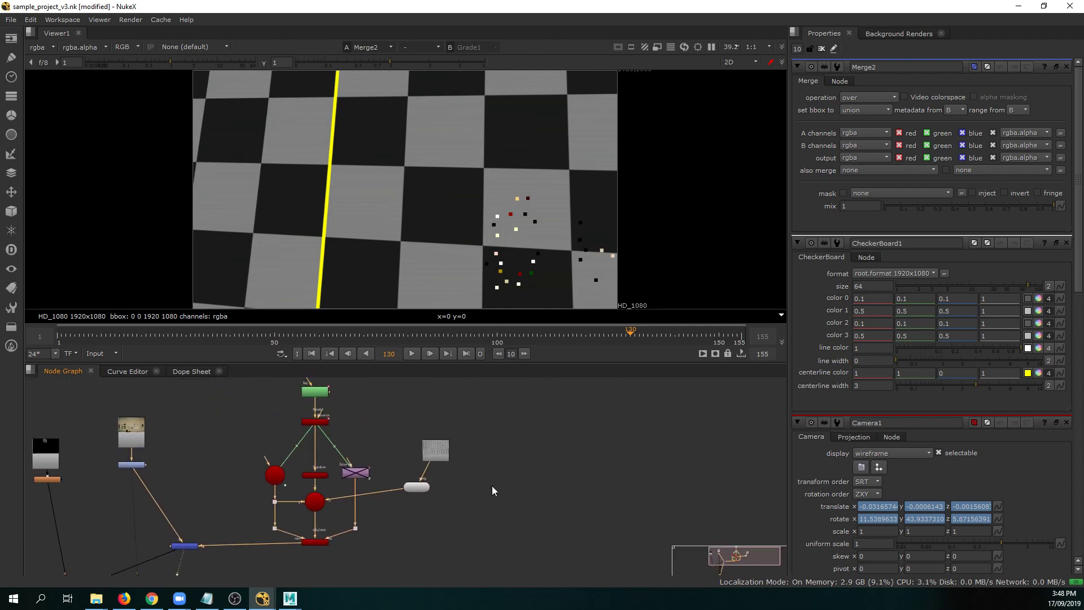
pyautogui.click(438, 454)
pyautogui.press('Delete')
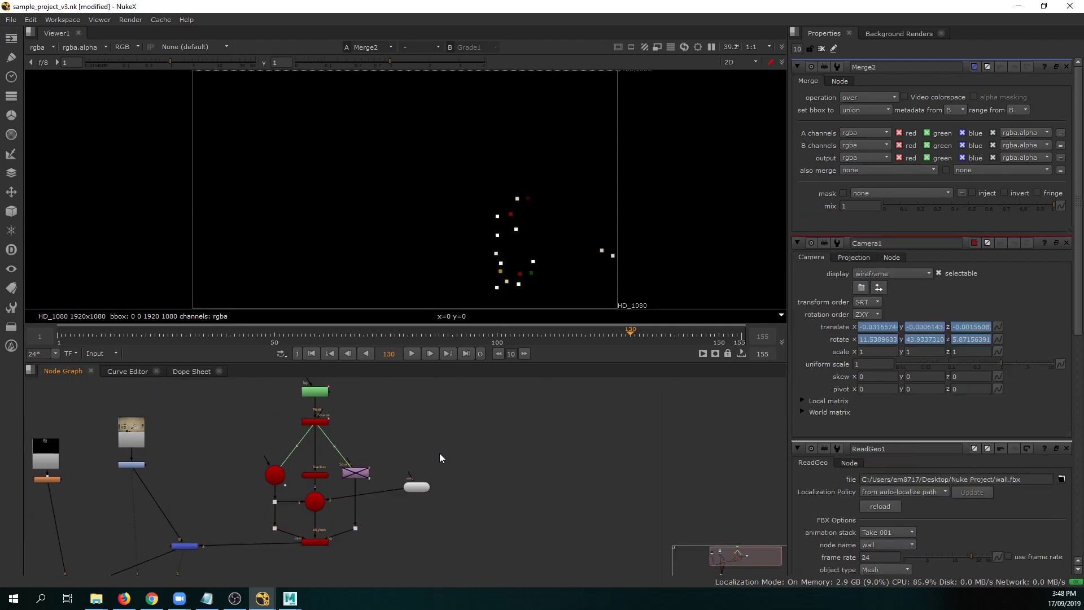
# Add a Radial node and place it above and to the right of ReadGeo1 in the node graph.
pyautogui.moveTo(440, 453); pyautogui.dragTo(482, 392, button='middle')
pyautogui.scroll(3, 255, 516)
pyautogui.moveTo(216, 508); pyautogui.dragTo(357, 534, button='middle')
pyautogui.scroll(2, 363, 552)
pyautogui.moveTo(370, 461); pyautogui.dragTo(297, 509, button='middle')
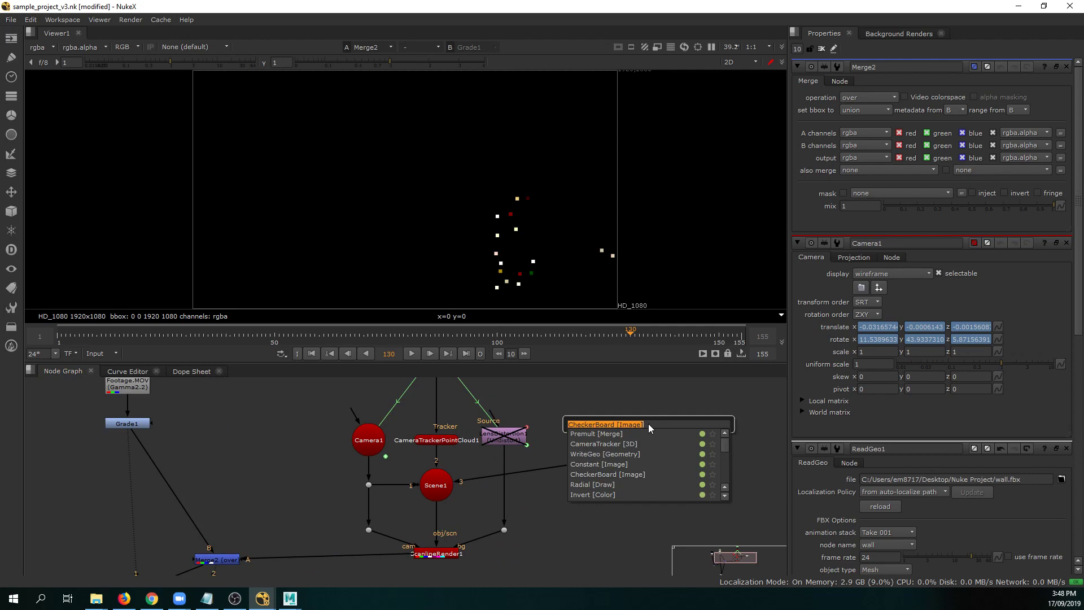
pyautogui.write('radial')
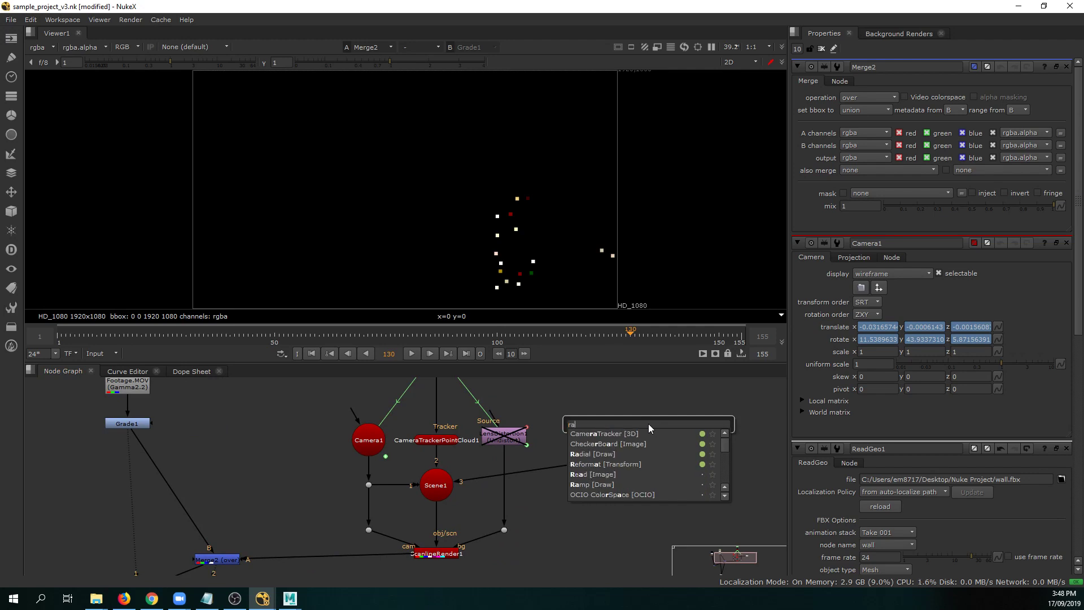
pyautogui.press('Return')
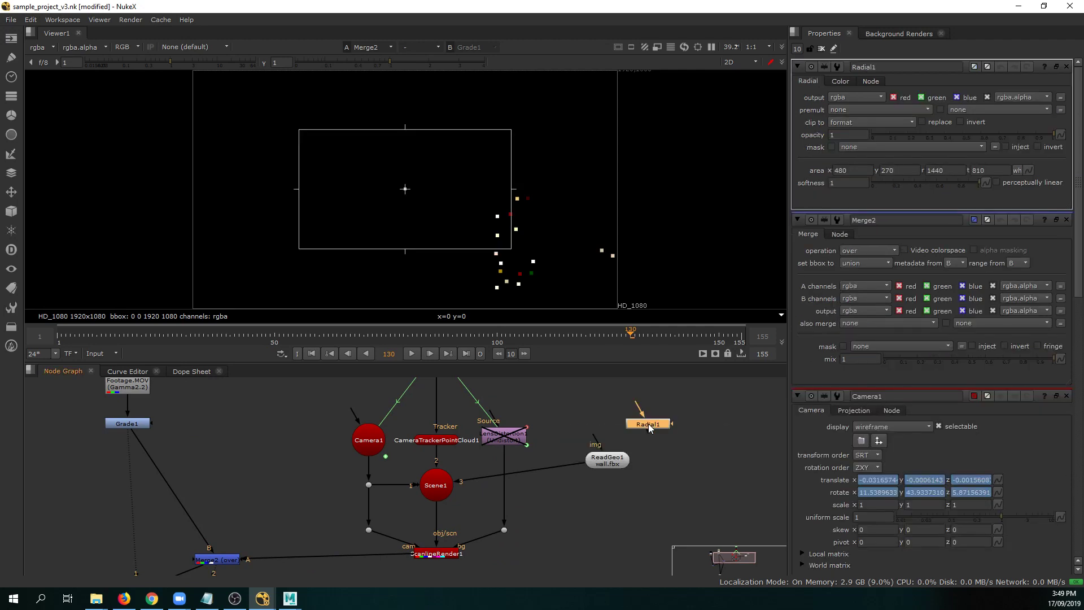
pyautogui.moveTo(649, 423); pyautogui.dragTo(656, 413)
pyautogui.moveTo(660, 416); pyautogui.dragTo(581, 484, button='middle')
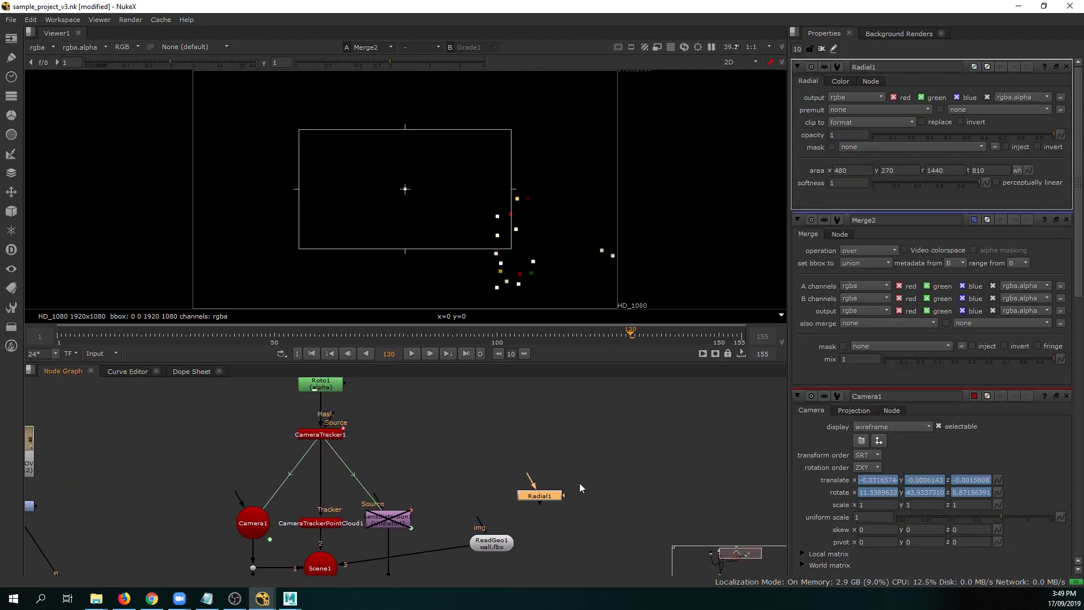
# Move the Radial1 node slightly aside and display its output in the viewer.
pyautogui.moveTo(551, 497); pyautogui.dragTo(585, 497)
pyautogui.press('1')
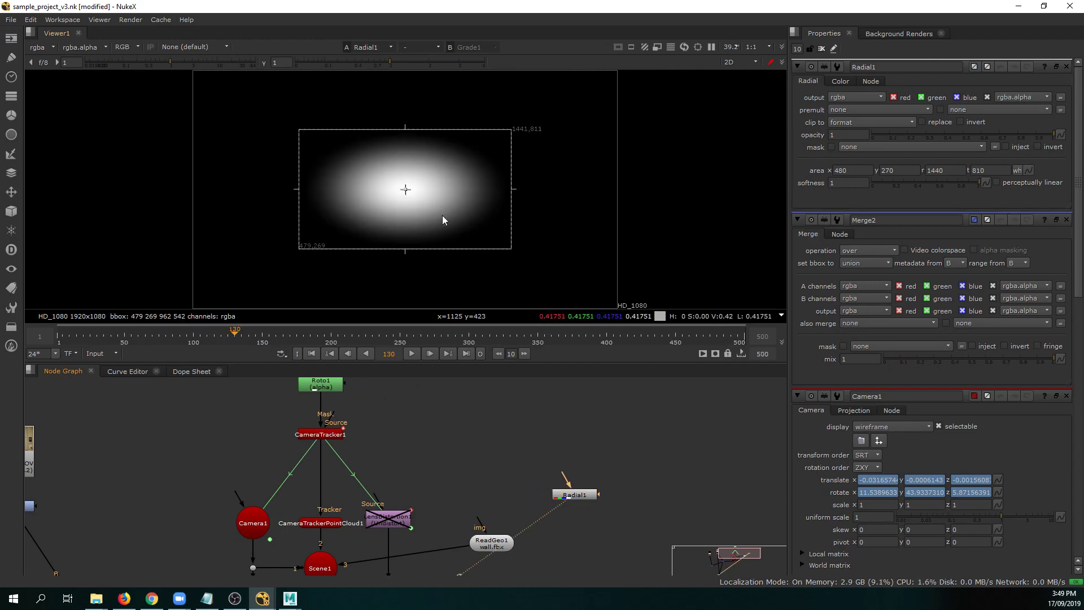
# Add a Reformat node with output format square_1K 1024x1024, connect Radial1's input to it and align Radial1 beneath it.
pyautogui.click(617, 454)
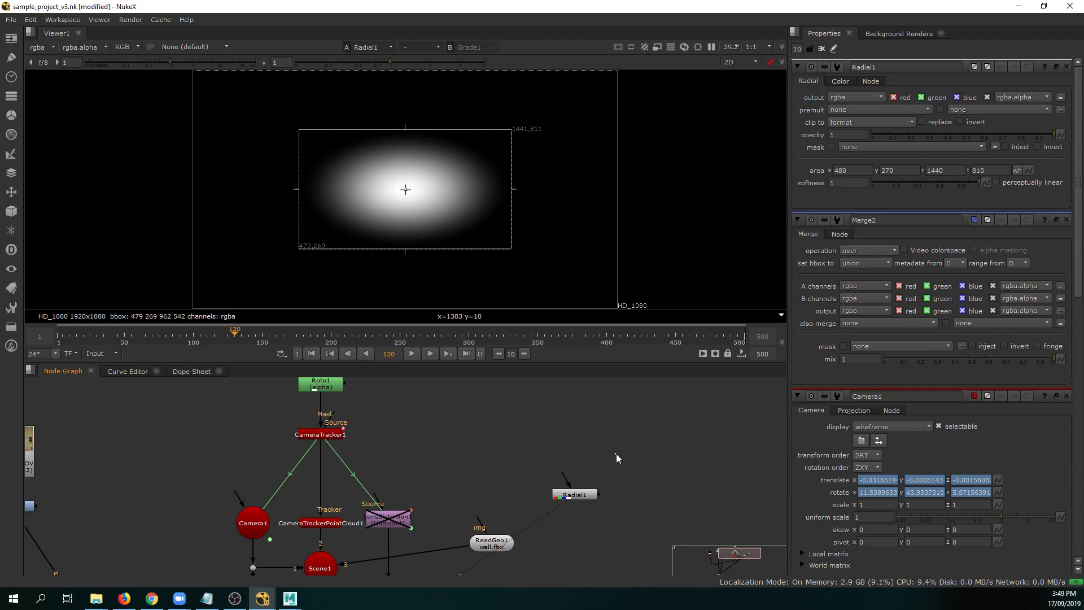
pyautogui.press('Tab')
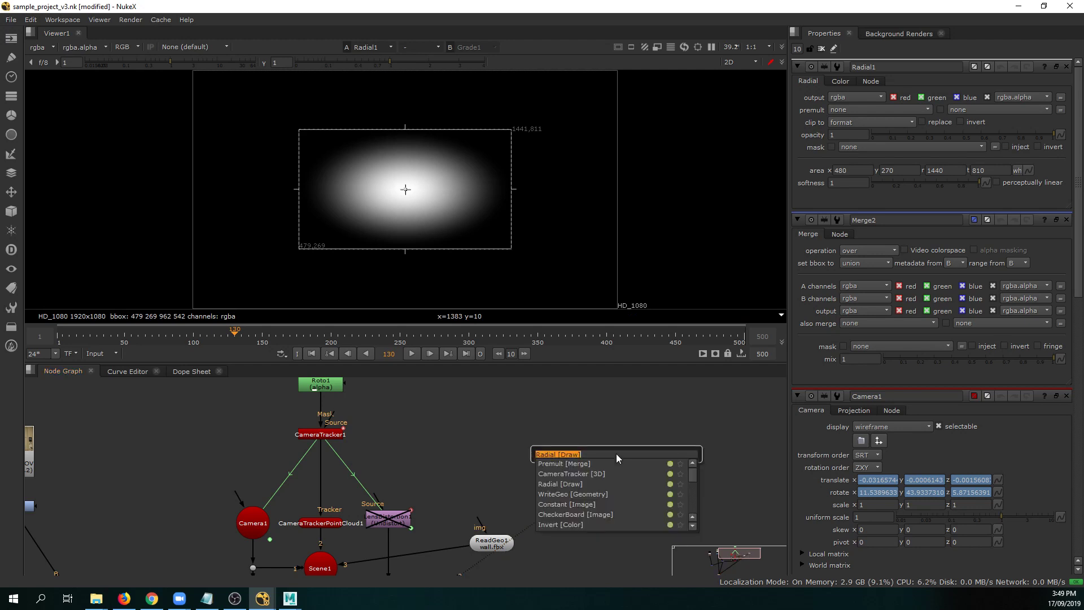
pyautogui.write('refor')
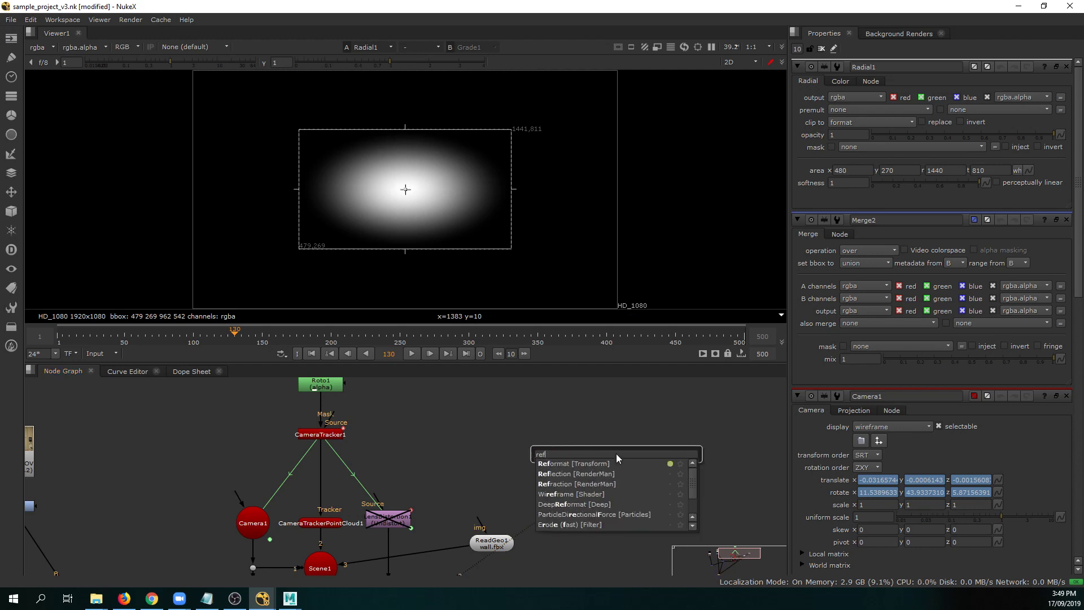
pyautogui.press('Return')
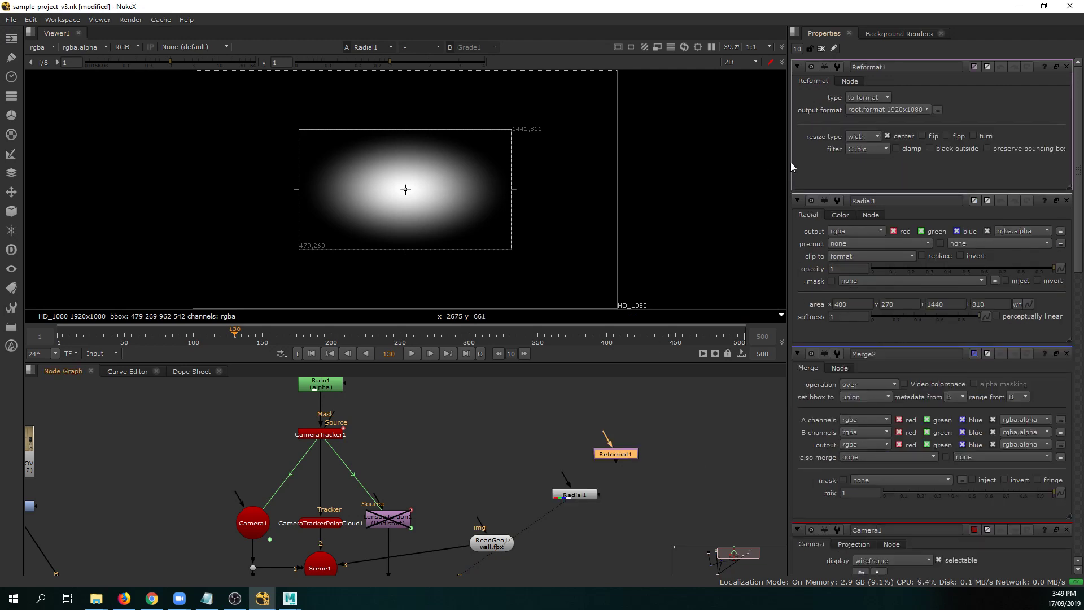
pyautogui.click(902, 111)
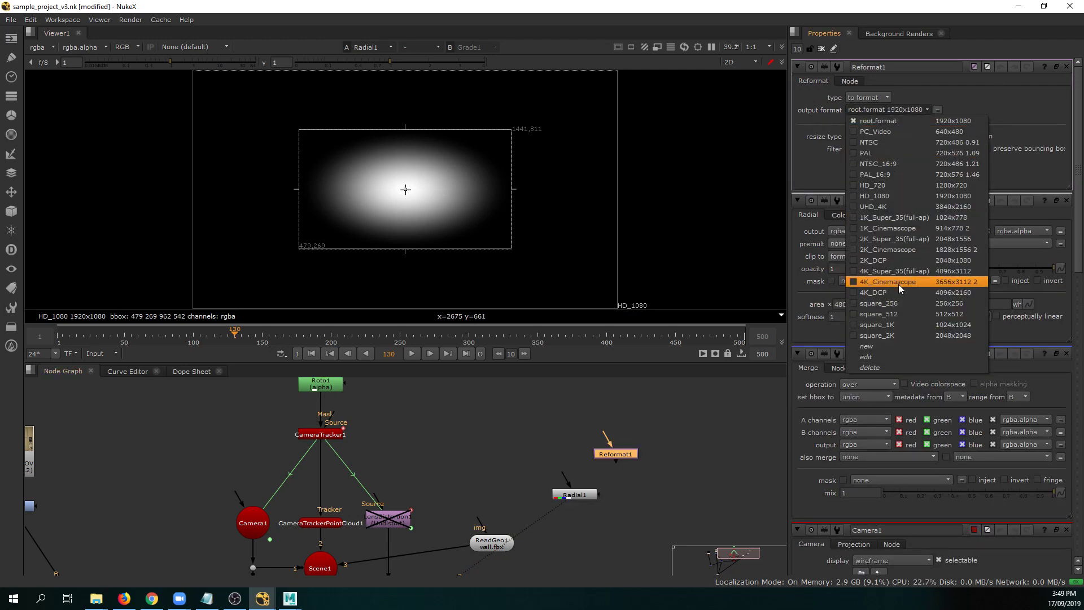
pyautogui.click(897, 324)
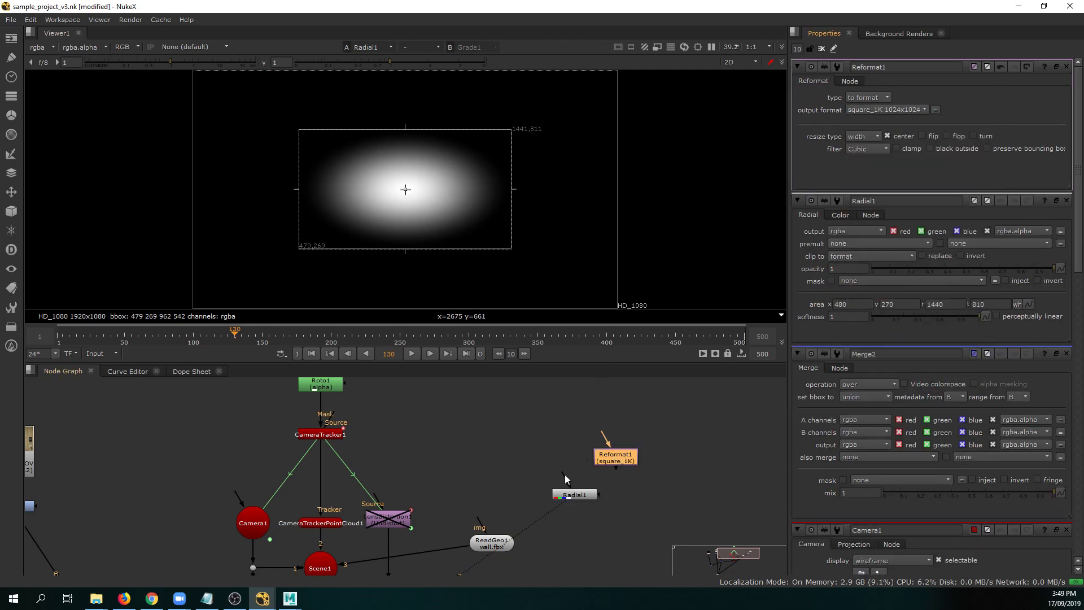
pyautogui.moveTo(566, 479); pyautogui.dragTo(617, 459)
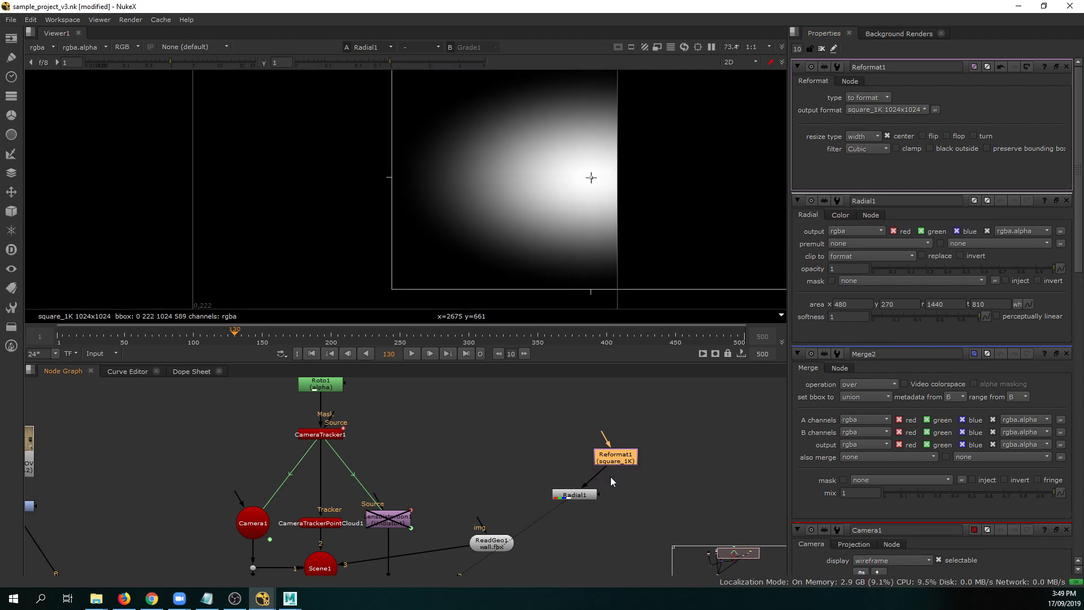
pyautogui.moveTo(589, 496); pyautogui.dragTo(624, 499)
# Move and stretch the radial to nearly fill the square format, with its area about x 46, y 74, r 1006, t 974.
pyautogui.scroll(-2, 493, 102)
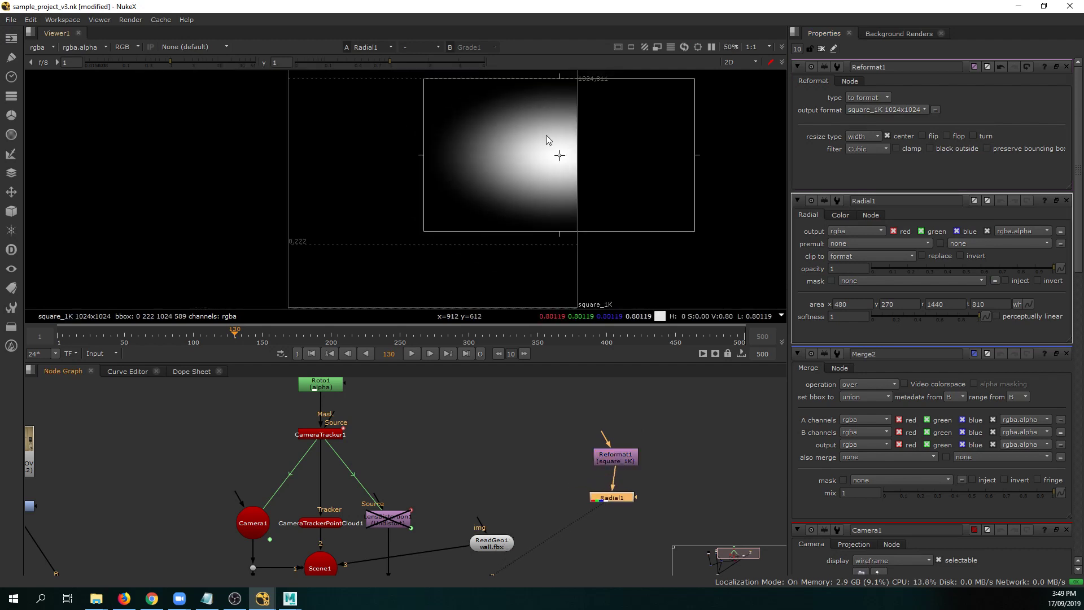
pyautogui.moveTo(547, 135); pyautogui.dragTo(482, 186, button='middle')
pyautogui.scroll(-1, 483, 186)
pyautogui.moveTo(582, 202); pyautogui.dragTo(616, 167, button='middle')
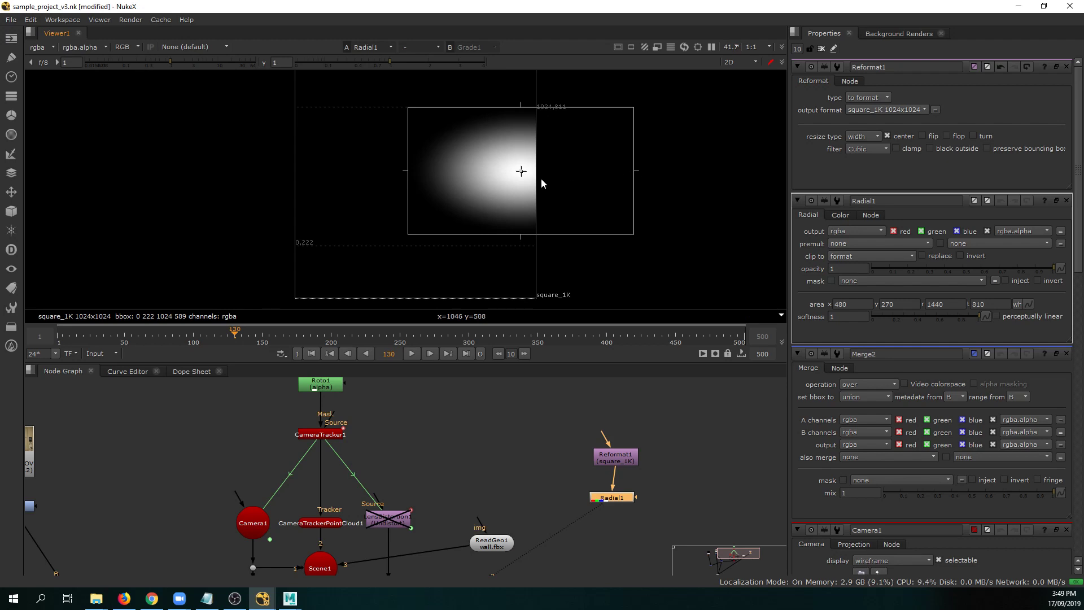
pyautogui.moveTo(521, 170); pyautogui.dragTo(419, 177)
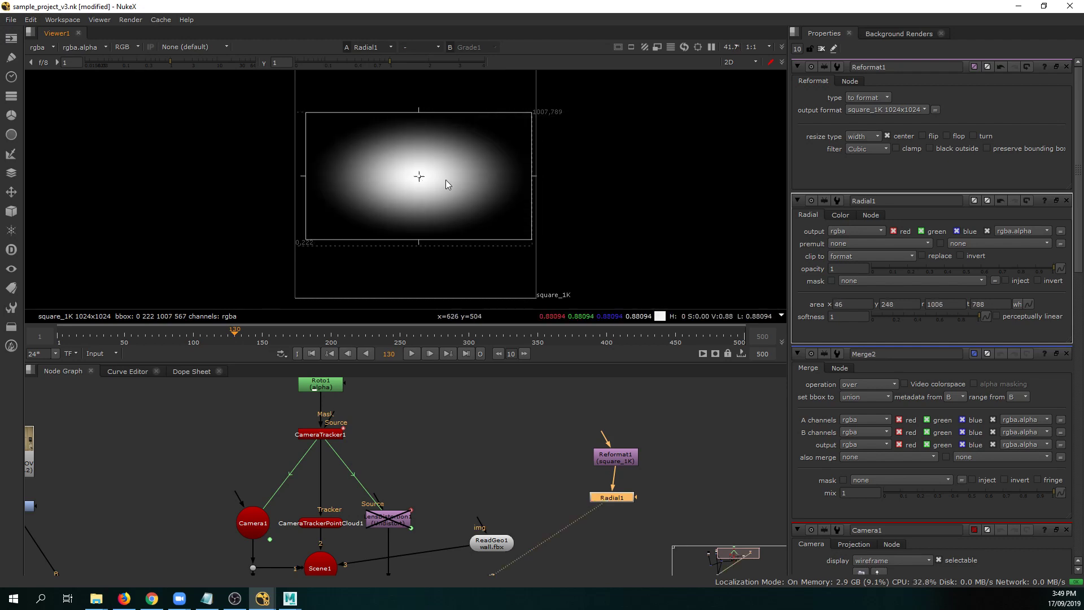
pyautogui.moveTo(429, 113); pyautogui.dragTo(418, 78)
pyautogui.scroll(-2, 431, 175)
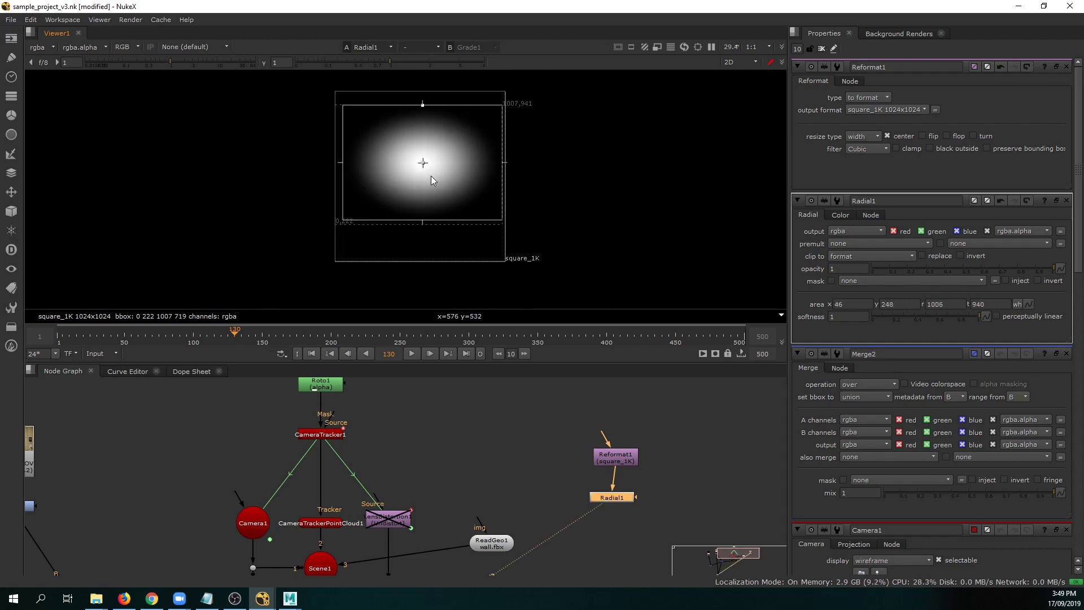
pyautogui.moveTo(423, 221); pyautogui.dragTo(423, 248)
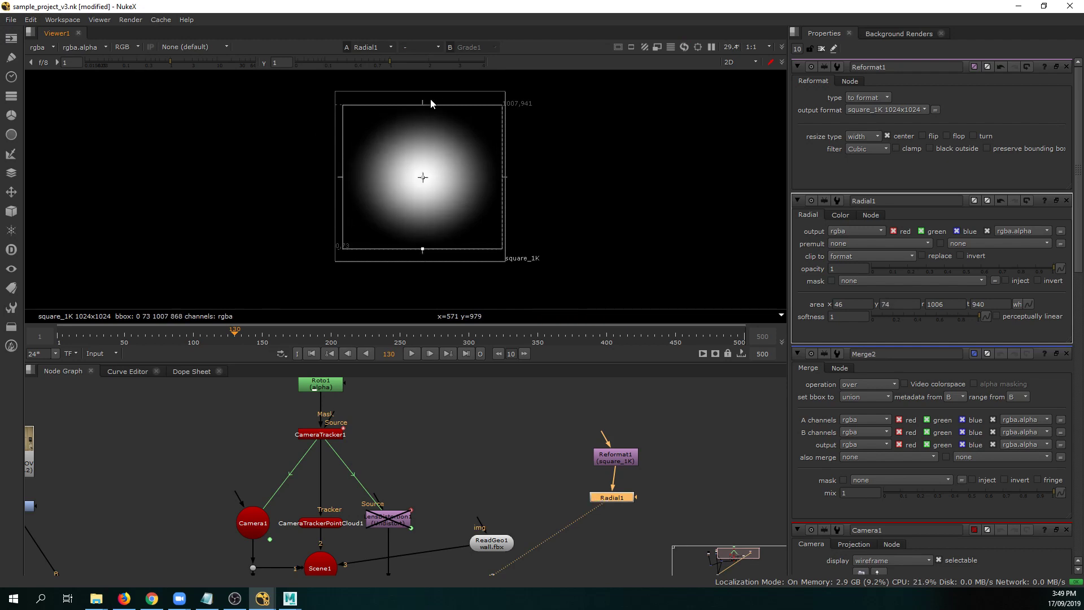
pyautogui.moveTo(429, 101); pyautogui.dragTo(426, 98)
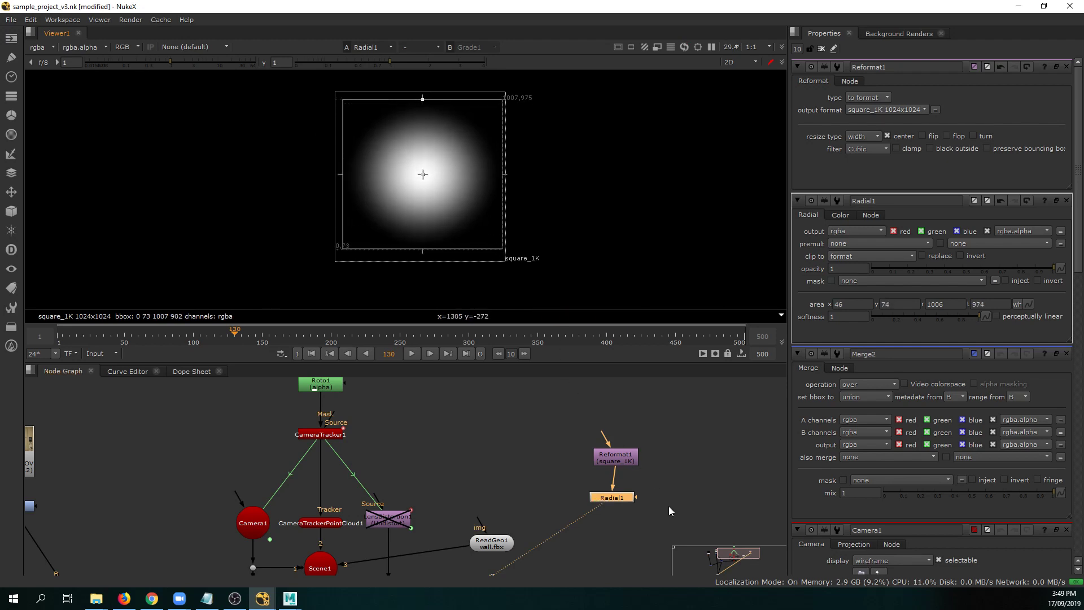
# Inspect the radial's alpha channel in a maximized, fitted viewer, and return to the RGB display and normal layout.
pyautogui.moveTo(670, 507); pyautogui.dragTo(659, 475, button='middle')
pyautogui.moveTo(539, 209); pyautogui.dragTo(515, 226, button='middle')
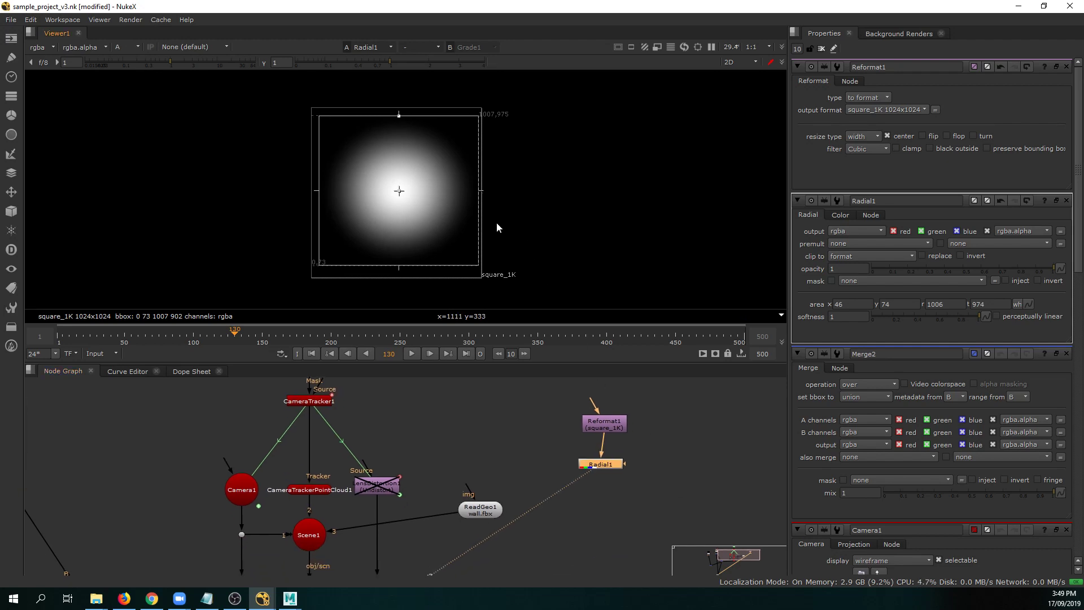
pyautogui.press('space')
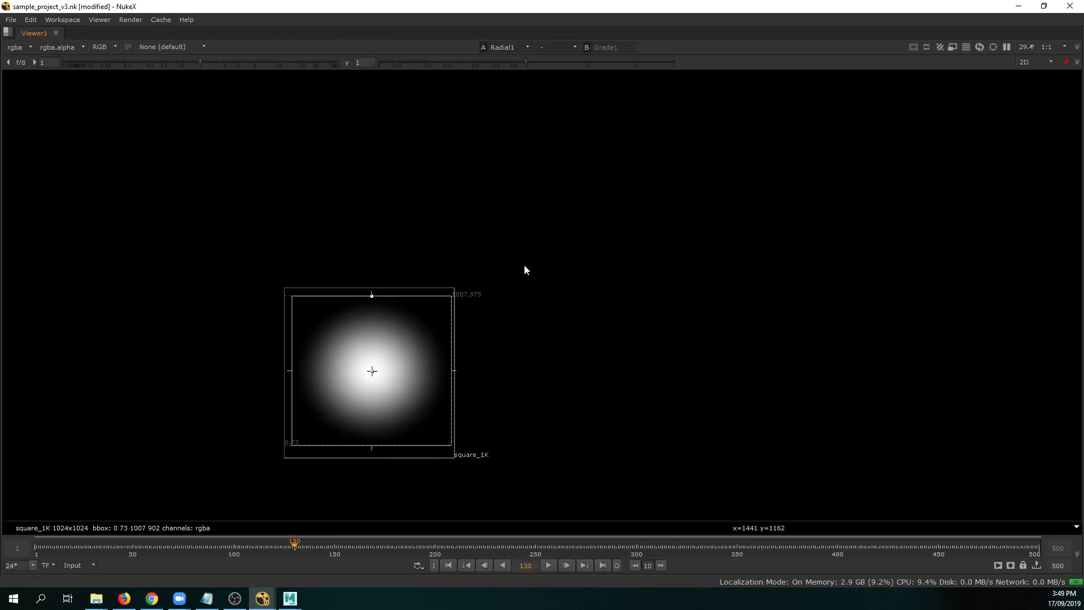
pyautogui.press('f')
pyautogui.press('a')
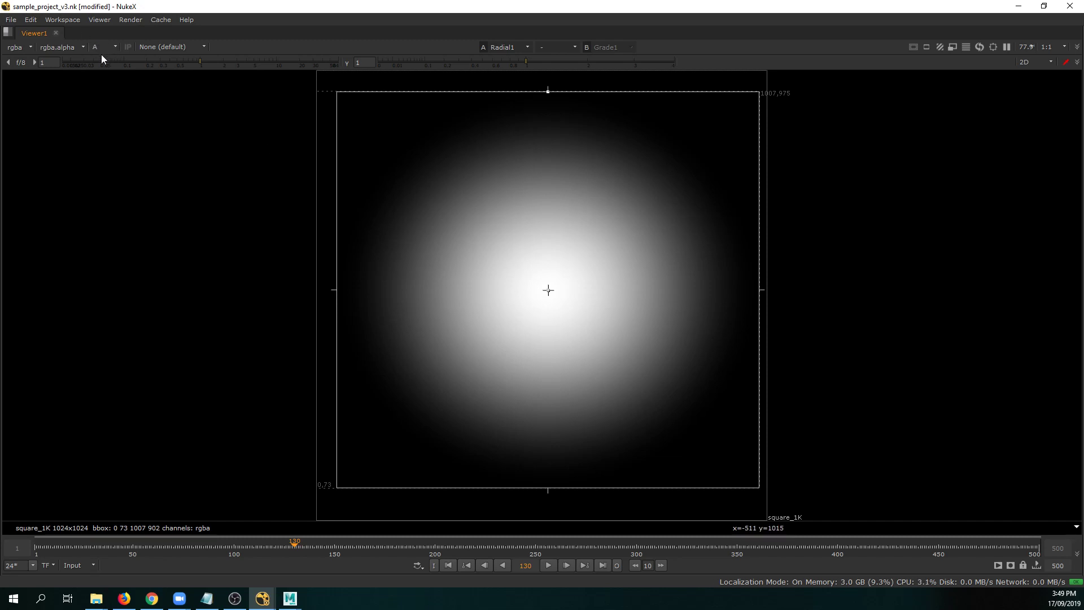
pyautogui.press('a')
pyautogui.press('space')
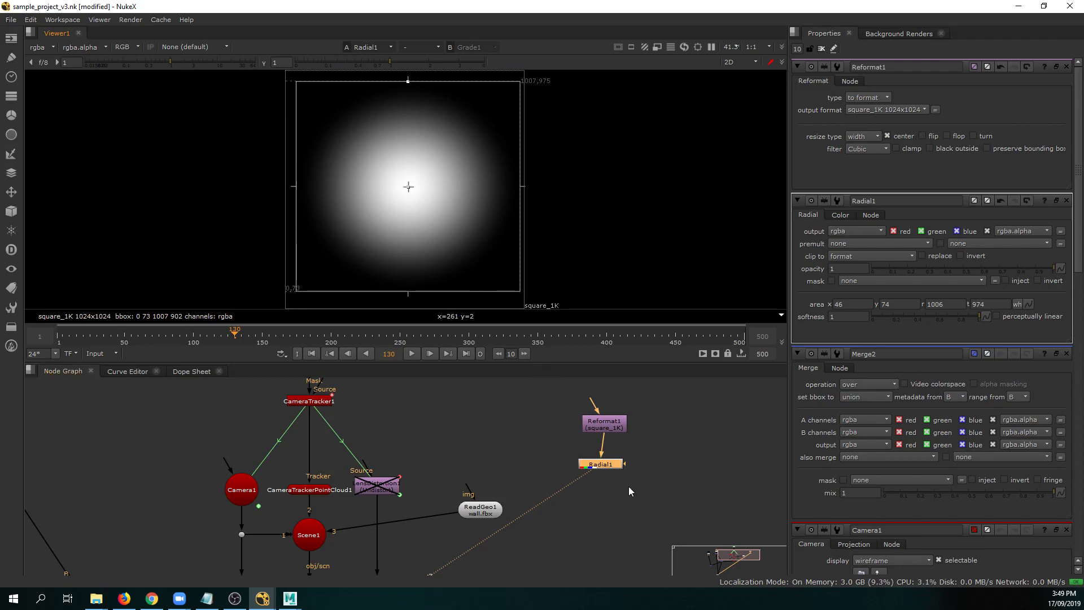
# Connect ReadGeo1's img input to Radial1 and display the ScanlineRender1 output in the viewer.
pyautogui.moveTo(629, 487); pyautogui.dragTo(622, 484, button='middle')
pyautogui.moveTo(576, 472); pyautogui.dragTo(593, 464)
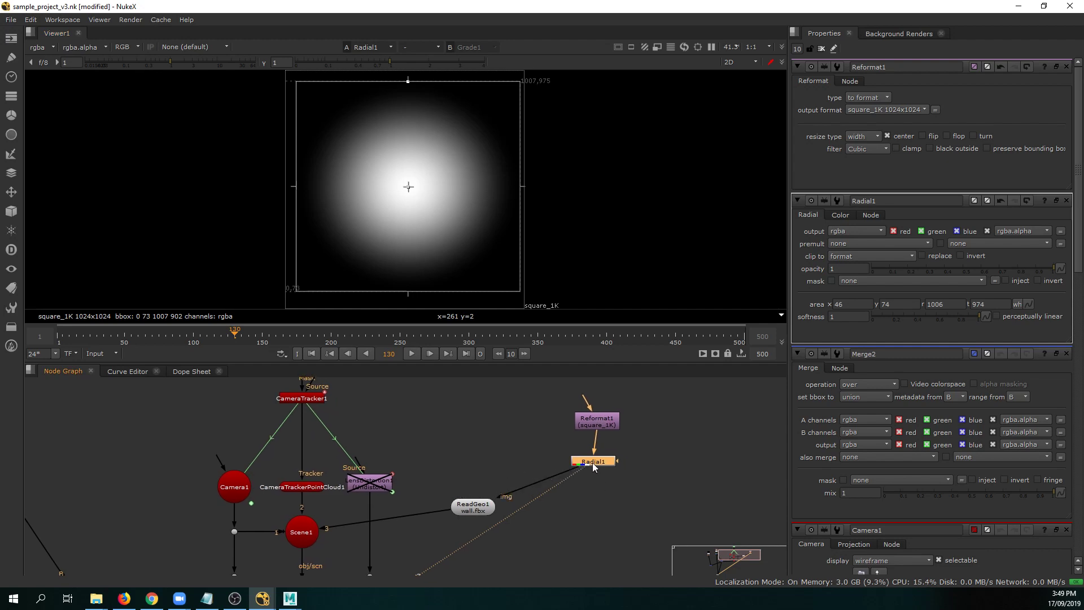
pyautogui.moveTo(481, 459); pyautogui.dragTo(530, 399, button='middle')
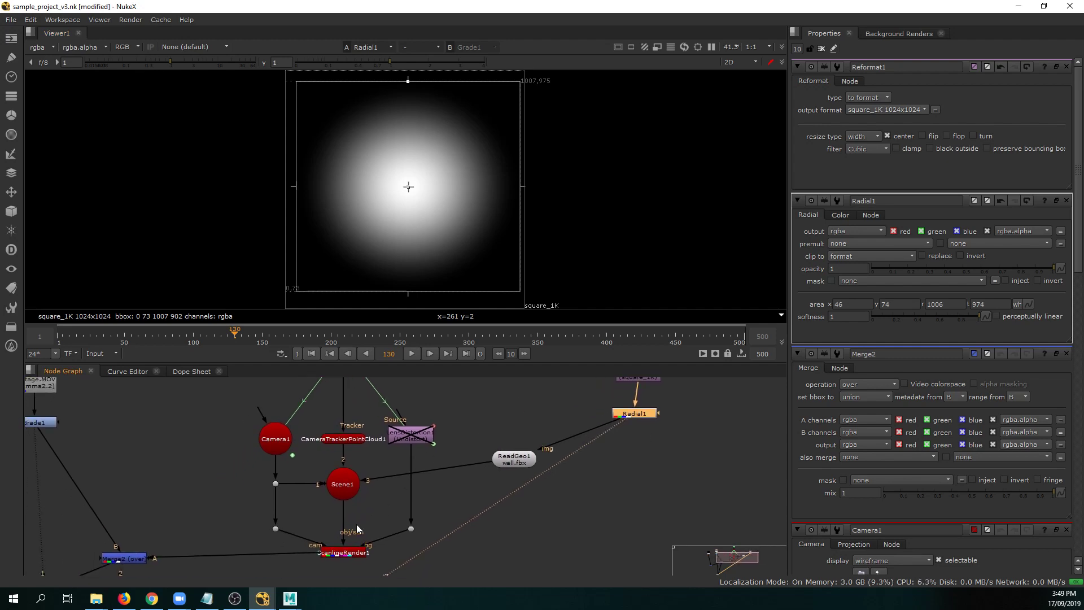
pyautogui.click(343, 553)
pyautogui.press('1')
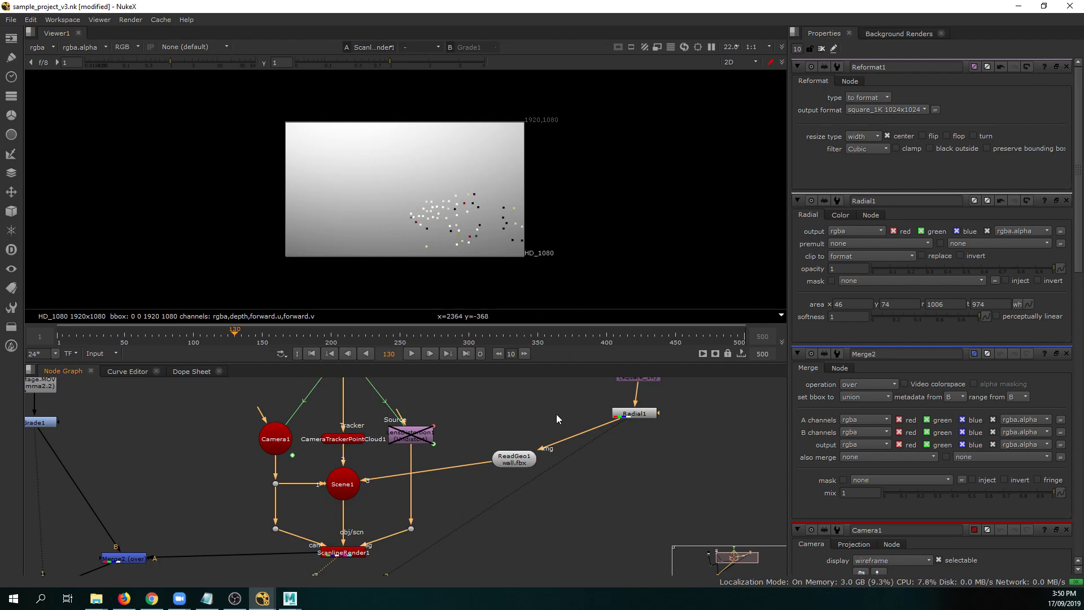
# Switch the viewer to 3D and orbit around the scene to examine the radial texture on the wall geometry.
pyautogui.moveTo(557, 418); pyautogui.dragTo(524, 466, button='middle')
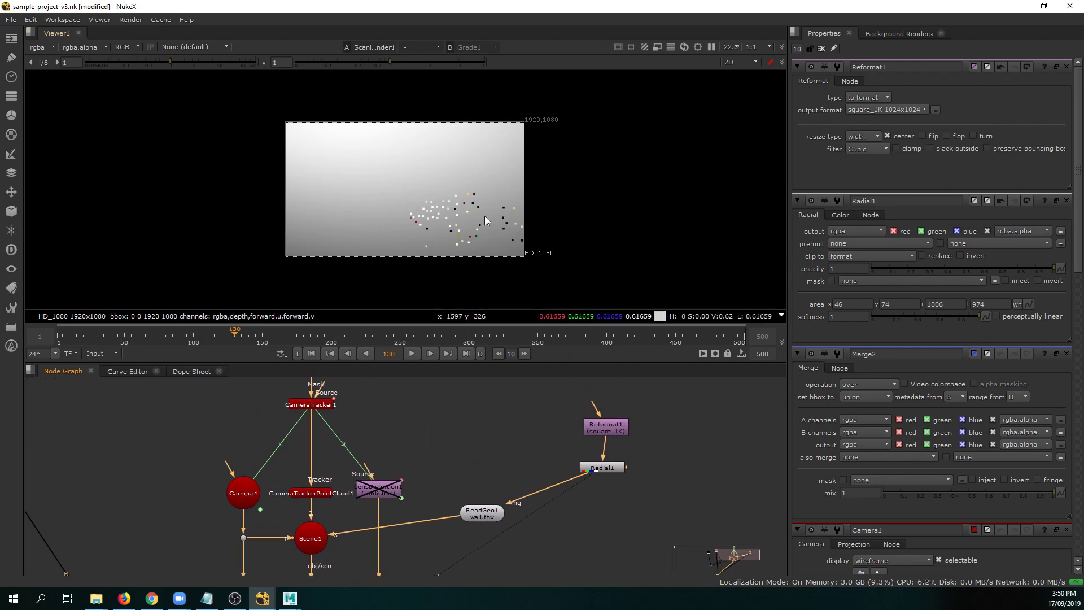
pyautogui.press('Tab')
pyautogui.scroll(3, 448, 220)
pyautogui.moveTo(479, 224); pyautogui.dragTo(399, 122, button='middle')
pyautogui.scroll(-1, 398, 122)
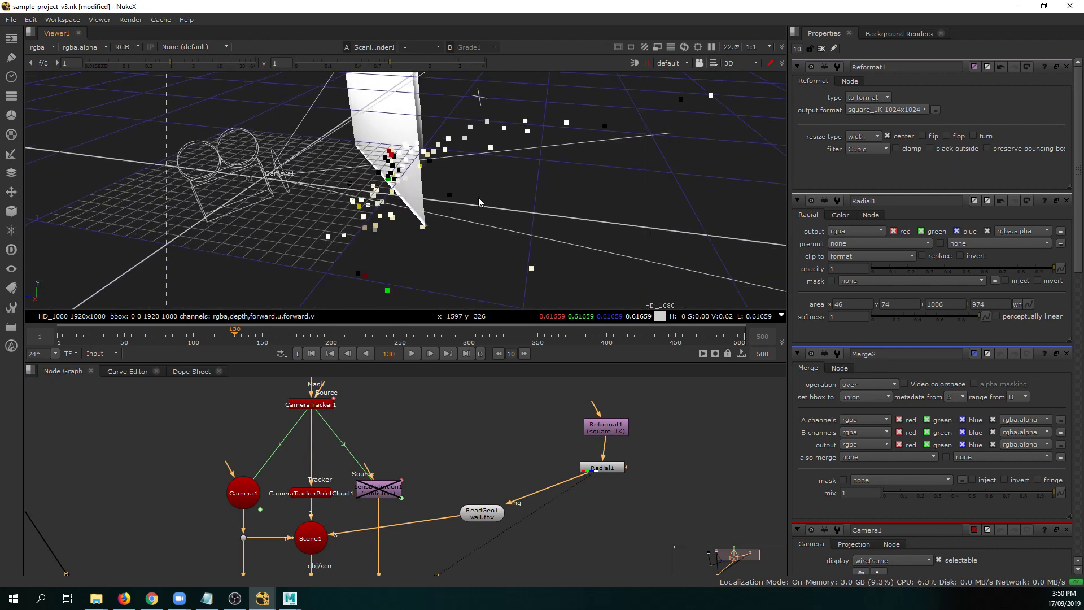
pyautogui.moveTo(549, 182)
pyautogui.keyDown('ctrl'); pyautogui.mouseDown()
pyautogui.moveTo(428, 194)
pyautogui.moveTo(544, 191)
pyautogui.mouseUp(); pyautogui.keyUp('ctrl')
# Close the project settings and all open node property panels.
pyautogui.click(610, 468)
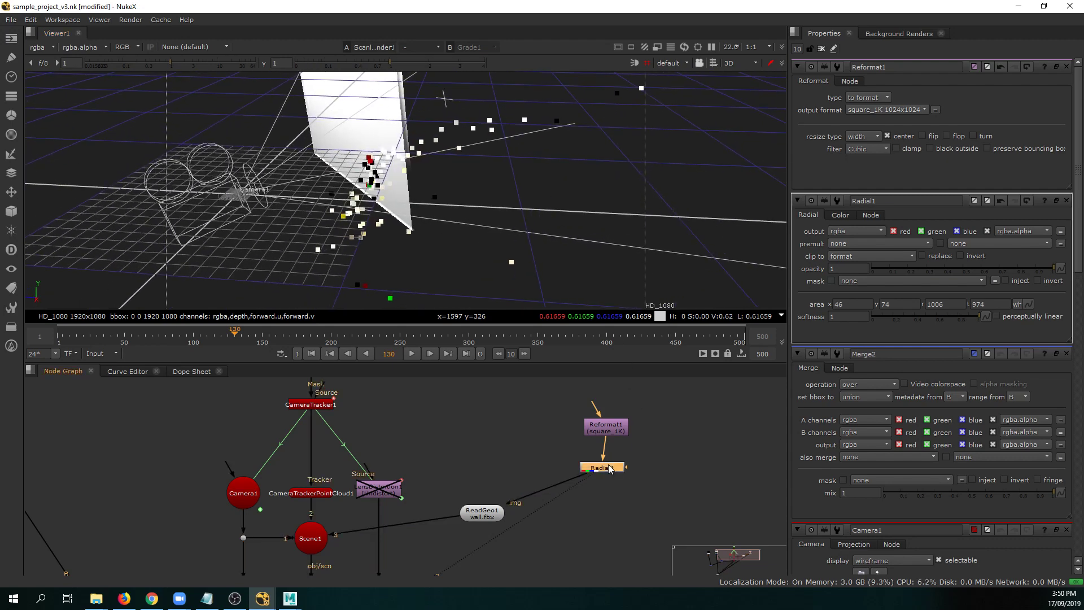
pyautogui.press('s')
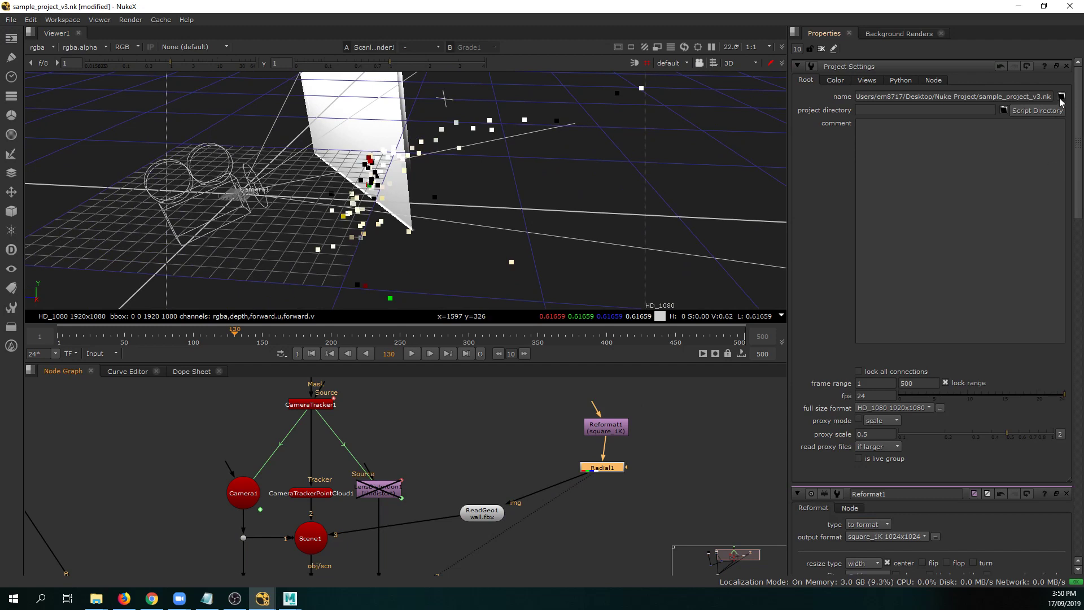
pyautogui.click(1066, 66)
# Add a Transform node and insert it between Radial1 and ReadGeo1's img input.
pyautogui.click(656, 443)
pyautogui.press('Tab')
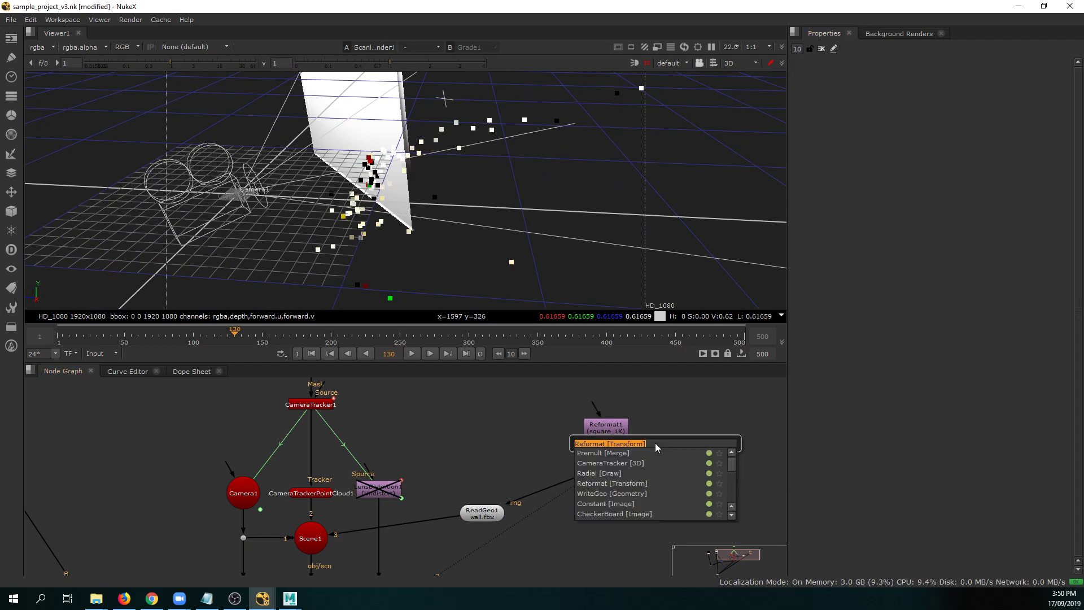
pyautogui.write('scal')
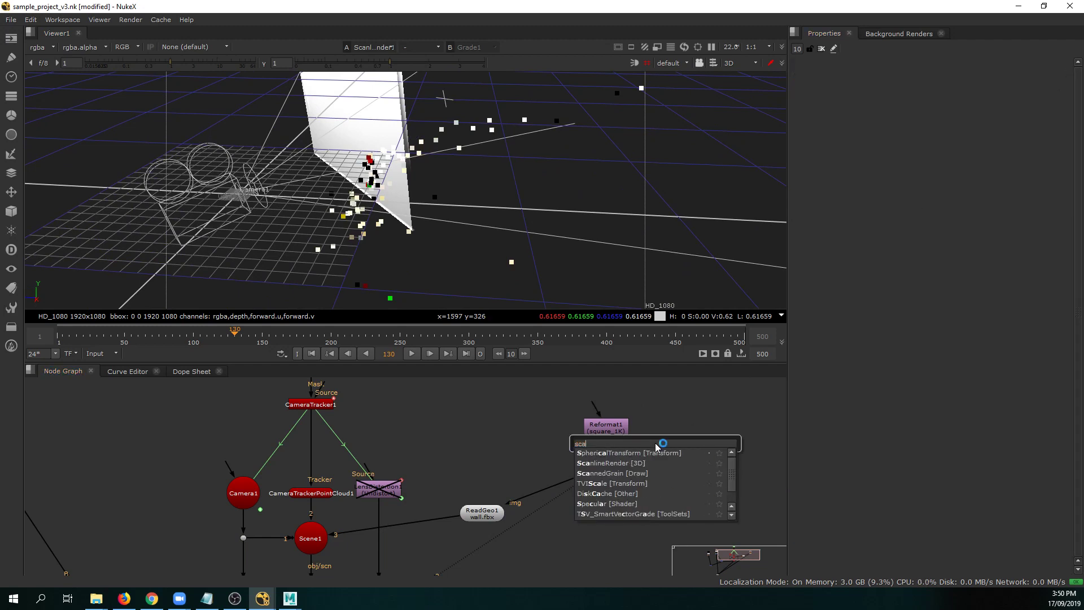
pyautogui.press('BackSpace')
pyautogui.press('BackSpace')
pyautogui.press('BackSpace')
pyautogui.write('trans')
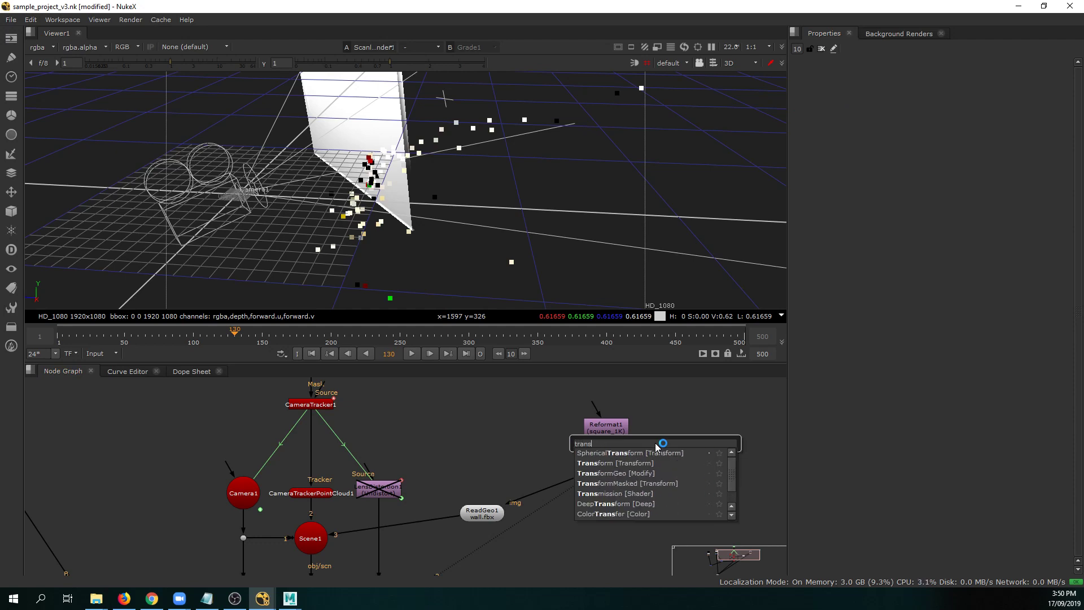
pyautogui.press('Down')
pyautogui.press('Return')
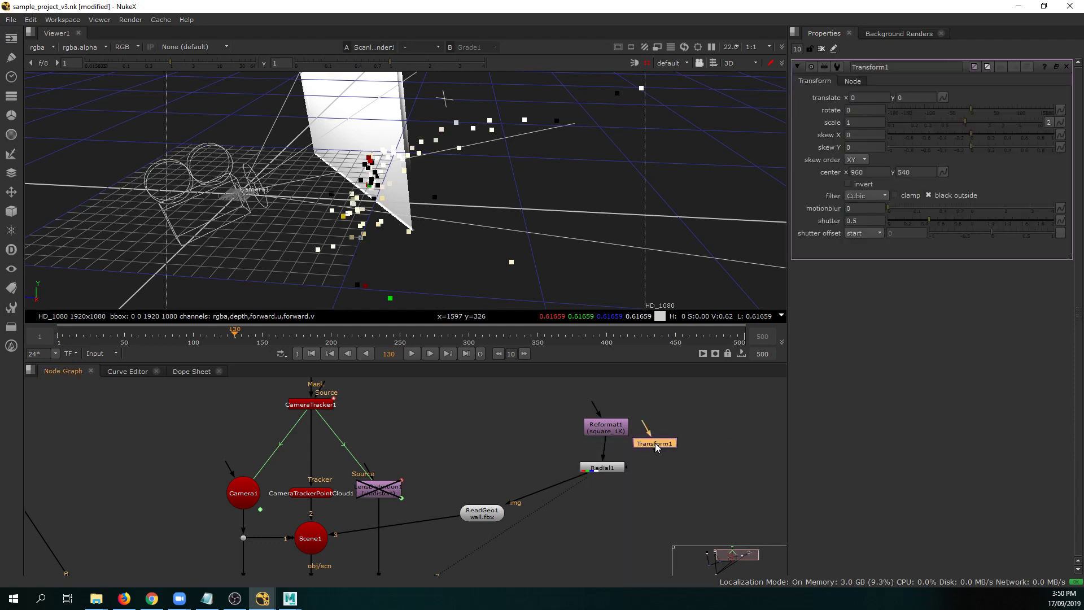
pyautogui.moveTo(655, 443); pyautogui.dragTo(547, 486)
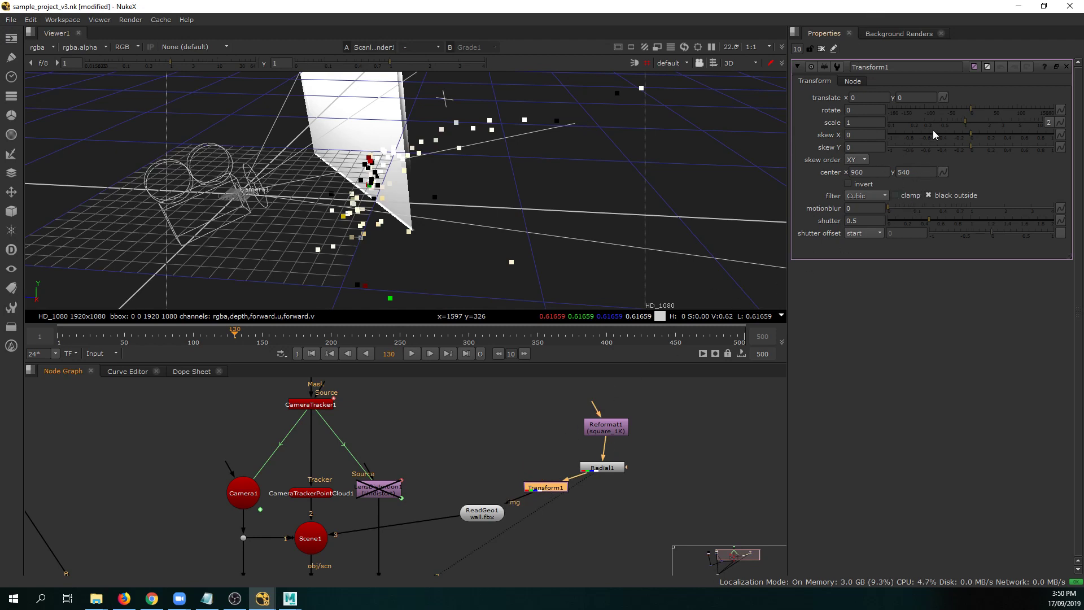
# Set Transform1's scale to 0.48 and place the node directly beneath Radial1.
pyautogui.moveTo(931, 122); pyautogui.dragTo(940, 124)
pyautogui.scroll(-3, 593, 230)
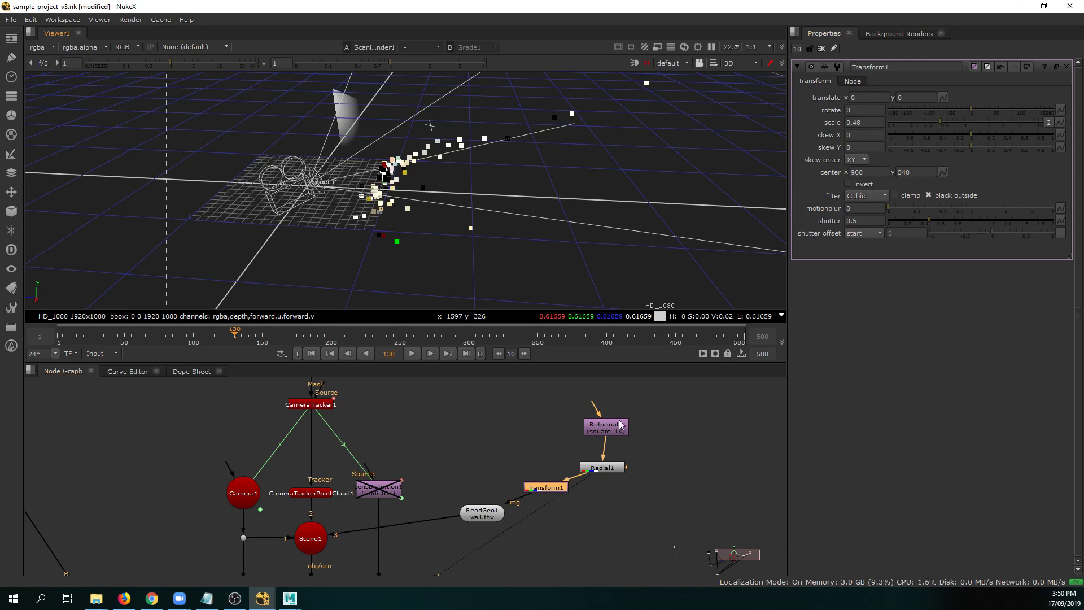
pyautogui.moveTo(556, 488); pyautogui.dragTo(610, 509)
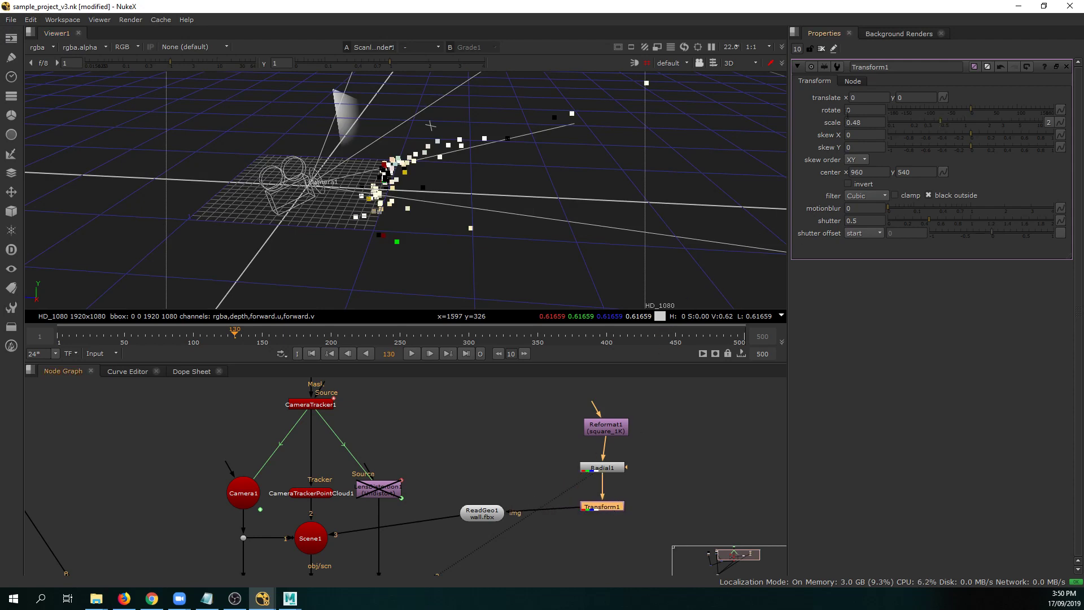
# Set Transform1's translate to x 4.87 and y 0.48, checking the radial's position on the wall in the 3D view.
pyautogui.moveTo(858, 97); pyautogui.dragTo(993, 93)
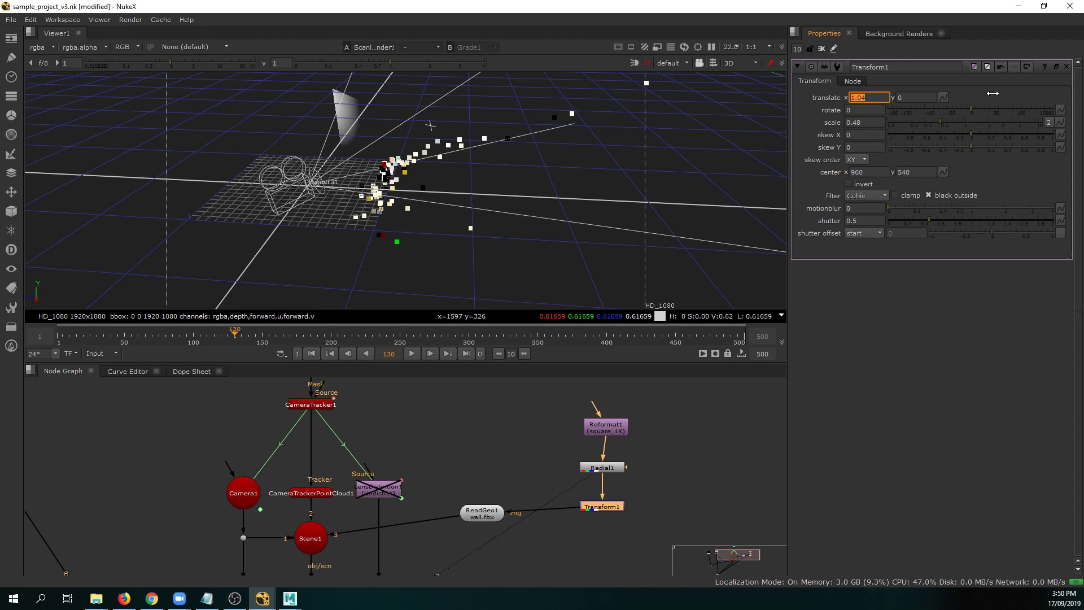
pyautogui.click(874, 99)
pyautogui.write('10')
pyautogui.press('Return')
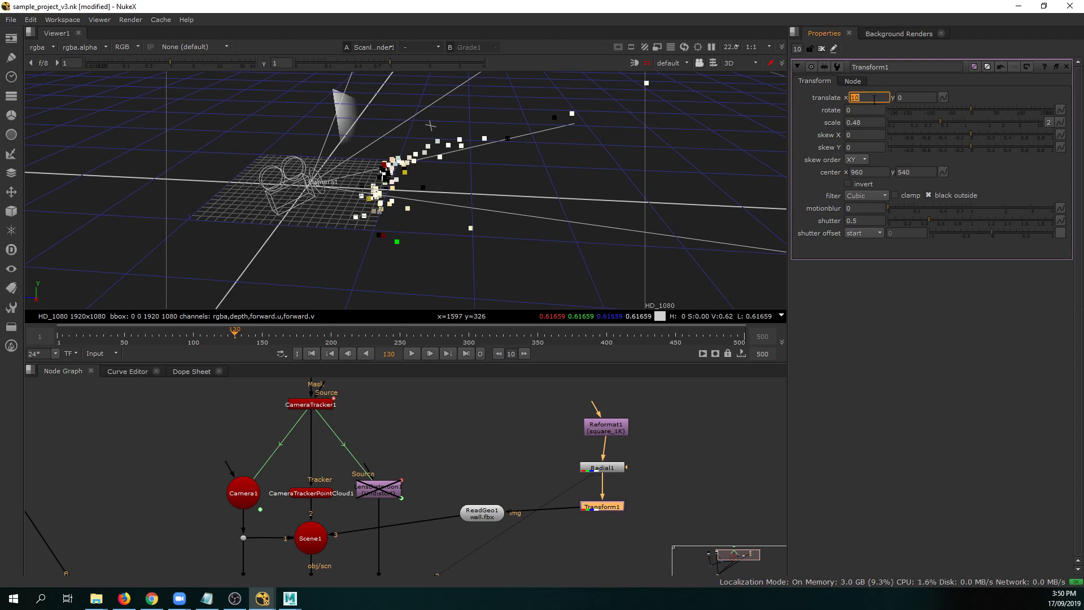
pyautogui.moveTo(874, 100); pyautogui.dragTo(506, 109)
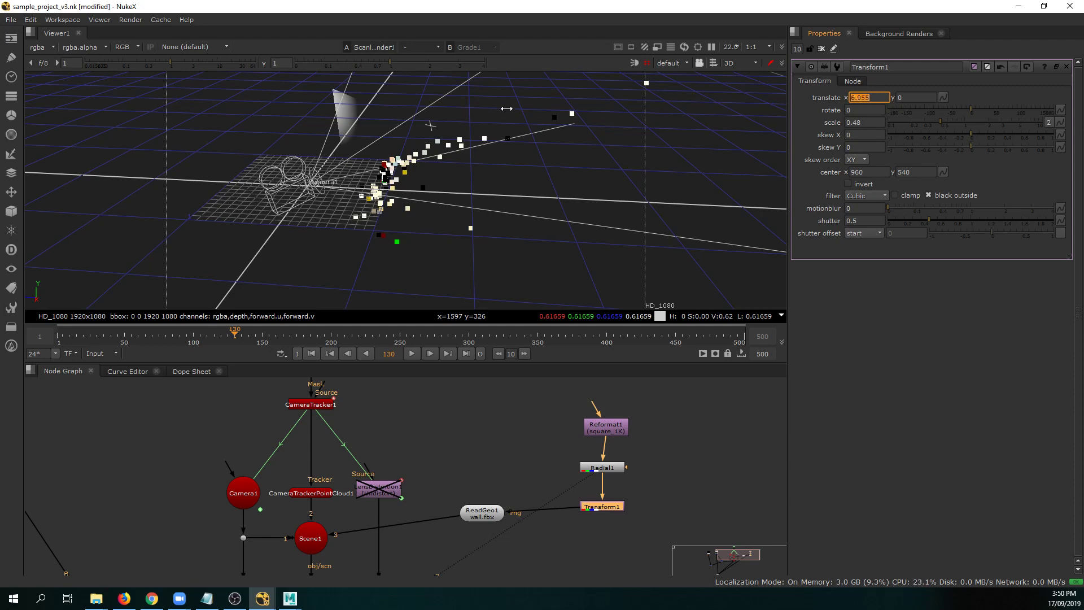
pyautogui.moveTo(304, 124); pyautogui.dragTo(303, 123)
pyautogui.moveTo(904, 102); pyautogui.dragTo(920, 85)
pyautogui.click(873, 97)
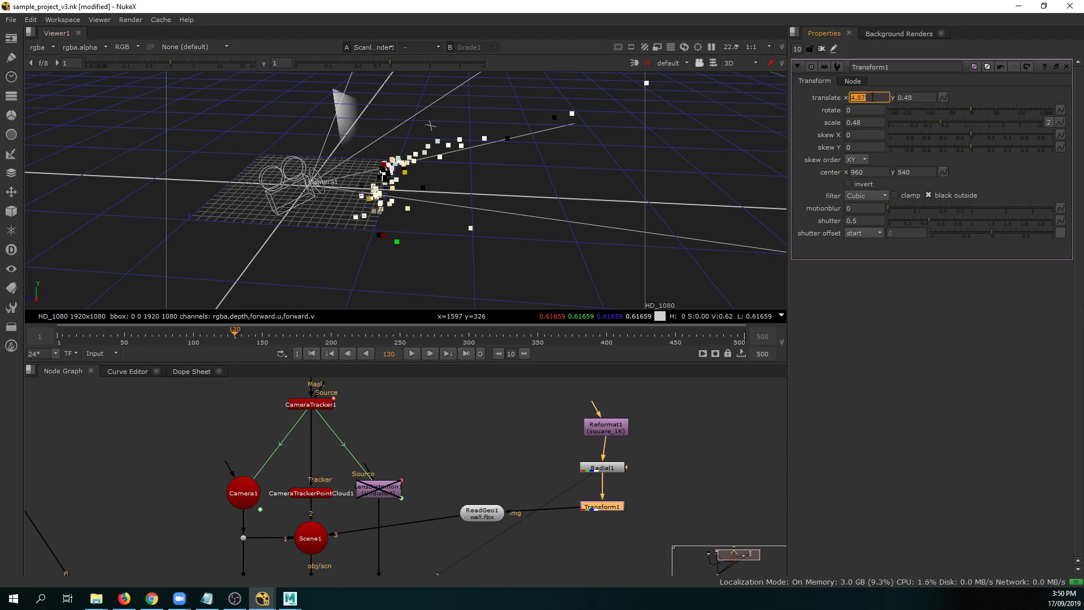
pyautogui.keyDown('ctrl'); pyautogui.moveTo(527, 164); pyautogui.dragTo(512, 204); pyautogui.keyUp('ctrl')
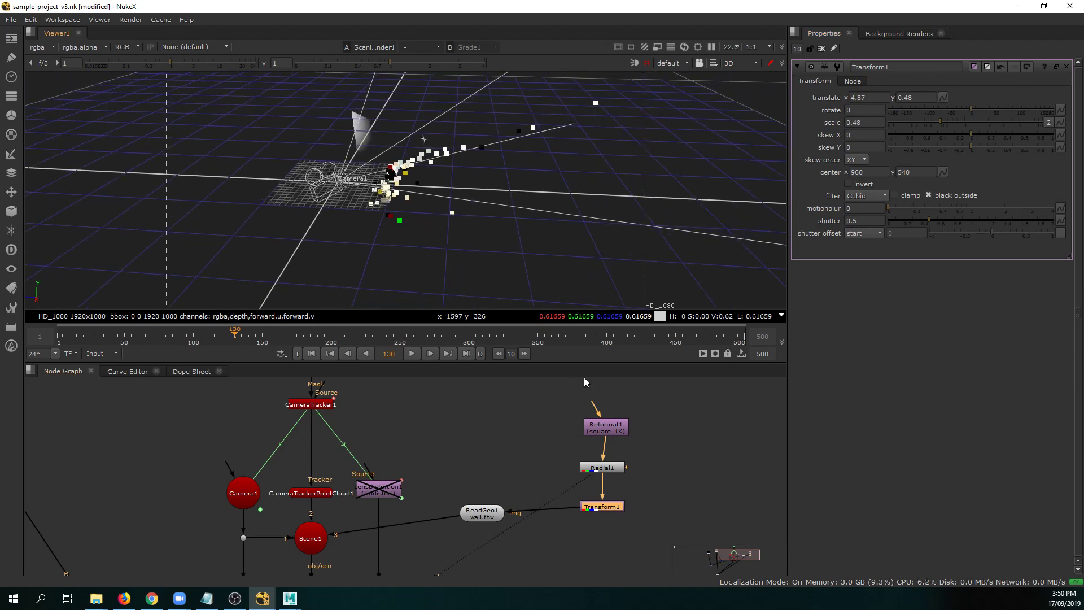
# Switch to the Maya scene and select the wall object in the perspective view.
pyautogui.click(289, 598)
pyautogui.click(344, 545)
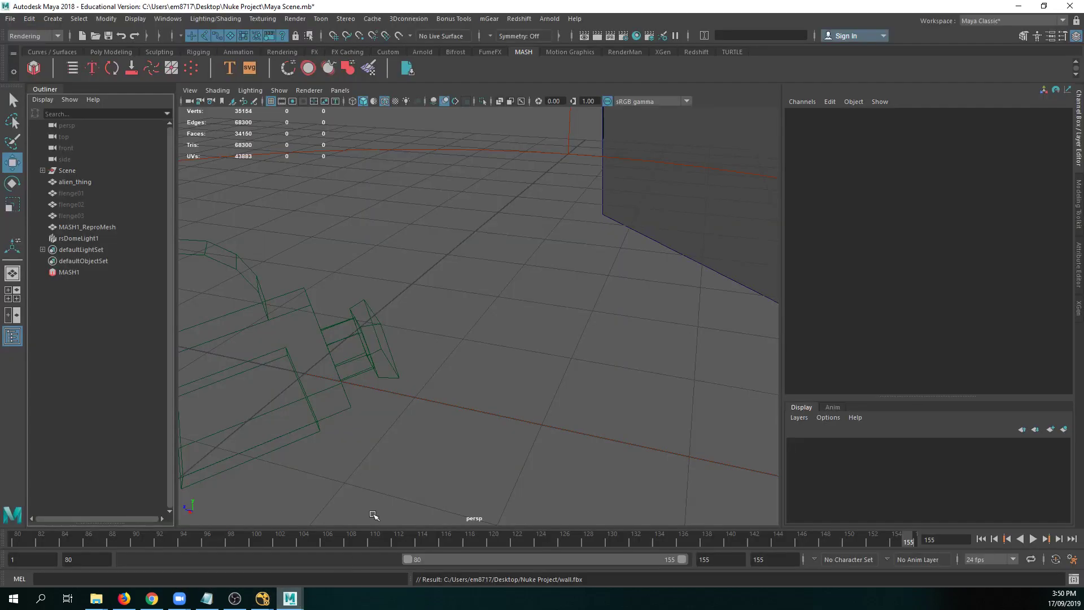
pyautogui.keyDown('alt'); pyautogui.moveTo(689, 240); pyautogui.dragTo(443, 353); pyautogui.keyUp('alt')
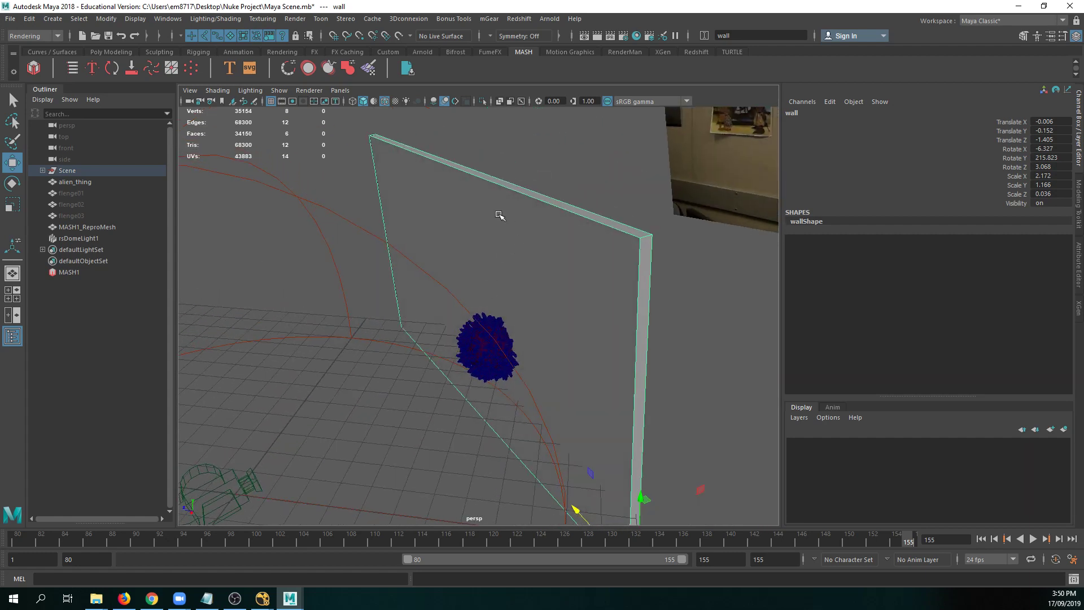
# Open the UV Editor for the wall, show the checker map behind its UVs, and close the editor.
pyautogui.click(168, 19)
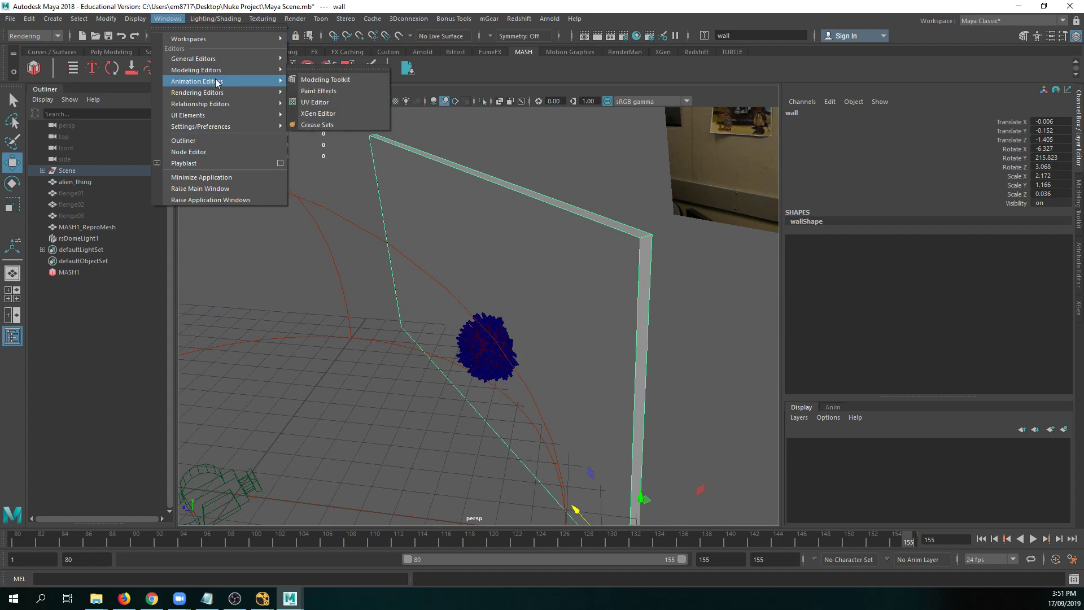
pyautogui.moveTo(226, 81)
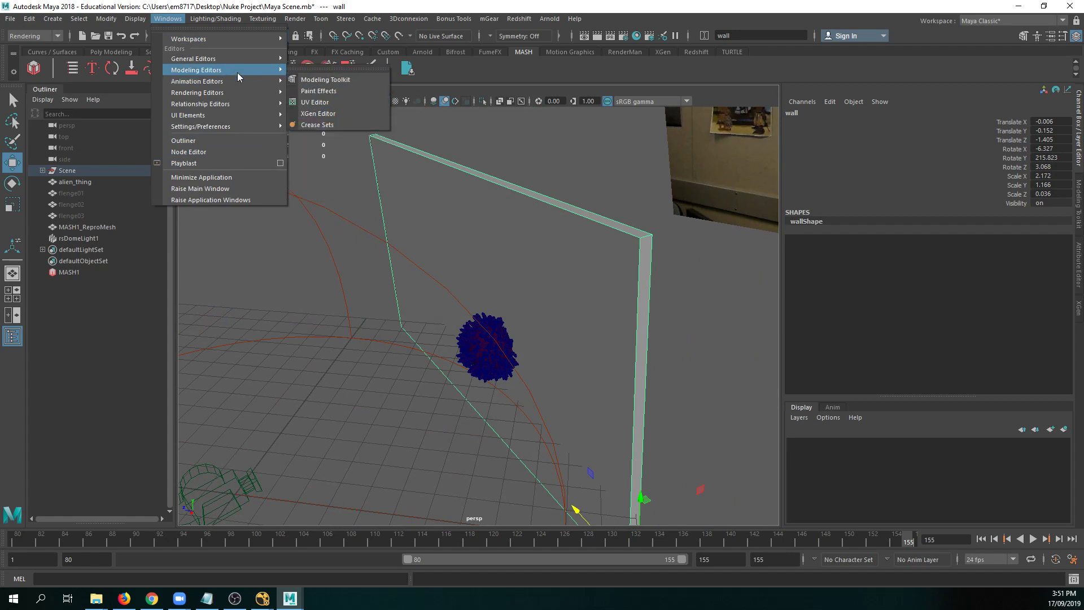
pyautogui.click(344, 101)
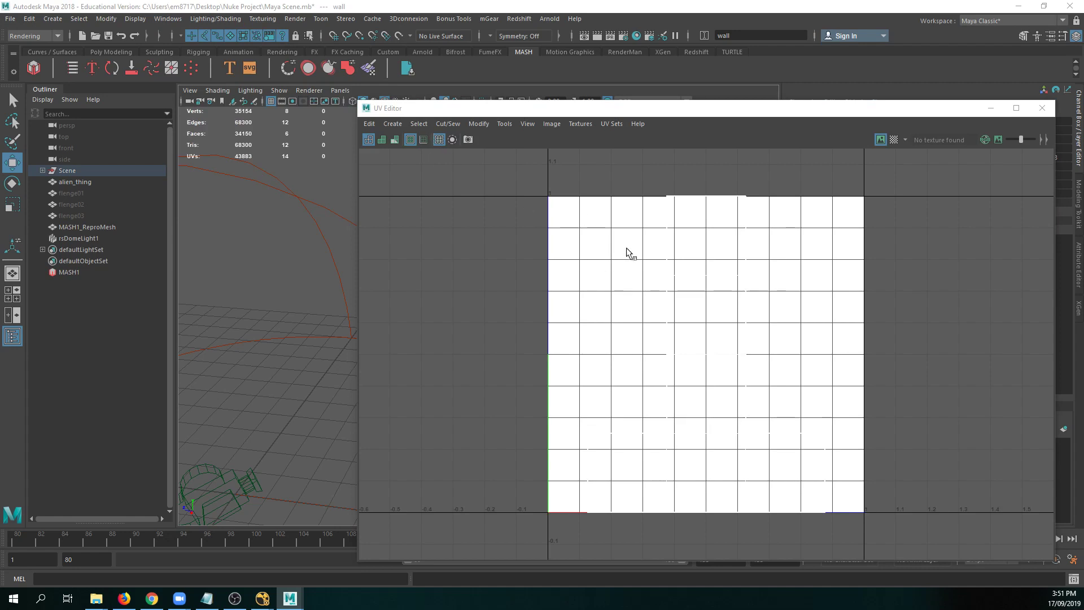
pyautogui.click(581, 124)
pyautogui.click(592, 145)
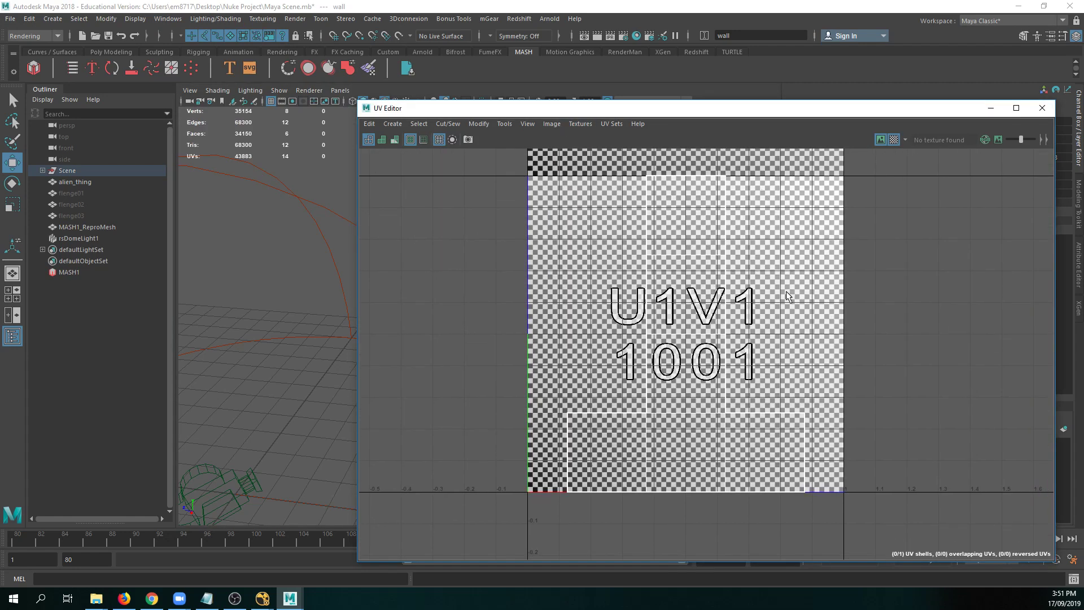
pyautogui.click(1047, 112)
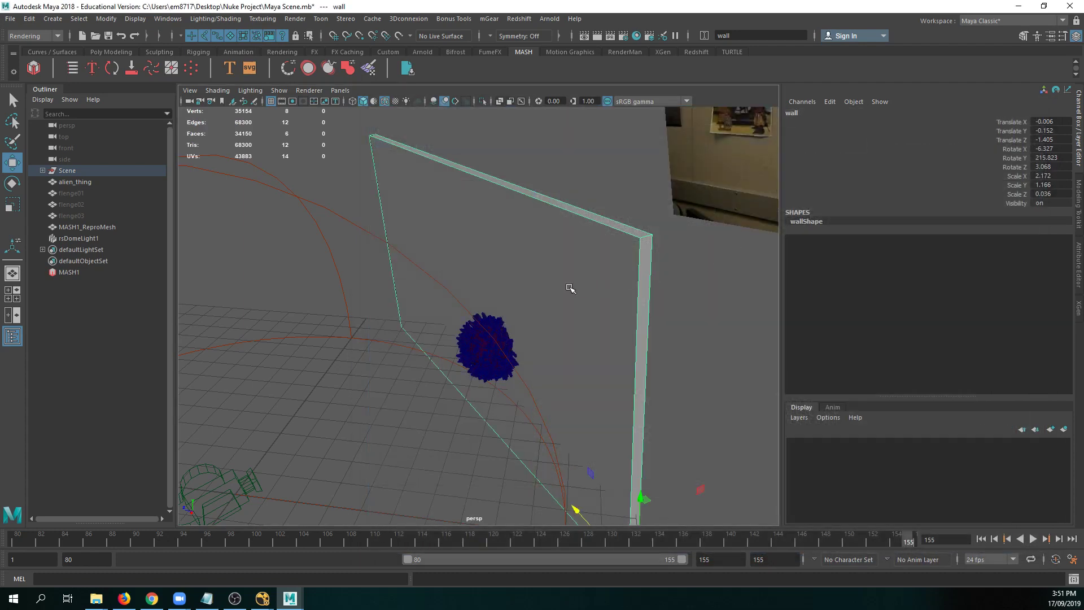
# Try a Planar Map Z projection on the wall and undo it.
pyautogui.keyDown('alt'); pyautogui.moveTo(504, 251); pyautogui.dragTo(508, 226); pyautogui.keyUp('alt')
pyautogui.keyDown('shift'); pyautogui.rightClick(509, 230); pyautogui.keyUp('shift')
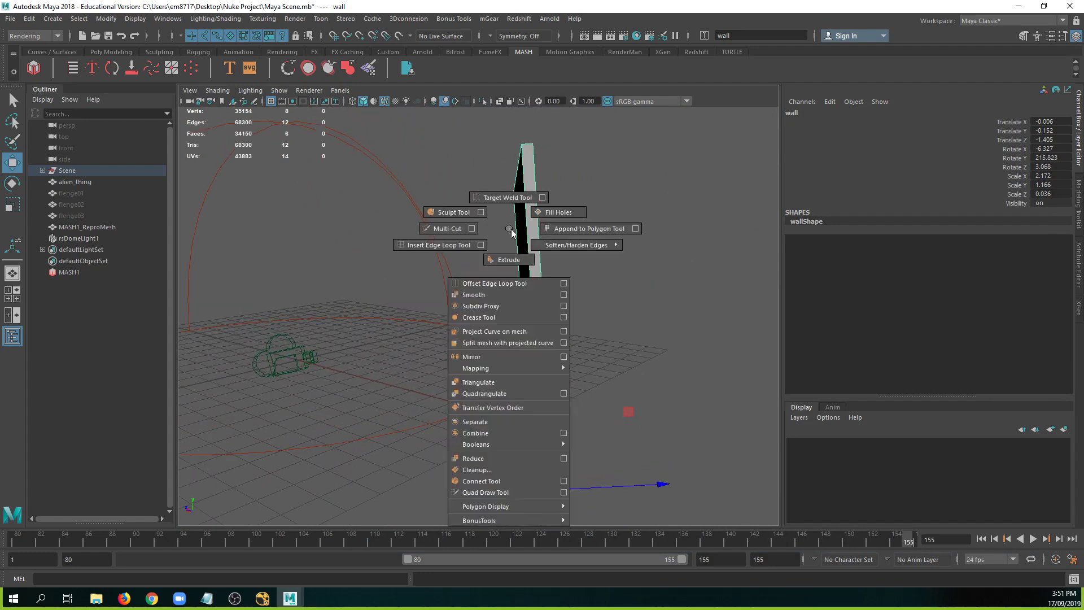
pyautogui.moveTo(531, 370)
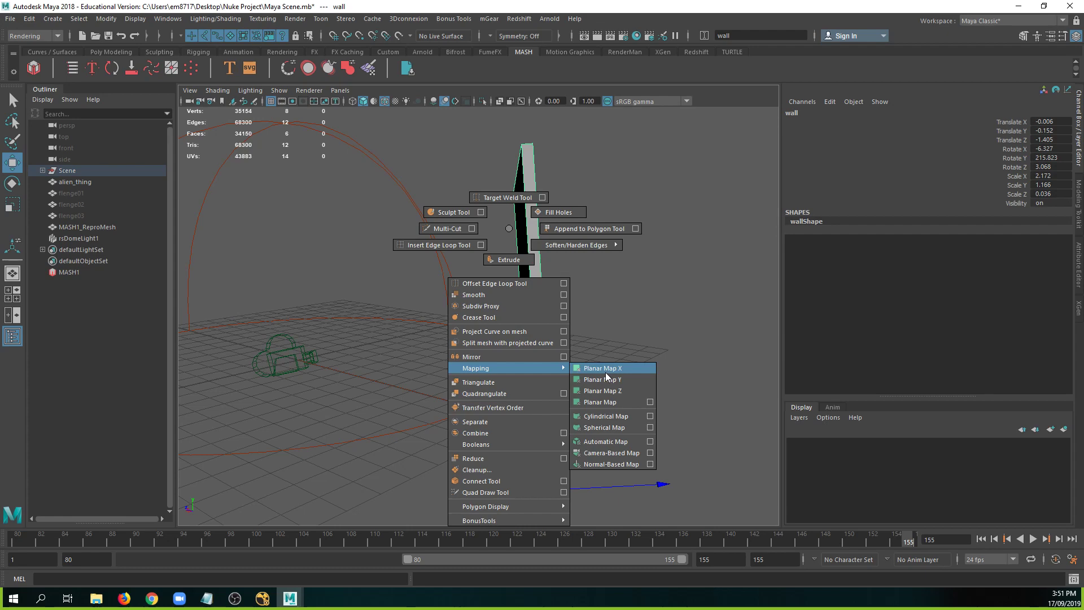
pyautogui.click(602, 391)
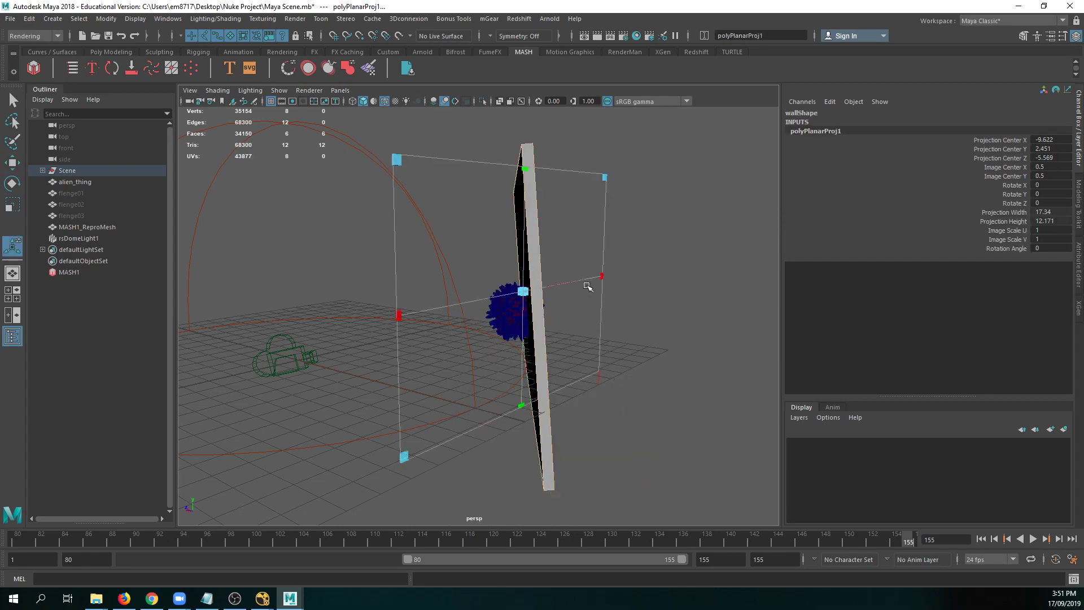
pyautogui.keyDown('alt'); pyautogui.moveTo(588, 283); pyautogui.dragTo(638, 330); pyautogui.keyUp('alt')
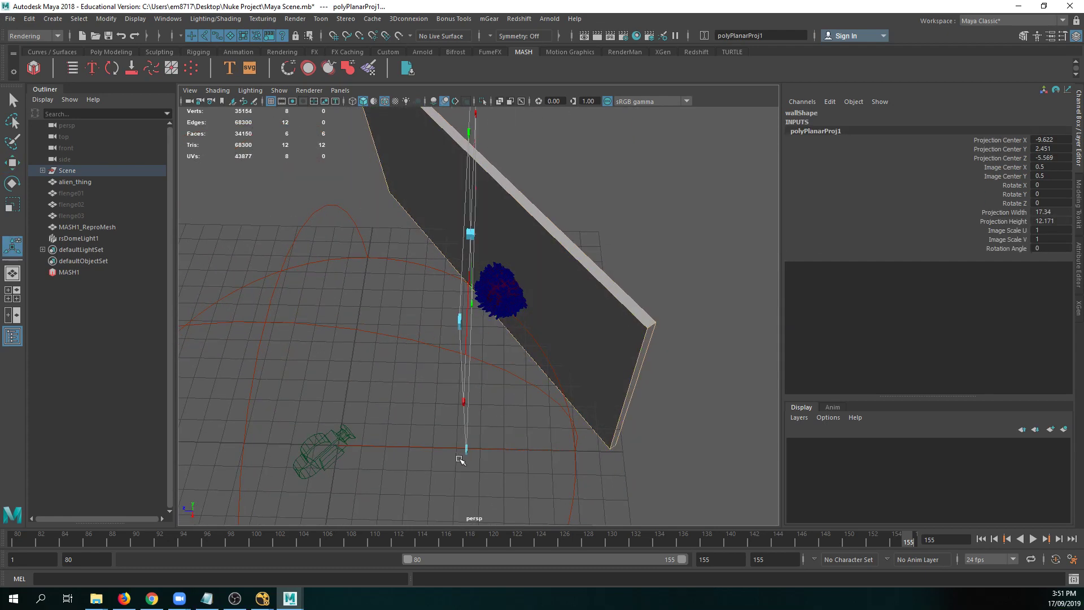
pyautogui.keyDown('alt'); pyautogui.moveTo(469, 458); pyautogui.dragTo(439, 443); pyautogui.keyUp('alt')
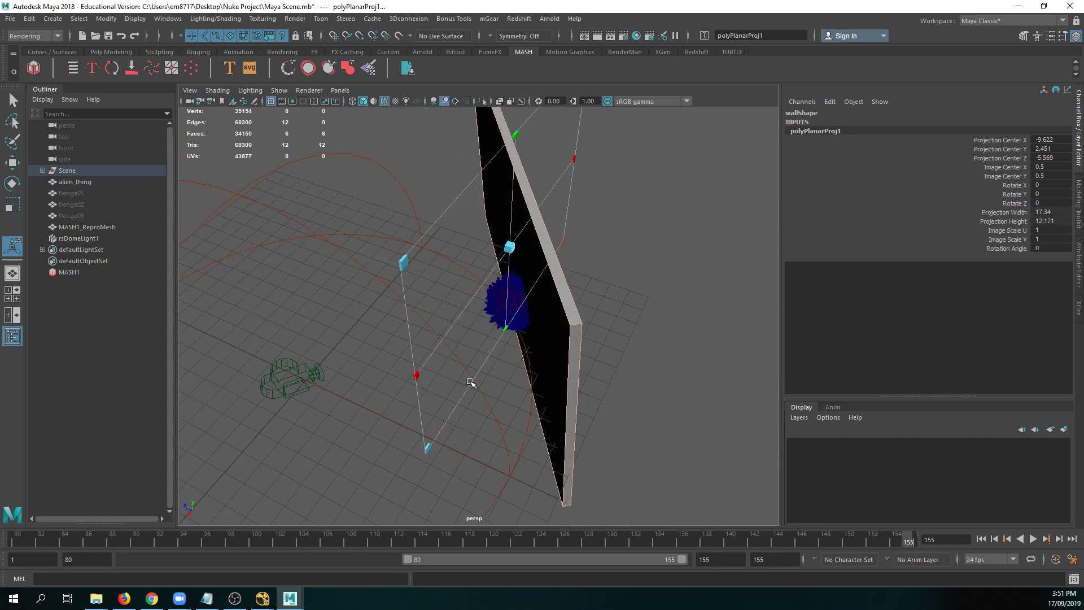
pyautogui.press('q')
pyautogui.keyDown('alt'); pyautogui.moveTo(512, 346); pyautogui.dragTo(535, 321); pyautogui.keyUp('alt')
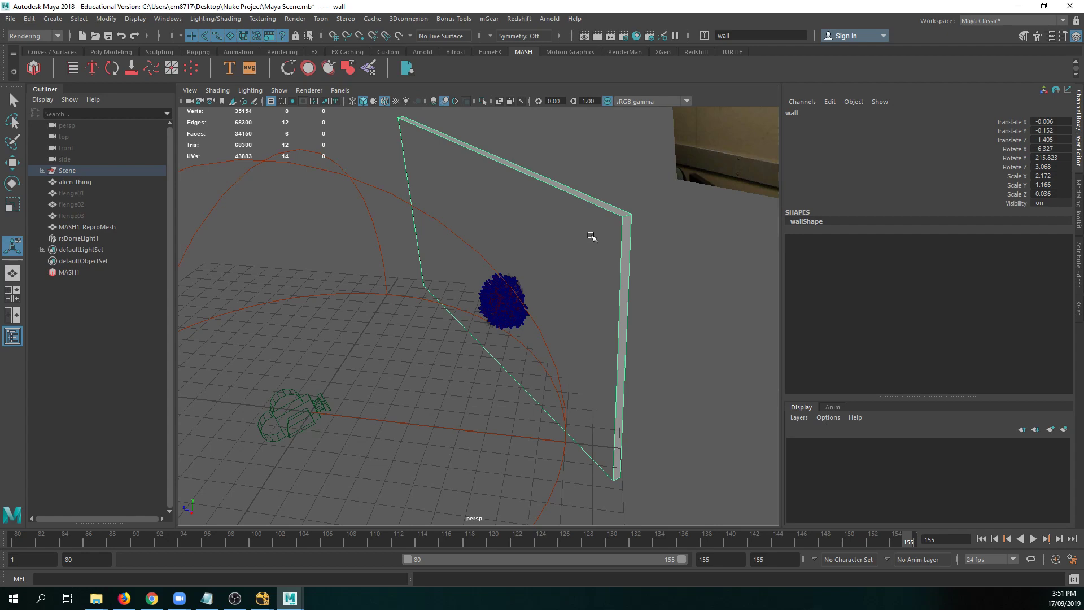
# Delete every face of the wall box except the one facing the camera, and return to object mode.
pyautogui.keyDown('alt'); pyautogui.moveTo(591, 235); pyautogui.dragTo(527, 264); pyautogui.keyUp('alt')
pyautogui.rightClick(566, 245)
pyautogui.click(565, 276)
pyautogui.click(516, 257)
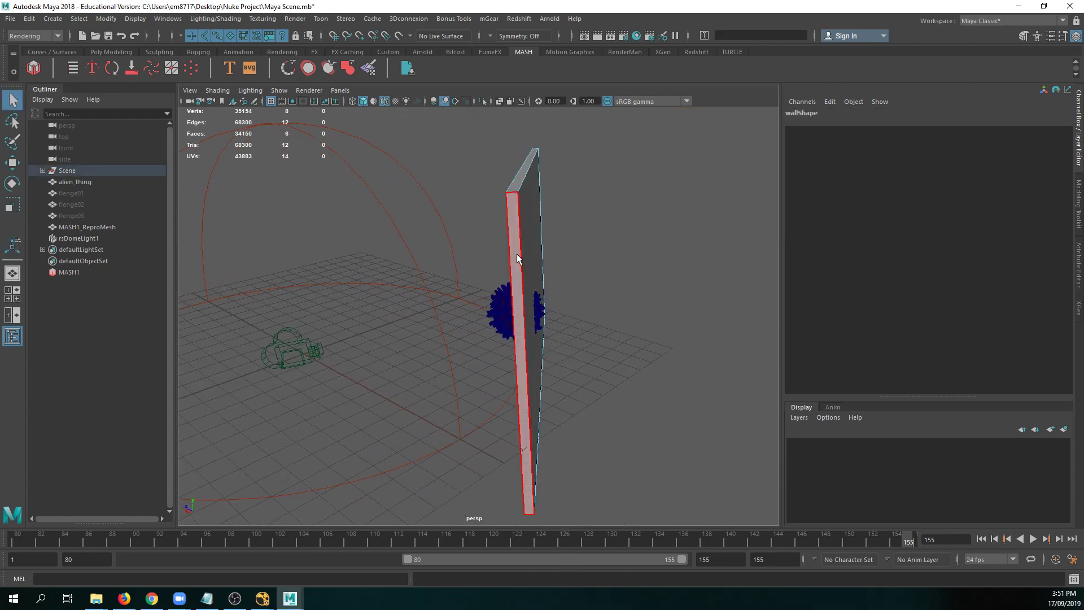
pyautogui.keyDown('shift'); pyautogui.click(536, 240); pyautogui.keyUp('shift')
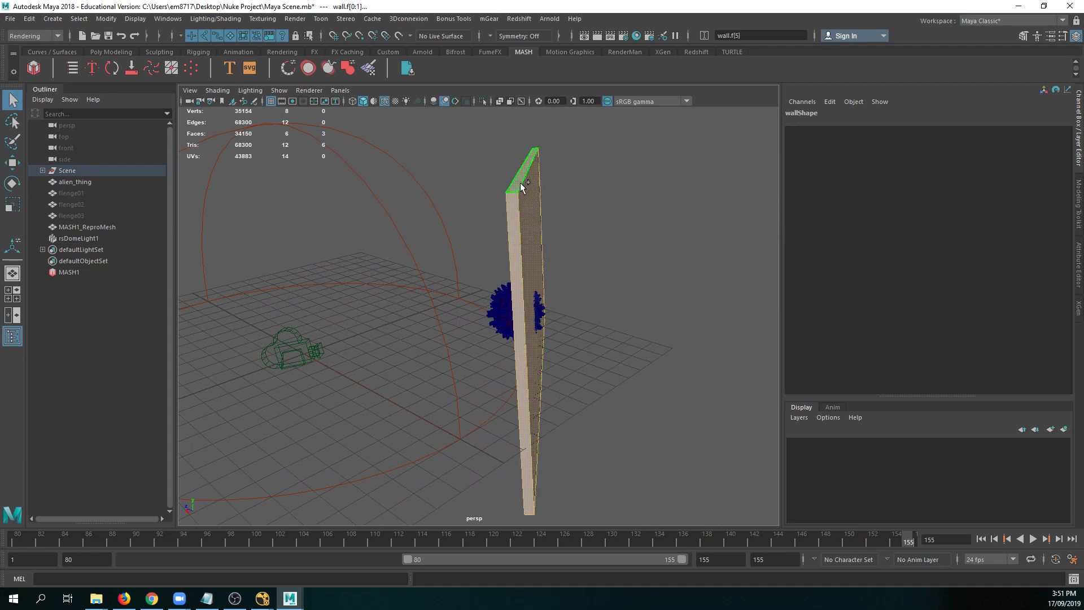
pyautogui.keyDown('alt'); pyautogui.moveTo(537, 240); pyautogui.dragTo(499, 265); pyautogui.keyUp('alt')
pyautogui.keyDown('shift'); pyautogui.click(703, 316); pyautogui.keyUp('shift')
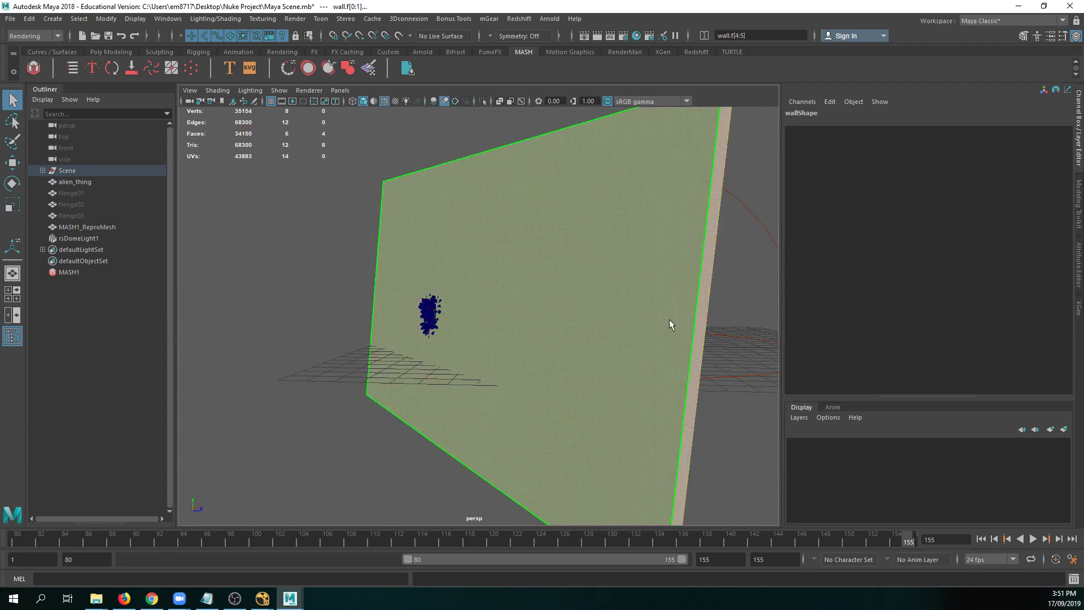
pyautogui.keyDown('alt'); pyautogui.moveTo(644, 261); pyautogui.dragTo(571, 294); pyautogui.keyUp('alt')
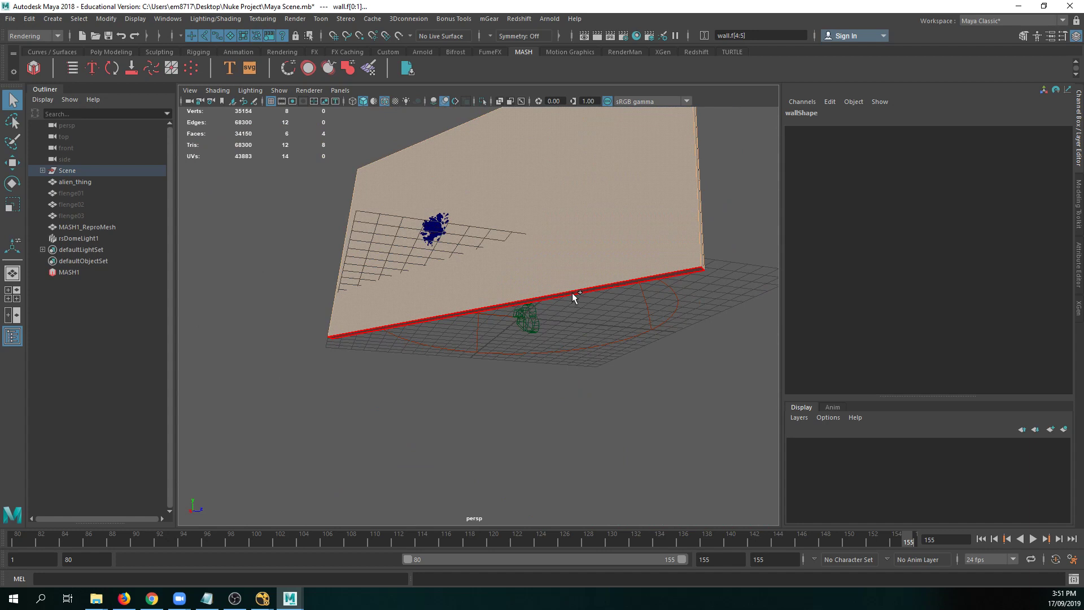
pyautogui.keyDown('shift'); pyautogui.click(572, 292); pyautogui.keyUp('shift')
pyautogui.moveTo(573, 293); pyautogui.dragTo(745, 123, button='right')
pyautogui.keyDown('alt'); pyautogui.moveTo(634, 254); pyautogui.dragTo(568, 277); pyautogui.keyUp('alt')
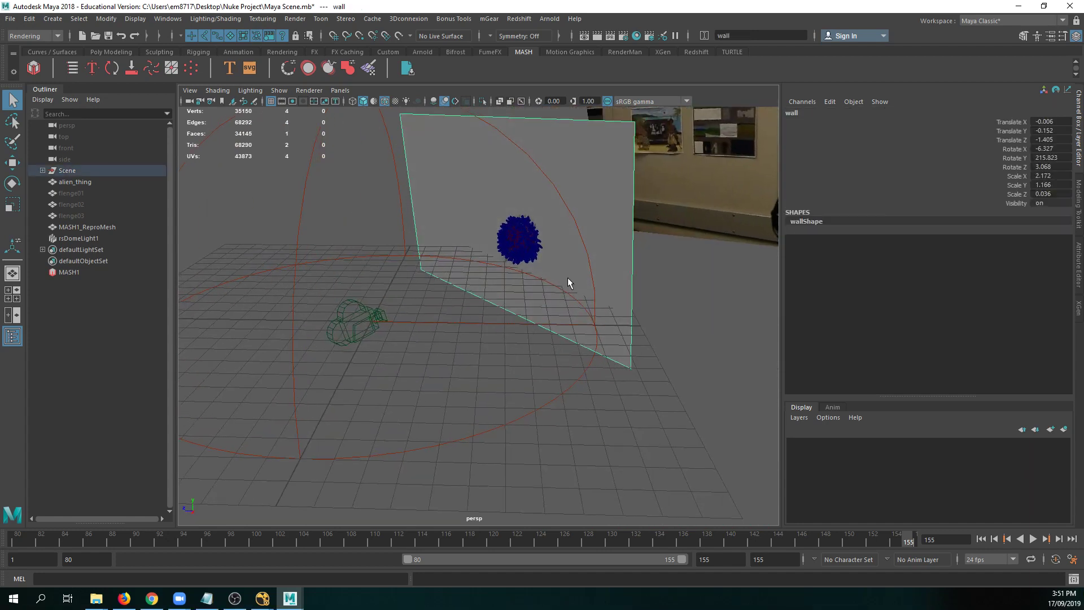
# Reopen the UV Editor for the single-faced wall and move its window aside to uncover the perspective view.
pyautogui.keyDown('alt'); pyautogui.moveTo(567, 277); pyautogui.dragTo(545, 288, button='middle'); pyautogui.keyUp('alt')
pyautogui.keyDown('alt'); pyautogui.moveTo(545, 289); pyautogui.dragTo(572, 293); pyautogui.keyUp('alt')
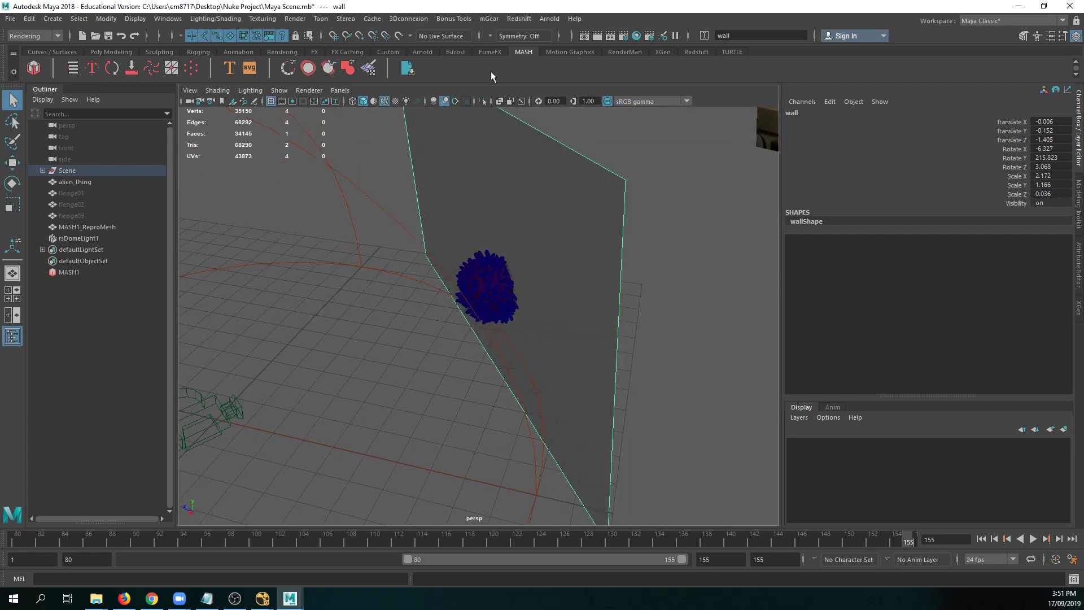
pyautogui.keyDown('shift'); pyautogui.rightClick(502, 159); pyautogui.keyUp('shift')
pyautogui.keyDown('shift'); pyautogui.moveTo(503, 159); pyautogui.dragTo(503, 157, button='right'); pyautogui.keyUp('shift')
pyautogui.click(167, 19)
pyautogui.moveTo(226, 70)
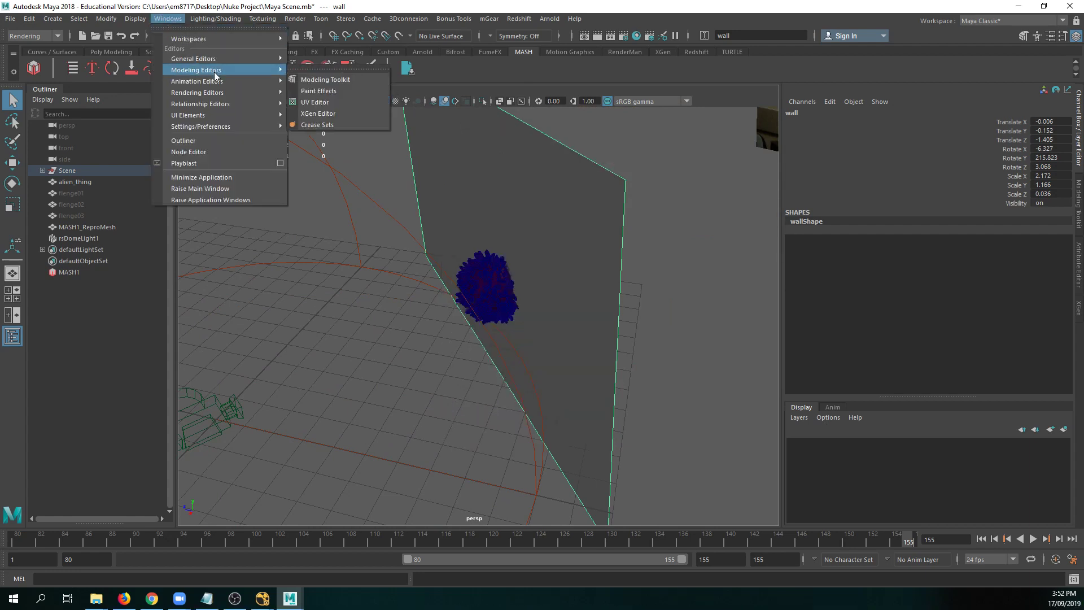
pyautogui.click(315, 103)
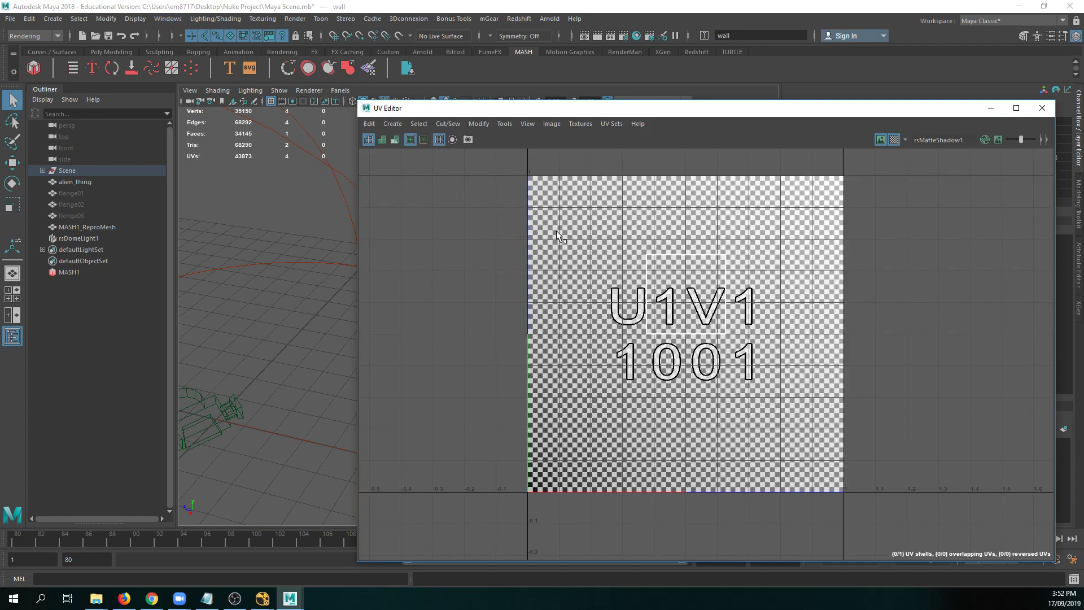
pyautogui.rightClick(684, 301)
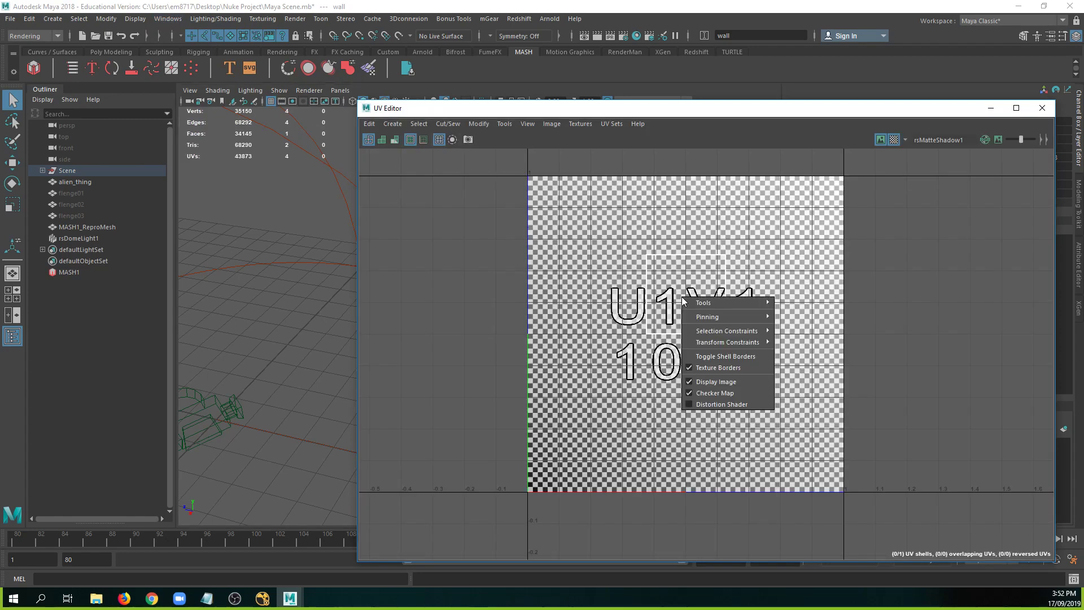
pyautogui.click(677, 293)
pyautogui.moveTo(489, 115); pyautogui.dragTo(842, 143)
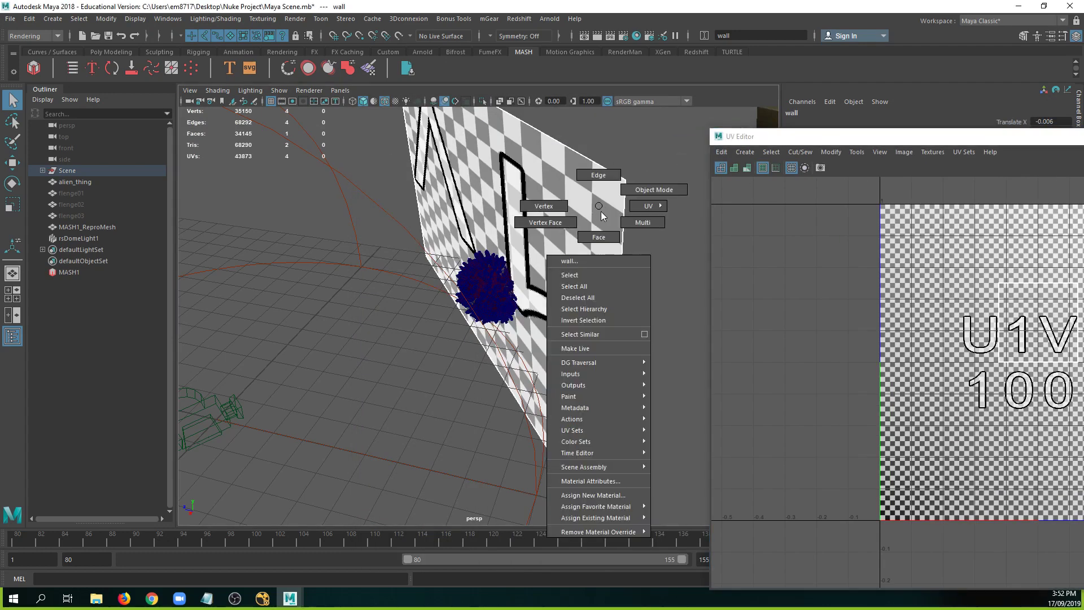
# Apply an Automatic Map UV projection to the whole wall object.
pyautogui.moveTo(603, 216); pyautogui.dragTo(599, 175, button='right')
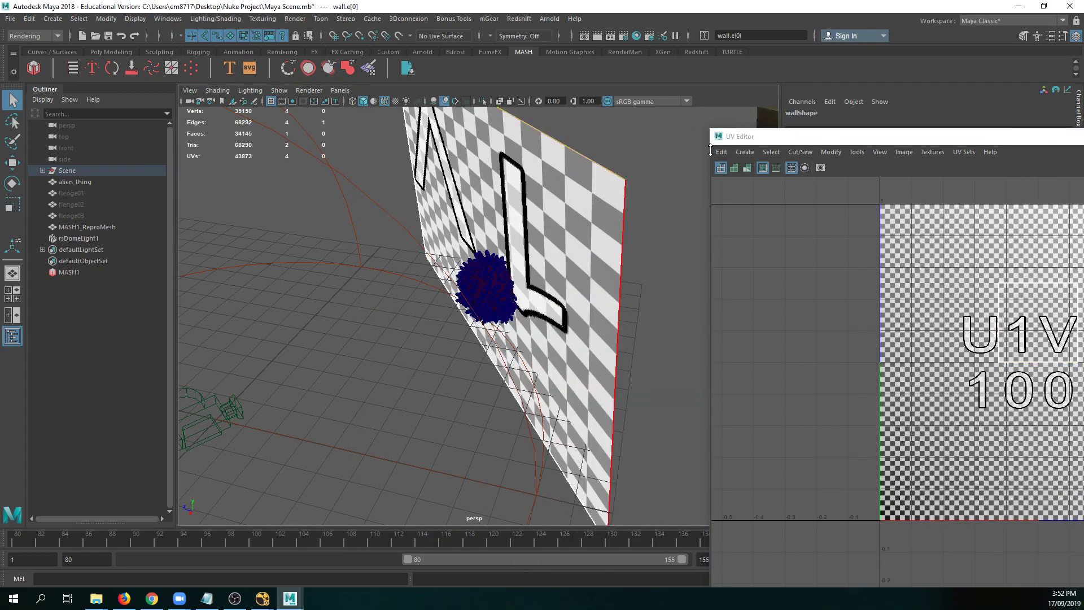
pyautogui.press('F8')
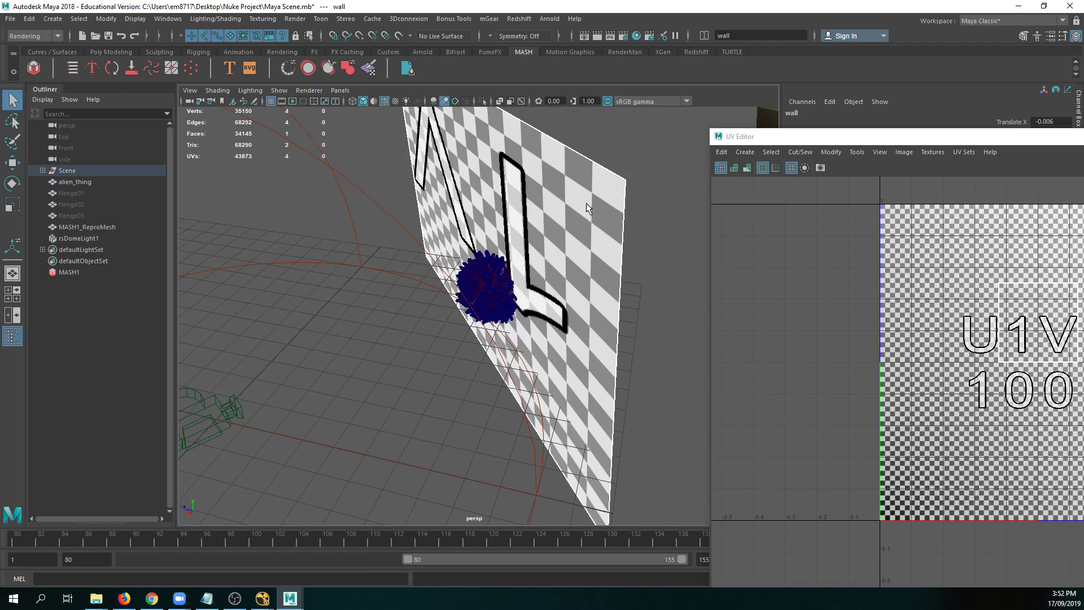
pyautogui.keyDown('alt'); pyautogui.moveTo(587, 203); pyautogui.dragTo(549, 221, button='middle'); pyautogui.keyUp('alt')
pyautogui.keyDown('shift'); pyautogui.moveTo(527, 227); pyautogui.dragTo(641, 442, button='right'); pyautogui.keyUp('shift')
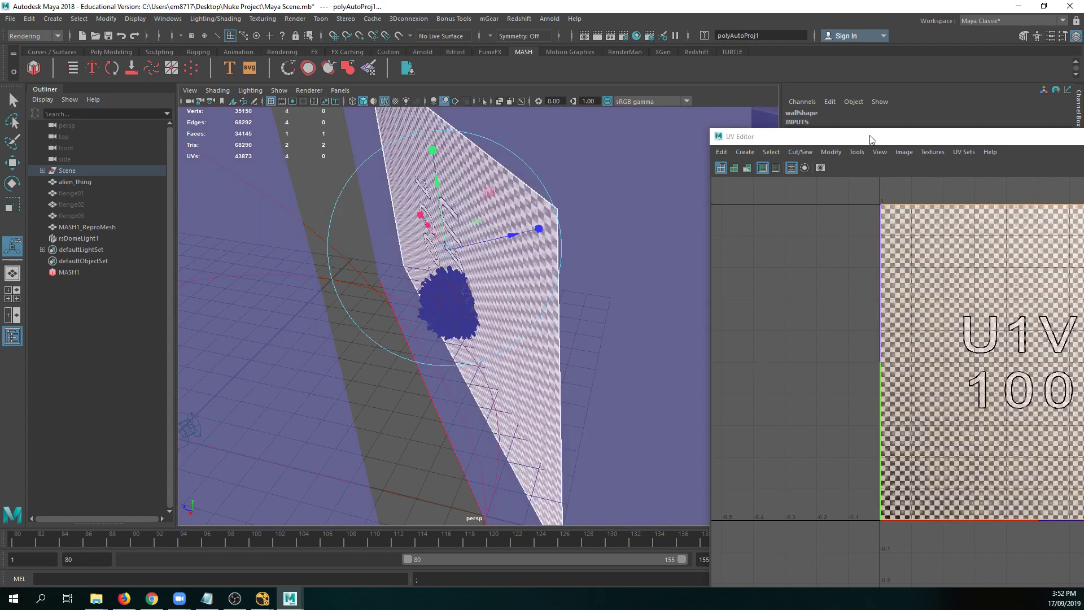
# Examine the wall's automatic projection in the perspective view and its UV layout in the UV Editor.
pyautogui.moveTo(872, 140); pyautogui.dragTo(682, 122)
pyautogui.scroll(-5, 430, 300)
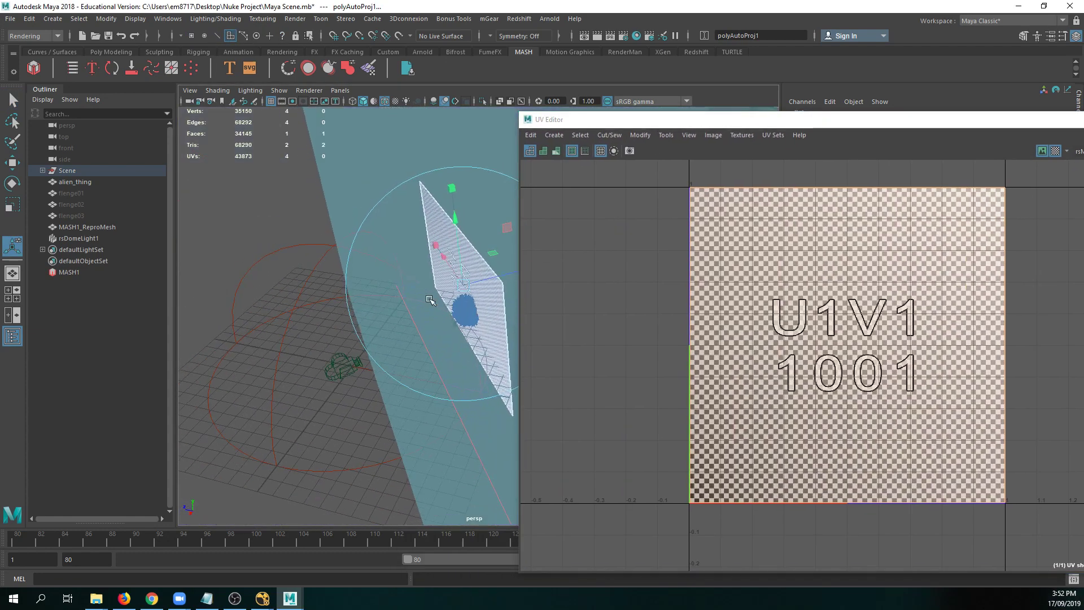
pyautogui.keyDown('alt'); pyautogui.moveTo(431, 300); pyautogui.dragTo(254, 286, button='middle'); pyautogui.keyUp('alt')
pyautogui.keyDown('alt'); pyautogui.moveTo(254, 285); pyautogui.dragTo(358, 266); pyautogui.keyUp('alt')
pyautogui.keyDown('alt'); pyautogui.moveTo(358, 266); pyautogui.dragTo(254, 259, button='right'); pyautogui.keyUp('alt')
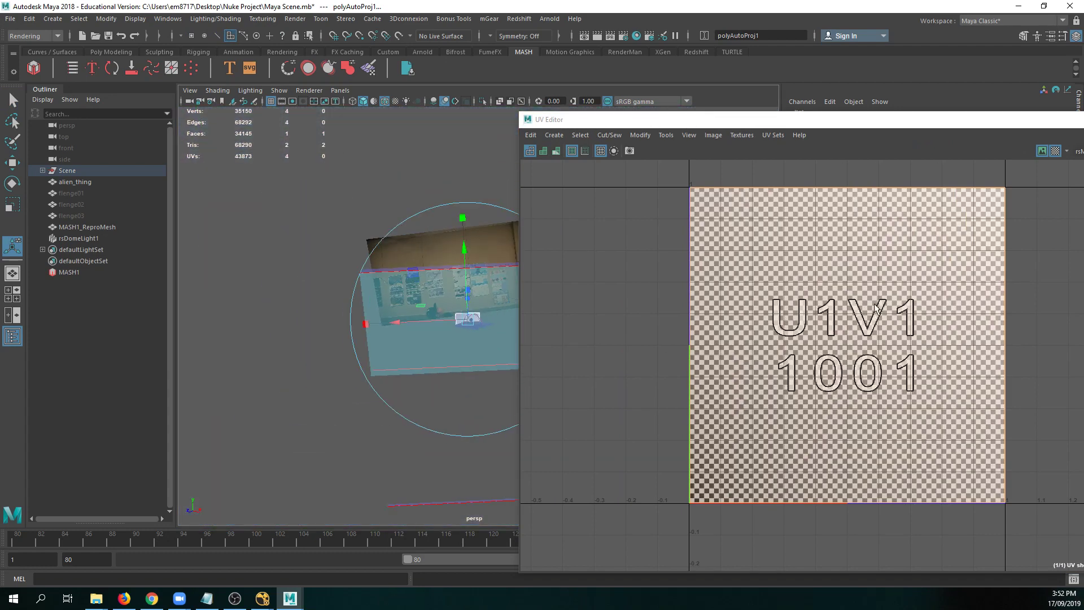
pyautogui.keyDown('alt'); pyautogui.moveTo(875, 305); pyautogui.dragTo(797, 285, button='right'); pyautogui.keyUp('alt')
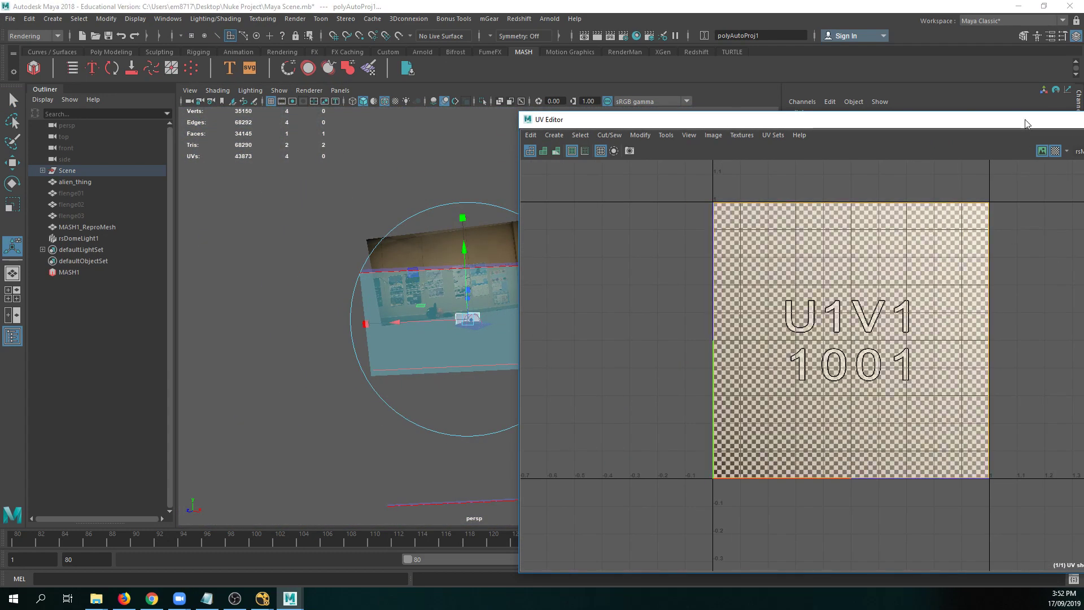
pyautogui.moveTo(1026, 124); pyautogui.dragTo(636, 140)
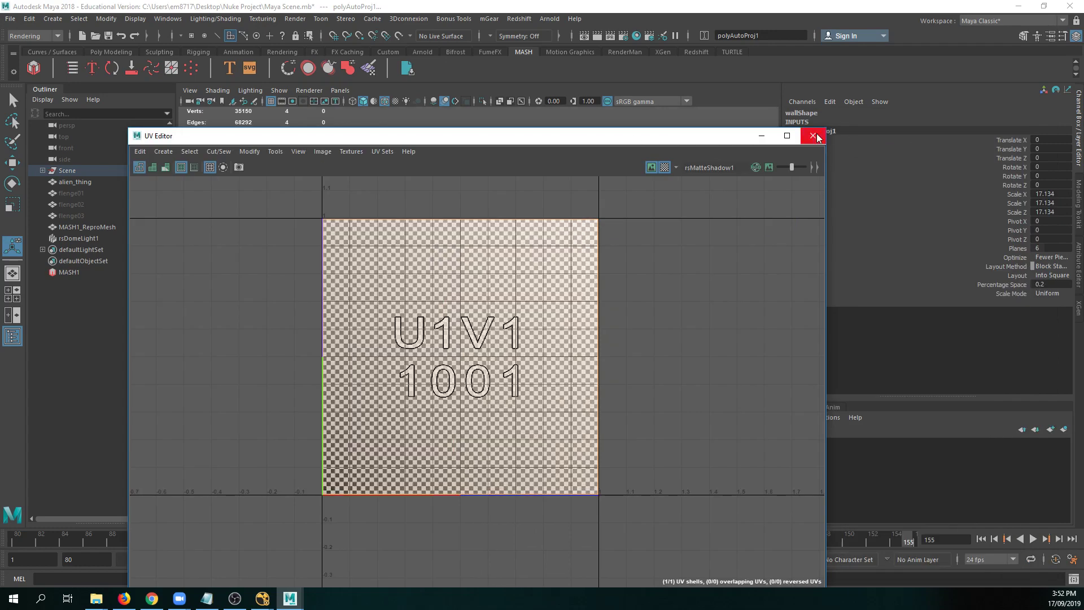
# Close the UV Editor, select the wall as an object and save the Maya scene.
pyautogui.click(816, 137)
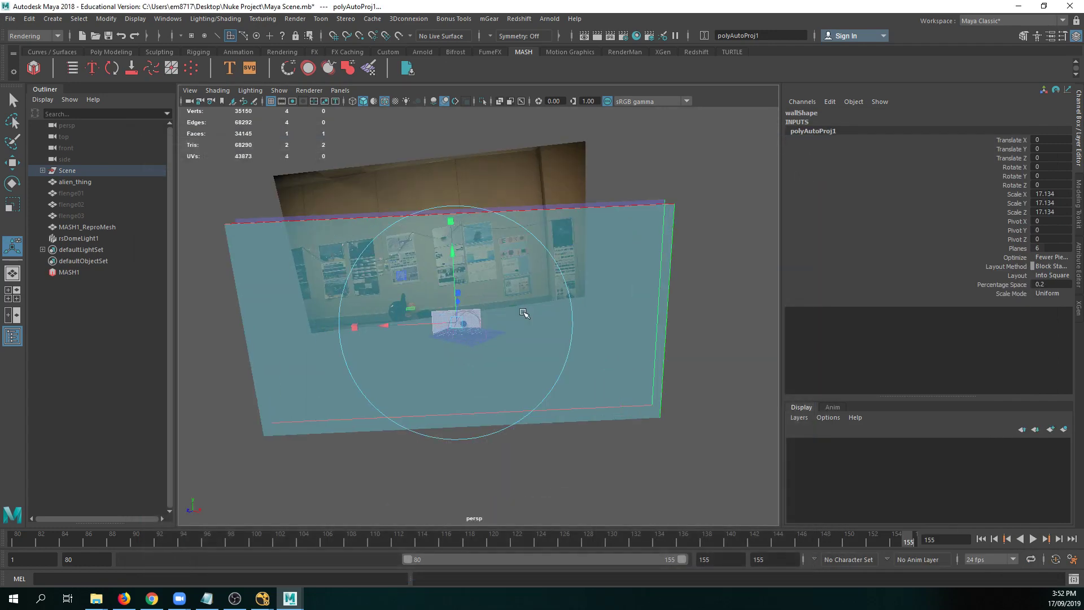
pyautogui.click(740, 271)
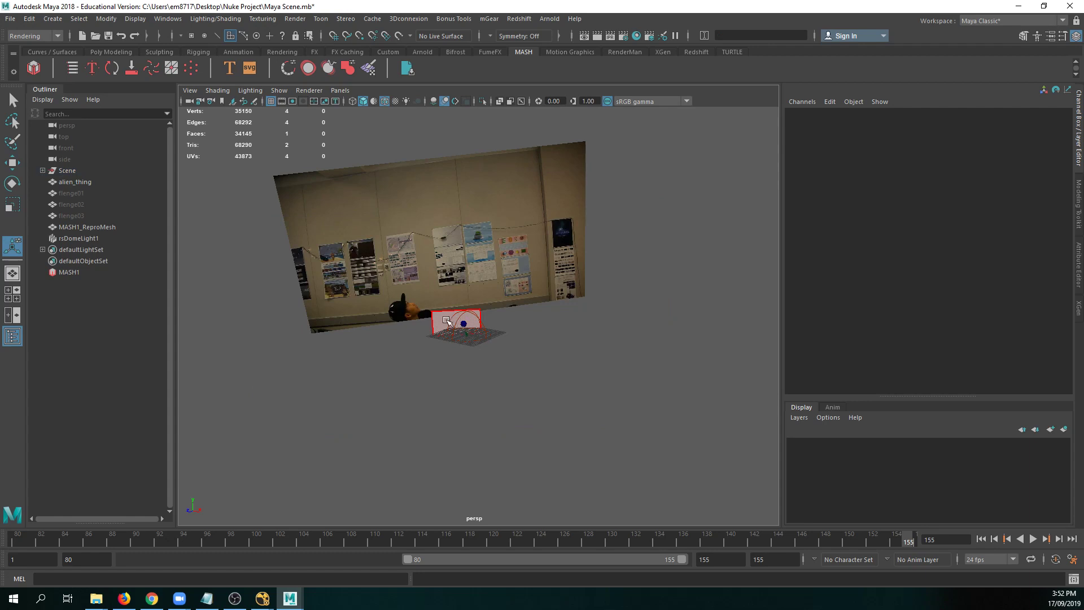
pyautogui.moveTo(449, 319); pyautogui.dragTo(460, 308, button='right')
pyautogui.press('f')
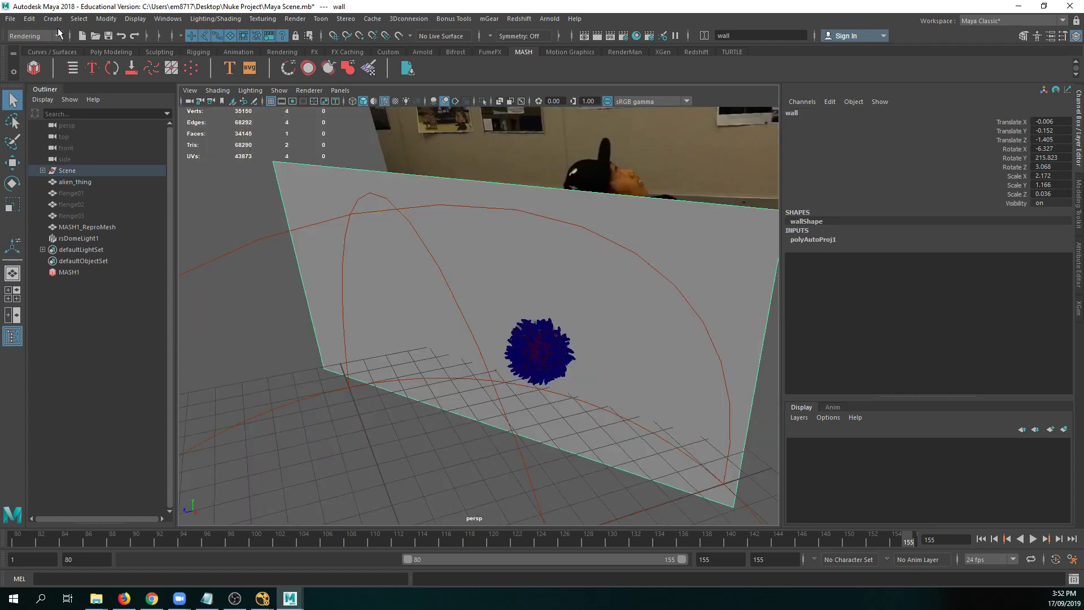
pyautogui.hotkey('ctrl', 's')
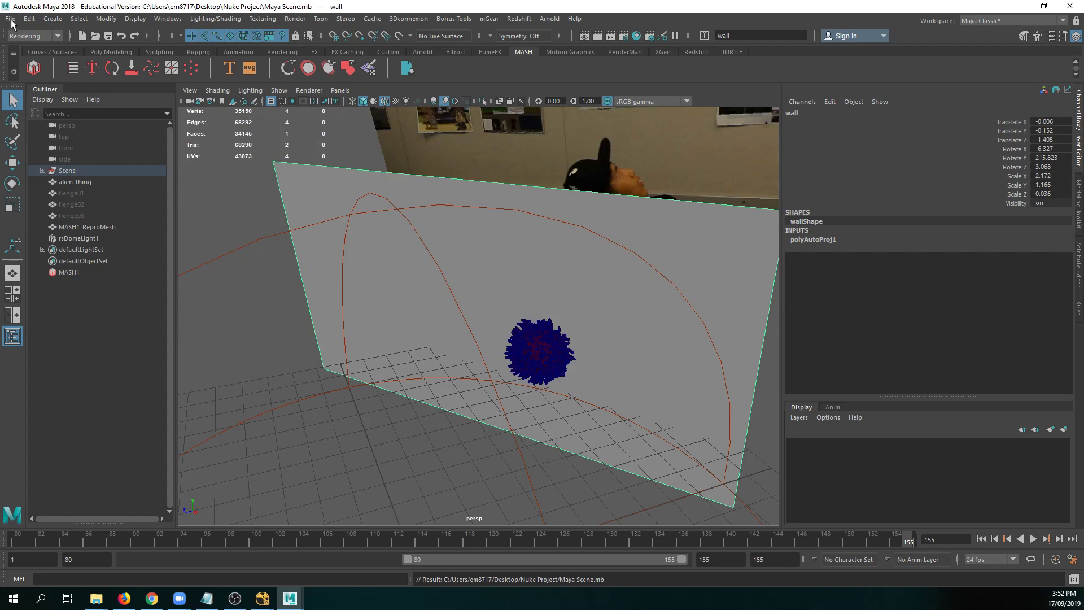
# Export the selected wall as an FBX, overwriting wall.fbx in the Nuke Project folder.
pyautogui.click(11, 20)
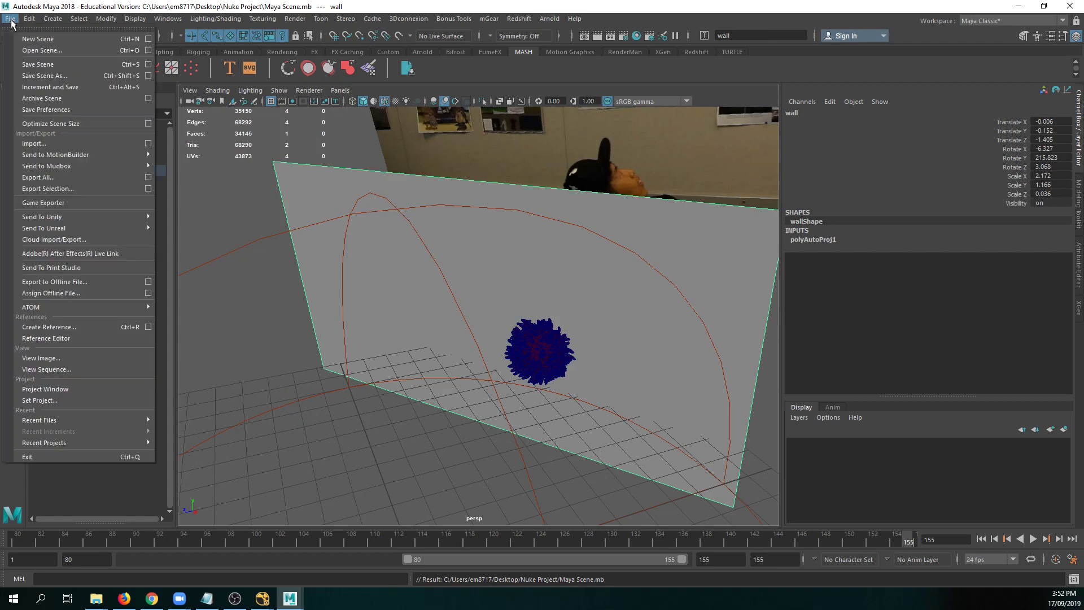
pyautogui.click(114, 187)
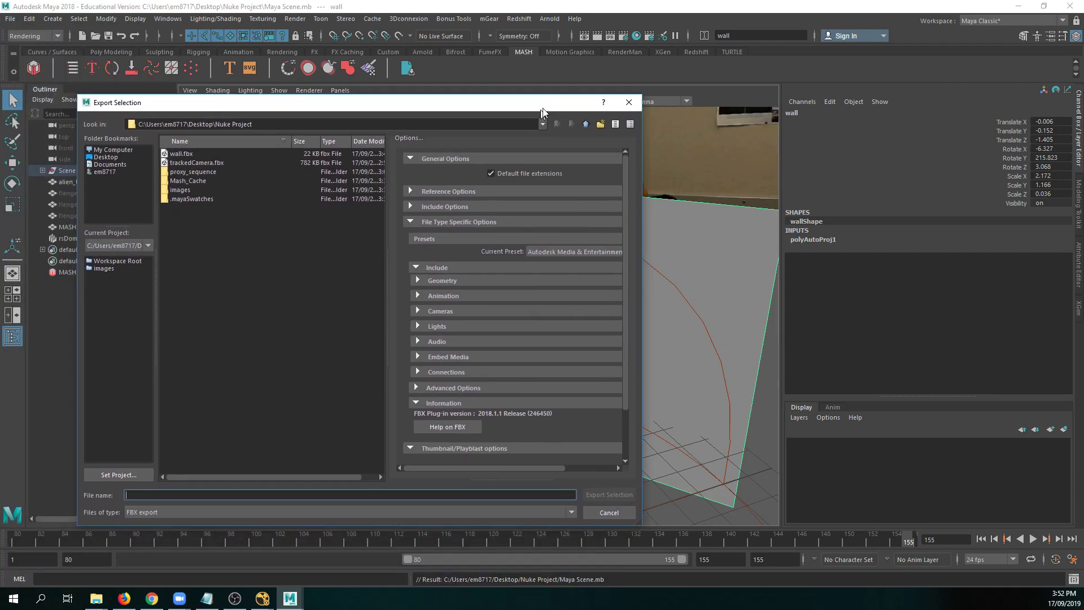
pyautogui.click(195, 152)
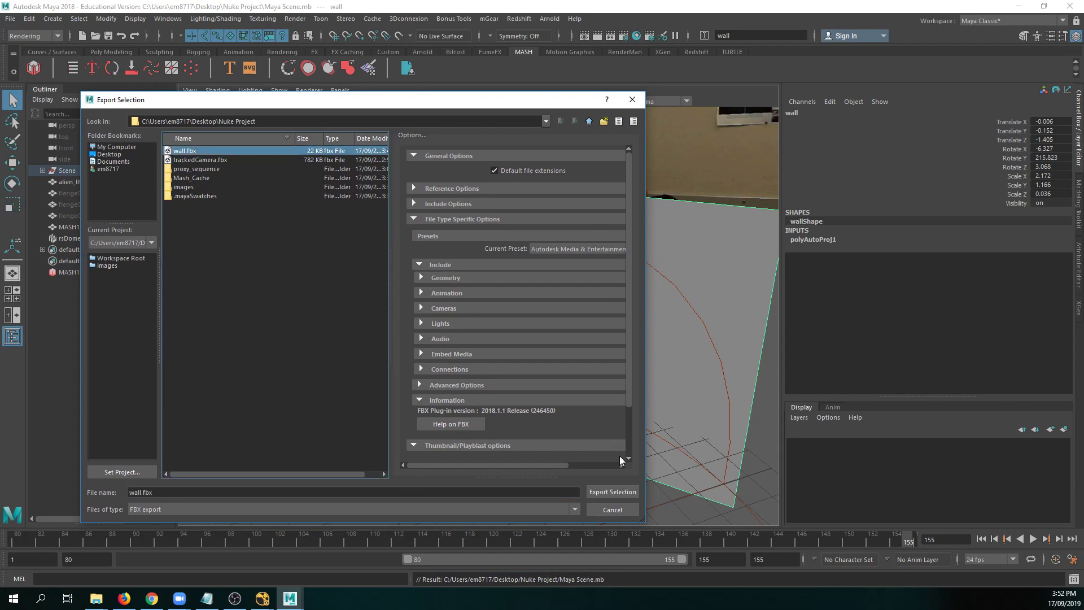
pyautogui.click(613, 492)
pyautogui.click(337, 328)
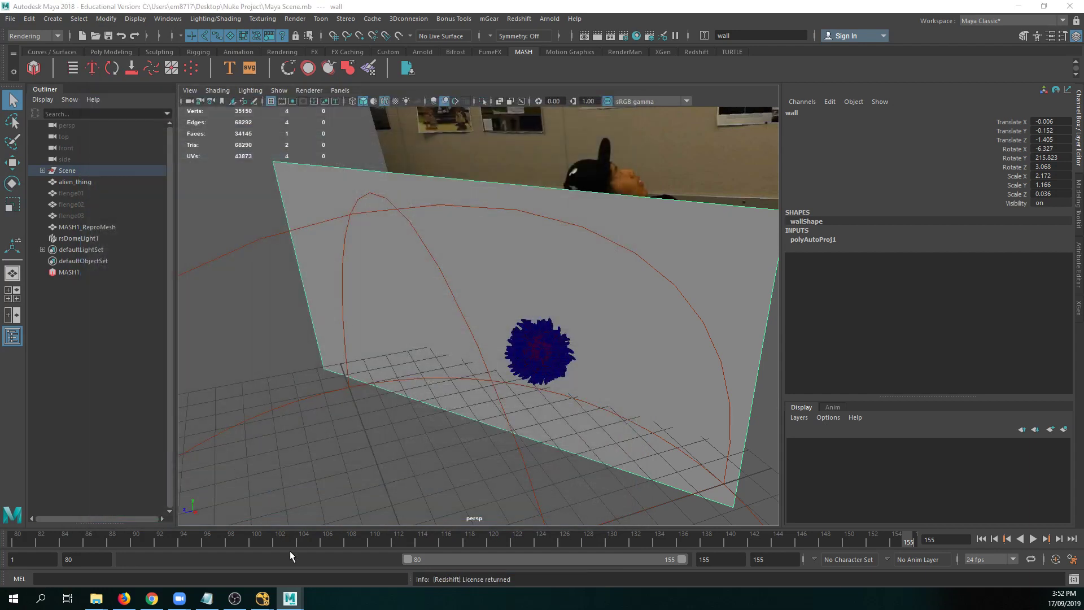
# Switch to Nuke and reload wall.fbx in the ReadGeo1 node.
pyautogui.moveTo(262, 598)
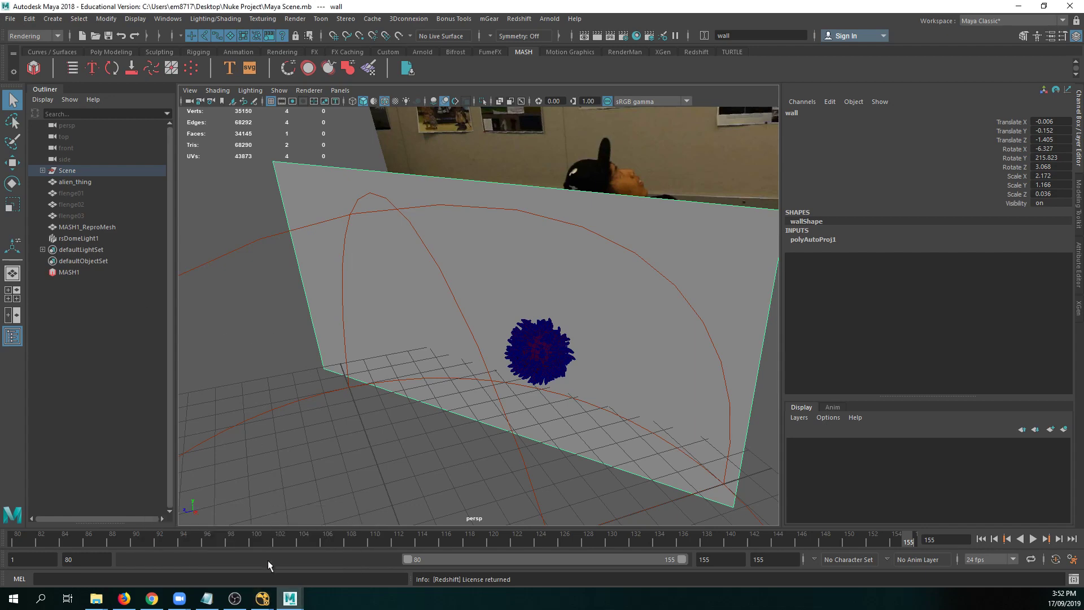
pyautogui.click(335, 516)
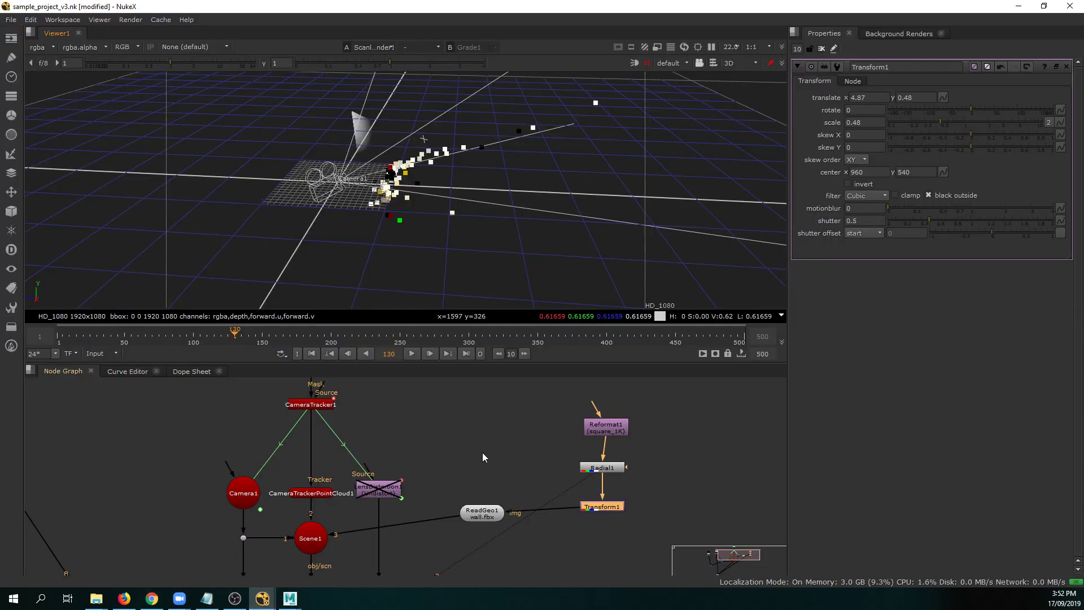
pyautogui.moveTo(494, 482); pyautogui.dragTo(431, 467, button='middle')
pyautogui.doubleClick(425, 501)
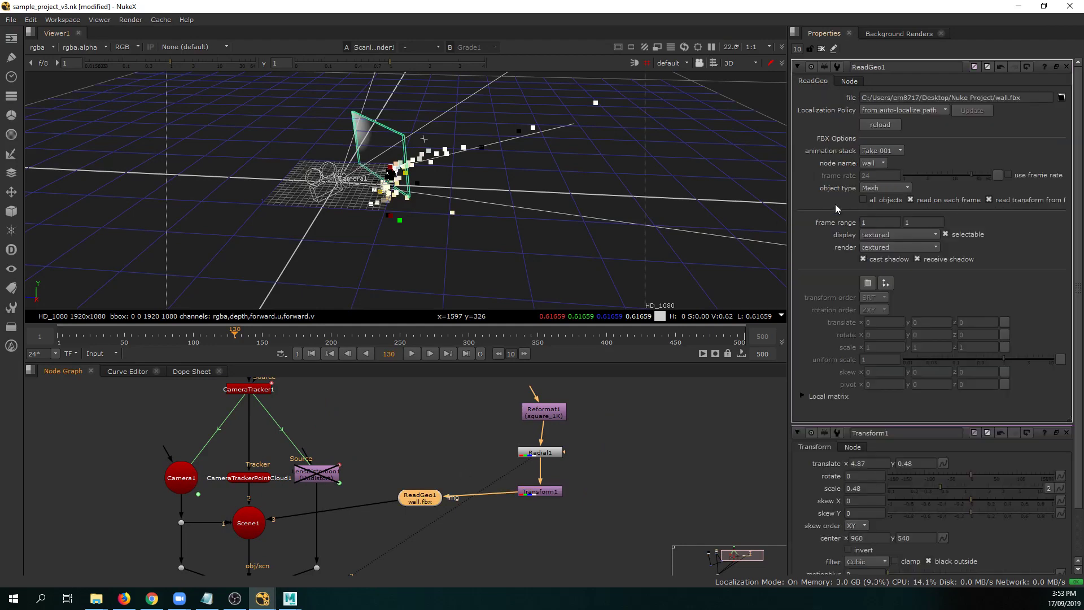
pyautogui.click(875, 125)
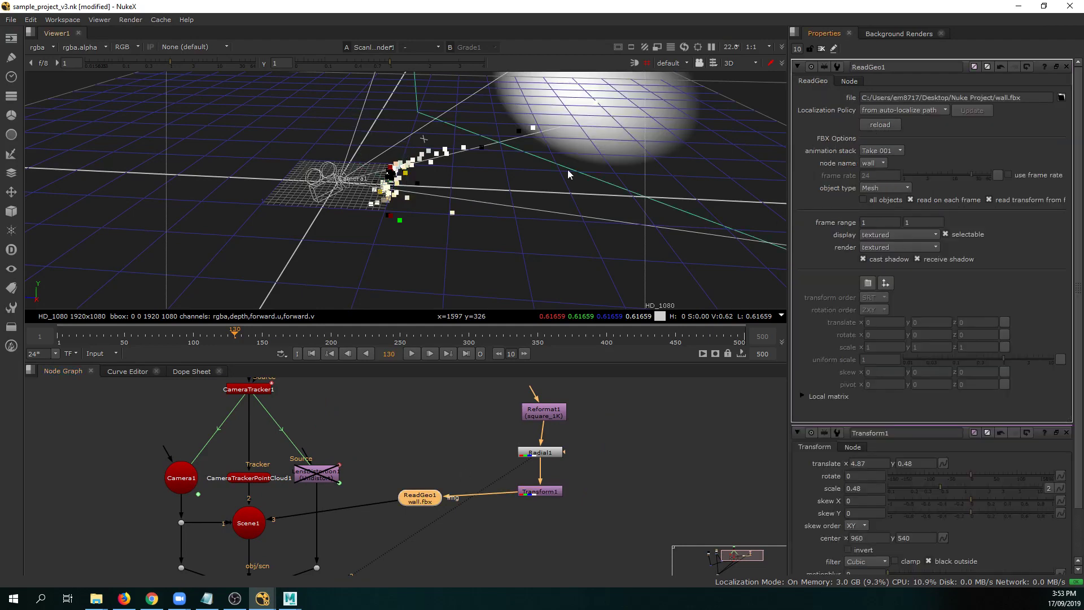
pyautogui.keyDown('alt'); pyautogui.moveTo(601, 165); pyautogui.dragTo(543, 229, button='middle'); pyautogui.keyUp('alt')
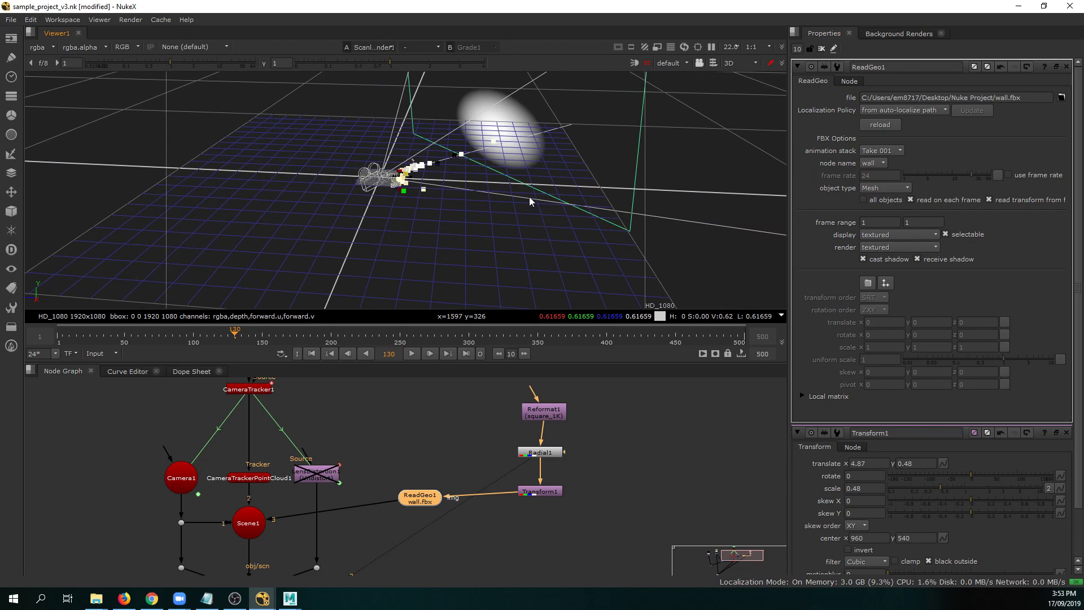
# Compare the wall's 2D render with the 3D view, and disable Transform1 to view the untransformed gradient in 2D.
pyautogui.press('Tab')
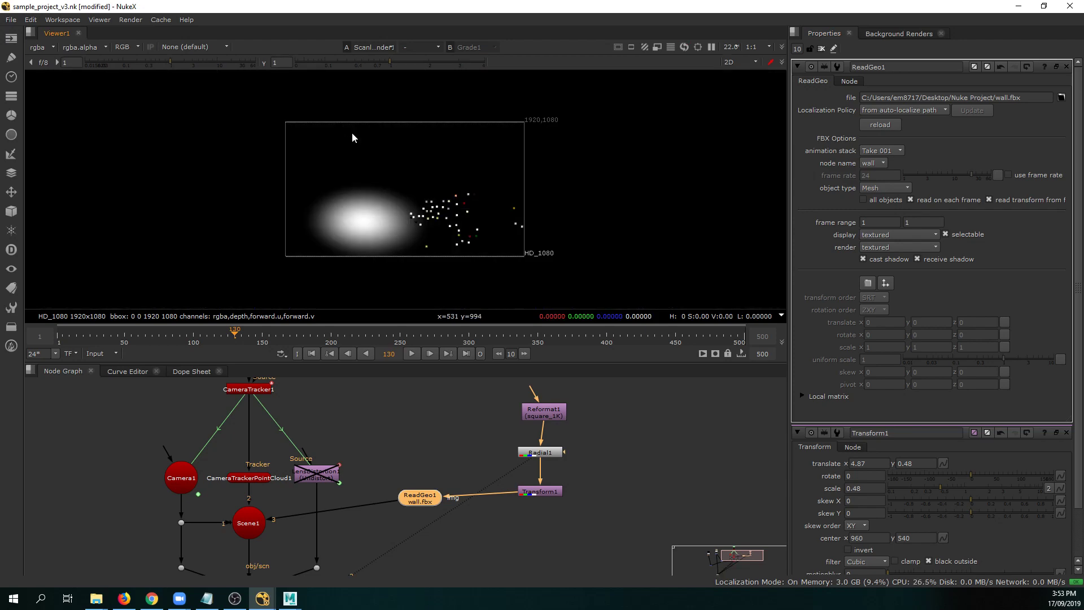
pyautogui.press('Tab')
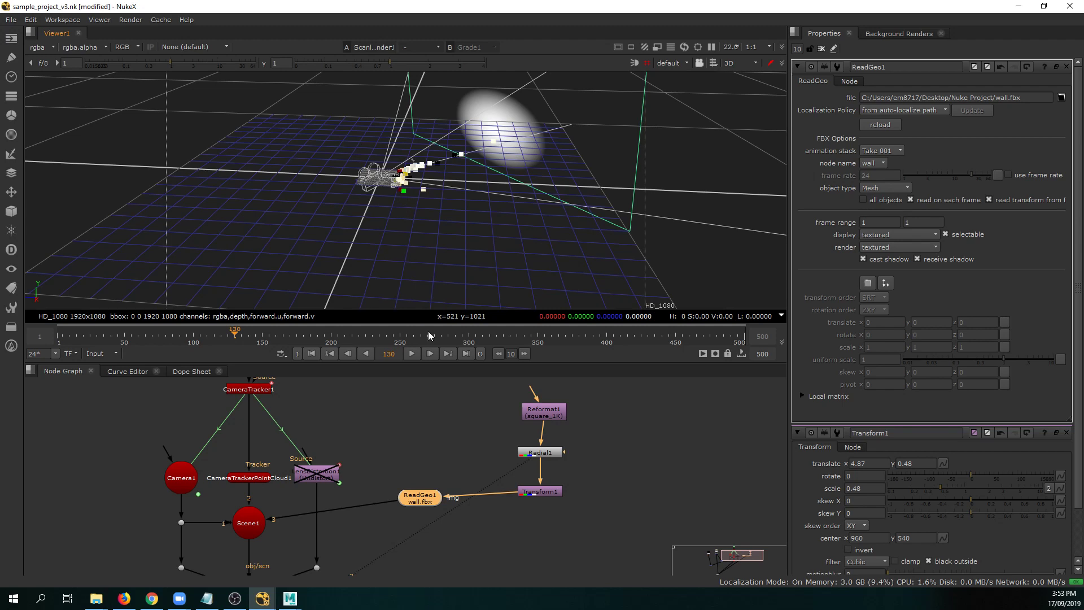
pyautogui.click(546, 493)
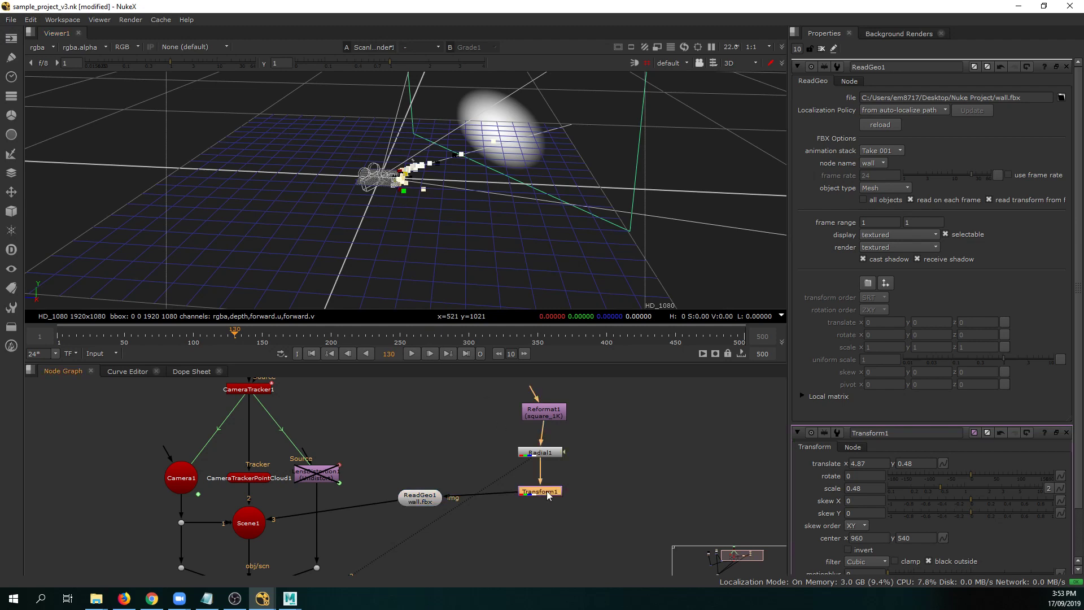
pyautogui.press('d')
pyautogui.press('Tab')
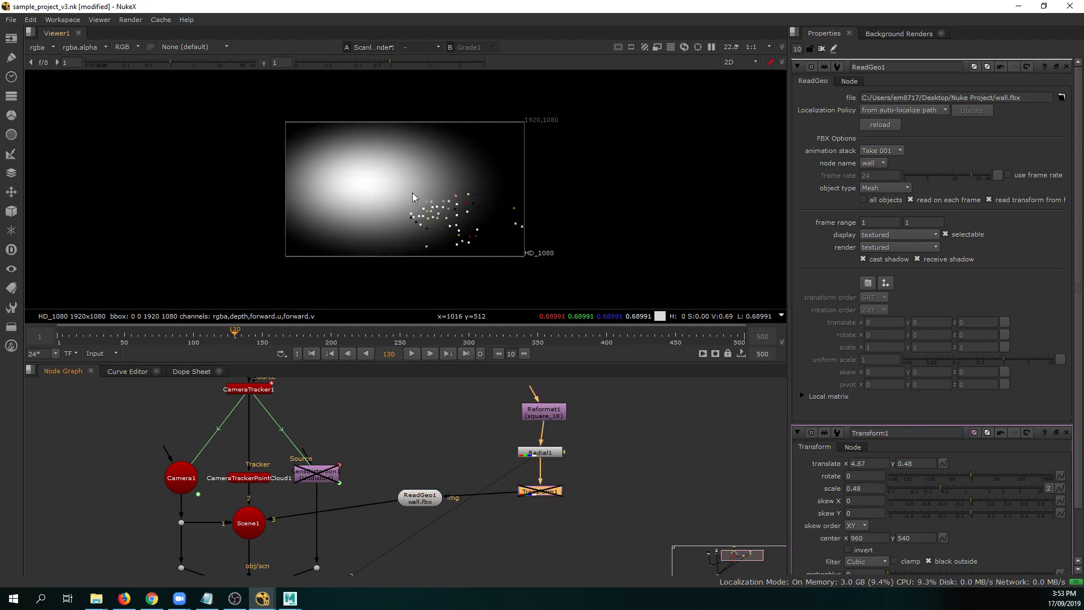
# Open the Radial1 properties and view the Radial1 node's own output in the viewer.
pyautogui.click(546, 454)
pyautogui.doubleClick(545, 455)
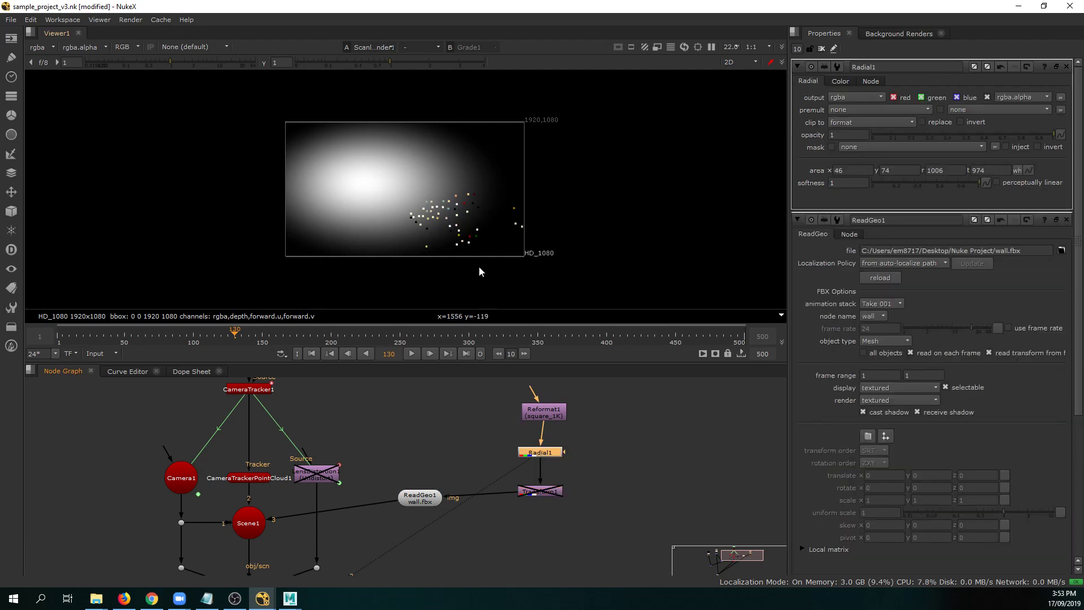
pyautogui.press('Tab')
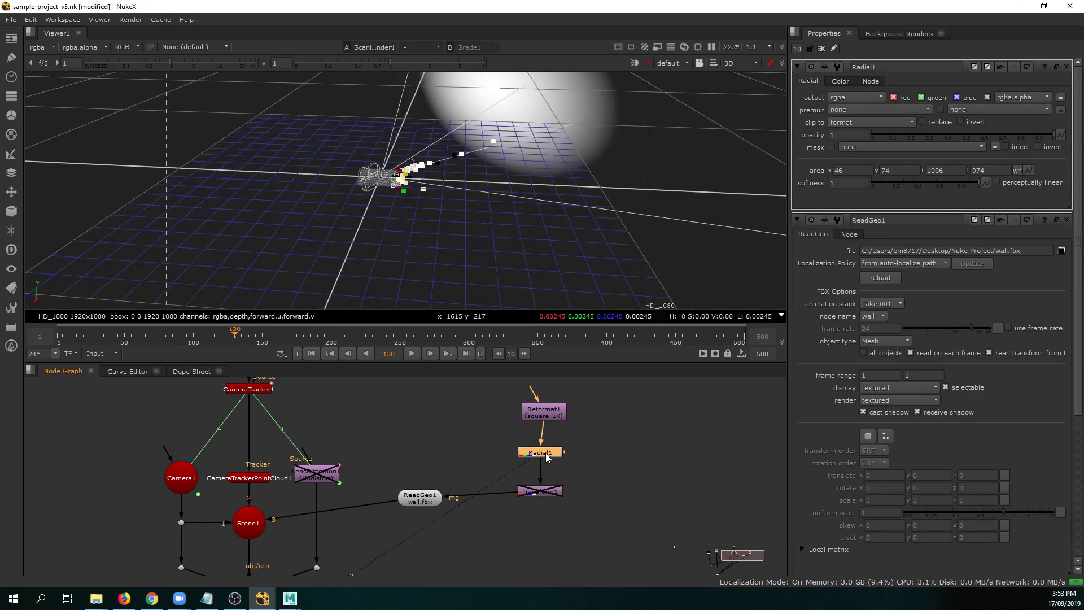
pyautogui.press('1')
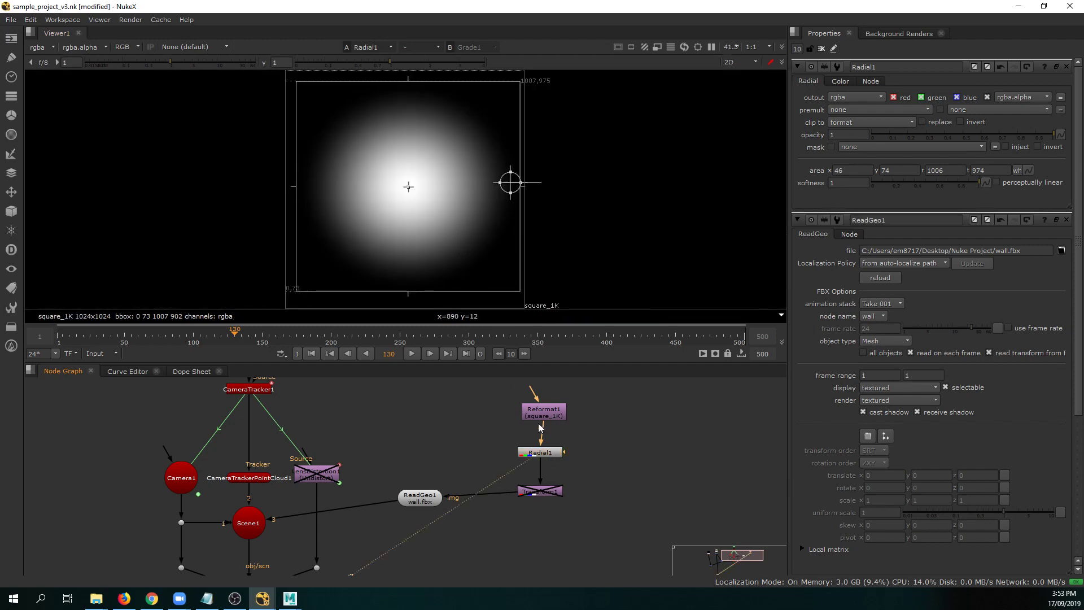
# Re-enable the Transform1 node and view the ScanlineRender1 output again.
pyautogui.moveTo(446, 446); pyautogui.dragTo(414, 457, button='middle')
pyautogui.click(508, 504)
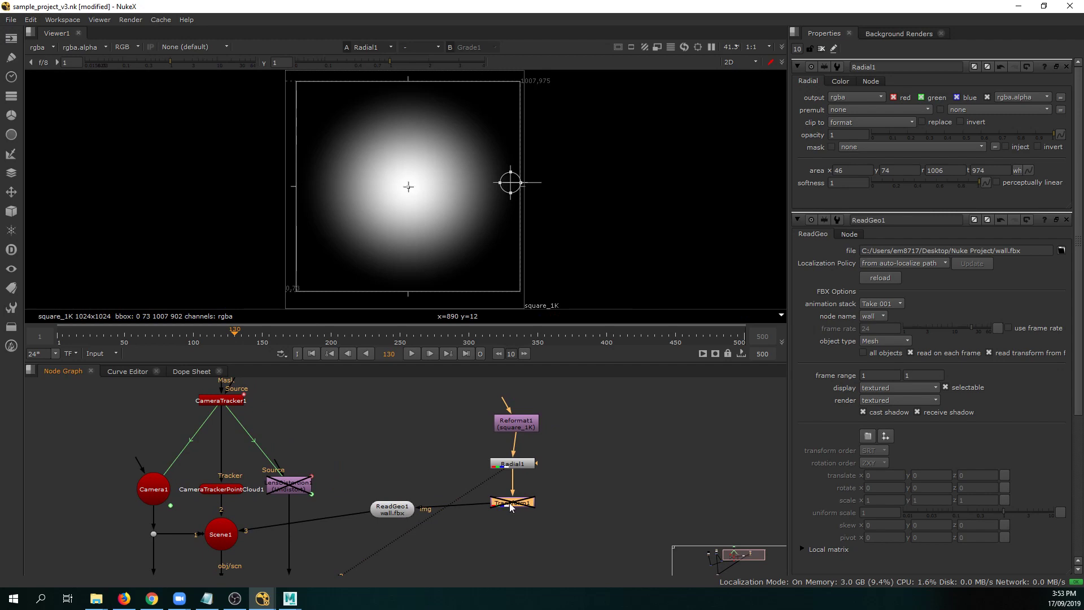
pyautogui.press('d')
pyautogui.moveTo(424, 468); pyautogui.dragTo(439, 375, button='middle')
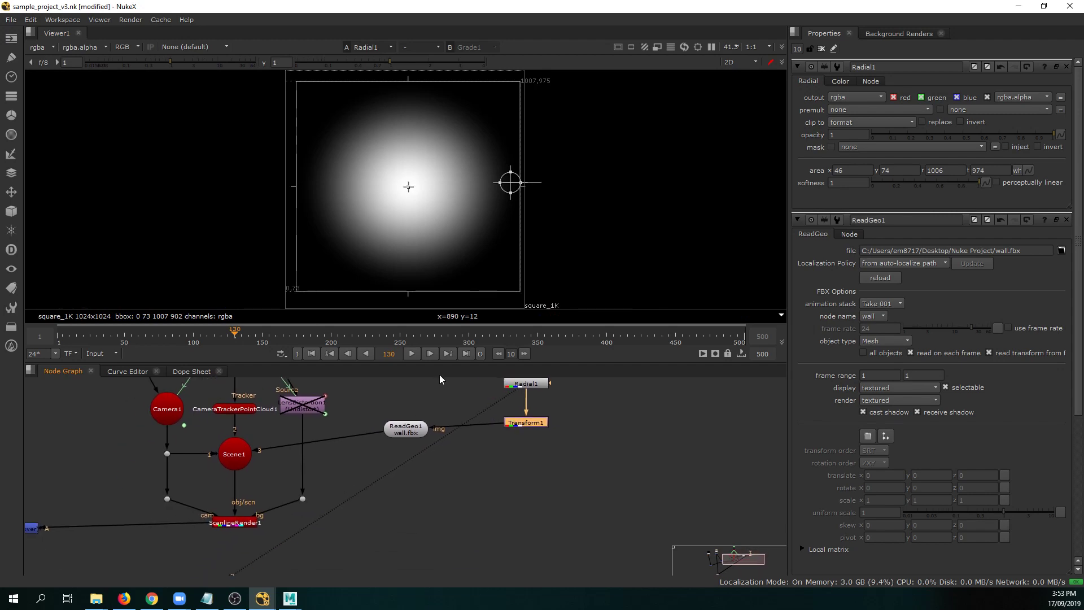
pyautogui.moveTo(421, 487); pyautogui.dragTo(444, 448, button='middle')
pyautogui.click(268, 483)
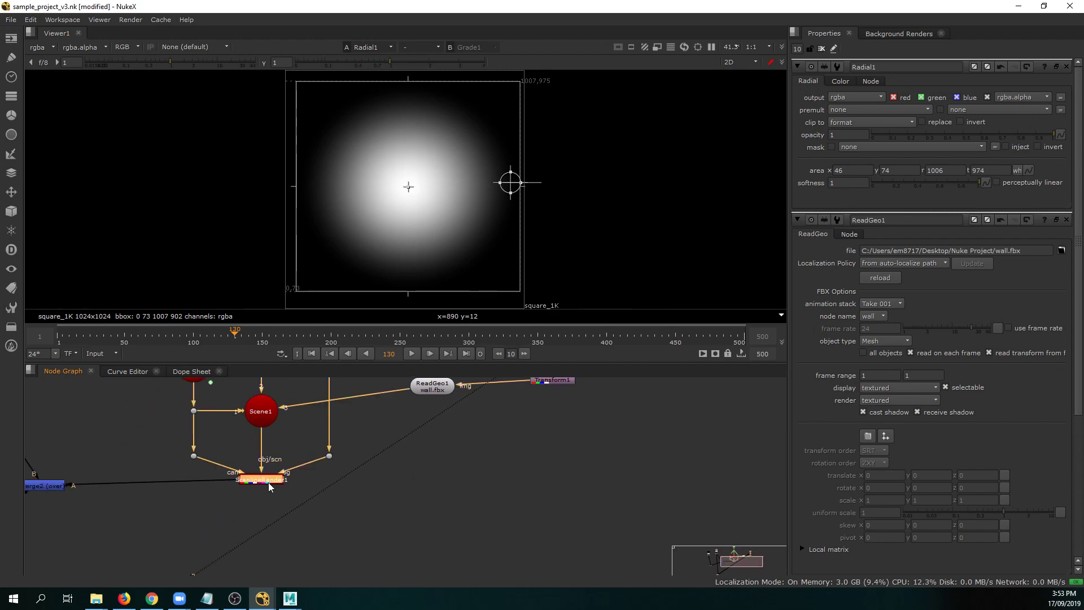
pyautogui.press('1')
pyautogui.moveTo(330, 460); pyautogui.dragTo(235, 537, button='middle')
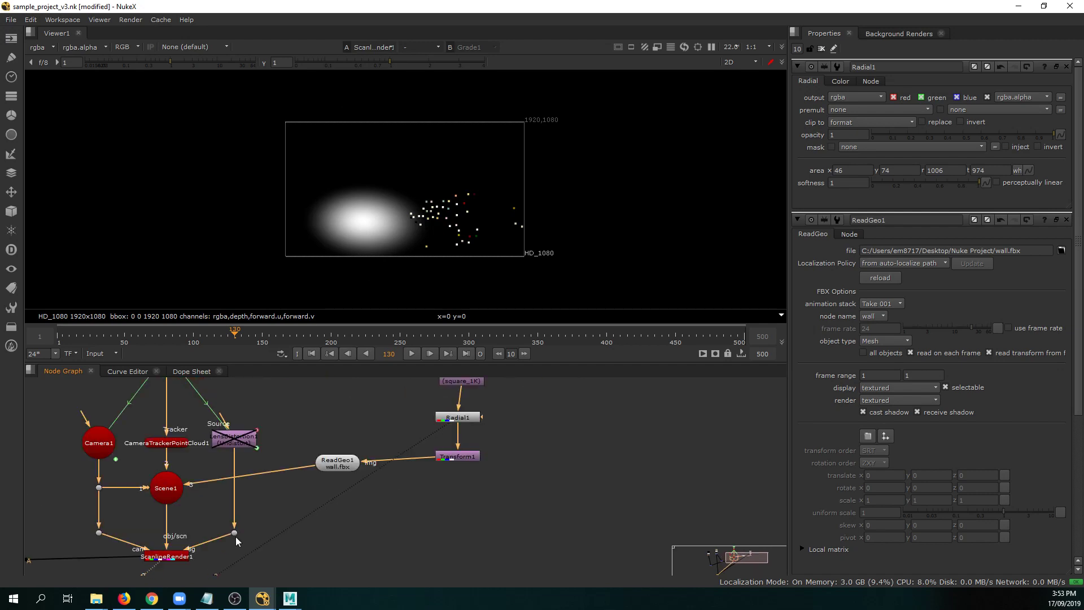
# Open the Transform1 properties and reset its translate x and y to 0.
pyautogui.click(455, 458)
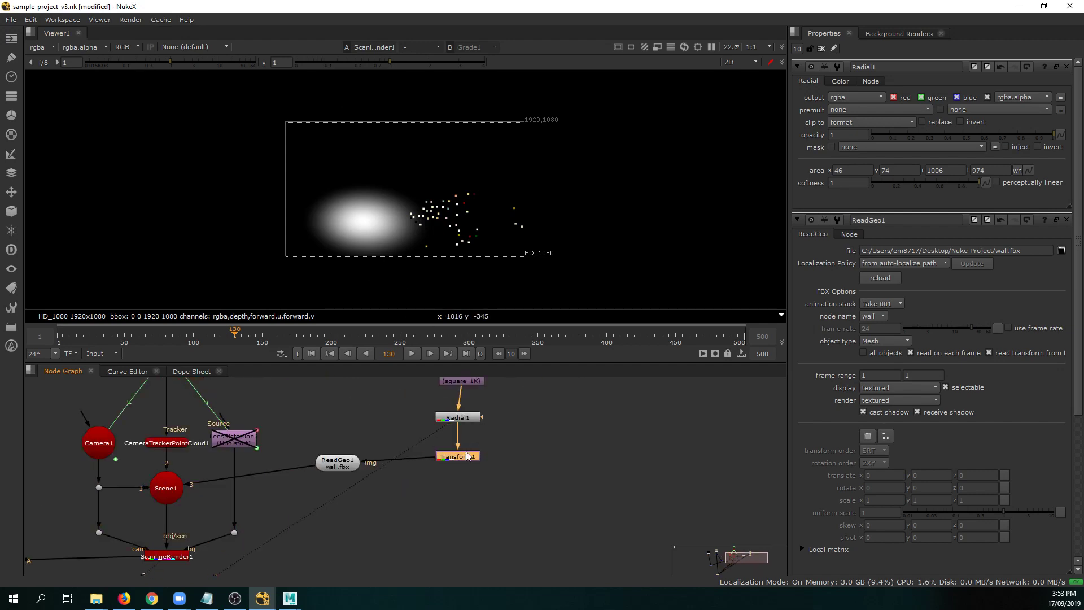
pyautogui.doubleClick(468, 456)
pyautogui.moveTo(872, 97); pyautogui.dragTo(731, 100)
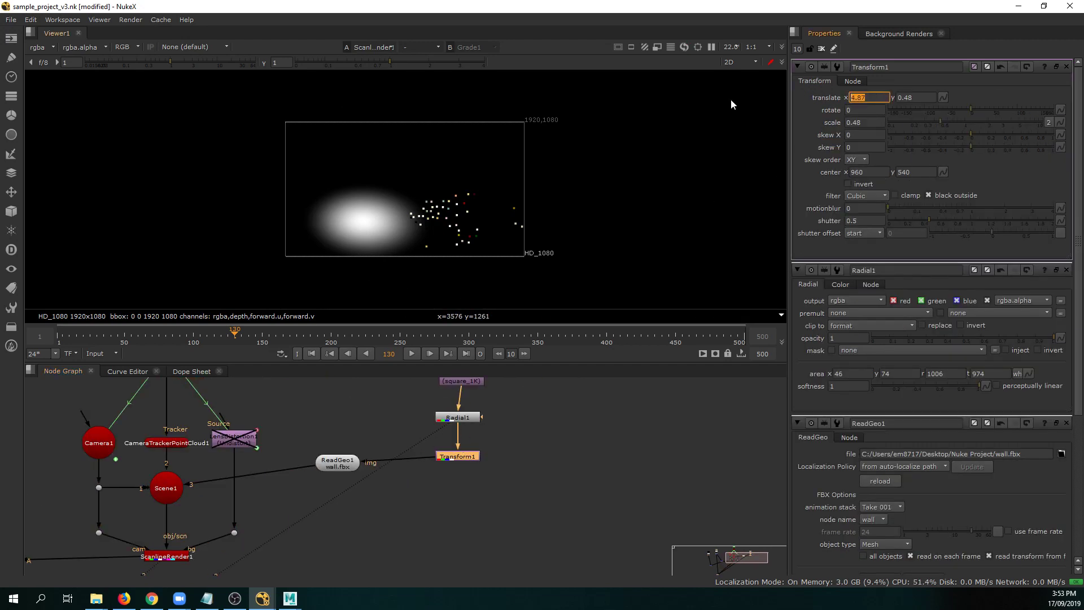
pyautogui.write('0')
pyautogui.press('Tab')
pyautogui.write('0')
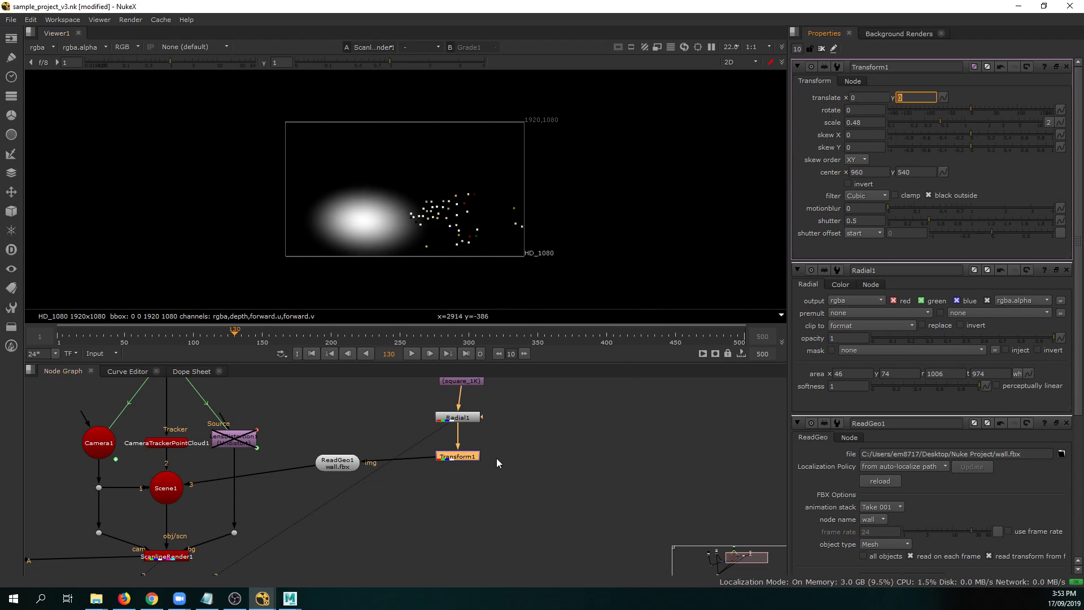
# Try a translate x of 100 on Transform1, and settle on -200.
pyautogui.click(456, 456)
pyautogui.moveTo(869, 98); pyautogui.dragTo(783, 97)
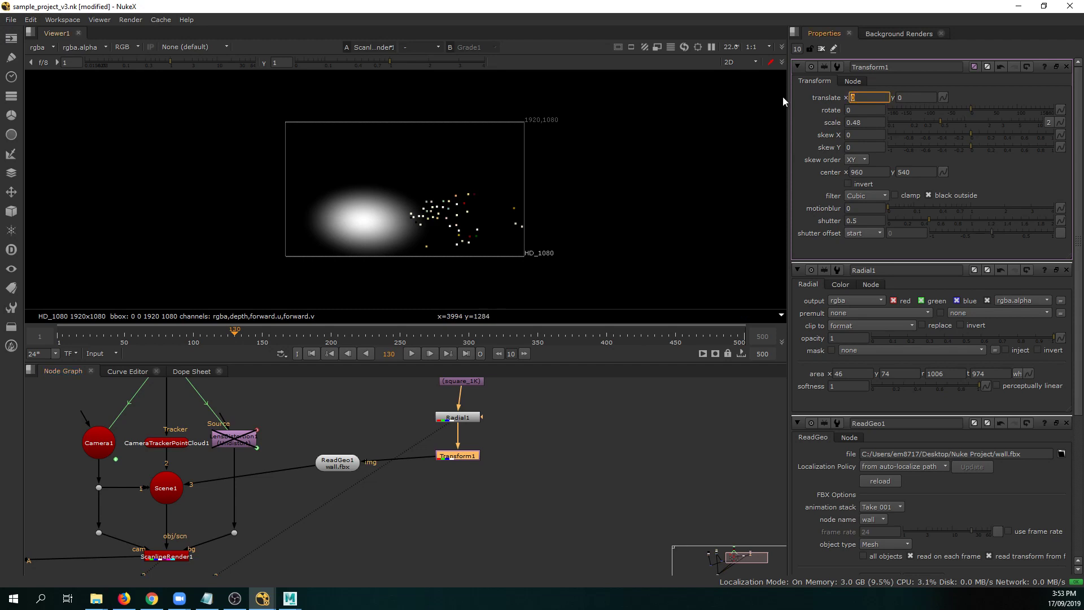
pyautogui.write('100')
pyautogui.press('Return')
pyautogui.write('-200')
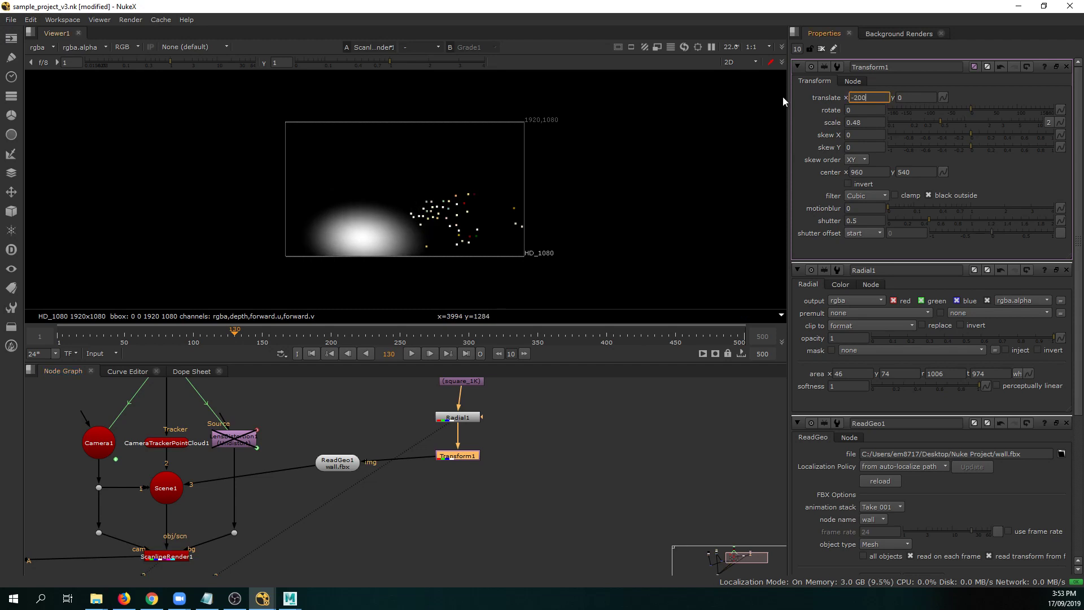
pyautogui.press('Return')
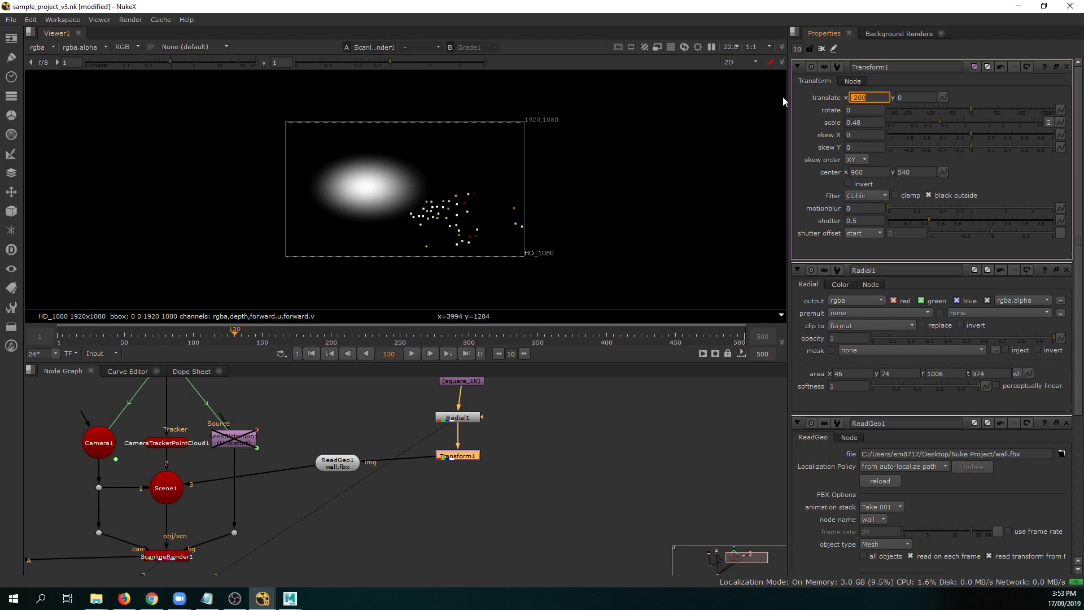
# Try a translate y of 200 on Transform1, and settle on 100.
pyautogui.click(907, 98)
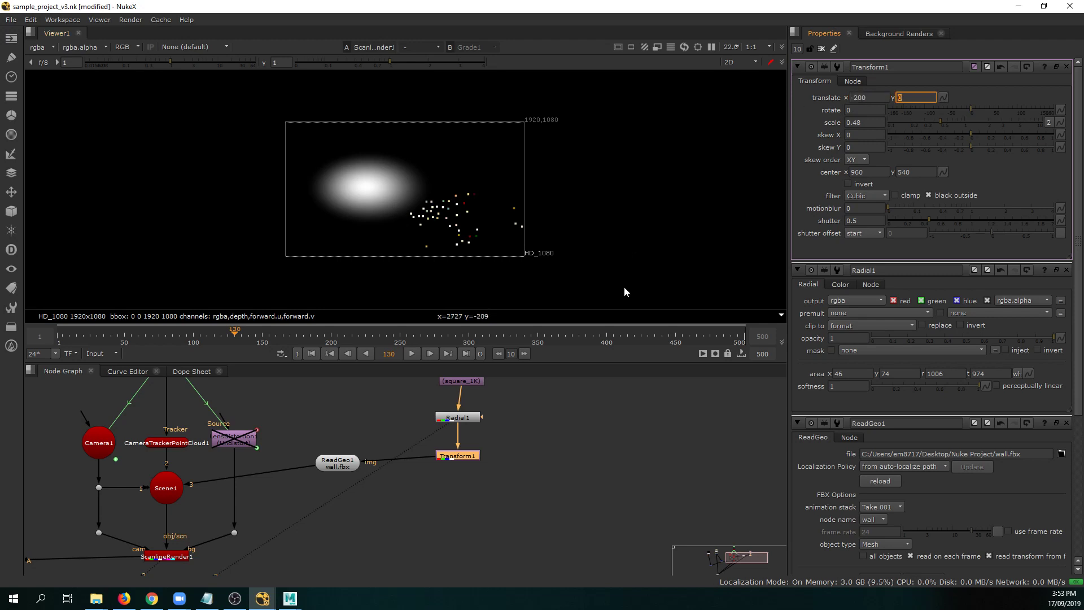
pyautogui.write('200')
pyautogui.press('Return')
pyautogui.write('100')
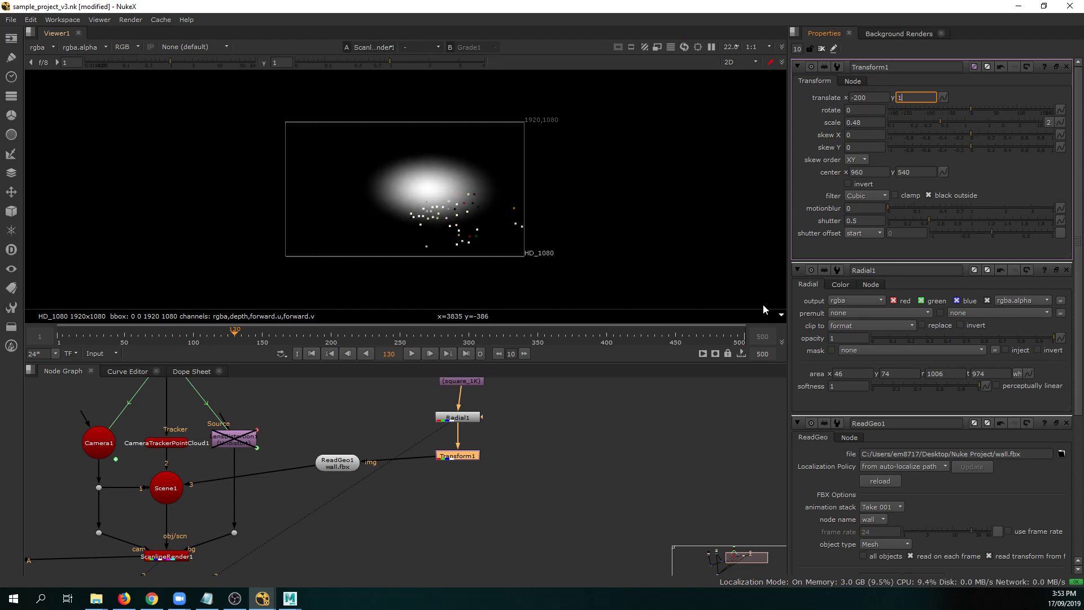
pyautogui.press('Return')
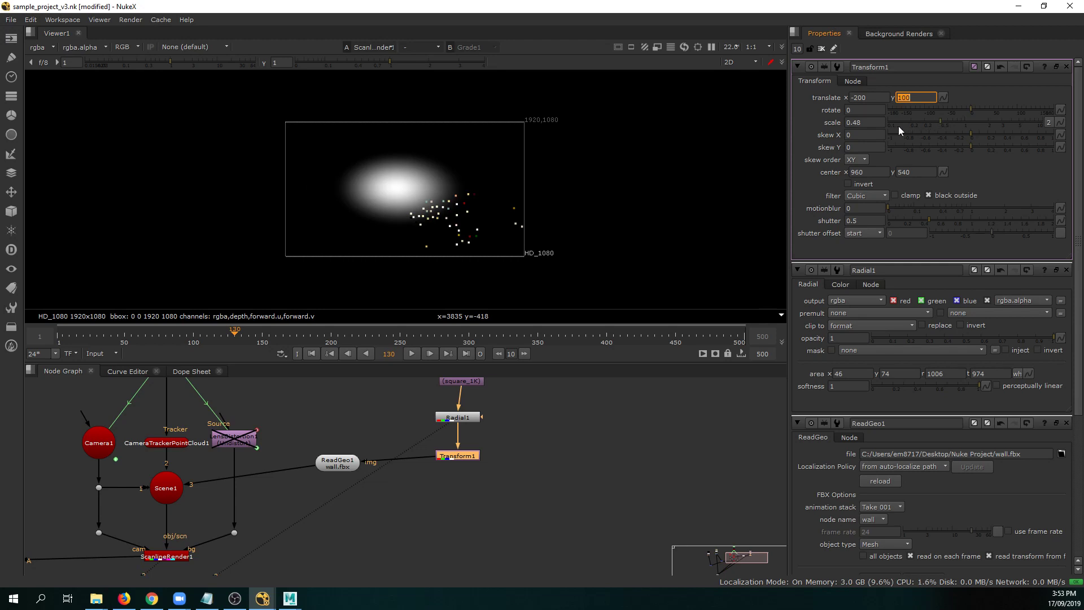
# Split Transform1's scale into separate width and height values, and set the width scale to 0.81.
pyautogui.click(1049, 123)
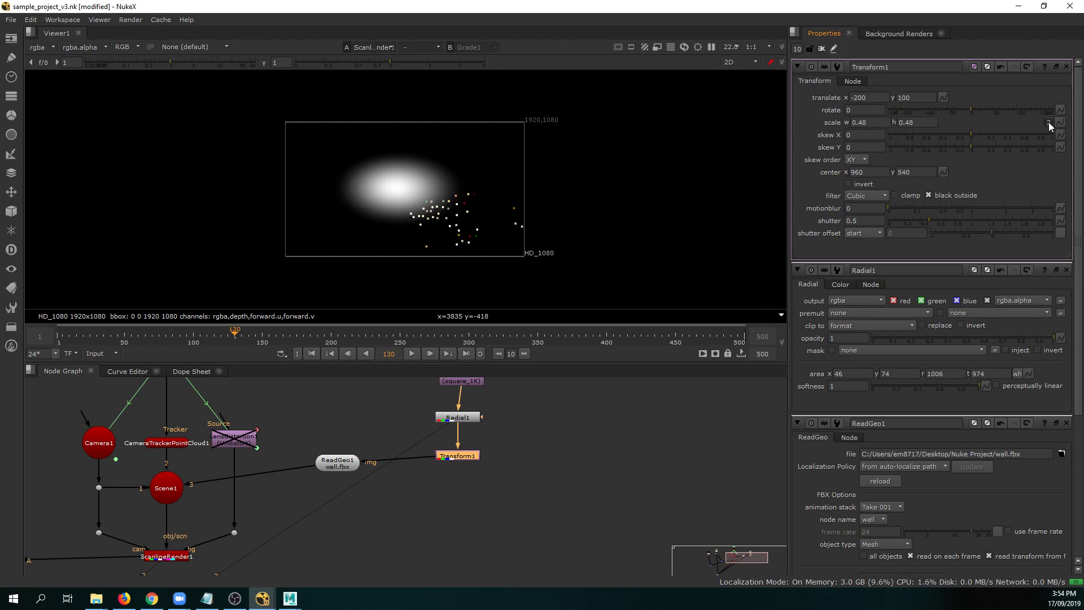
pyautogui.doubleClick(920, 123)
pyautogui.click(870, 121)
pyautogui.moveTo(870, 121); pyautogui.dragTo(887, 122)
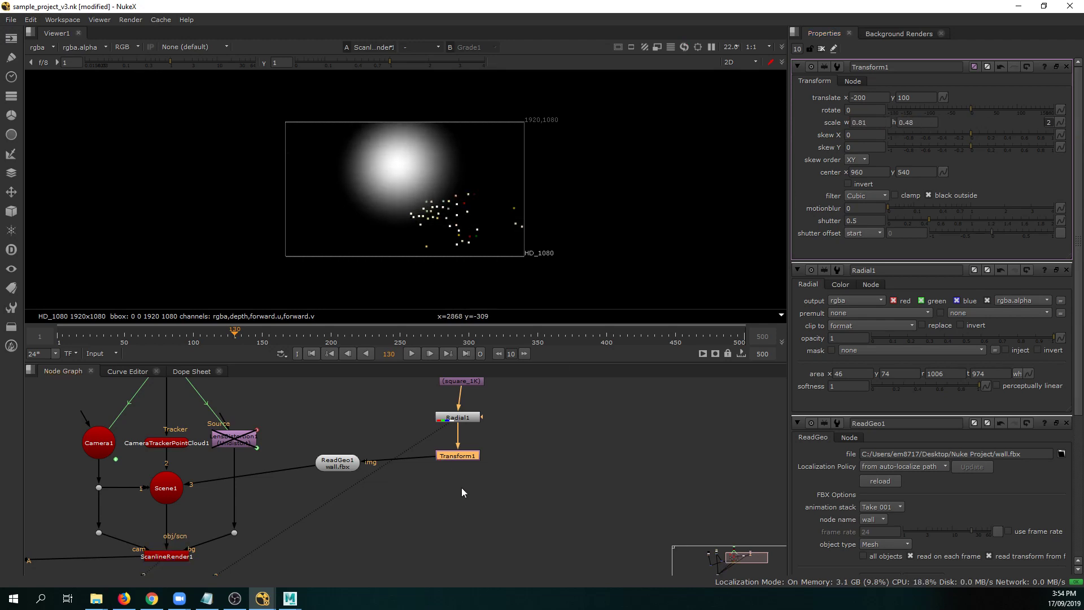
# Display the Merge1 composite in the viewer.
pyautogui.hscroll(-10, 462, 487)
pyautogui.scroll(-5, 462, 488)
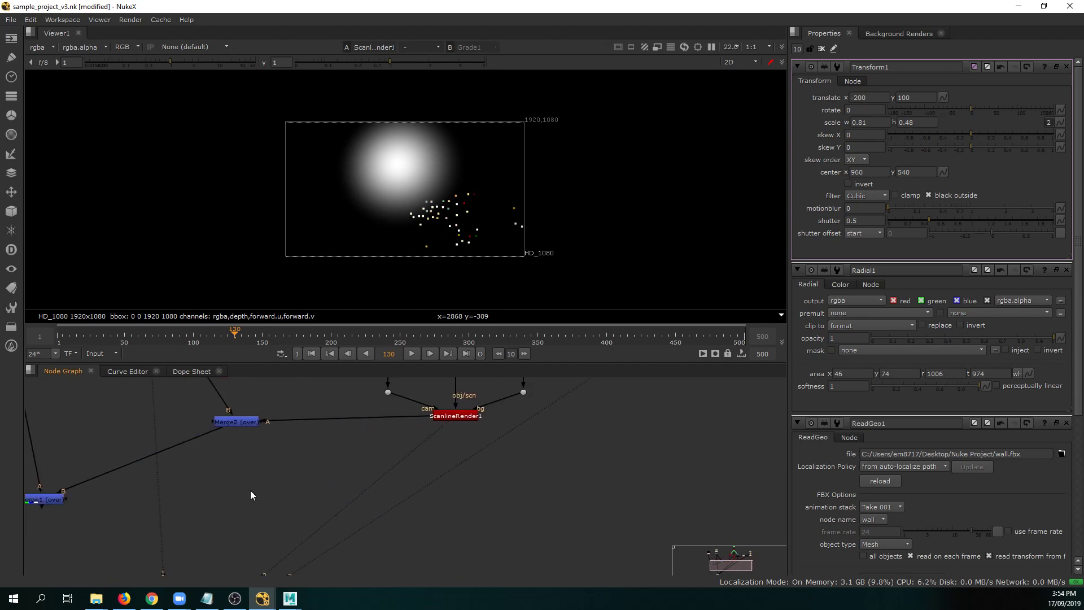
pyautogui.hscroll(-4, 252, 495)
pyautogui.scroll(-2, 252, 495)
pyautogui.click(135, 449)
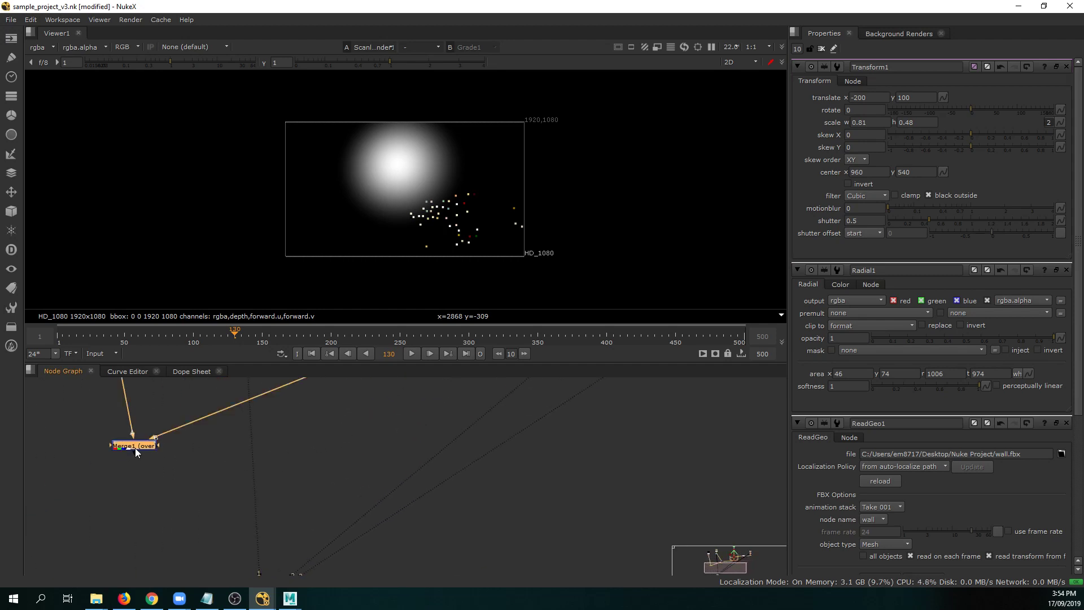
pyautogui.press('1')
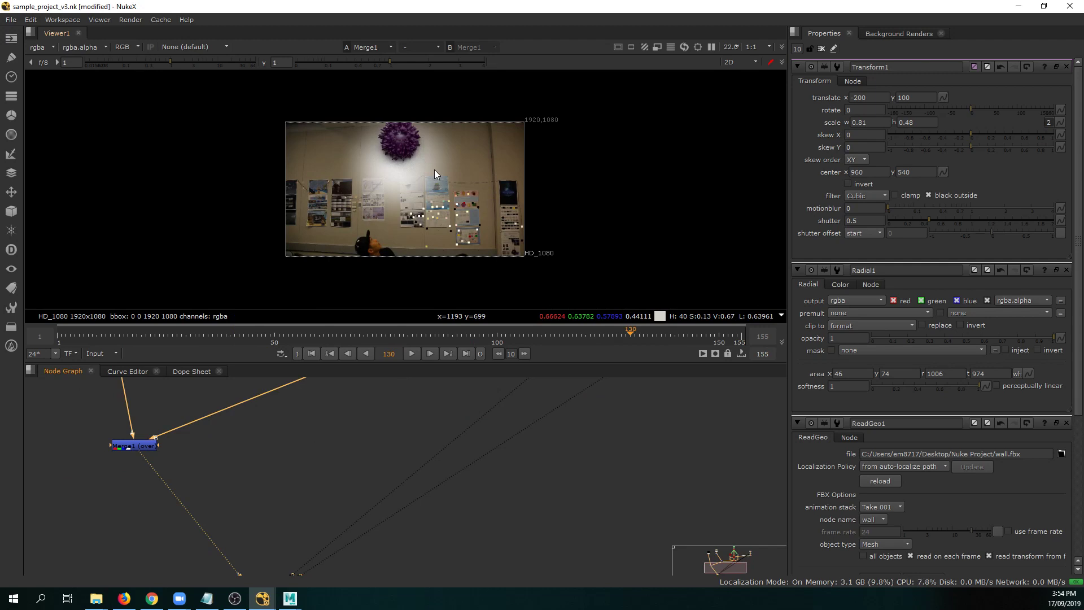
# Check the gradient on the wall in an enlarged viewer by scrubbing between frames 36 and 82, and save the project.
pyautogui.press('space')
pyautogui.press('f')
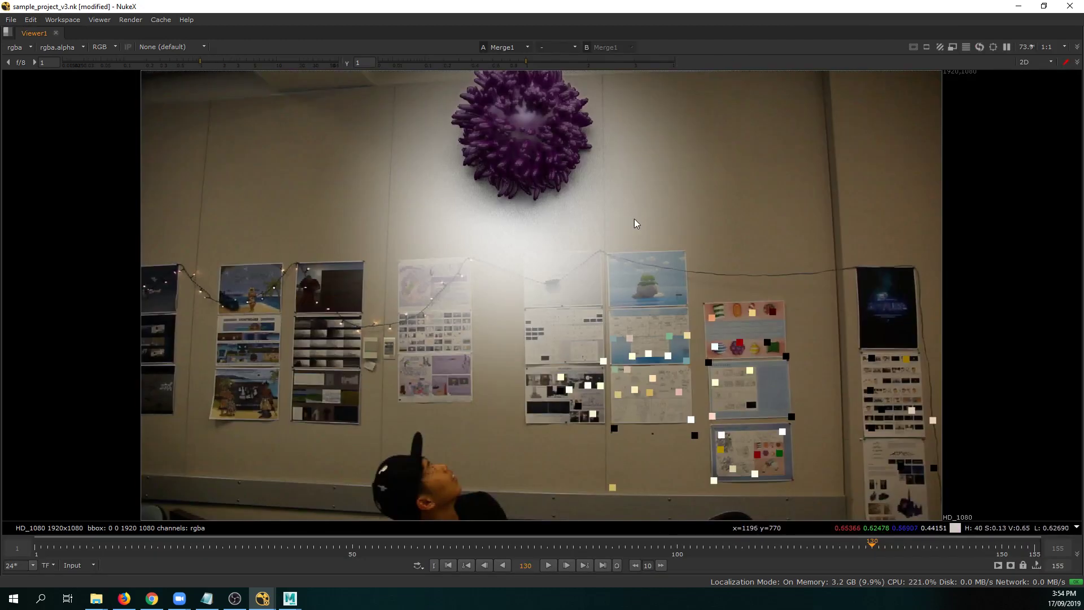
pyautogui.click(390, 545)
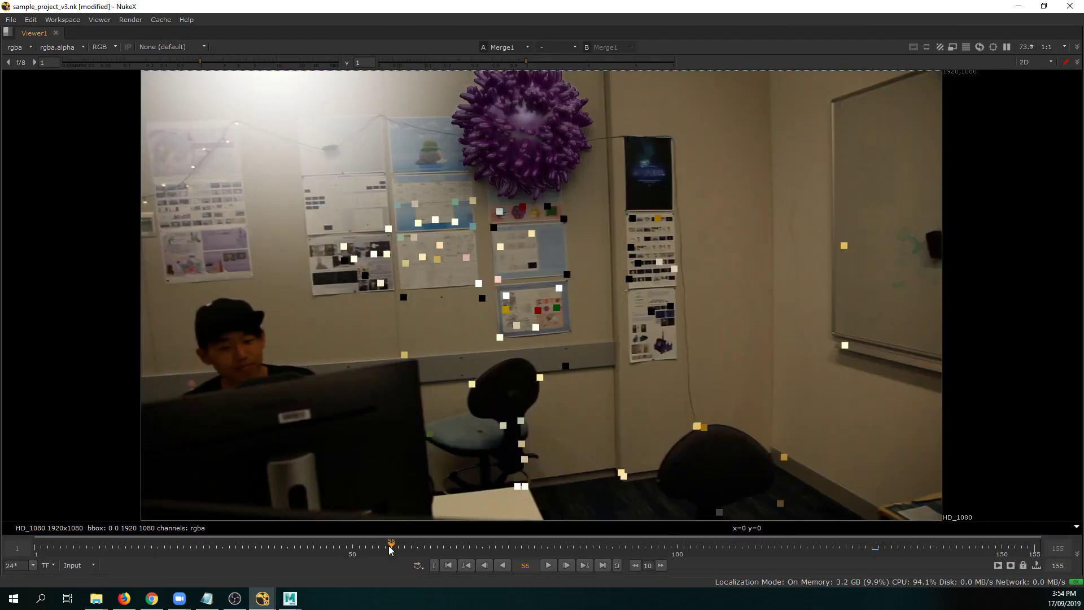
pyautogui.moveTo(356, 546); pyautogui.dragTo(561, 551)
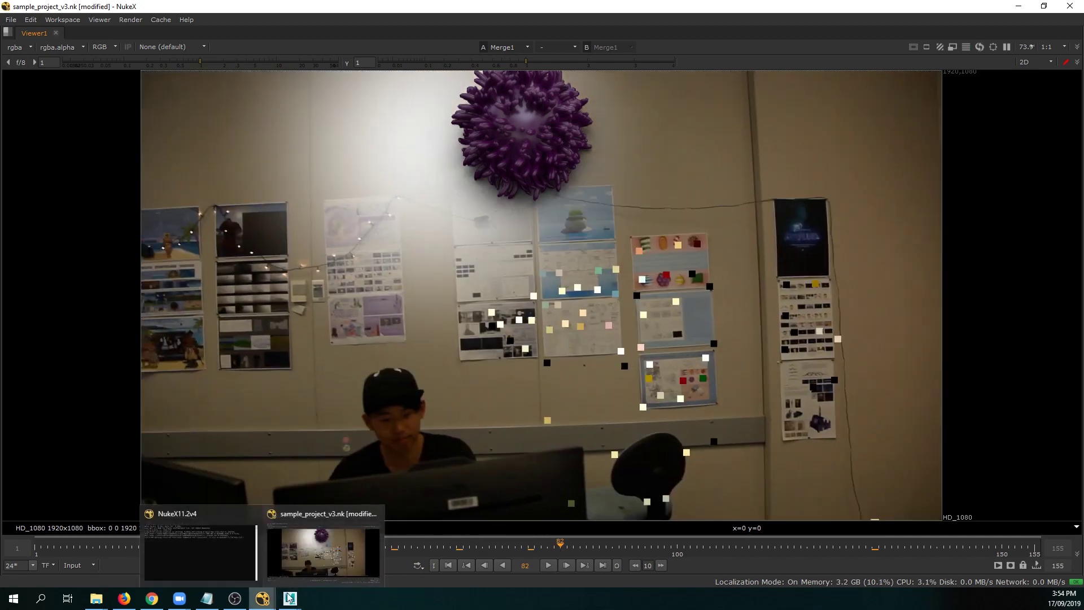
pyautogui.hotkey('ctrl', 's')
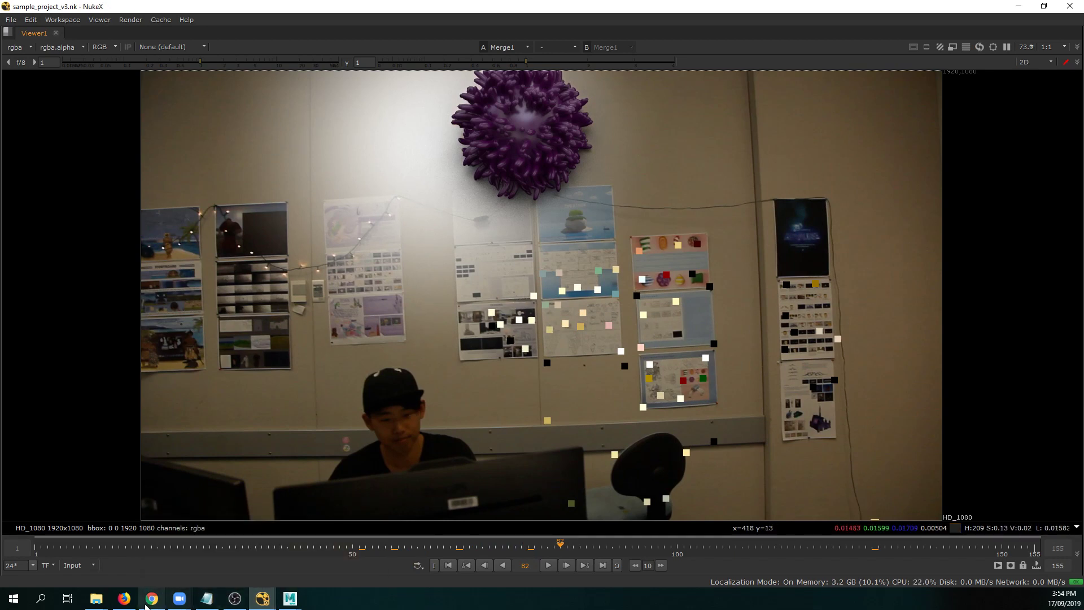
# Copy the Maya Scene folder from the project's images folder into the Nuke Compositing folder.
pyautogui.moveTo(96, 598)
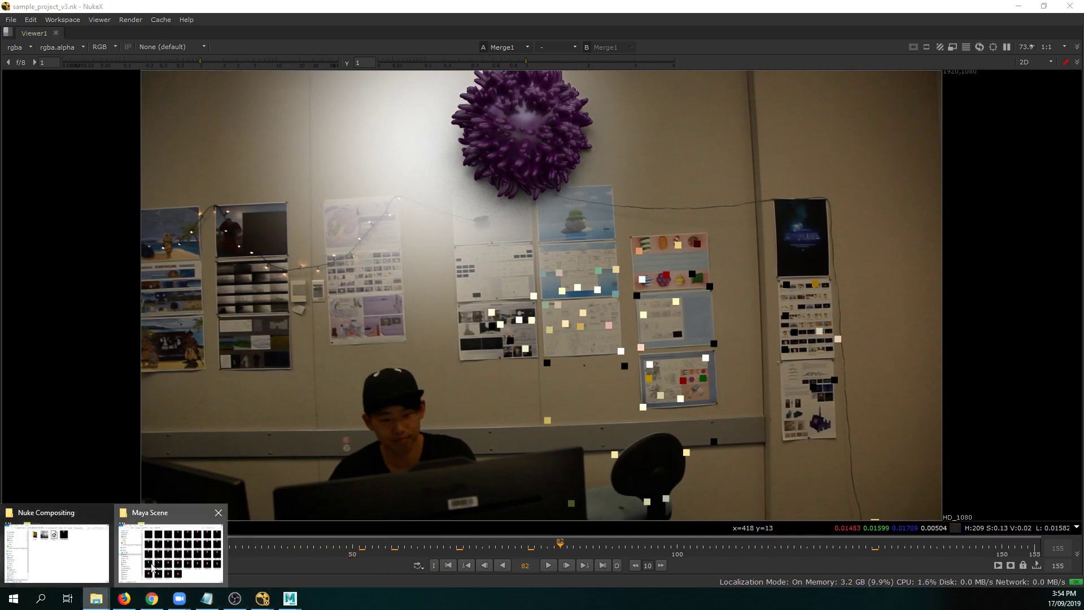
pyautogui.click(169, 545)
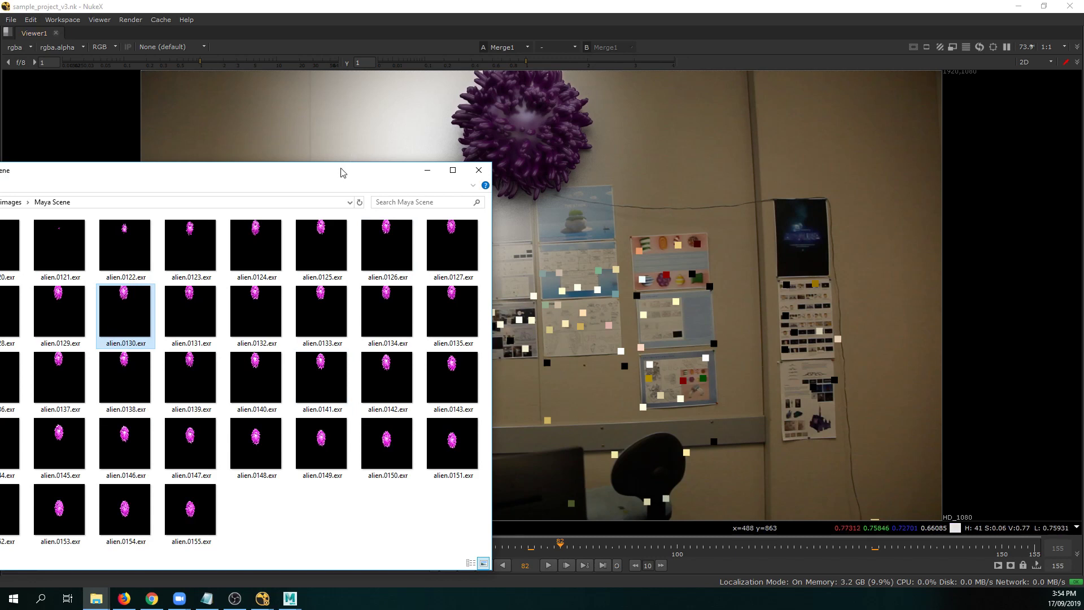
pyautogui.moveTo(342, 169); pyautogui.dragTo(561, 89)
pyautogui.click(229, 118)
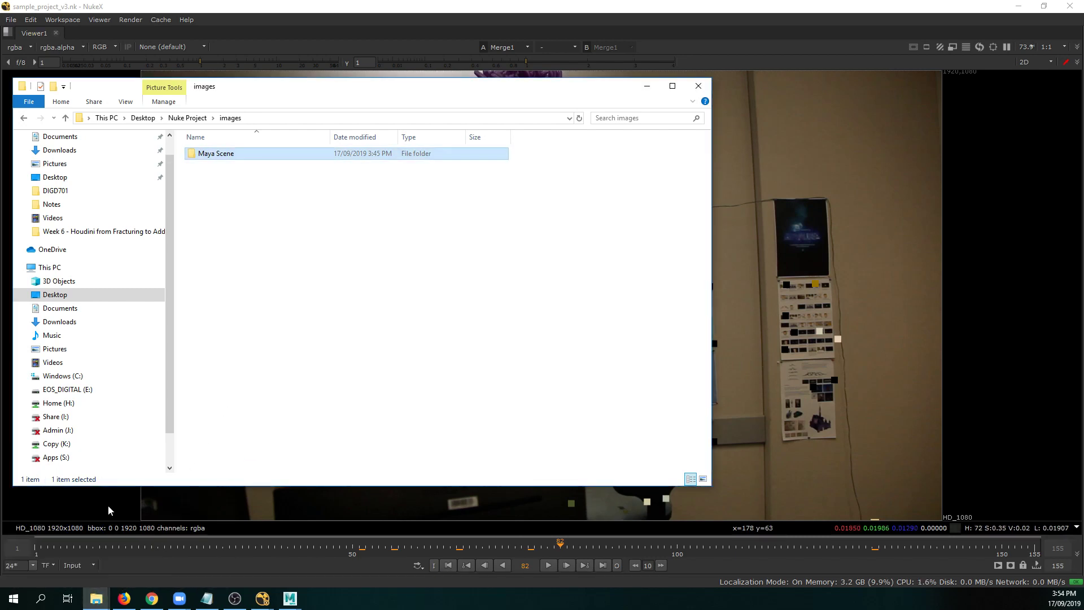
pyautogui.moveTo(96, 598)
pyautogui.click(57, 534)
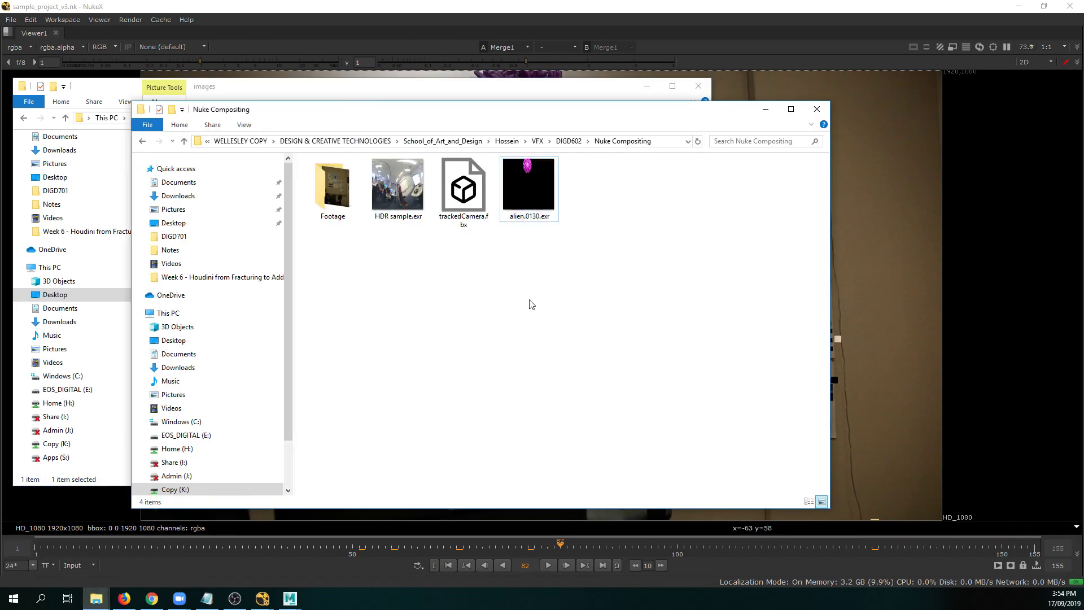
pyautogui.hotkey('ctrl', 'v')
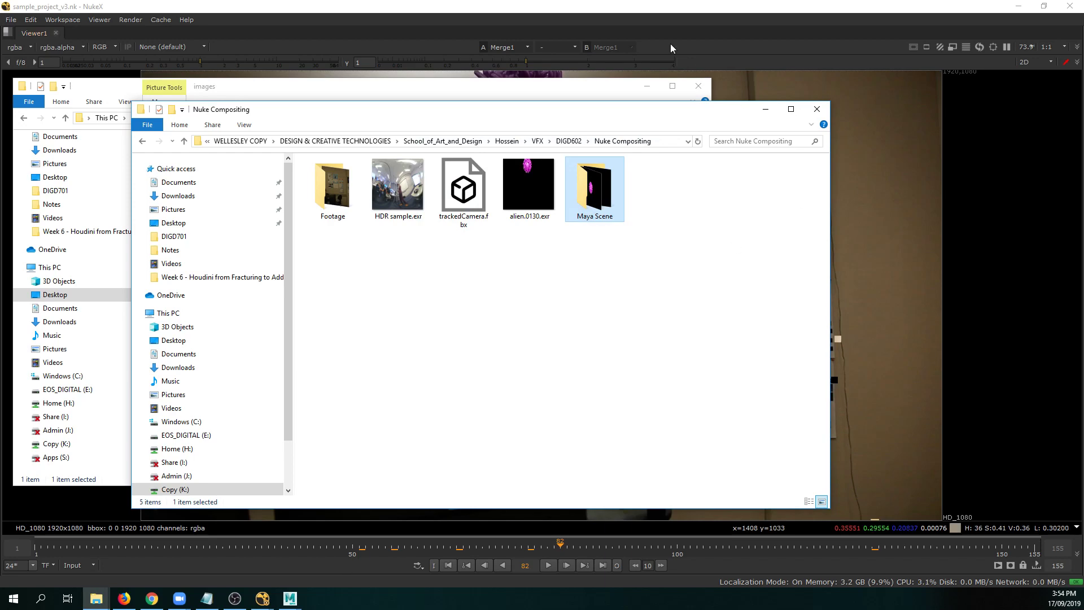
# Replace Read2's single alien frame in Nuke with the alien.####.exr sequence, frames 120-155.
pyautogui.click(681, 11)
pyautogui.press('space')
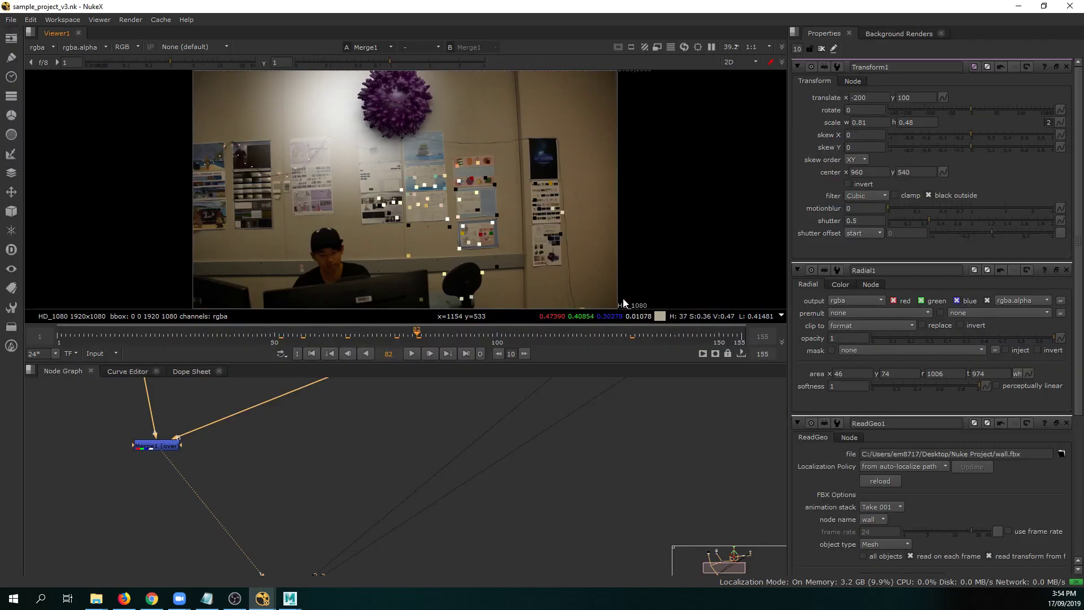
pyautogui.scroll(5, 232, 491)
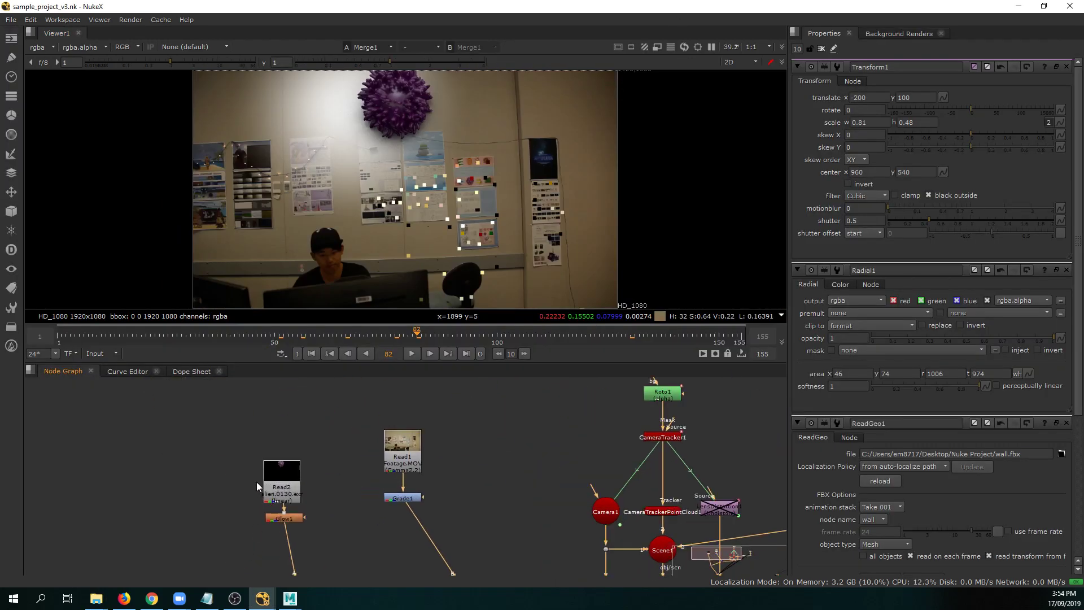
pyautogui.doubleClick(293, 471)
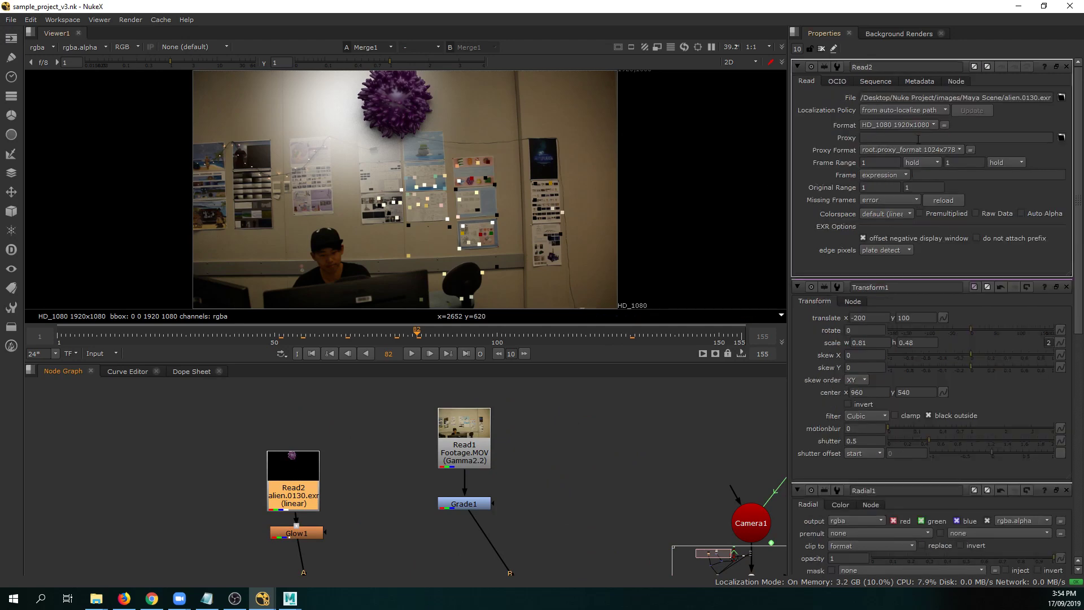
pyautogui.click(1063, 98)
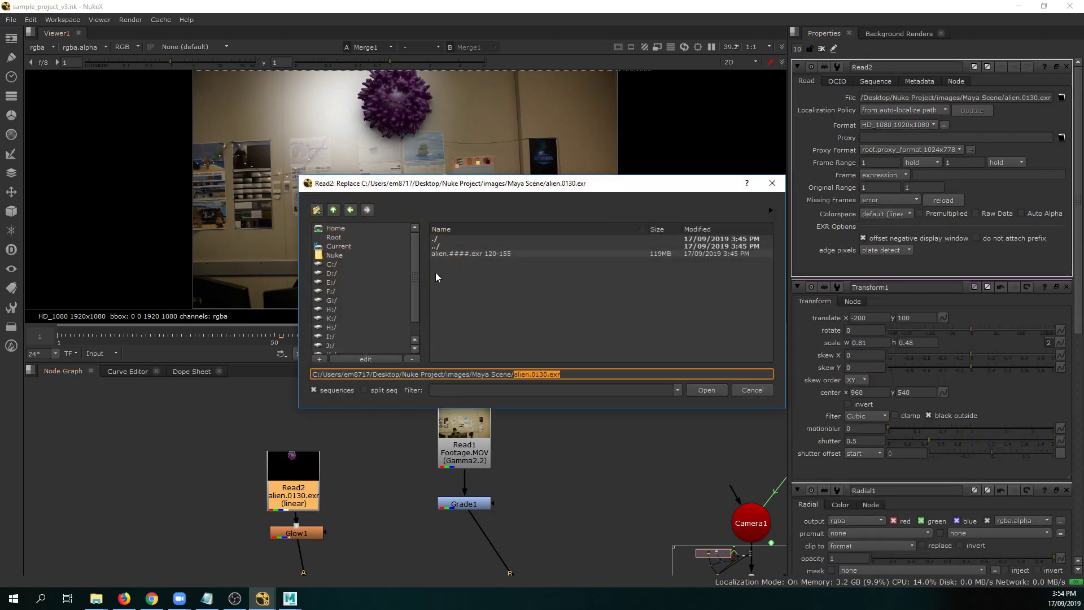
pyautogui.click(478, 253)
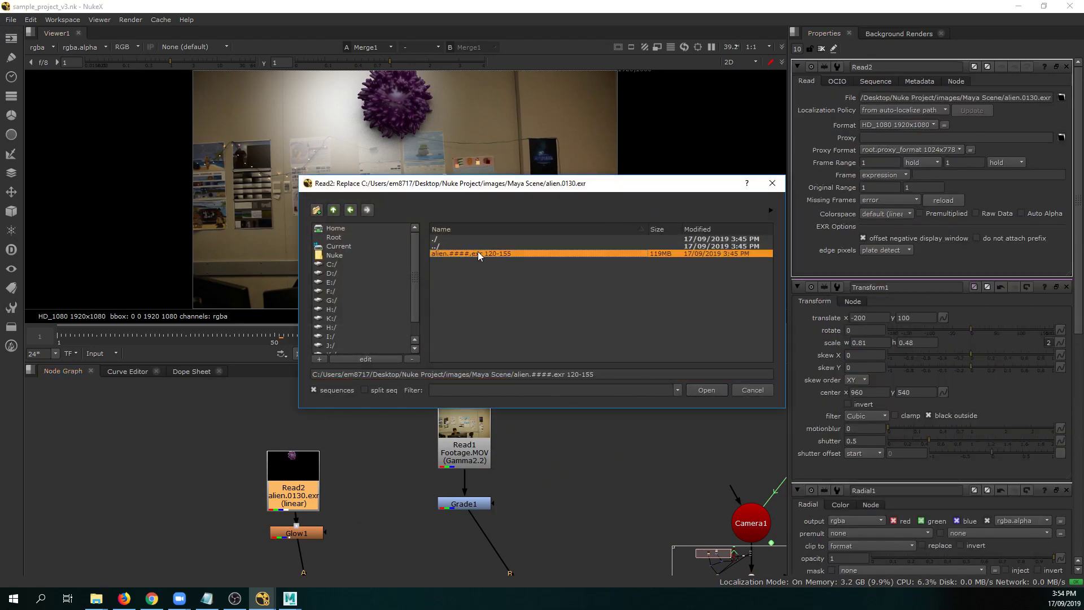
pyautogui.doubleClick(477, 254)
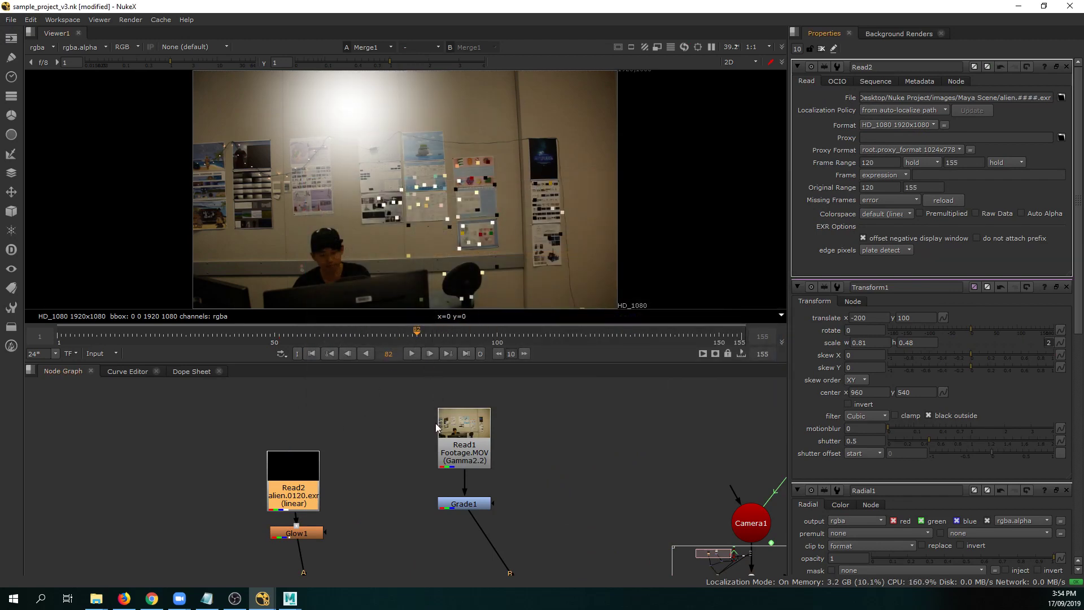
# Disconnect ScanlineRender1 from the A input of Merge2.
pyautogui.scroll(-3, 436, 422)
pyautogui.moveTo(521, 419); pyautogui.dragTo(488, 395, button='middle')
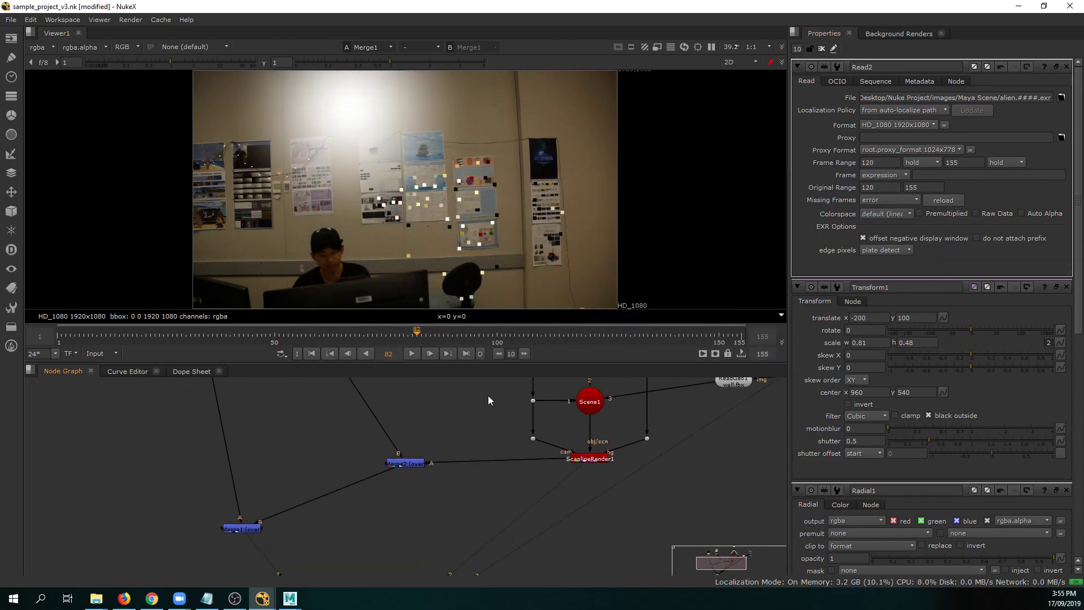
pyautogui.scroll(-5, 456, 454)
pyautogui.moveTo(438, 470); pyautogui.dragTo(442, 461, button='middle')
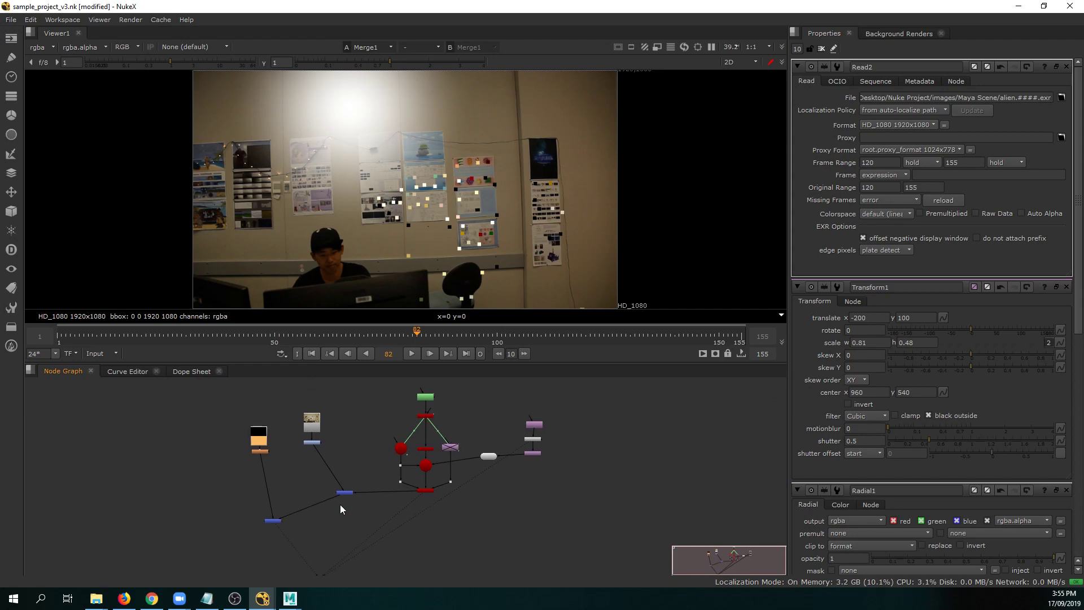
pyautogui.scroll(2, 316, 466)
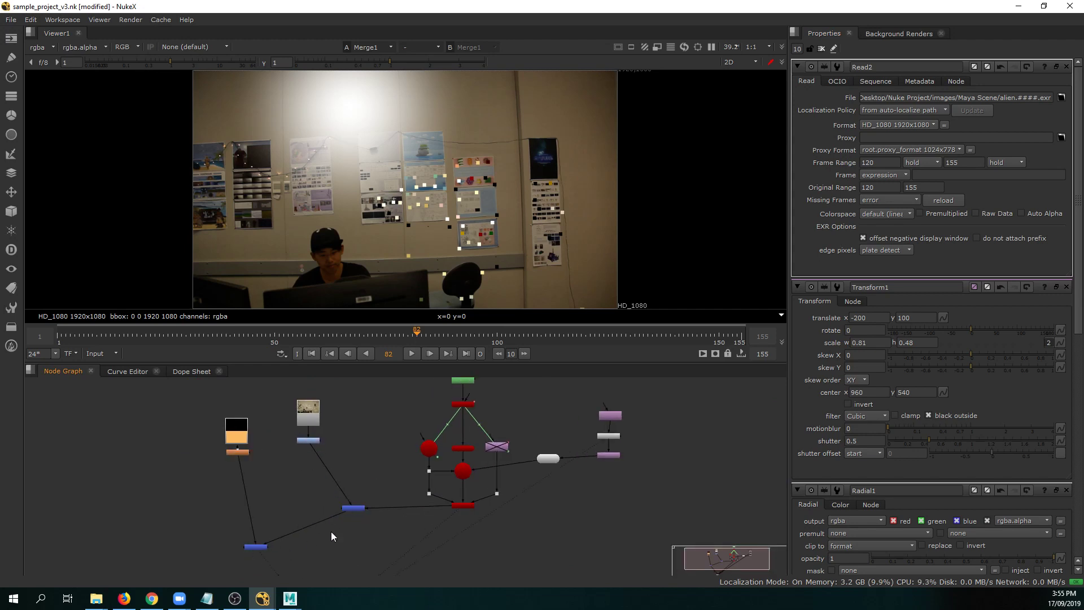
pyautogui.scroll(2, 390, 504)
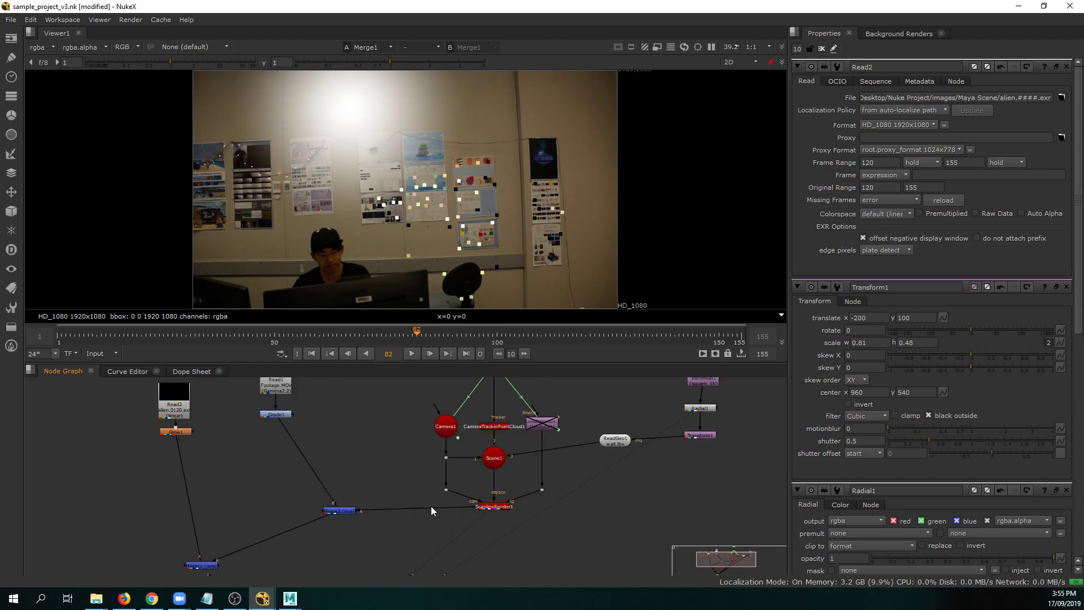
pyautogui.moveTo(470, 507); pyautogui.dragTo(382, 486)
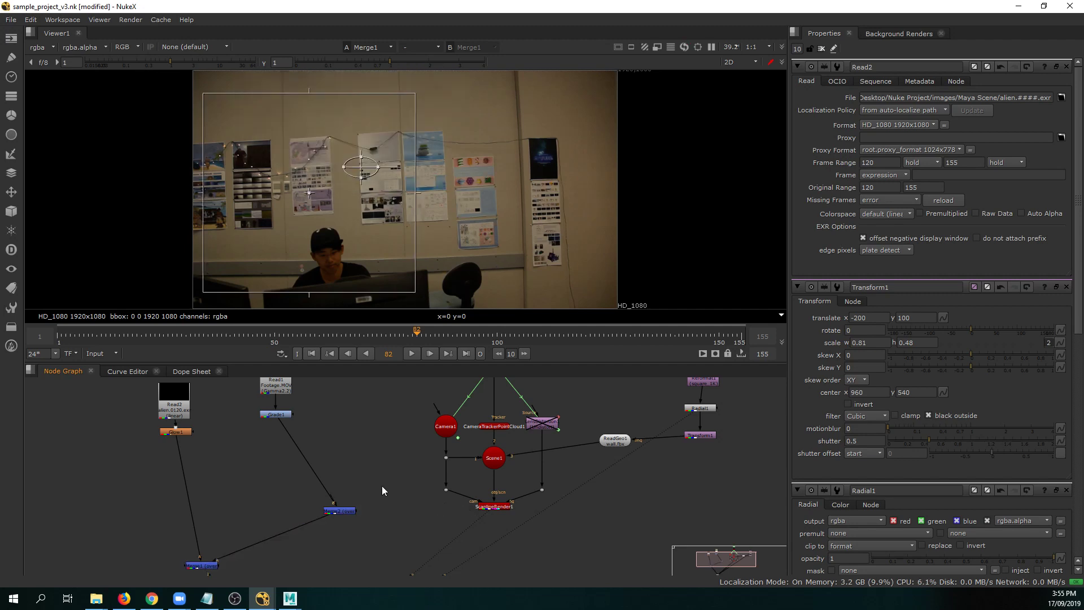
# Close all open node properties and scrub through frames 82 to 155 to check the alien animation over the footage.
pyautogui.moveTo(411, 337); pyautogui.dragTo(744, 339)
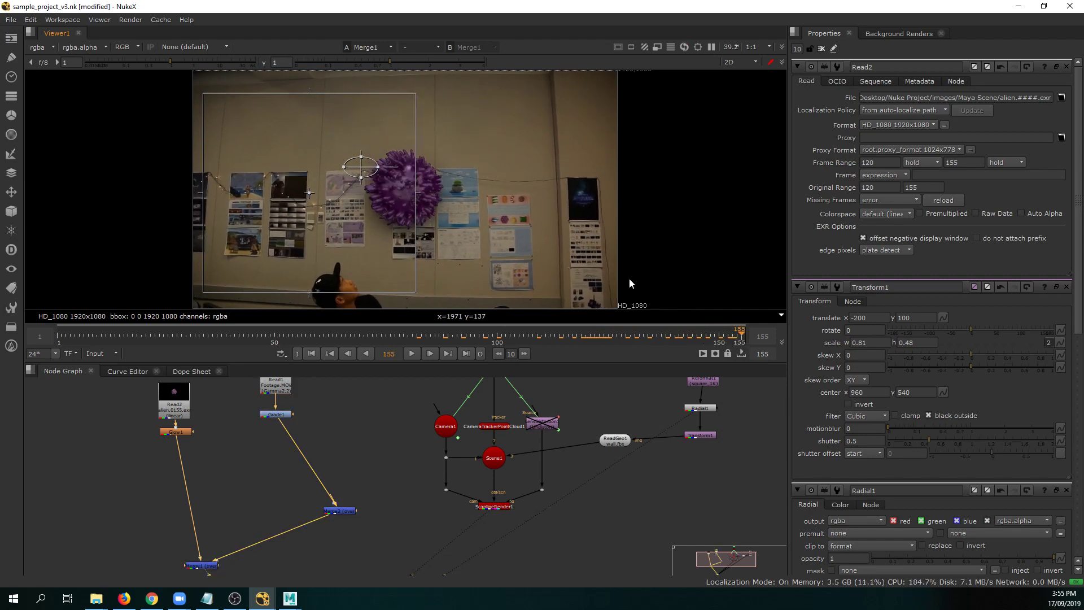
pyautogui.keyDown('ctrl'); pyautogui.click(1067, 68); pyautogui.keyUp('ctrl')
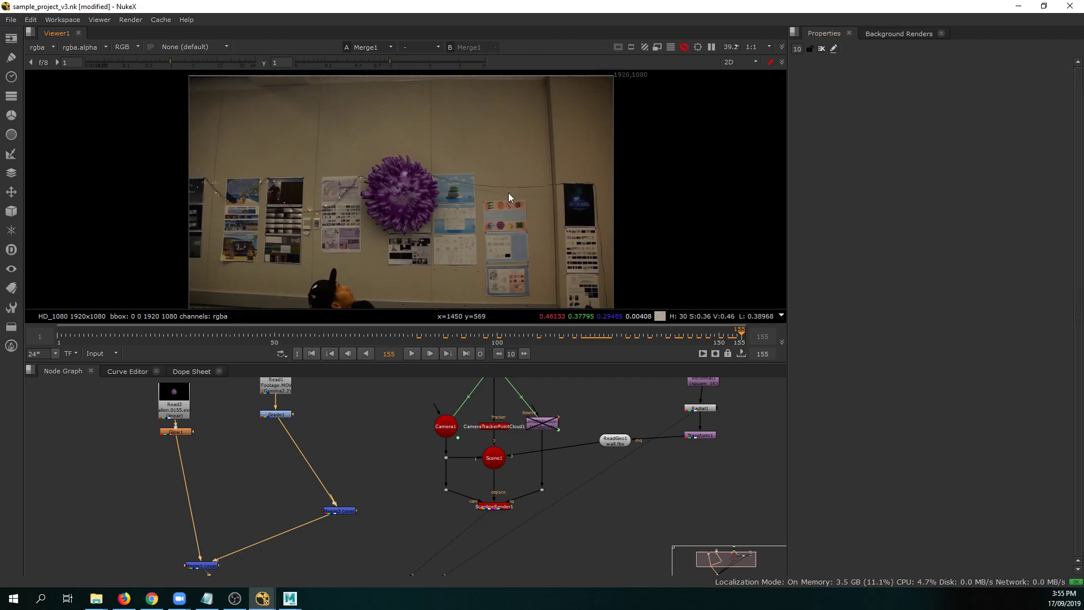
pyautogui.press('space')
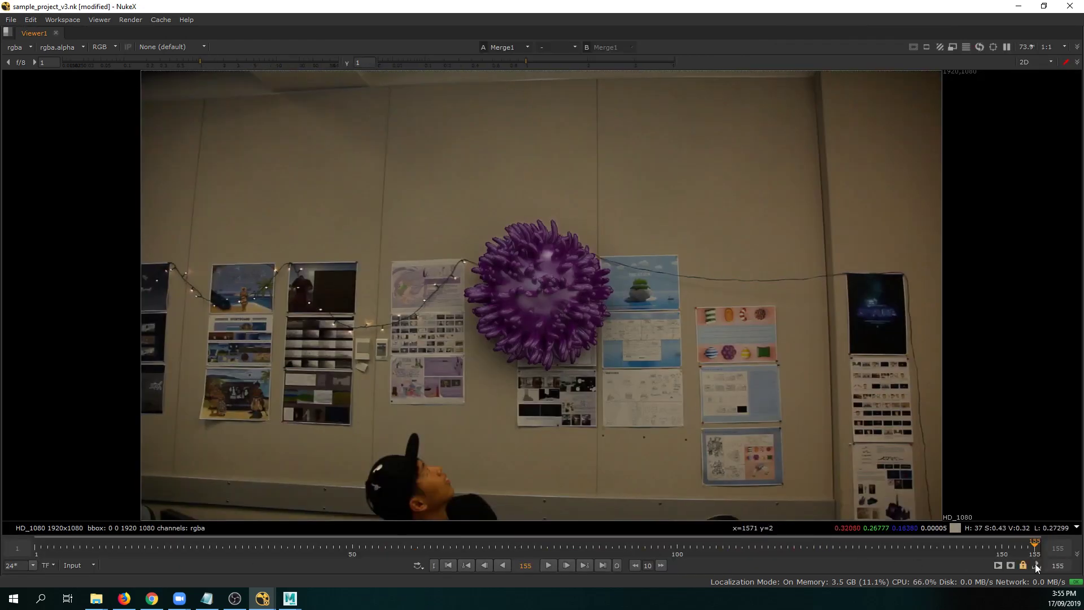
pyautogui.moveTo(1002, 548); pyautogui.dragTo(826, 547)
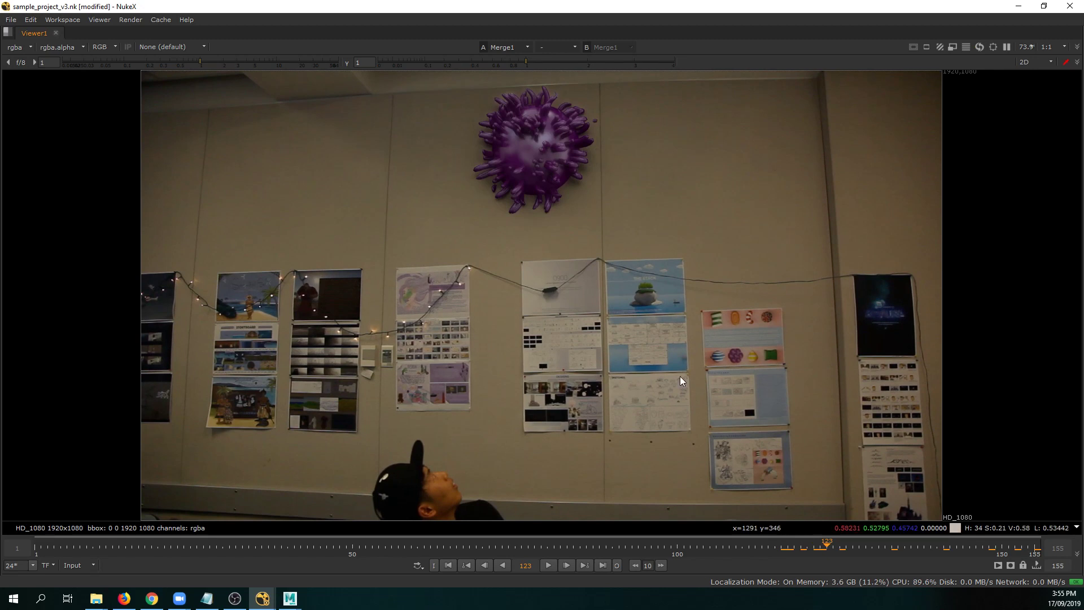
# Reconnect Merge2's A input to ScanlineRender1 in the node graph.
pyautogui.press('space')
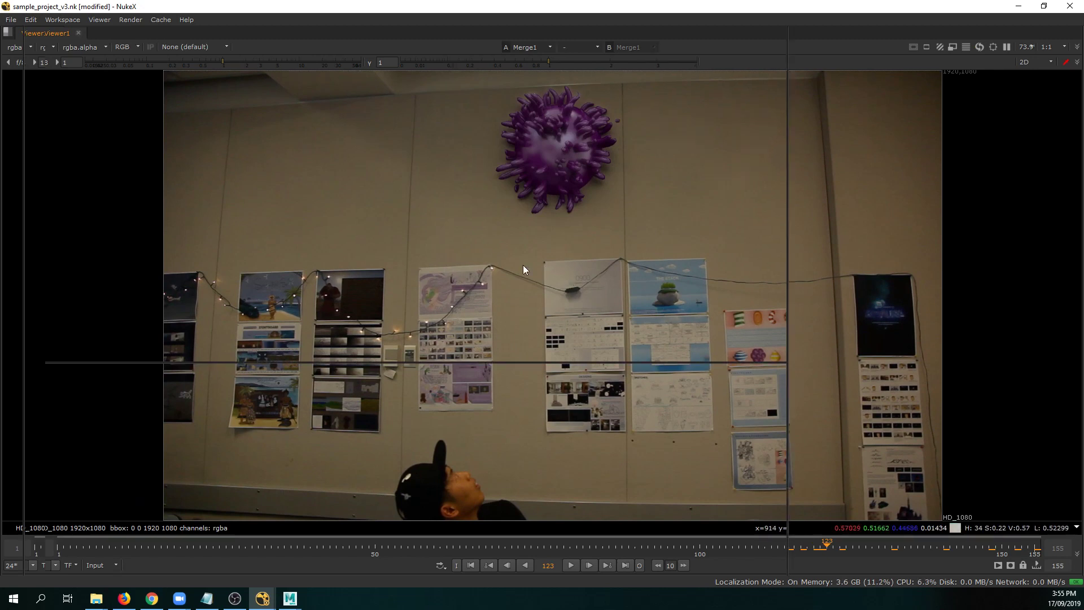
pyautogui.scroll(2, 469, 516)
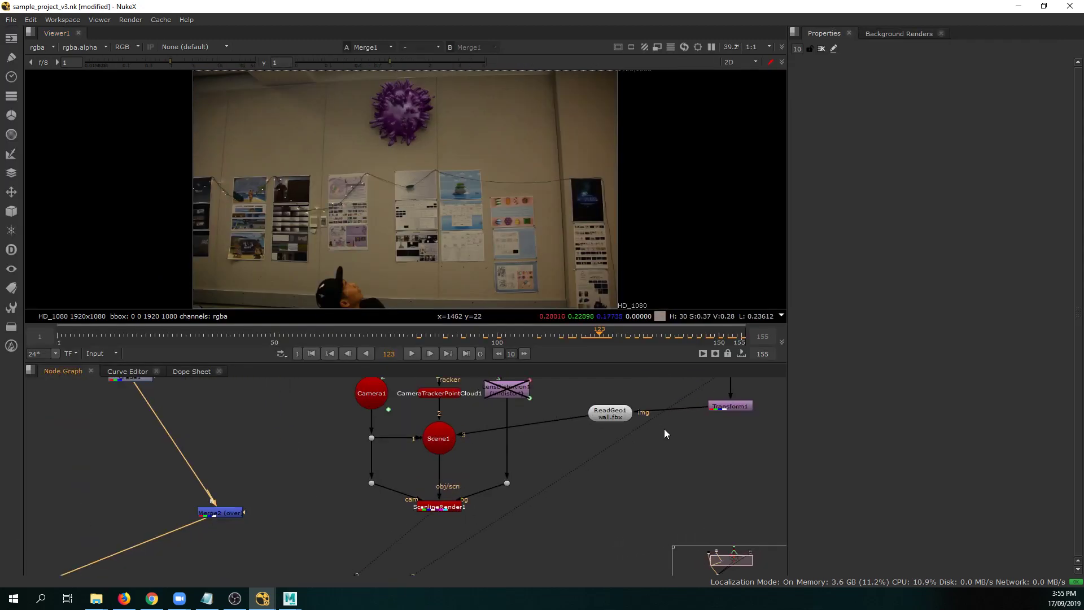
pyautogui.moveTo(666, 430); pyautogui.dragTo(494, 515, button='middle')
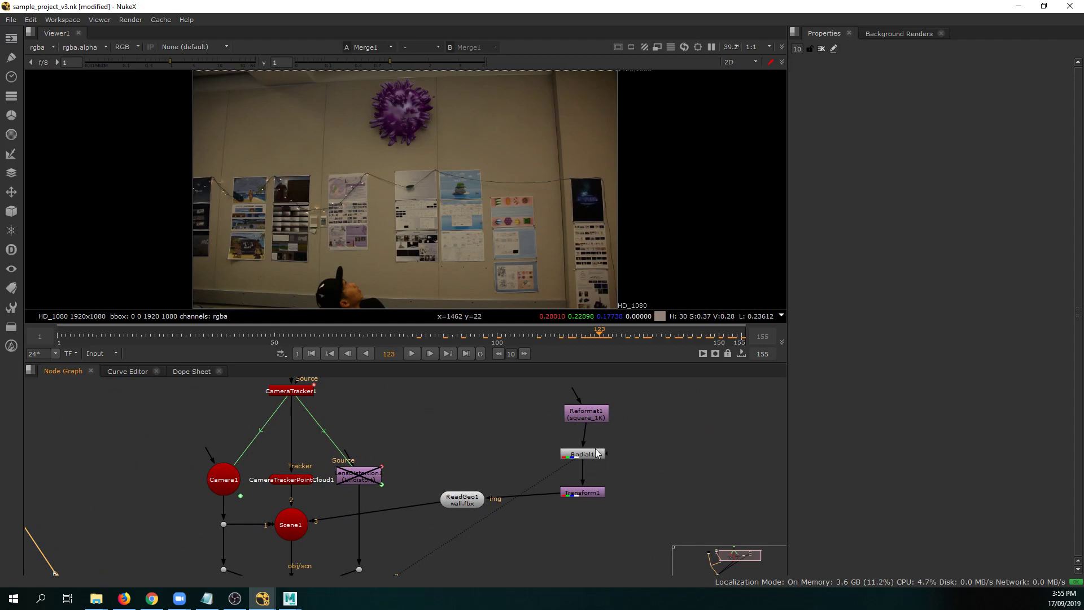
pyautogui.moveTo(361, 559); pyautogui.dragTo(398, 503, button='middle')
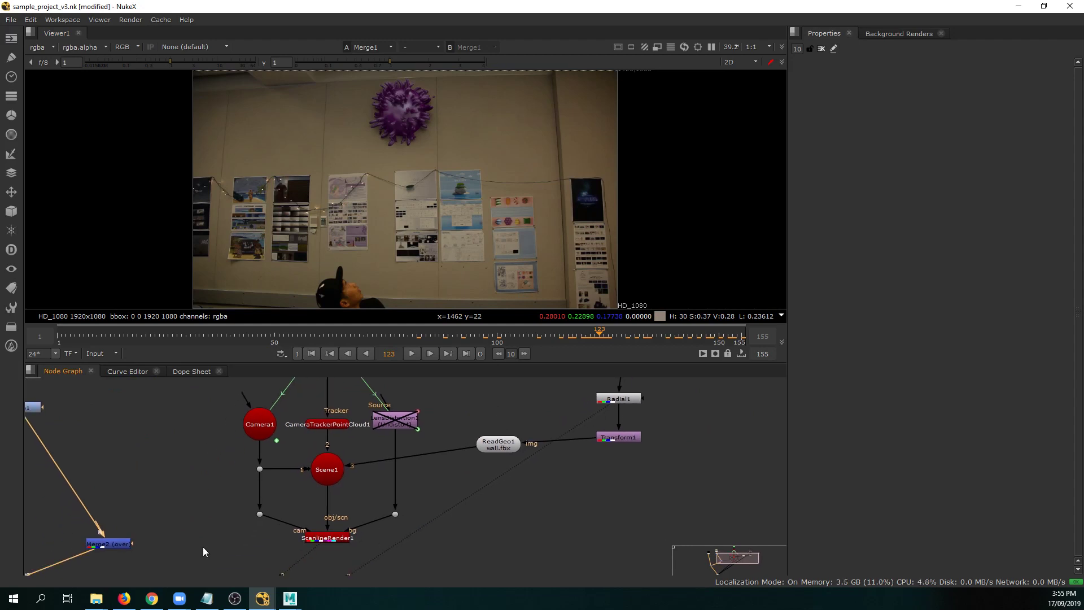
pyautogui.moveTo(99, 534); pyautogui.dragTo(327, 537)
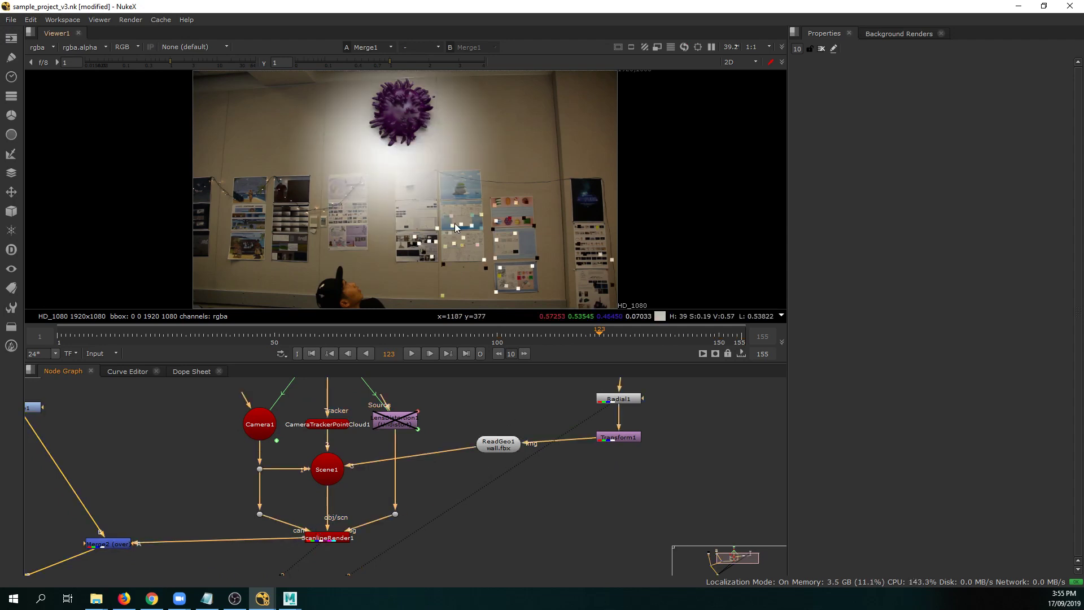
# Open Transform1's properties and fine-tune its vertical translate to 100.04.
pyautogui.moveTo(638, 458); pyautogui.dragTo(626, 498, button='middle')
pyautogui.click(610, 441)
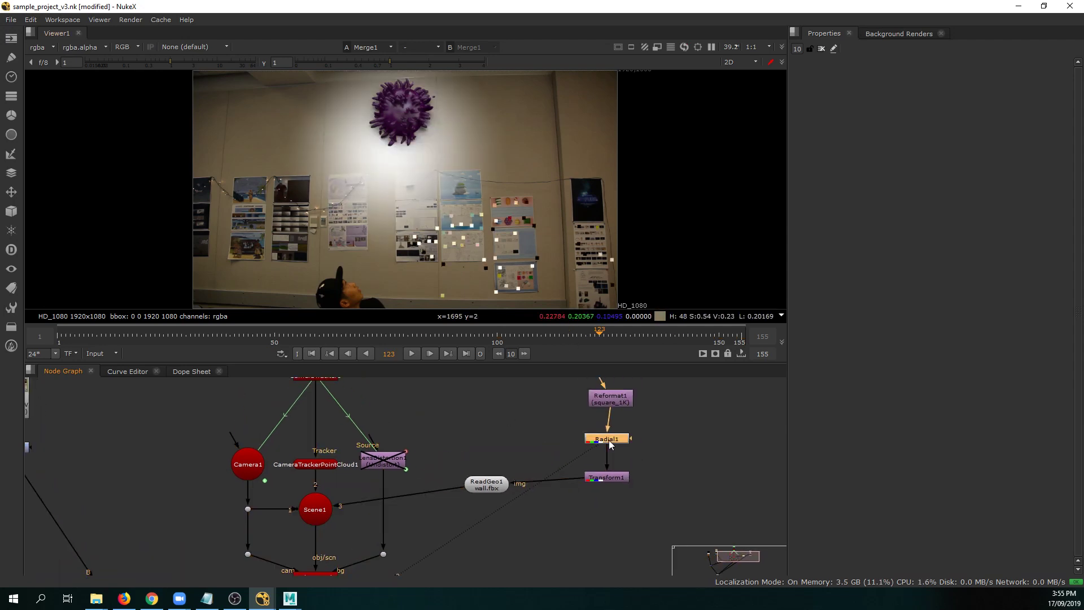
pyautogui.doubleClick(619, 479)
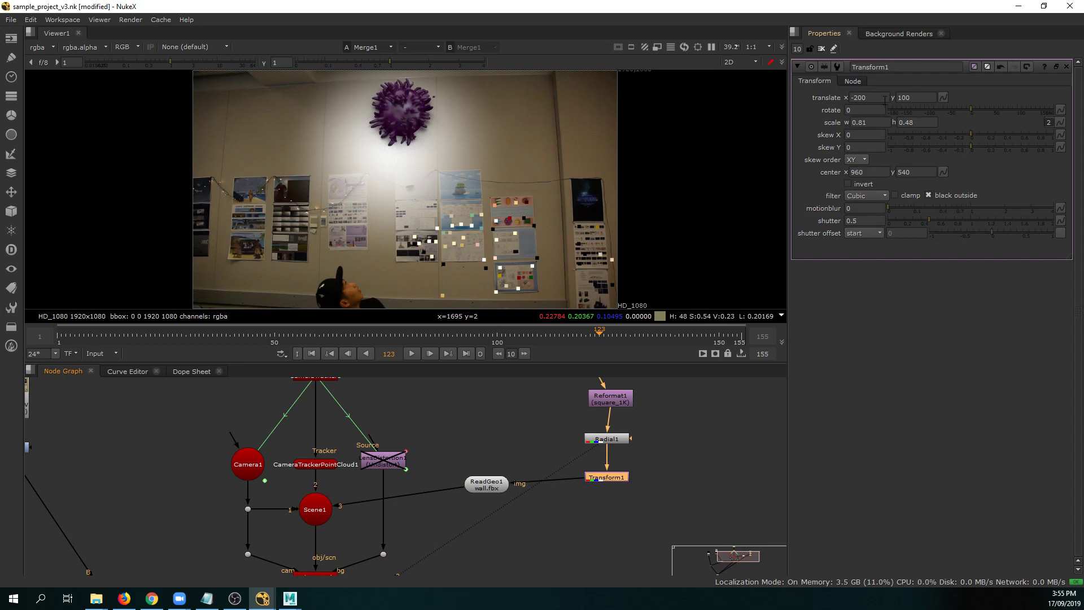
pyautogui.click(907, 97)
pyautogui.moveTo(912, 98); pyautogui.dragTo(918, 98, button='middle')
pyautogui.doubleClick(908, 98)
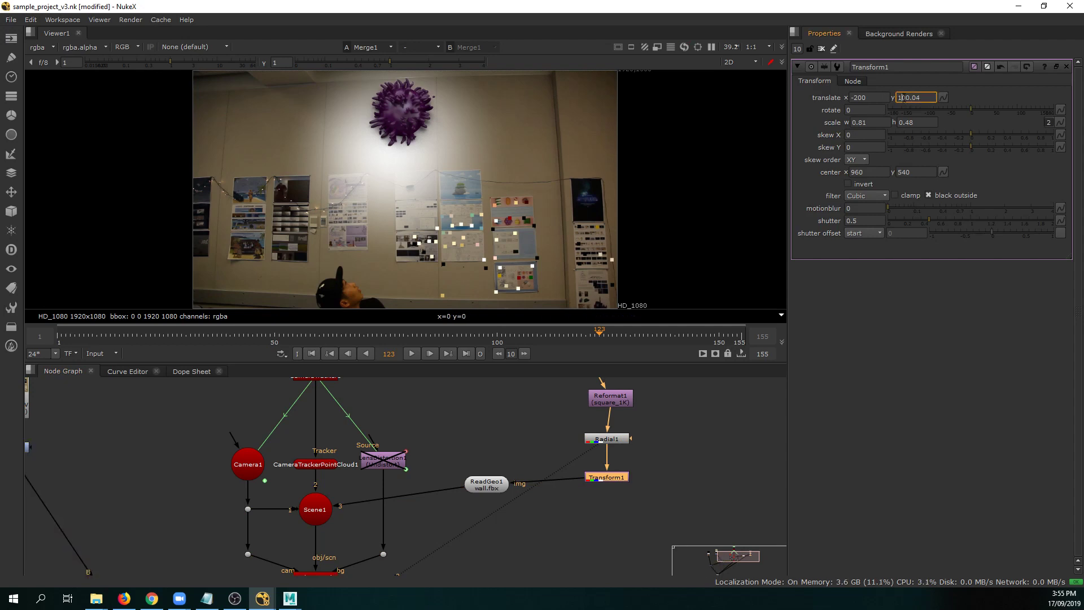
pyautogui.click(902, 97)
pyautogui.press('Up')
pyautogui.press('Up')
pyautogui.press('Up')
pyautogui.press('Up')
pyautogui.press('Down')
pyautogui.press('Down')
pyautogui.press('Down')
pyautogui.press('Down')
# Shift the radial gradient on the wall by setting Transform1's translate x to -277.3.
pyautogui.click(876, 97)
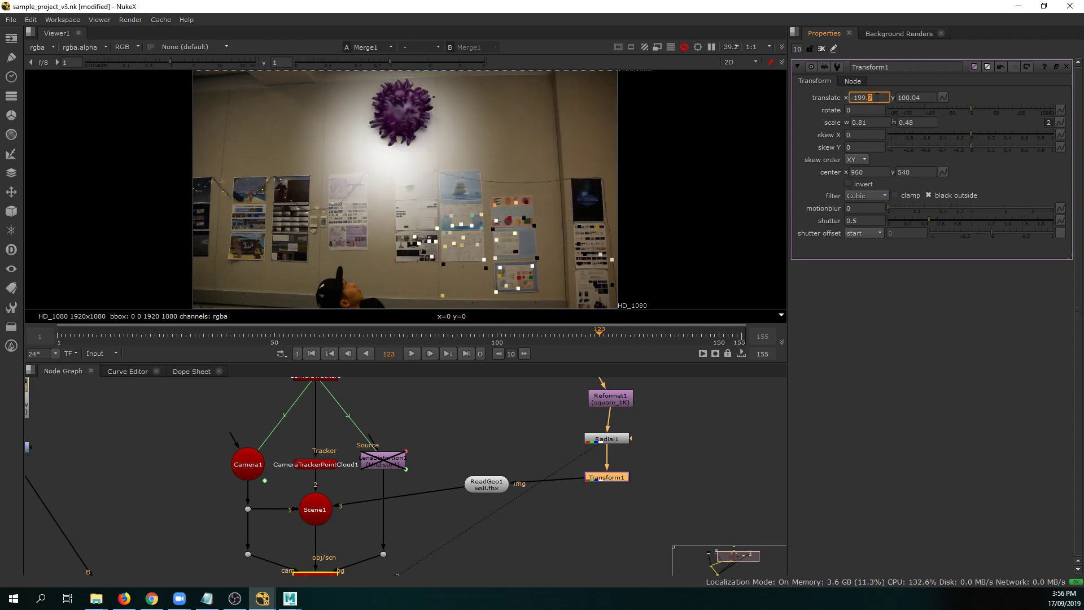
pyautogui.press('Up')
pyautogui.press('Up')
pyautogui.press('Up')
pyautogui.press('Up')
pyautogui.press('Up')
pyautogui.press('Up')
pyautogui.press('Up')
pyautogui.press('Up')
pyautogui.press('Up')
pyautogui.press('Up')
pyautogui.press('Up')
pyautogui.press('Up')
pyautogui.press('Up')
pyautogui.press('Up')
pyautogui.press('Up')
pyautogui.press('Up')
pyautogui.press('Up')
pyautogui.press('Up')
pyautogui.press('Up')
pyautogui.press('Up')
pyautogui.press('Up')
pyautogui.press('Up')
pyautogui.press('Up')
pyautogui.press('Up')
pyautogui.press('Return')
pyautogui.click(860, 98)
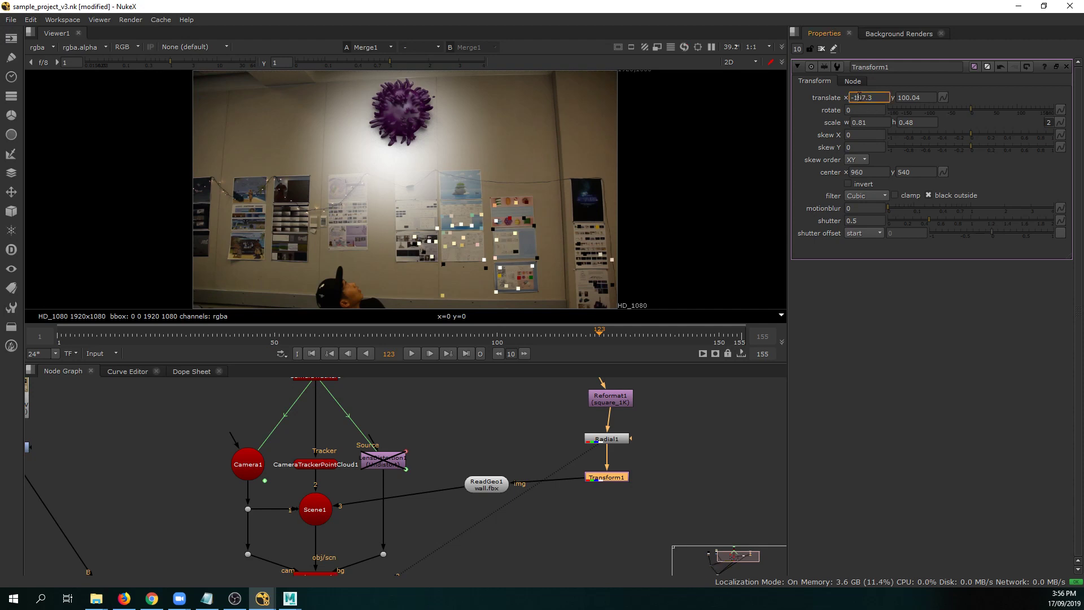
pyautogui.press('Up')
pyautogui.press('Down')
pyautogui.press('Down')
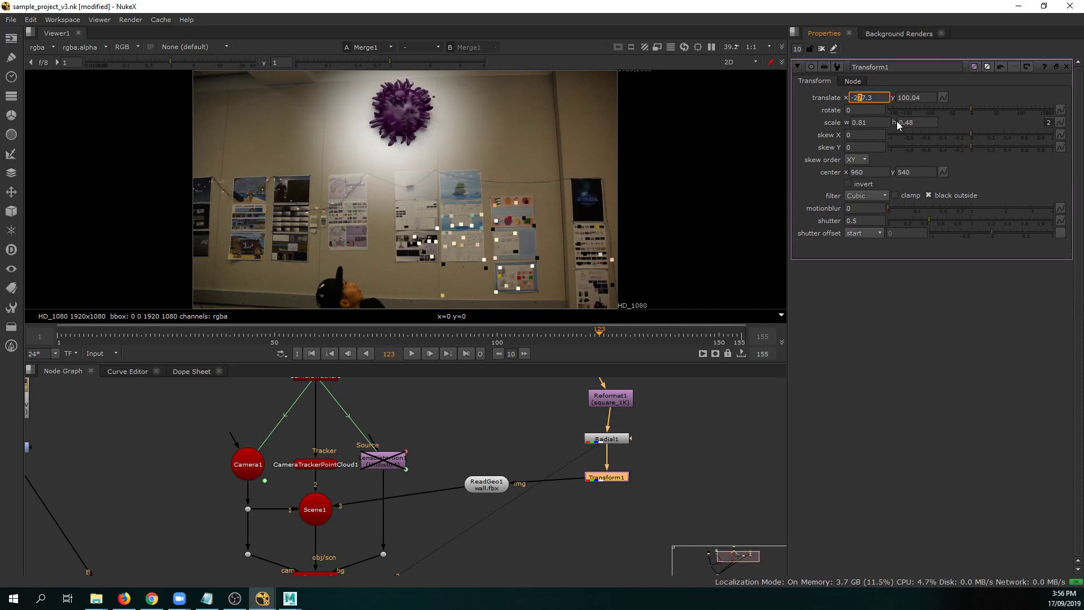
# Shrink the radial gradient by setting Transform1's scale to w 0.61 and h 0.38.
pyautogui.click(860, 122)
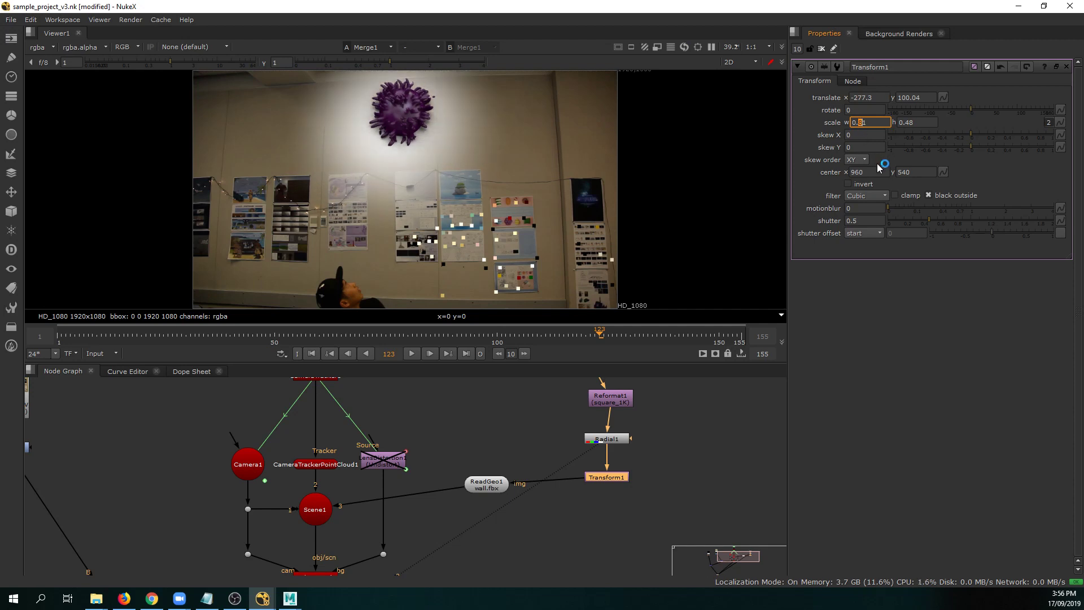
pyautogui.click(867, 98)
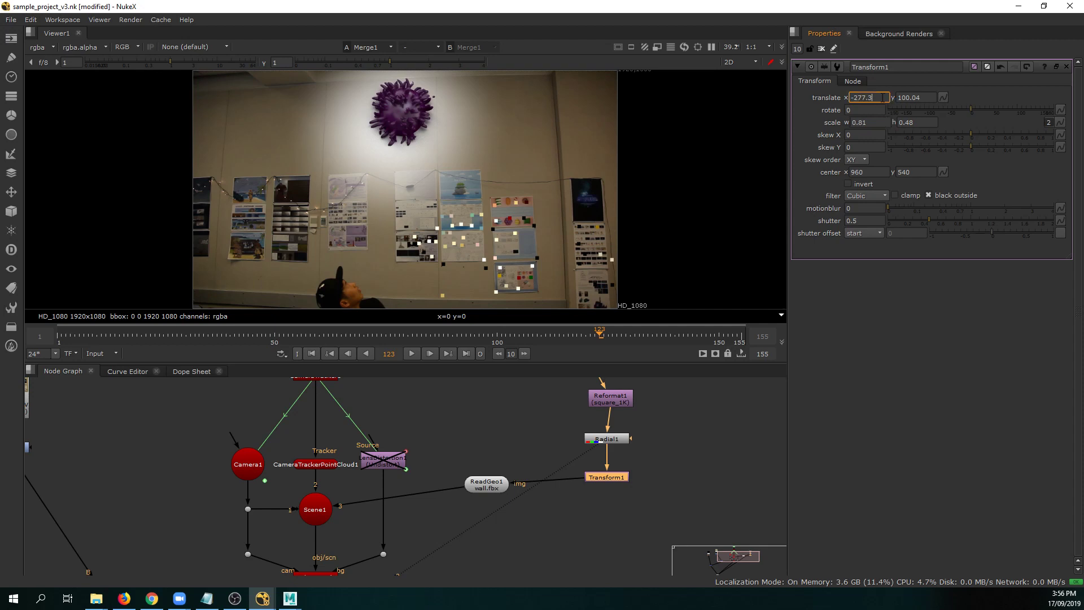
pyautogui.click(859, 122)
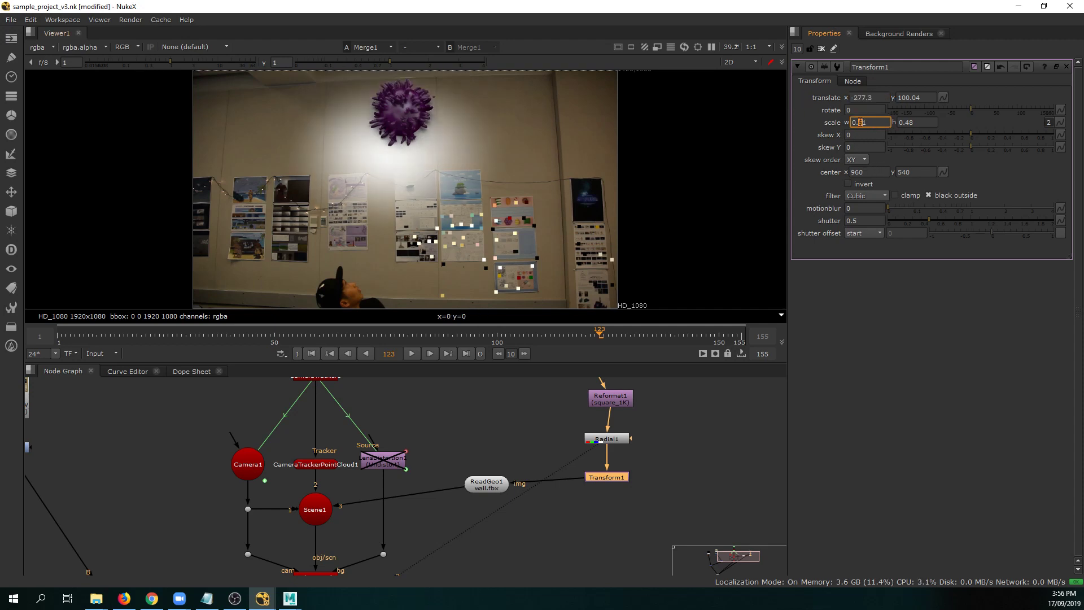
pyautogui.click(905, 122)
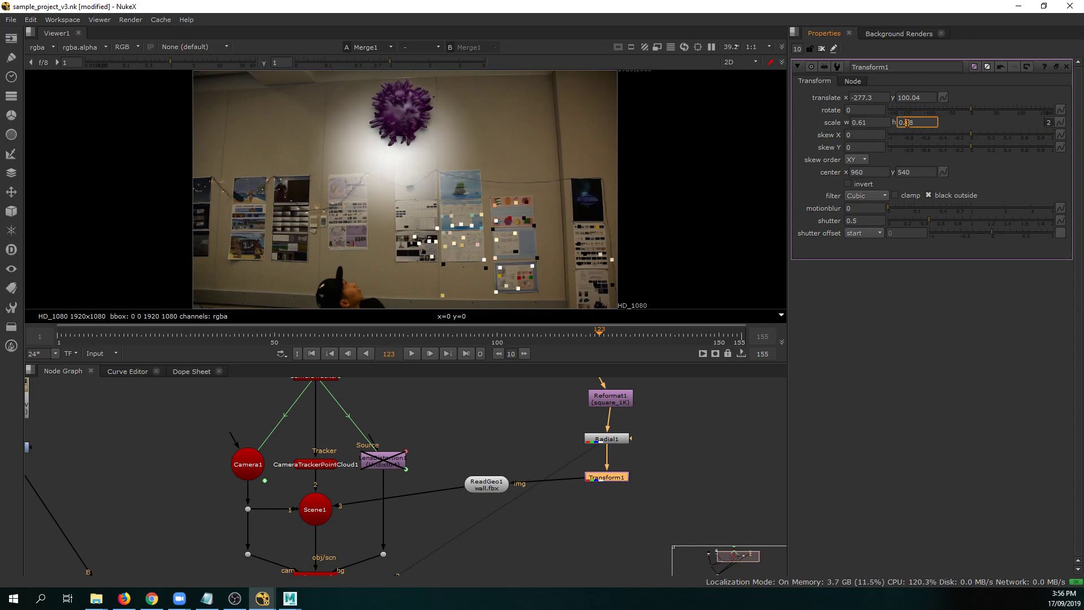
# Move the gradient behind the alien by setting Transform1's translate x to -356.3.
pyautogui.click(858, 97)
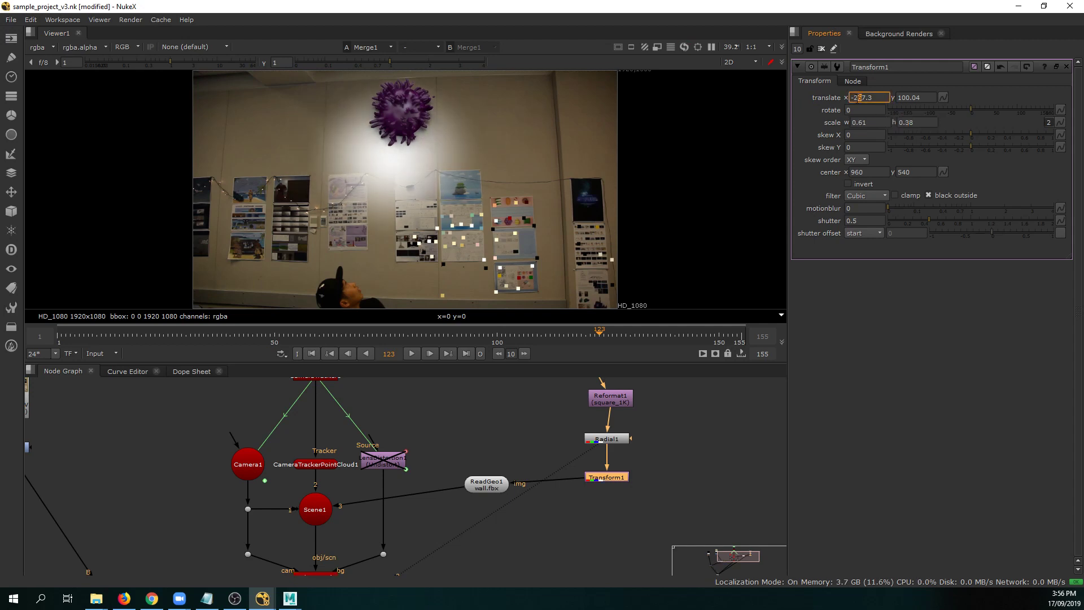
pyautogui.press('Down')
pyautogui.press('Down')
pyautogui.press('Down')
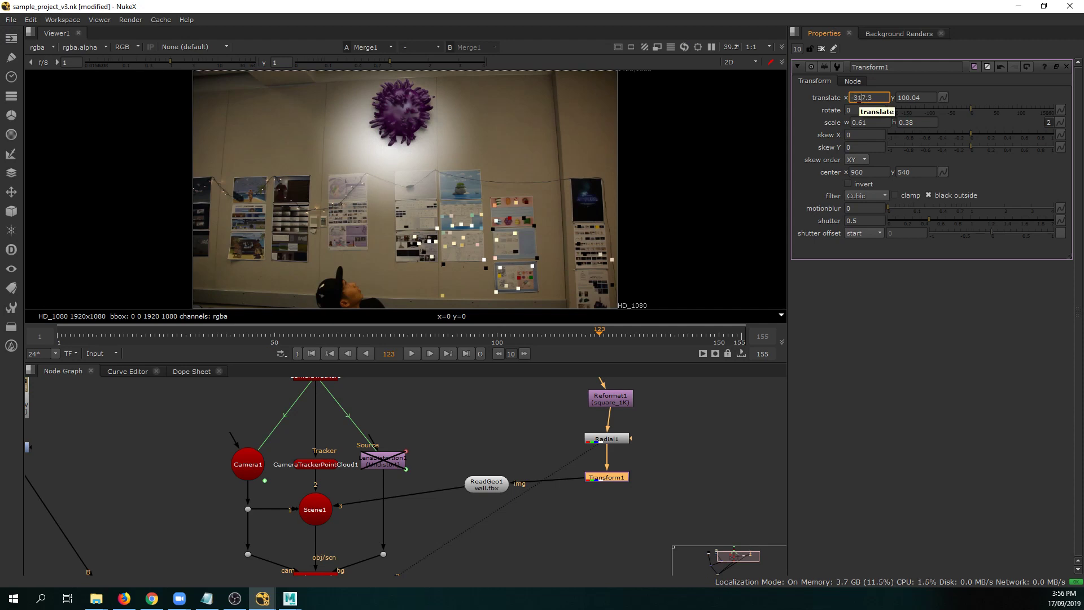
pyautogui.scroll(1, 856, 97)
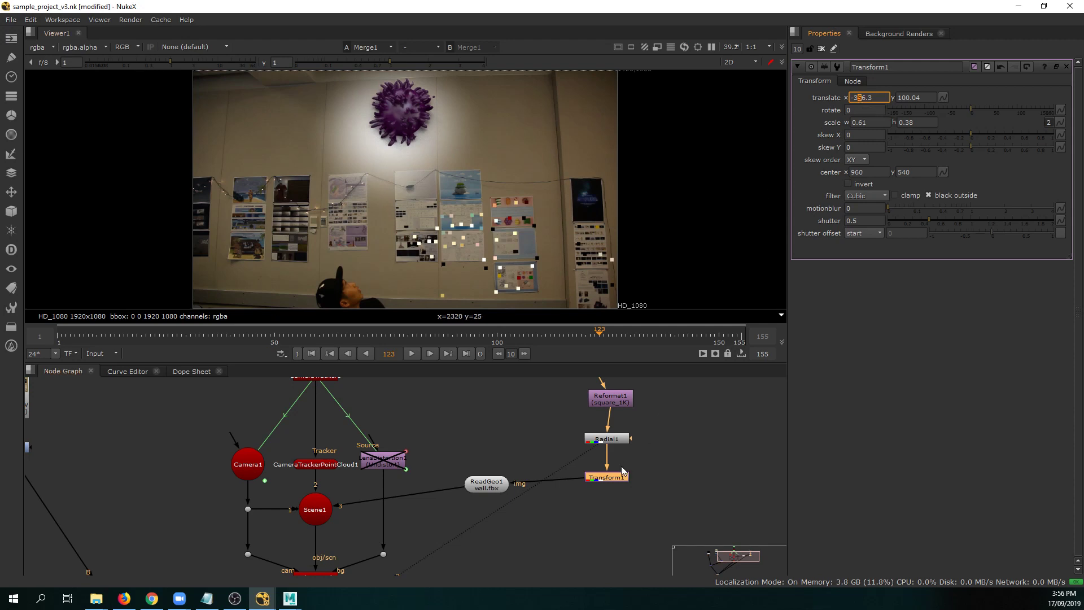
# Tidy the ReadGeo1 and Transform1 nodes and insert a Grade node between Transform1 and ReadGeo1.
pyautogui.moveTo(513, 445); pyautogui.dragTo(527, 421, button='middle')
pyautogui.moveTo(506, 458); pyautogui.dragTo(467, 462)
pyautogui.moveTo(623, 452); pyautogui.dragTo(621, 436)
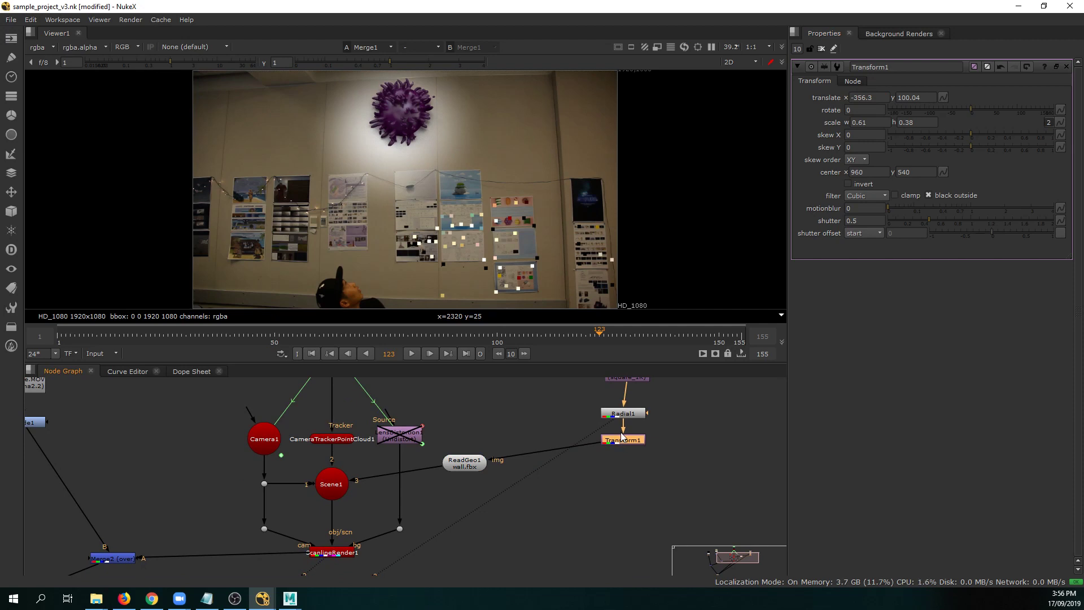
pyautogui.press('g')
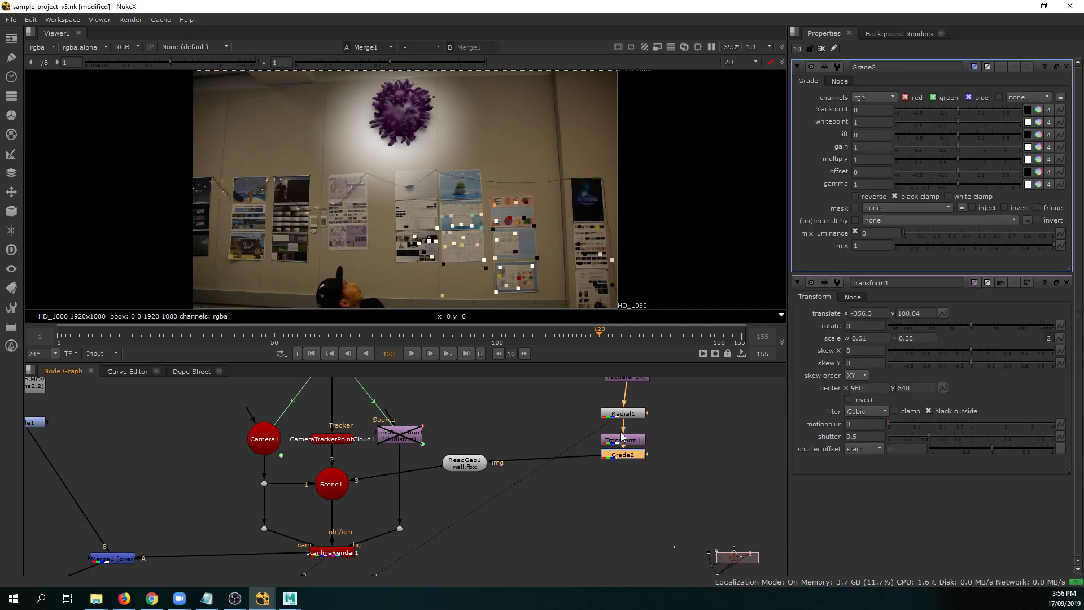
# Try a warm red tint on Grade2's gamma with red 1, green about 0.70 and blue about 0.60.
pyautogui.click(1039, 185)
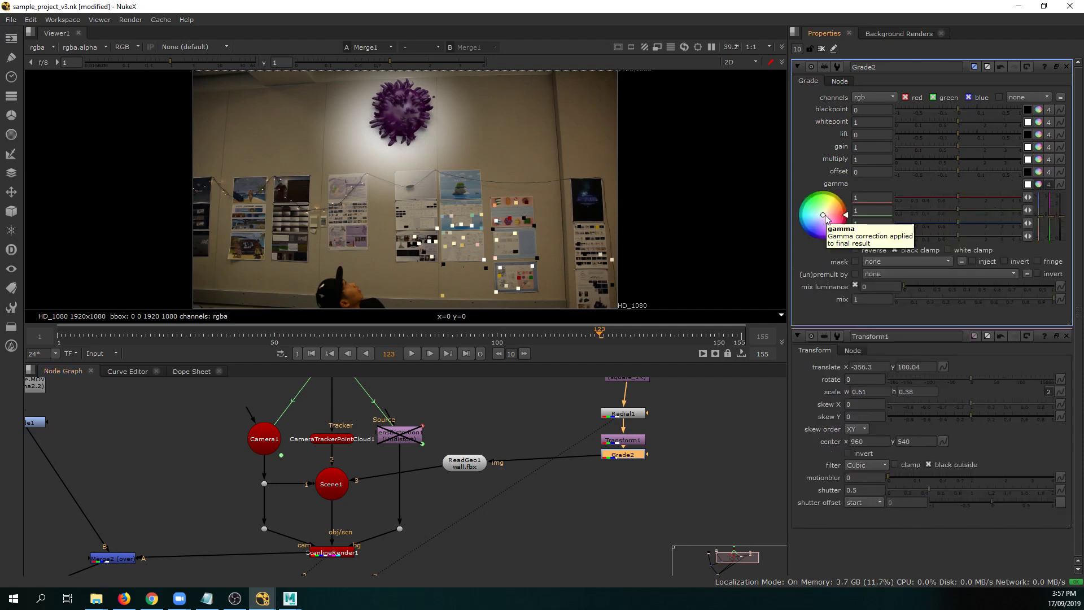
pyautogui.moveTo(825, 217); pyautogui.dragTo(831, 213)
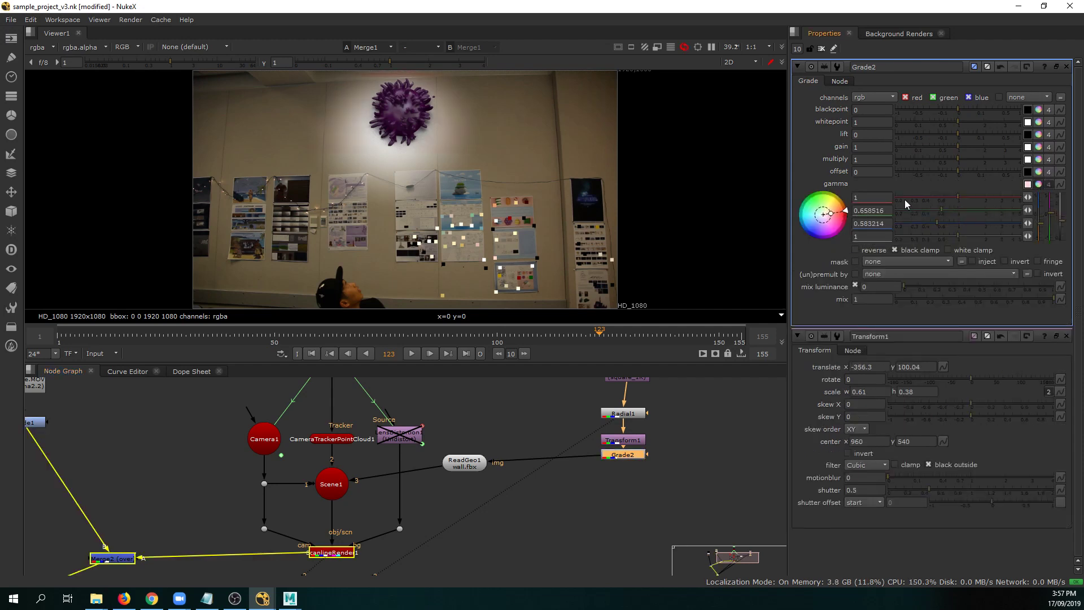
pyautogui.moveTo(905, 199); pyautogui.dragTo(900, 193)
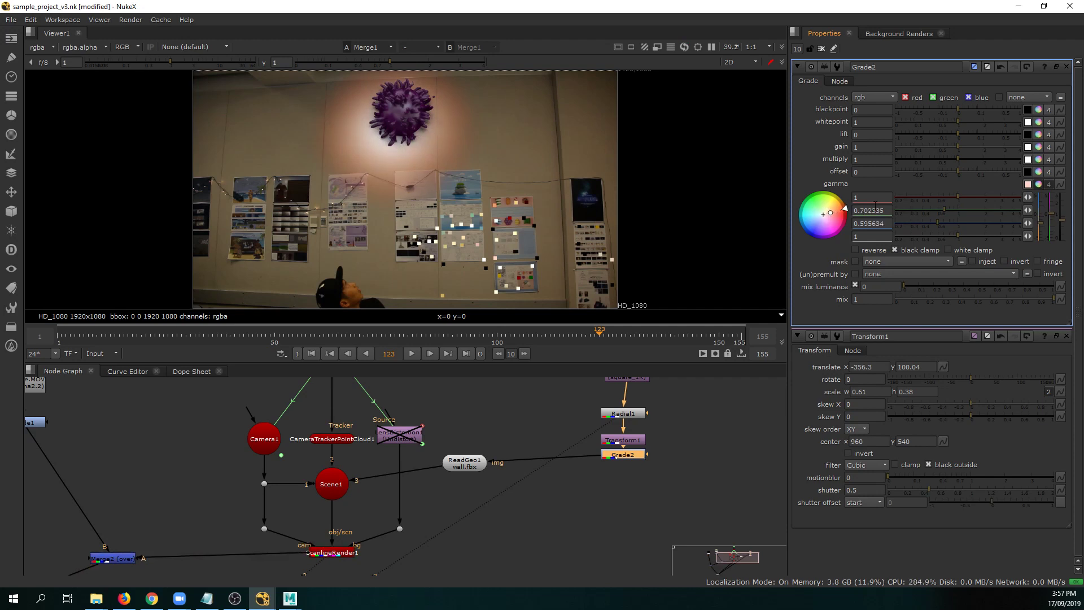
# Sample a purple from the alien in the viewer as Grade2's gamma: about 0.324 red, 0.202 green, 0.314 blue.
pyautogui.click(1028, 184)
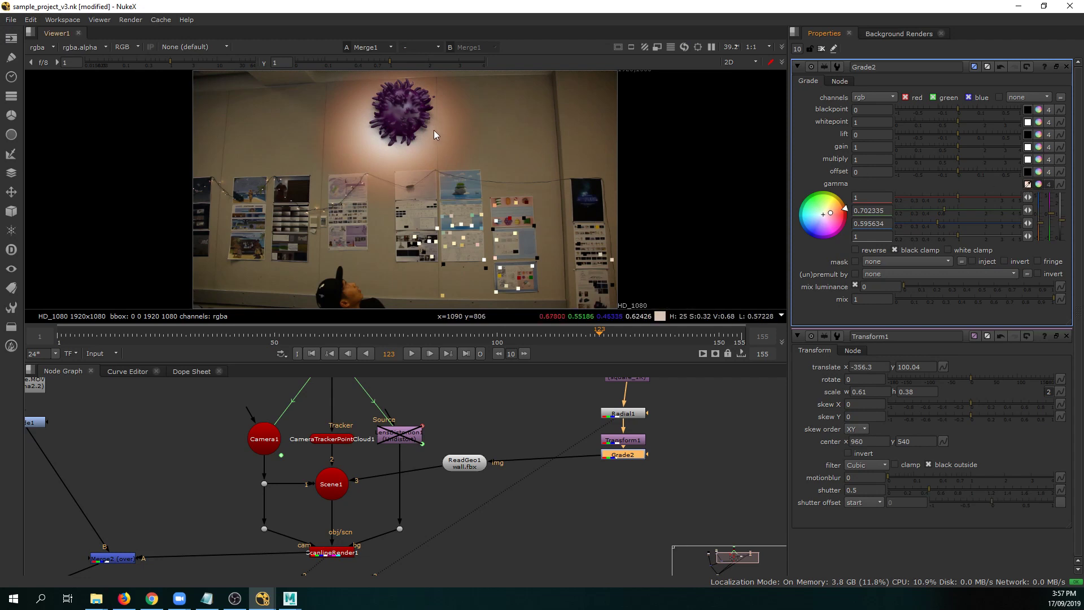
pyautogui.keyDown('ctrl'); pyautogui.click(394, 115); pyautogui.keyUp('ctrl')
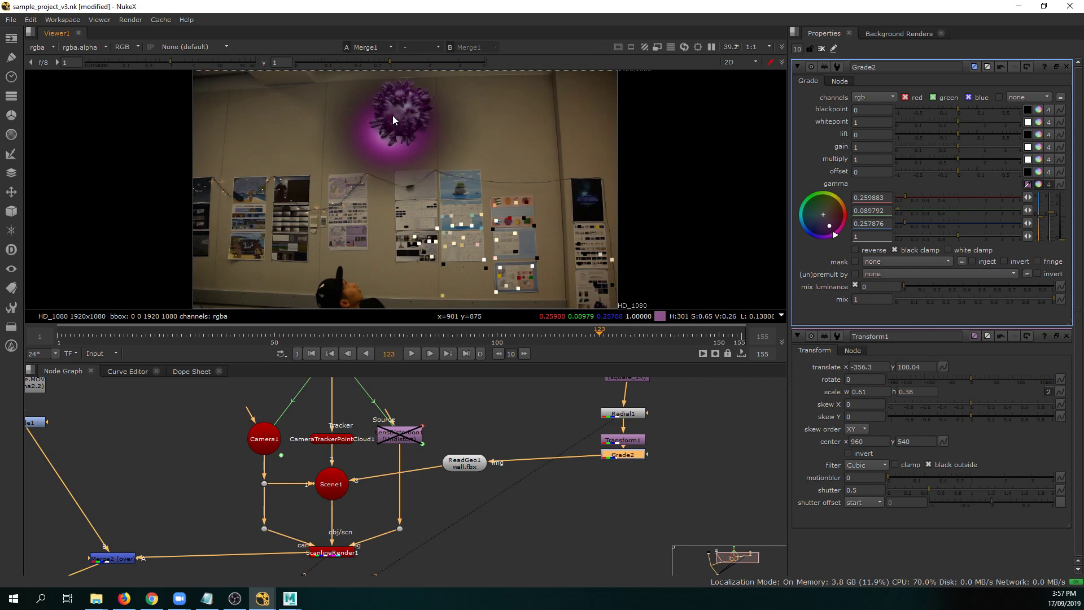
pyautogui.keyDown('ctrl'); pyautogui.click(396, 117); pyautogui.keyUp('ctrl')
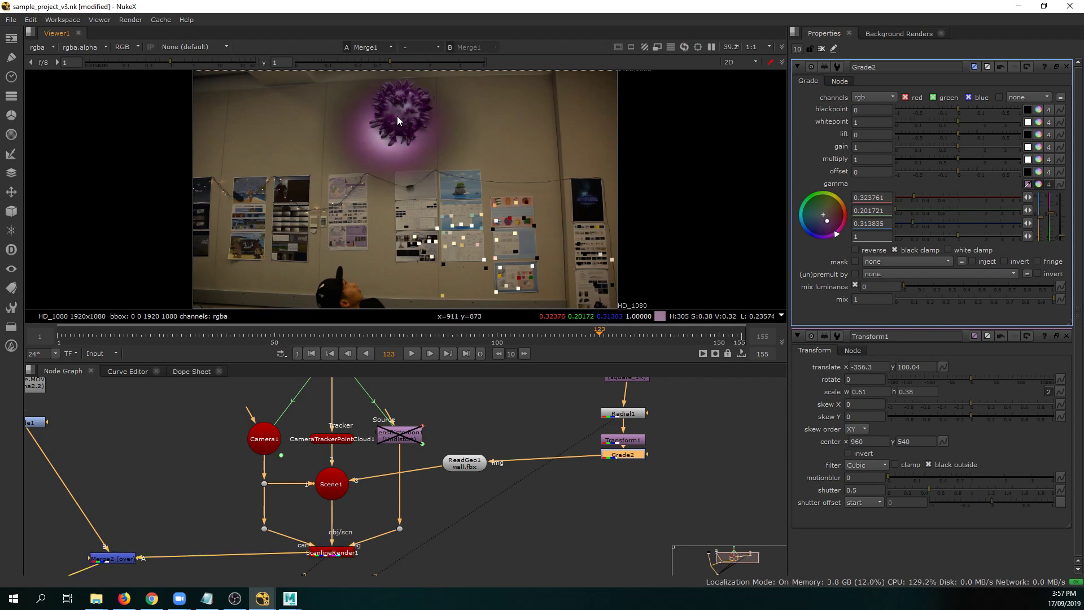
# Space Grade2 away from Transform1 and set Transform1's translate to x -366.3, y 108.04.
pyautogui.moveTo(624, 455); pyautogui.dragTo(621, 463)
pyautogui.doubleClick(631, 441)
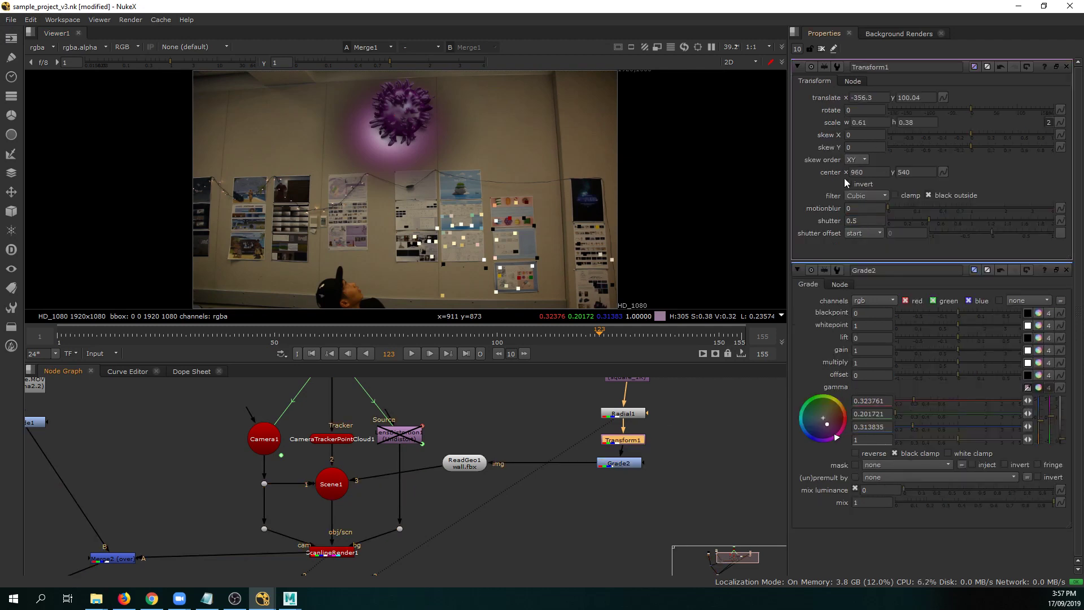
pyautogui.click(859, 98)
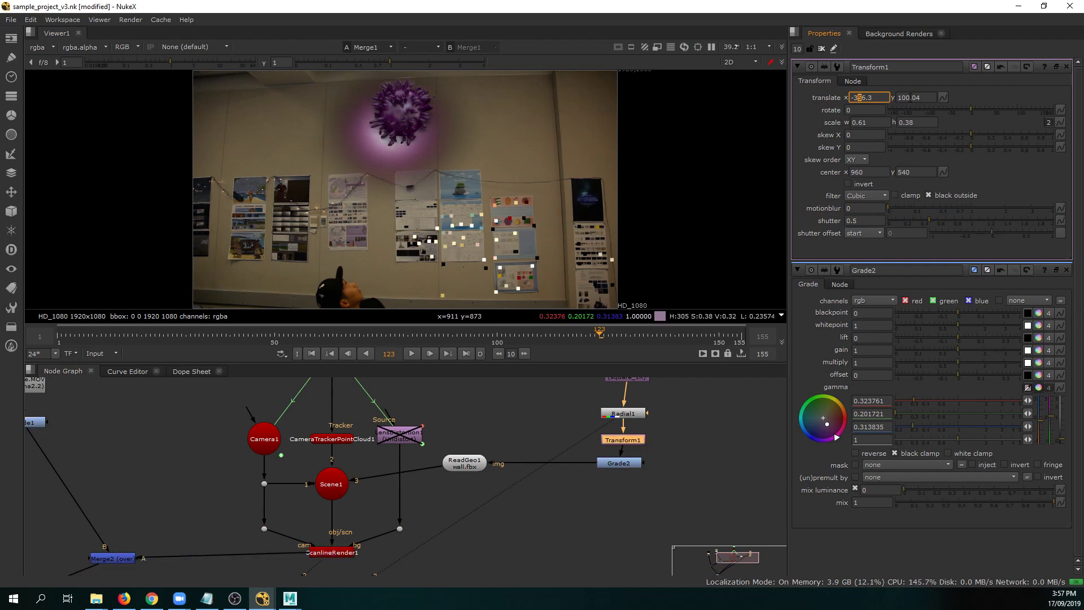
pyautogui.click(906, 97)
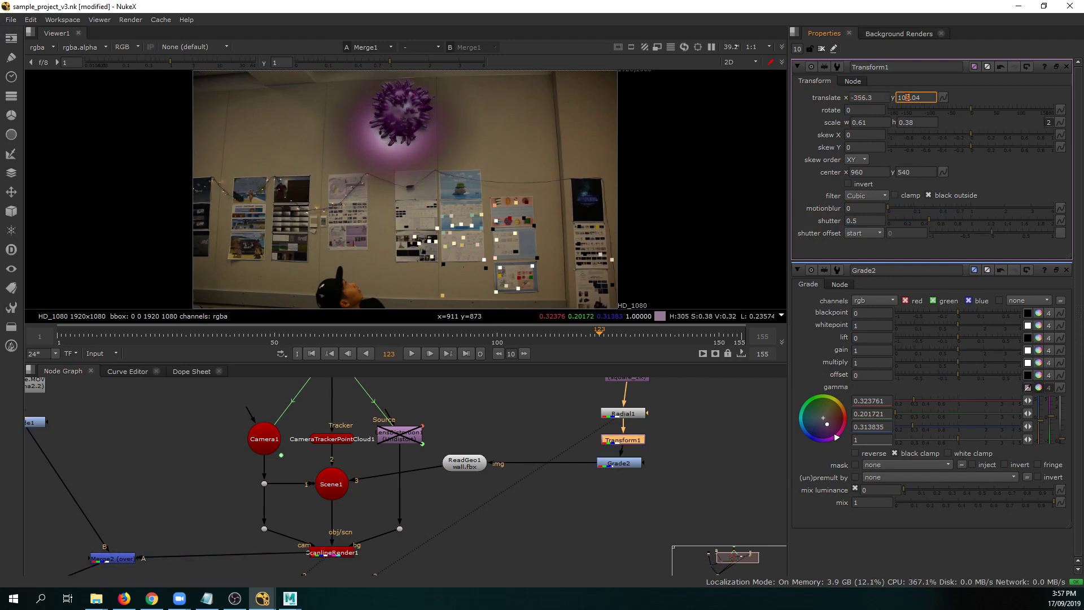
pyautogui.write('8')
pyautogui.click(859, 98)
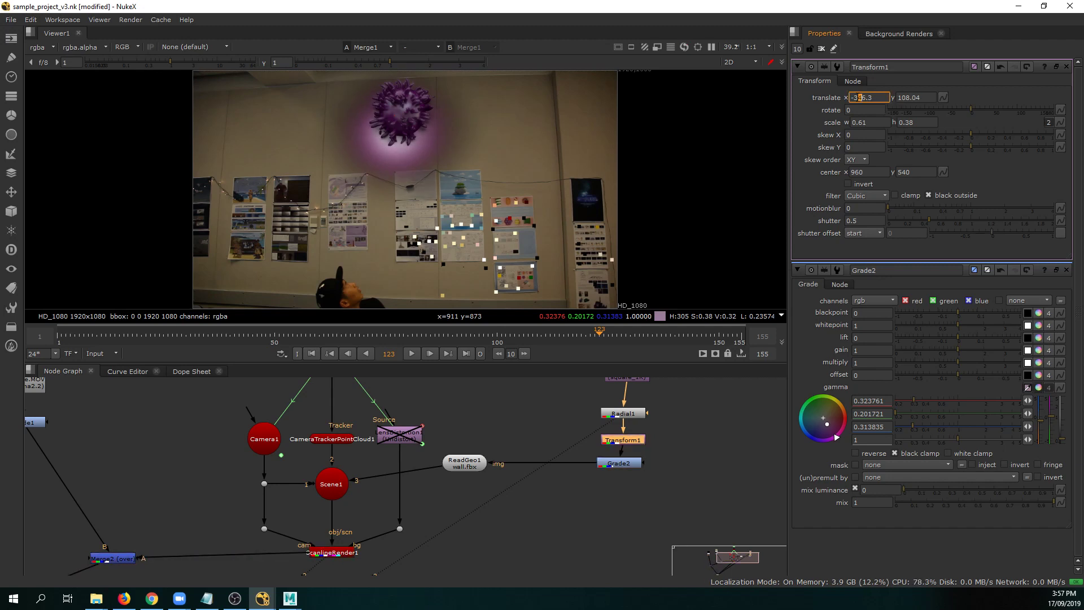
# Add a Math Multiply node after Grade2 and set its value to 0.46.
pyautogui.click(633, 464)
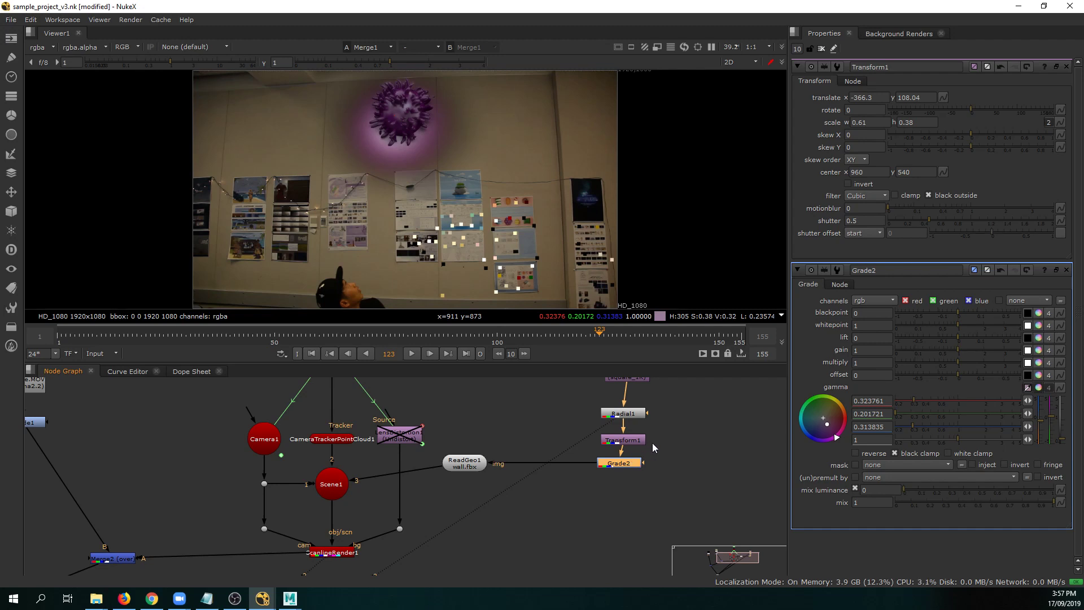
pyautogui.press('Tab')
pyautogui.write('mult')
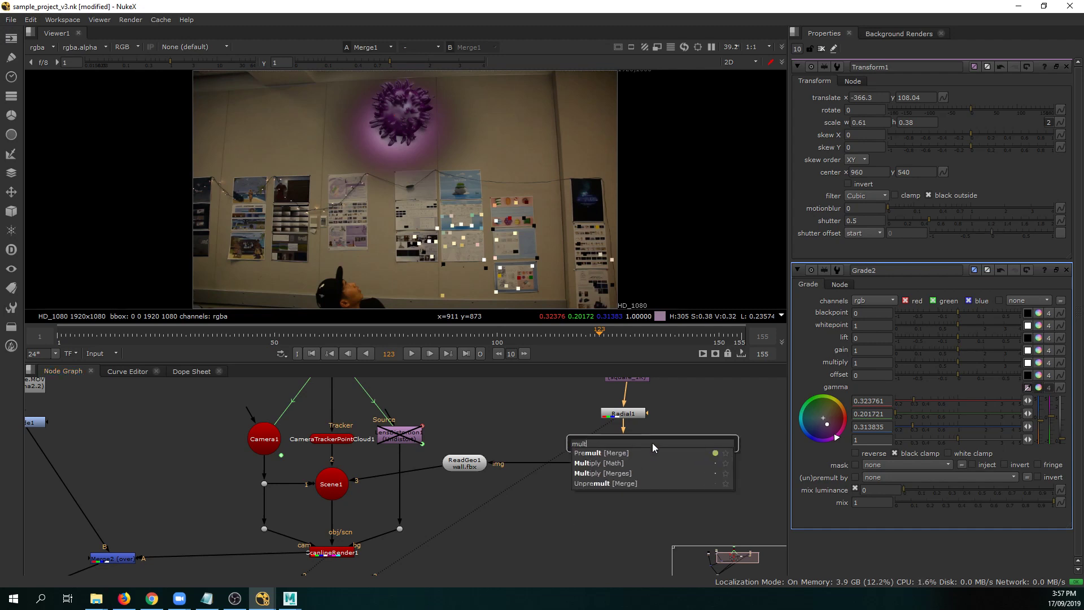
pyautogui.press('Down')
pyautogui.press('Return')
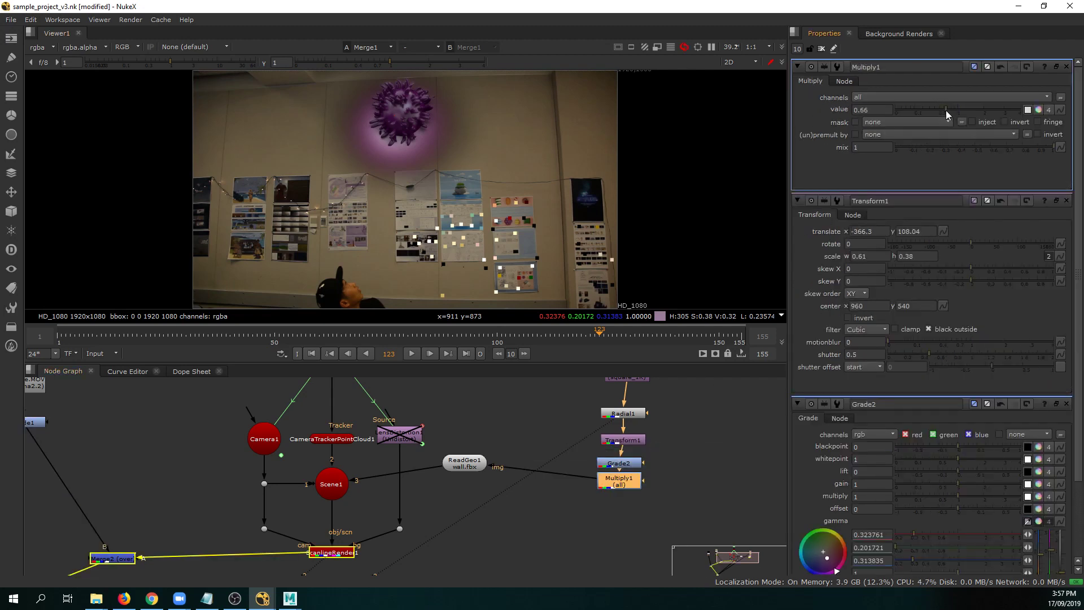
pyautogui.moveTo(946, 110); pyautogui.dragTo(938, 111)
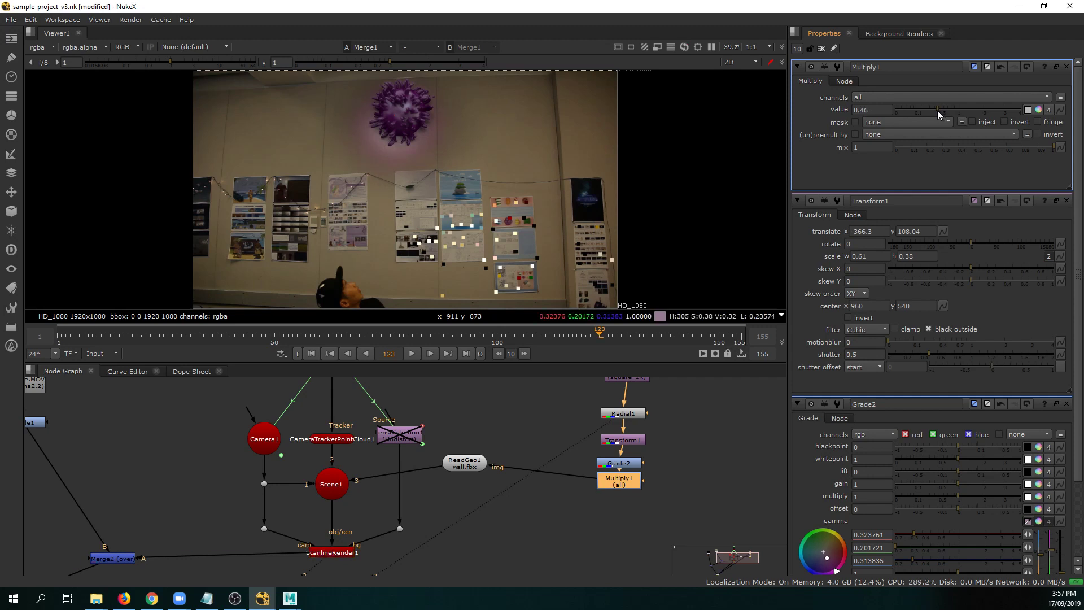
# Tint Grade2's gain pink with red 1, green about 0.577 and blue about 0.932.
pyautogui.doubleClick(624, 465)
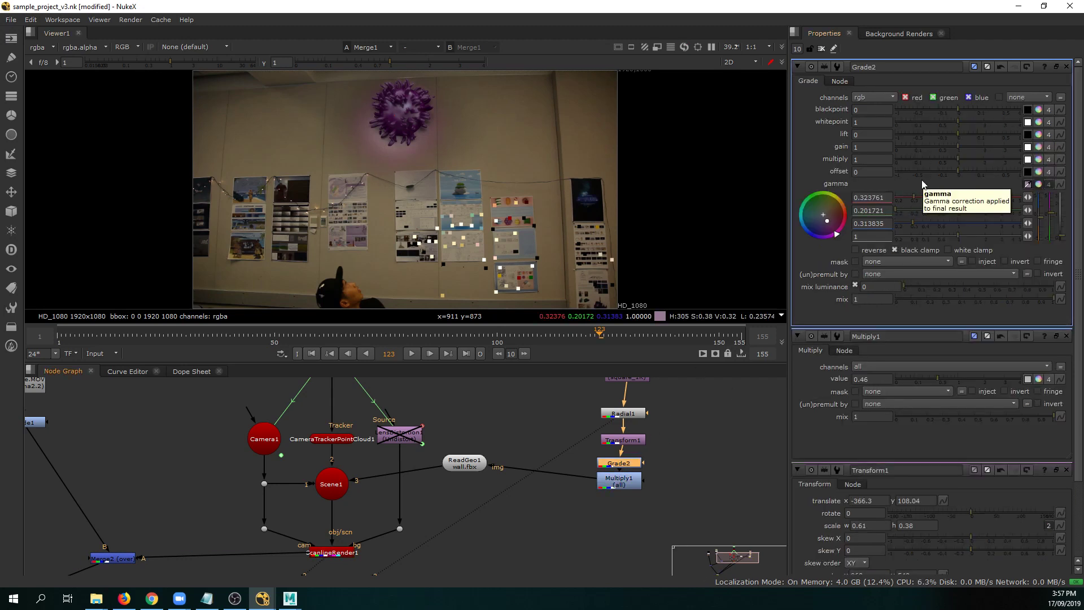
pyautogui.click(1036, 147)
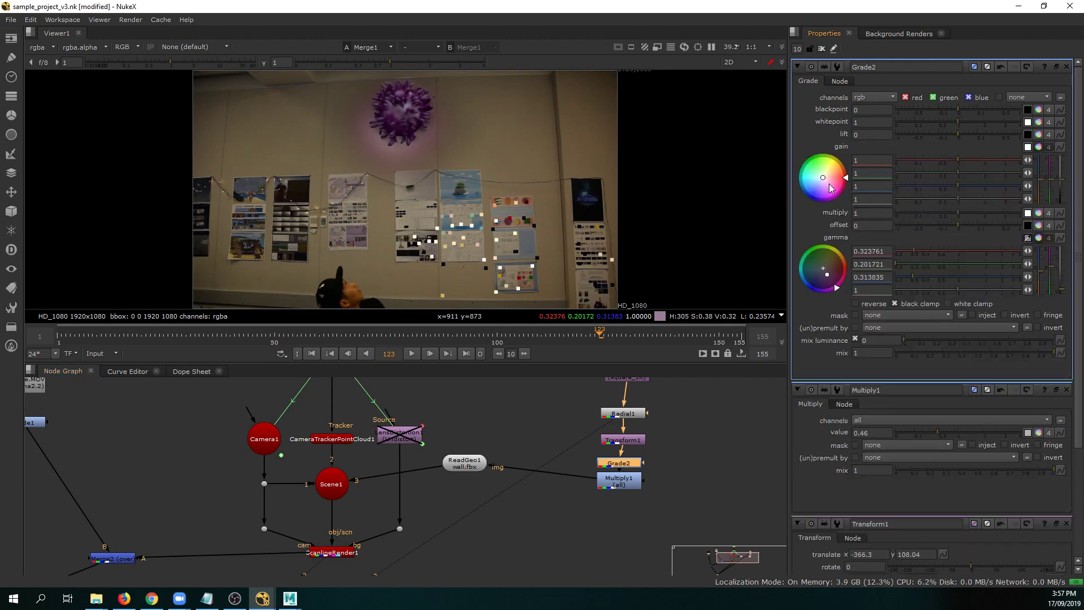
pyautogui.moveTo(832, 188)
pyautogui.mouseDown()
pyautogui.moveTo(960, 222)
pyautogui.moveTo(873, 201)
pyautogui.moveTo(882, 253)
pyautogui.moveTo(876, 240)
pyautogui.mouseUp()
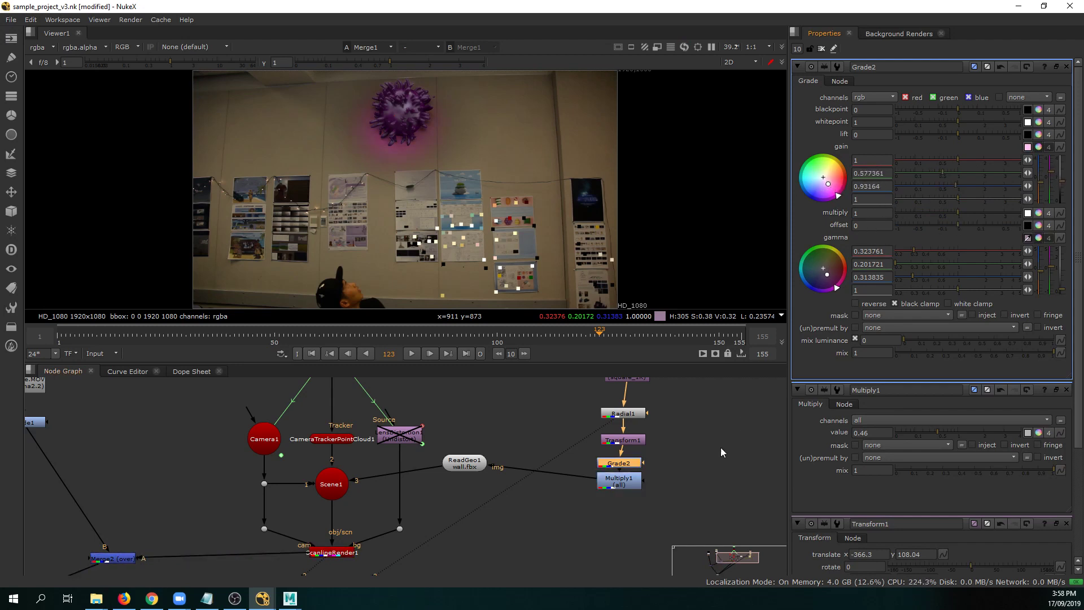
# Raise Grade2's gamma to about 0.594 red, 0.472 green and 0.584 blue, and bring up Multiply1's properties.
pyautogui.click(619, 485)
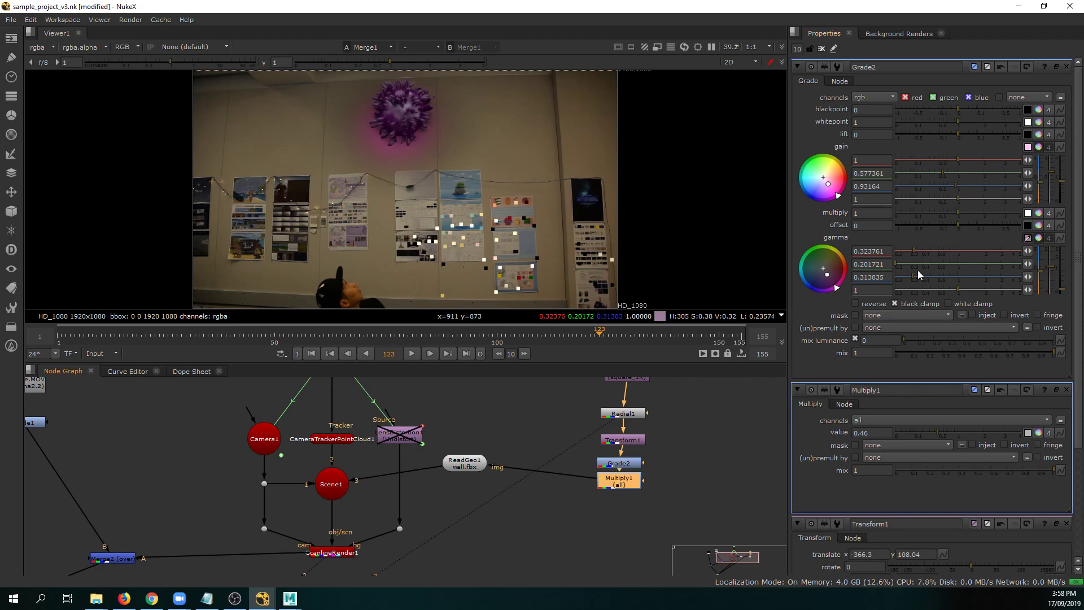
pyautogui.moveTo(1055, 286); pyautogui.dragTo(1067, 284)
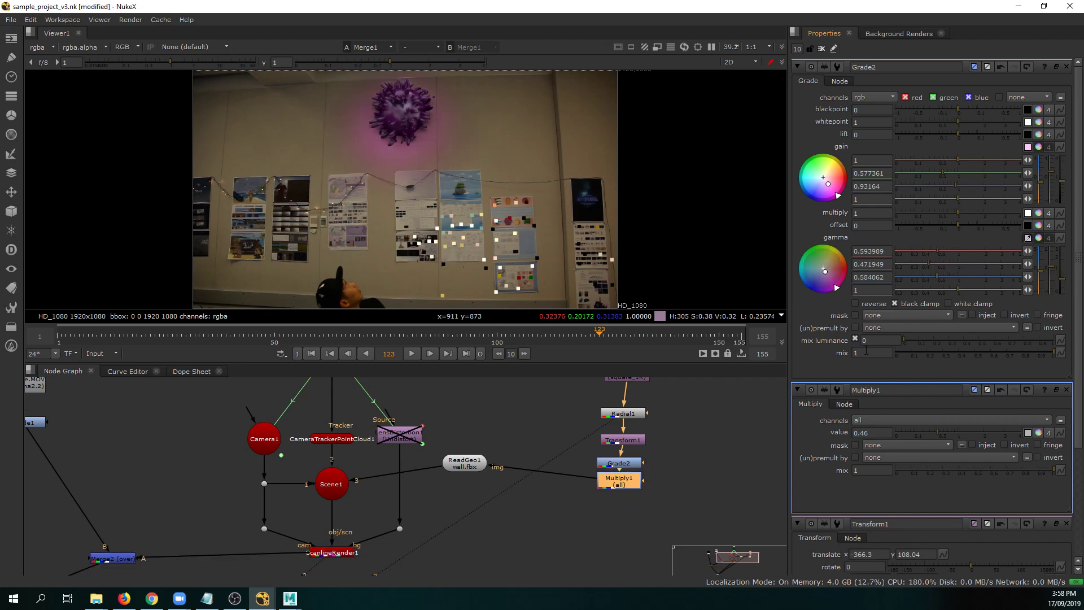
pyautogui.doubleClick(623, 483)
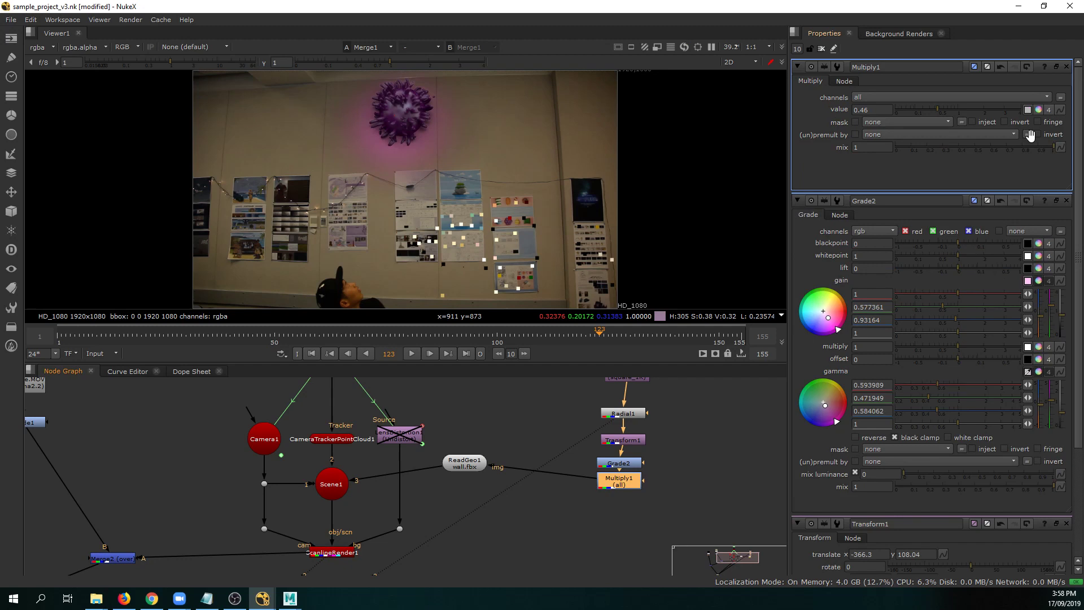
# Disable the Grade2 and Multiply1 nodes below Transform1 and go to frame 126.
pyautogui.click(984, 109)
pyautogui.moveTo(984, 109); pyautogui.dragTo(937, 110)
pyautogui.moveTo(682, 446); pyautogui.dragTo(709, 480, button='middle')
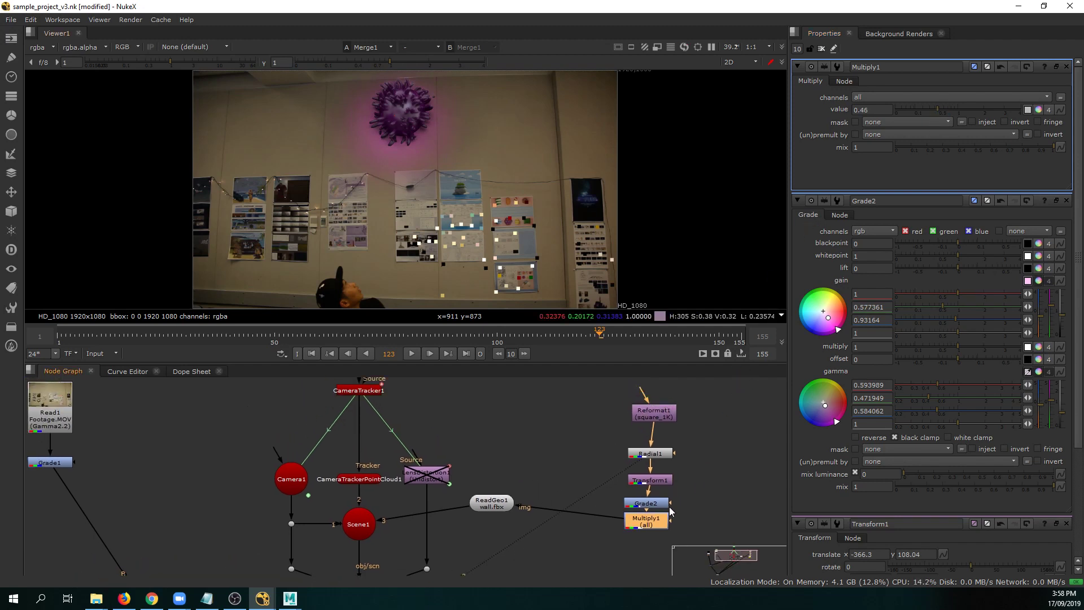
pyautogui.click(651, 507)
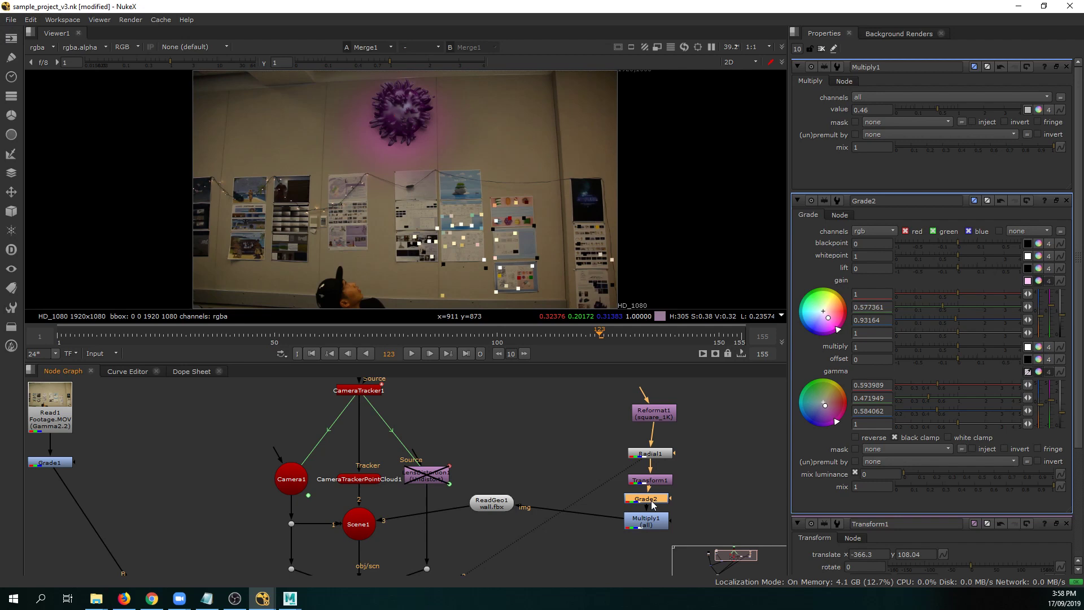
pyautogui.press('d')
pyautogui.click(651, 525)
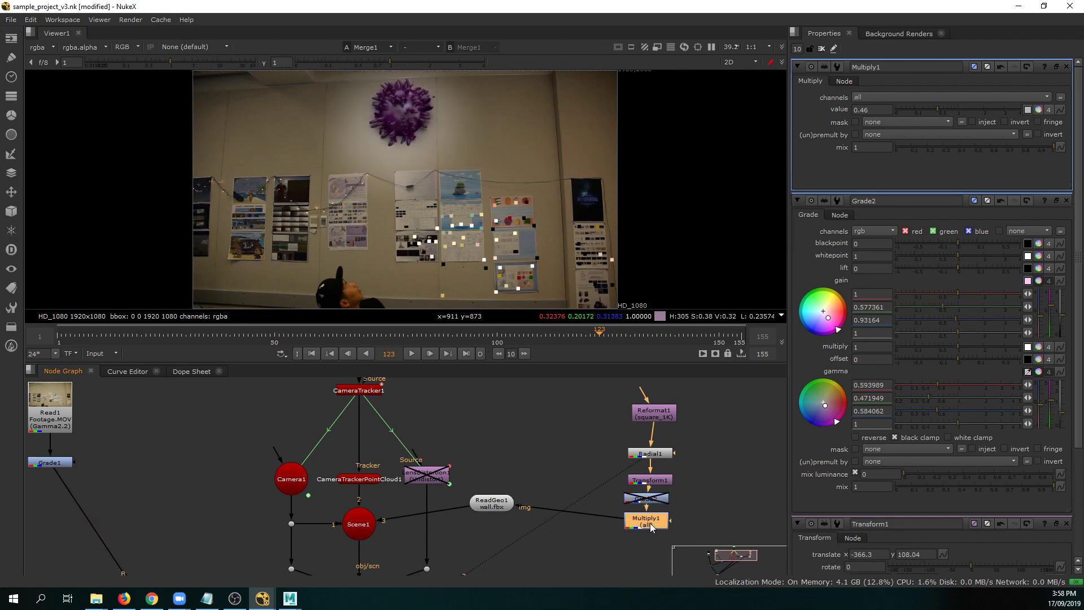
pyautogui.press('d')
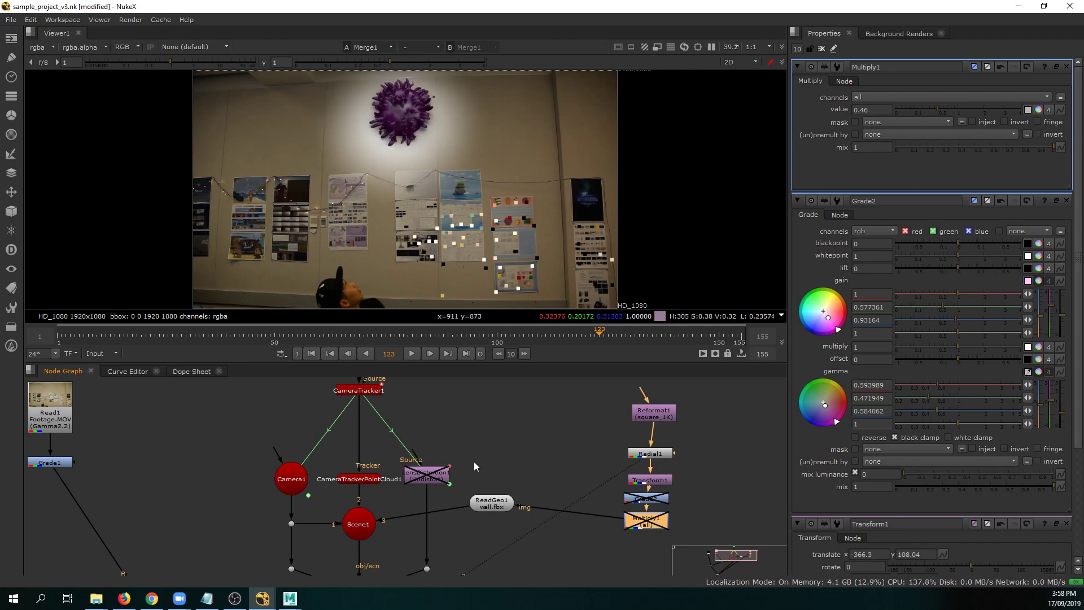
pyautogui.click(611, 333)
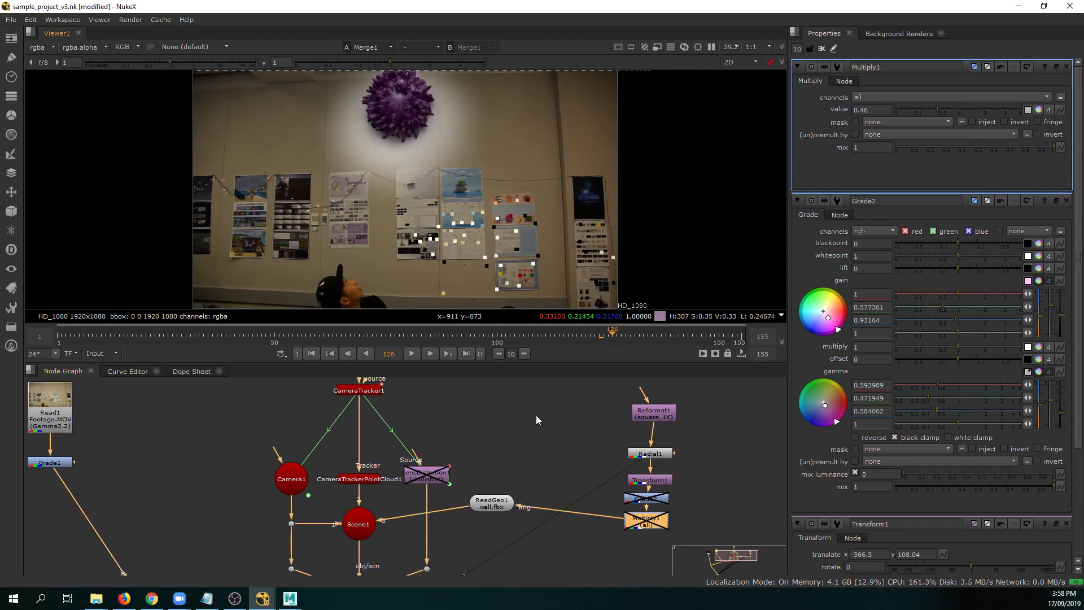
# Move Merge2 aside and insert a new Grade node between Grade1 and Merge2 in the footage branch.
pyautogui.moveTo(538, 439); pyautogui.dragTo(640, 376, button='middle')
pyautogui.moveTo(286, 493); pyautogui.dragTo(304, 534, button='middle')
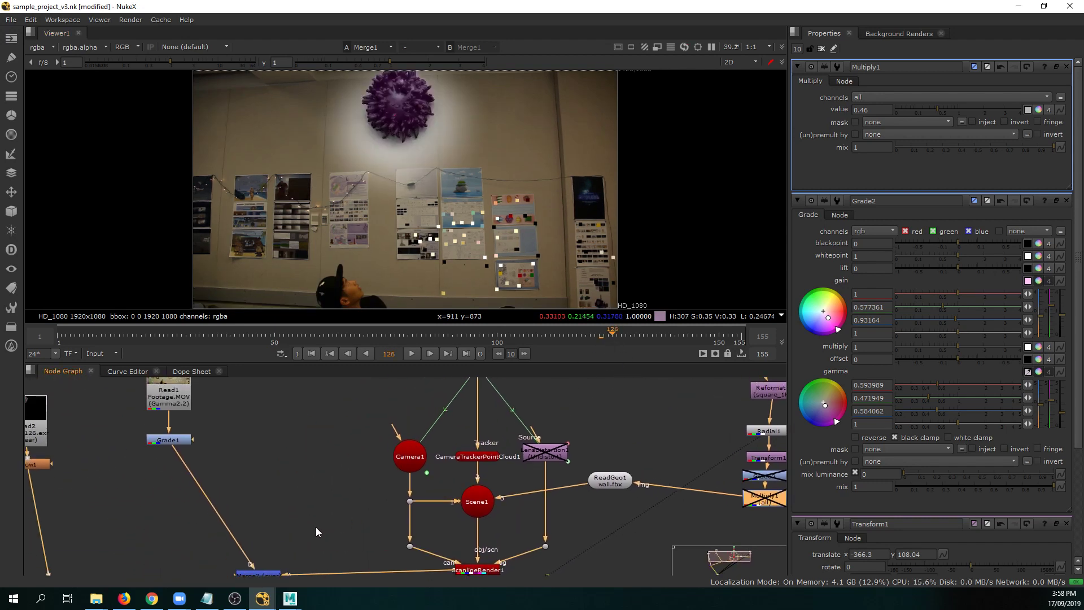
pyautogui.moveTo(253, 567); pyautogui.dragTo(247, 532, button='middle')
pyautogui.moveTo(256, 540); pyautogui.dragTo(219, 524)
pyautogui.click(242, 480)
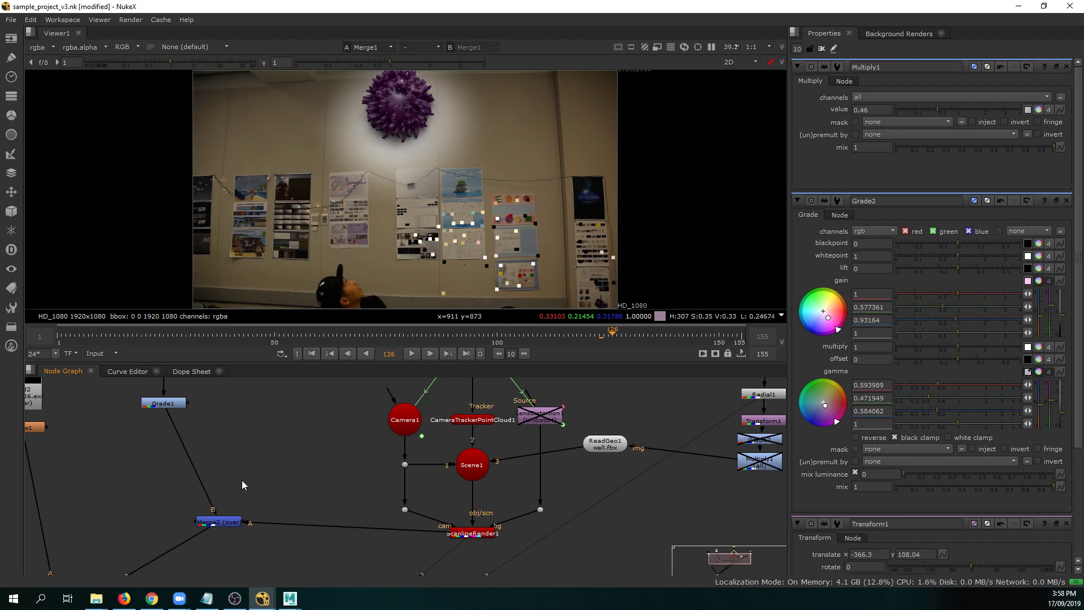
pyautogui.moveTo(257, 456); pyautogui.dragTo(253, 489, button='middle')
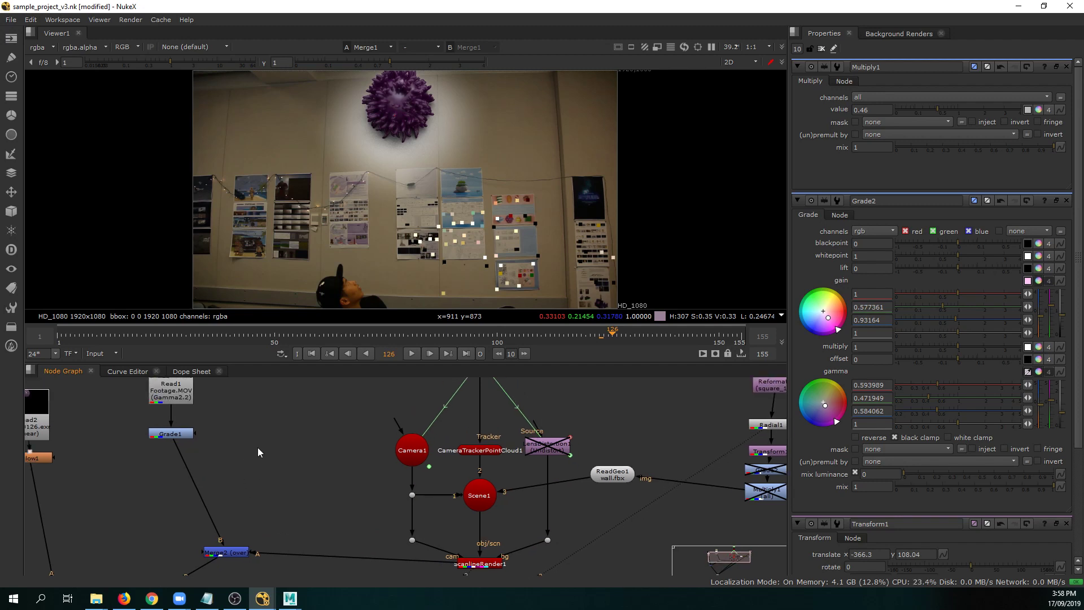
pyautogui.moveTo(258, 447); pyautogui.dragTo(263, 456, button='middle')
pyautogui.press('Tab')
pyautogui.write('grade')
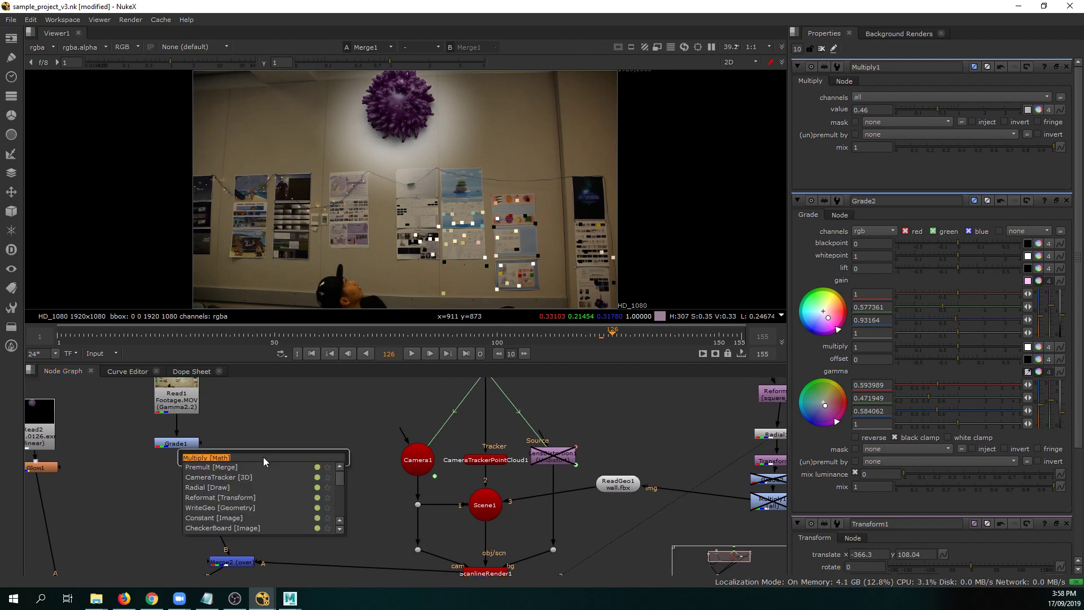
pyautogui.press('Return')
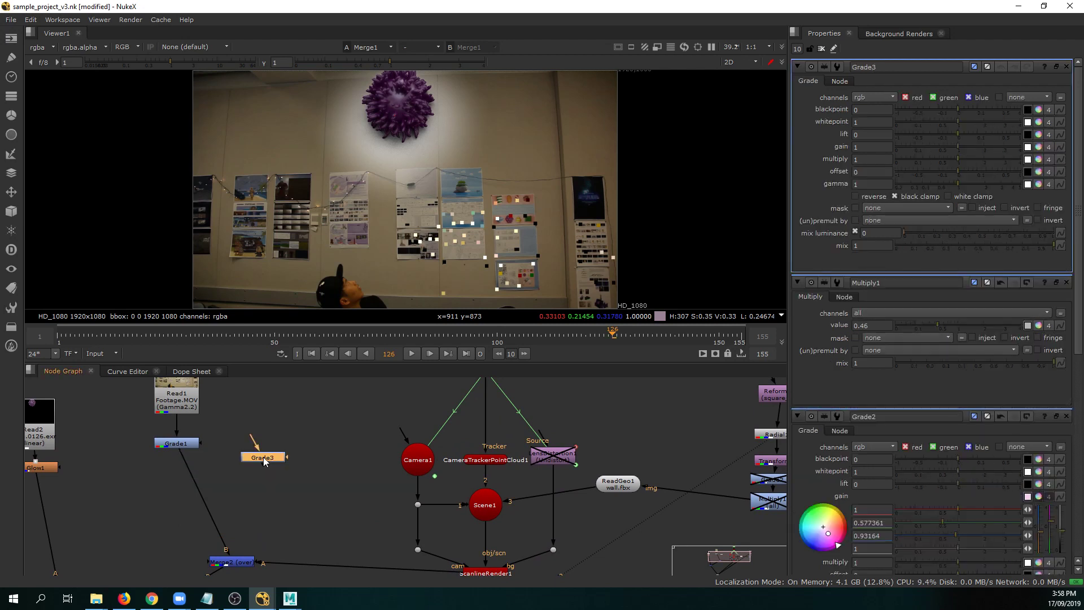
pyautogui.click(196, 497)
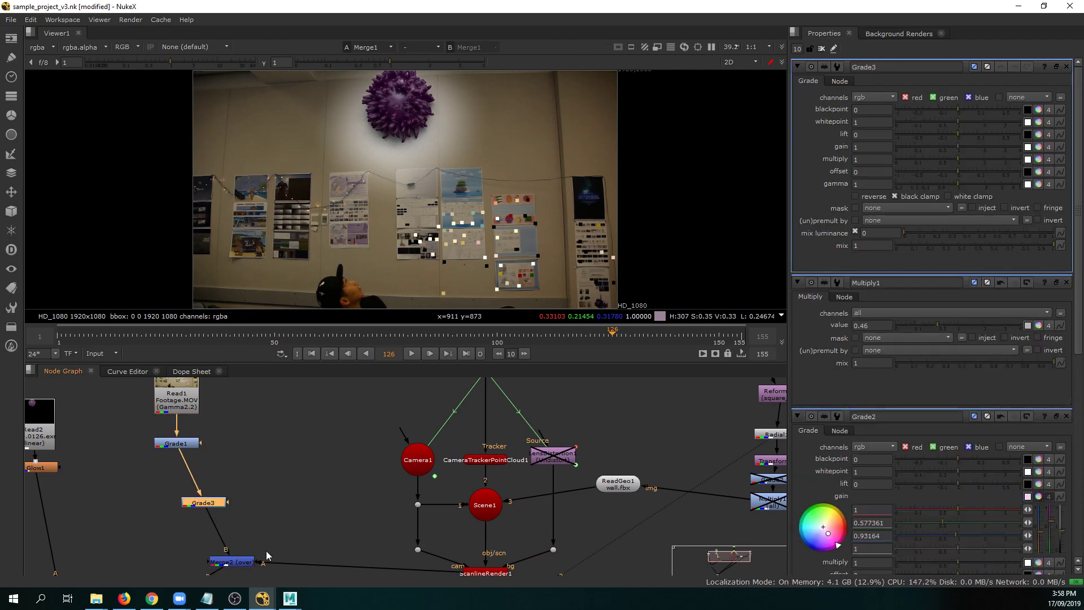
# Disconnect ScanlineRender1 from Merge2 and tint Grade3's gamma magenta with about 0.829 red, 0.129 green and 1 blue.
pyautogui.moveTo(454, 573); pyautogui.dragTo(333, 548)
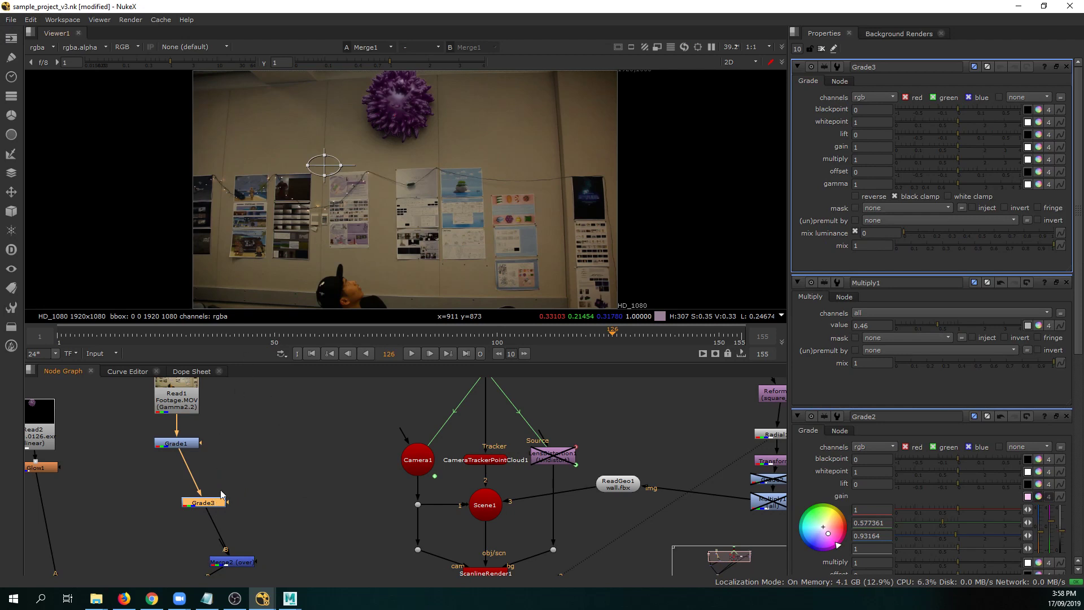
pyautogui.click(1039, 184)
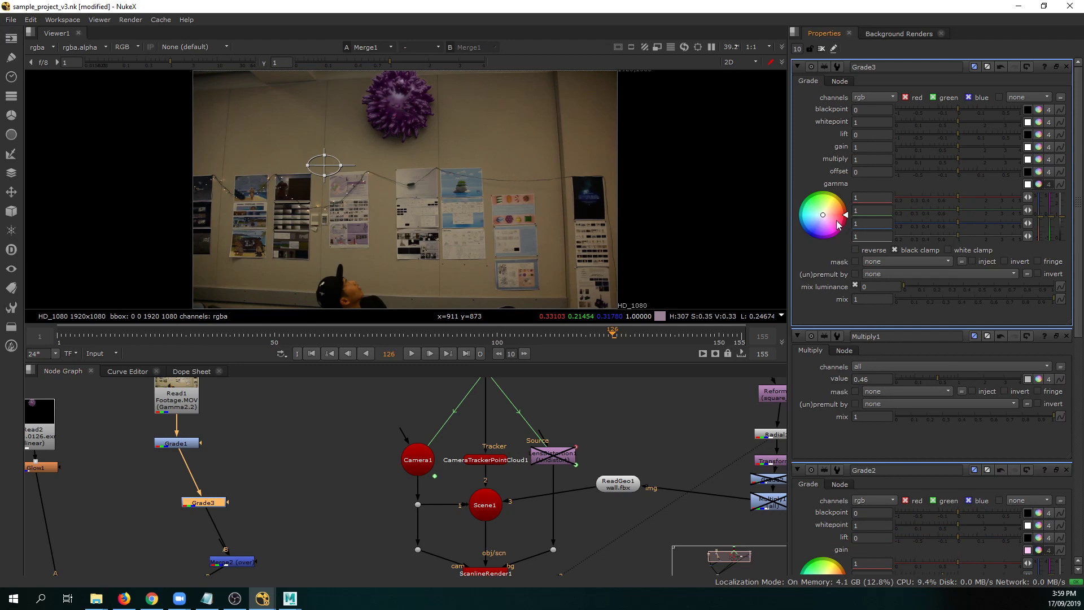
pyautogui.moveTo(824, 215); pyautogui.dragTo(827, 218)
pyautogui.moveTo(871, 250); pyautogui.dragTo(879, 378)
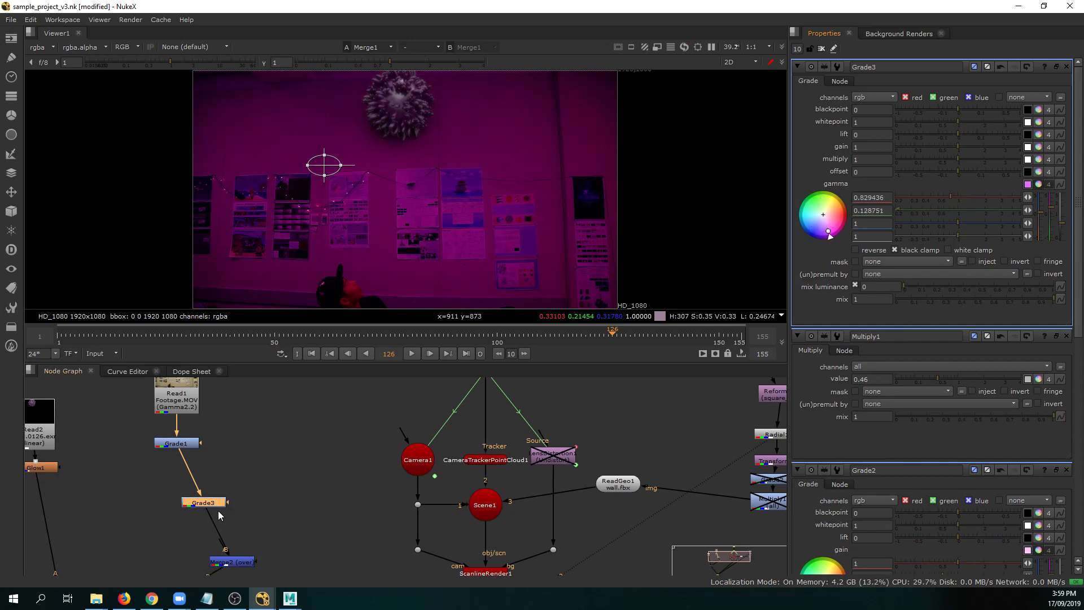
# Connect Grade3's mask input to ScanlineRender1 and set Grade3's multiply to 1.65.
pyautogui.moveTo(228, 502); pyautogui.dragTo(471, 575)
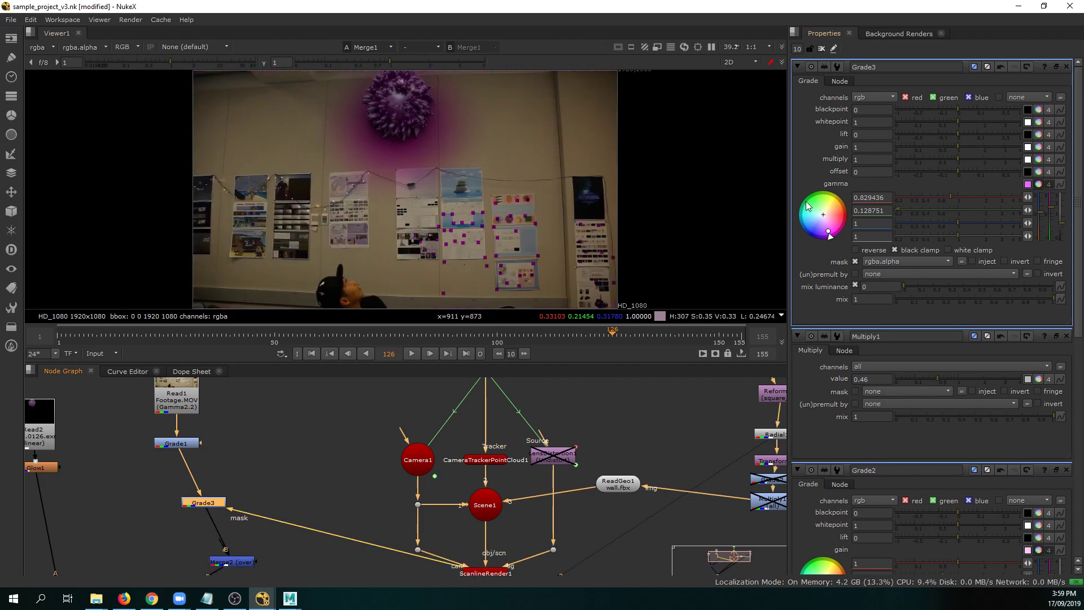
pyautogui.moveTo(957, 158); pyautogui.dragTo(977, 174)
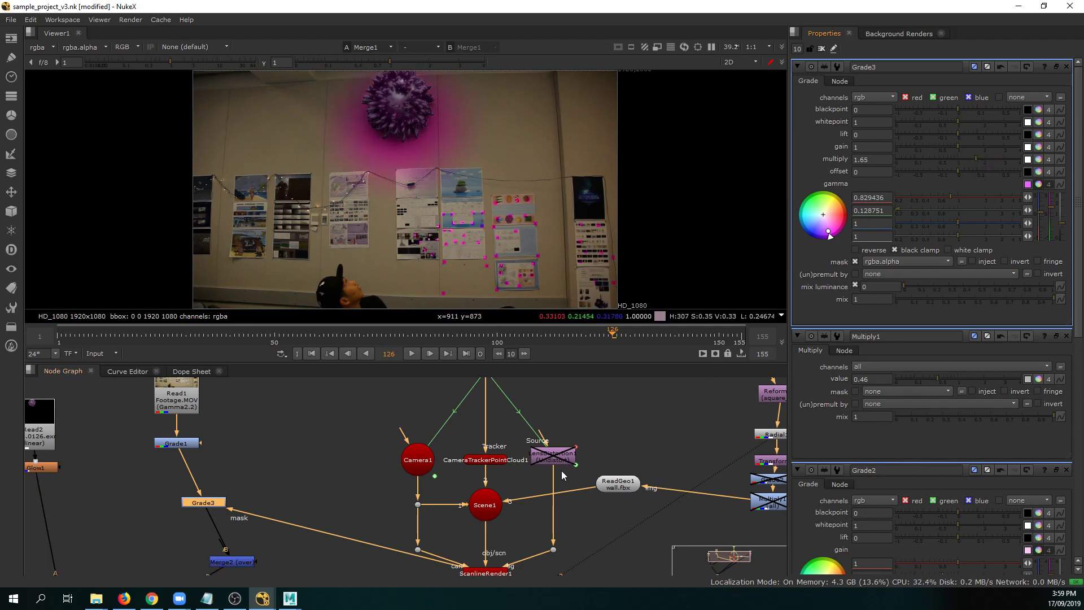
# Disable CameraTrackerPointCloud1 and set Grade3's gain to 1.45, offset to -0.002 and mix to 0.445.
pyautogui.click(494, 460)
pyautogui.press('d')
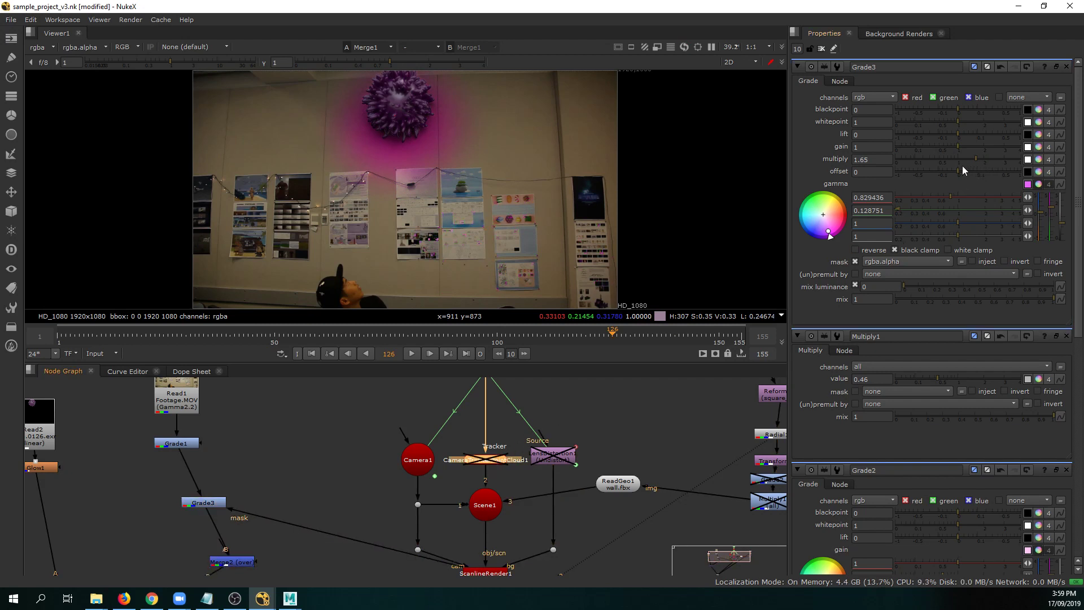
pyautogui.moveTo(957, 172); pyautogui.dragTo(966, 147)
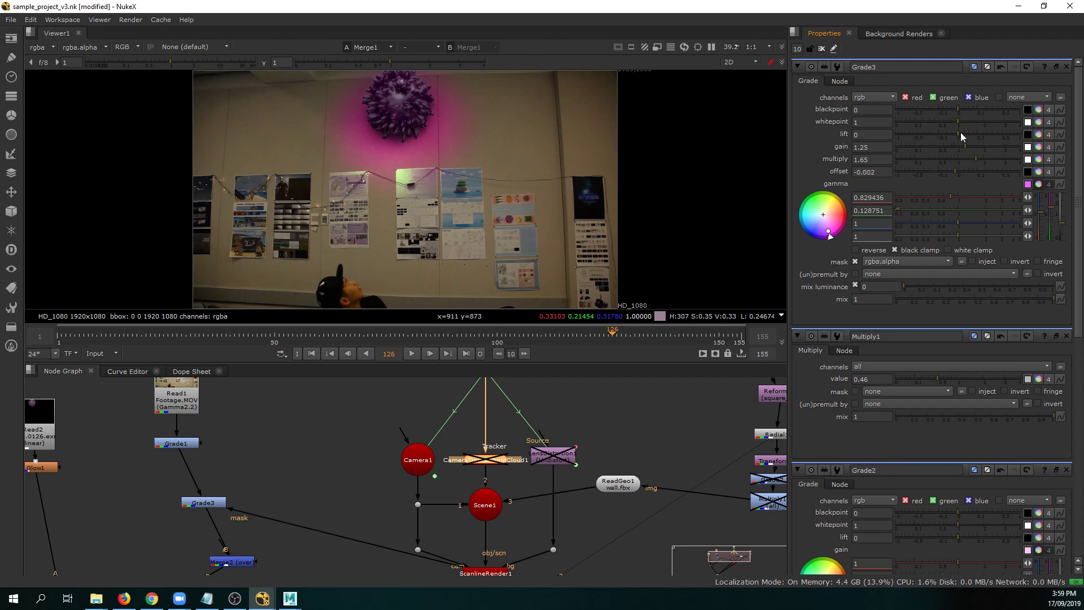
pyautogui.moveTo(958, 297)
pyautogui.mouseDown()
pyautogui.moveTo(967, 299)
pyautogui.moveTo(923, 304)
pyautogui.moveTo(966, 304)
pyautogui.mouseUp()
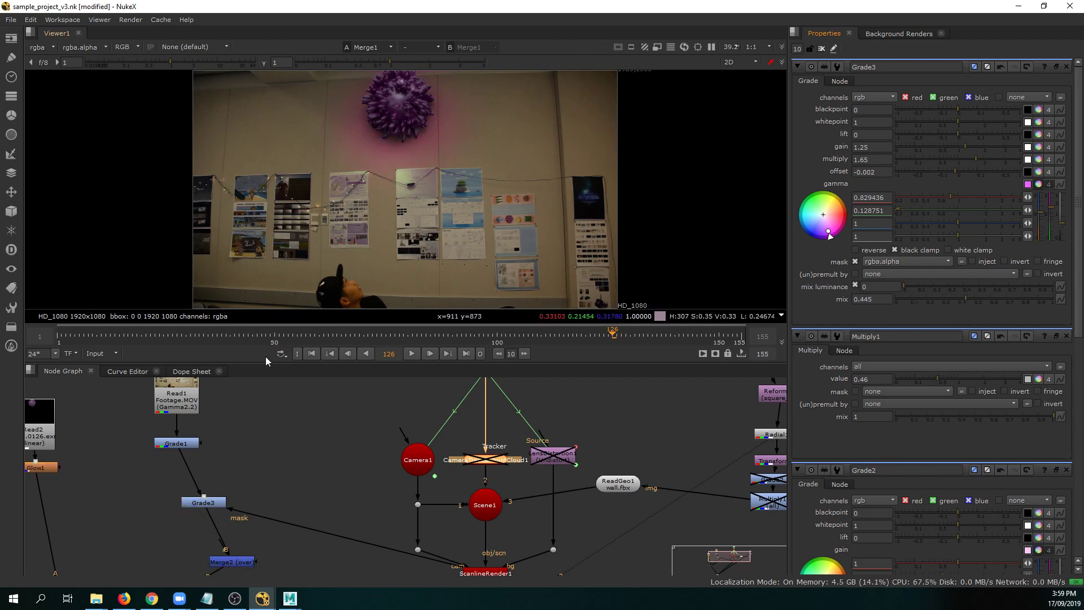
pyautogui.press('Left')
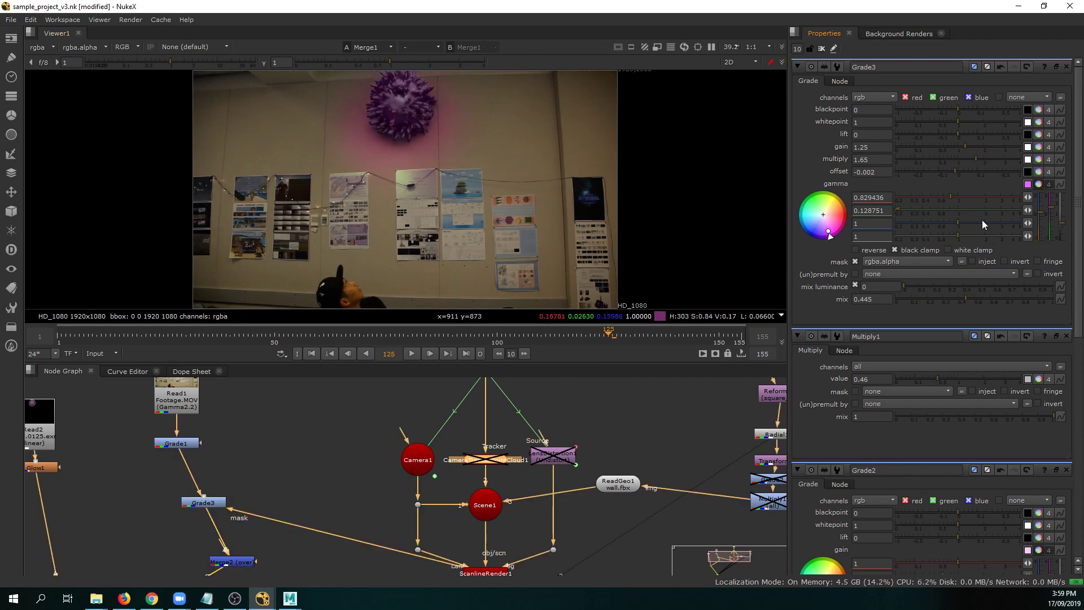
pyautogui.click(970, 145)
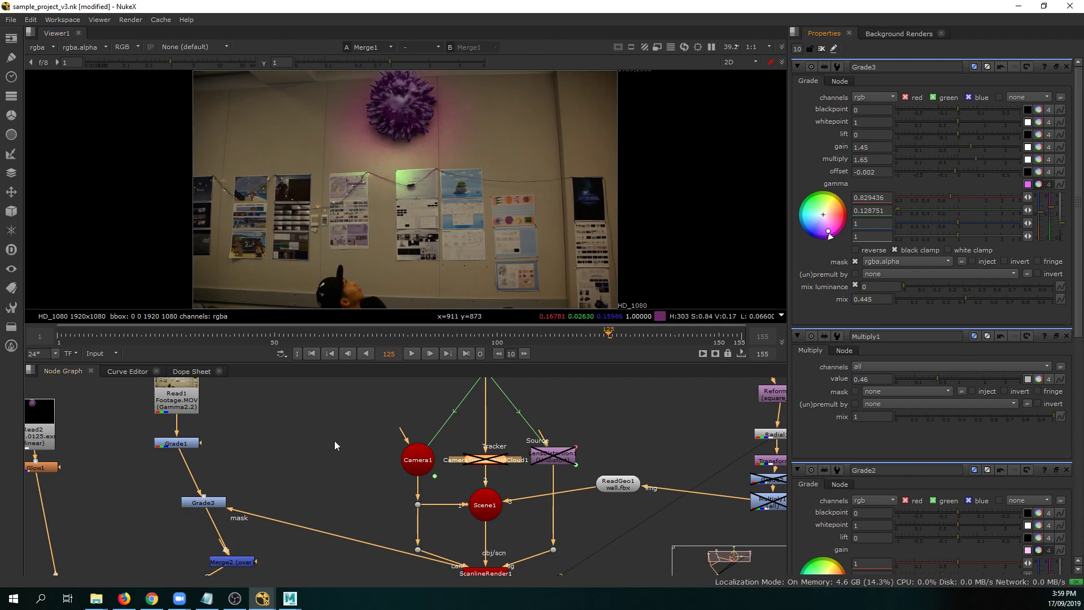
pyautogui.moveTo(323, 427); pyautogui.dragTo(350, 486, button='middle')
pyautogui.scroll(4, 441, 182)
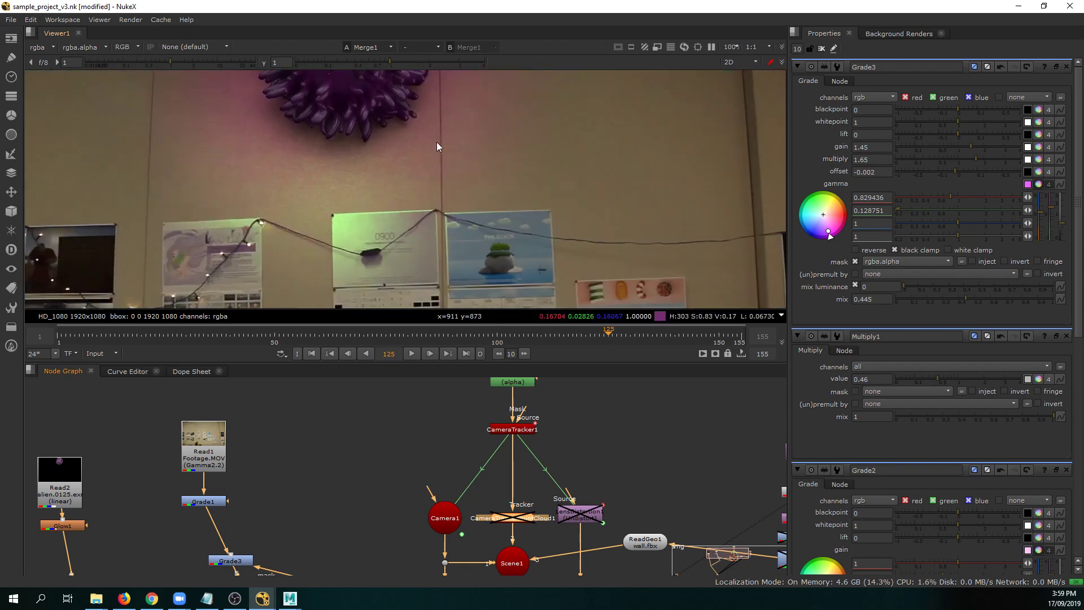
pyautogui.scroll(-3, 316, 157)
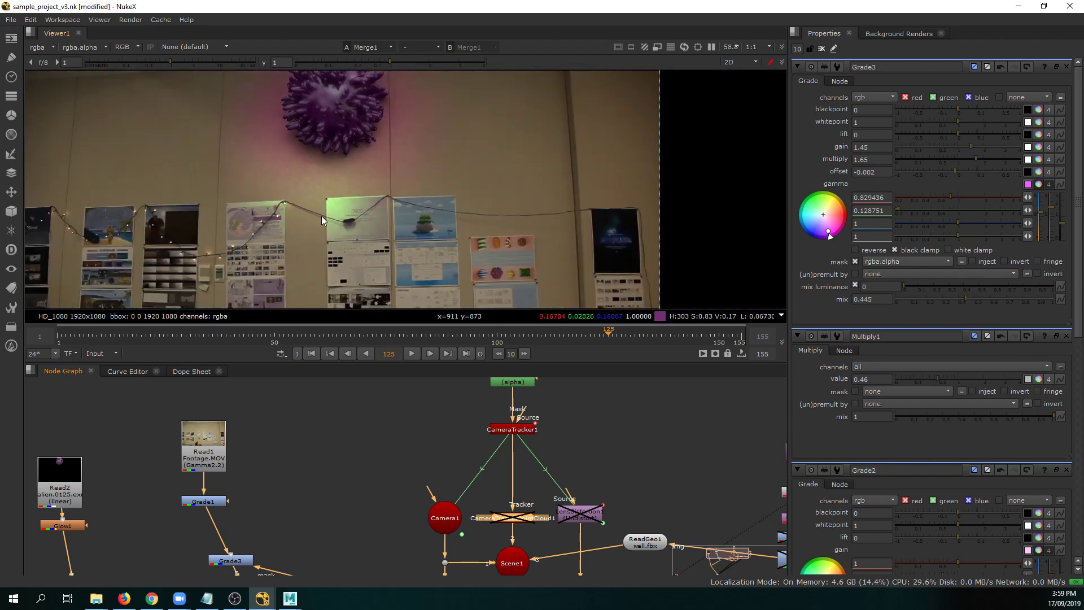
pyautogui.moveTo(320, 472); pyautogui.dragTo(337, 439, button='middle')
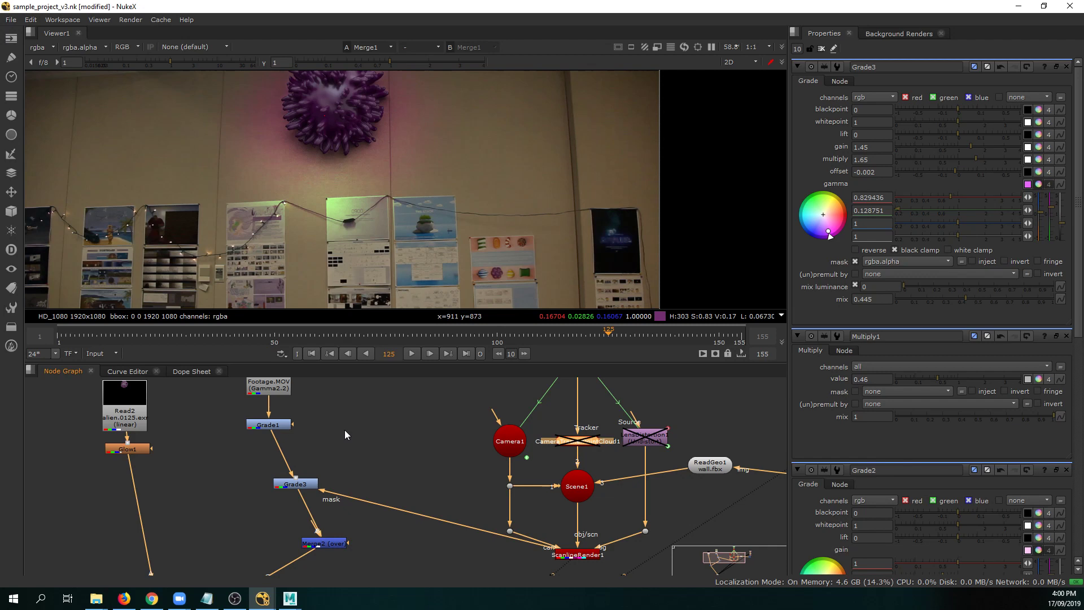
pyautogui.click(310, 435)
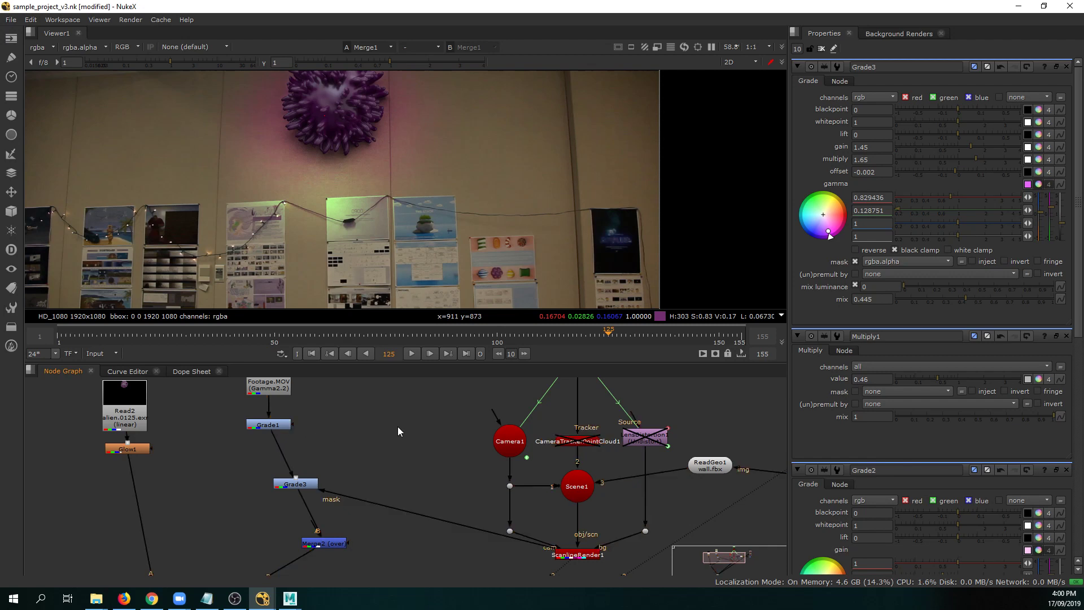
pyautogui.press('Tab')
pyautogui.write('de')
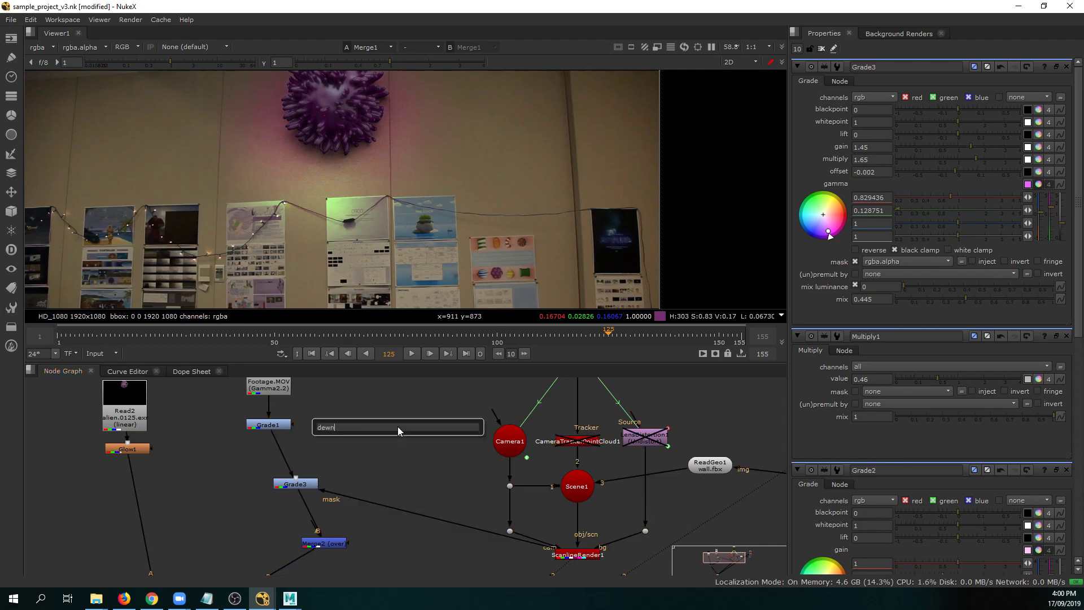
pyautogui.write('no')
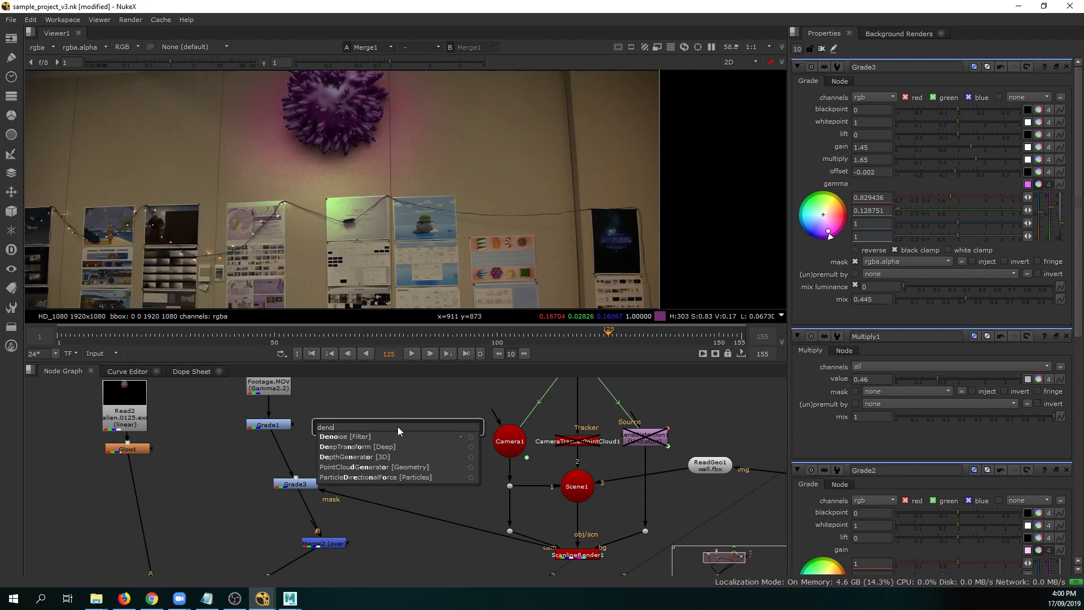
pyautogui.press('Escape')
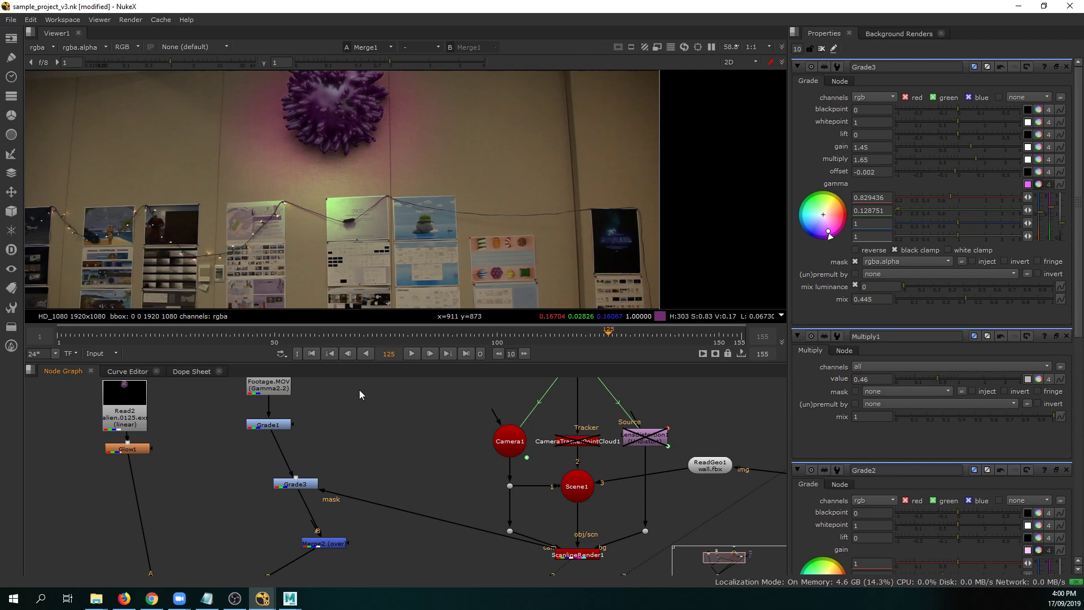
# Align Merge2 and Grade3 beneath Grade1 in the node graph and go to frame 121.
pyautogui.moveTo(324, 544); pyautogui.dragTo(296, 555)
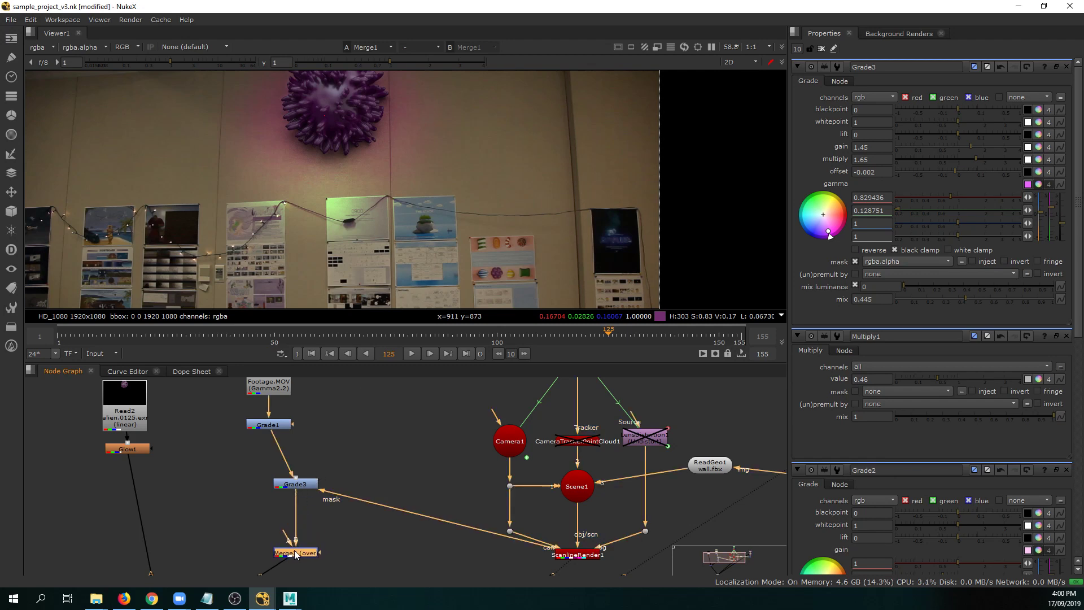
pyautogui.moveTo(300, 489); pyautogui.dragTo(281, 482)
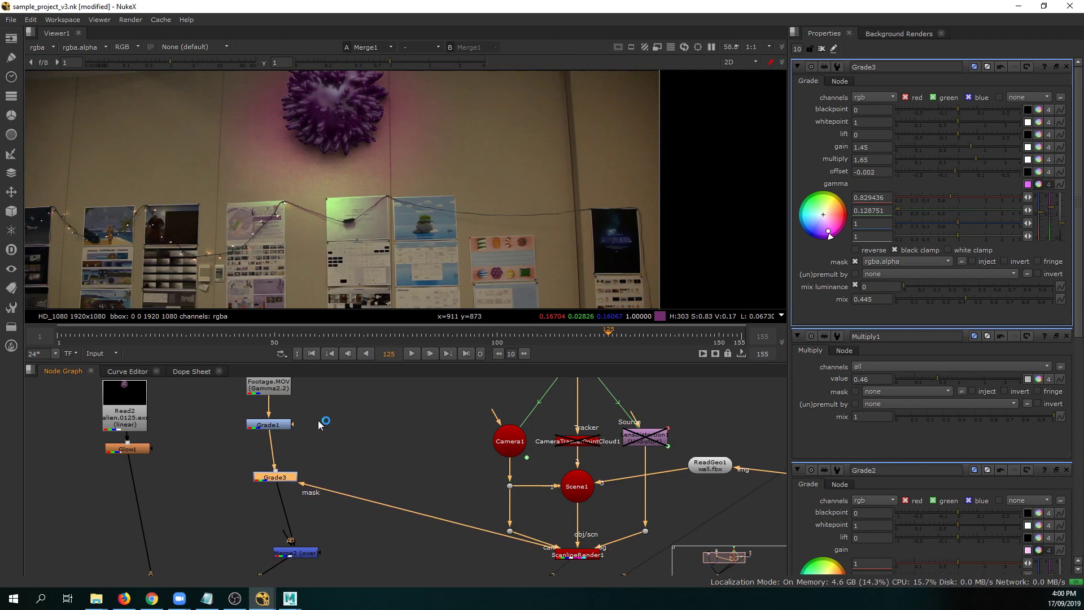
pyautogui.moveTo(317, 420); pyautogui.dragTo(327, 453, button='middle')
pyautogui.scroll(-1, 435, 198)
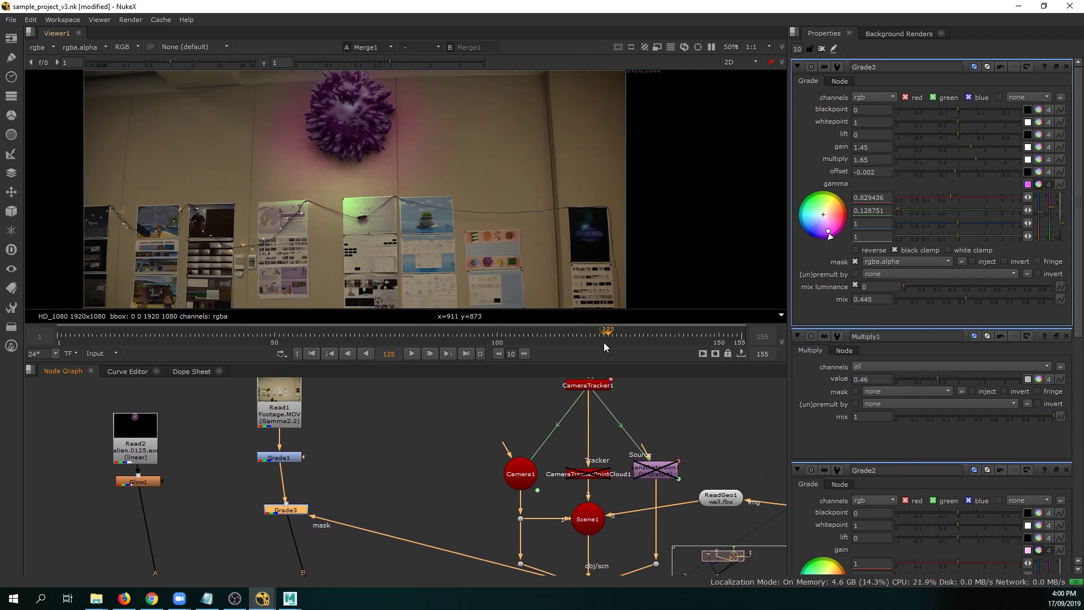
pyautogui.moveTo(604, 343); pyautogui.dragTo(589, 337)
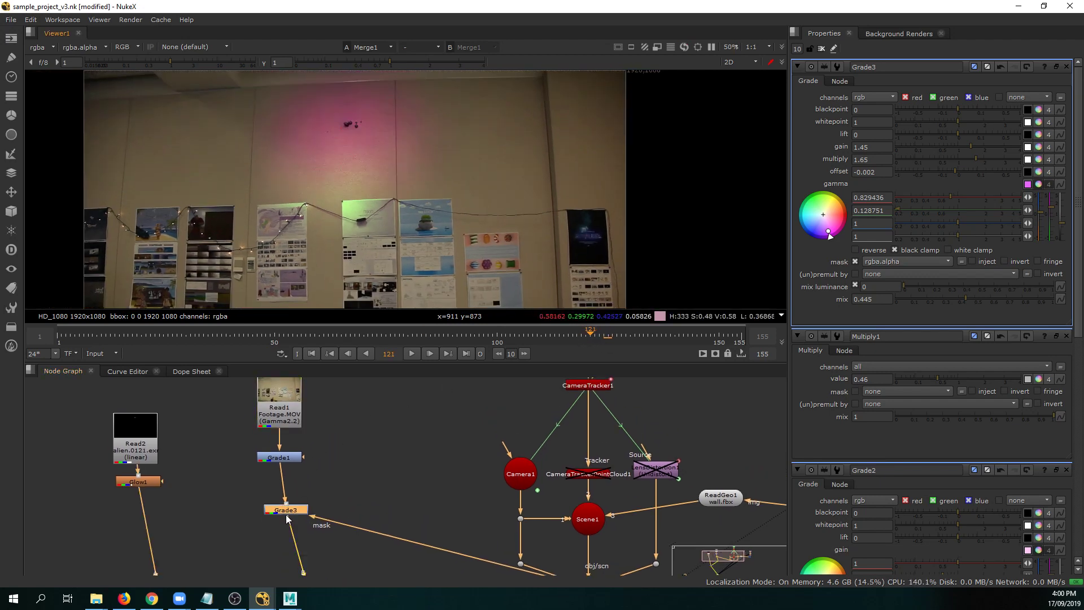
# Add a Glow node and place it between Grade3 and Merge2.
pyautogui.click(307, 510)
pyautogui.press('Tab')
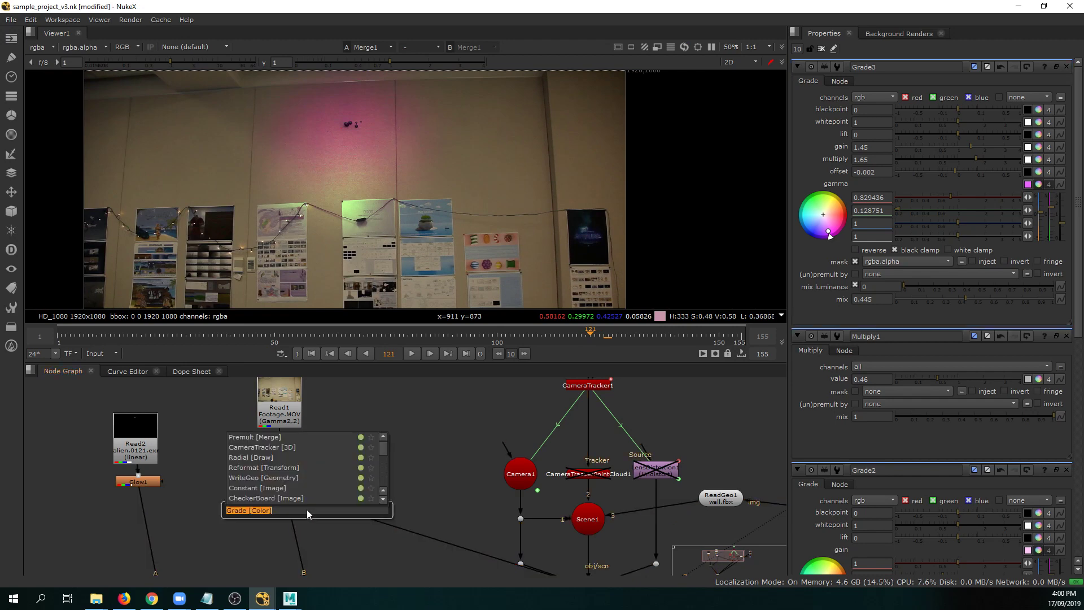
pyautogui.write('glow')
pyautogui.press('Return')
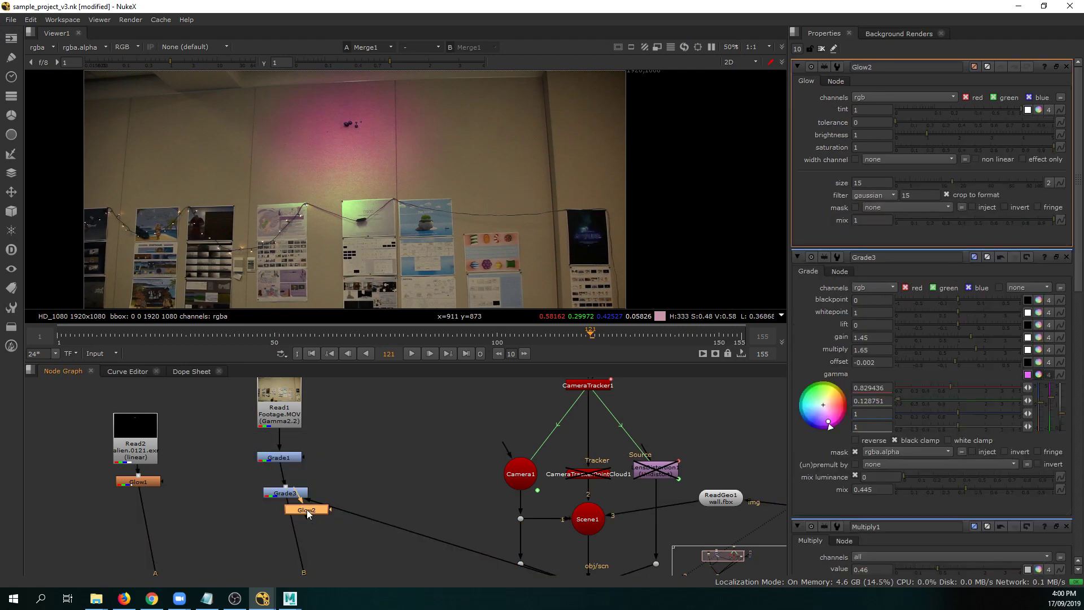
pyautogui.moveTo(307, 510); pyautogui.dragTo(293, 534)
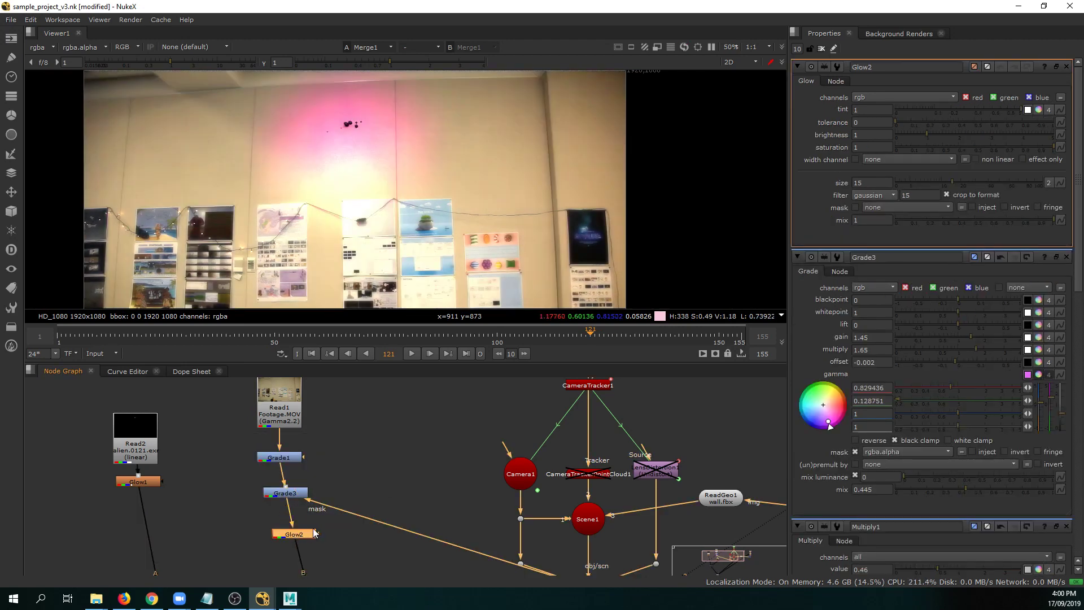
# Connect Glow2's mask input to ScanlineRender1 so the glow only affects the projected area.
pyautogui.scroll(-3, 381, 199)
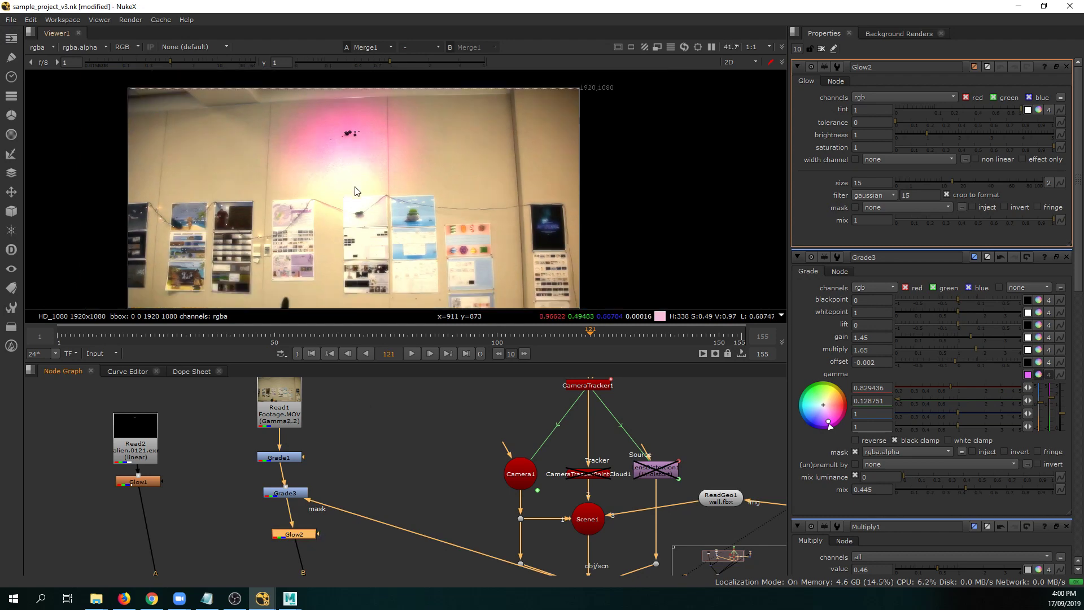
pyautogui.scroll(2, 391, 208)
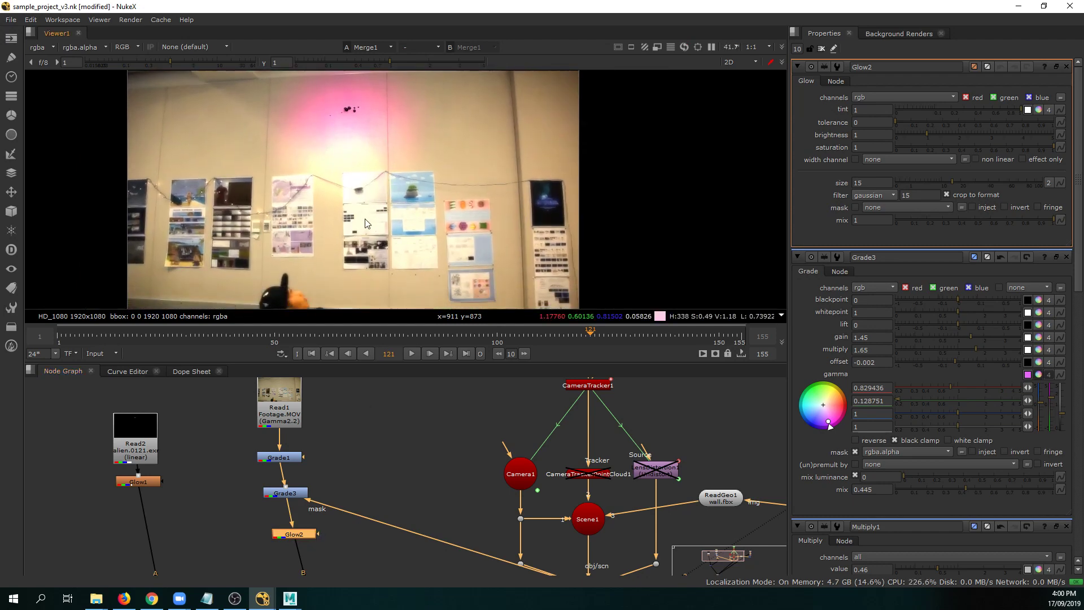
pyautogui.moveTo(345, 528); pyautogui.dragTo(316, 456, button='middle')
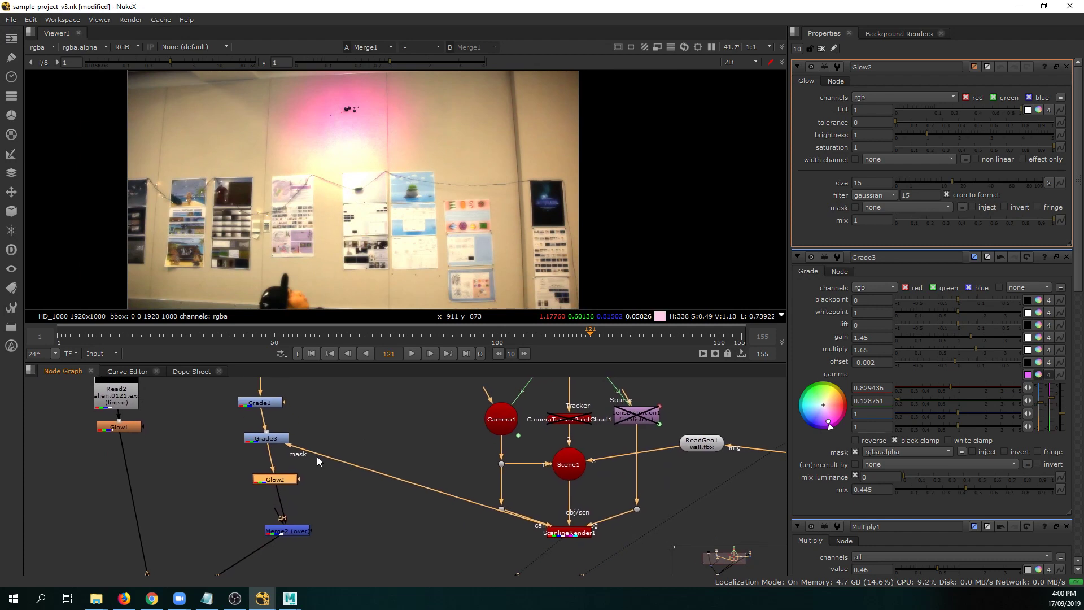
pyautogui.moveTo(301, 480); pyautogui.dragTo(556, 539)
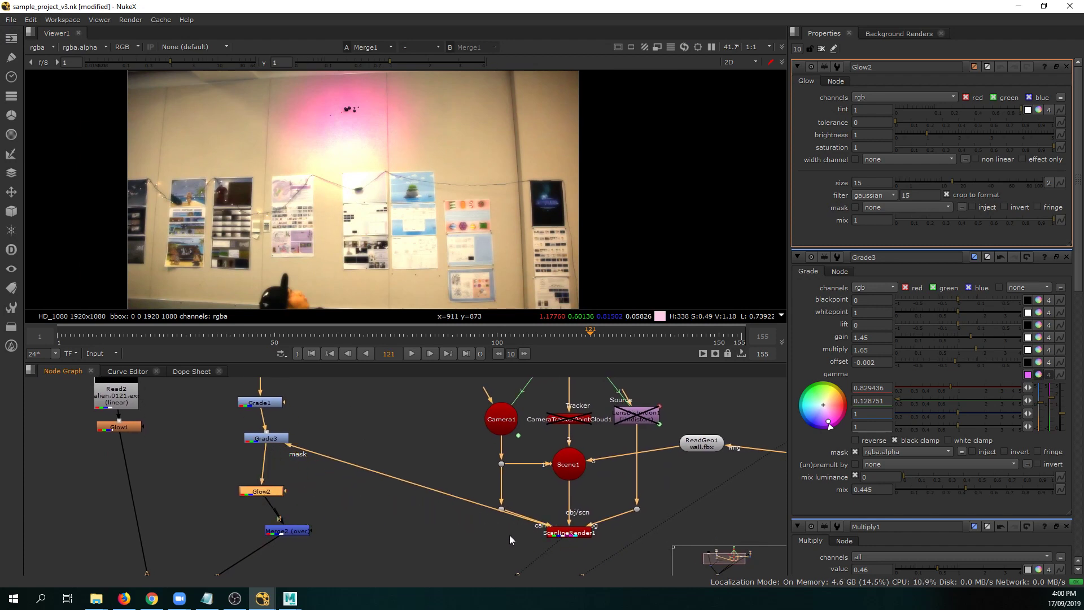
pyautogui.moveTo(284, 492); pyautogui.dragTo(562, 536)
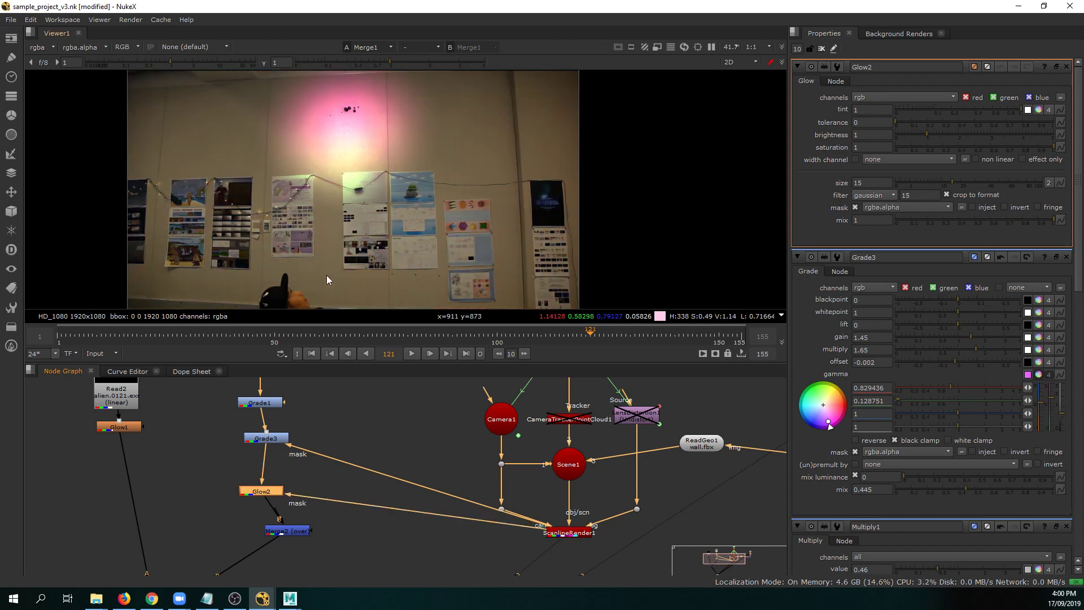
# Align Grade3, Glow2 and Merge2 in a straight vertical column in the node graph.
pyautogui.moveTo(274, 488); pyautogui.dragTo(285, 481)
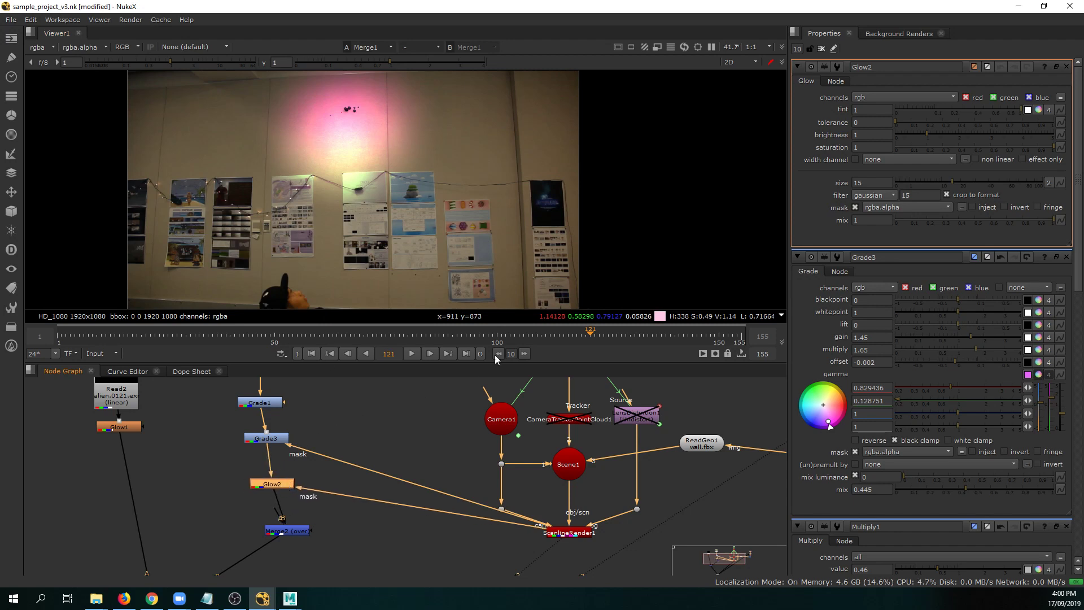
pyautogui.moveTo(262, 440); pyautogui.dragTo(269, 446)
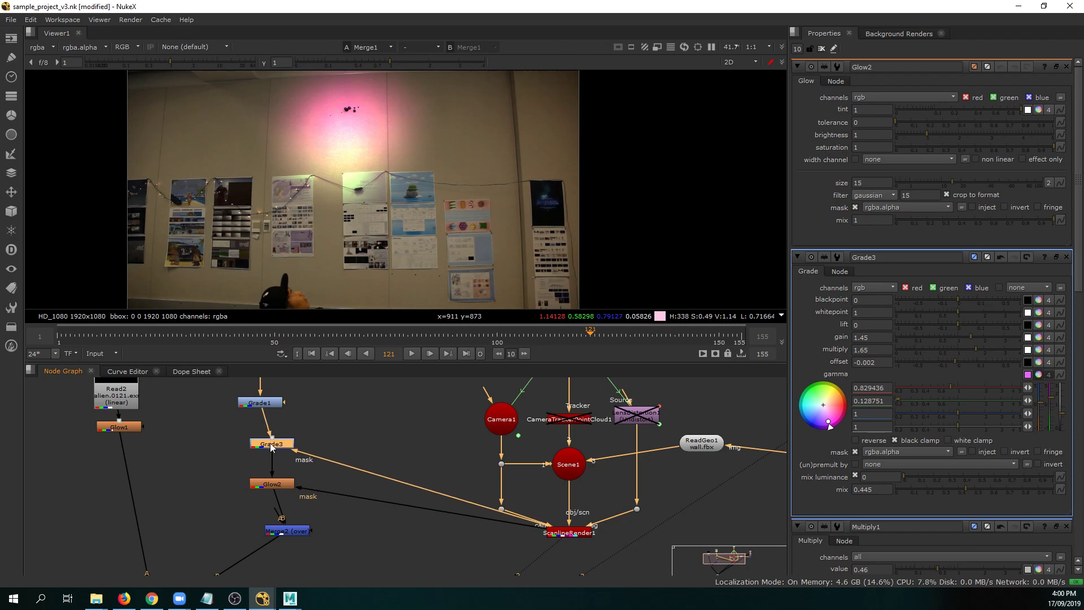
pyautogui.moveTo(288, 534); pyautogui.dragTo(272, 544)
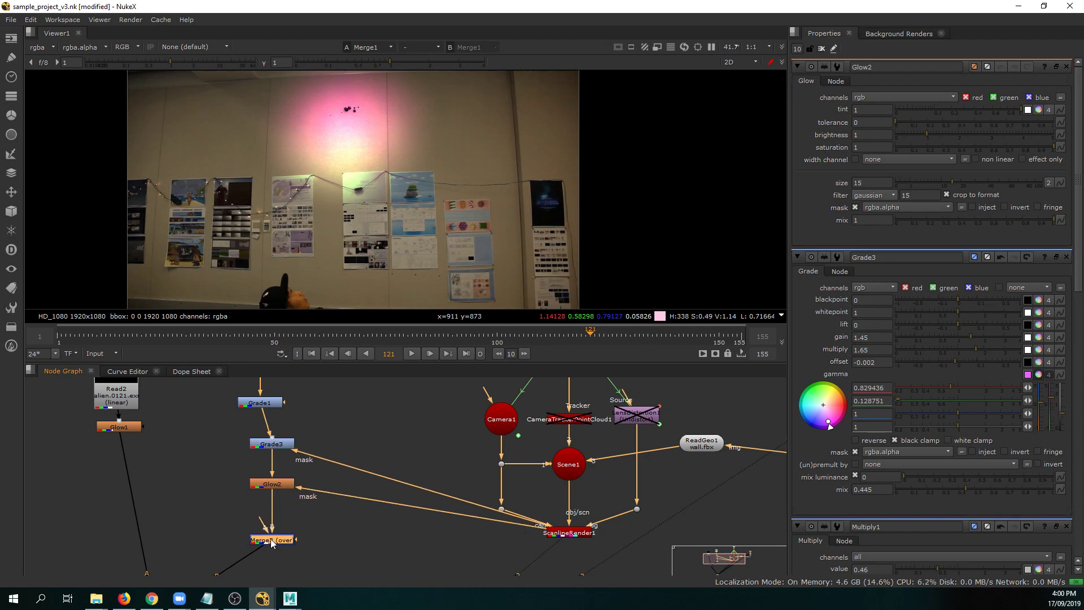
# Bring up Grade3's properties and disable the Glow2 node.
pyautogui.click(280, 449)
pyautogui.doubleClick(280, 449)
pyautogui.click(272, 487)
pyautogui.press('d')
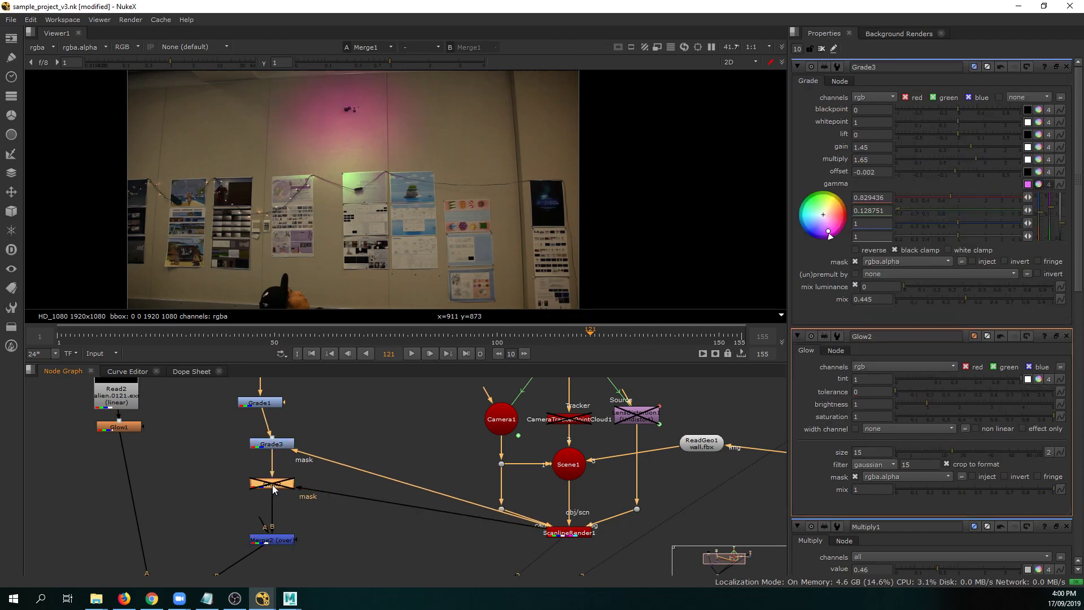
# Set Grade3's mix to 0 and set a keyframe for it at frame 120.
pyautogui.click(570, 337)
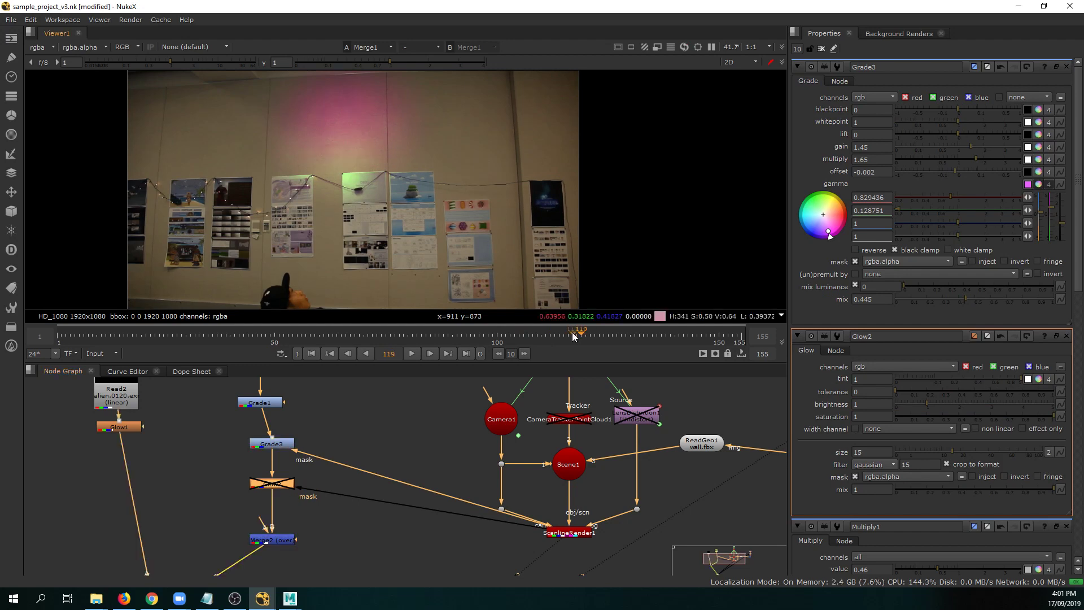
pyautogui.moveTo(570, 338); pyautogui.dragTo(581, 335)
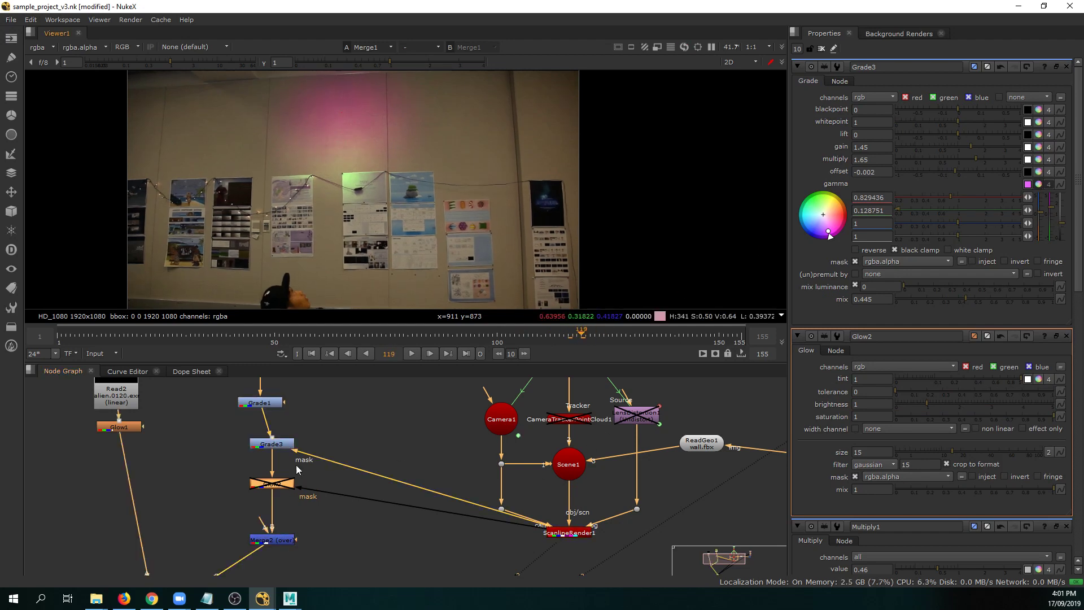
pyautogui.click(280, 447)
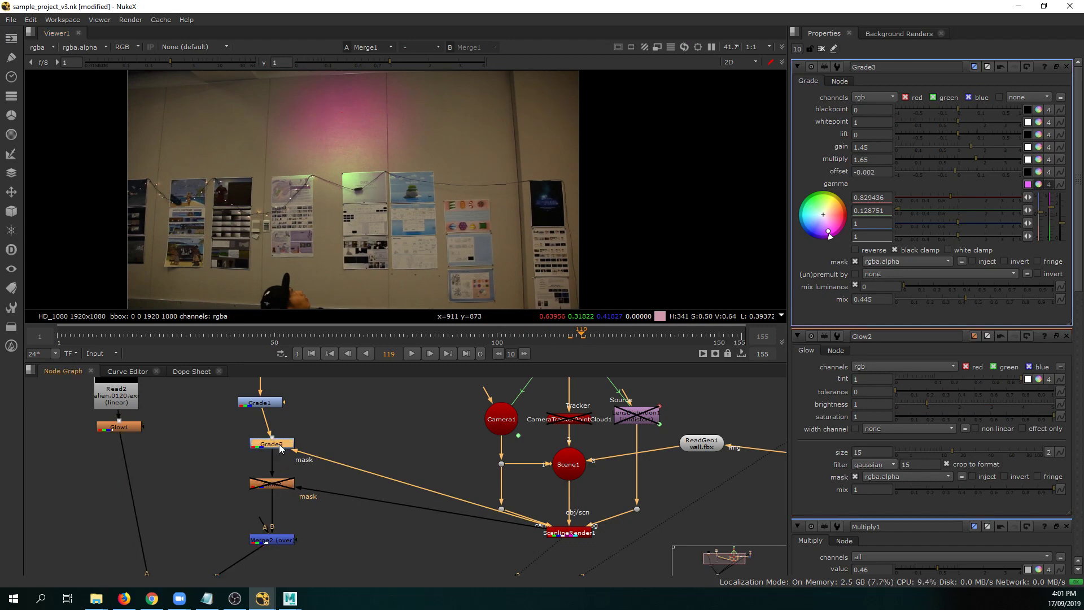
pyautogui.click(873, 299)
pyautogui.write('0')
pyautogui.press('Return')
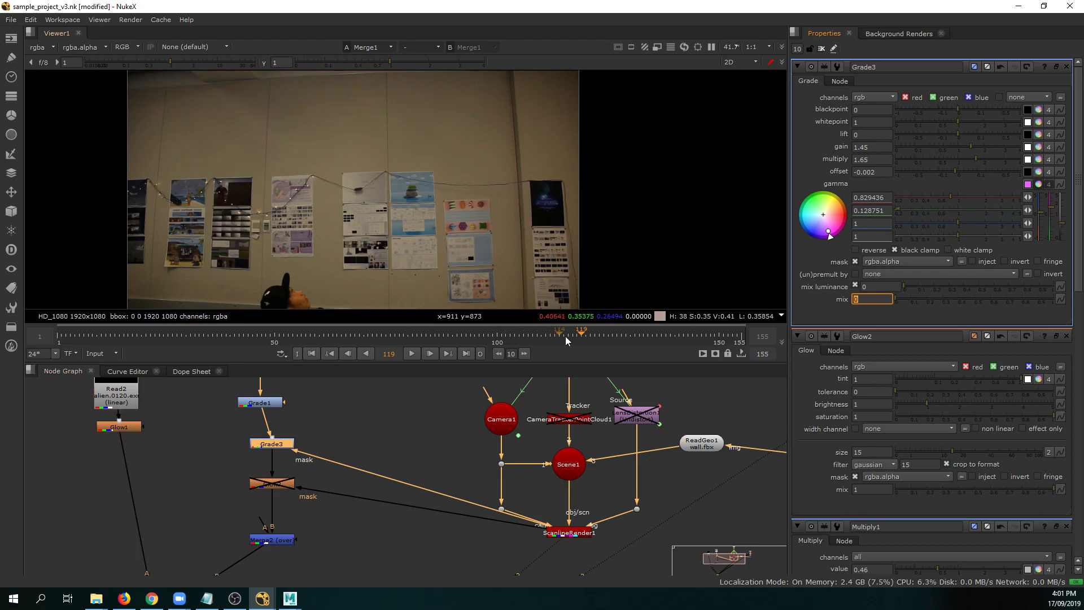
pyautogui.click(586, 335)
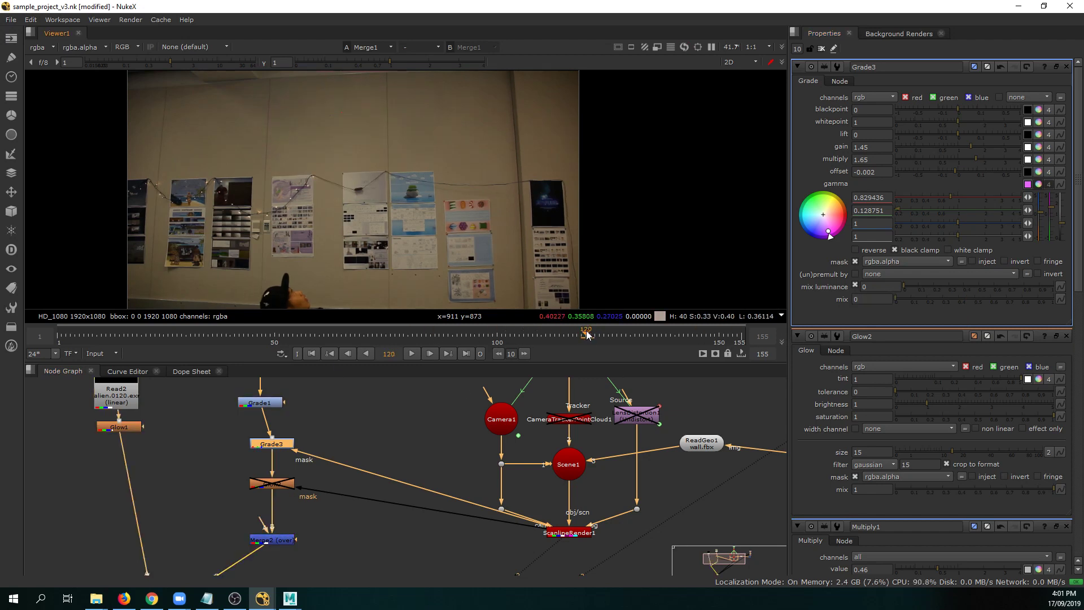
pyautogui.rightClick(875, 299)
pyautogui.click(903, 432)
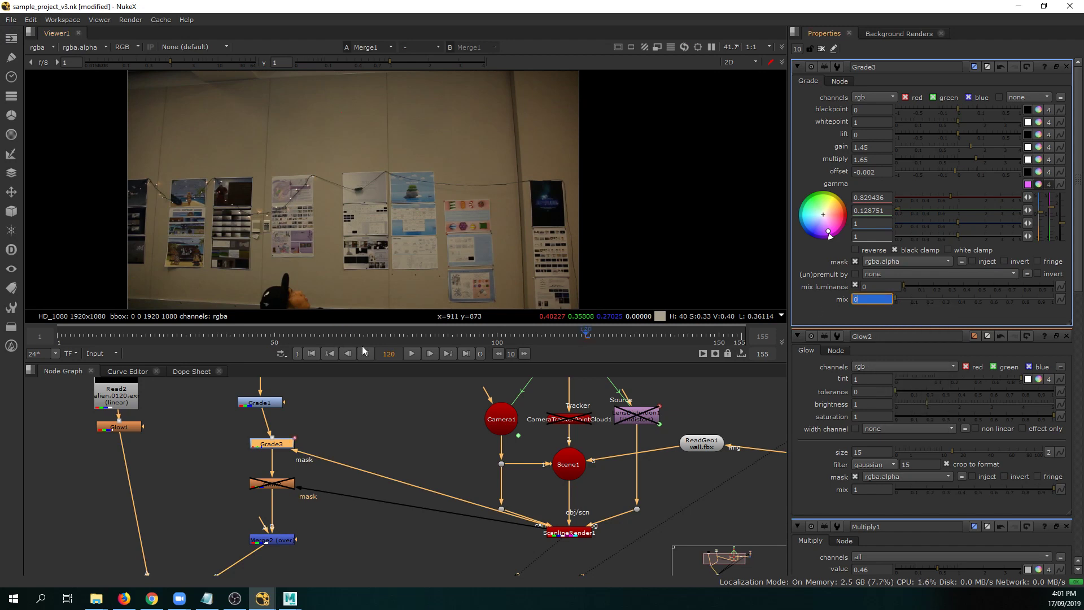
# Keyframe Grade3's mix at 0.5 on frame 125.
pyautogui.moveTo(572, 336); pyautogui.dragTo(616, 333)
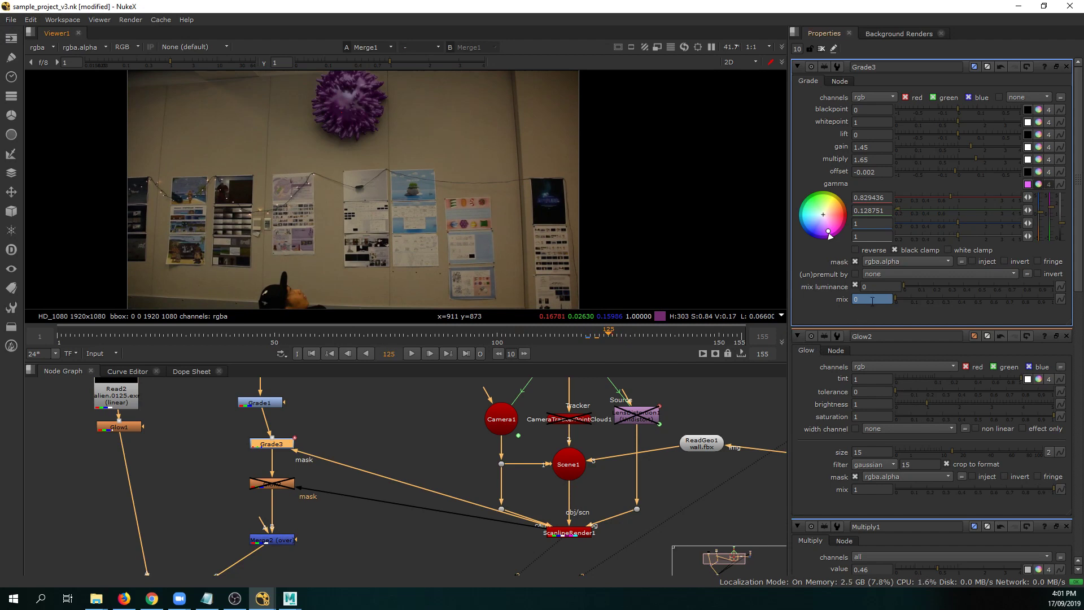
pyautogui.write('0.5')
pyautogui.press('Return')
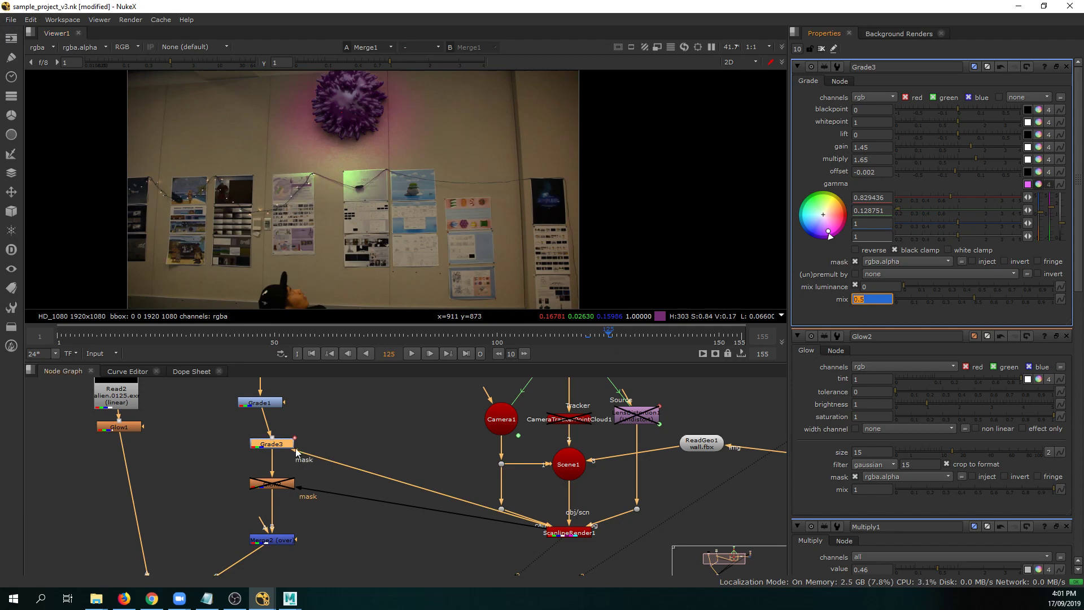
# Re-enable the Glow2 node.
pyautogui.click(279, 488)
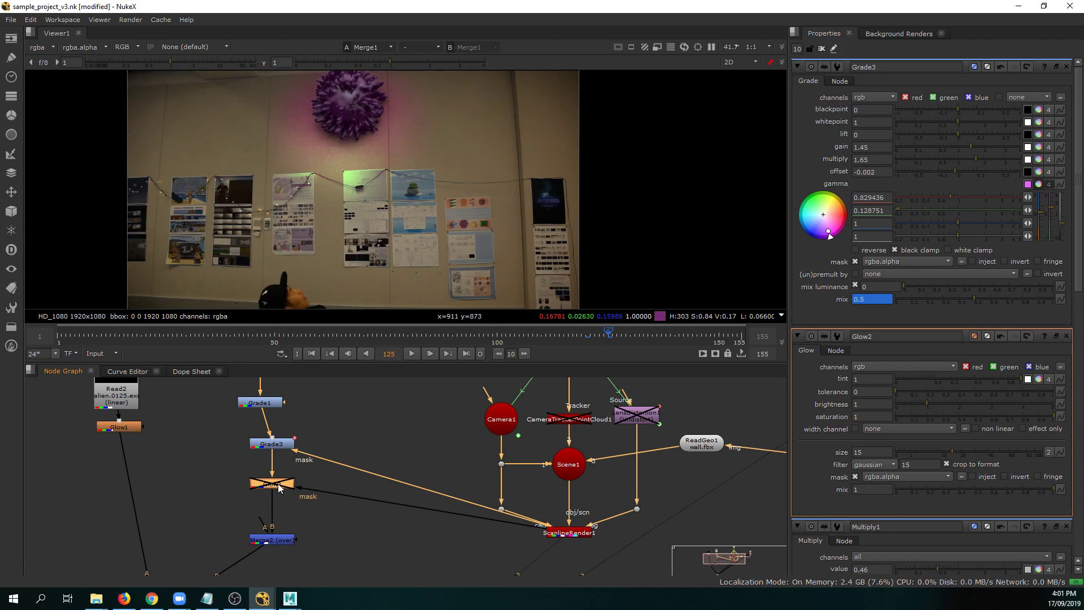
pyautogui.rightClick(867, 302)
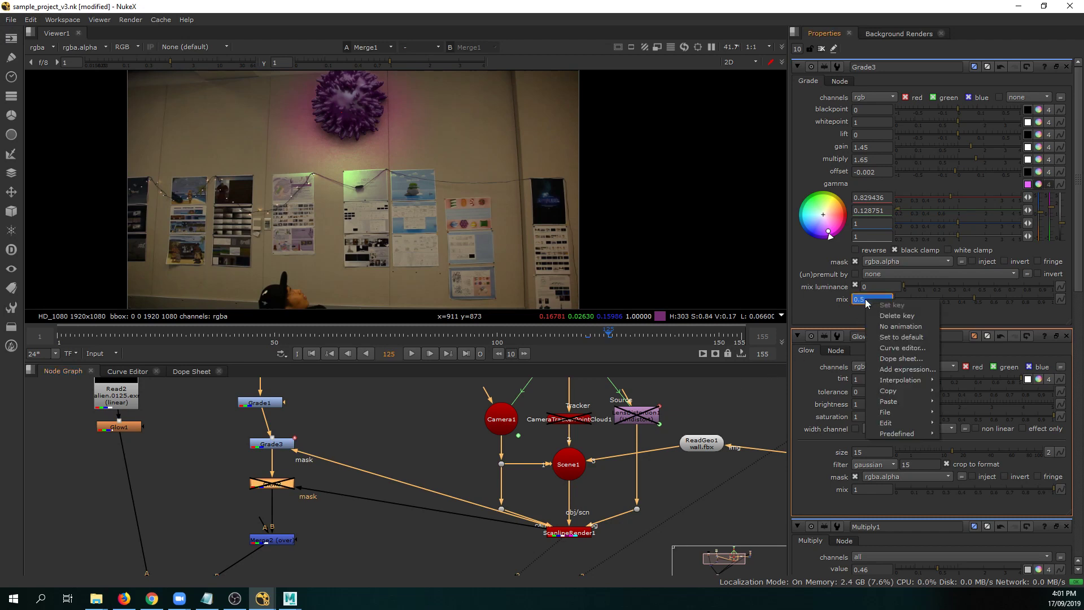
pyautogui.click(277, 489)
pyautogui.press('d')
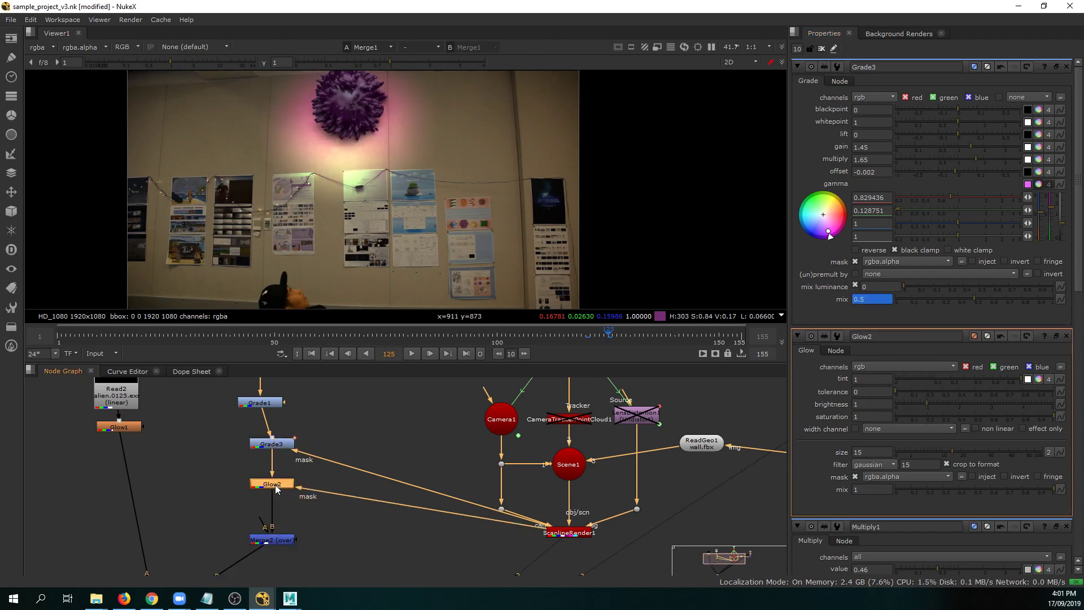
# Close all open node properties and reopen only those of Grade3 and Glow2.
pyautogui.click(238, 448)
pyautogui.click(1066, 67)
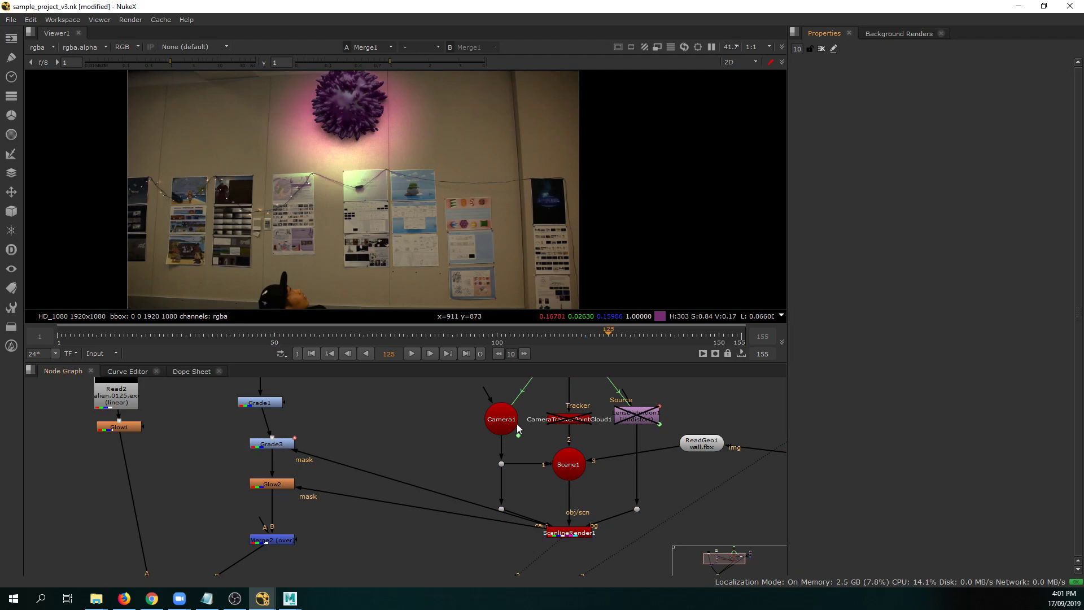
pyautogui.doubleClick(280, 442)
pyautogui.doubleClick(278, 486)
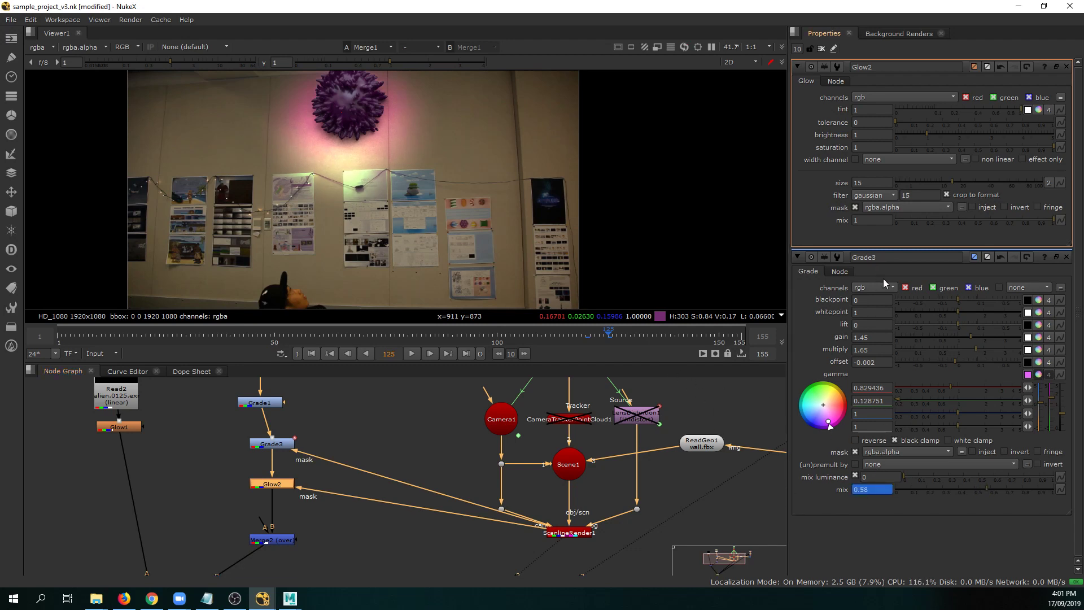
# Set Grade3's mix to 0.5 at frame 125 and link Glow2's mix to it.
pyautogui.click(876, 492)
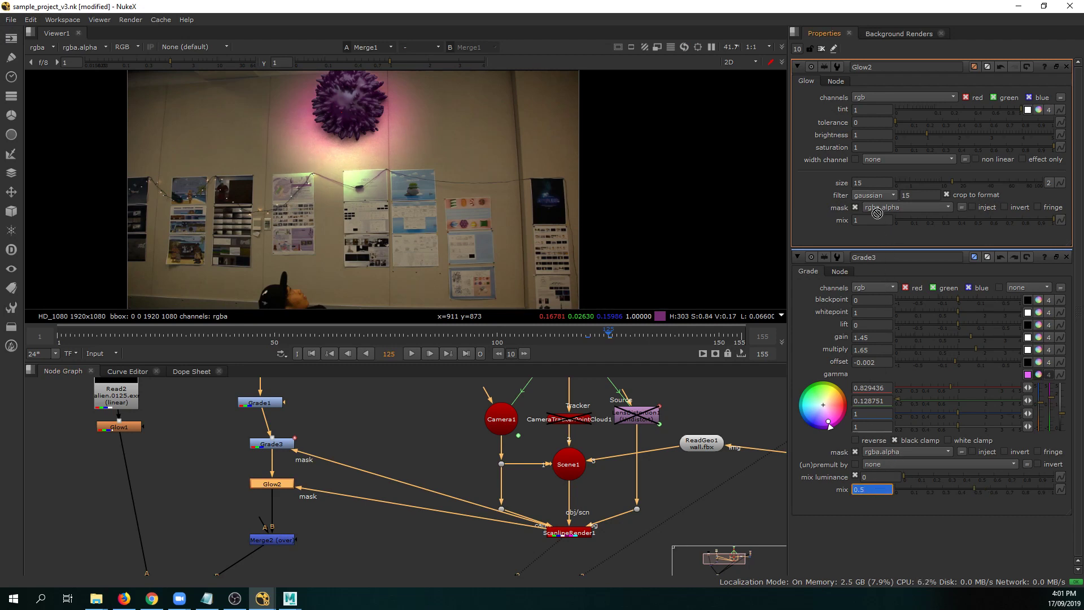
pyautogui.press('BackSpace')
pyautogui.write('0.5')
pyautogui.press('Return')
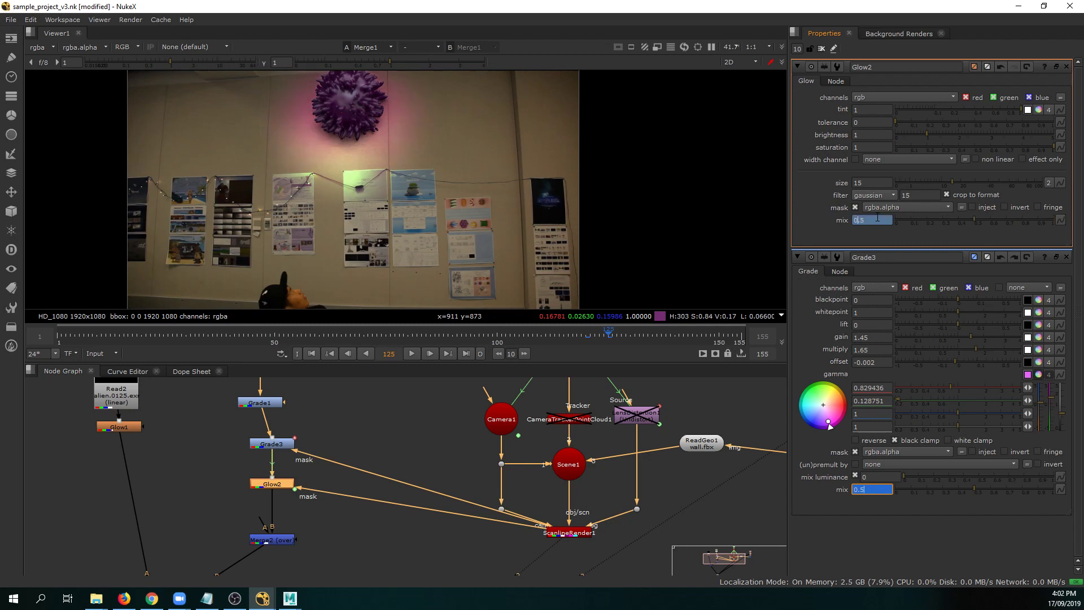
# Check how the linked mix values and the wall glow change between frames 120 and 124.
pyautogui.click(588, 334)
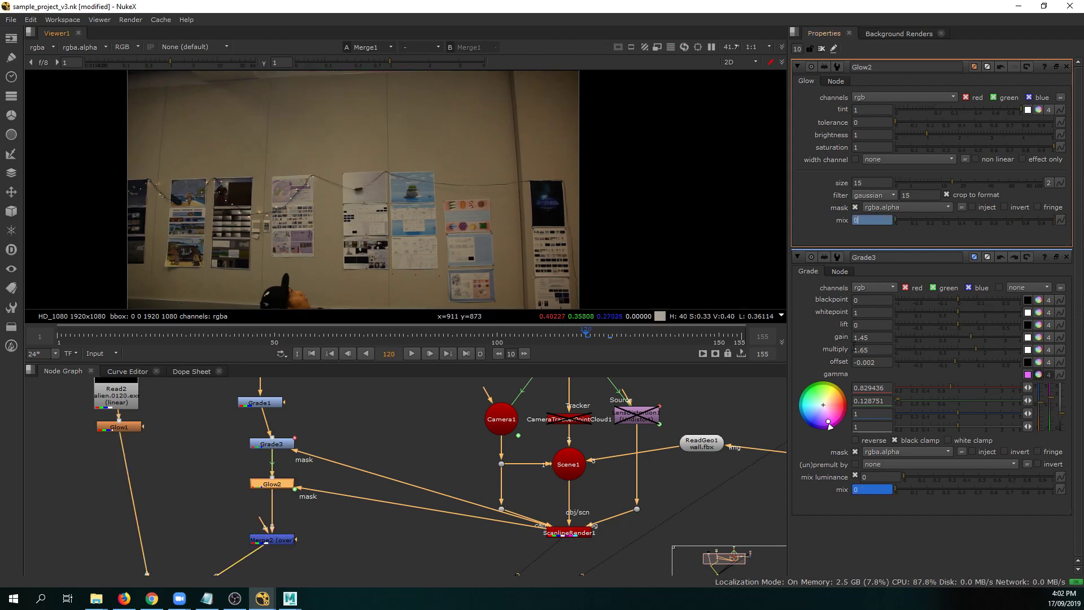
pyautogui.click(599, 336)
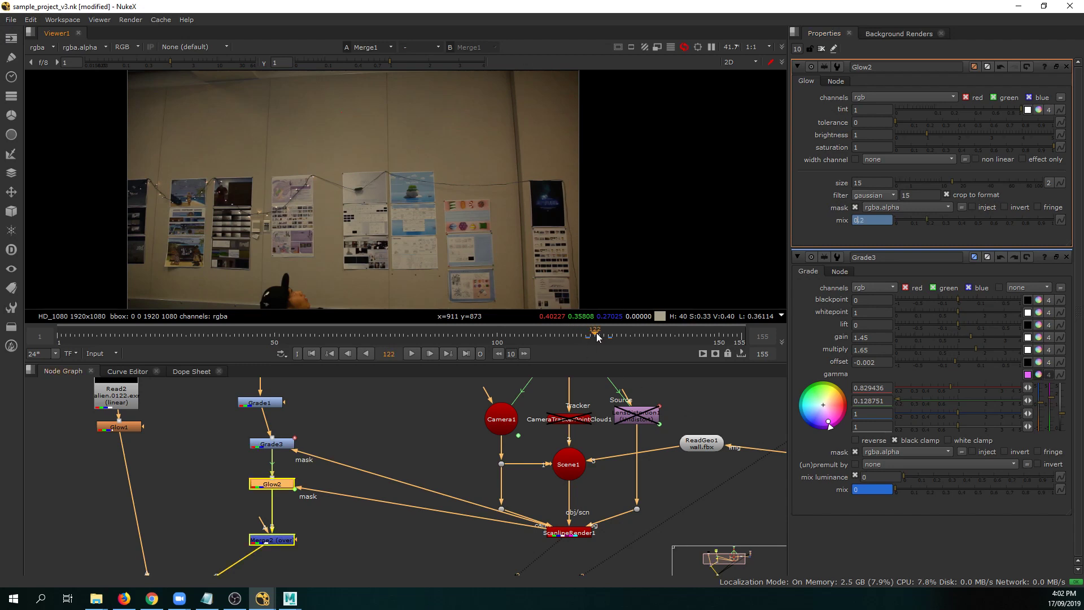
pyautogui.click(604, 335)
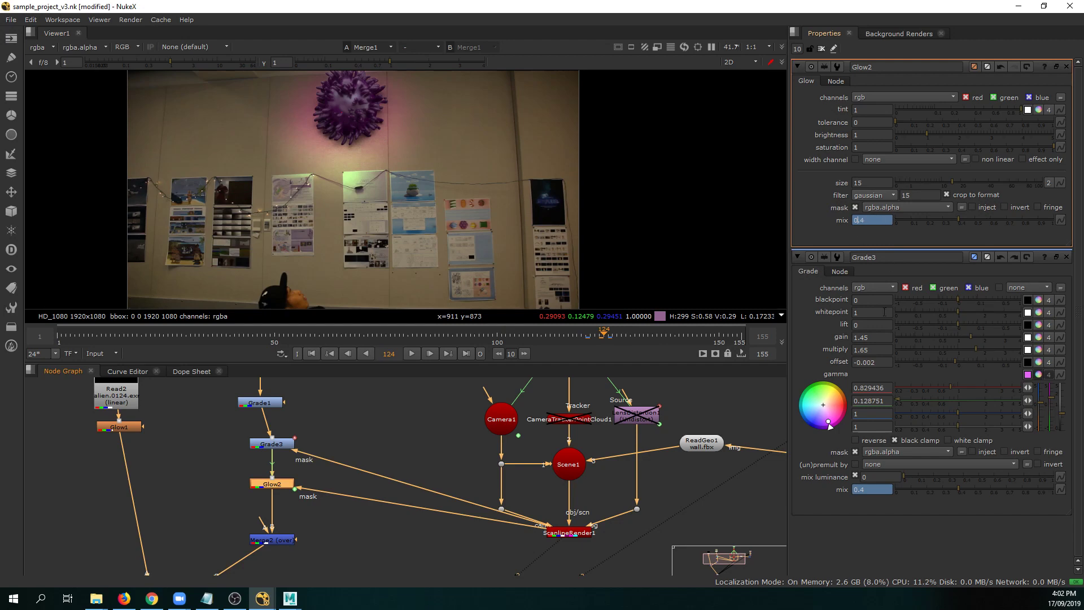
pyautogui.click(590, 335)
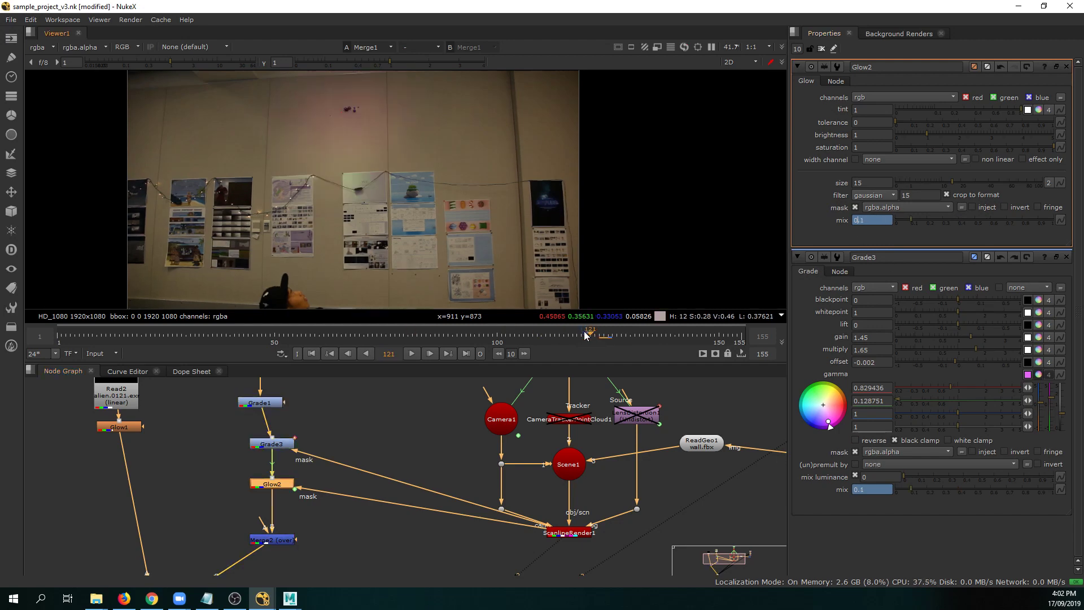
# Play the composite from frame 118 to 150 in a maximized viewer with the image fitted to it.
pyautogui.click(574, 335)
pyautogui.press('space')
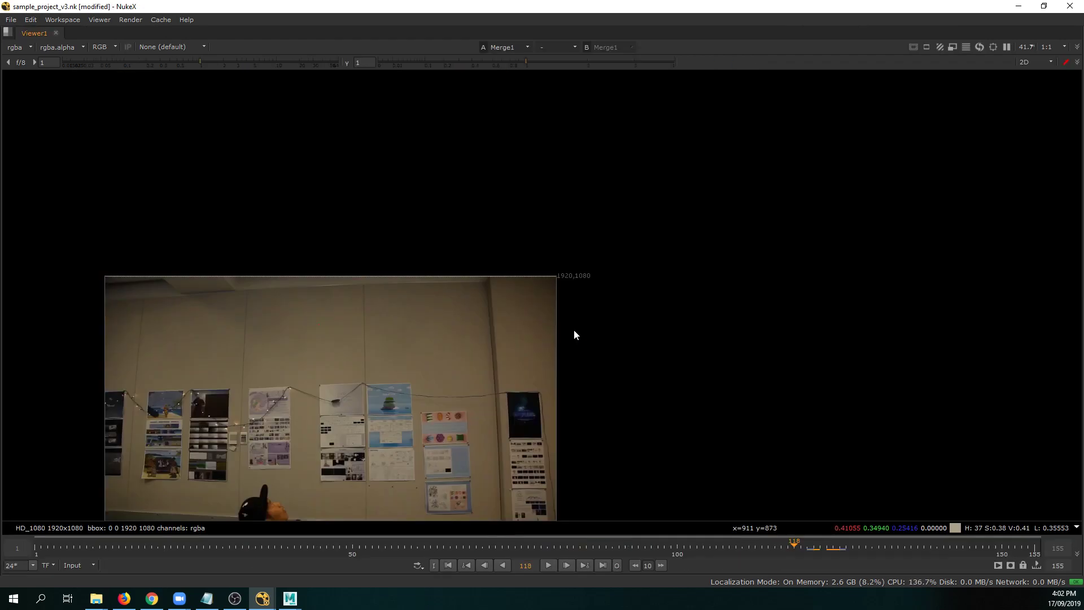
pyautogui.press('f')
pyautogui.press('space')
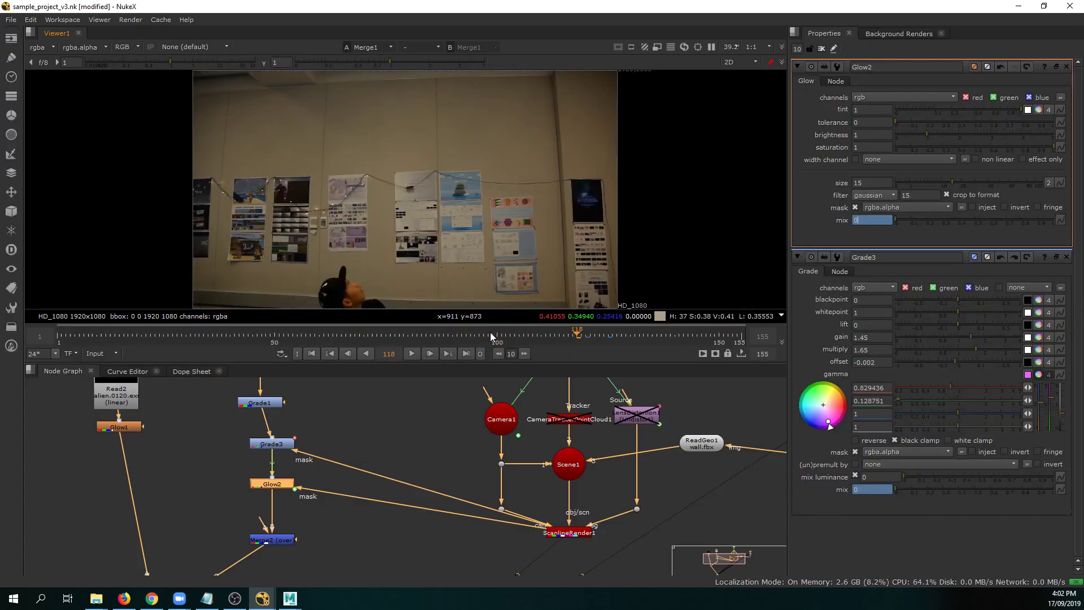
pyautogui.press('space')
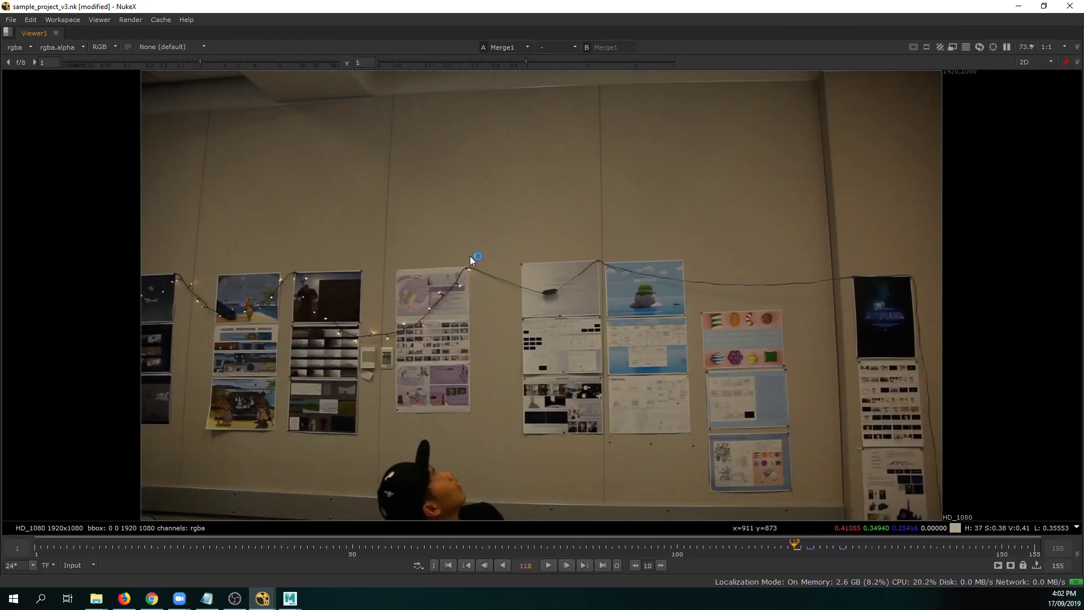
pyautogui.click(549, 566)
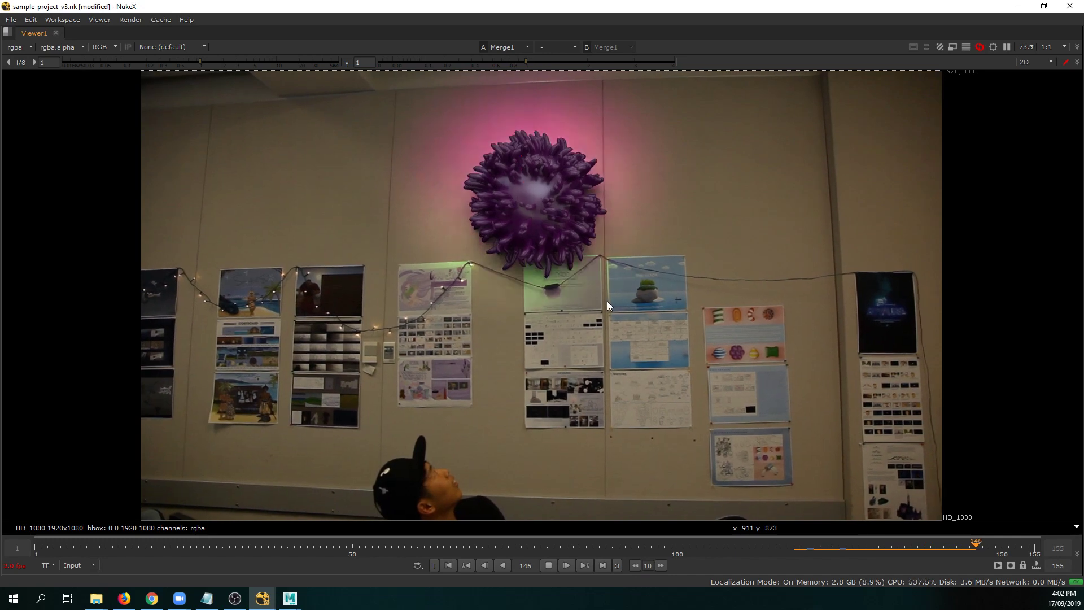
pyautogui.click(549, 566)
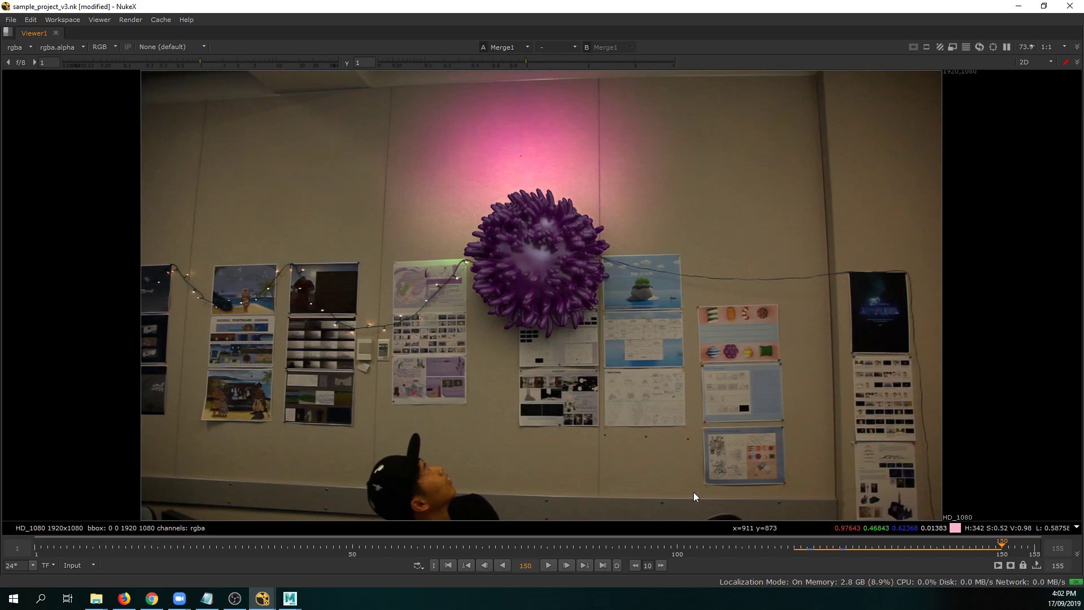
# Scrub back to frame 138, restore the full workspace layout and go to frame 132.
pyautogui.moveTo(922, 550)
pyautogui.mouseDown()
pyautogui.moveTo(882, 556)
pyautogui.moveTo(906, 543)
pyautogui.moveTo(939, 547)
pyautogui.moveTo(927, 550)
pyautogui.mouseUp()
pyautogui.press('space')
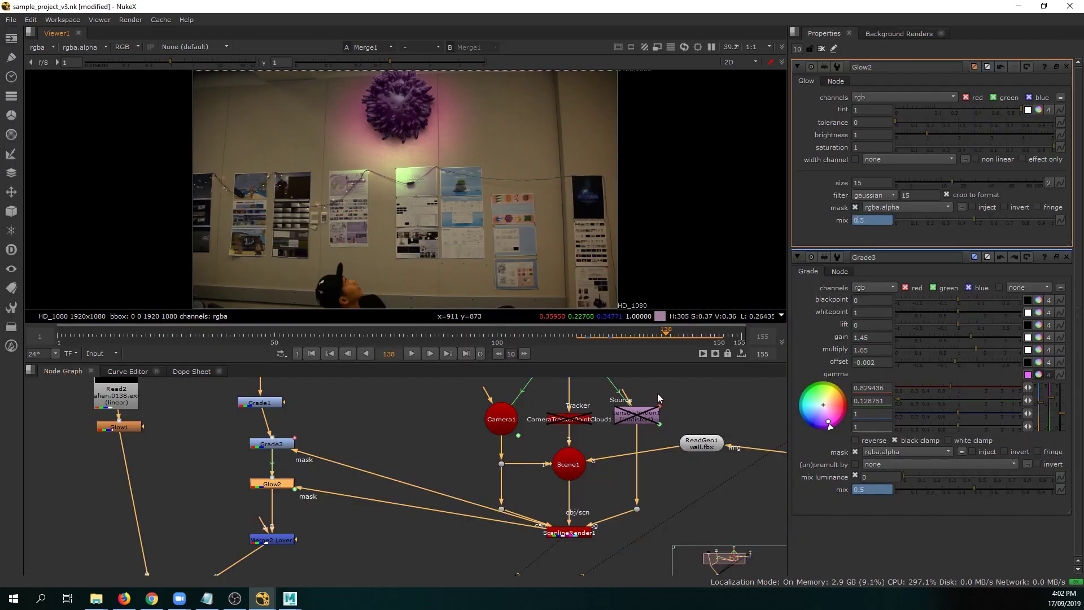
pyautogui.click(639, 336)
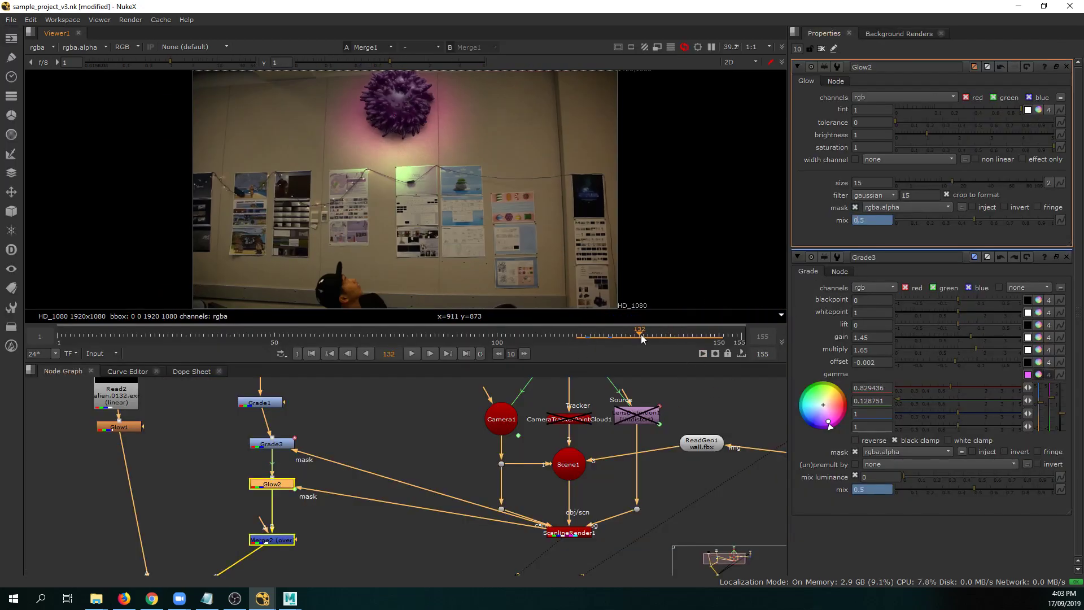
# Keyframe Grade3's mix to 0.51 at frame 132 and to 0 at frame 140.
pyautogui.click(874, 490)
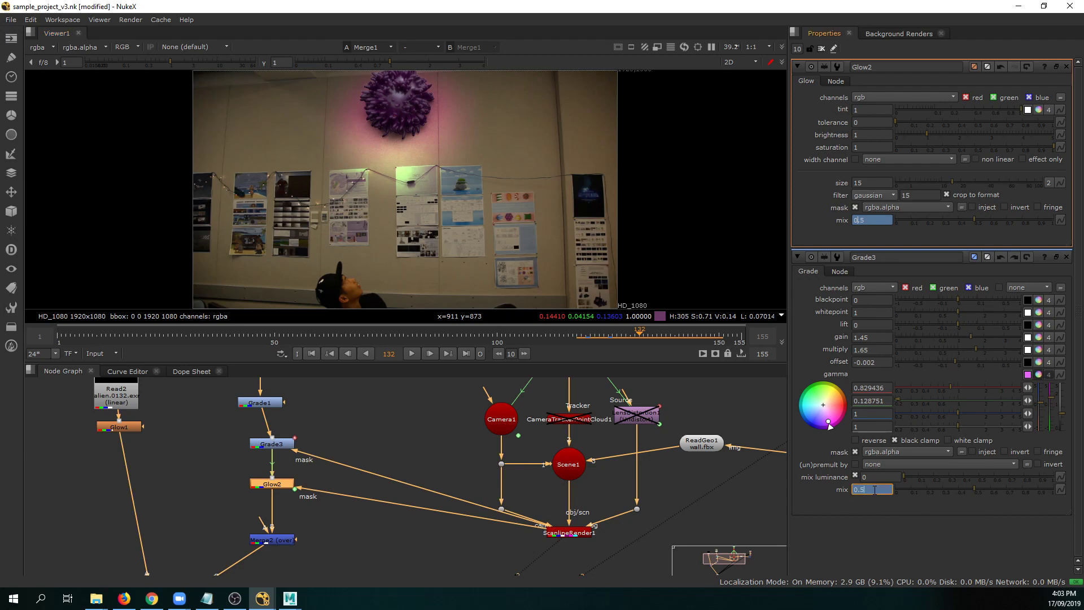
pyautogui.write('1')
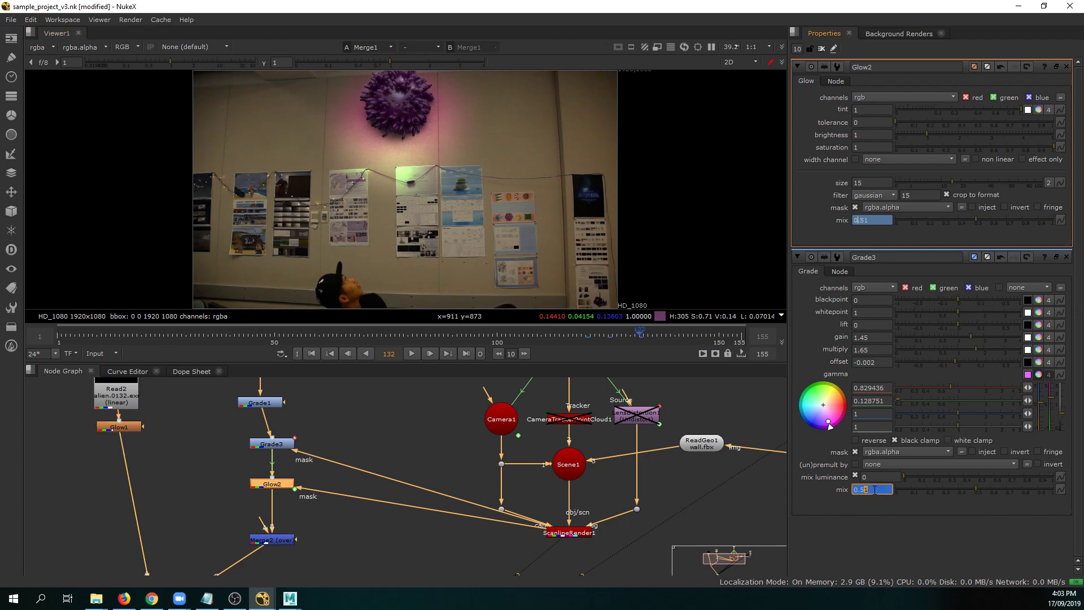
pyautogui.click(661, 334)
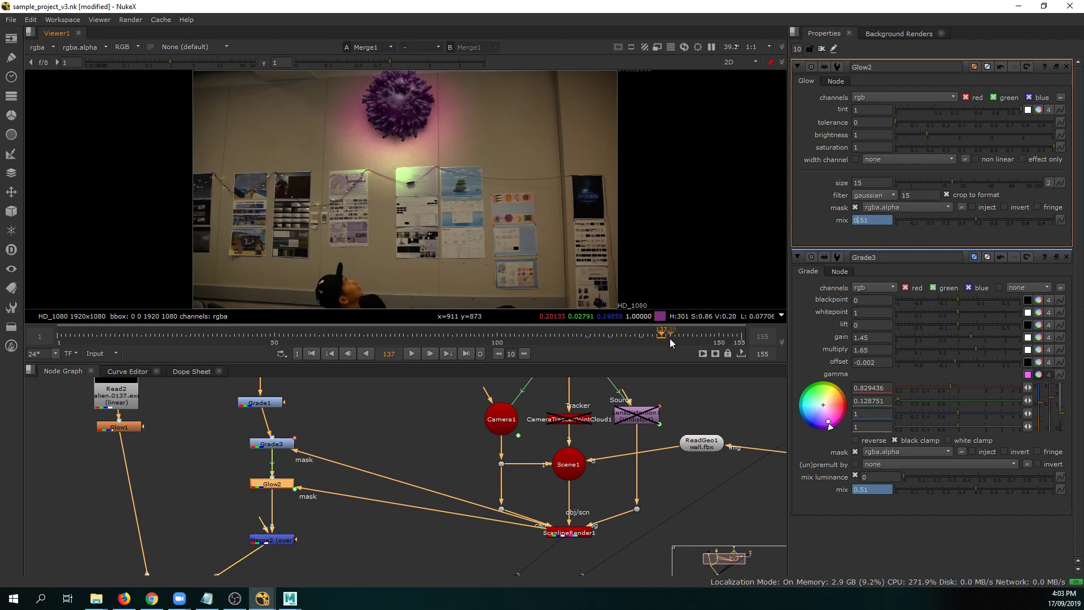
pyautogui.click(675, 334)
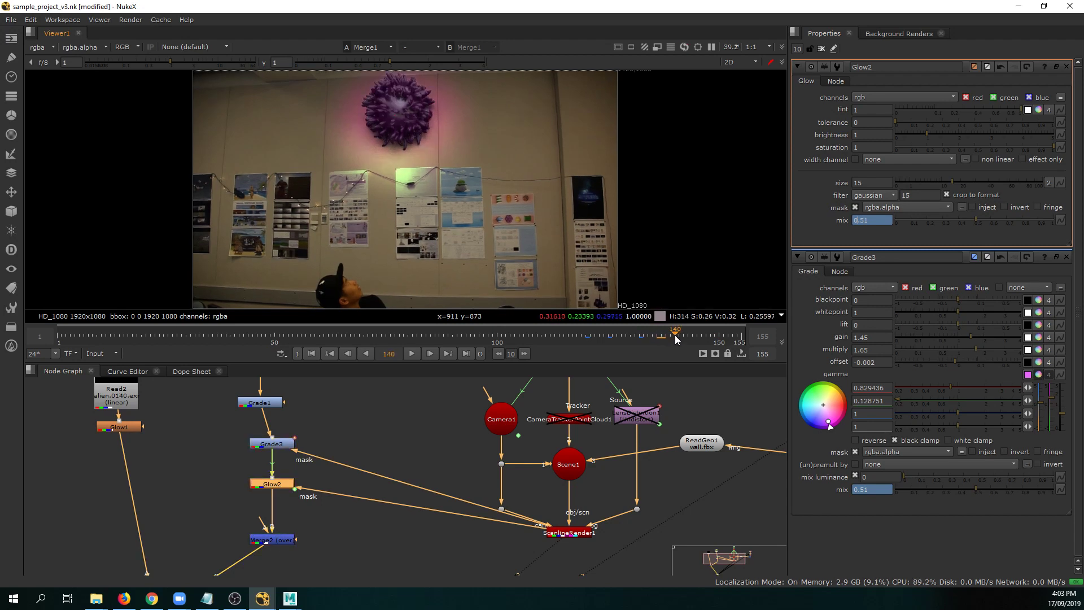
pyautogui.doubleClick(874, 489)
pyautogui.write('0')
pyautogui.press('Return')
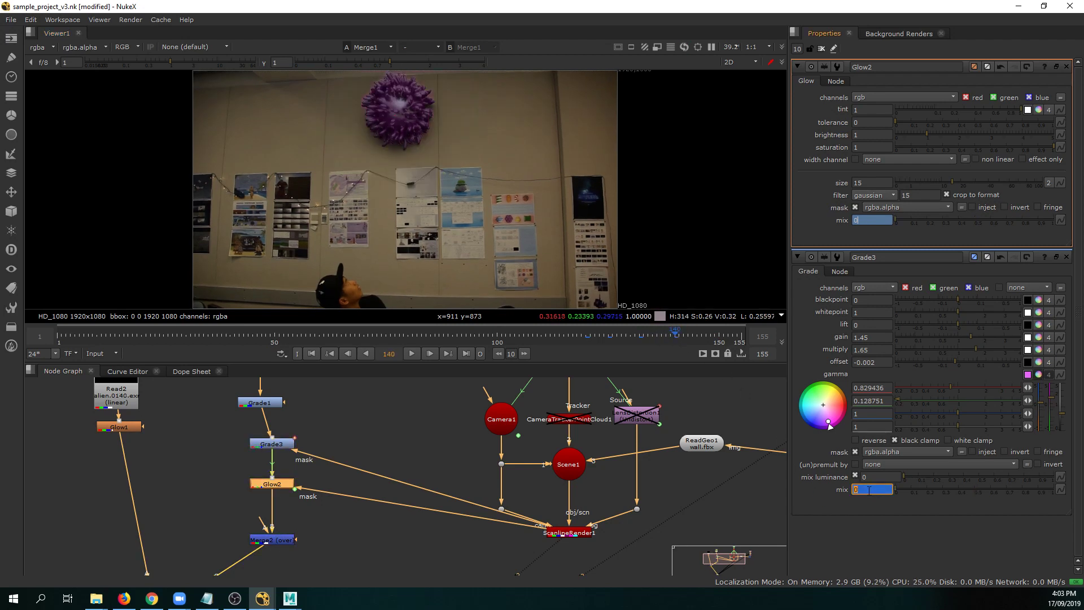
# Play the composite from frame 119 in a maximized viewer, stop it, go to frame 108 and restore the full workspace.
pyautogui.click(603, 338)
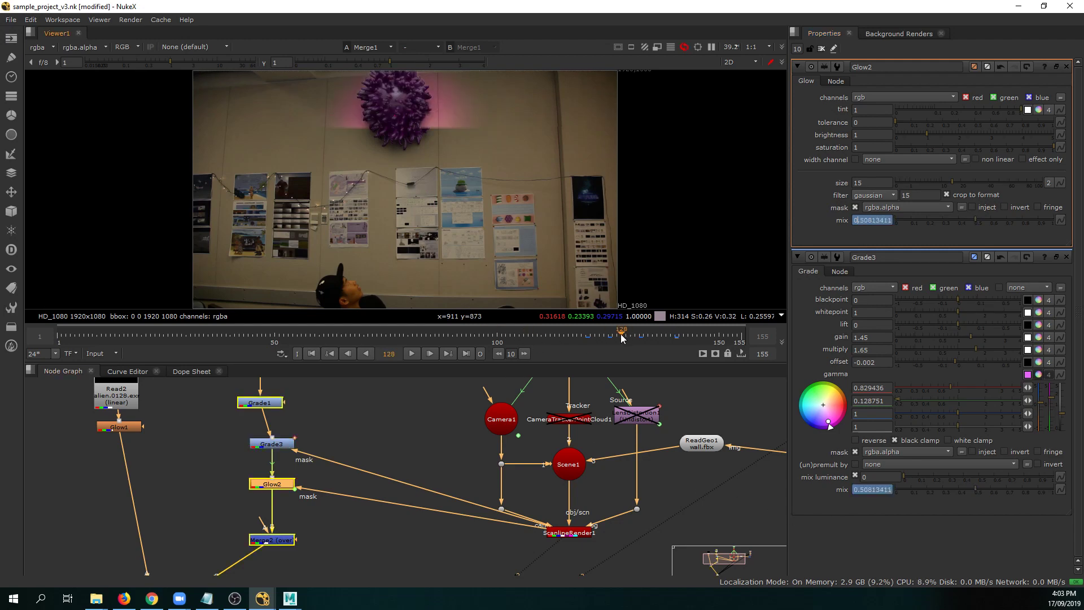
pyautogui.click(581, 337)
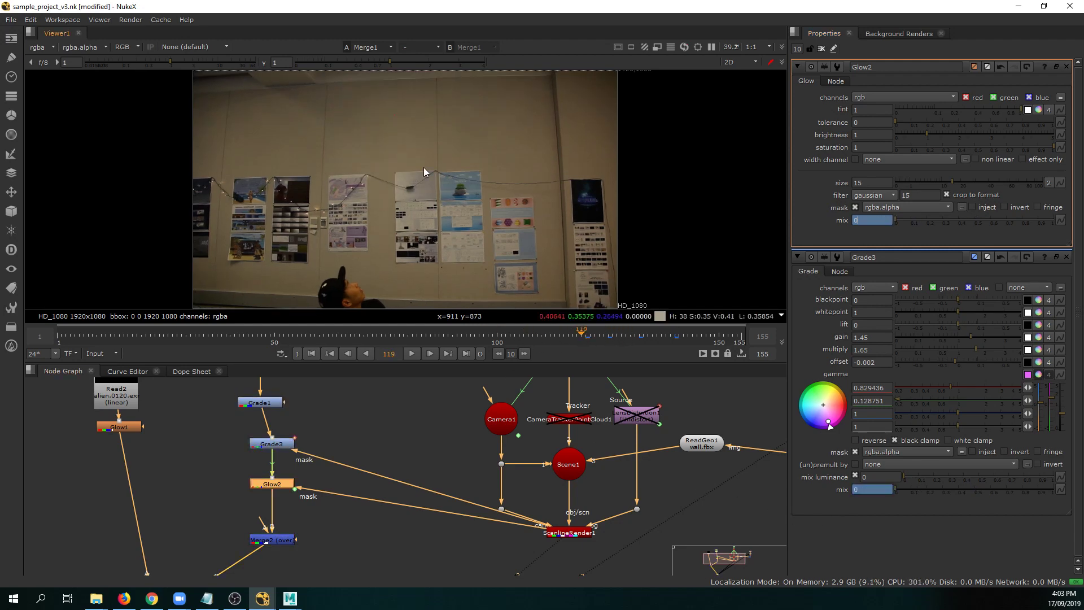
pyautogui.press('space')
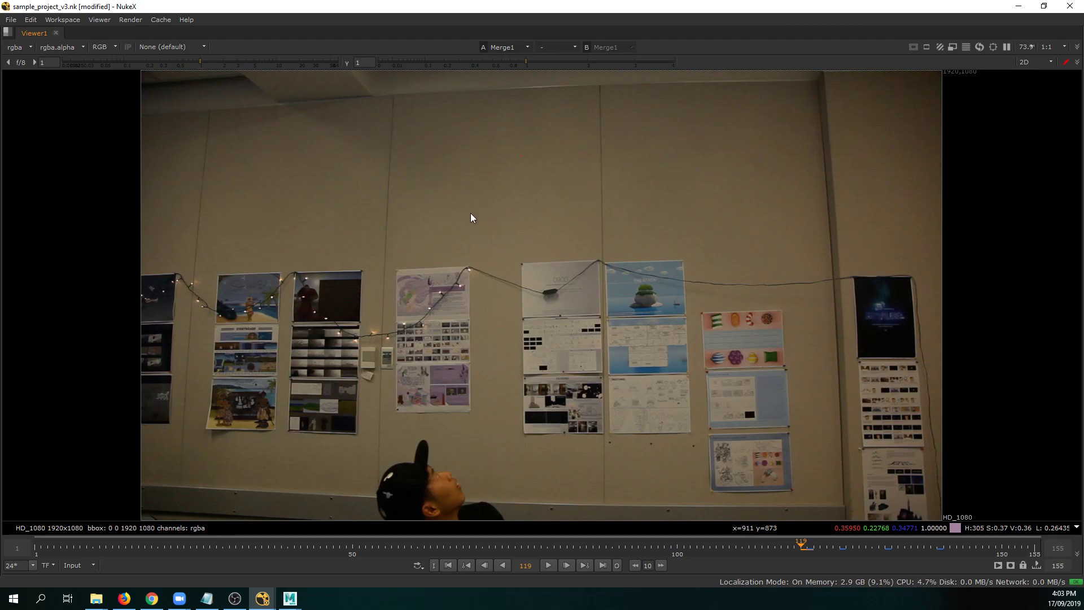
pyautogui.click(551, 563)
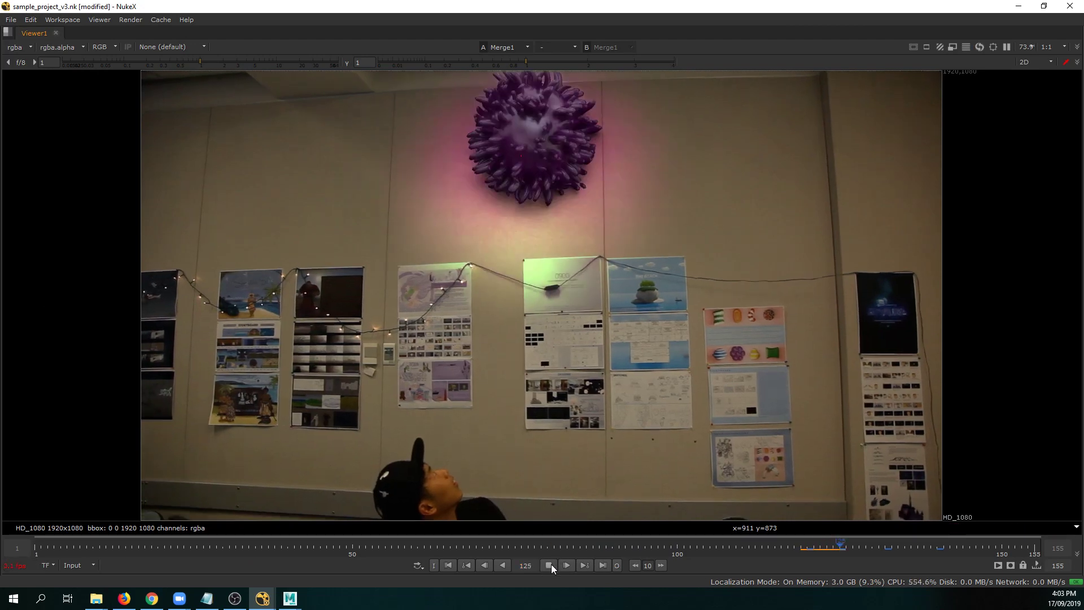
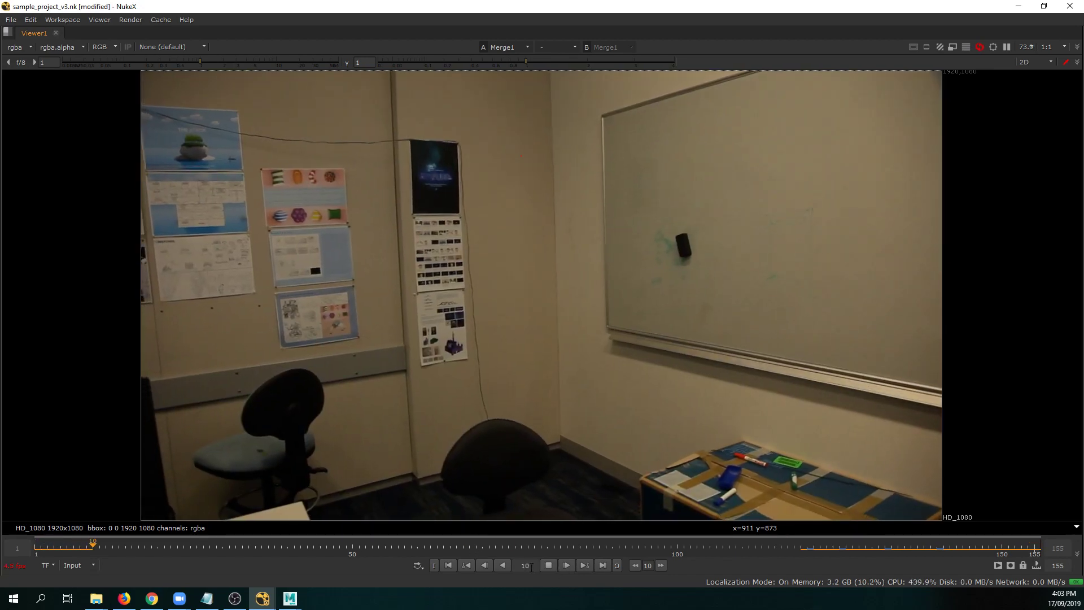
pyautogui.click(546, 566)
pyautogui.moveTo(740, 541); pyautogui.dragTo(732, 548)
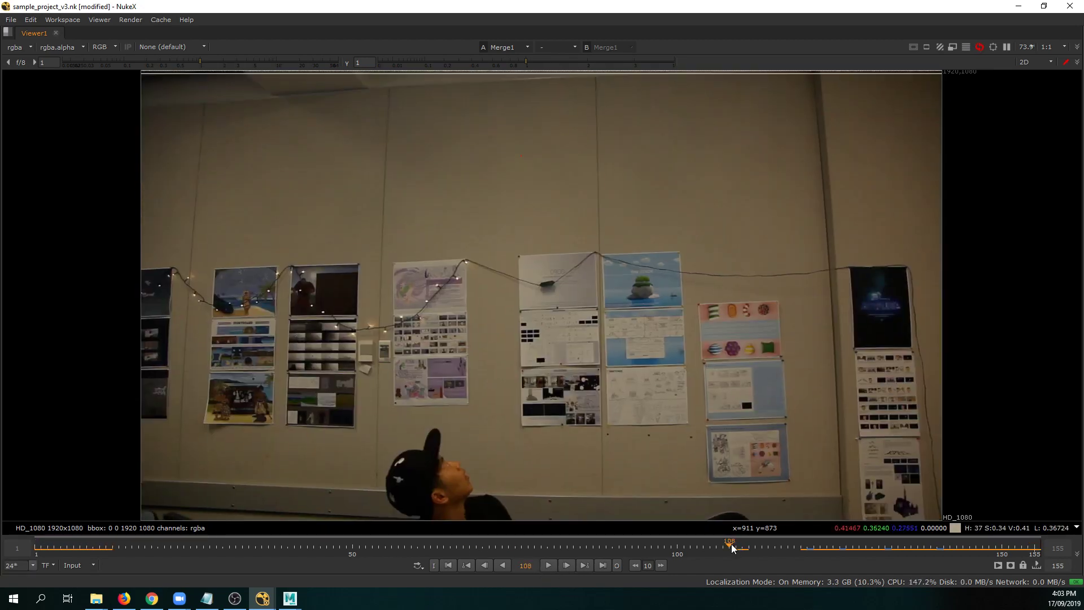
pyautogui.press('space')
# Move the Read1 footage node farther above Grade1 and insert a Denoise node between them.
pyautogui.moveTo(296, 444); pyautogui.dragTo(314, 575, button='middle')
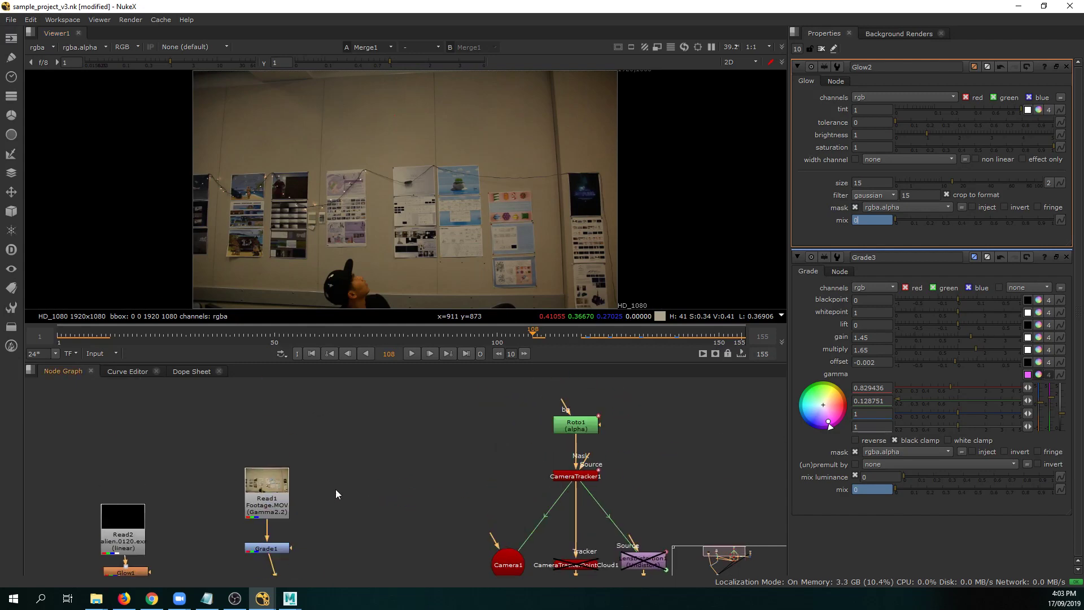
pyautogui.moveTo(259, 491); pyautogui.dragTo(259, 438)
pyautogui.scroll(3, 443, 156)
pyautogui.scroll(2, 395, 160)
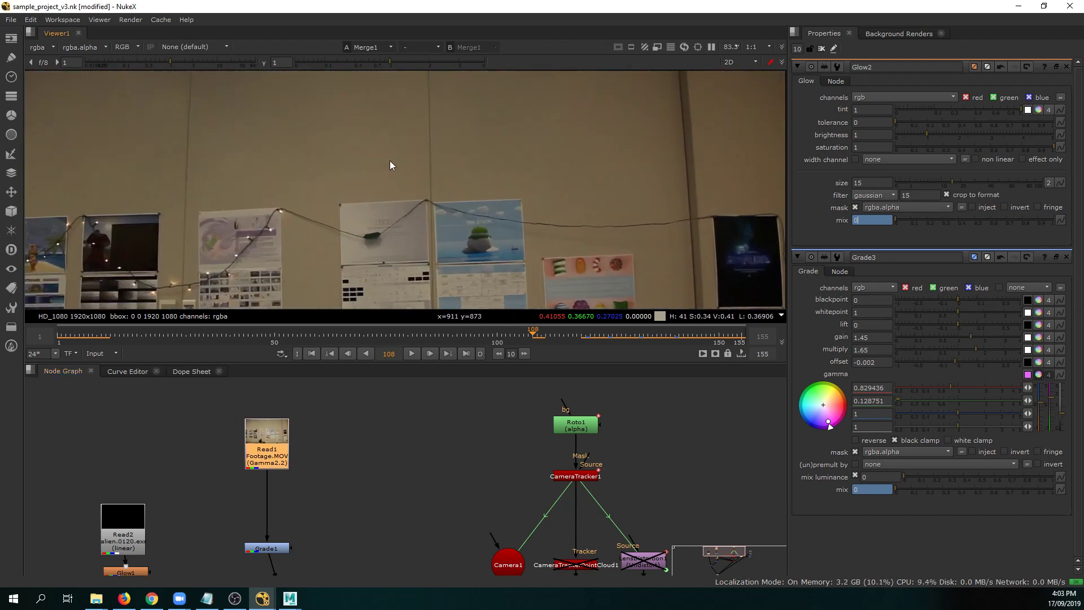
pyautogui.scroll(-5, 415, 168)
pyautogui.scroll(3, 409, 195)
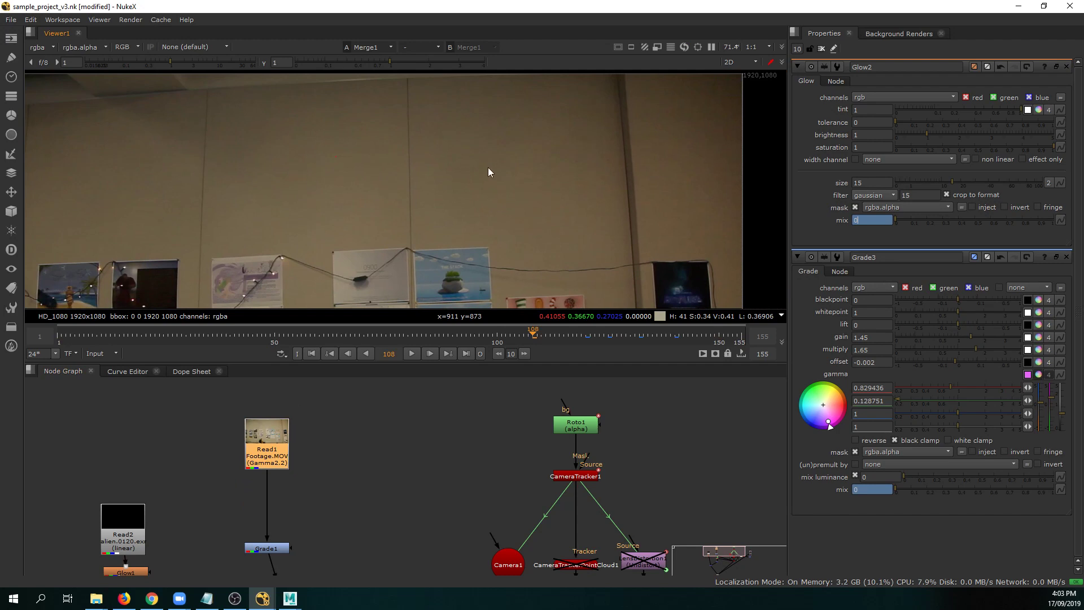
pyautogui.moveTo(491, 166)
pyautogui.mouseDown(button='middle')
pyautogui.moveTo(403, 186)
pyautogui.moveTo(510, 162)
pyautogui.mouseUp(button='middle')
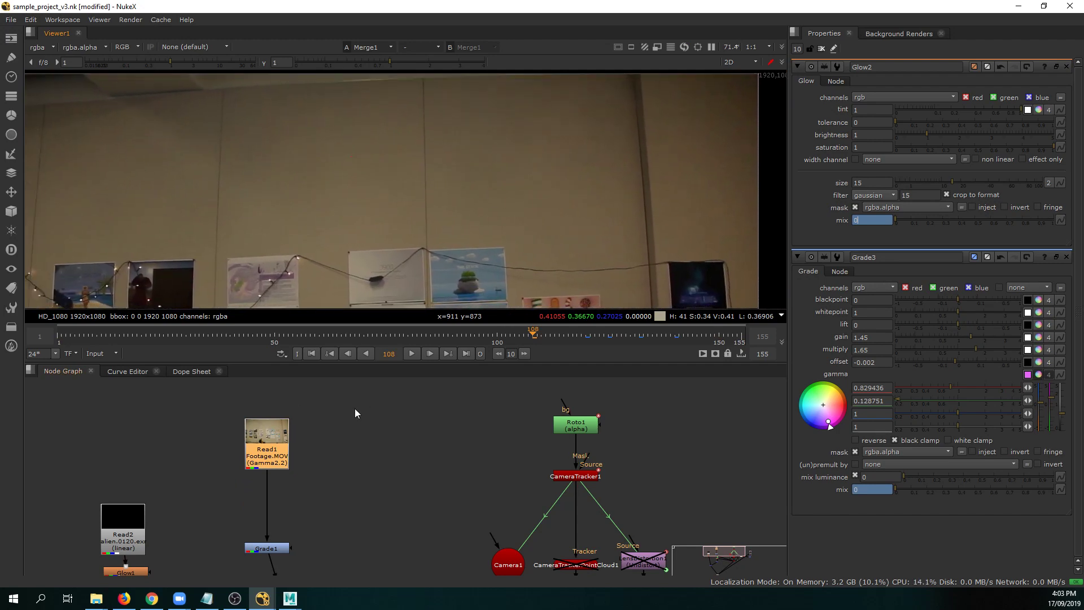
pyautogui.press('Tab')
pyautogui.write('deno')
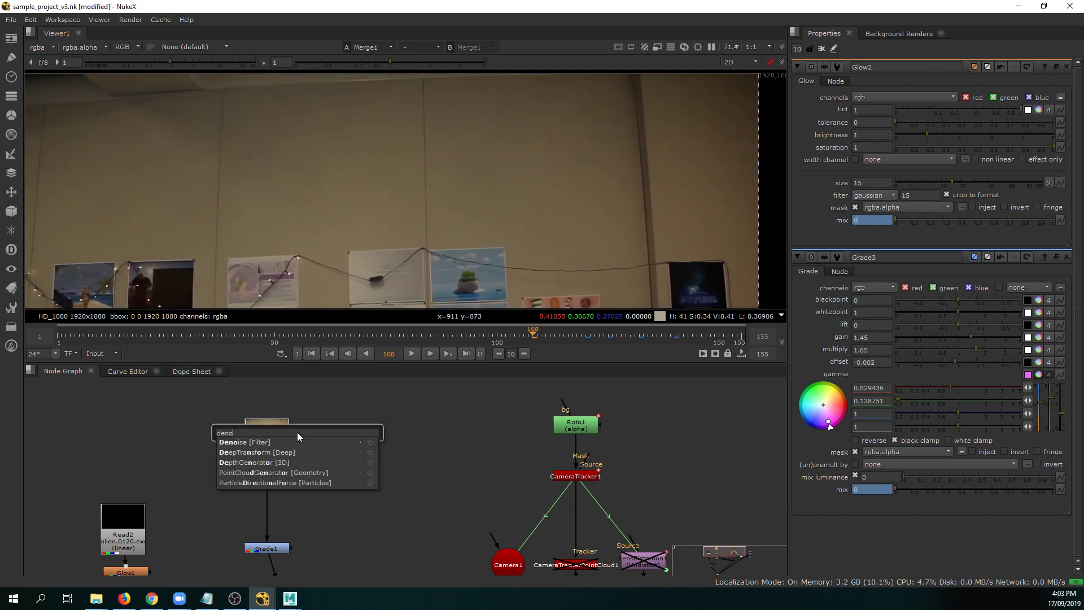
pyautogui.press('Return')
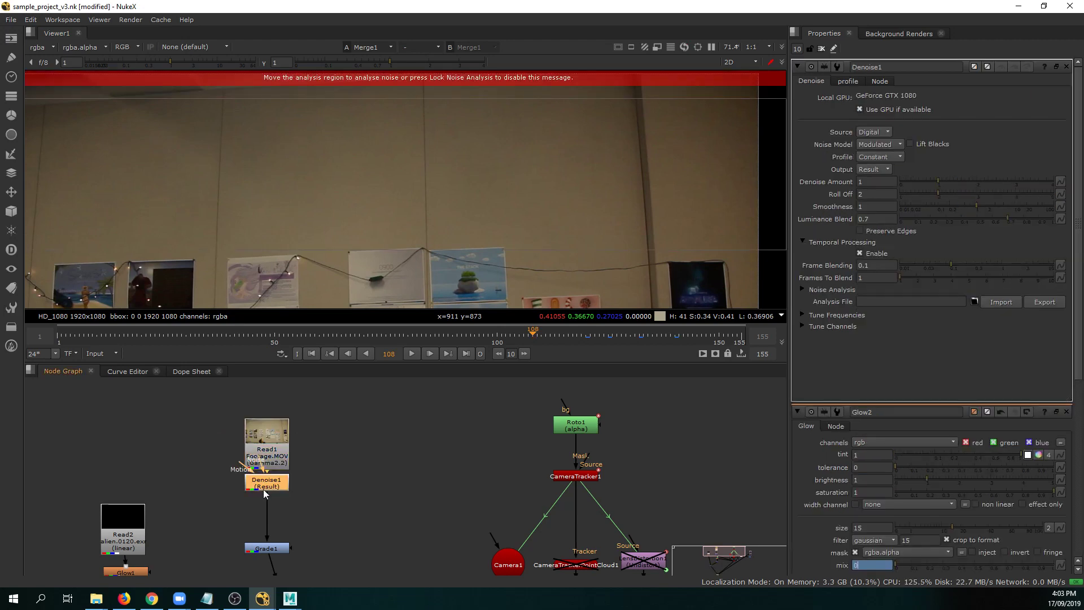
pyautogui.moveTo(269, 489); pyautogui.dragTo(270, 502)
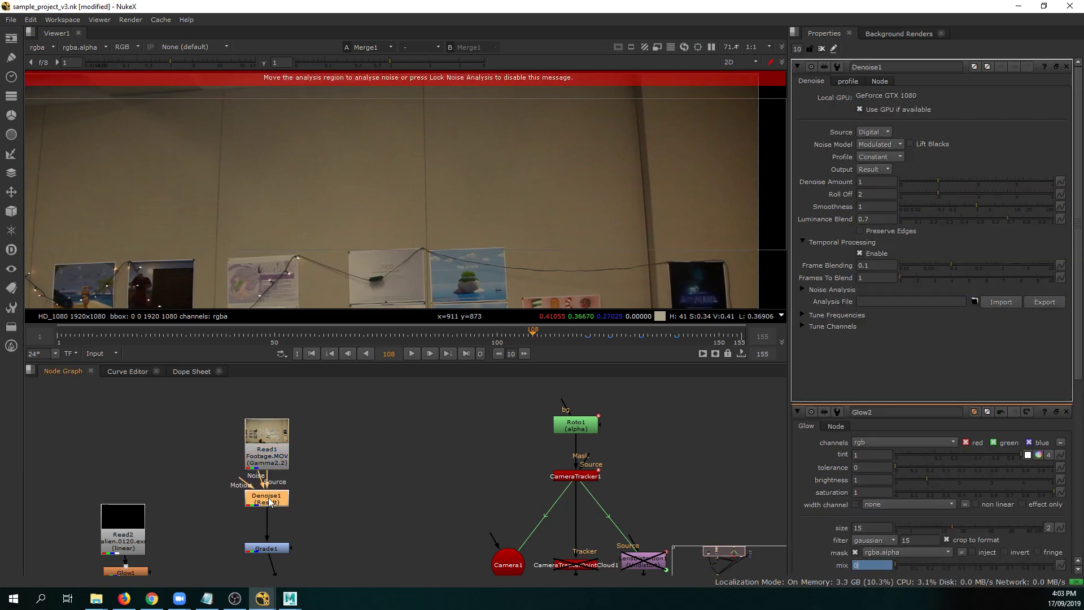
# Place the Denoise analysis region on the plain wall above the posters, near the wall corner, and enlarge it.
pyautogui.scroll(-5, 481, 188)
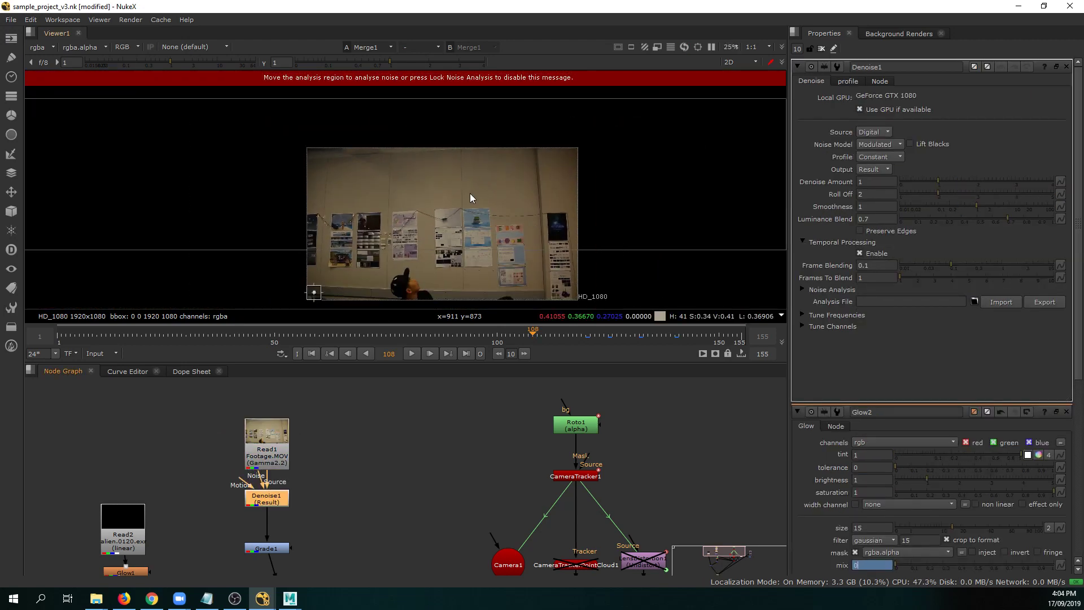
pyautogui.moveTo(450, 186); pyautogui.dragTo(445, 170, button='middle')
pyautogui.scroll(2, 432, 188)
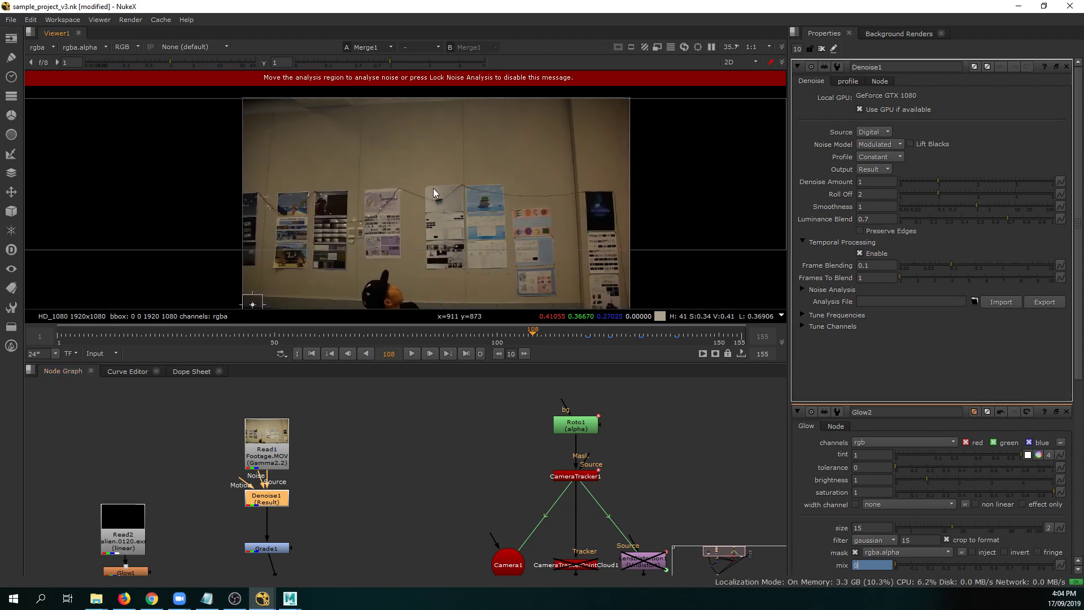
pyautogui.scroll(-2, 446, 175)
pyautogui.moveTo(314, 271); pyautogui.dragTo(530, 145)
pyautogui.scroll(2, 530, 145)
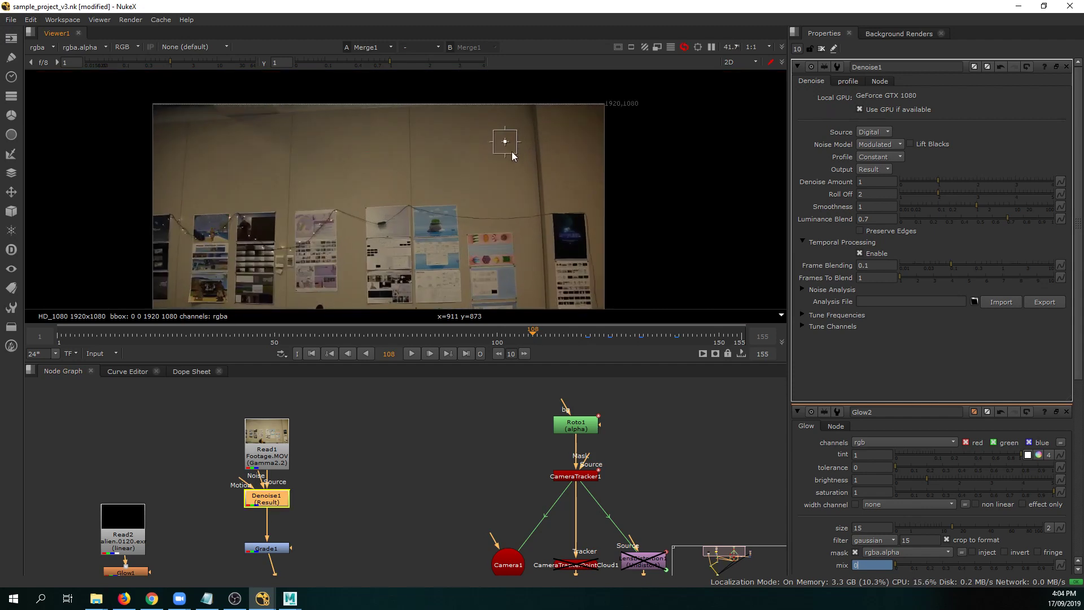
pyautogui.scroll(2, 512, 154)
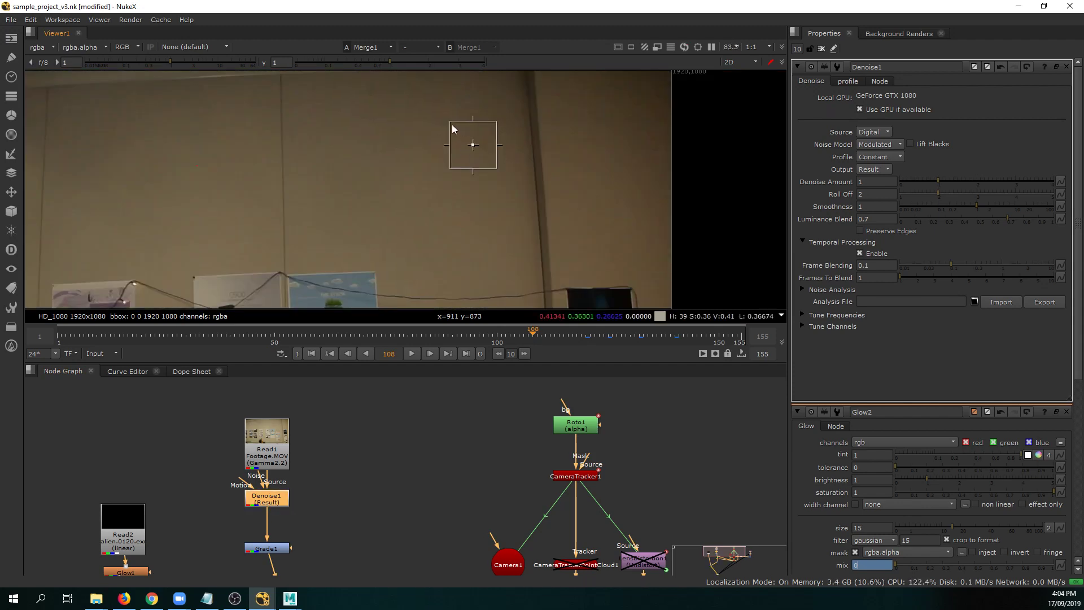
pyautogui.moveTo(452, 124); pyautogui.dragTo(425, 99)
pyautogui.scroll(2, 412, 151)
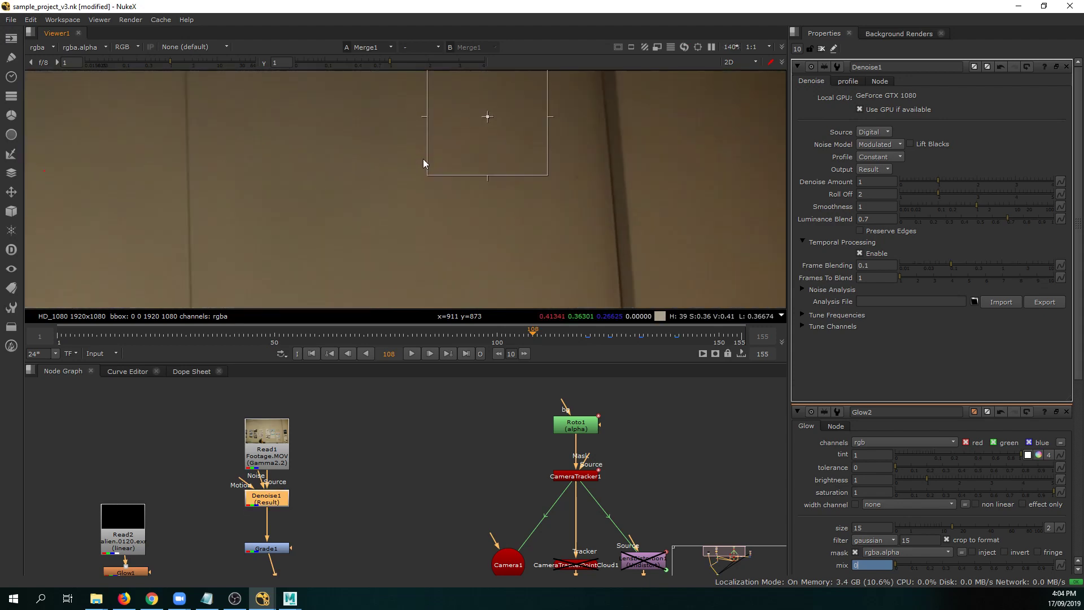
# Toggle the Denoise node off and on to compare the wall's grain up close, leaving it enabled.
pyautogui.scroll(-1, 347, 163)
pyautogui.scroll(-3, 345, 154)
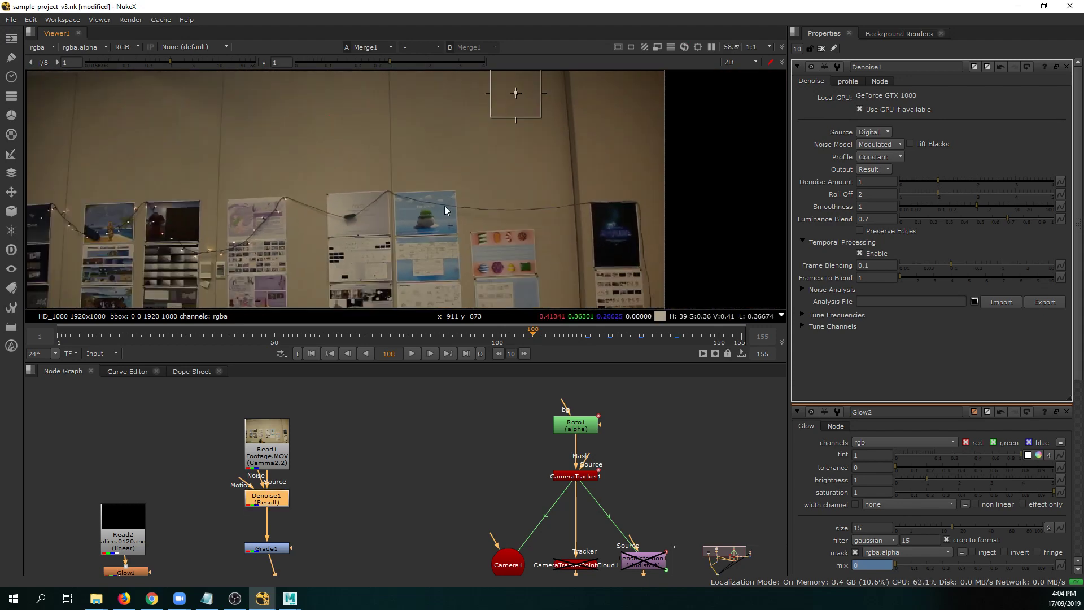
pyautogui.scroll(4, 459, 169)
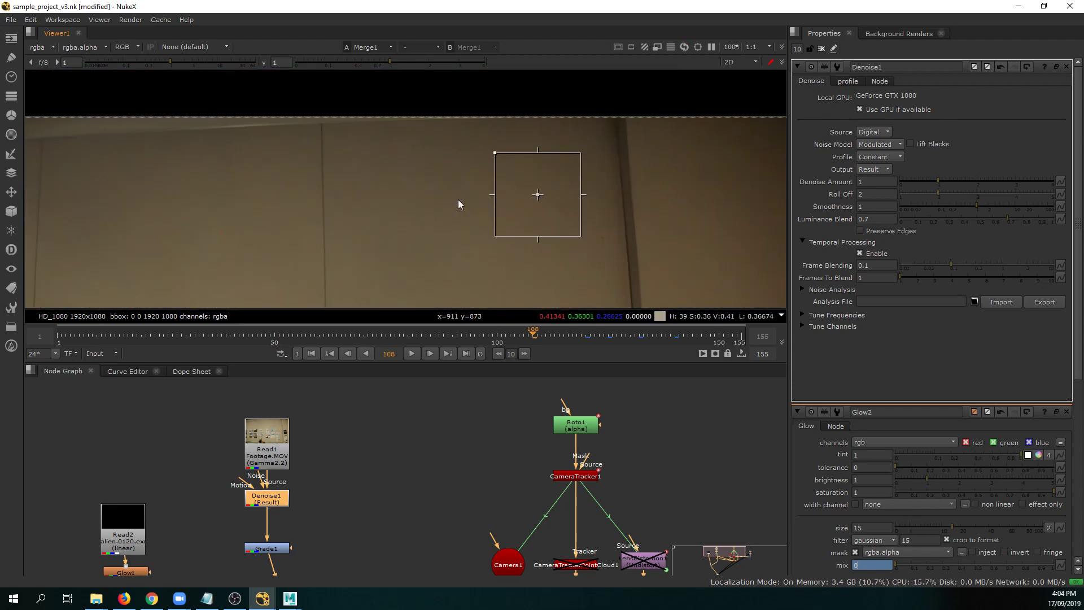
pyautogui.click(268, 504)
pyautogui.press('d')
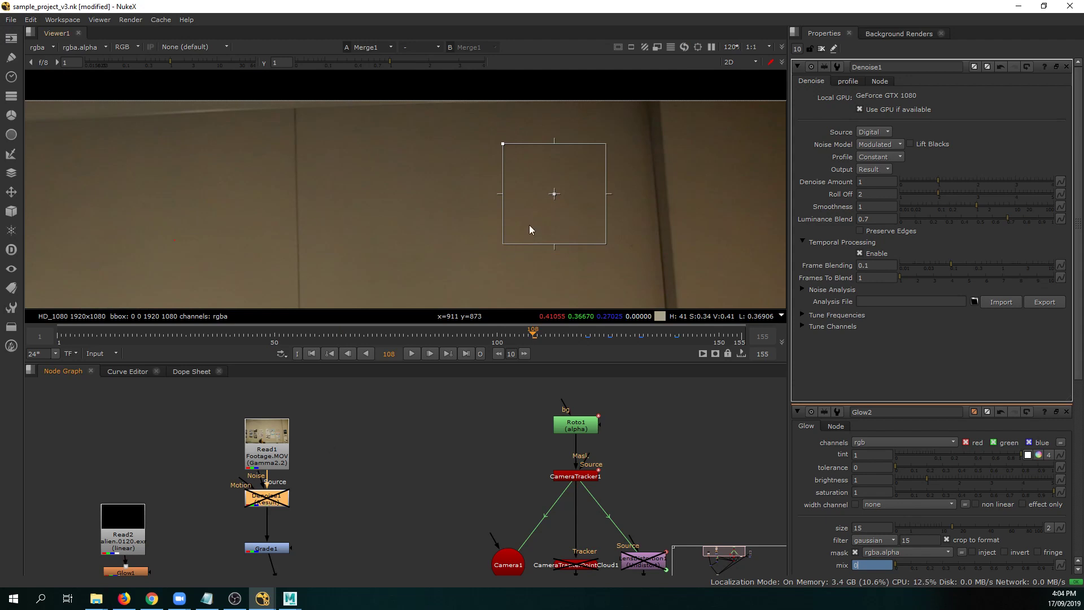
pyautogui.scroll(3, 508, 220)
pyautogui.press('d')
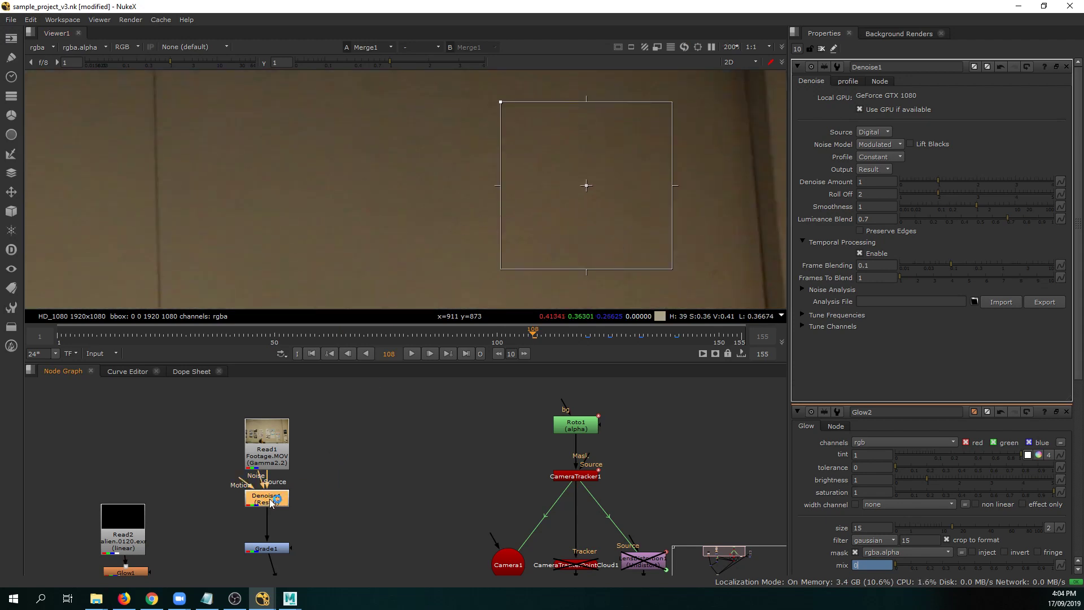
pyautogui.press('d')
pyautogui.press('d')
pyautogui.press('d')
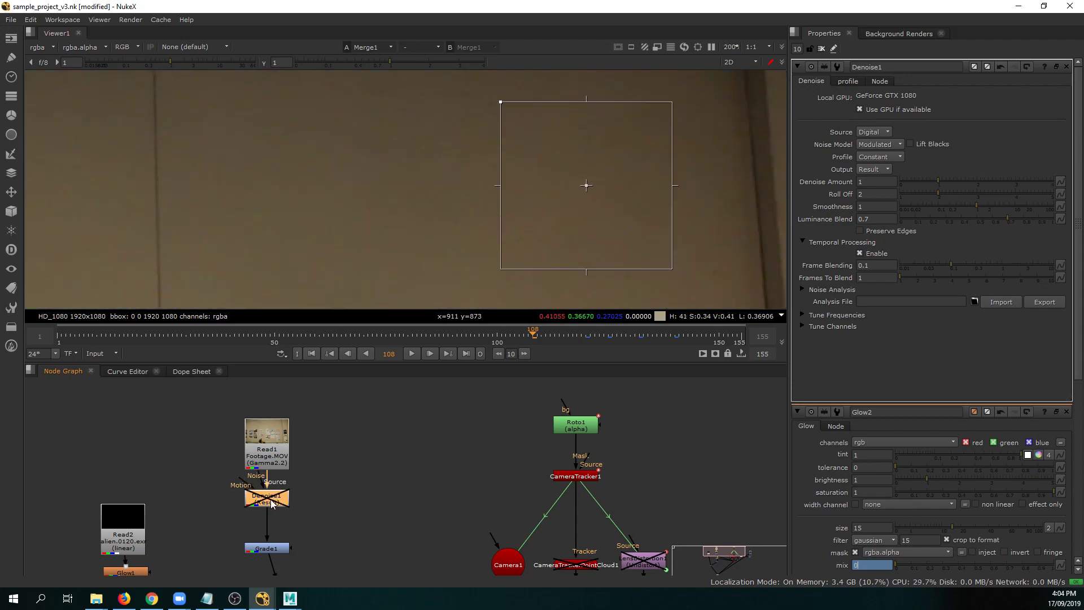
pyautogui.press('d')
pyautogui.press('f')
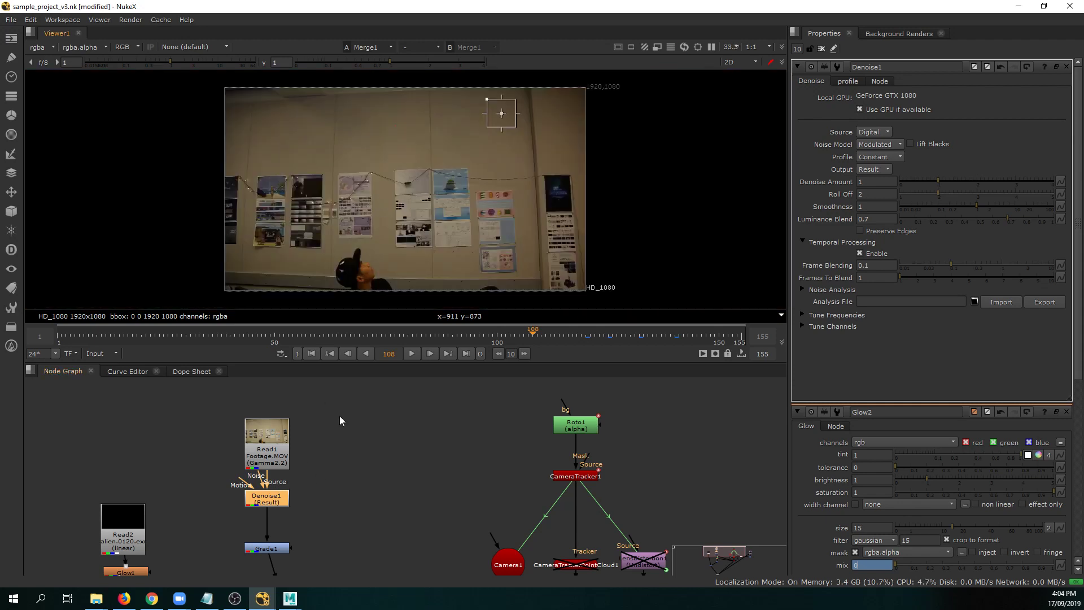
# Check the denoised composite and the glow's fade at several frames across the shot, ending at frame 144.
pyautogui.click(510, 335)
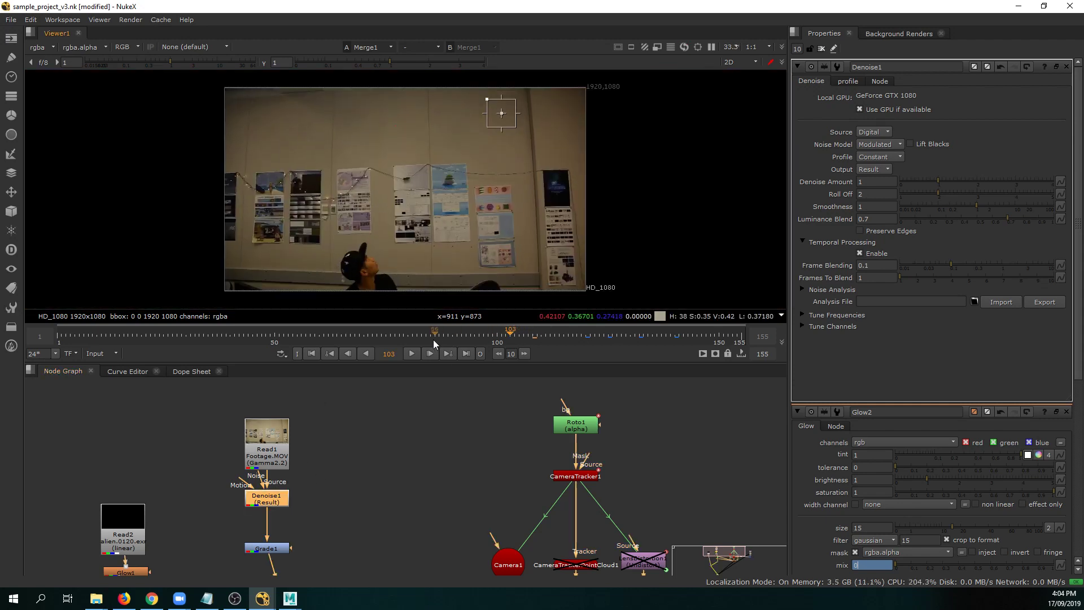
pyautogui.click(475, 334)
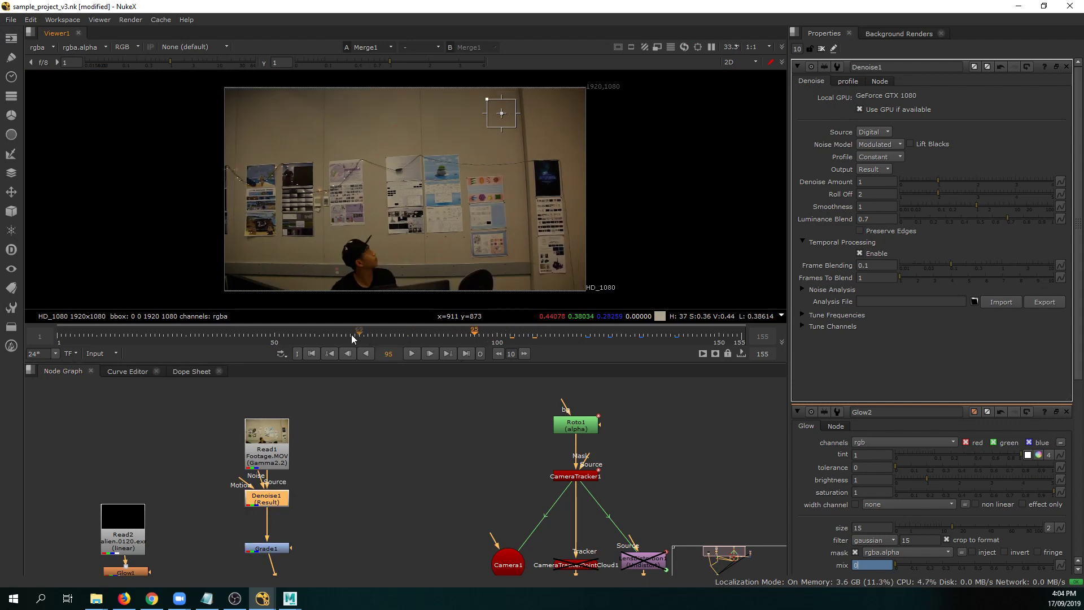
pyautogui.click(258, 334)
pyautogui.click(510, 335)
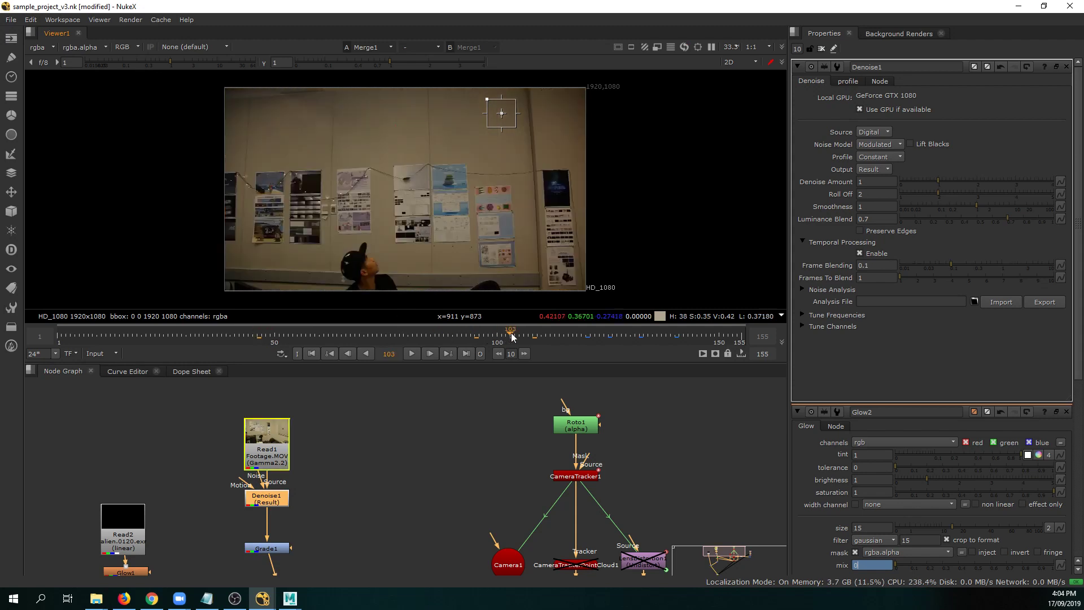
pyautogui.click(590, 334)
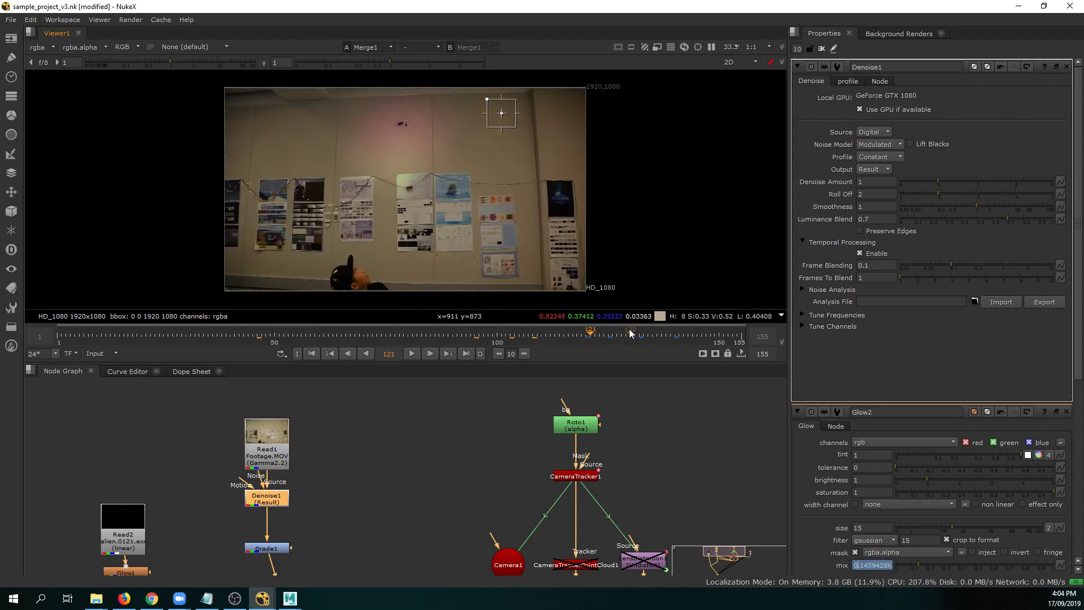
pyautogui.click(658, 334)
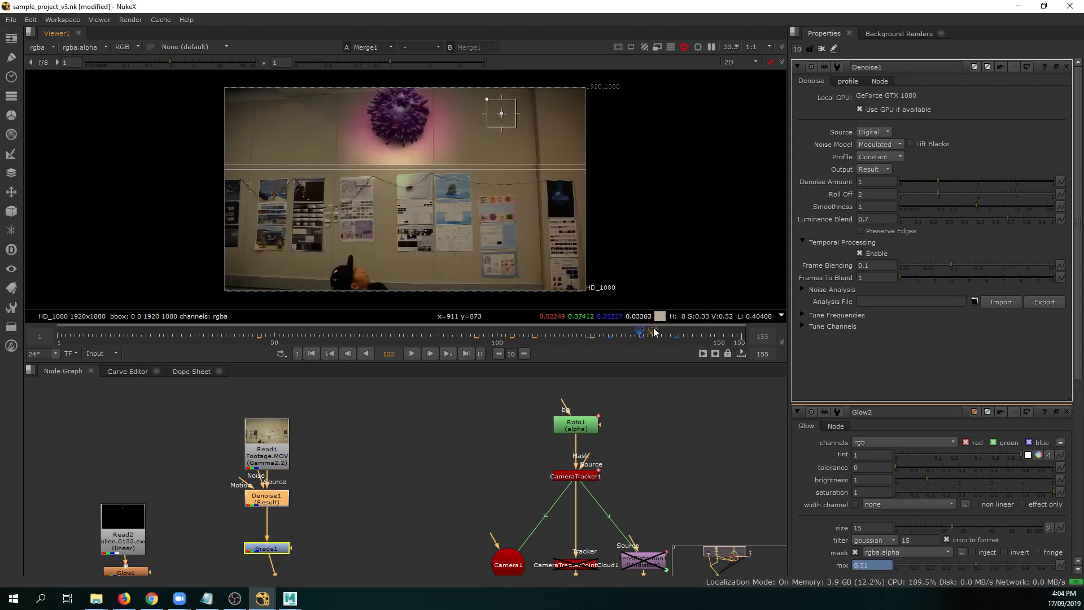
pyautogui.click(694, 334)
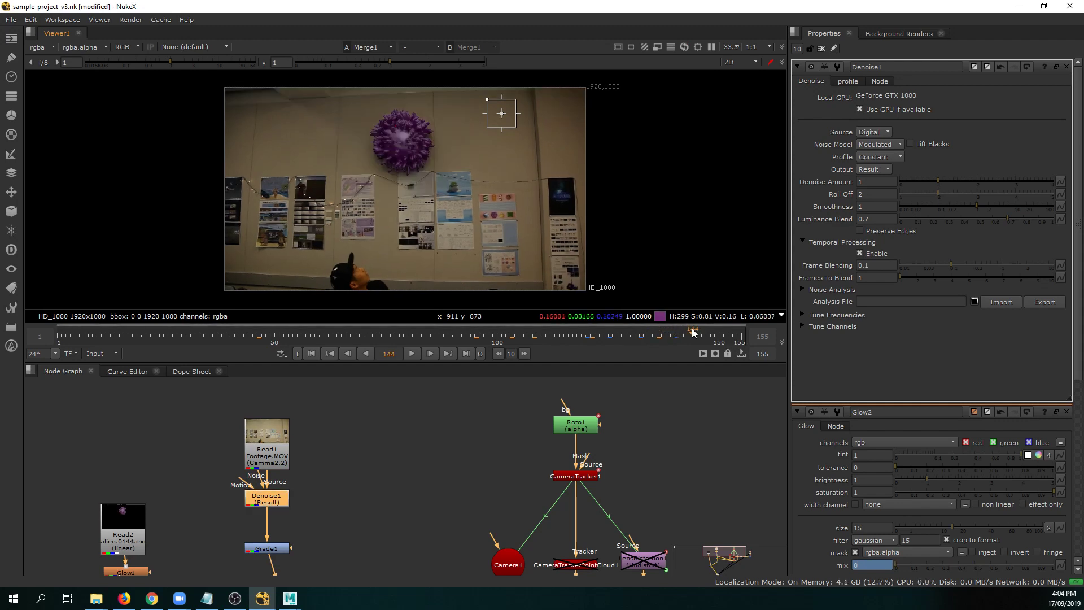
# Go to frame 130 and move the Merge2 node down to leave a gap below Glow2.
pyautogui.click(563, 335)
pyautogui.moveTo(562, 335); pyautogui.dragTo(632, 343)
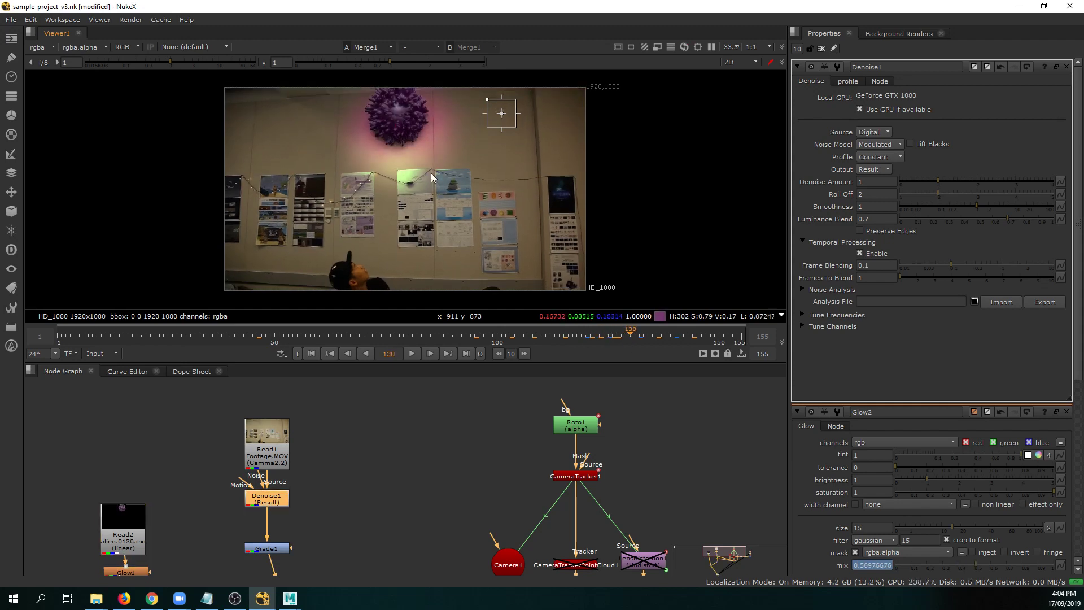
pyautogui.moveTo(328, 483); pyautogui.dragTo(316, 429, button='middle')
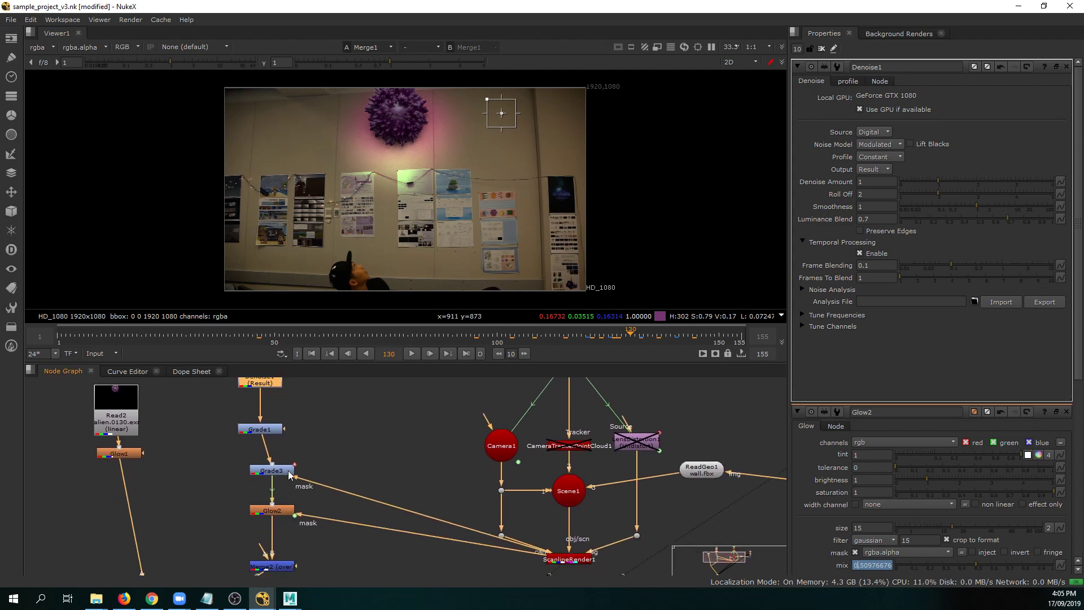
pyautogui.moveTo(298, 563); pyautogui.dragTo(300, 510, button='middle')
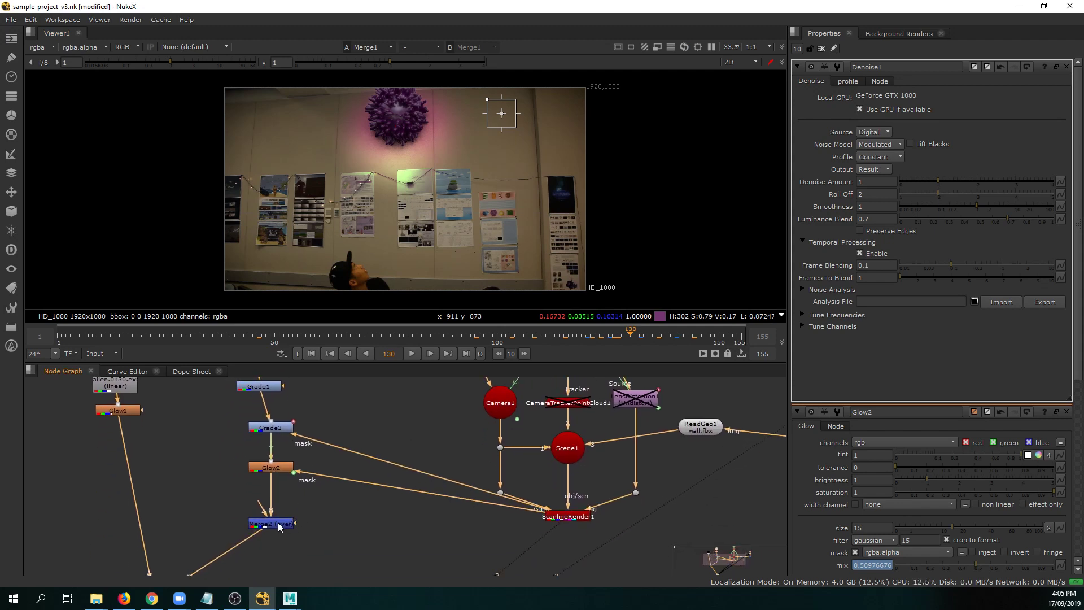
pyautogui.moveTo(279, 526); pyautogui.dragTo(279, 553)
pyautogui.click(296, 517)
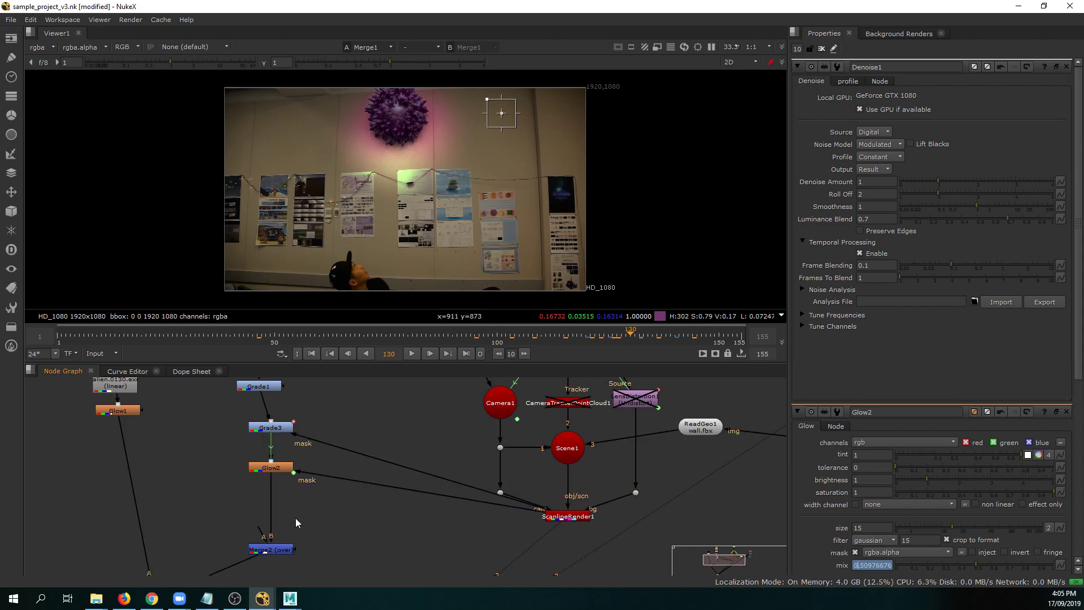
# Insert a VolumeRays node between Glow2 and Merge2 and place its volumetrics center on the alien, at about x 916, y 948.
pyautogui.press('Tab')
pyautogui.write('volume')
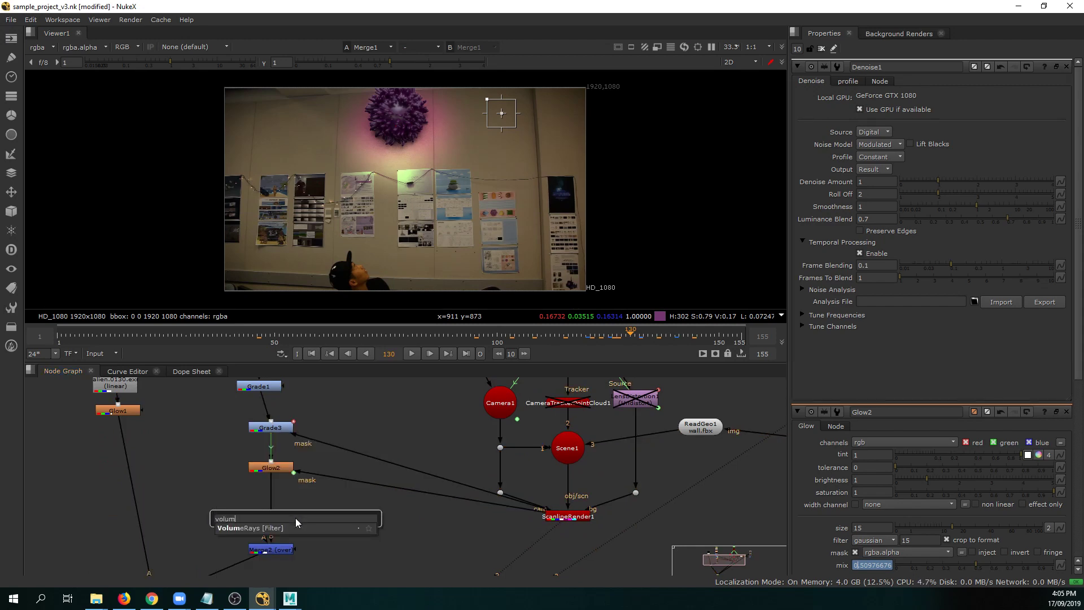
pyautogui.press('Return')
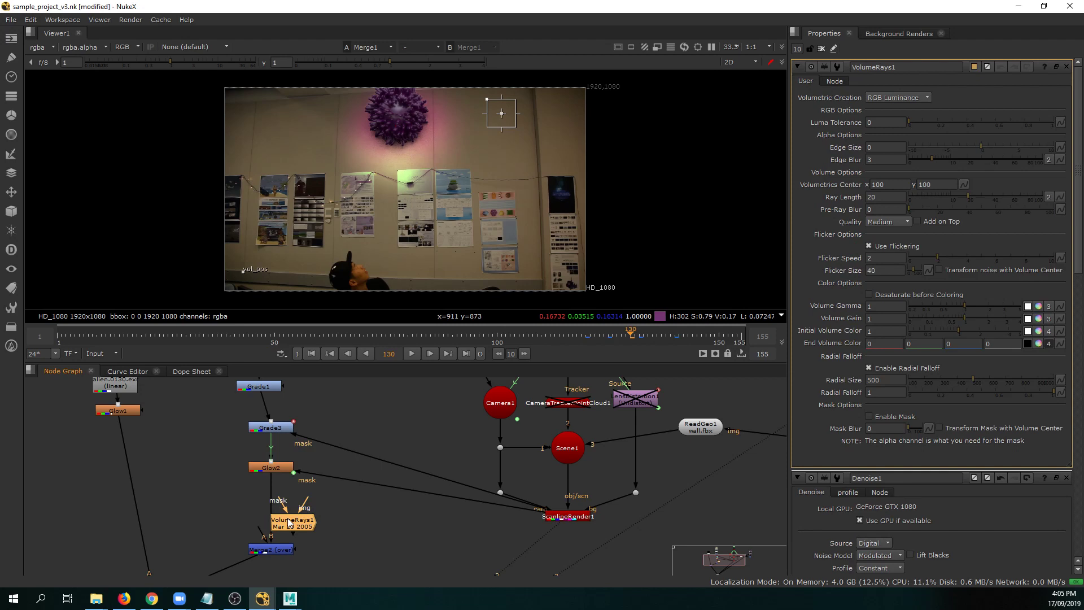
pyautogui.moveTo(295, 518); pyautogui.dragTo(274, 504)
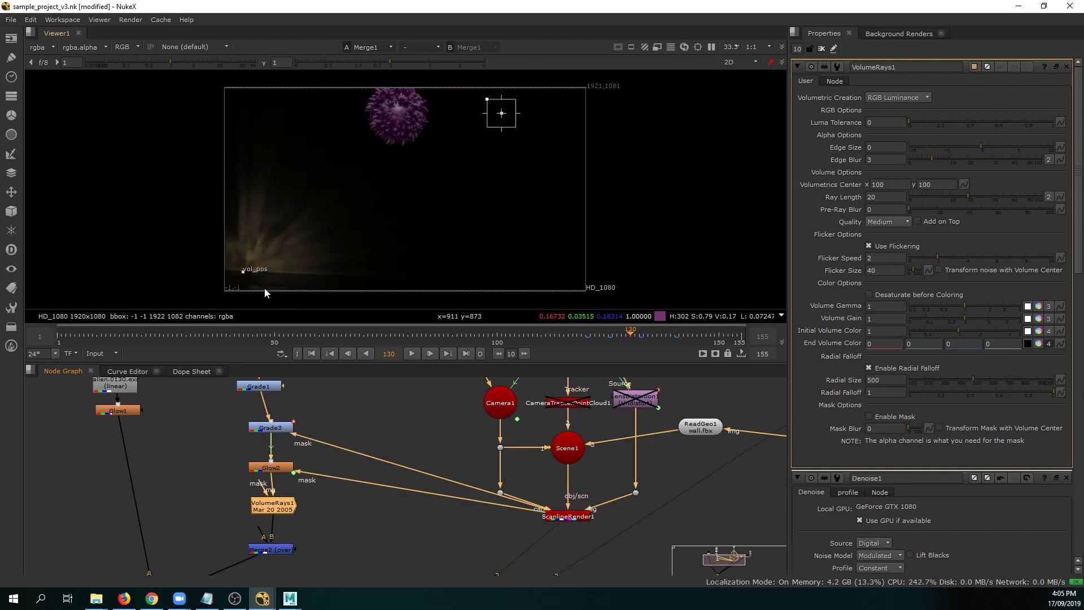
pyautogui.moveTo(244, 274); pyautogui.dragTo(397, 112)
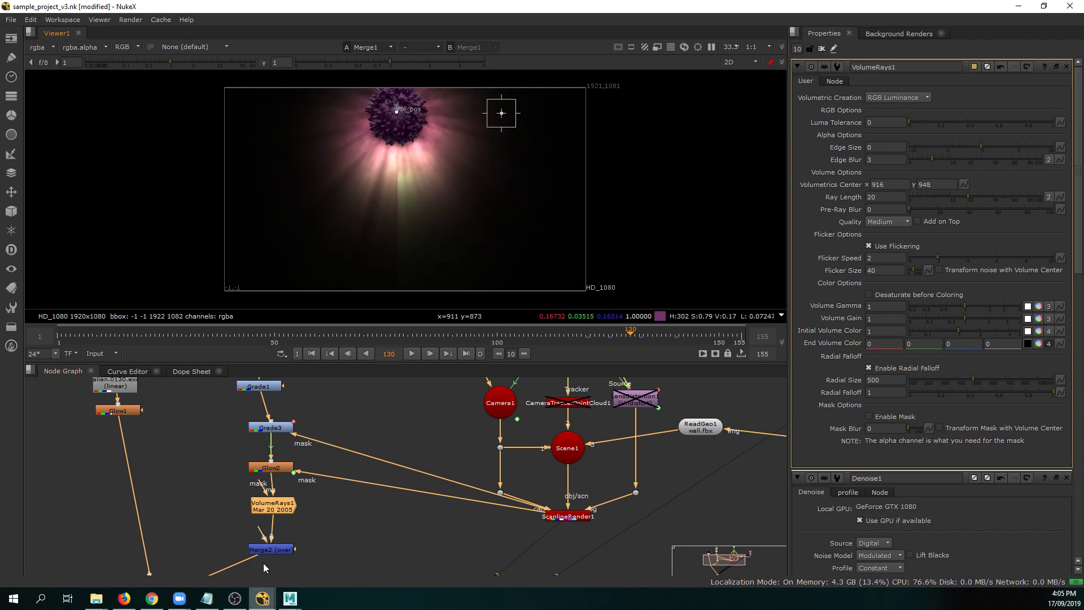
# Extract VolumeRays1 from between Glow2 and Merge2 and reconnect it between Merge1 and the viewer.
pyautogui.moveTo(294, 490); pyautogui.dragTo(317, 406, button='middle')
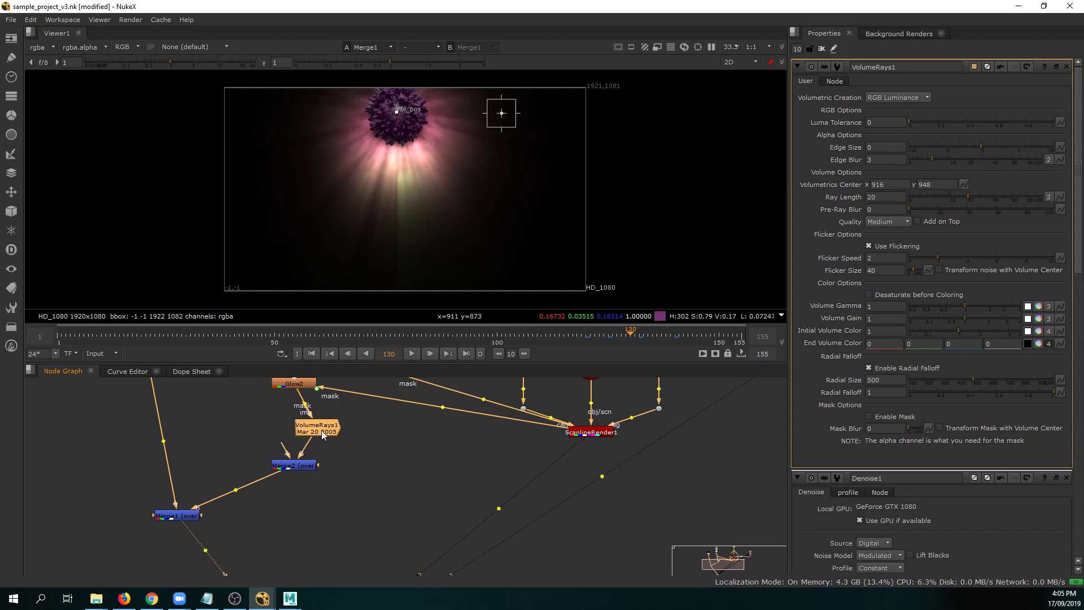
pyautogui.hotkey('ctrl', 'shift', 'x')
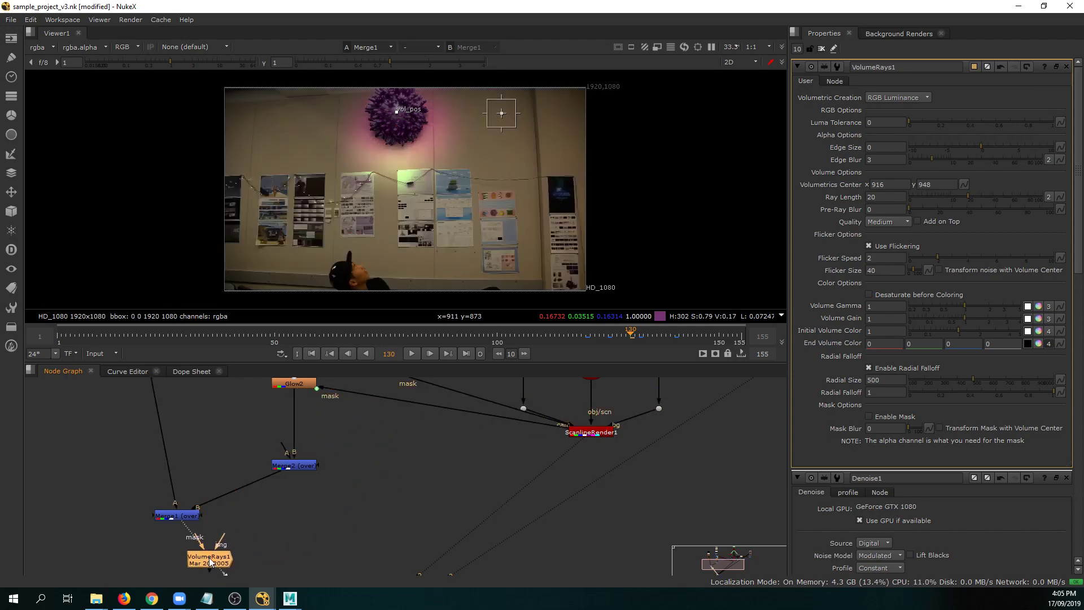
pyautogui.hotkey('ctrl', 'z')
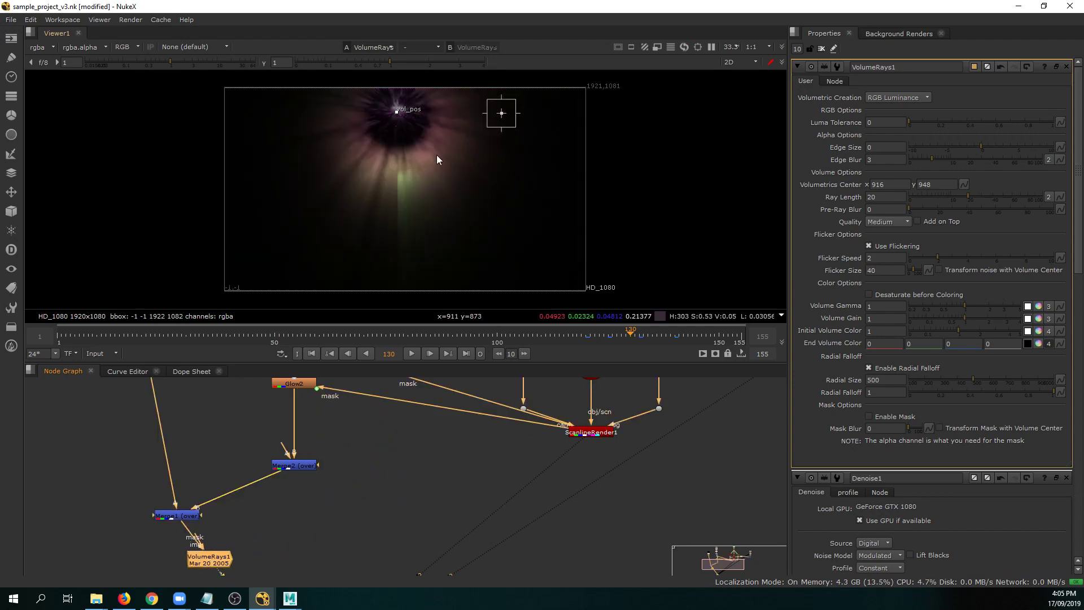
# Reposition the volumetrics center on the lower part of the alien, at about x 934, y 894, and inspect the rays up close.
pyautogui.moveTo(401, 130); pyautogui.dragTo(410, 150, button='middle')
pyautogui.scroll(1, 411, 151)
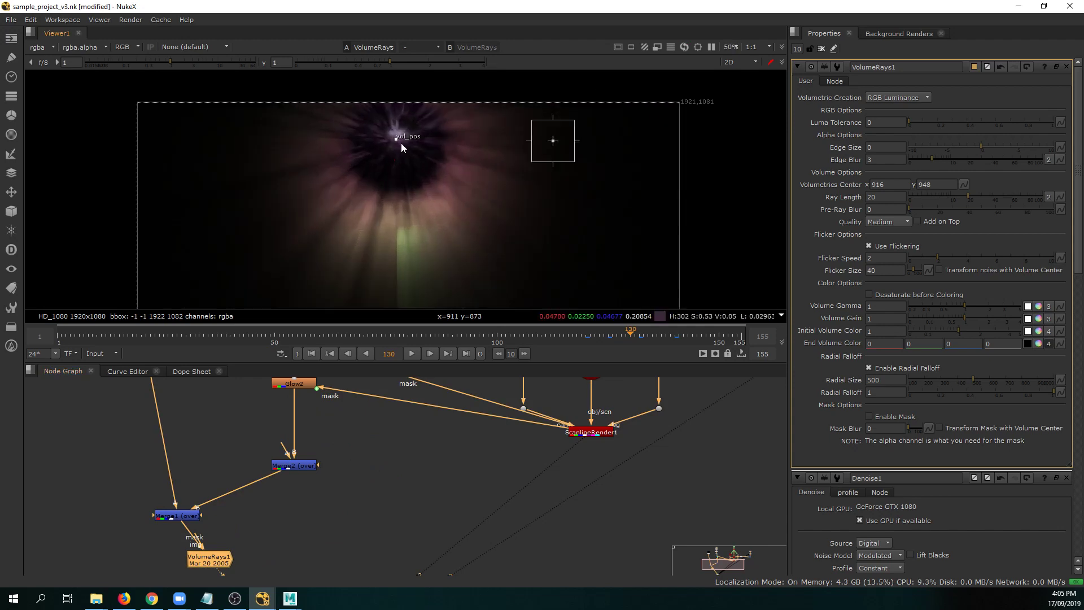
pyautogui.moveTo(394, 137); pyautogui.dragTo(395, 144)
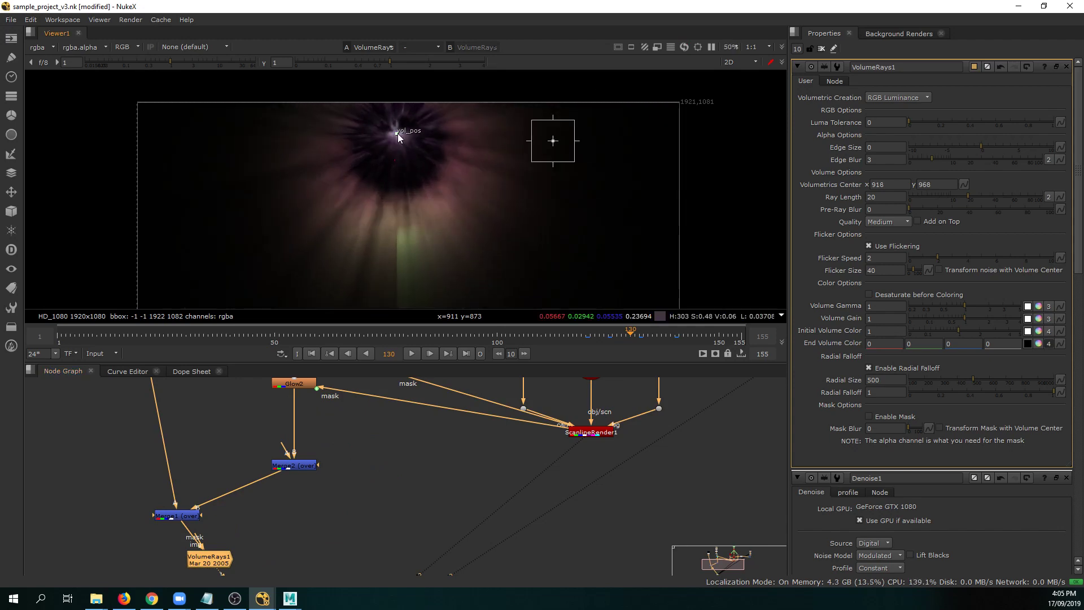
pyautogui.moveTo(397, 133); pyautogui.dragTo(403, 157)
pyautogui.moveTo(453, 189); pyautogui.dragTo(465, 162, button='middle')
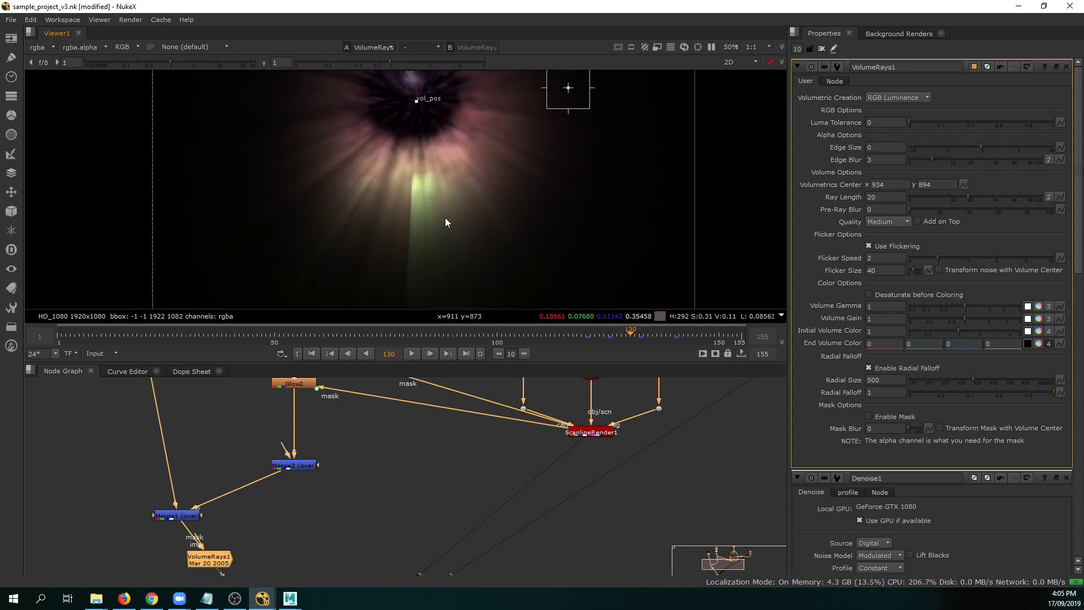
pyautogui.scroll(-2, 445, 218)
pyautogui.scroll(-1, 445, 191)
pyautogui.scroll(4, 458, 210)
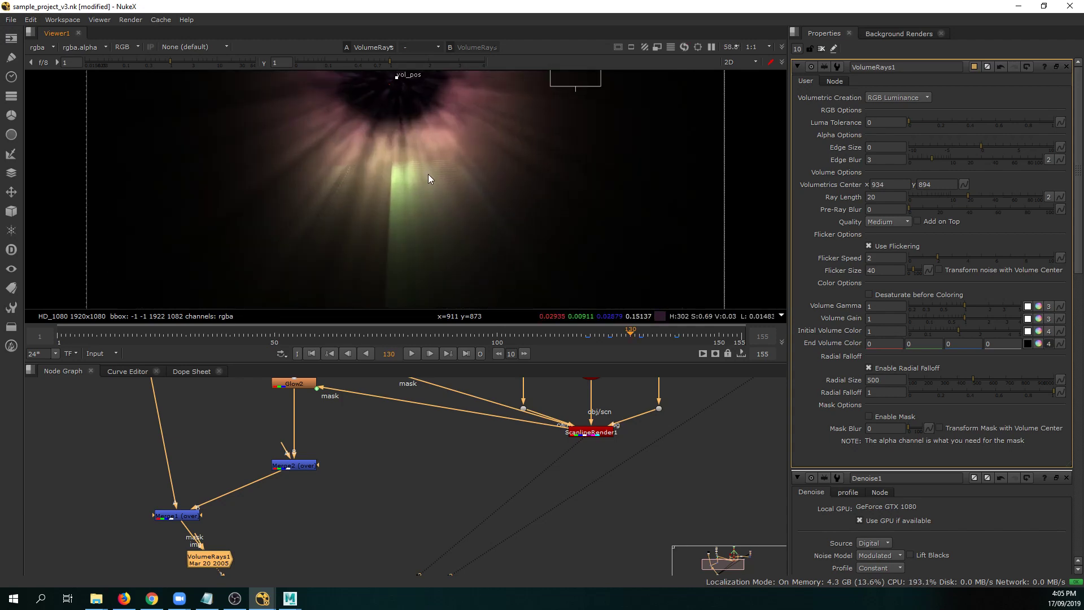
pyautogui.scroll(3, 426, 169)
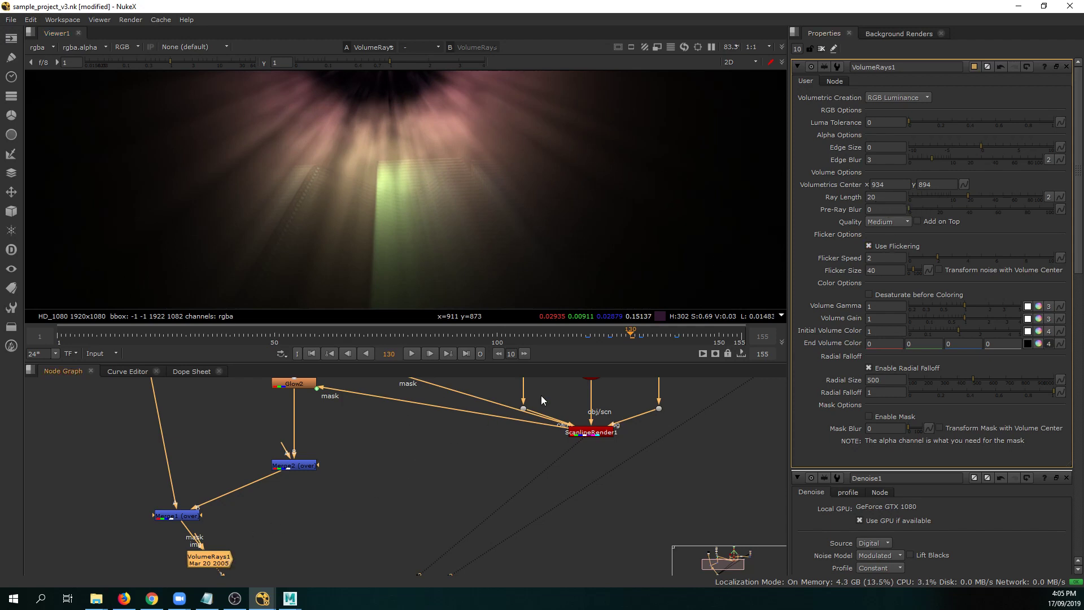
# Try ray lengths of 50 and 30 on the VolumeRays node.
pyautogui.click(886, 197)
pyautogui.write('50')
pyautogui.press('Return')
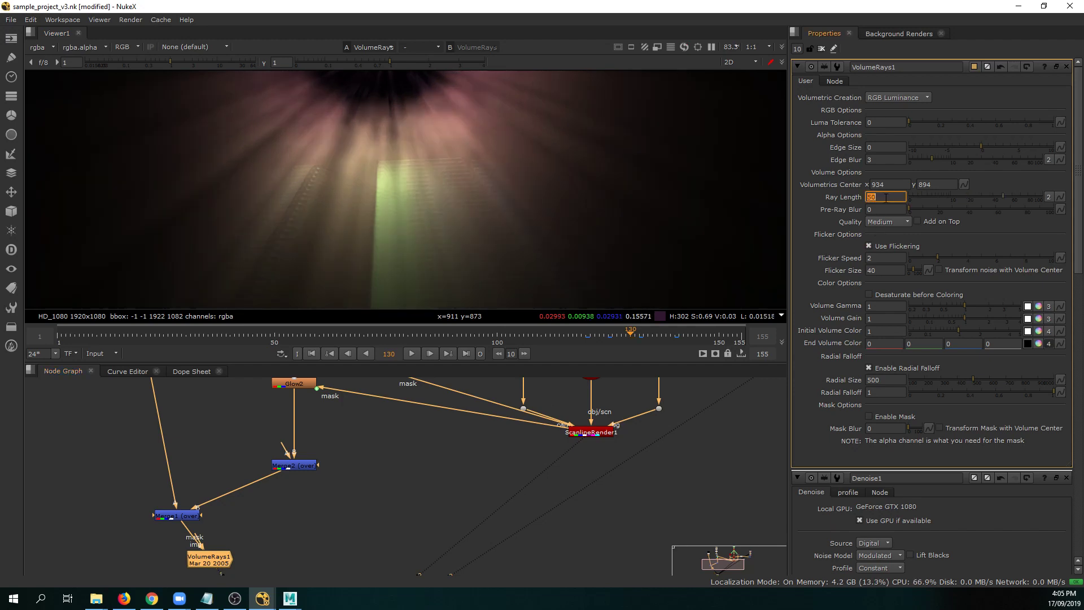
pyautogui.scroll(-3, 621, 214)
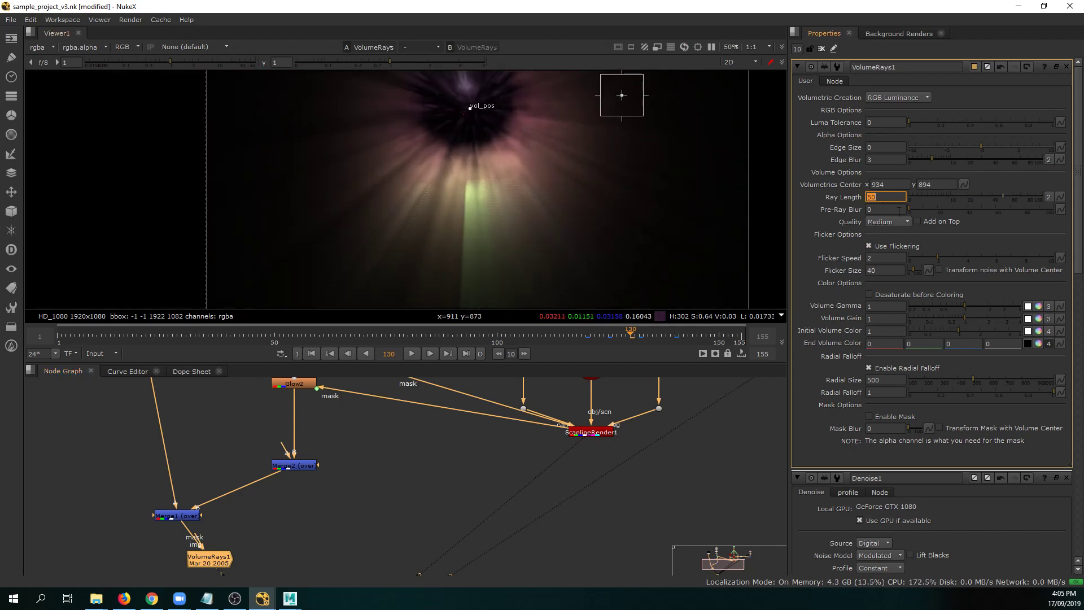
pyautogui.write('30')
pyautogui.press('Return')
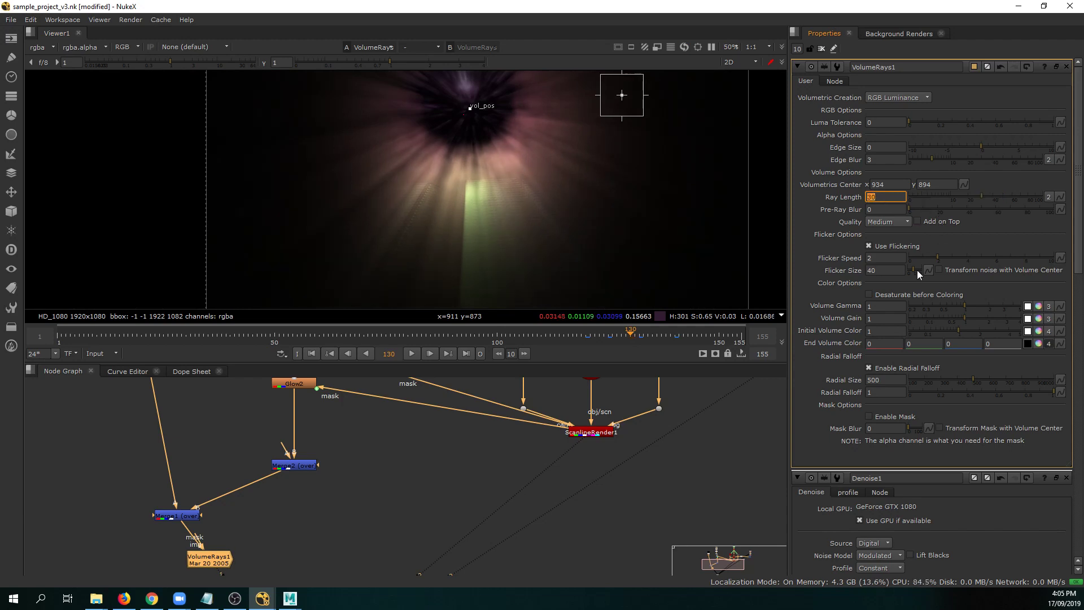
# Set the VolumeRays quality to High and its ray length to 20.
pyautogui.scroll(-3, 896, 370)
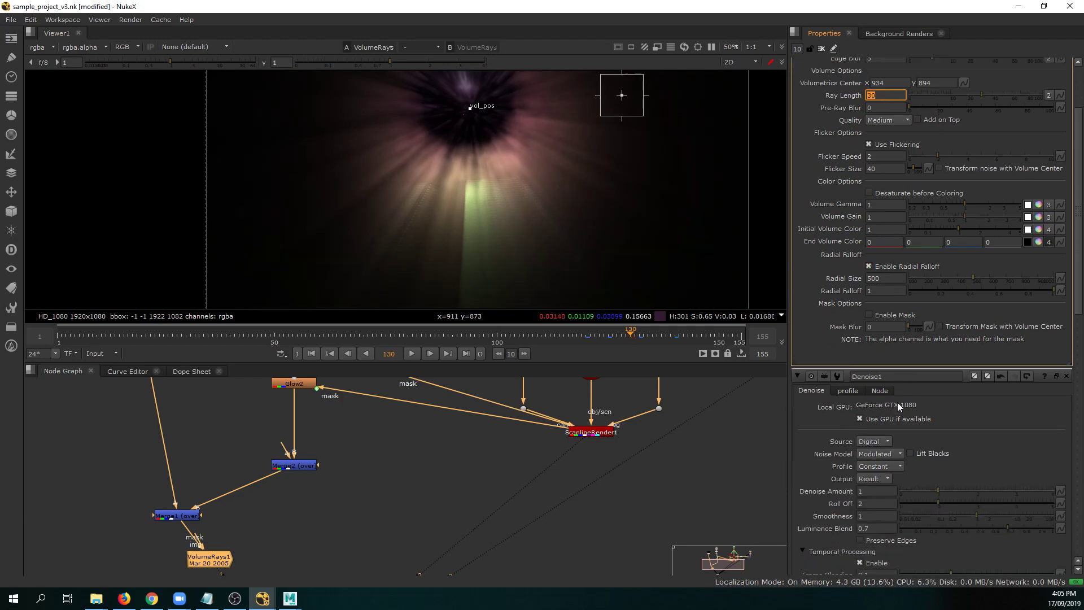
pyautogui.scroll(3, 896, 395)
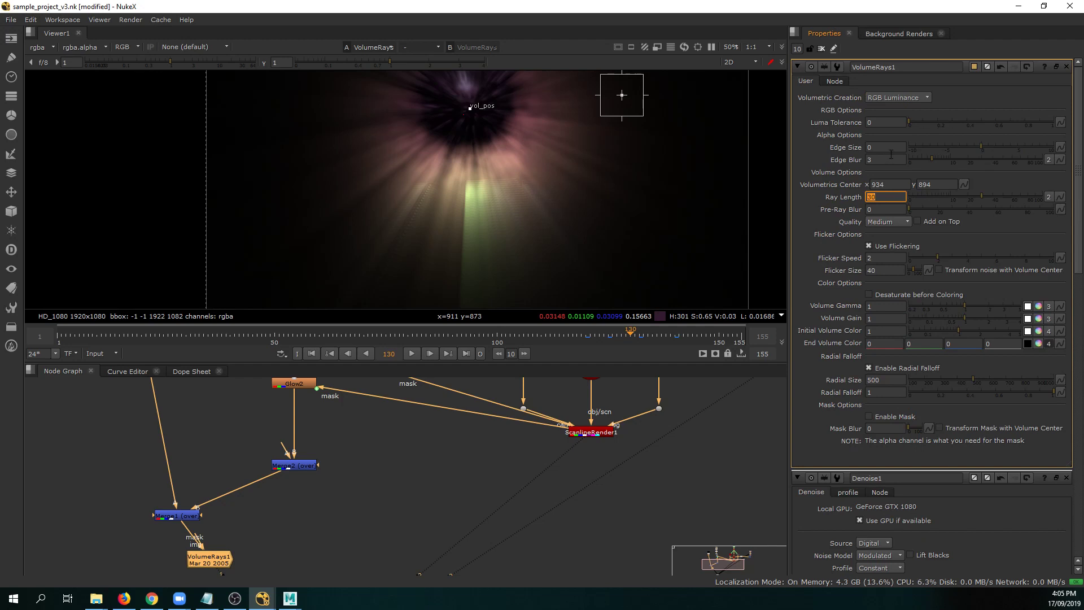
pyautogui.click(902, 223)
pyautogui.click(898, 233)
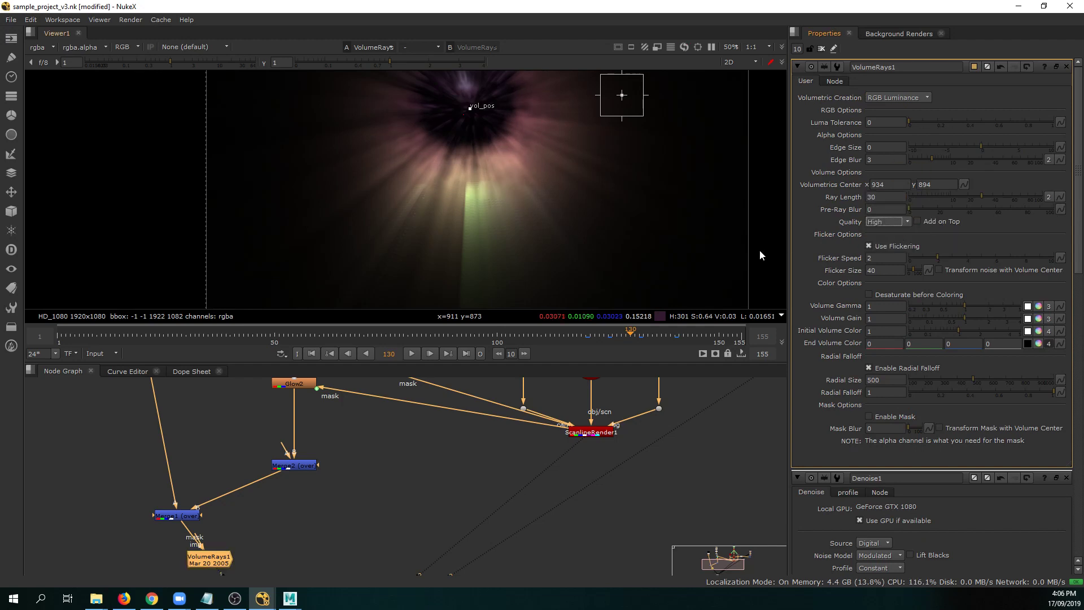
pyautogui.scroll(-2, 480, 204)
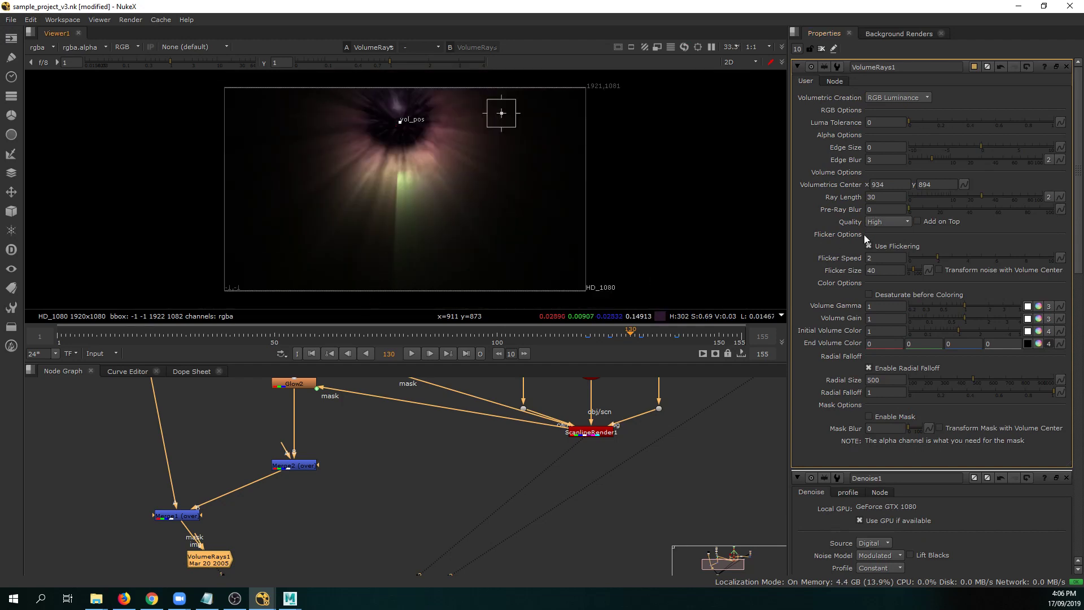
pyautogui.doubleClick(882, 196)
pyautogui.write('20')
pyautogui.press('Return')
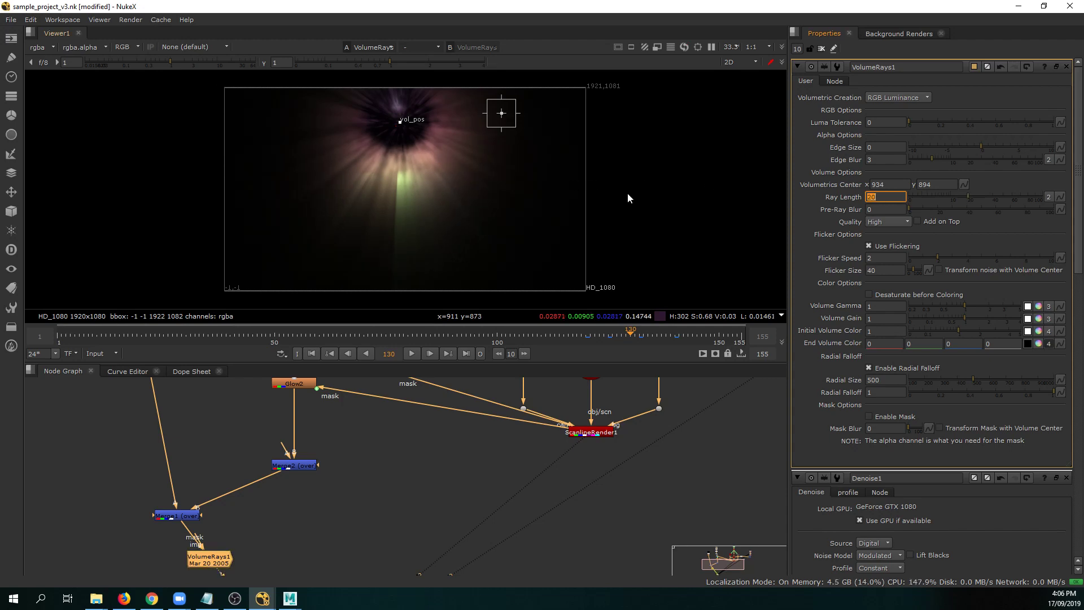
# Close the other nodes' properties and fine-tune the volumetrics center to about x 928, y 882.
pyautogui.moveTo(400, 122); pyautogui.dragTo(401, 118)
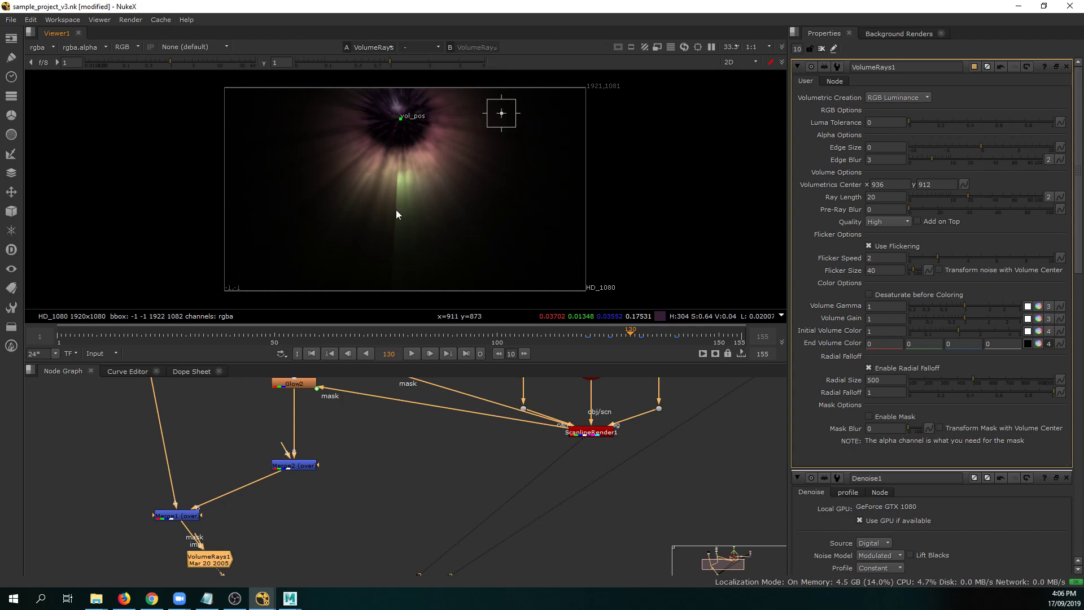
pyautogui.keyDown('ctrl'); pyautogui.click(1067, 67); pyautogui.keyUp('ctrl')
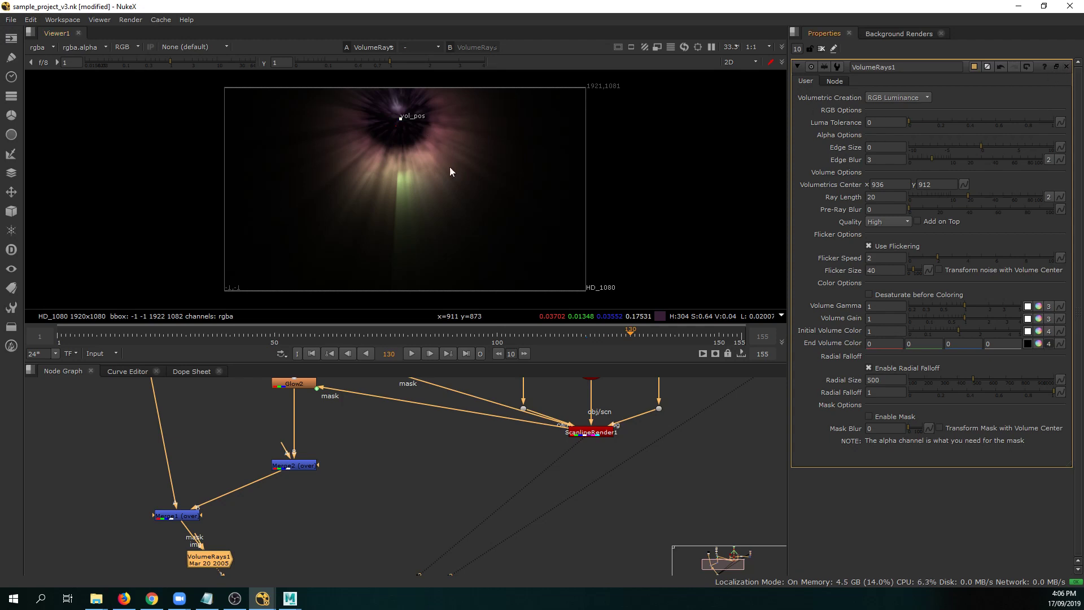
pyautogui.moveTo(400, 118); pyautogui.dragTo(399, 127)
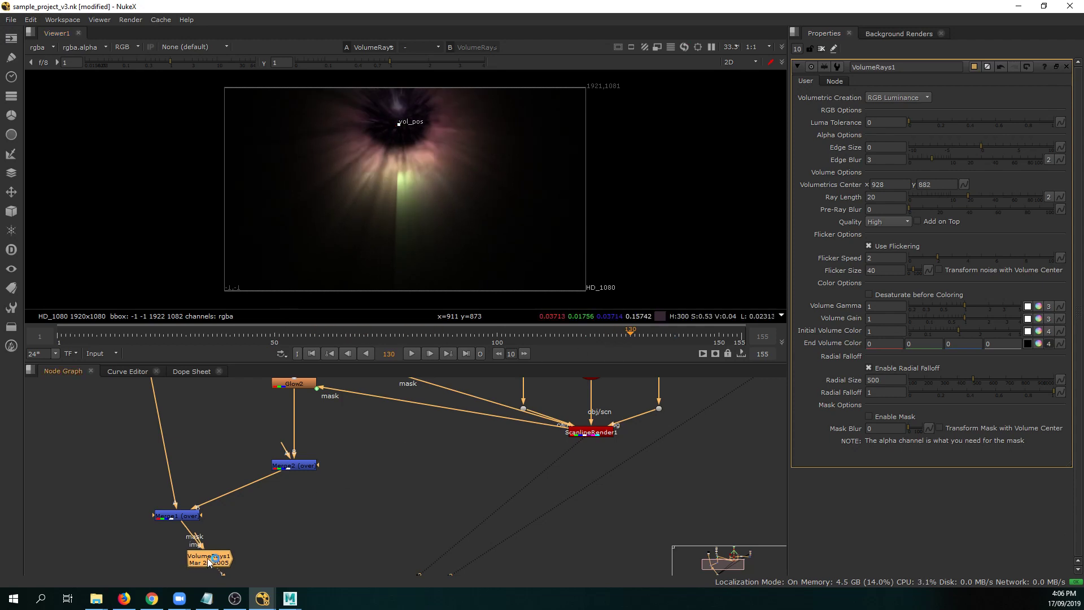
# Branch VolumeRays1 off beside Merge1 and merge it over Merge1's output with a new Merge node using the over operation.
pyautogui.moveTo(208, 558); pyautogui.dragTo(112, 545)
pyautogui.moveTo(201, 545); pyautogui.dragTo(253, 453, button='middle')
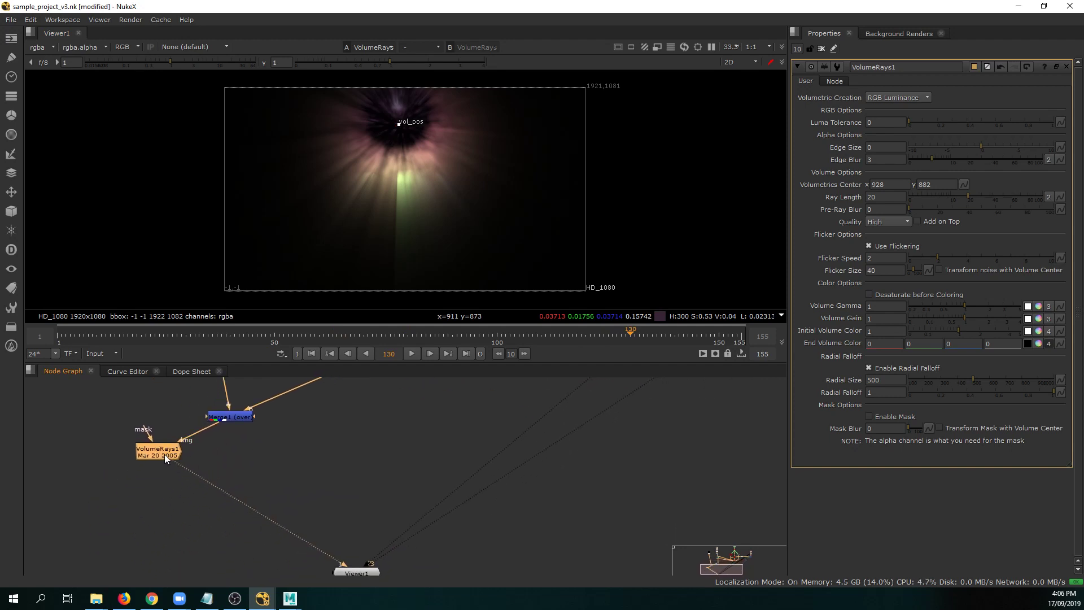
pyautogui.press('m')
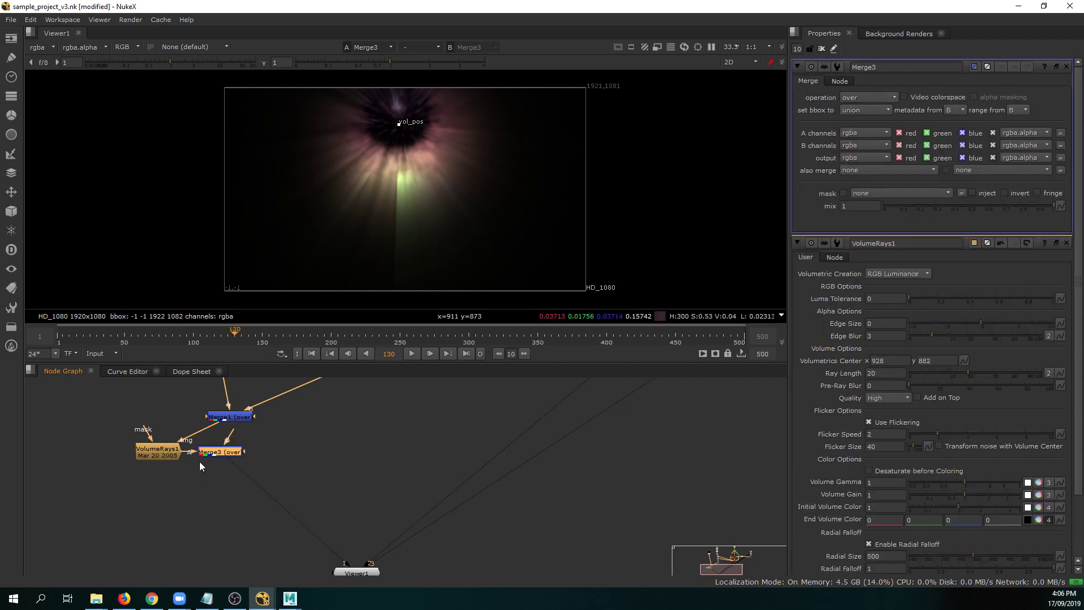
pyautogui.moveTo(224, 461); pyautogui.dragTo(243, 421)
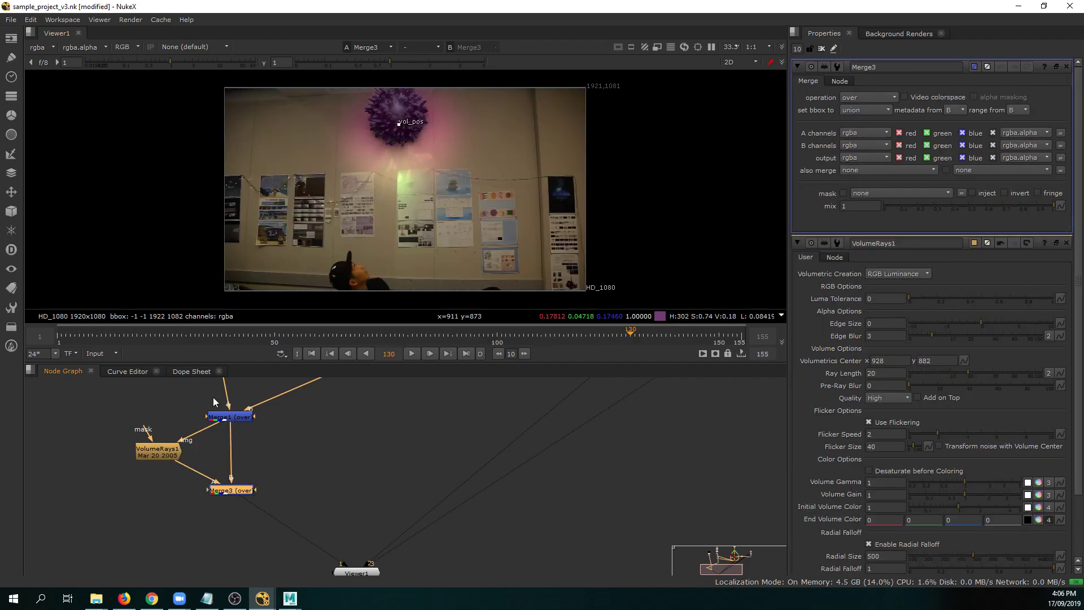
# Toggle the VolumeRays node off and on to compare the composite with and without rays, leaving it enabled.
pyautogui.moveTo(148, 459); pyautogui.dragTo(142, 447)
pyautogui.press('d')
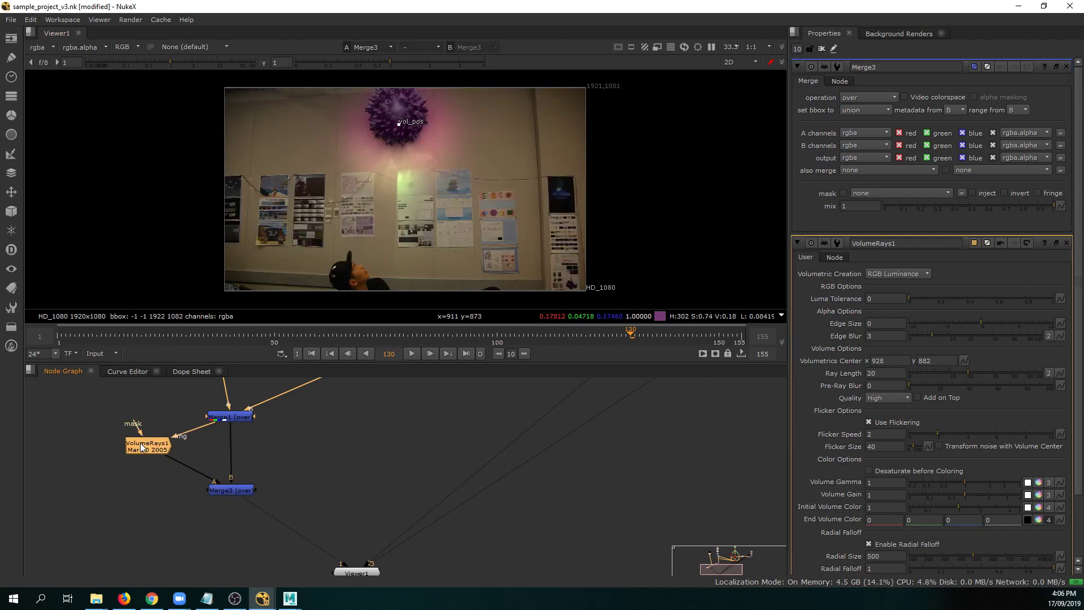
pyautogui.press('d')
pyautogui.moveTo(119, 440)
pyautogui.mouseDown()
pyautogui.moveTo(246, 527)
pyautogui.moveTo(238, 508)
pyautogui.mouseUp()
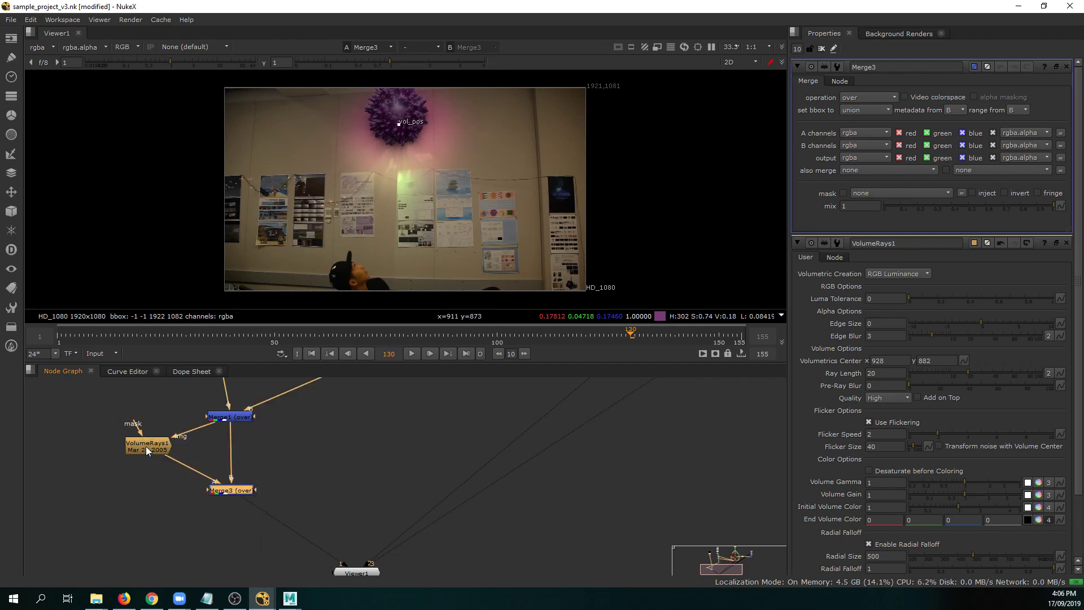
# Move the VolumeRays node in close beside Merge3 and select both nodes.
pyautogui.moveTo(146, 446); pyautogui.dragTo(285, 514)
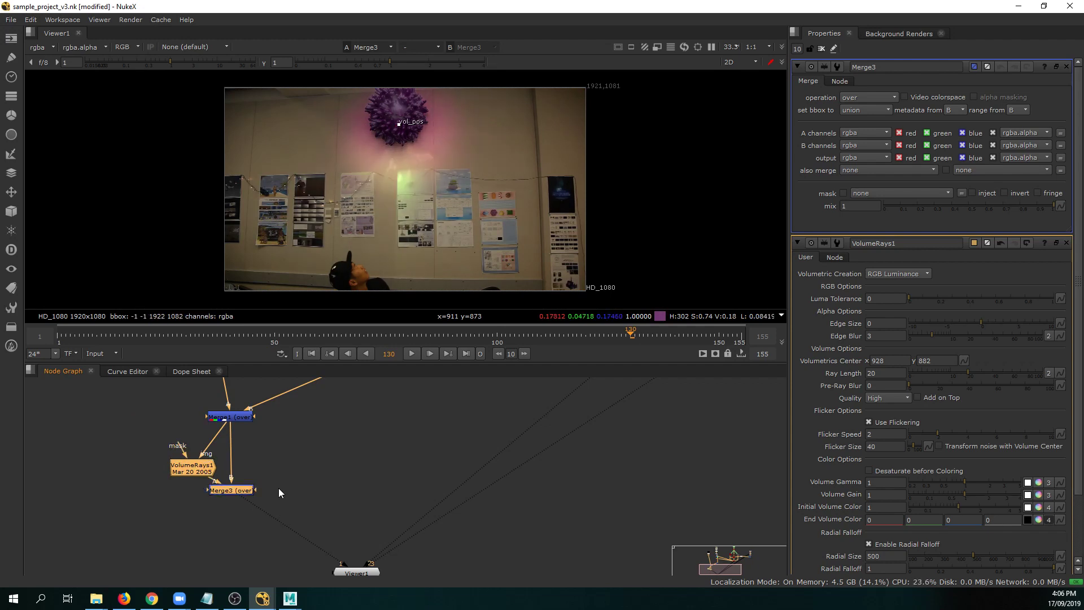
pyautogui.click(198, 469)
pyautogui.click(234, 491)
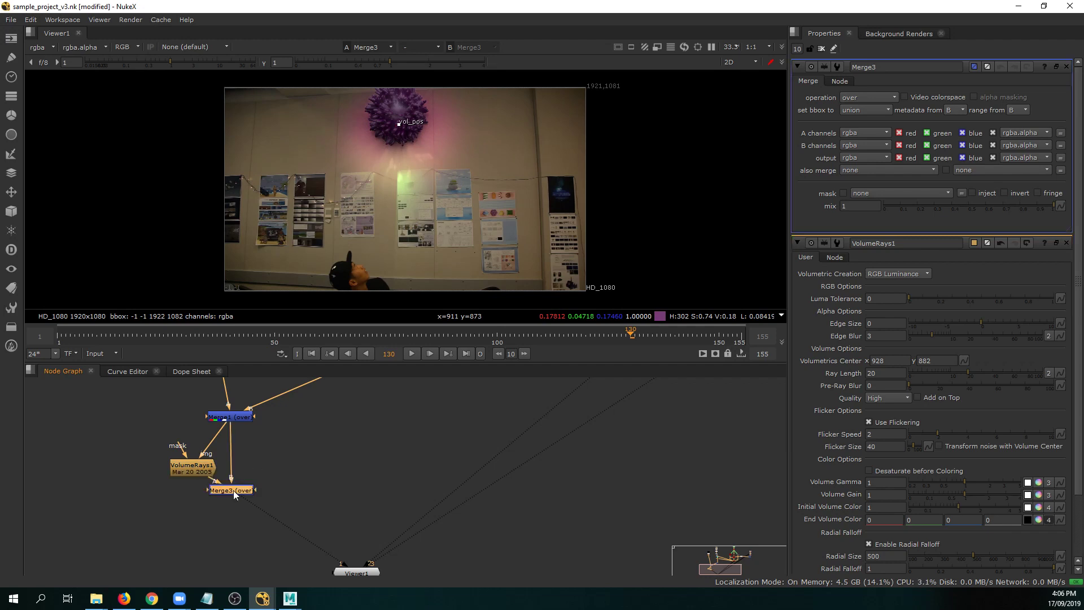
pyautogui.moveTo(995, 208); pyautogui.dragTo(1079, 283)
pyautogui.moveTo(121, 452); pyautogui.dragTo(350, 537)
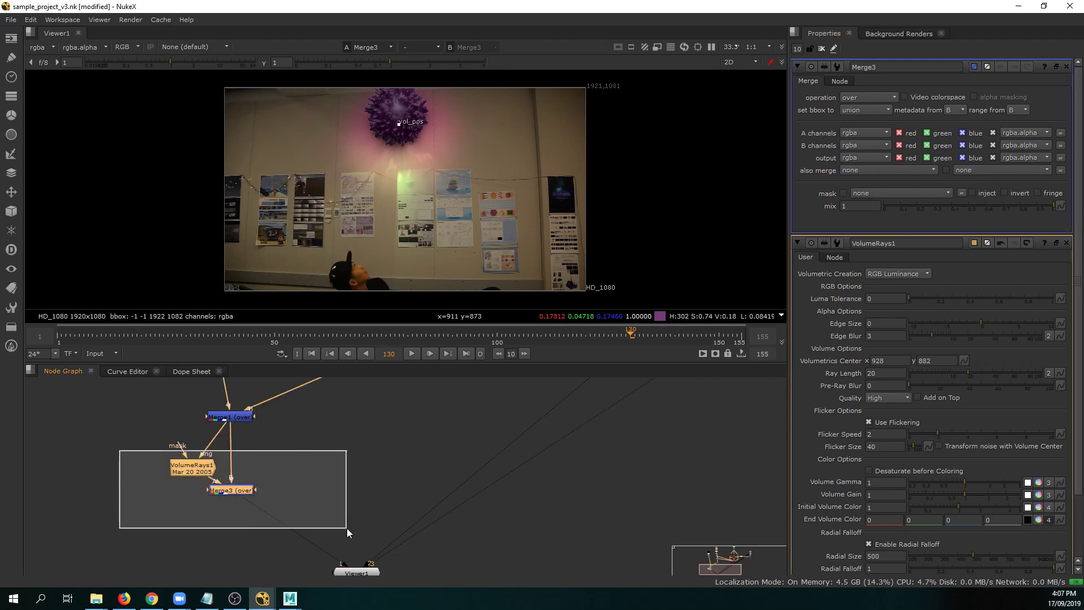
# Toggle VolumeRays1 and Merge3 off and on together to compare the shot with and without rays, leaving both enabled.
pyautogui.press('d')
pyautogui.press('d')
pyautogui.press('d')
pyautogui.press('d')
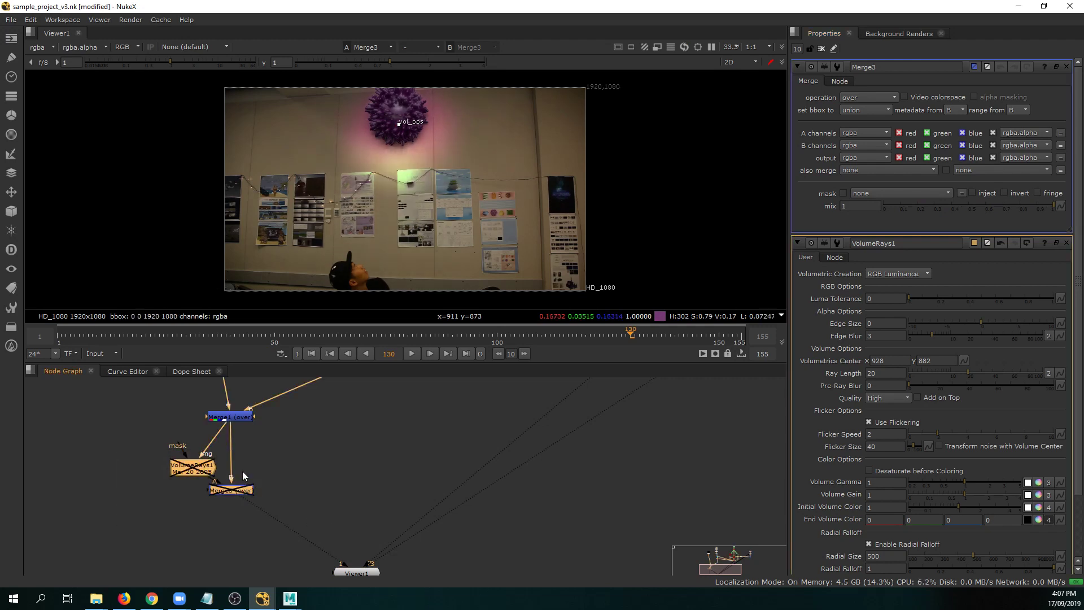
pyautogui.click(235, 490)
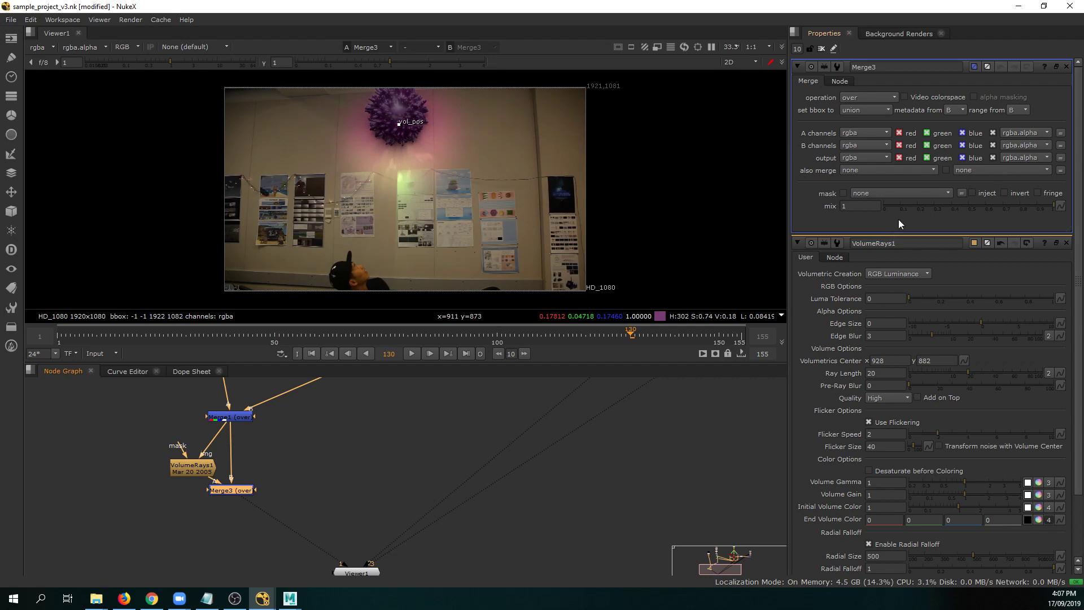
# Set Merge3's mix to 0 at frame 116 and add a keyframe for it.
pyautogui.click(623, 335)
pyautogui.click(604, 337)
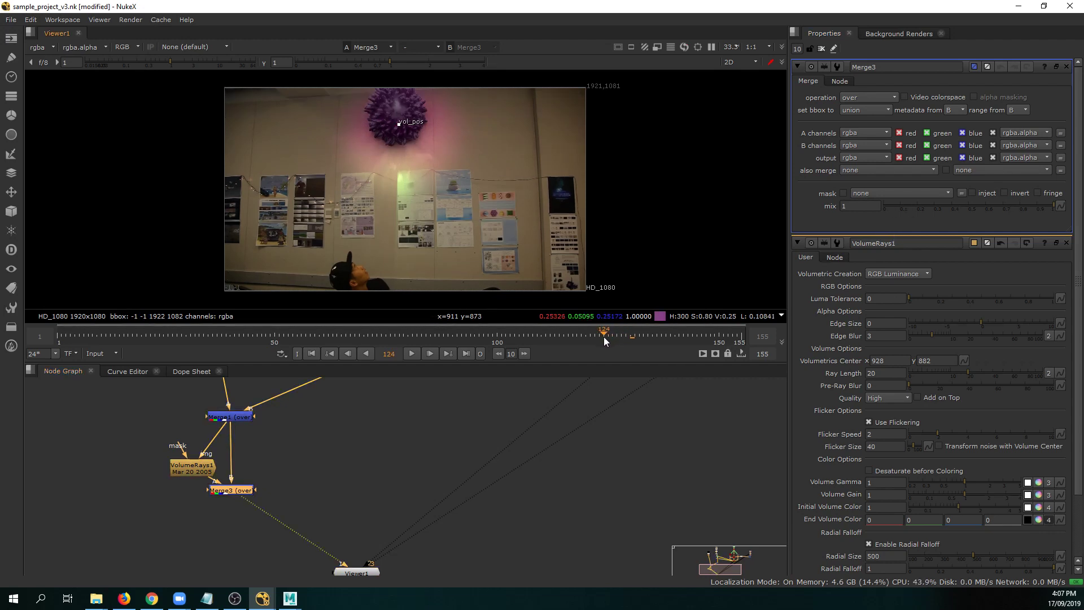
pyautogui.click(569, 337)
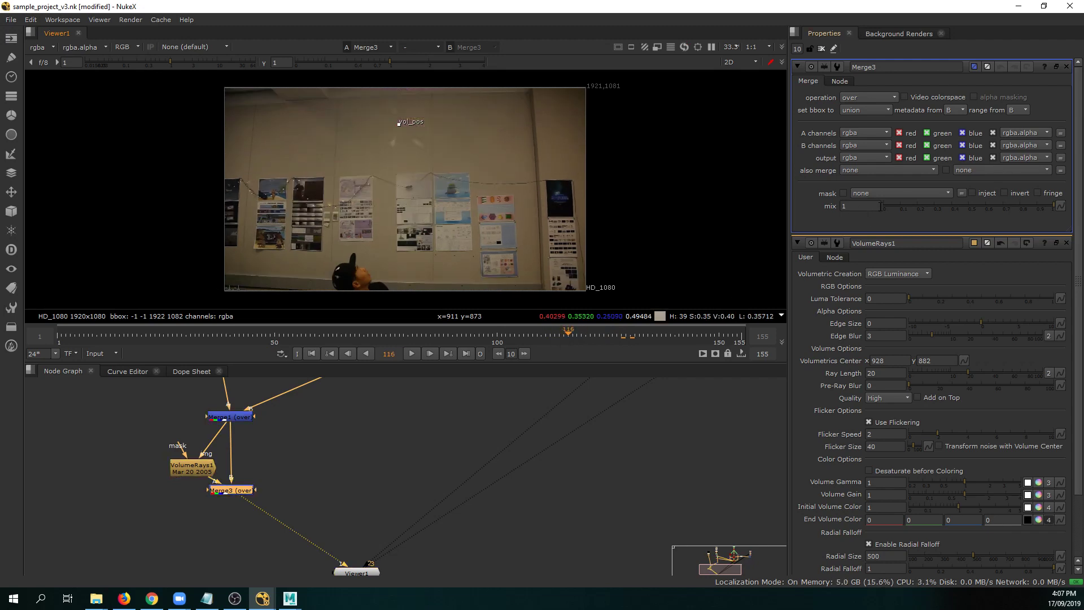
pyautogui.moveTo(892, 208); pyautogui.dragTo(733, 221)
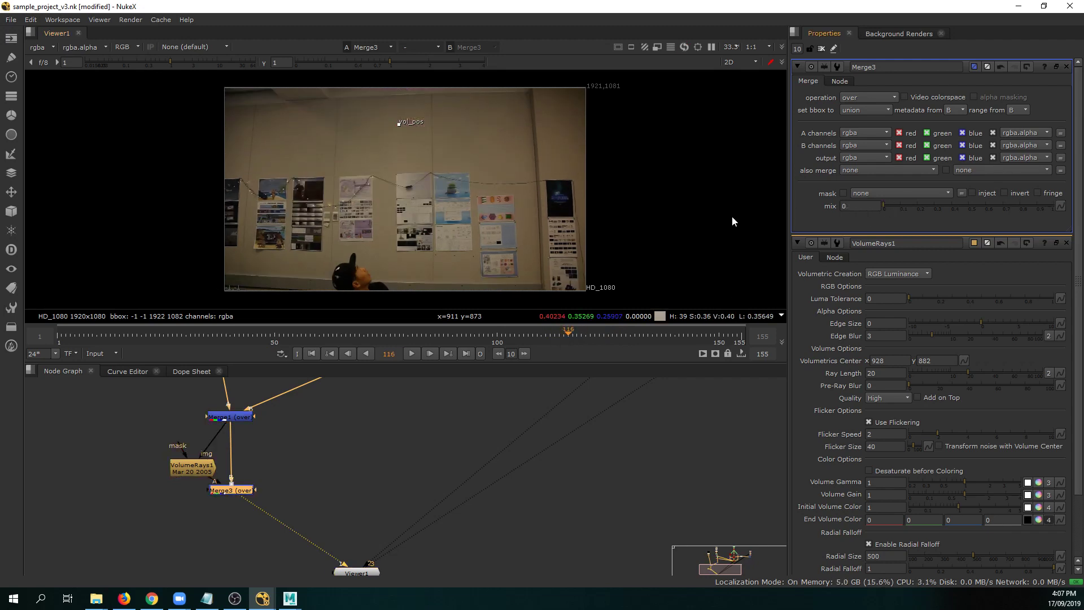
pyautogui.rightClick(862, 207)
pyautogui.click(876, 213)
# Key Merge3's mix at 1 on frame 124 so the light rays fade in.
pyautogui.click(573, 333)
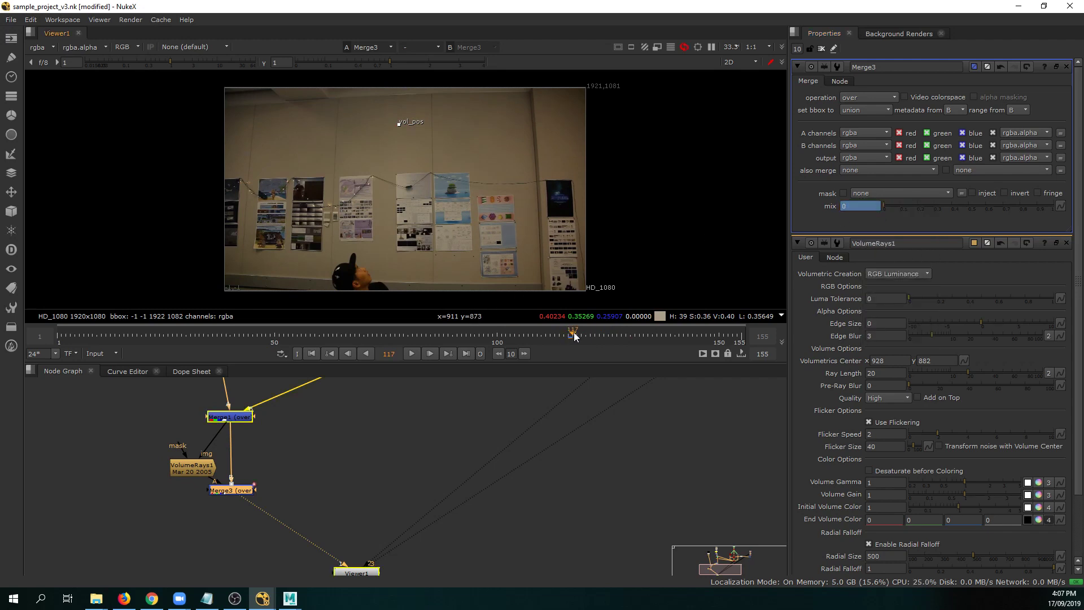
pyautogui.click(603, 335)
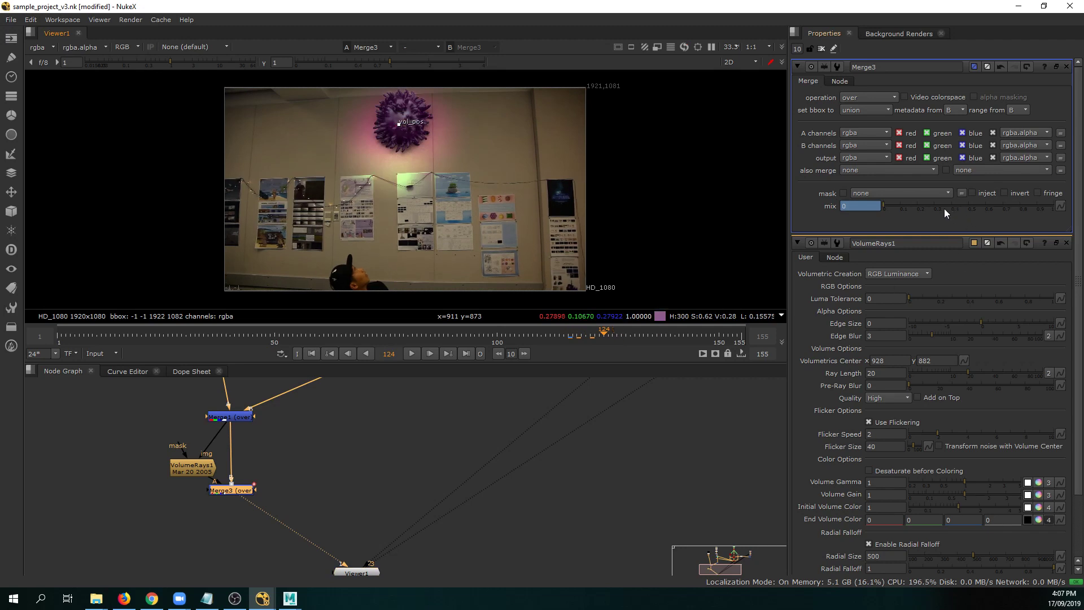
pyautogui.moveTo(977, 207); pyautogui.dragTo(1049, 225)
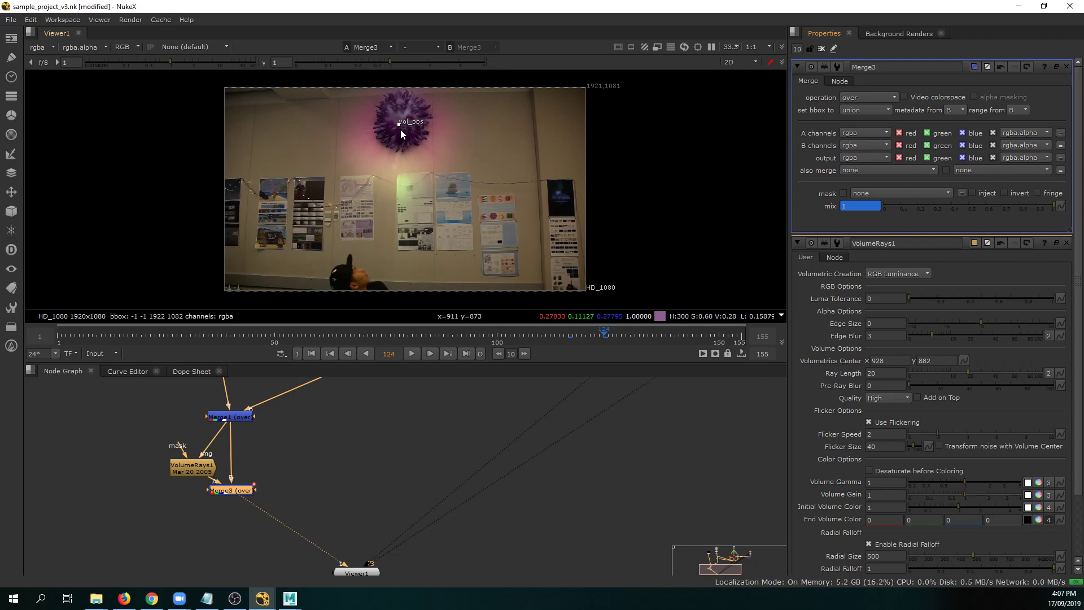
# Move VolumeRays1's volumetrics center onto the alien at frame 124, about x 942, y 922, and add keys for x and y.
pyautogui.moveTo(400, 124); pyautogui.dragTo(401, 117)
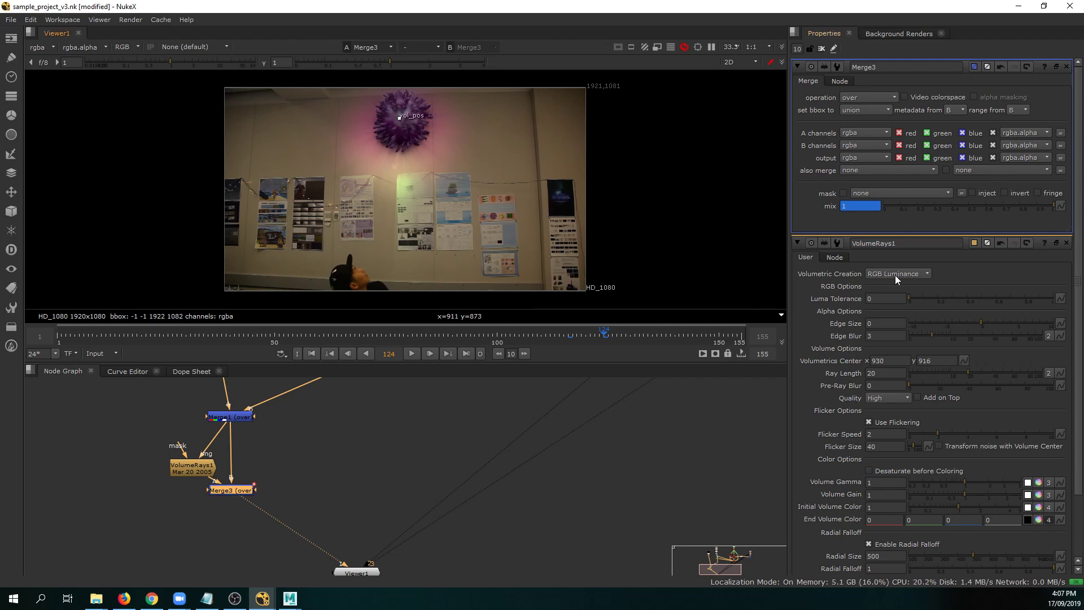
pyautogui.rightClick(893, 362)
pyautogui.click(915, 364)
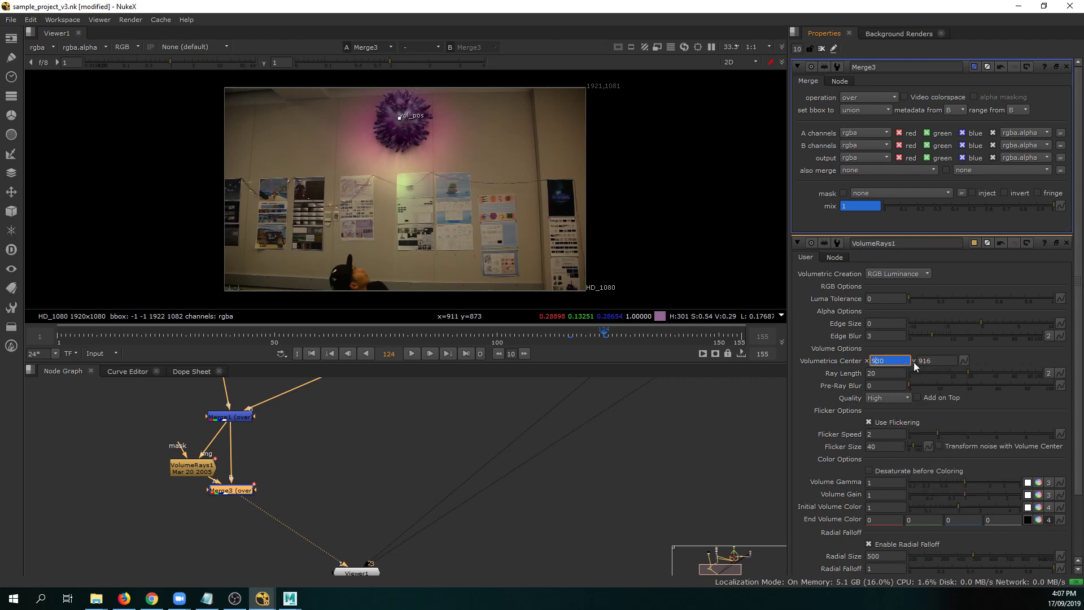
pyautogui.click(938, 362)
pyautogui.rightClick(938, 361)
pyautogui.press('Escape')
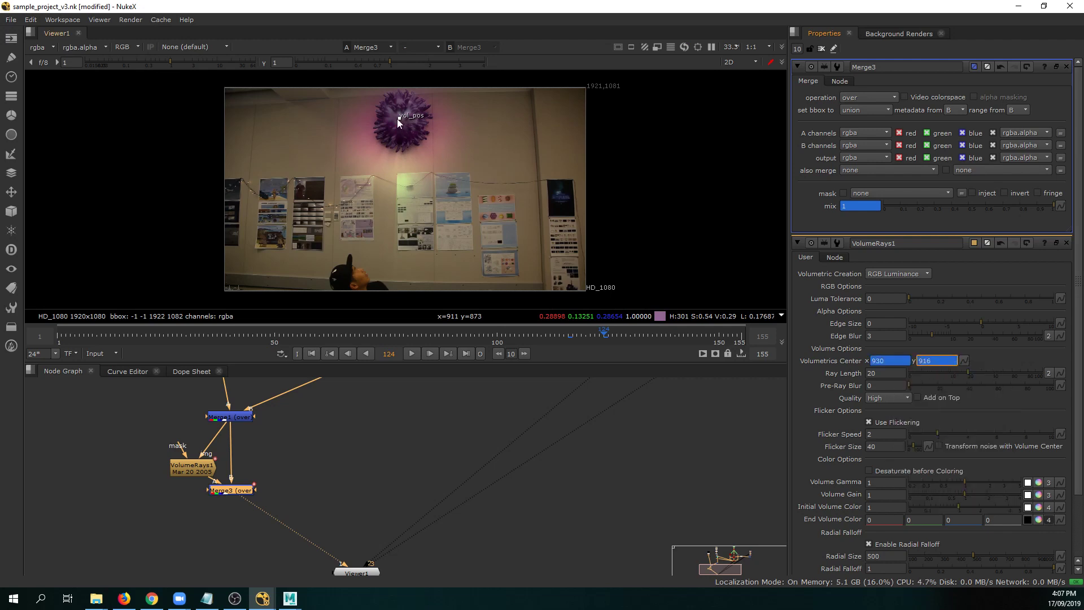
# Try keying the volumetrics center on the alien at frames 134 and 131, and undo both keys.
pyautogui.click(622, 336)
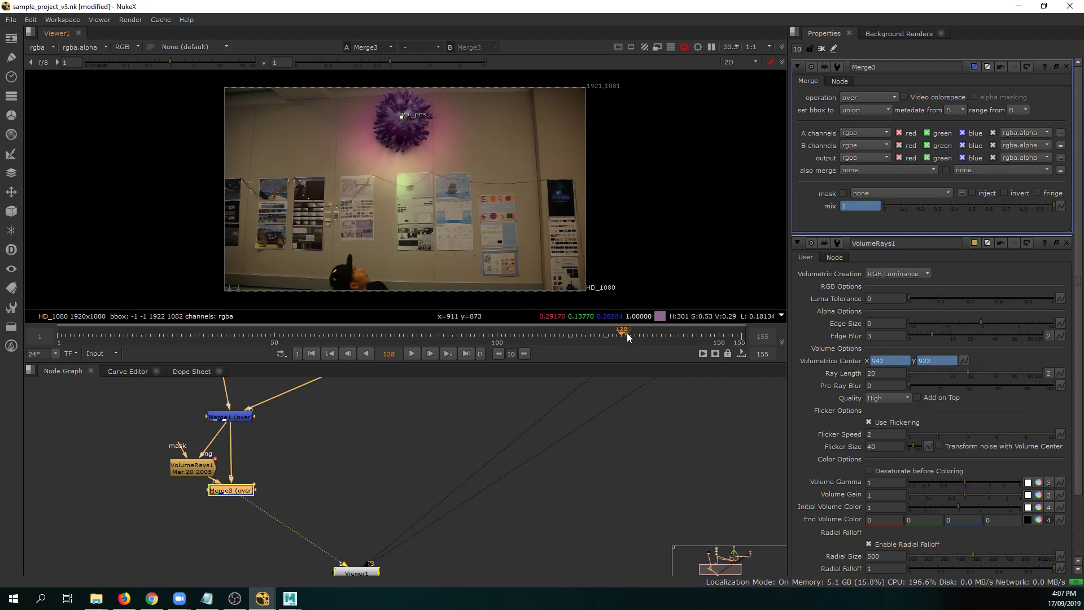
pyautogui.moveTo(627, 337); pyautogui.dragTo(649, 334)
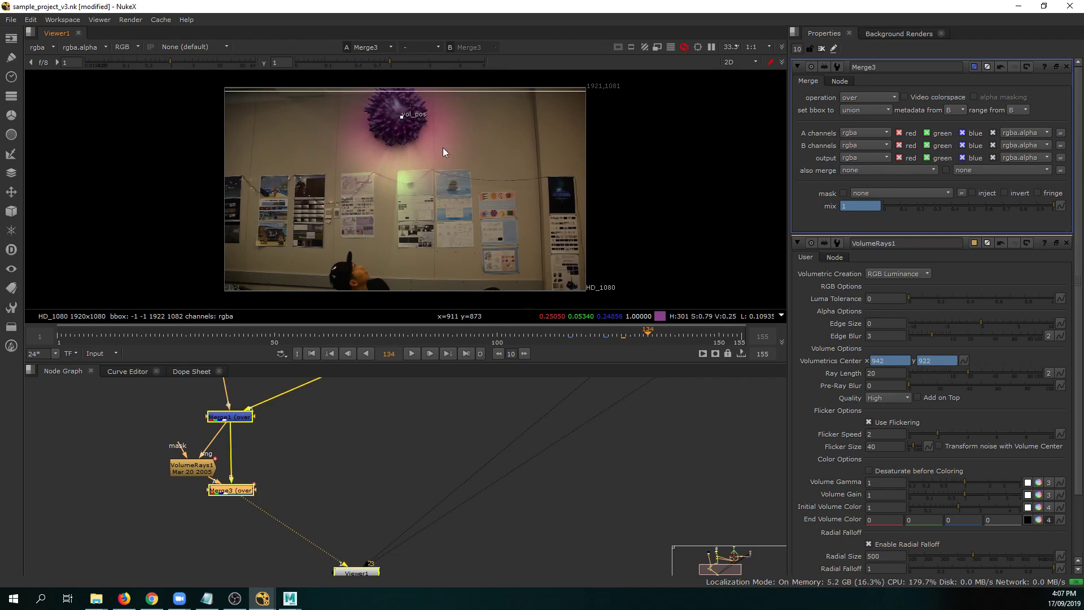
pyautogui.moveTo(405, 120); pyautogui.dragTo(401, 114)
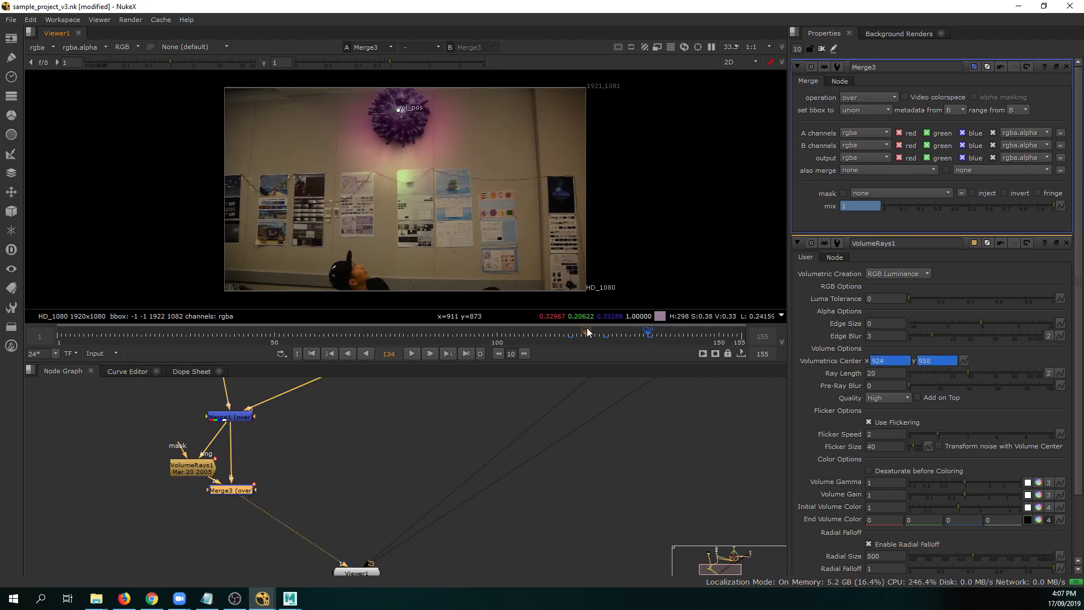
pyautogui.click(635, 336)
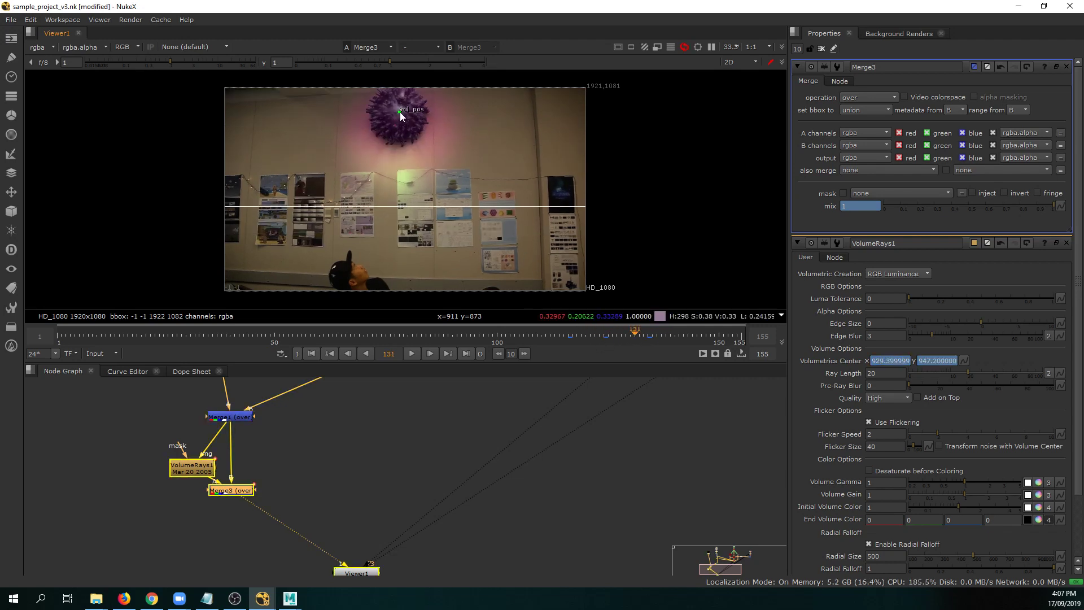
pyautogui.moveTo(400, 112); pyautogui.dragTo(398, 110)
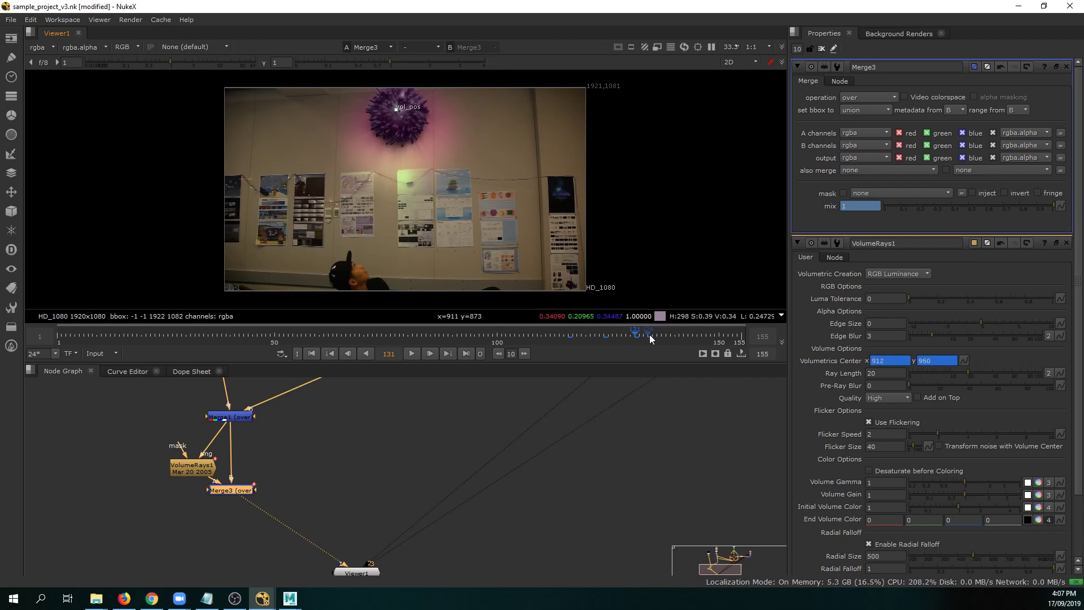
pyautogui.hotkey('ctrl', 'z')
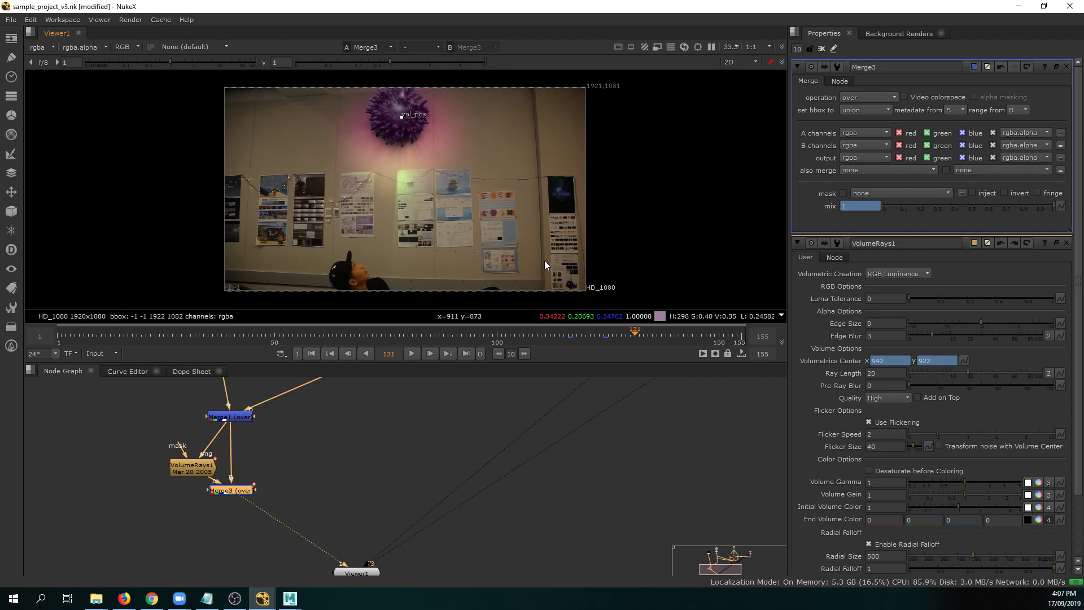
# Key the volumetrics center along the alien's path: about 930, 958 at frame 133; 948, 774 at frame 144; 954, 528 at frame 155.
pyautogui.click(638, 331)
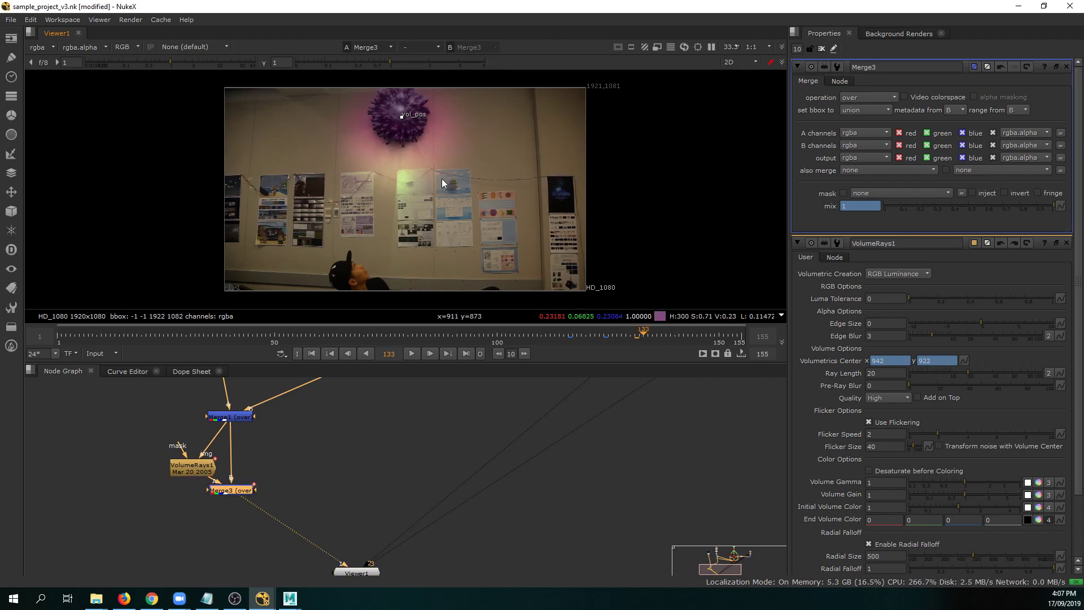
pyautogui.moveTo(401, 115); pyautogui.dragTo(399, 109)
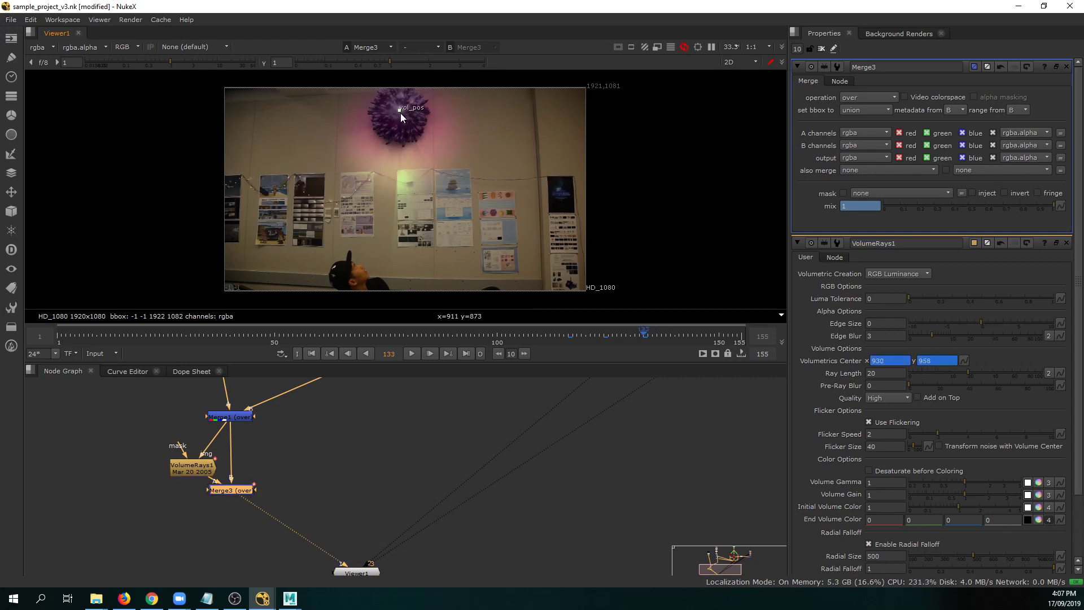
pyautogui.click(683, 334)
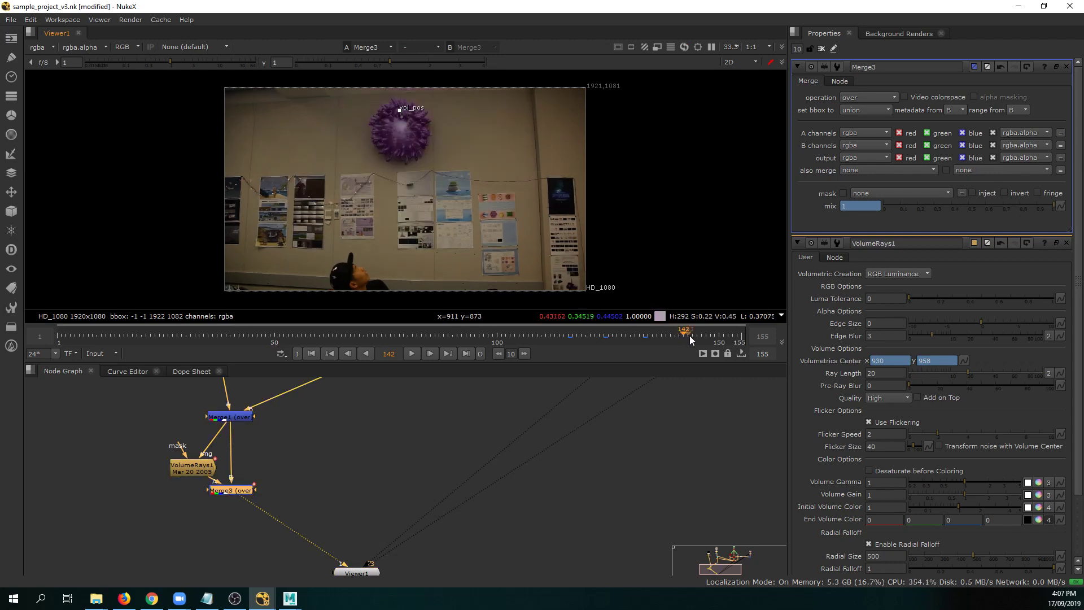
pyautogui.click(692, 333)
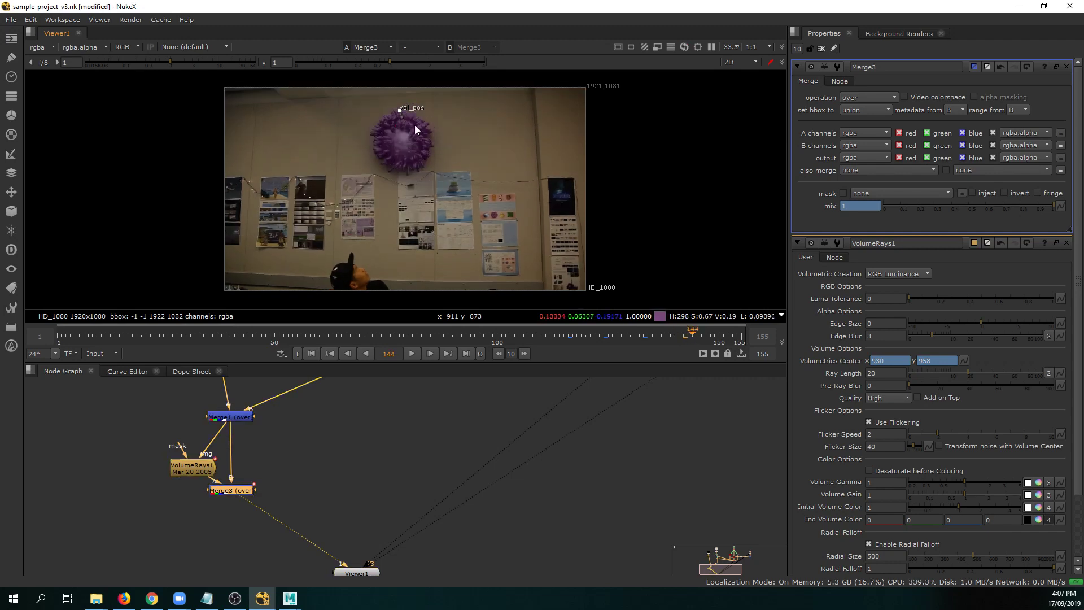
pyautogui.moveTo(399, 113); pyautogui.dragTo(402, 146)
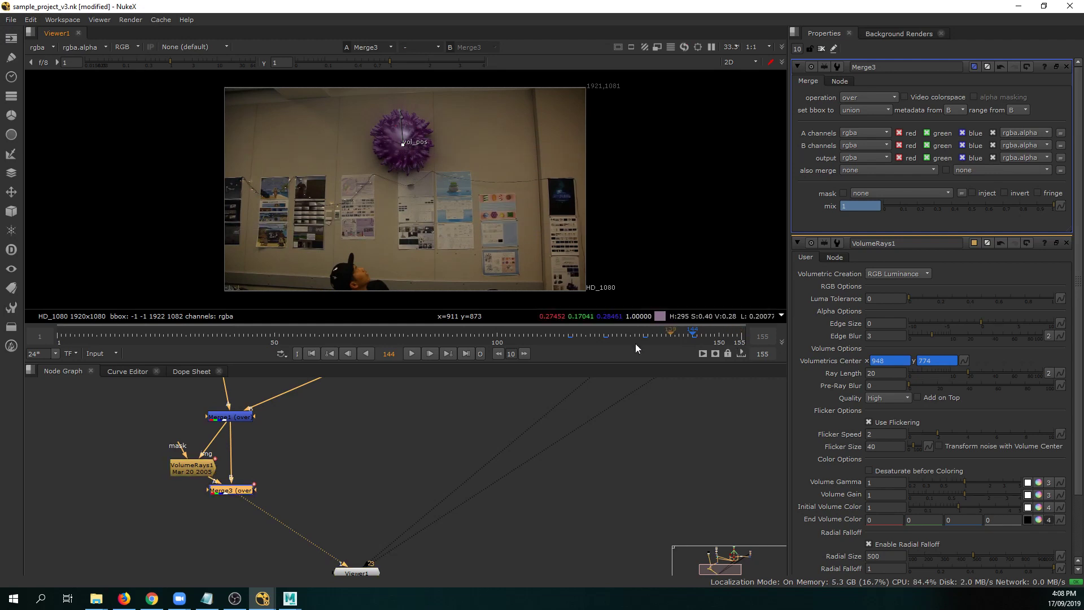
pyautogui.click(466, 354)
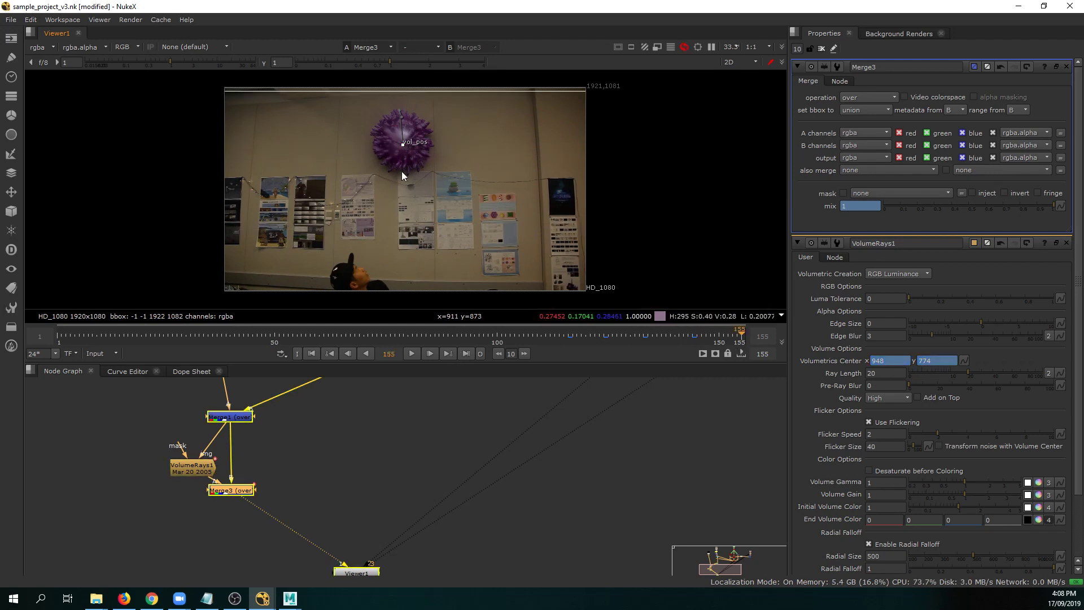
pyautogui.moveTo(402, 145); pyautogui.dragTo(402, 191)
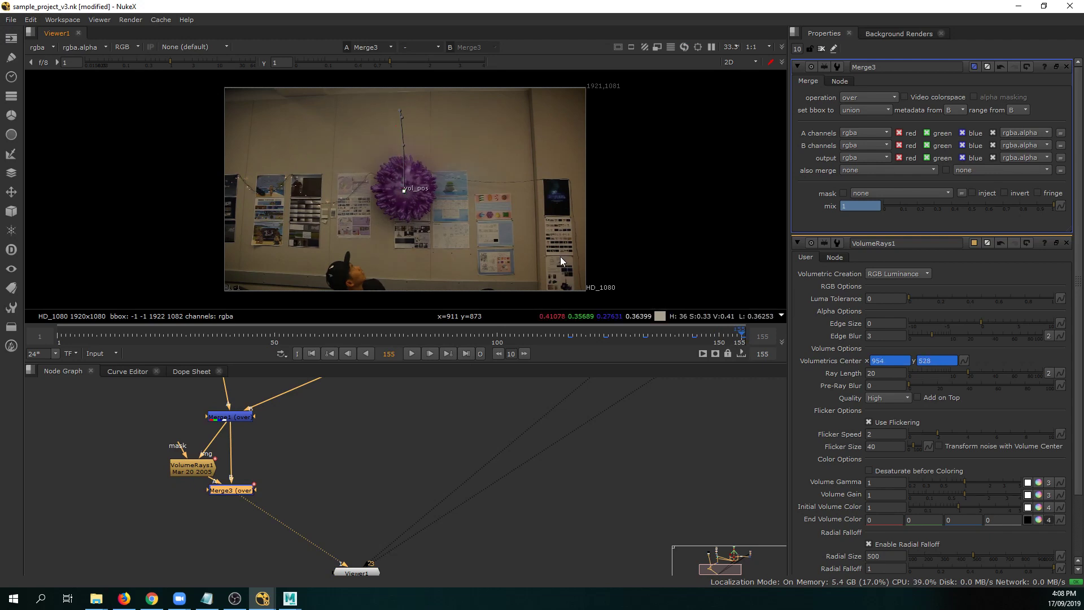
pyautogui.click(730, 337)
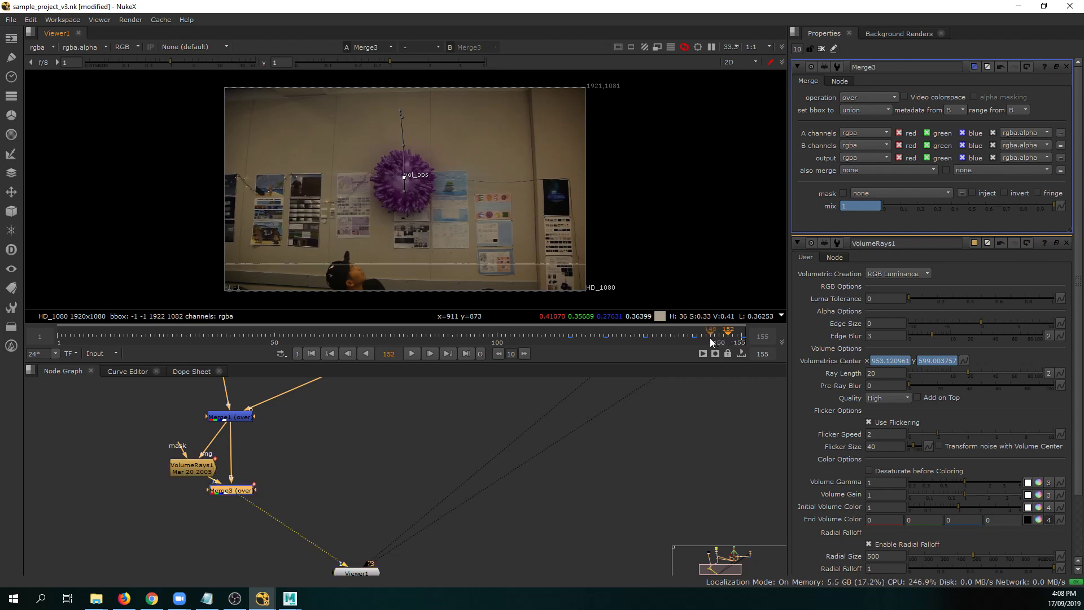
pyautogui.click(683, 336)
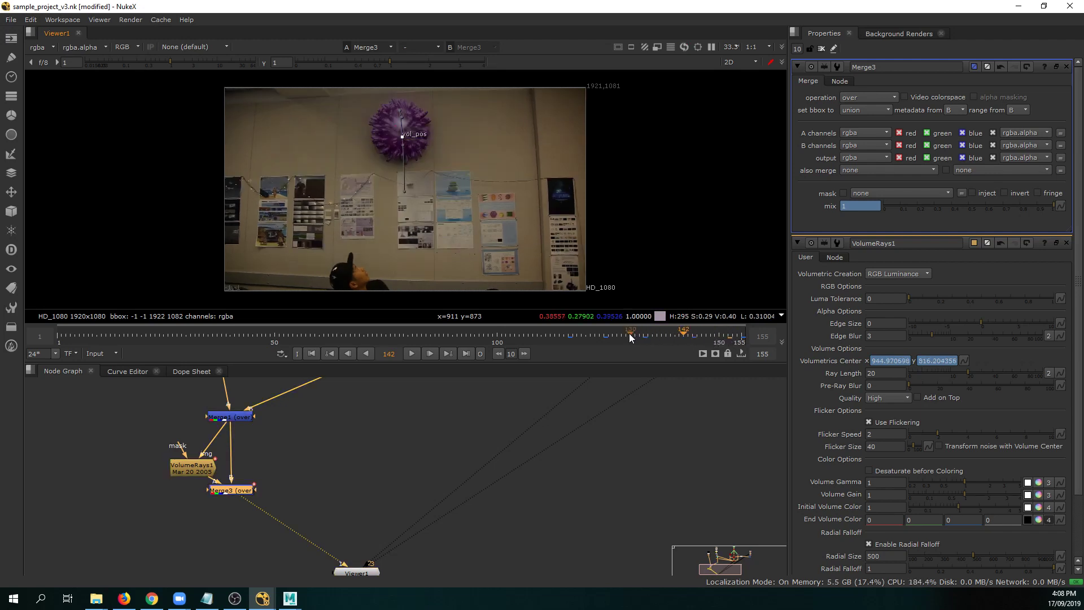
pyautogui.moveTo(623, 334); pyautogui.dragTo(580, 337)
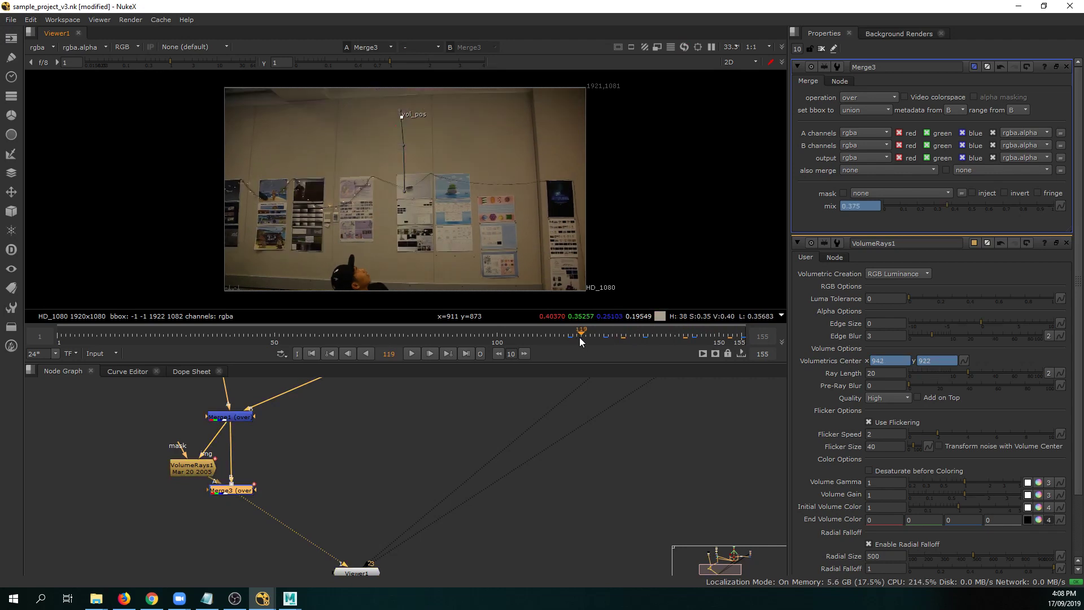
# Close all node properties and save the project with the viewer maximized.
pyautogui.click(1067, 67)
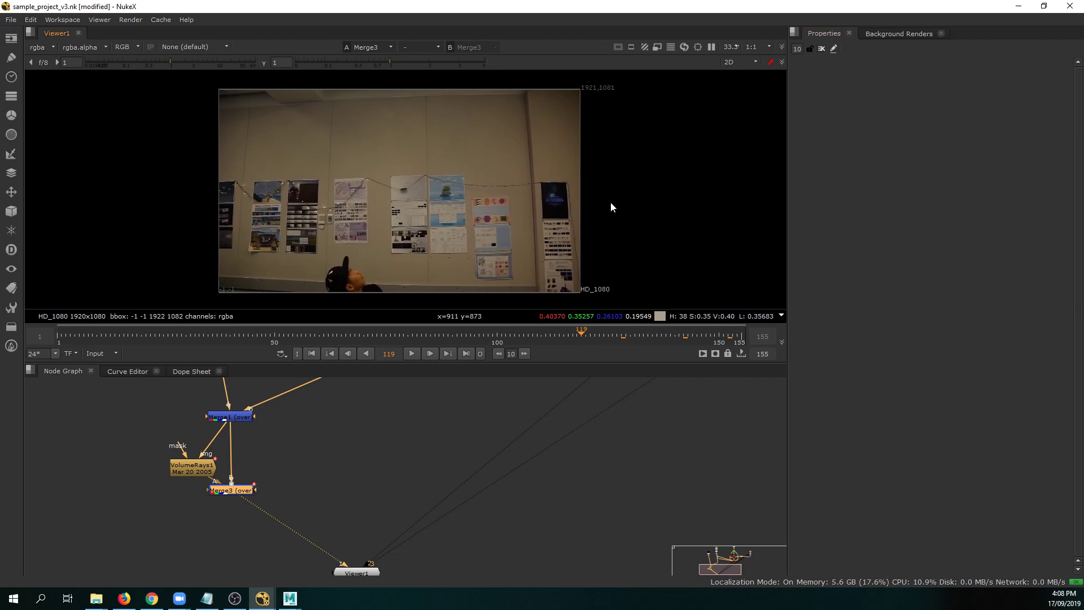
pyautogui.press('space')
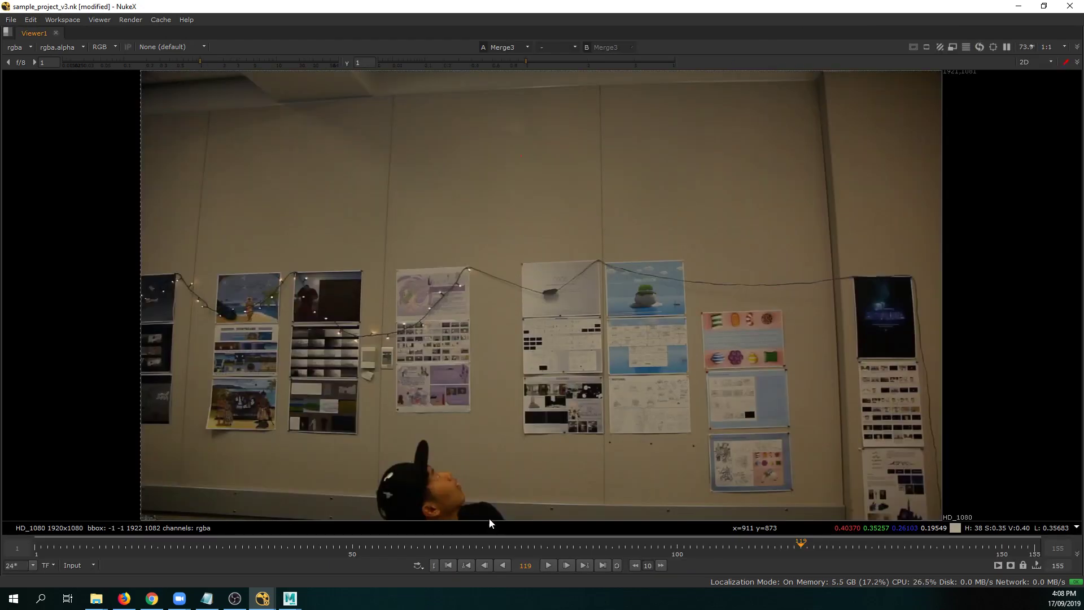
pyautogui.hotkey('ctrl', 's')
# Set viewer playback to the In/Out range with the in point at frame 80, and play the range.
pyautogui.click(77, 565)
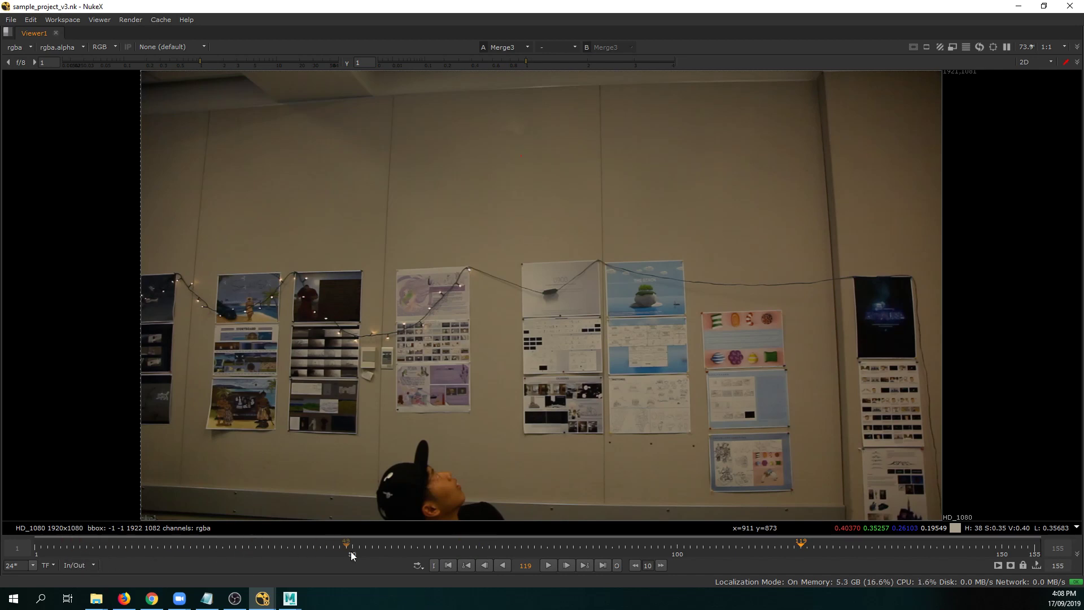
pyautogui.click(510, 546)
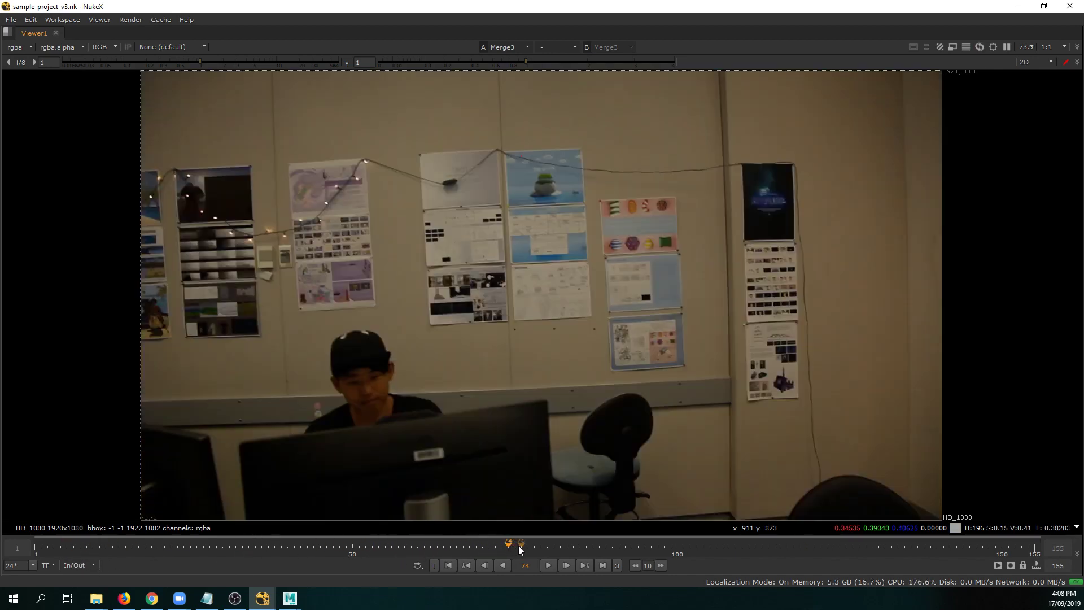
pyautogui.click(530, 546)
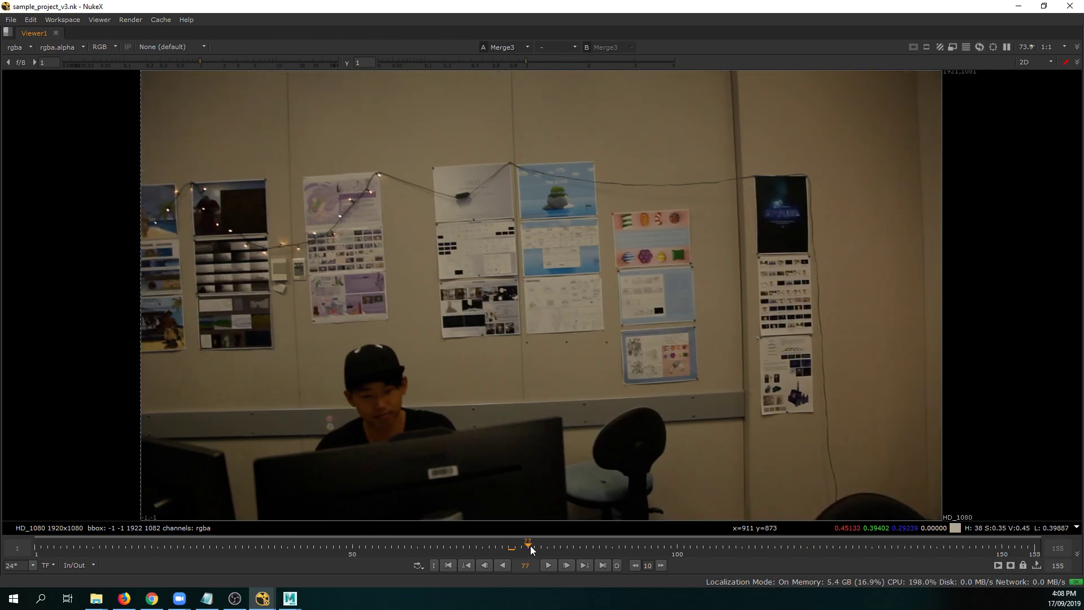
pyautogui.click(548, 546)
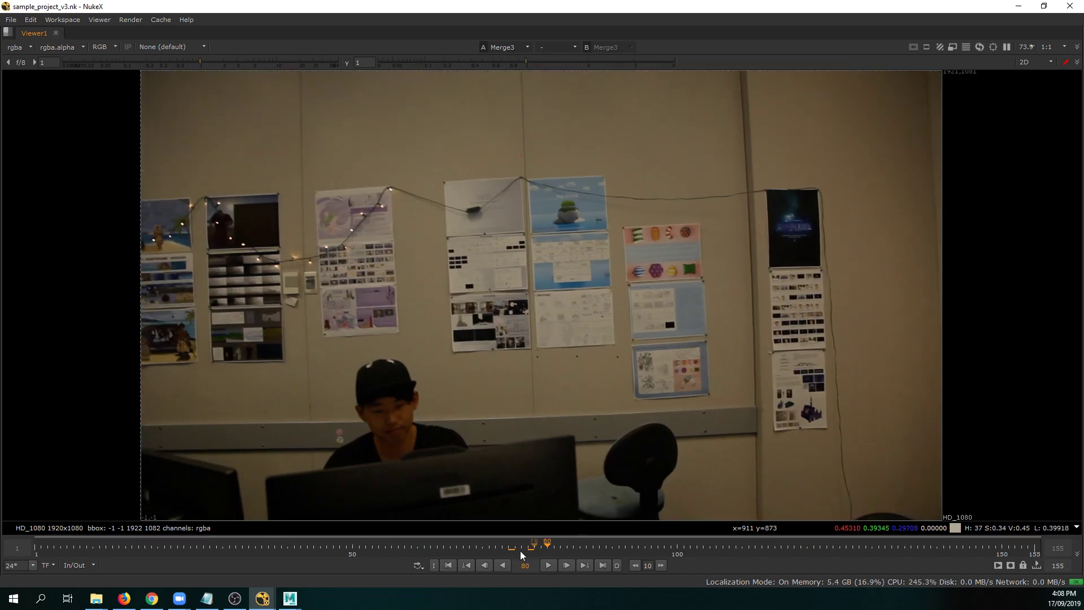
pyautogui.click(434, 564)
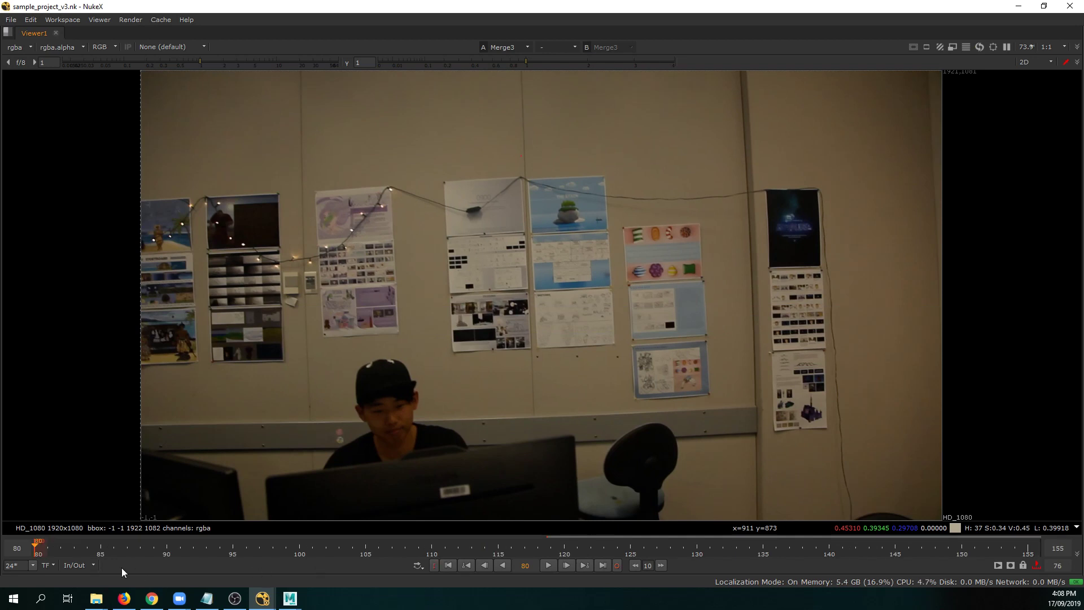
pyautogui.click(90, 565)
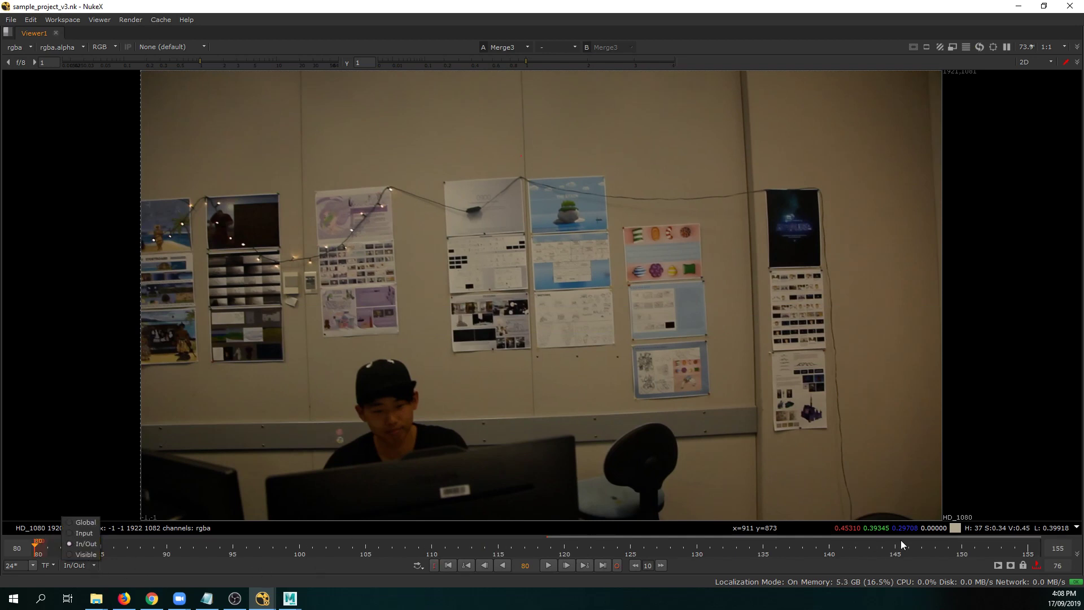
pyautogui.click(551, 564)
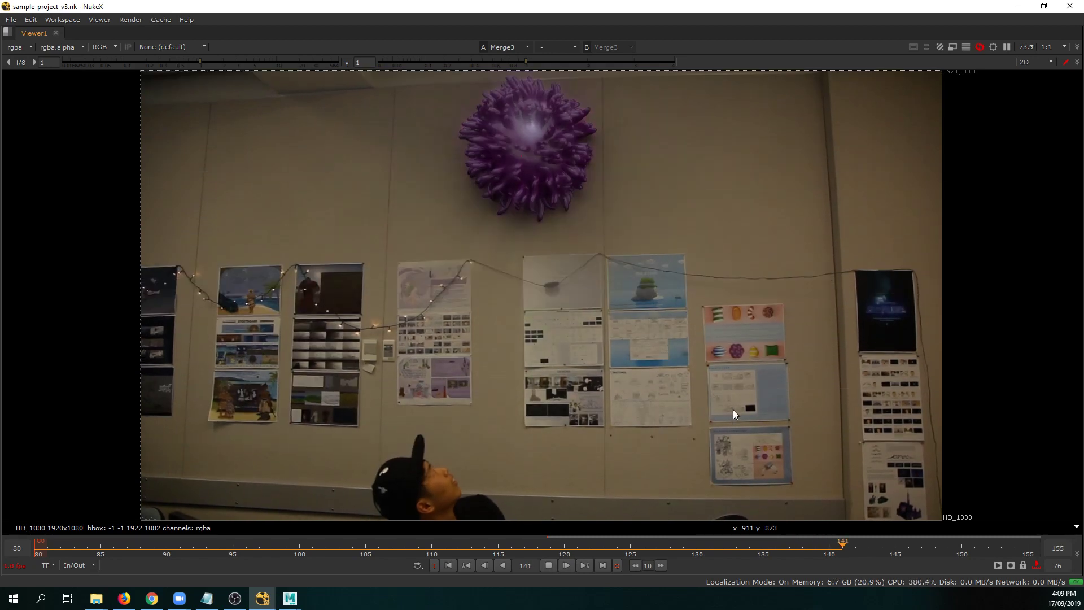
# Open Task Manager to examine memory usage while the shot plays, and minimize it.
pyautogui.rightClick(735, 599)
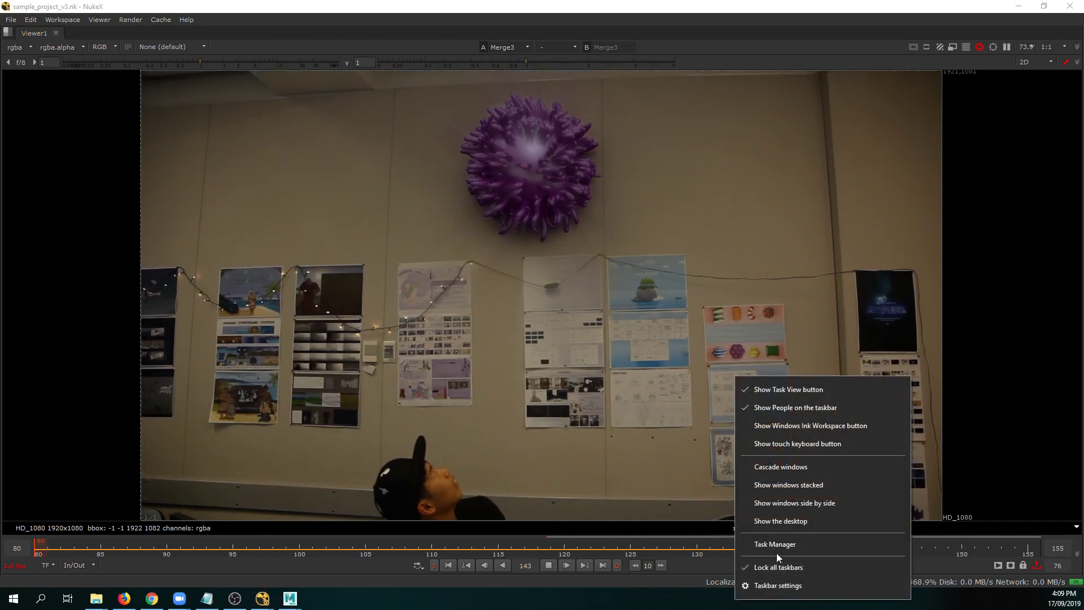
pyautogui.click(351, 163)
pyautogui.click(168, 22)
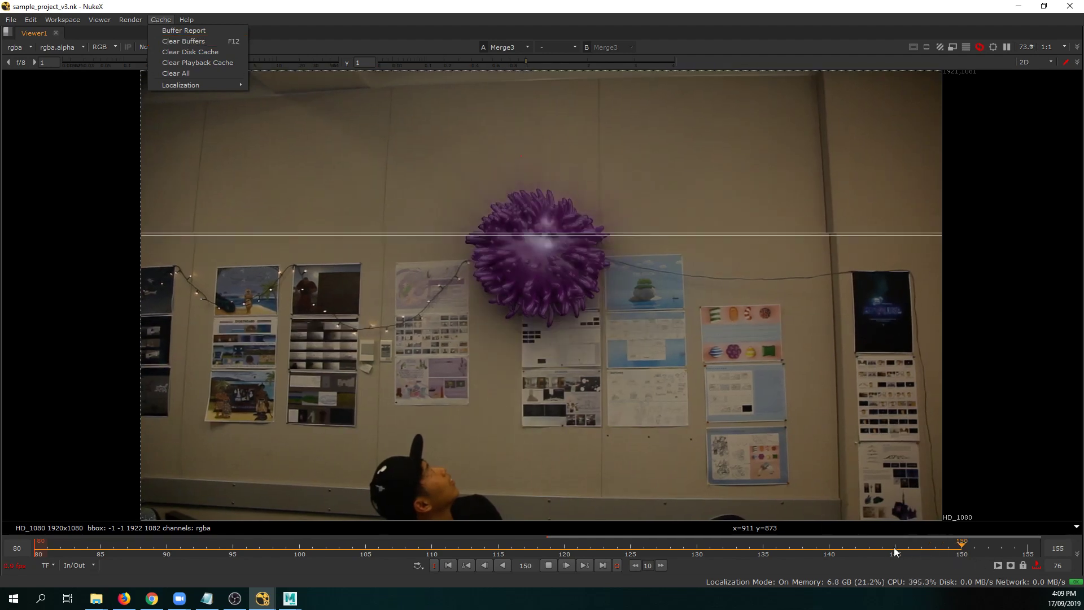
pyautogui.rightClick(726, 603)
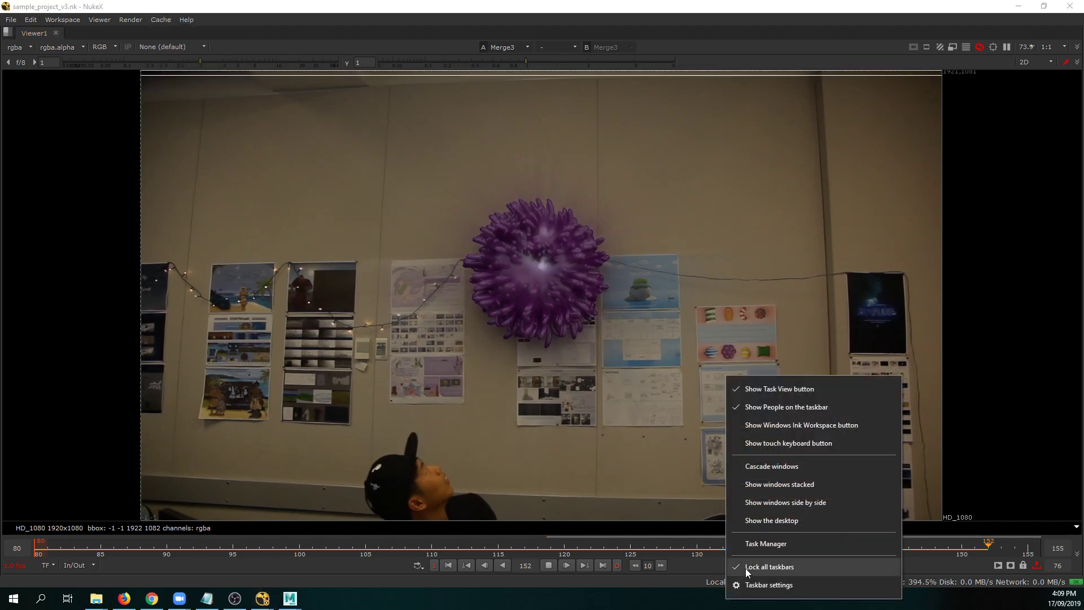
pyautogui.click(763, 547)
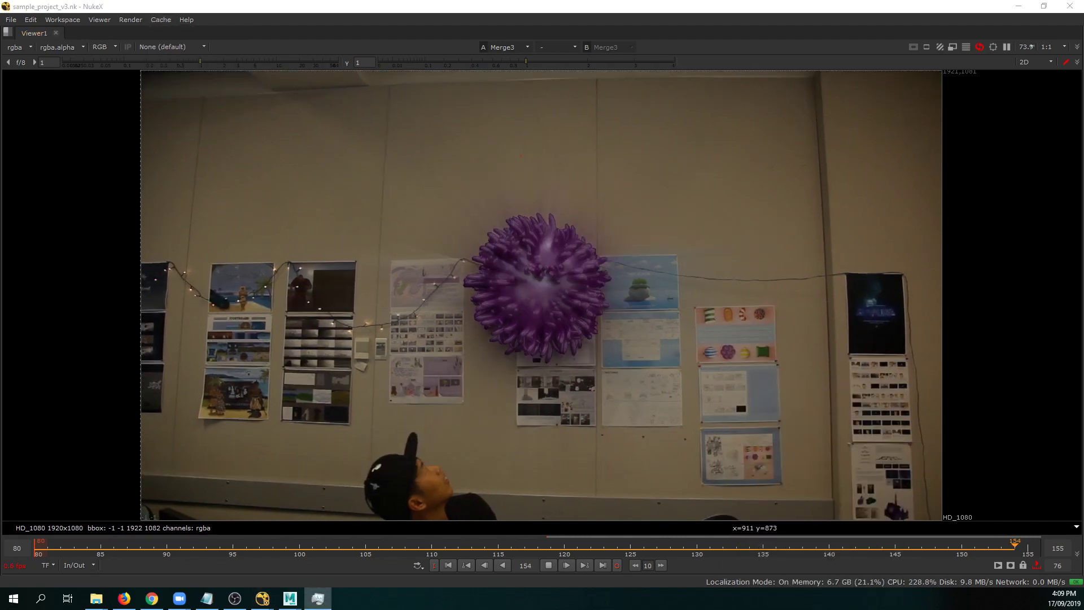
pyautogui.moveTo(61, 169); pyautogui.dragTo(234, 154)
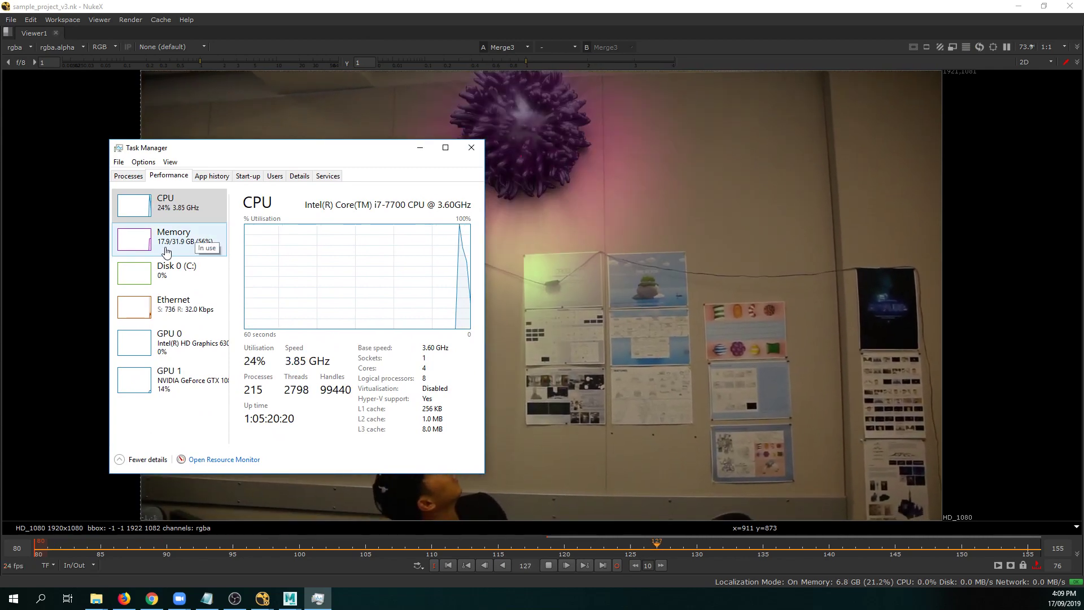
pyautogui.click(419, 147)
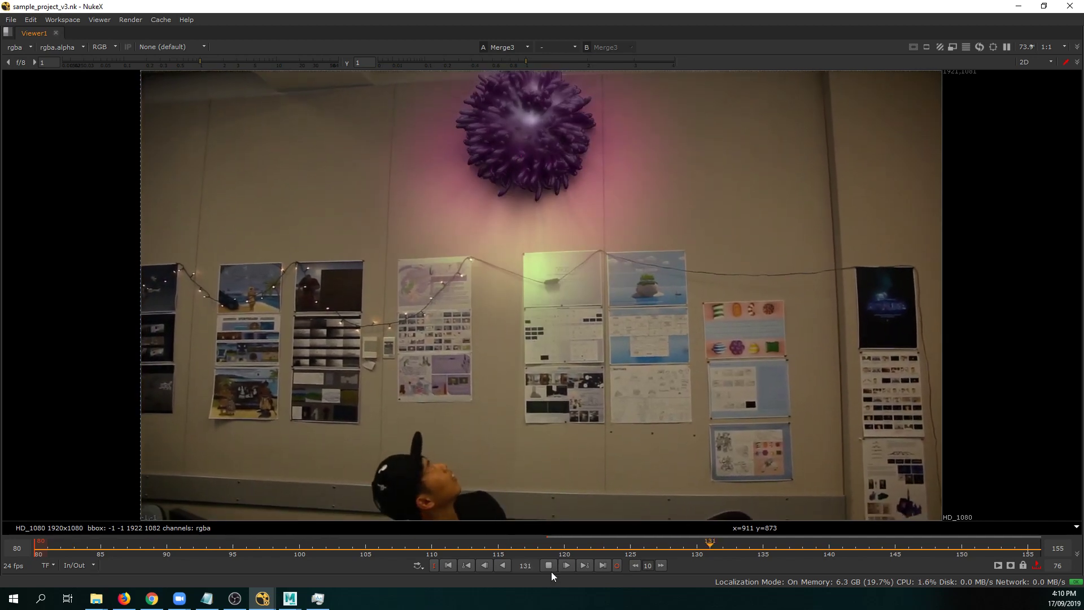
# Stop playback at frame 138 and clear the cached buffers.
pyautogui.click(548, 566)
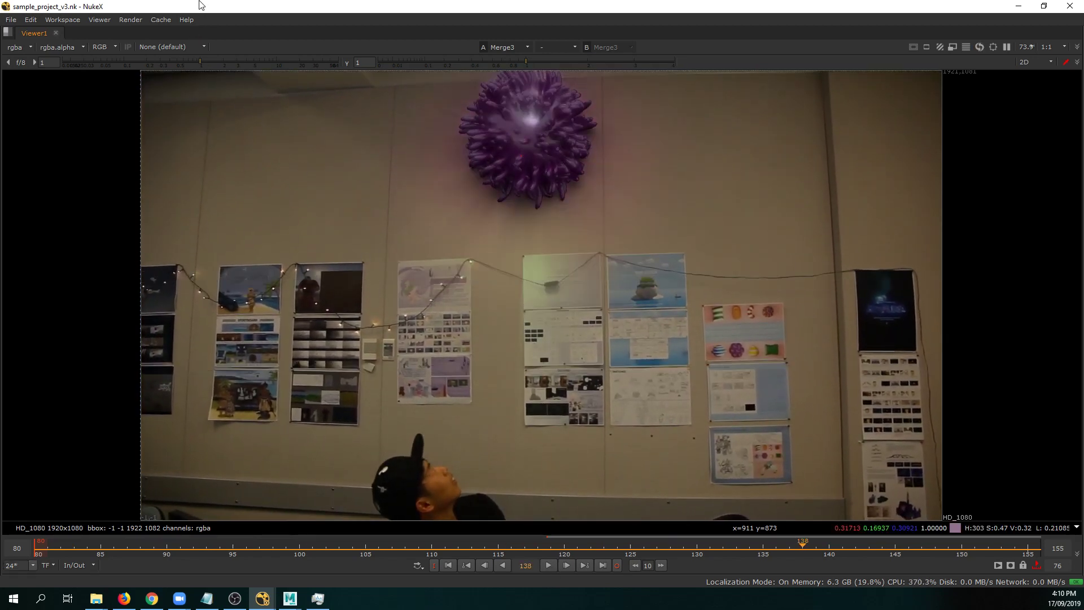
pyautogui.click(161, 19)
pyautogui.click(174, 41)
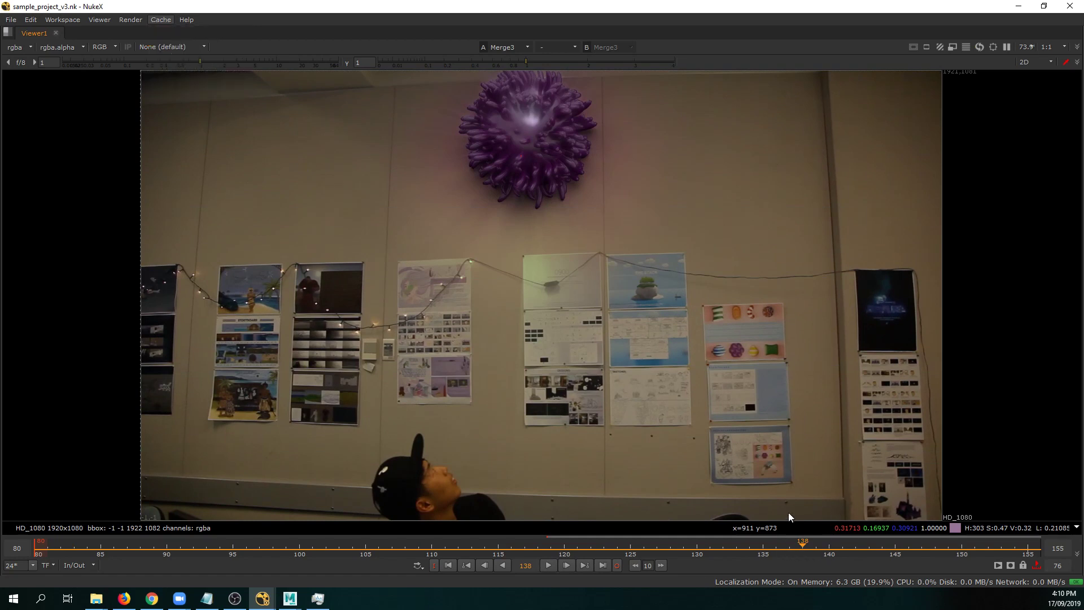
pyautogui.moveTo(655, 422); pyautogui.dragTo(653, 416, button='middle')
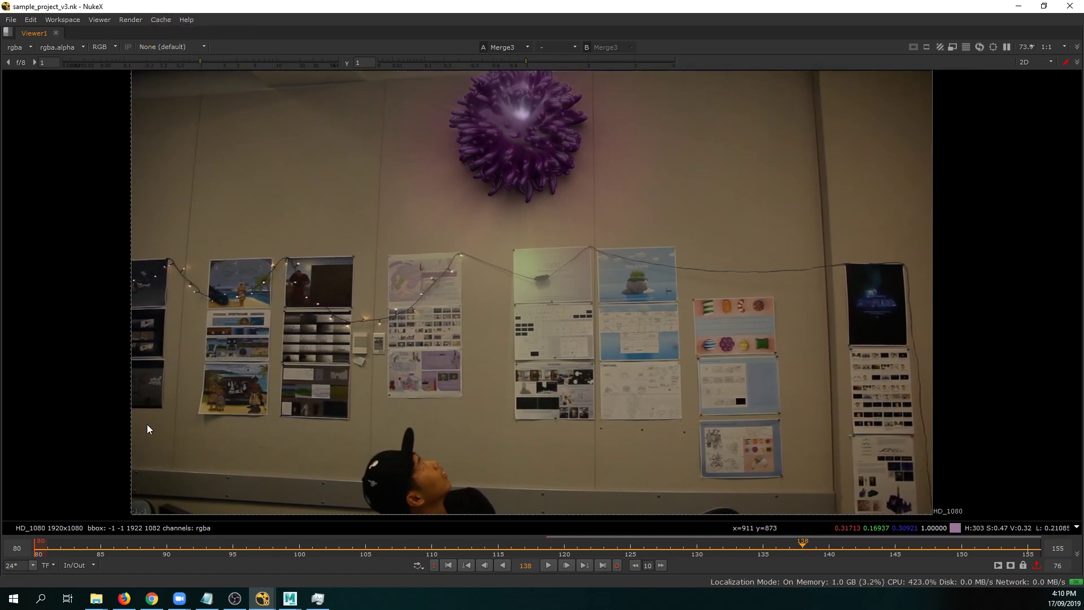
# Bring Task Manager back and examine the memory performance graph.
pyautogui.rightClick(310, 605)
pyautogui.click(408, 548)
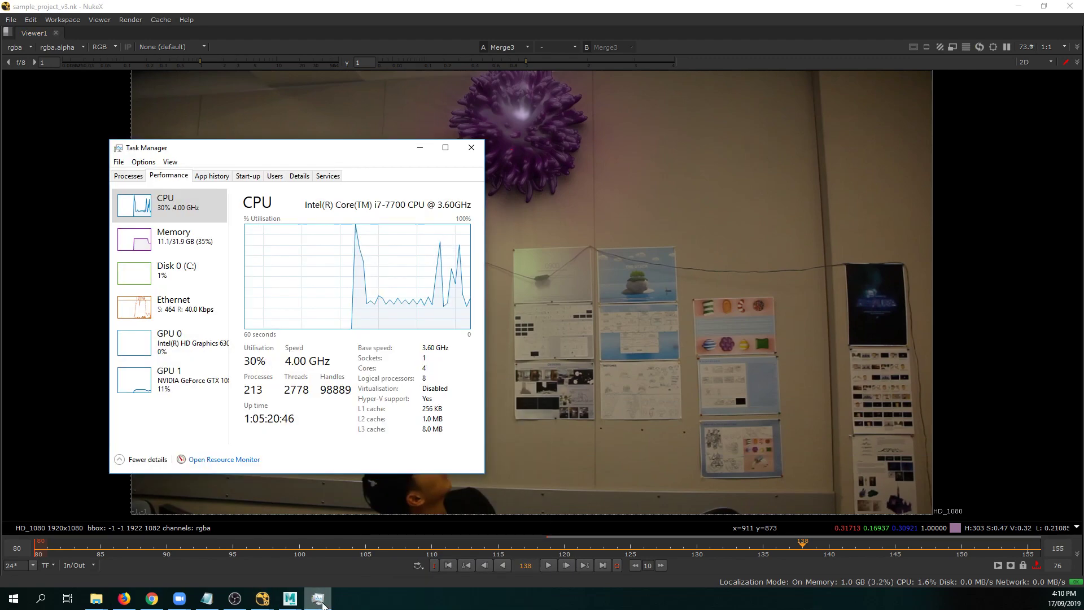
pyautogui.click(209, 241)
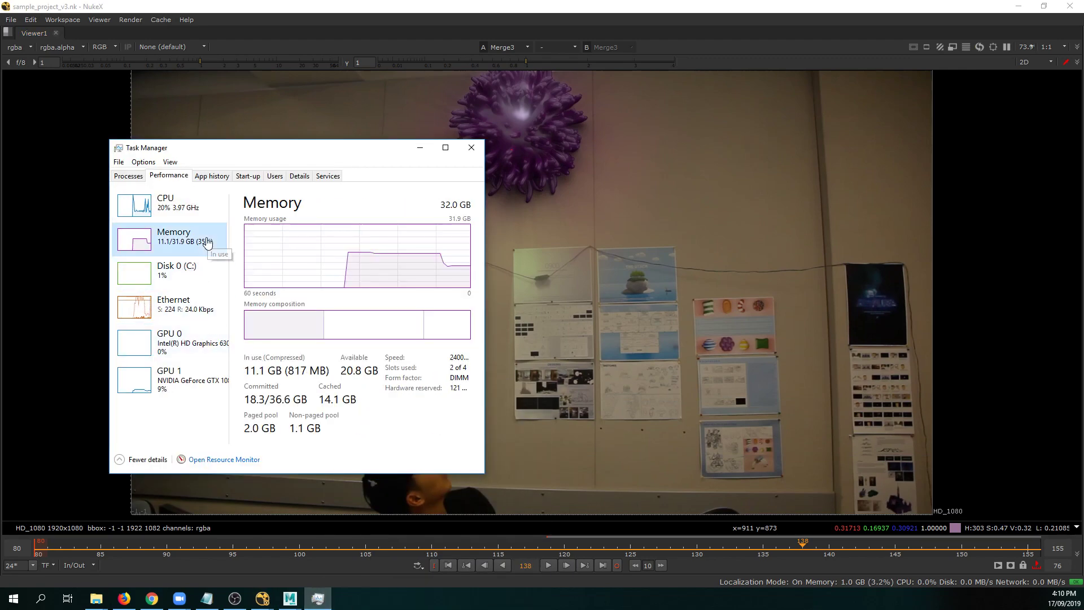
# Return to Nuke and clear all of its caches.
pyautogui.click(152, 21)
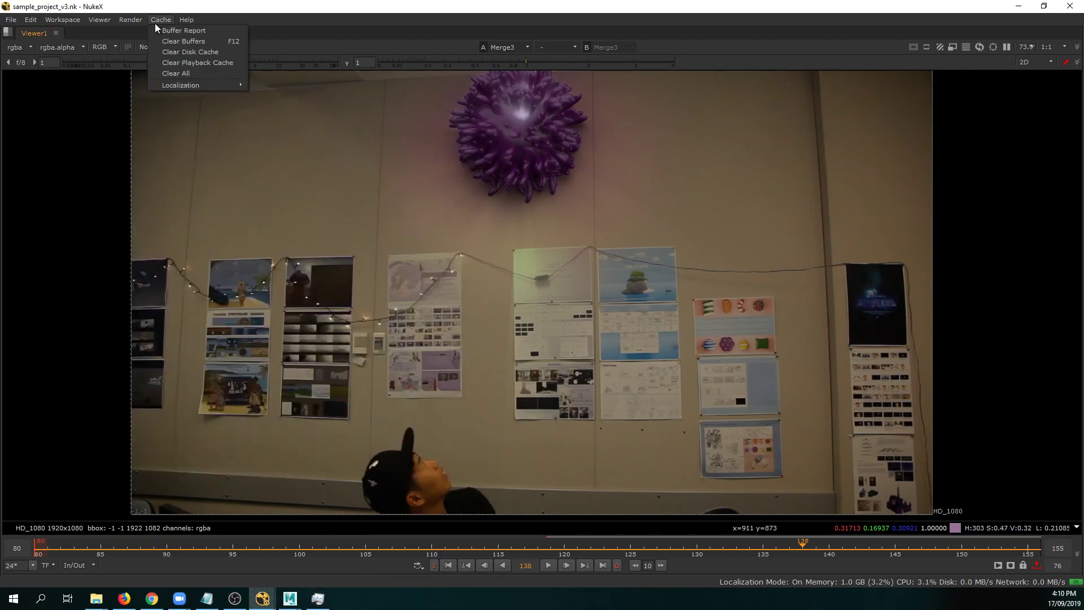
pyautogui.click(177, 72)
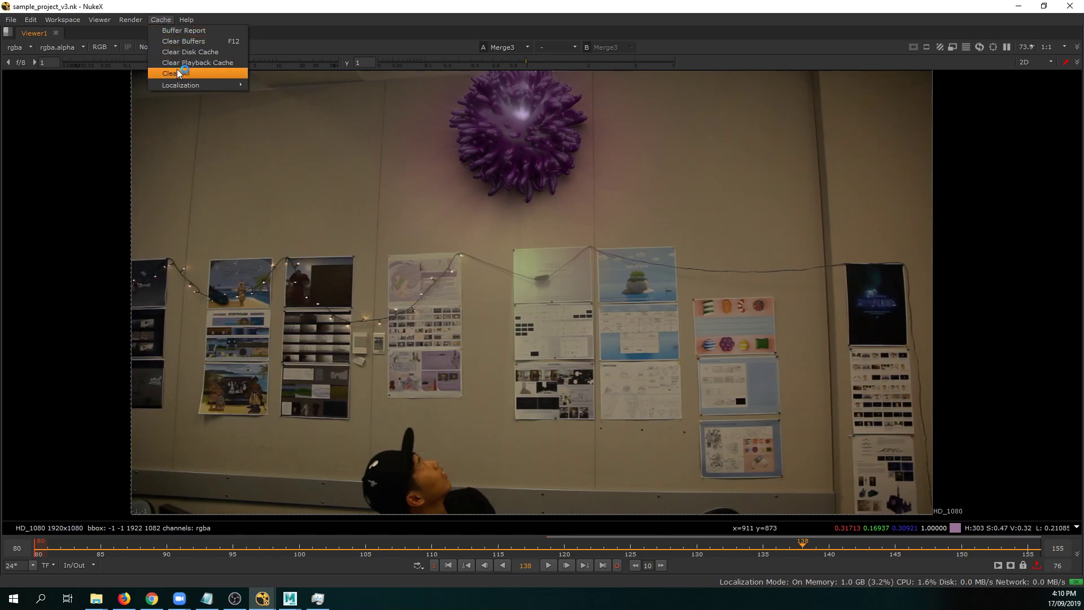
pyautogui.click(208, 63)
pyautogui.click(160, 20)
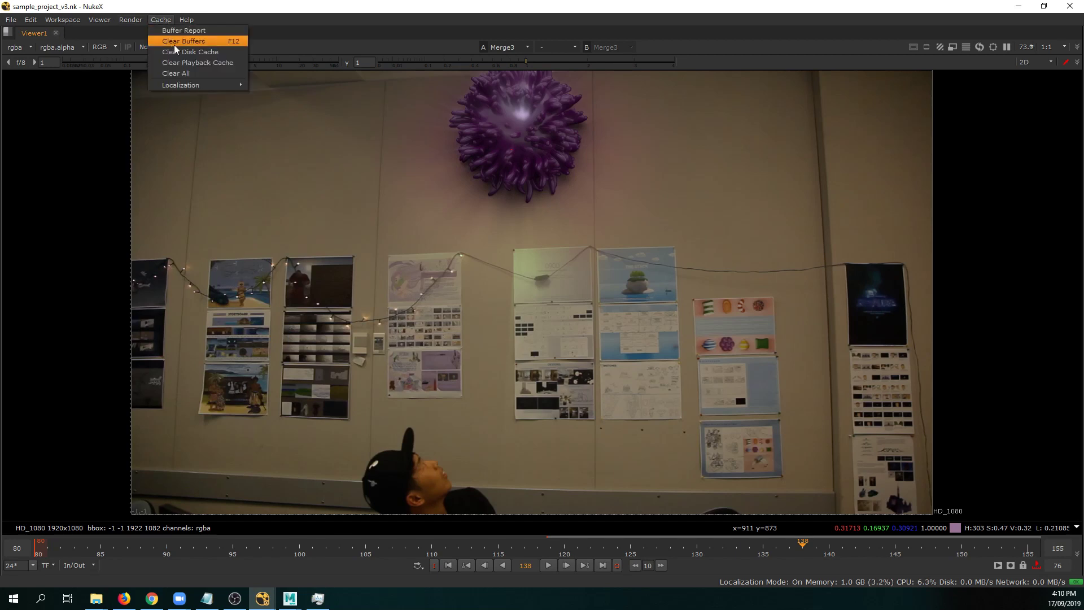
pyautogui.click(205, 48)
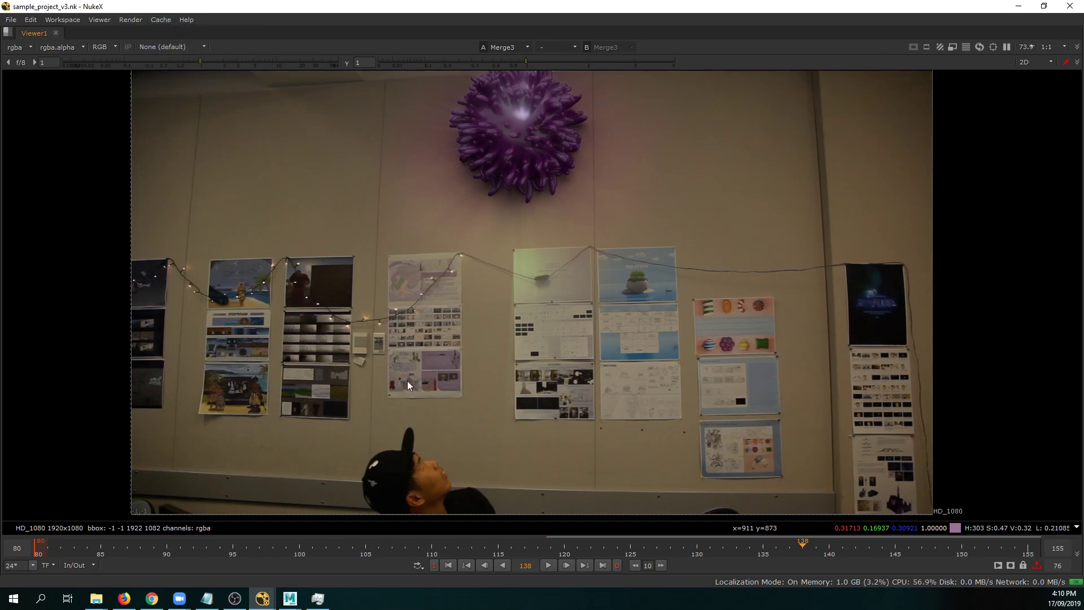
# Restore the full workspace, move Viewer1 away from Merge3, and add a Write node between them.
pyautogui.press('space')
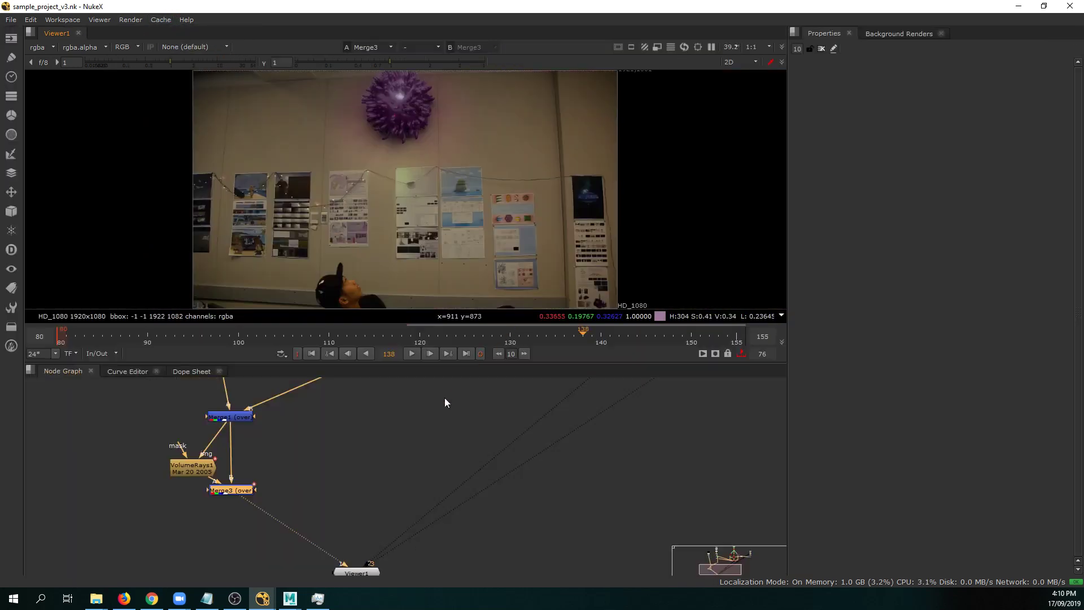
pyautogui.moveTo(348, 444)
pyautogui.mouseDown(button='middle')
pyautogui.moveTo(341, 472)
pyautogui.moveTo(351, 438)
pyautogui.mouseUp(button='middle')
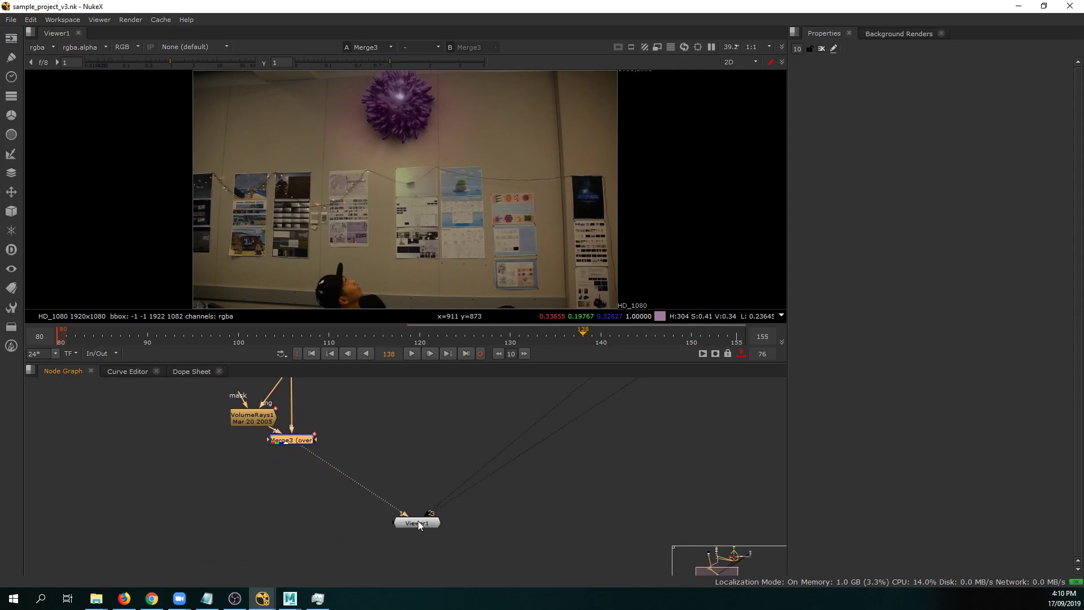
pyautogui.moveTo(418, 524); pyautogui.dragTo(494, 529)
pyautogui.click(311, 478)
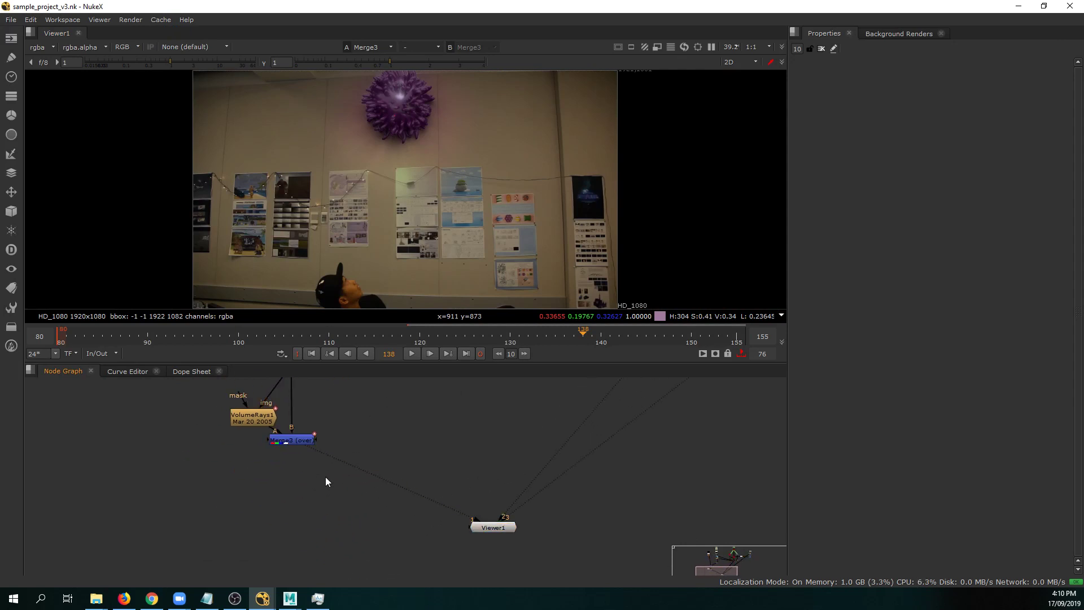
pyautogui.press('w')
pyautogui.click(350, 460)
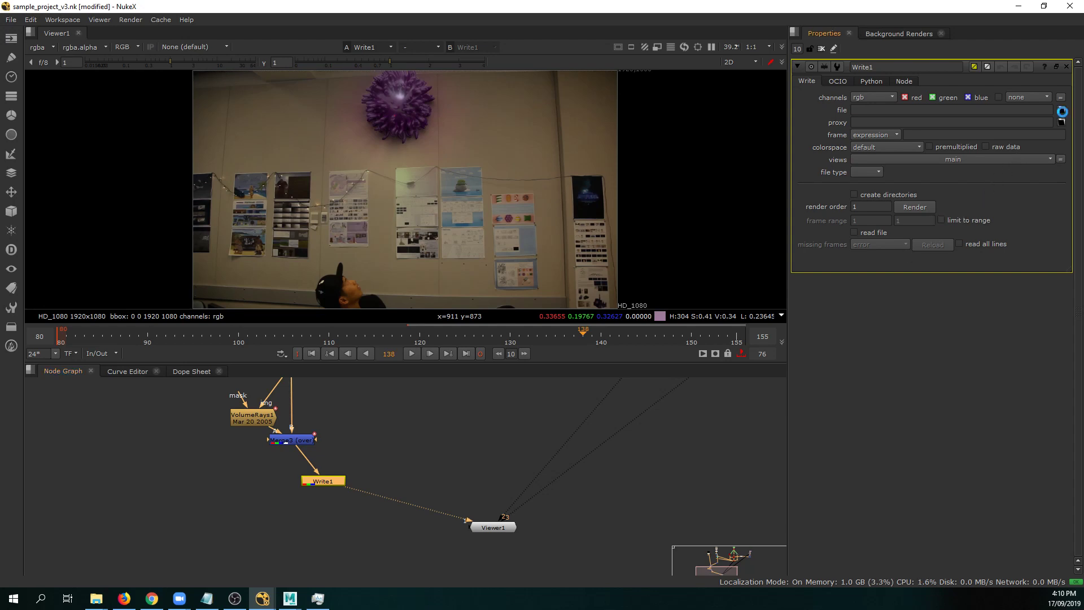
# Browse for Write1's output file and create a folder named Export inside the images folder.
pyautogui.click(1061, 109)
pyautogui.click(334, 209)
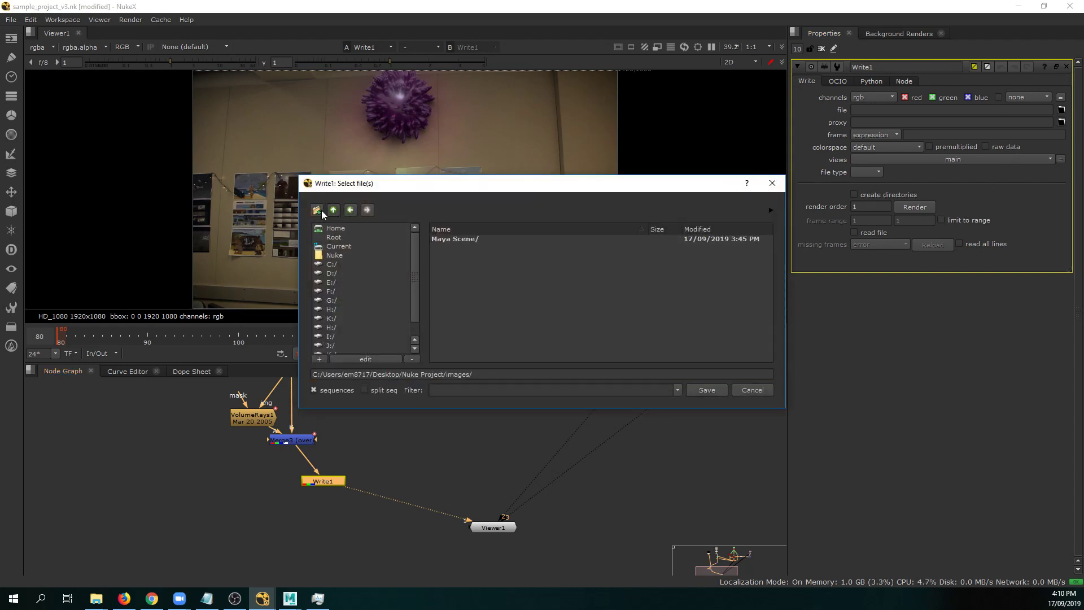
pyautogui.click(317, 209)
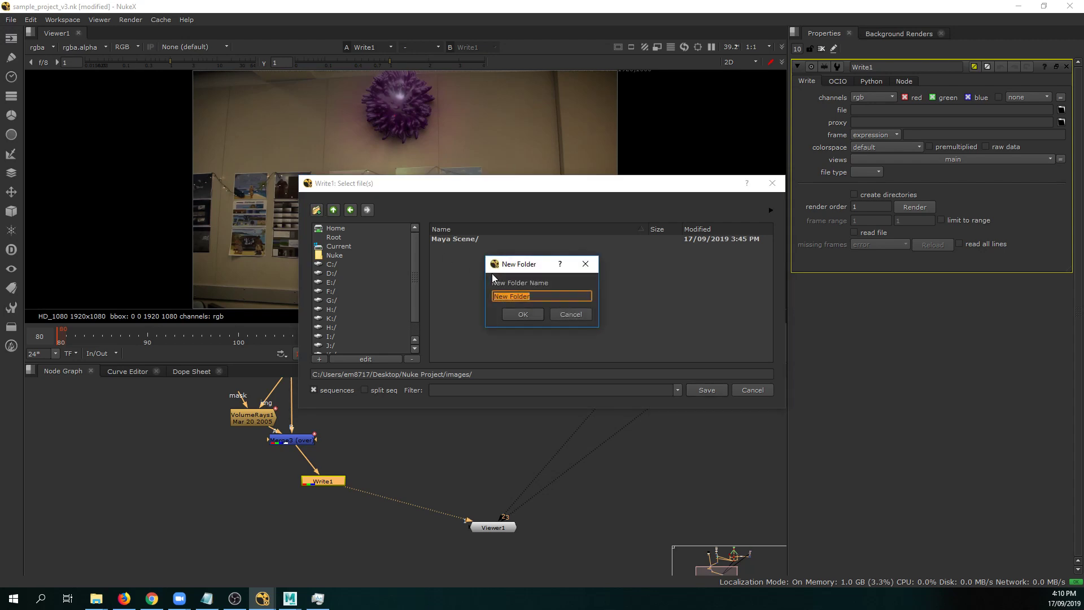
pyautogui.write('Export')
pyautogui.press('Return')
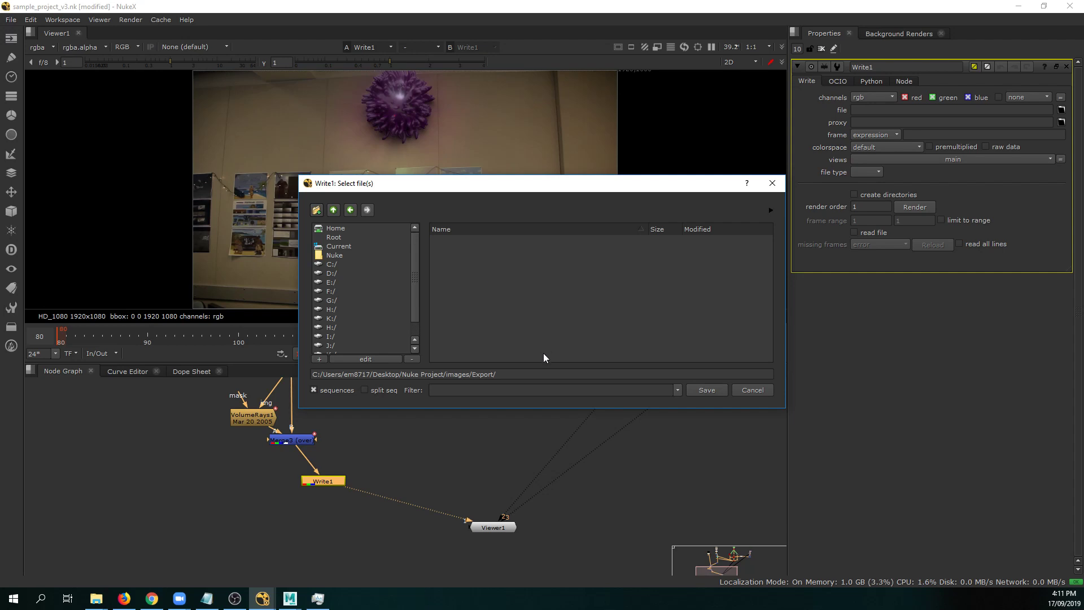
# Go up to the Nuke Project folder and create a folder named Nuke_Output in it.
pyautogui.click(333, 210)
pyautogui.click(333, 210)
pyautogui.click(318, 210)
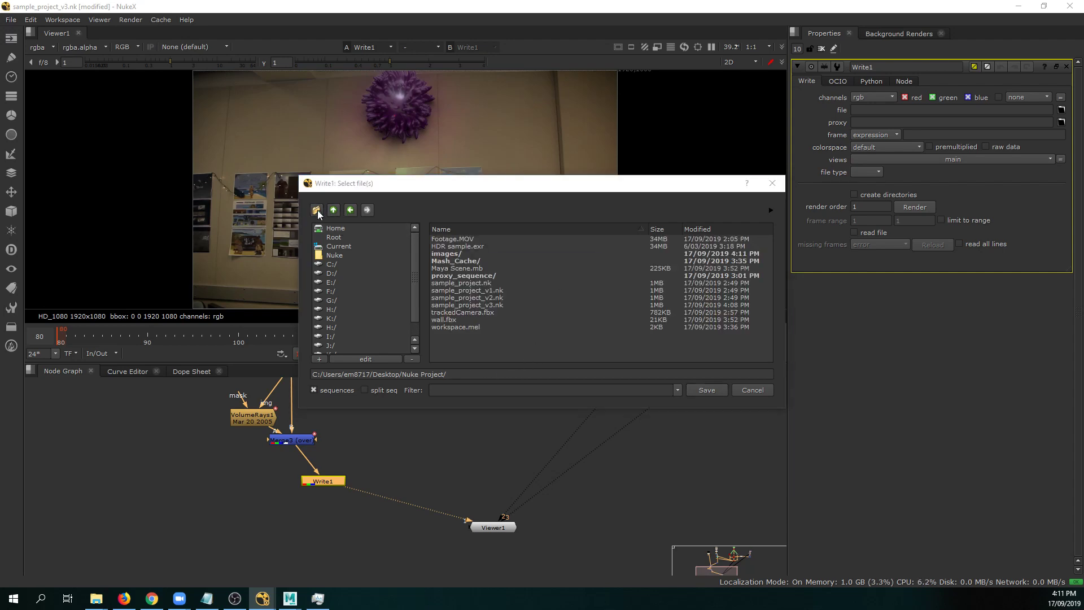
pyautogui.write('Nuke')
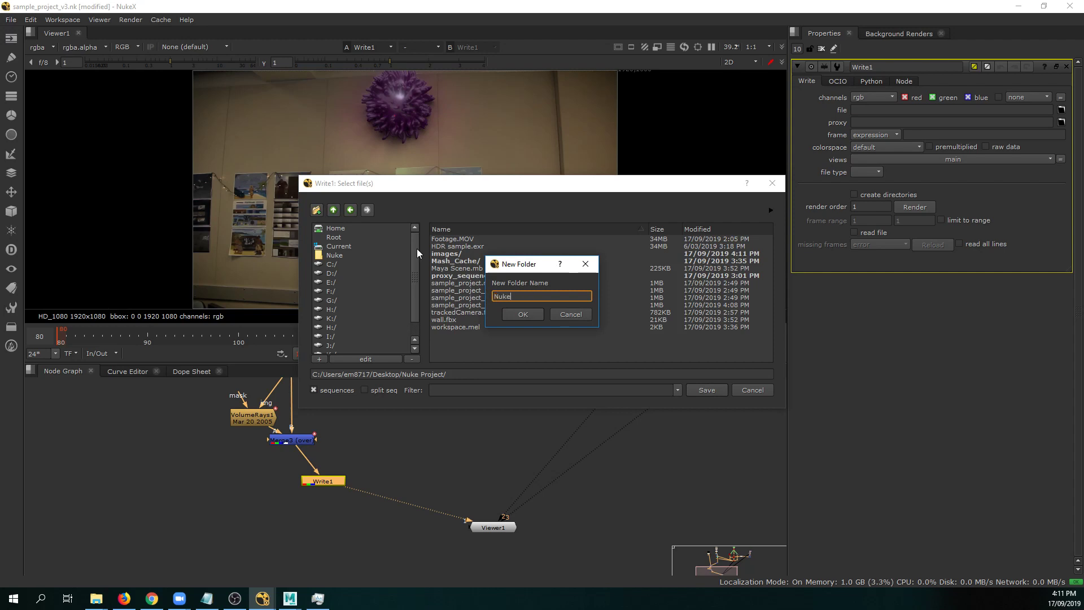
pyautogui.write('_Output')
pyautogui.hotkey('ctrl', 'a')
pyautogui.press('Return')
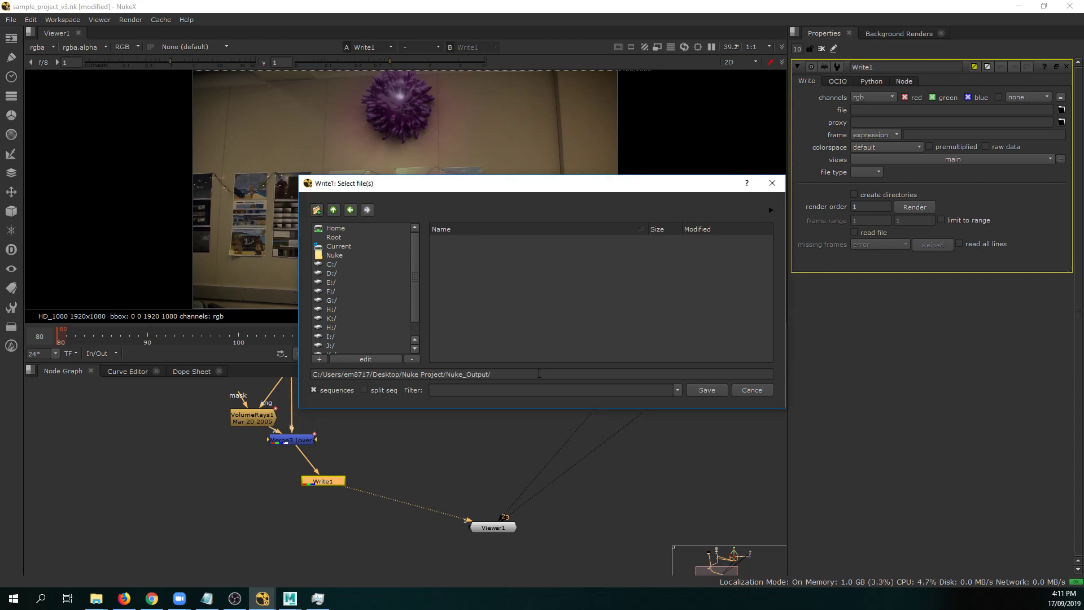
# Name Write1's output alien_shot.####.exr in the Nuke_Output folder and confirm the file path.
pyautogui.click(538, 374)
pyautogui.write('a;lient')
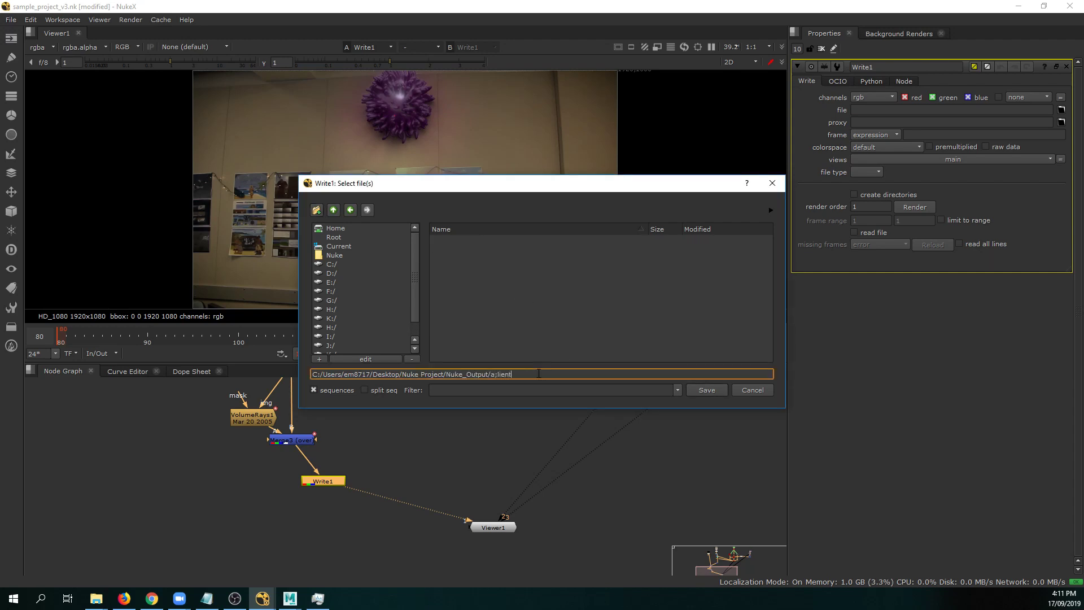
pyautogui.press('BackSpace')
pyautogui.press('BackSpace')
pyautogui.press('BackSpace')
pyautogui.write('en_shot.####.e')
pyautogui.press('Return')
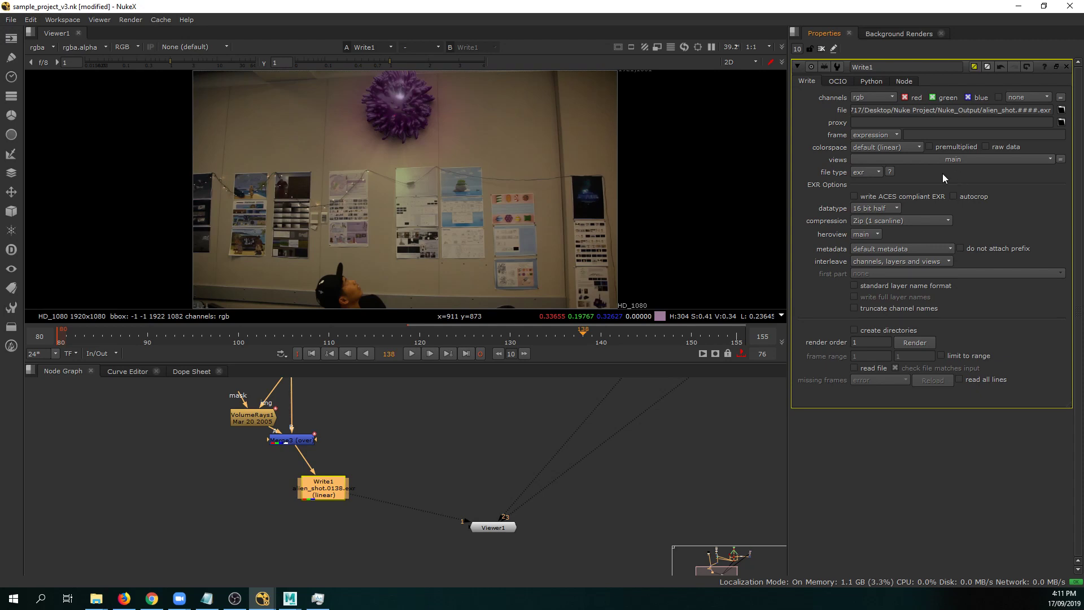
# Keep Write1's default linear colorspace and render the EXR sequence for frames 80-155.
pyautogui.click(907, 146)
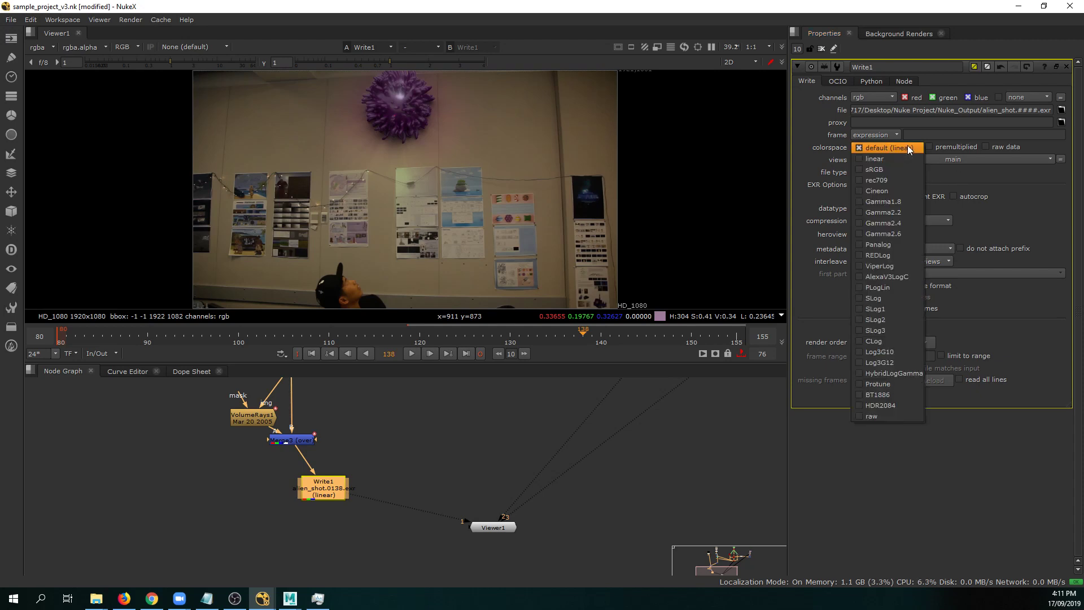
pyautogui.click(968, 180)
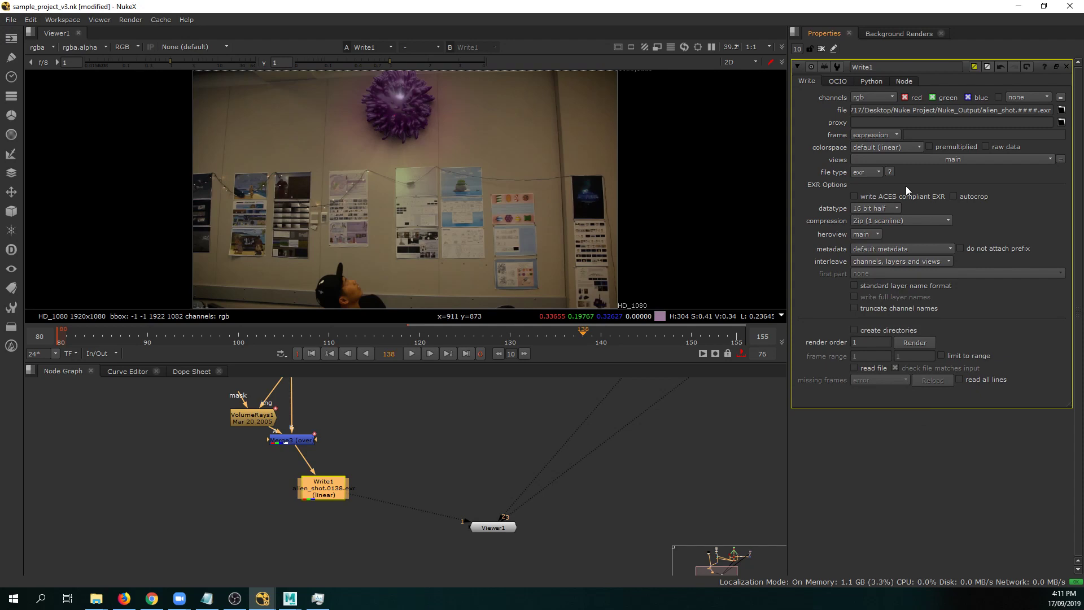
pyautogui.click(914, 343)
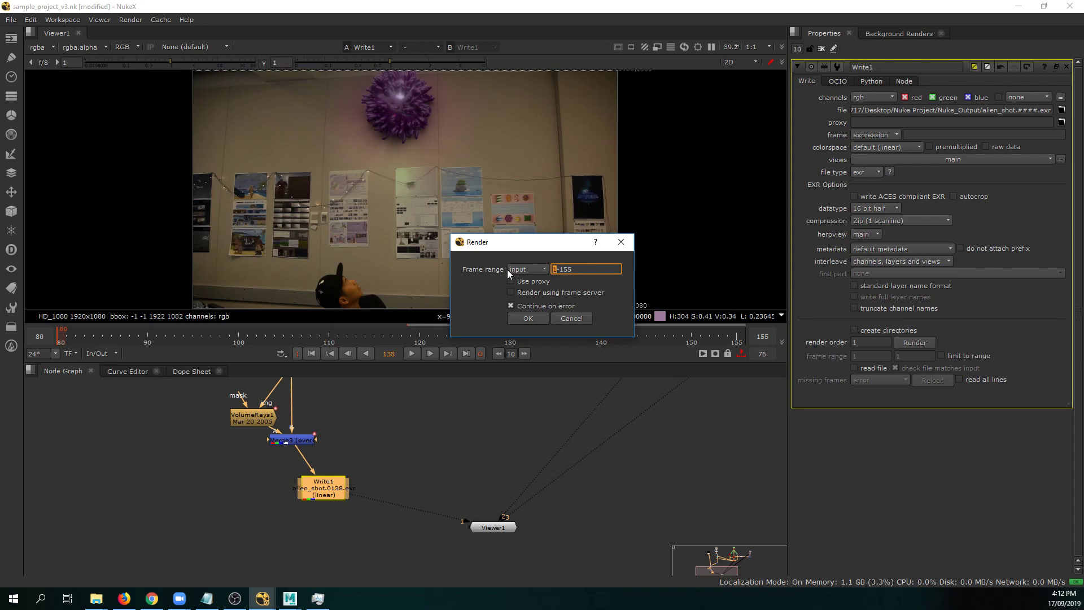
pyautogui.write('80')
pyautogui.click(537, 315)
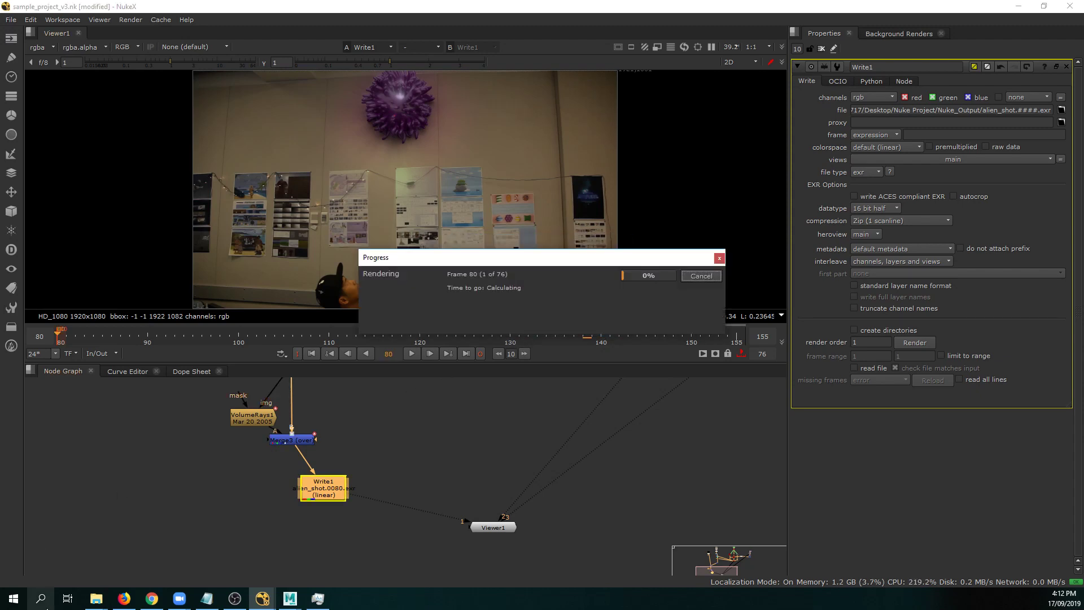
# Switch to File Explorer, check the rendered frames in the Nuke_Output folder, and return to Nuke.
pyautogui.moveTo(96, 599)
pyautogui.click(173, 555)
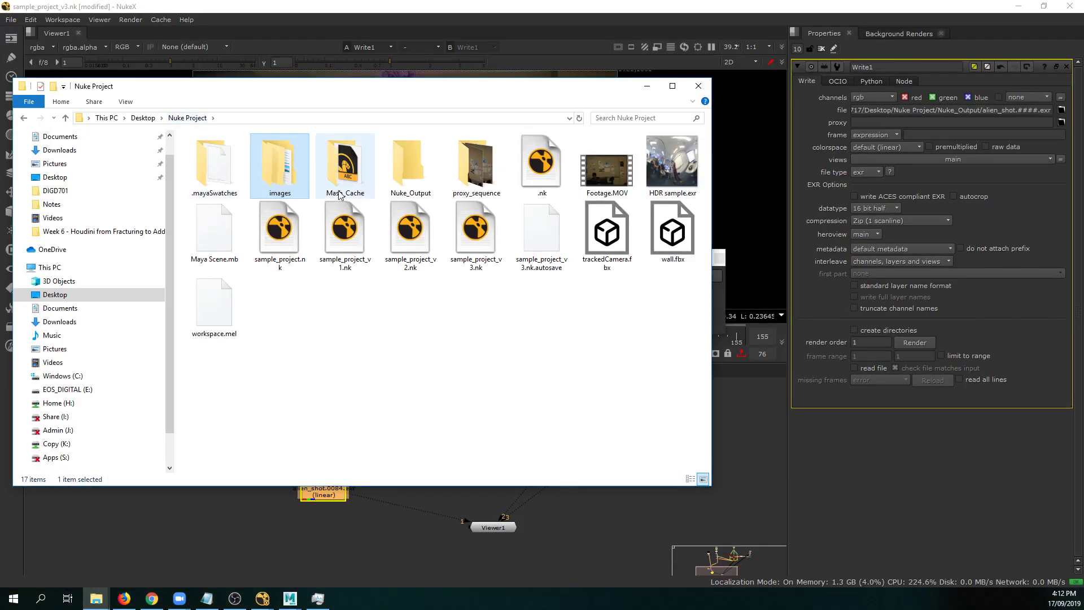
pyautogui.doubleClick(409, 169)
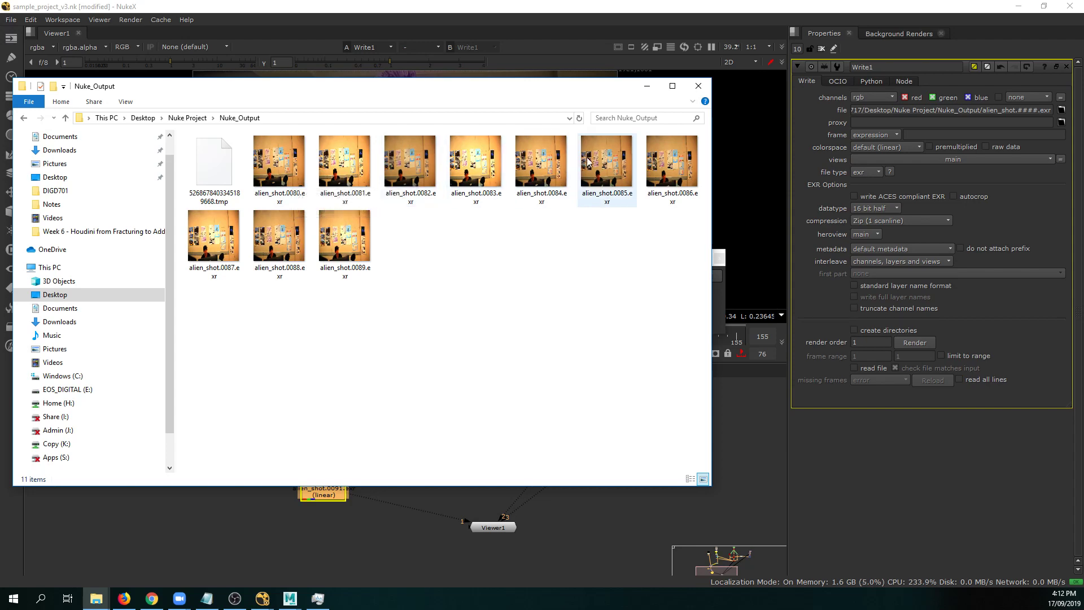
pyautogui.click(643, 89)
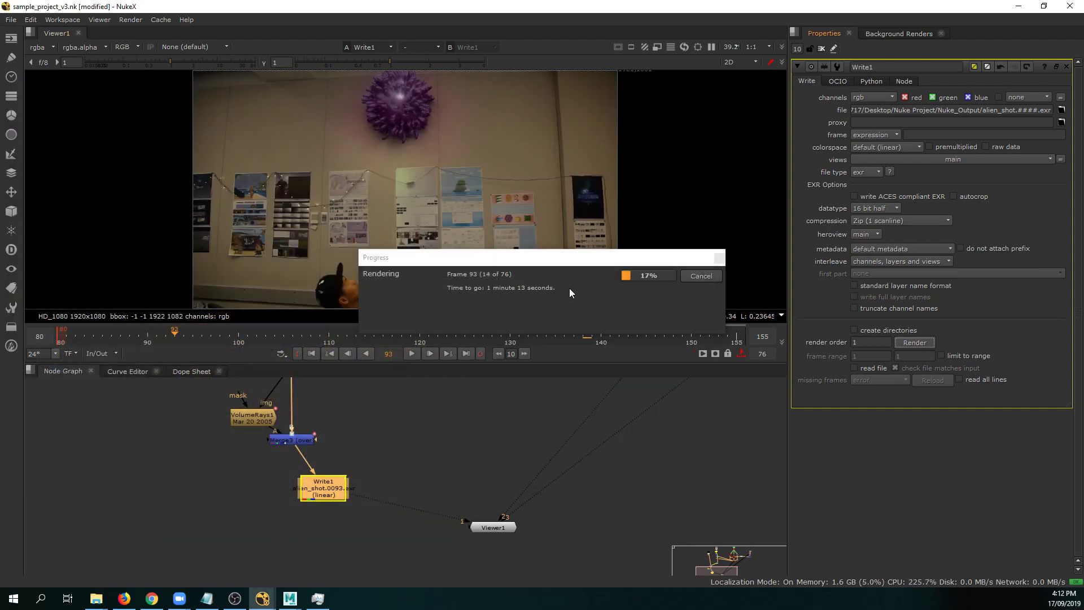